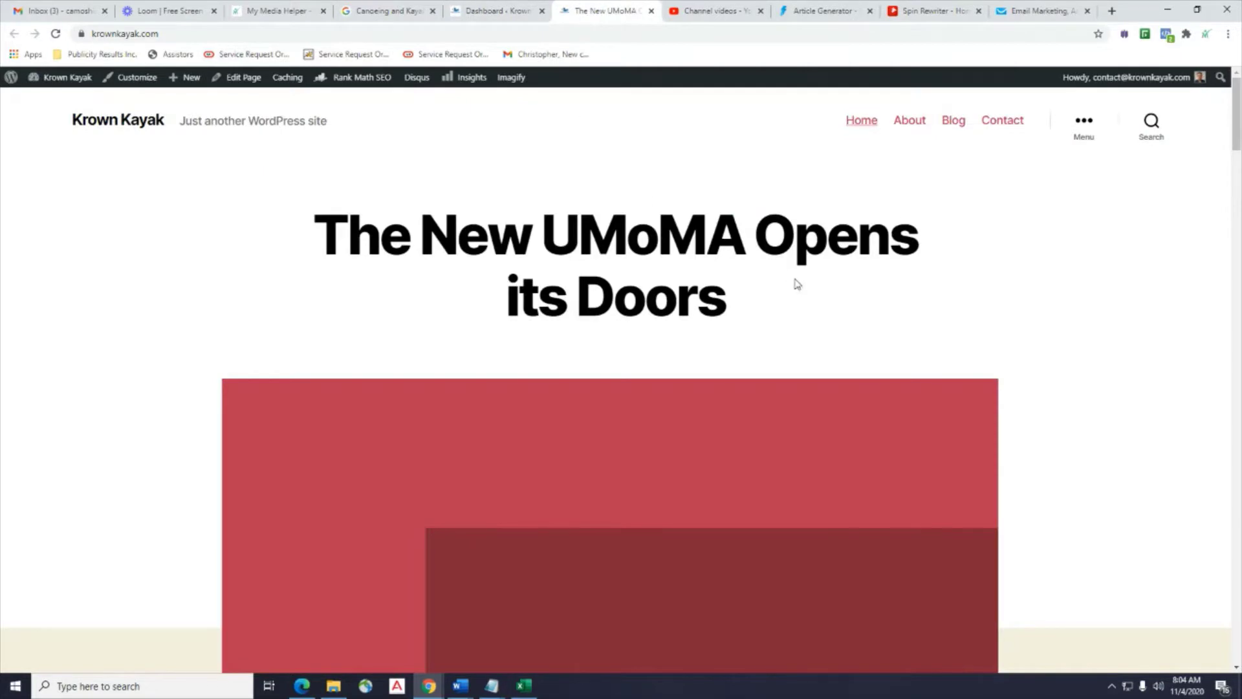
Look through the Krown Kayak home page in its current theme, down to the membership section.
{"action": "scroll", "coordinate": [1108, 255], "scroll_direction": "down", "scroll_amount": 15}
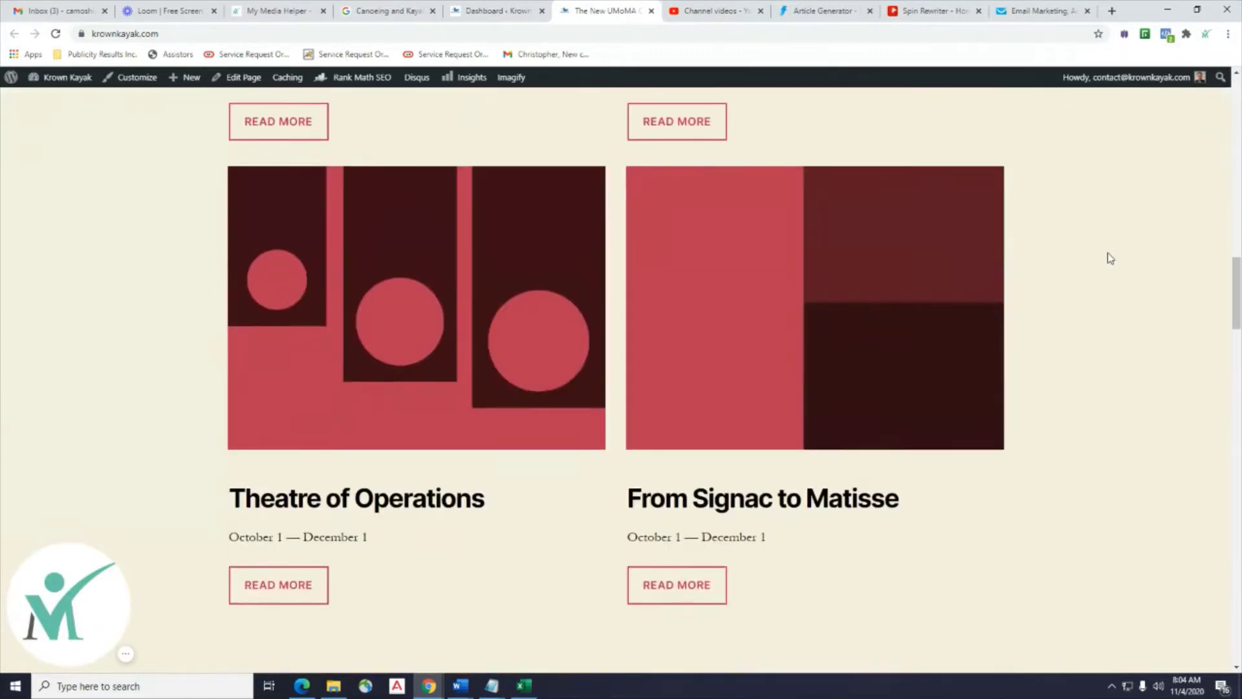
{"action": "scroll", "coordinate": [1108, 252], "scroll_direction": "down", "scroll_amount": 20}
{"action": "scroll", "coordinate": [1108, 239], "scroll_direction": "up", "scroll_amount": 5}
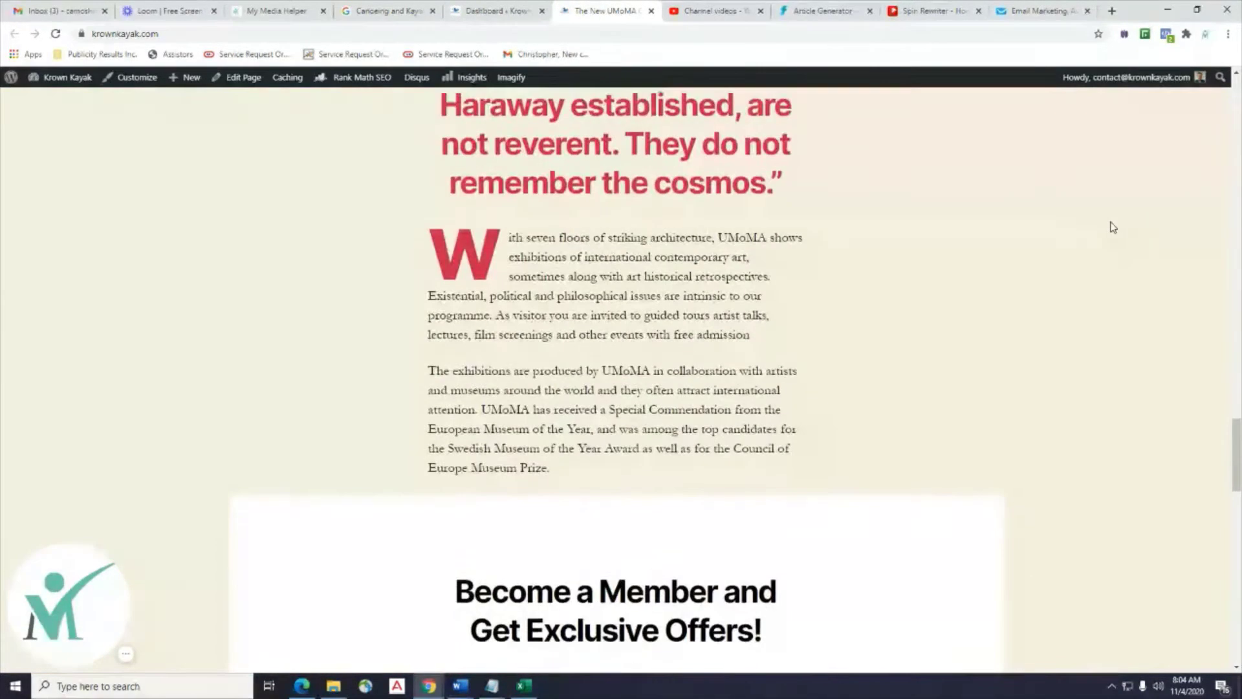
{"action": "scroll", "coordinate": [1110, 220], "scroll_direction": "up", "scroll_amount": 20}
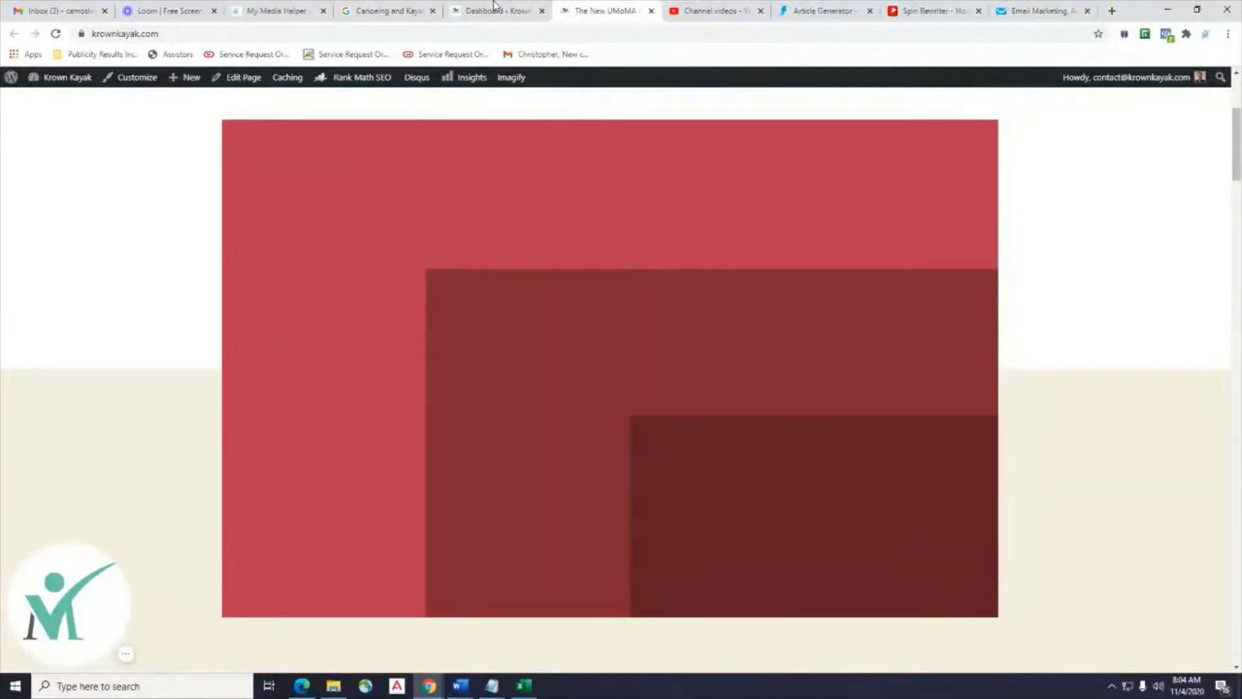
Go to the site's installed themes in the WordPress dashboard and activate The Schema theme.
{"action": "left_click", "coordinate": [494, 8]}
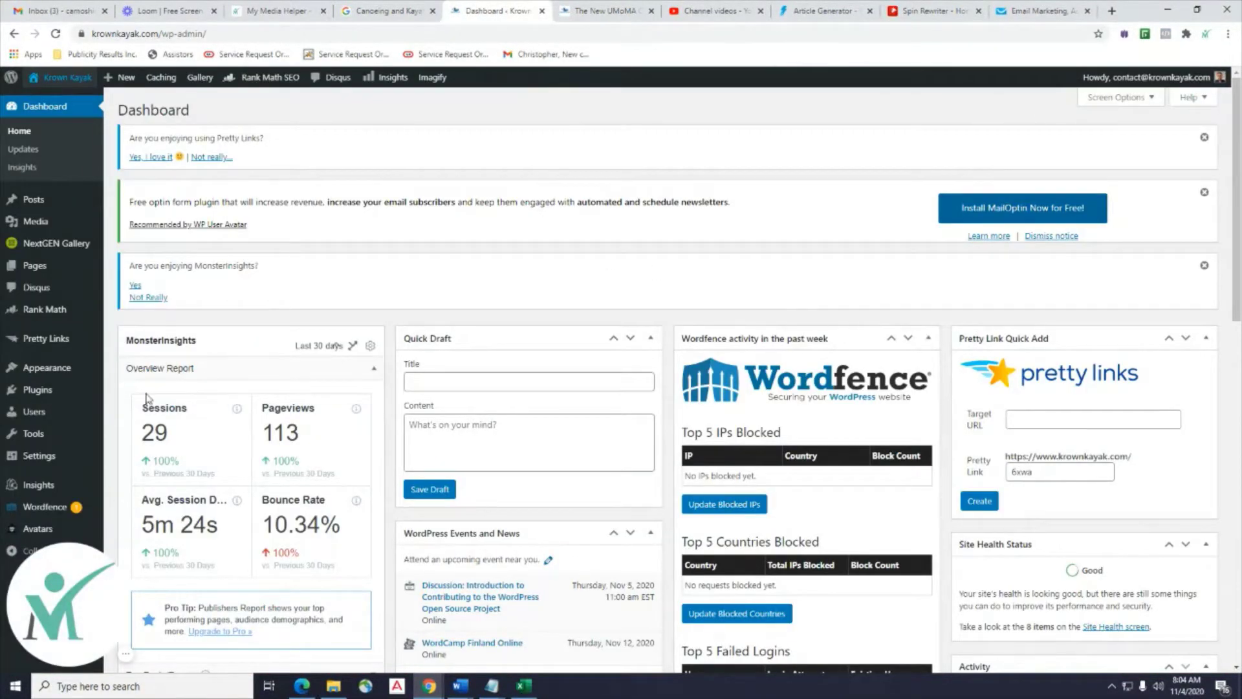
{"action": "mouse_move", "coordinate": [62, 372]}
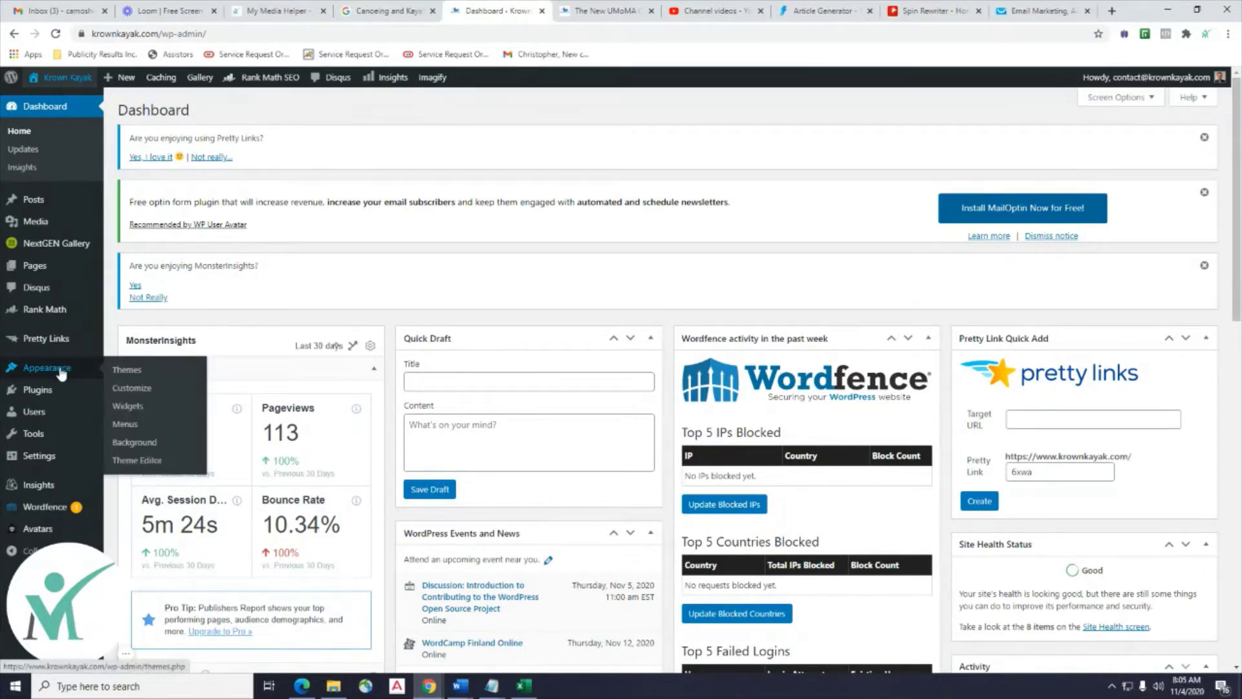
{"action": "left_click", "coordinate": [126, 372]}
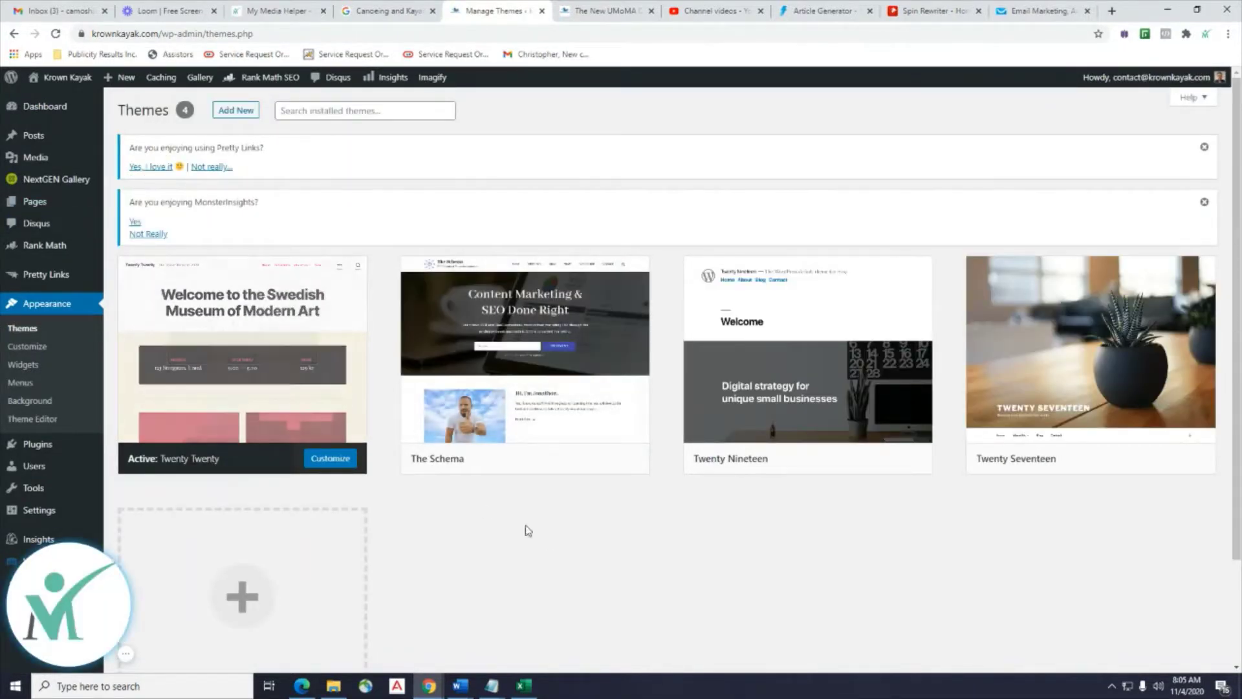
{"action": "mouse_move", "coordinate": [427, 465]}
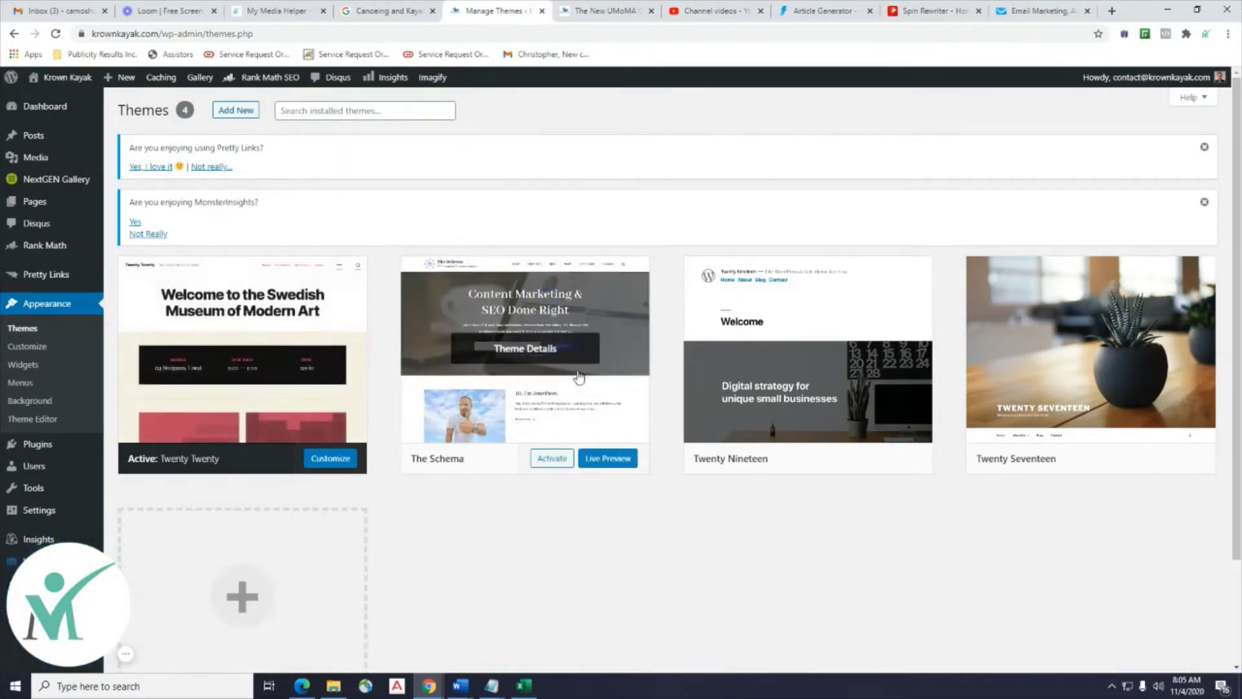
{"action": "left_click", "coordinate": [553, 460]}
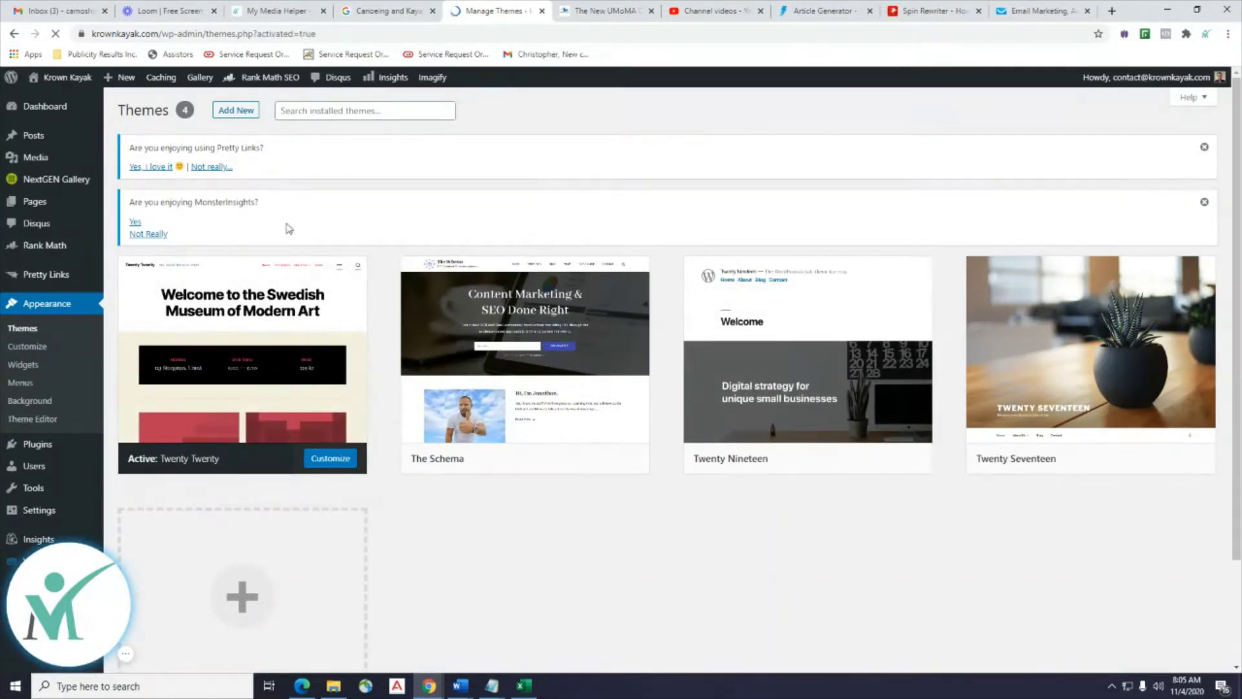
{"action": "scroll", "coordinate": [802, 546], "scroll_direction": "down", "scroll_amount": 5}
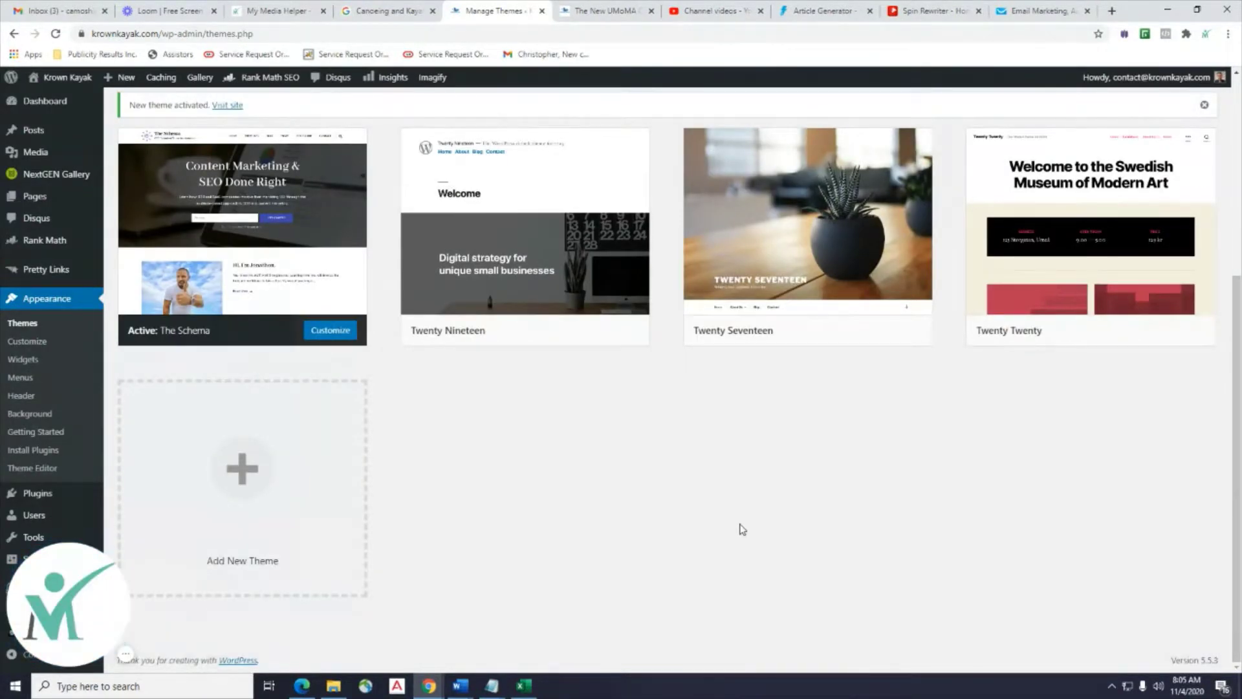
{"action": "scroll", "coordinate": [740, 528], "scroll_direction": "up", "scroll_amount": 2}
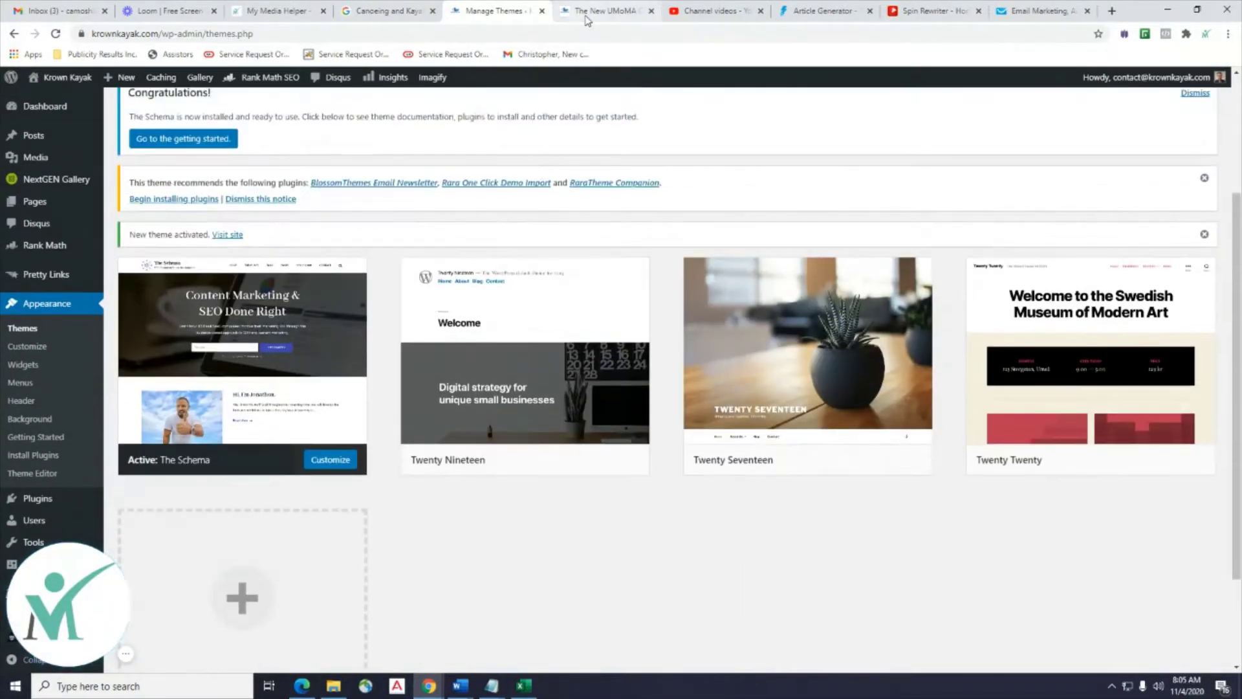
Reload the live home page and examine its header, banner, blog post, subscribe form and footer under the new theme.
{"action": "left_click", "coordinate": [593, 11]}
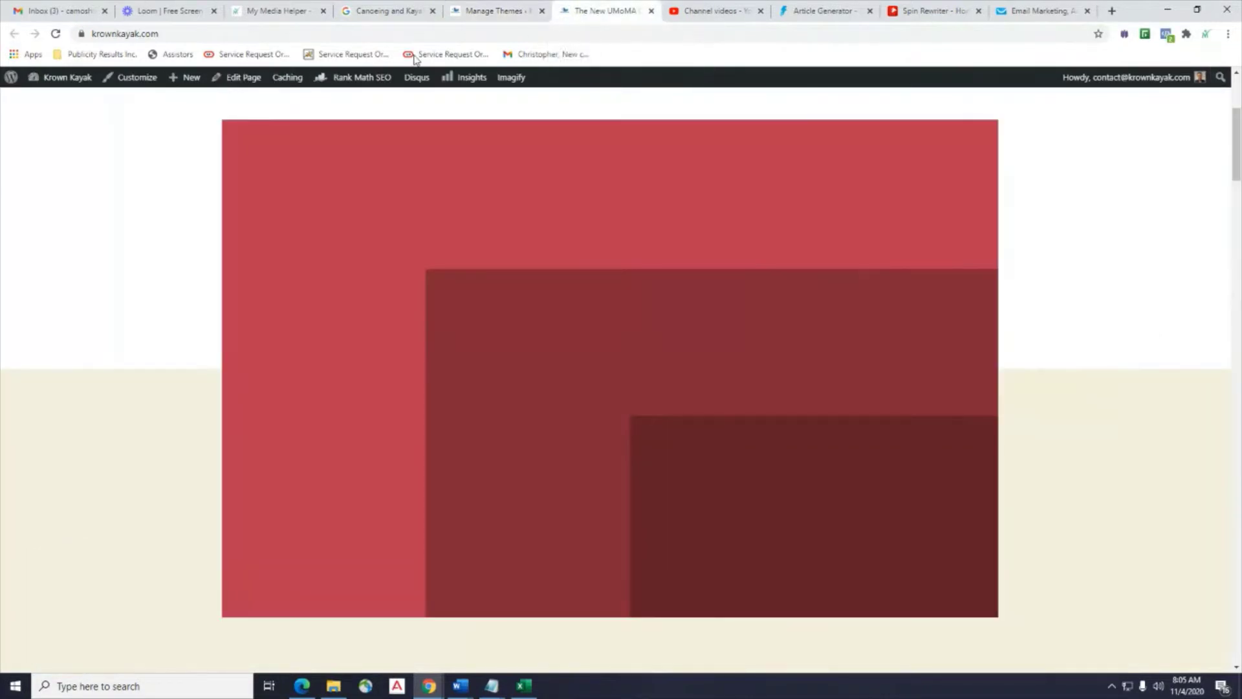
{"action": "left_click", "coordinate": [56, 35]}
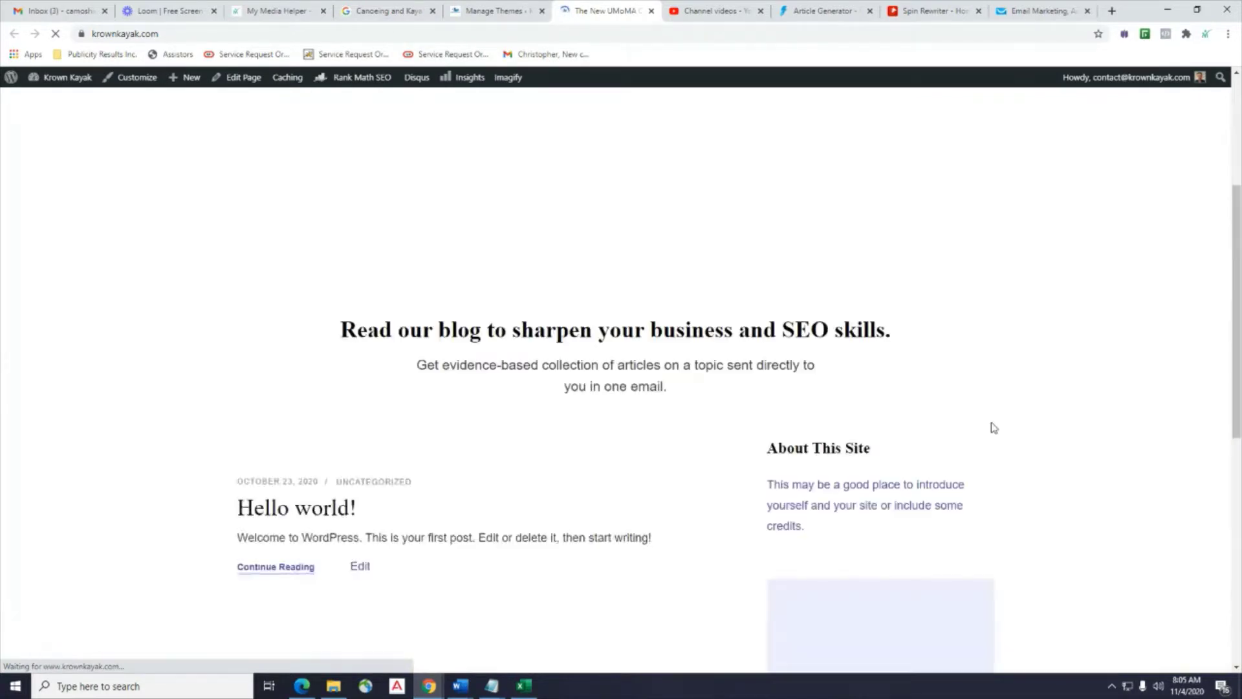
{"action": "scroll", "coordinate": [993, 427], "scroll_direction": "up", "scroll_amount": 4}
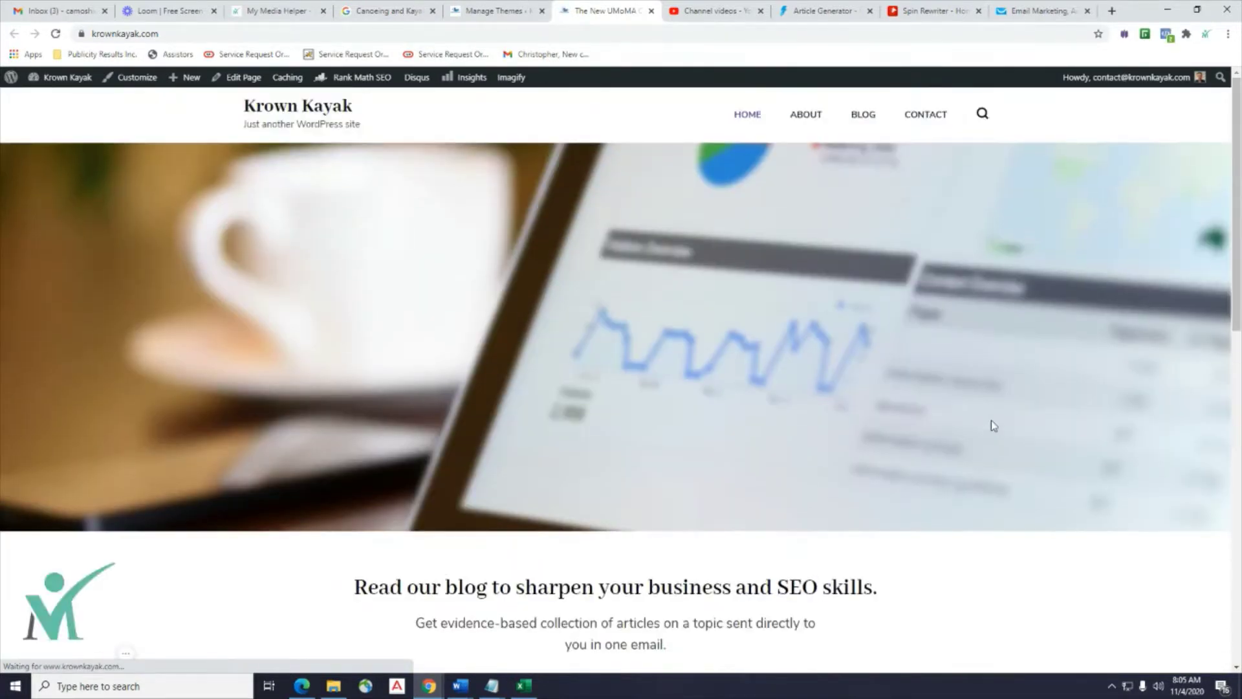
{"action": "scroll", "coordinate": [993, 424], "scroll_direction": "down", "scroll_amount": 7}
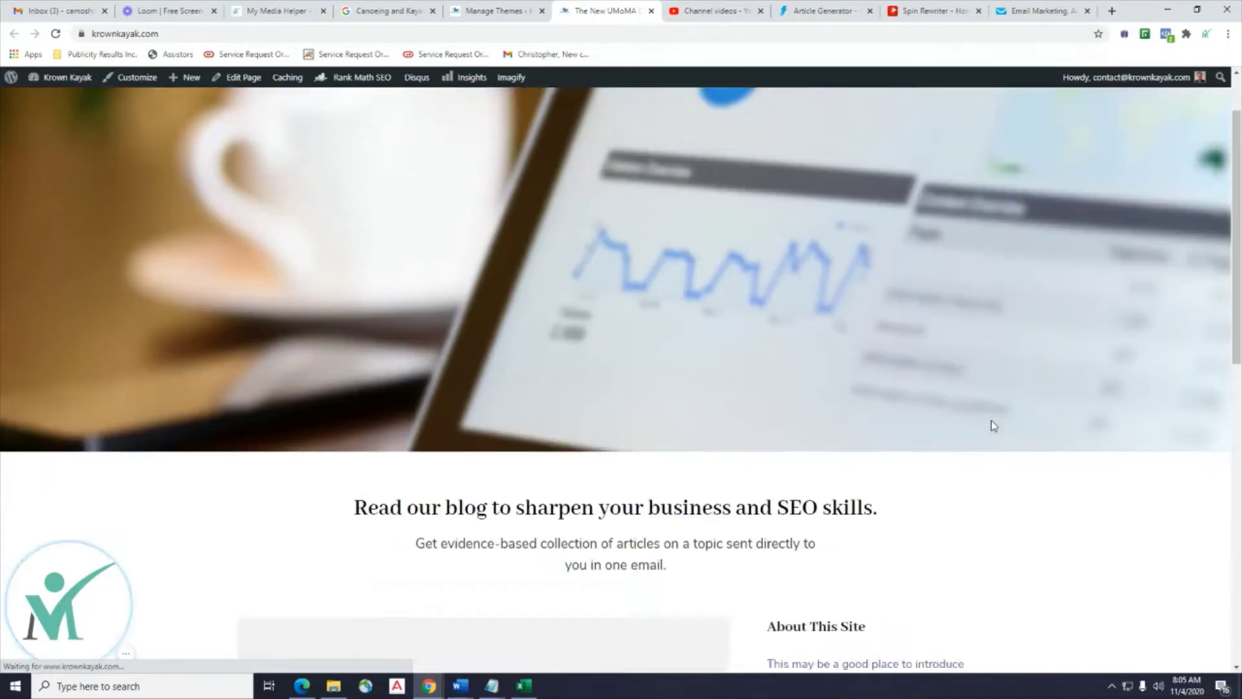
{"action": "scroll", "coordinate": [992, 425], "scroll_direction": "down", "scroll_amount": 4}
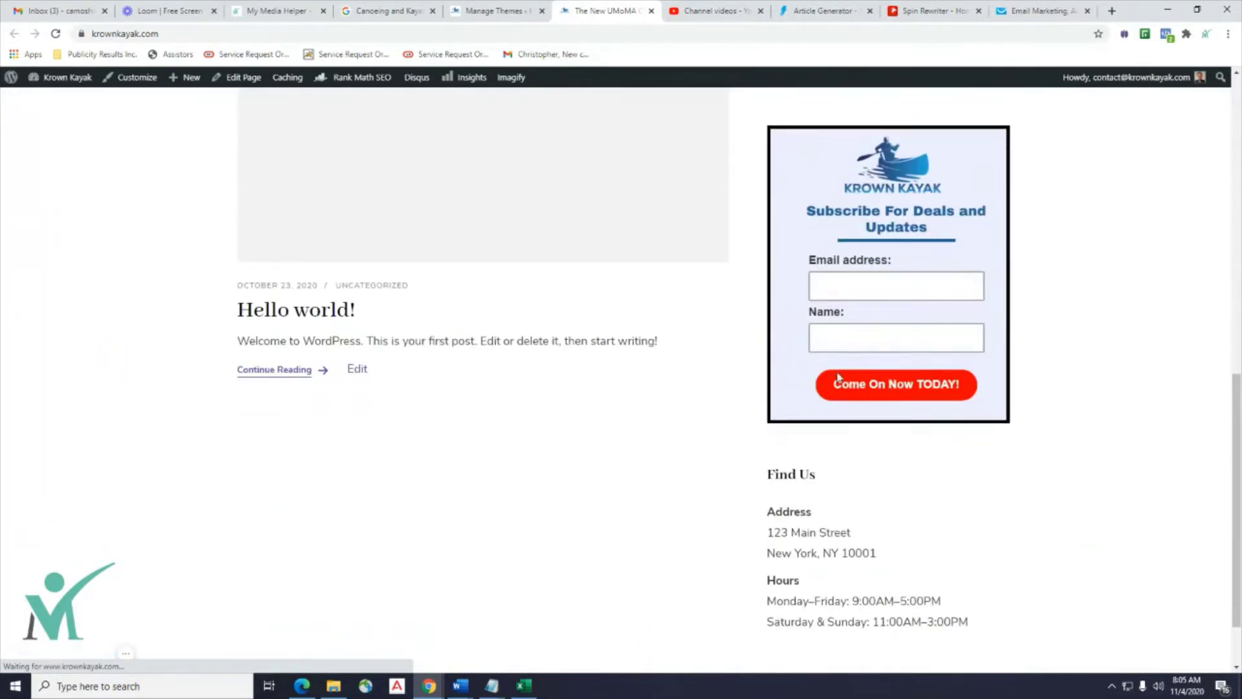
{"action": "scroll", "coordinate": [859, 555], "scroll_direction": "down", "scroll_amount": 2}
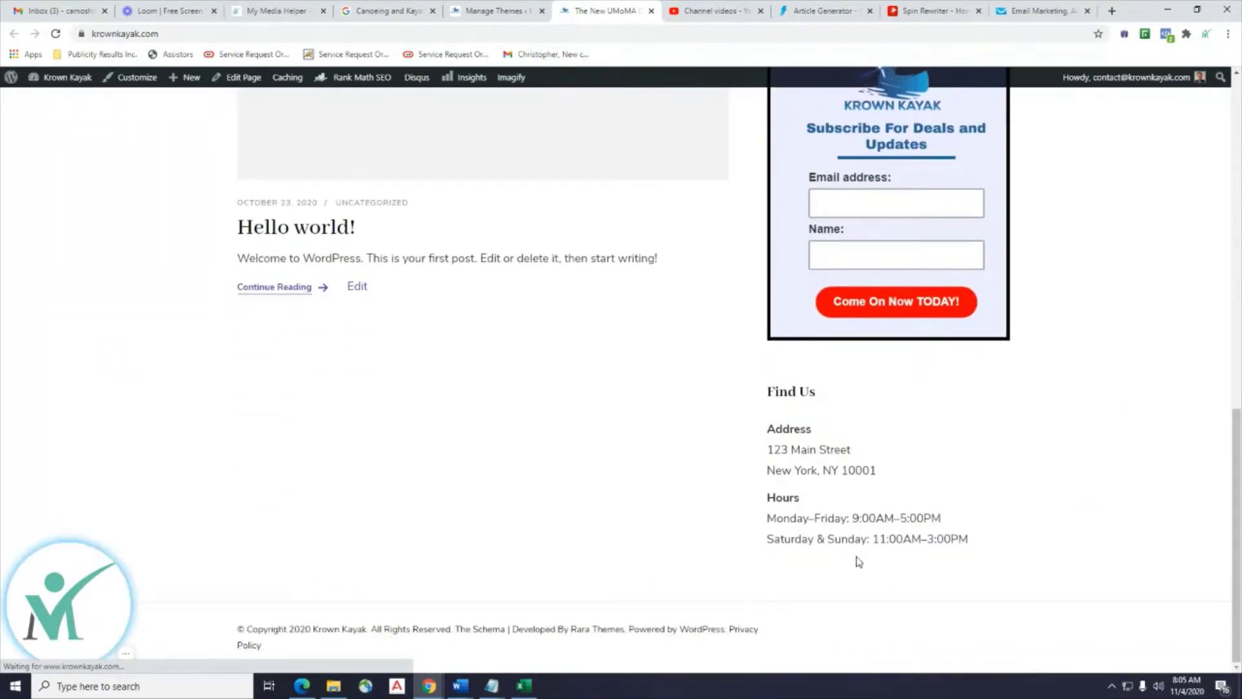
{"action": "scroll", "coordinate": [859, 560], "scroll_direction": "up", "scroll_amount": 1}
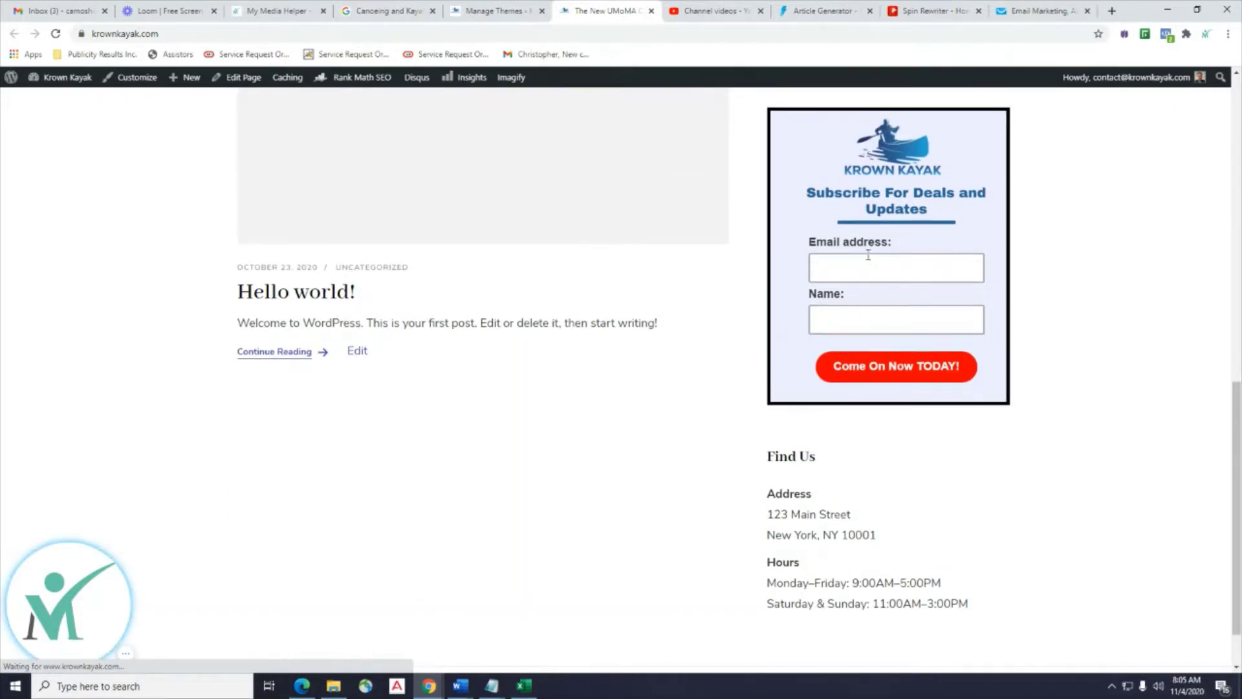
{"action": "left_click_drag", "start_coordinate": [853, 300], "coordinate": [801, 294]}
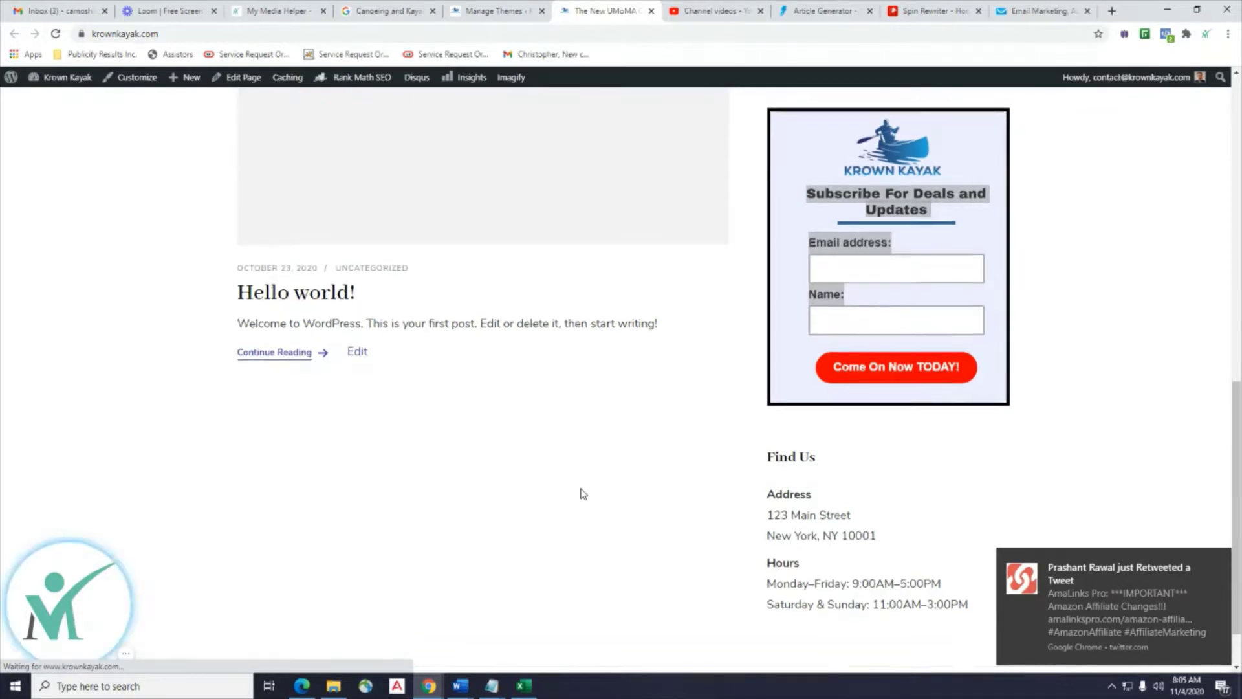
{"action": "scroll", "coordinate": [582, 453], "scroll_direction": "up", "scroll_amount": 10}
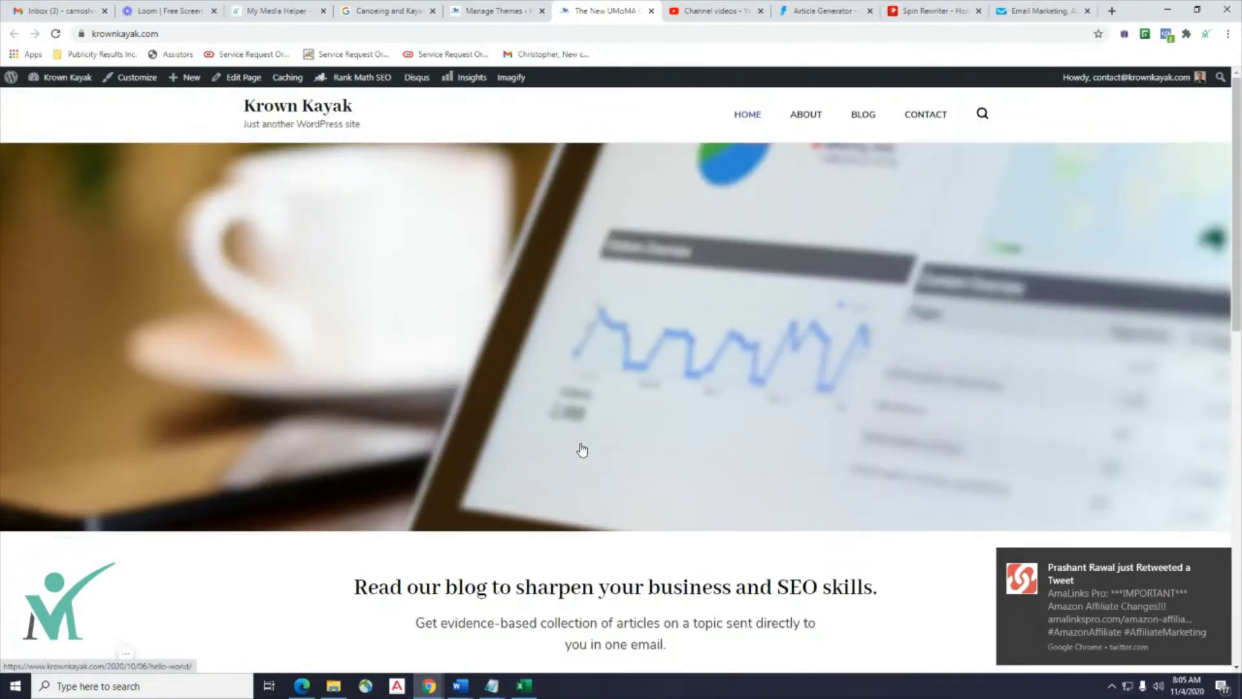
{"action": "left_click", "coordinate": [580, 448]}
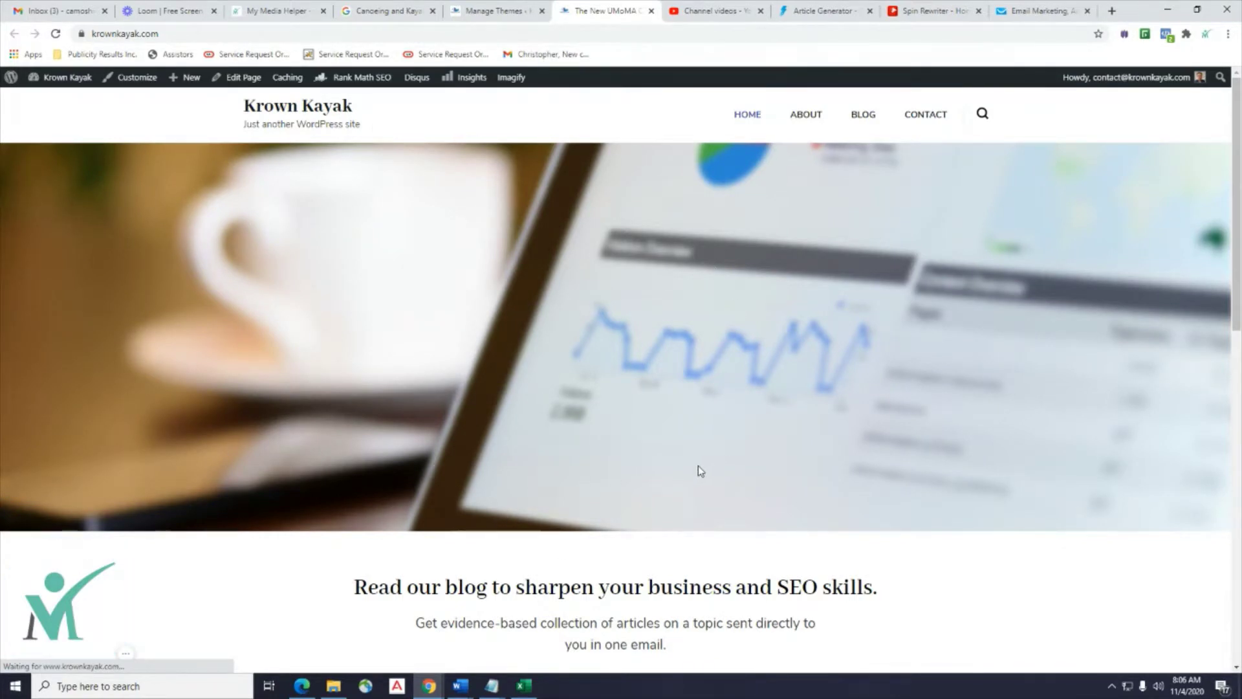
{"action": "left_click", "coordinate": [321, 118]}
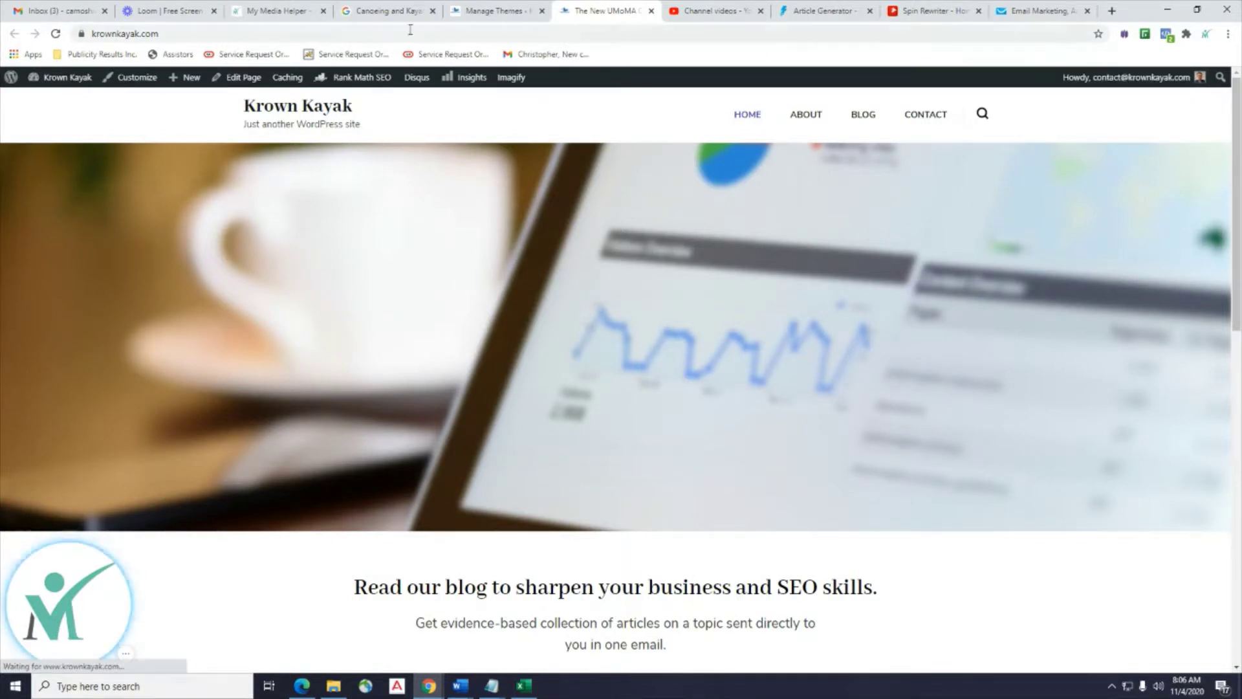
Open the Site Identity settings in the theme customizer and publish the current customization.
{"action": "left_click", "coordinate": [505, 12]}
{"action": "scroll", "coordinate": [275, 451], "scroll_direction": "down", "scroll_amount": 2}
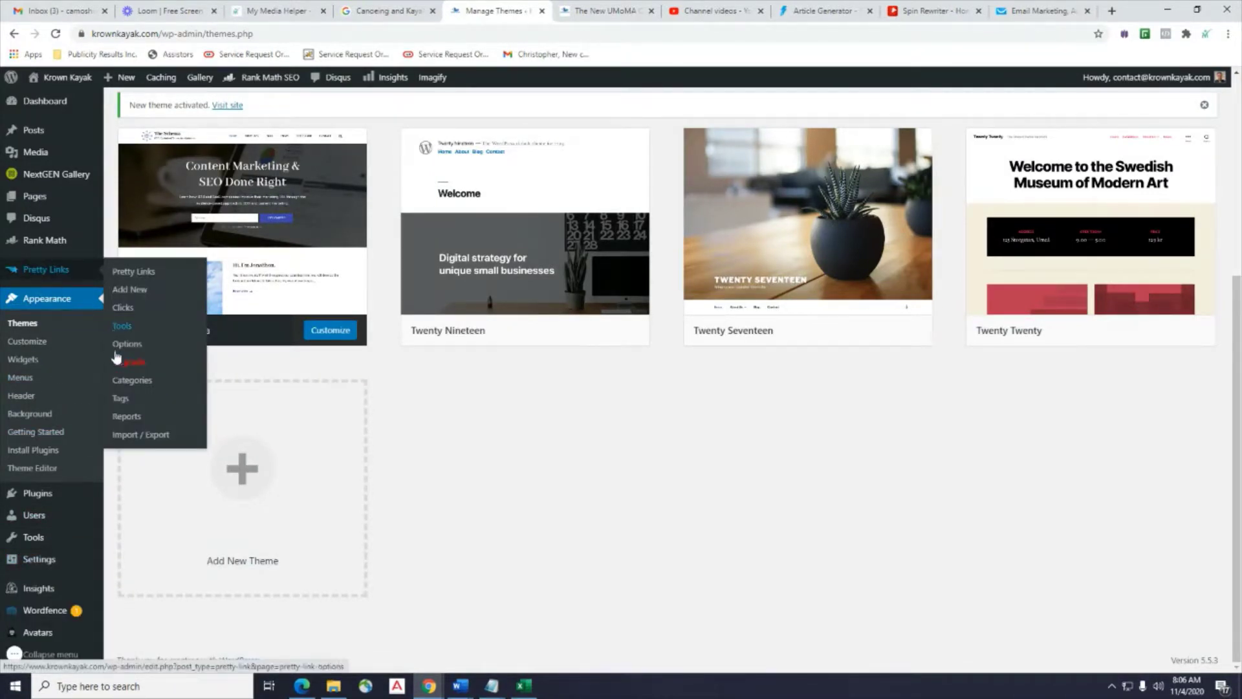
{"action": "left_click", "coordinate": [38, 340]}
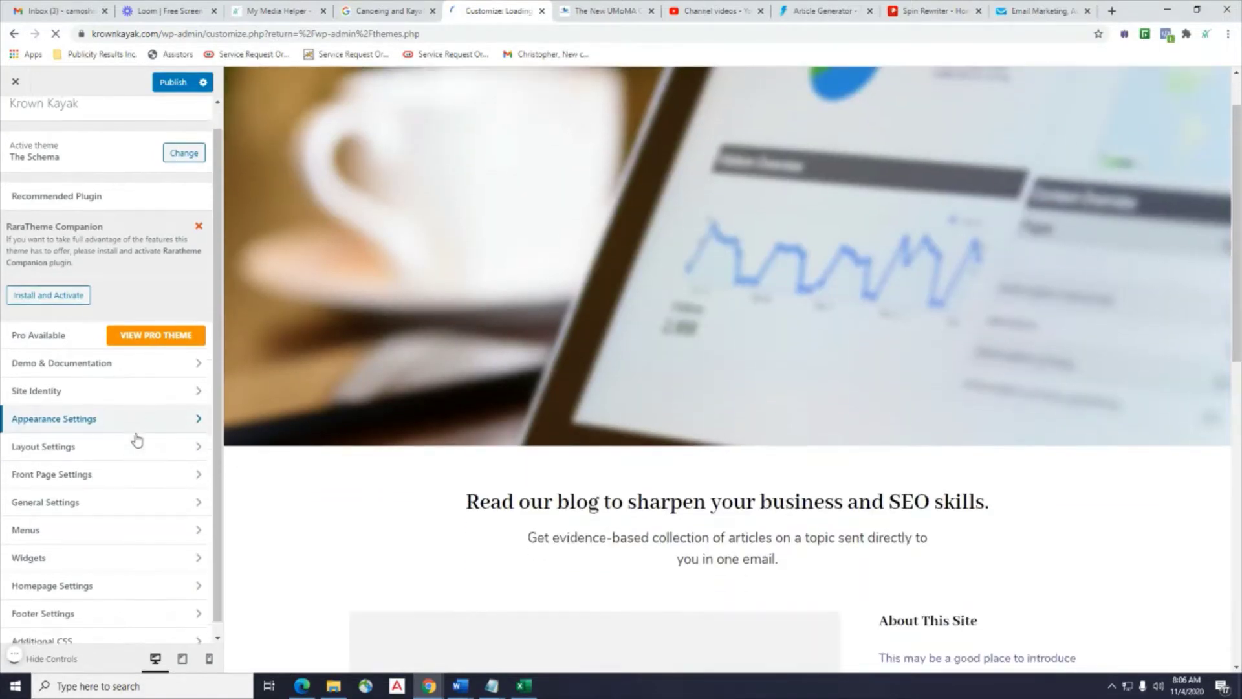
{"action": "scroll", "coordinate": [133, 438], "scroll_direction": "down", "scroll_amount": 1}
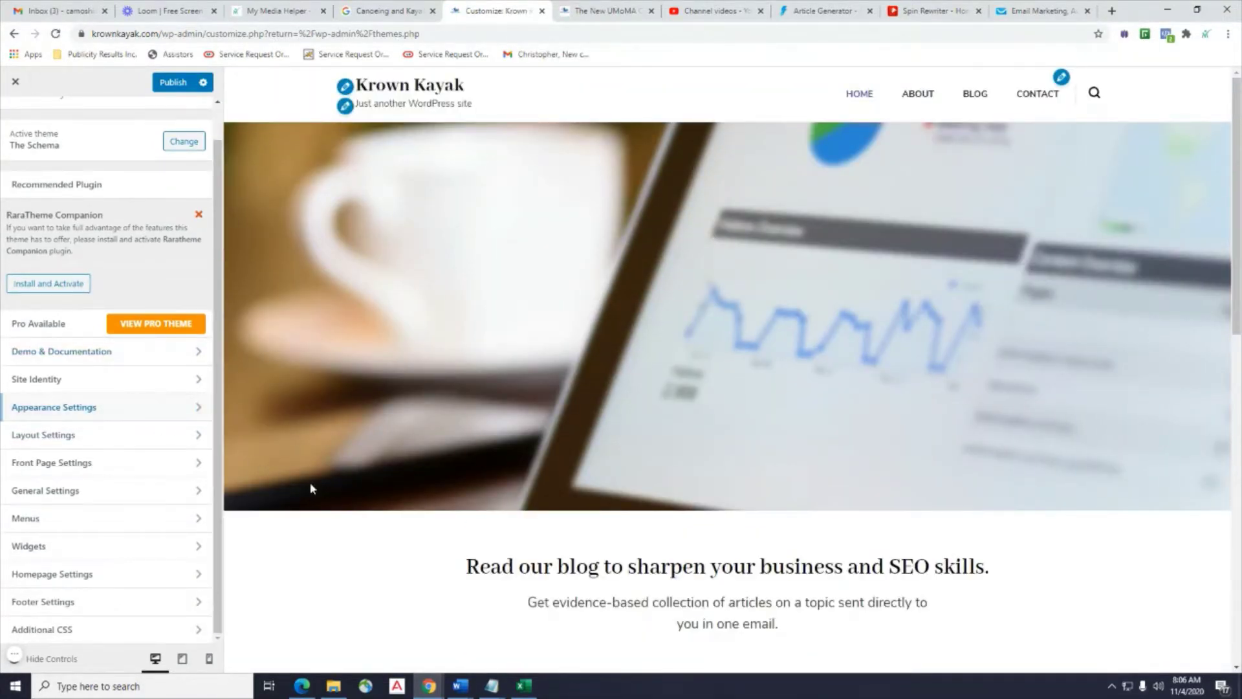
{"action": "left_click", "coordinate": [66, 385]}
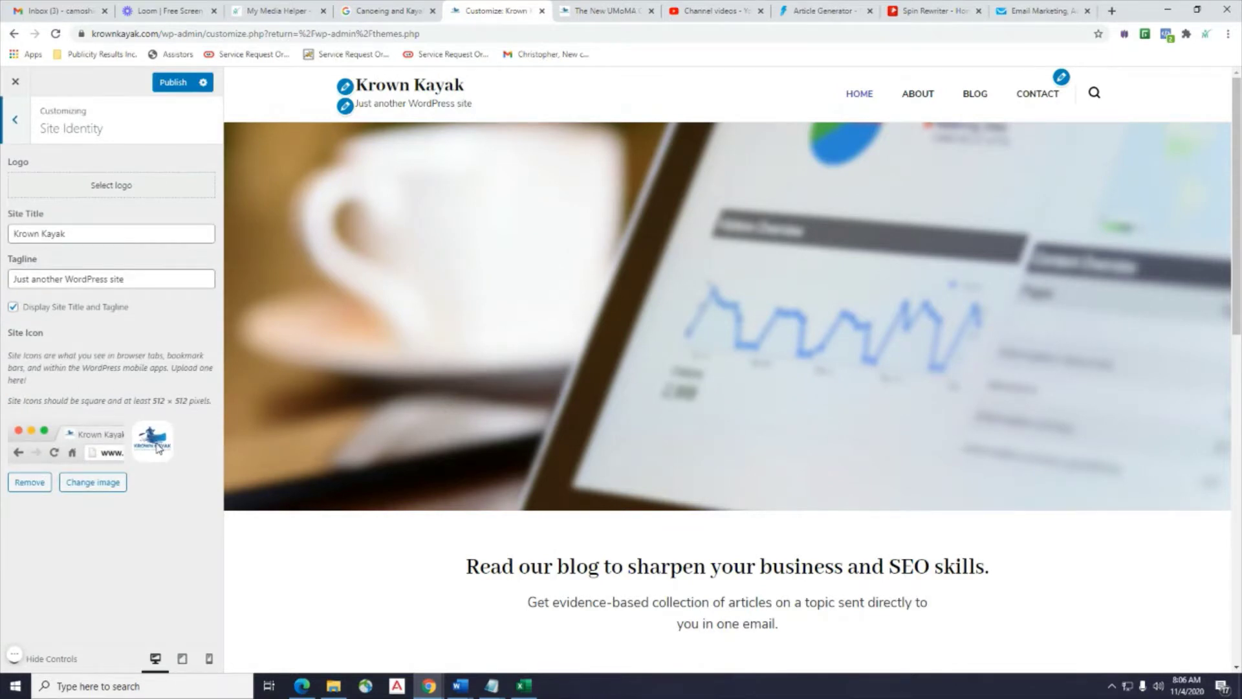
{"action": "left_click", "coordinate": [183, 93]}
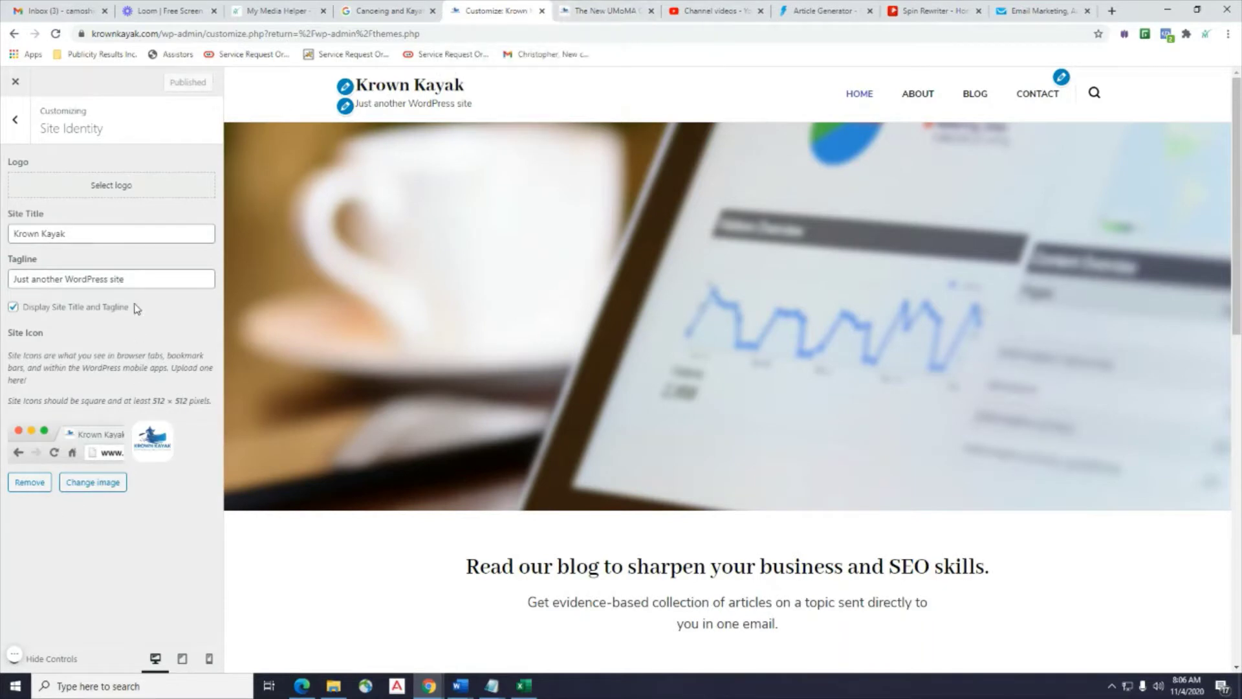
Set the existing Krown Kayak image android-chrome-512x512-1.png as the site logo, cropping it with the full-image frame.
{"action": "left_click", "coordinate": [101, 183]}
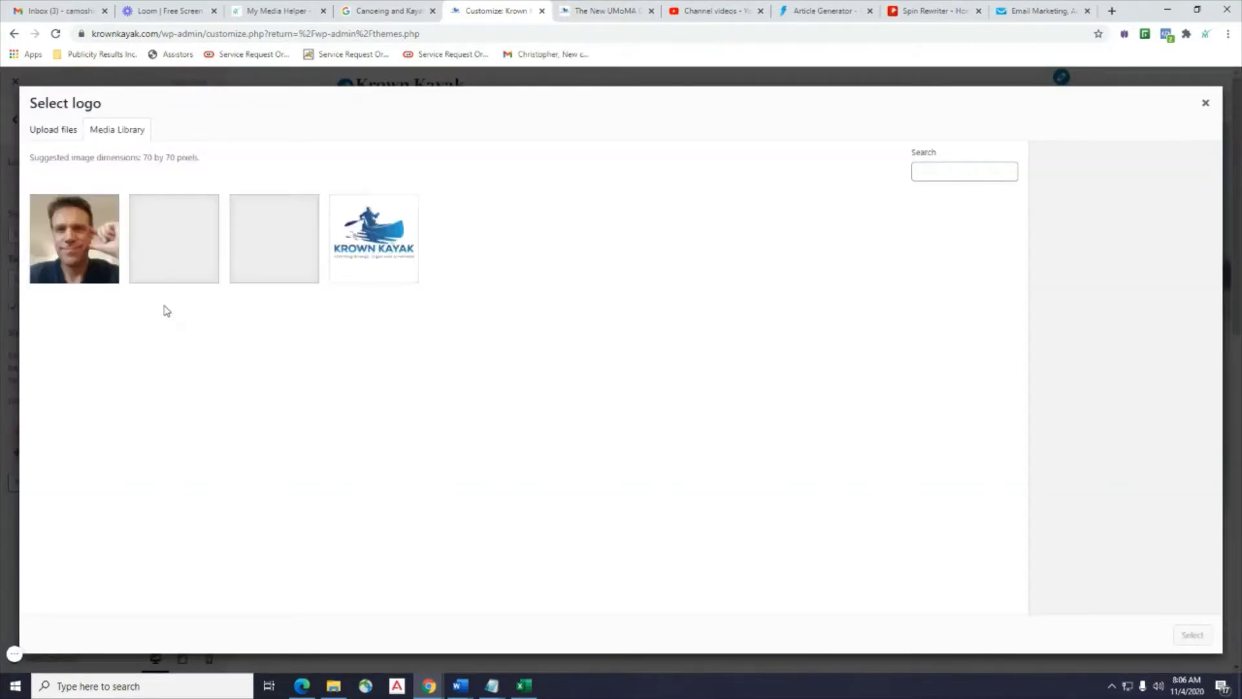
{"action": "left_click", "coordinate": [377, 253]}
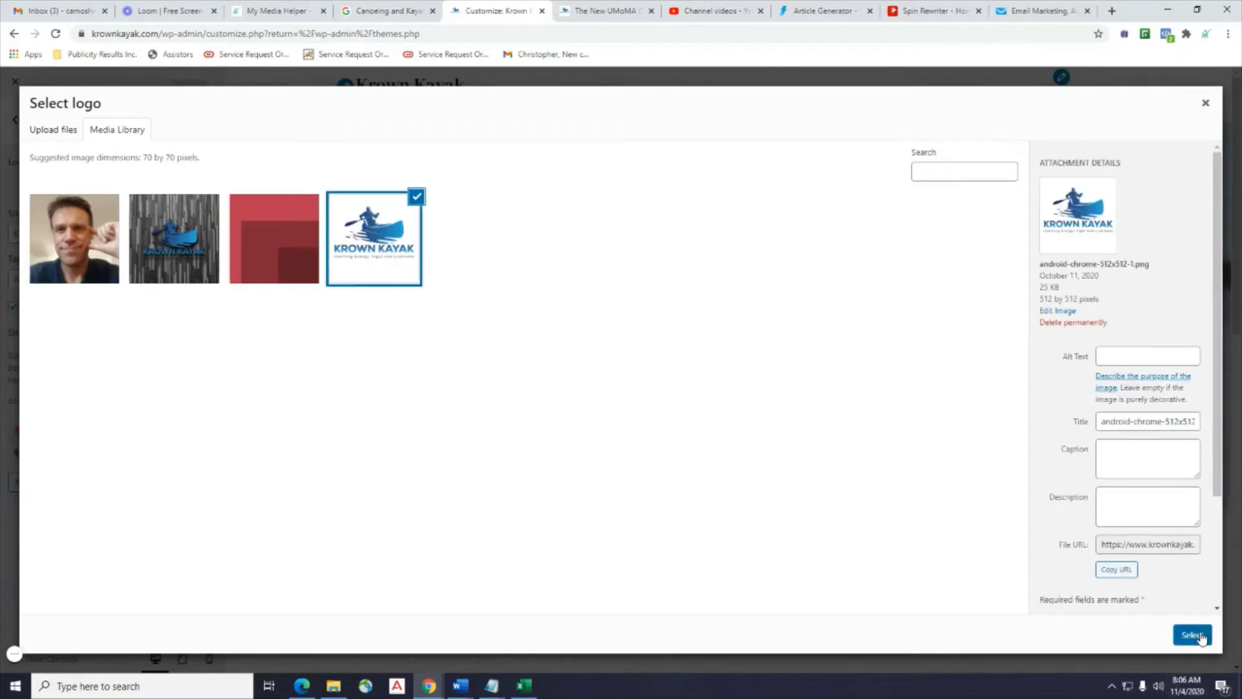
{"action": "left_click", "coordinate": [1197, 636]}
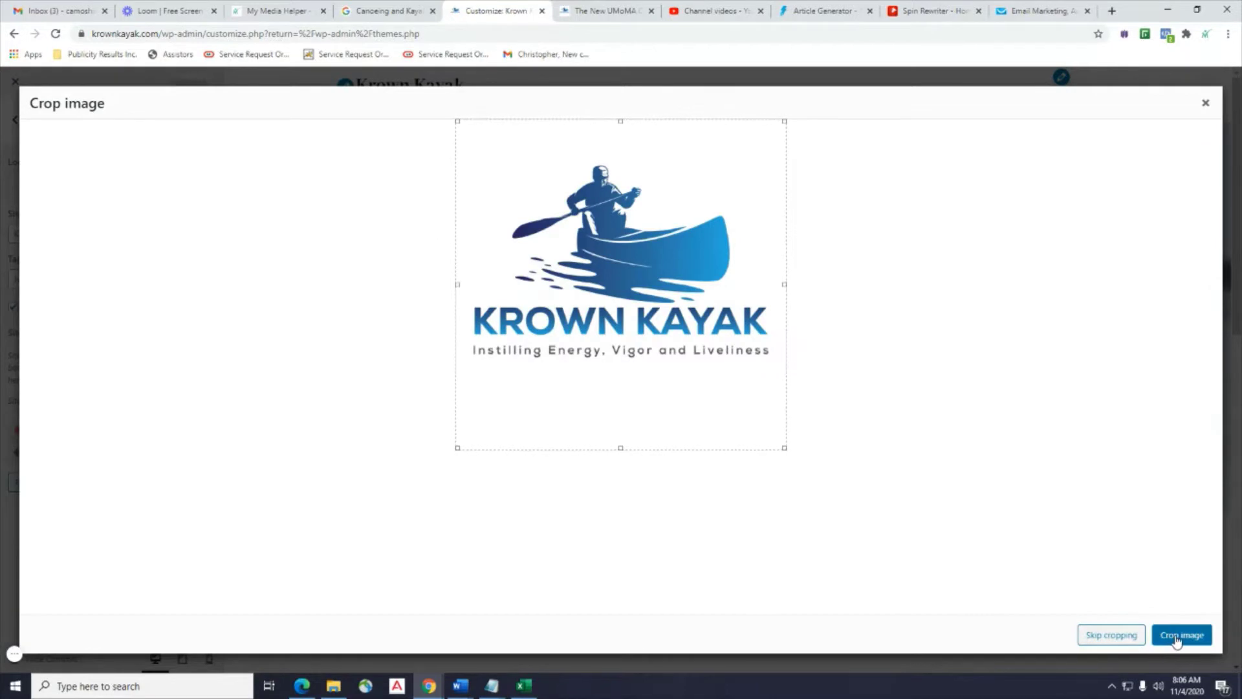
{"action": "left_click", "coordinate": [1175, 637]}
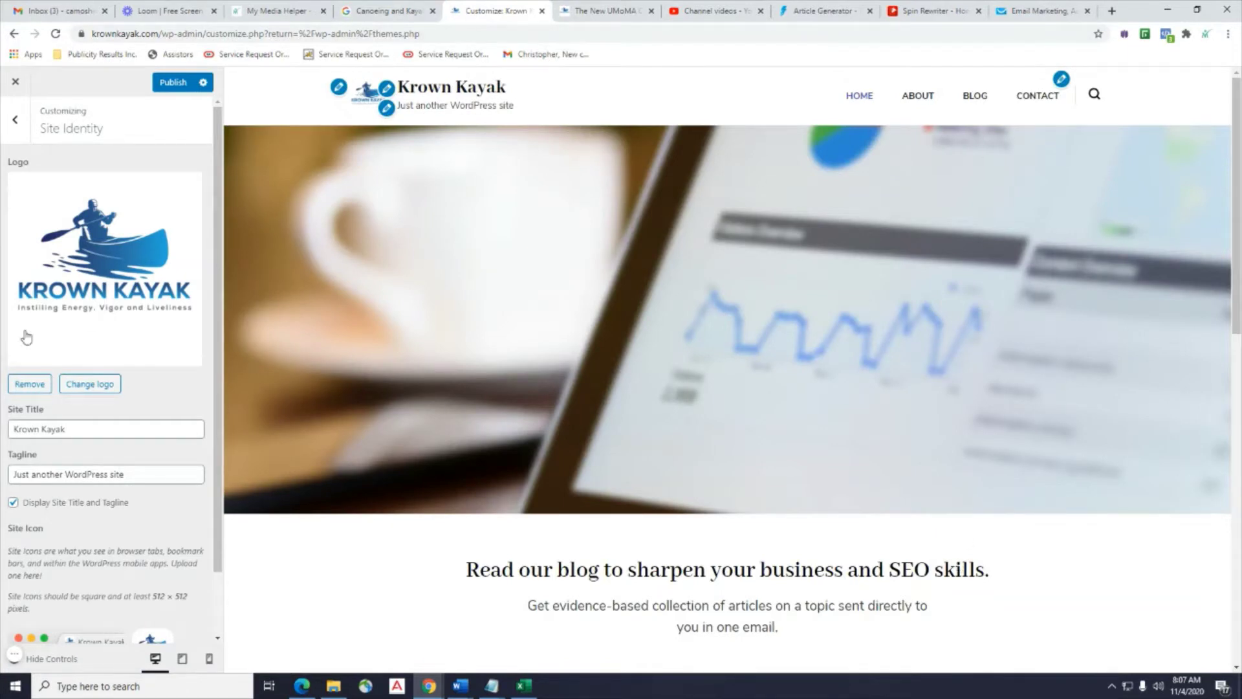
Turn off the display of the site title and tagline so the header shows only the logo.
{"action": "scroll", "coordinate": [26, 336], "scroll_direction": "down", "scroll_amount": 1}
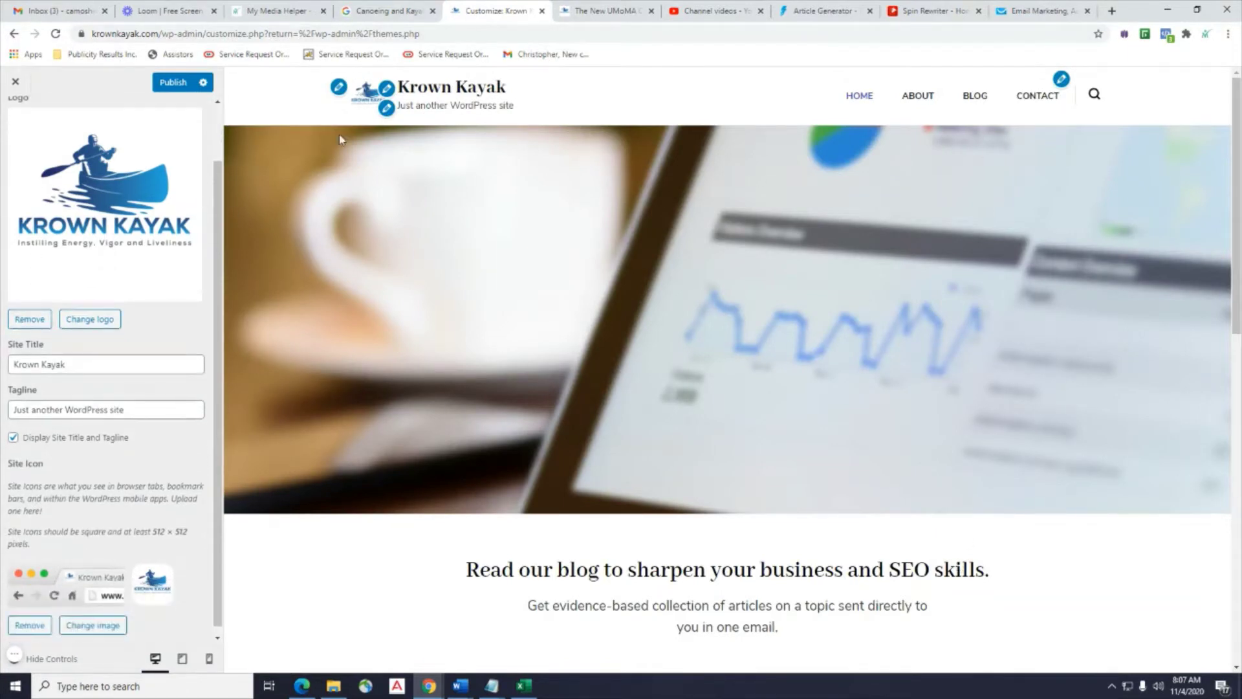
{"action": "left_click", "coordinate": [16, 439]}
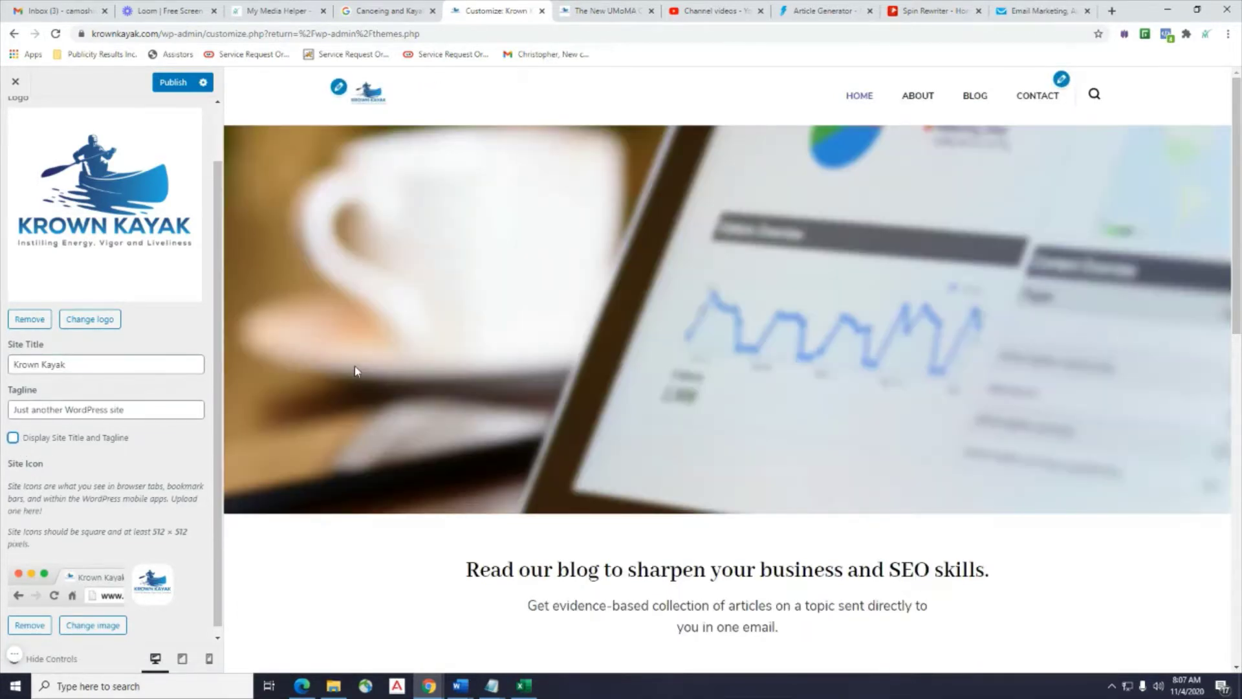
{"action": "scroll", "coordinate": [36, 383], "scroll_direction": "down", "scroll_amount": 1}
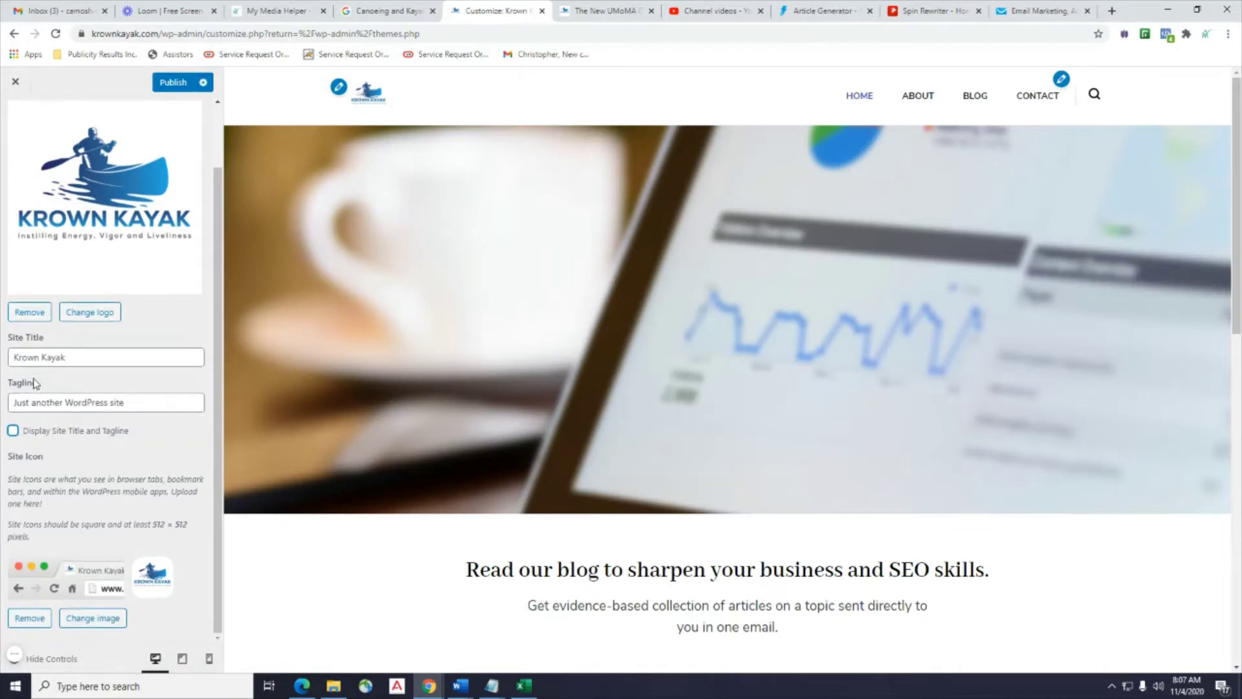
{"action": "scroll", "coordinate": [36, 383], "scroll_direction": "up", "scroll_amount": 2}
Examine the Colors and Background Image sections under the theme's Appearance Settings.
{"action": "left_click", "coordinate": [16, 130]}
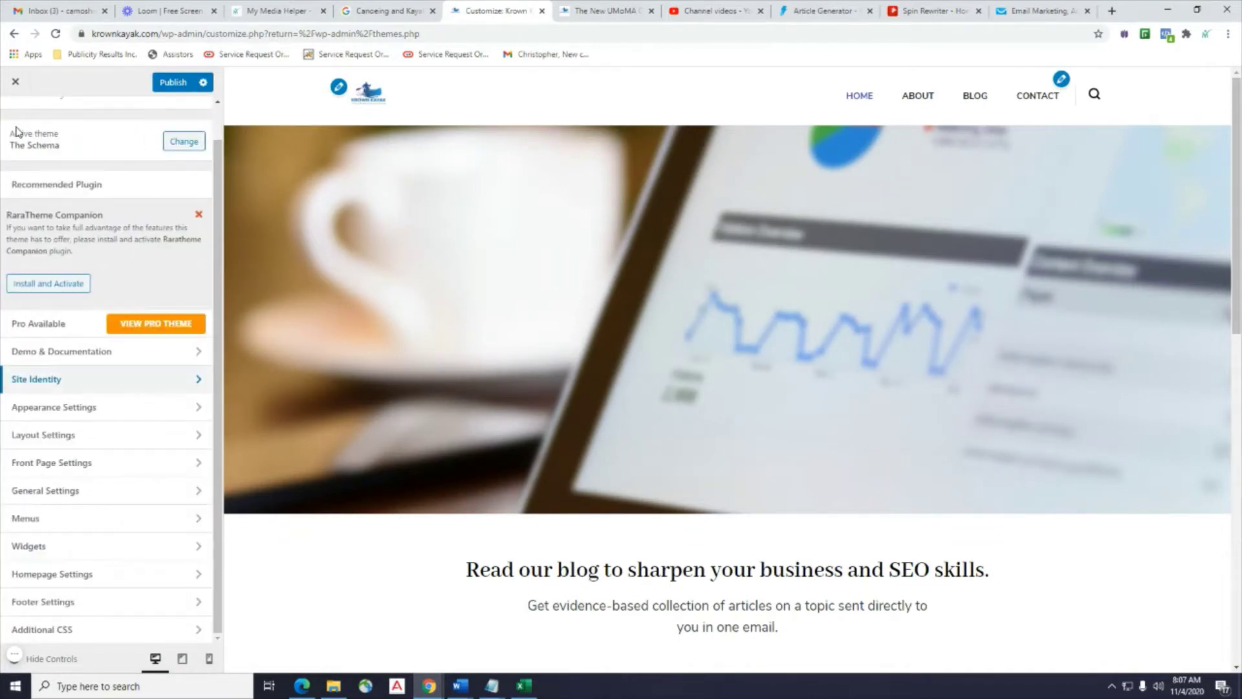
{"action": "left_click", "coordinate": [86, 409]}
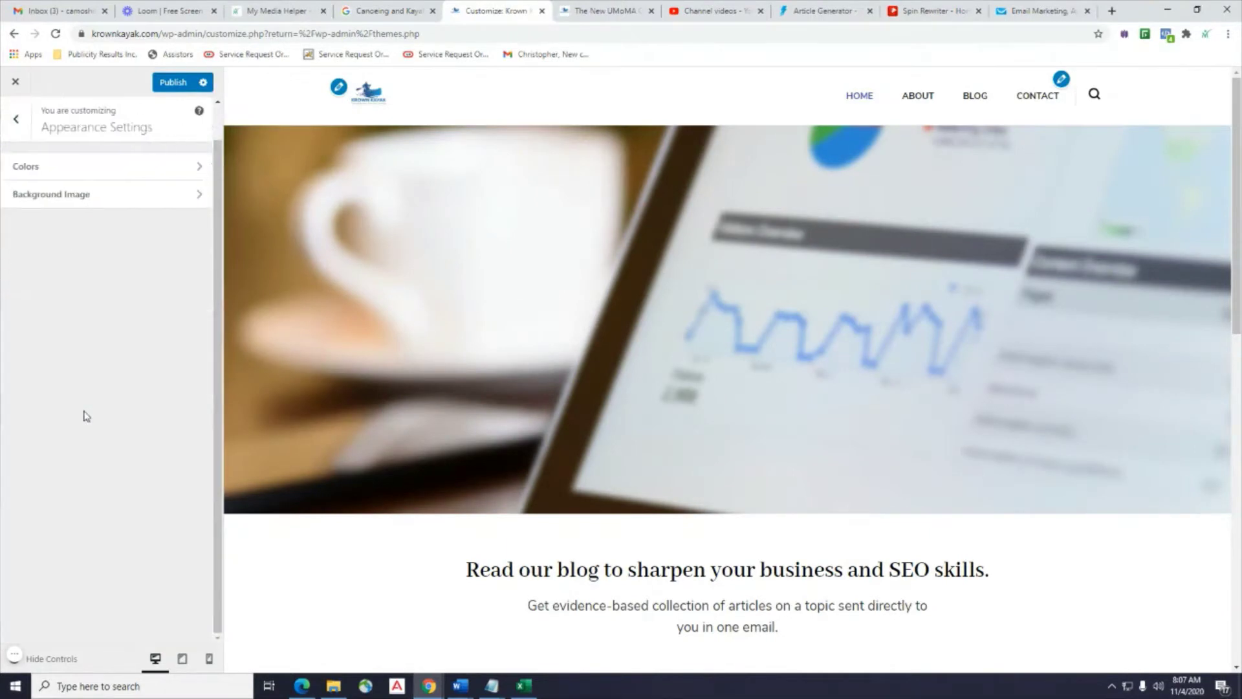
{"action": "left_click", "coordinate": [107, 176]}
{"action": "left_click", "coordinate": [9, 119]}
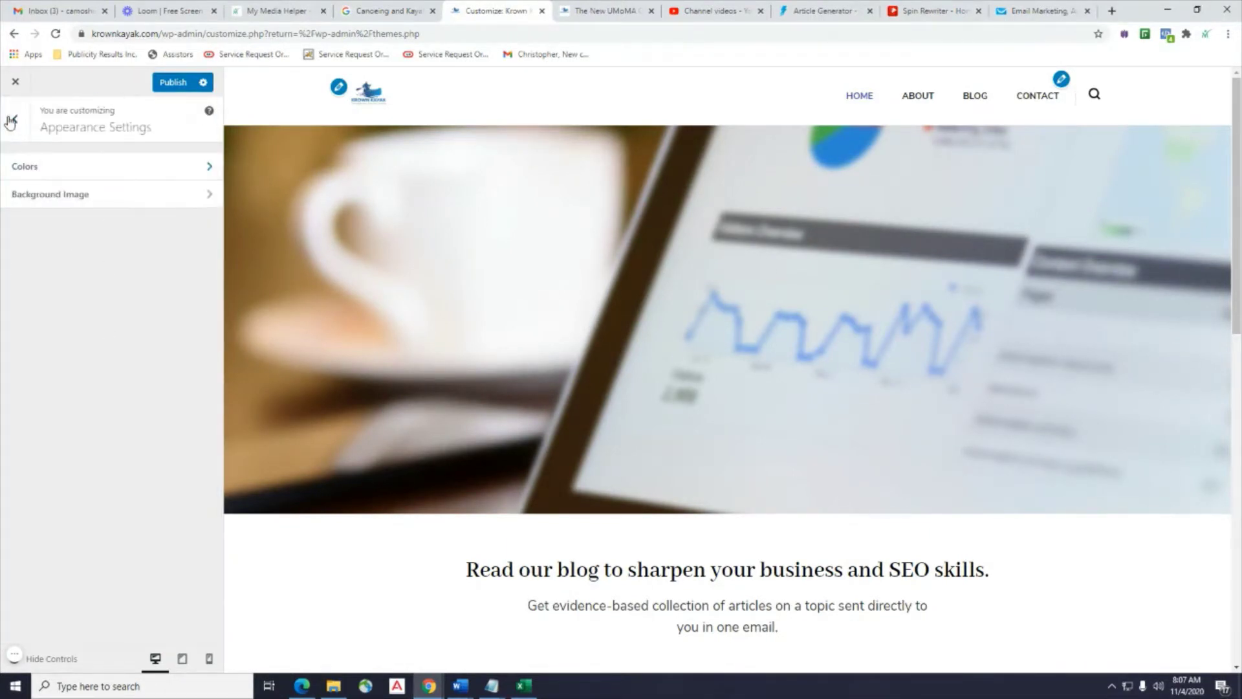
{"action": "left_click", "coordinate": [37, 198]}
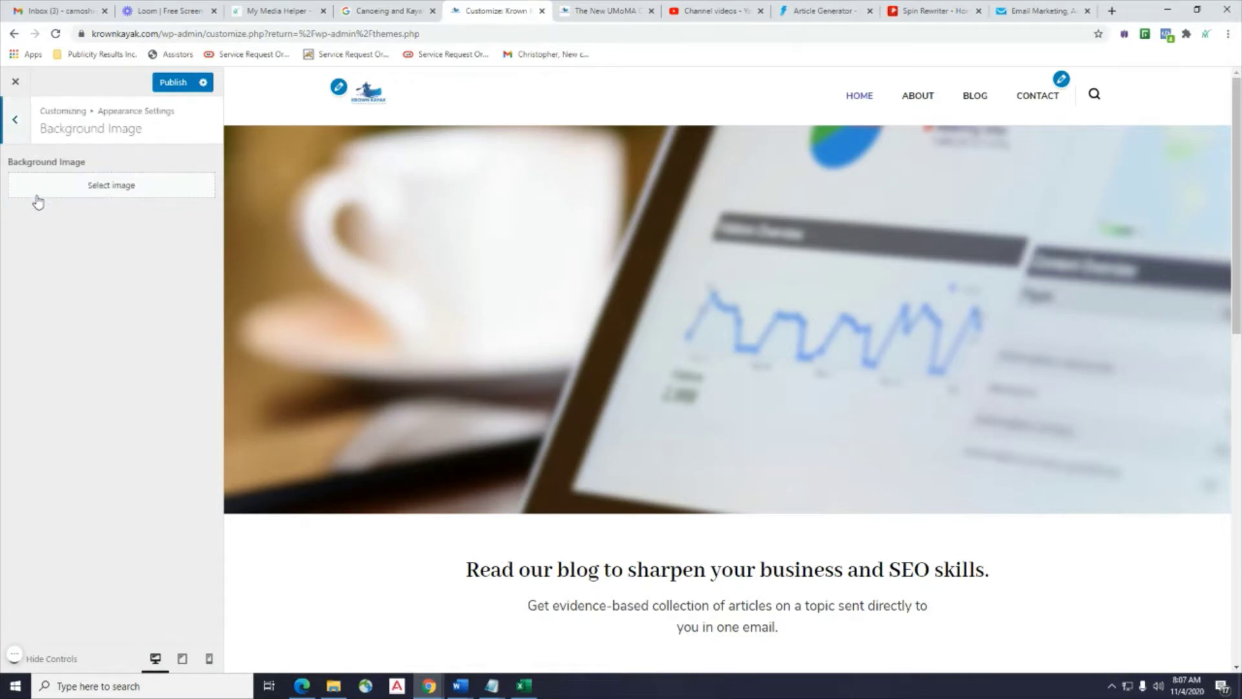
{"action": "left_click", "coordinate": [14, 117]}
{"action": "left_click", "coordinate": [12, 115]}
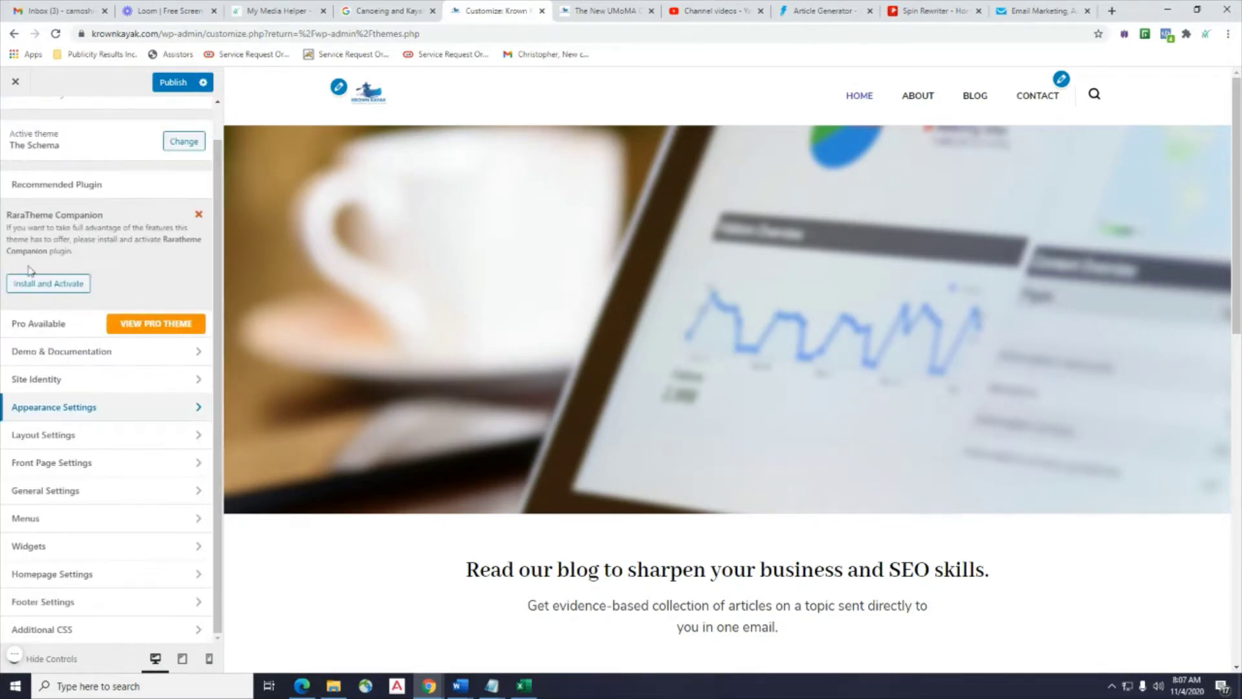
Open the Layout Settings and examine the page, post and default sidebar layouts against the home page preview.
{"action": "left_click", "coordinate": [49, 438]}
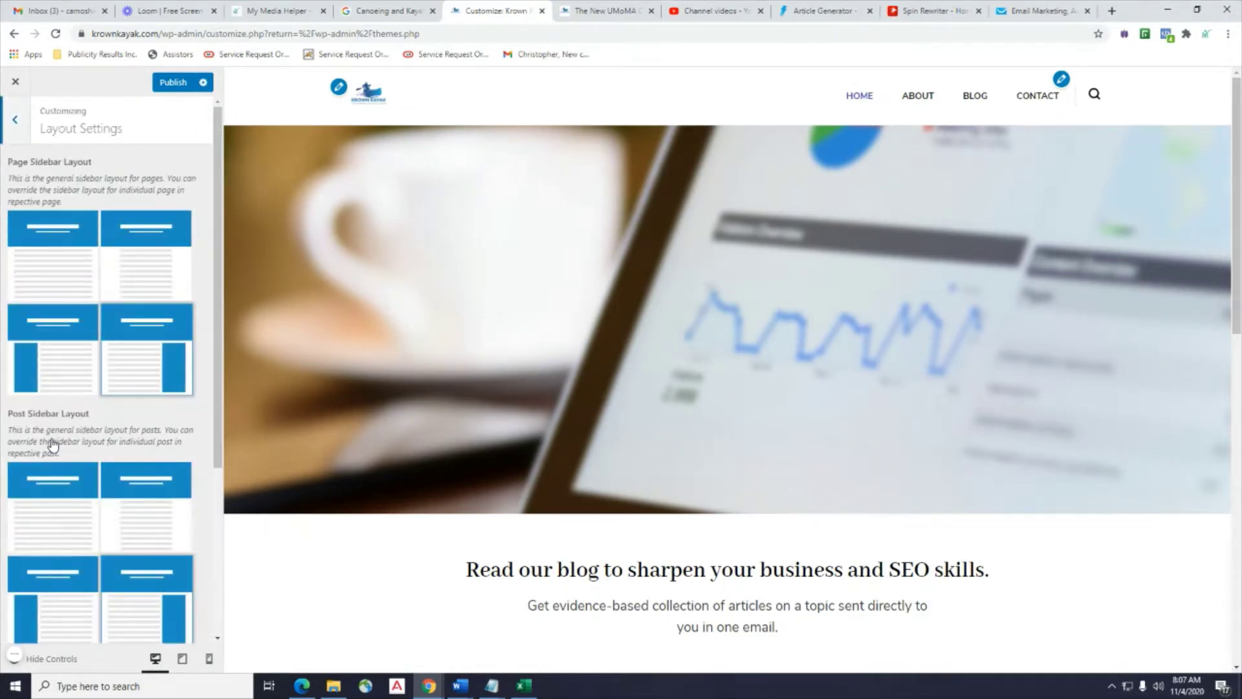
{"action": "scroll", "coordinate": [52, 445], "scroll_direction": "down", "scroll_amount": 4}
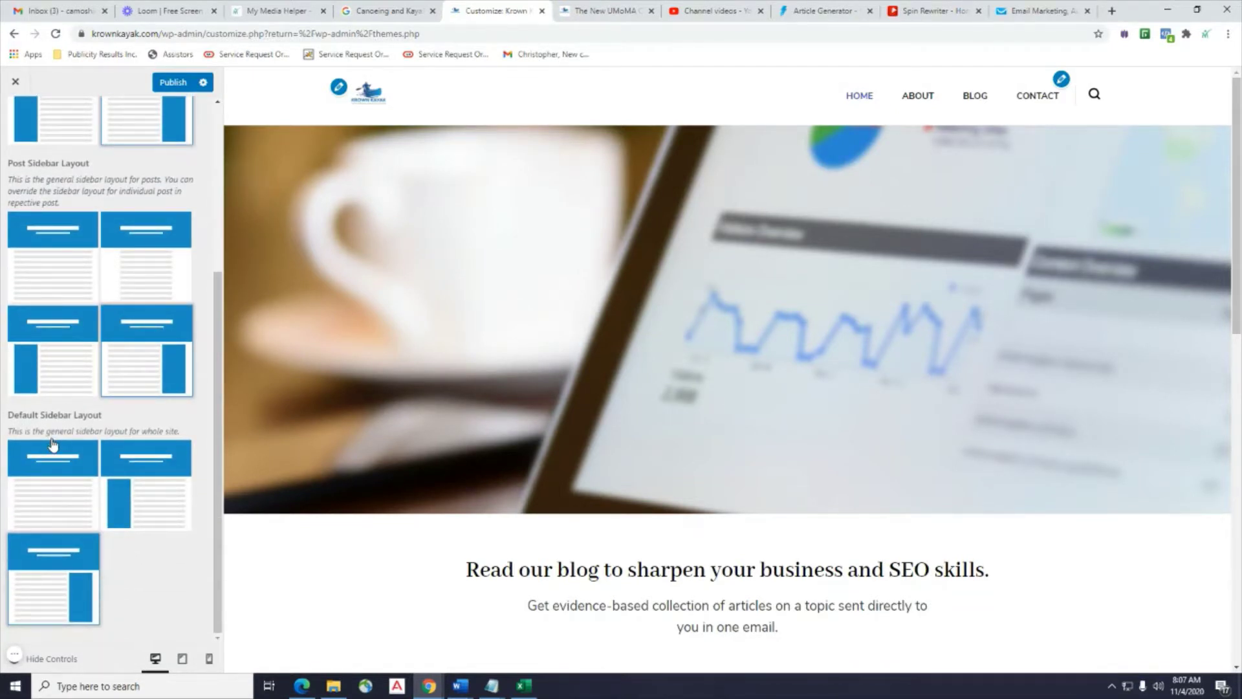
{"action": "scroll", "coordinate": [53, 445], "scroll_direction": "up", "scroll_amount": 4}
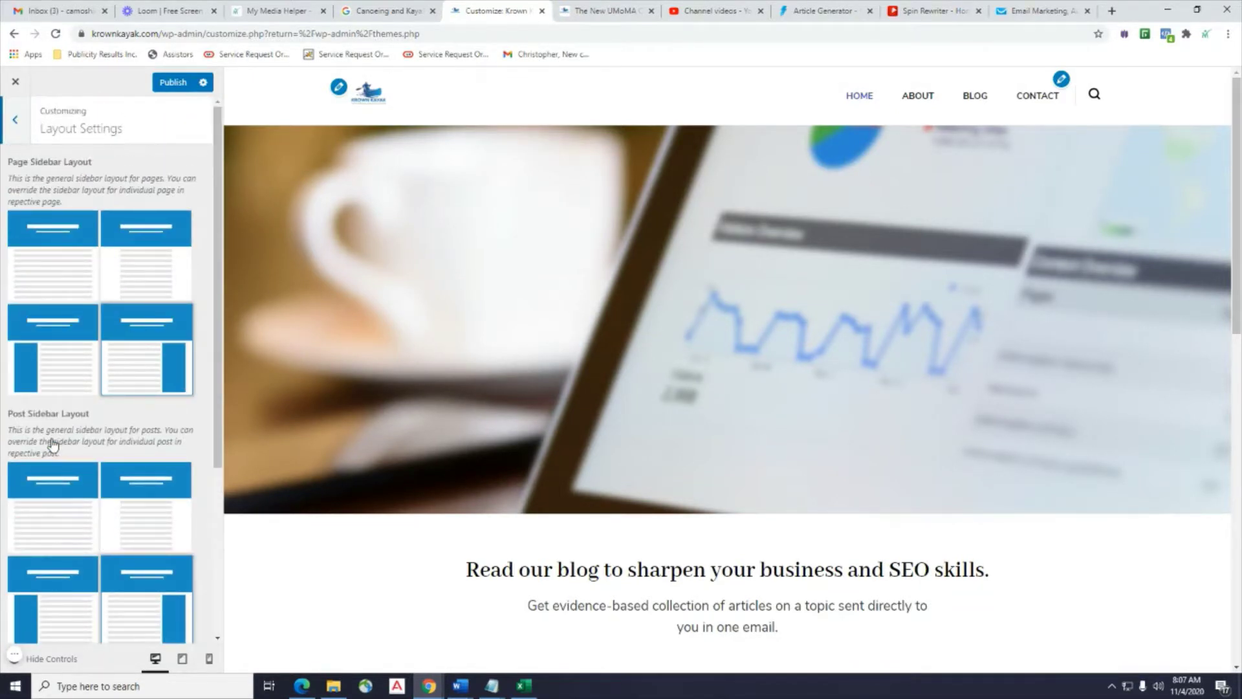
{"action": "scroll", "coordinate": [53, 444], "scroll_direction": "down", "scroll_amount": 4}
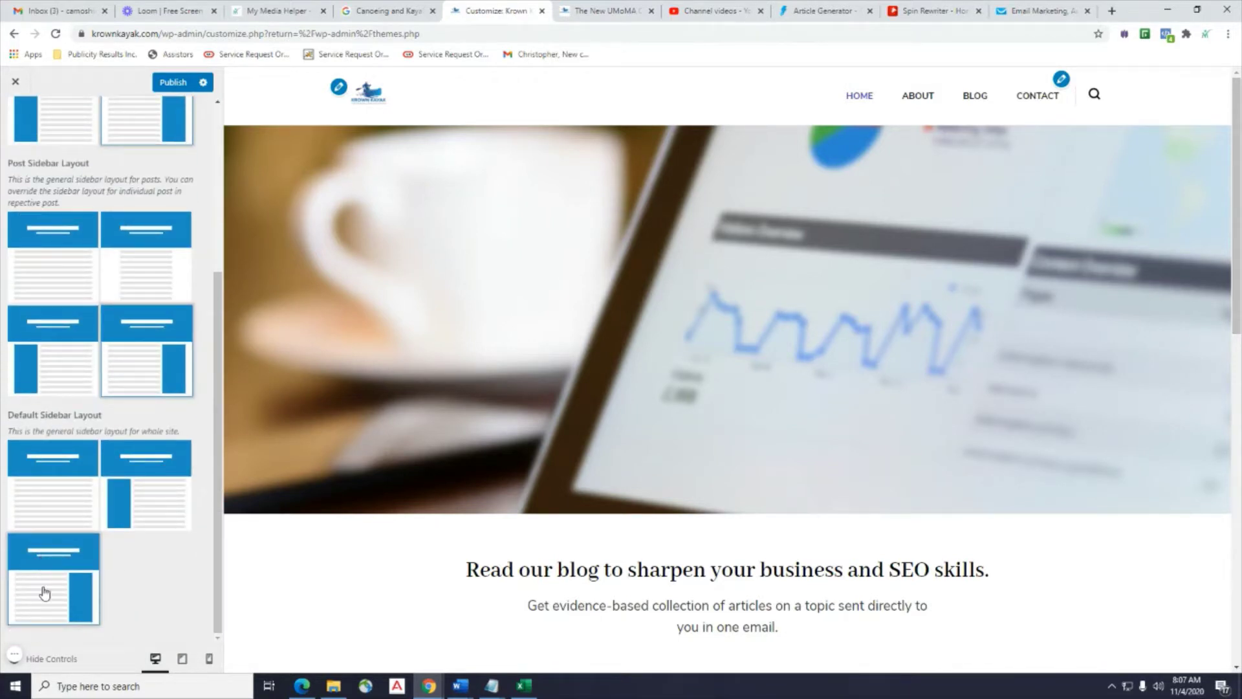
{"action": "scroll", "coordinate": [410, 532], "scroll_direction": "down", "scroll_amount": 10}
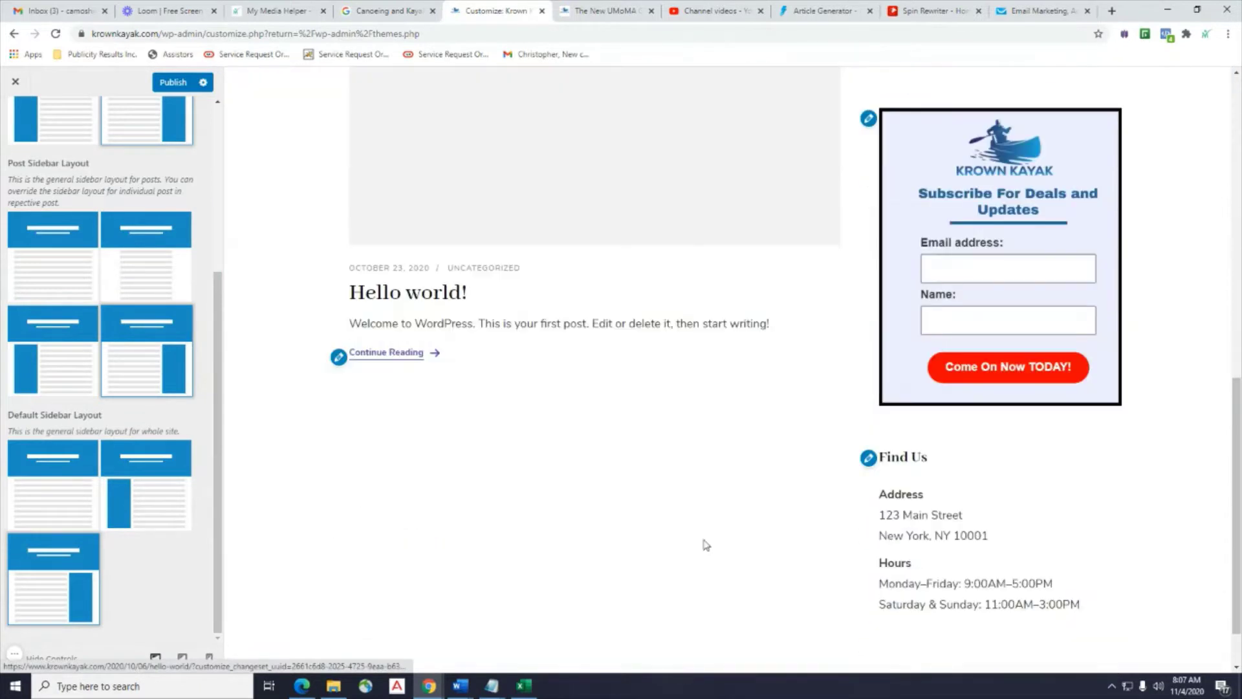
Try the left-sidebar layout for the site's Default Sidebar Layout and Post Sidebar Layout, checking the home page preview.
{"action": "left_click", "coordinate": [136, 517]}
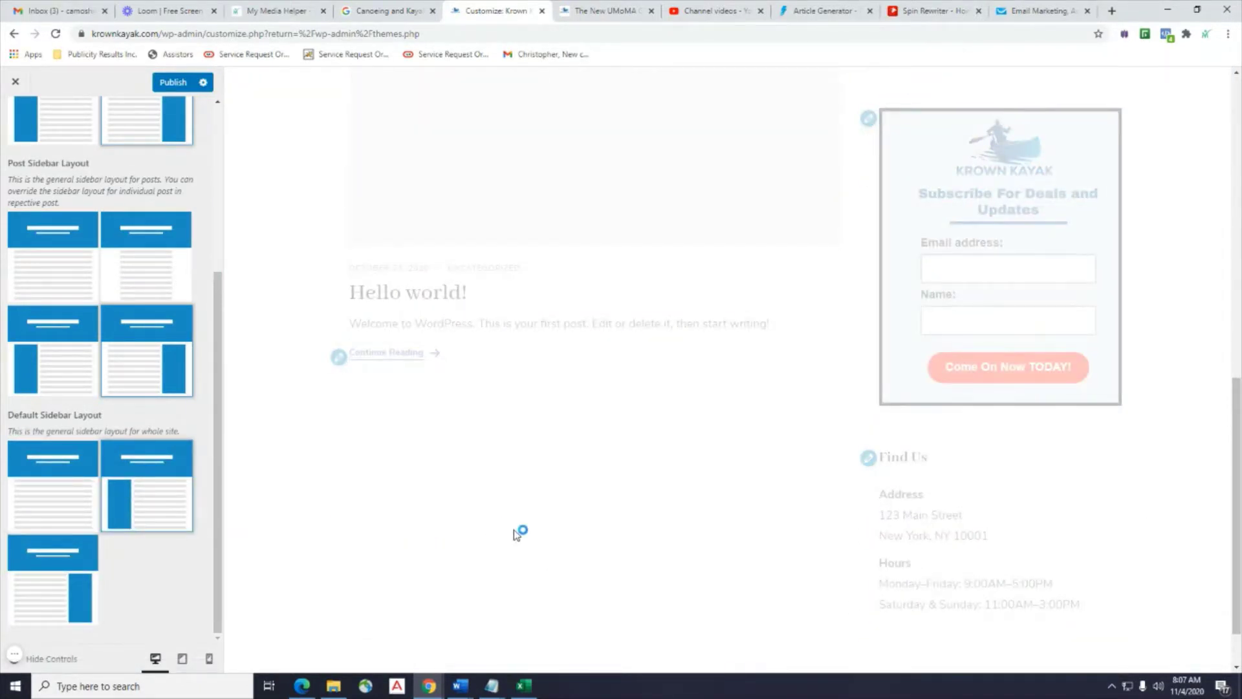
{"action": "scroll", "coordinate": [463, 541], "scroll_direction": "up", "scroll_amount": 6}
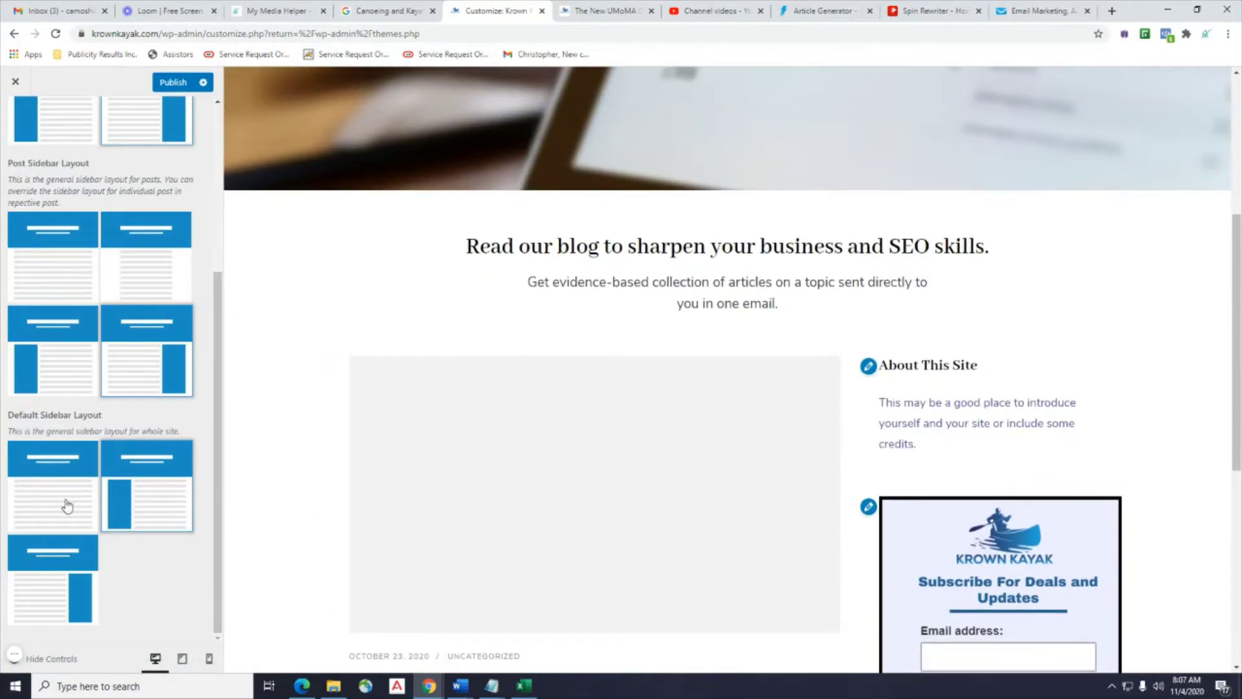
{"action": "left_click", "coordinate": [61, 372]}
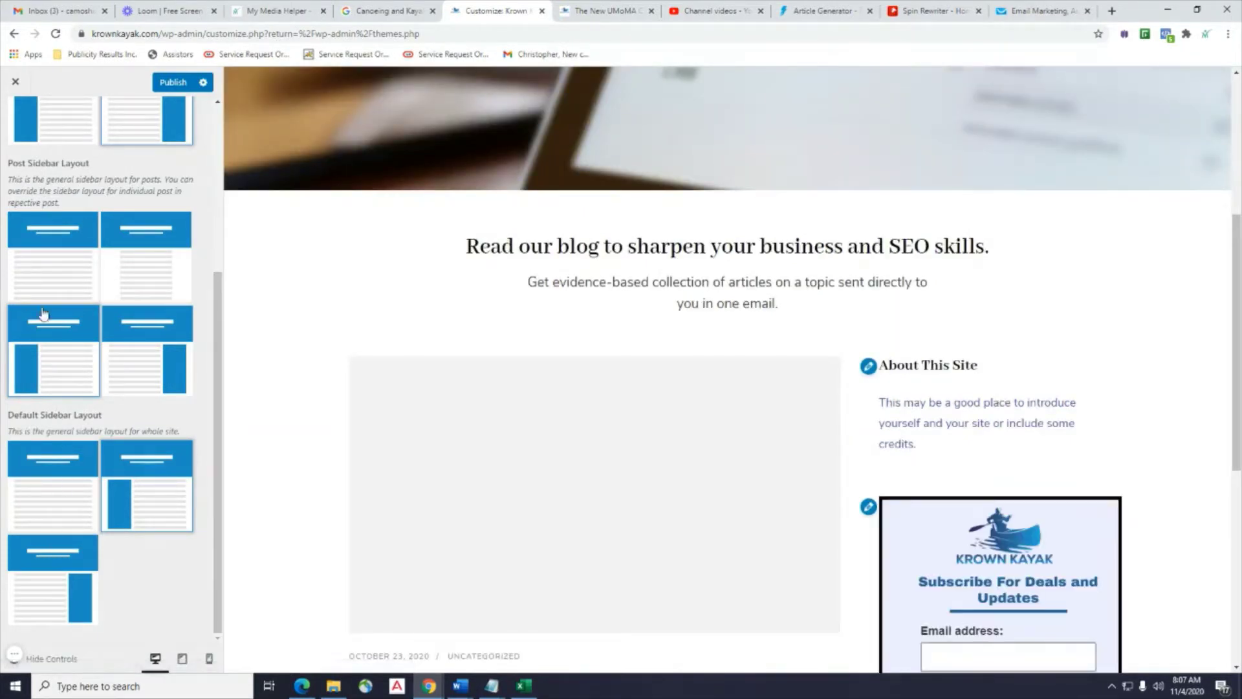
{"action": "scroll", "coordinate": [299, 385], "scroll_direction": "down", "scroll_amount": 1}
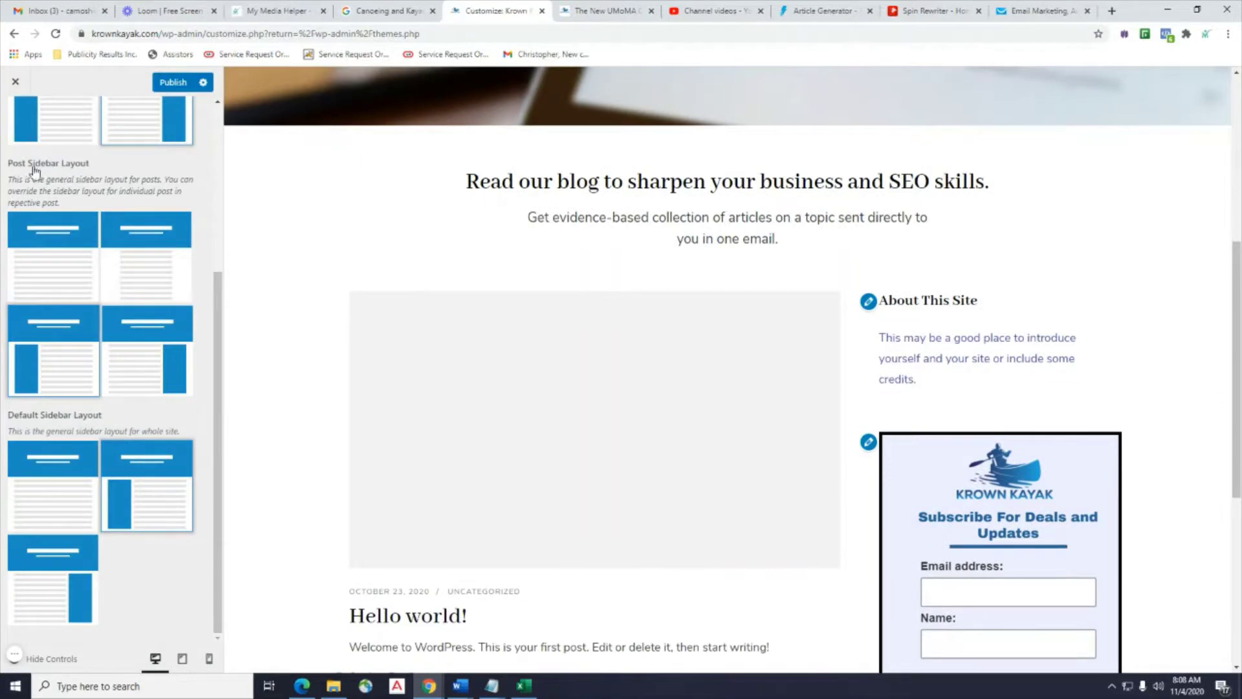
{"action": "scroll", "coordinate": [621, 313], "scroll_direction": "up", "scroll_amount": 2}
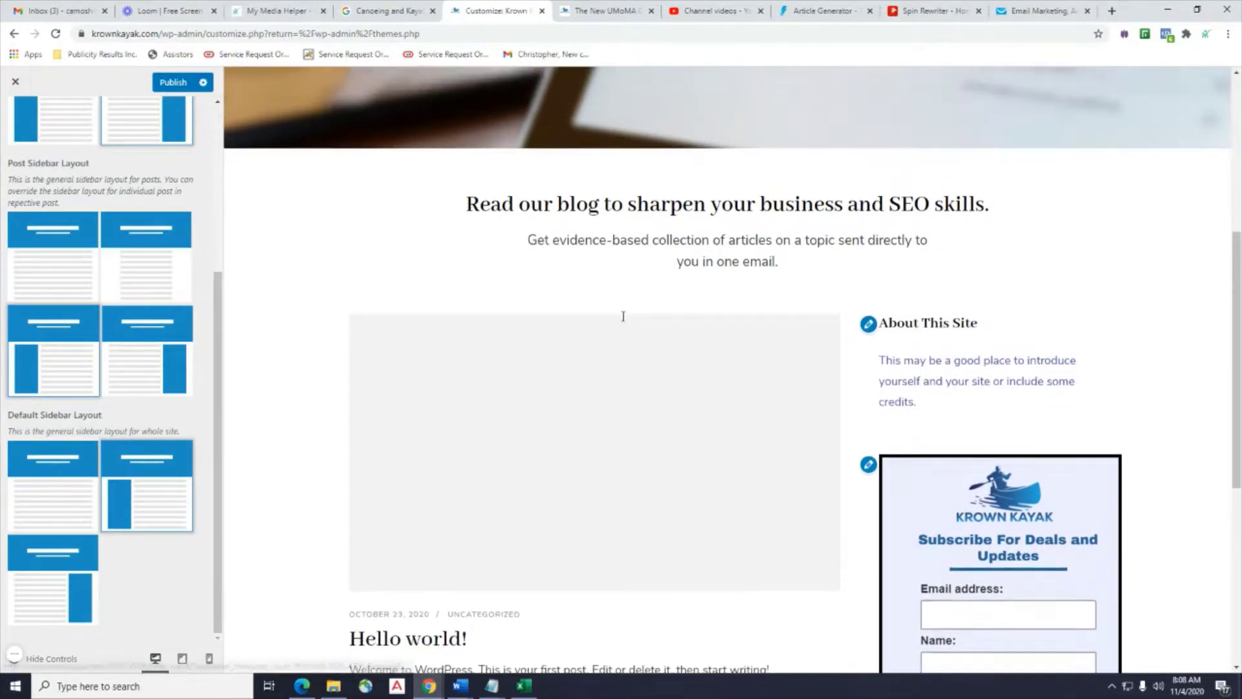
{"action": "scroll", "coordinate": [721, 238], "scroll_direction": "down", "scroll_amount": 8}
{"action": "scroll", "coordinate": [723, 241], "scroll_direction": "up", "scroll_amount": 5}
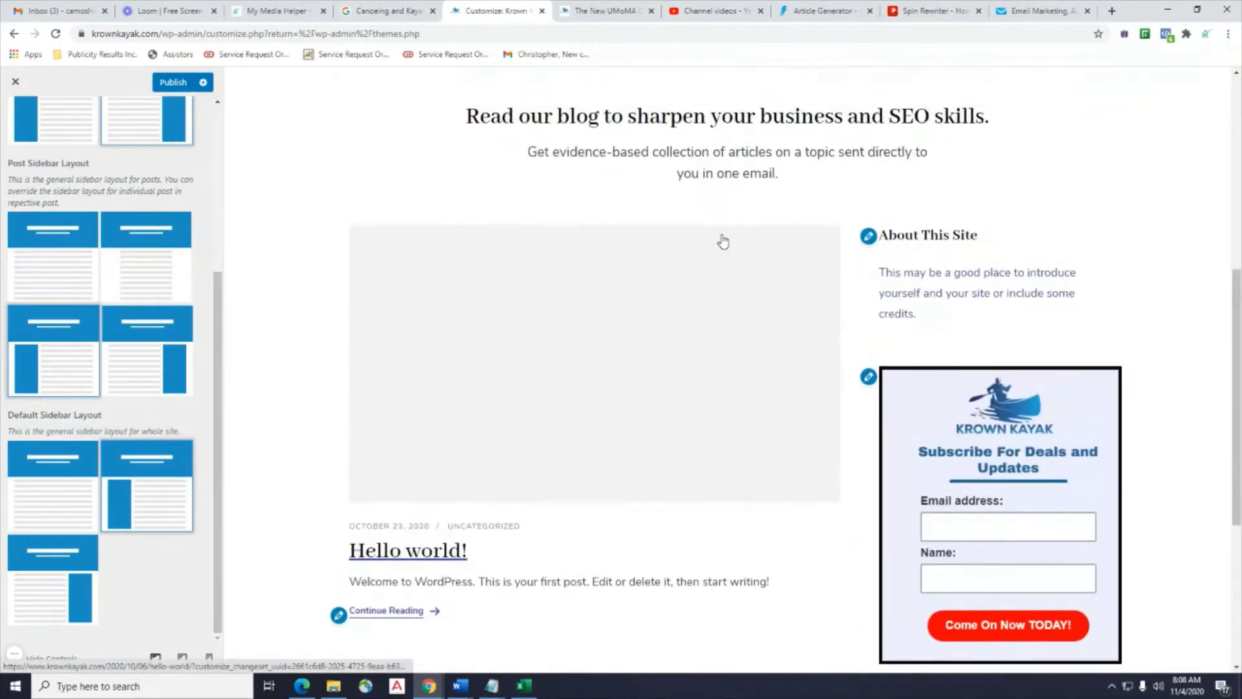
Return the Post Sidebar Layout to the right sidebar, and try the left sidebar for pages before restoring their right sidebar.
{"action": "left_click", "coordinate": [127, 384]}
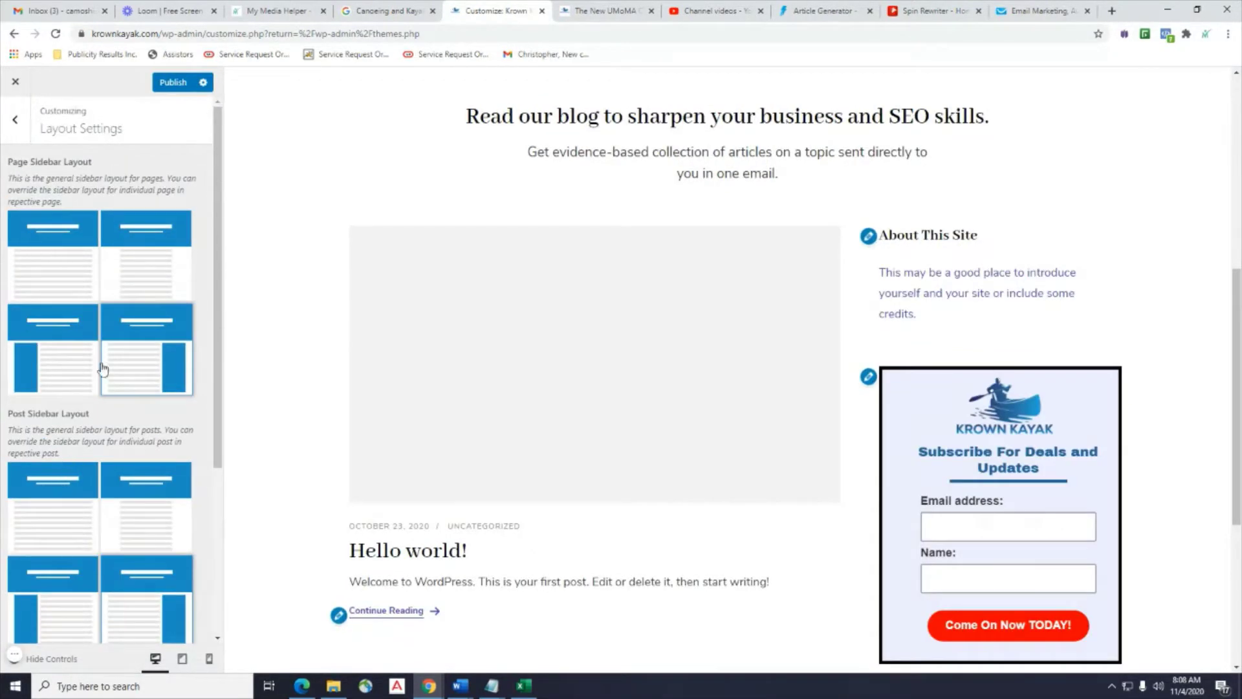
{"action": "left_click", "coordinate": [62, 370]}
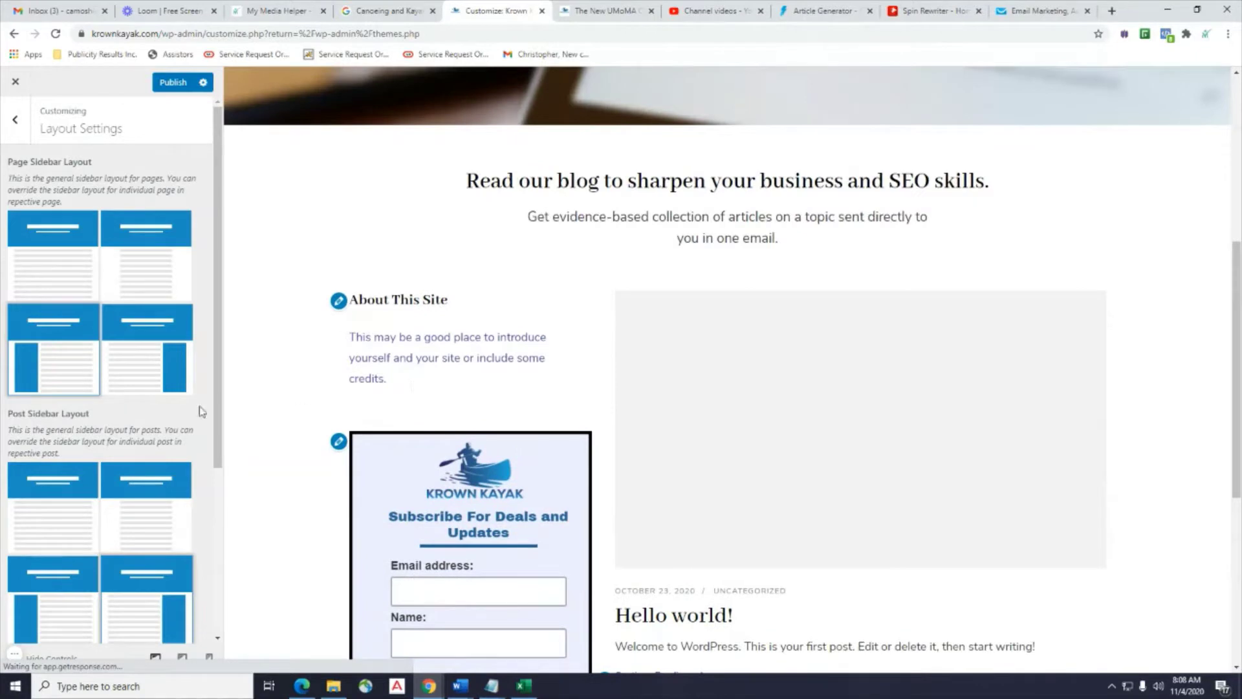
{"action": "left_click", "coordinate": [121, 379]}
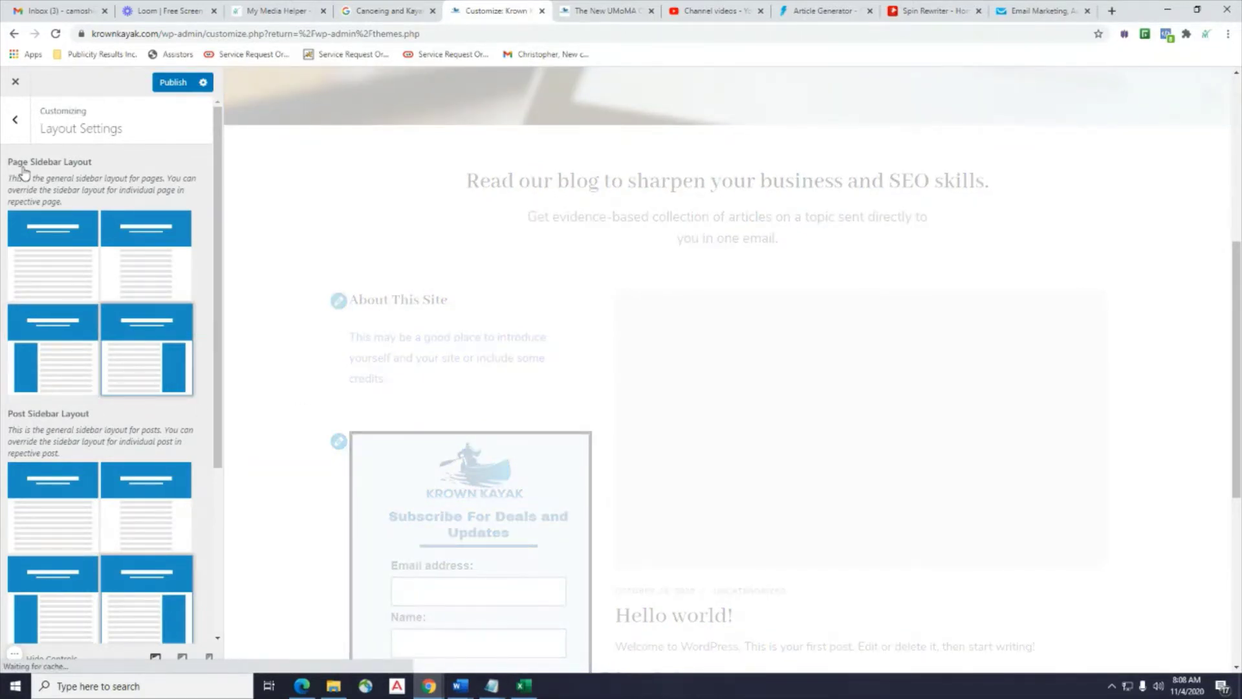
Set the Default Sidebar Layout back to the right sidebar and leave the Layout Settings.
{"action": "scroll", "coordinate": [38, 250], "scroll_direction": "down", "scroll_amount": 3}
{"action": "scroll", "coordinate": [97, 388], "scroll_direction": "down", "scroll_amount": 1}
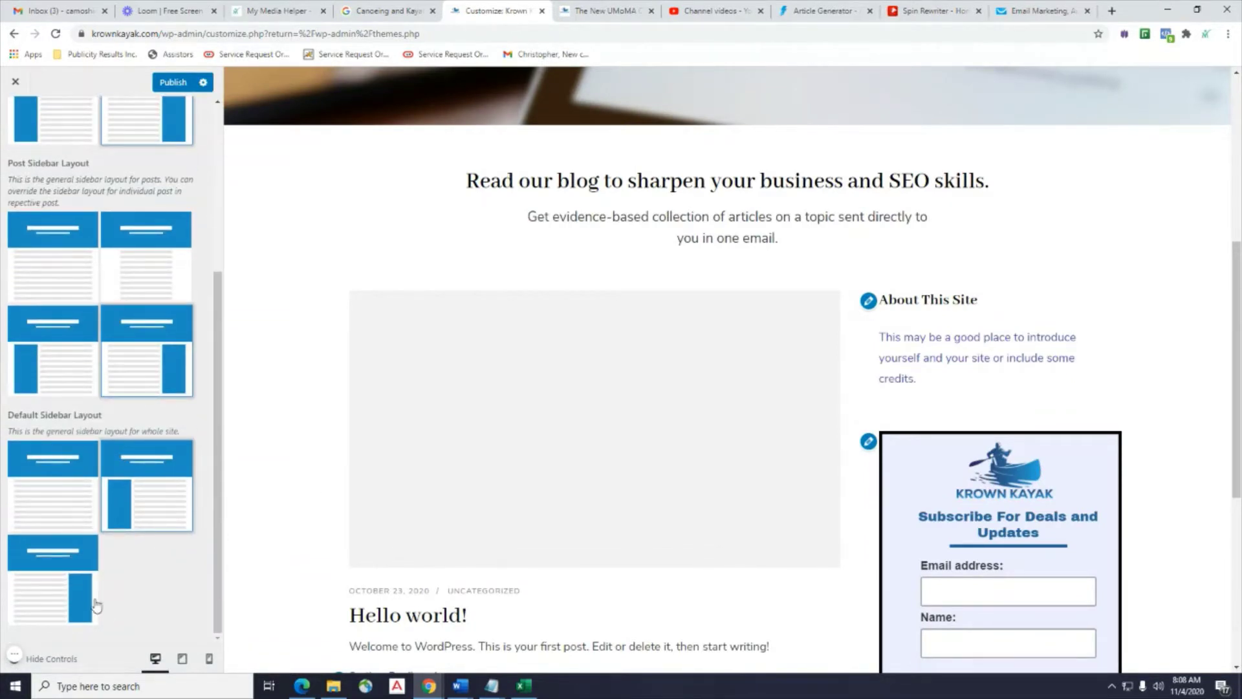
{"action": "left_click", "coordinate": [43, 596]}
{"action": "scroll", "coordinate": [178, 550], "scroll_direction": "up", "scroll_amount": 4}
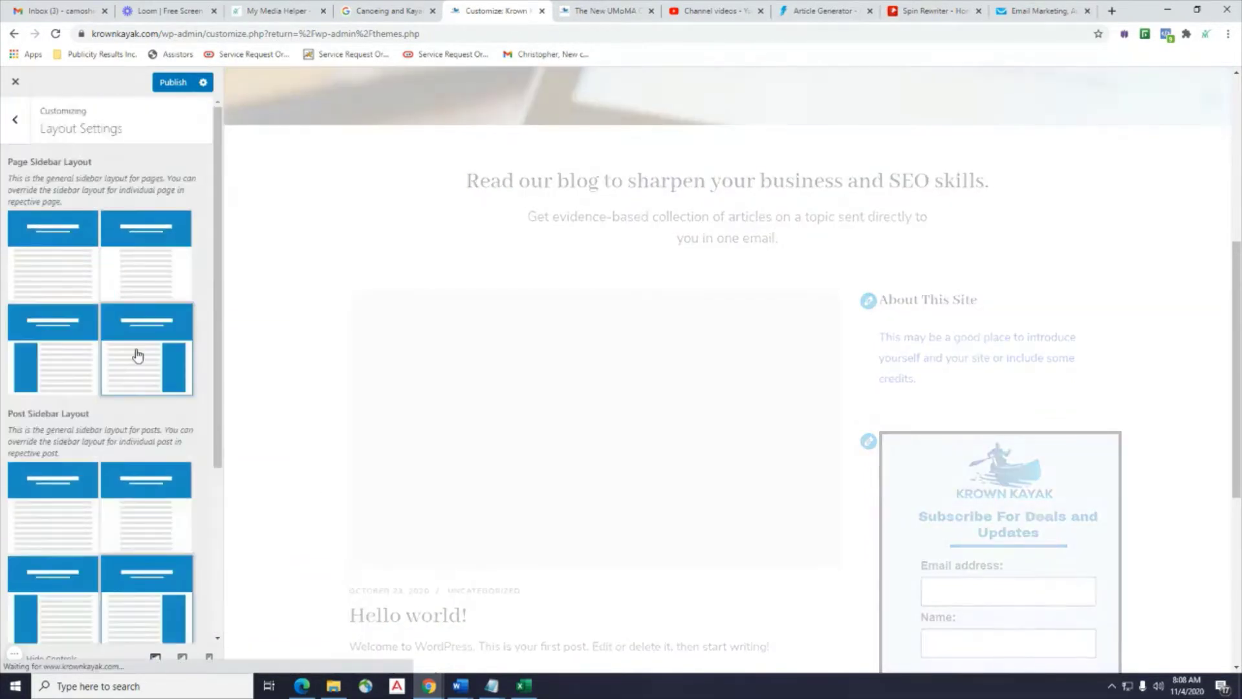
{"action": "left_click", "coordinate": [16, 120]}
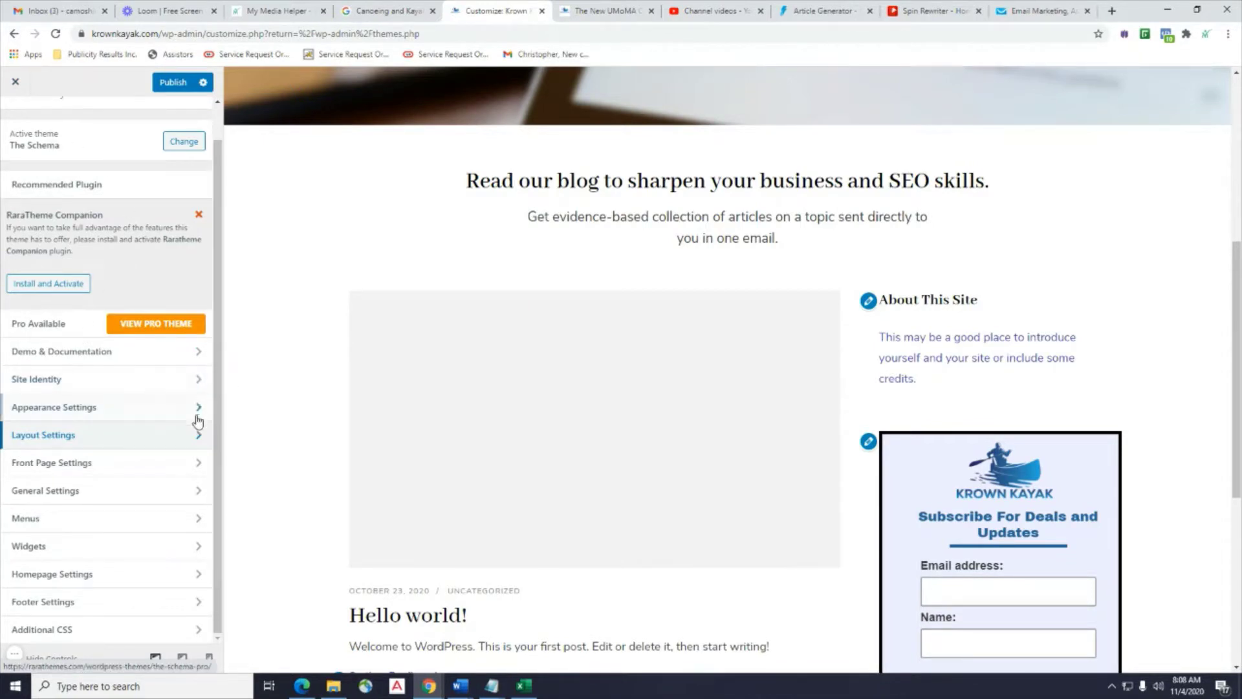
Open the Banner Section of the Front Page Settings and review its header image options and recommended image size.
{"action": "left_click", "coordinate": [130, 460]}
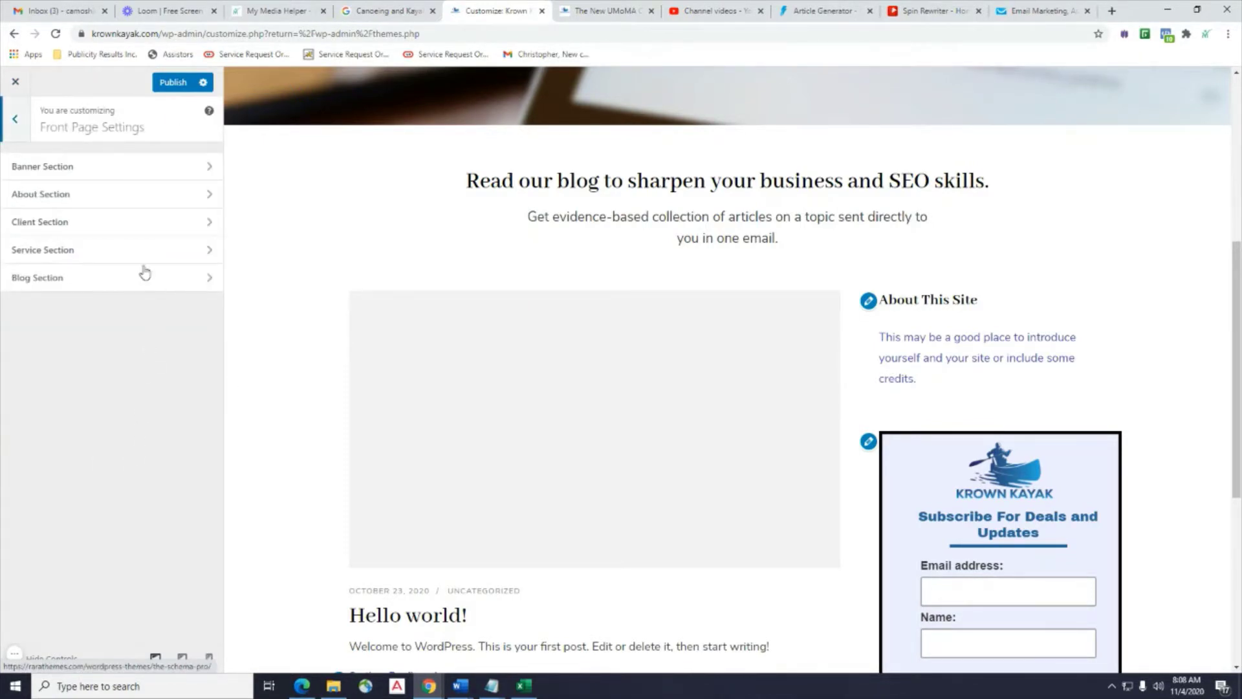
{"action": "left_click", "coordinate": [107, 172]}
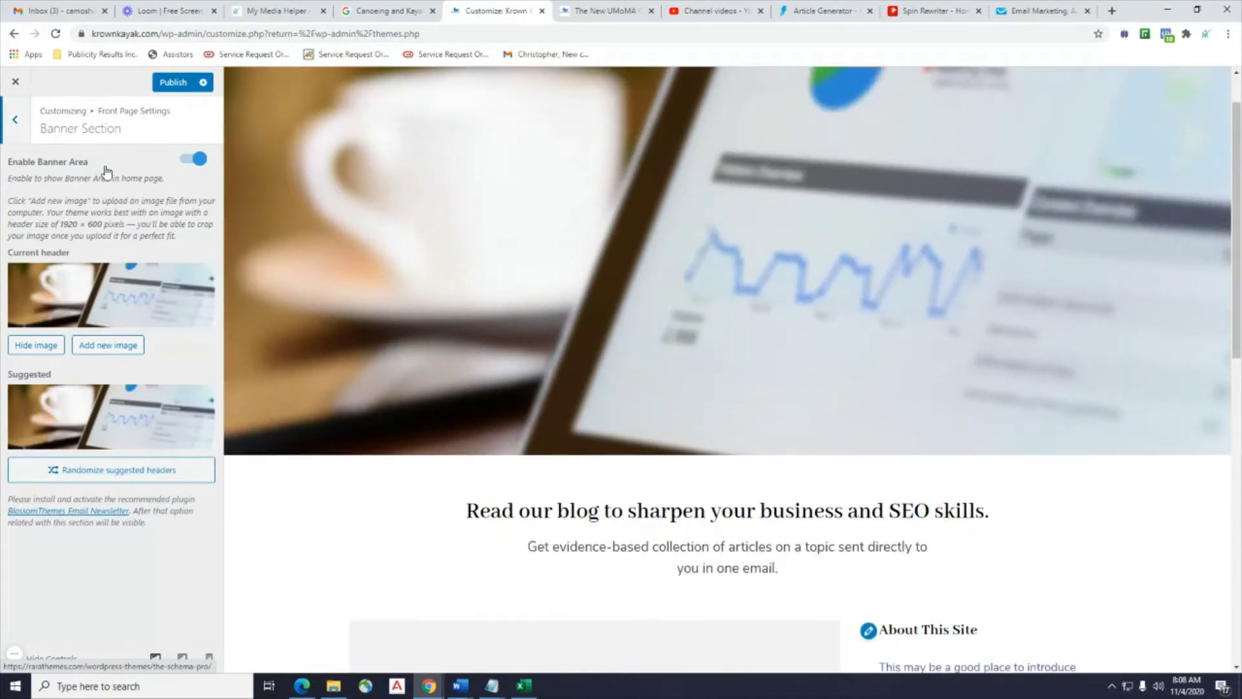
{"action": "left_click", "coordinate": [17, 120]}
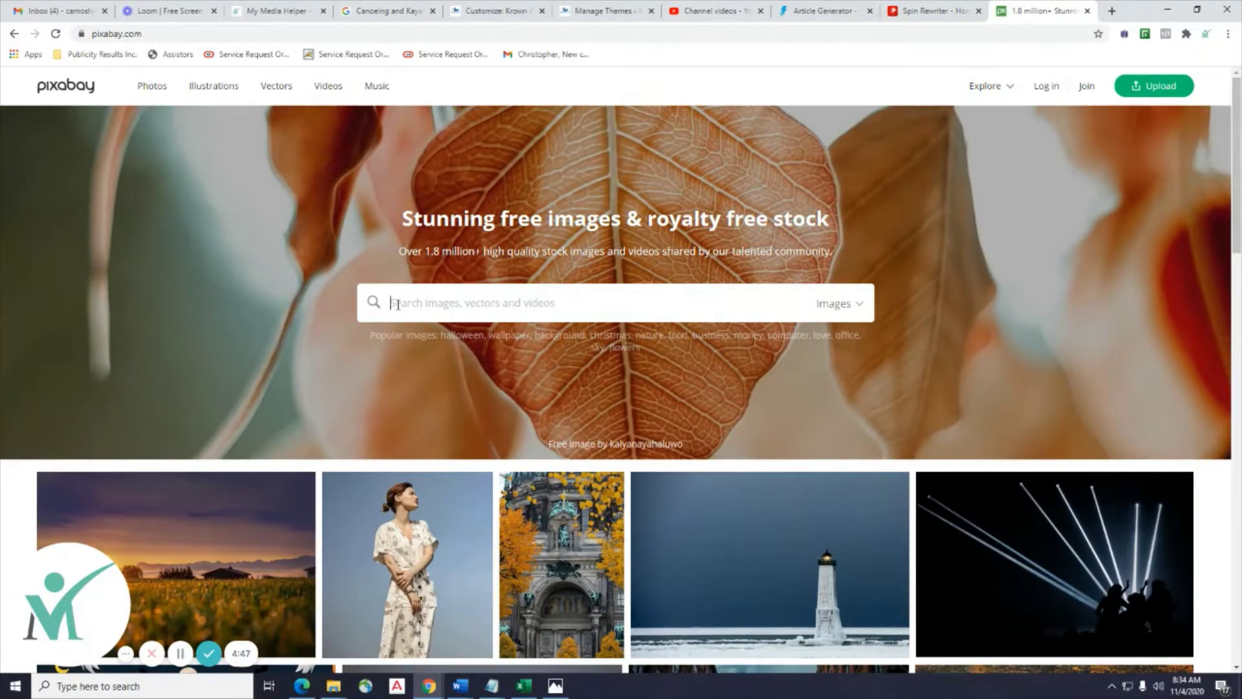
Search Pixabay for "kayak" with the media type kept on Images, after looking over the available media types.
{"action": "type", "text": "kayak"}
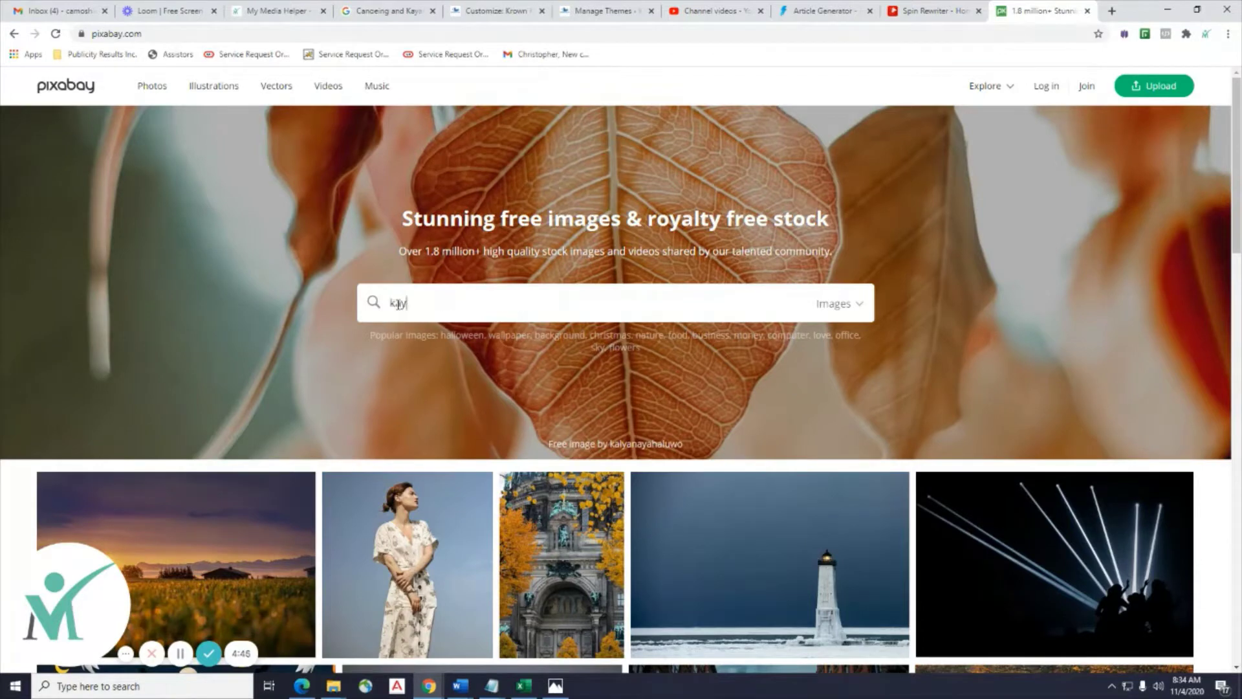
{"action": "left_click", "coordinate": [834, 303]}
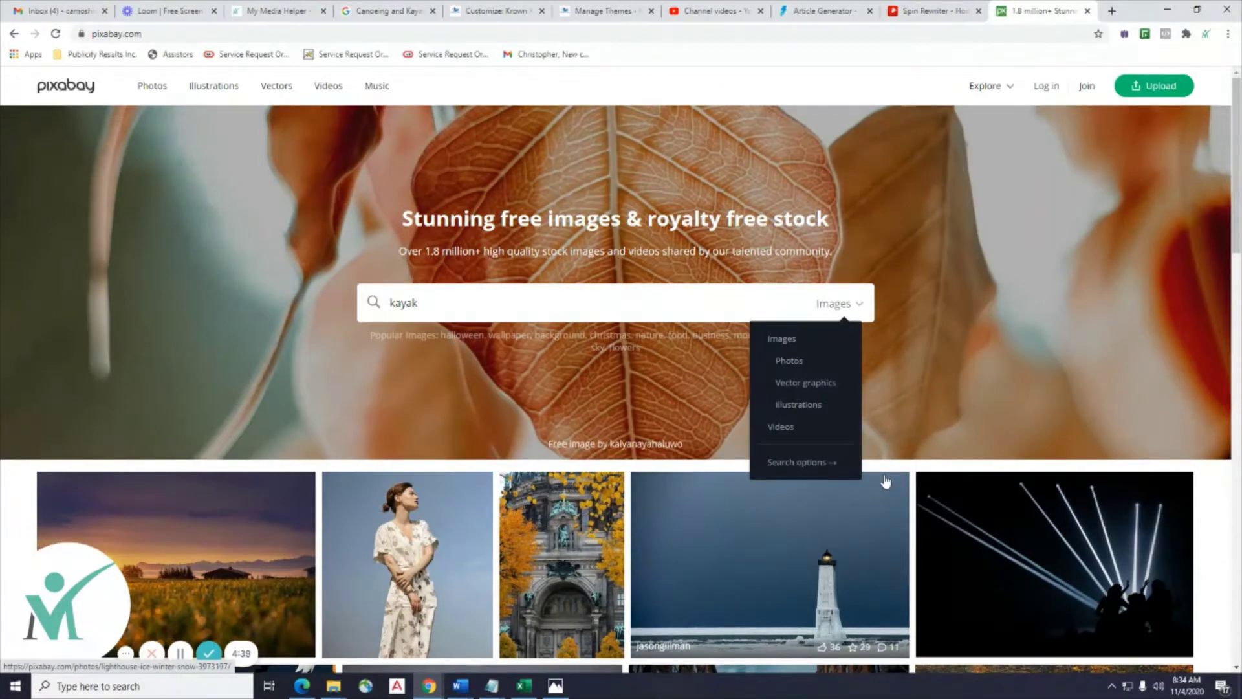
{"action": "scroll", "coordinate": [886, 481], "scroll_direction": "down", "scroll_amount": 4}
{"action": "scroll", "coordinate": [1025, 364], "scroll_direction": "up", "scroll_amount": 3}
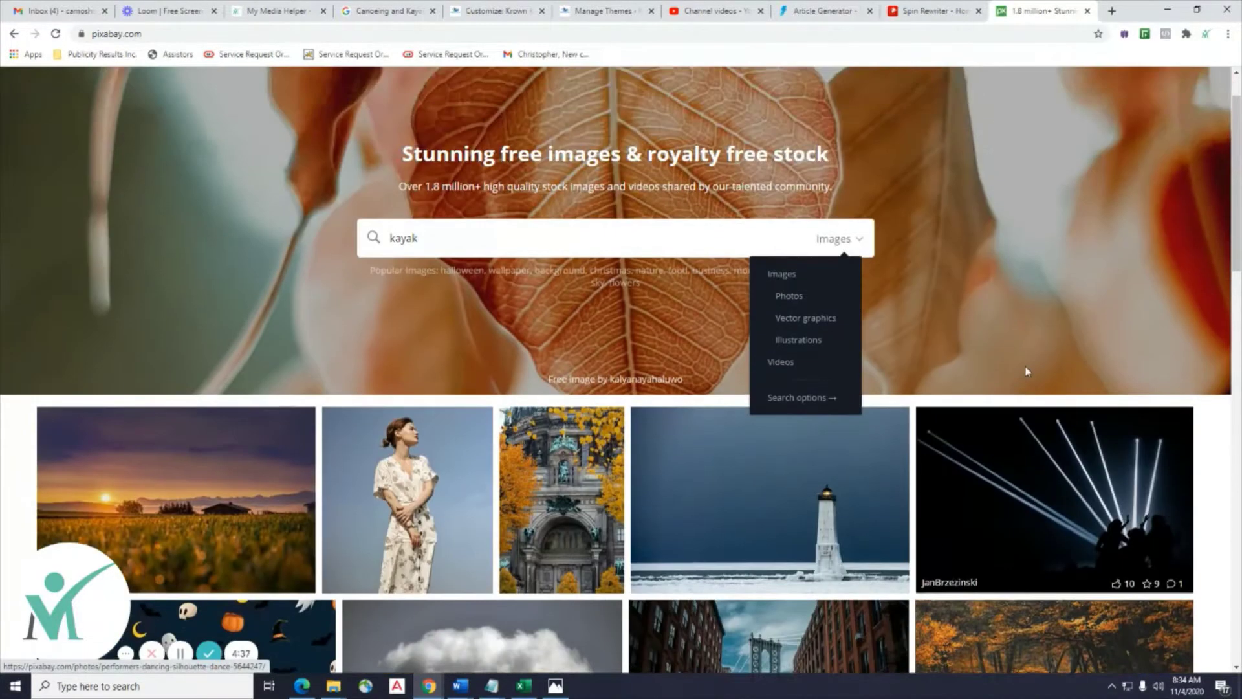
{"action": "scroll", "coordinate": [1025, 372], "scroll_direction": "down", "scroll_amount": 3}
{"action": "scroll", "coordinate": [1024, 372], "scroll_direction": "up", "scroll_amount": 4}
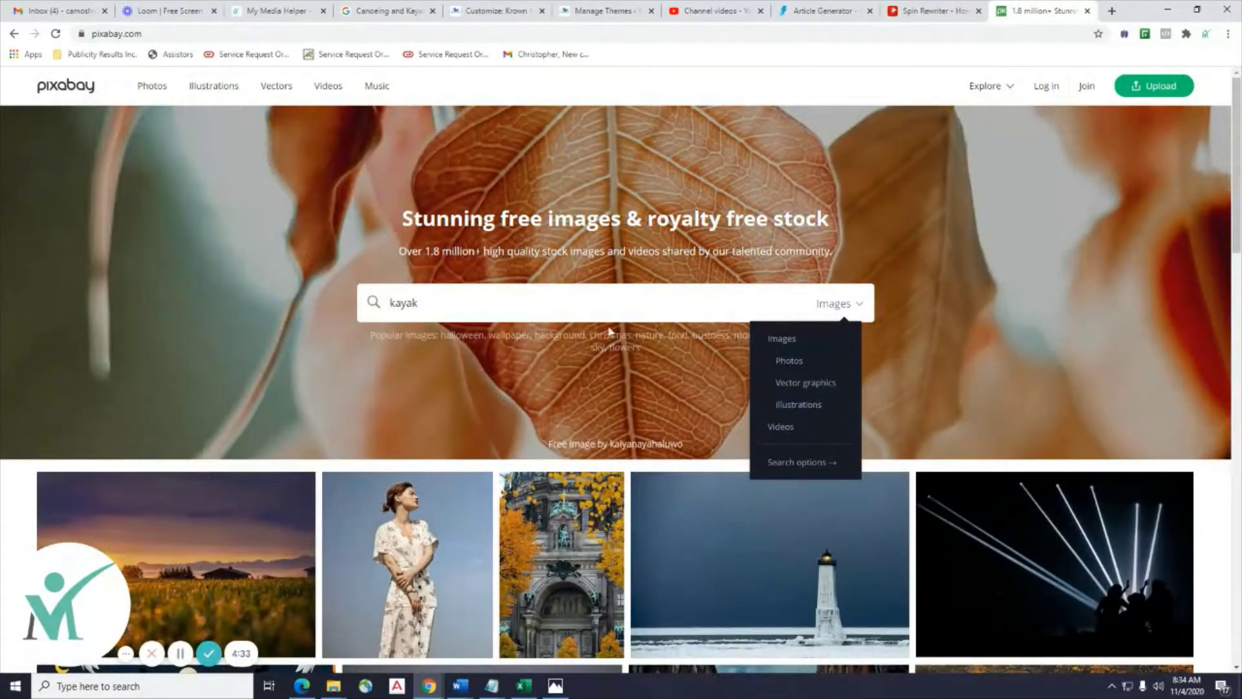
{"action": "left_click", "coordinate": [655, 297]}
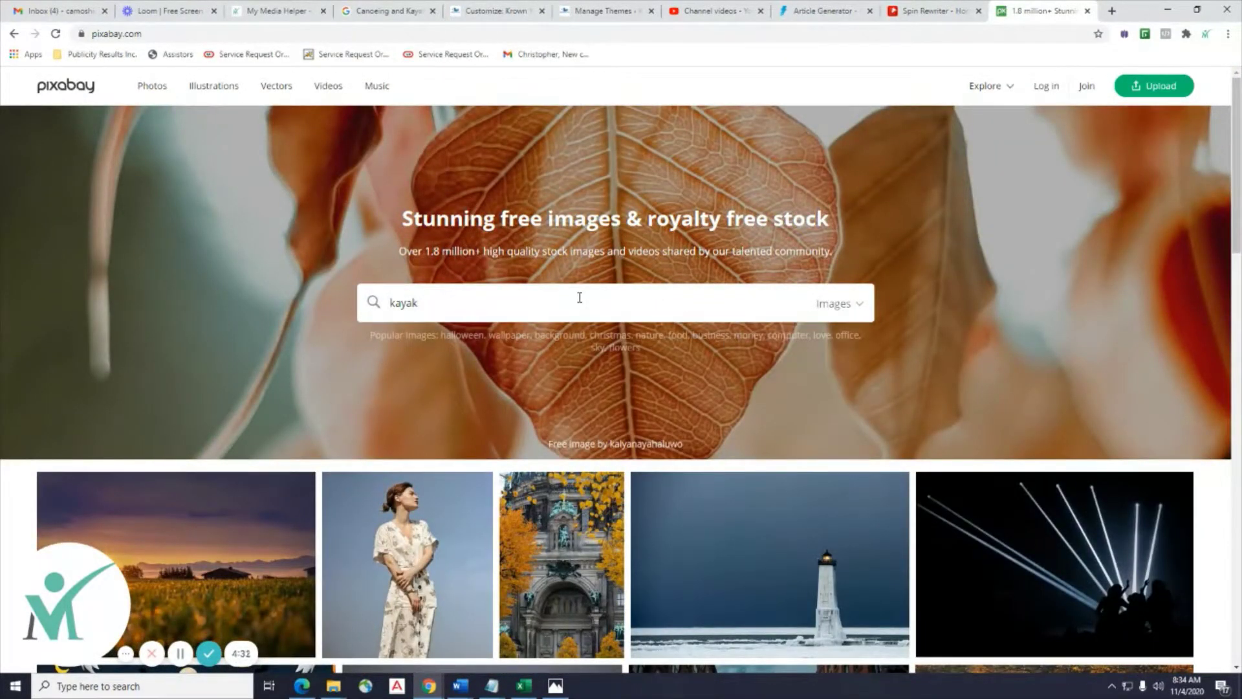
{"action": "key", "text": "Return"}
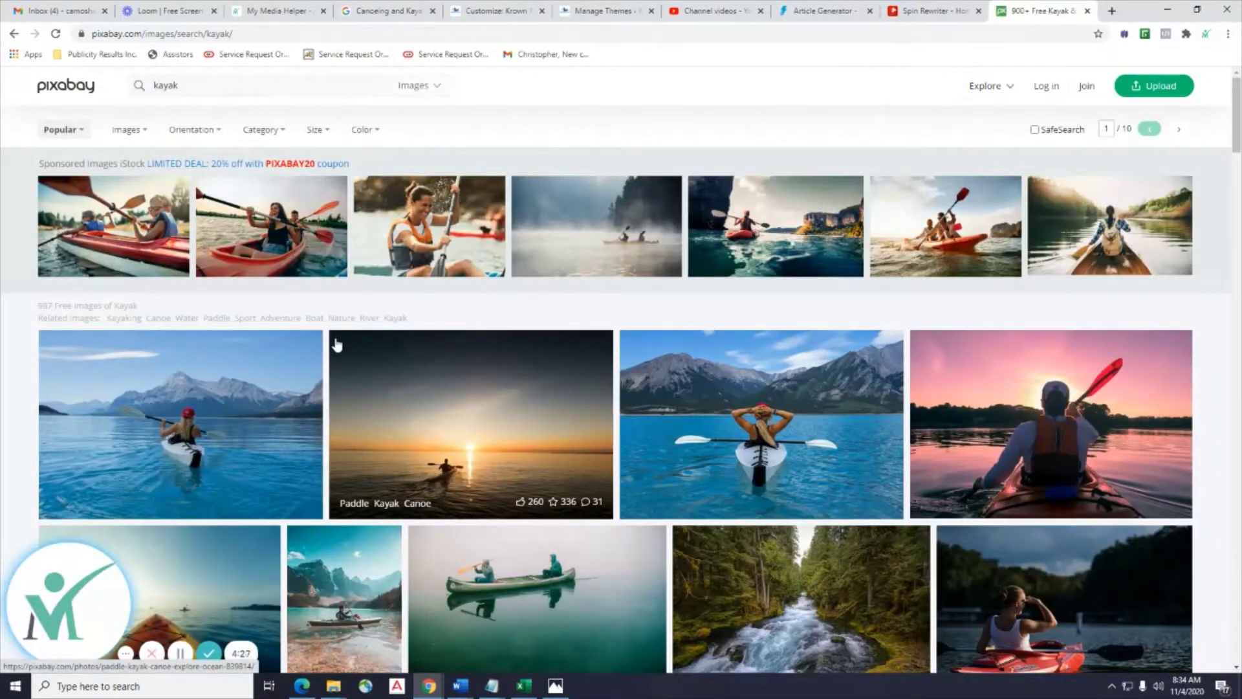
Browse the kayak image results and open the "Water Lake Boat" sunset photo's page.
{"action": "scroll", "coordinate": [335, 345], "scroll_direction": "down", "scroll_amount": 9}
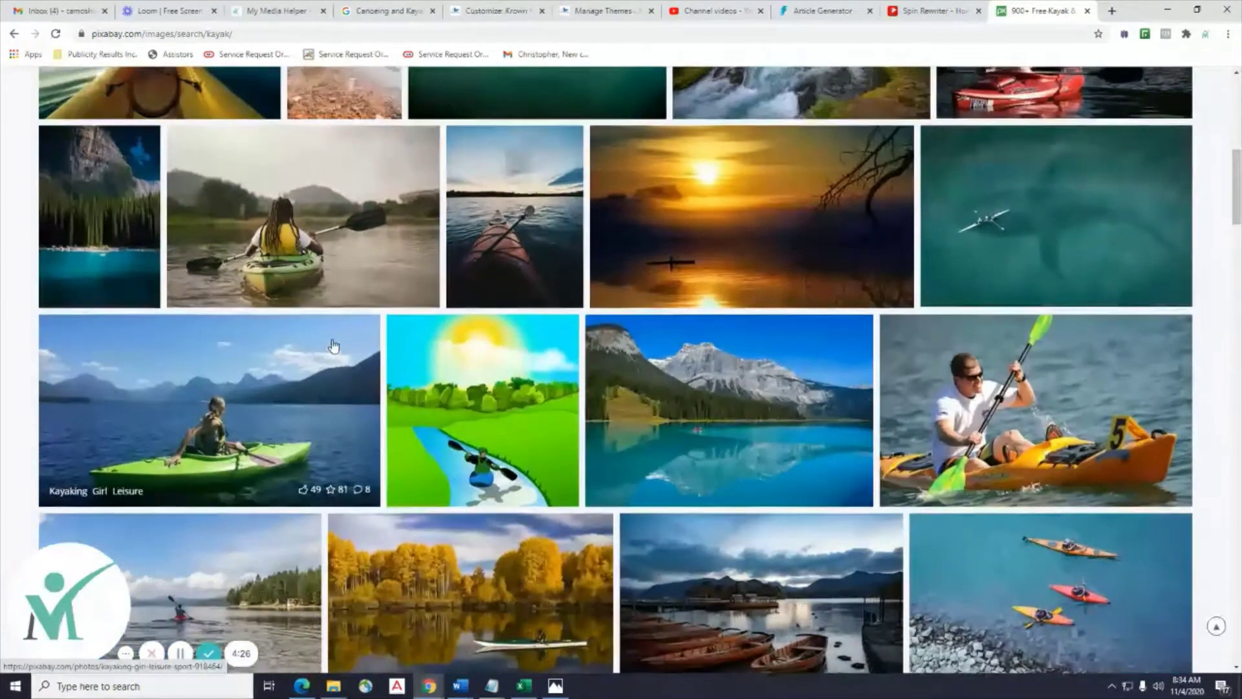
{"action": "scroll", "coordinate": [333, 345], "scroll_direction": "up", "scroll_amount": 7}
{"action": "scroll", "coordinate": [332, 342], "scroll_direction": "down", "scroll_amount": 4}
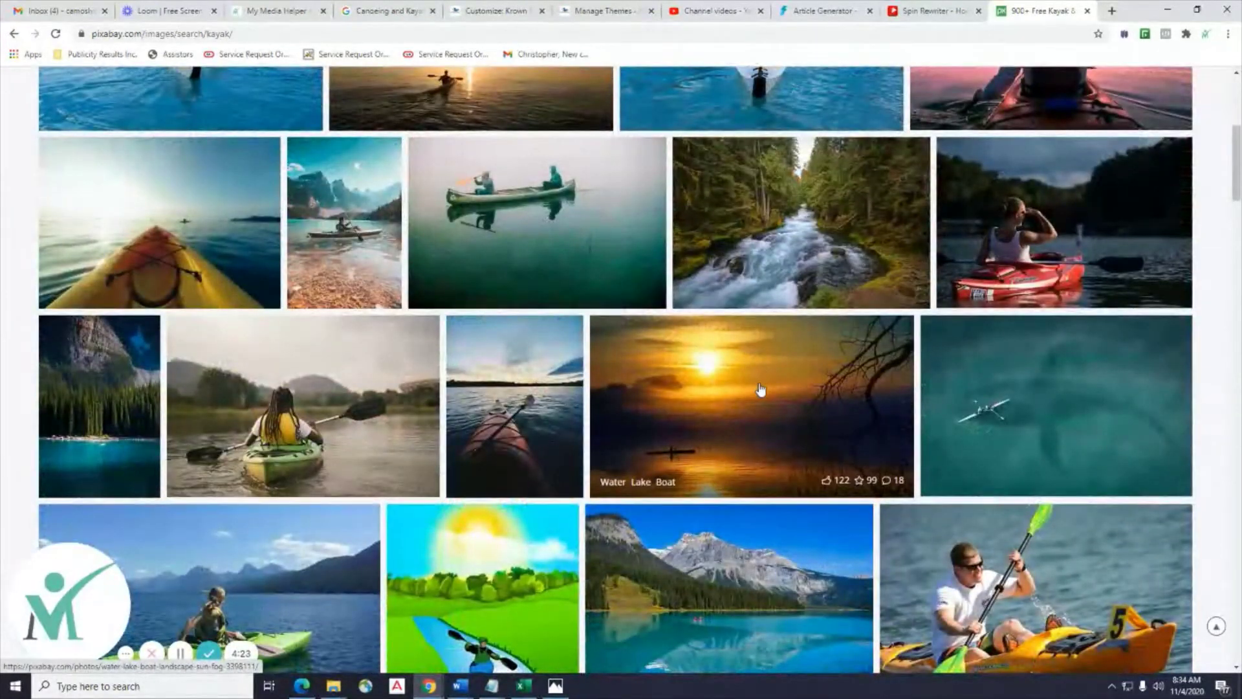
{"action": "scroll", "coordinate": [758, 392], "scroll_direction": "down", "scroll_amount": 1}
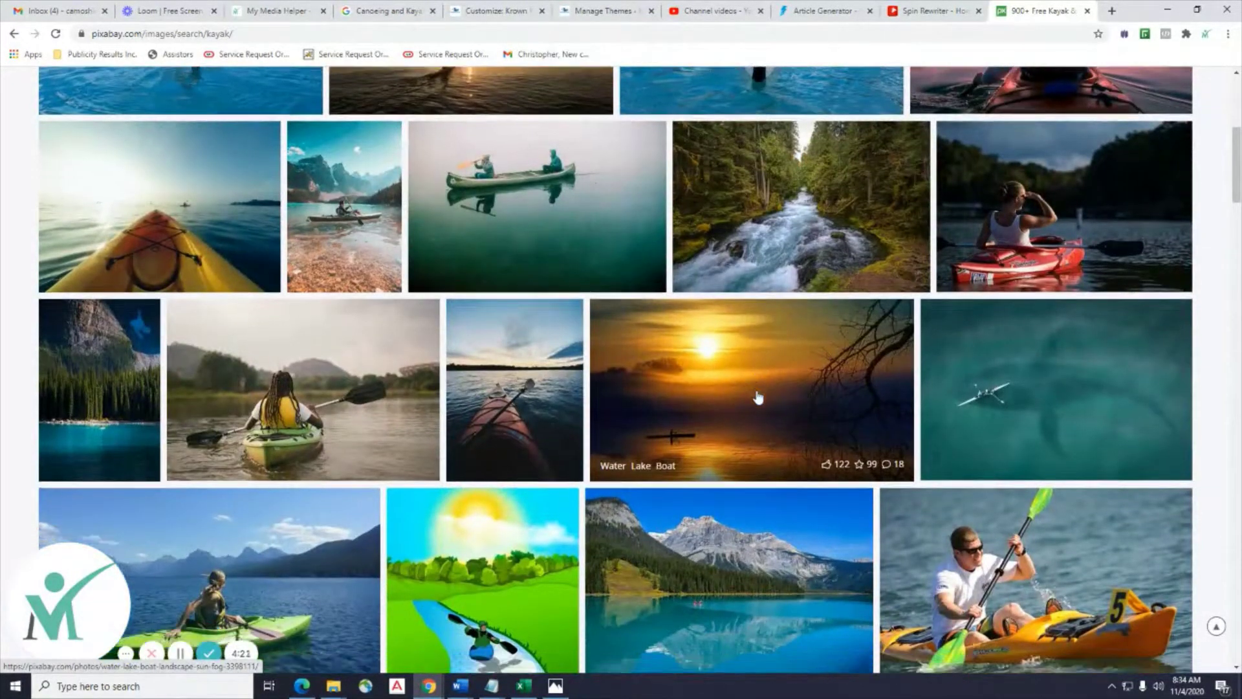
{"action": "scroll", "coordinate": [758, 396], "scroll_direction": "down", "scroll_amount": 3}
{"action": "scroll", "coordinate": [773, 382], "scroll_direction": "up", "scroll_amount": 3}
{"action": "left_click", "coordinate": [751, 414]}
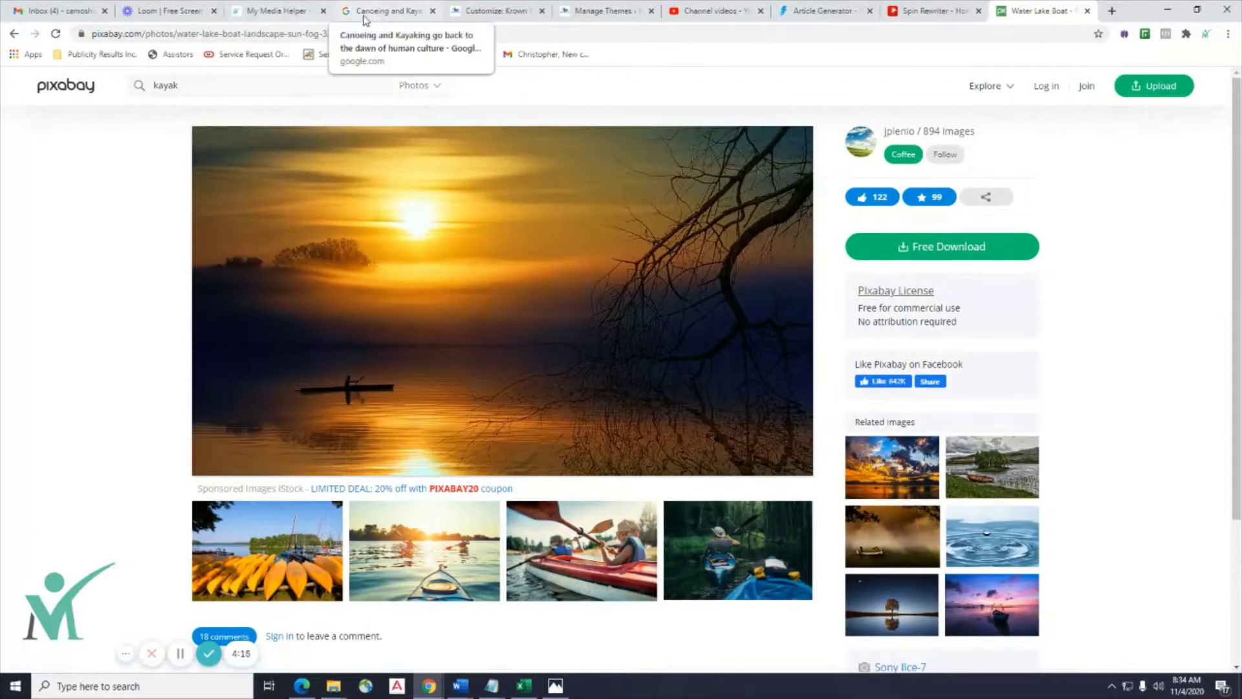
Return to the Krown Kayak customizer and check the recommended header image size in the Banner Section.
{"action": "left_click", "coordinate": [277, 11]}
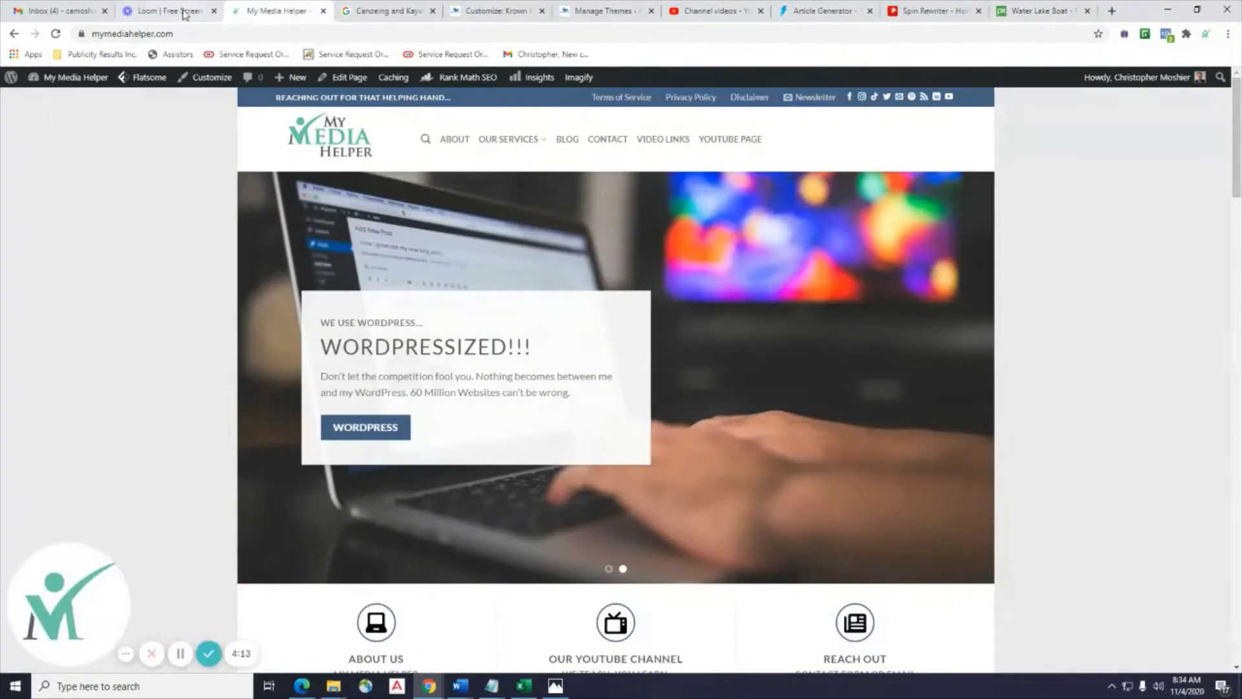
{"action": "left_click", "coordinate": [584, 14]}
{"action": "left_click", "coordinate": [496, 11]}
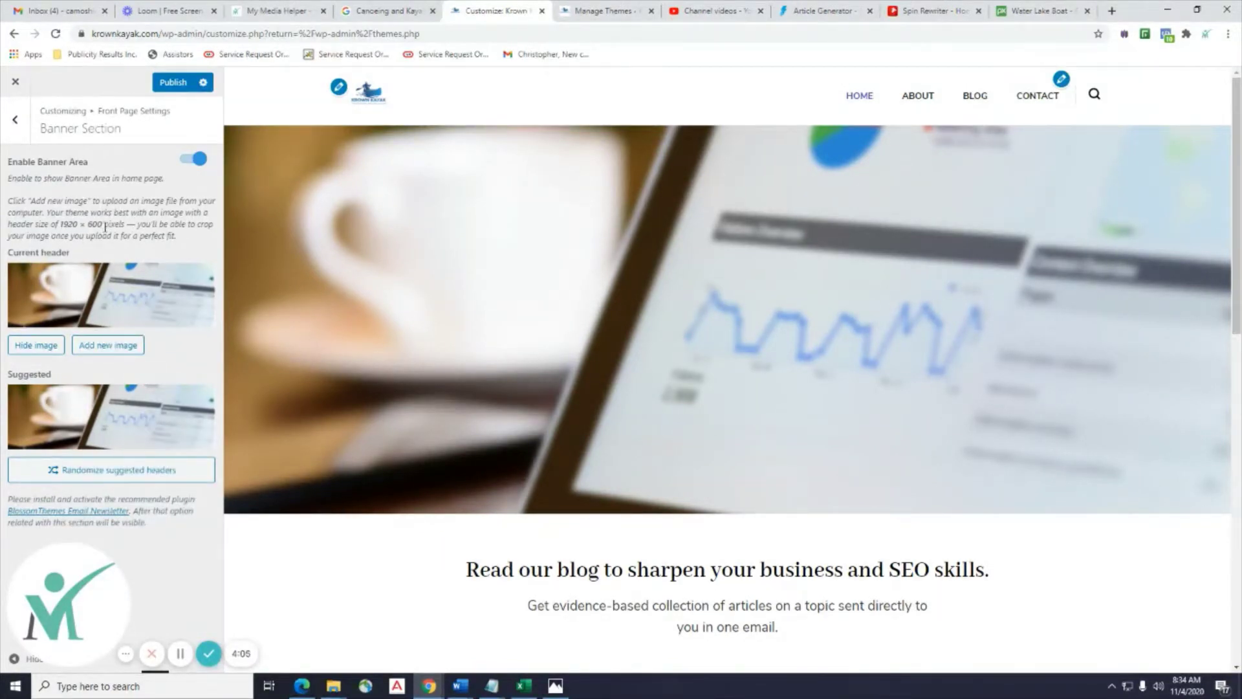
Download the "Water Lake Boat" sunset photo from Pixabay as a 1920×1080 JPG, completing the robot check.
{"action": "left_click", "coordinate": [1035, 13]}
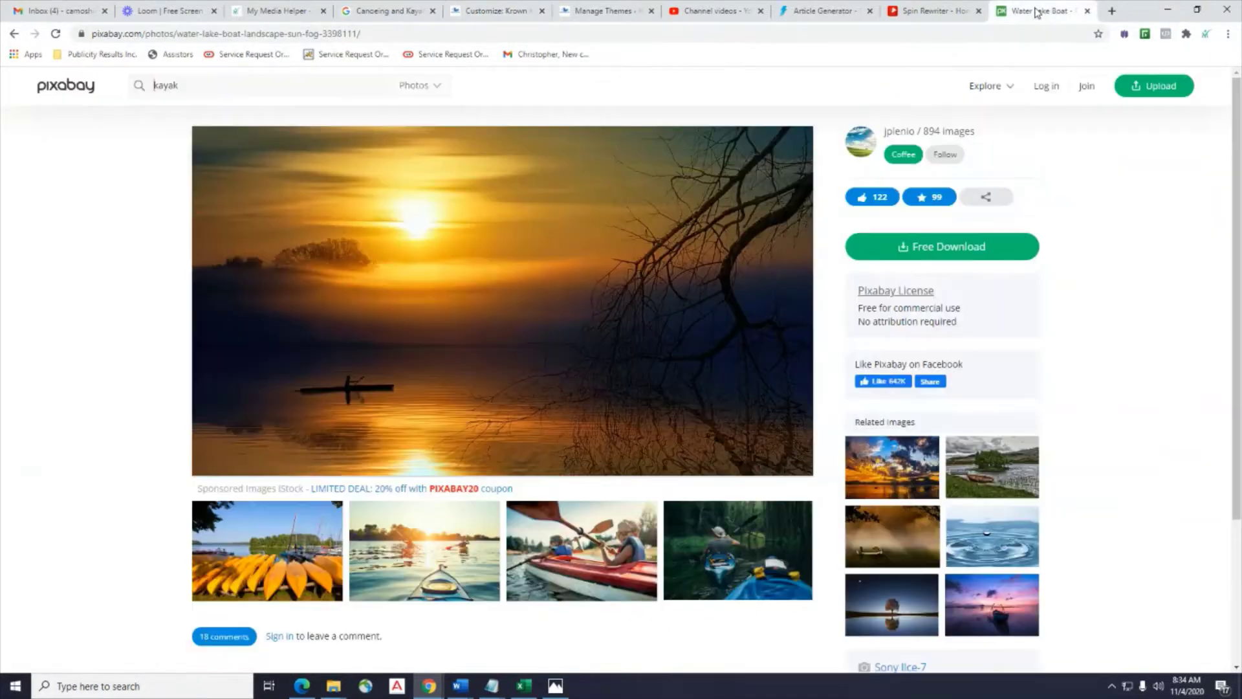
{"action": "left_click", "coordinate": [888, 258]}
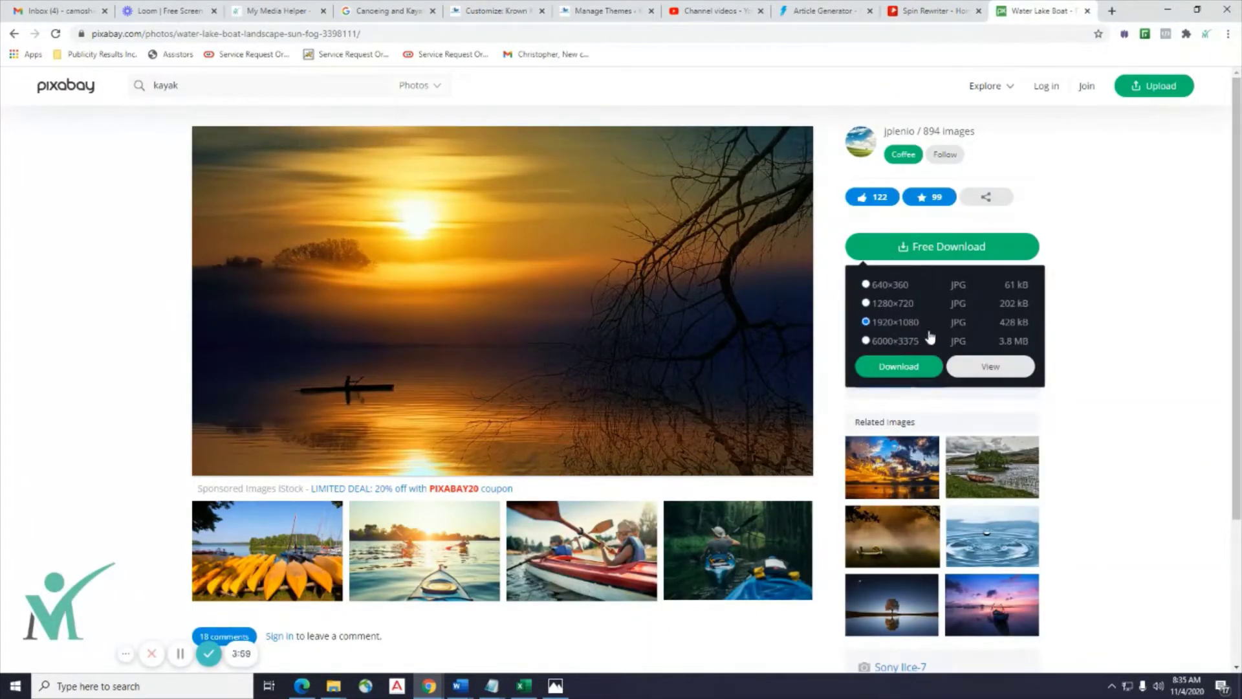
{"action": "left_click", "coordinate": [904, 368]}
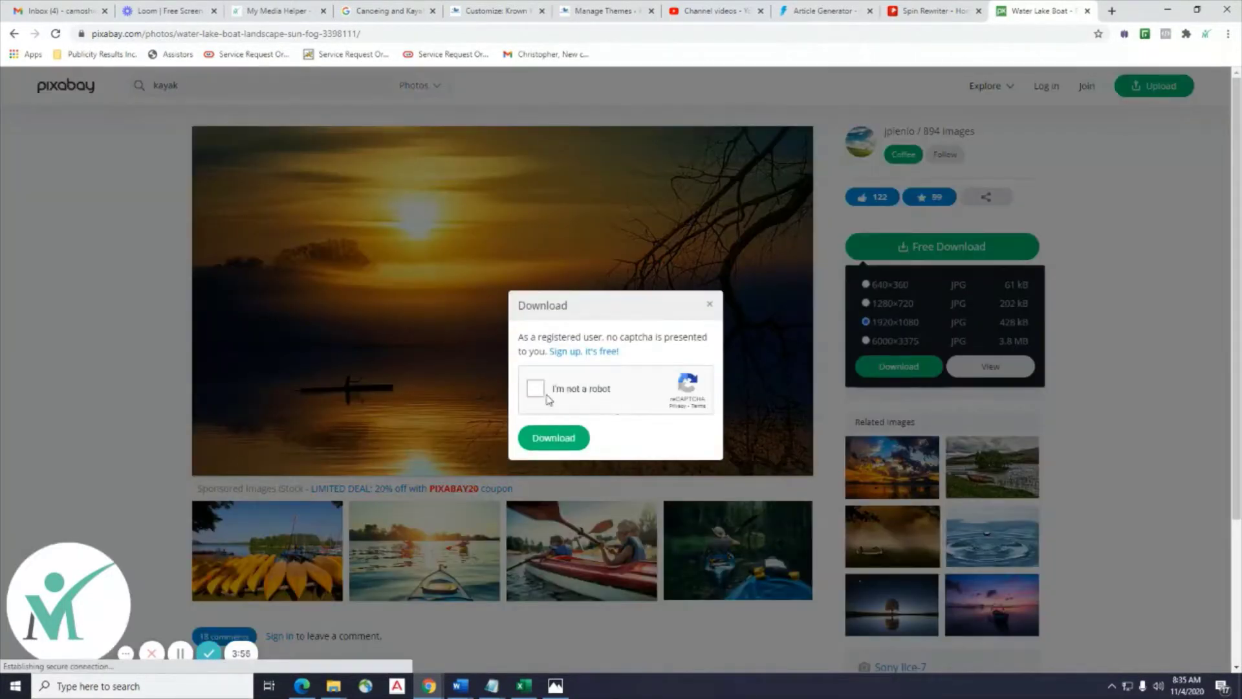
{"action": "left_click", "coordinate": [544, 393]}
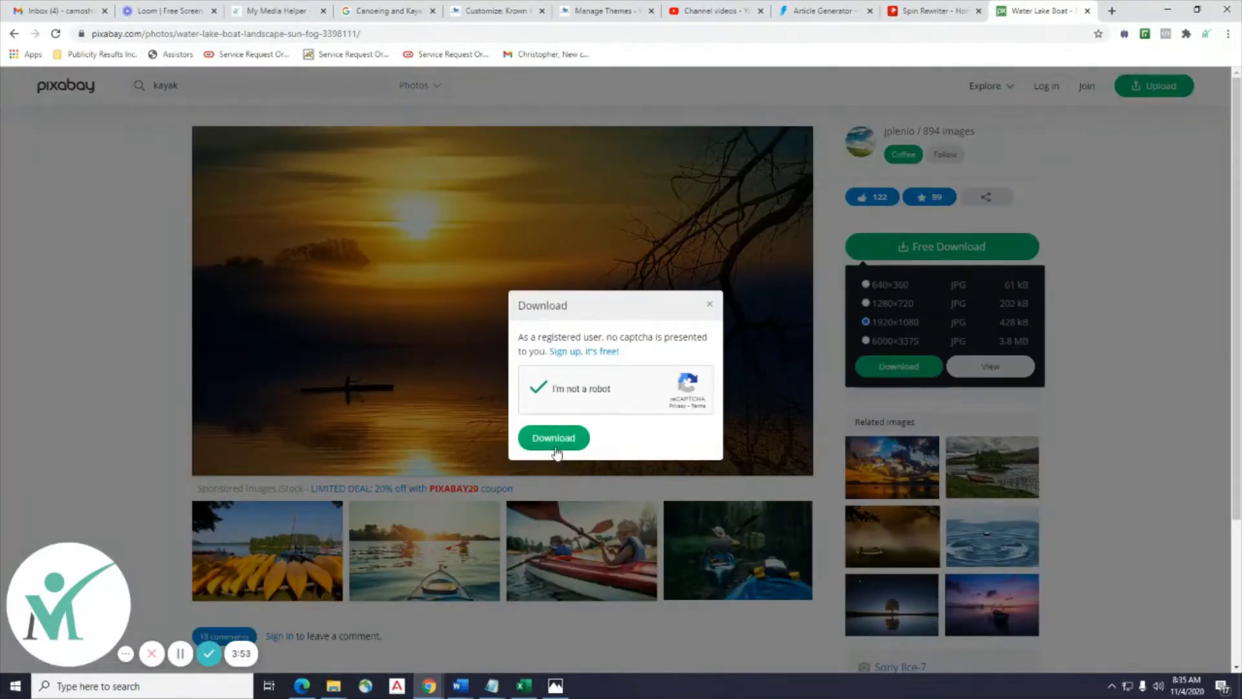
{"action": "left_click", "coordinate": [554, 438]}
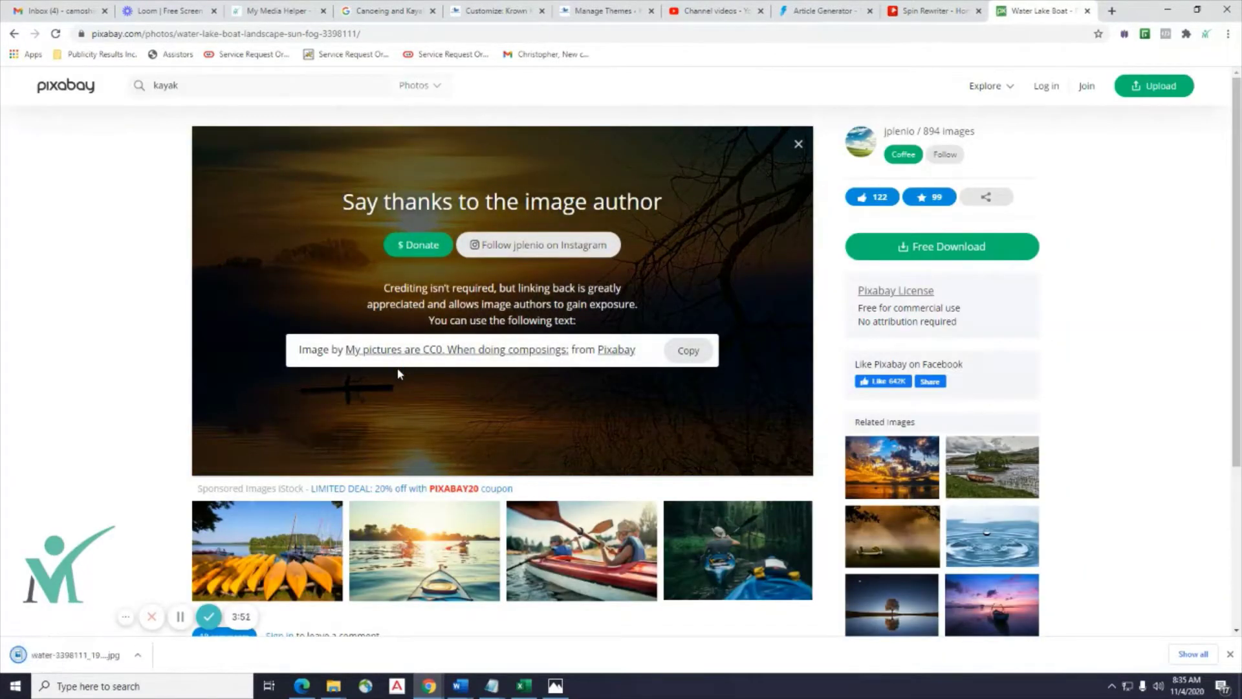
In the Downloads folder in File Explorer, rename the downloaded water-3398111_1920 image as sunset-kayak and minimize the window.
{"action": "mouse_move", "coordinate": [338, 687]}
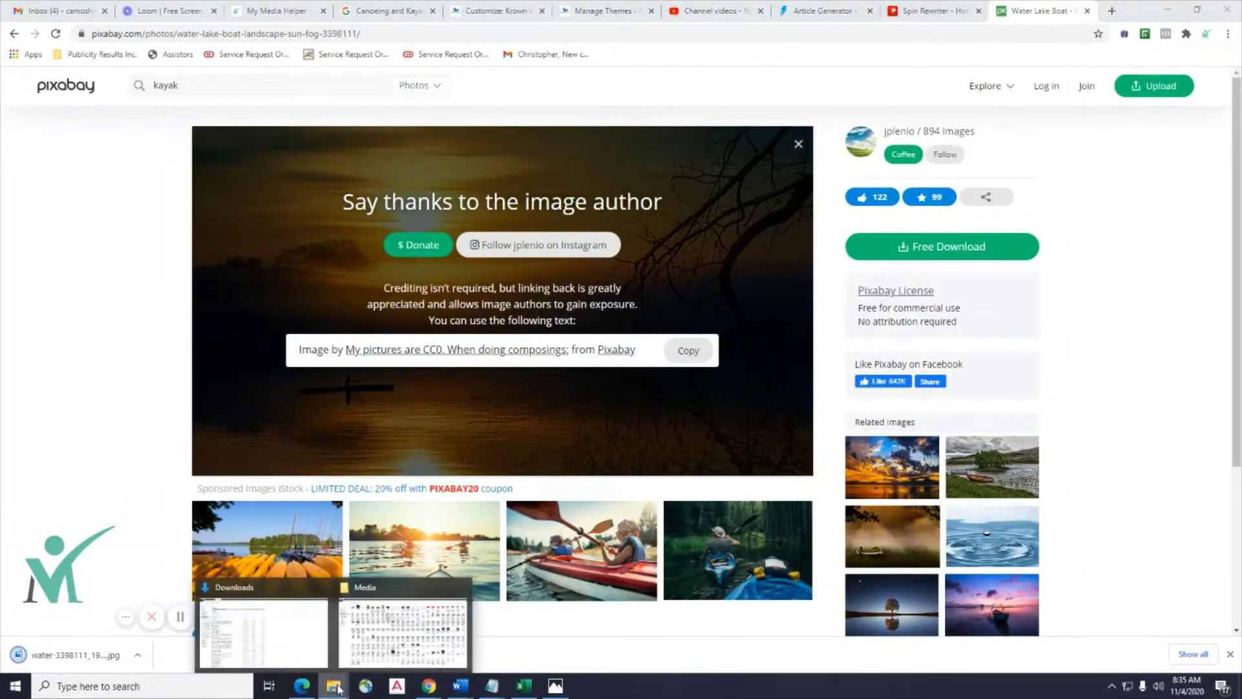
{"action": "left_click", "coordinate": [306, 637]}
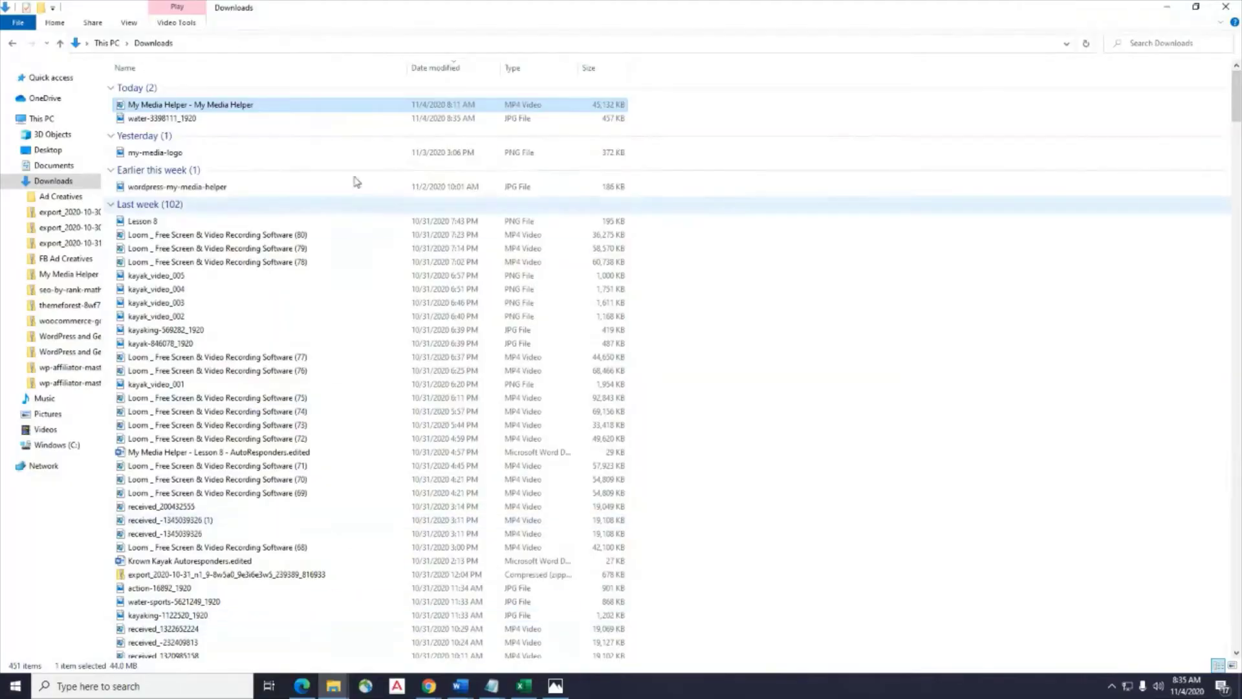
{"action": "right_click", "coordinate": [211, 120]}
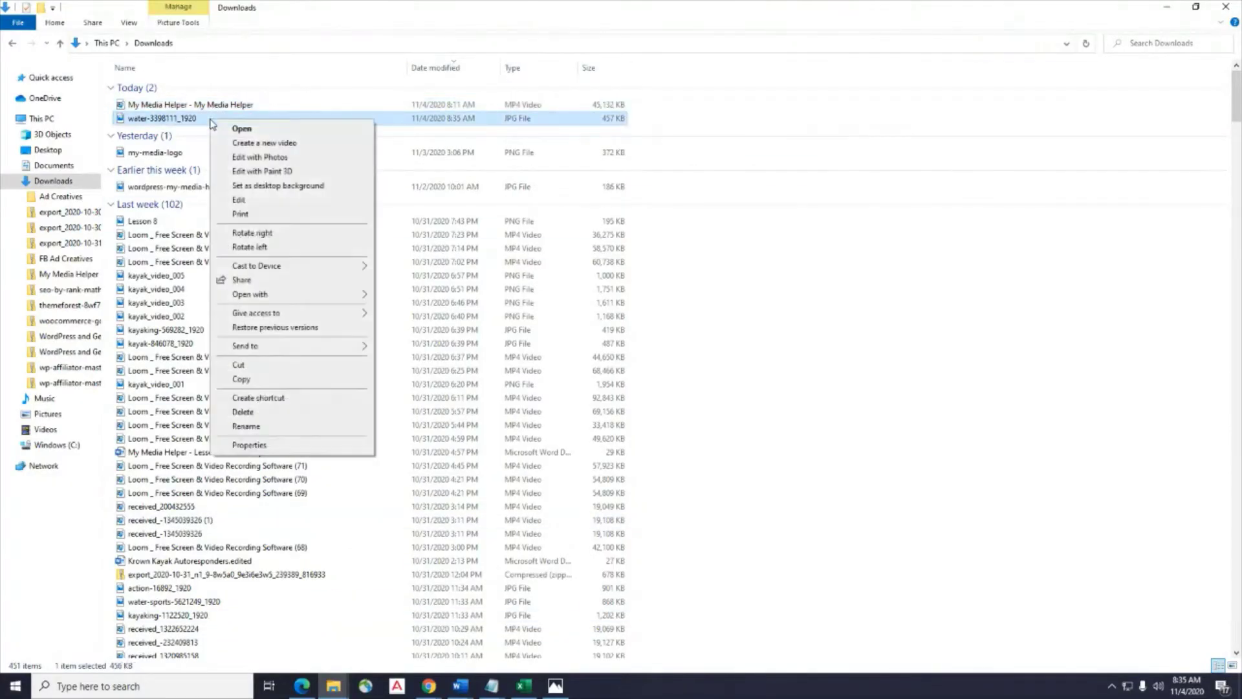
{"action": "left_click", "coordinate": [251, 427]}
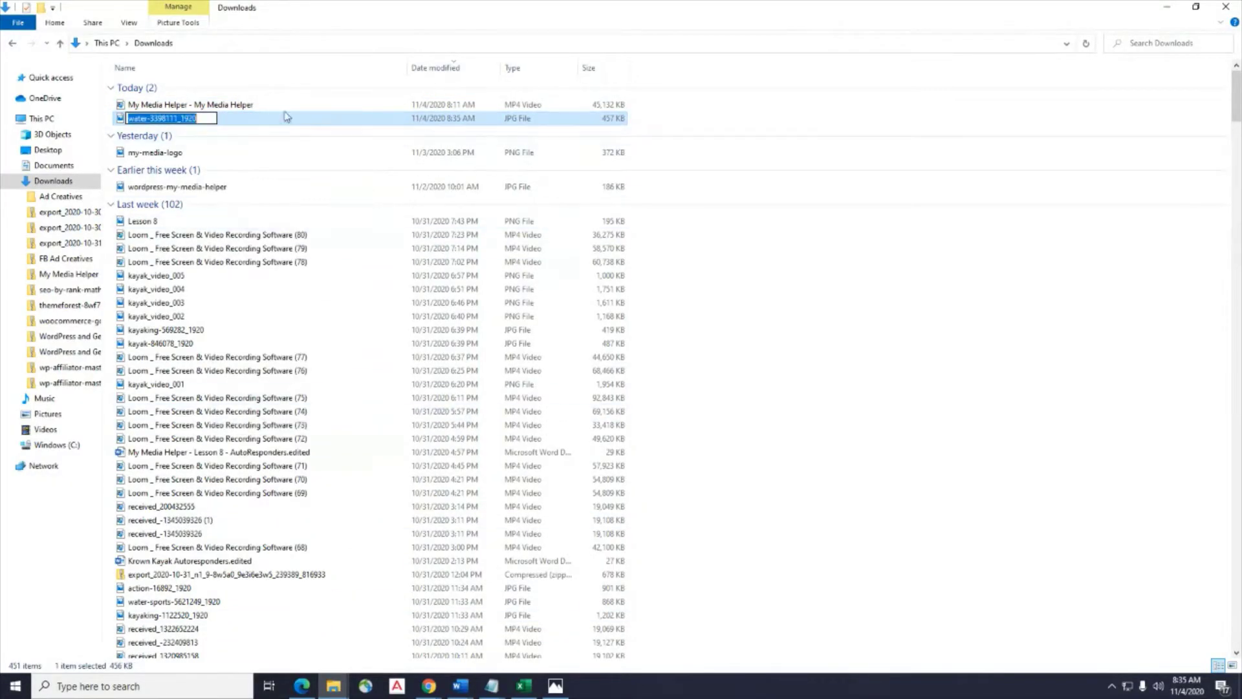
{"action": "type", "text": "sunset"}
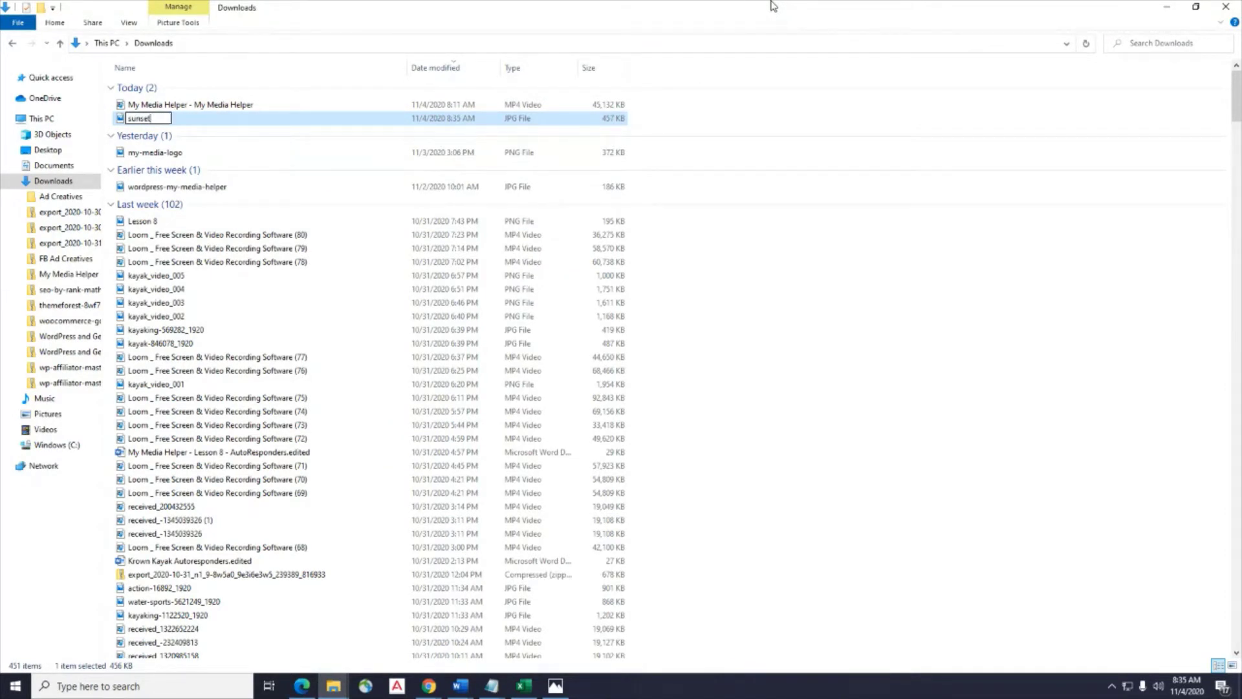
{"action": "type", "text": "-kayak"}
{"action": "left_click", "coordinate": [1189, 166]}
{"action": "left_click", "coordinate": [1166, 6]}
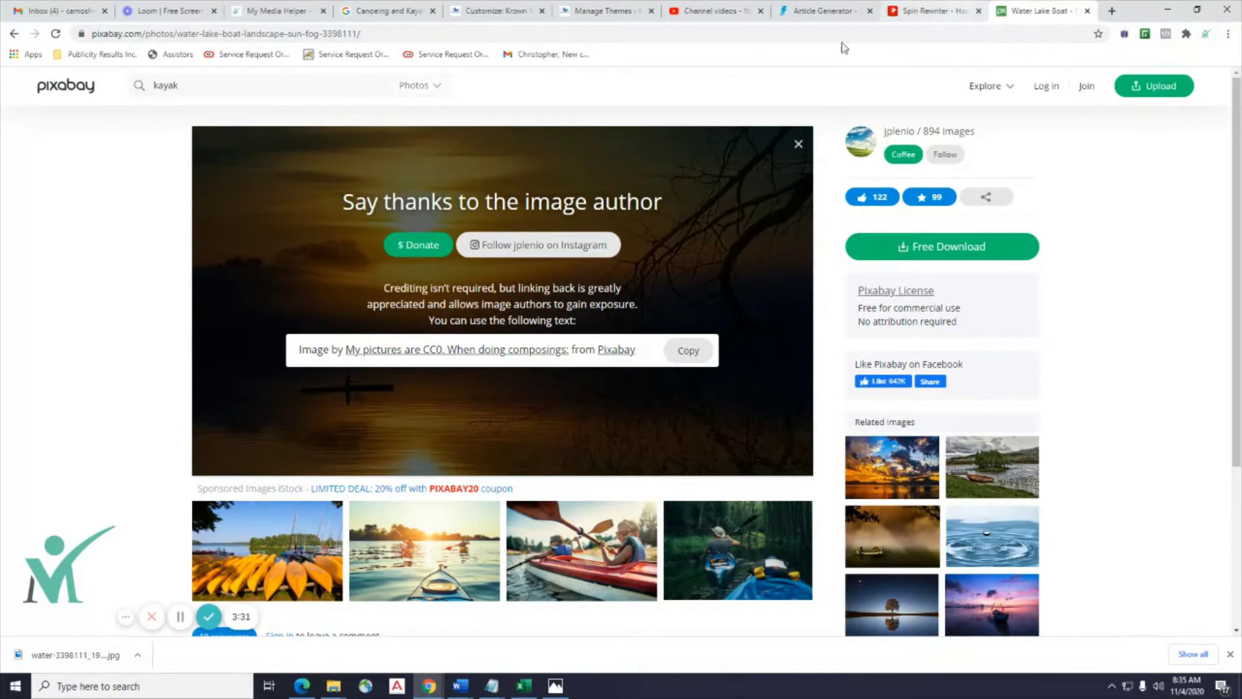
View the Pixabay photo page's source code, find "schema" in it, and close the source view.
{"action": "right_click", "coordinate": [123, 208]}
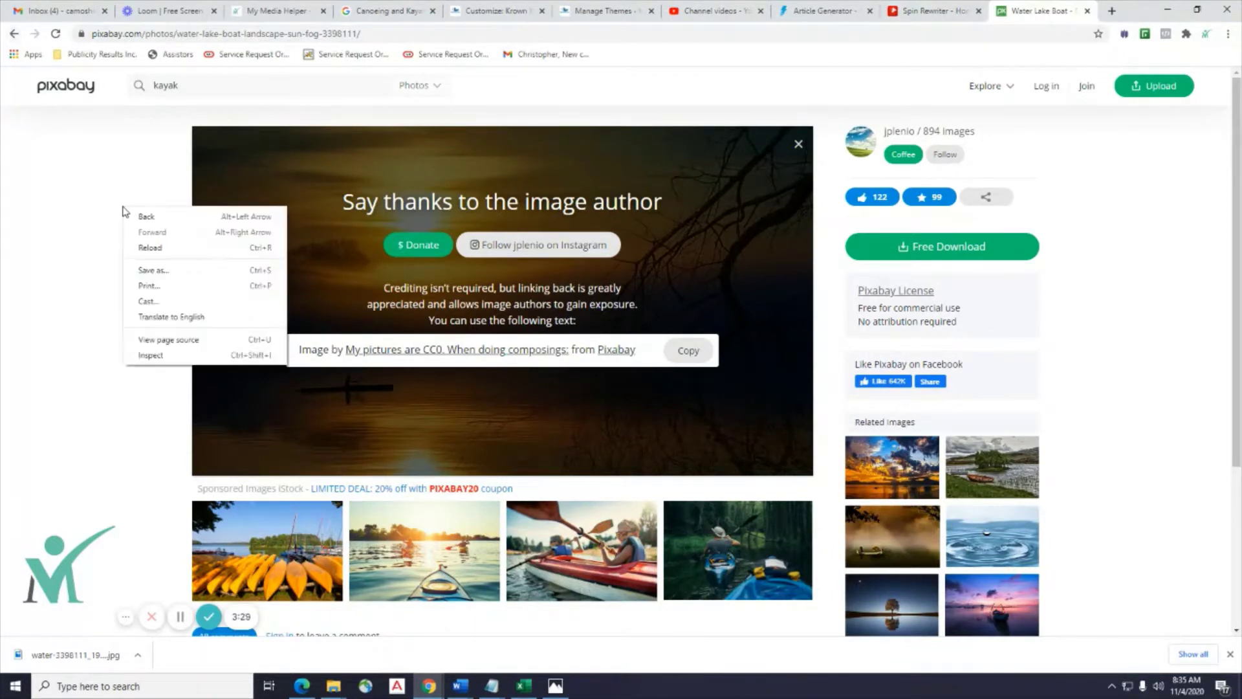
{"action": "left_click", "coordinate": [151, 342]}
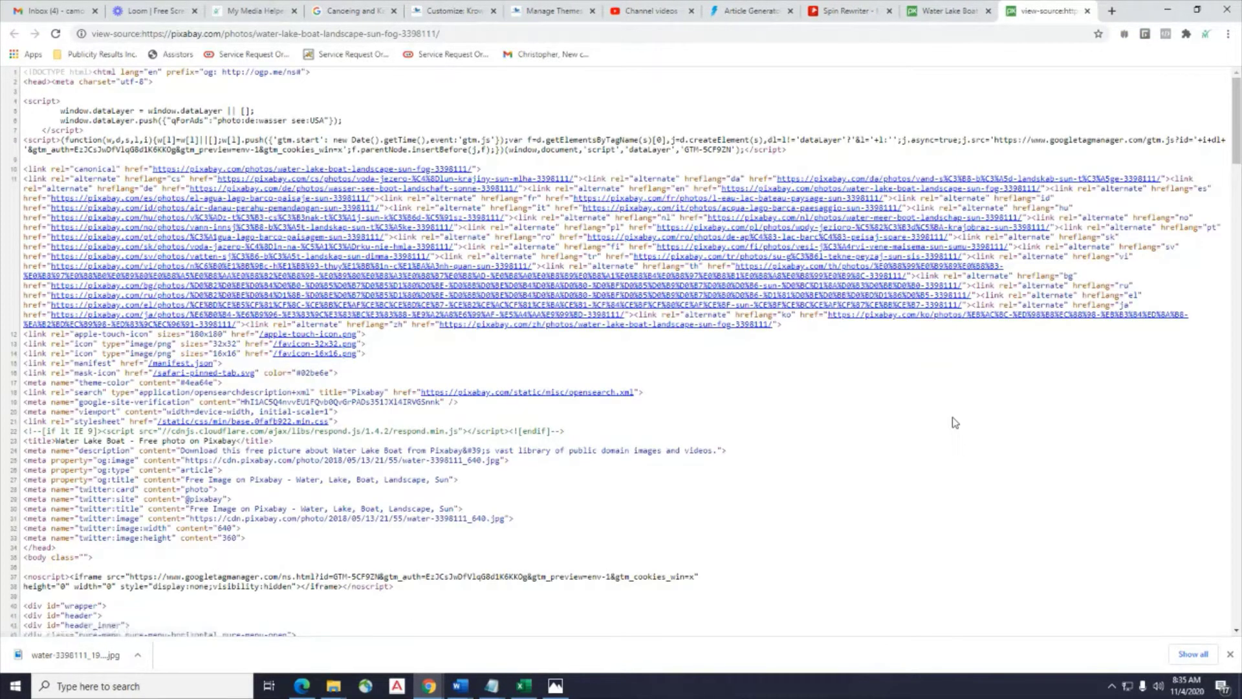
{"action": "key", "text": "ctrl+f"}
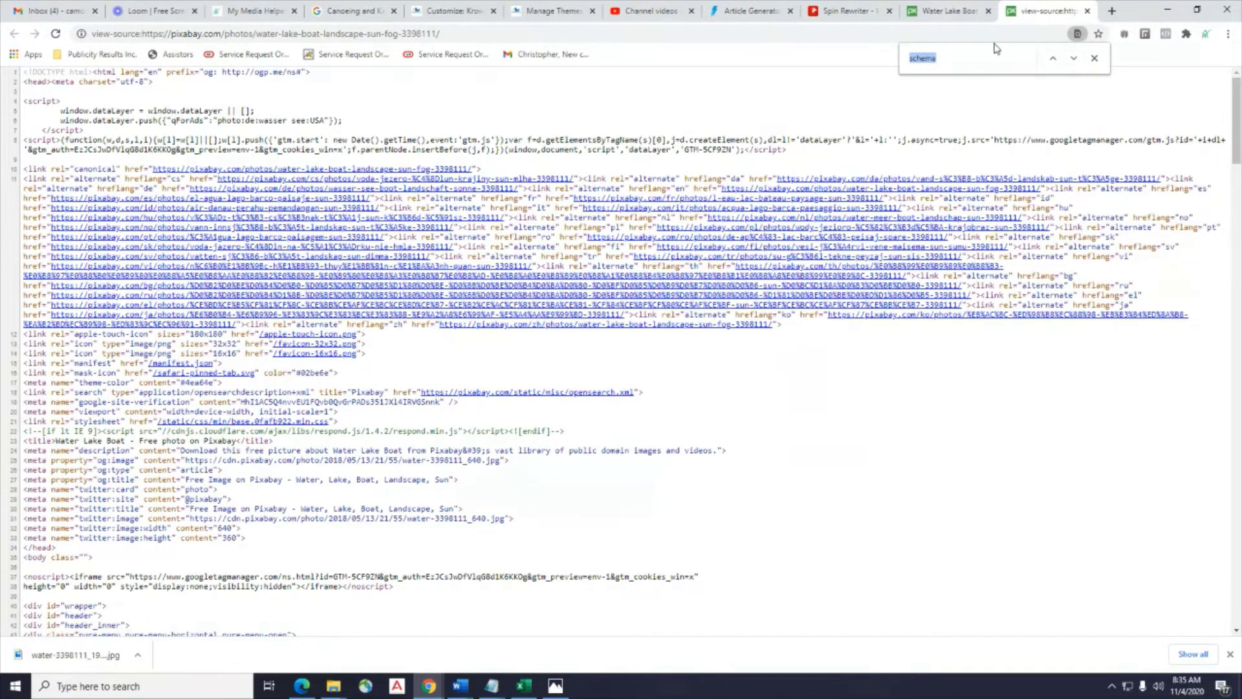
{"action": "left_click", "coordinate": [1074, 60]}
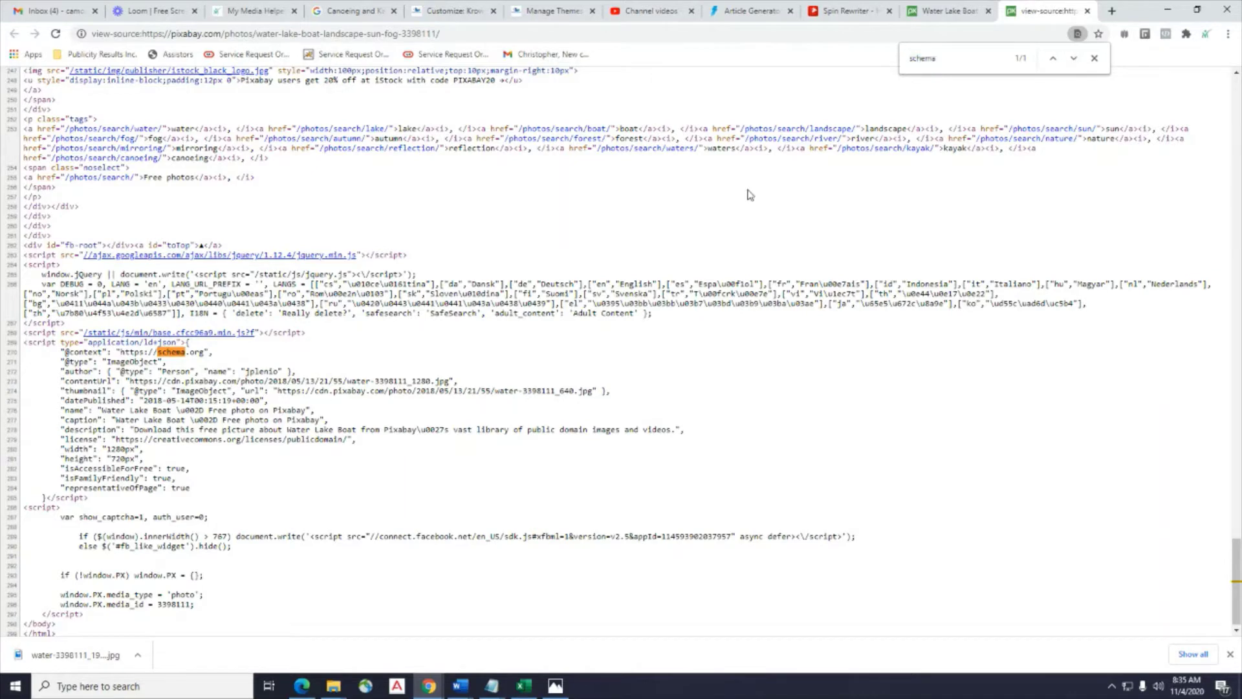
{"action": "left_click", "coordinate": [1096, 59]}
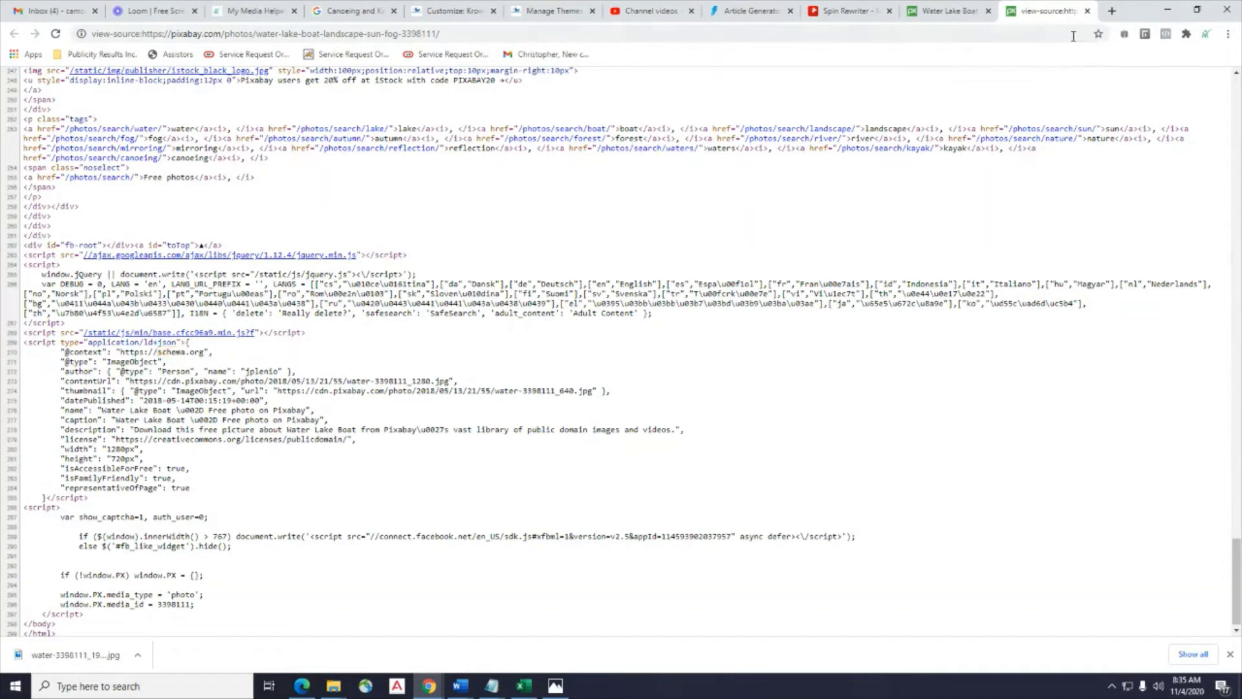
{"action": "left_click", "coordinate": [1087, 11]}
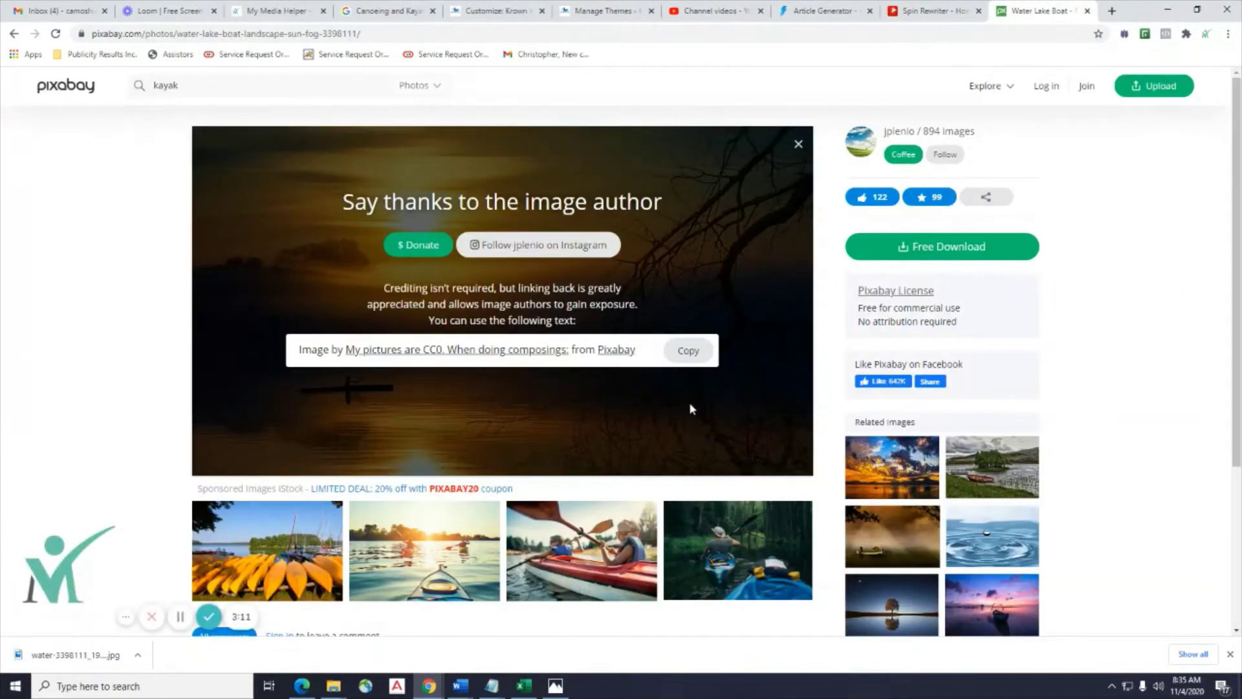
Open the Pixabay home page and look through its featured images.
{"action": "left_click", "coordinate": [52, 89]}
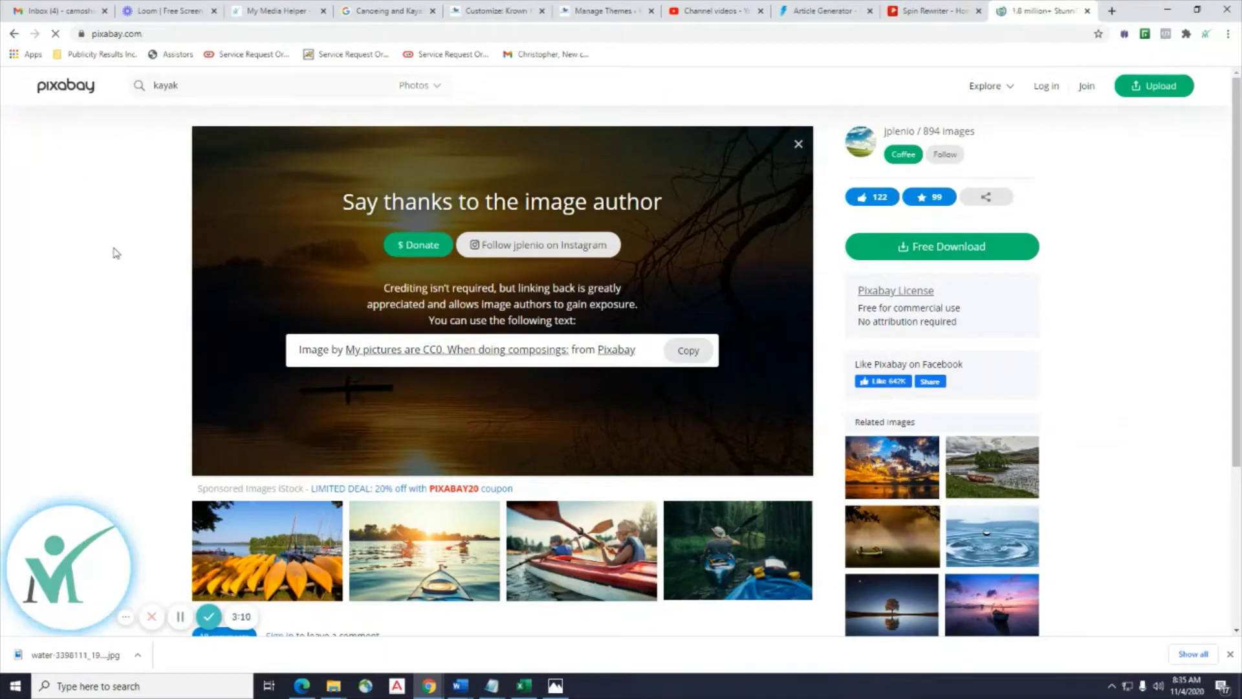
{"action": "scroll", "coordinate": [114, 249], "scroll_direction": "down", "scroll_amount": 5}
{"action": "scroll", "coordinate": [114, 249], "scroll_direction": "down", "scroll_amount": 15}
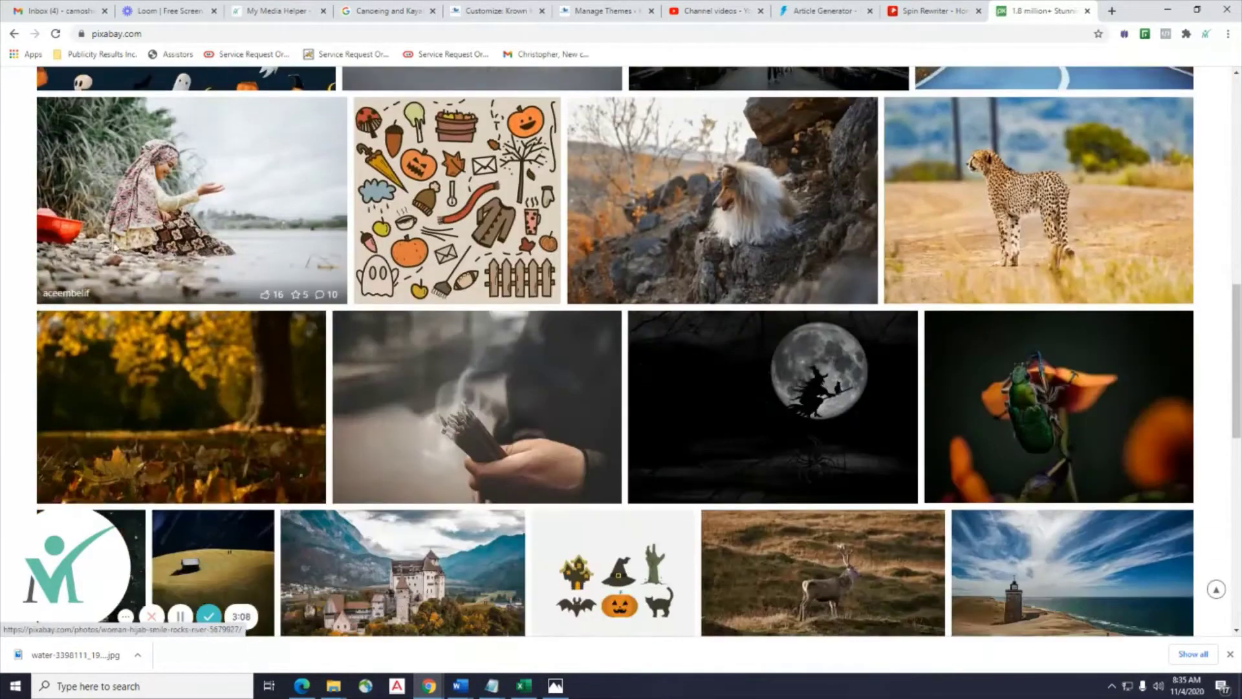
{"action": "scroll", "coordinate": [113, 249], "scroll_direction": "up", "scroll_amount": 20}
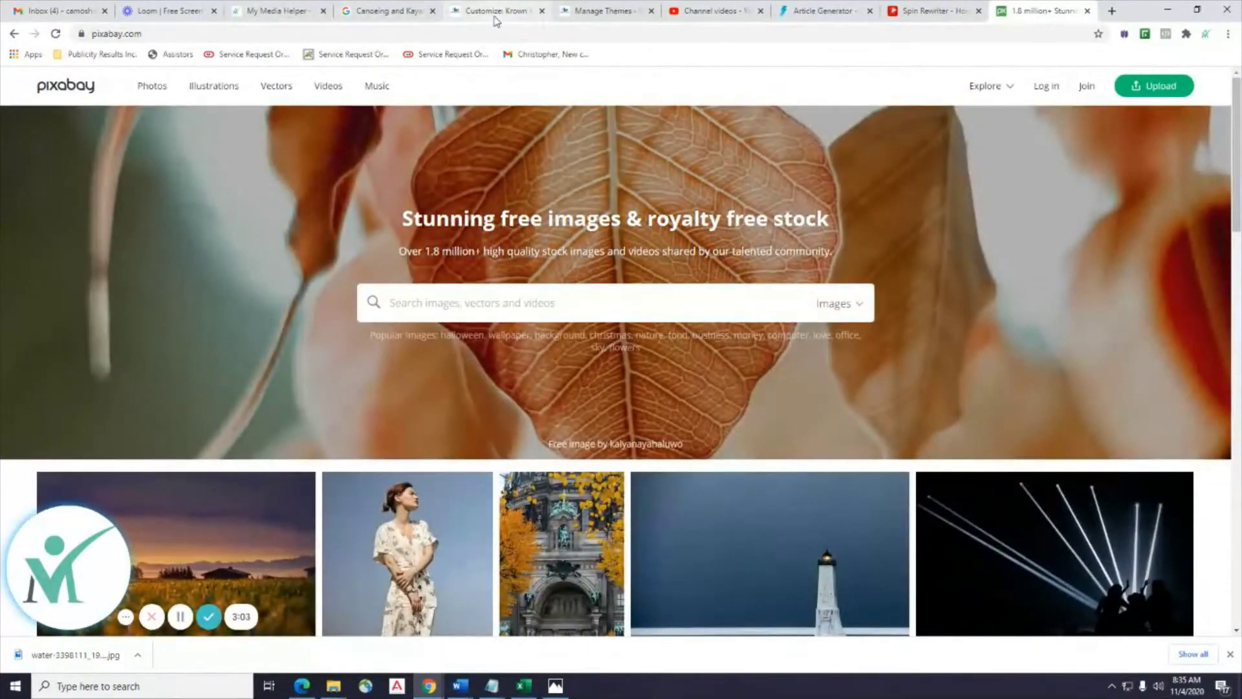
Upload sunset-kayak from the Downloads folder as a new header image for the site's Banner Section.
{"action": "left_click", "coordinate": [495, 21]}
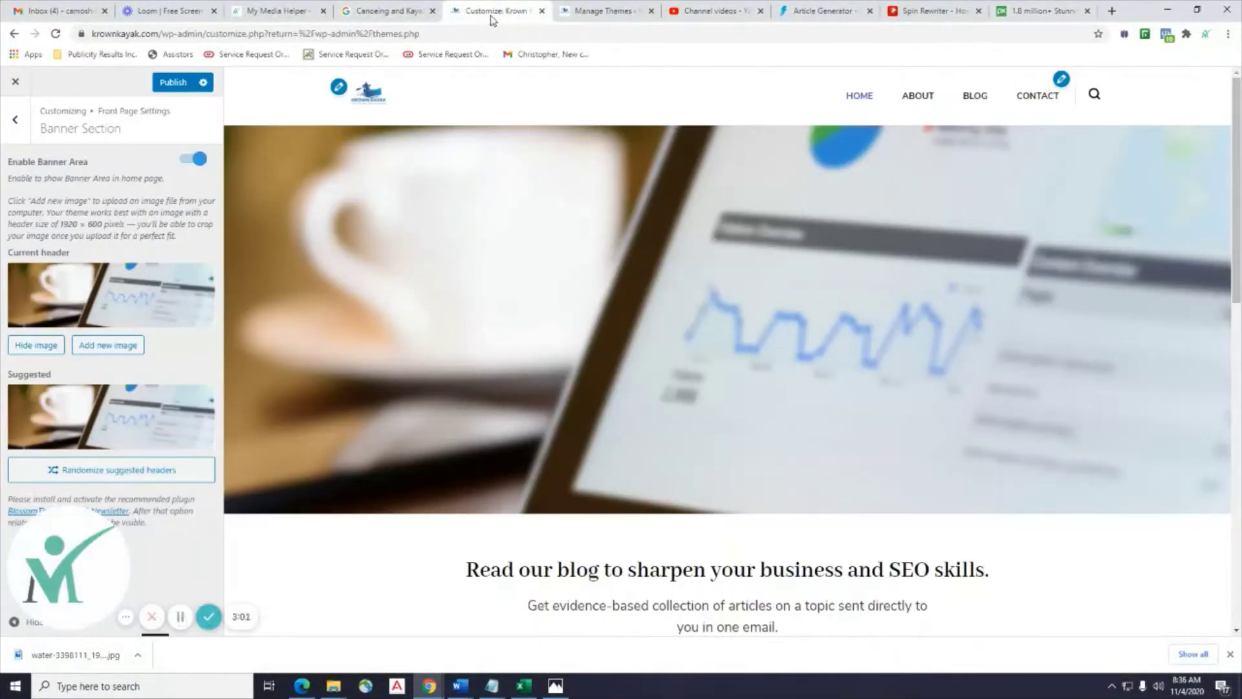
{"action": "left_click", "coordinate": [126, 616]}
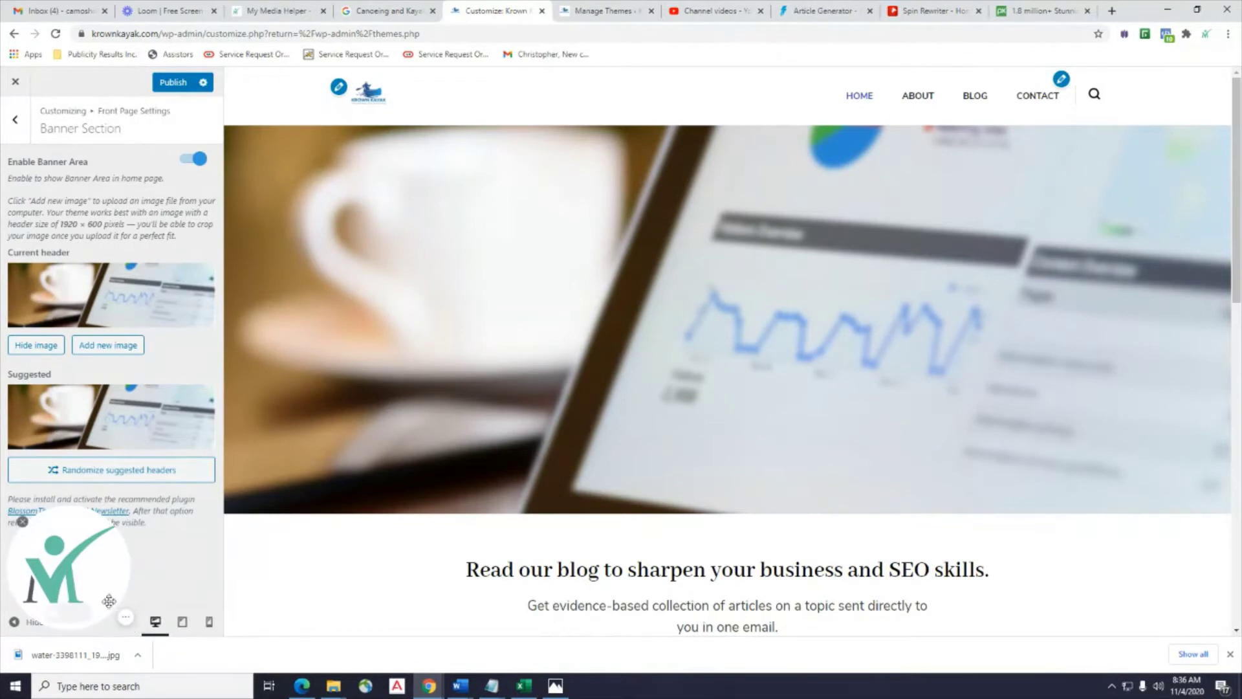
{"action": "left_click", "coordinate": [24, 523]}
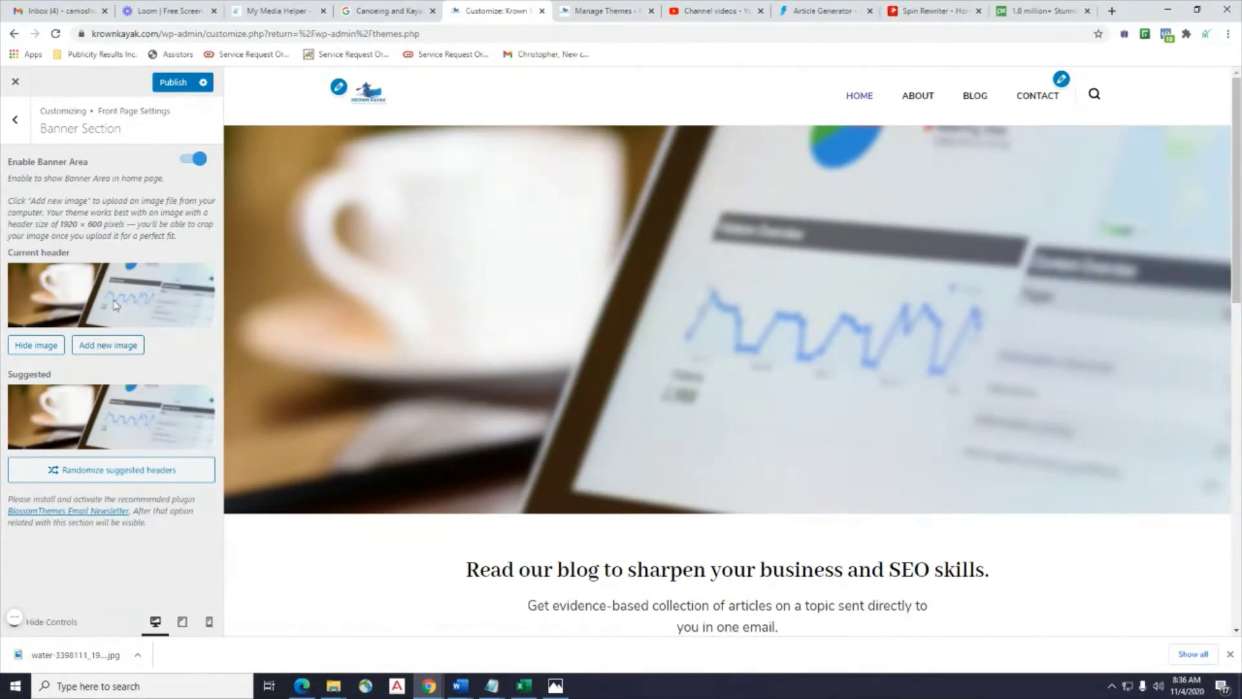
{"action": "left_click", "coordinate": [100, 346]}
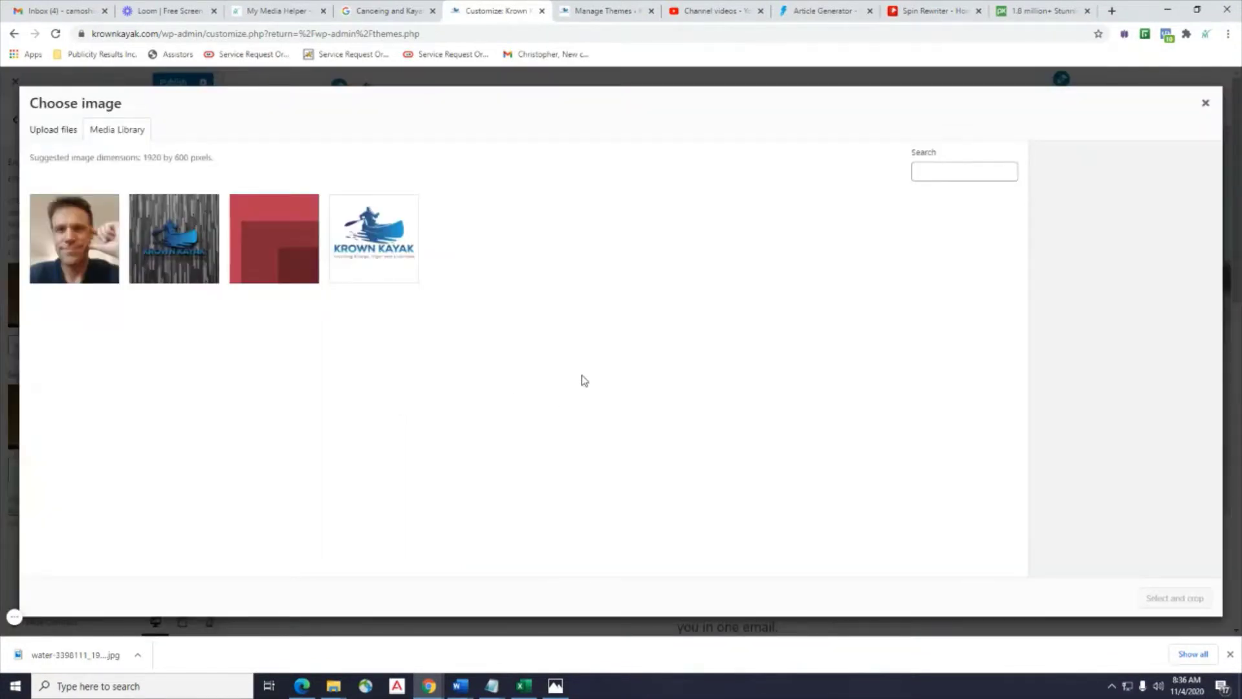
{"action": "left_click", "coordinate": [54, 130]}
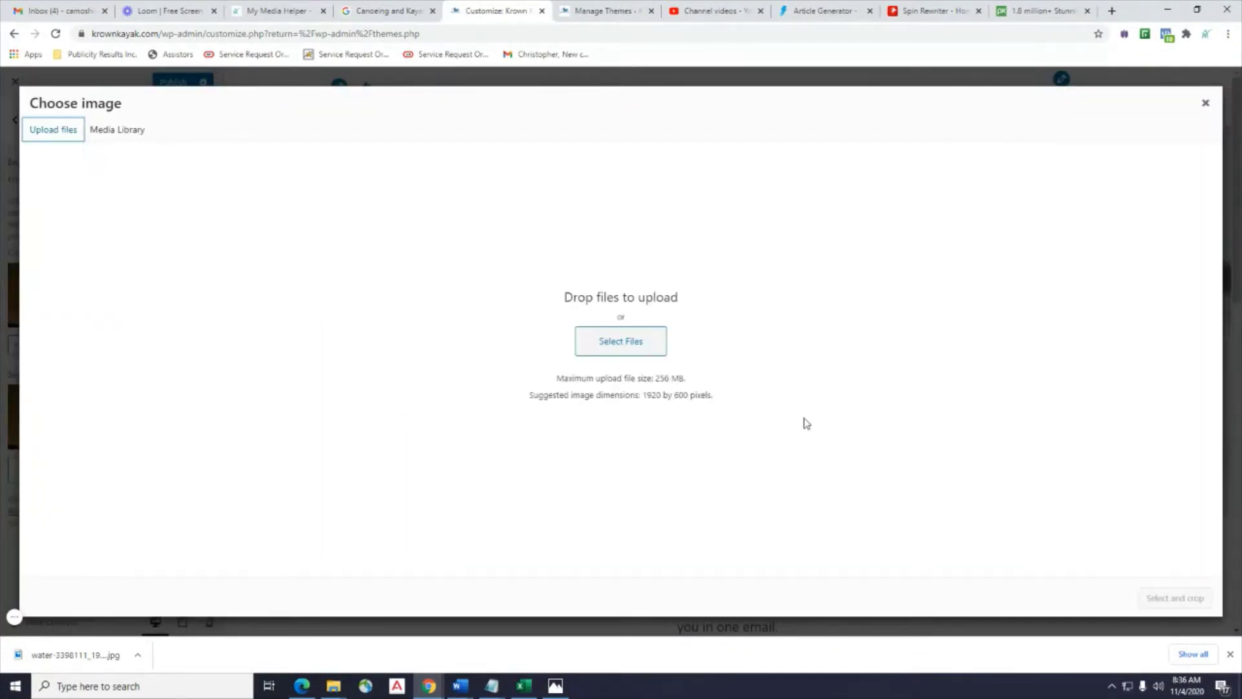
{"action": "left_click", "coordinate": [637, 350]}
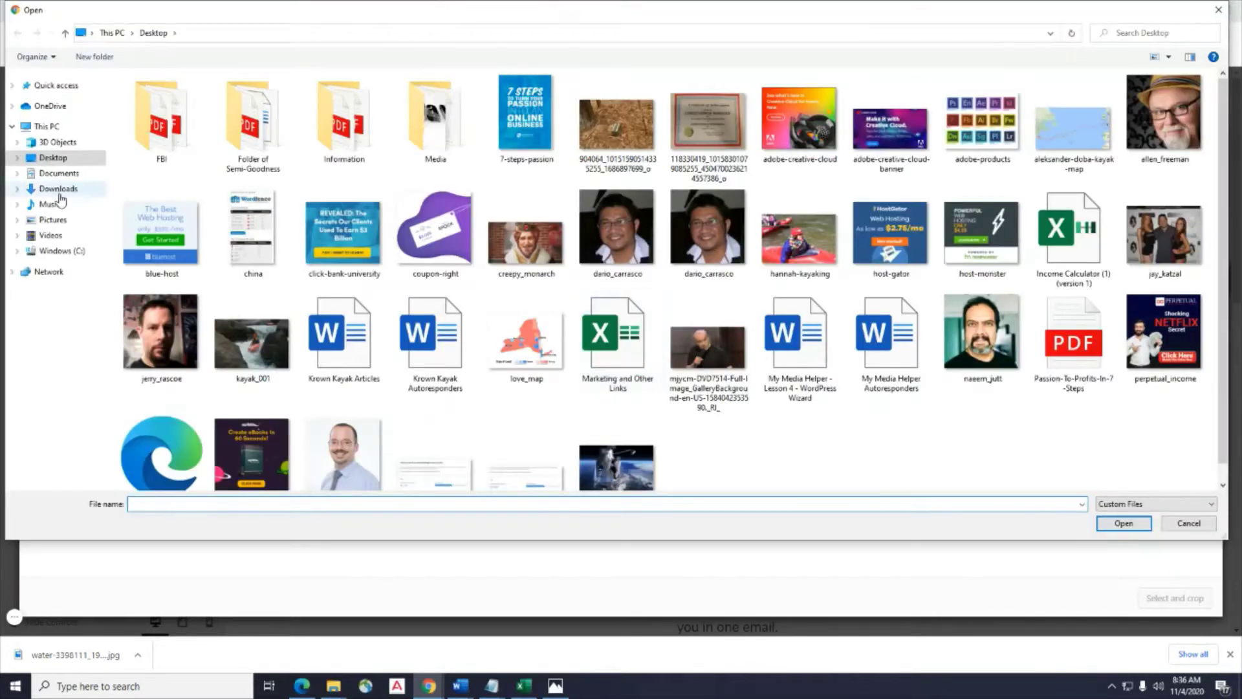
{"action": "left_click", "coordinate": [60, 191]}
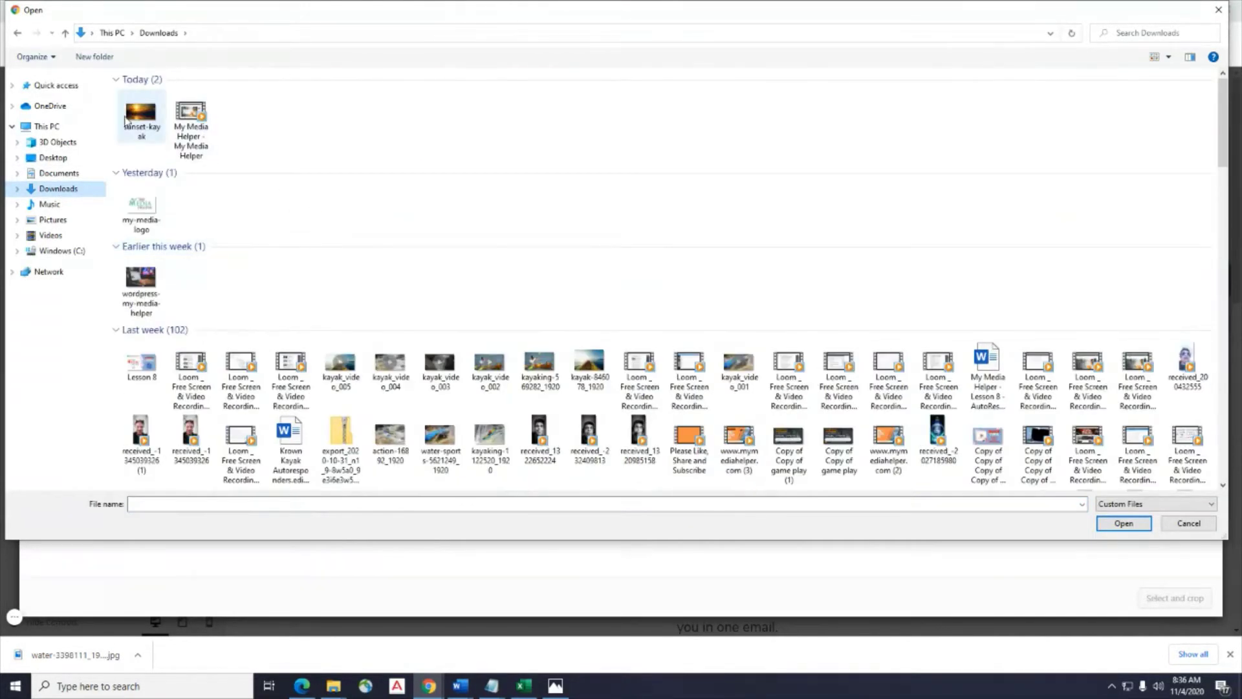
{"action": "double_click", "coordinate": [138, 121]}
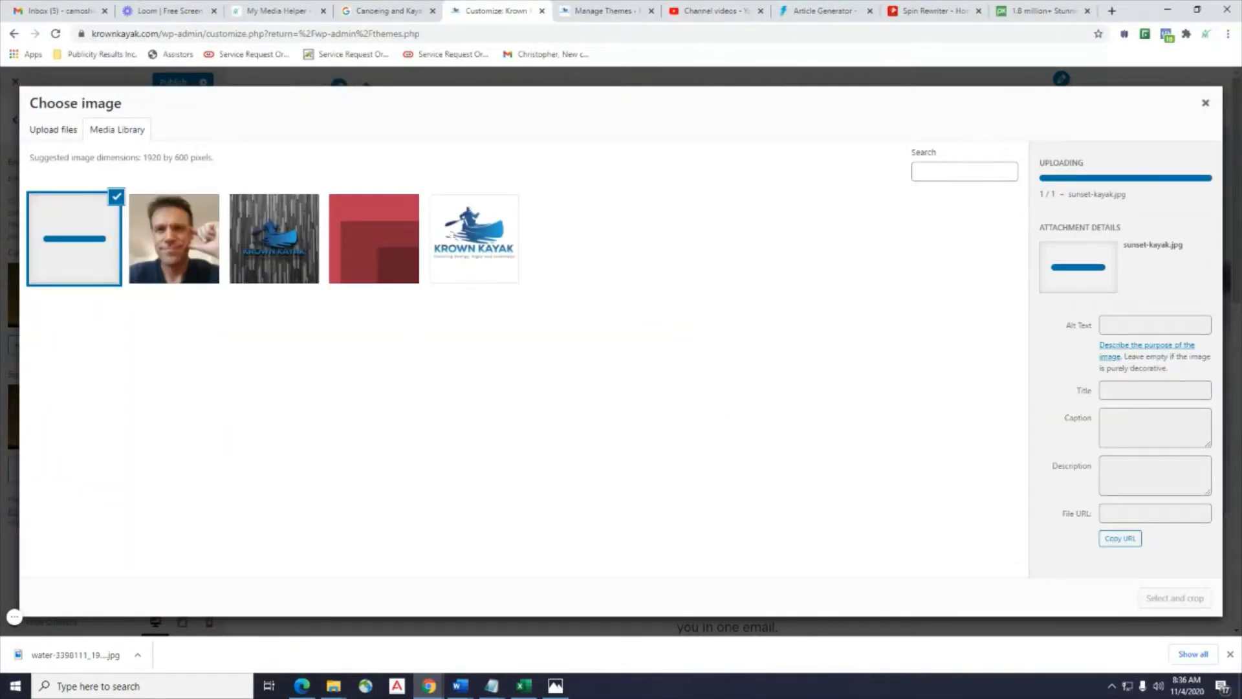
{"action": "left_click", "coordinate": [1229, 654]}
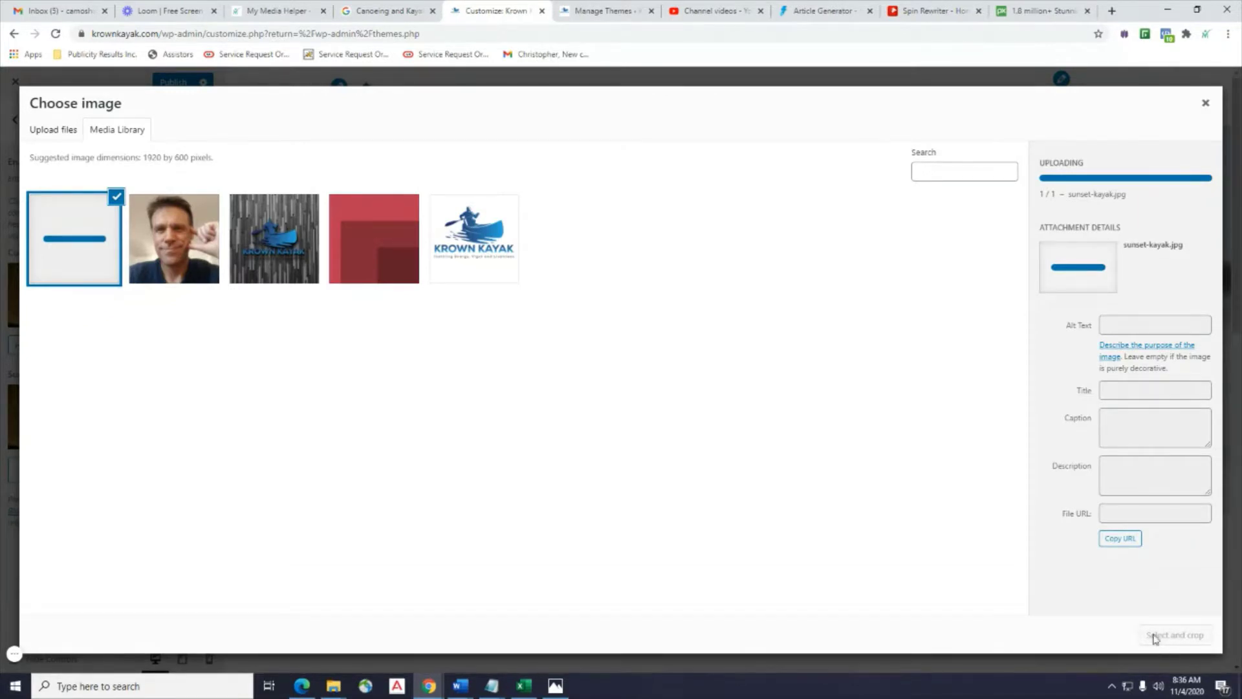
Give the uploaded image the alt text "Sunset Kayak" and crop it for the banner to the lower band containing the kayaker.
{"action": "left_click", "coordinate": [1135, 273]}
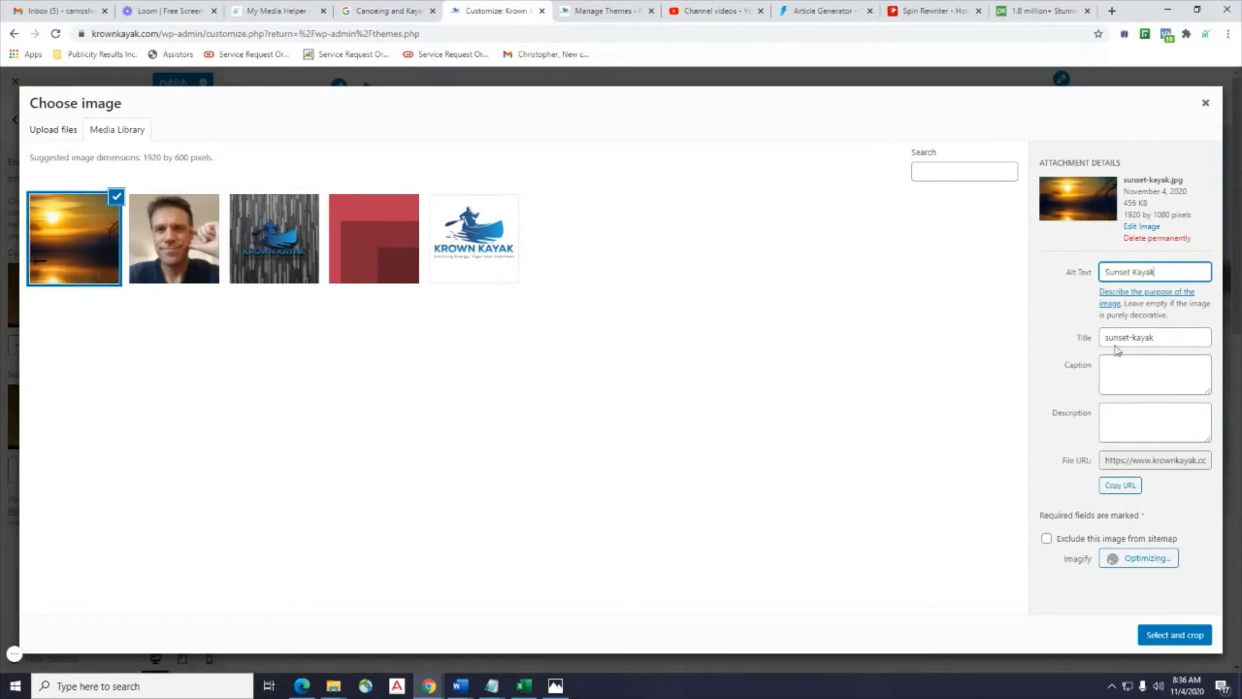
{"action": "left_click", "coordinate": [1155, 640]}
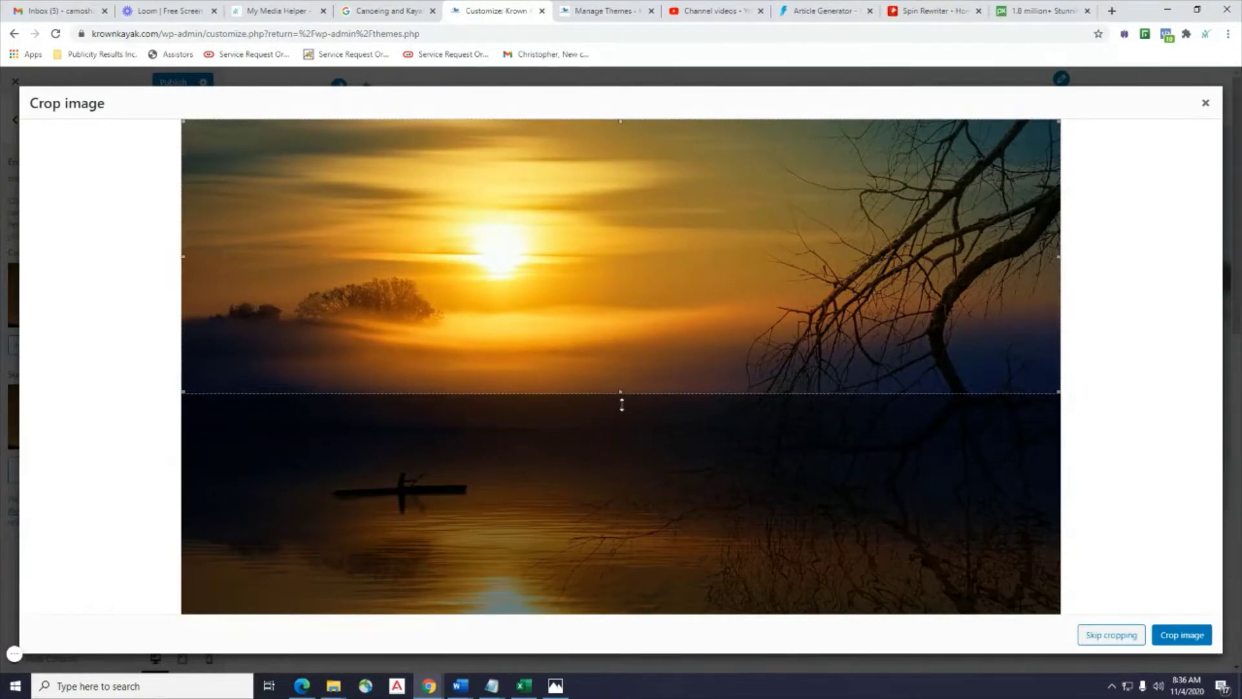
{"action": "left_click_drag", "start_coordinate": [657, 233], "coordinate": [640, 393]}
{"action": "left_click_drag", "start_coordinate": [637, 409], "coordinate": [627, 437]}
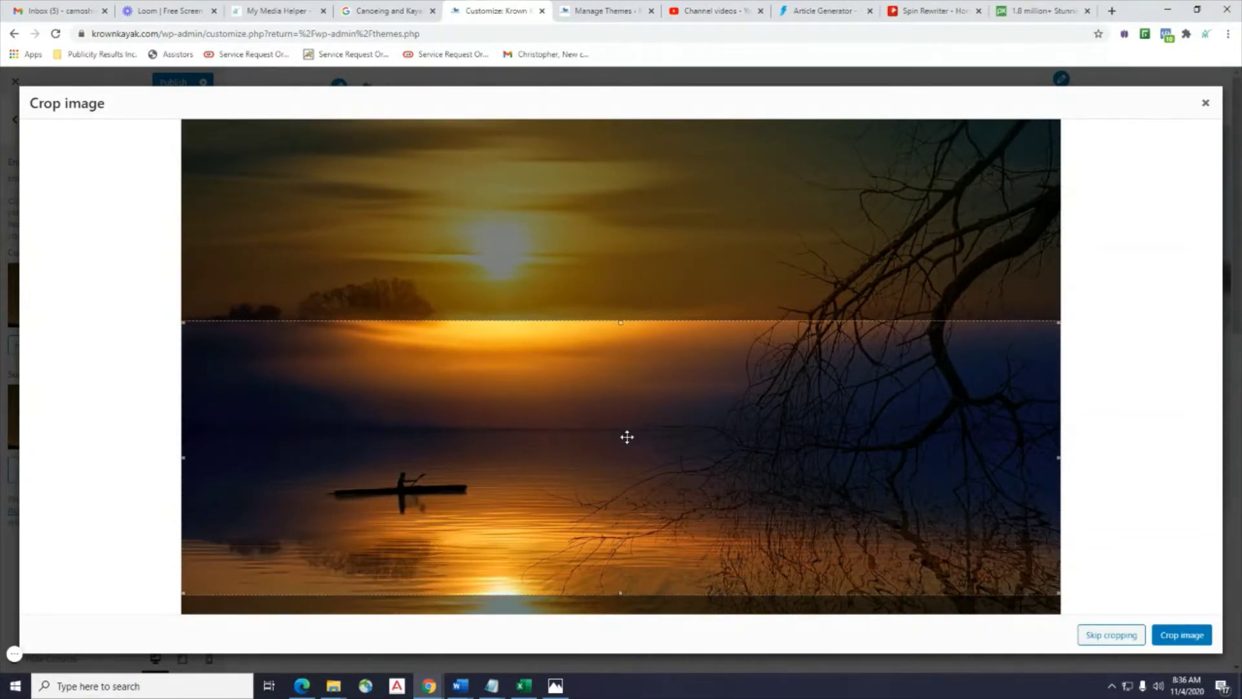
{"action": "left_click", "coordinate": [1183, 634]}
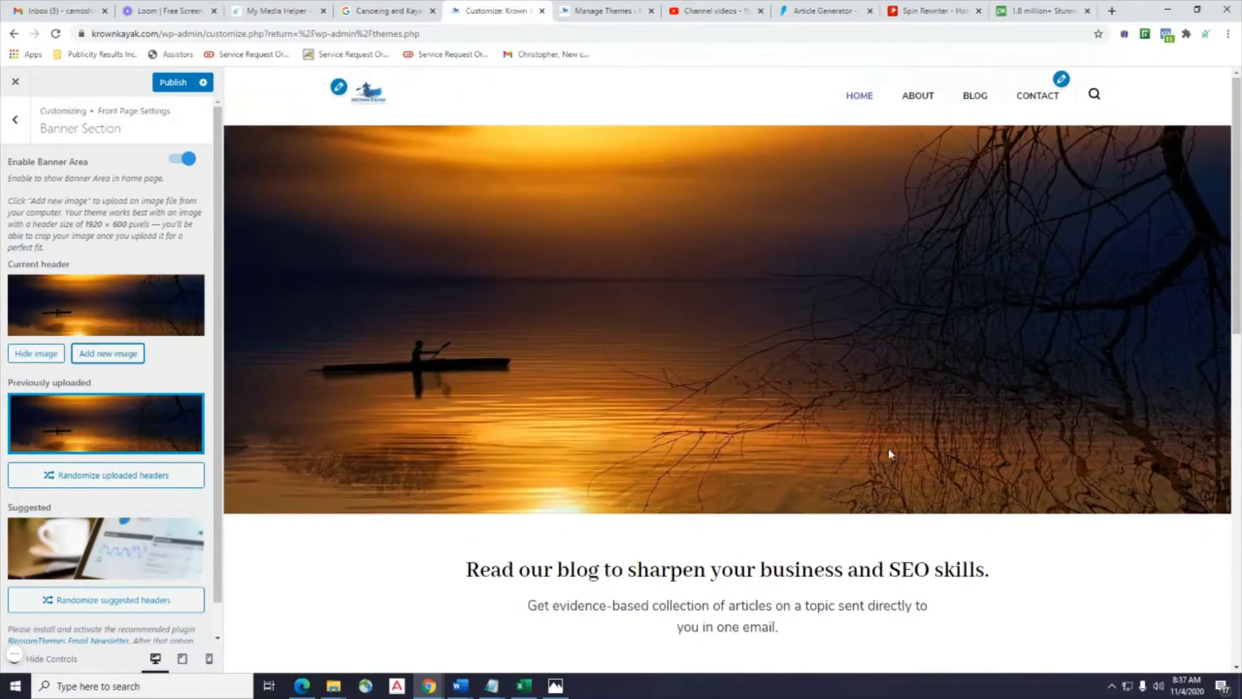
Check the new banner in the site preview and add a Custom HTML widget to the front page's About Section.
{"action": "scroll", "coordinate": [305, 285], "scroll_direction": "down", "scroll_amount": 4}
{"action": "scroll", "coordinate": [157, 343], "scroll_direction": "down", "scroll_amount": 1}
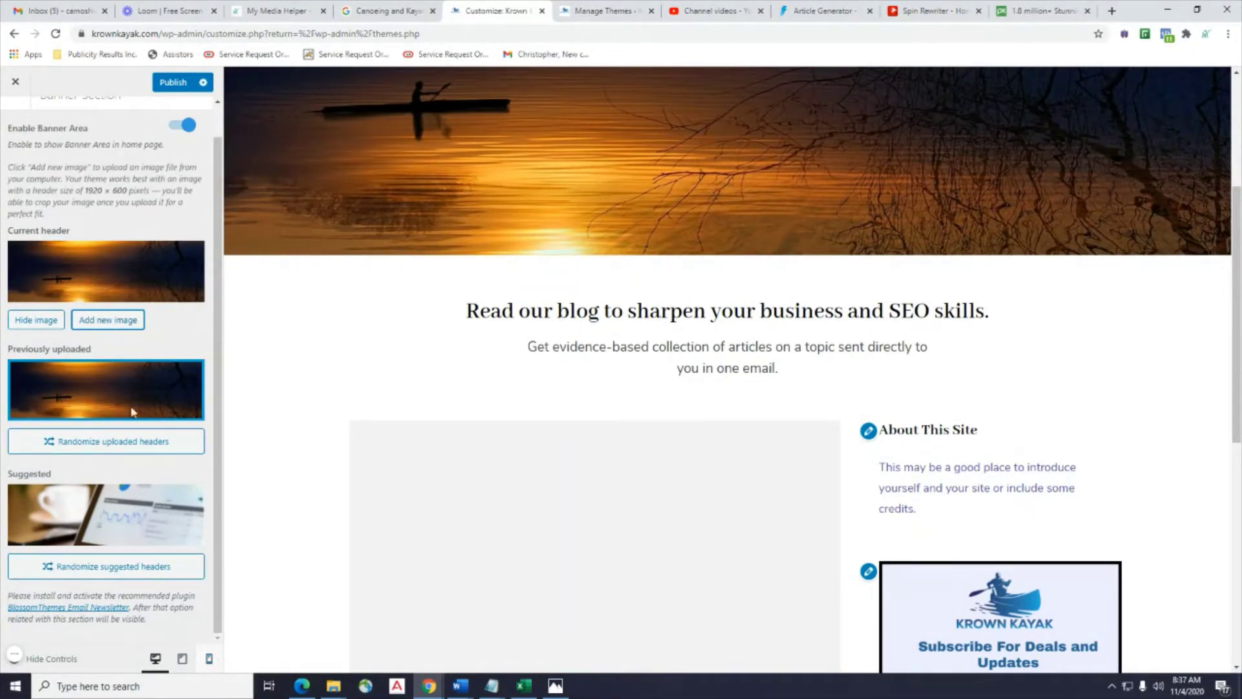
{"action": "scroll", "coordinate": [194, 388], "scroll_direction": "up", "scroll_amount": 1}
{"action": "scroll", "coordinate": [354, 312], "scroll_direction": "up", "scroll_amount": 4}
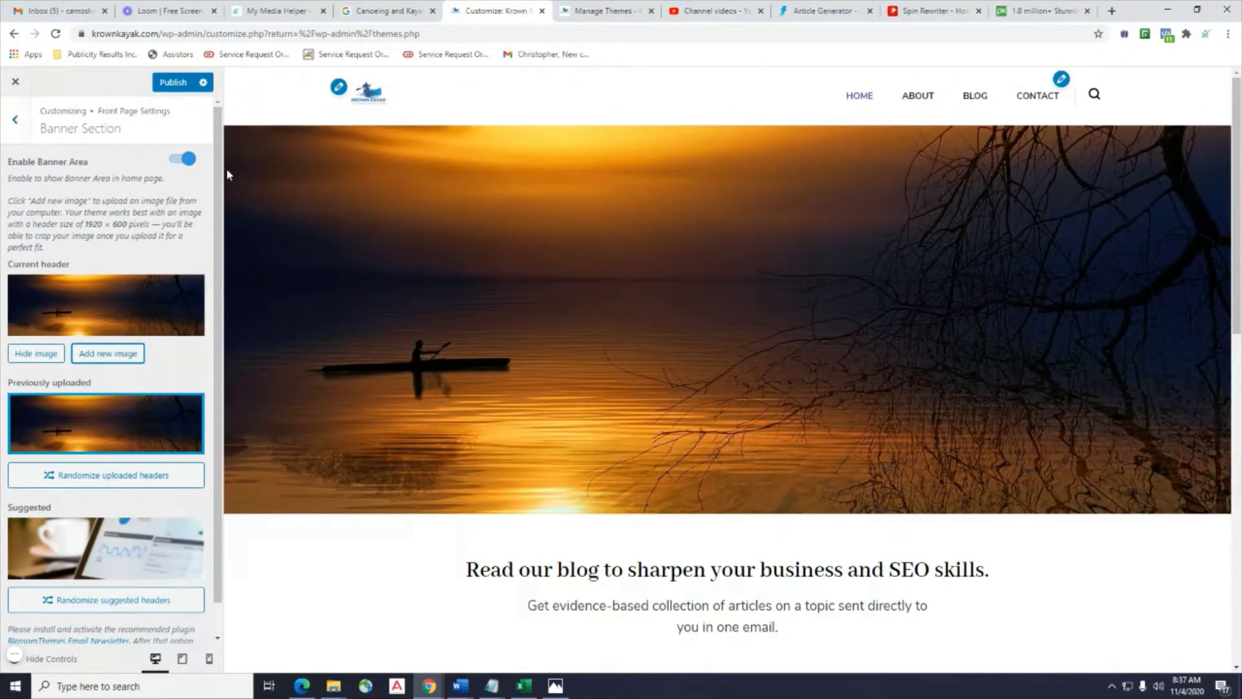
{"action": "left_click", "coordinate": [13, 123]}
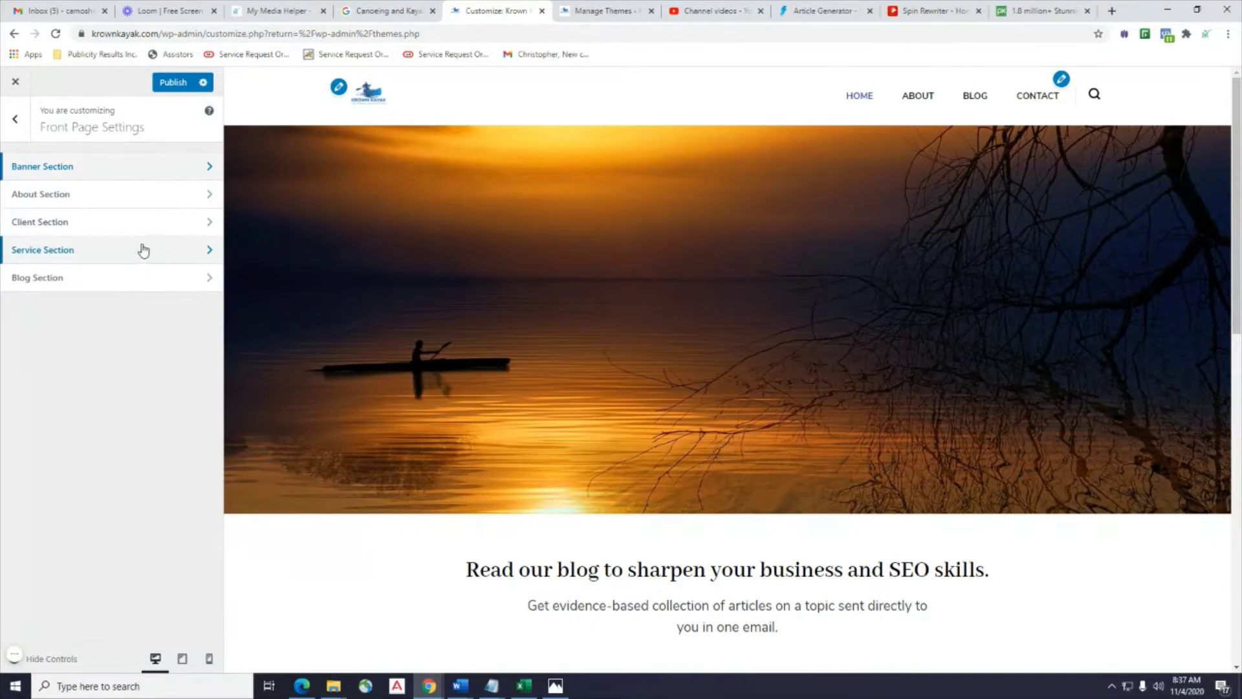
{"action": "left_click", "coordinate": [144, 198]}
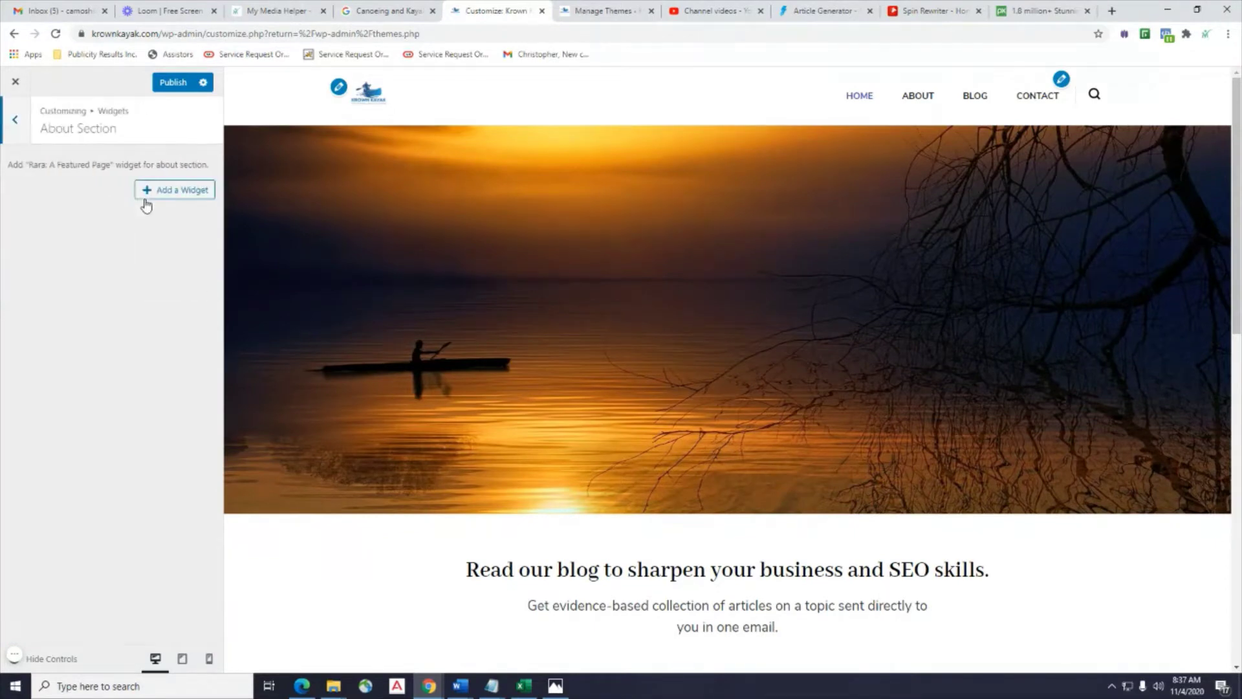
{"action": "left_click", "coordinate": [161, 194]}
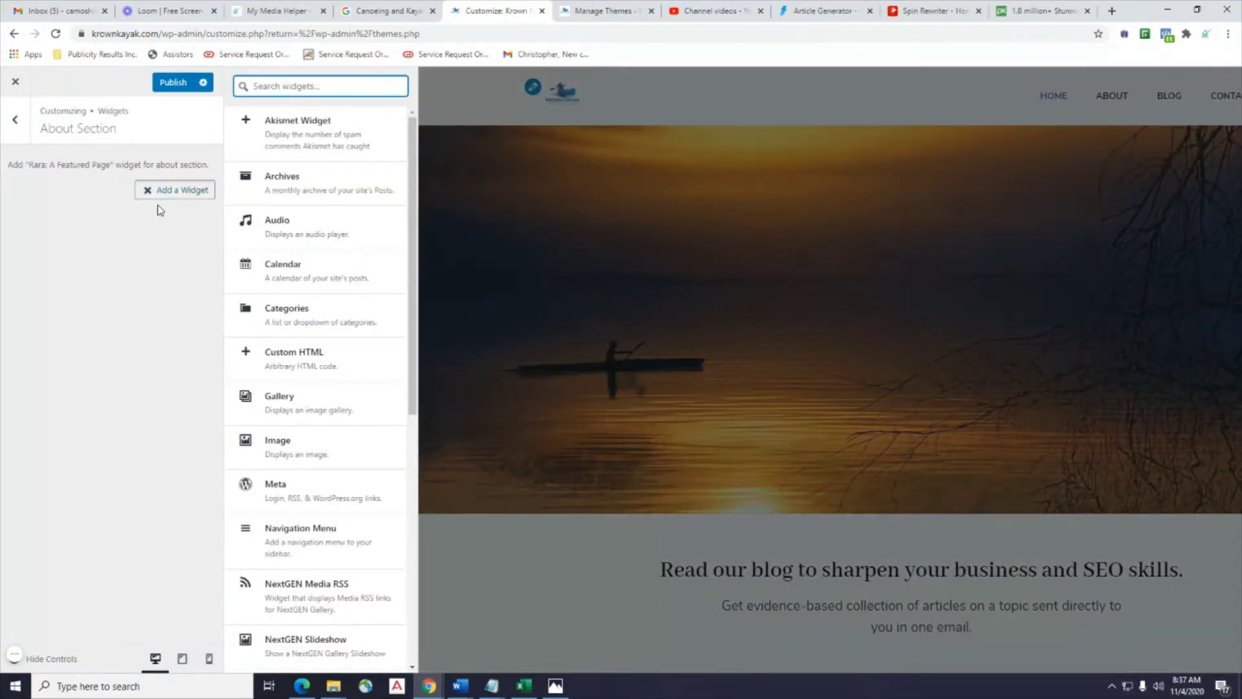
{"action": "scroll", "coordinate": [310, 298], "scroll_direction": "down", "scroll_amount": 5}
{"action": "scroll", "coordinate": [311, 297], "scroll_direction": "up", "scroll_amount": 5}
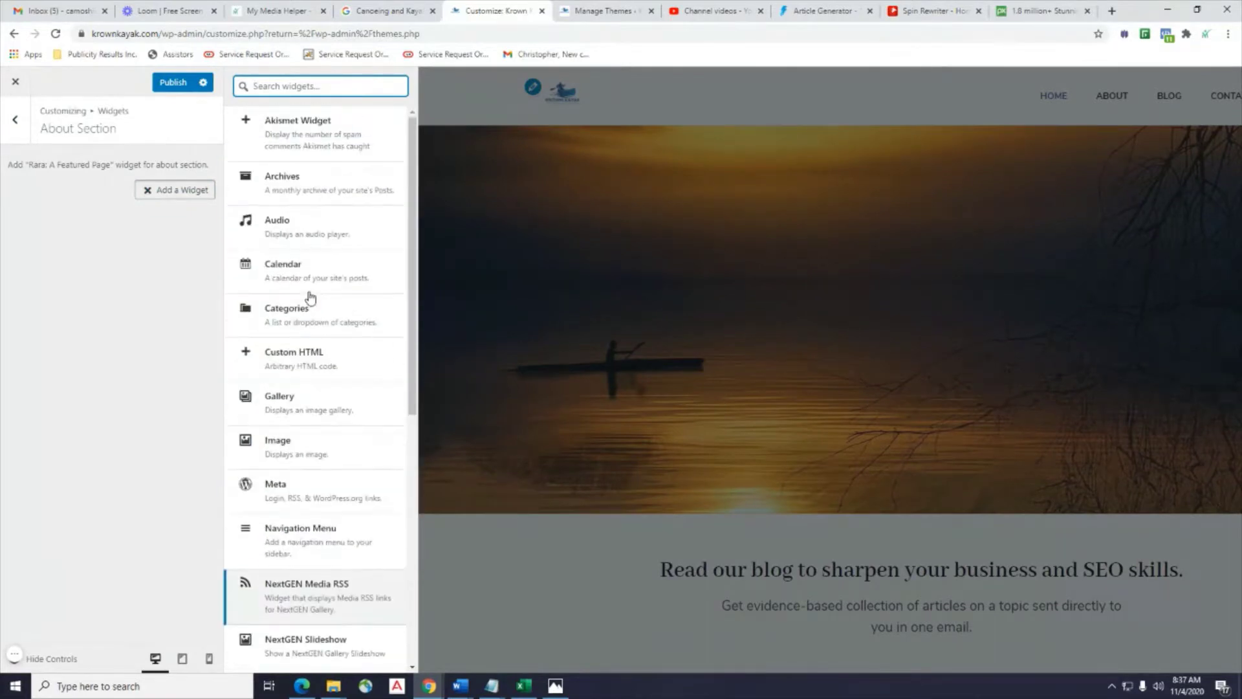
{"action": "scroll", "coordinate": [323, 195], "scroll_direction": "down", "scroll_amount": 2}
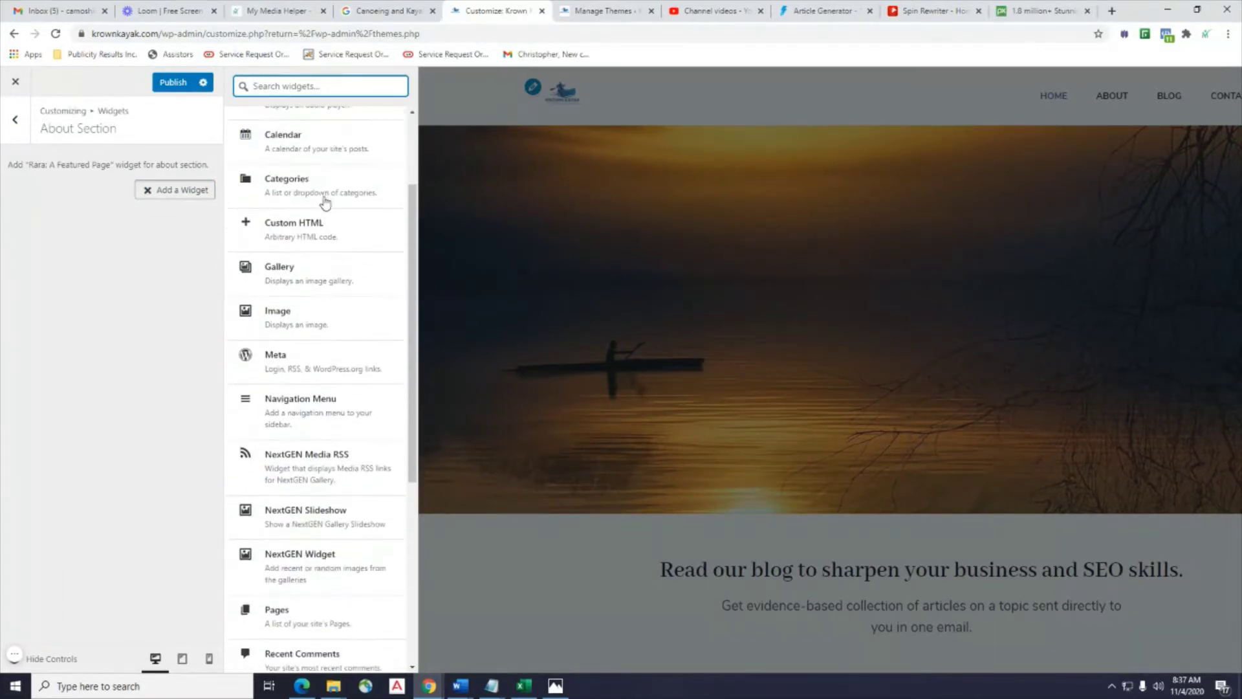
{"action": "left_click", "coordinate": [310, 234]}
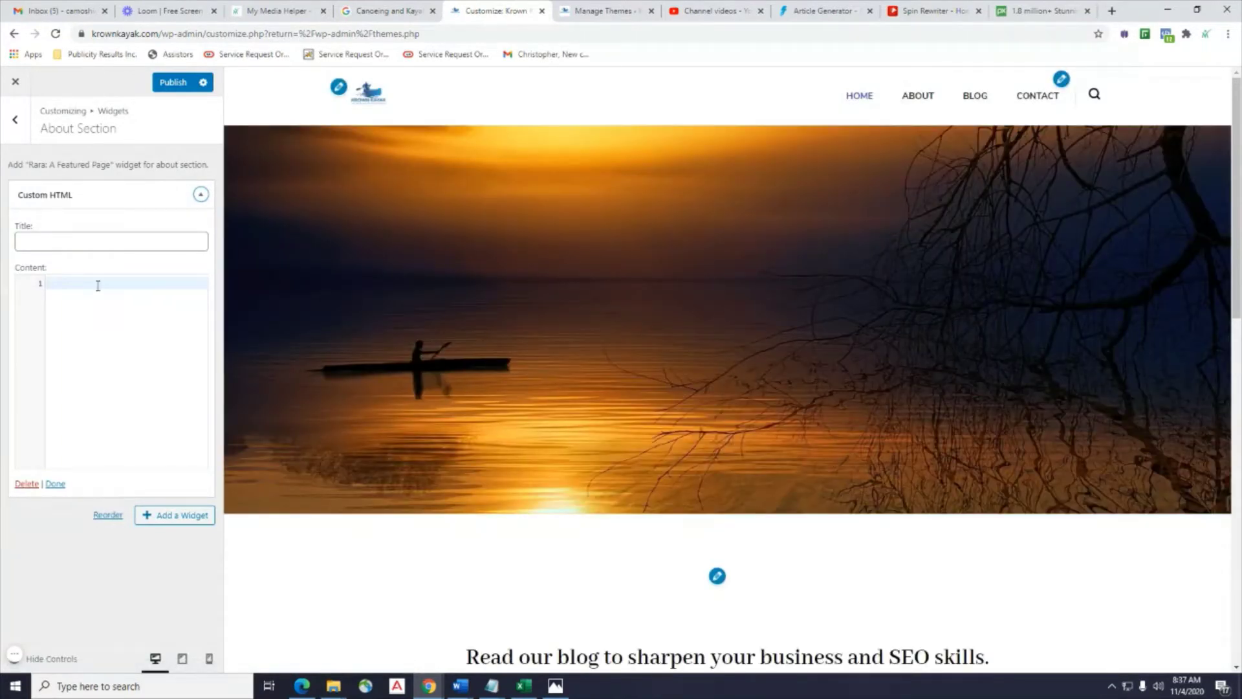
Fill the About Section widget with the placeholder content "sssssssss" and the title "ssssss".
{"action": "type", "text": "sssssssss"}
{"action": "left_click", "coordinate": [125, 241]}
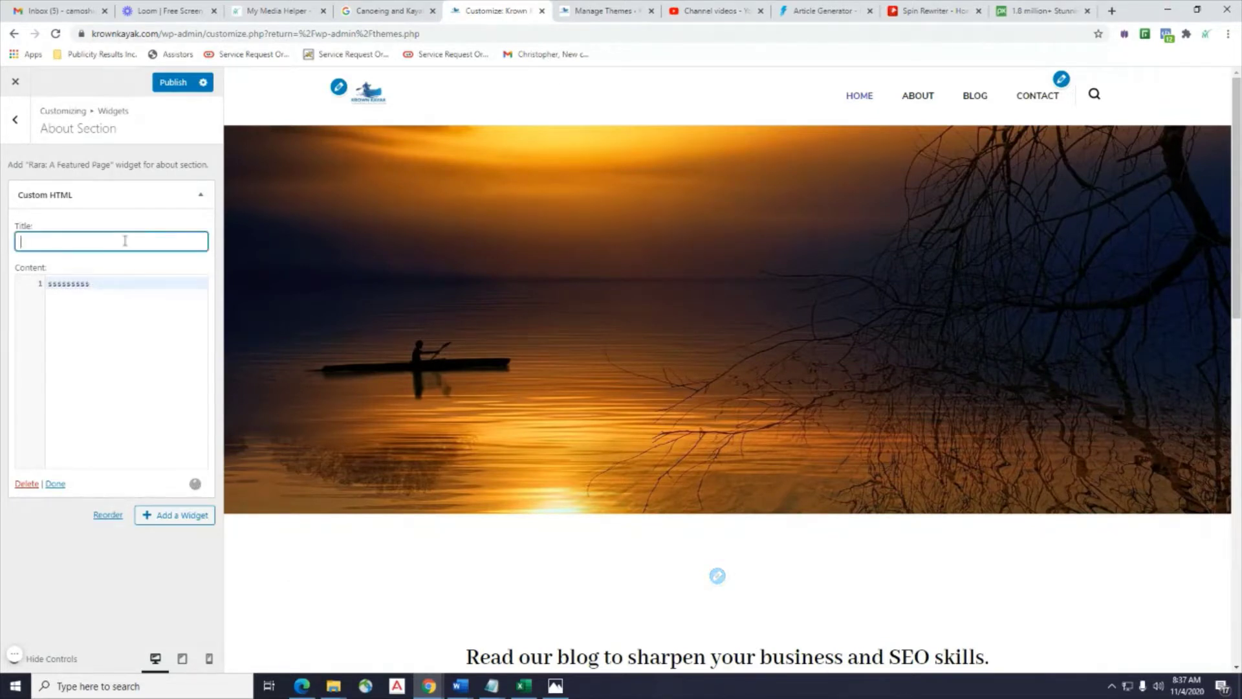
{"action": "type", "text": "ssssss"}
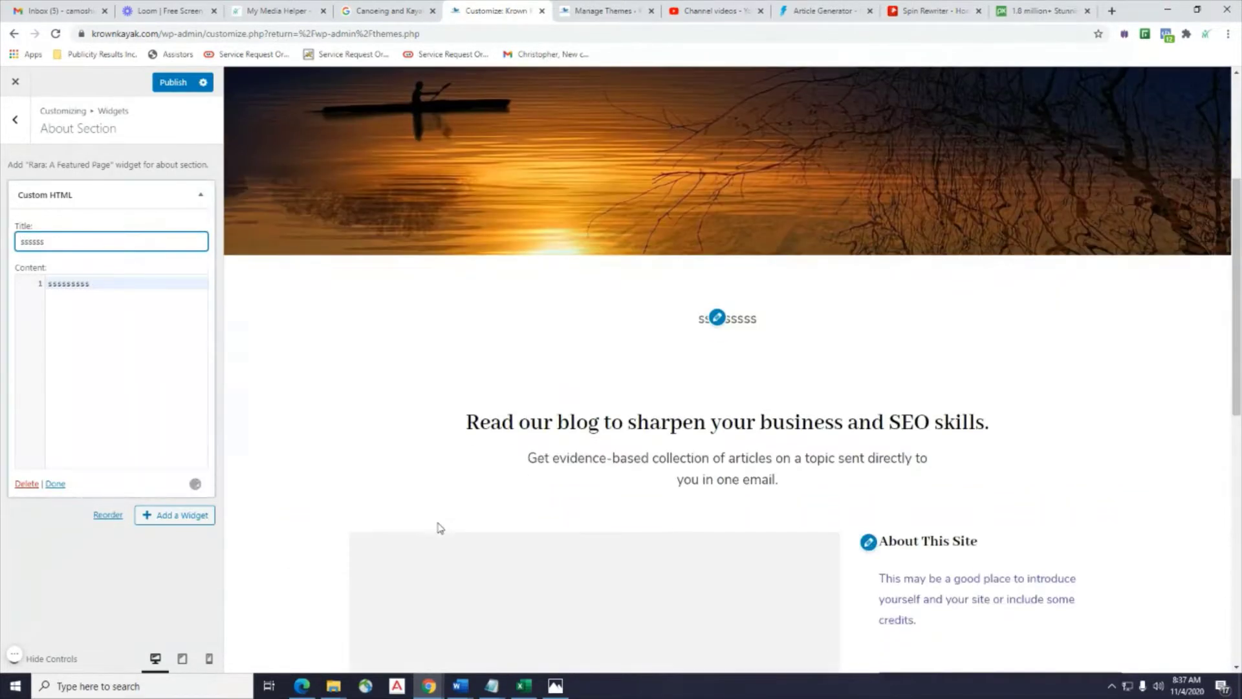
{"action": "left_click", "coordinate": [374, 387]}
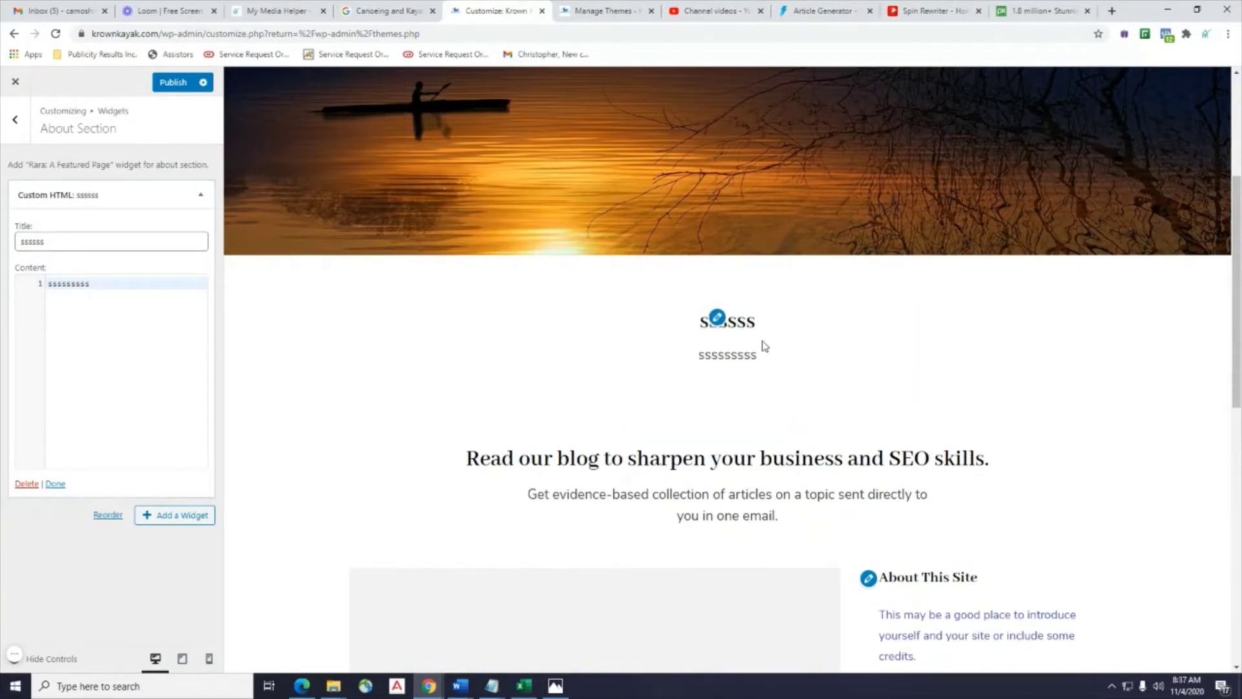
Set the About Section widget's title to "Krown Kayak" and its content to "This site is cool.", and publish the changes.
{"action": "left_click_drag", "start_coordinate": [66, 242], "coordinate": [2, 257]}
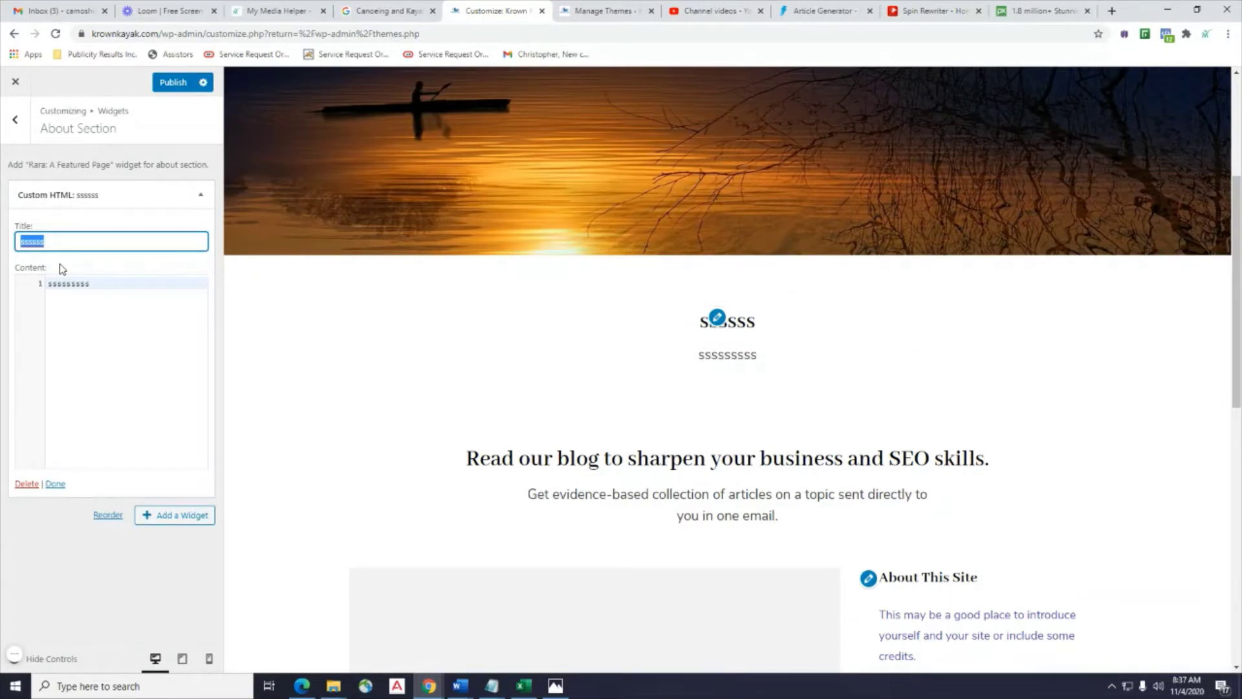
{"action": "type", "text": "Krown Kayak"}
{"action": "left_click_drag", "start_coordinate": [108, 291], "coordinate": [1, 283]}
{"action": "type", "text": "Th"}
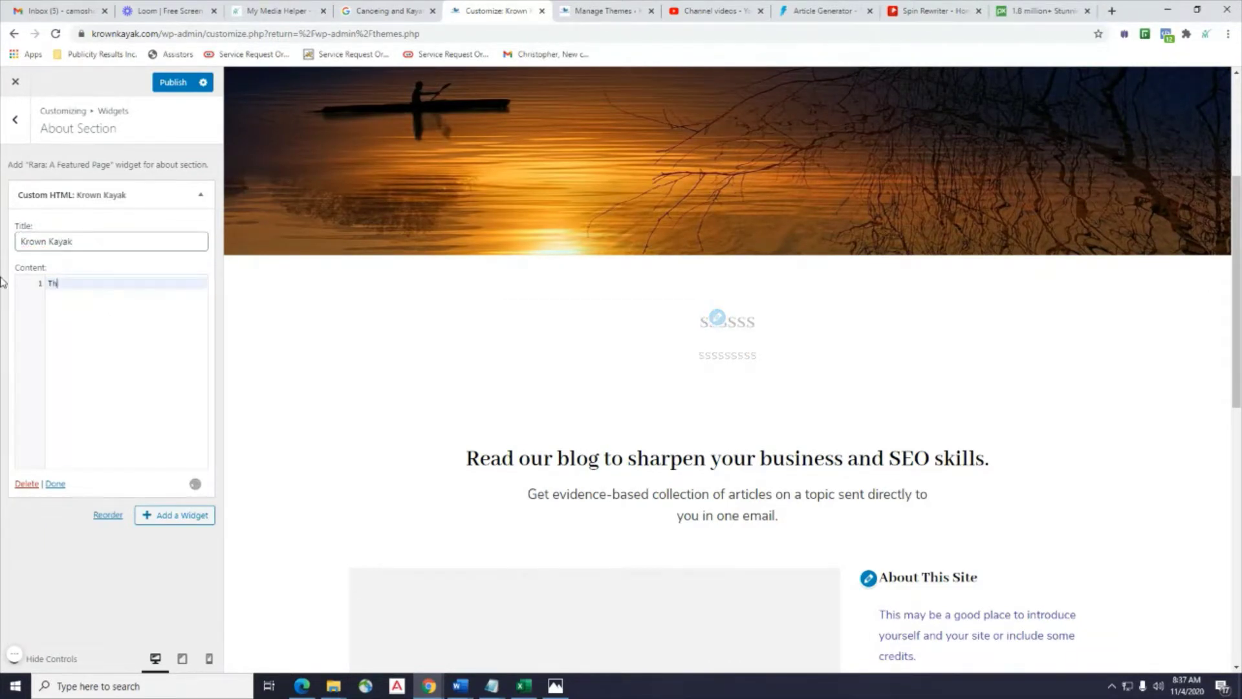
{"action": "type", "text": "is site is coo"}
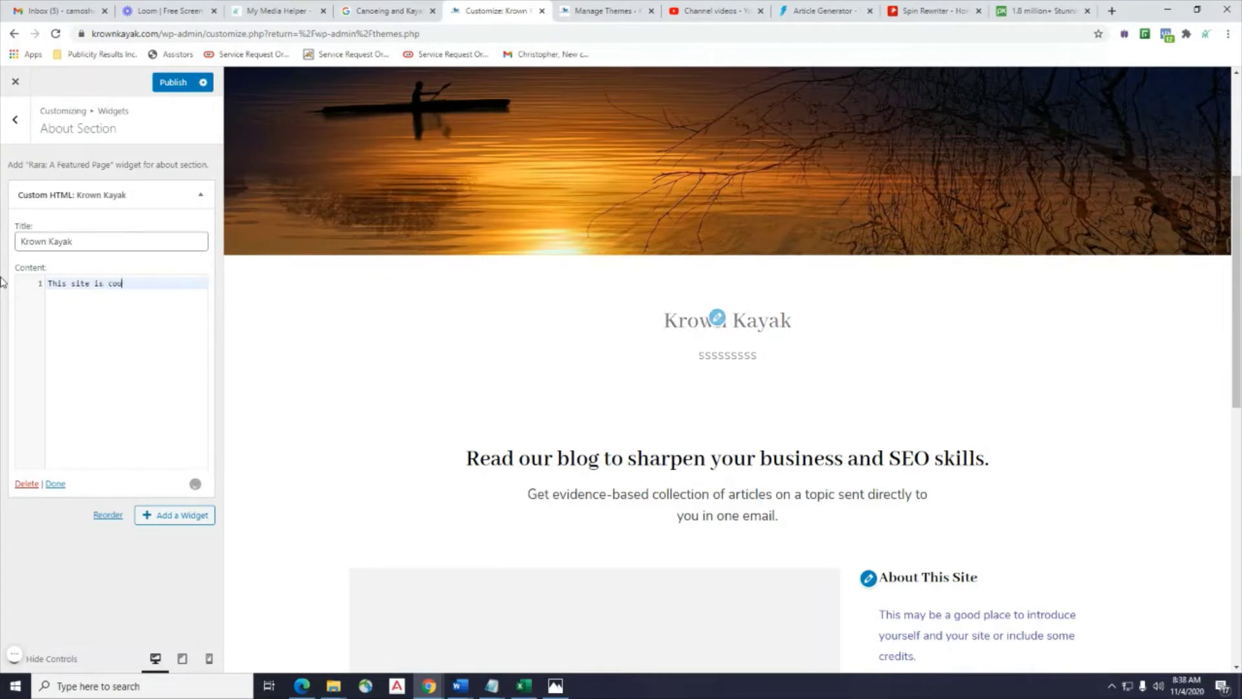
{"action": "type", "text": "l."}
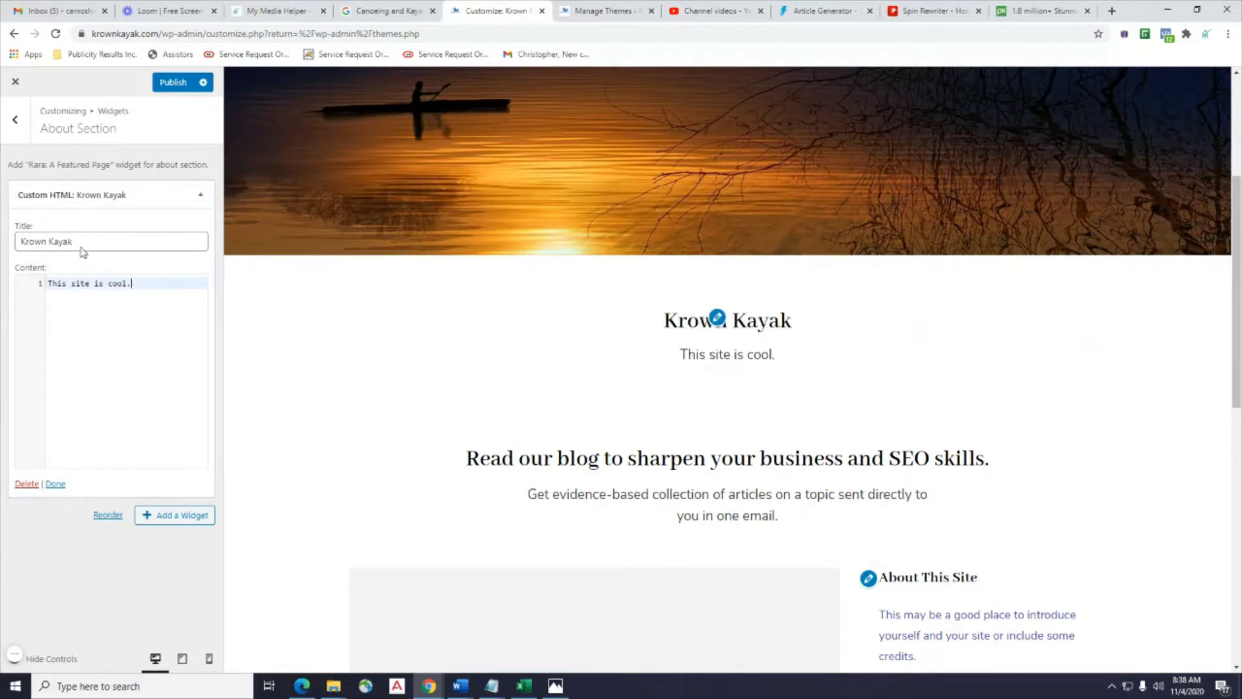
{"action": "left_click", "coordinate": [171, 83]}
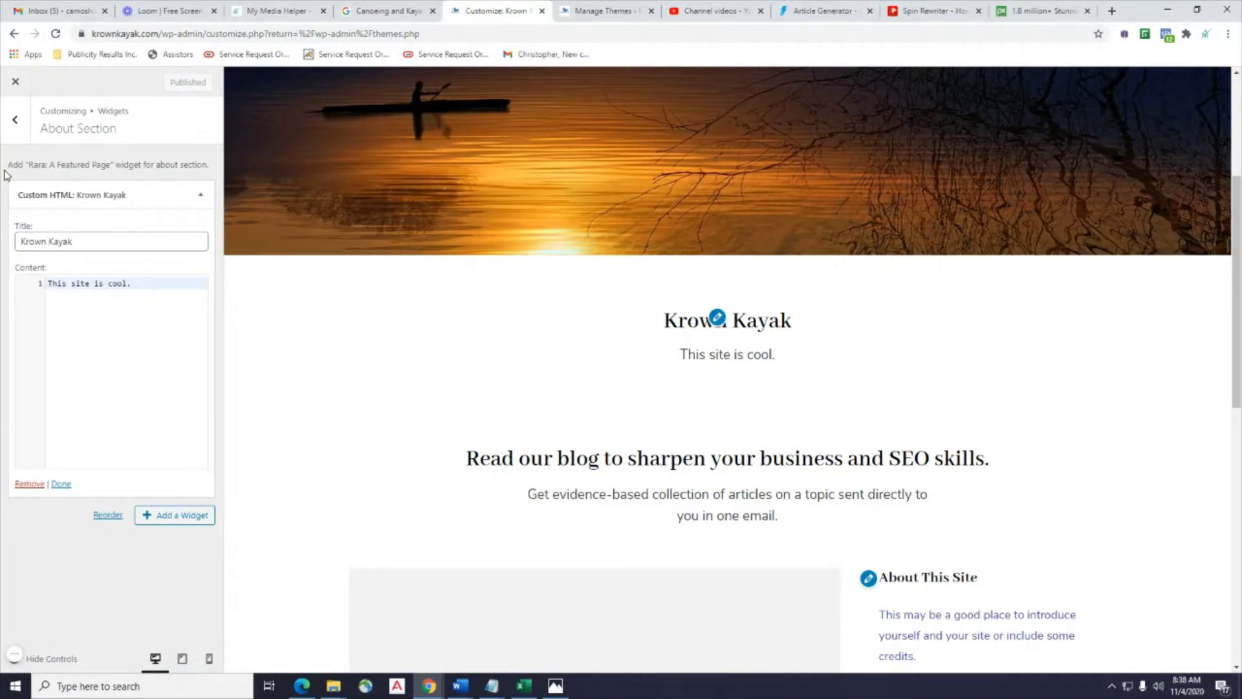
Add a Custom HTML widget to the front page's Client Section.
{"action": "left_click", "coordinate": [15, 119]}
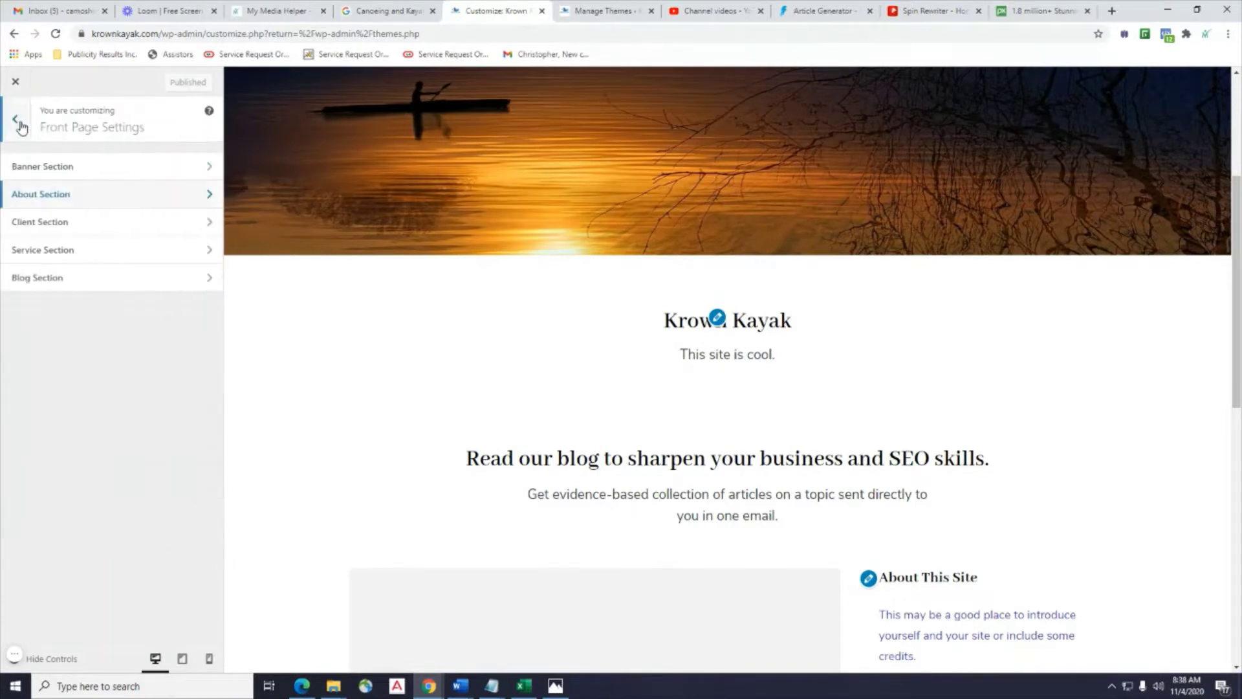
{"action": "left_click", "coordinate": [94, 219]}
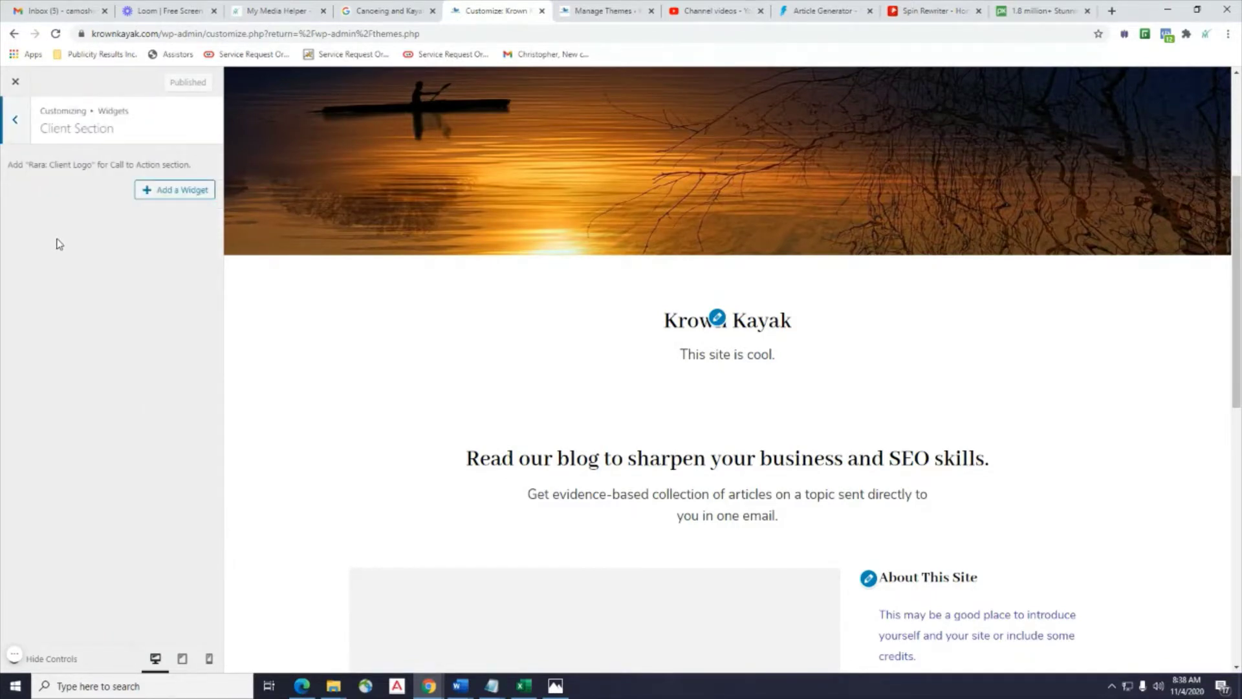
{"action": "scroll", "coordinate": [784, 358], "scroll_direction": "down", "scroll_amount": 7}
{"action": "scroll", "coordinate": [785, 358], "scroll_direction": "up", "scroll_amount": 10}
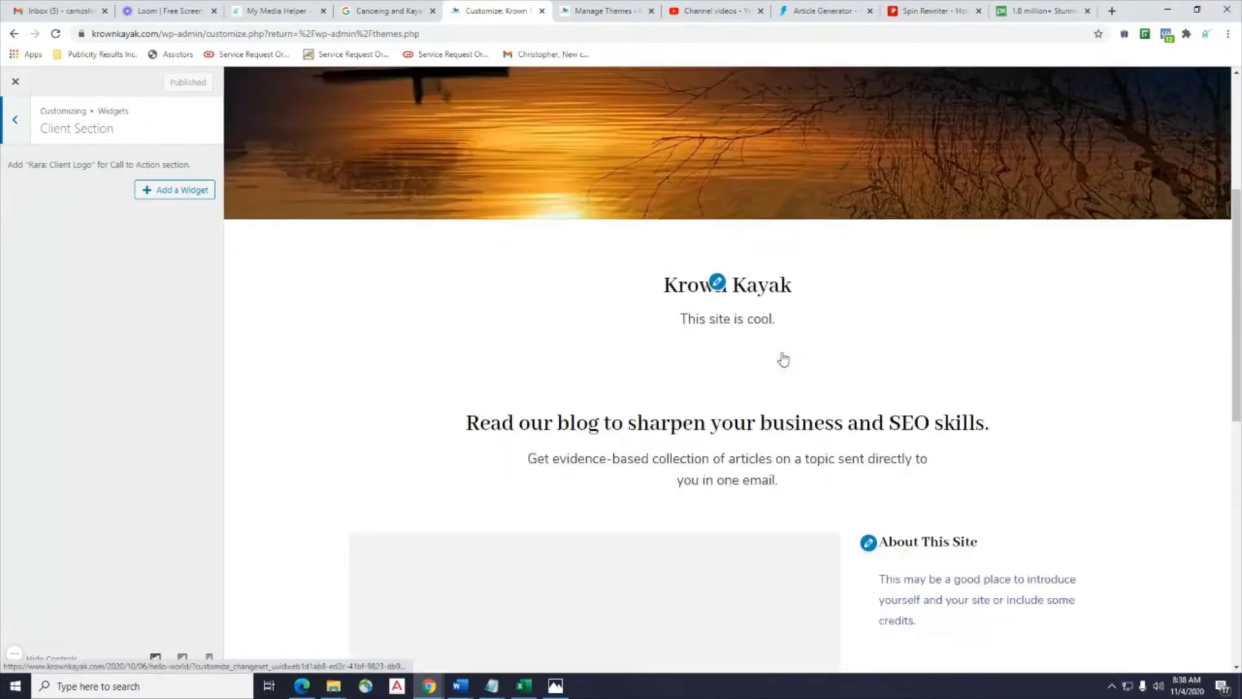
{"action": "scroll", "coordinate": [768, 354], "scroll_direction": "down", "scroll_amount": 7}
{"action": "scroll", "coordinate": [769, 354], "scroll_direction": "up", "scroll_amount": 10}
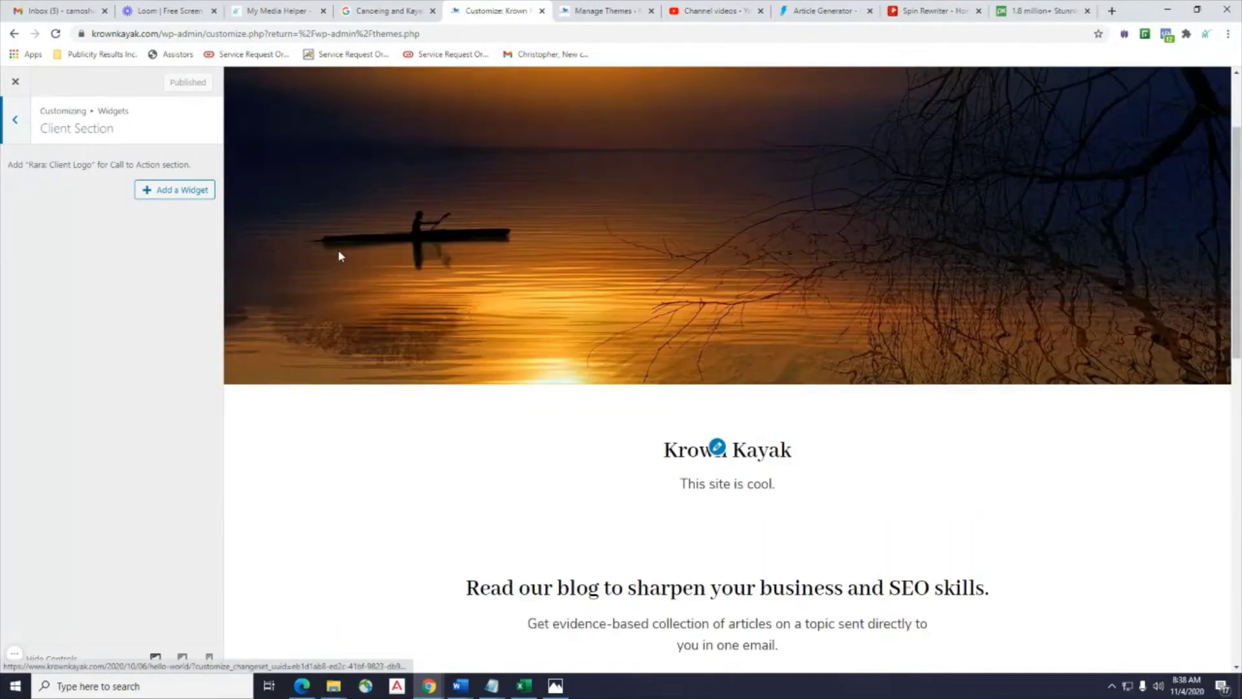
{"action": "left_click", "coordinate": [163, 188]}
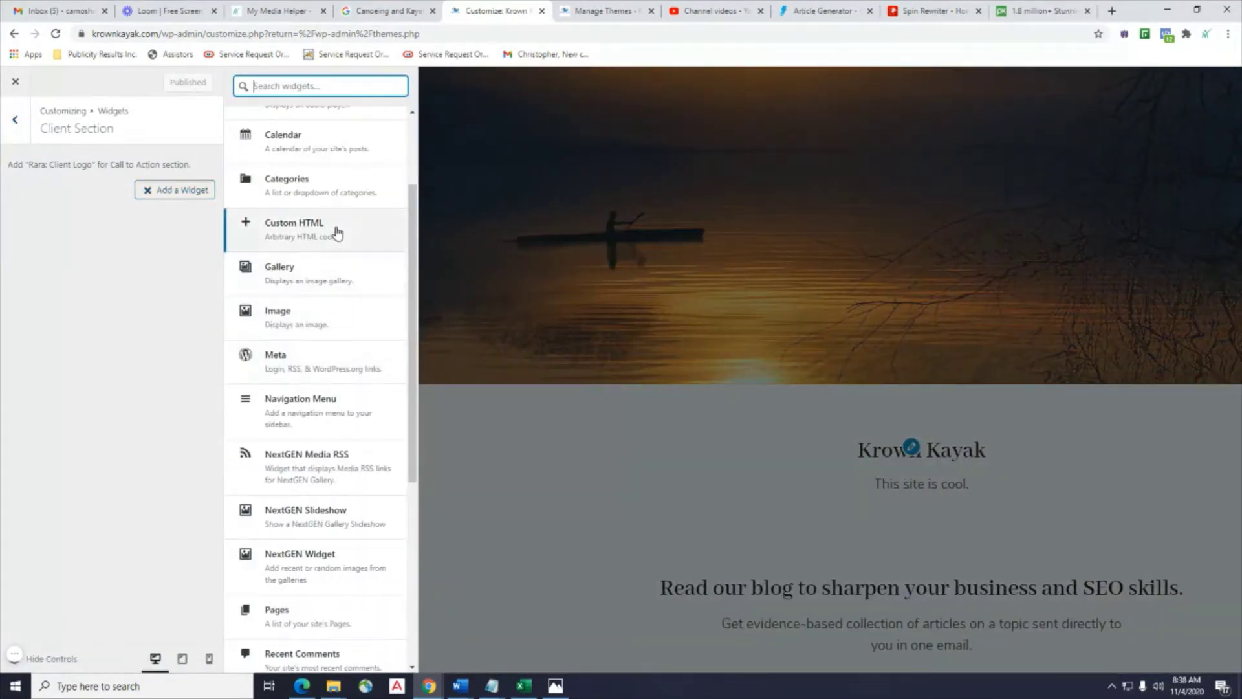
{"action": "left_click", "coordinate": [268, 239]}
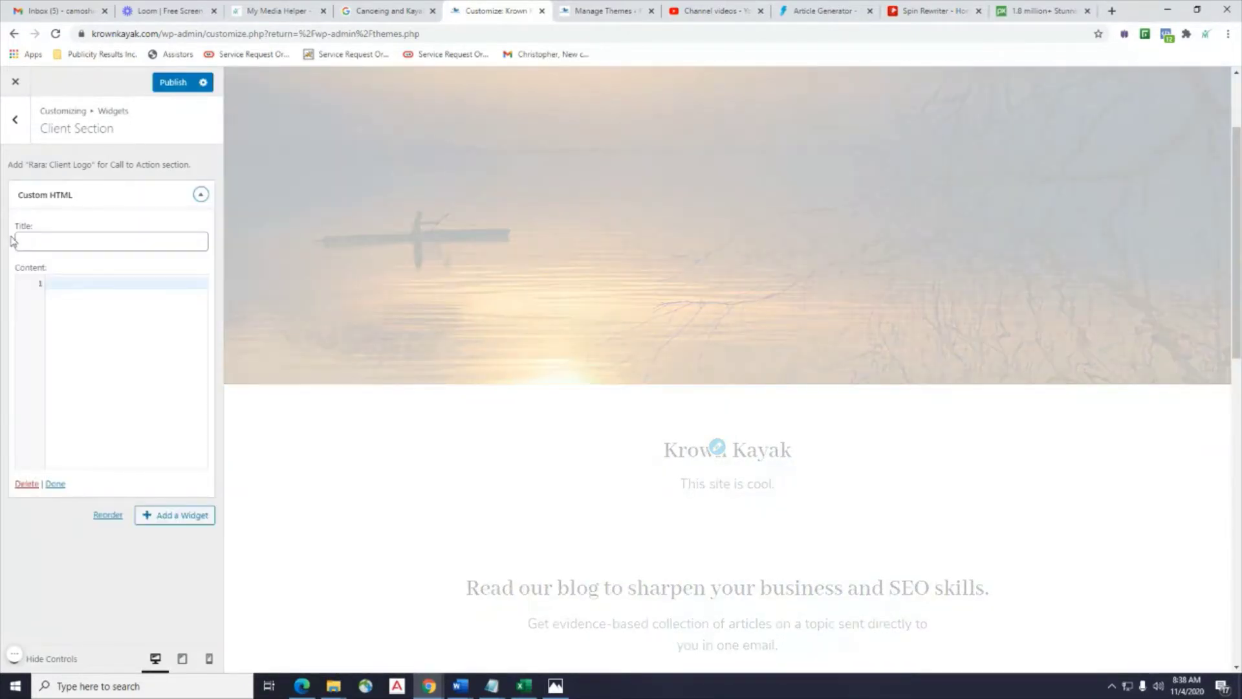
Enter "Testing" as both the title and the content of the Client Section widget.
{"action": "left_click", "coordinate": [18, 242]}
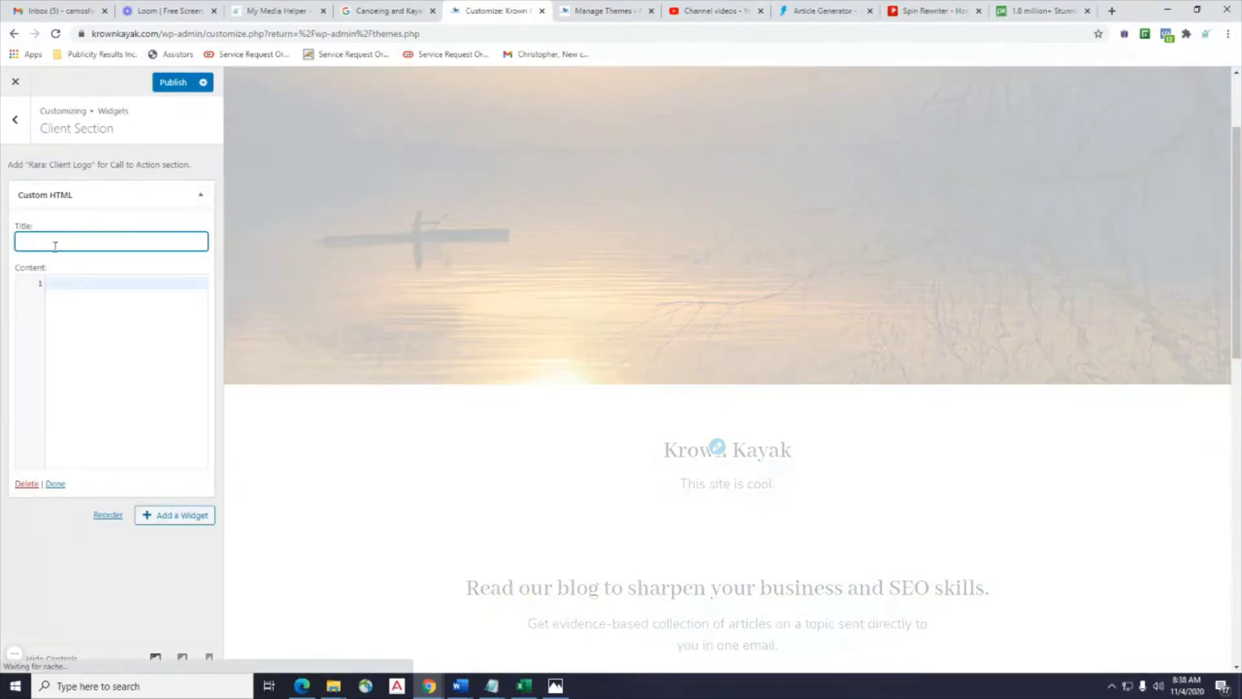
{"action": "type", "text": "Testing"}
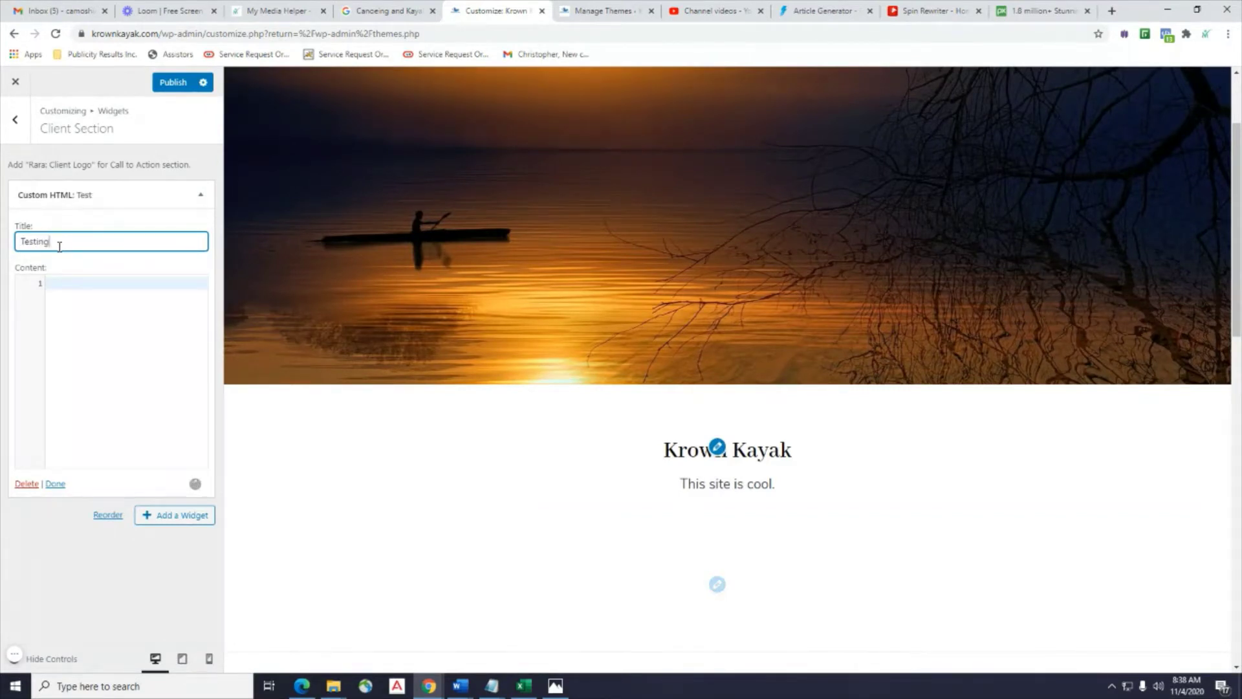
{"action": "left_click", "coordinate": [125, 310]}
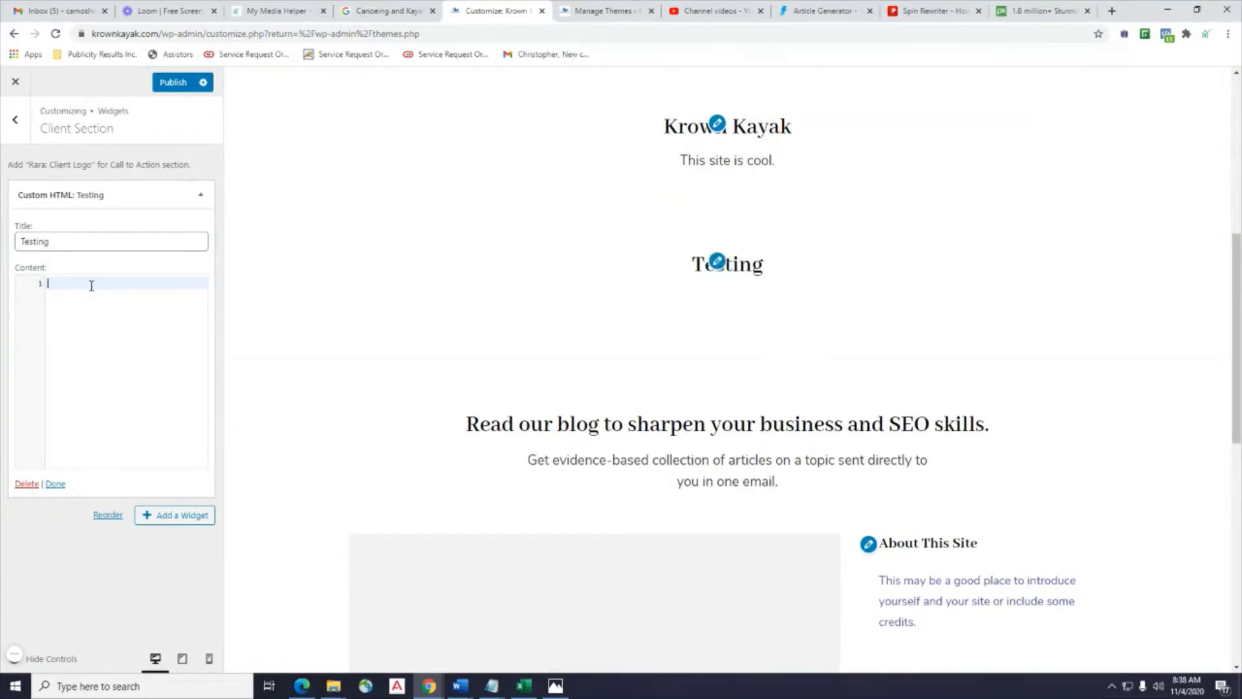
{"action": "type", "text": "Testing"}
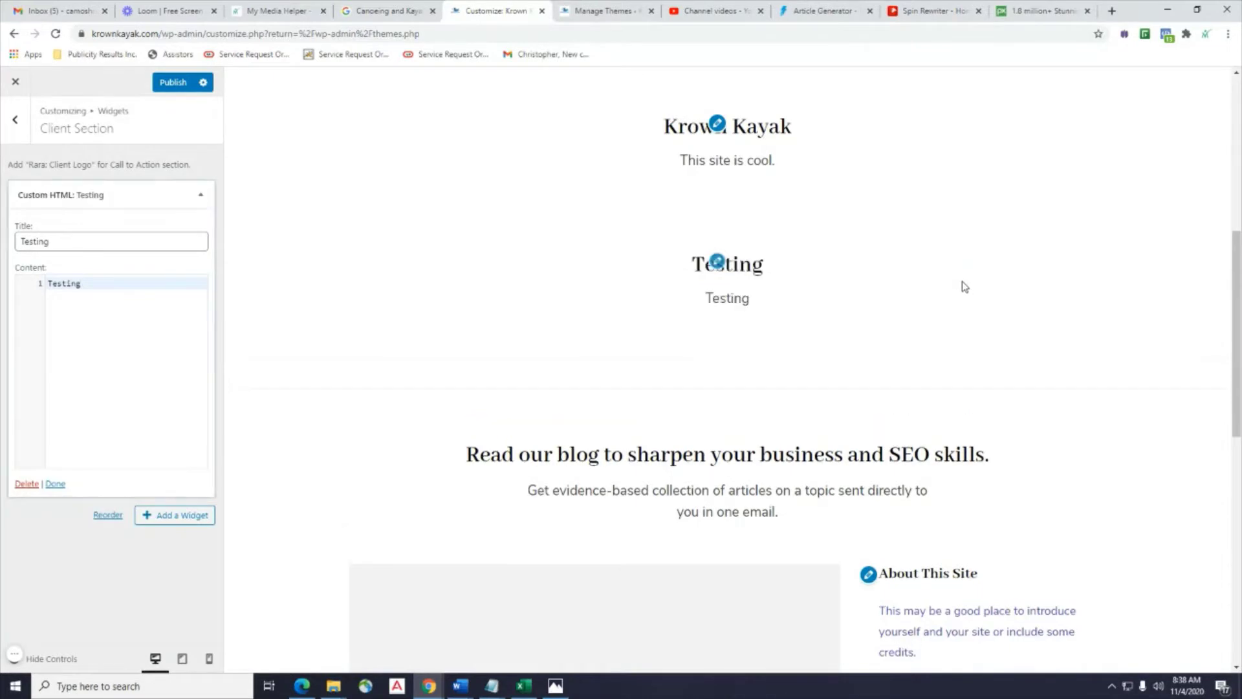
Replace the Client Section widget's title and content with "Advertisement" and publish the changes.
{"action": "left_click_drag", "start_coordinate": [80, 241], "coordinate": [2, 243]}
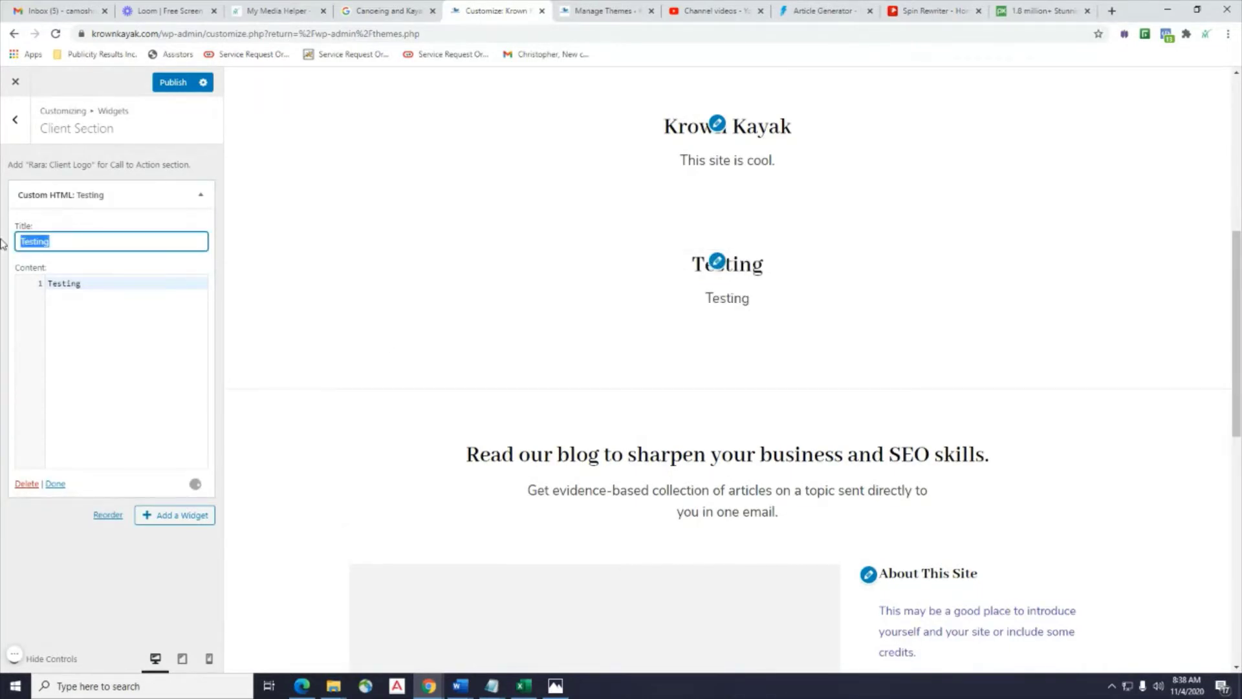
{"action": "type", "text": "Advertisement"}
{"action": "left_click_drag", "start_coordinate": [89, 285], "coordinate": [9, 294]}
{"action": "type", "text": "Adve"}
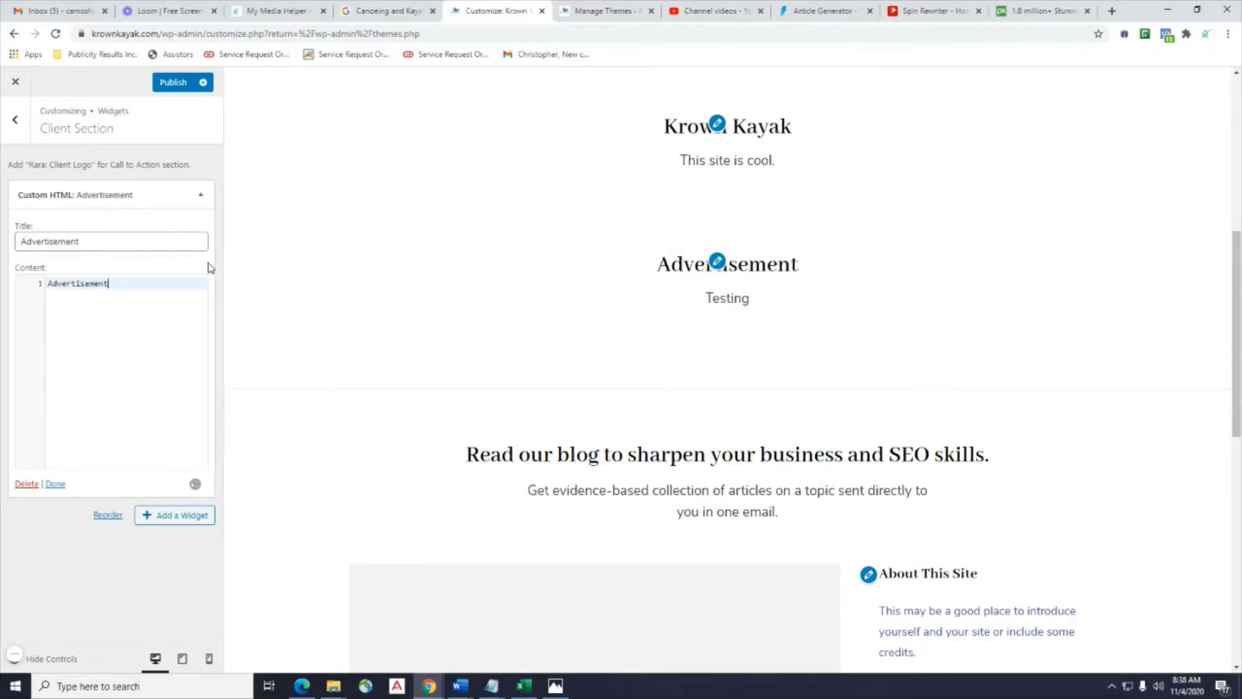
{"action": "scroll", "coordinate": [533, 389], "scroll_direction": "up", "scroll_amount": 7}
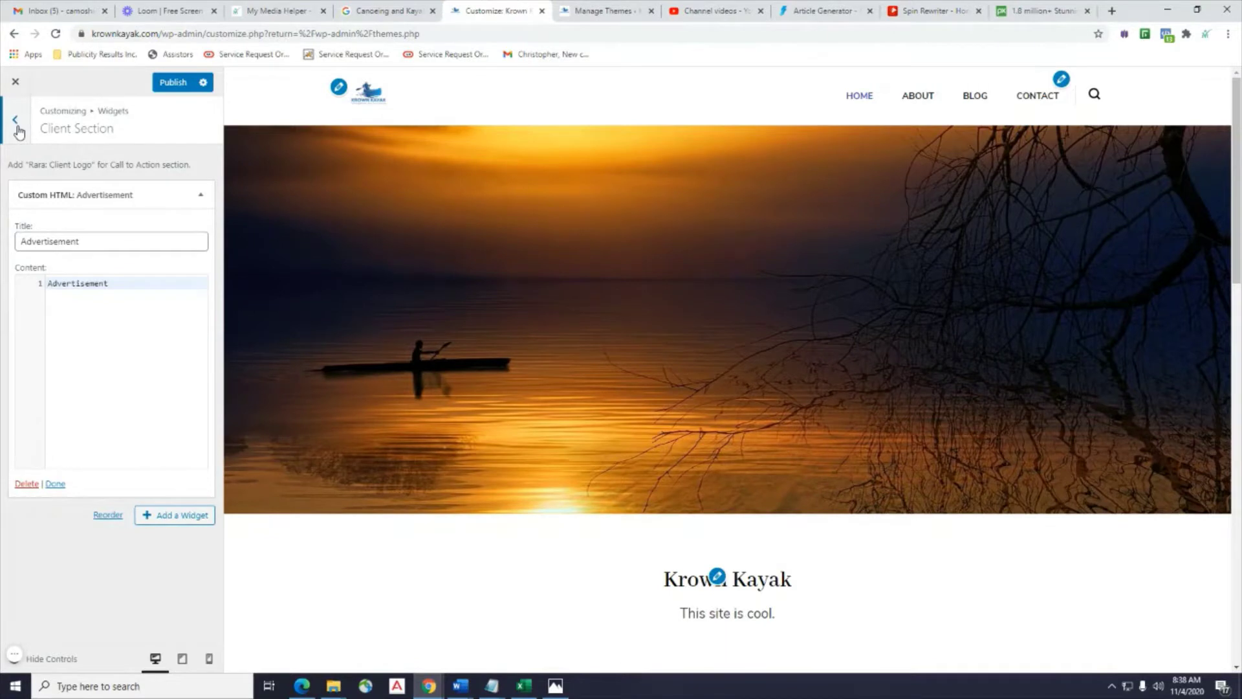
{"action": "left_click", "coordinate": [174, 87]}
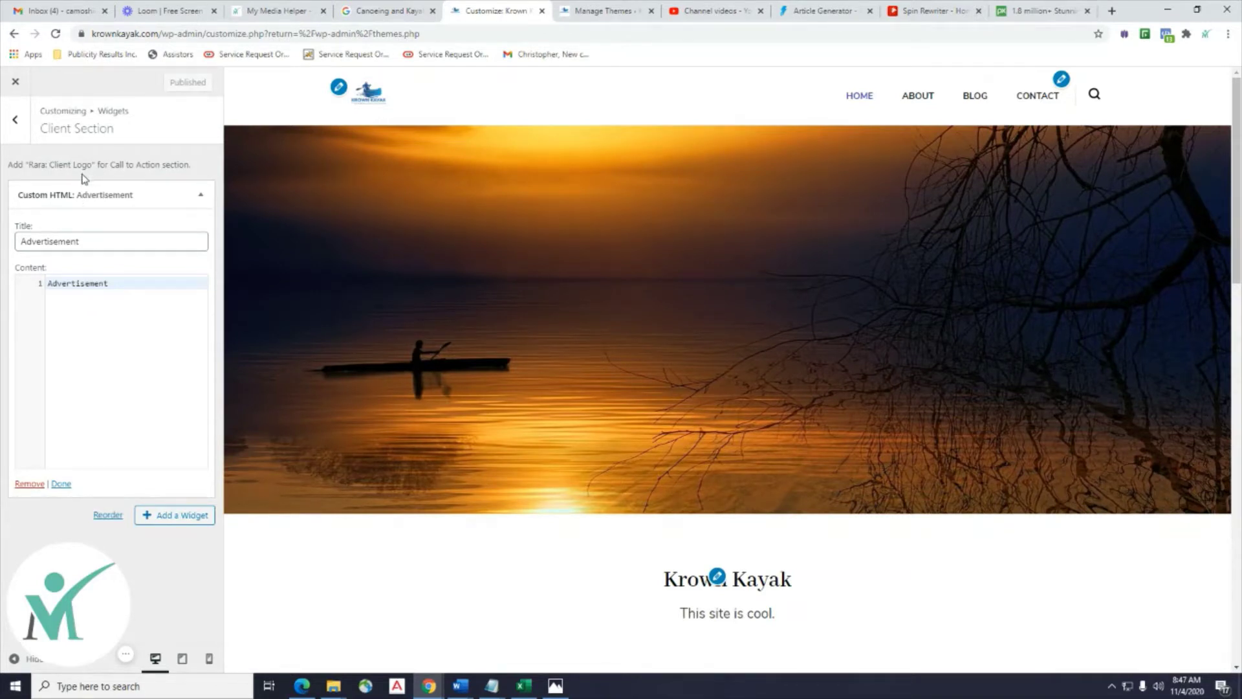
Add a Custom HTML widget to the front page's Service Section.
{"action": "left_click", "coordinate": [19, 139]}
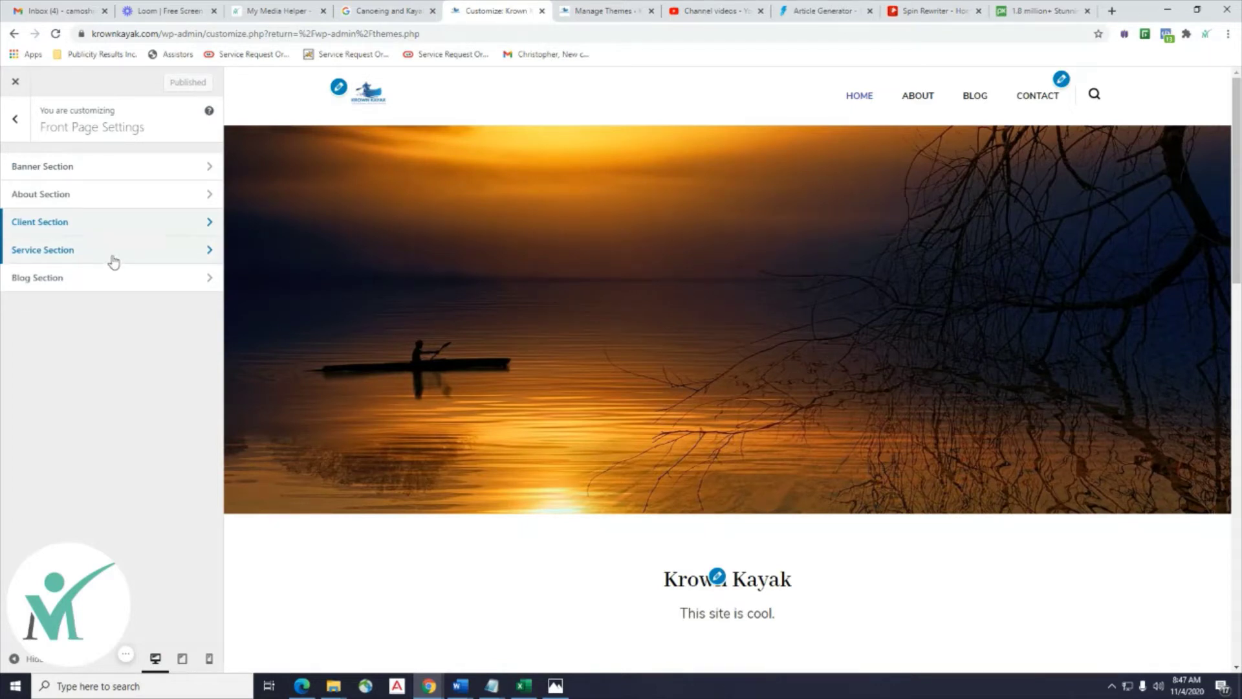
{"action": "left_click", "coordinate": [107, 260]}
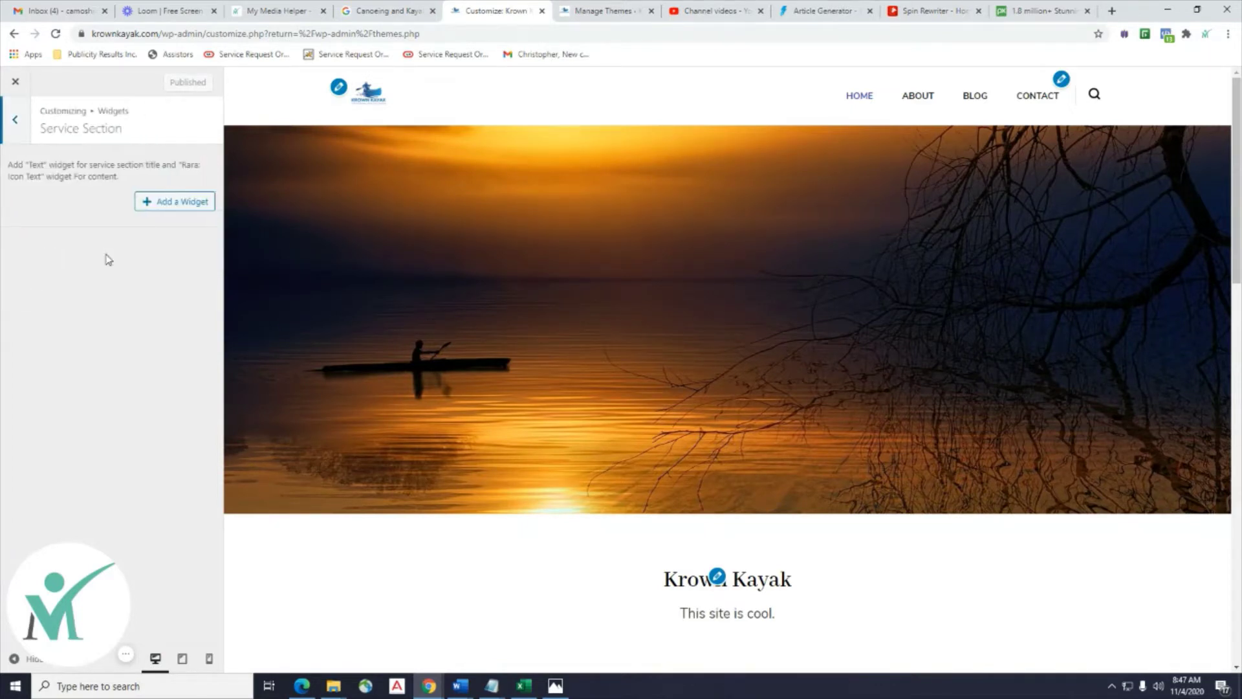
{"action": "left_click", "coordinate": [176, 202]}
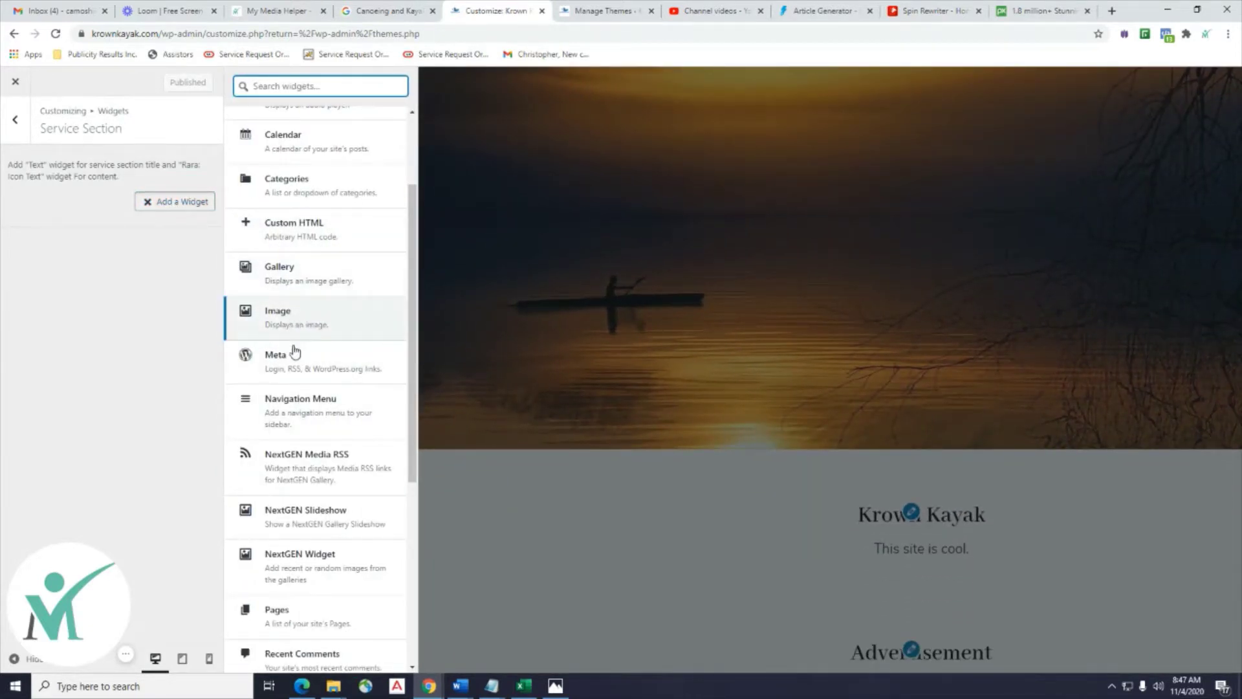
{"action": "scroll", "coordinate": [317, 530], "scroll_direction": "up", "scroll_amount": 3}
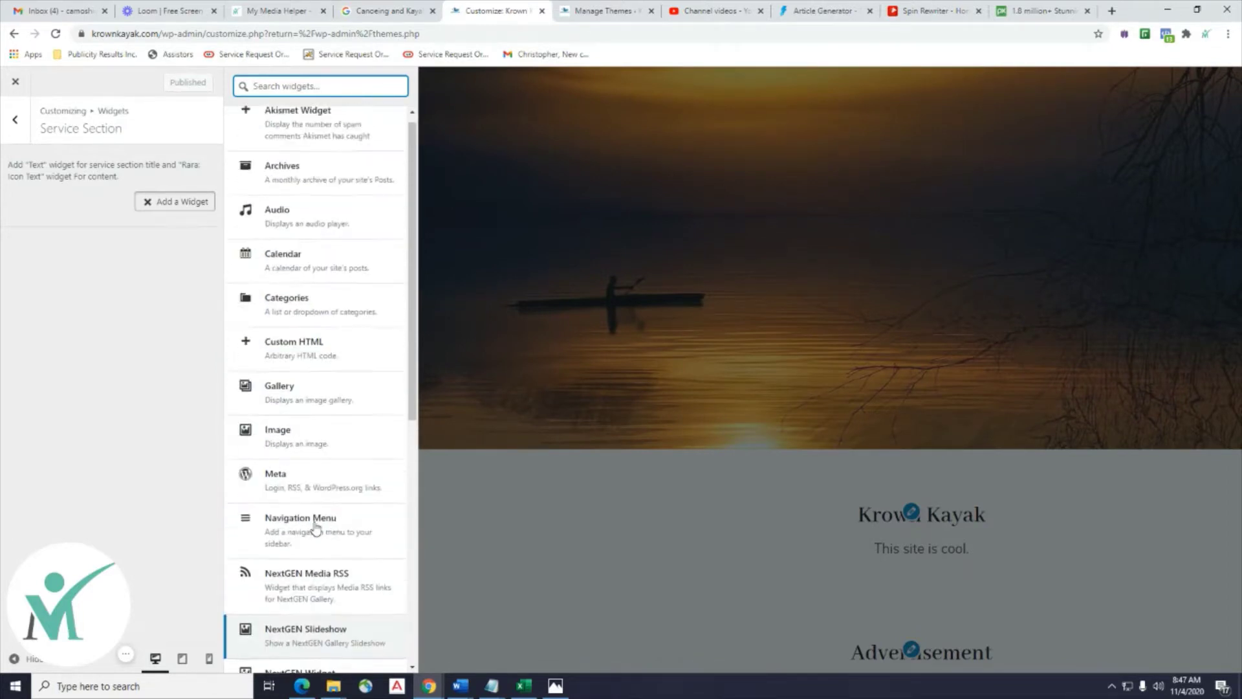
{"action": "left_click", "coordinate": [336, 362]}
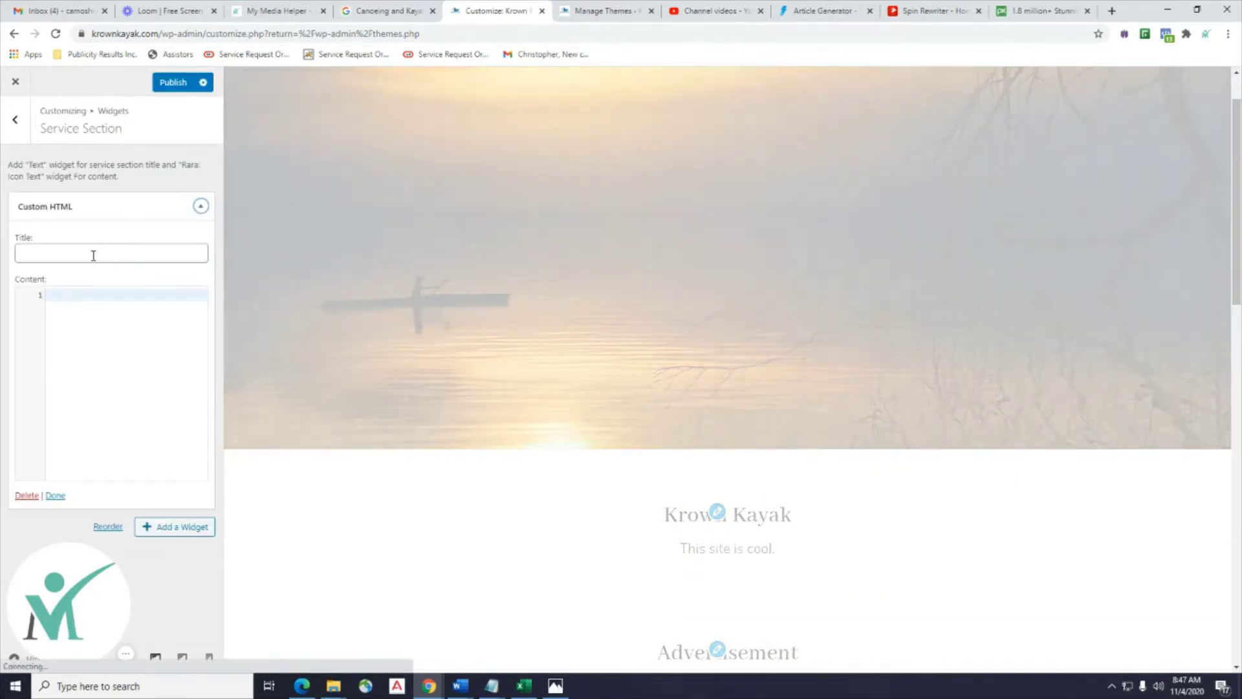
Enter "Testing" as the title and content of the Service Section's Custom HTML widget and publish the changes.
{"action": "left_click", "coordinate": [92, 255]}
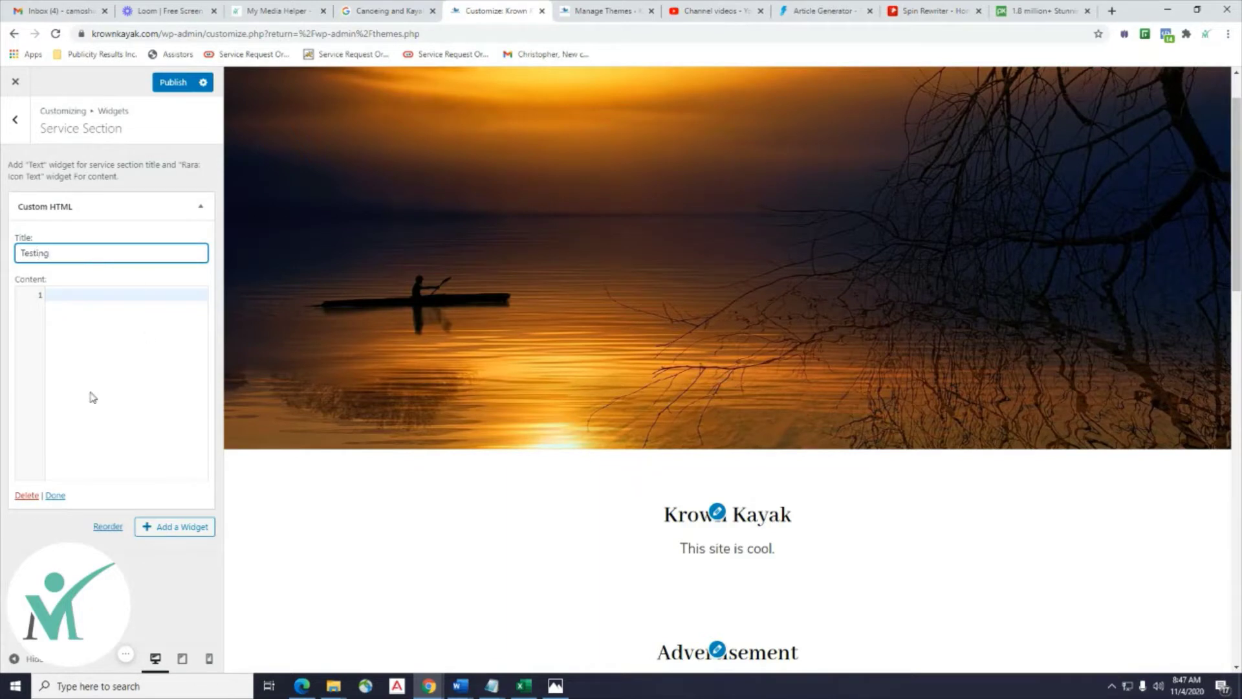
{"action": "left_click", "coordinate": [113, 304]}
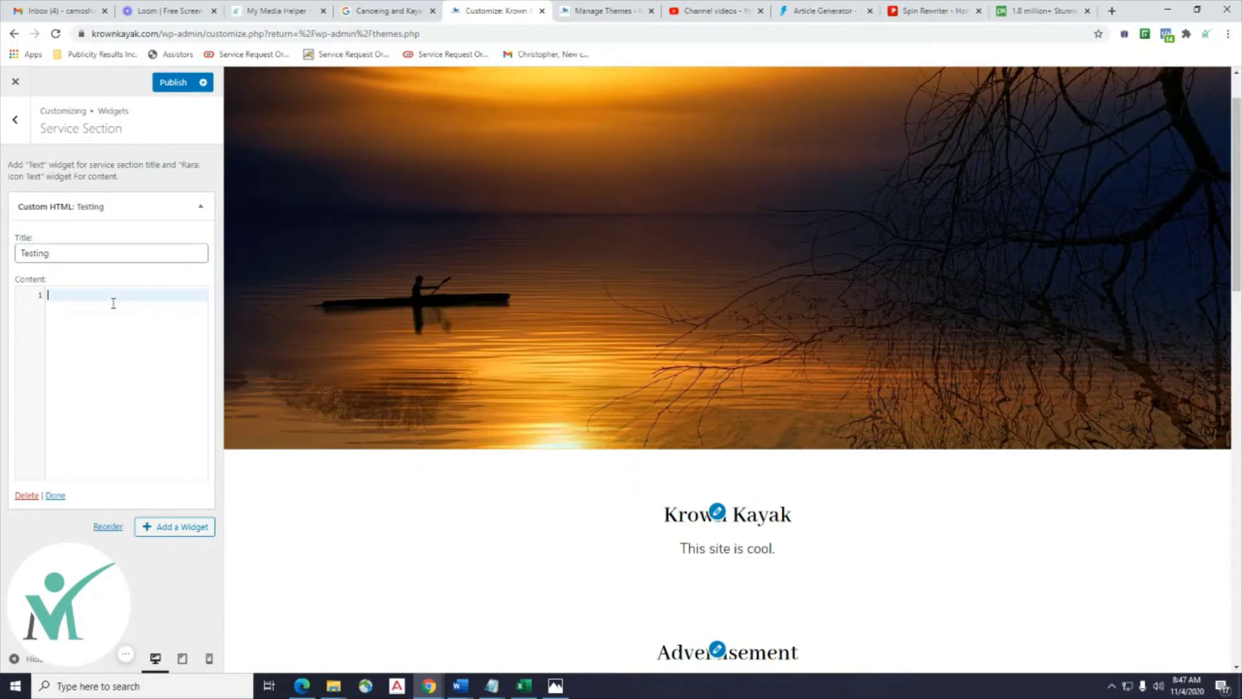
{"action": "type", "text": "Testi"}
{"action": "key", "text": "BackSpace"}
{"action": "key", "text": "BackSpace"}
{"action": "type", "text": "ting"}
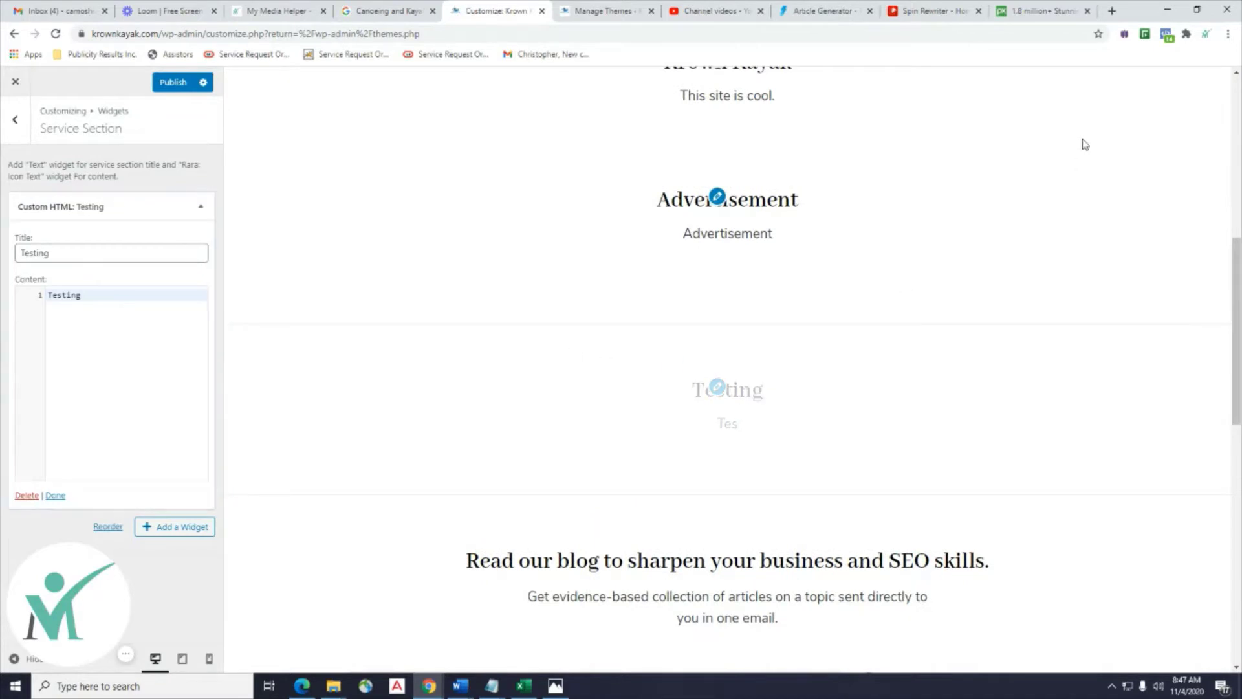
{"action": "scroll", "coordinate": [682, 421], "scroll_direction": "up", "scroll_amount": 3}
{"action": "scroll", "coordinate": [1073, 471], "scroll_direction": "down", "scroll_amount": 3}
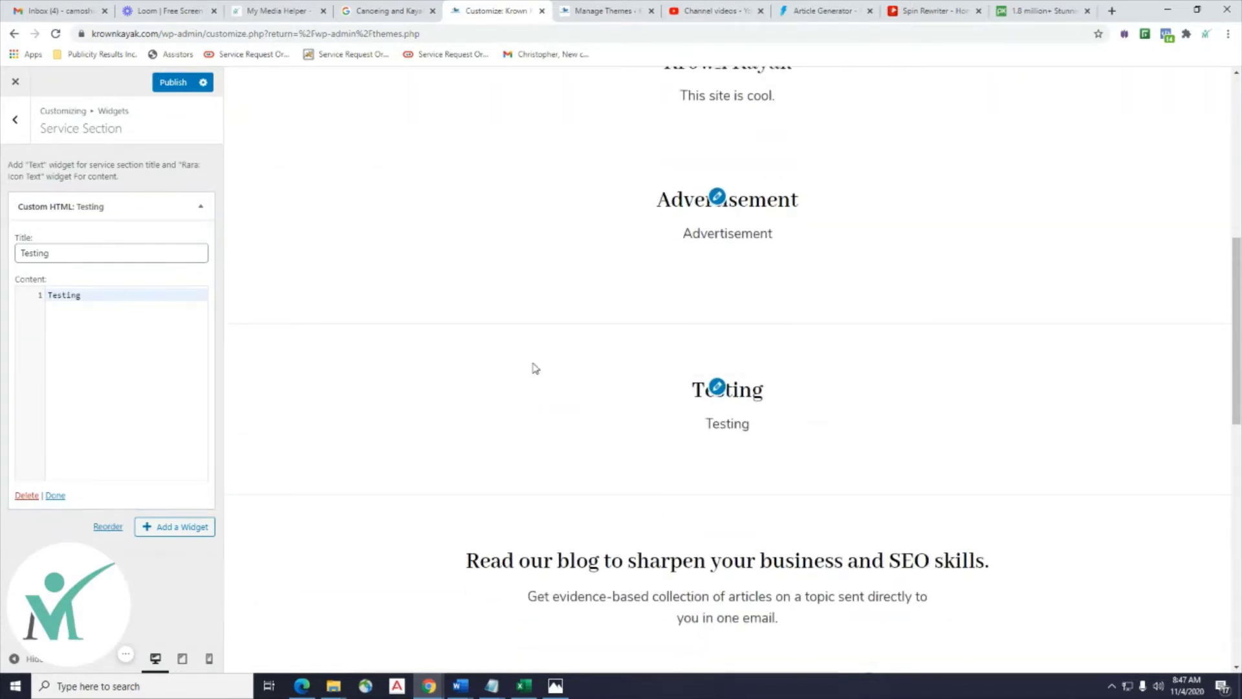
{"action": "scroll", "coordinate": [535, 368], "scroll_direction": "up", "scroll_amount": 3}
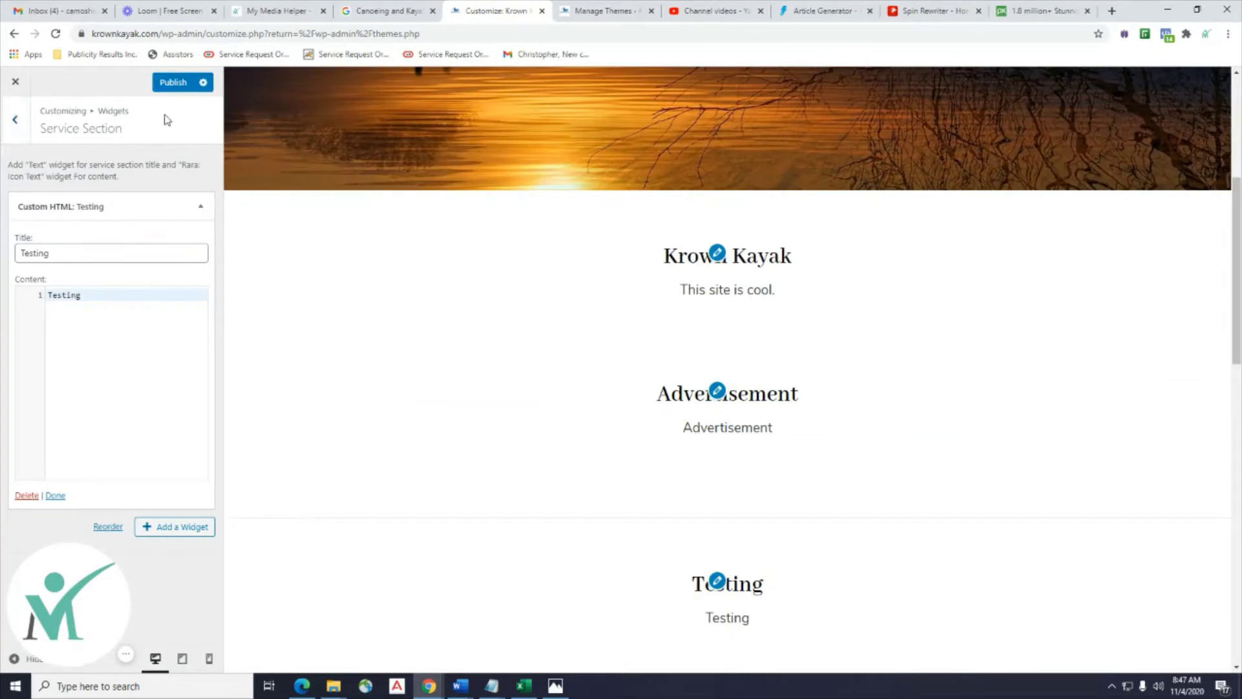
{"action": "left_click", "coordinate": [173, 82]}
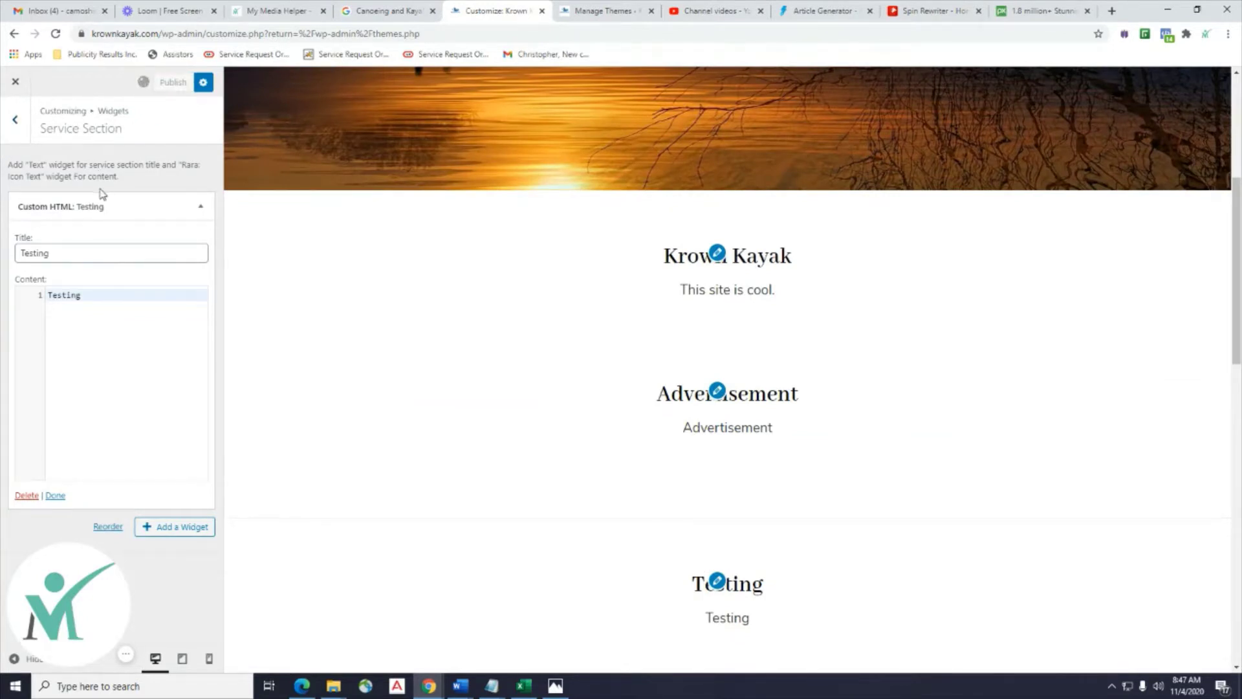
{"action": "scroll", "coordinate": [537, 408], "scroll_direction": "down", "scroll_amount": 4}
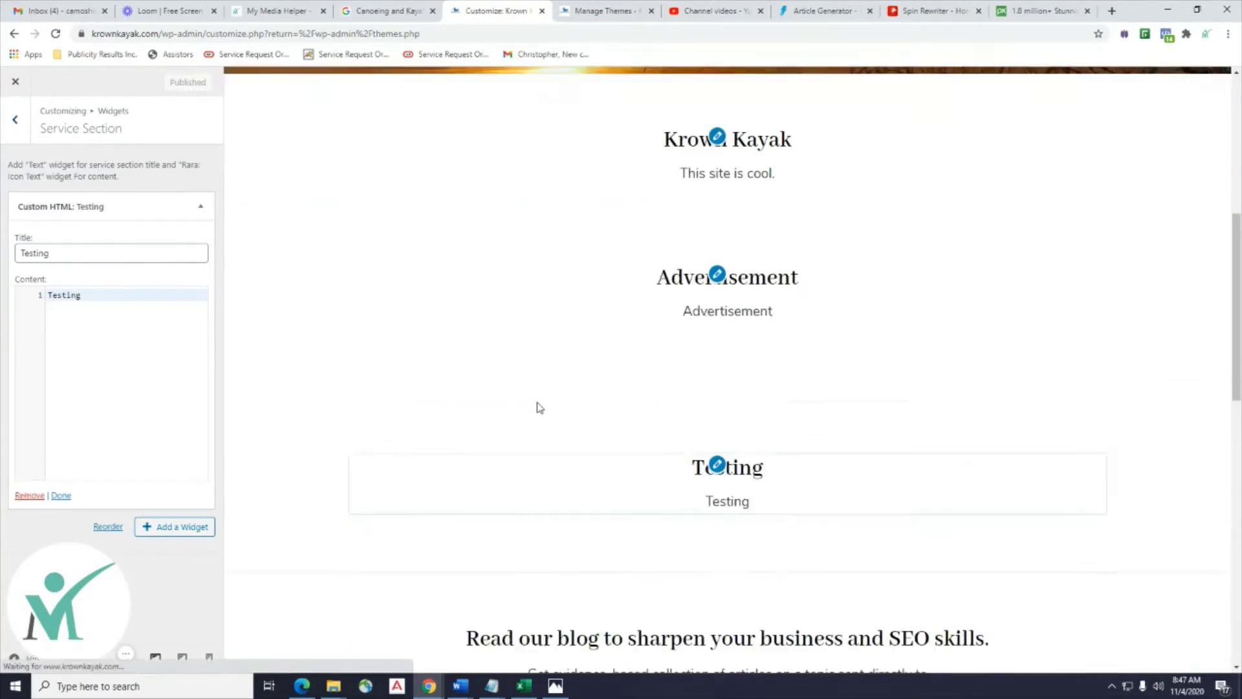
{"action": "left_click", "coordinate": [3, 105]}
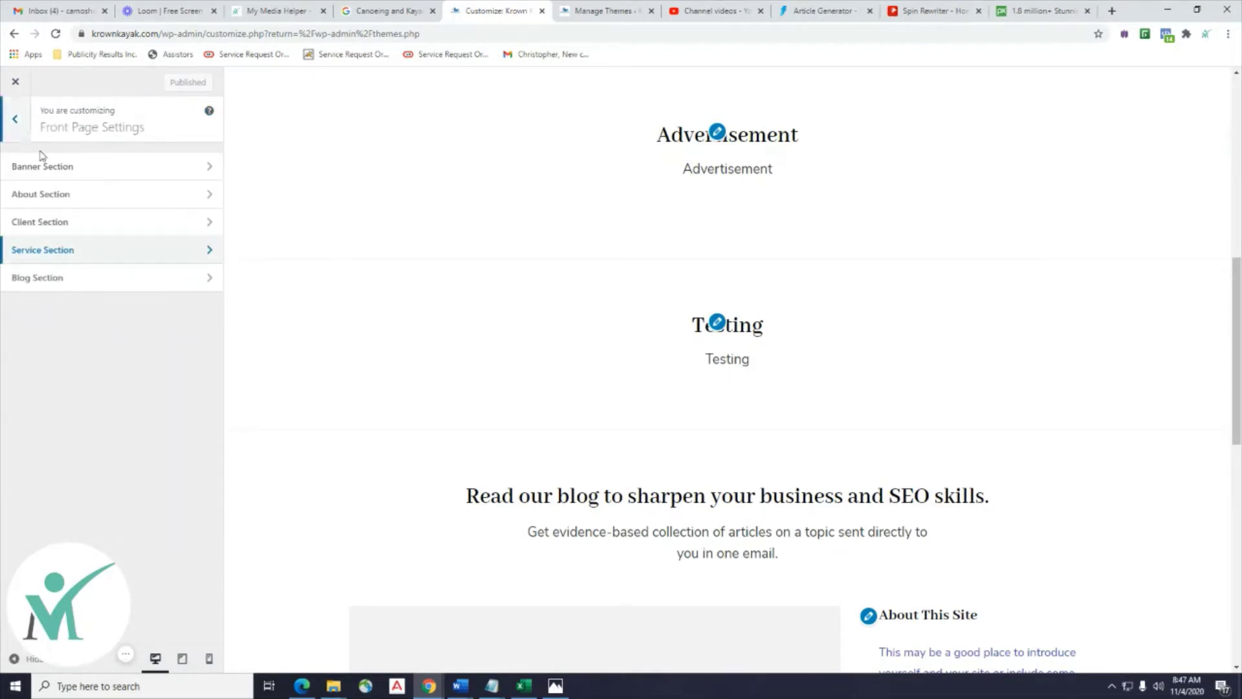
{"action": "left_click", "coordinate": [72, 252]}
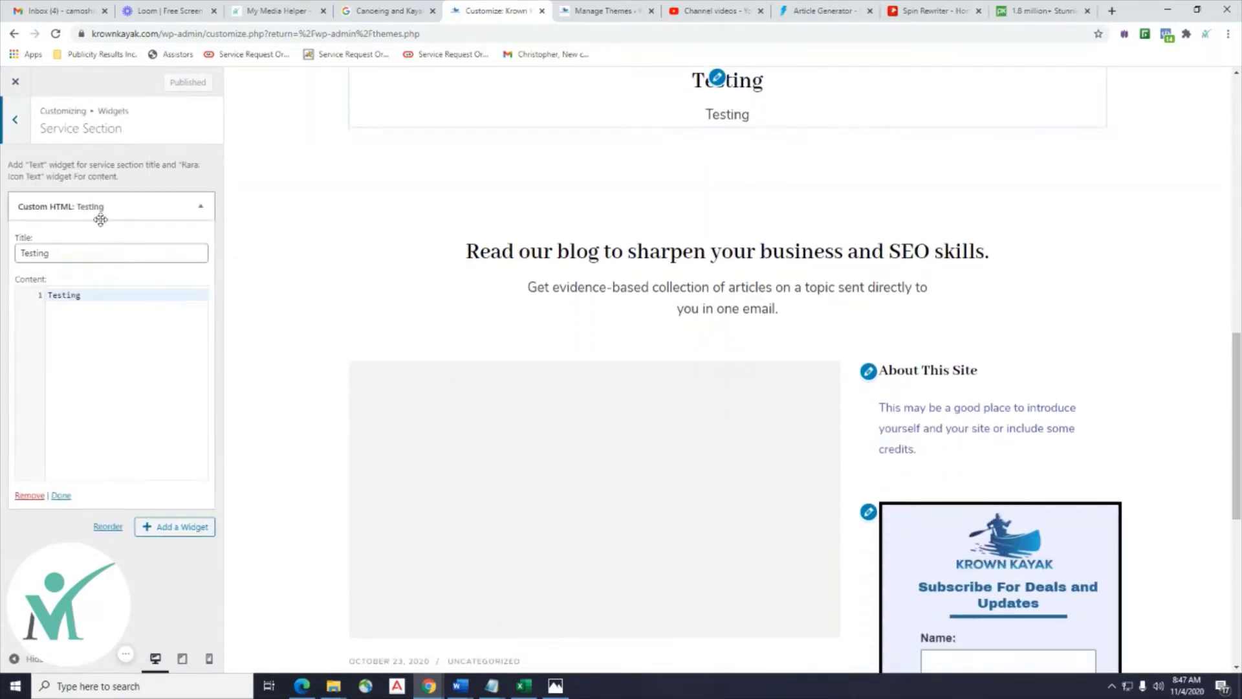
{"action": "scroll", "coordinate": [518, 133], "scroll_direction": "up", "scroll_amount": 4}
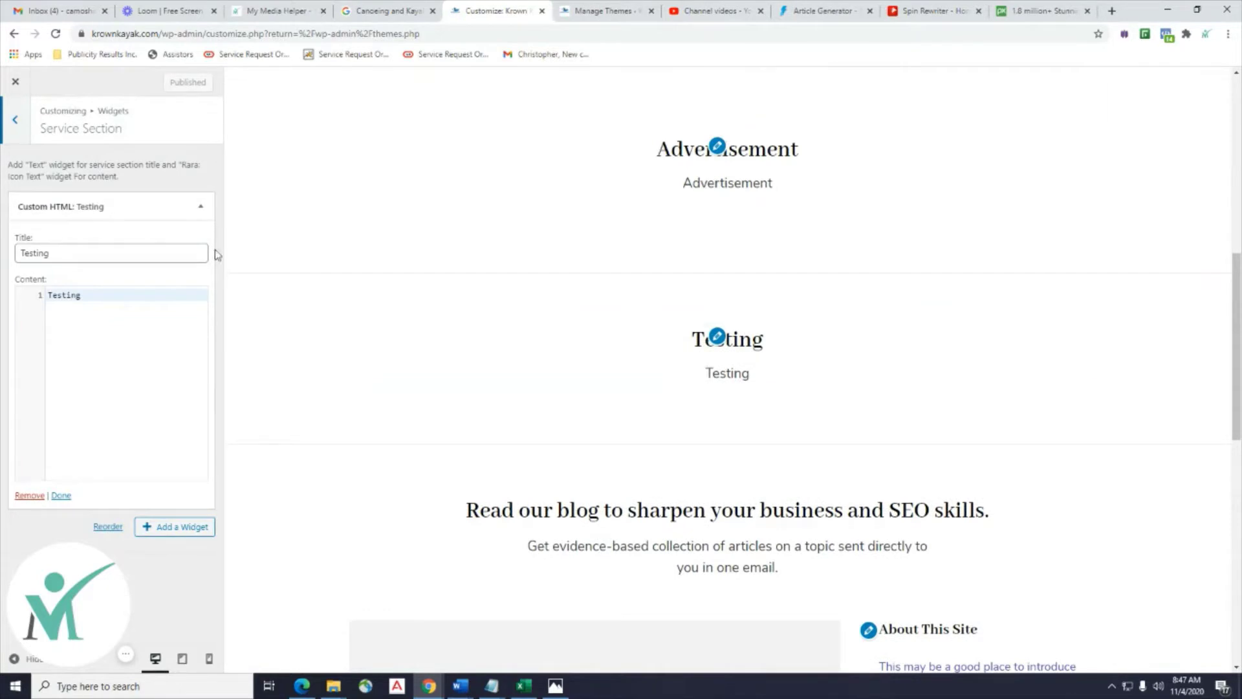
{"action": "left_click", "coordinate": [5, 135]}
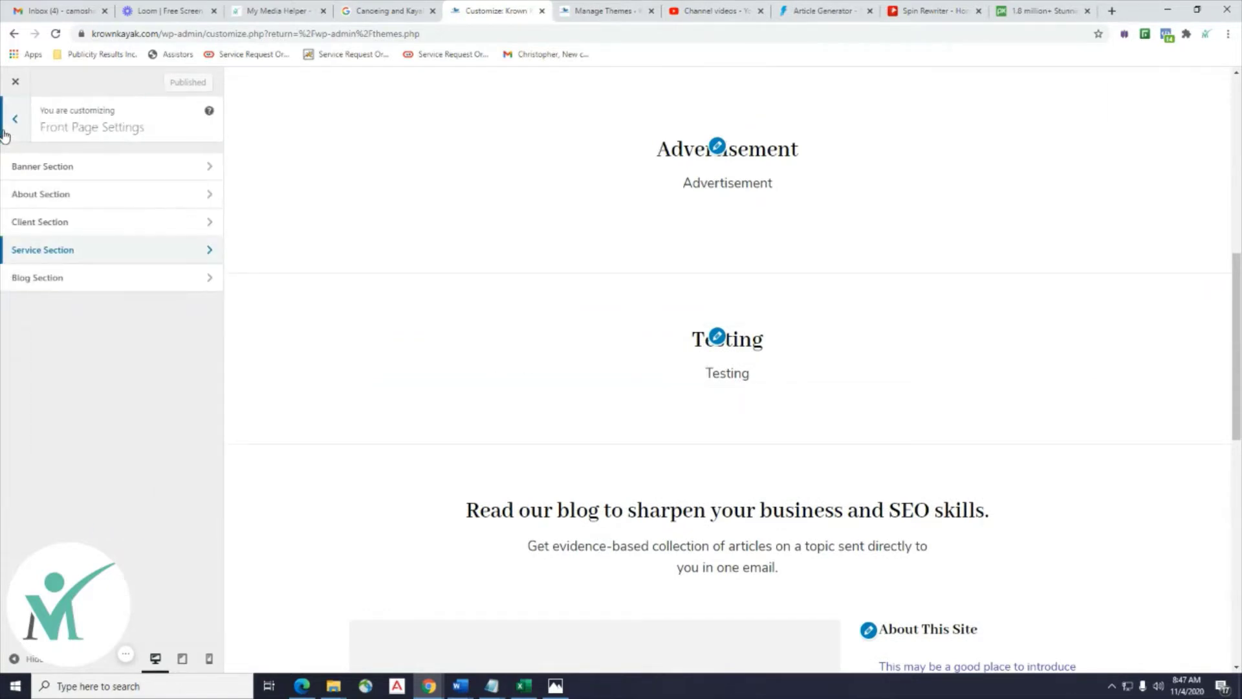
Set the front page Blog Section's title to "Stuff About Kayaks".
{"action": "left_click", "coordinate": [70, 288]}
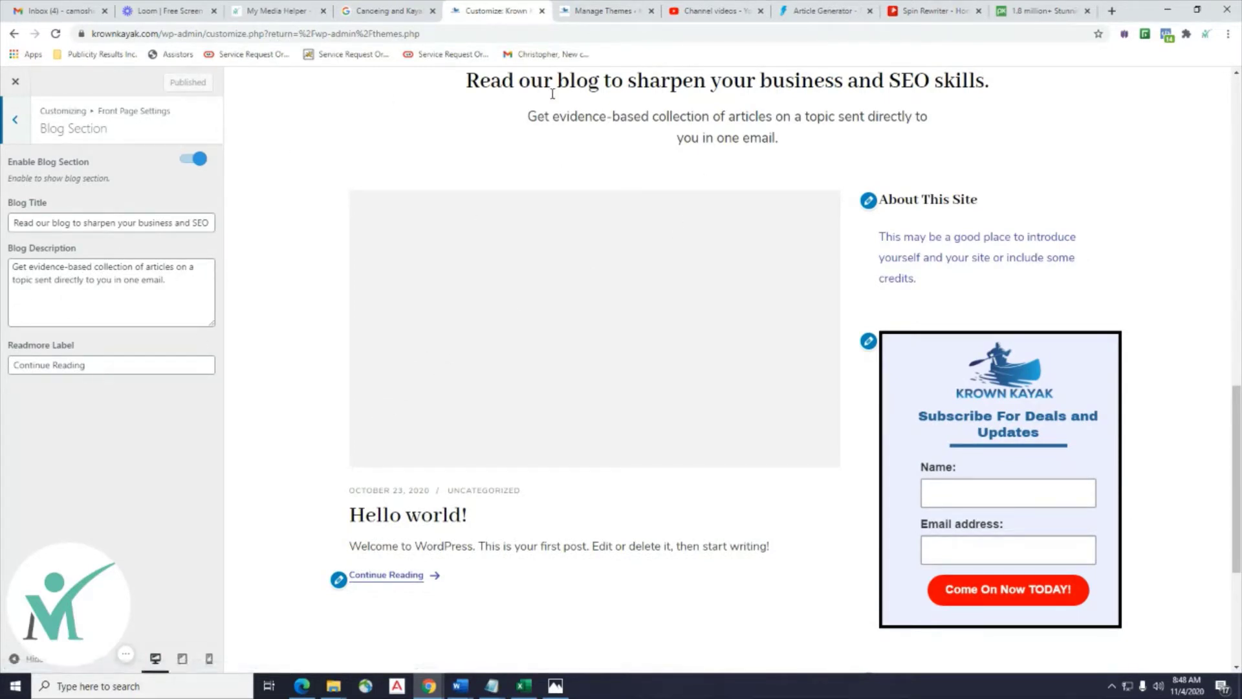
{"action": "scroll", "coordinate": [851, 214], "scroll_direction": "up", "scroll_amount": 3}
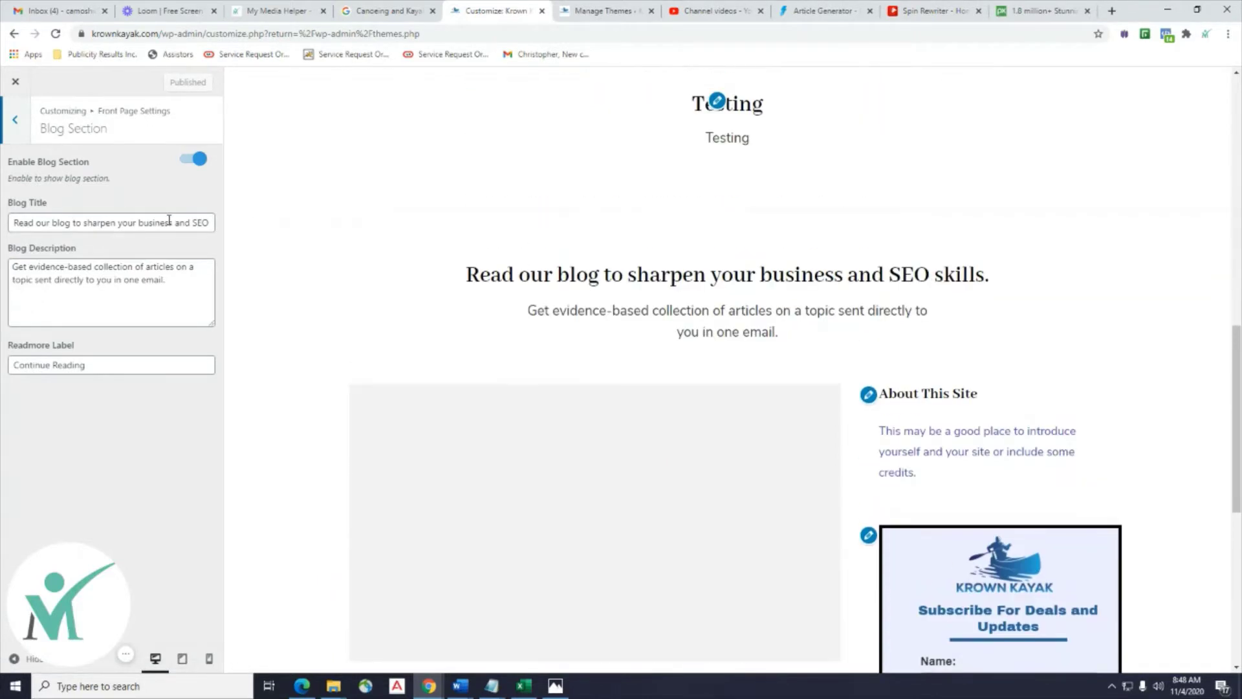
{"action": "left_click_drag", "start_coordinate": [9, 226], "coordinate": [121, 227]}
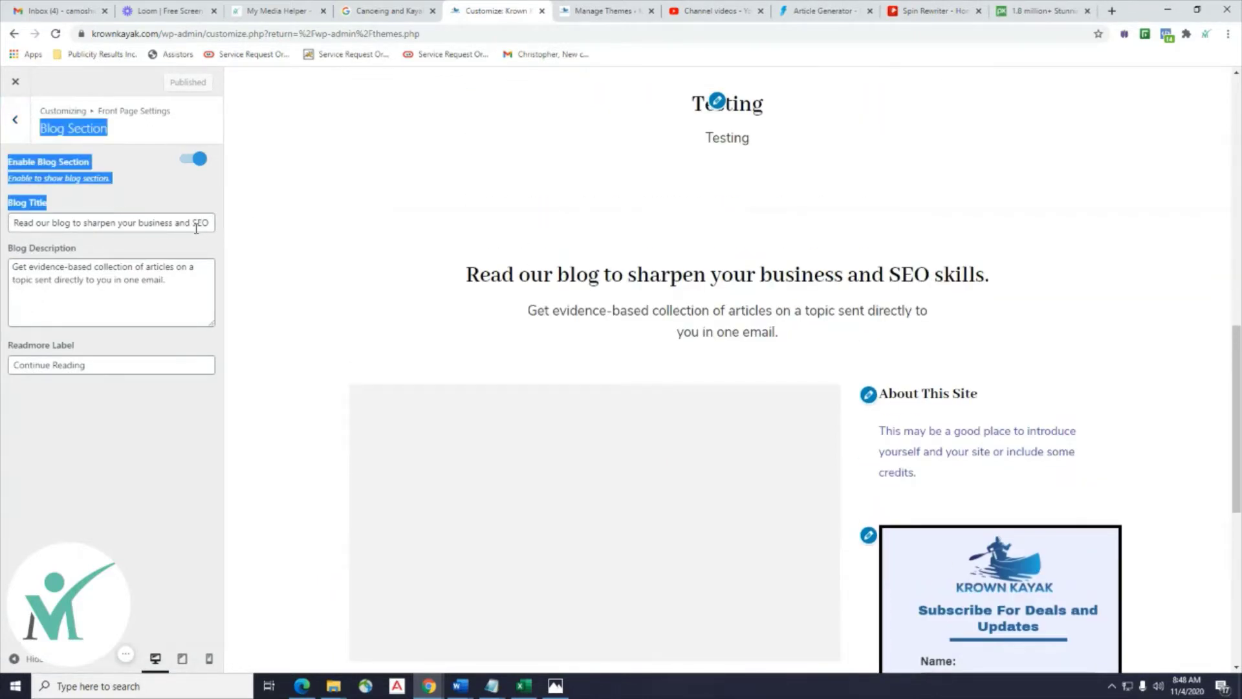
{"action": "left_click_drag", "start_coordinate": [196, 229], "coordinate": [2, 214]}
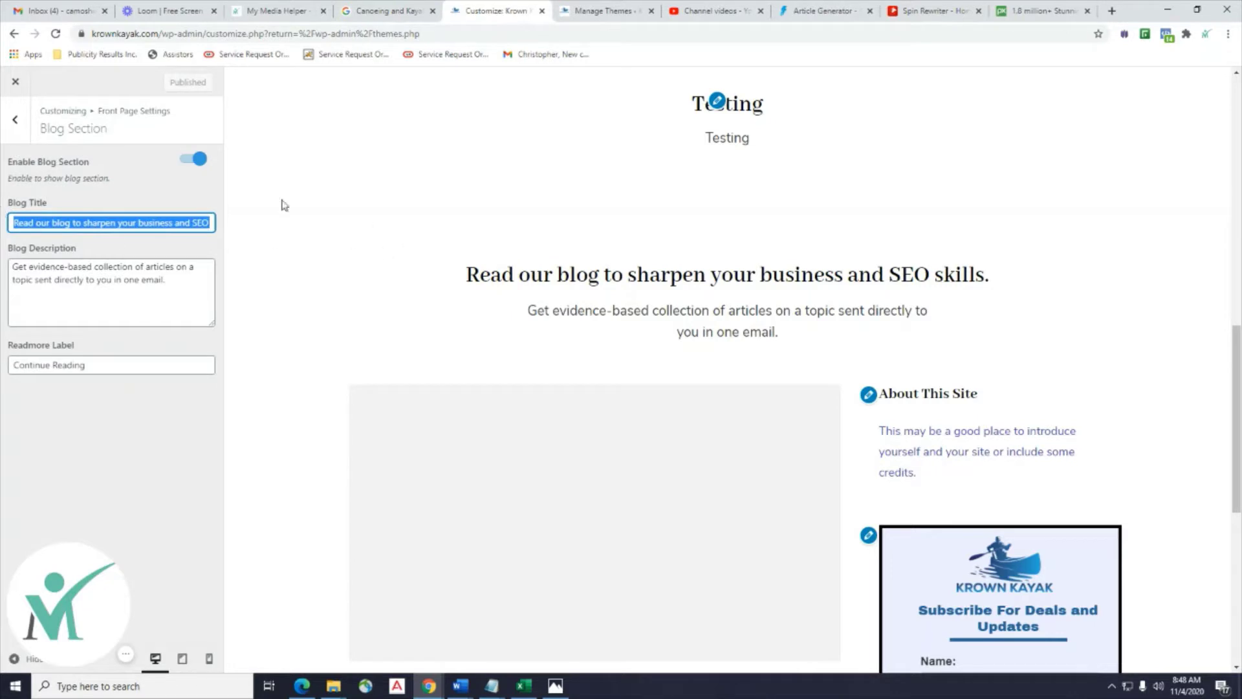
{"action": "type", "text": "Blog"}
{"action": "key", "text": "ctrl+a"}
{"action": "key", "text": "BackSpace"}
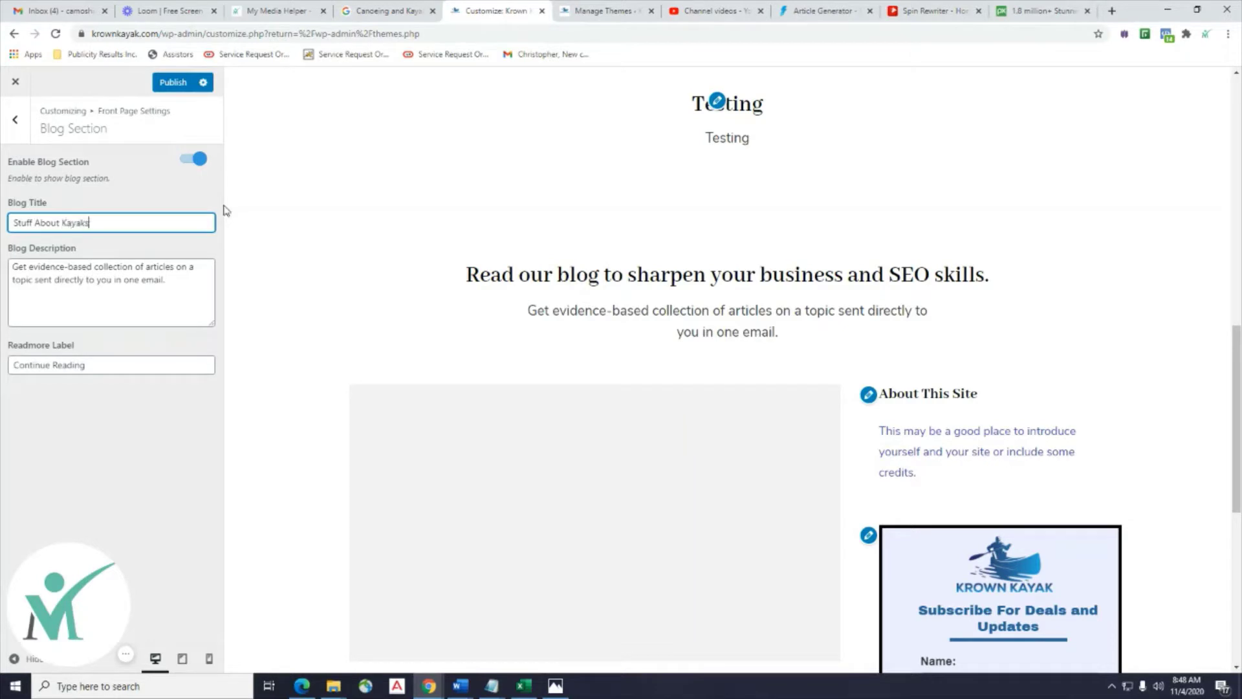
{"action": "left_click", "coordinate": [126, 467]}
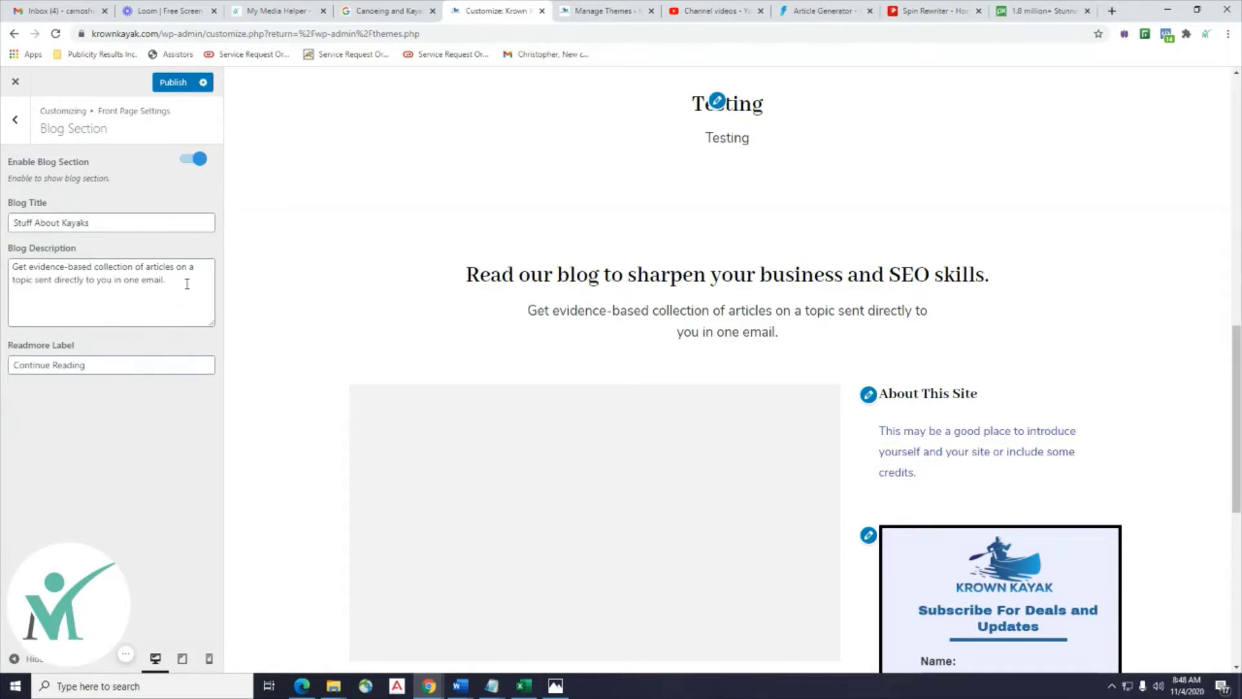
Replace the Blog Section's description with "Kayak Funness" and publish the changes.
{"action": "left_click_drag", "start_coordinate": [187, 284], "coordinate": [2, 254]}
{"action": "type", "text": "Kayak Funness"}
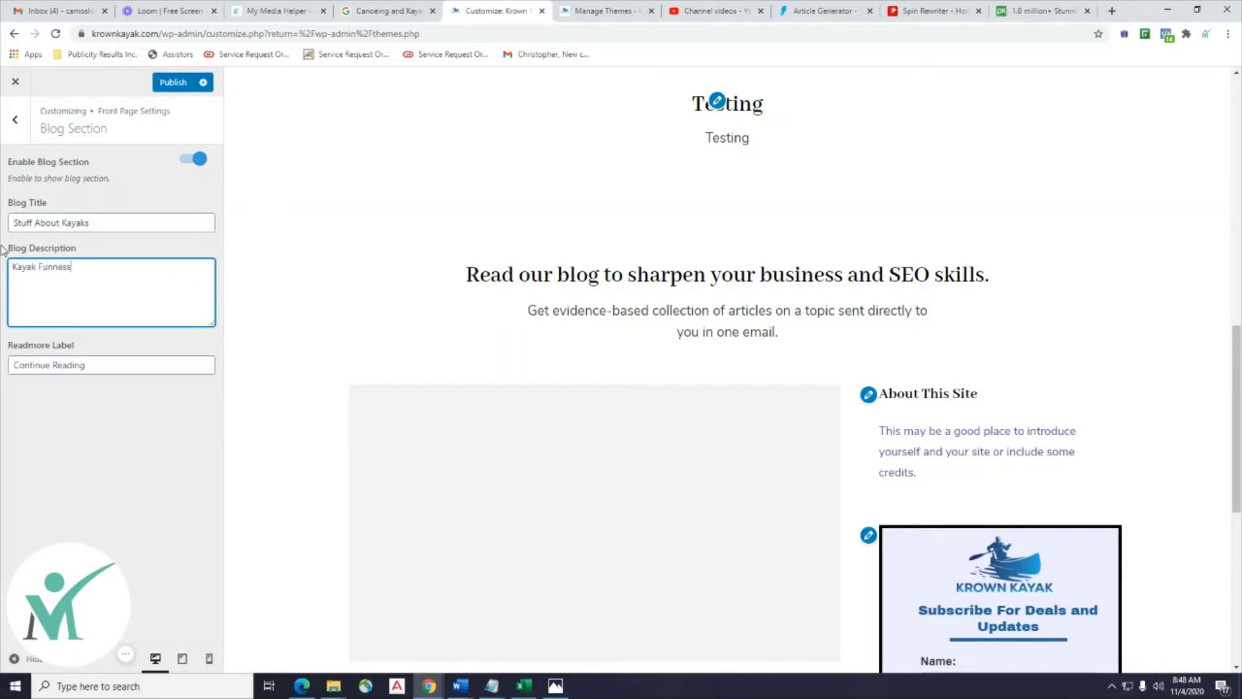
{"action": "left_click", "coordinate": [306, 322]}
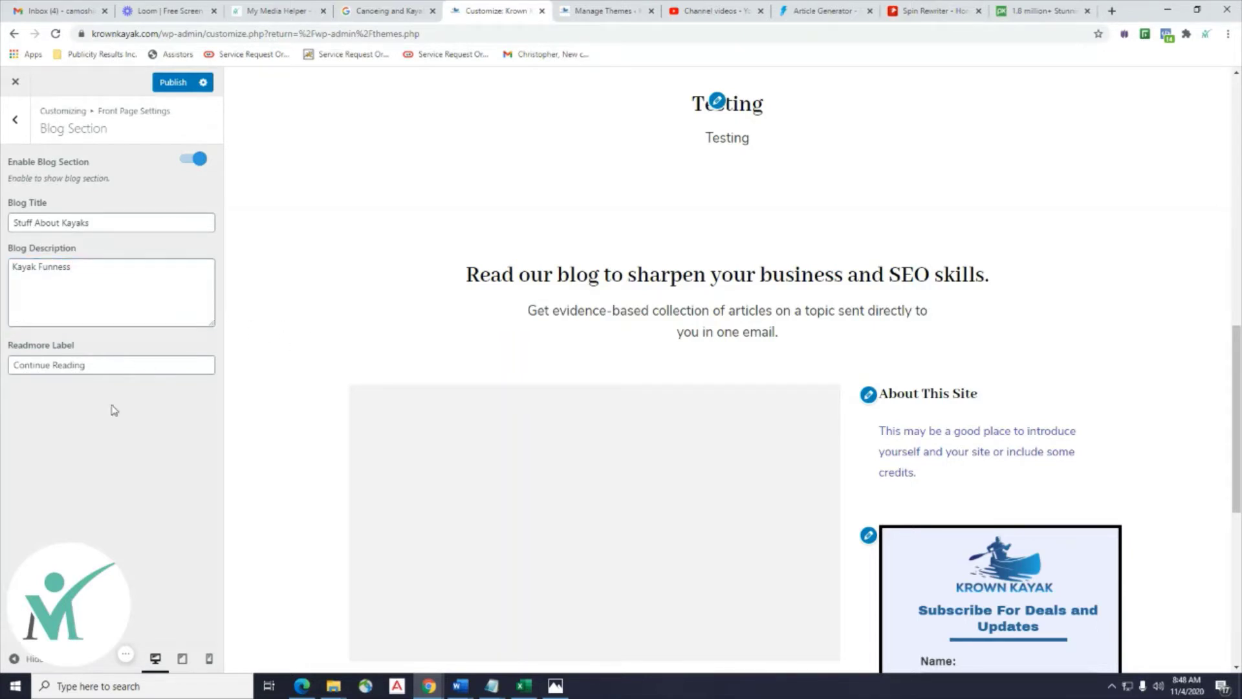
{"action": "left_click", "coordinate": [112, 369]}
{"action": "triple_click", "coordinate": [398, 339]}
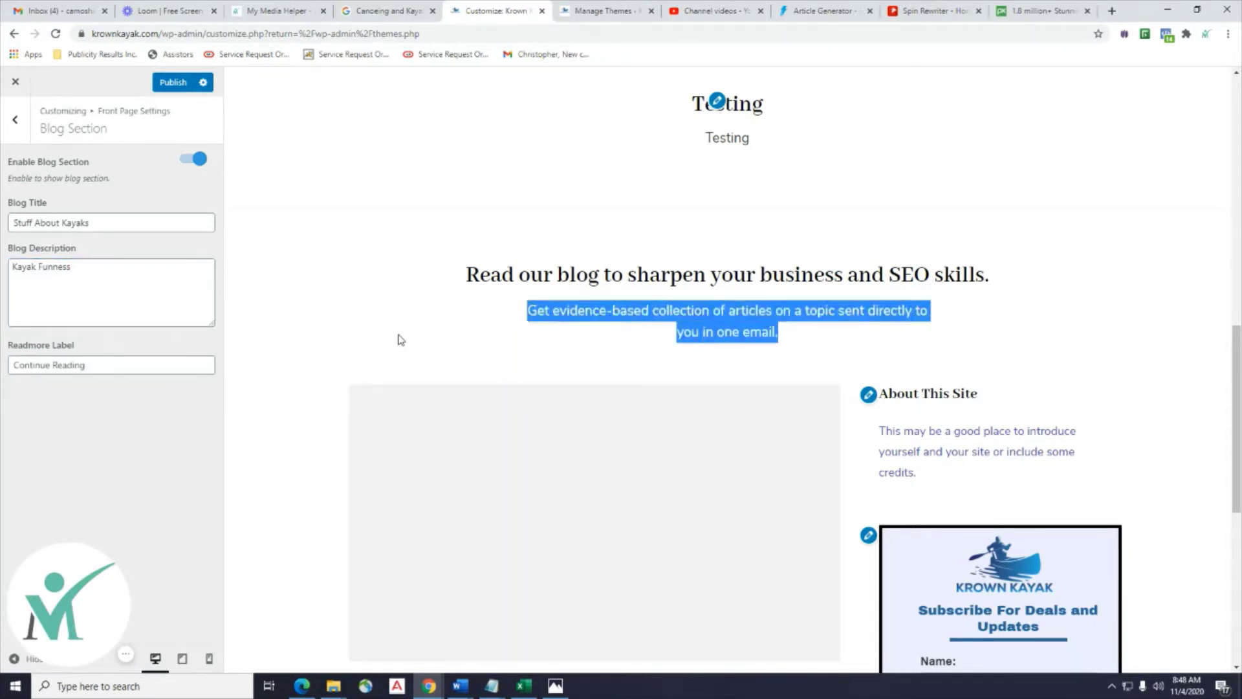
{"action": "left_click", "coordinate": [97, 278]}
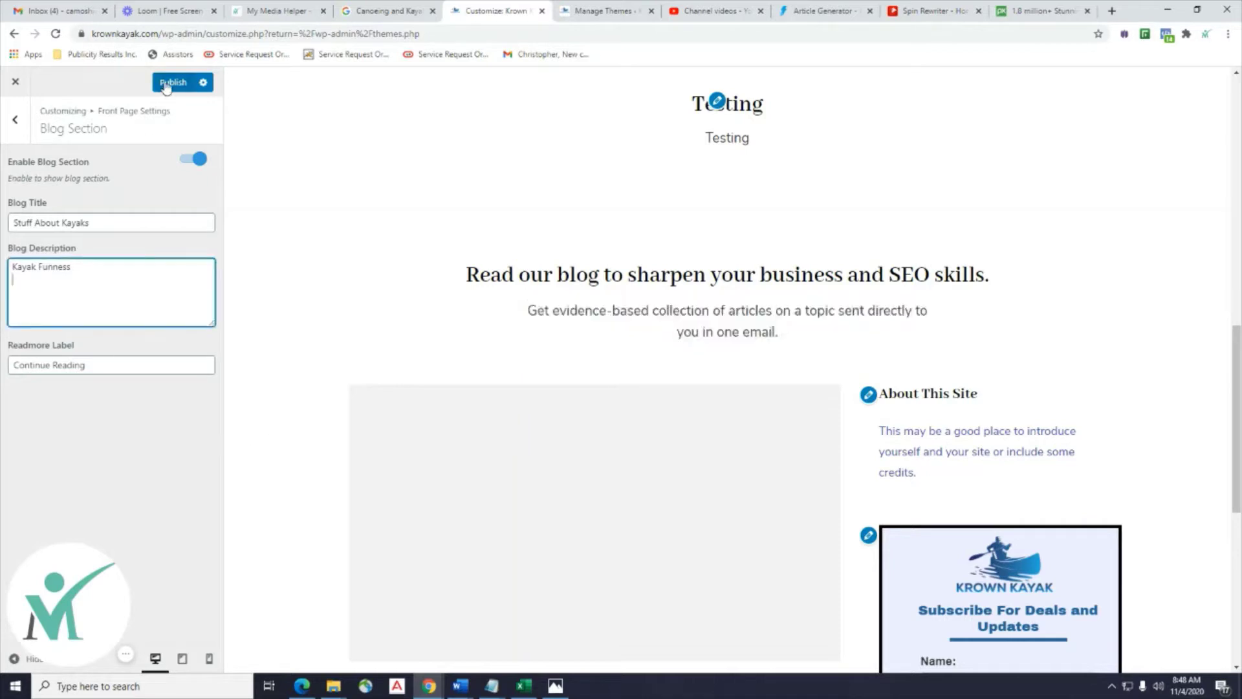
{"action": "left_click", "coordinate": [170, 83]}
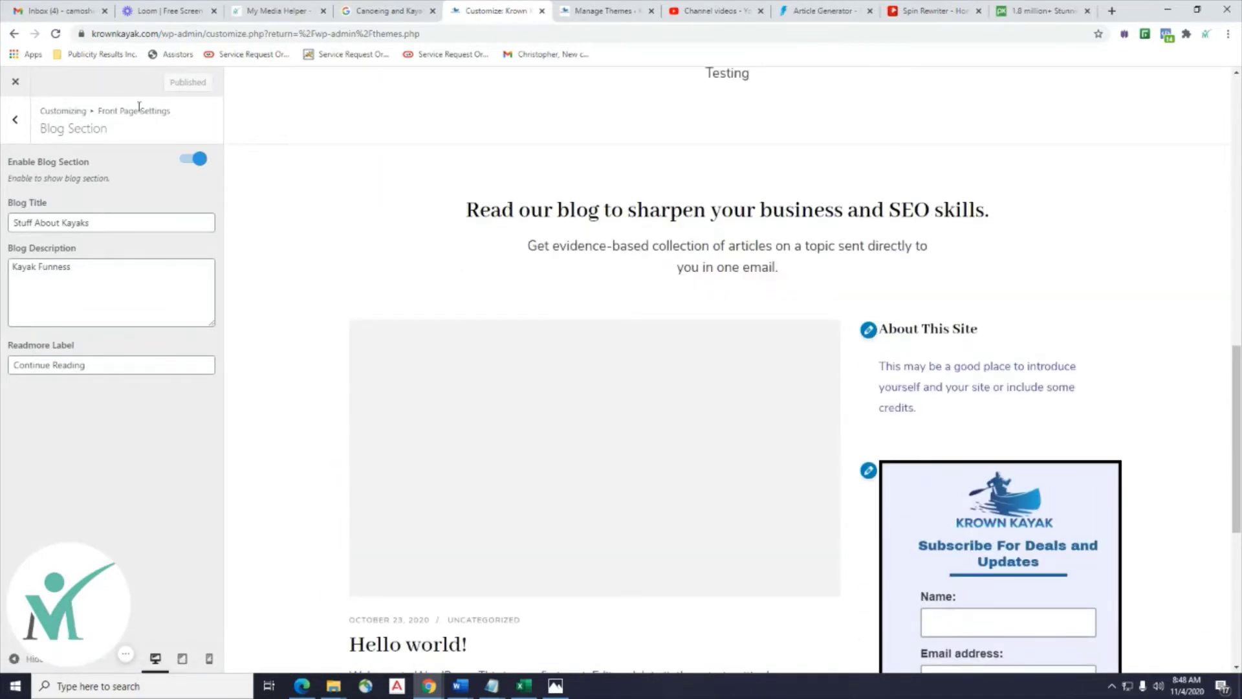
Disable the header search in the Header Settings under General Settings and enable it again.
{"action": "left_click", "coordinate": [17, 130]}
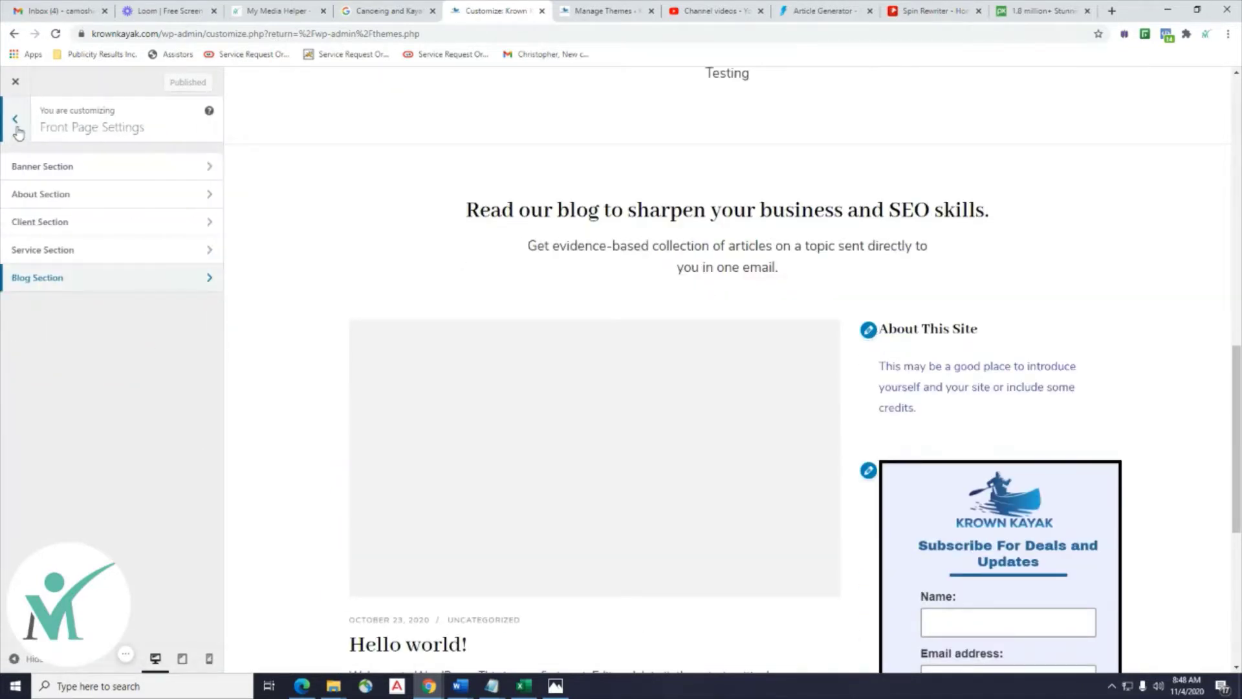
{"action": "left_click", "coordinate": [16, 131]}
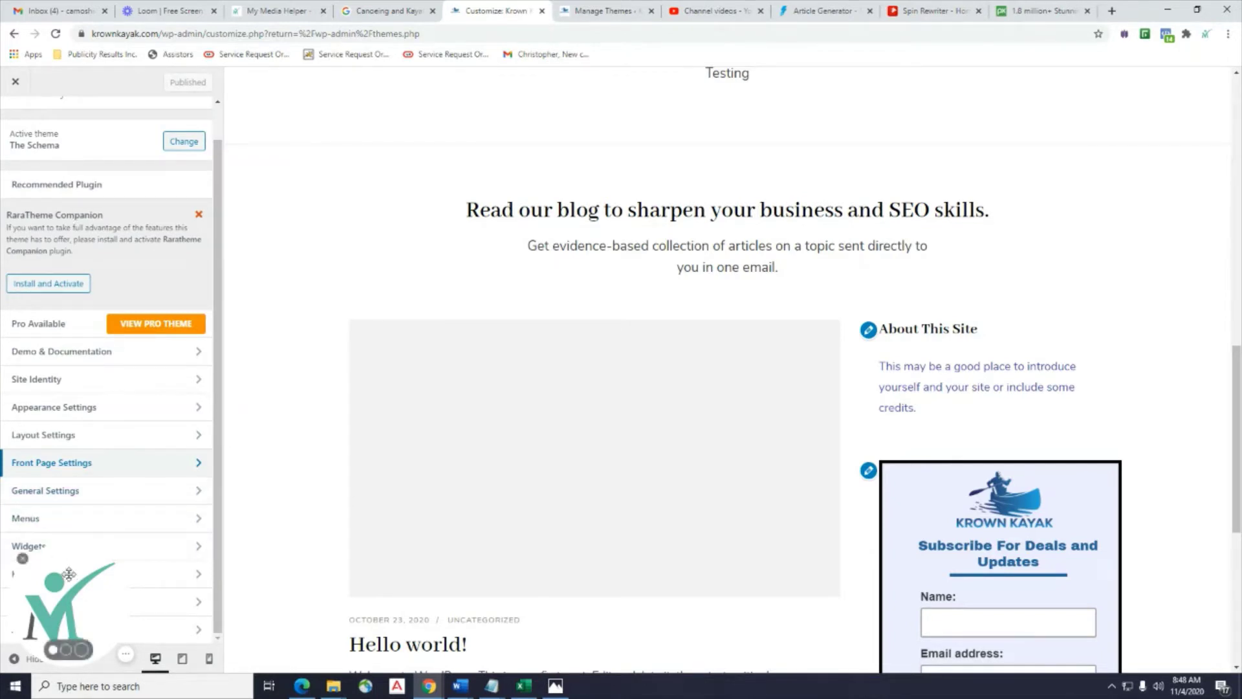
{"action": "left_click", "coordinate": [43, 498]}
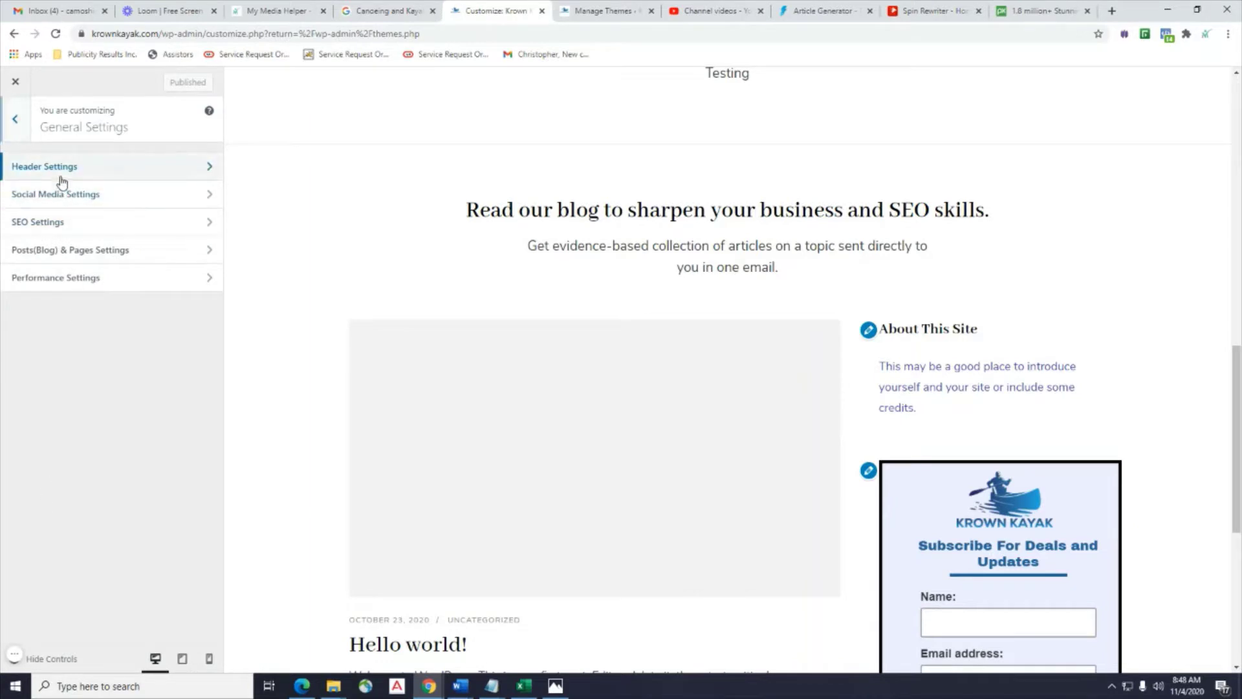
{"action": "left_click", "coordinate": [91, 172]}
{"action": "scroll", "coordinate": [270, 230], "scroll_direction": "up", "scroll_amount": 10}
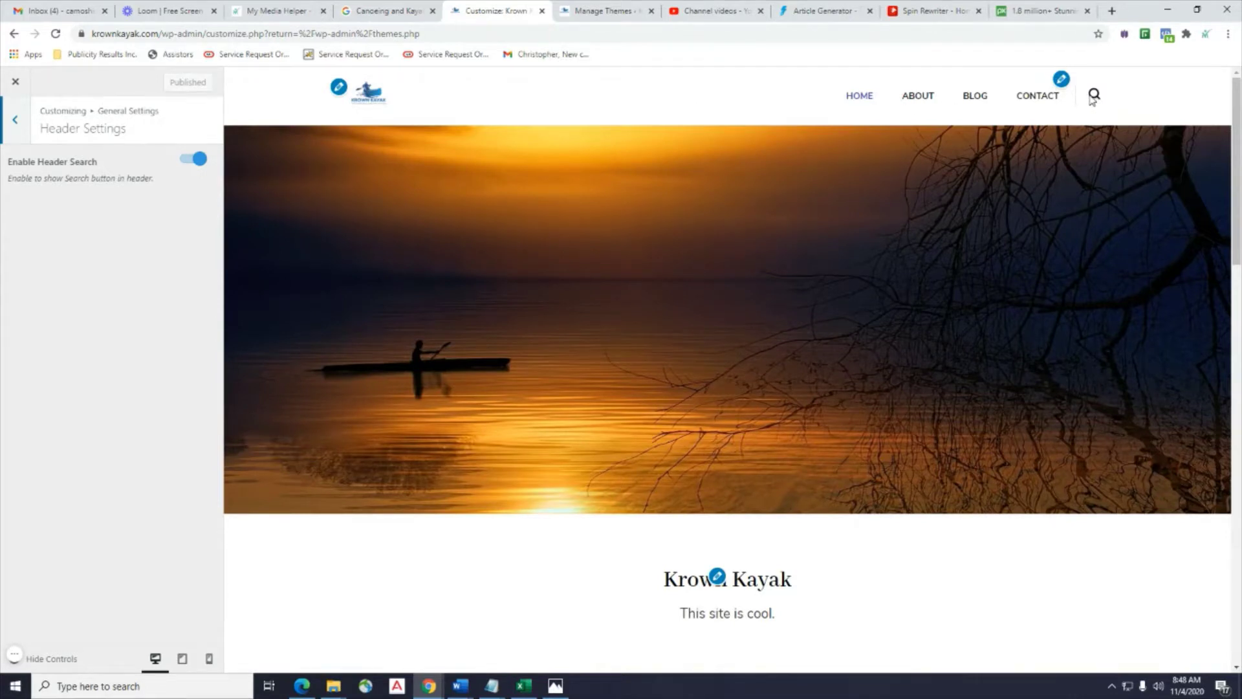
{"action": "left_click", "coordinate": [192, 159]}
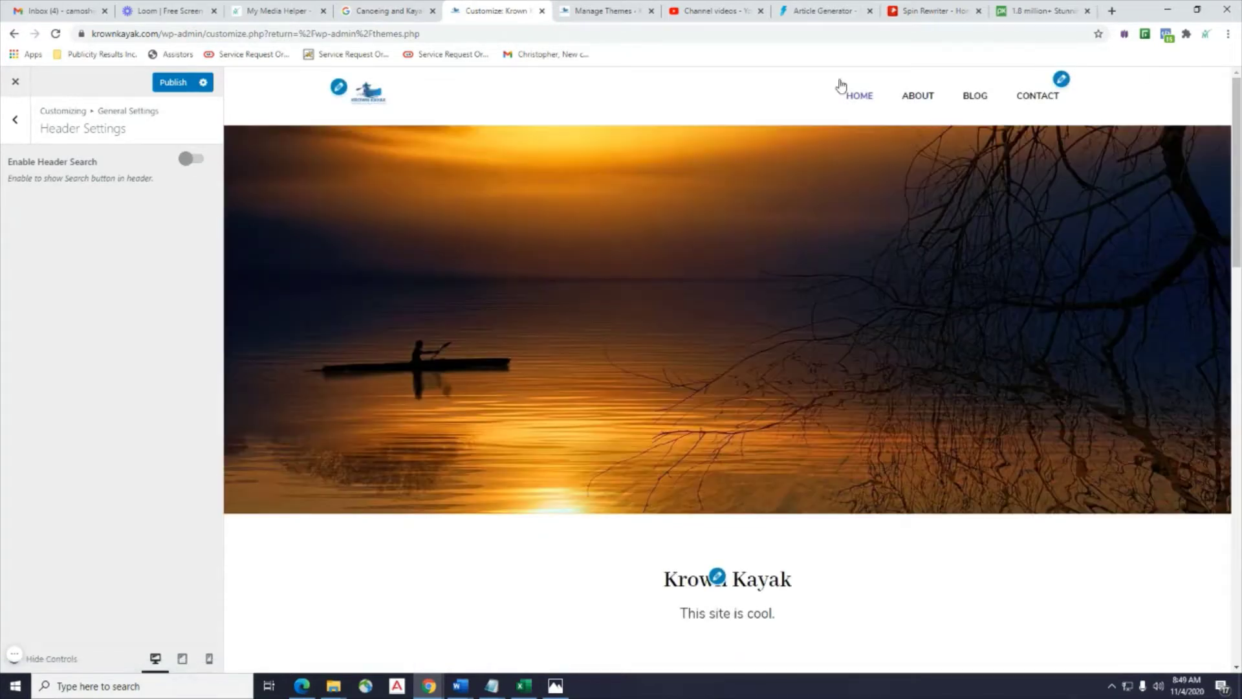
{"action": "left_click", "coordinate": [179, 162]}
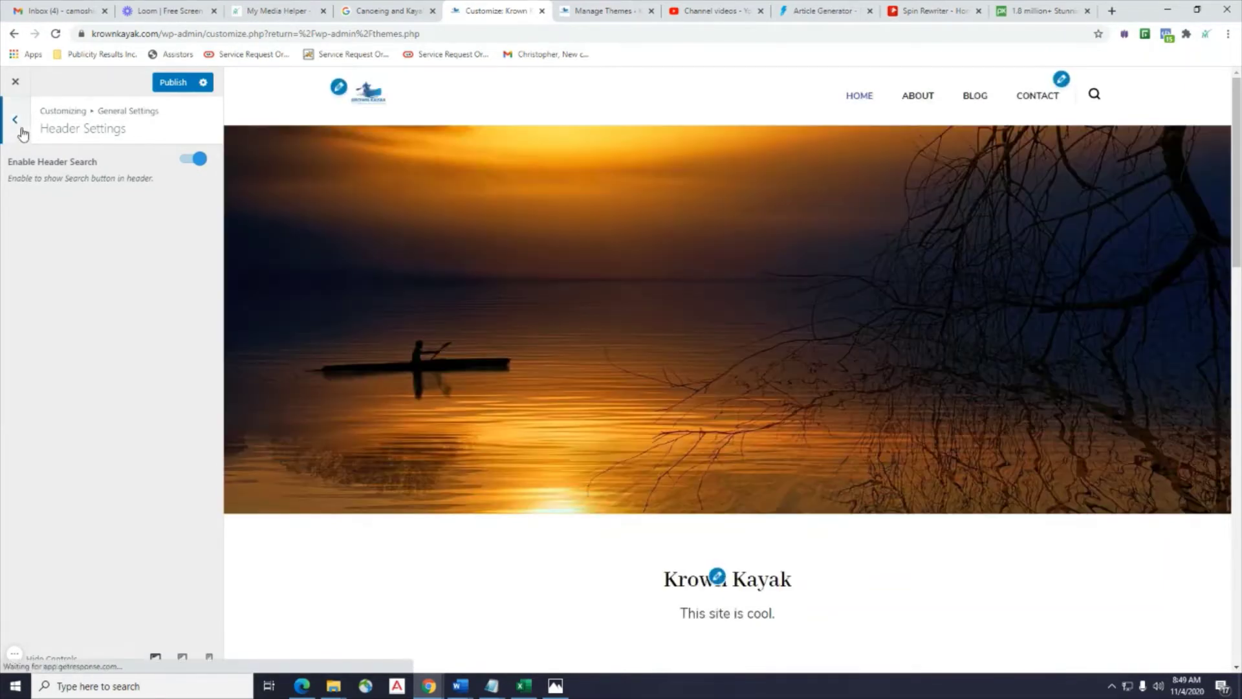
{"action": "left_click", "coordinate": [21, 131]}
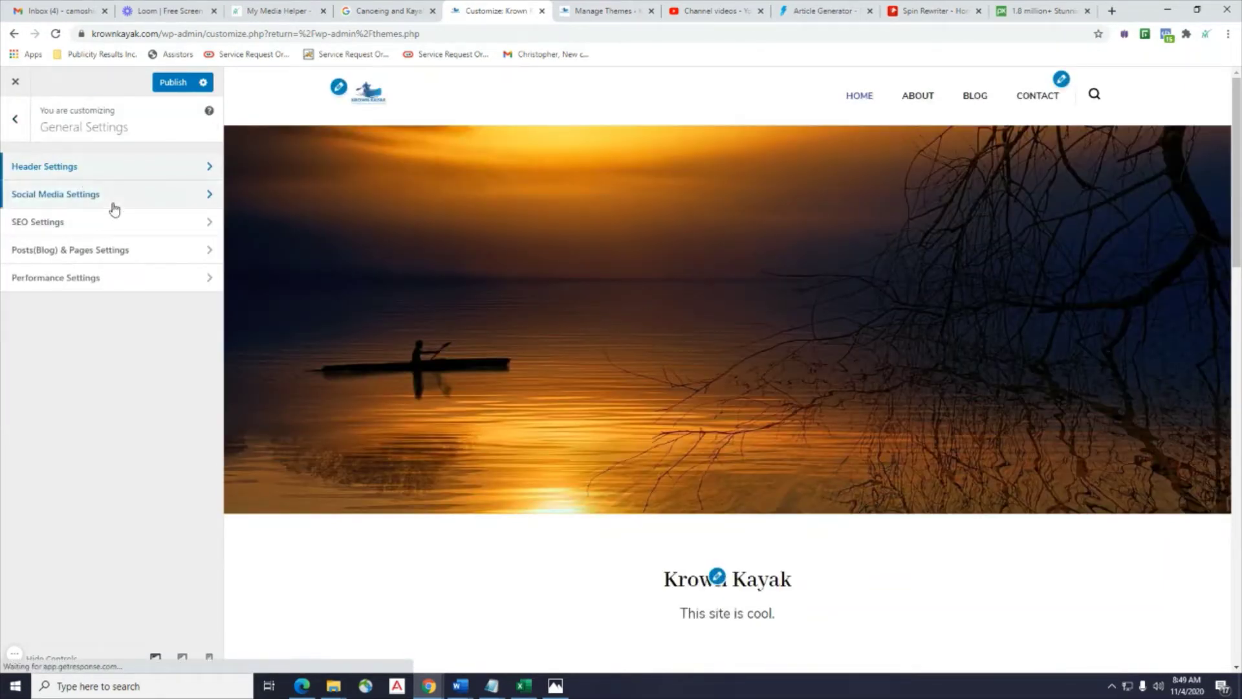
{"action": "left_click", "coordinate": [88, 168]}
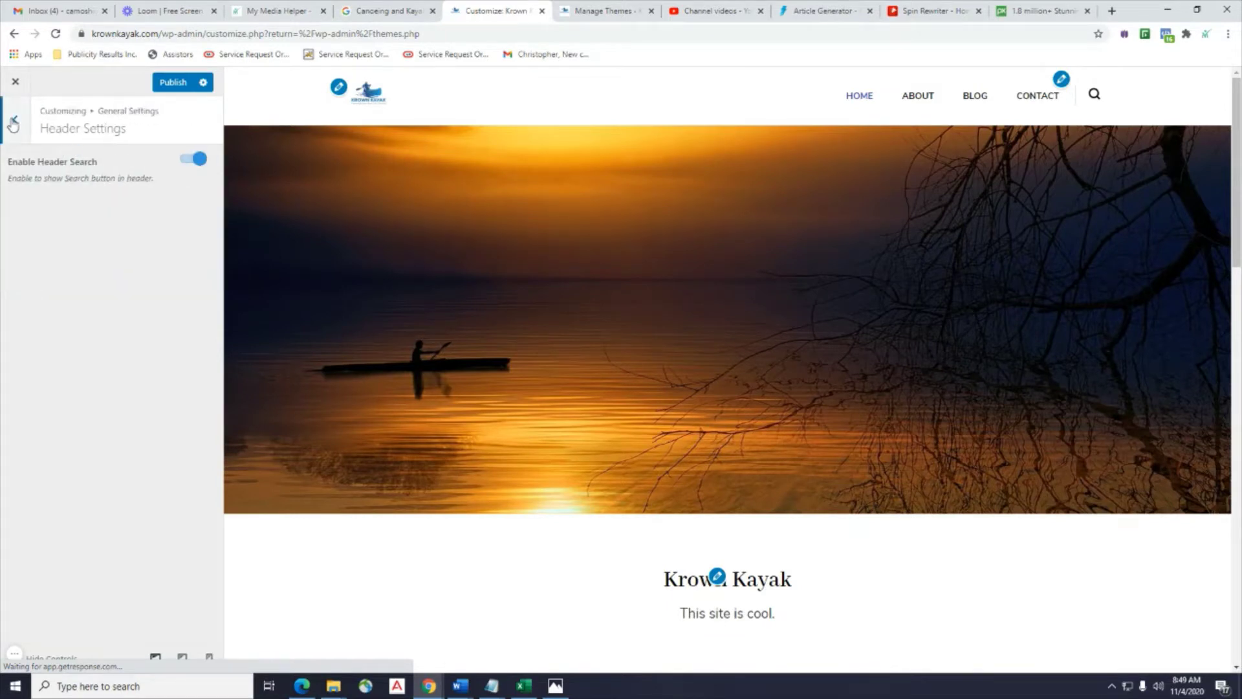
{"action": "left_click", "coordinate": [13, 121]}
Enable the footer social links in the Social Media Settings.
{"action": "left_click", "coordinate": [83, 195]}
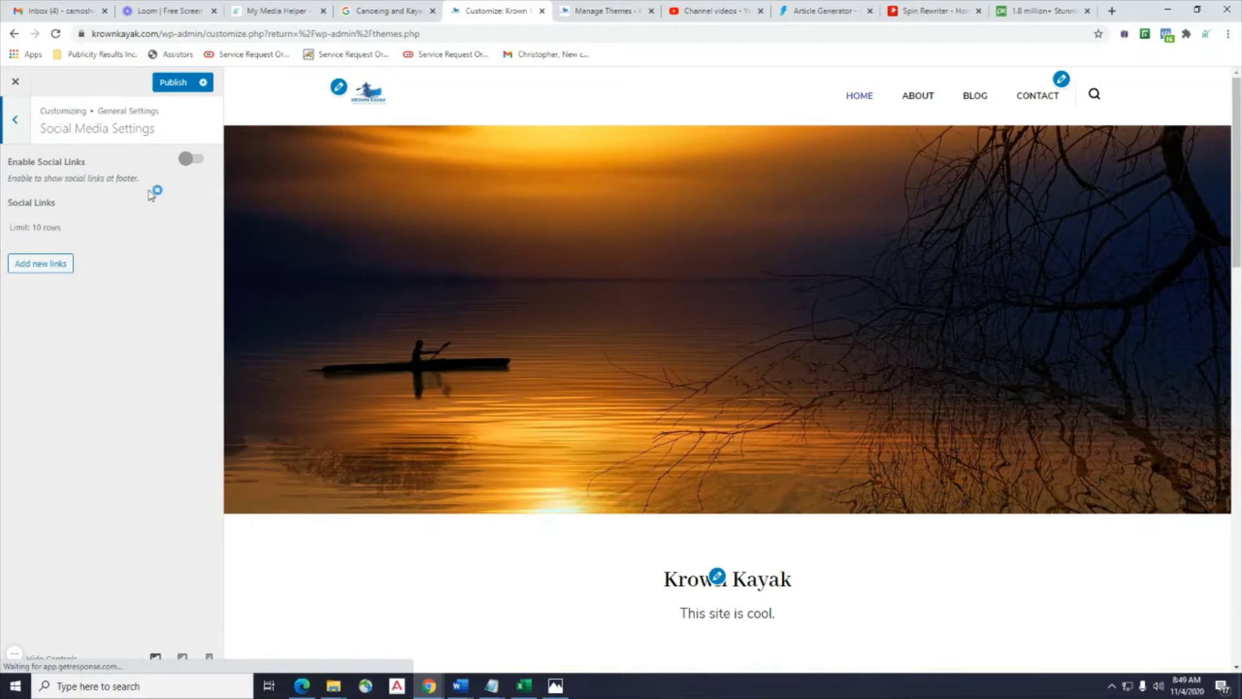
{"action": "left_click", "coordinate": [186, 159]}
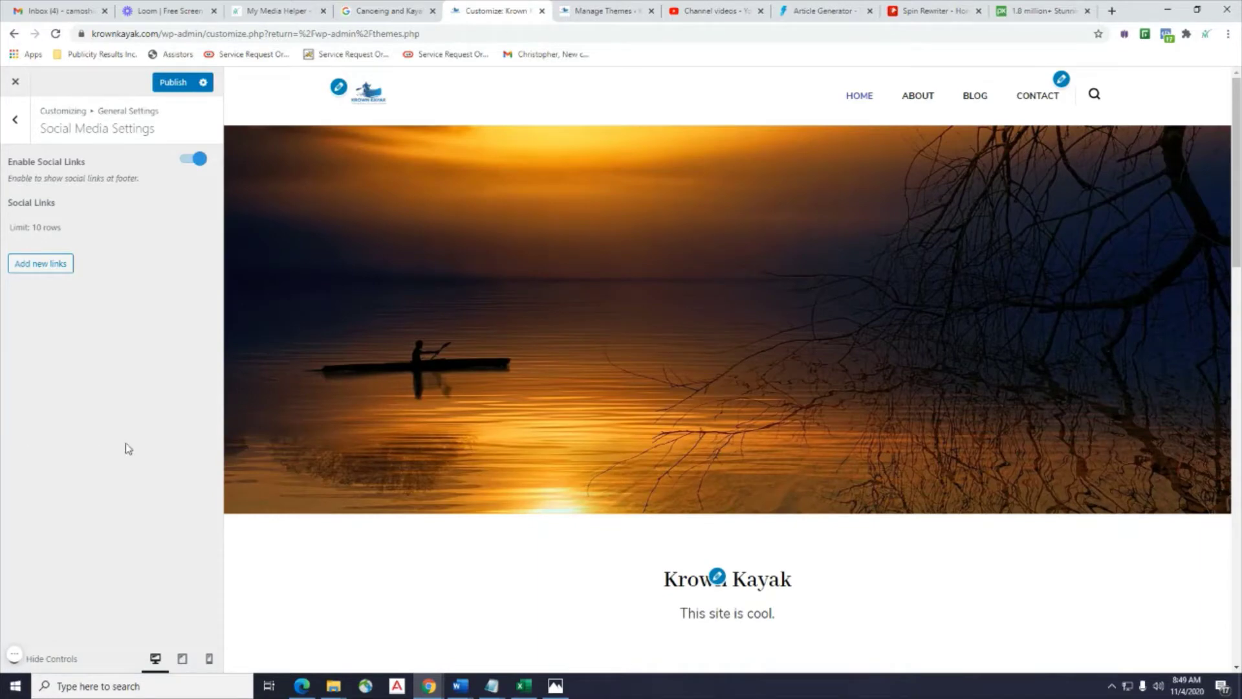
{"action": "scroll", "coordinate": [668, 667], "scroll_direction": "down", "scroll_amount": 4}
{"action": "scroll", "coordinate": [654, 649], "scroll_direction": "up", "scroll_amount": 4}
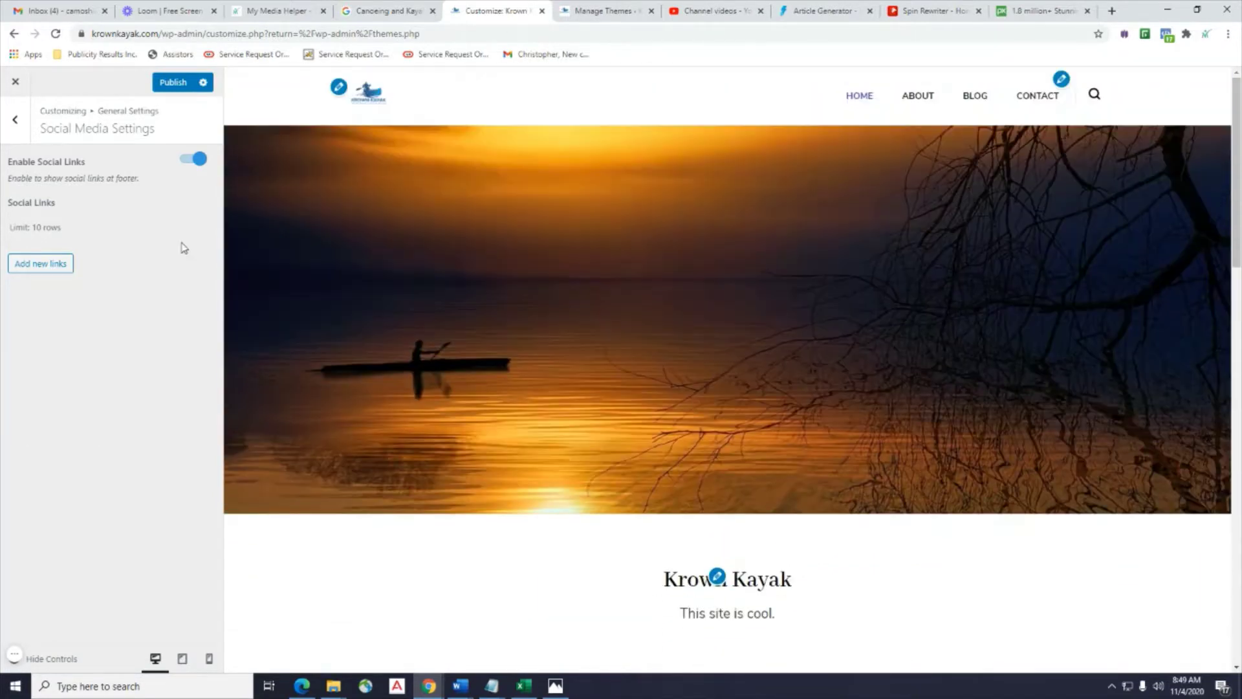
Check the last update post date option in the SEO Settings and return to General Settings.
{"action": "left_click", "coordinate": [17, 114]}
{"action": "left_click", "coordinate": [94, 230]}
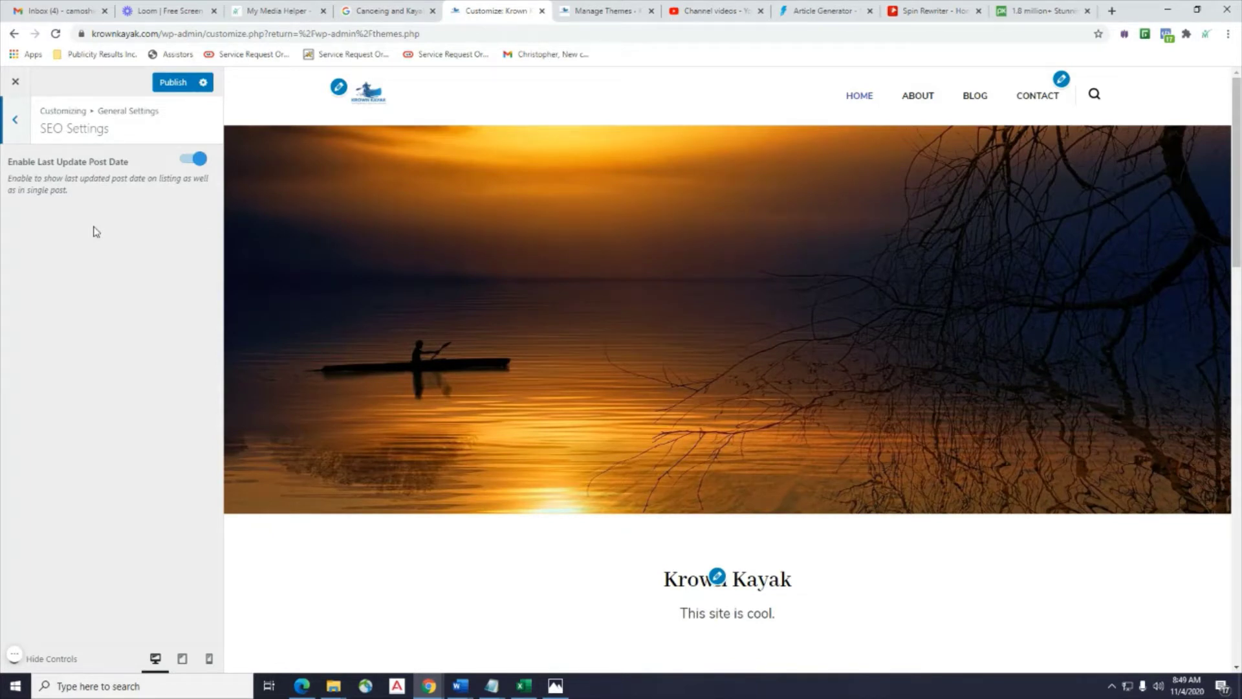
{"action": "left_click", "coordinate": [14, 121]}
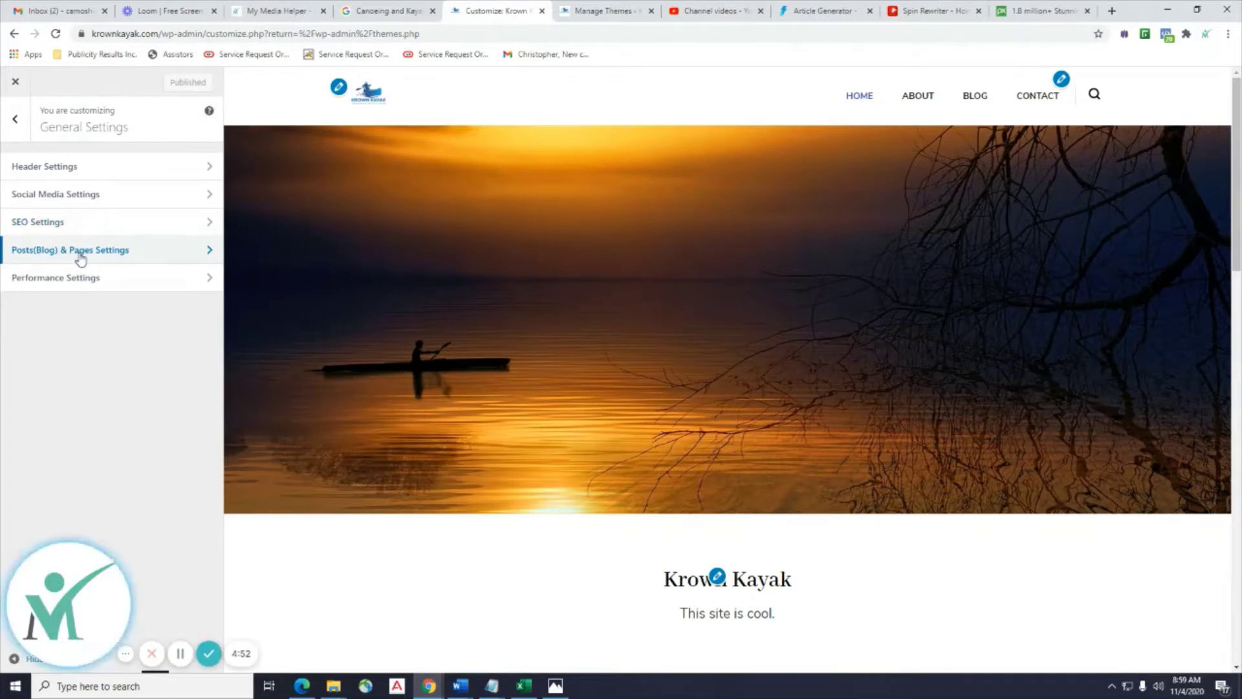
Review the Posts(Blog) & Pages Settings and the Performance Settings, and return to the main customizer list.
{"action": "left_click", "coordinate": [80, 252]}
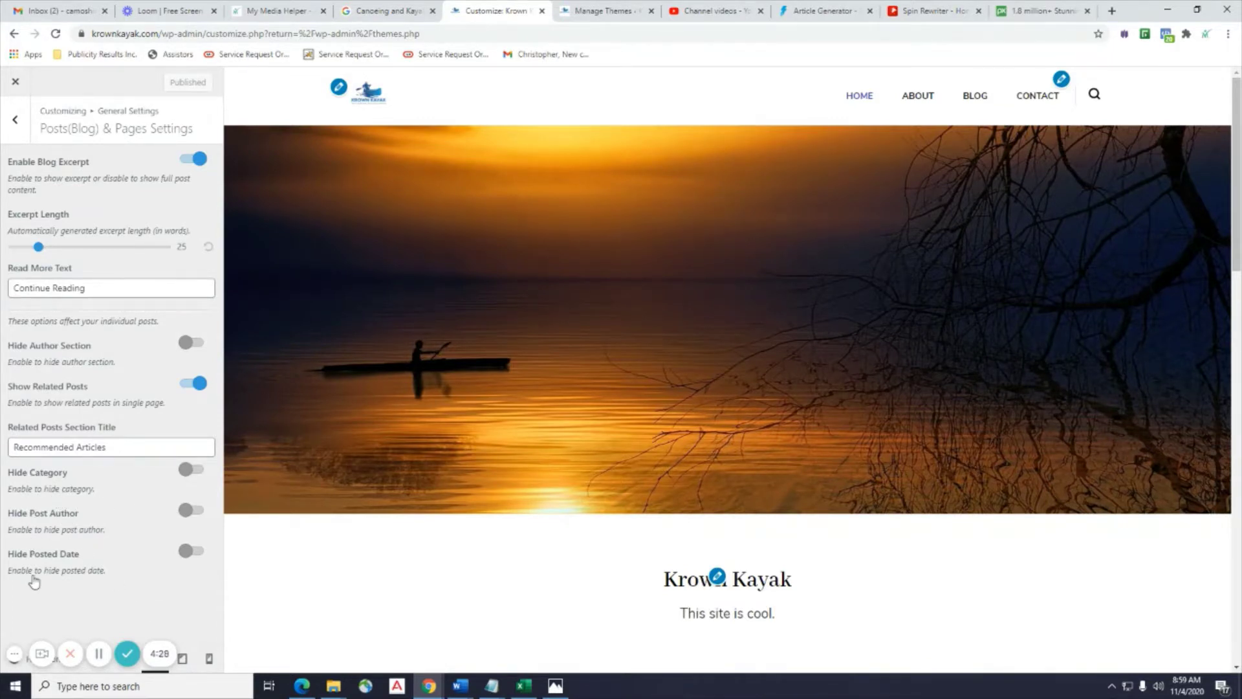
{"action": "left_click", "coordinate": [16, 123]}
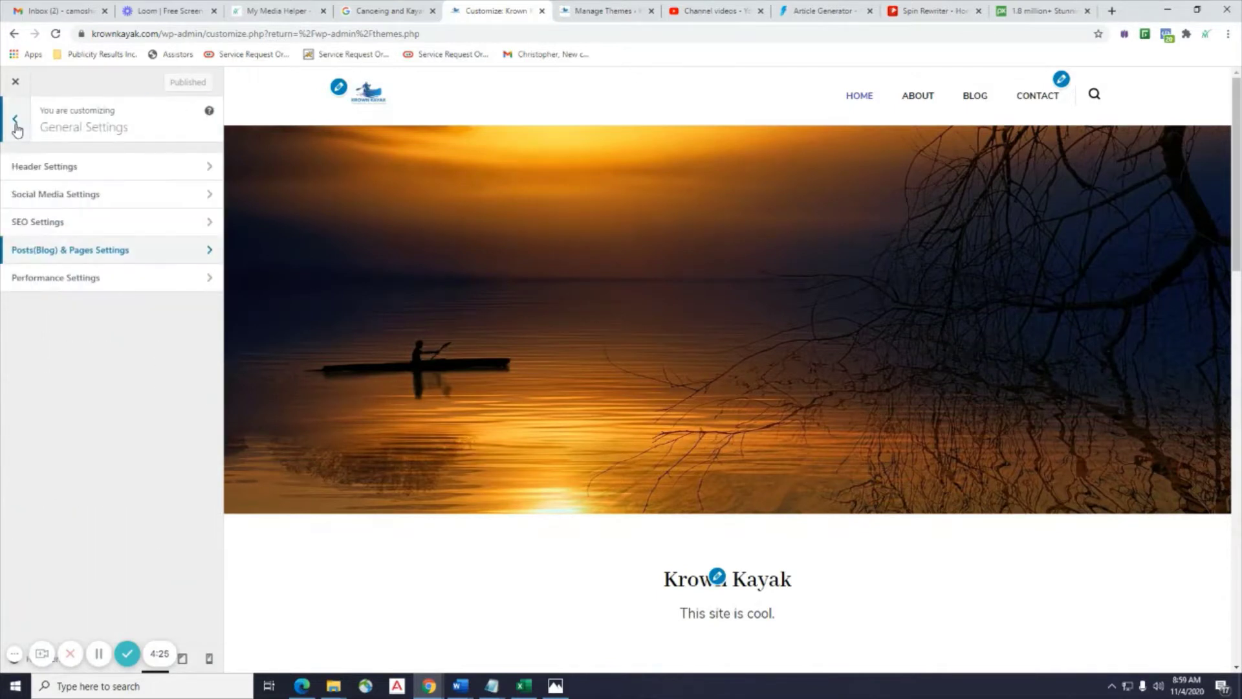
{"action": "left_click", "coordinate": [55, 279]}
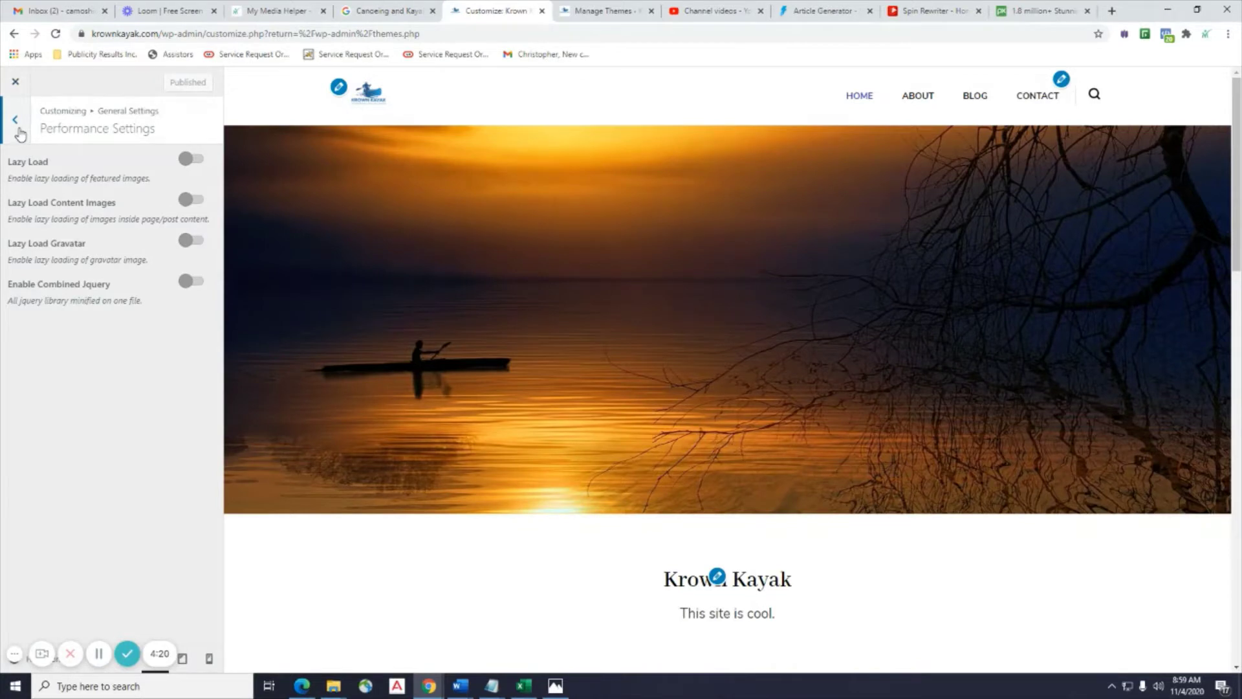
{"action": "left_click", "coordinate": [18, 129]}
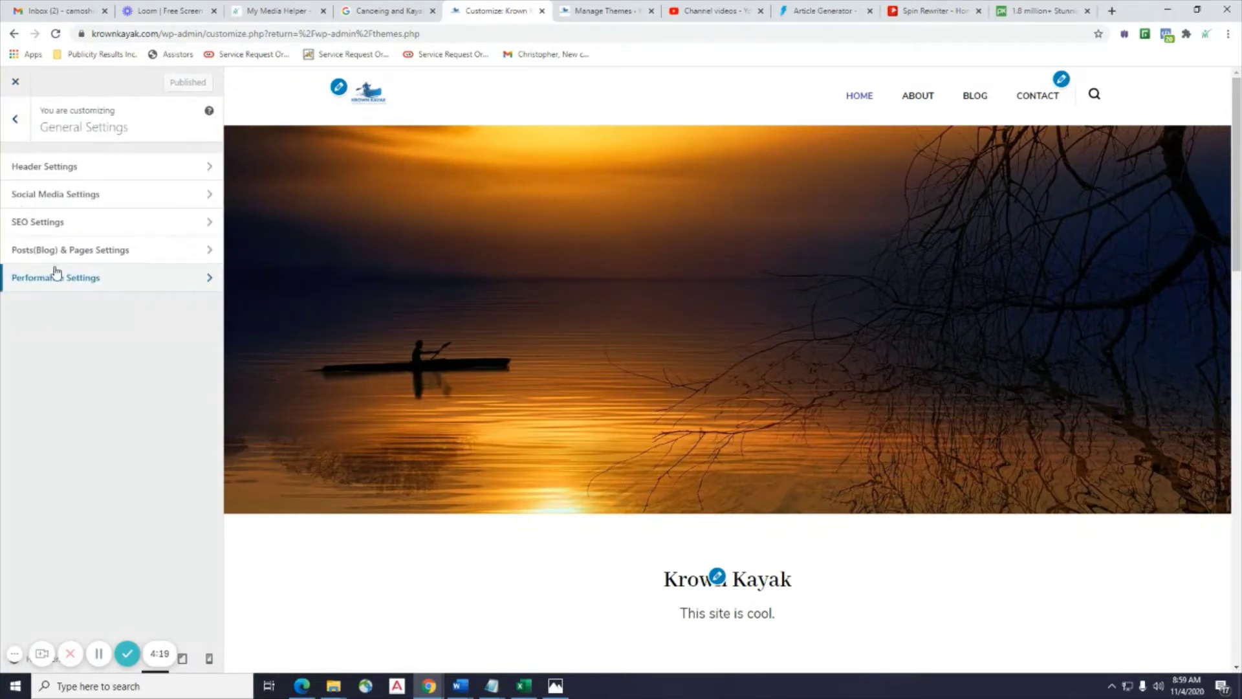
{"action": "left_click", "coordinate": [12, 126]}
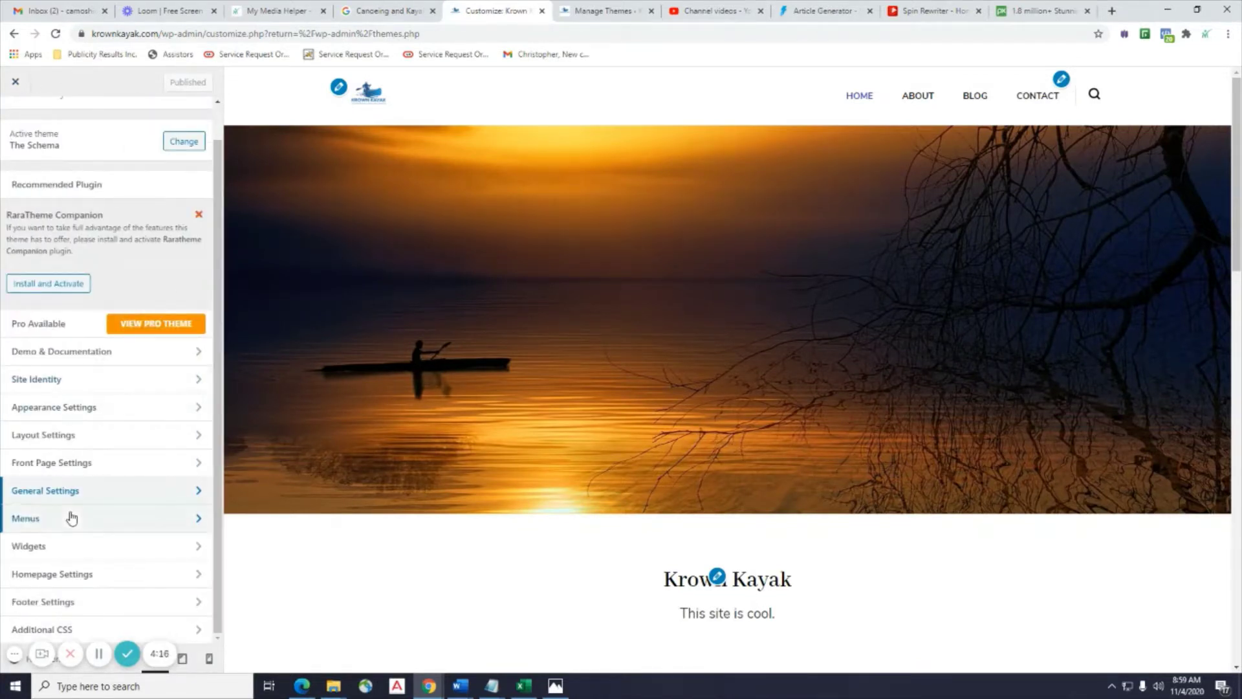
Review the site's menus and the items of the Primary menu, and return to the main customizer list.
{"action": "left_click", "coordinate": [64, 518]}
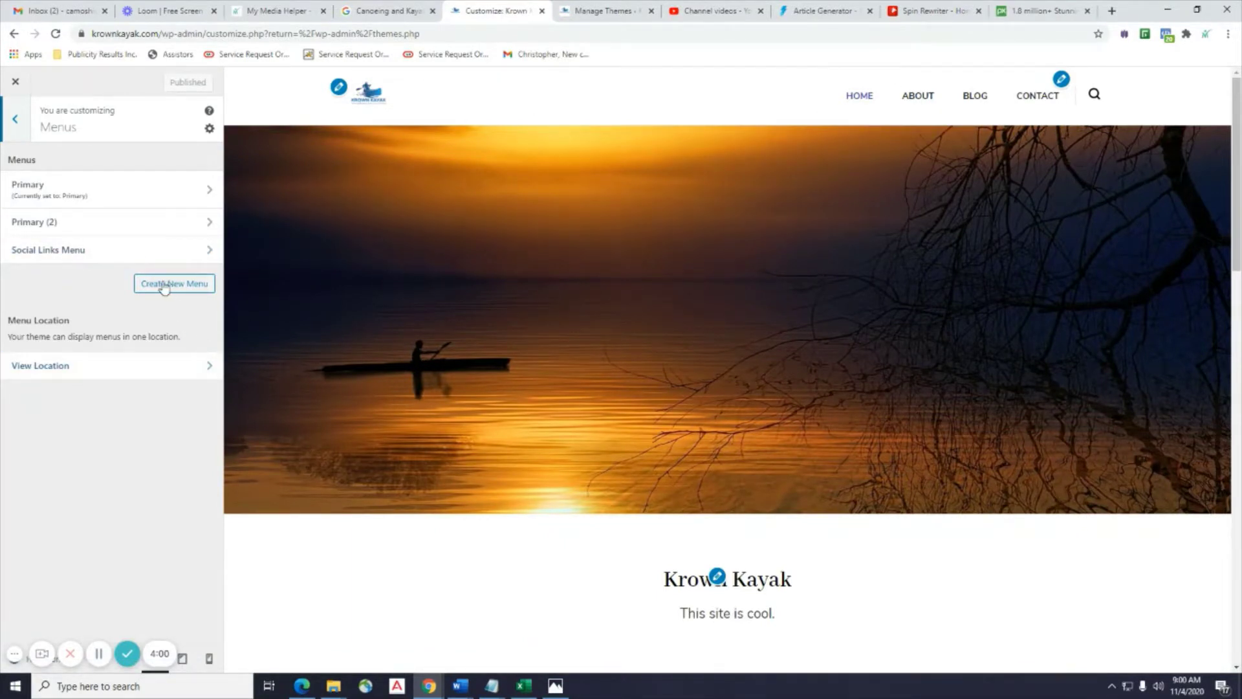
{"action": "left_click", "coordinate": [170, 207]}
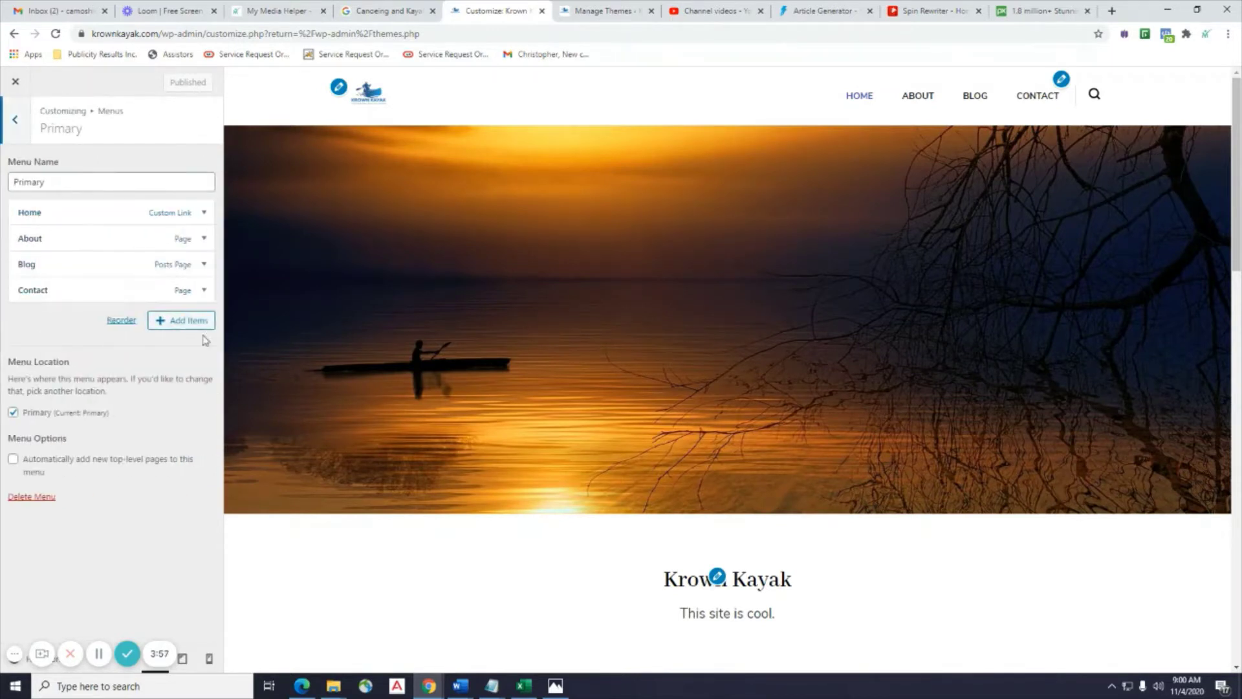
{"action": "left_click", "coordinate": [14, 121]}
{"action": "left_click", "coordinate": [15, 122]}
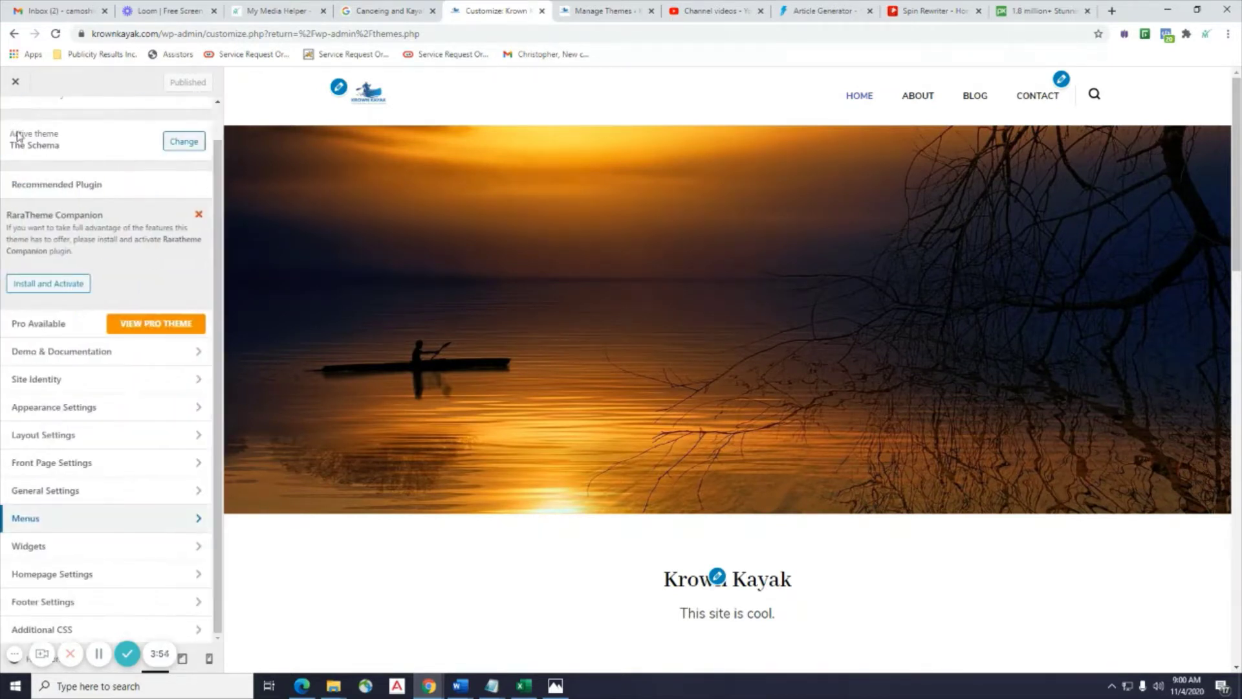
Open the Sidebar widget area and compare its Krown Kayak text widget with the sidebar in the site preview.
{"action": "left_click", "coordinate": [136, 548]}
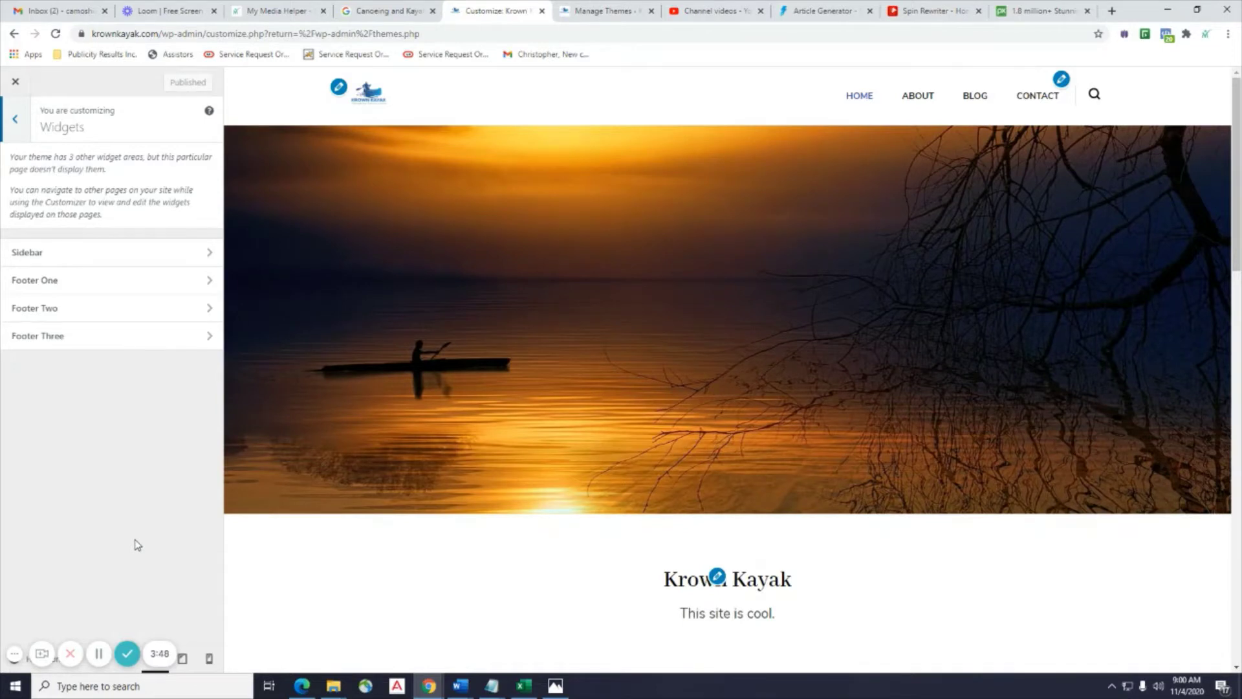
{"action": "left_click", "coordinate": [14, 120]}
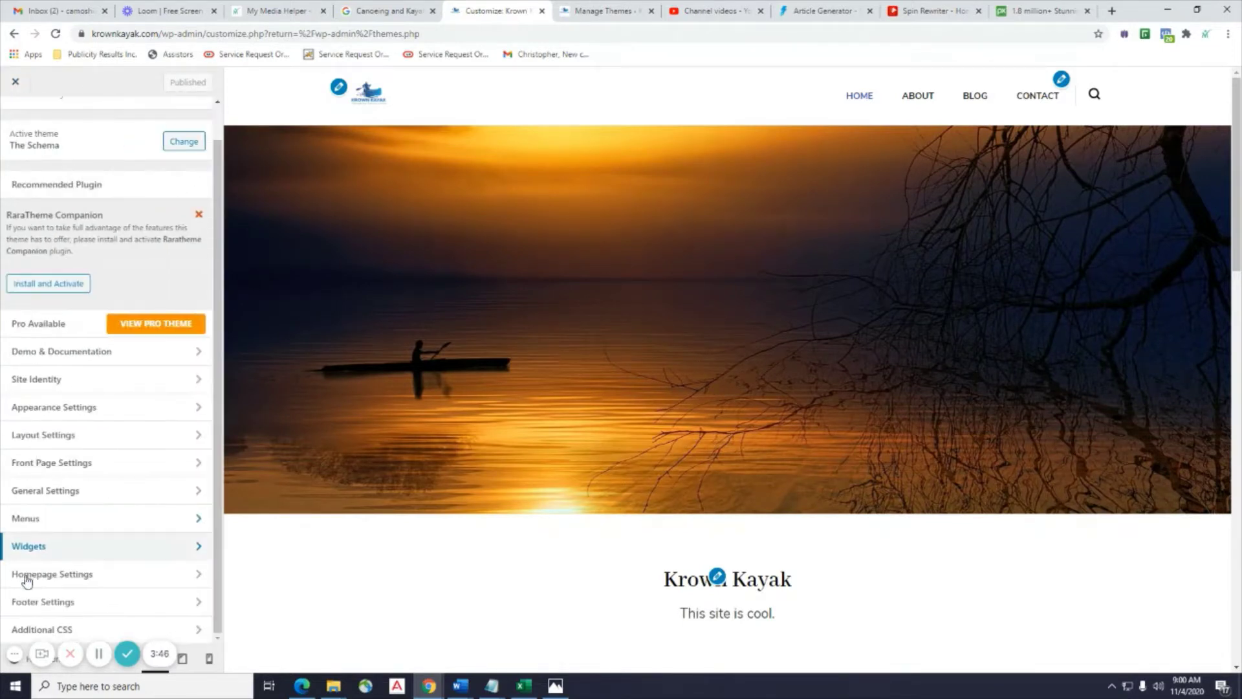
{"action": "left_click", "coordinate": [70, 550]}
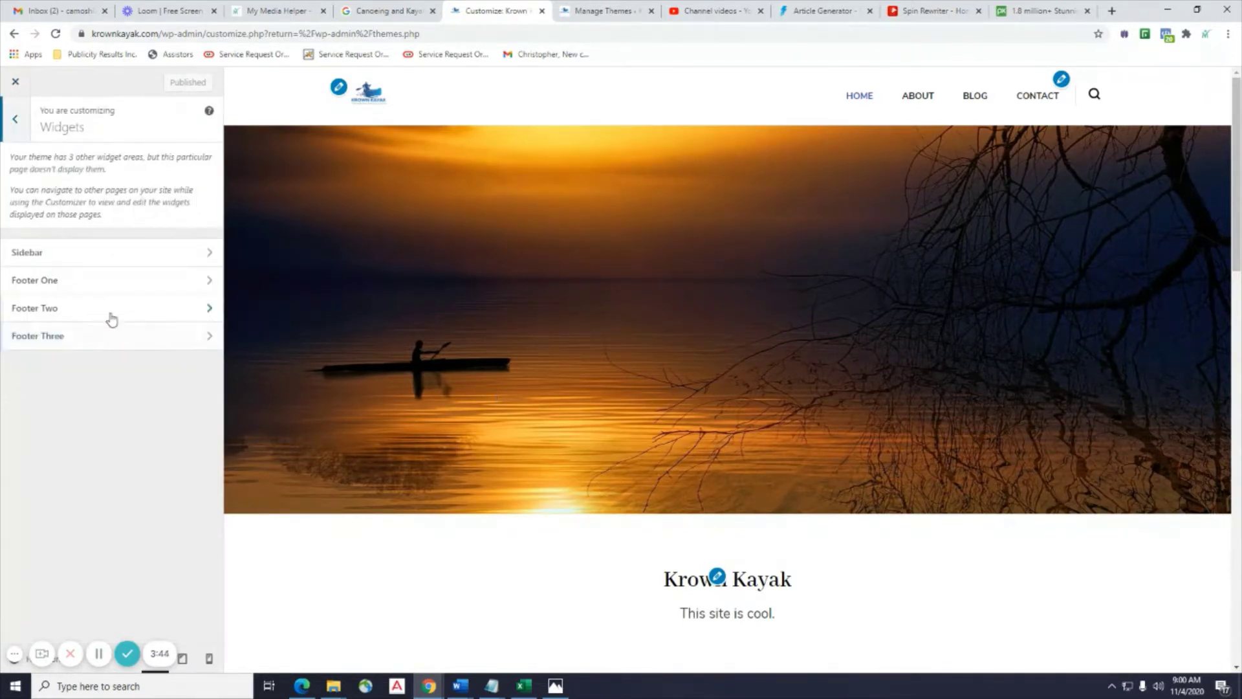
{"action": "left_click", "coordinate": [83, 256]}
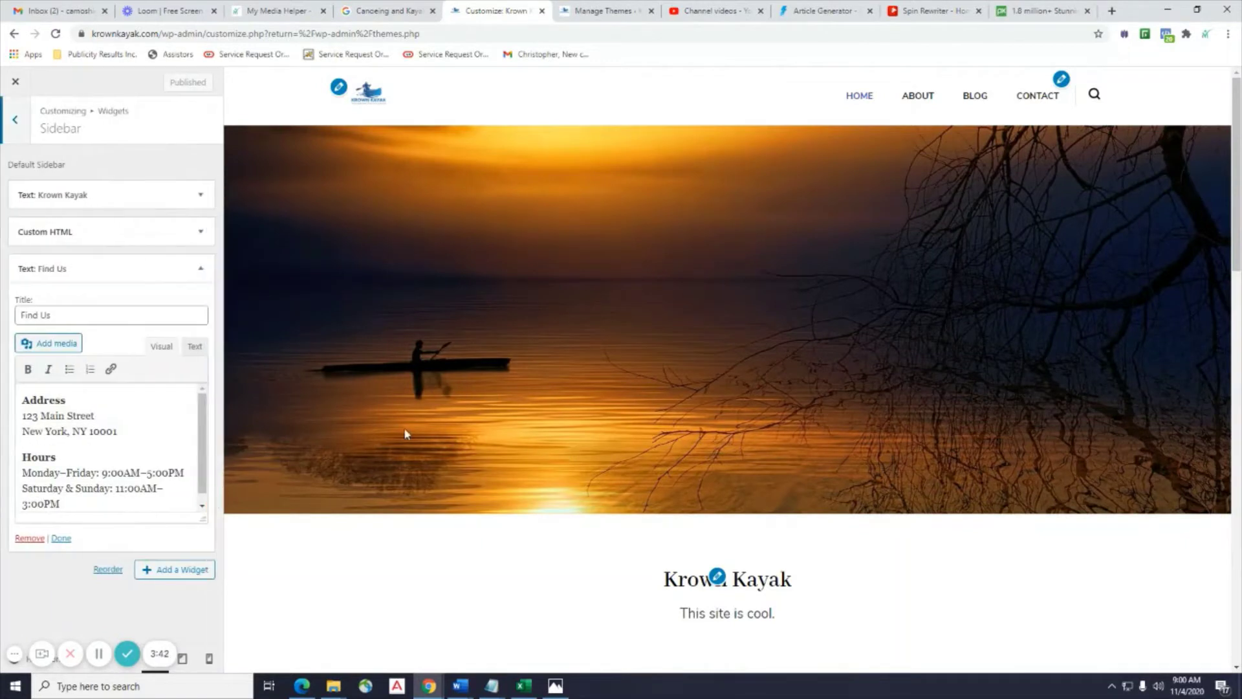
{"action": "left_click", "coordinate": [82, 197]}
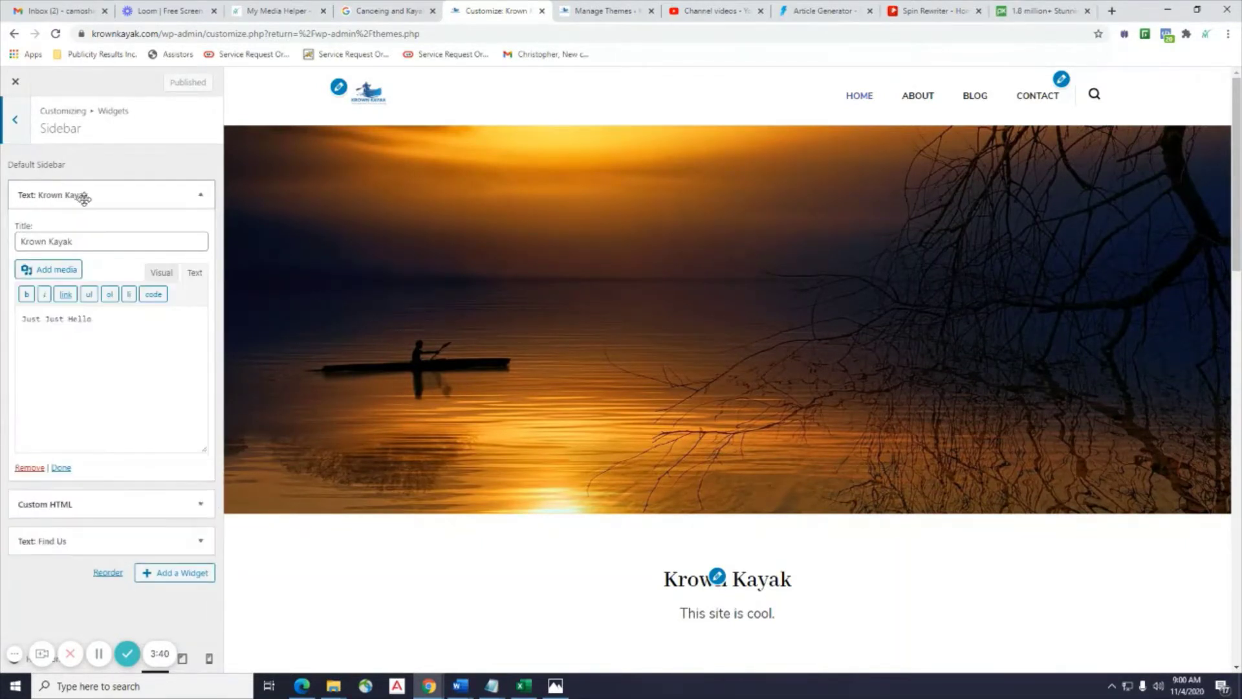
{"action": "scroll", "coordinate": [604, 477], "scroll_direction": "down", "scroll_amount": 12}
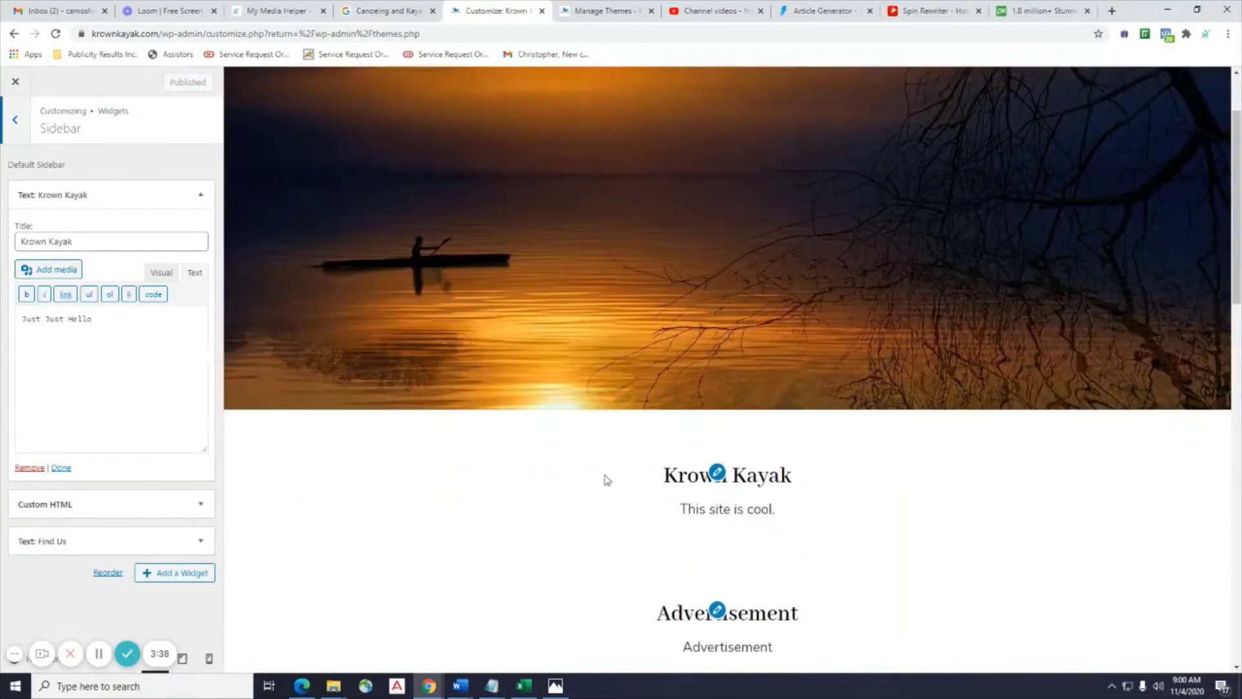
{"action": "scroll", "coordinate": [754, 484], "scroll_direction": "down", "scroll_amount": 1}
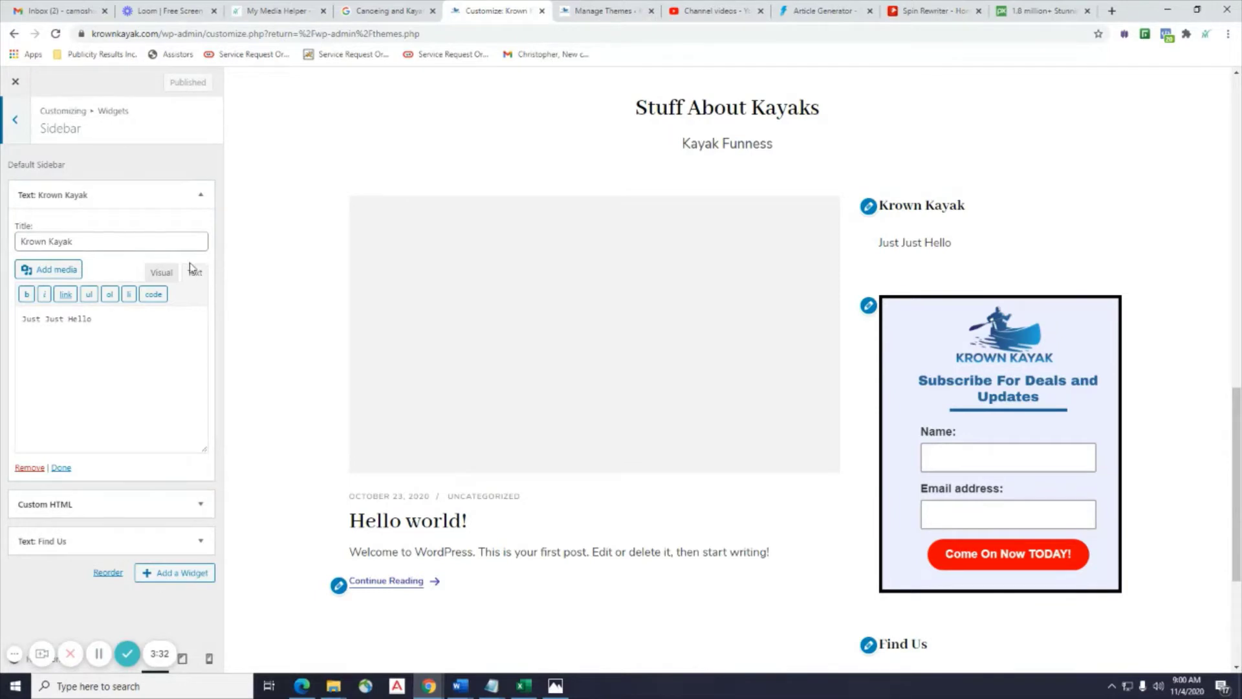
View the widgets available for the sidebar without adding one, and examine the script code in the Custom HTML widget.
{"action": "left_click", "coordinate": [175, 573]}
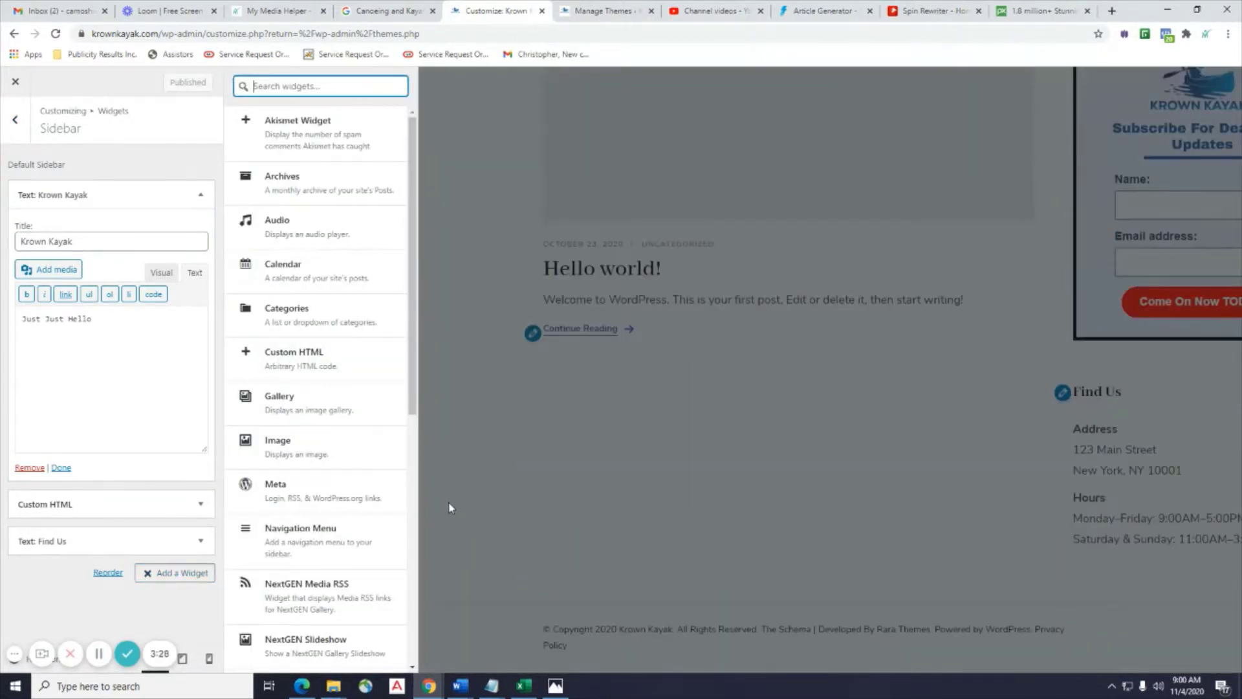
{"action": "scroll", "coordinate": [310, 216], "scroll_direction": "down", "scroll_amount": 6}
{"action": "scroll", "coordinate": [310, 214], "scroll_direction": "up", "scroll_amount": 6}
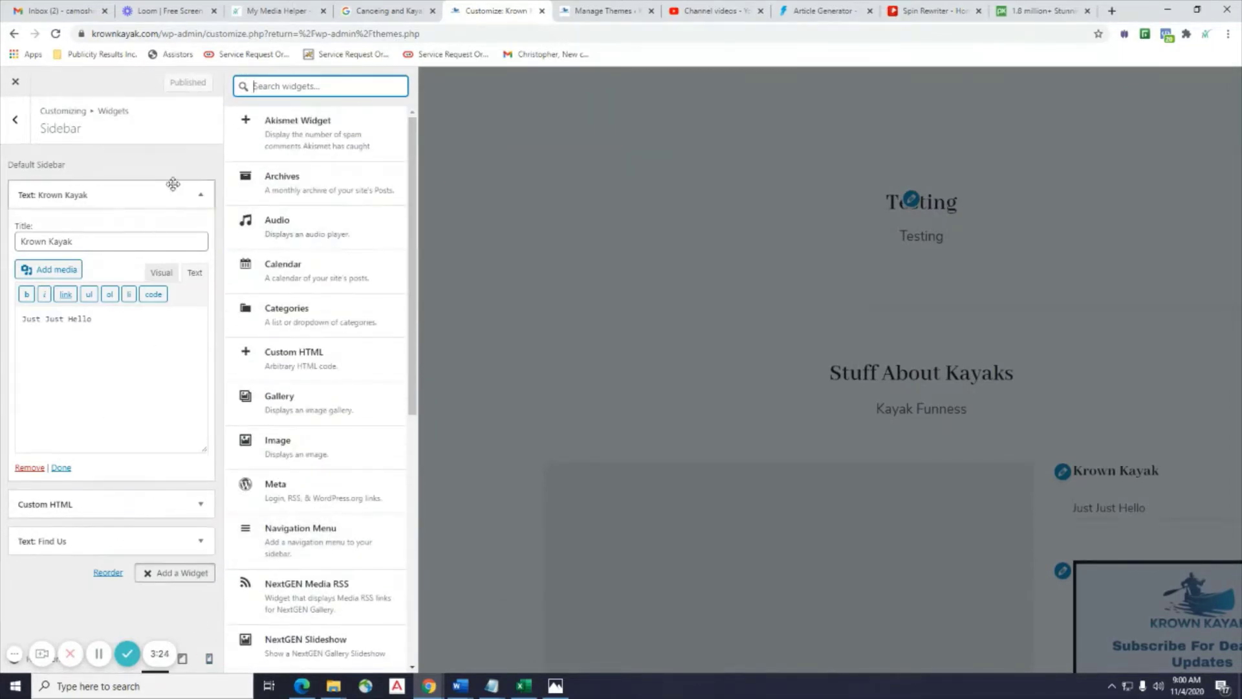
{"action": "left_click", "coordinate": [103, 396]}
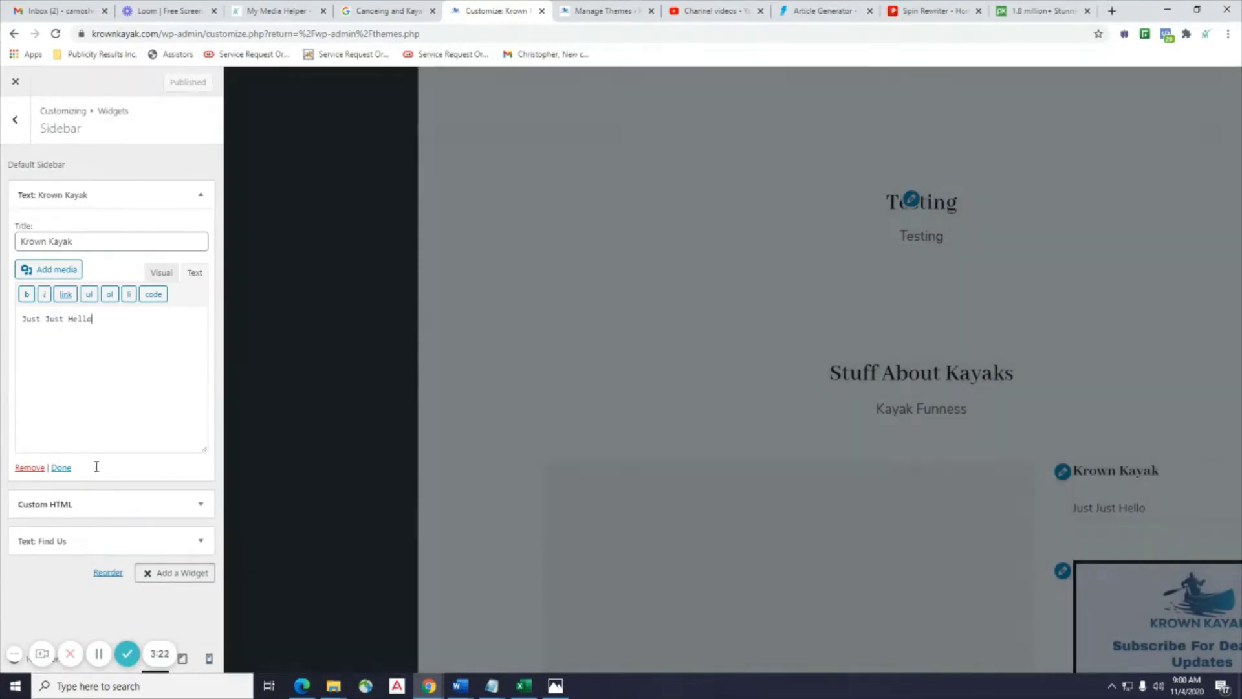
{"action": "left_click", "coordinate": [142, 503]}
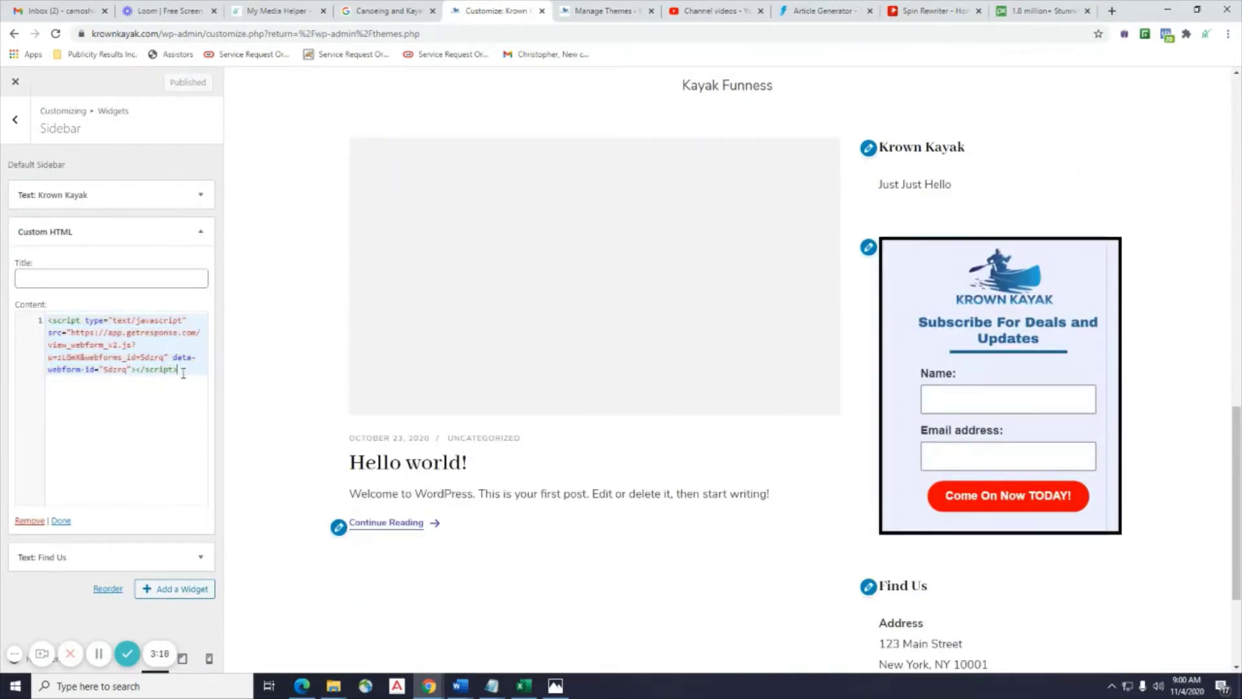
{"action": "left_click_drag", "start_coordinate": [175, 373], "coordinate": [55, 321]}
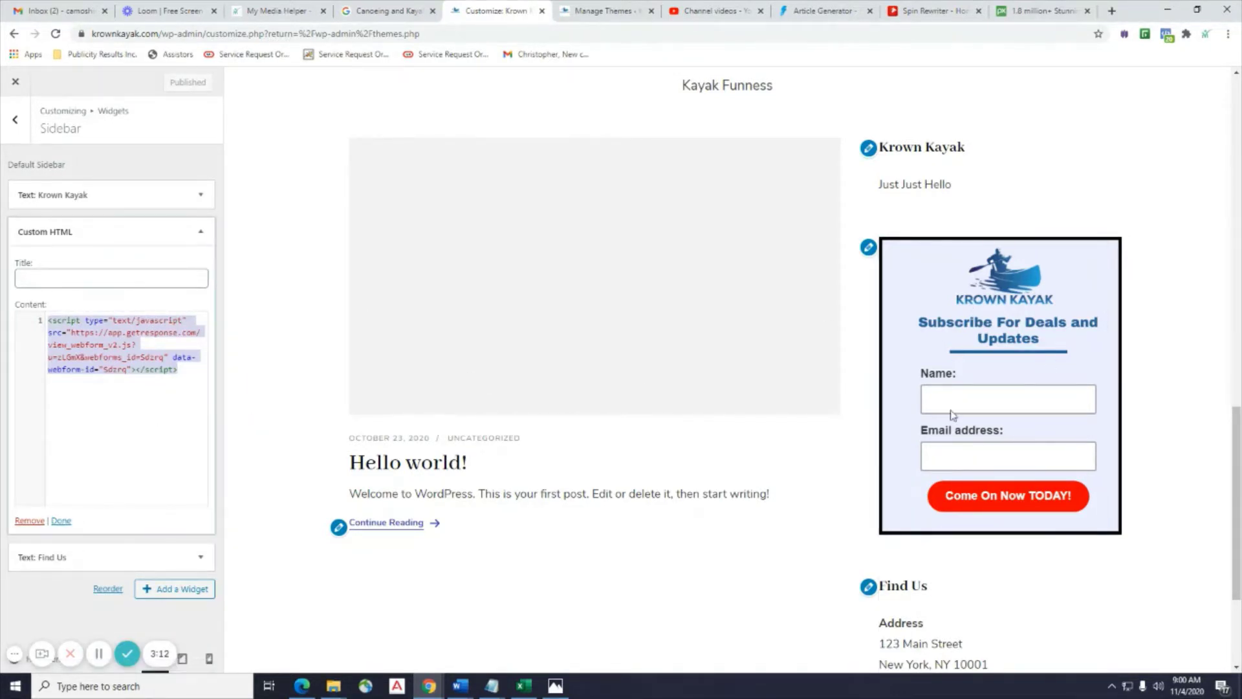
Remove the Find Us text widget from the Sidebar widget area and publish the change.
{"action": "left_click", "coordinate": [44, 558]}
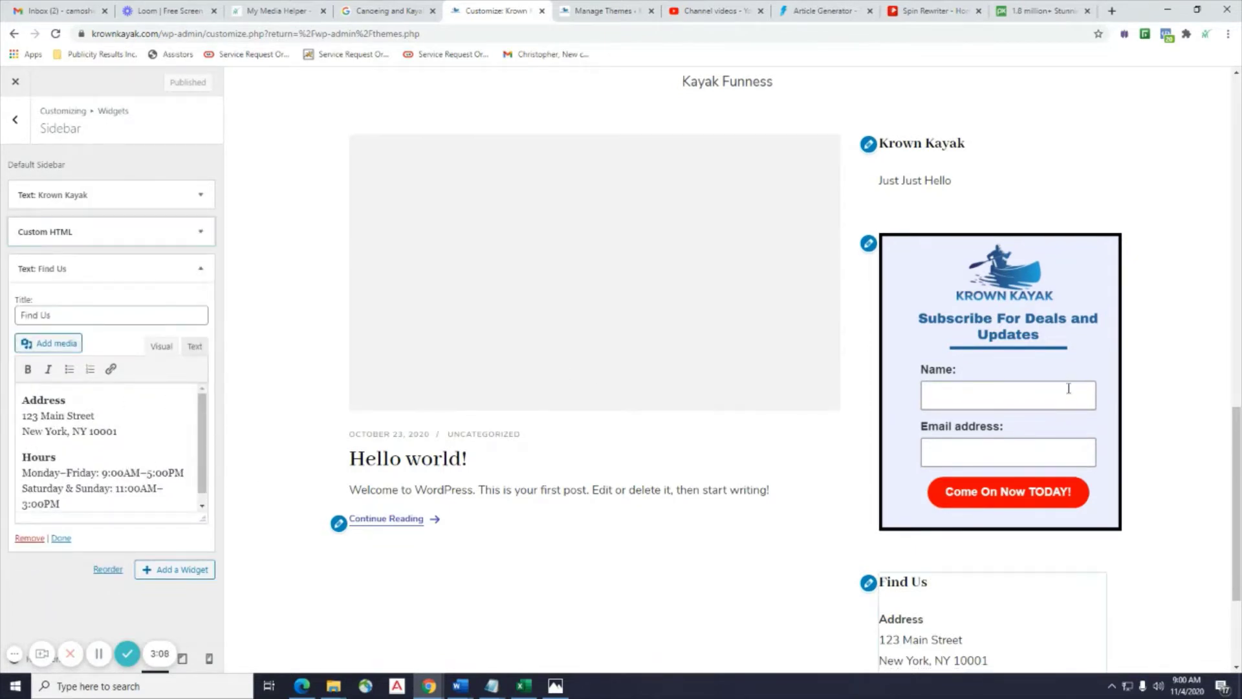
{"action": "scroll", "coordinate": [1067, 388], "scroll_direction": "down", "scroll_amount": 3}
{"action": "scroll", "coordinate": [1066, 393], "scroll_direction": "up", "scroll_amount": 2}
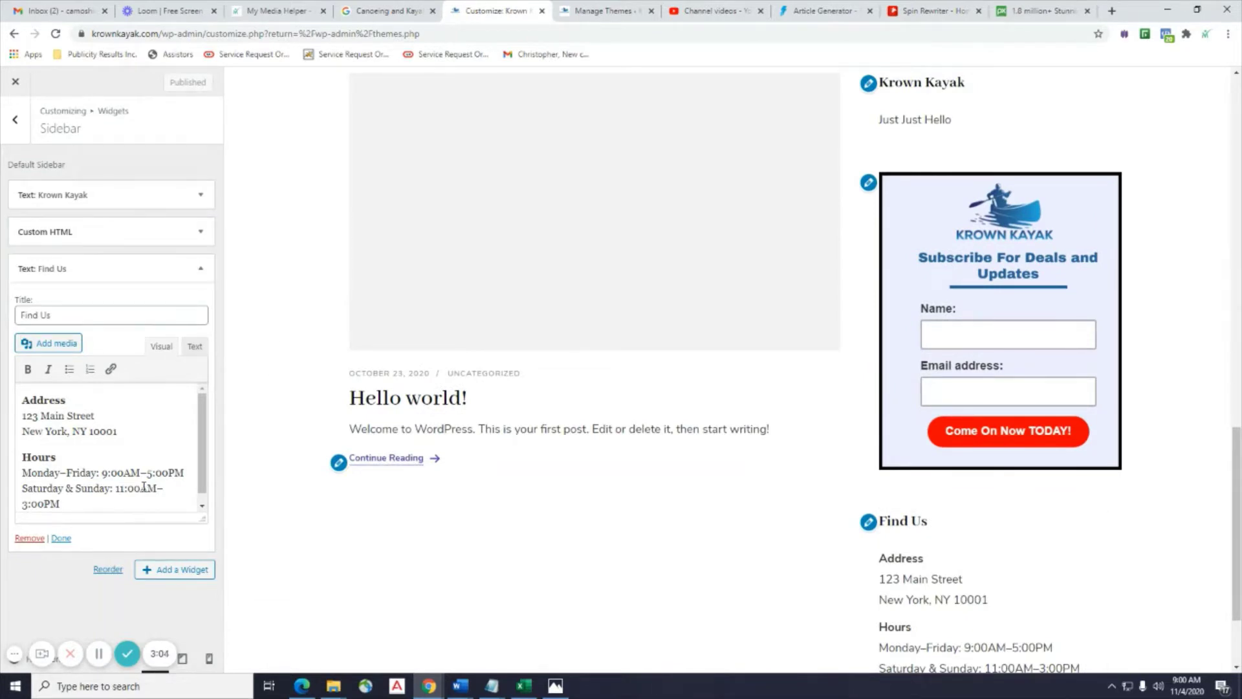
{"action": "left_click", "coordinate": [27, 538]}
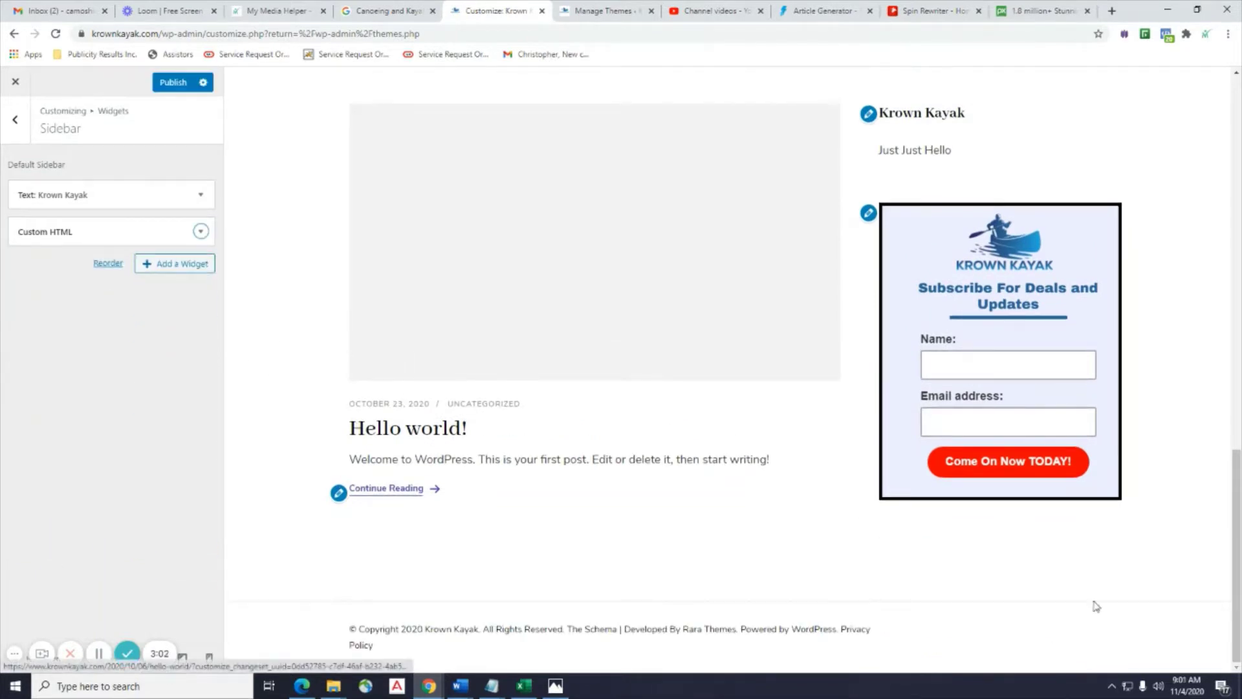
{"action": "scroll", "coordinate": [426, 410], "scroll_direction": "up", "scroll_amount": 5}
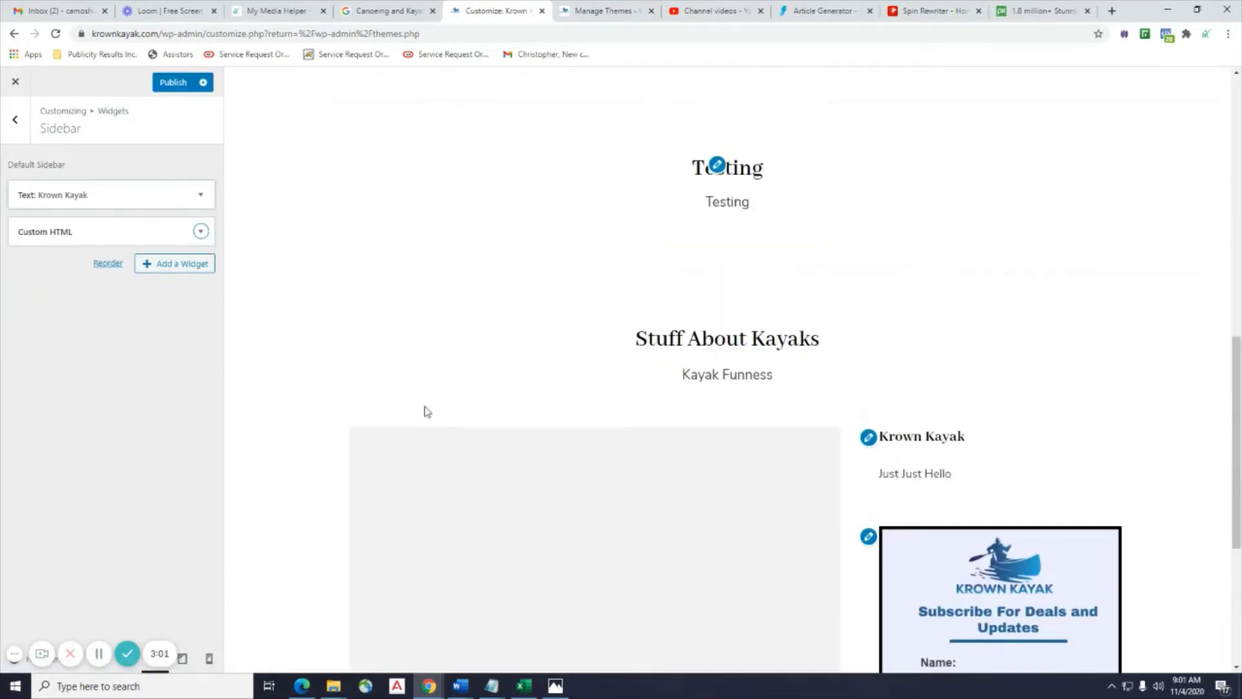
{"action": "left_click", "coordinate": [3, 126]}
{"action": "left_click", "coordinate": [169, 82]}
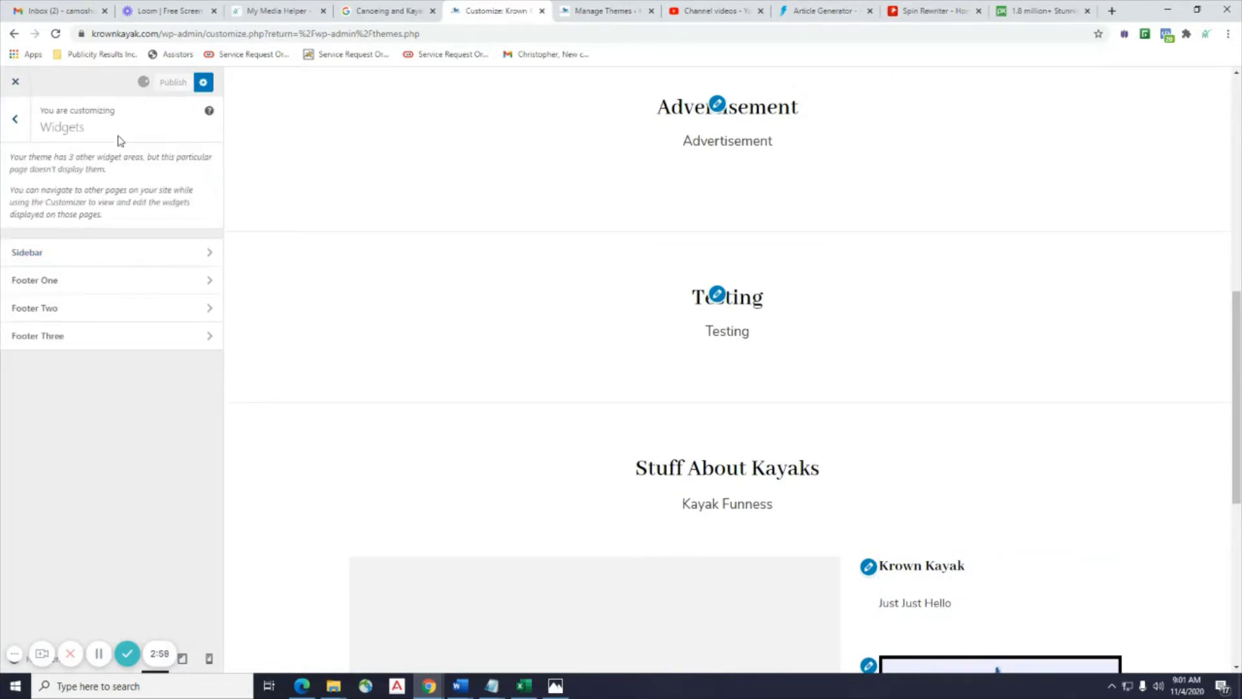
{"action": "scroll", "coordinate": [849, 337], "scroll_direction": "down", "scroll_amount": 2}
{"action": "scroll", "coordinate": [849, 337], "scroll_direction": "down", "scroll_amount": 5}
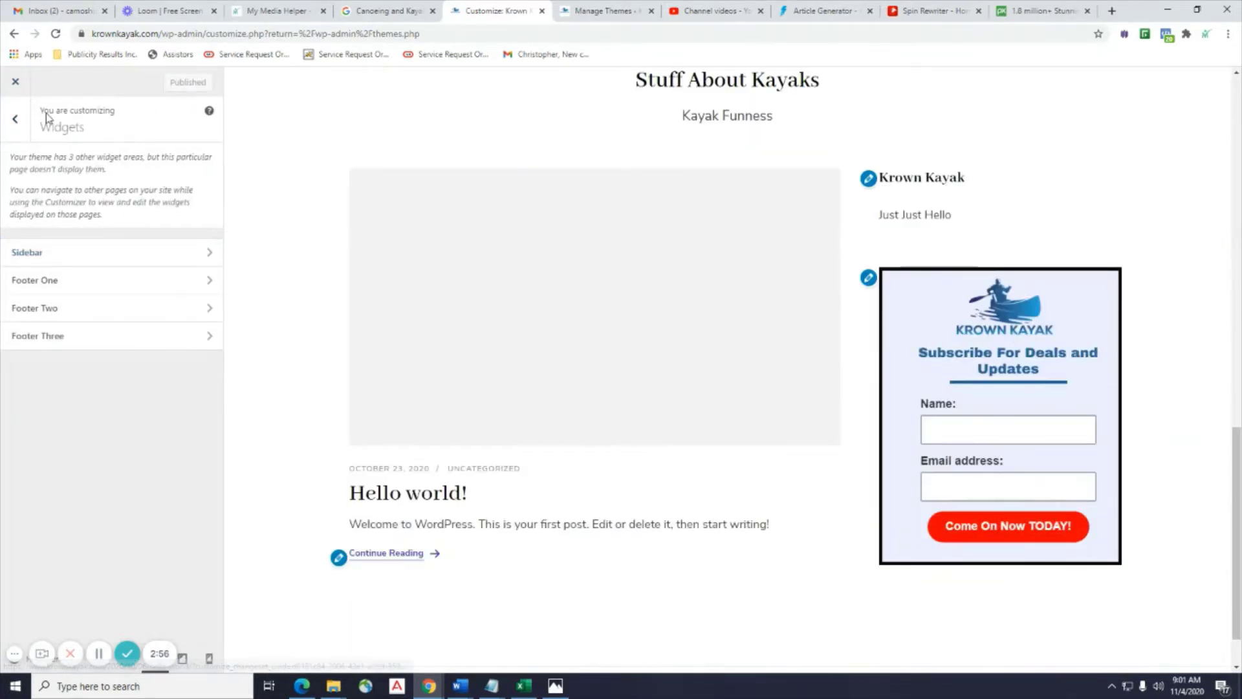
Check which pages can be chosen as the static homepage in the Homepage Settings, keeping the current selection.
{"action": "left_click", "coordinate": [16, 129]}
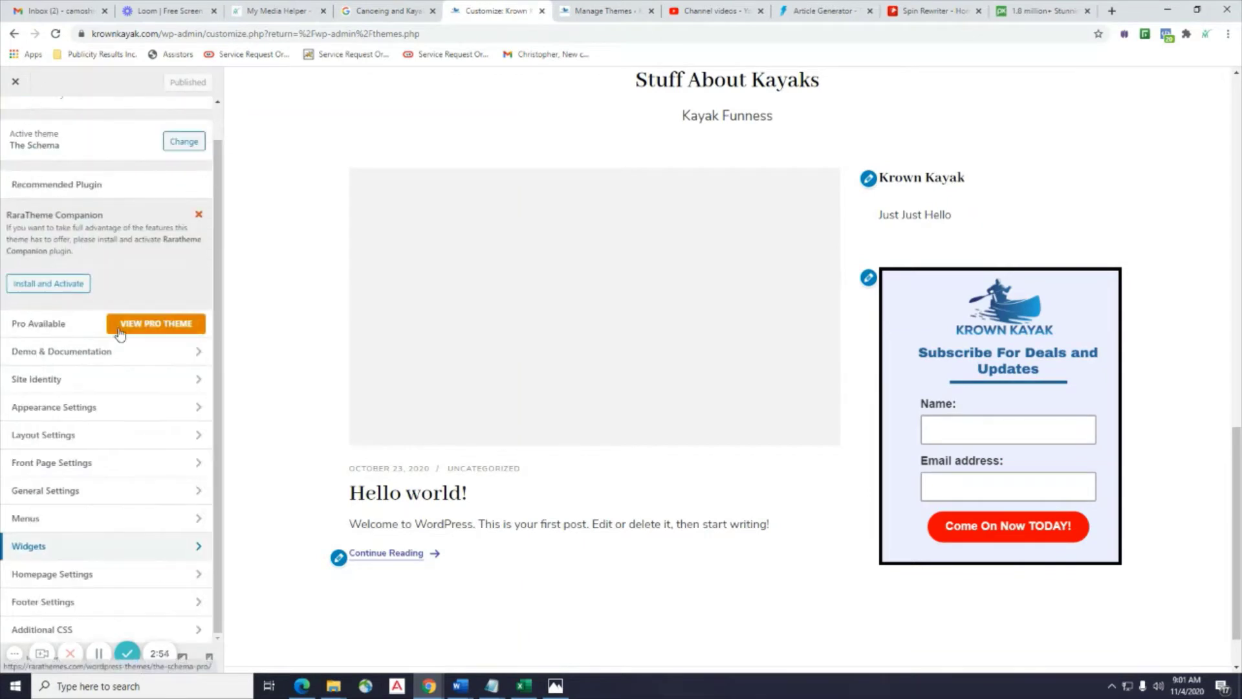
{"action": "left_click", "coordinate": [138, 573]}
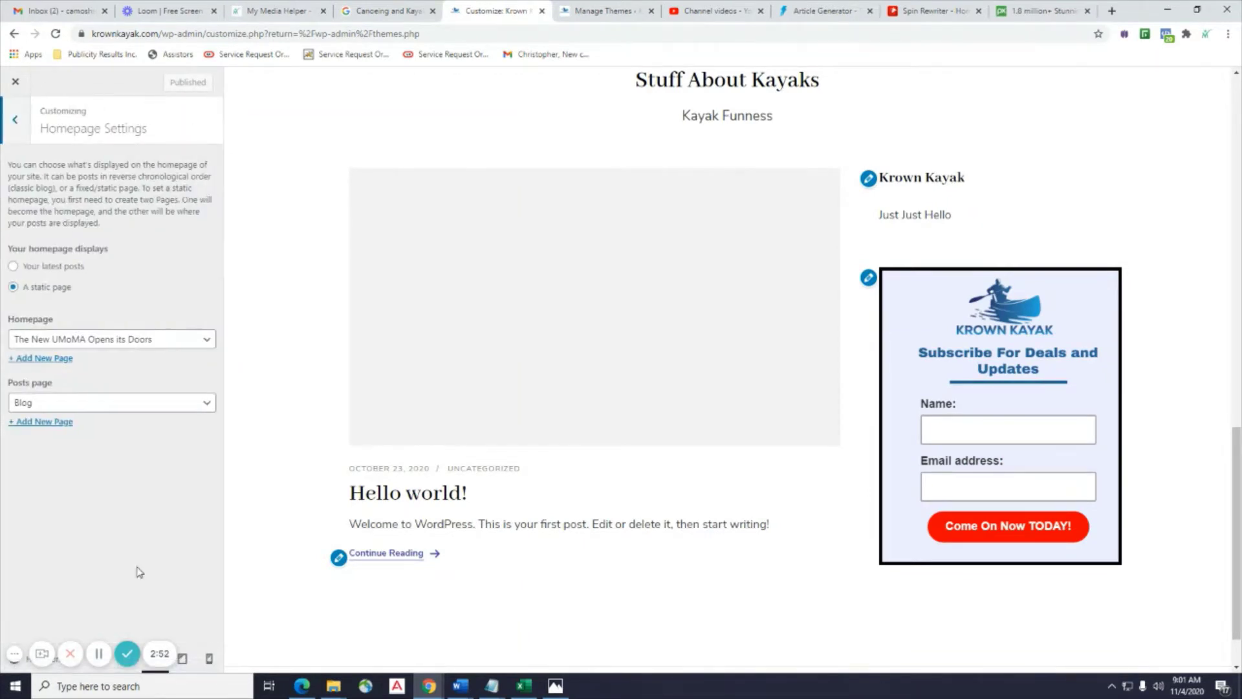
{"action": "left_click", "coordinate": [206, 341]}
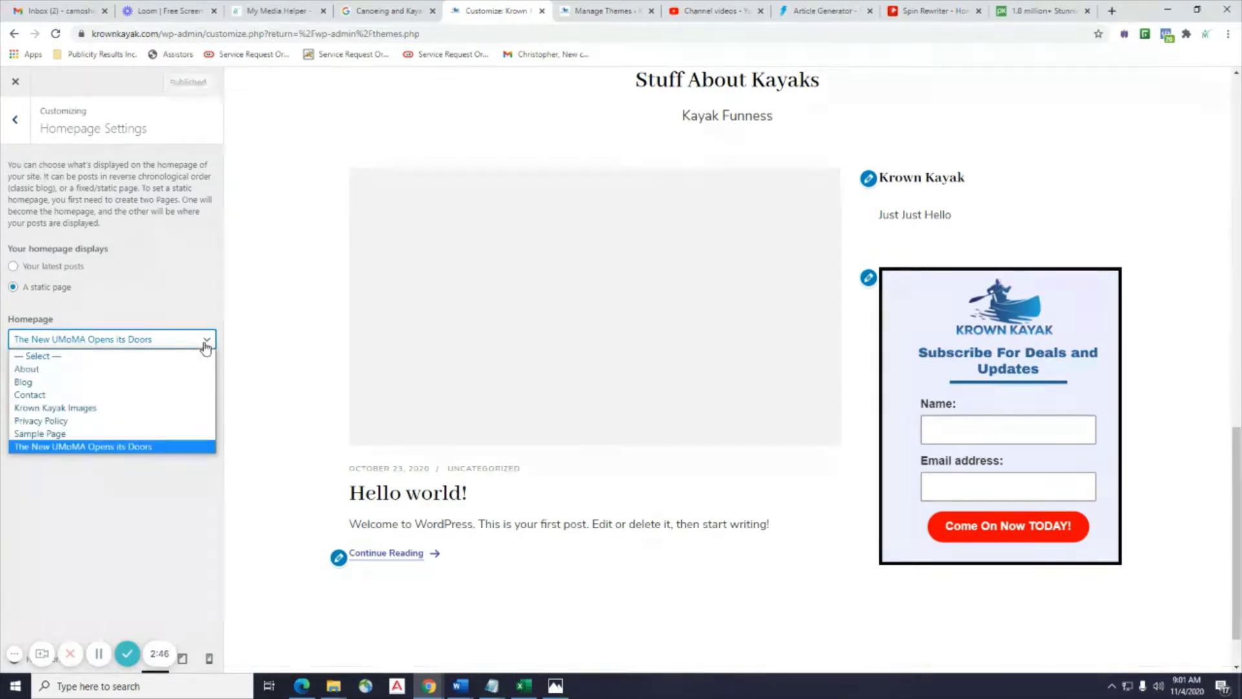
{"action": "left_click", "coordinate": [205, 302]}
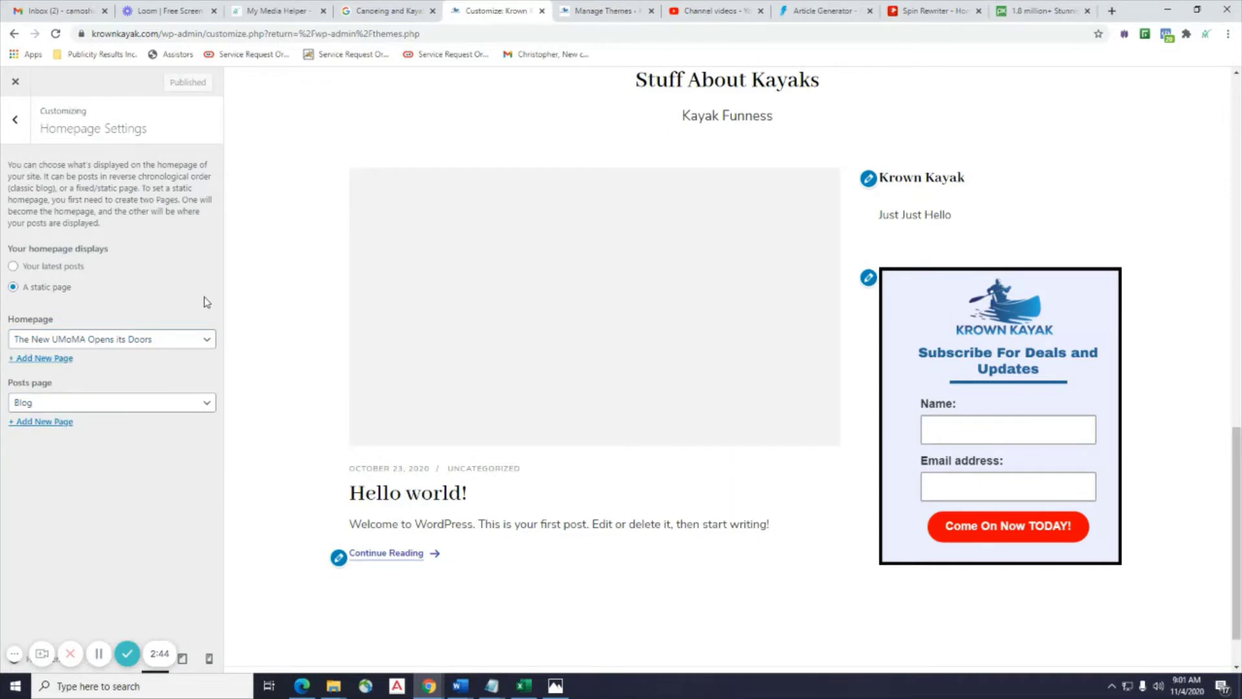
{"action": "left_click", "coordinate": [376, 11]}
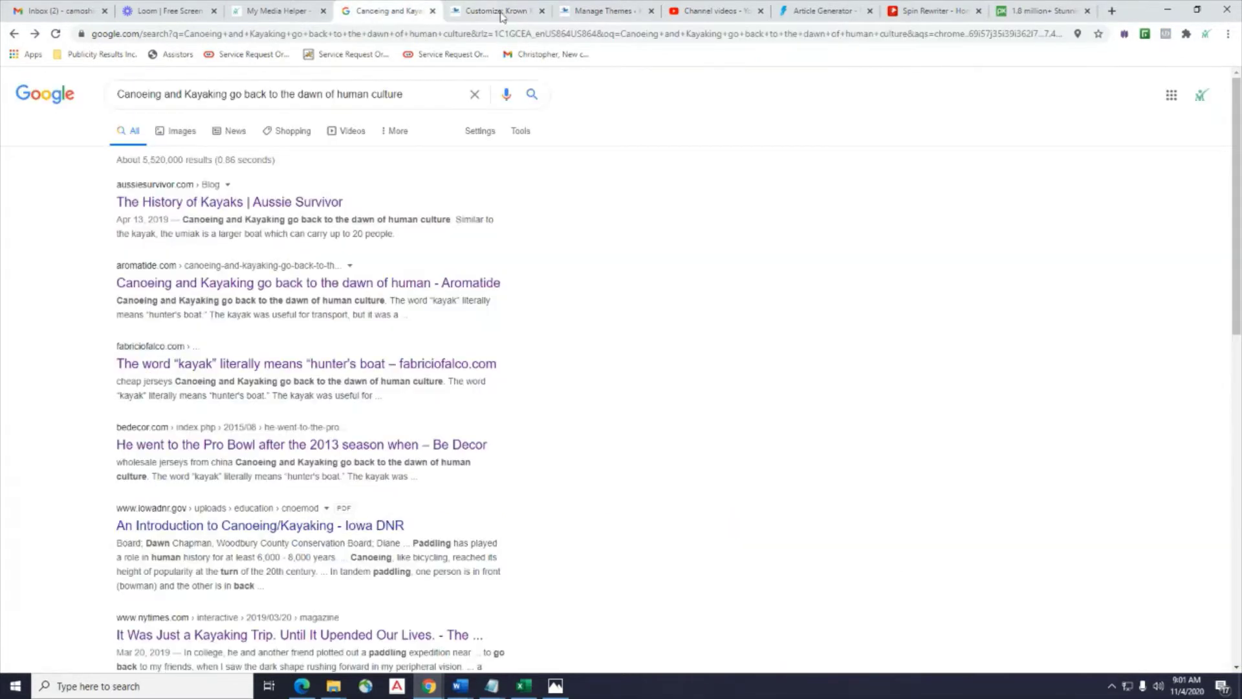
{"action": "left_click", "coordinate": [511, 11]}
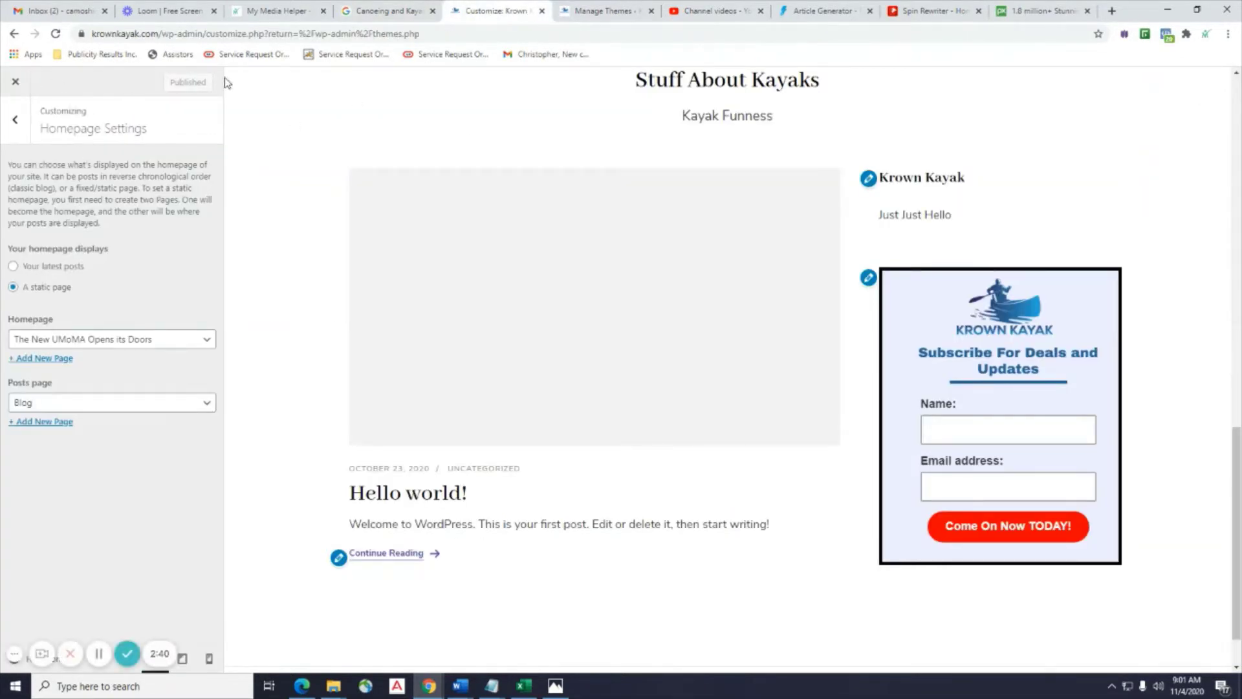
Switch to the WordPress admin and look through the list of all the site's pages.
{"action": "left_click", "coordinate": [581, 13]}
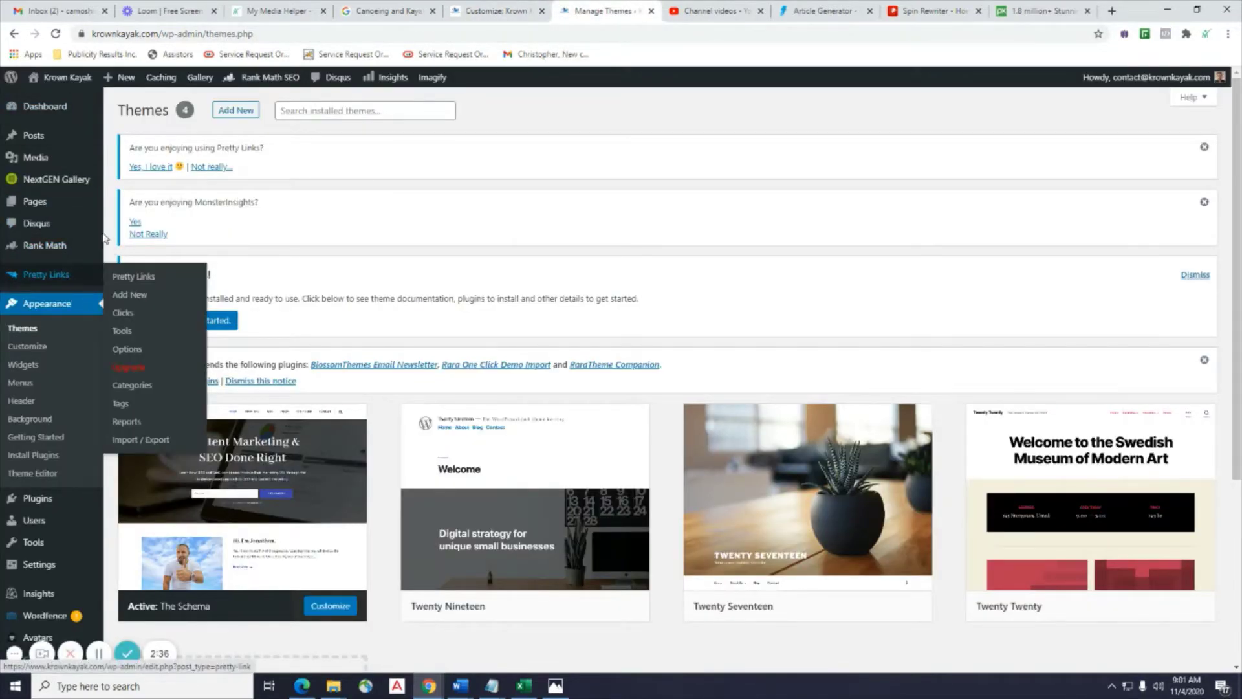
{"action": "mouse_move", "coordinate": [39, 204]}
{"action": "left_click", "coordinate": [121, 206]}
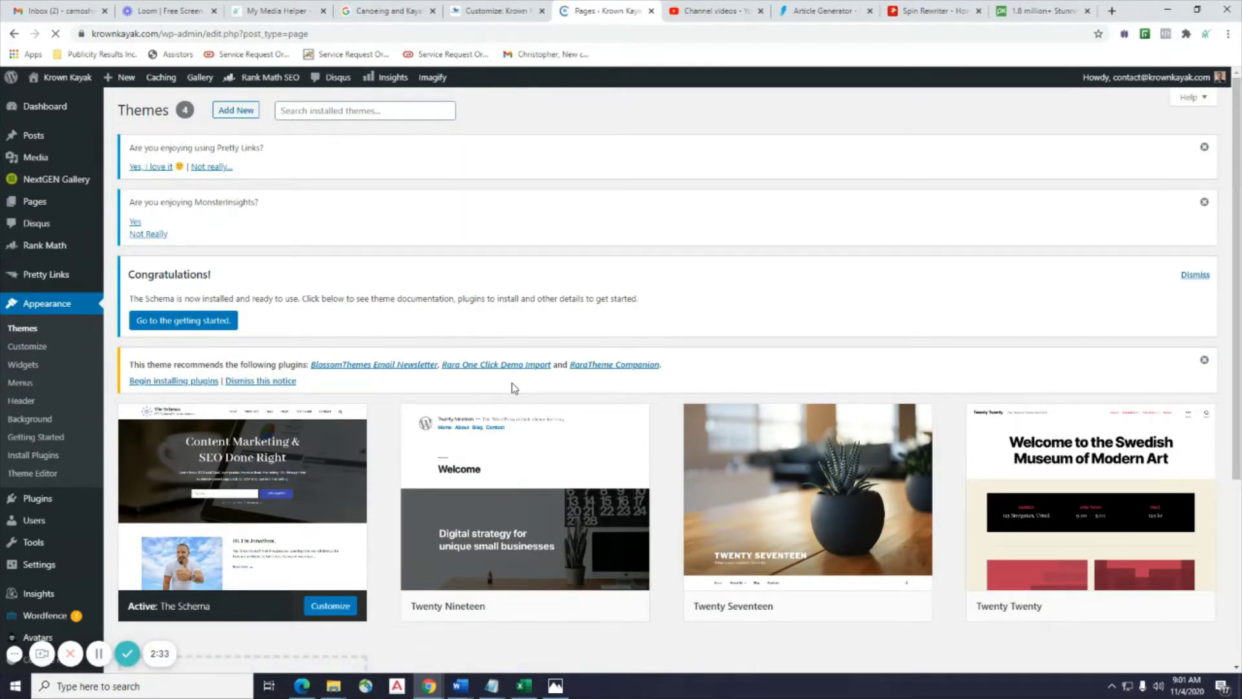
{"action": "scroll", "coordinate": [511, 390], "scroll_direction": "down", "scroll_amount": 3}
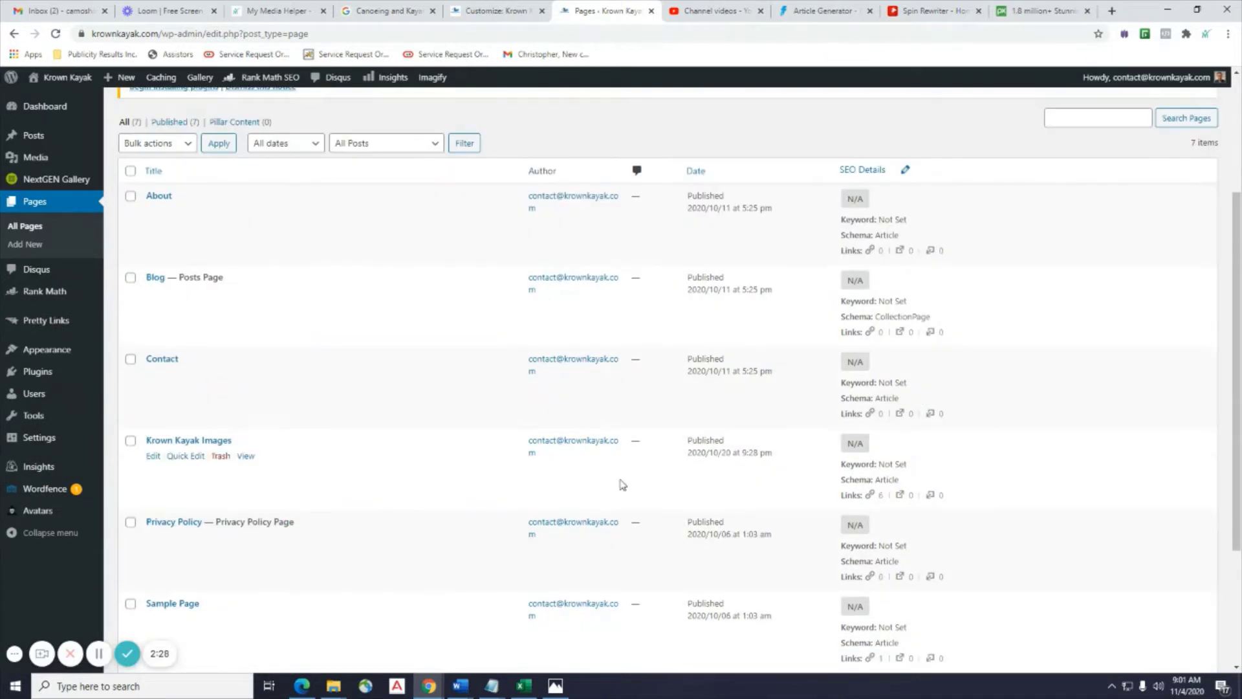
Open the front page "The New UMoMA Opens its Doors" for editing and show its content as HTML text.
{"action": "scroll", "coordinate": [623, 485], "scroll_direction": "down", "scroll_amount": 3}
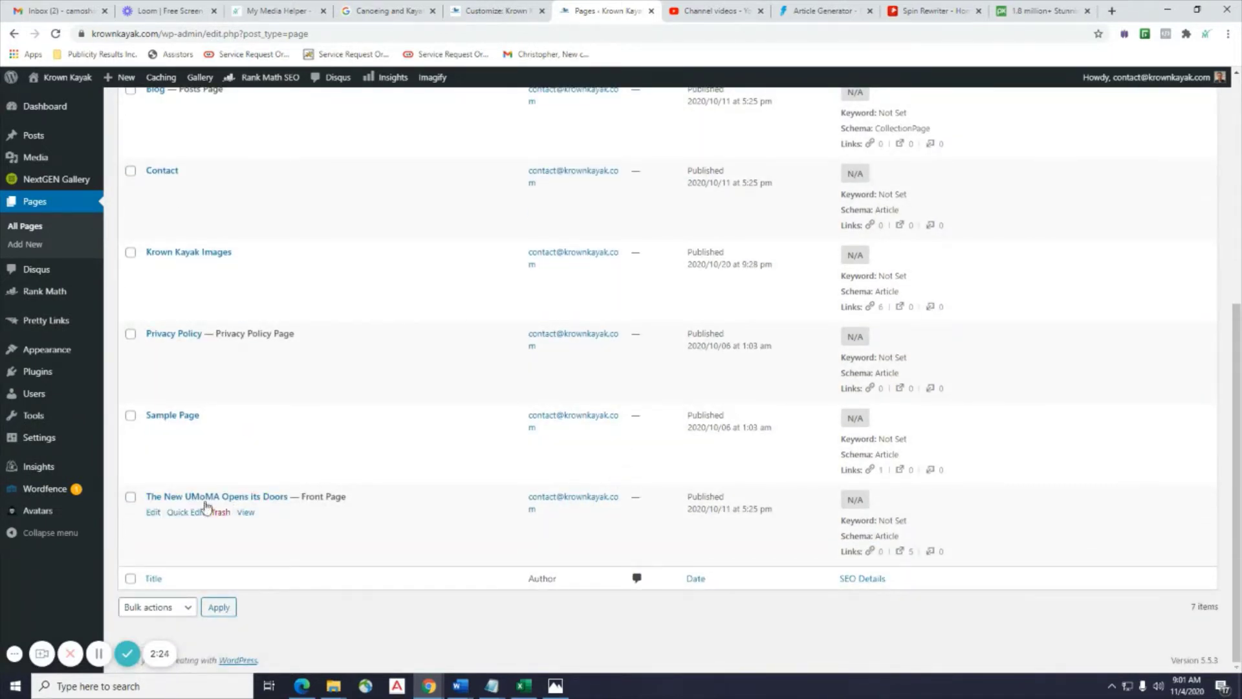
{"action": "left_click_drag", "start_coordinate": [349, 502], "coordinate": [305, 501]}
{"action": "left_click", "coordinate": [152, 512]}
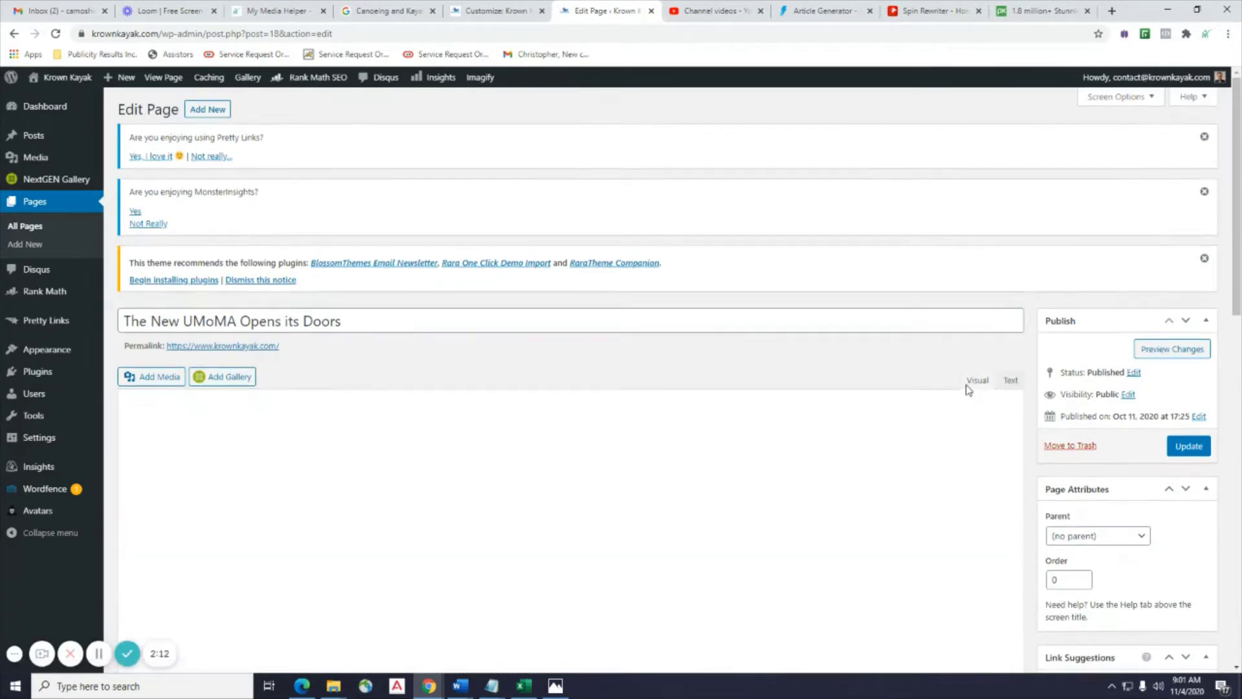
{"action": "scroll", "coordinate": [954, 383], "scroll_direction": "down", "scroll_amount": 4}
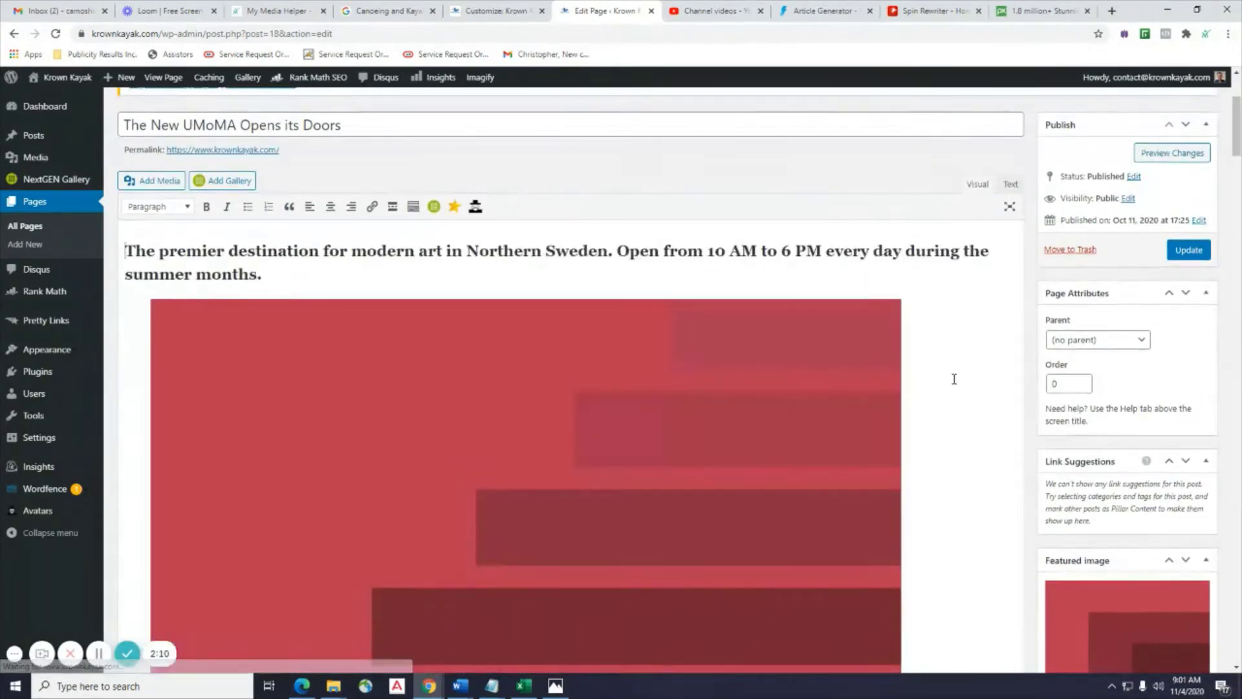
{"action": "scroll", "coordinate": [801, 351], "scroll_direction": "up", "scroll_amount": 3}
{"action": "left_click", "coordinate": [1011, 382]}
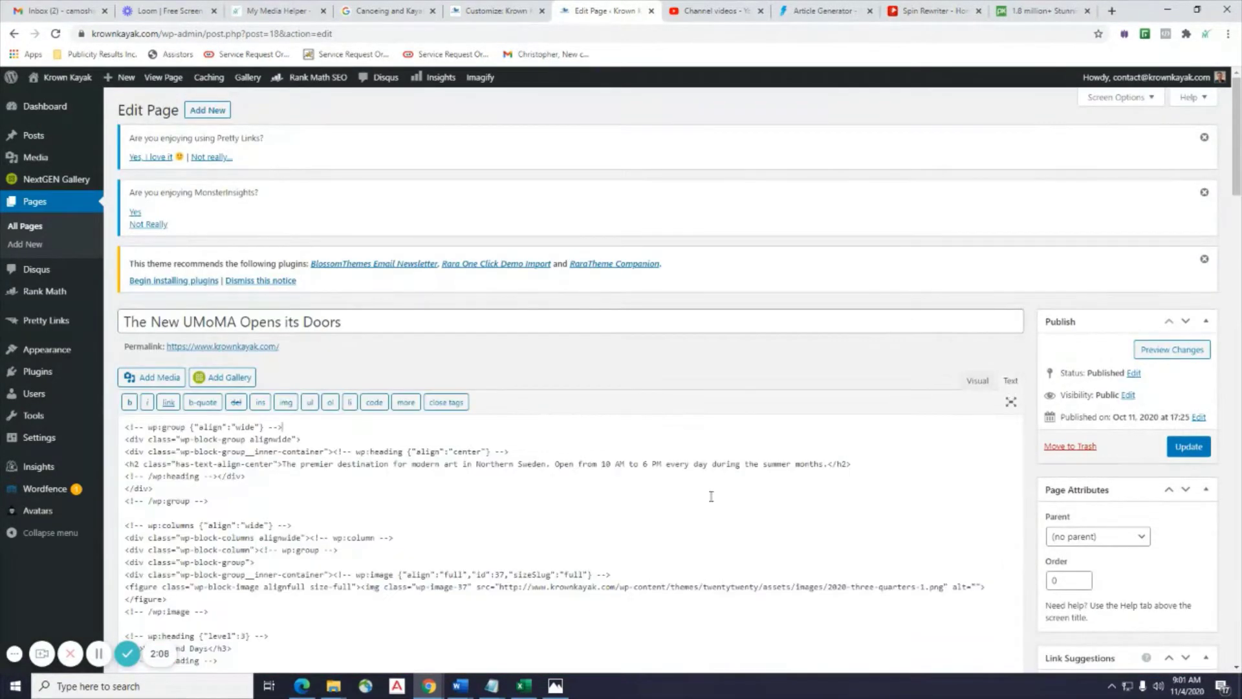
Retitle the front page as Krown Kayak.
{"action": "scroll", "coordinate": [470, 498], "scroll_direction": "down", "scroll_amount": 2}
{"action": "triple_click", "coordinate": [442, 196]}
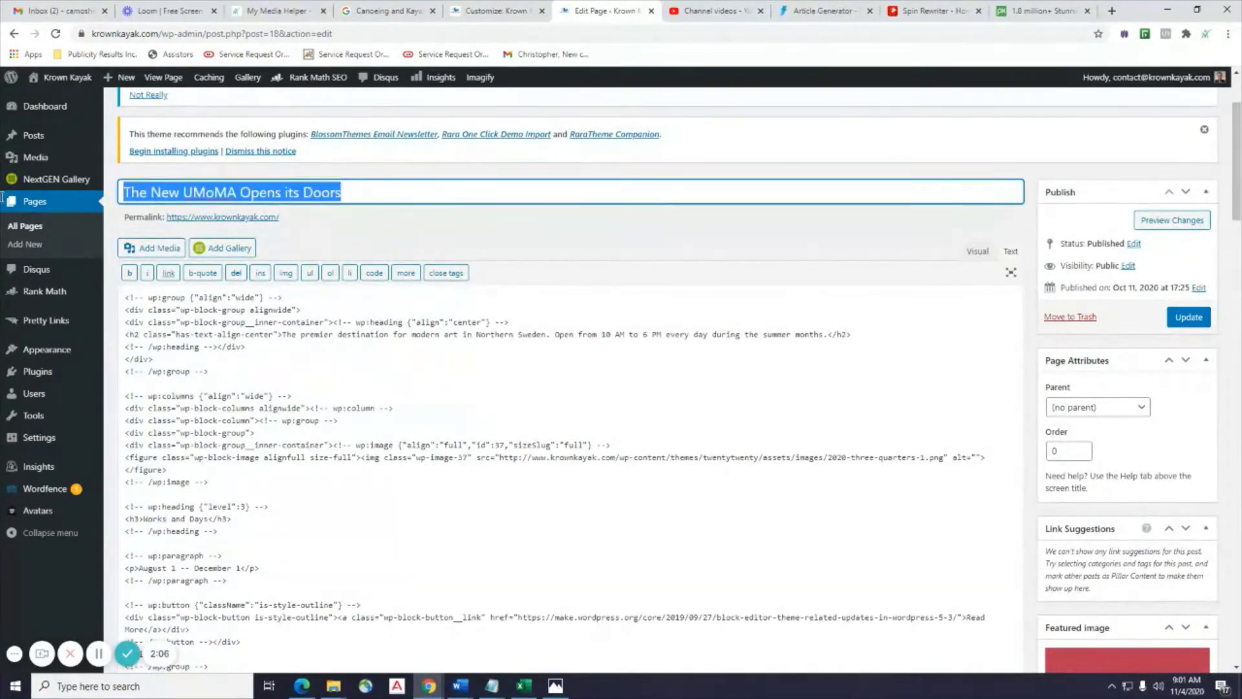
{"action": "type", "text": "K"}
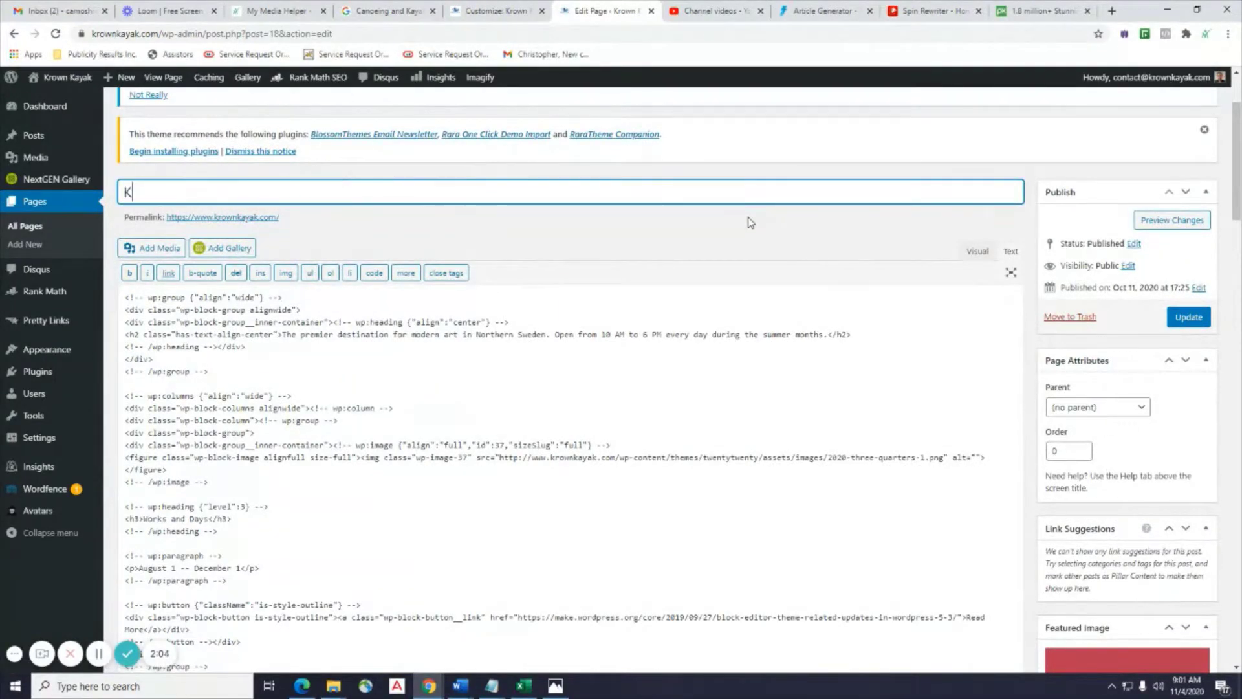
{"action": "type", "text": "rown Kayak"}
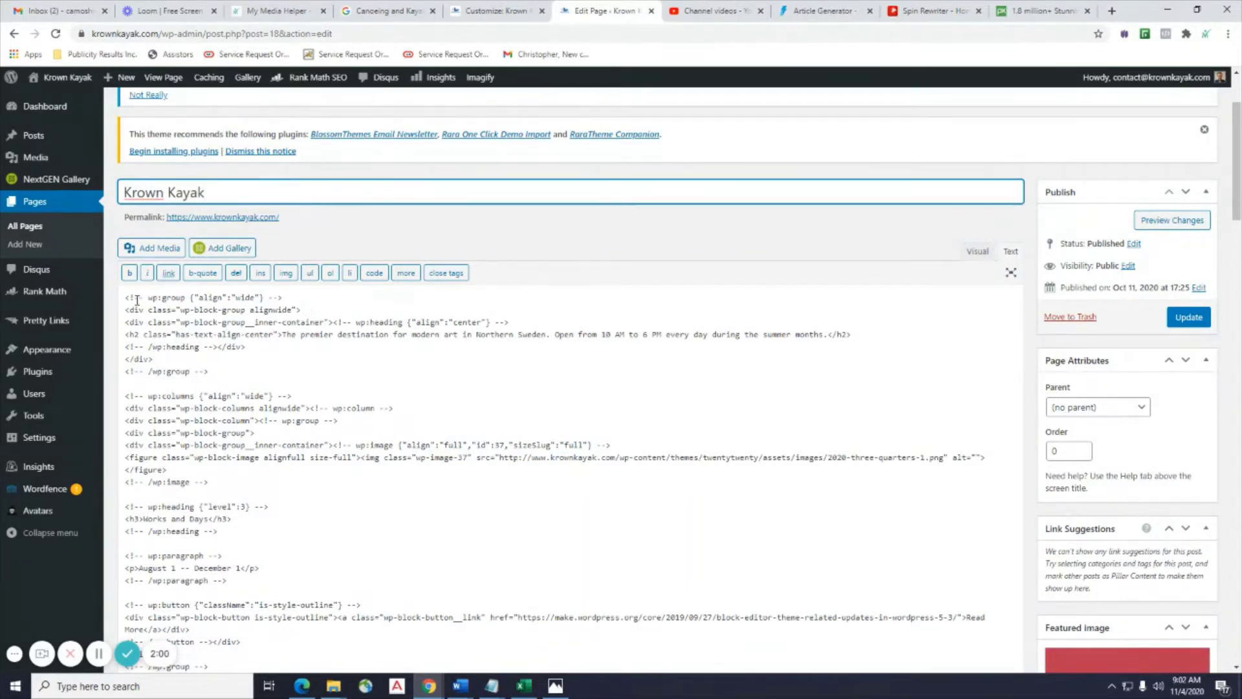
Replace the page's entire HTML content with "This is Krown Kayak Front Page" and update the page.
{"action": "left_click_drag", "start_coordinate": [136, 300], "coordinate": [476, 666]}
{"action": "scroll", "coordinate": [476, 459], "scroll_direction": "down", "scroll_amount": 4}
{"action": "left_click", "coordinate": [436, 344]}
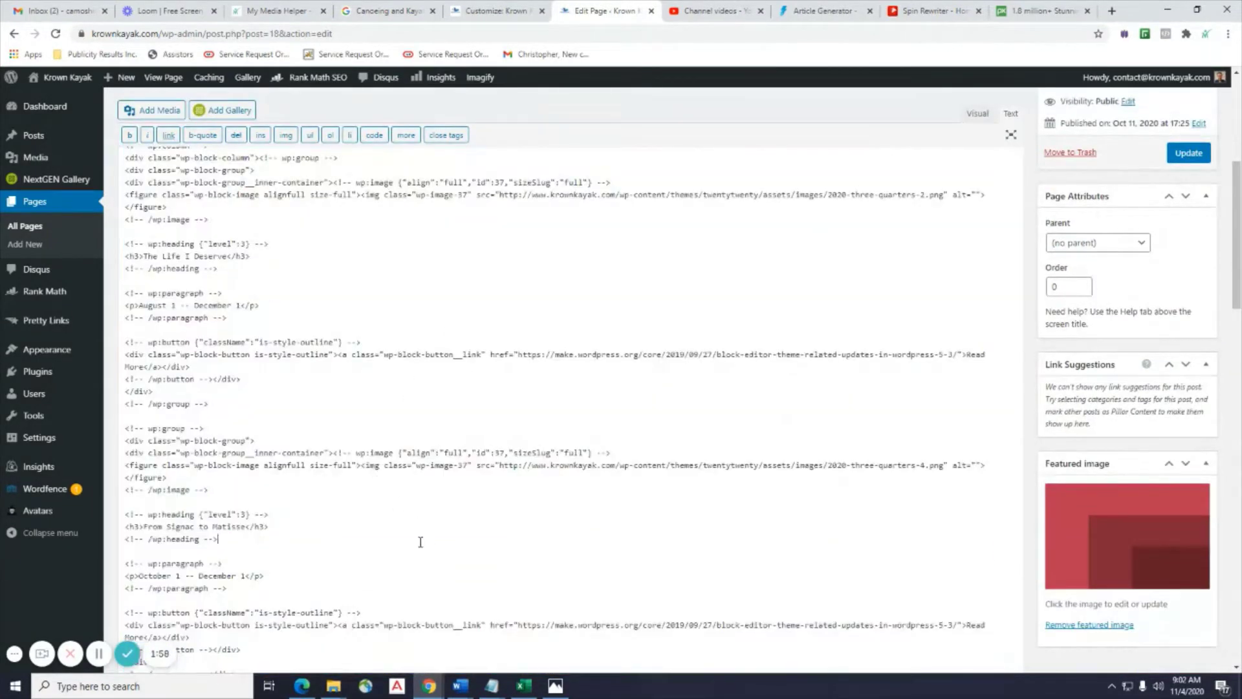
{"action": "left_click_drag", "start_coordinate": [129, 206], "coordinate": [259, 596]}
{"action": "key", "text": "BackSpace"}
{"action": "left_click_drag", "start_coordinate": [129, 429], "coordinate": [258, 595]}
{"action": "key", "text": "BackSpace"}
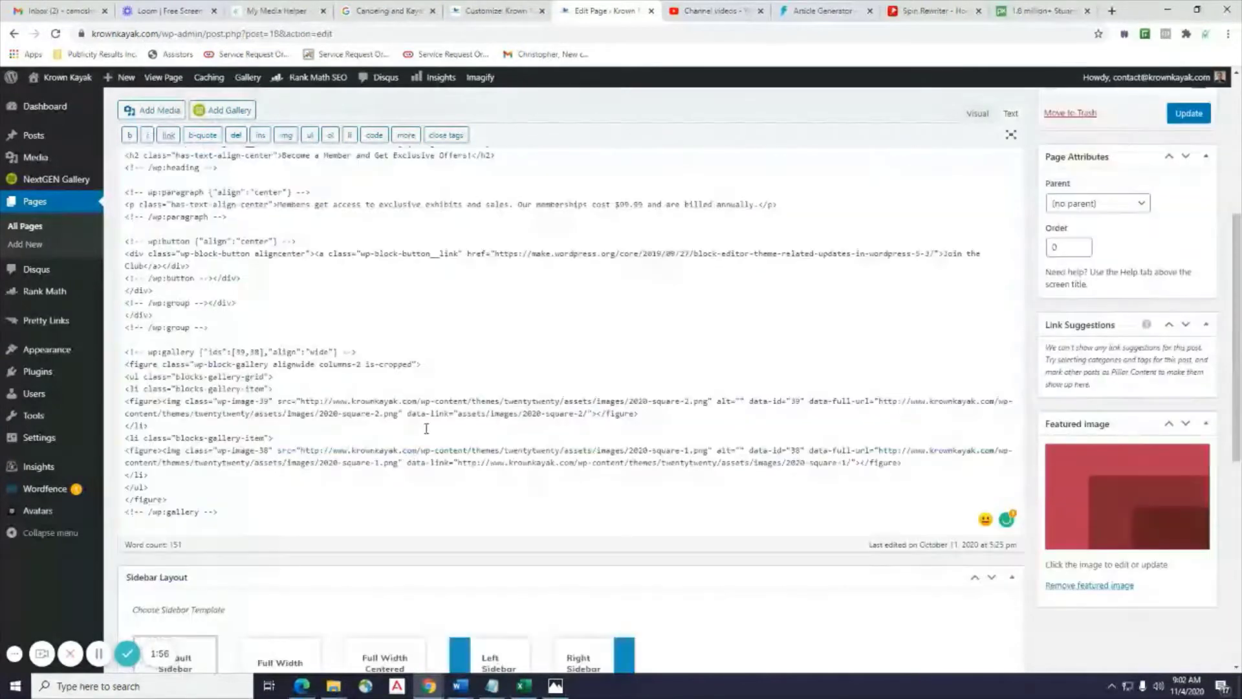
{"action": "key", "text": "ctrl+a"}
{"action": "scroll", "coordinate": [398, 657], "scroll_direction": "up", "scroll_amount": 5}
{"action": "key", "text": "BackSpace"}
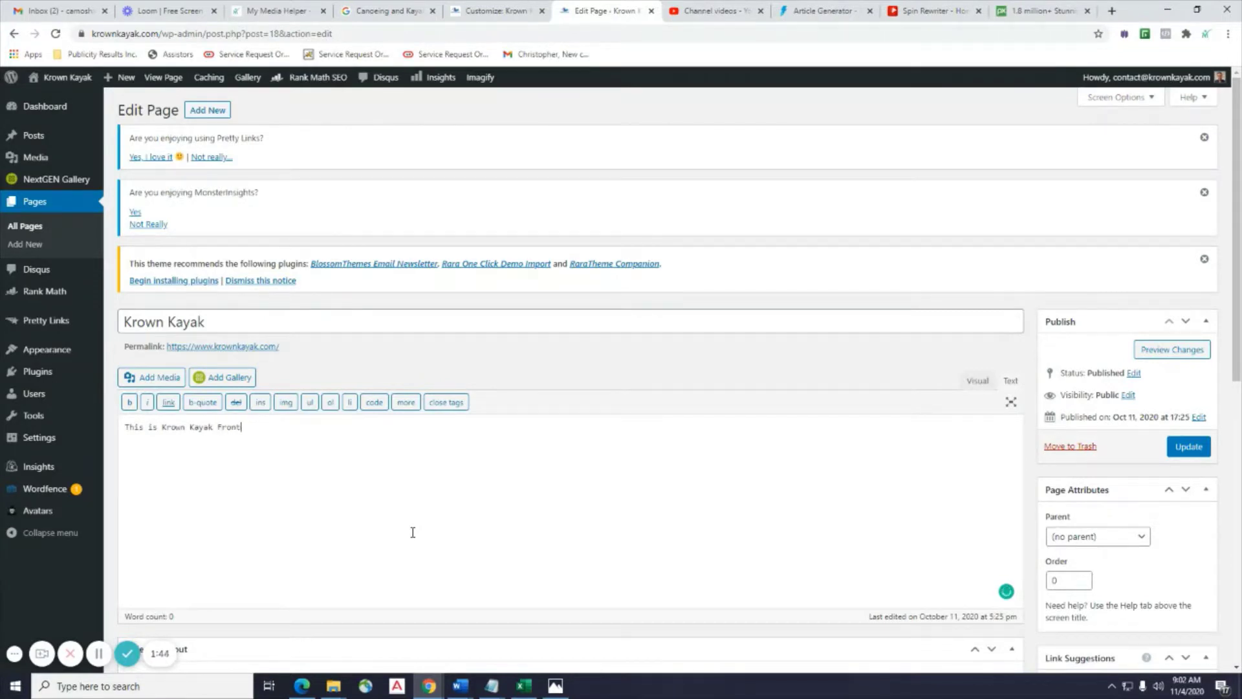
{"action": "scroll", "coordinate": [1158, 548], "scroll_direction": "down", "scroll_amount": 4}
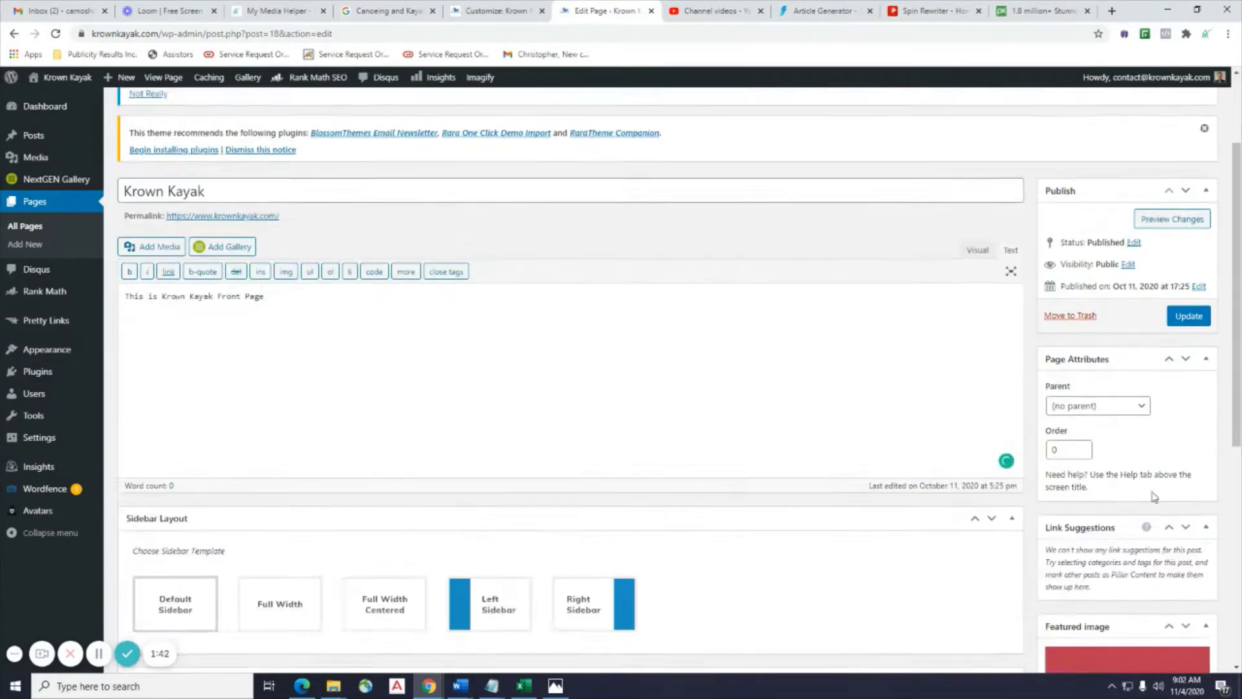
{"action": "left_click", "coordinate": [1188, 189]}
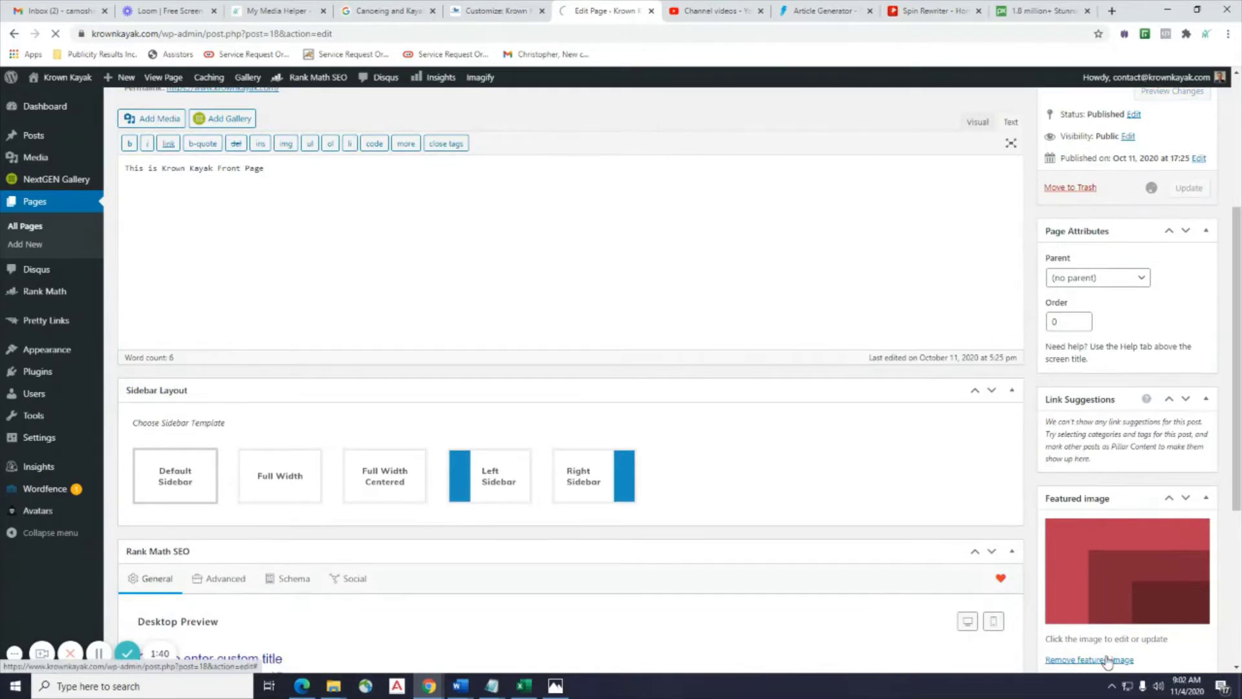
Review the page's sidebar layout, SEO and featured image sections, and look at the Customizer's Homepage Settings.
{"action": "scroll", "coordinate": [1107, 661], "scroll_direction": "down", "scroll_amount": 5}
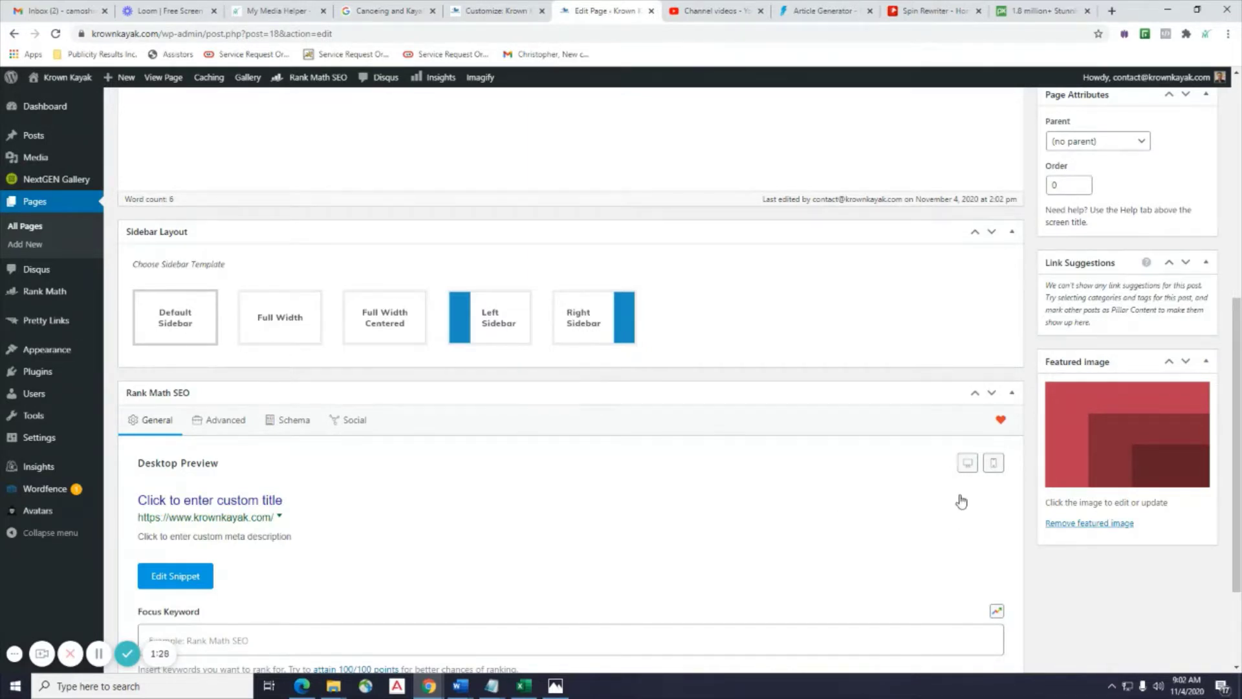
{"action": "scroll", "coordinate": [958, 489], "scroll_direction": "up", "scroll_amount": 5}
{"action": "scroll", "coordinate": [958, 488], "scroll_direction": "up", "scroll_amount": 2}
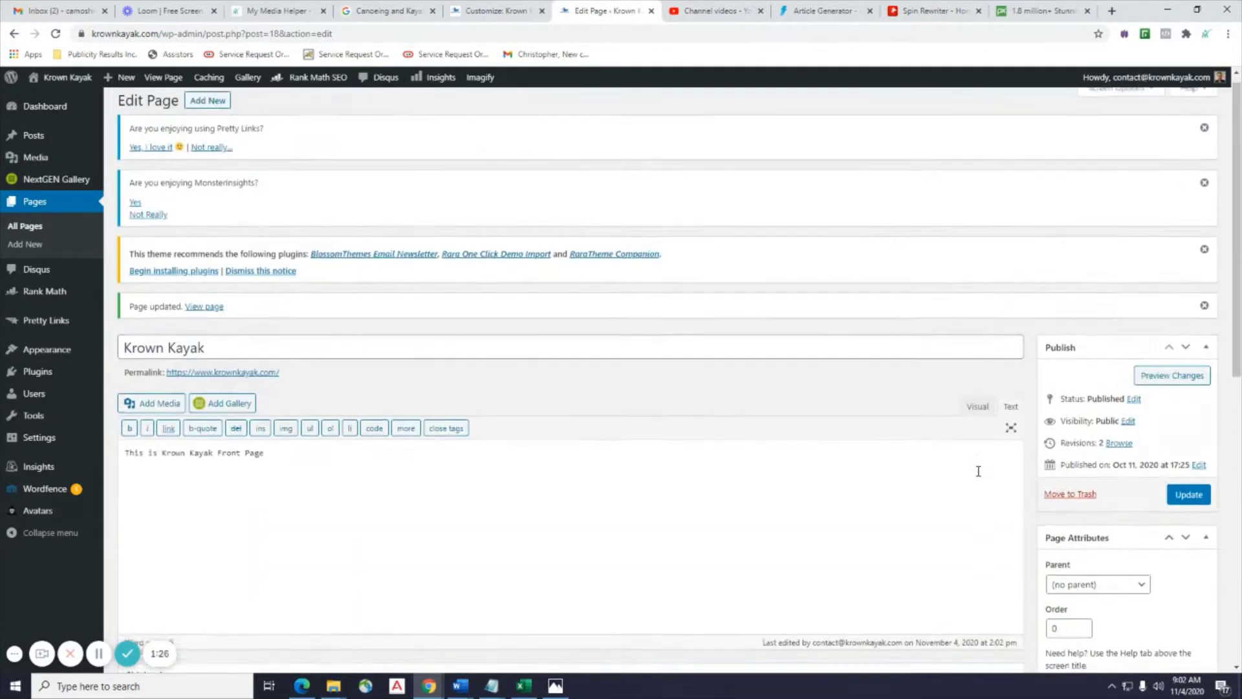
{"action": "scroll", "coordinate": [975, 474], "scroll_direction": "down", "scroll_amount": 4}
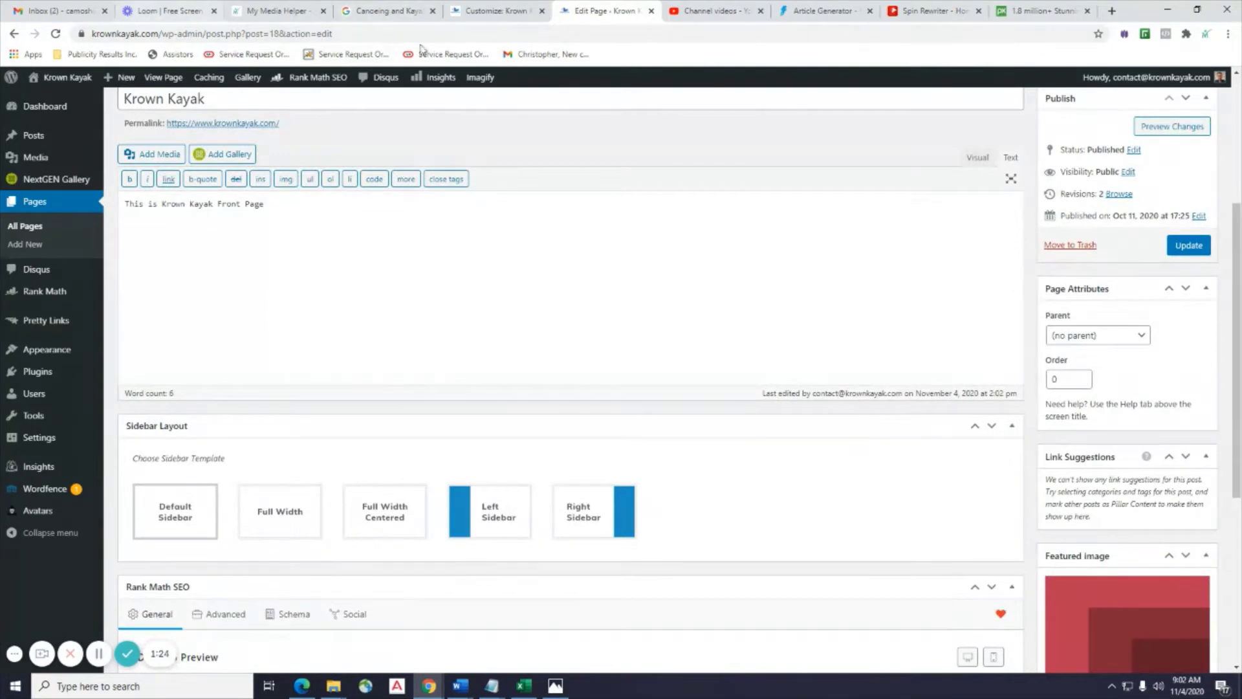
{"action": "left_click", "coordinate": [498, 11]}
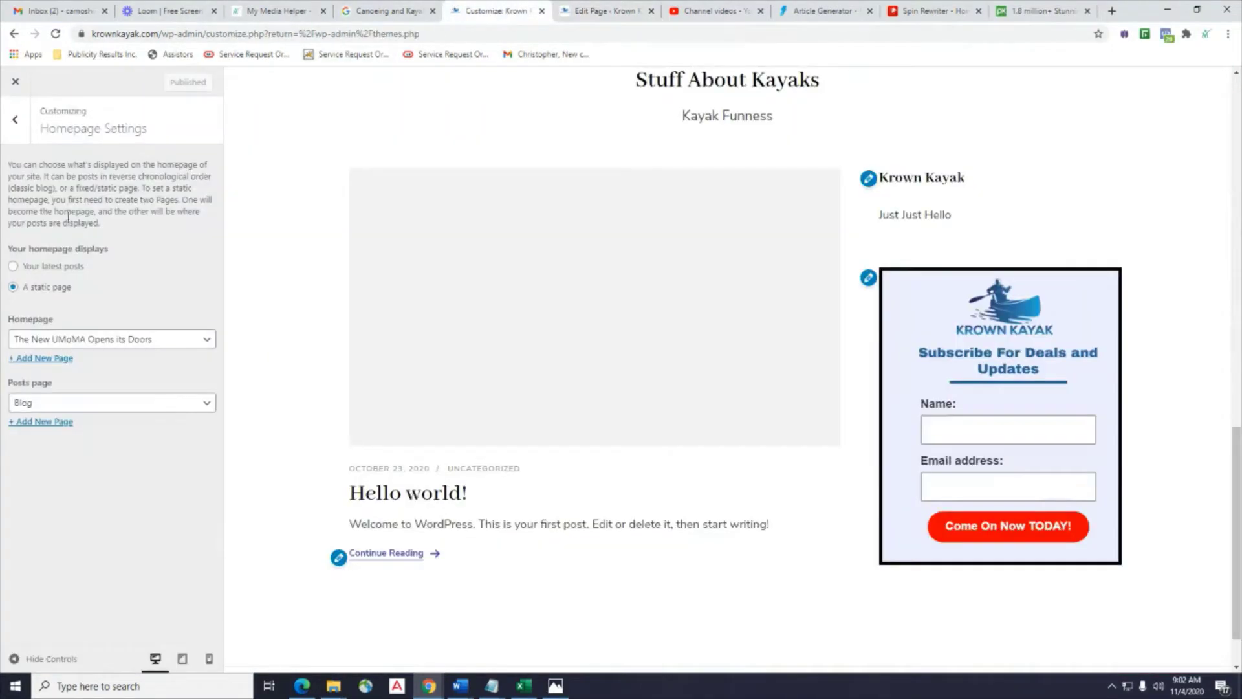
{"action": "left_click", "coordinate": [592, 14]}
{"action": "scroll", "coordinate": [1194, 322], "scroll_direction": "down", "scroll_amount": 5}
{"action": "scroll", "coordinate": [1193, 322], "scroll_direction": "up", "scroll_amount": 7}
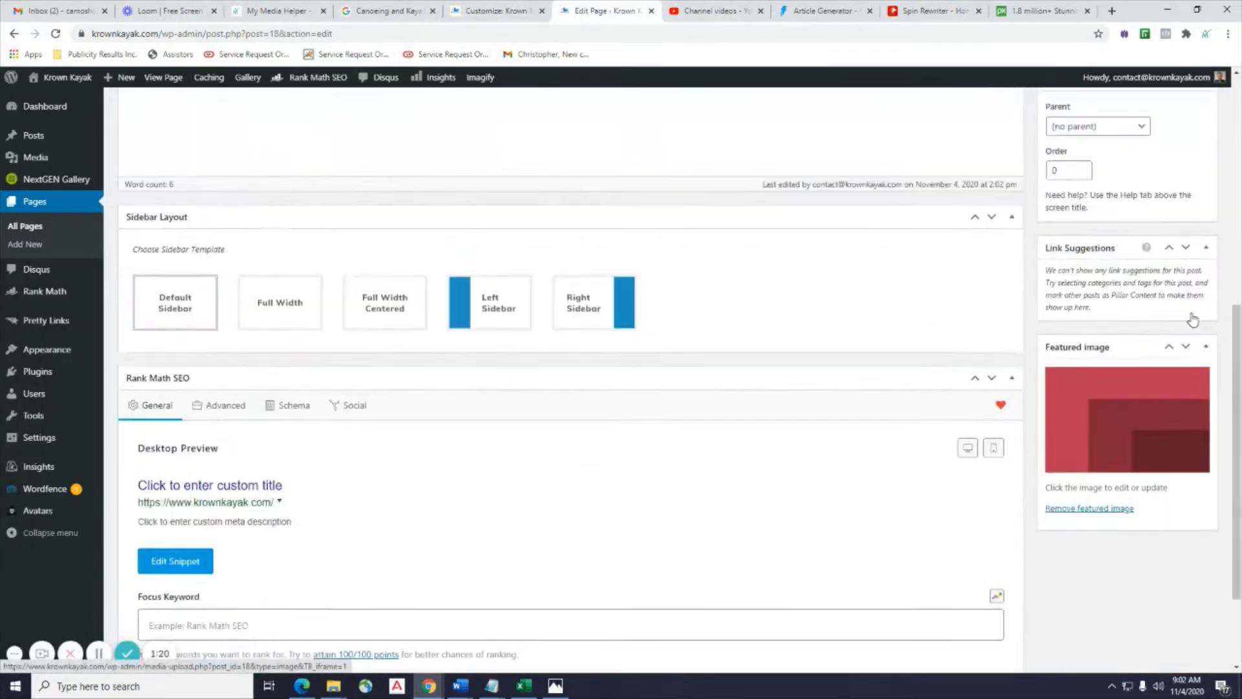
Open the live Krown Kayak site in a new tab and look through its front page sections.
{"action": "right_click", "coordinate": [68, 81]}
{"action": "left_click", "coordinate": [84, 89]}
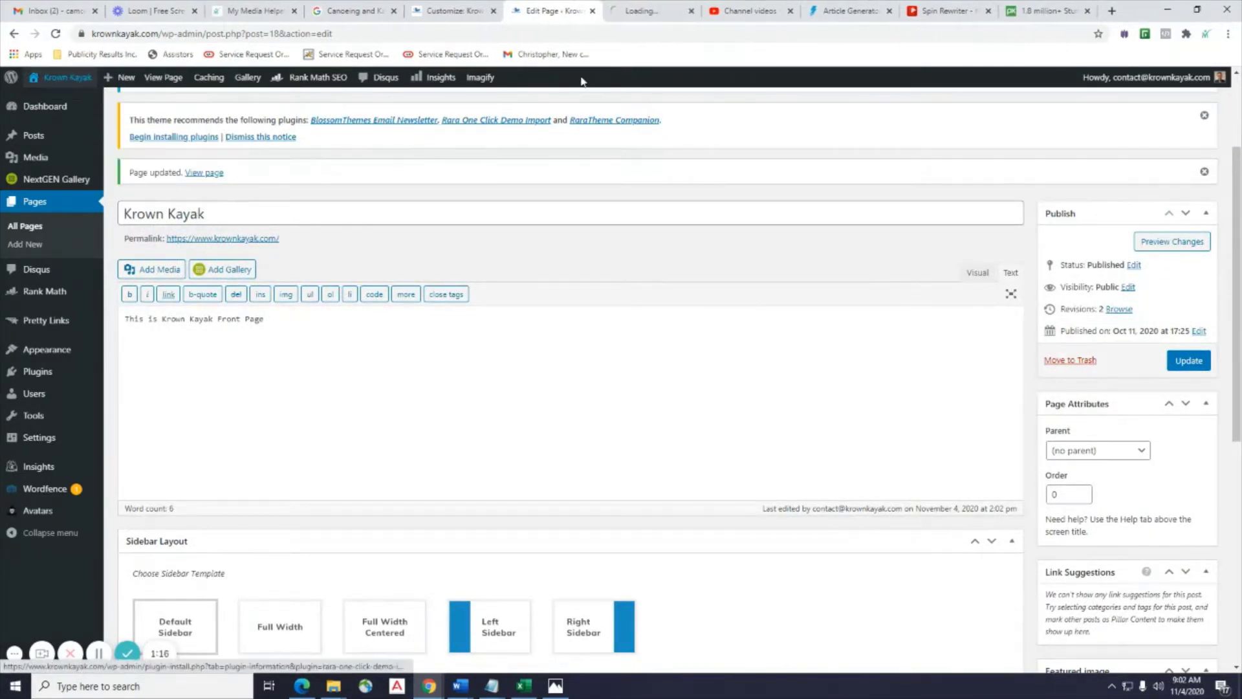
{"action": "left_click", "coordinate": [627, 15]}
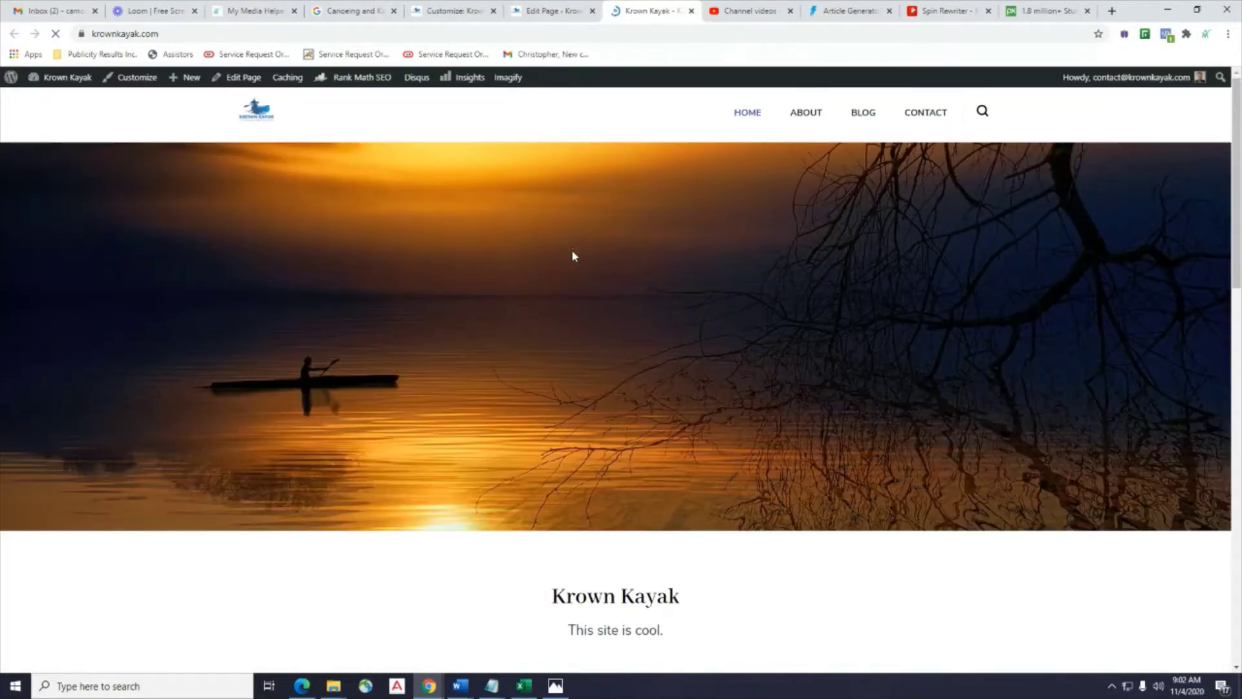
{"action": "scroll", "coordinate": [573, 253], "scroll_direction": "down", "scroll_amount": 7}
{"action": "scroll", "coordinate": [574, 253], "scroll_direction": "down", "scroll_amount": 10}
{"action": "scroll", "coordinate": [572, 252], "scroll_direction": "up", "scroll_amount": 12}
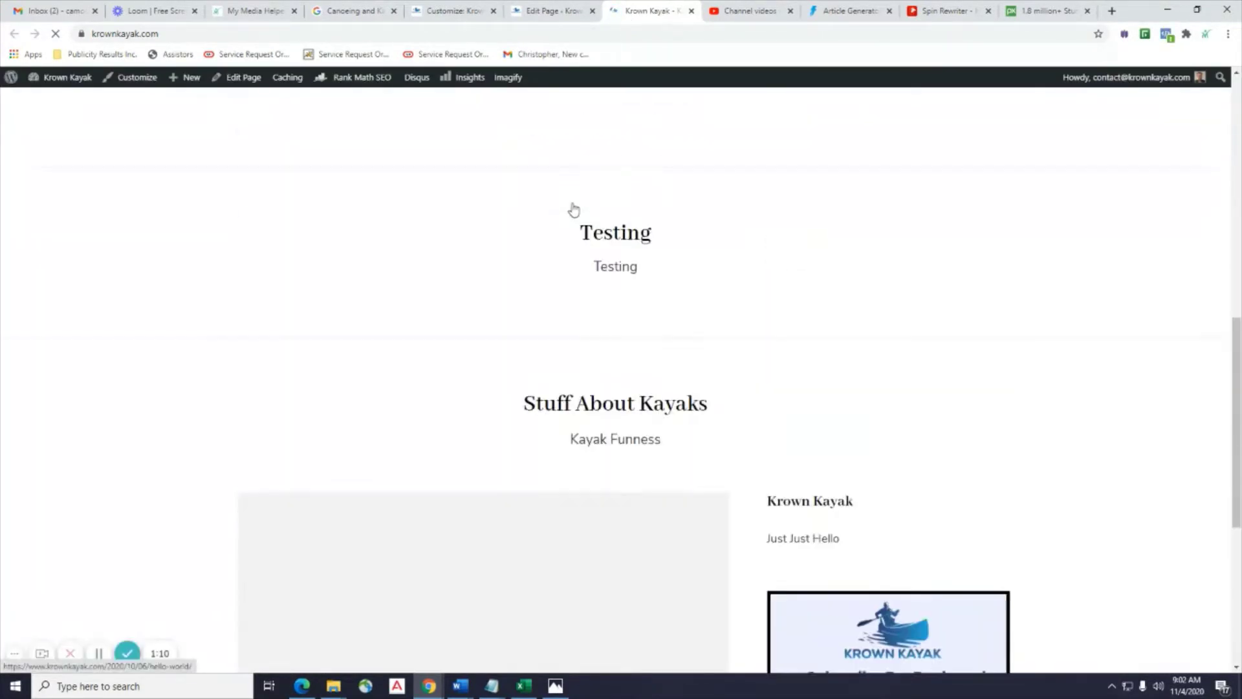
{"action": "scroll", "coordinate": [572, 202], "scroll_direction": "up", "scroll_amount": 3}
Look for the renamed front page among the static homepage choices in the Customizer's Homepage Settings, and reload the Customizer.
{"action": "left_click", "coordinate": [532, 12]}
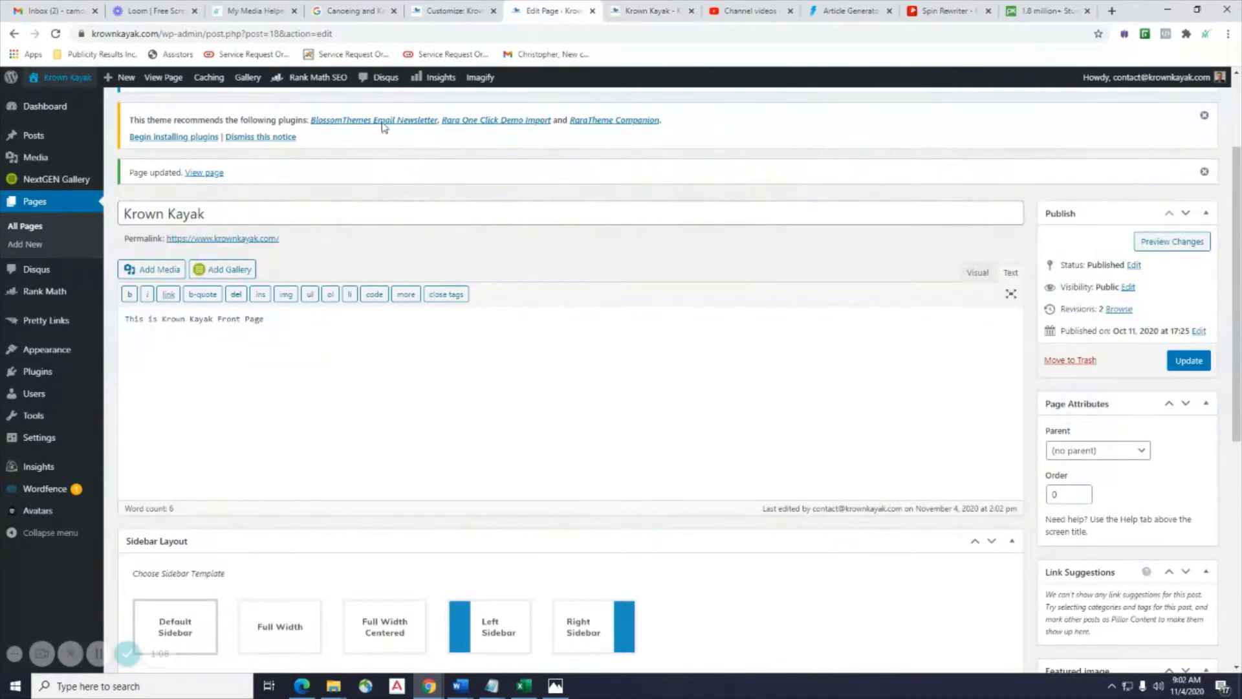
{"action": "left_click", "coordinate": [450, 9]}
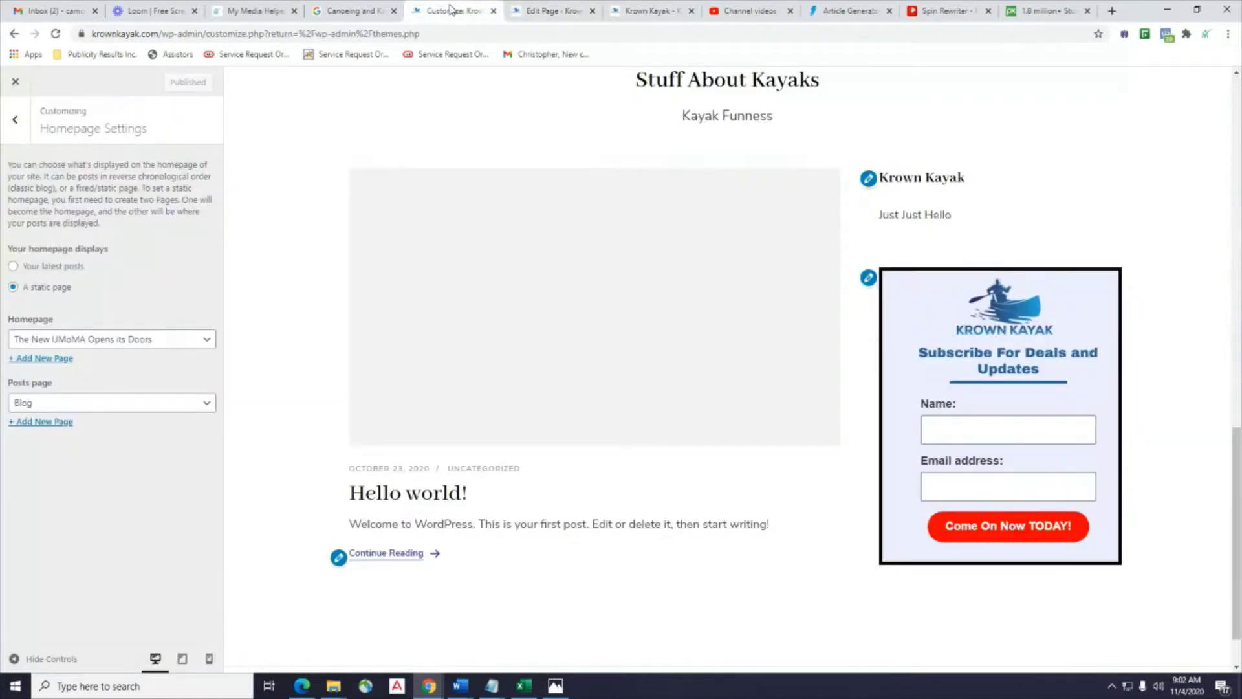
{"action": "left_click", "coordinate": [13, 122]}
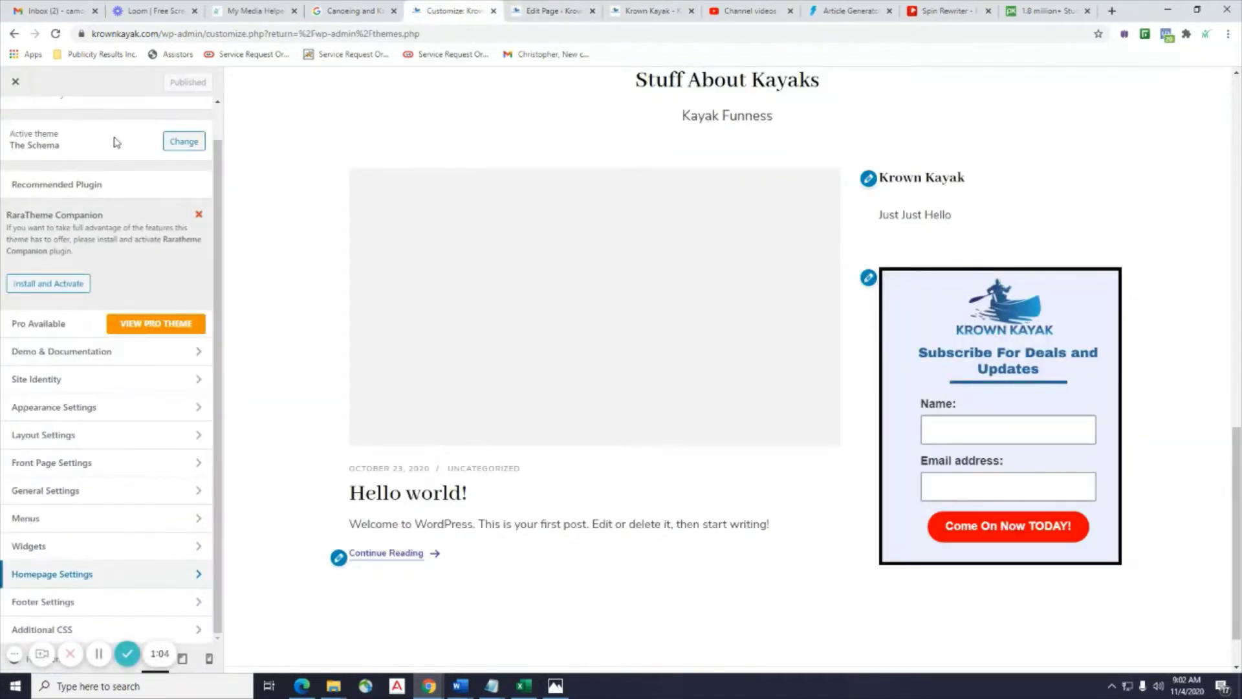
{"action": "left_click", "coordinate": [117, 575]}
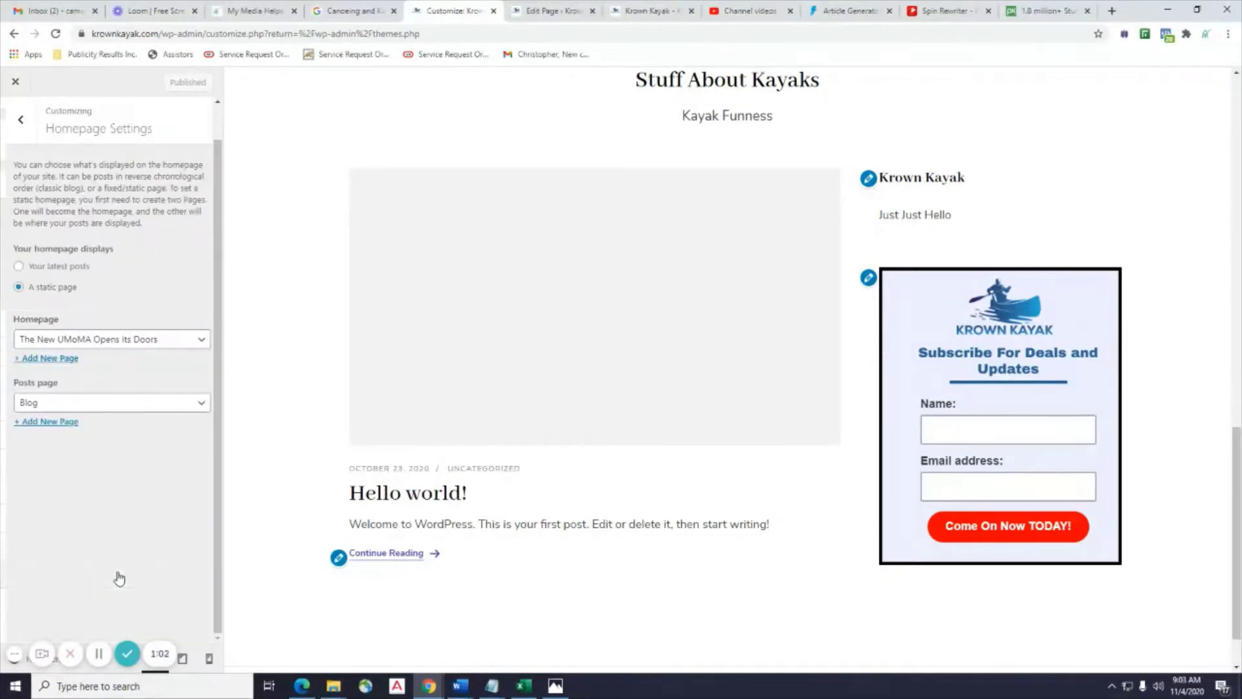
{"action": "left_click", "coordinate": [153, 344]}
{"action": "left_click", "coordinate": [155, 344]}
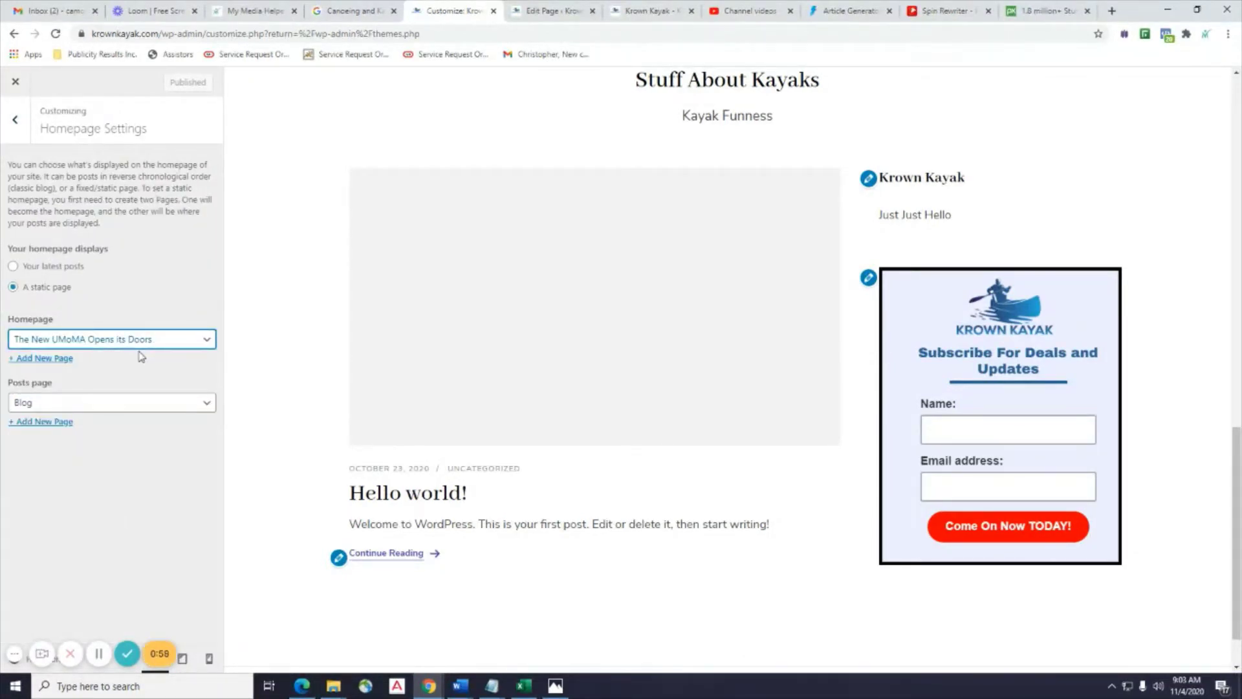
{"action": "left_click", "coordinate": [146, 344]}
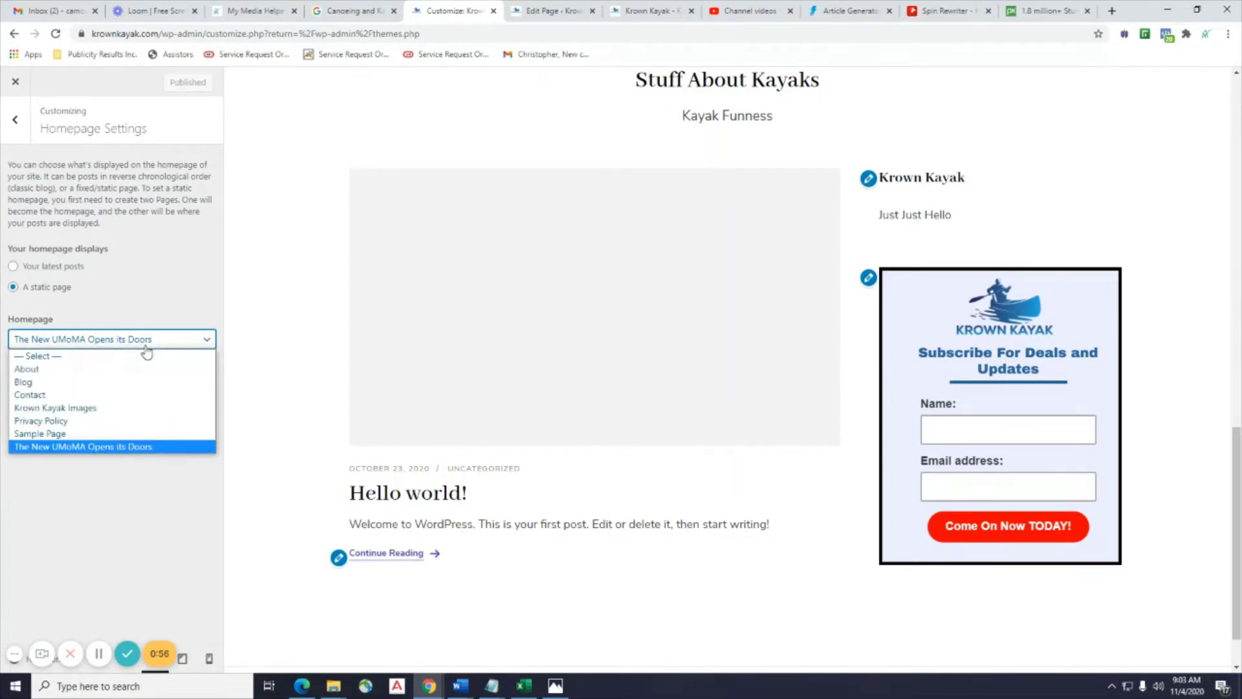
{"action": "left_click", "coordinate": [138, 447]}
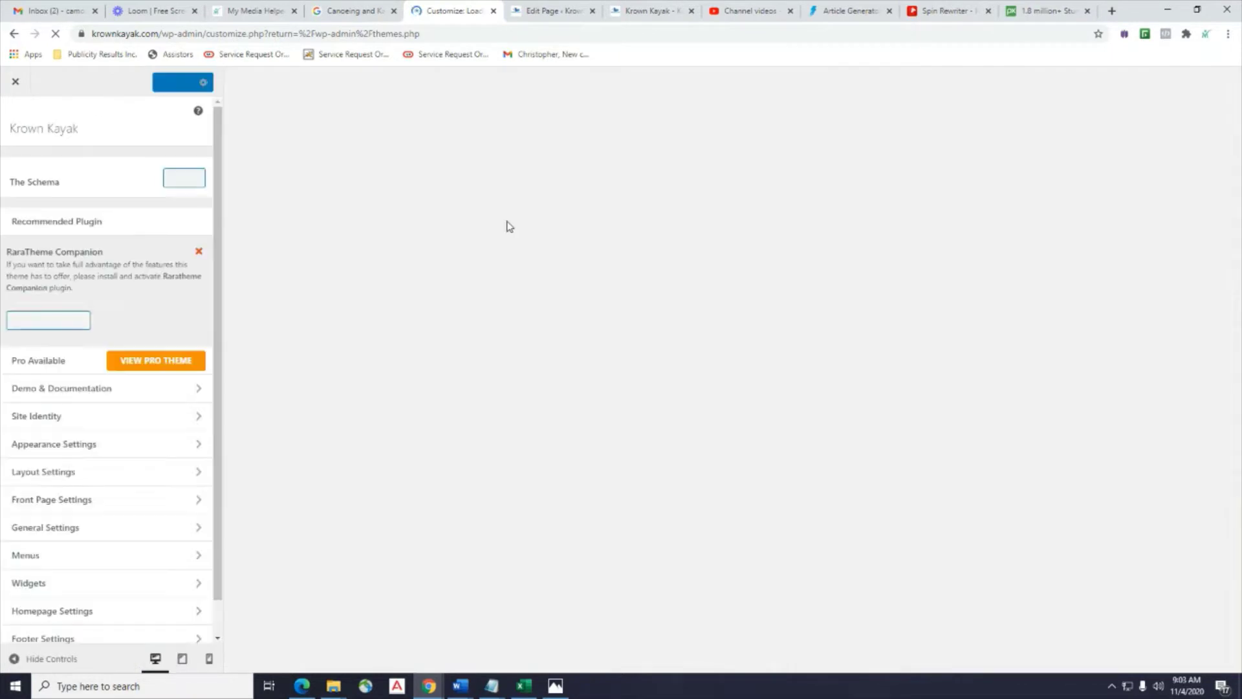
Select Krown Kayak as the static homepage in the Homepage Settings, keep Blog as the posts page, and publish.
{"action": "scroll", "coordinate": [76, 264], "scroll_direction": "down", "scroll_amount": 1}
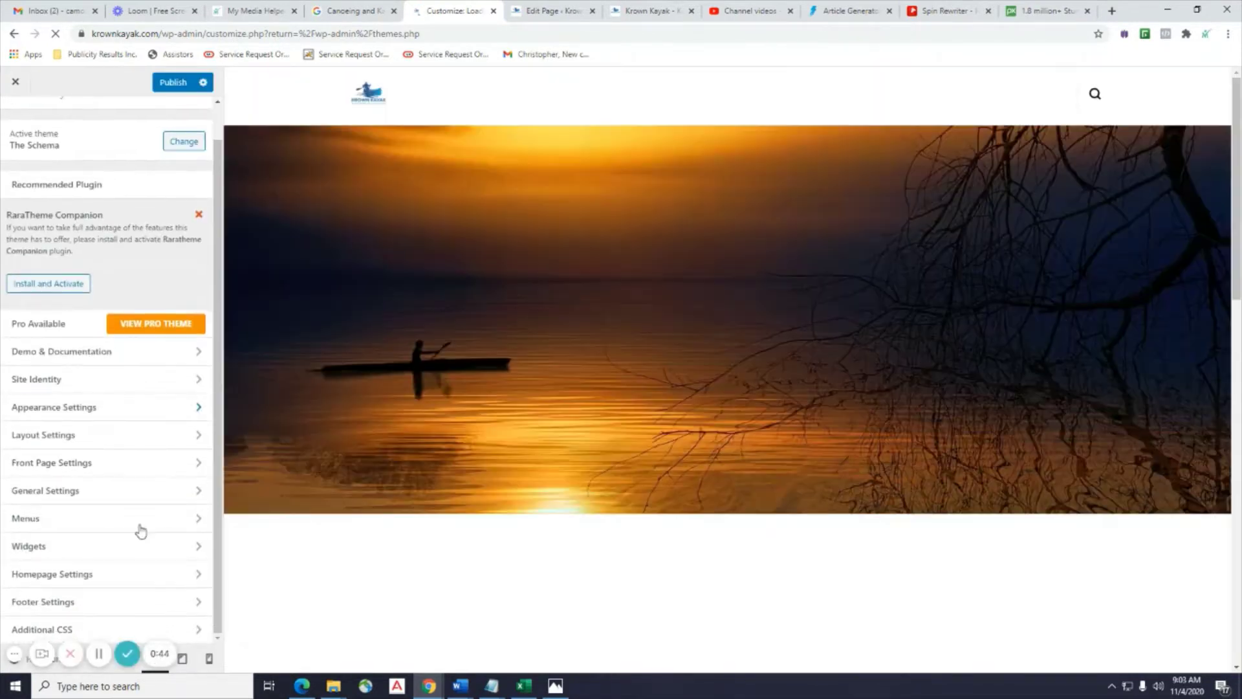
{"action": "left_click", "coordinate": [123, 578]}
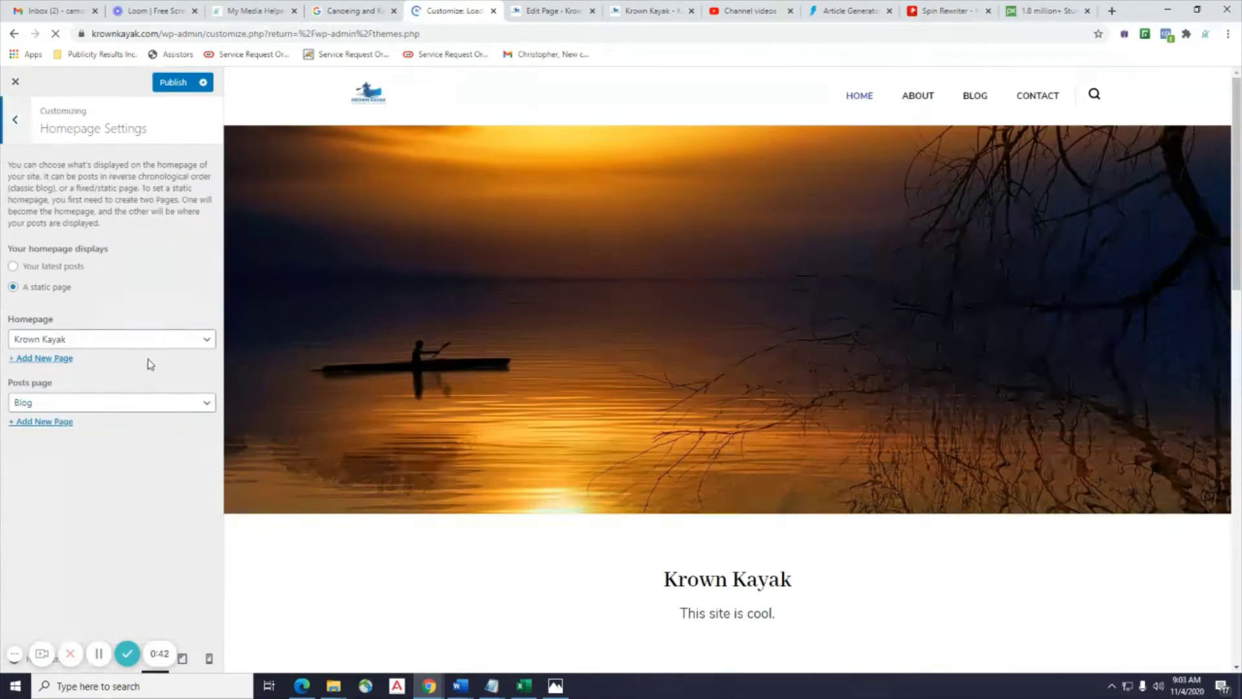
{"action": "left_click", "coordinate": [149, 342]}
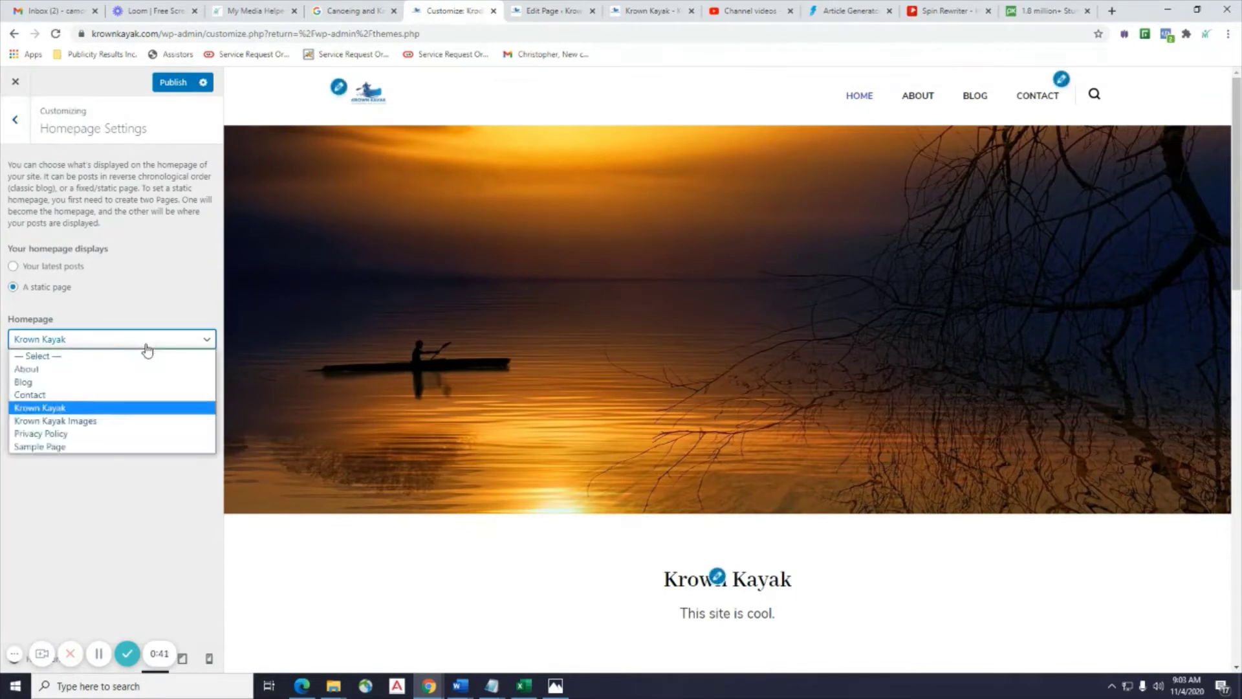
{"action": "left_click", "coordinate": [86, 408]}
{"action": "scroll", "coordinate": [727, 485], "scroll_direction": "down", "scroll_amount": 15}
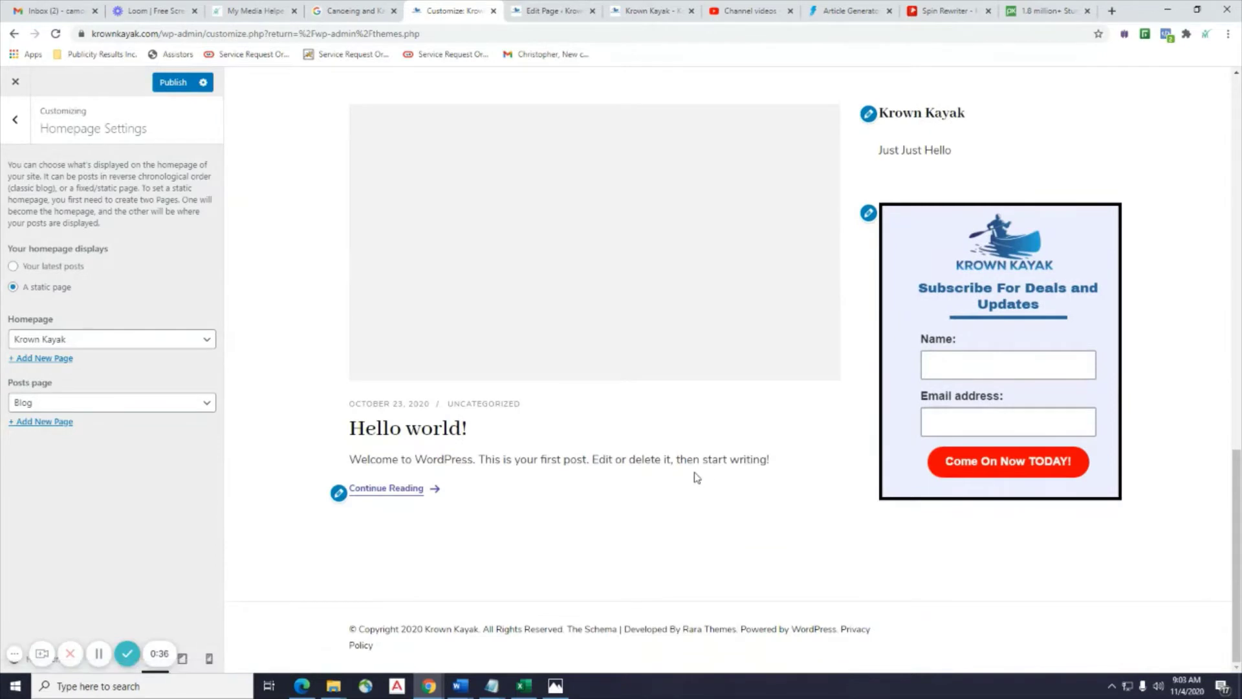
{"action": "left_click", "coordinate": [98, 409]}
{"action": "left_click", "coordinate": [83, 452]}
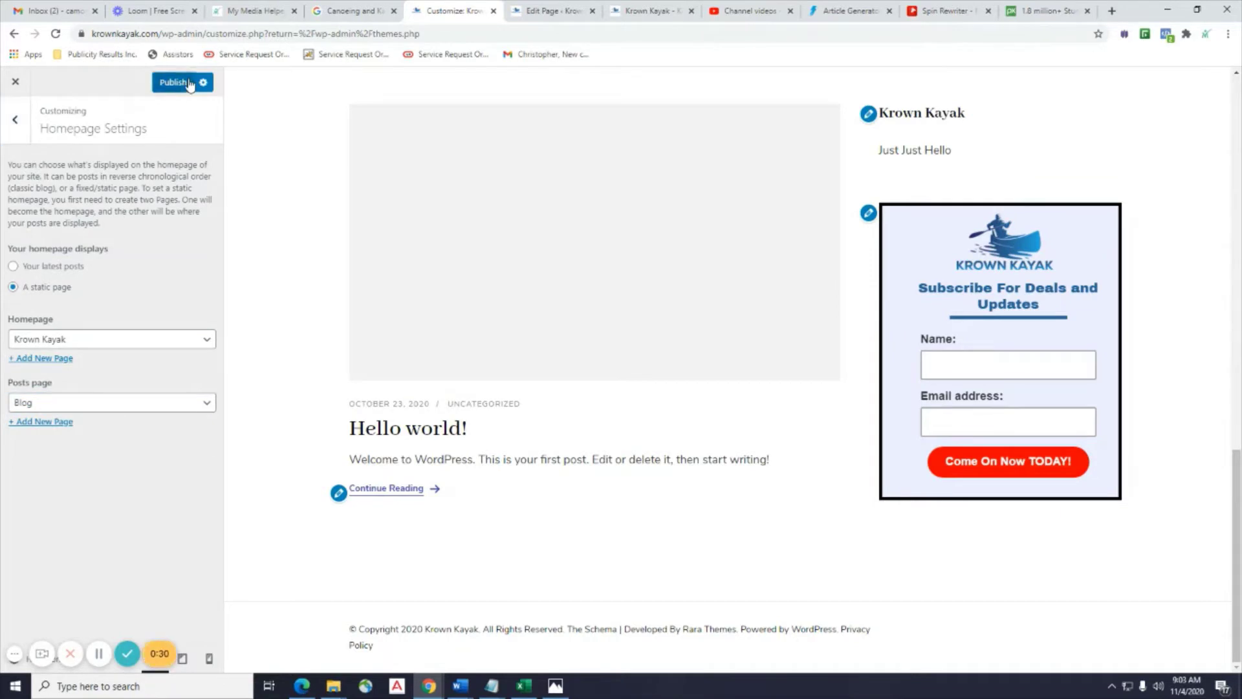
{"action": "key", "text": "ctrl+s"}
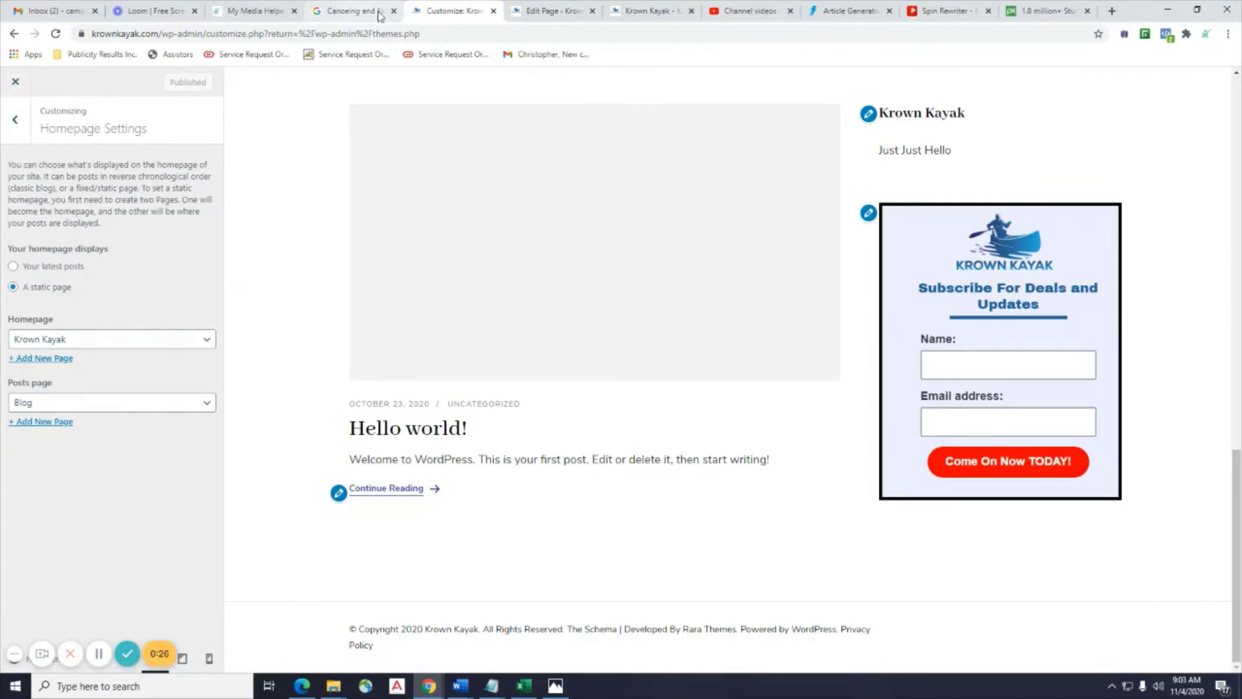
Return to the Krown Kayak page editor and update the page again.
{"action": "left_click", "coordinate": [553, 10]}
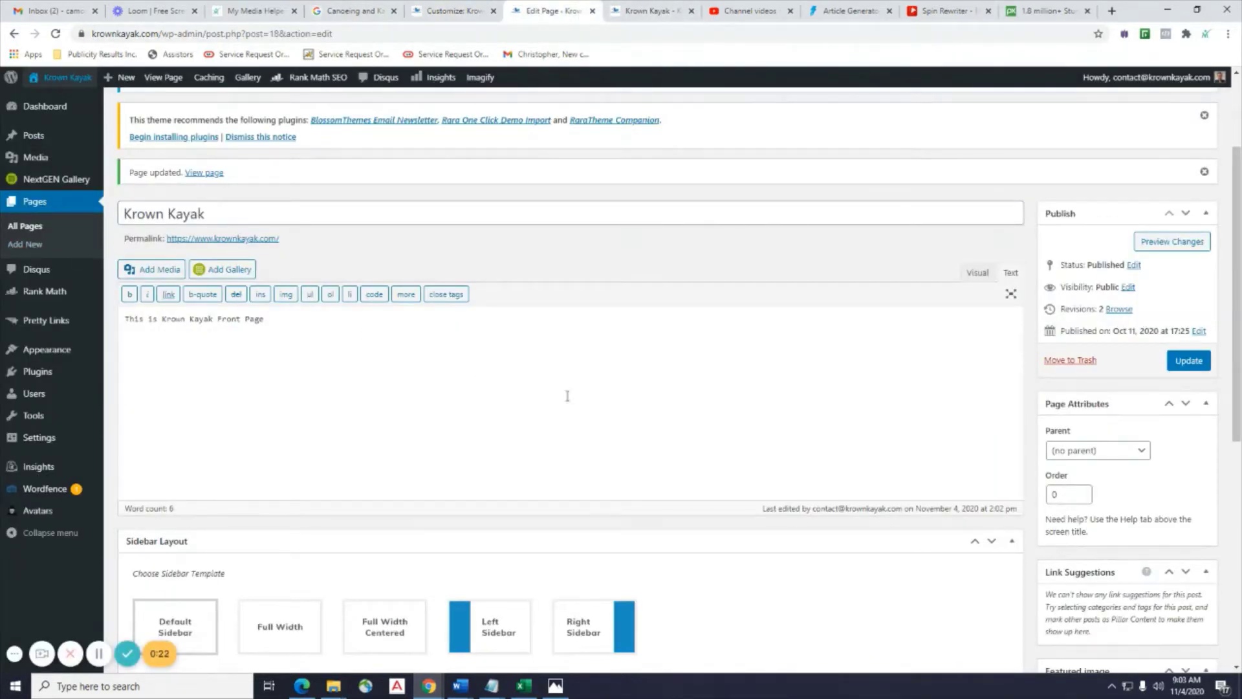
{"action": "left_click", "coordinate": [1195, 362]}
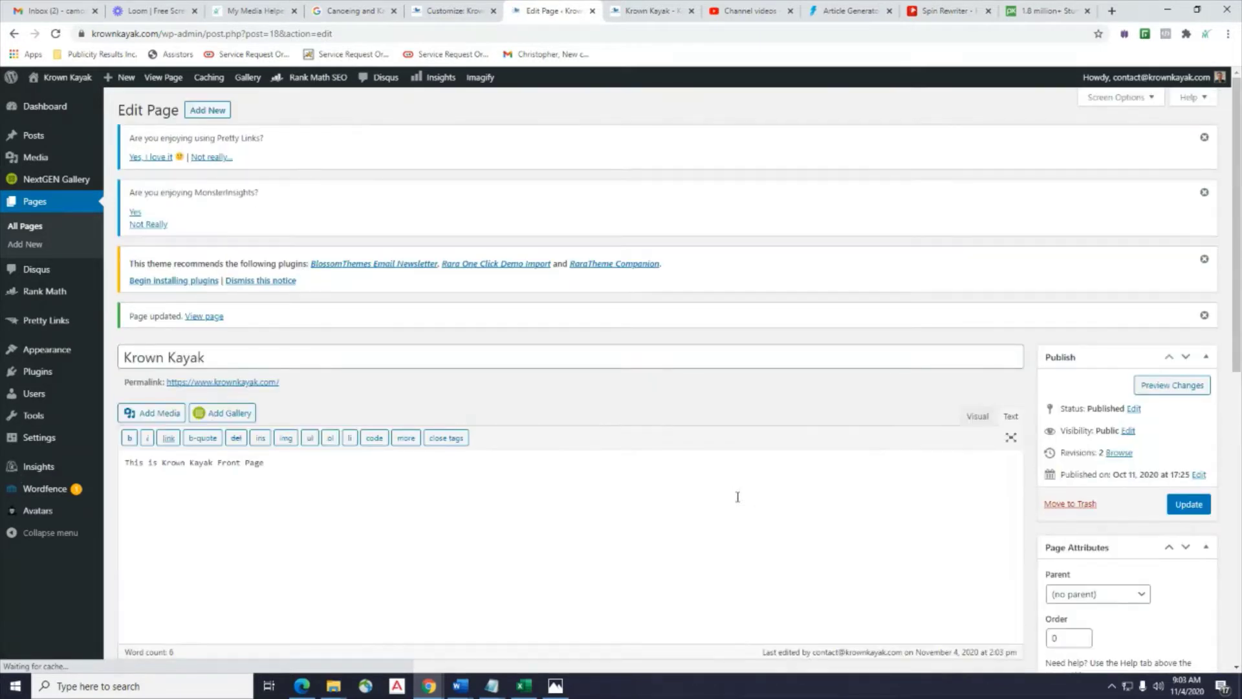
Go to the list of all pages, add a new page titled Home and publish it.
{"action": "left_click", "coordinate": [41, 225]}
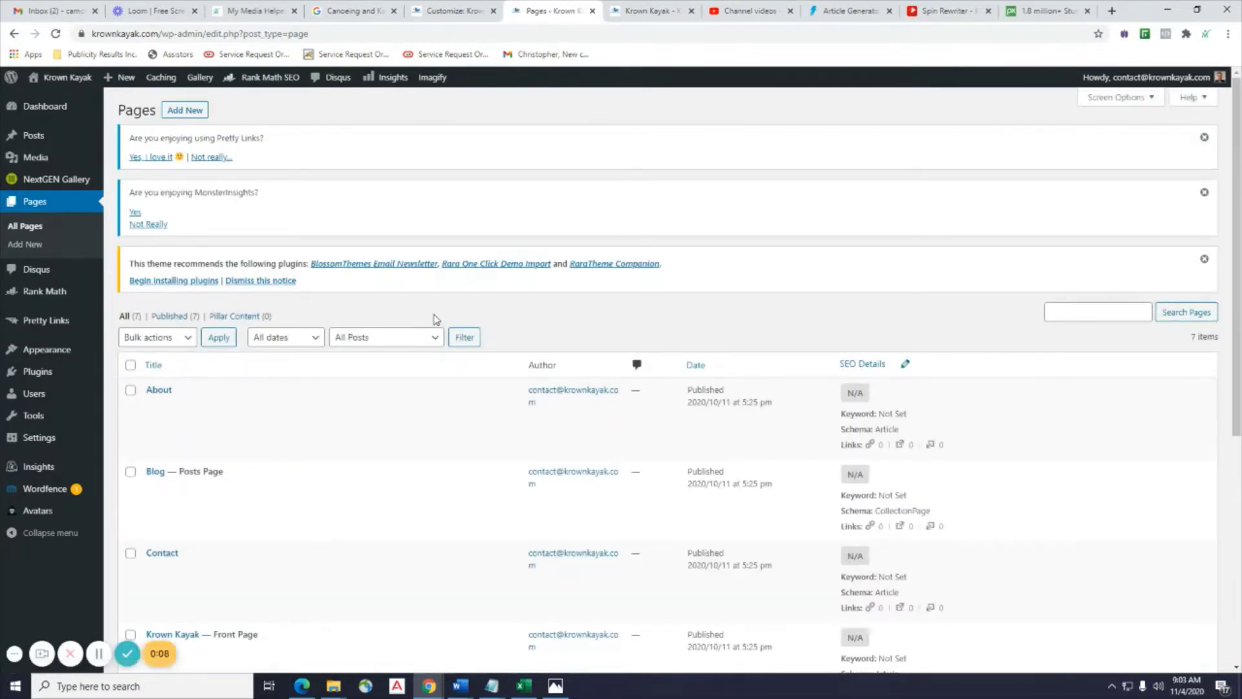
{"action": "scroll", "coordinate": [434, 317], "scroll_direction": "down", "scroll_amount": 5}
{"action": "scroll", "coordinate": [432, 319], "scroll_direction": "down", "scroll_amount": 1}
{"action": "scroll", "coordinate": [432, 319], "scroll_direction": "up", "scroll_amount": 6}
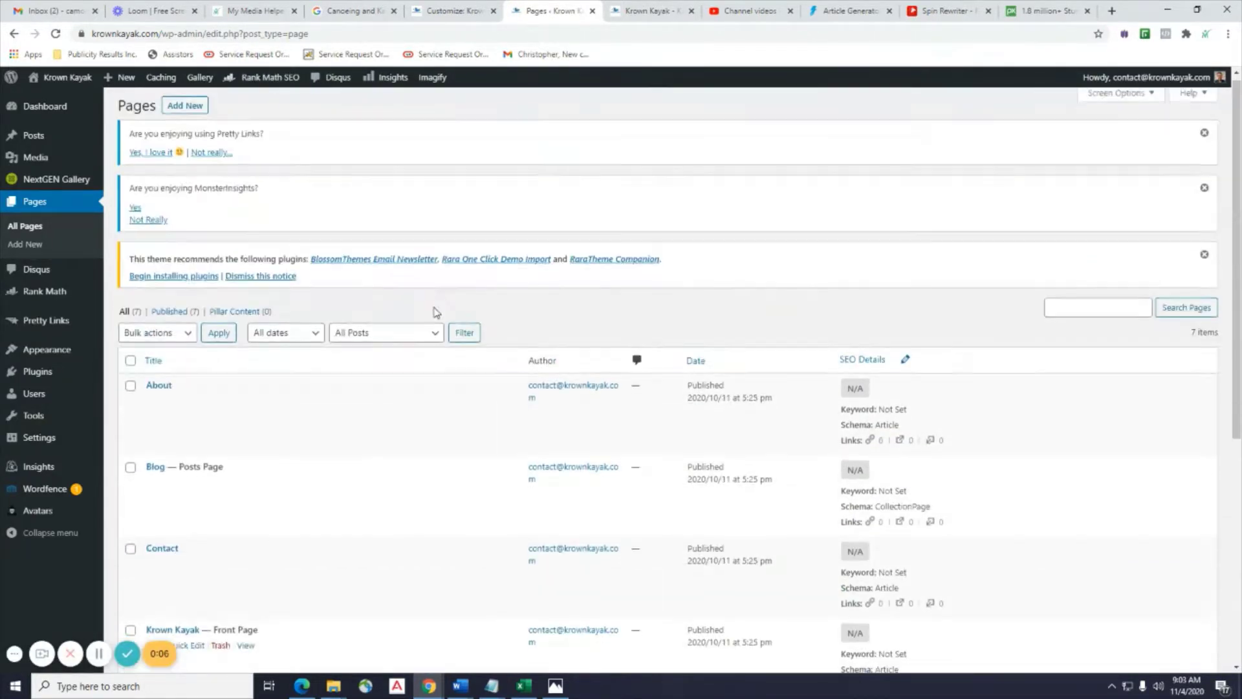
{"action": "left_click", "coordinate": [178, 112]}
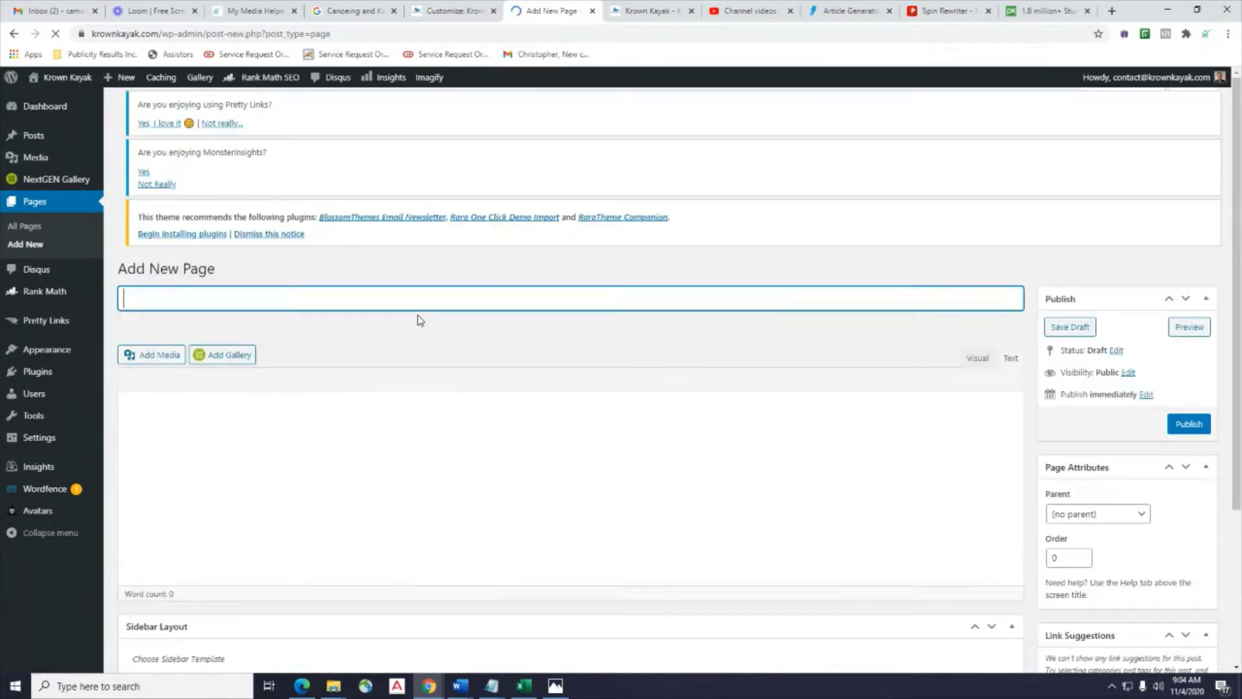
{"action": "type", "text": "Home"}
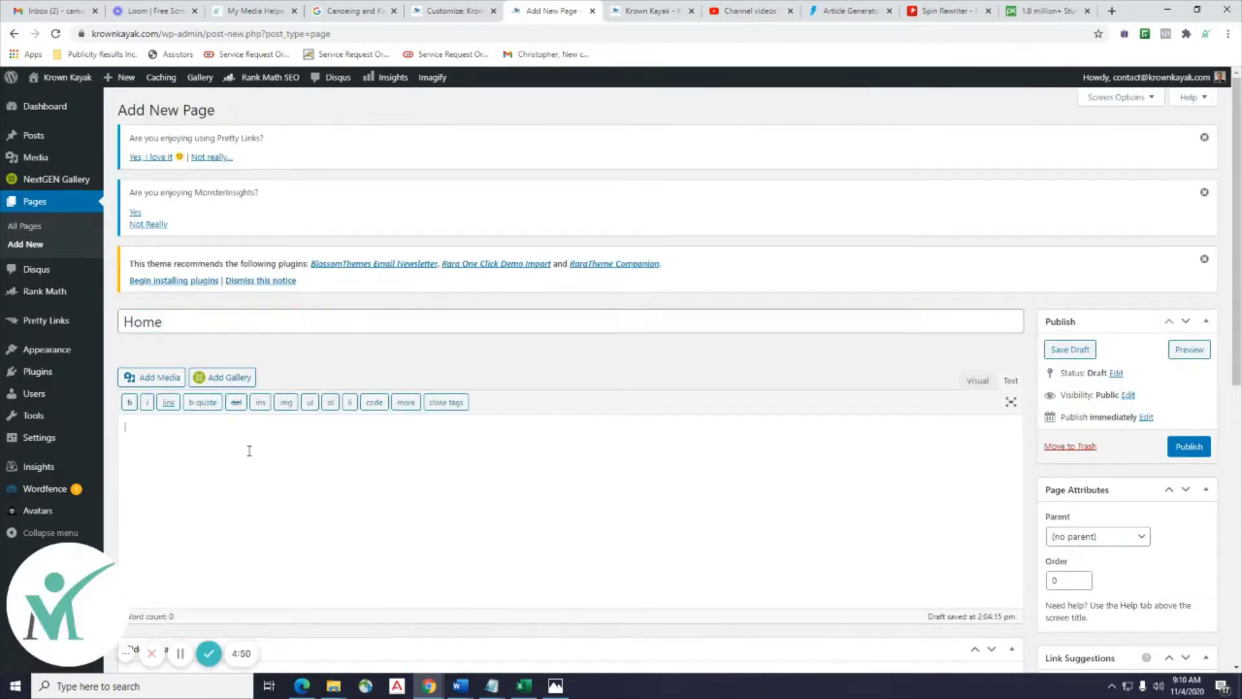
{"action": "scroll", "coordinate": [247, 451], "scroll_direction": "down", "scroll_amount": 4}
{"action": "scroll", "coordinate": [363, 347], "scroll_direction": "up", "scroll_amount": 5}
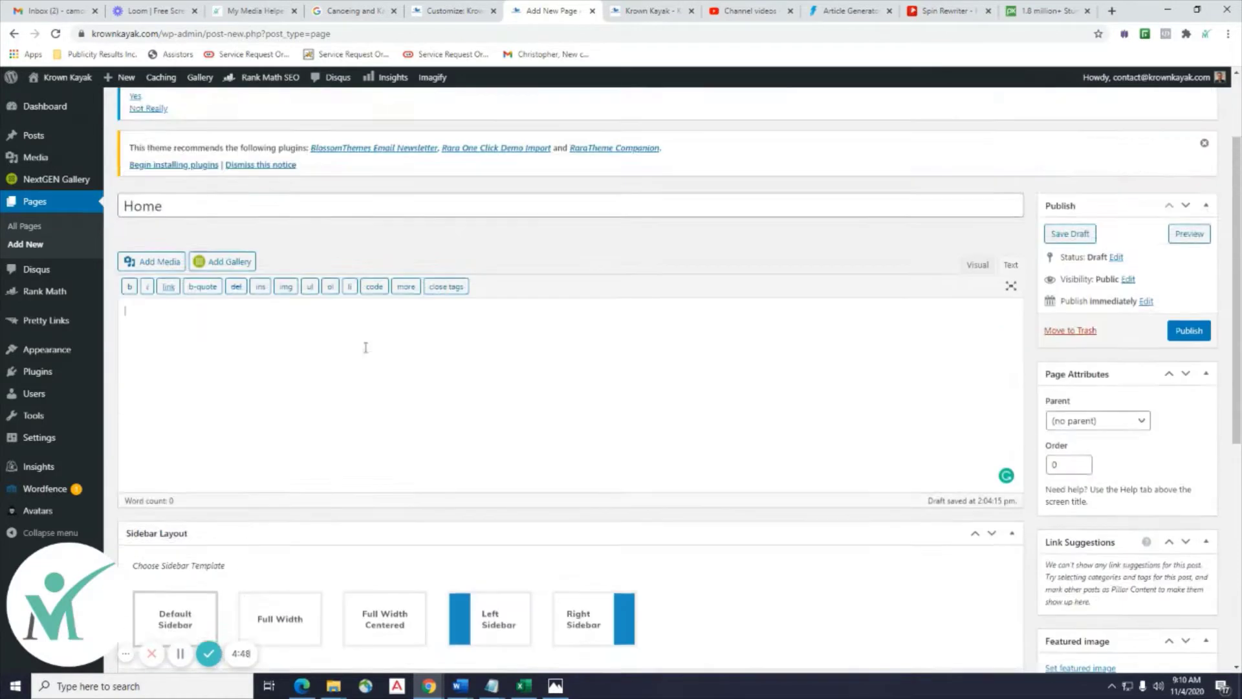
{"action": "left_click", "coordinate": [1187, 451]}
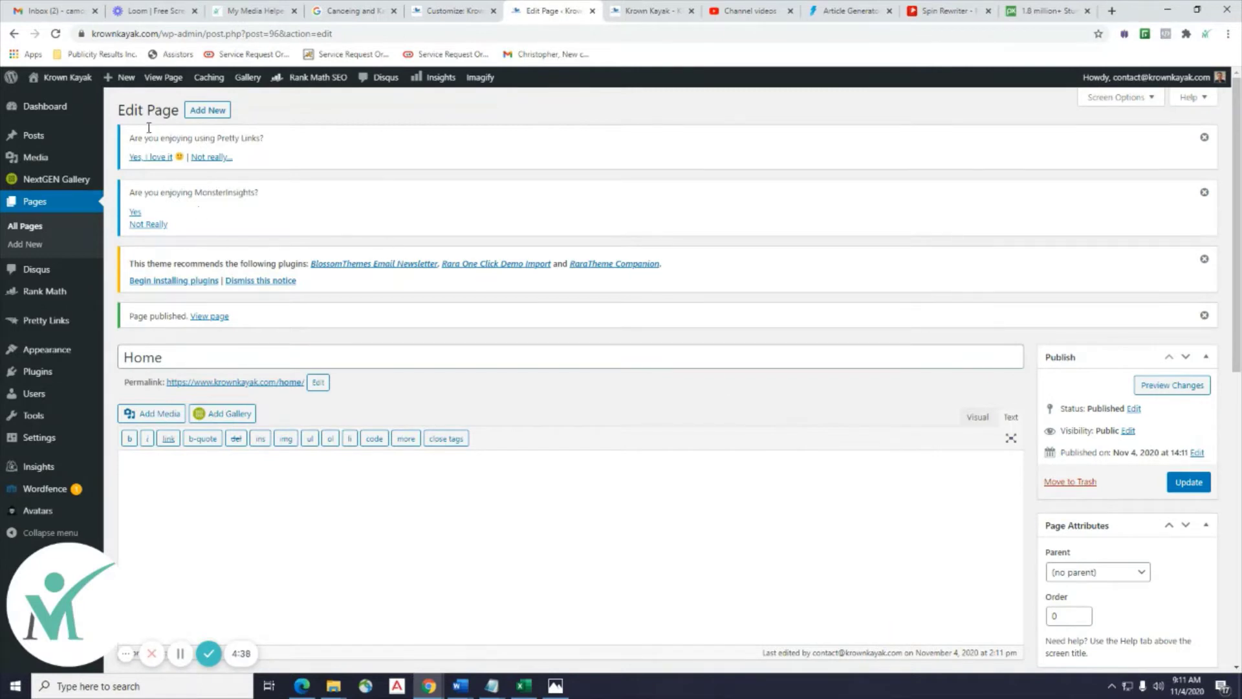
Reload the Customizer and try Home as the static homepage in the Homepage Settings, checking the site preview.
{"action": "left_click", "coordinate": [353, 10]}
{"action": "left_click", "coordinate": [446, 10]}
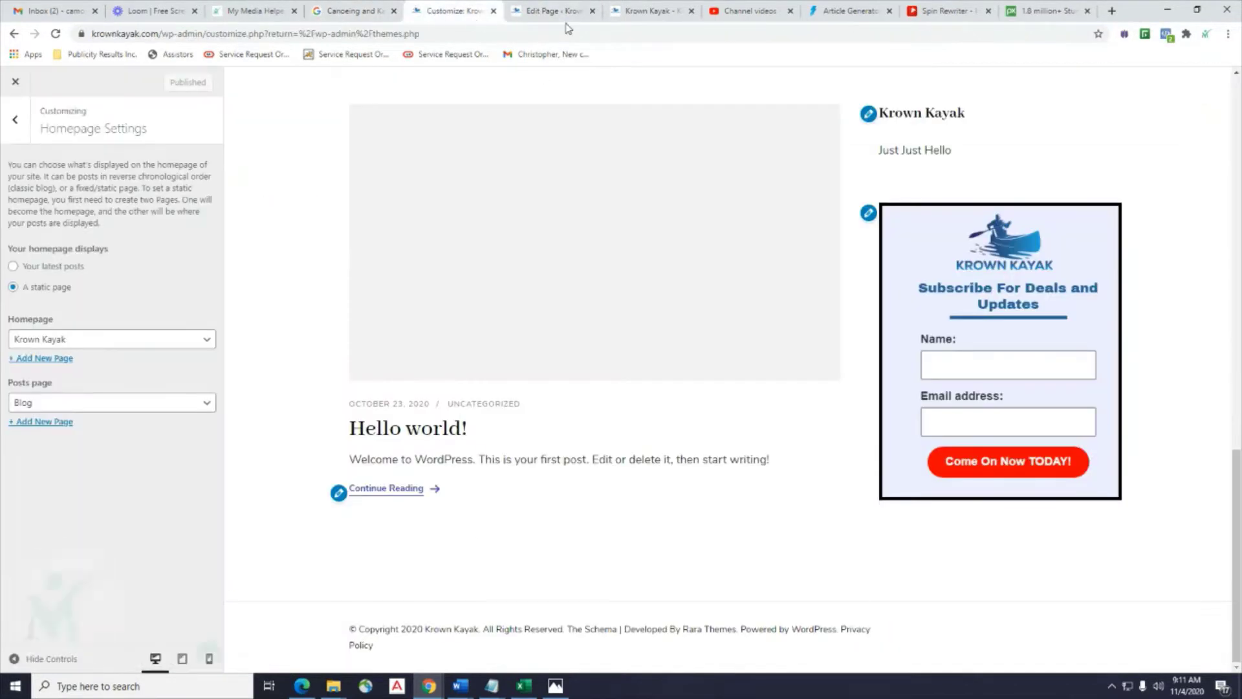
{"action": "left_click", "coordinate": [53, 36]}
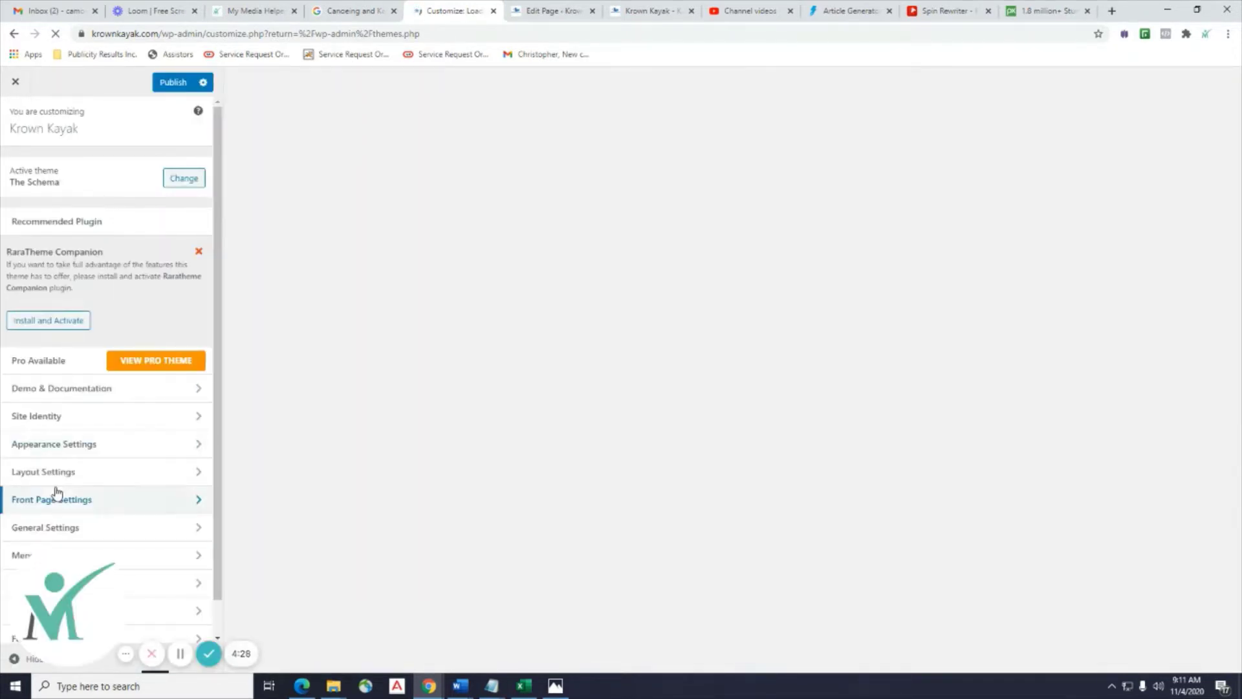
{"action": "scroll", "coordinate": [71, 502], "scroll_direction": "down", "scroll_amount": 1}
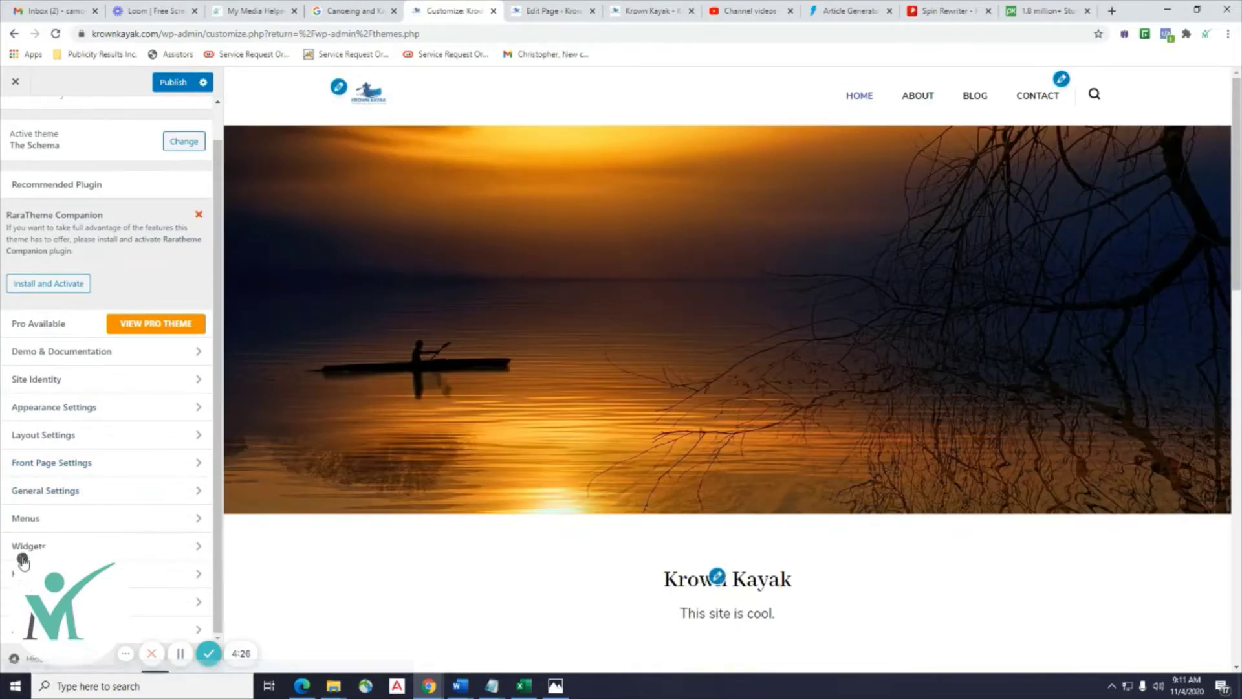
{"action": "left_click", "coordinate": [103, 575]}
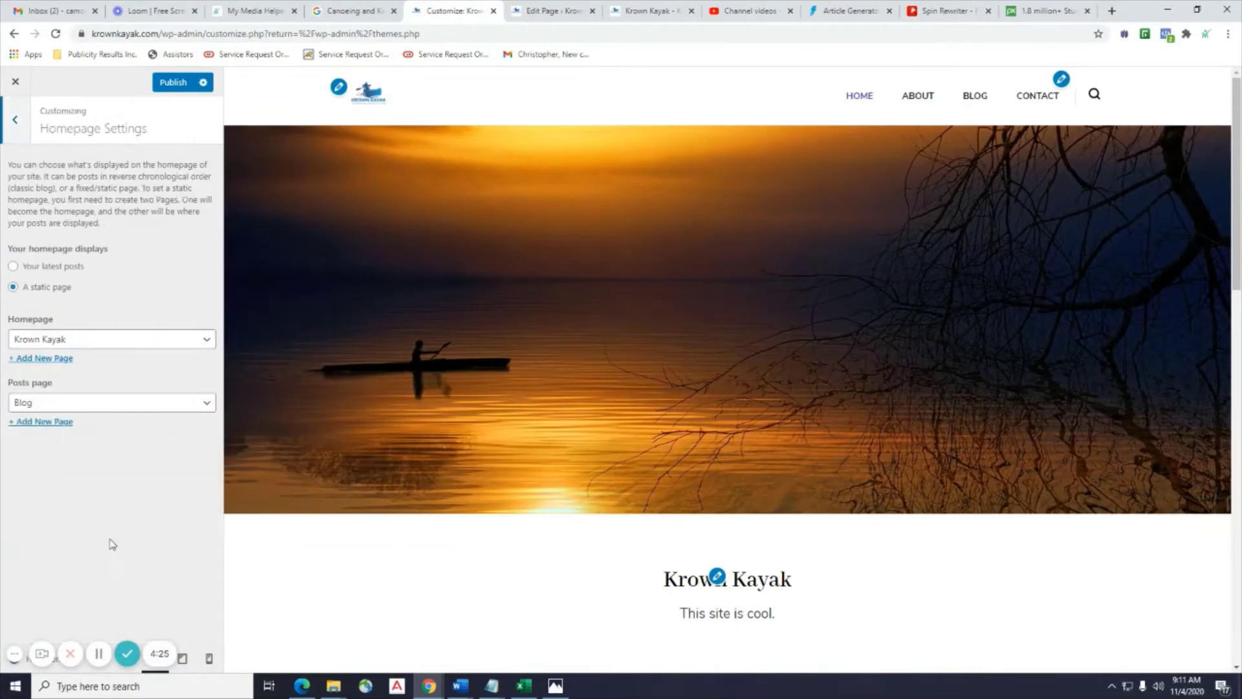
{"action": "left_click", "coordinate": [146, 340]}
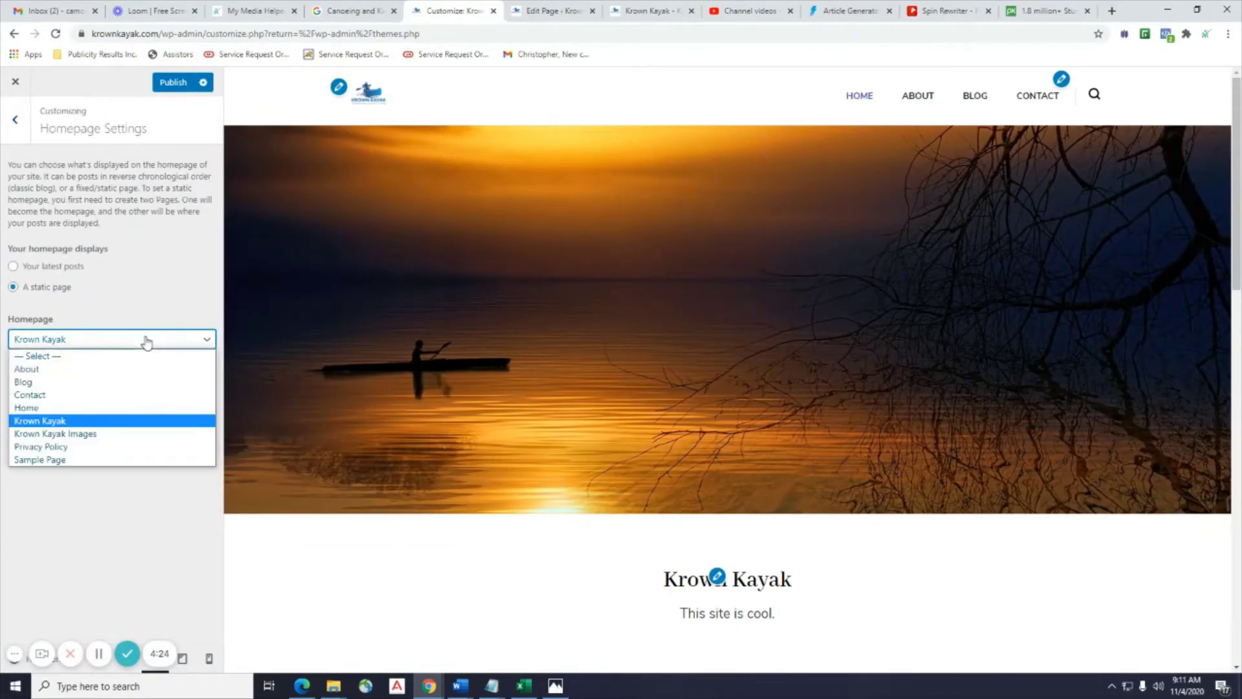
{"action": "left_click", "coordinate": [83, 409]}
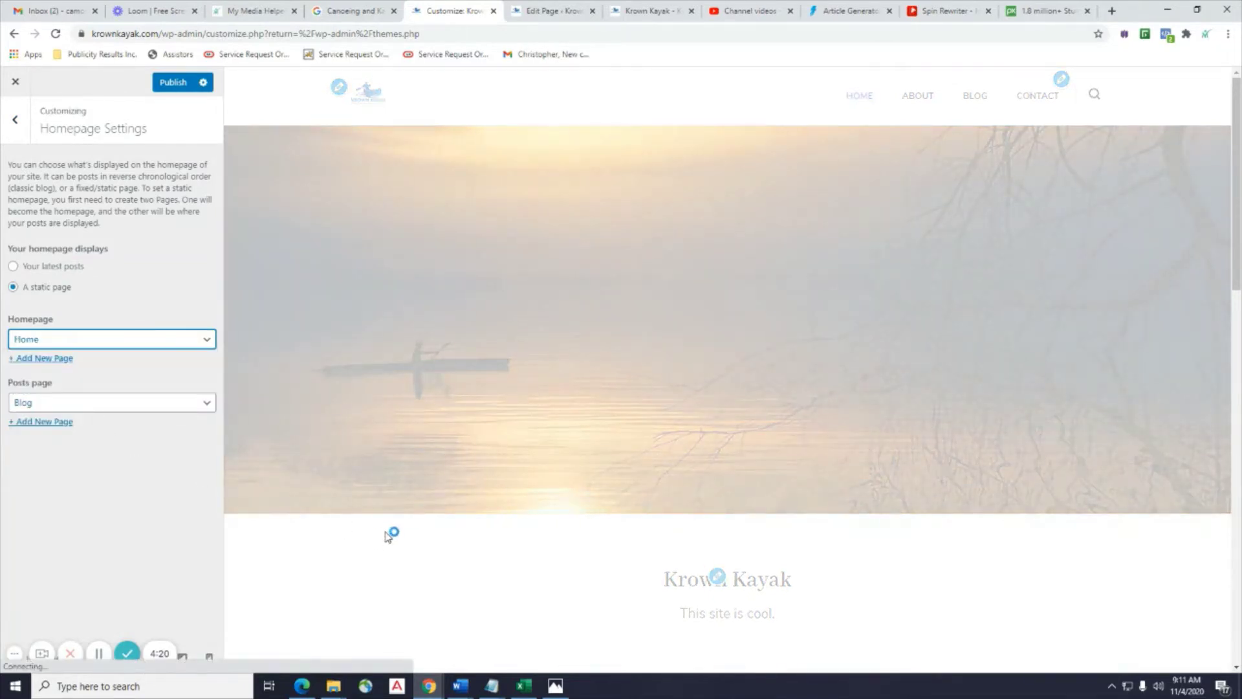
{"action": "scroll", "coordinate": [389, 534], "scroll_direction": "down", "scroll_amount": 10}
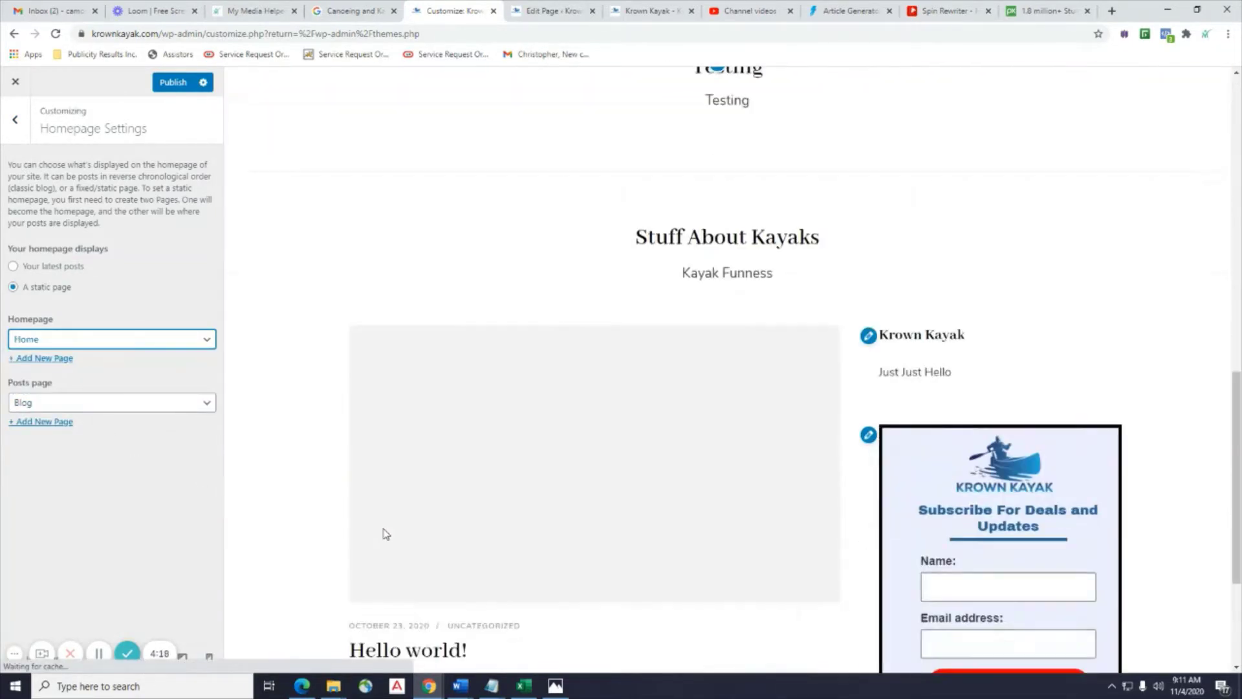
Set the static homepage back to Krown Kayak in the Homepage Settings and publish.
{"action": "left_click", "coordinate": [133, 338]}
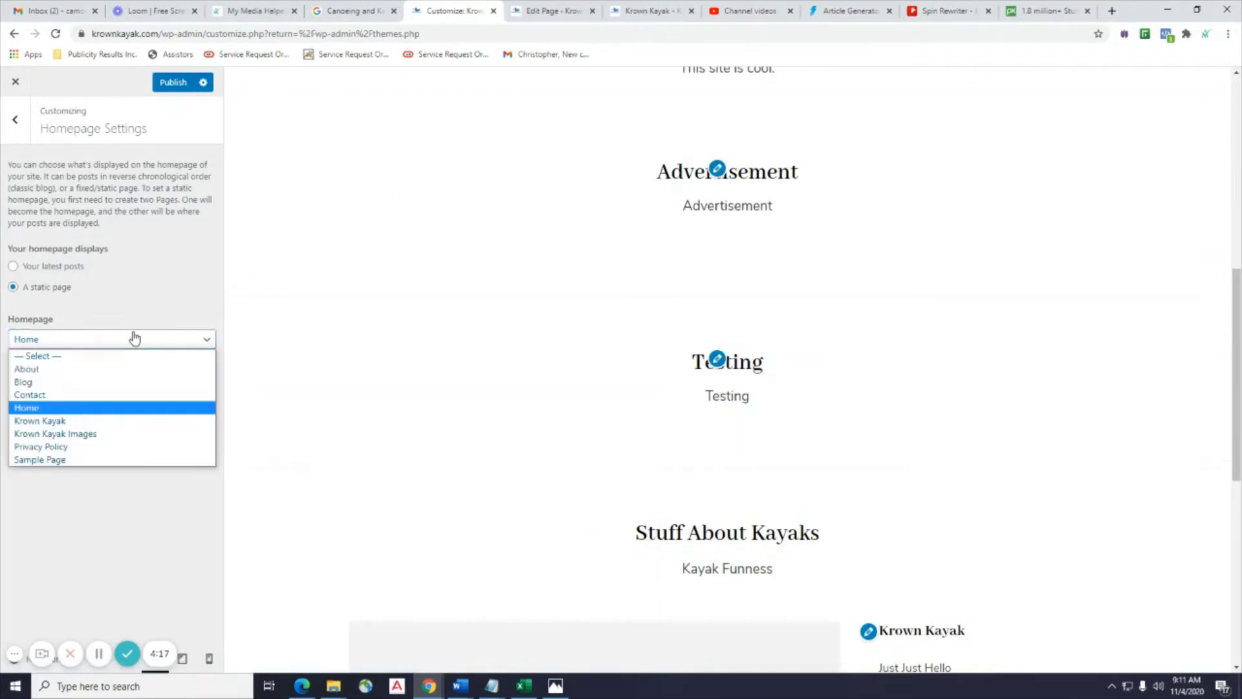
{"action": "left_click", "coordinate": [90, 422]}
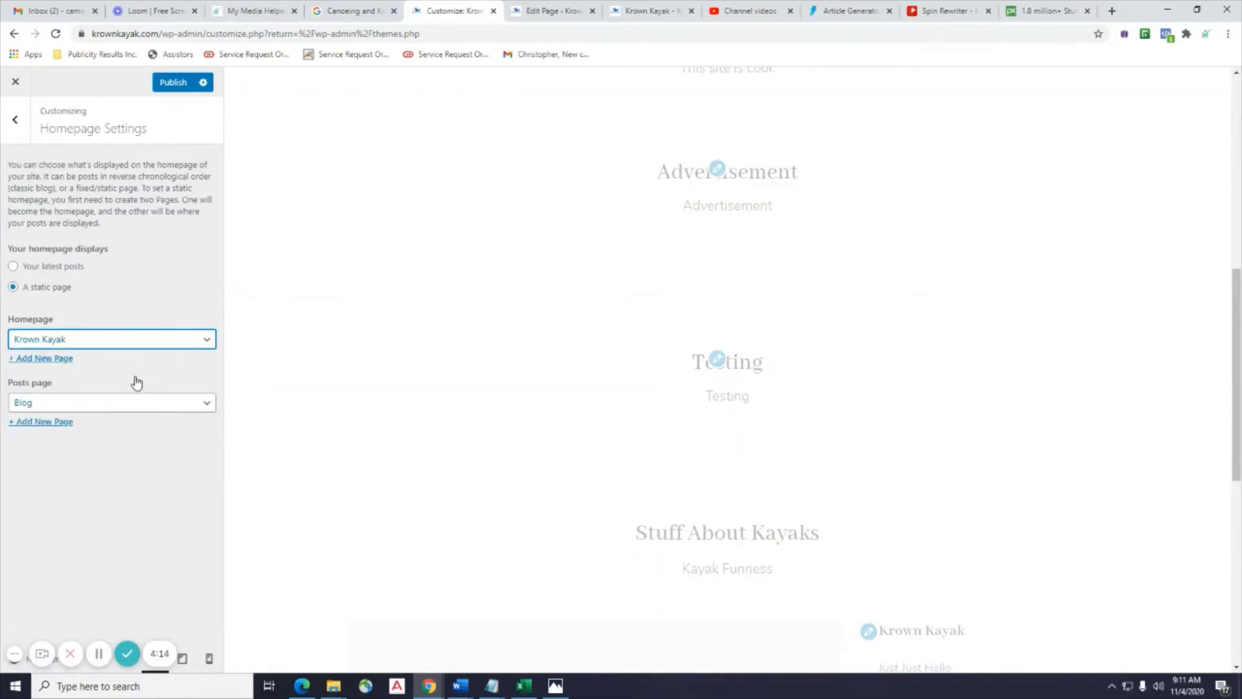
{"action": "left_click", "coordinate": [153, 342]}
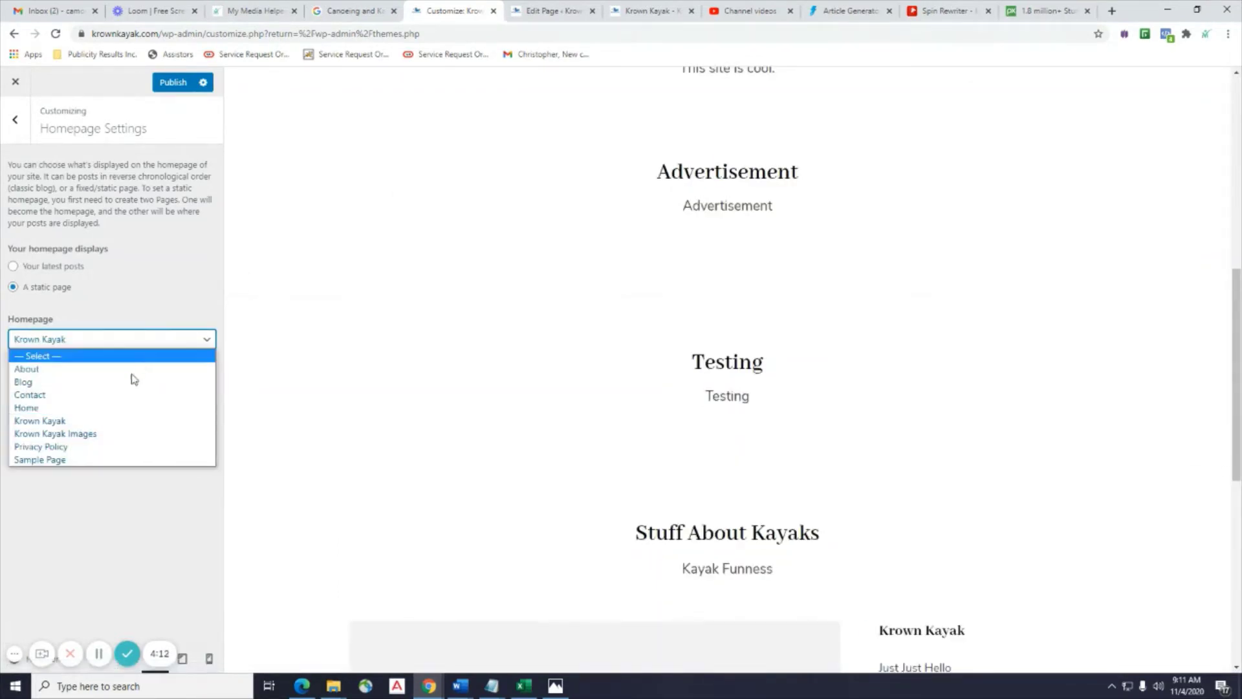
{"action": "left_click", "coordinate": [65, 420]}
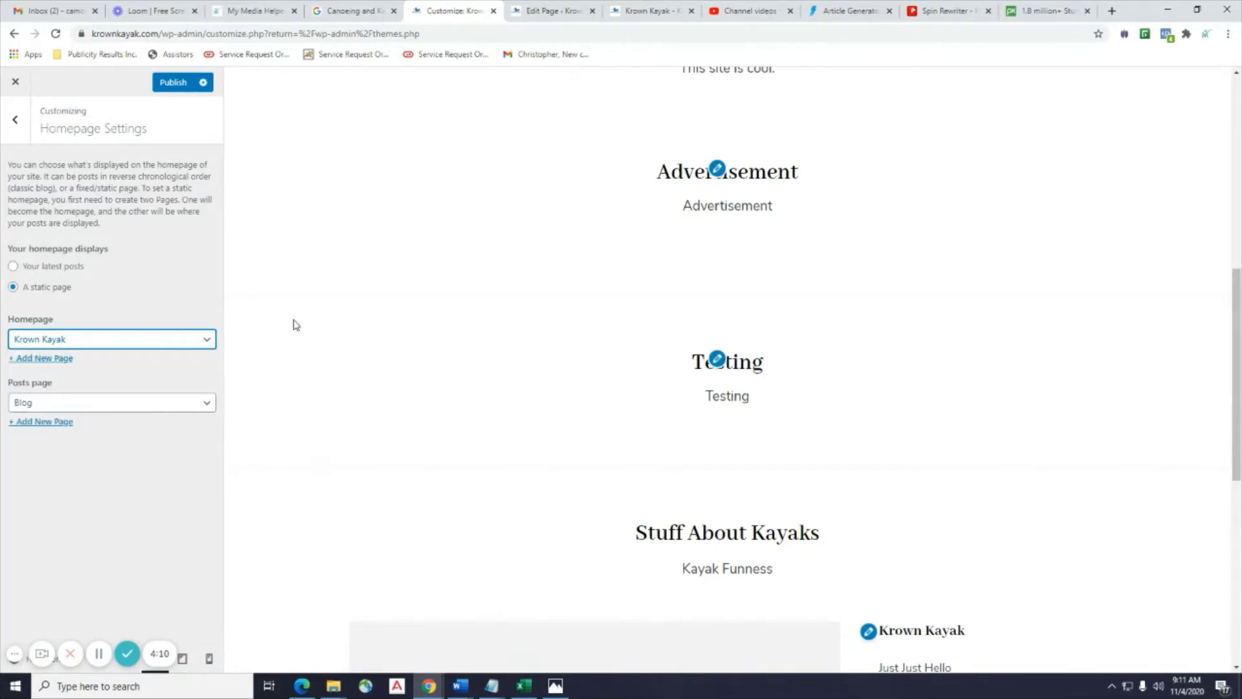
{"action": "left_click", "coordinate": [172, 82]}
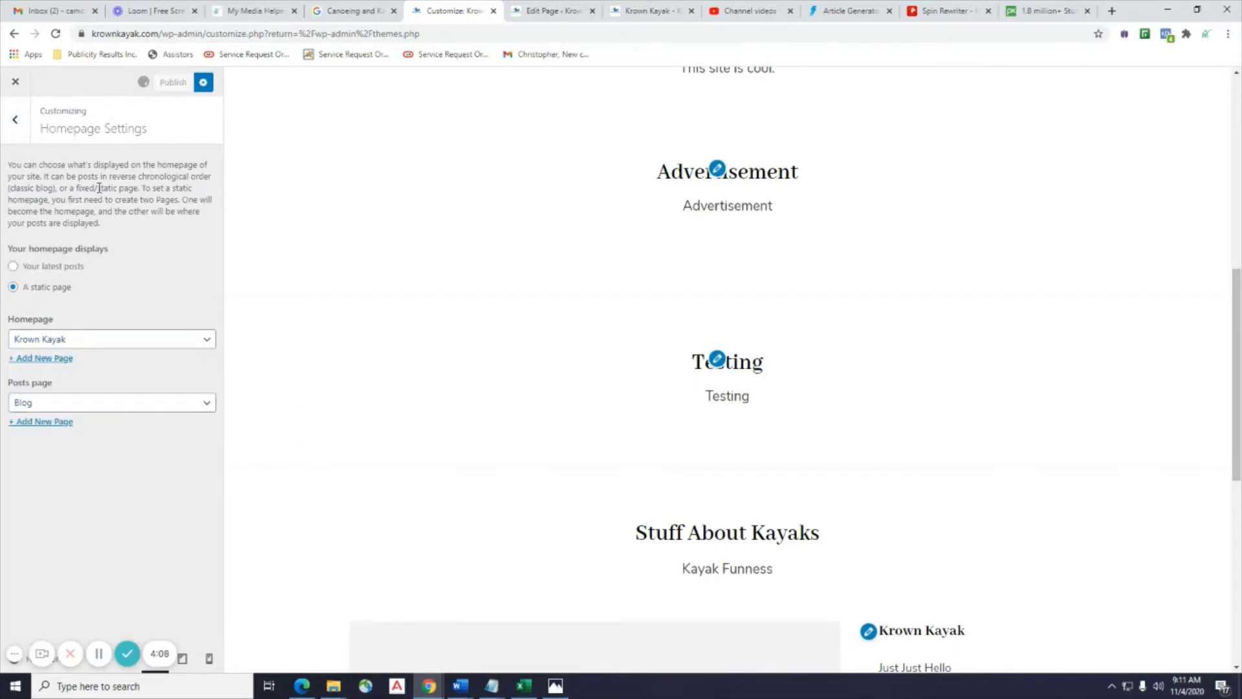
Copy the full copyright line from the site preview's footer into the Footer Copyright Text of the Footer Settings.
{"action": "left_click", "coordinate": [15, 119]}
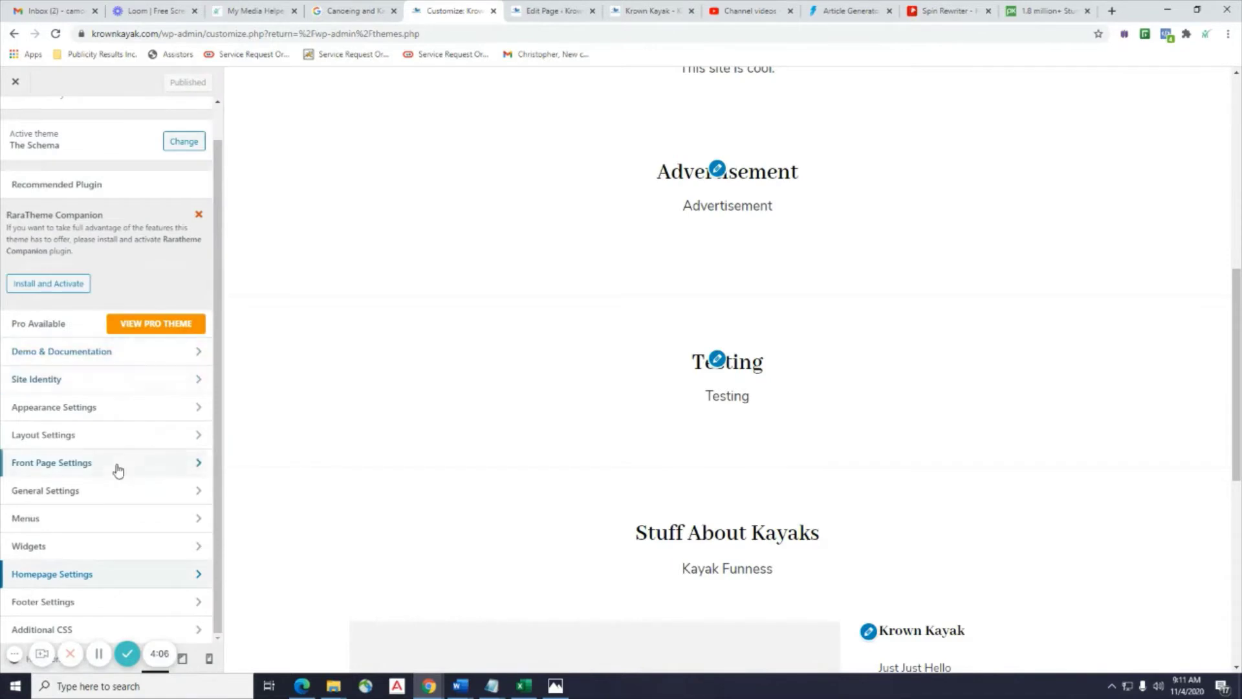
{"action": "left_click", "coordinate": [89, 605]}
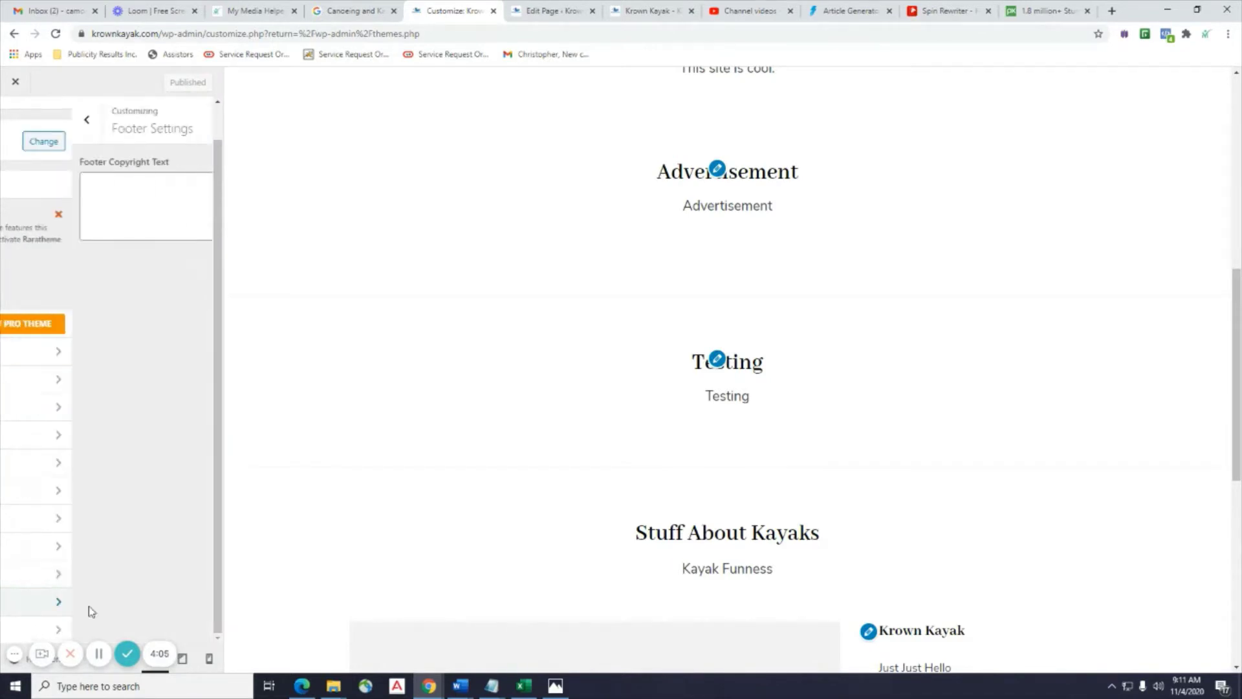
{"action": "left_click", "coordinate": [123, 220]}
{"action": "scroll", "coordinate": [515, 418], "scroll_direction": "down", "scroll_amount": 8}
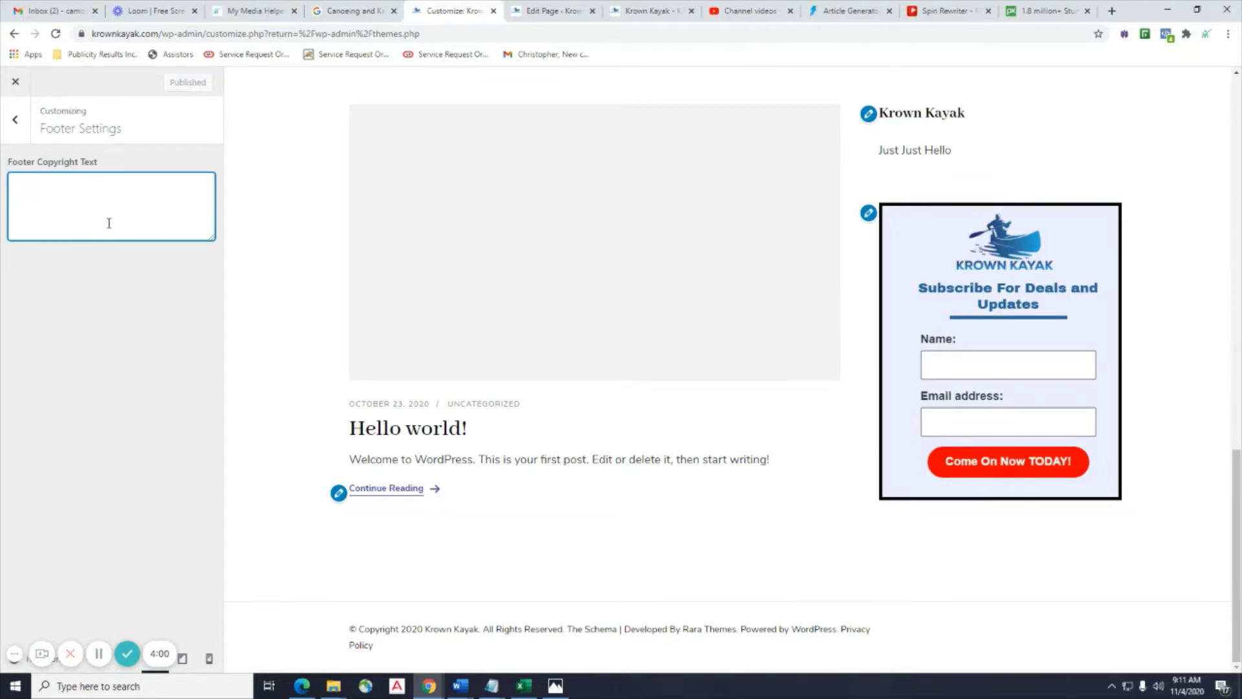
{"action": "left_click_drag", "start_coordinate": [392, 649], "coordinate": [352, 629]}
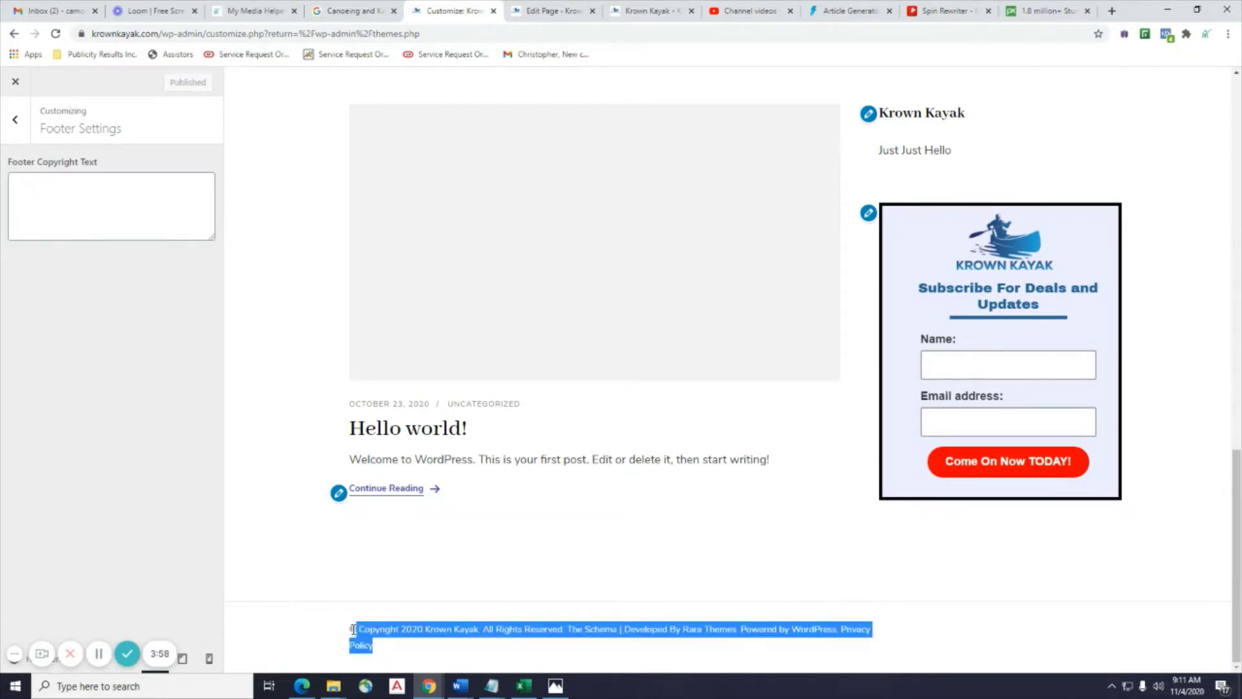
{"action": "right_click", "coordinate": [357, 631]}
{"action": "left_click", "coordinate": [382, 569]}
{"action": "right_click", "coordinate": [86, 218]}
{"action": "left_click", "coordinate": [142, 318]}
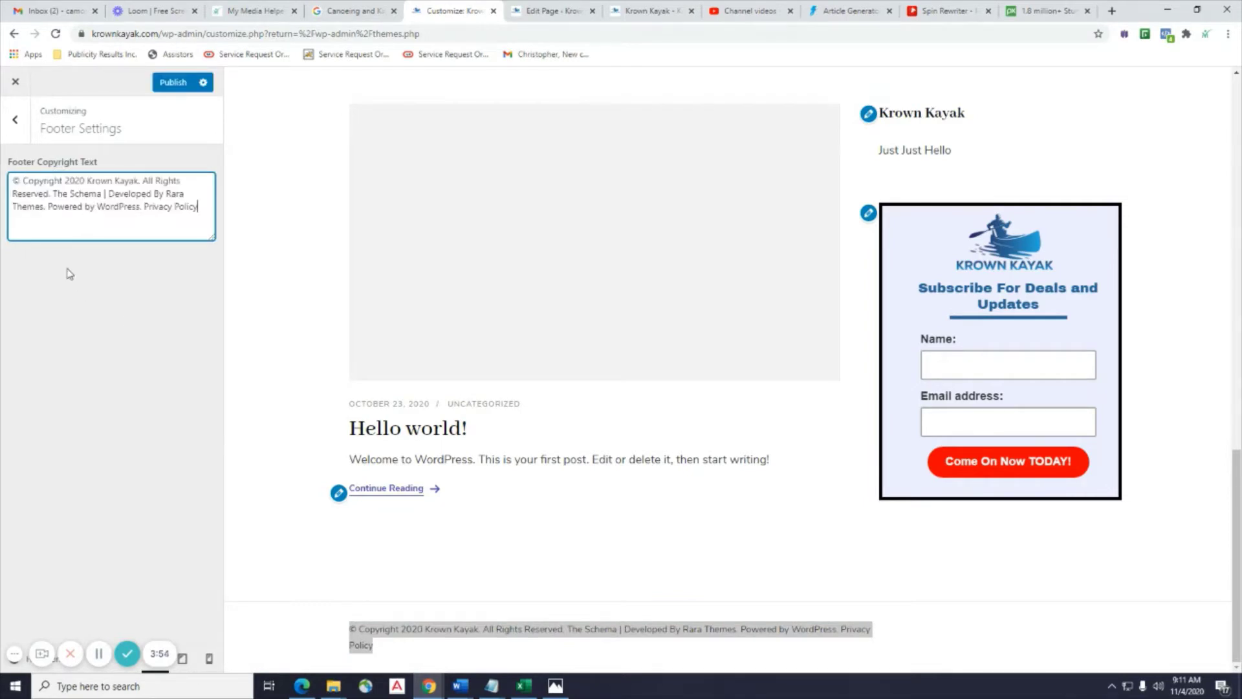
{"action": "left_click", "coordinate": [1049, 649]}
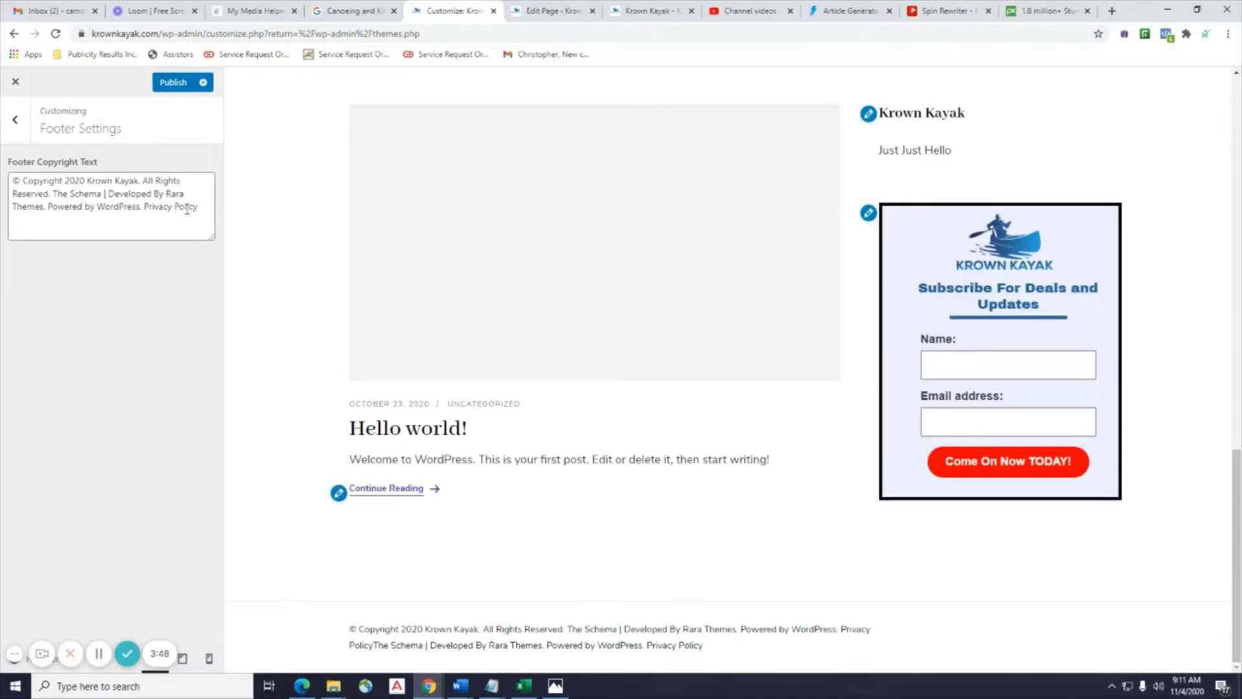
Shorten the Footer Copyright Text to "© Copyright 2020 Krown Kayak. All Rights Reserved." and publish.
{"action": "left_click_drag", "start_coordinate": [203, 204], "coordinate": [72, 192]}
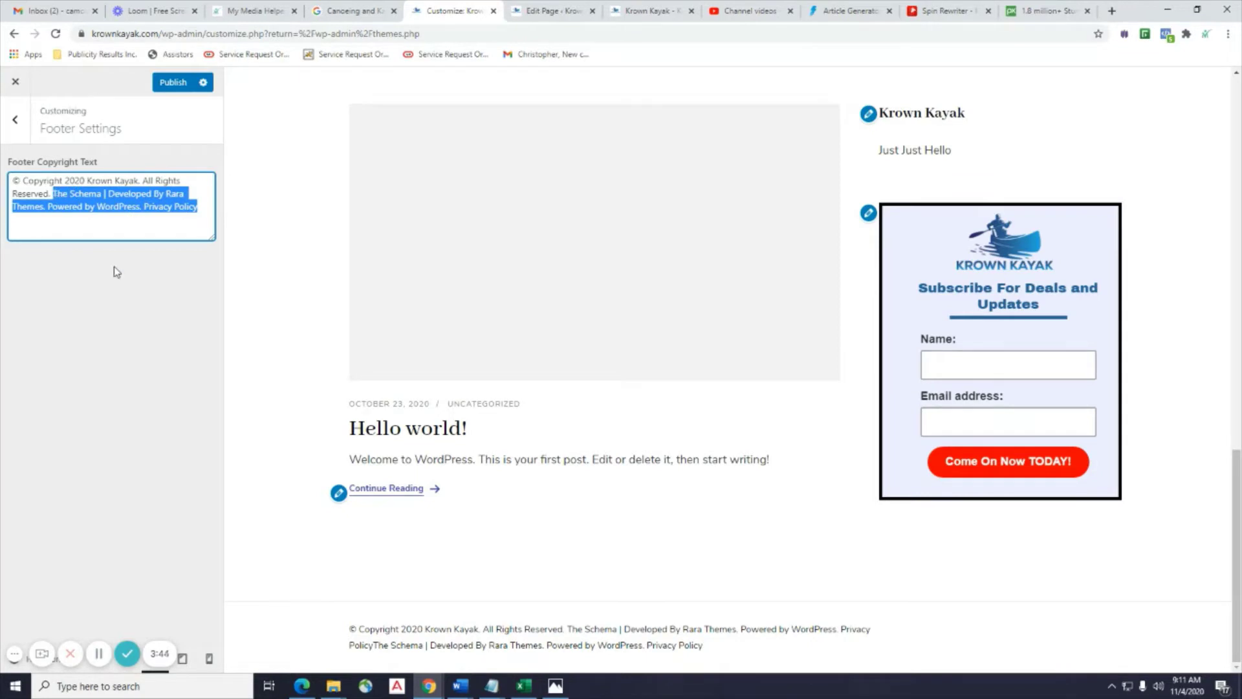
{"action": "key", "text": "BackSpace"}
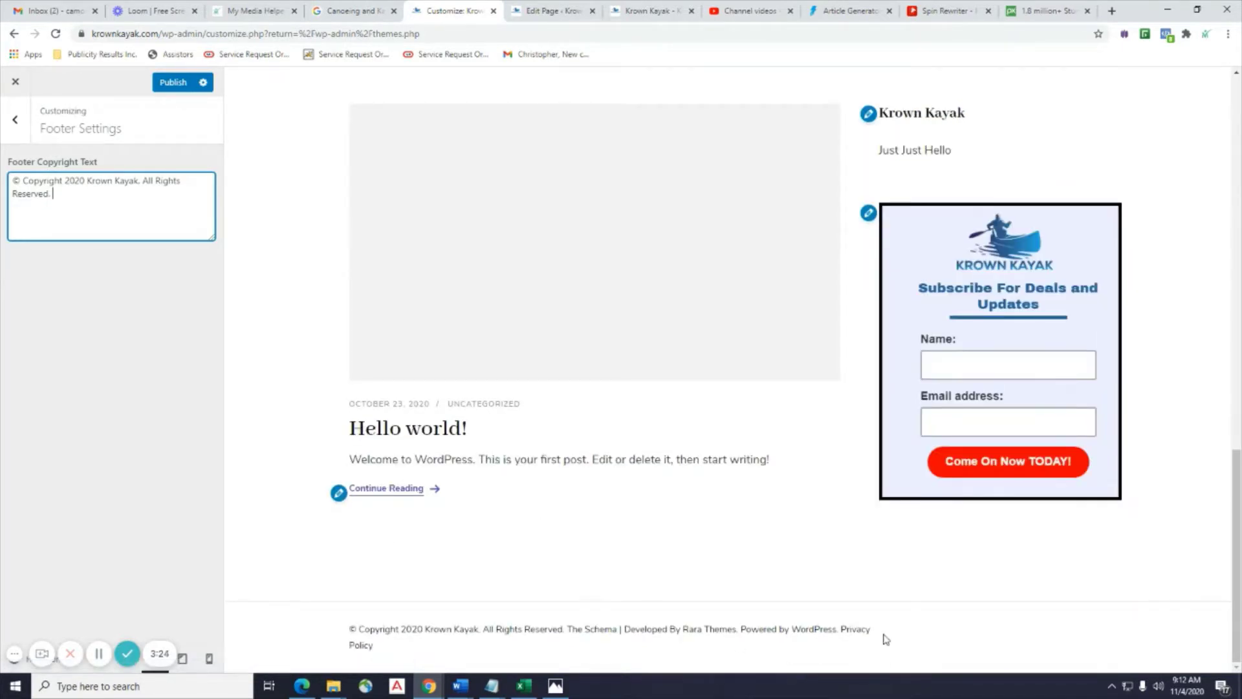
{"action": "left_click_drag", "start_coordinate": [399, 661], "coordinate": [572, 626]}
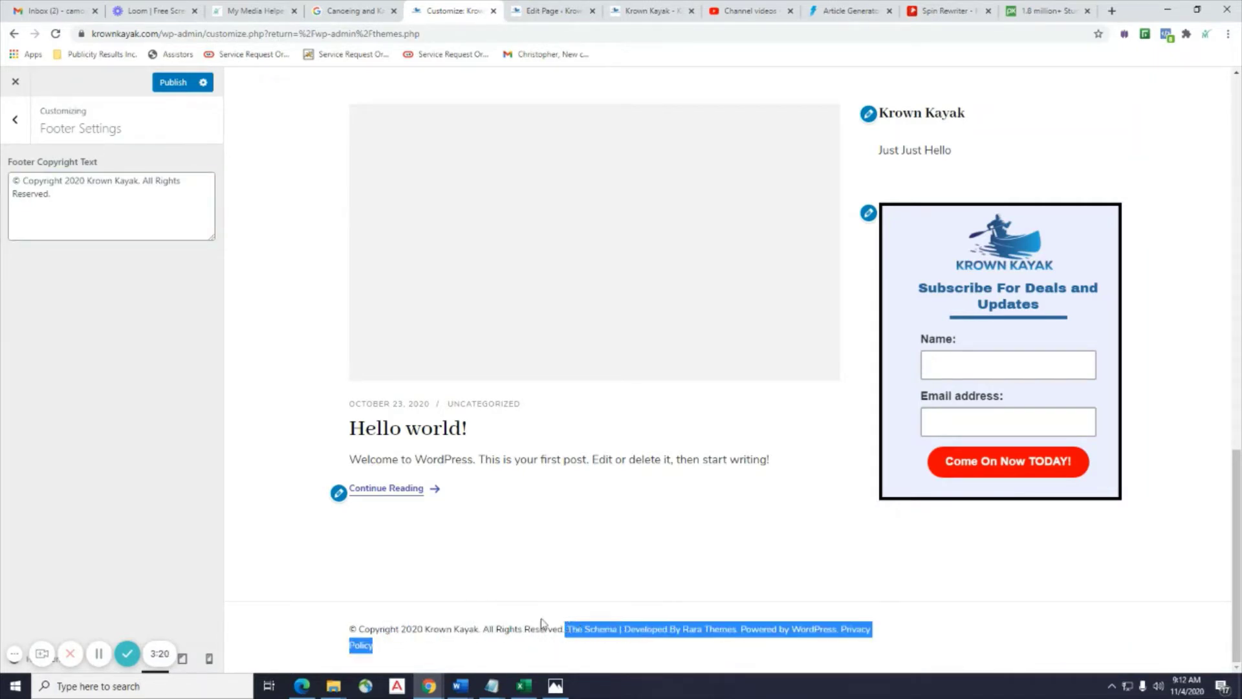
{"action": "left_click", "coordinate": [173, 83]}
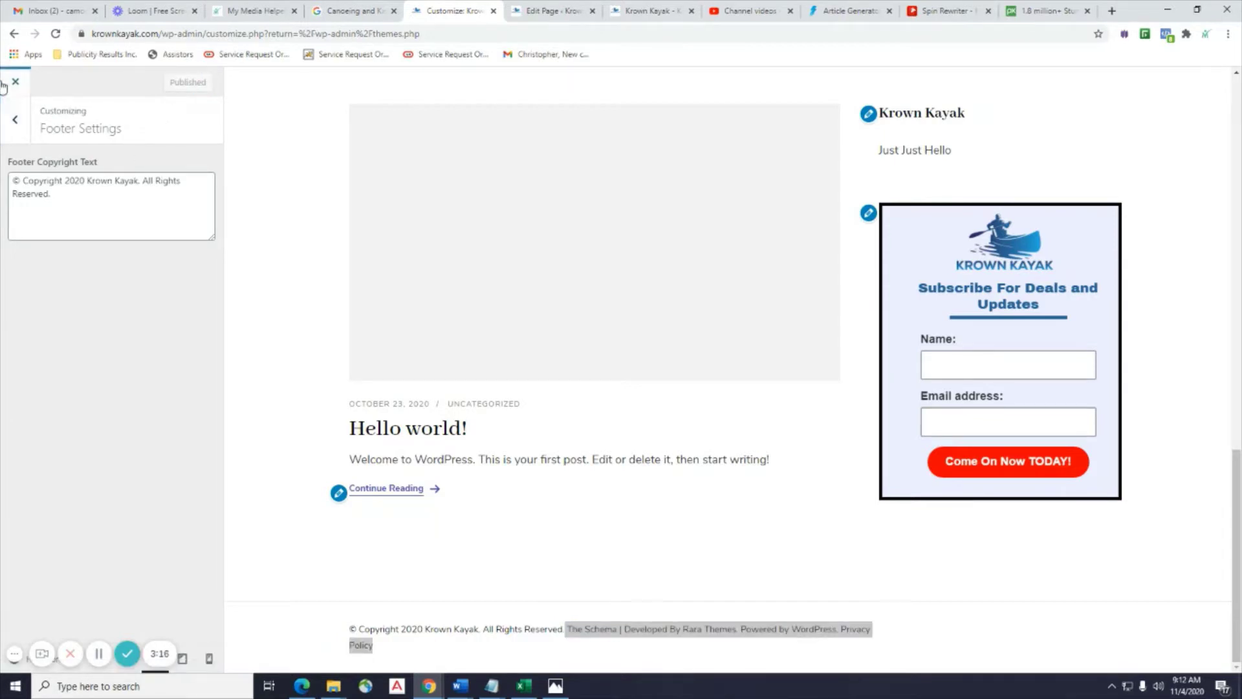
View the Additional CSS section of the Customizer and return to the main list of settings.
{"action": "left_click", "coordinate": [15, 136]}
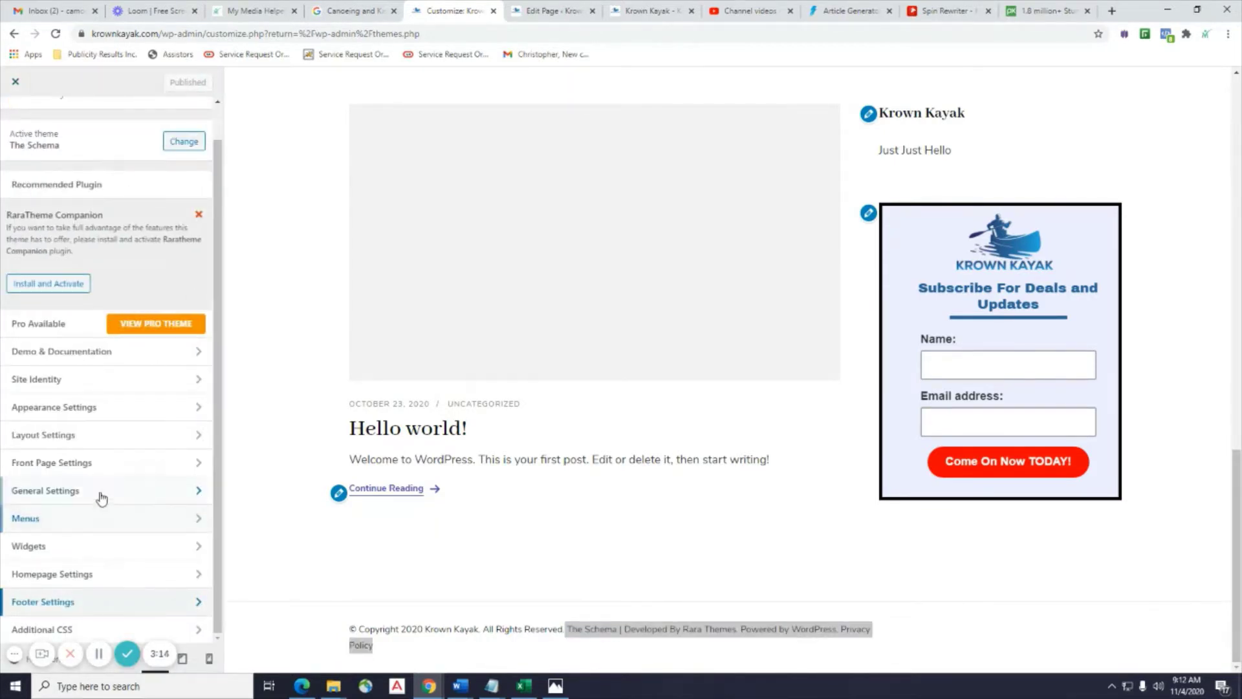
{"action": "left_click", "coordinate": [123, 631]}
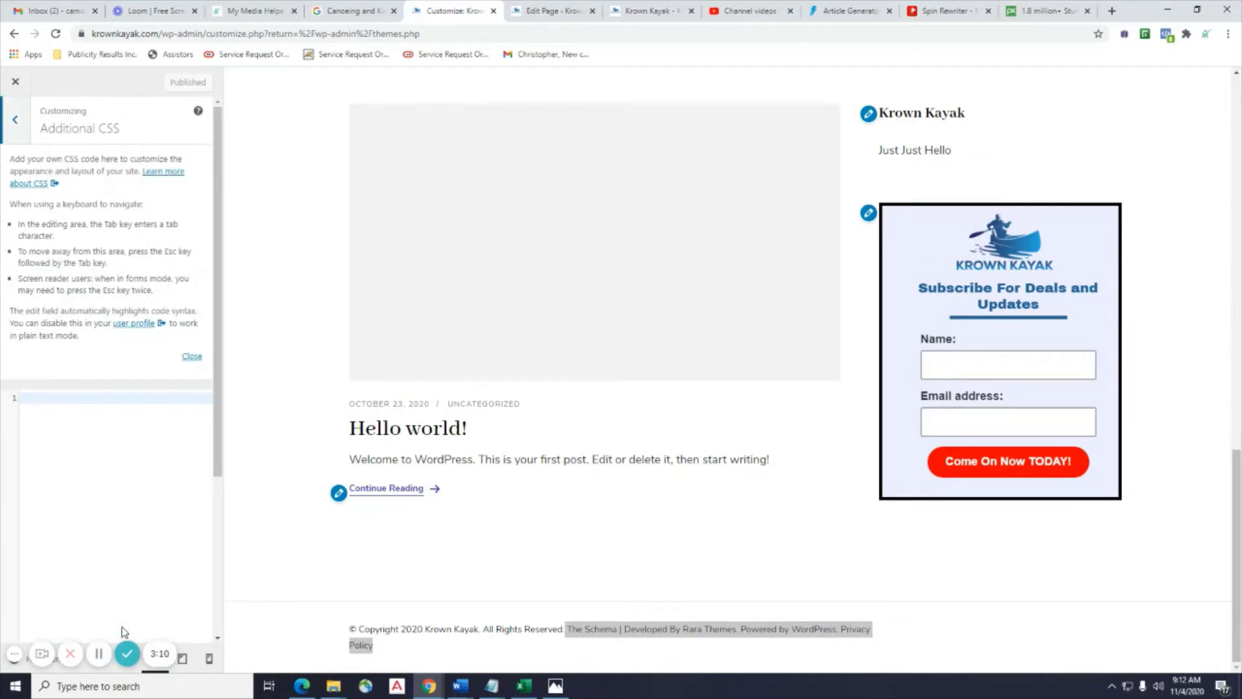
{"action": "left_click", "coordinate": [16, 119]}
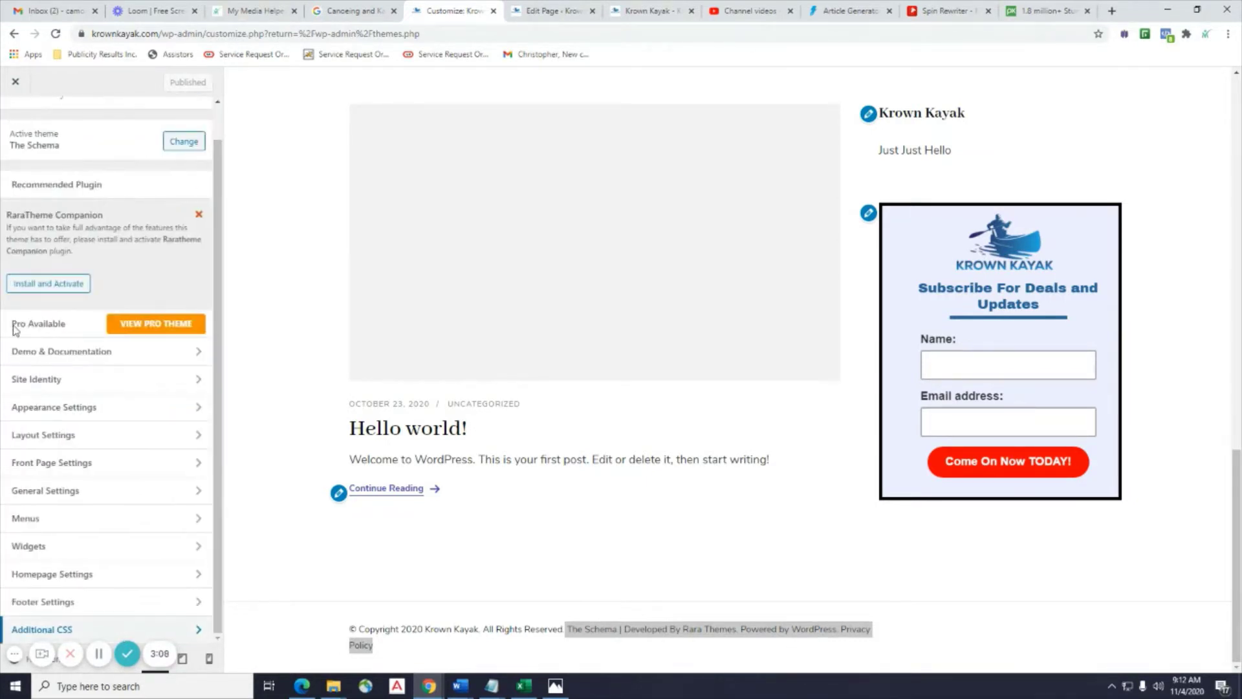
Close the Customizer and return to the editor of the Home page.
{"action": "scroll", "coordinate": [17, 337], "scroll_direction": "up", "scroll_amount": 1}
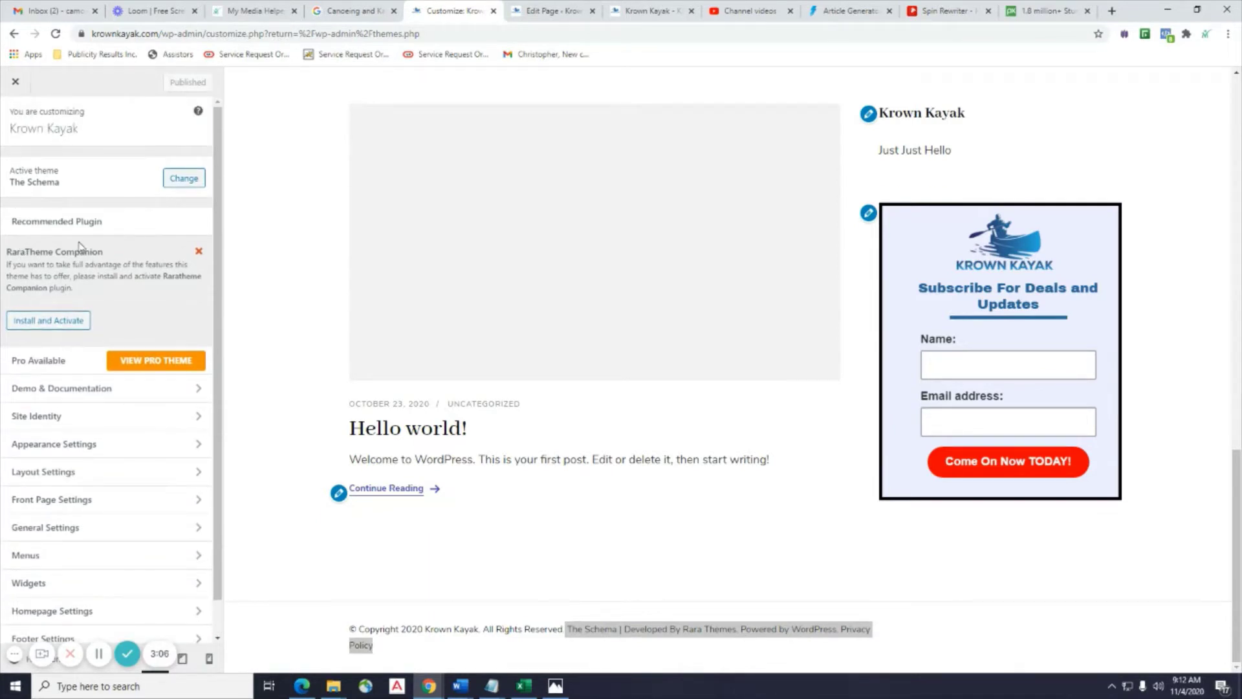
{"action": "scroll", "coordinate": [79, 246], "scroll_direction": "down", "scroll_amount": 1}
{"action": "scroll", "coordinate": [79, 246], "scroll_direction": "up", "scroll_amount": 1}
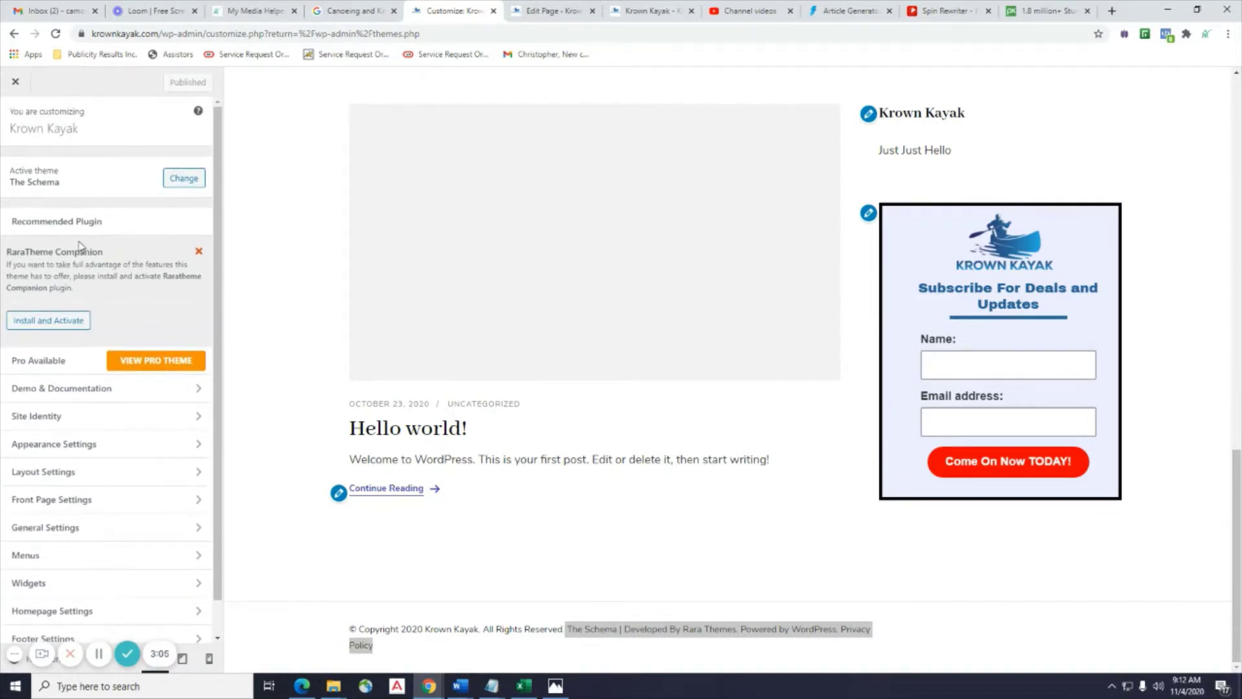
{"action": "left_click", "coordinate": [17, 86]}
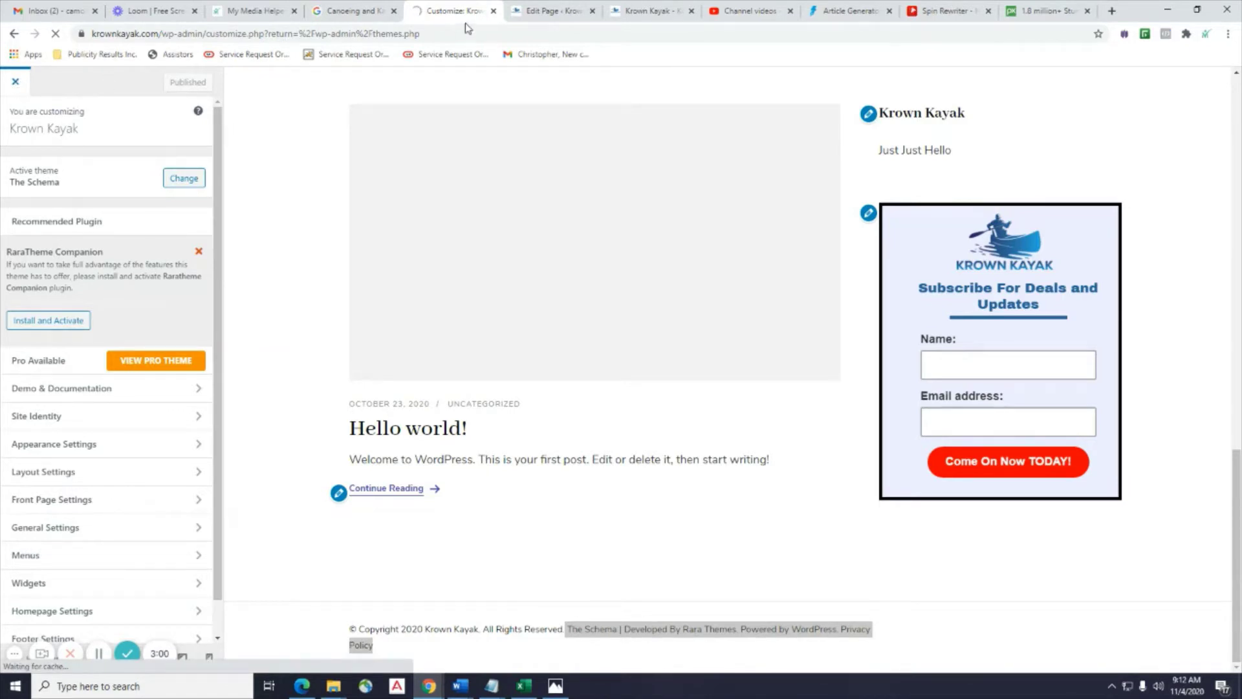
{"action": "left_click", "coordinate": [548, 11]}
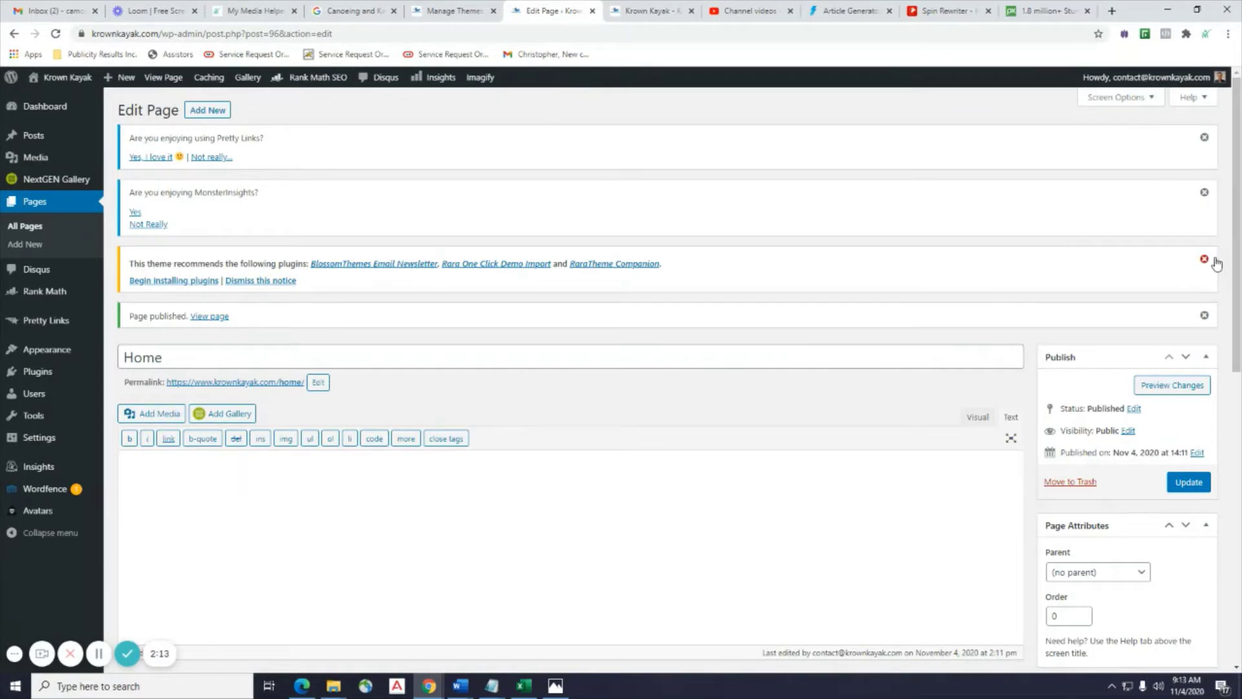
Dismiss all the notices shown above the Home page editor, including the plugin recommendations and the page published message.
{"action": "left_click", "coordinate": [1204, 259]}
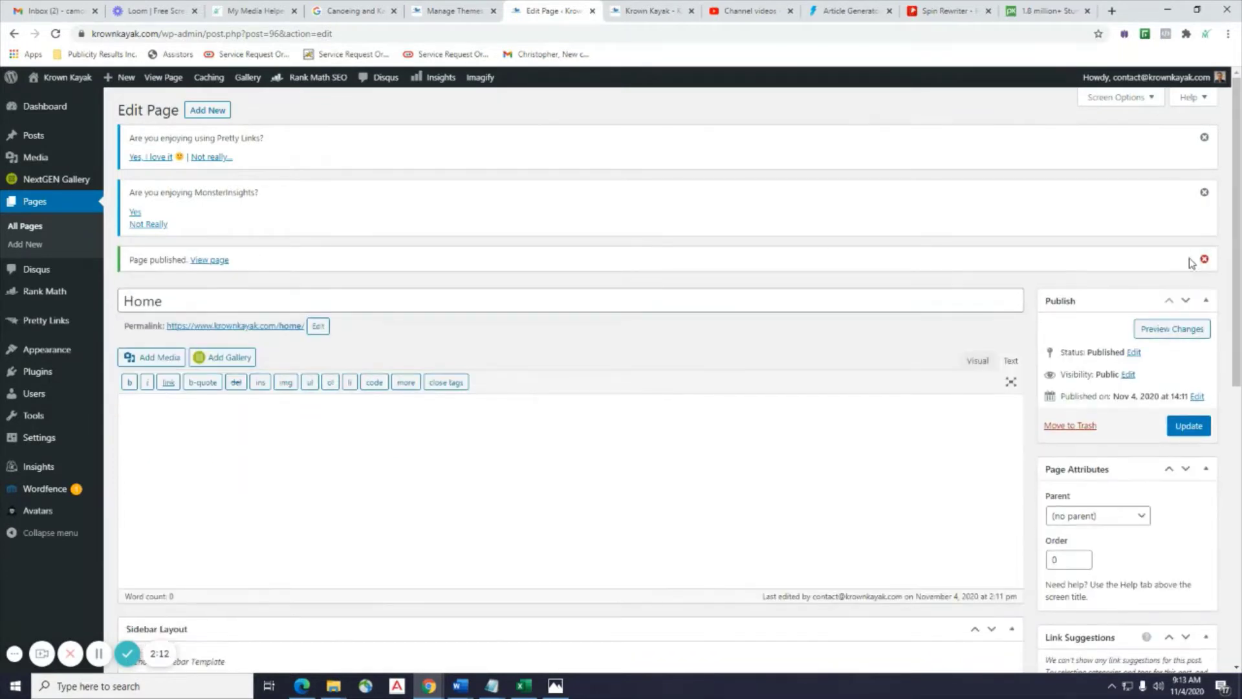
{"action": "left_click", "coordinate": [1204, 193]}
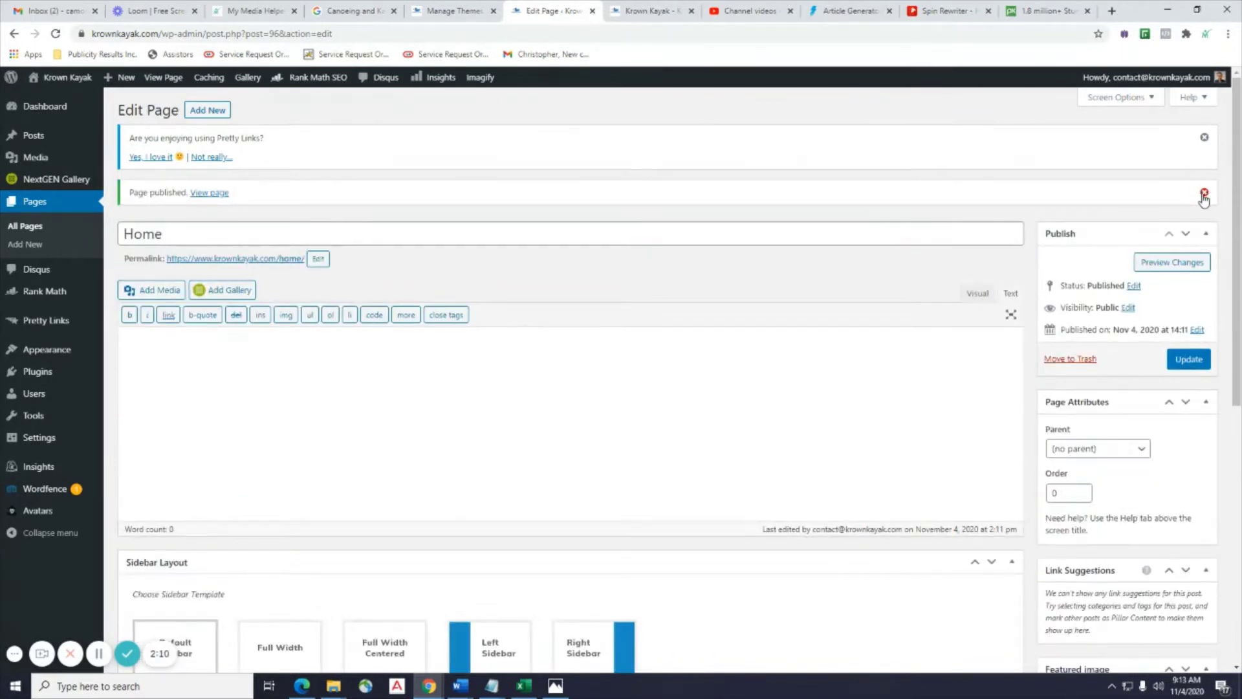
{"action": "left_click", "coordinate": [1203, 194]}
{"action": "left_click", "coordinate": [1204, 138]}
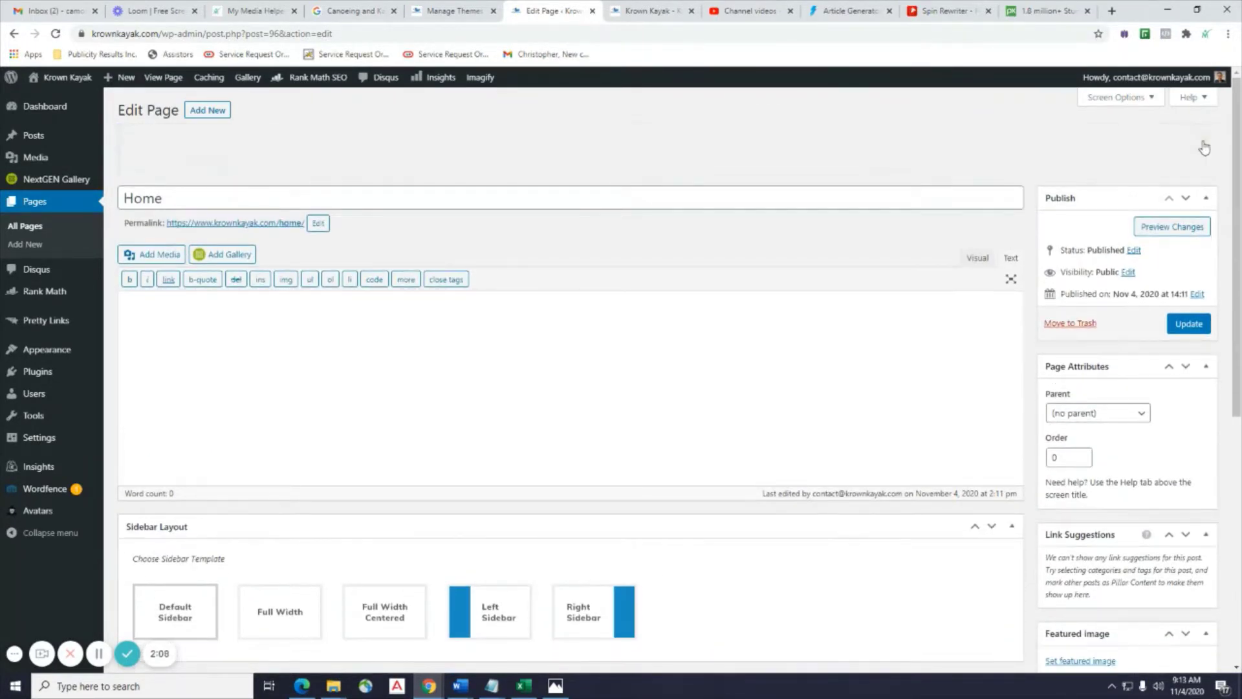
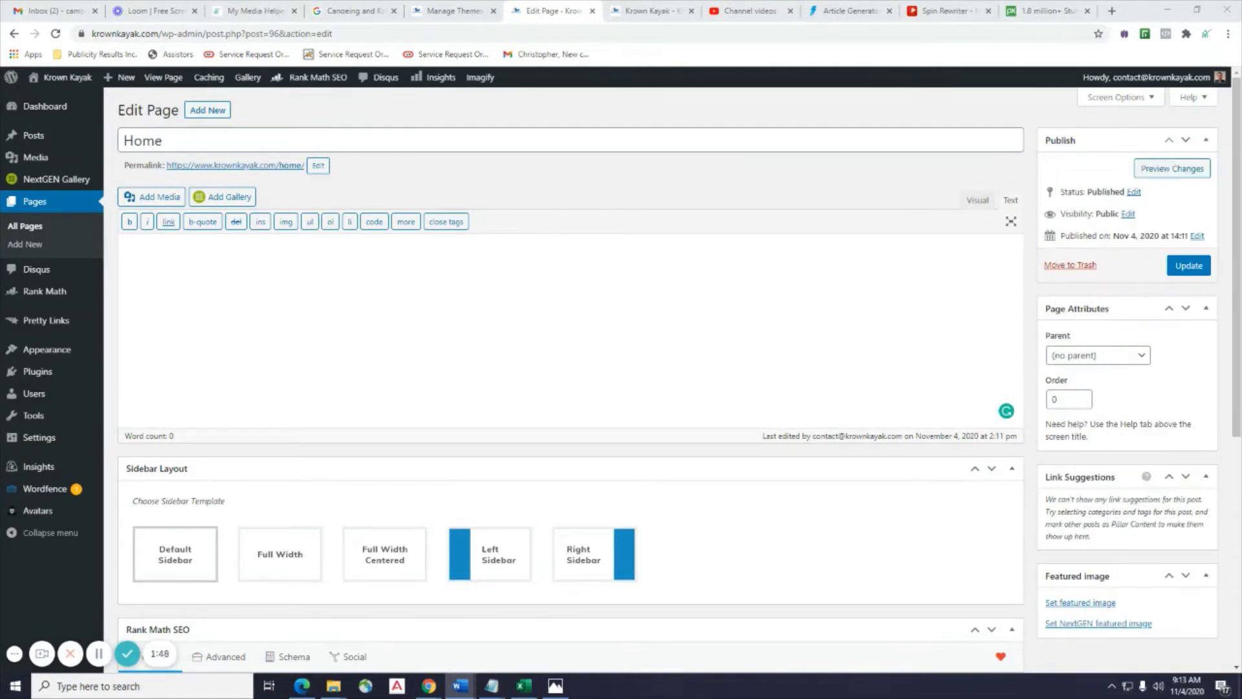
Switch to the Article Generator site and examine its introduction and the options of its article generation form.
{"action": "left_click", "coordinate": [829, 11]}
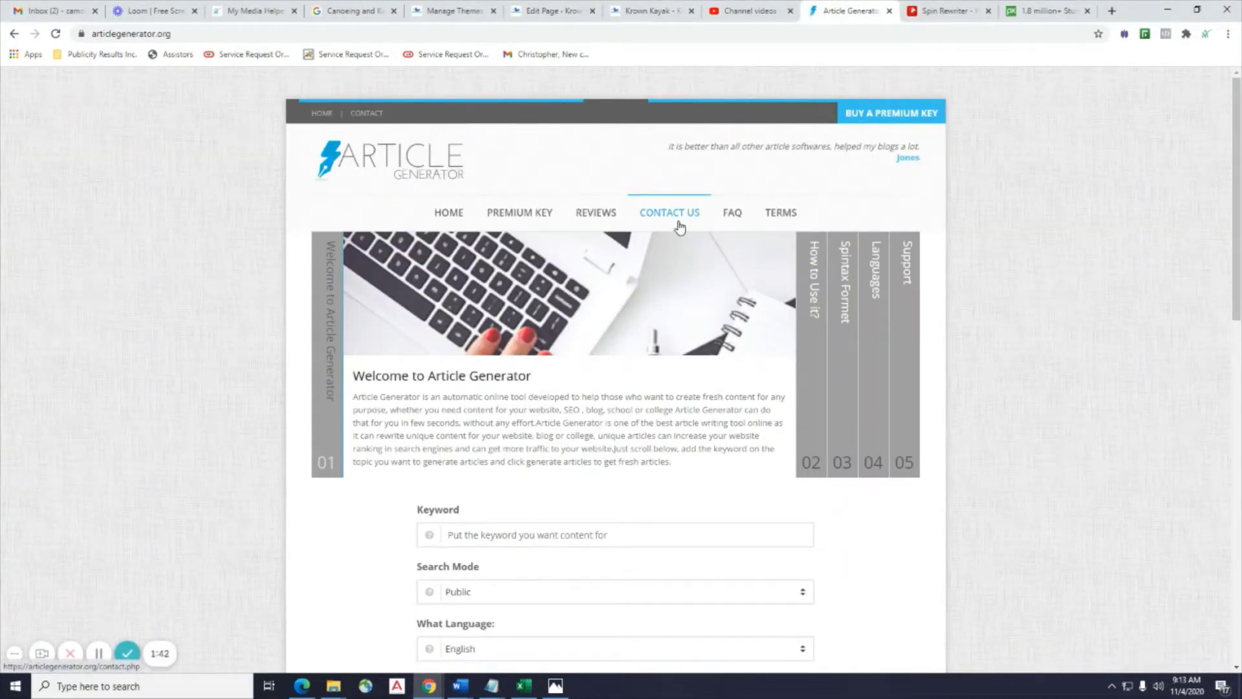
{"action": "scroll", "coordinate": [680, 226], "scroll_direction": "down", "scroll_amount": 1}
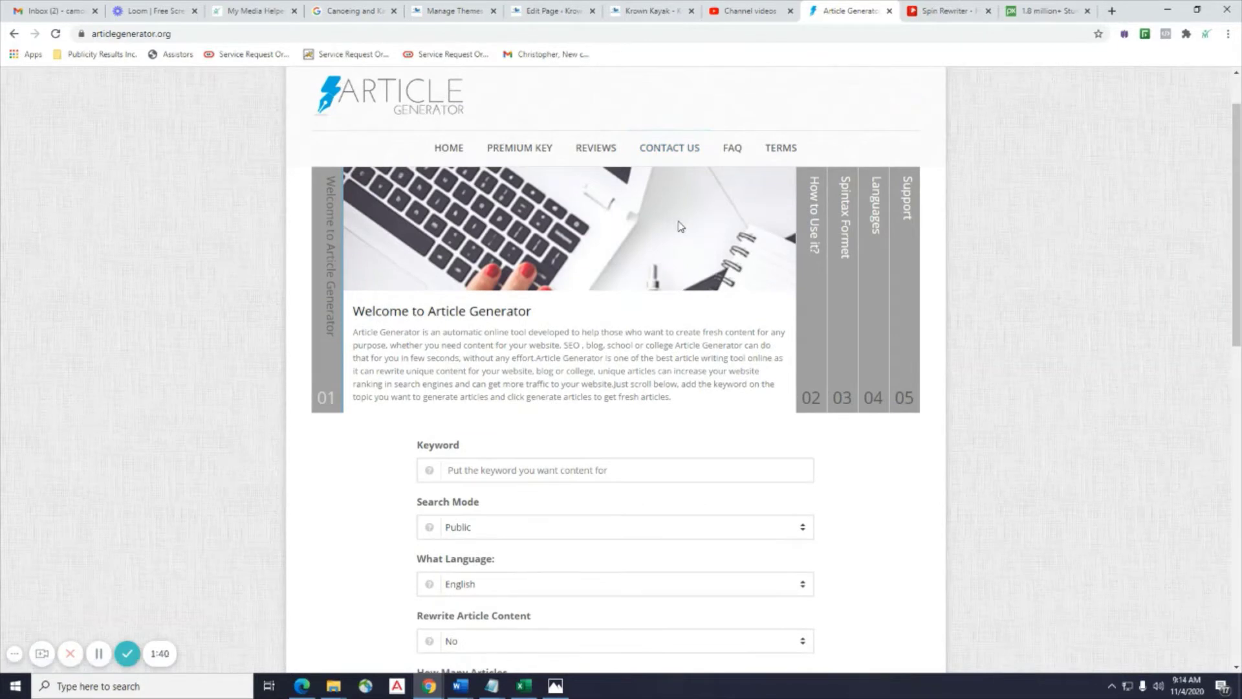
{"action": "scroll", "coordinate": [680, 225], "scroll_direction": "down", "scroll_amount": 1}
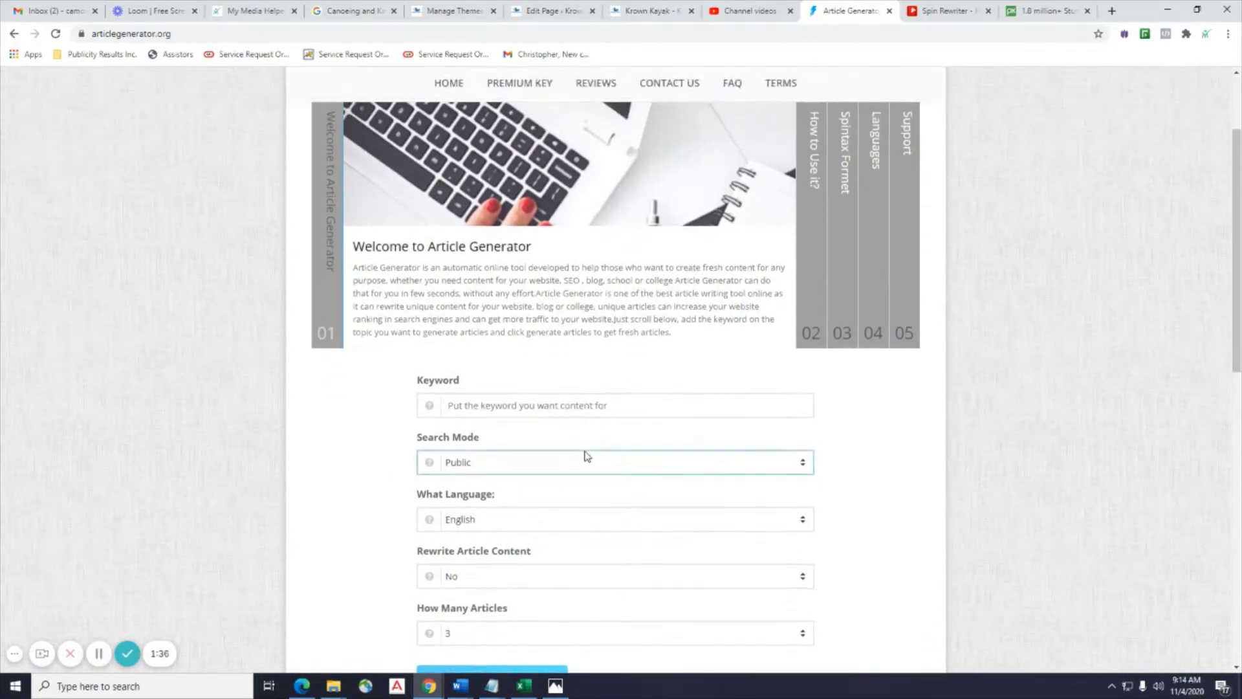
{"action": "scroll", "coordinate": [585, 457], "scroll_direction": "down", "scroll_amount": 1}
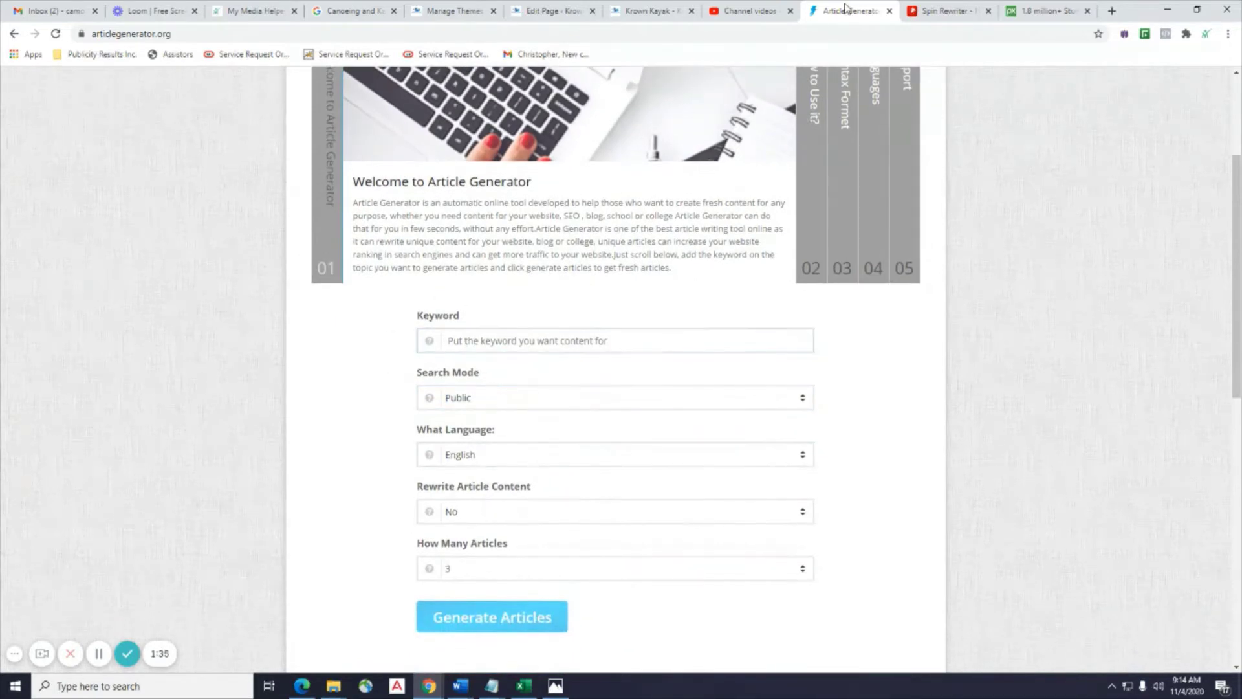
{"action": "left_click", "coordinate": [942, 10]}
{"action": "left_click", "coordinate": [851, 11]}
{"action": "scroll", "coordinate": [419, 215], "scroll_direction": "up", "scroll_amount": 3}
{"action": "scroll", "coordinate": [420, 215], "scroll_direction": "down", "scroll_amount": 6}
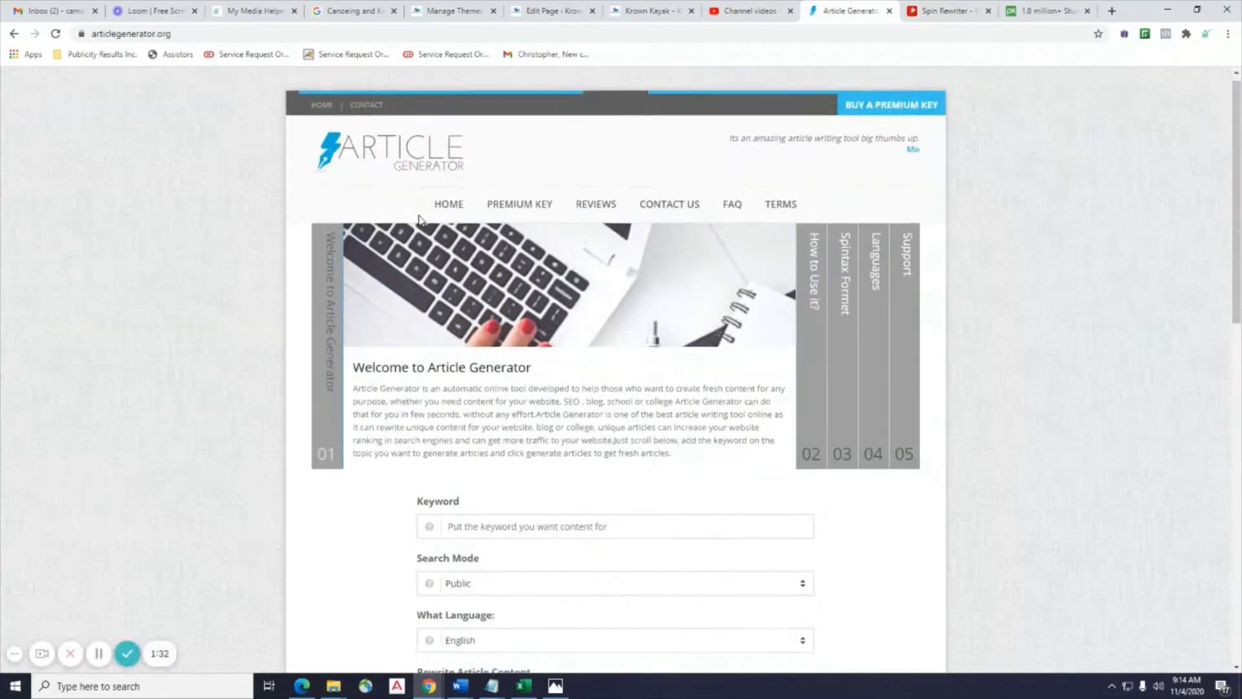
{"action": "left_click", "coordinate": [944, 10]}
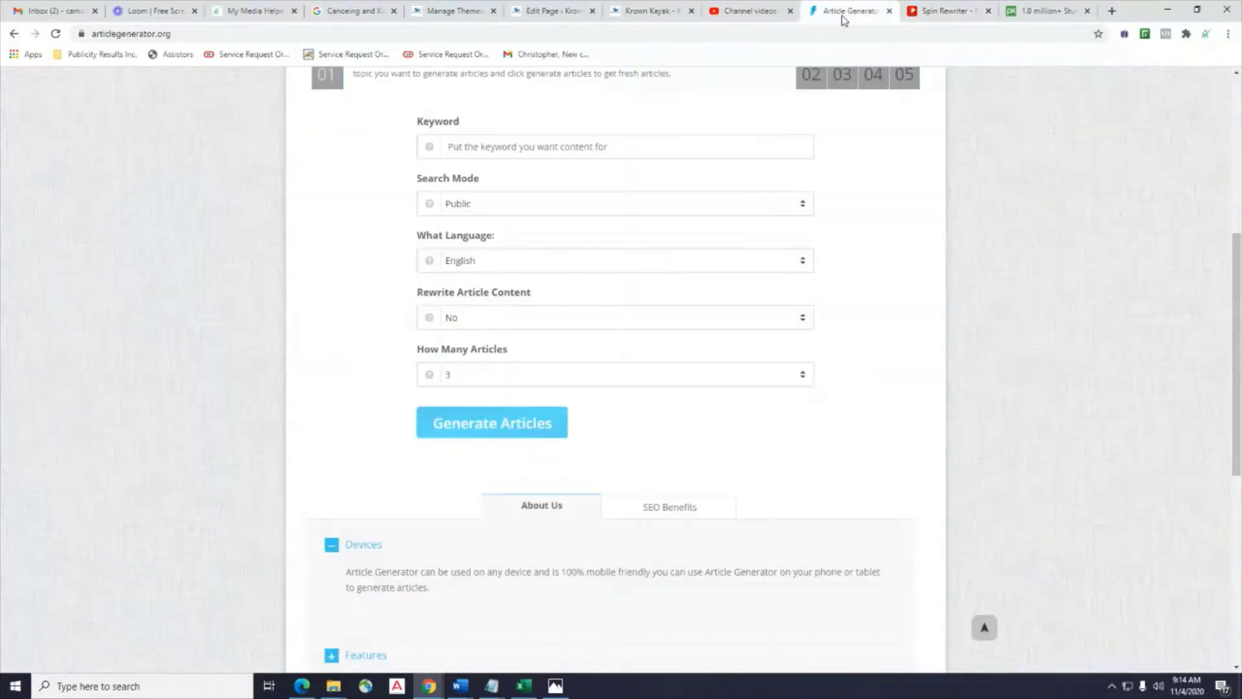
{"action": "left_click", "coordinate": [851, 11]}
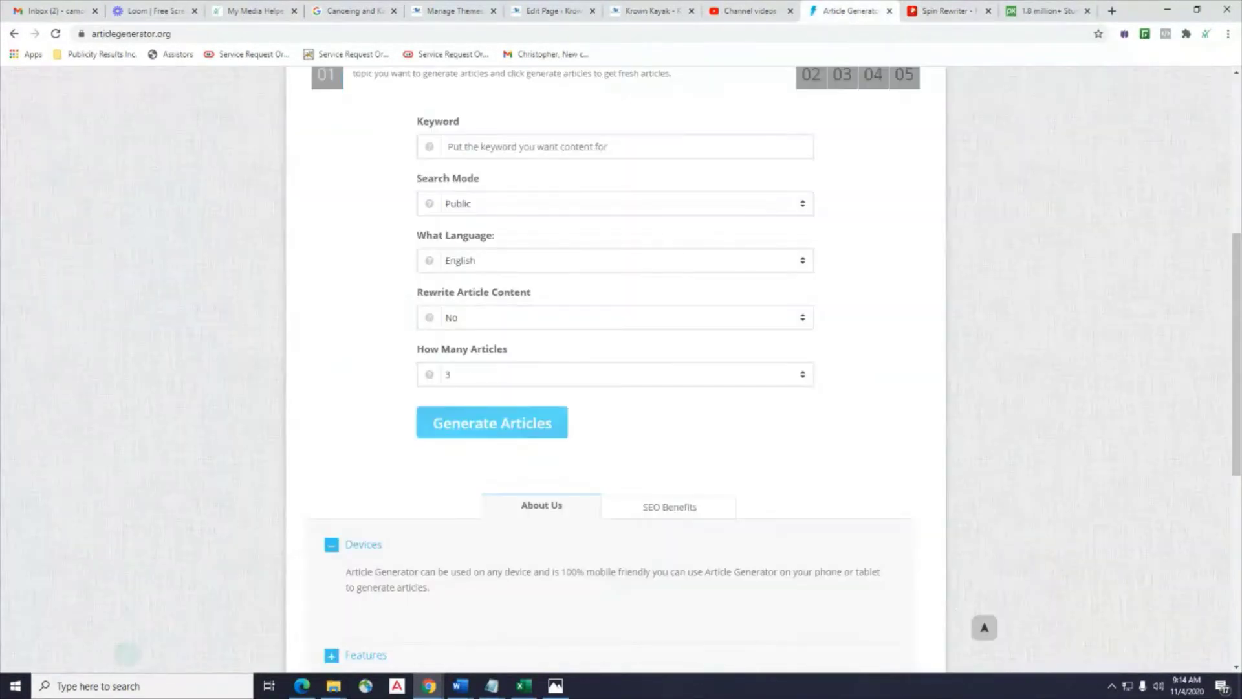
Generate three English articles for the keyword "wood working" in public search mode, without rewriting the content.
{"action": "left_click", "coordinate": [462, 146]}
{"action": "scroll", "coordinate": [534, 226], "scroll_direction": "up", "scroll_amount": 3}
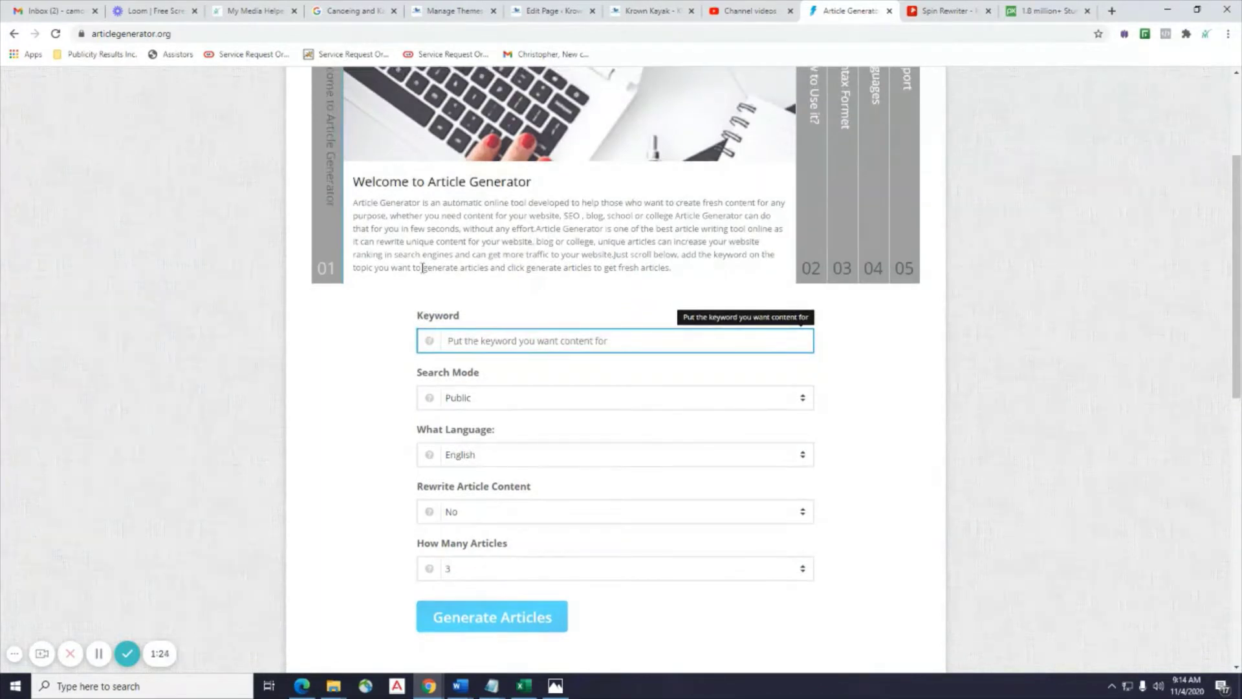
{"action": "type", "text": "wood working"}
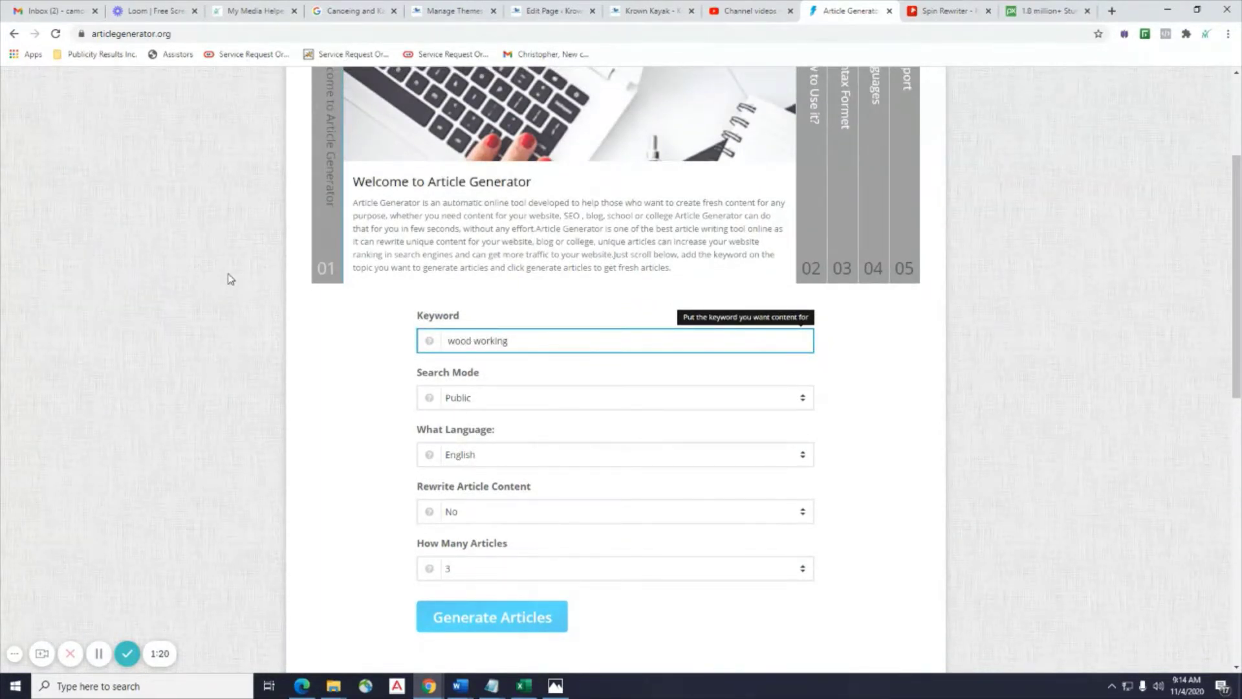
{"action": "scroll", "coordinate": [402, 398], "scroll_direction": "down", "scroll_amount": 3}
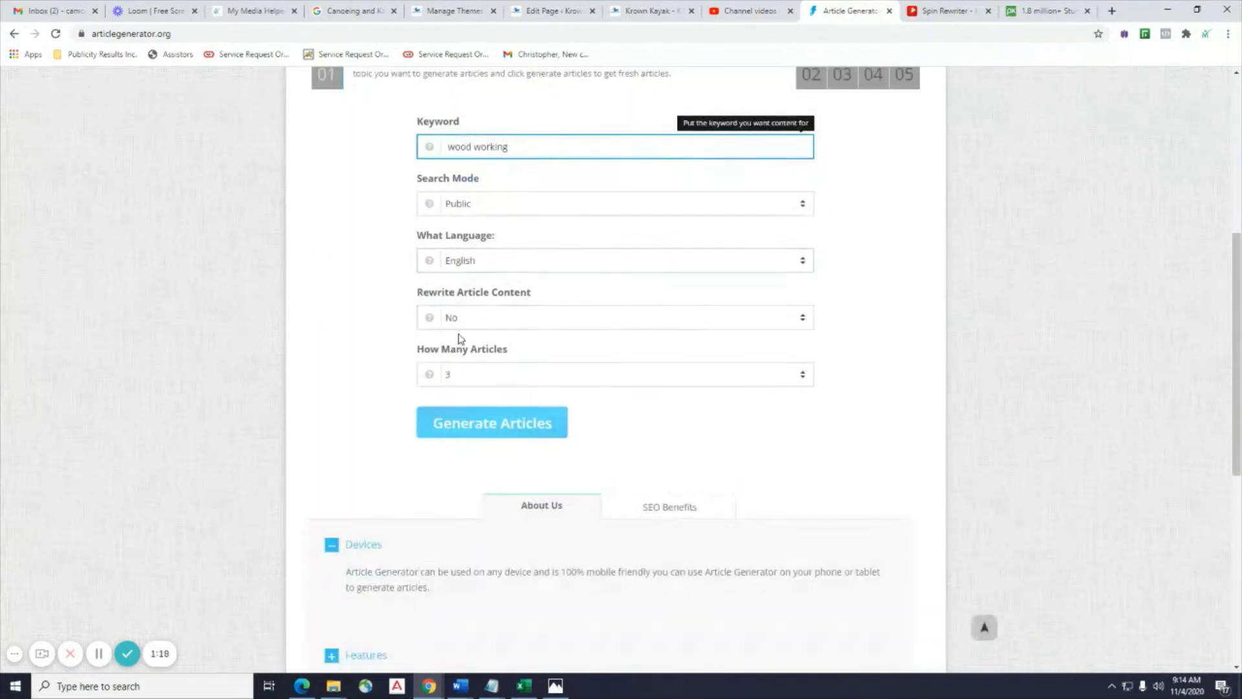
{"action": "left_click", "coordinate": [452, 419]}
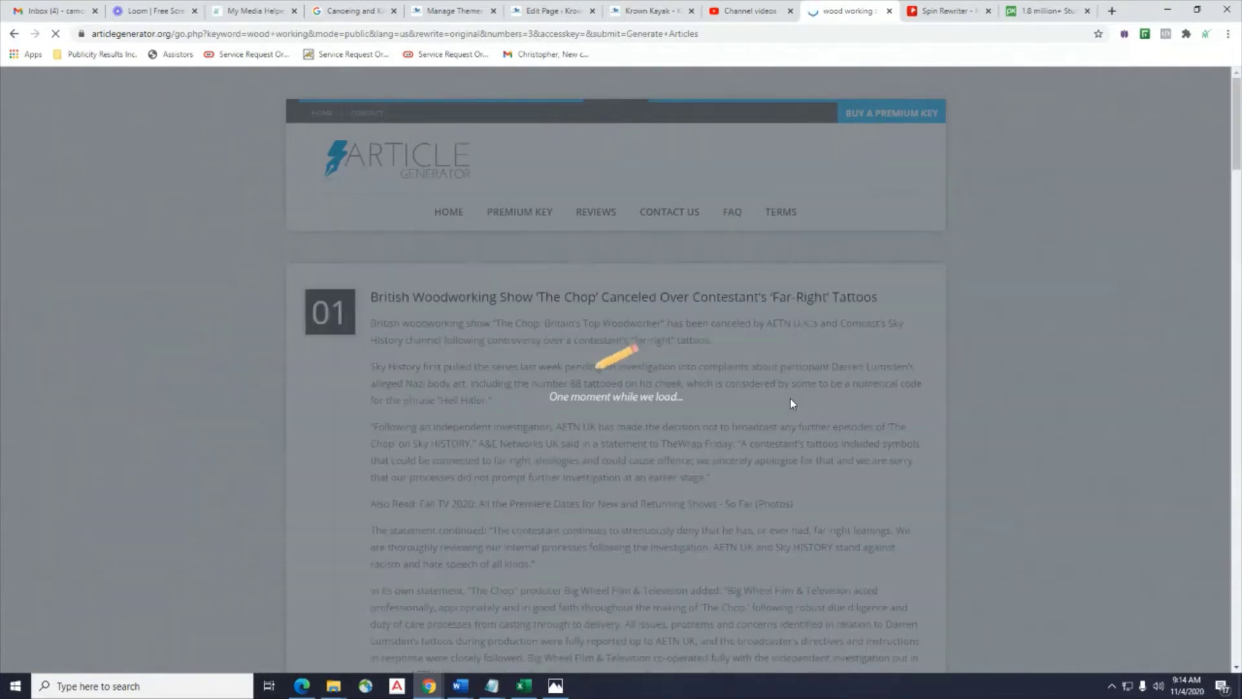
Read through the generated woodworking articles and take a brief look at the Spin Rewriter control panel.
{"action": "scroll", "coordinate": [827, 388], "scroll_direction": "down", "scroll_amount": 4}
{"action": "scroll", "coordinate": [835, 381], "scroll_direction": "down", "scroll_amount": 4}
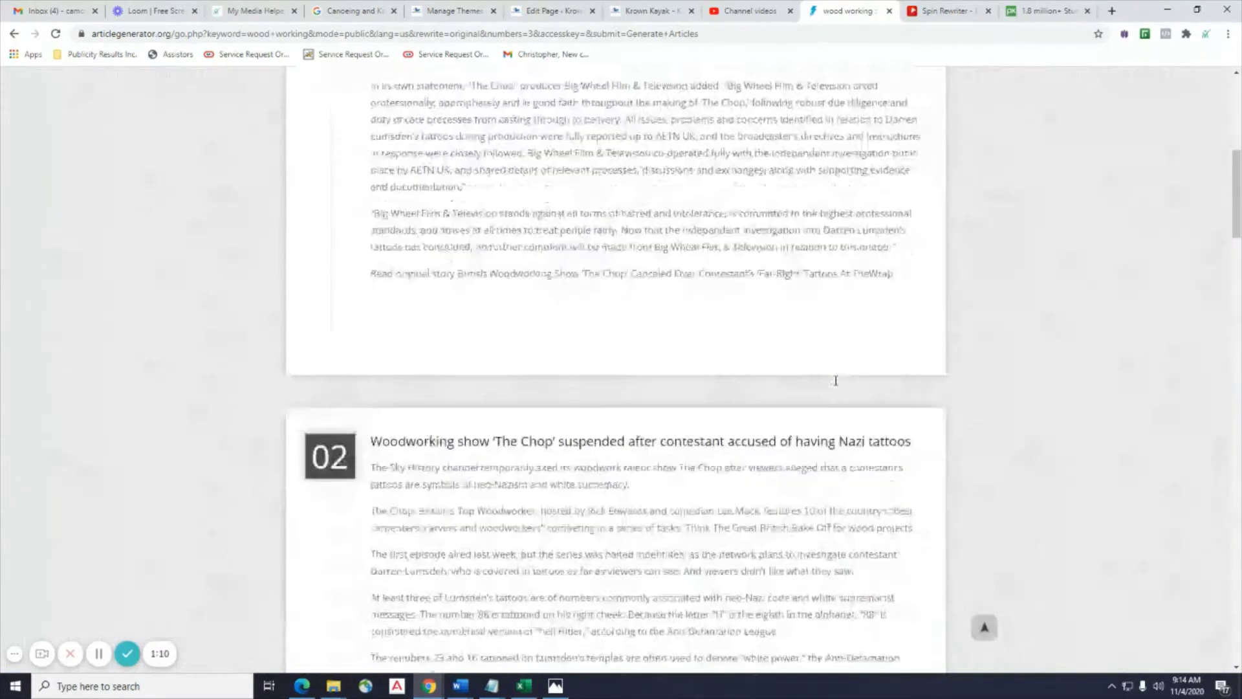
{"action": "scroll", "coordinate": [836, 383], "scroll_direction": "down", "scroll_amount": 5}
{"action": "scroll", "coordinate": [835, 381], "scroll_direction": "down", "scroll_amount": 2}
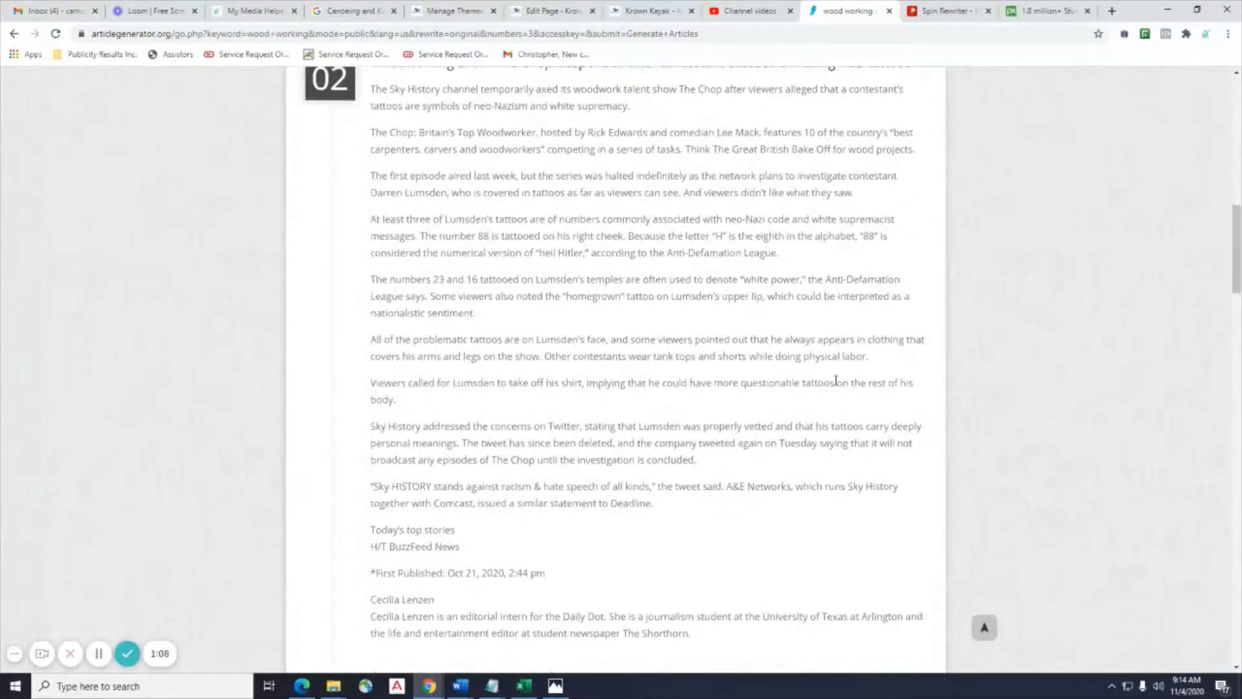
{"action": "scroll", "coordinate": [835, 384], "scroll_direction": "up", "scroll_amount": 15}
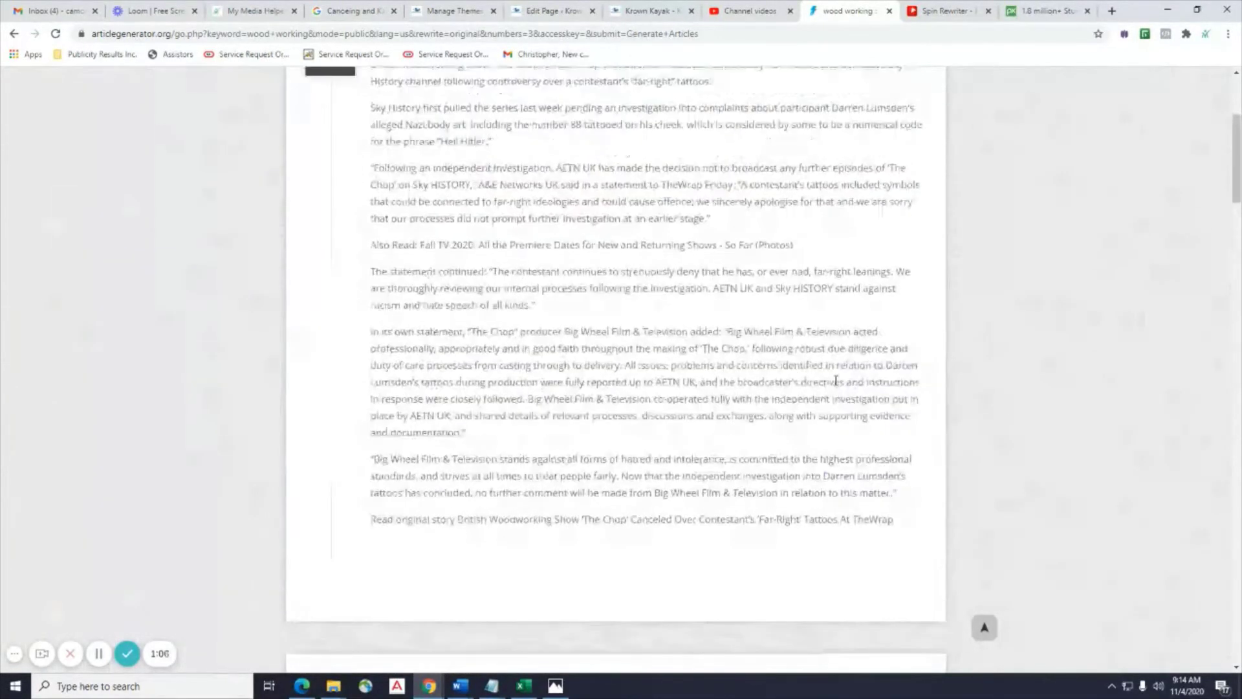
{"action": "scroll", "coordinate": [835, 381], "scroll_direction": "down", "scroll_amount": 13}
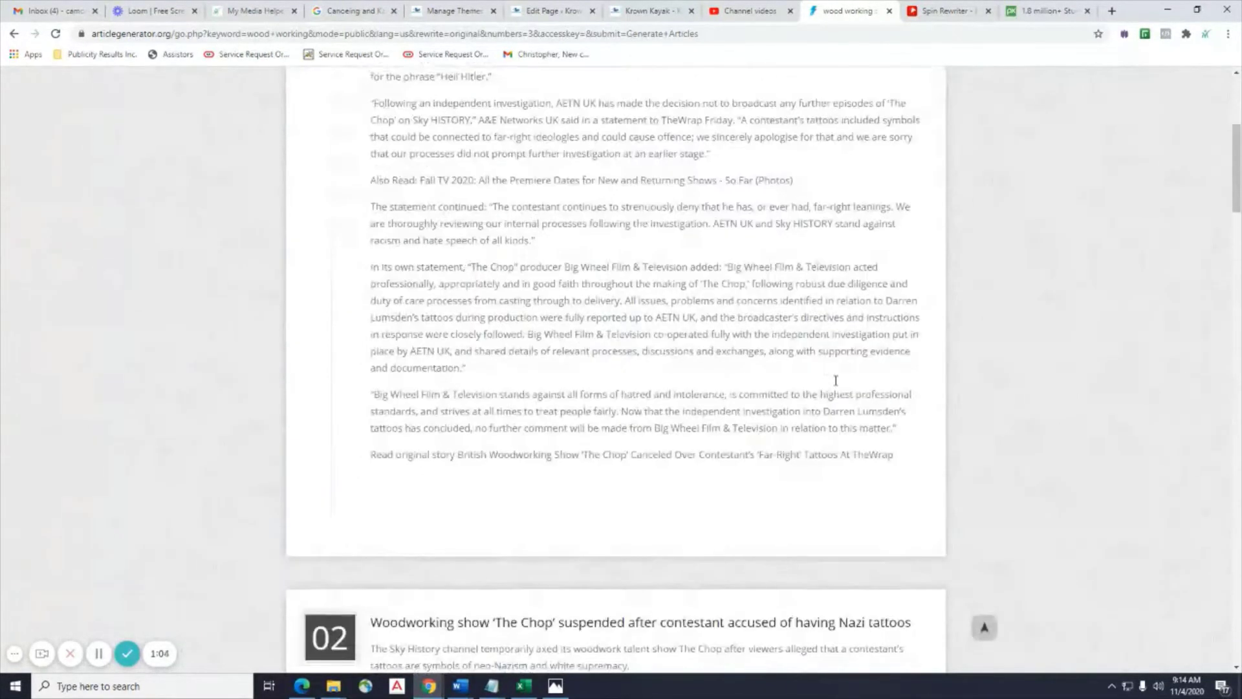
{"action": "scroll", "coordinate": [835, 381], "scroll_direction": "down", "scroll_amount": 15}
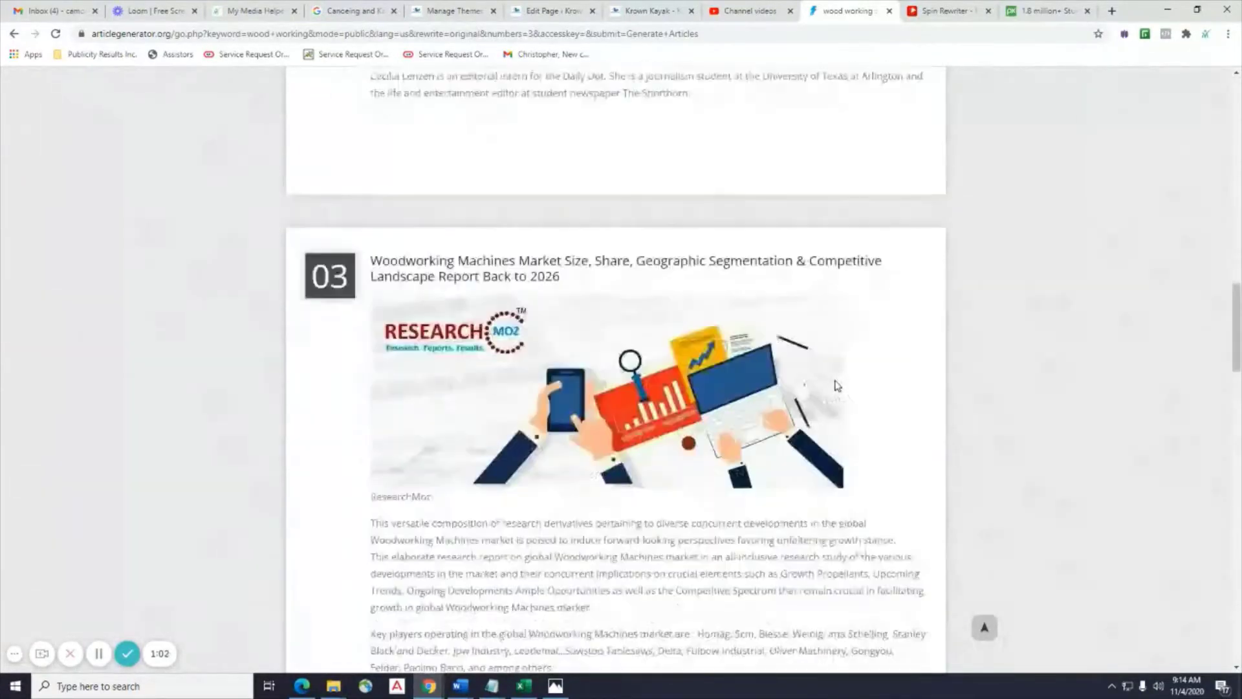
{"action": "scroll", "coordinate": [835, 386], "scroll_direction": "down", "scroll_amount": 12}
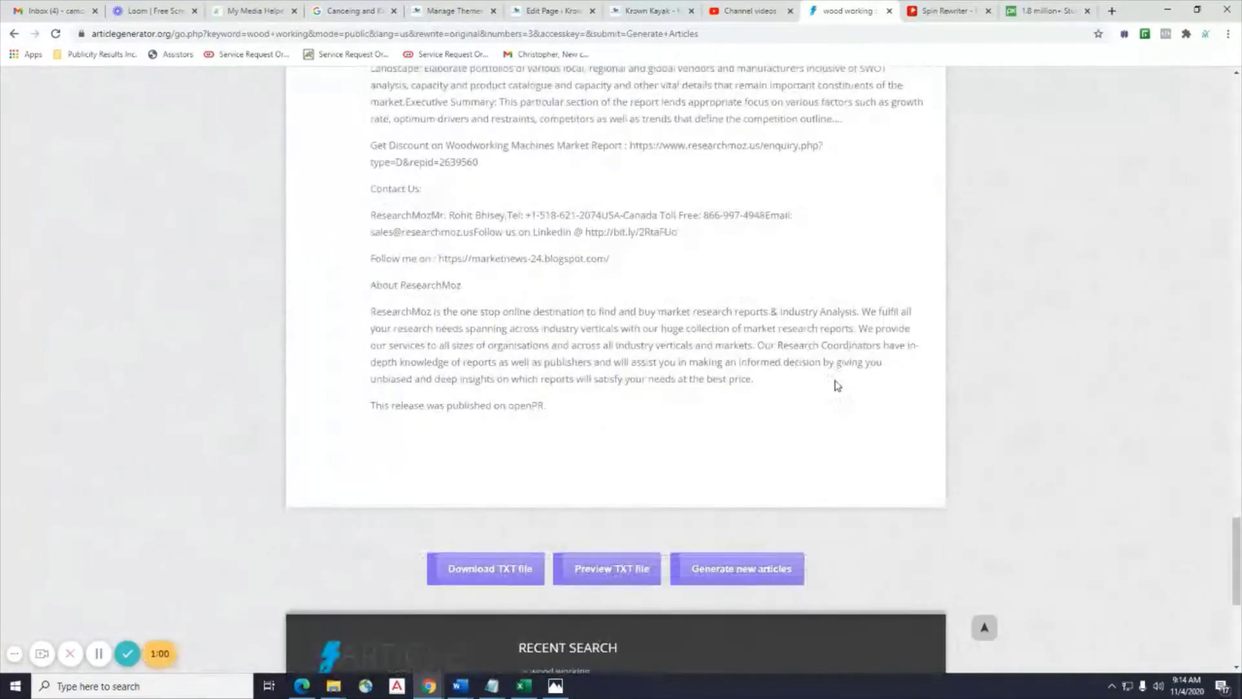
{"action": "scroll", "coordinate": [835, 385], "scroll_direction": "up", "scroll_amount": 20}
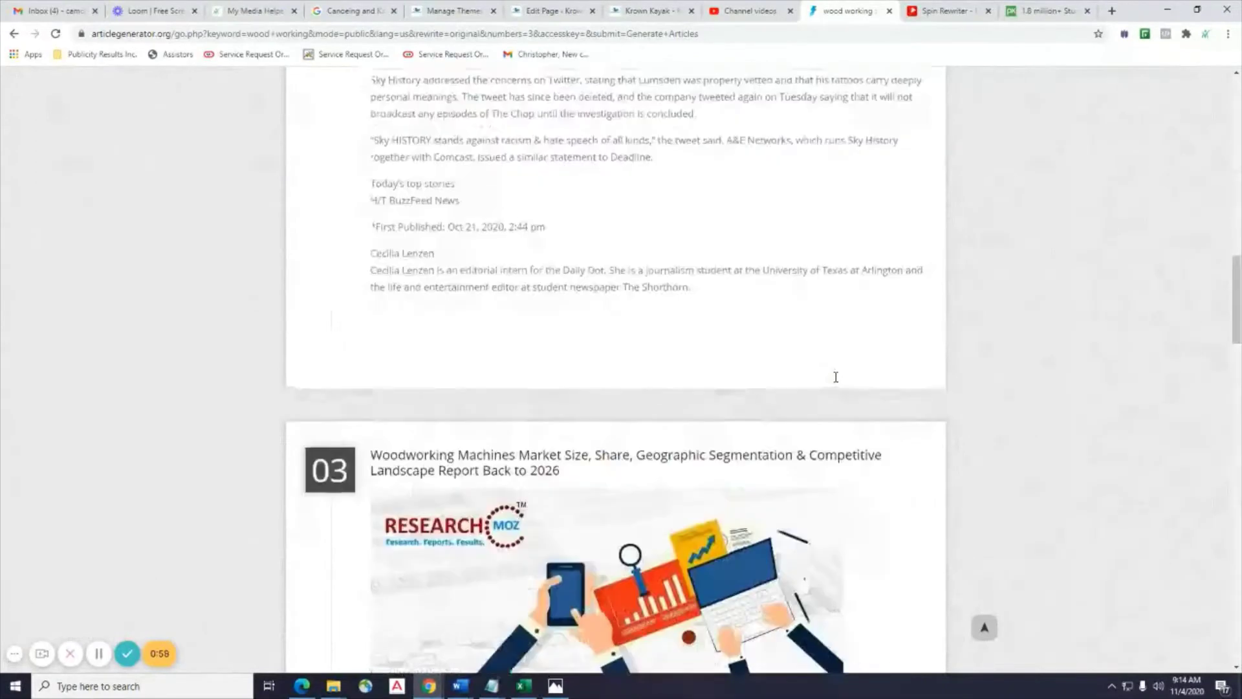
{"action": "scroll", "coordinate": [835, 377], "scroll_direction": "up", "scroll_amount": 15}
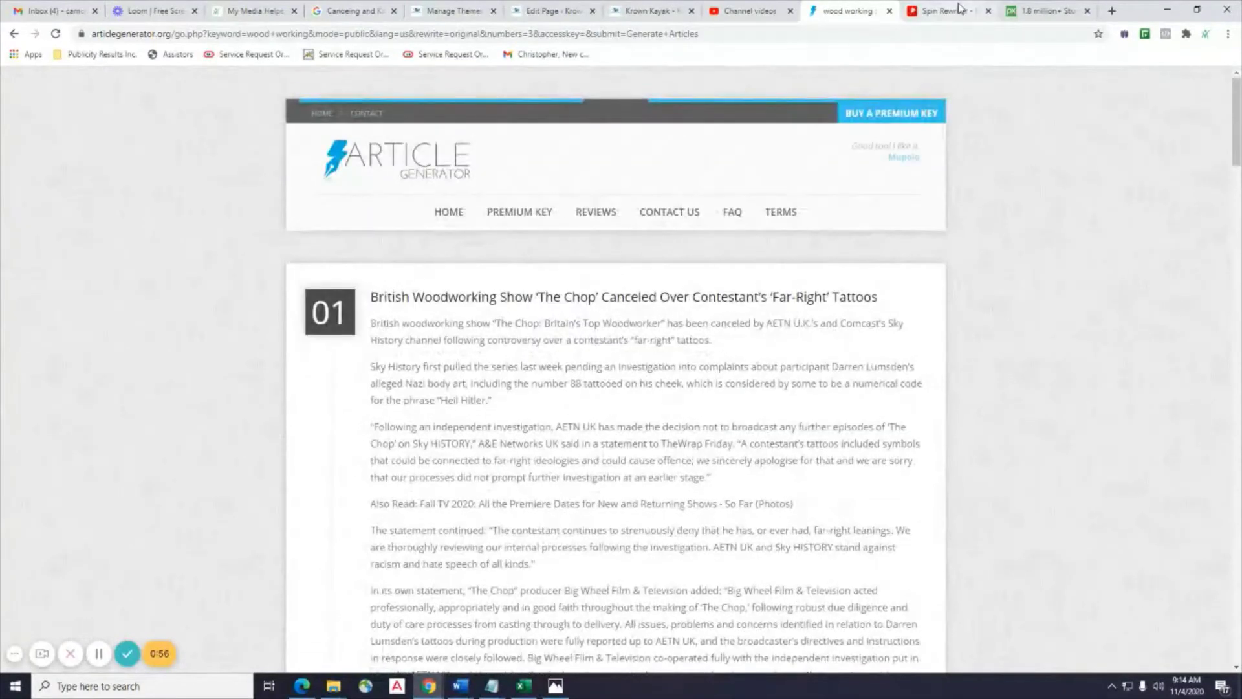
{"action": "left_click", "coordinate": [956, 12]}
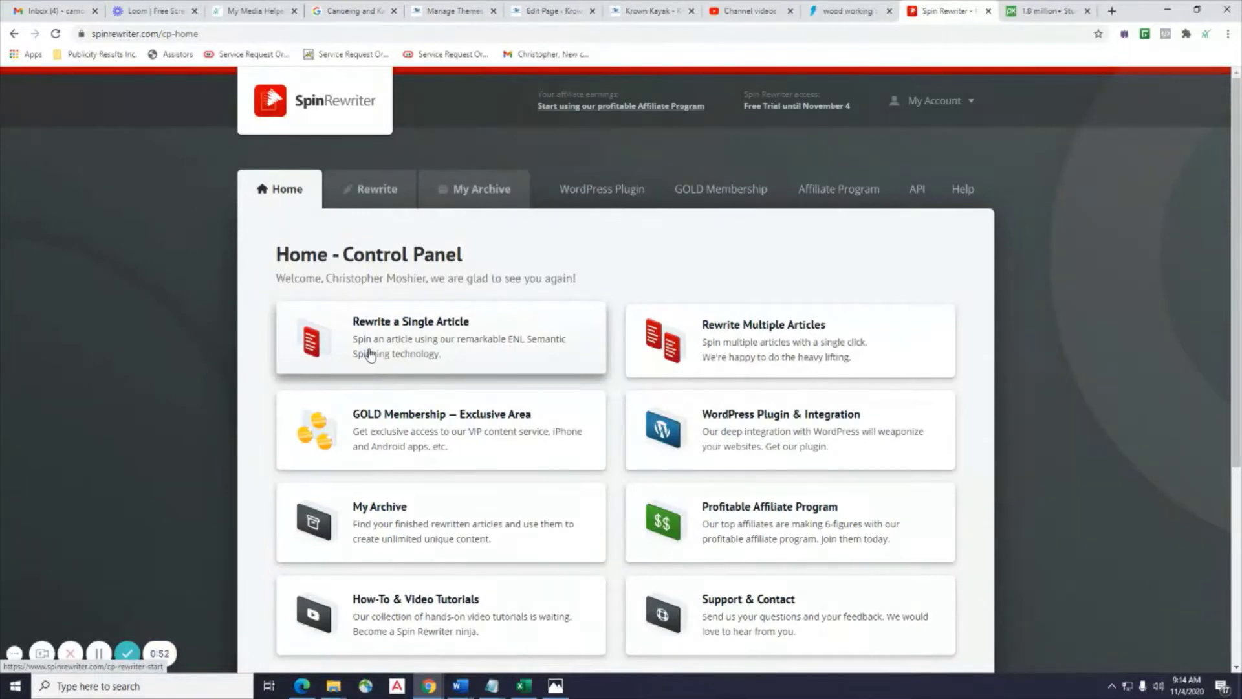
{"action": "left_click", "coordinate": [844, 11]}
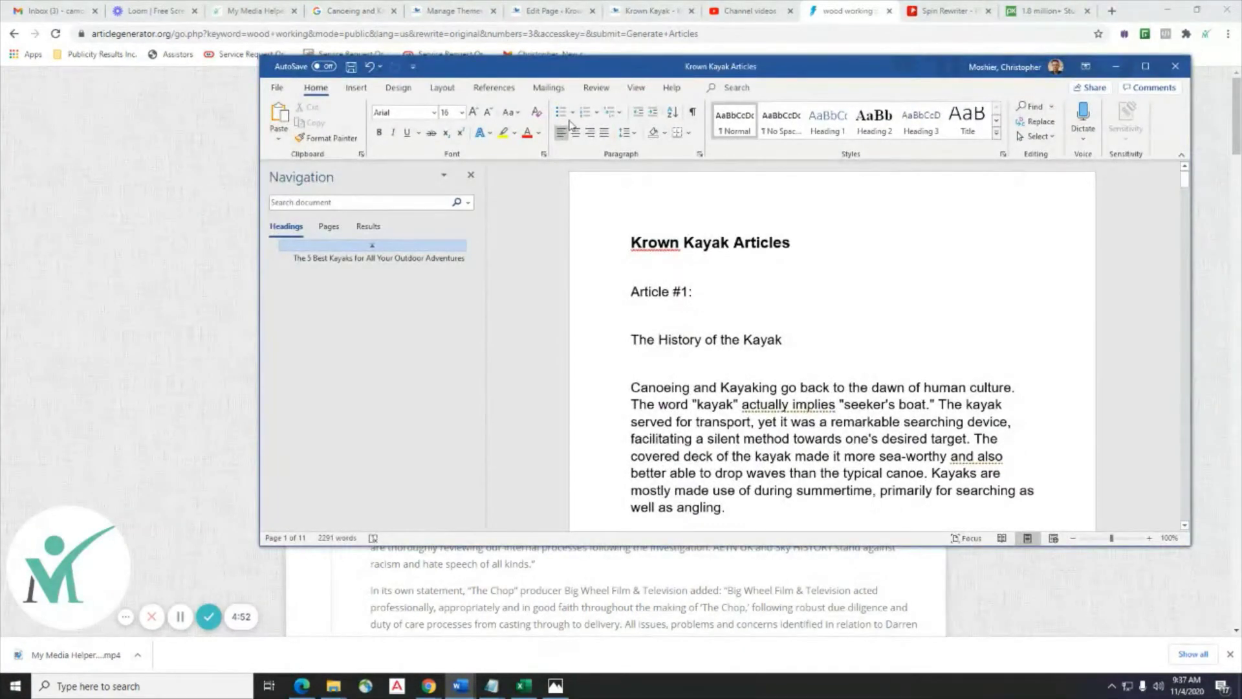
Bring up the Google results for the kayaking sentence and open the Krown Kayak Articles Word document over them.
{"action": "left_click", "coordinate": [322, 9]}
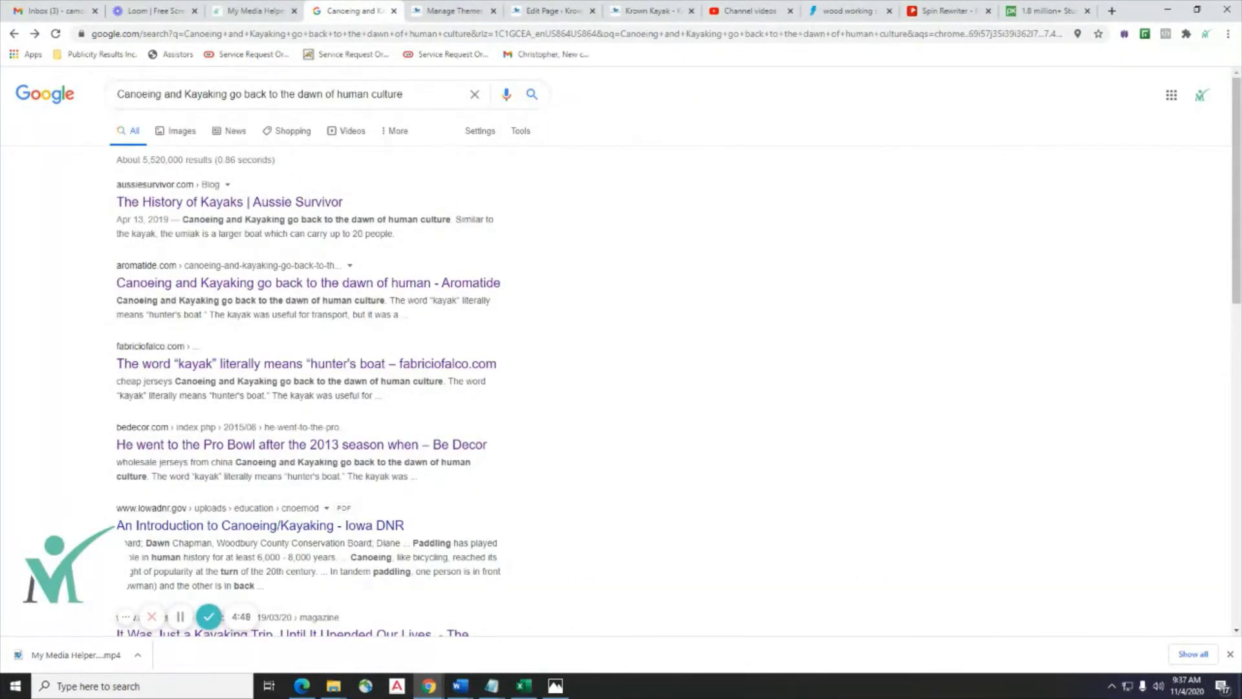
{"action": "left_click", "coordinate": [460, 685]}
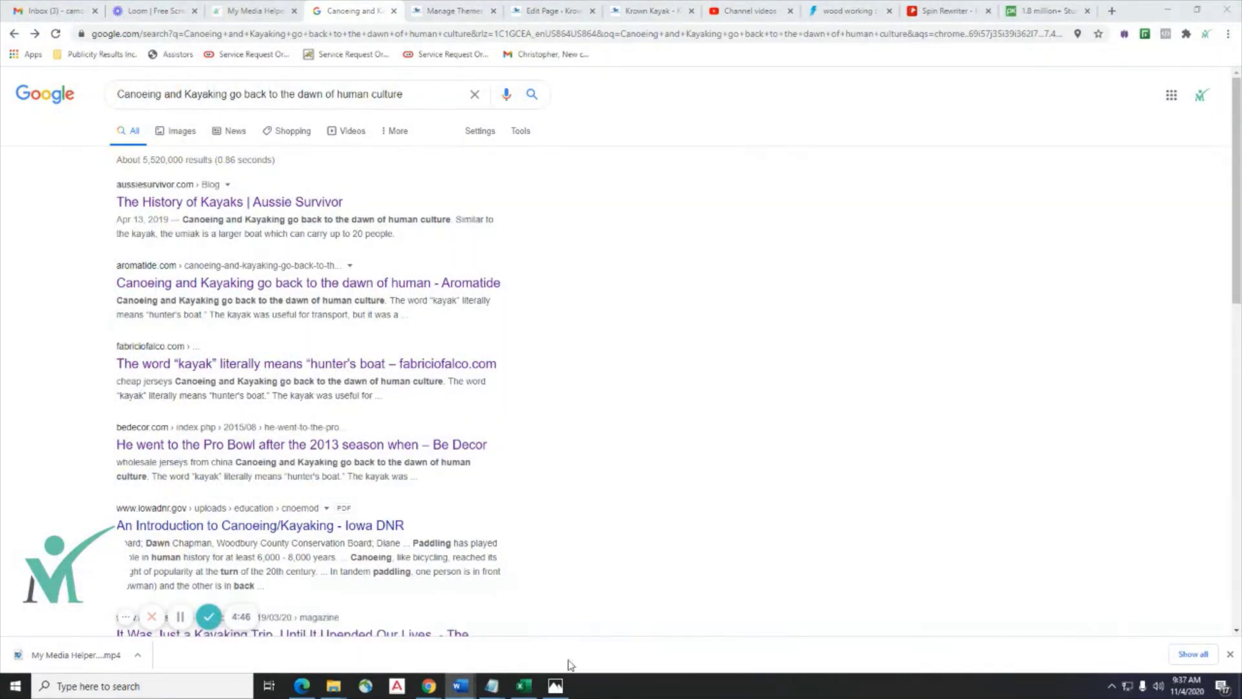
{"action": "mouse_move", "coordinate": [461, 683]}
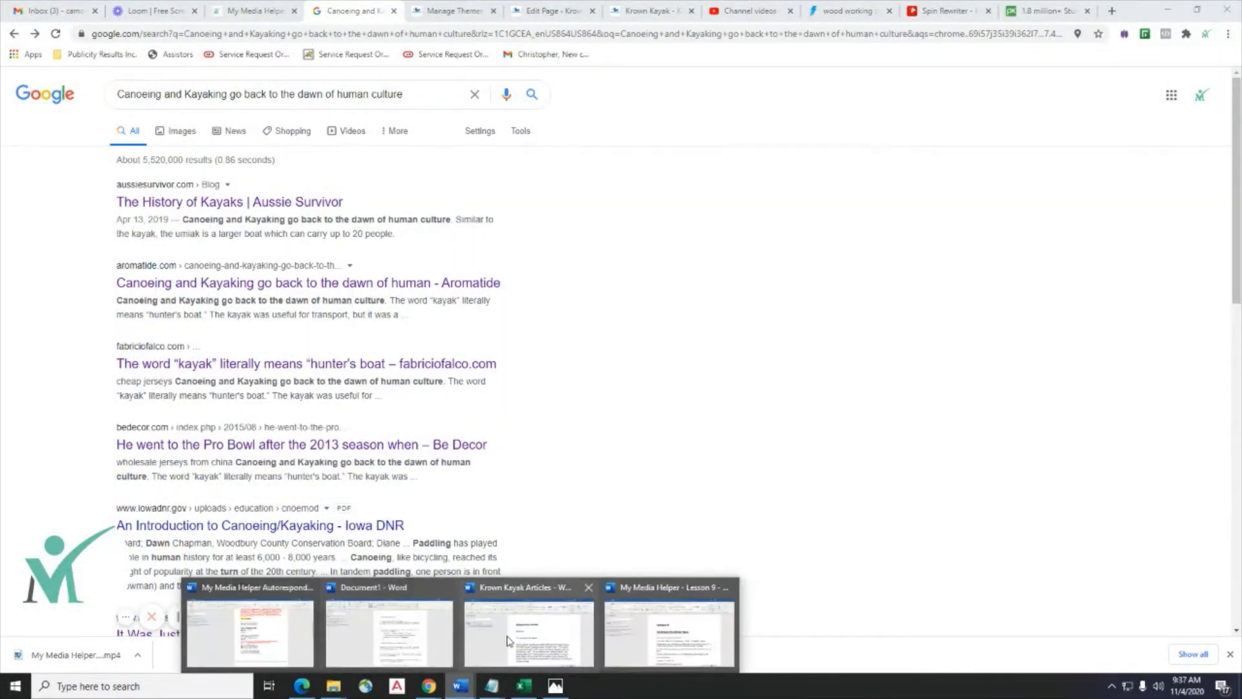
{"action": "left_click", "coordinate": [475, 641]}
{"action": "left_click_drag", "start_coordinate": [659, 62], "coordinate": [545, 91]}
Highlight the first sentence of The History of the Kayak and place the document beside the Google results to compare the wording.
{"action": "left_click_drag", "start_coordinate": [923, 421], "coordinate": [681, 407]}
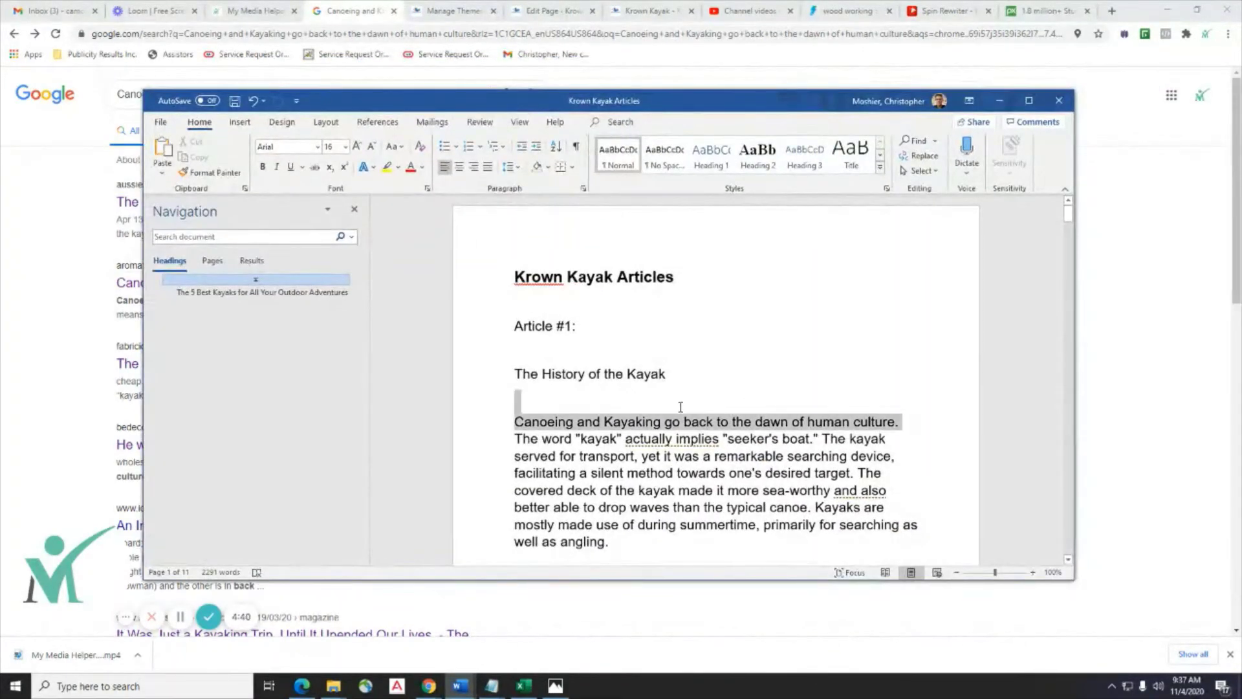
{"action": "left_click_drag", "start_coordinate": [647, 101], "coordinate": [1115, 124]}
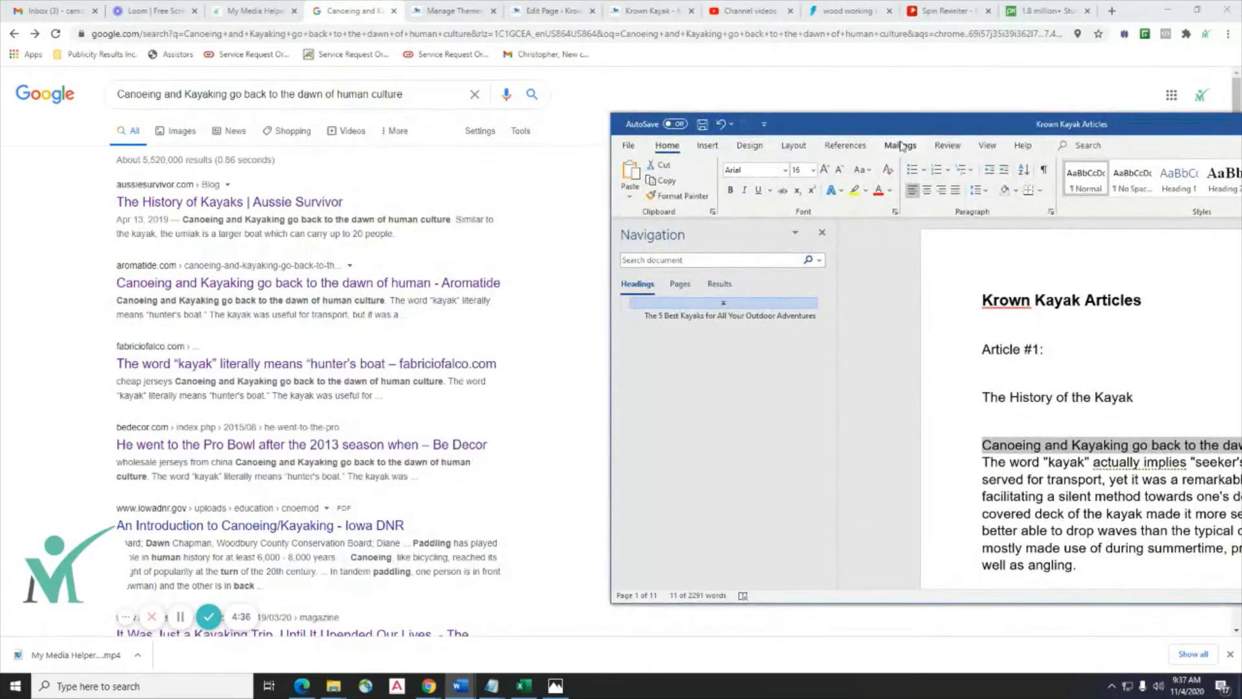
{"action": "left_click_drag", "start_coordinate": [903, 132], "coordinate": [801, 105]}
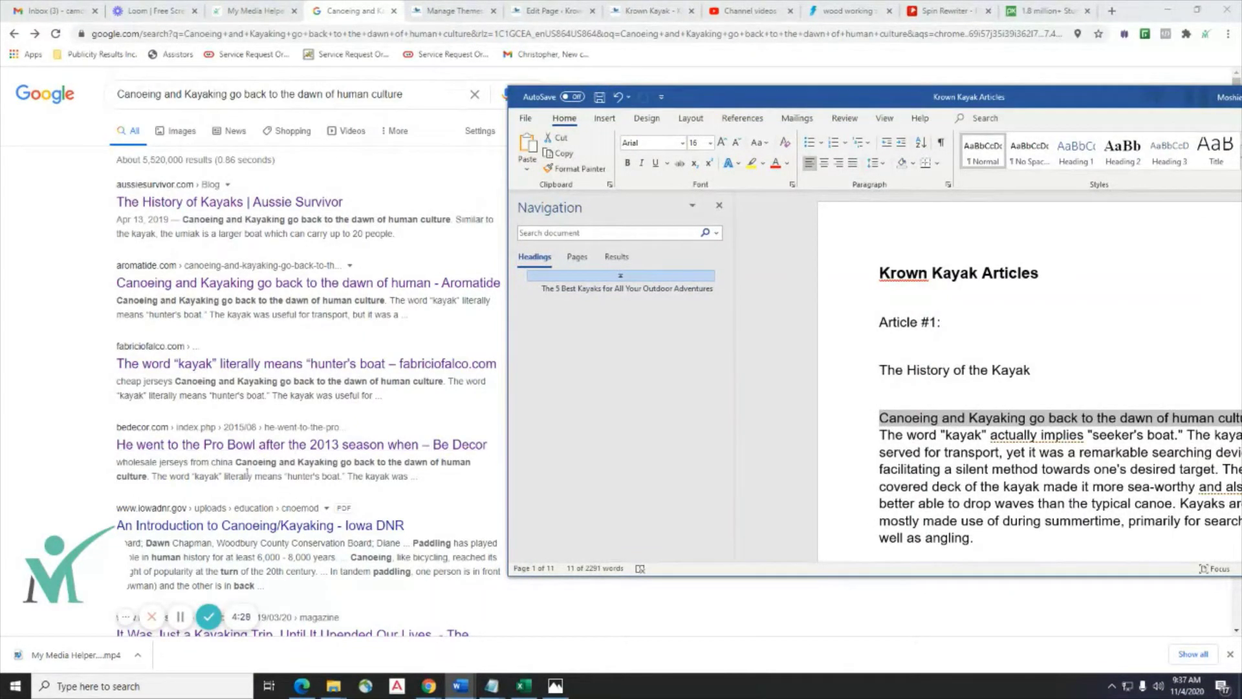
{"action": "scroll", "coordinate": [273, 494], "scroll_direction": "down", "scroll_amount": 3}
{"action": "scroll", "coordinate": [273, 479], "scroll_direction": "up", "scroll_amount": 3}
Highlight the word "seeker's" in the article's second sentence and position the document so the matching search results can be compared.
{"action": "left_click_drag", "start_coordinate": [1038, 104], "coordinate": [724, 82]}
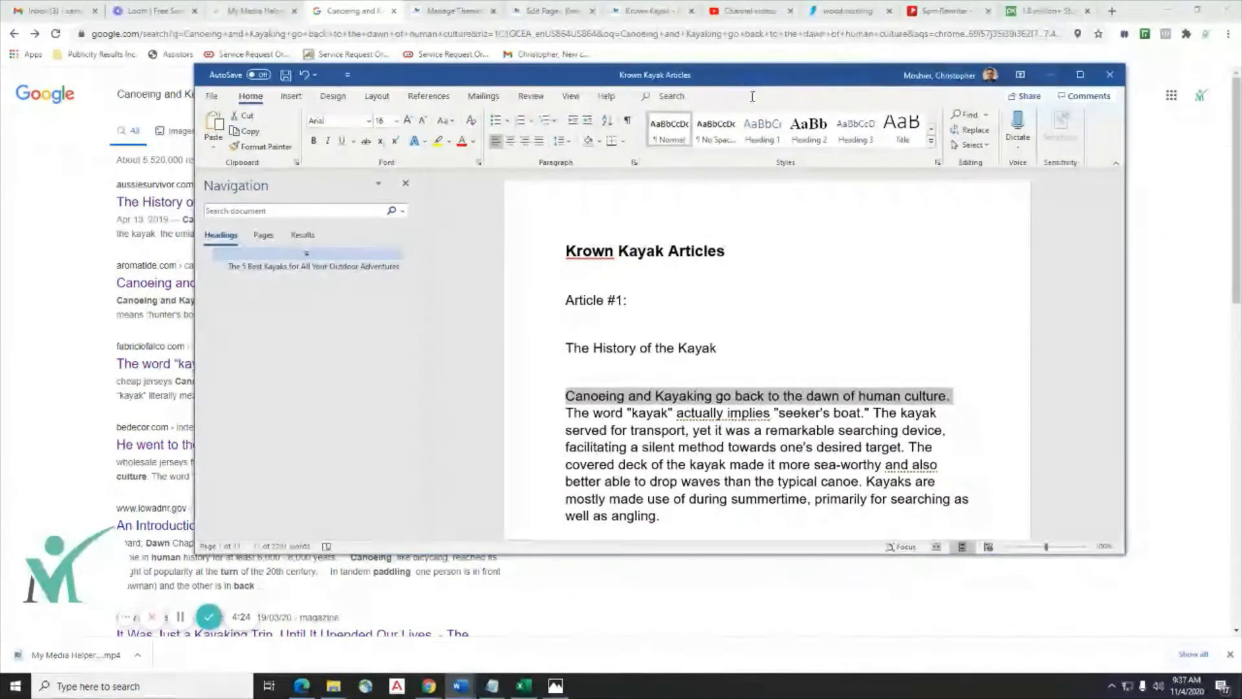
{"action": "left_click", "coordinate": [840, 446]}
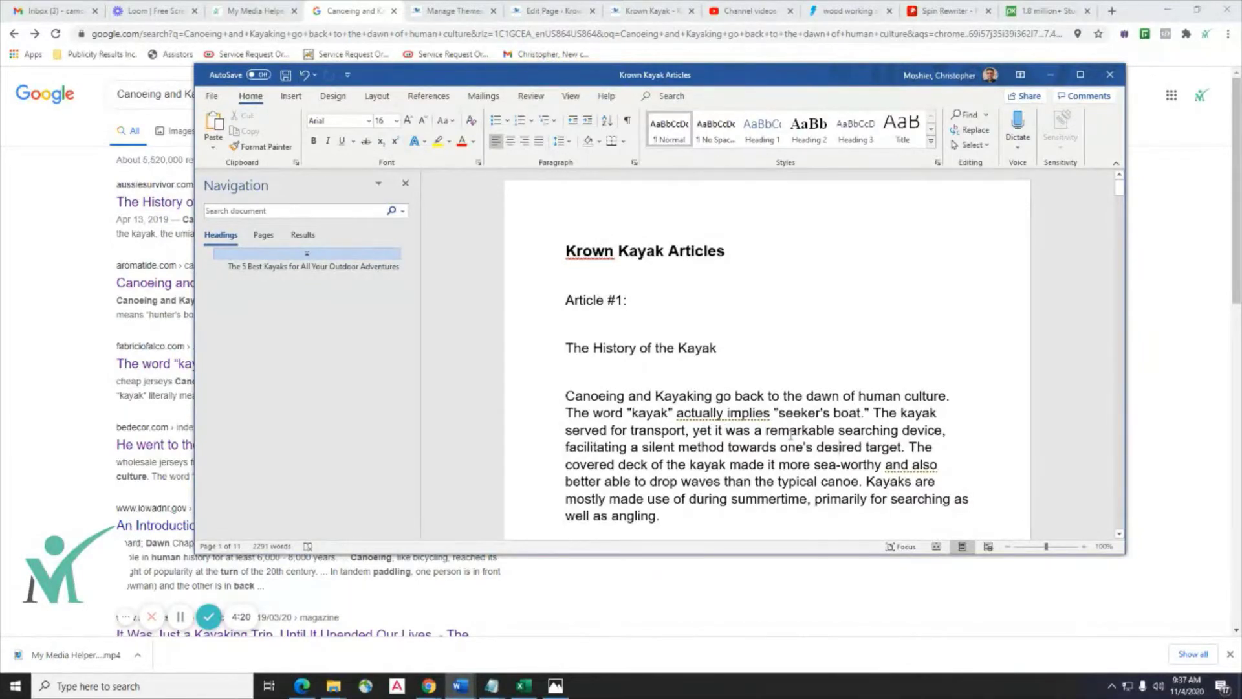
{"action": "left_click_drag", "start_coordinate": [833, 413], "coordinate": [779, 411]}
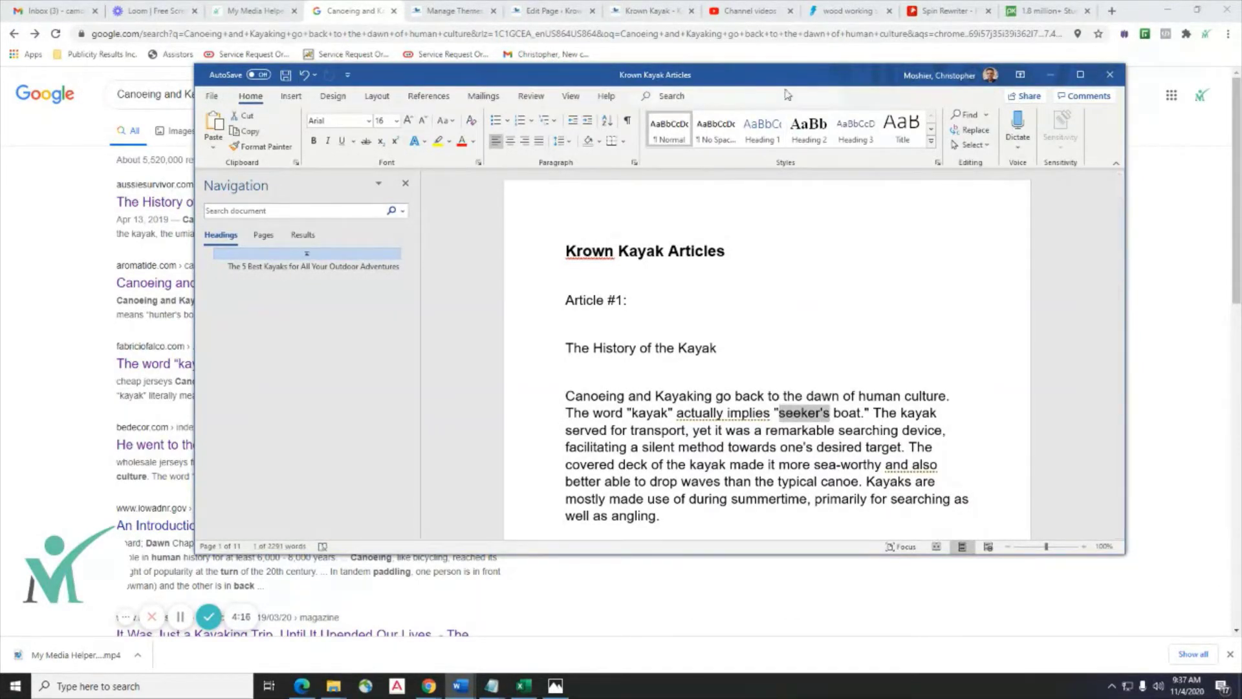
{"action": "left_click_drag", "start_coordinate": [779, 64], "coordinate": [846, 46]}
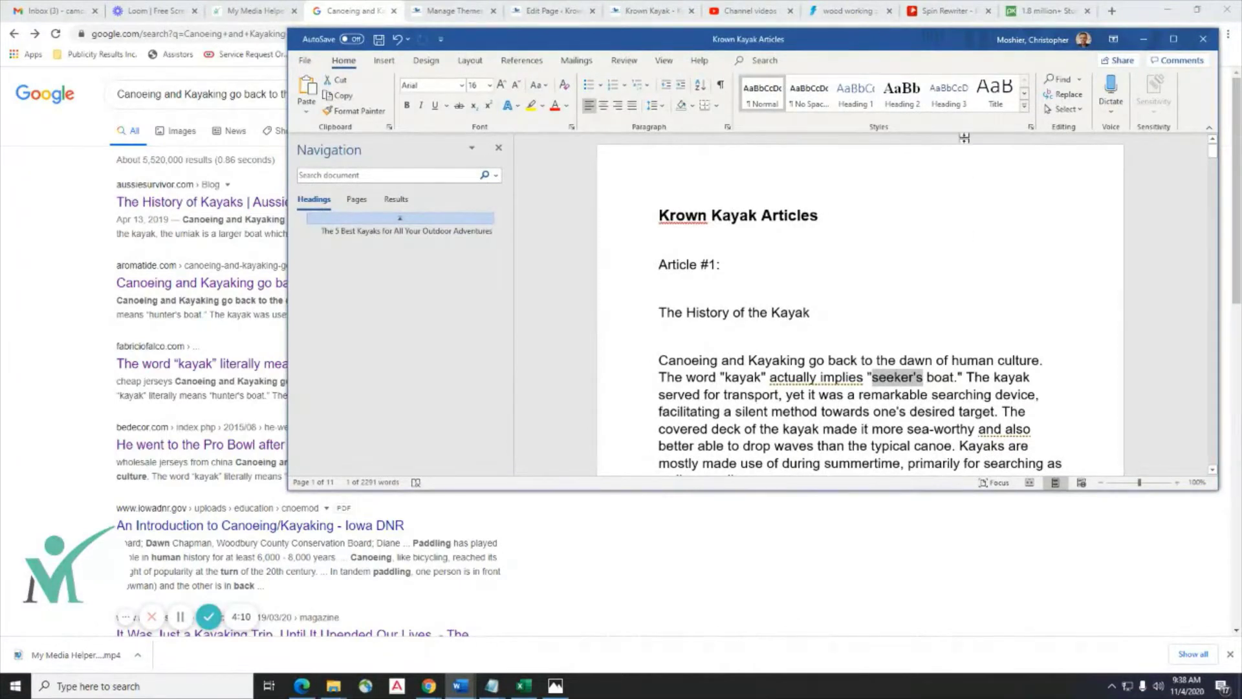
Replace "seeker's" with "hunter's" in the second sentence of The History of the Kayak.
{"action": "left_click_drag", "start_coordinate": [910, 49], "coordinate": [1011, 77]}
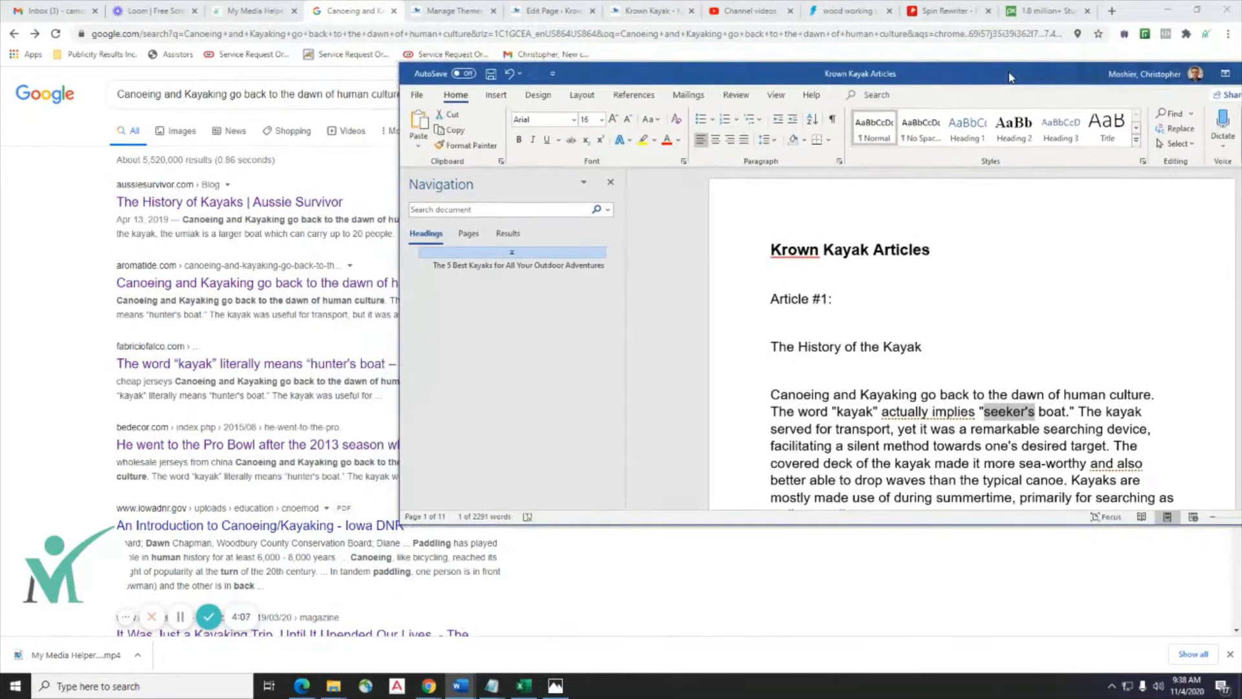
{"action": "left_click", "coordinate": [1028, 411]}
{"action": "double_click", "coordinate": [999, 408]}
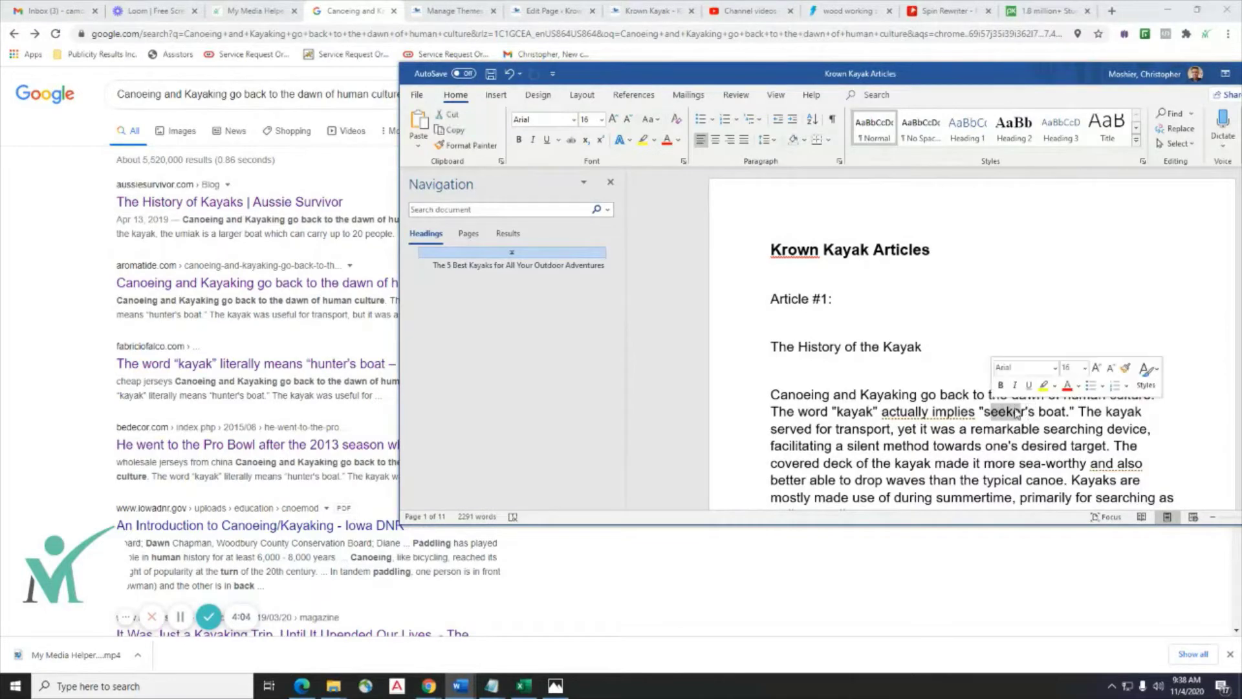
{"action": "left_click", "coordinate": [999, 408]}
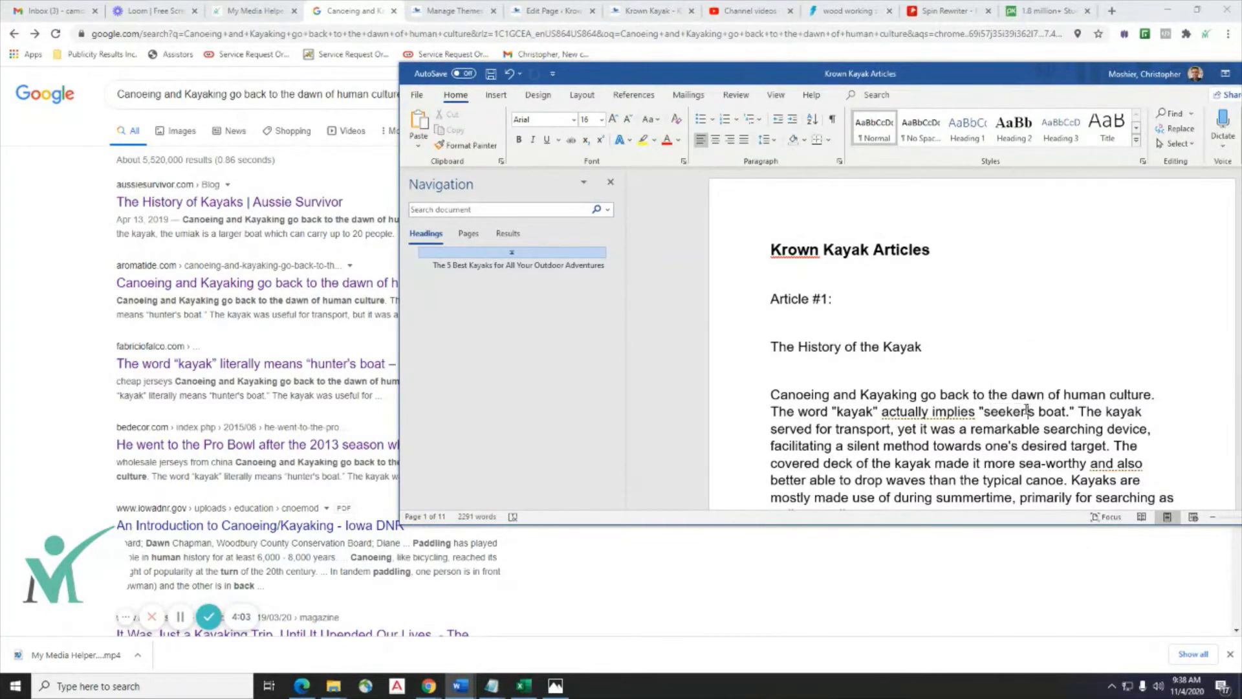
{"action": "double_click", "coordinate": [988, 412]}
{"action": "key", "text": "Delete"}
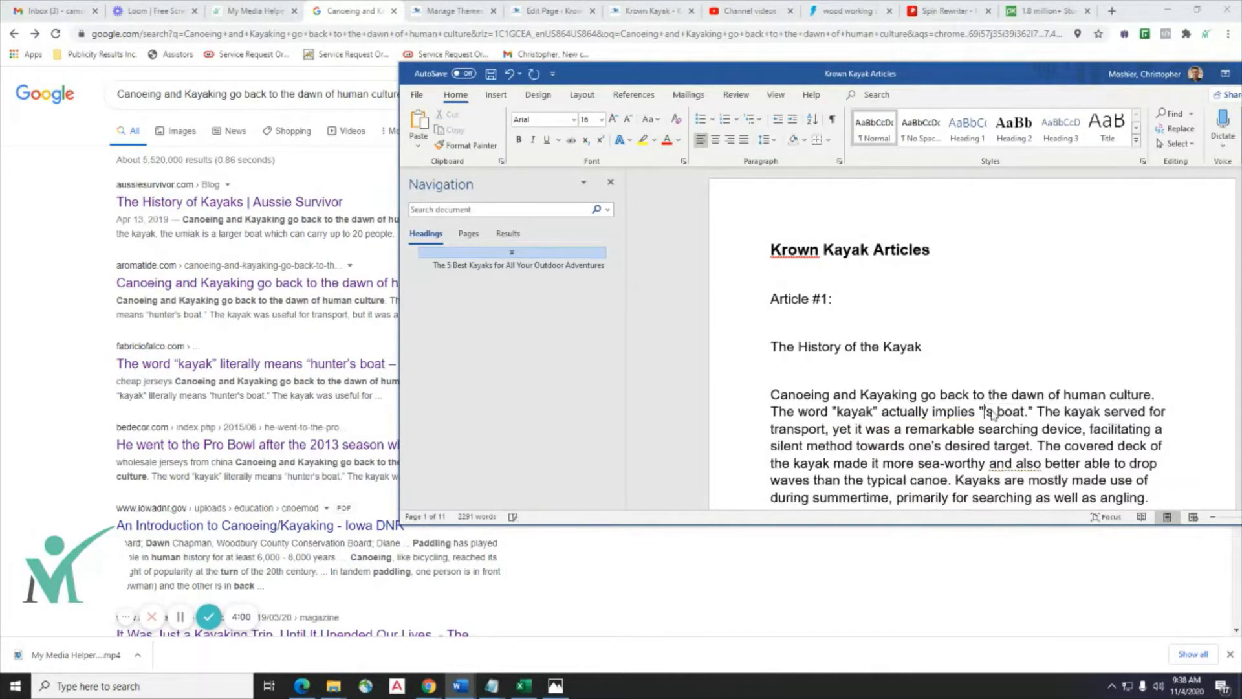
{"action": "type", "text": "hunters"}
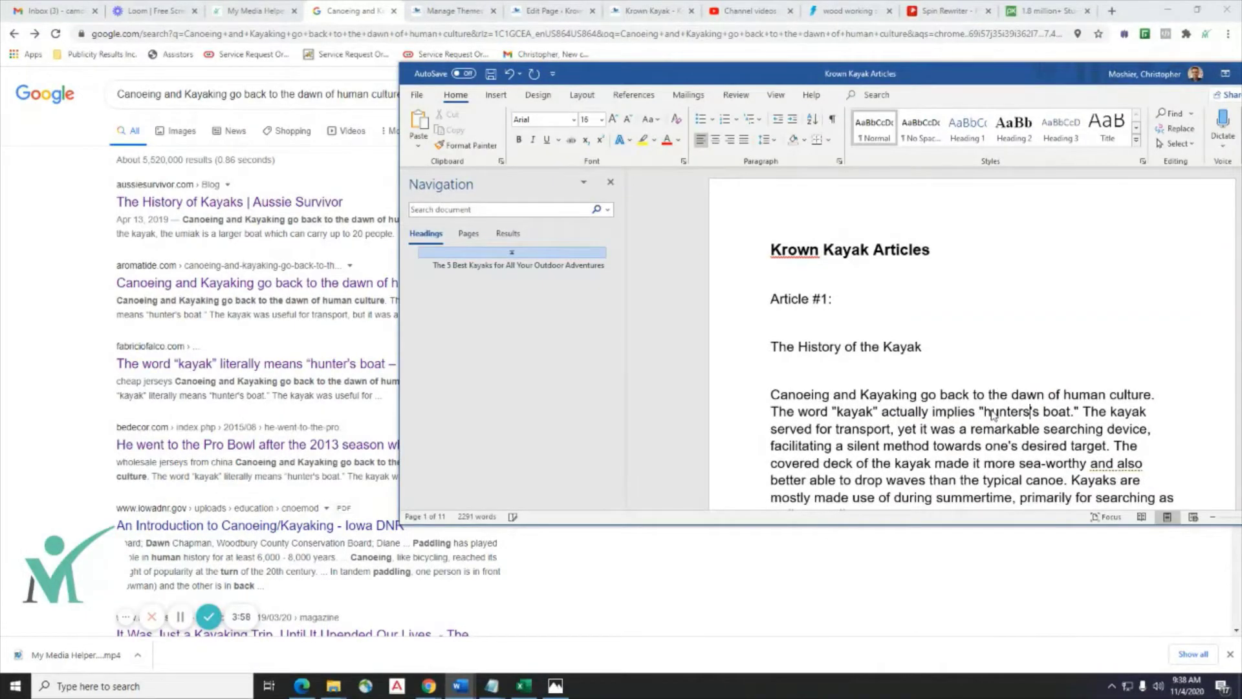
{"action": "key", "text": "BackSpace"}
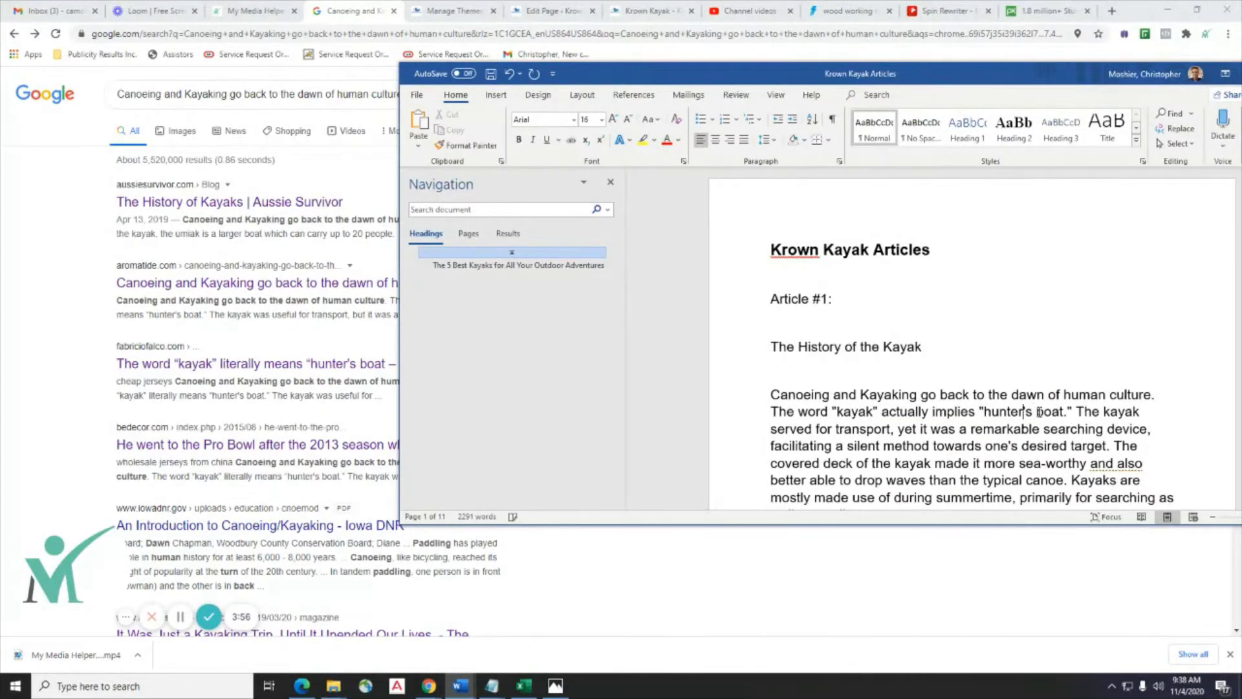
Move the article document aside to compare the edited "hunter's boat" sentence and the paragraph after it with the Google results.
{"action": "left_click_drag", "start_coordinate": [991, 82], "coordinate": [1099, 85]}
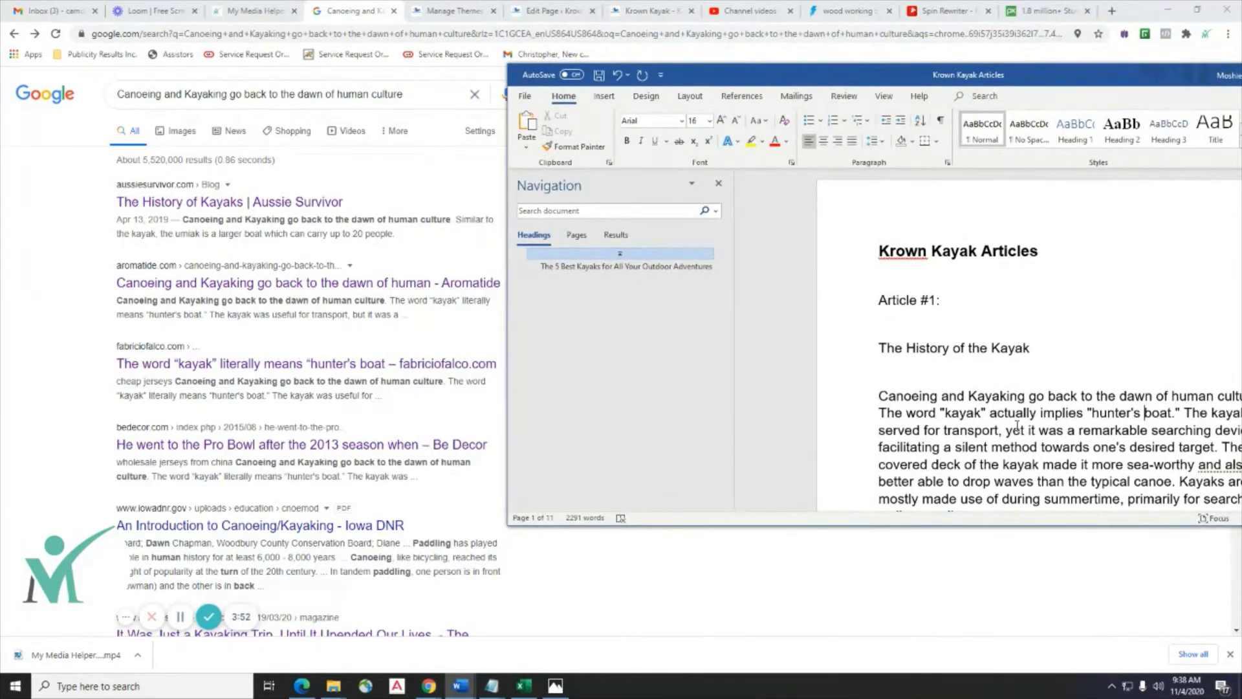
{"action": "scroll", "coordinate": [1017, 426], "scroll_direction": "down", "scroll_amount": 2}
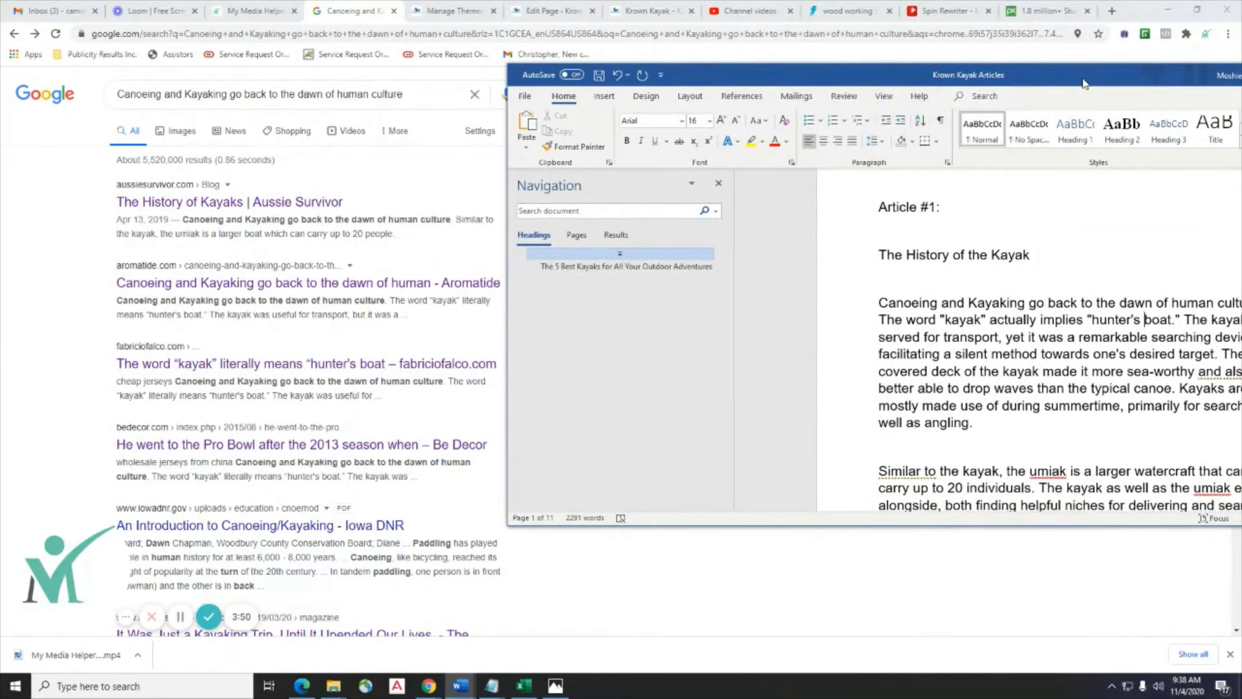
{"action": "left_click_drag", "start_coordinate": [1085, 76], "coordinate": [1206, 154]}
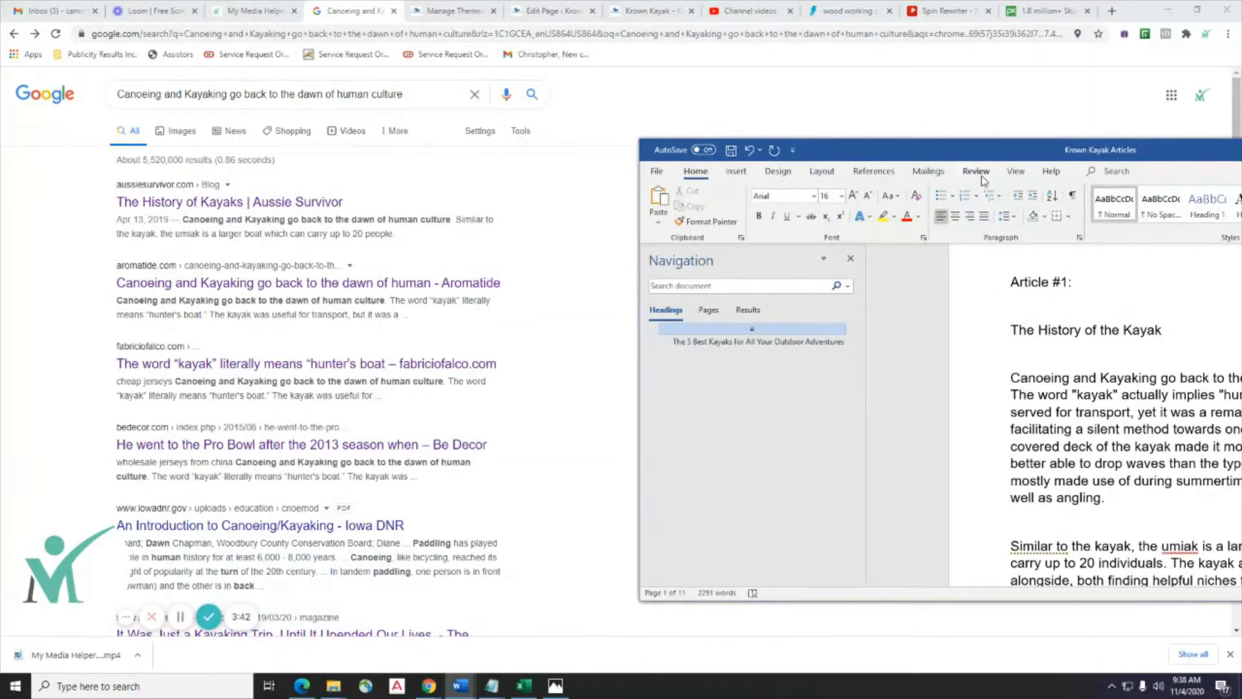
{"action": "left_click_drag", "start_coordinate": [1002, 152], "coordinate": [634, 134]}
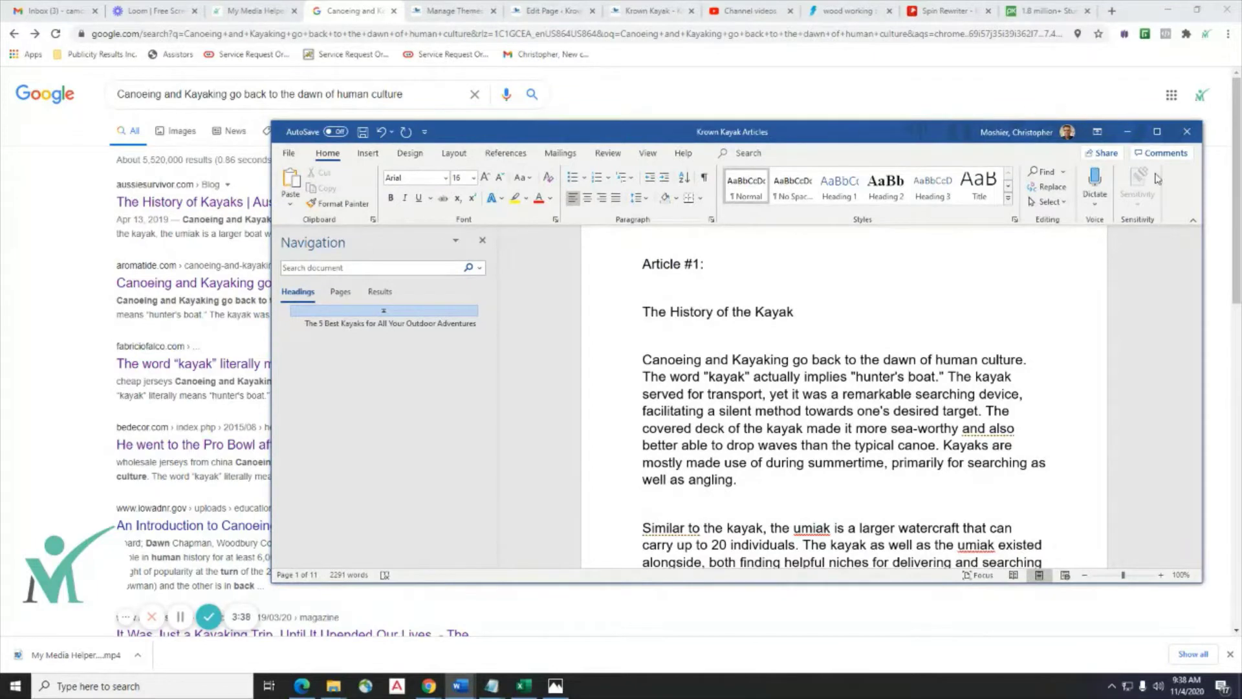
Enlarge the article document to full screen and skim the kayak history paragraphs onto the second page.
{"action": "left_click", "coordinate": [1157, 132]}
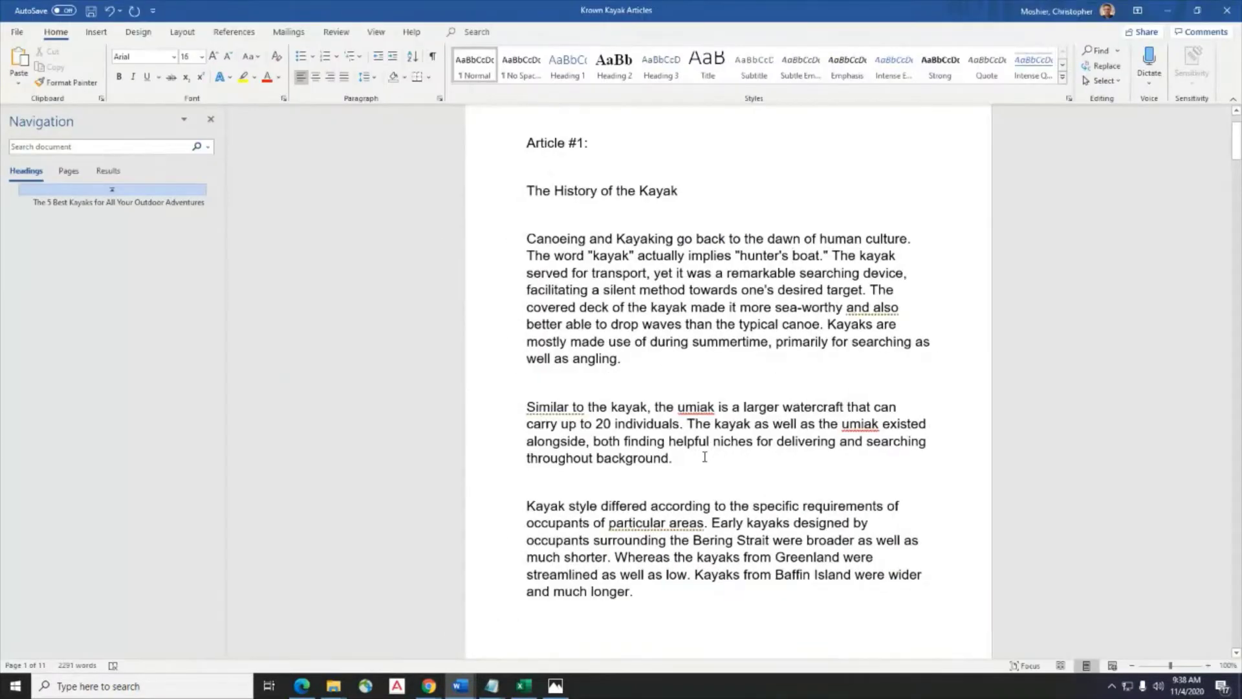
{"action": "scroll", "coordinate": [754, 516], "scroll_direction": "down", "scroll_amount": 2}
{"action": "scroll", "coordinate": [757, 517], "scroll_direction": "up", "scroll_amount": 4}
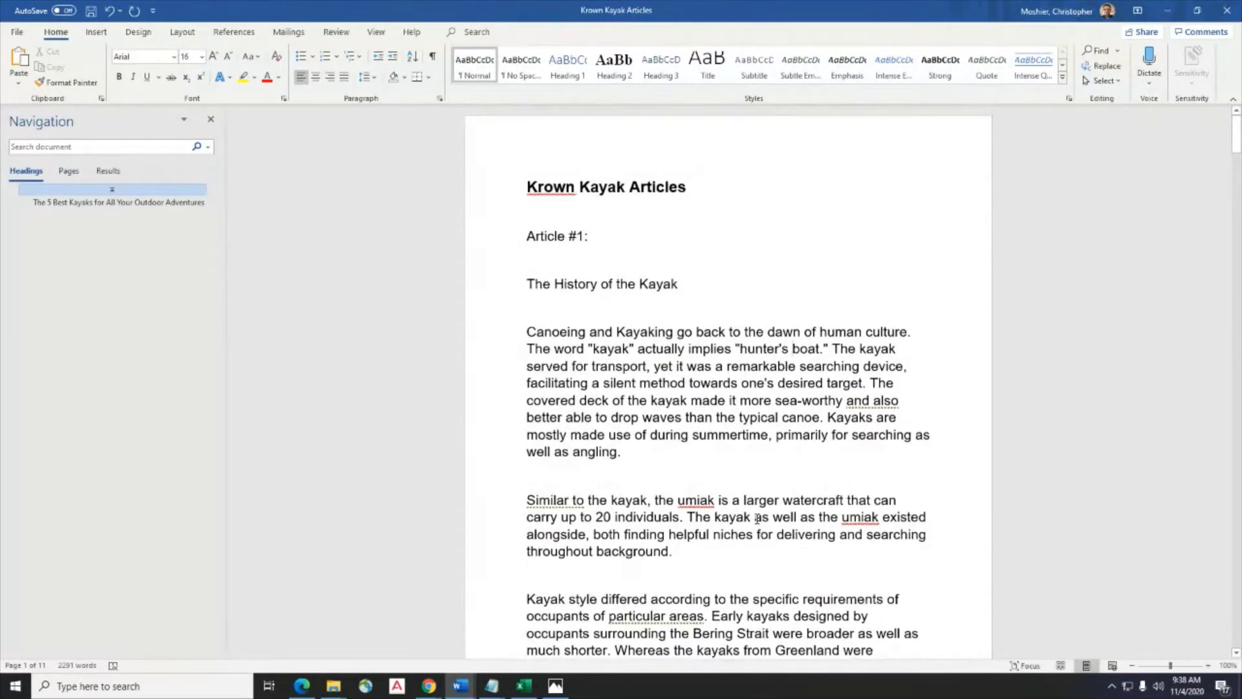
{"action": "scroll", "coordinate": [757, 517], "scroll_direction": "down", "scroll_amount": 12}
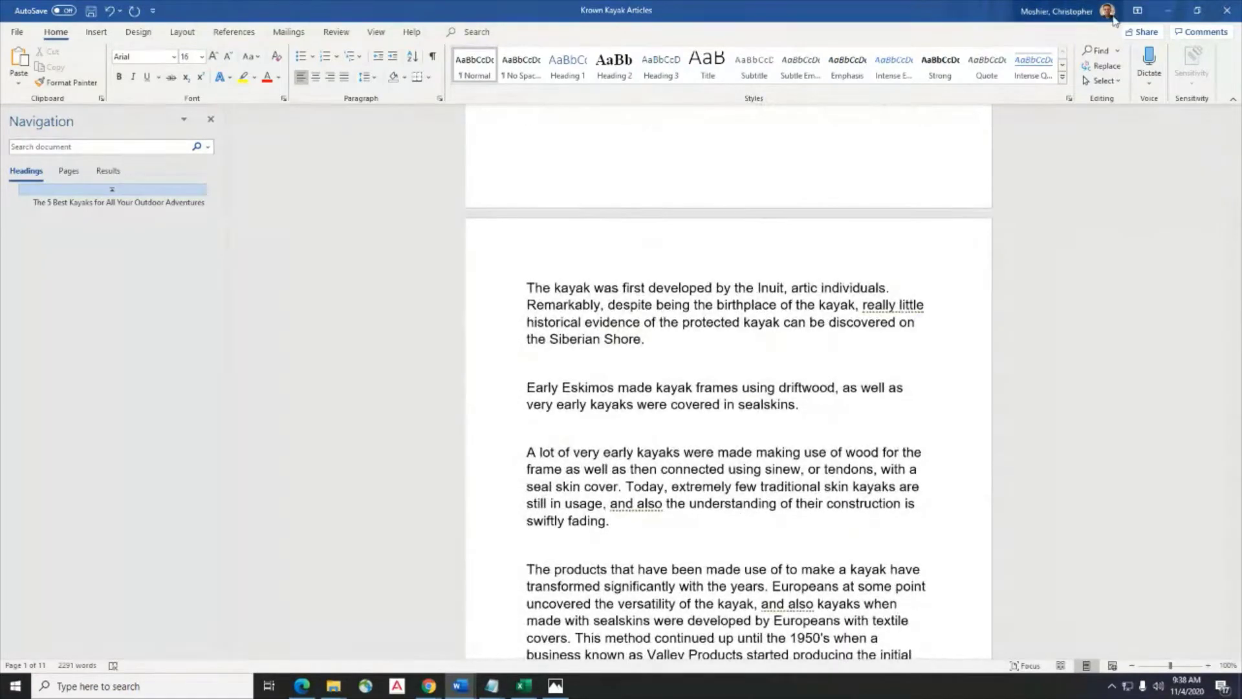
Put the Word document away and review the Article Generator woodworking results alongside the Spin Rewriter control panel.
{"action": "left_click", "coordinate": [1197, 10]}
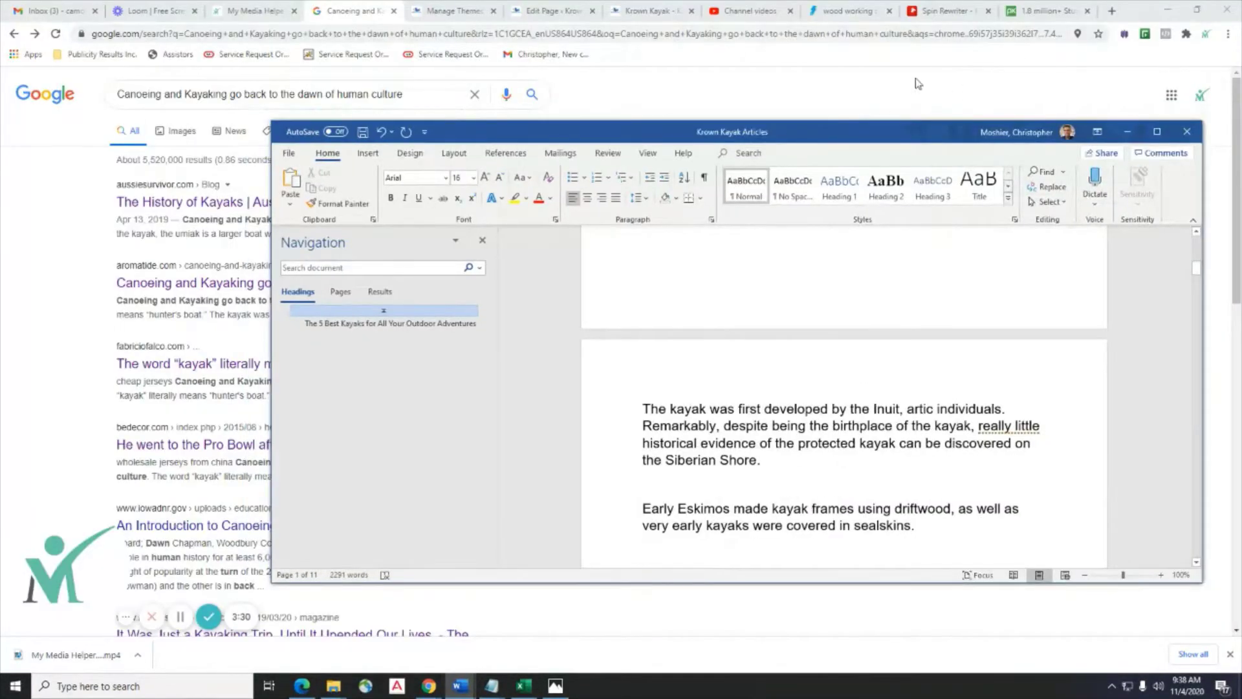
{"action": "left_click", "coordinate": [1127, 132]}
{"action": "left_click", "coordinate": [847, 10]}
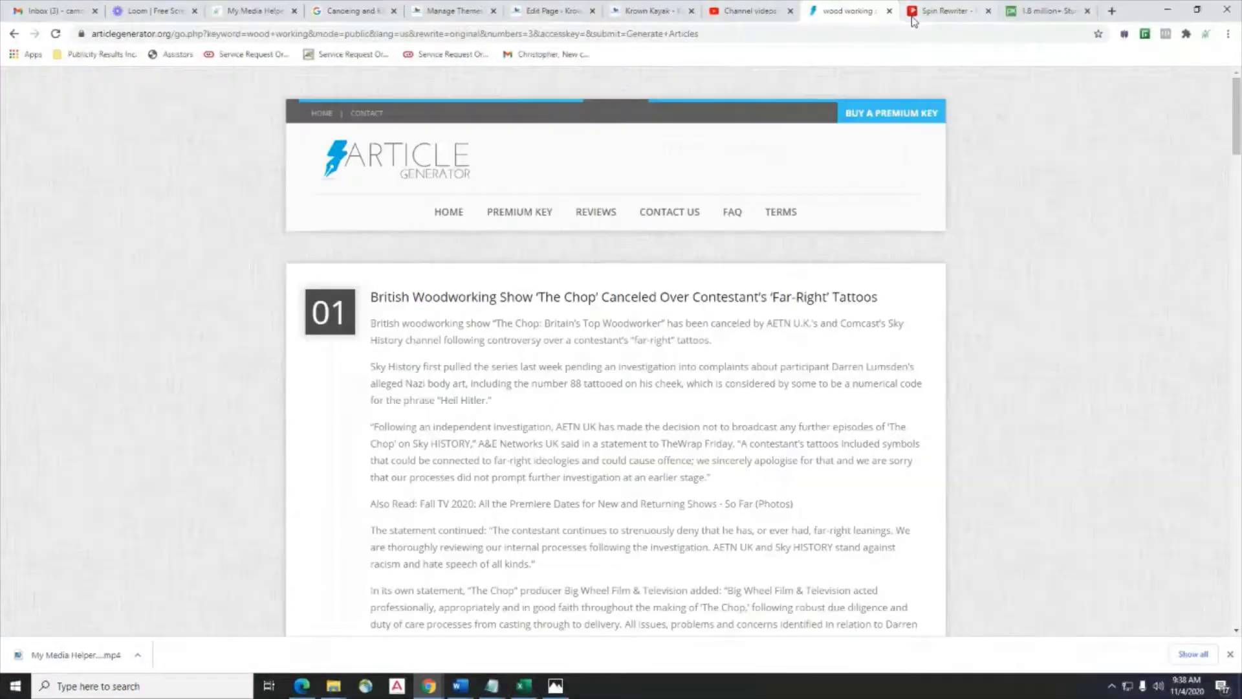
{"action": "left_click", "coordinate": [926, 15]}
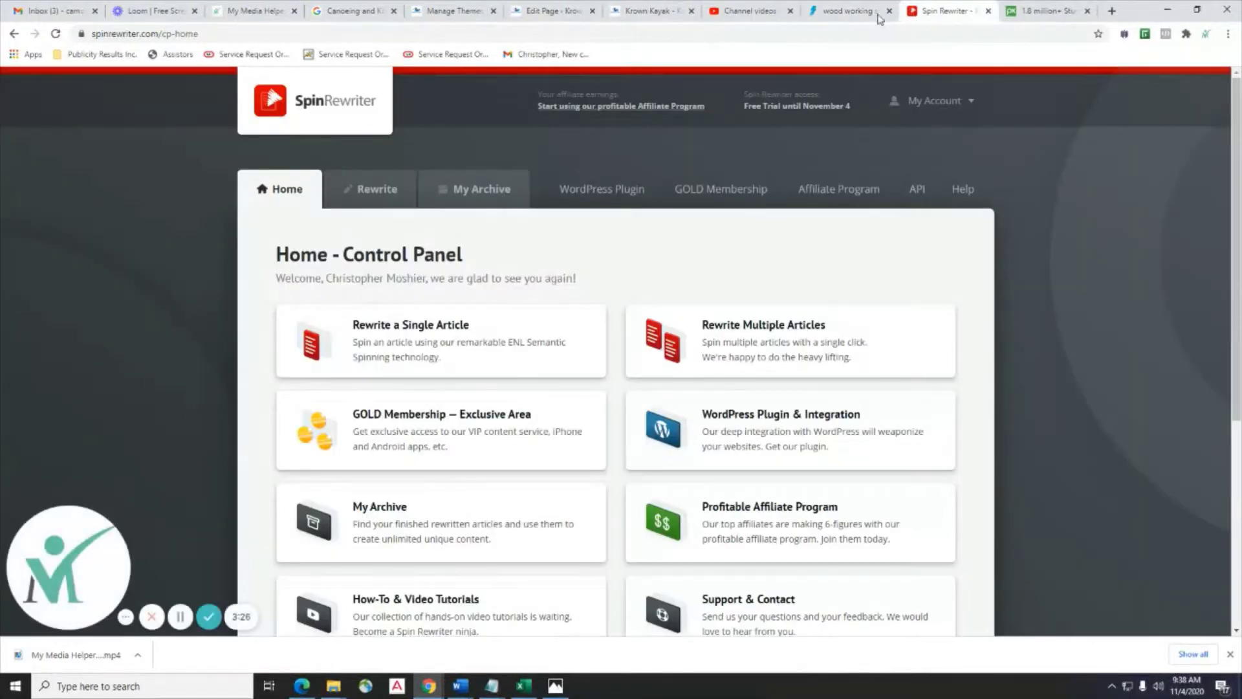
{"action": "left_click", "coordinate": [851, 16]}
{"action": "left_click", "coordinate": [949, 15]}
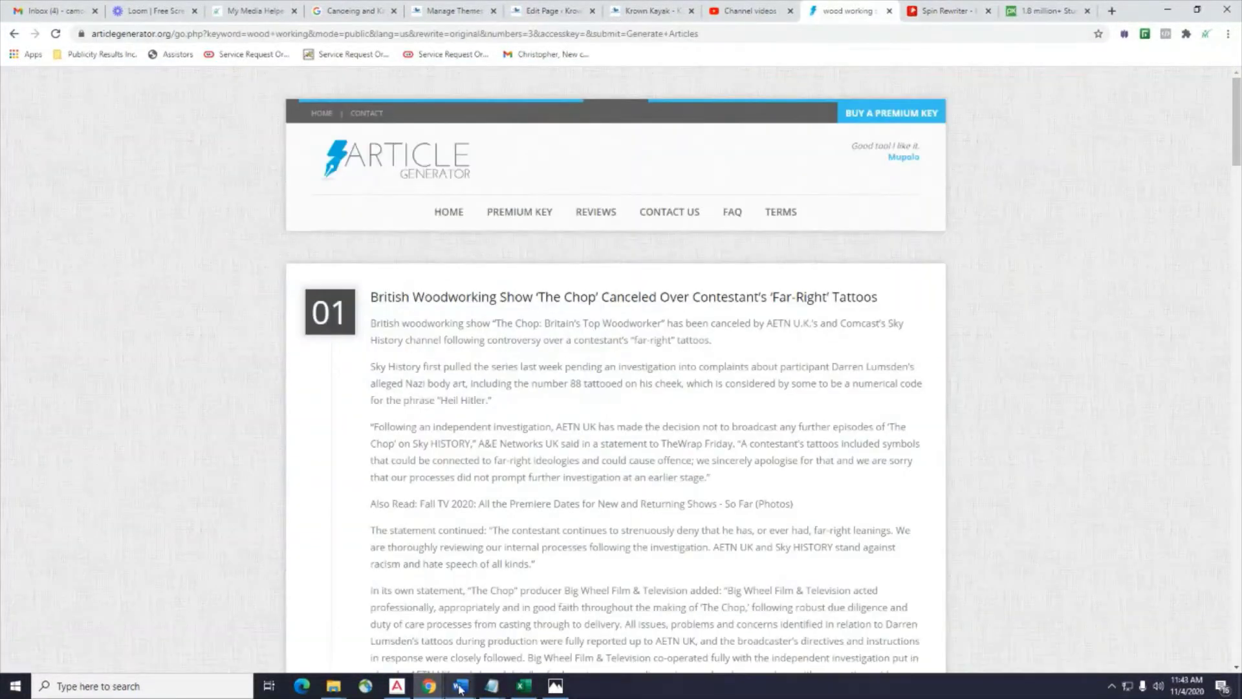
Switch to the Krown Kayak Articles Word document, clear its text selection and view the start of Article #1 in a smaller window.
{"action": "mouse_move", "coordinate": [460, 684]}
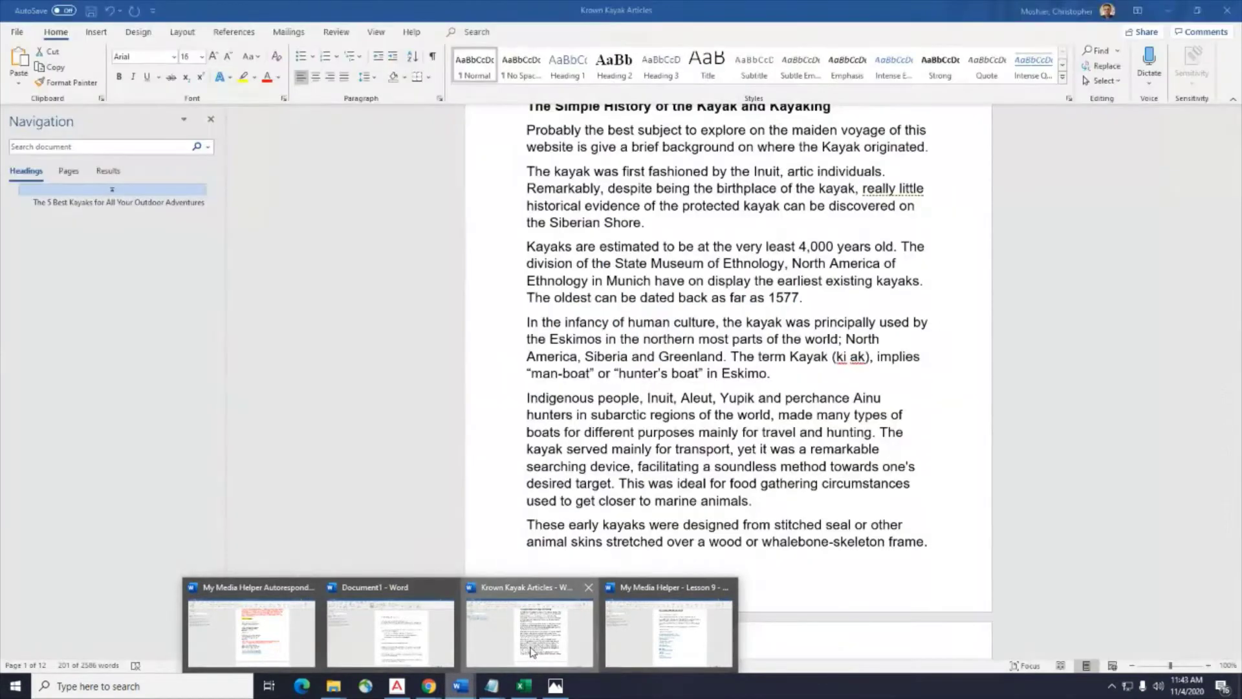
{"action": "left_click", "coordinate": [528, 652]}
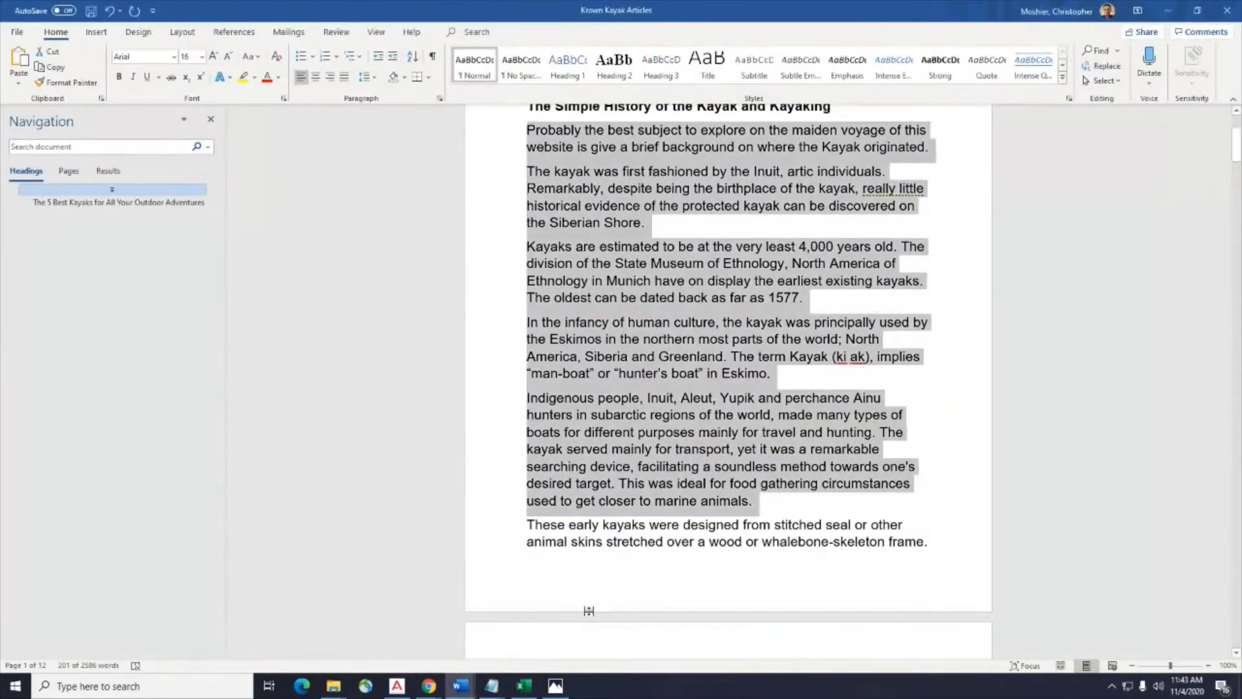
{"action": "left_click", "coordinate": [1196, 10]}
{"action": "scroll", "coordinate": [872, 377], "scroll_direction": "up", "scroll_amount": 3}
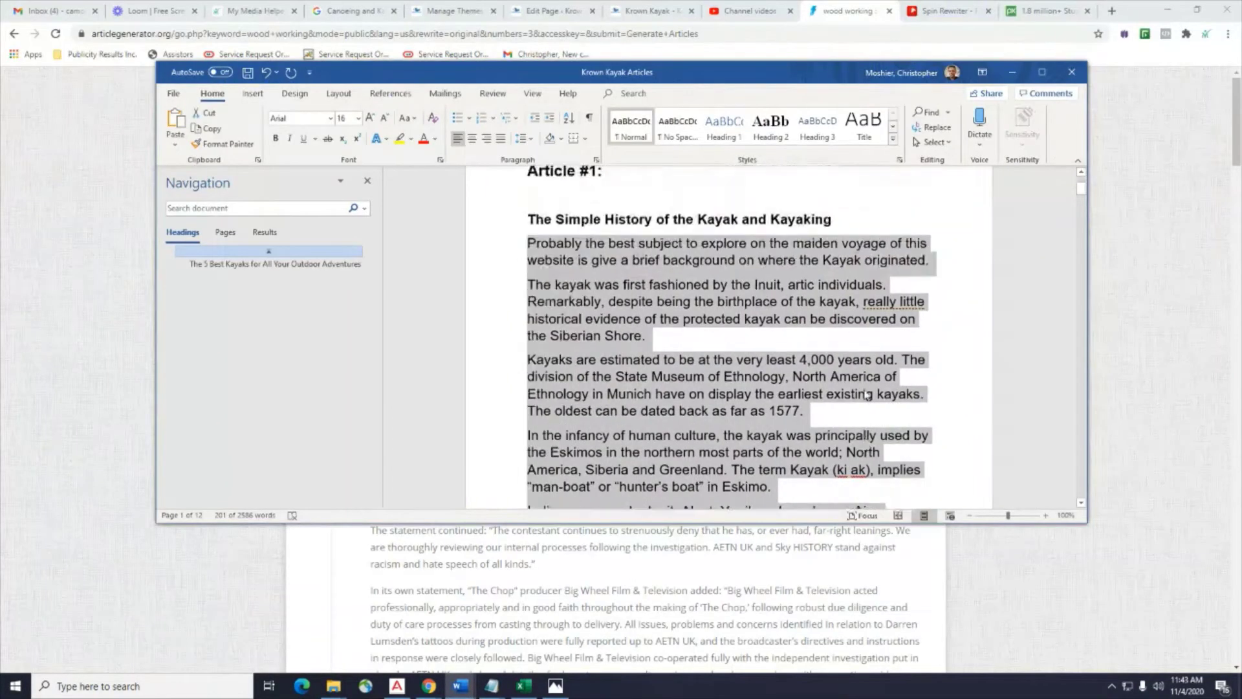
{"action": "left_click_drag", "start_coordinate": [816, 73], "coordinate": [787, 95]}
{"action": "left_click", "coordinate": [878, 410]}
{"action": "scroll", "coordinate": [880, 414], "scroll_direction": "down", "scroll_amount": 1}
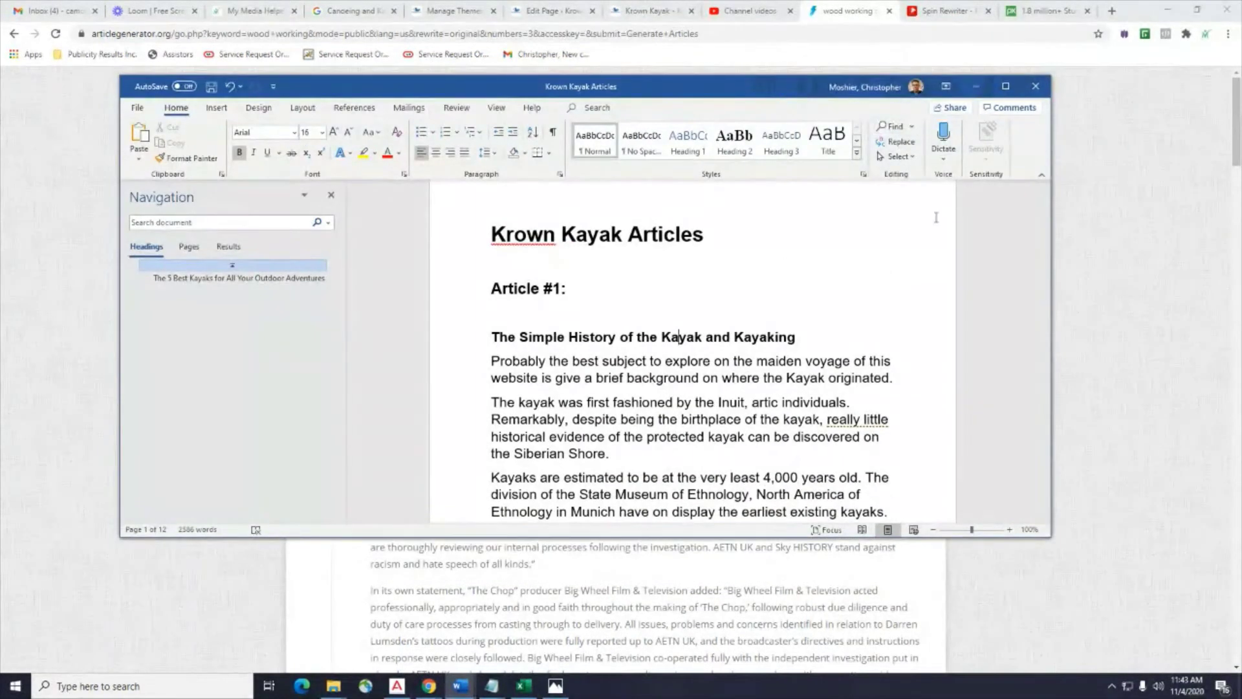
{"action": "scroll", "coordinate": [981, 114], "scroll_direction": "down", "scroll_amount": 5}
Read through the rewritten article The Simple History of the Kayak and Kayaking at full screen, returning to its beginning.
{"action": "left_click", "coordinate": [1007, 87]}
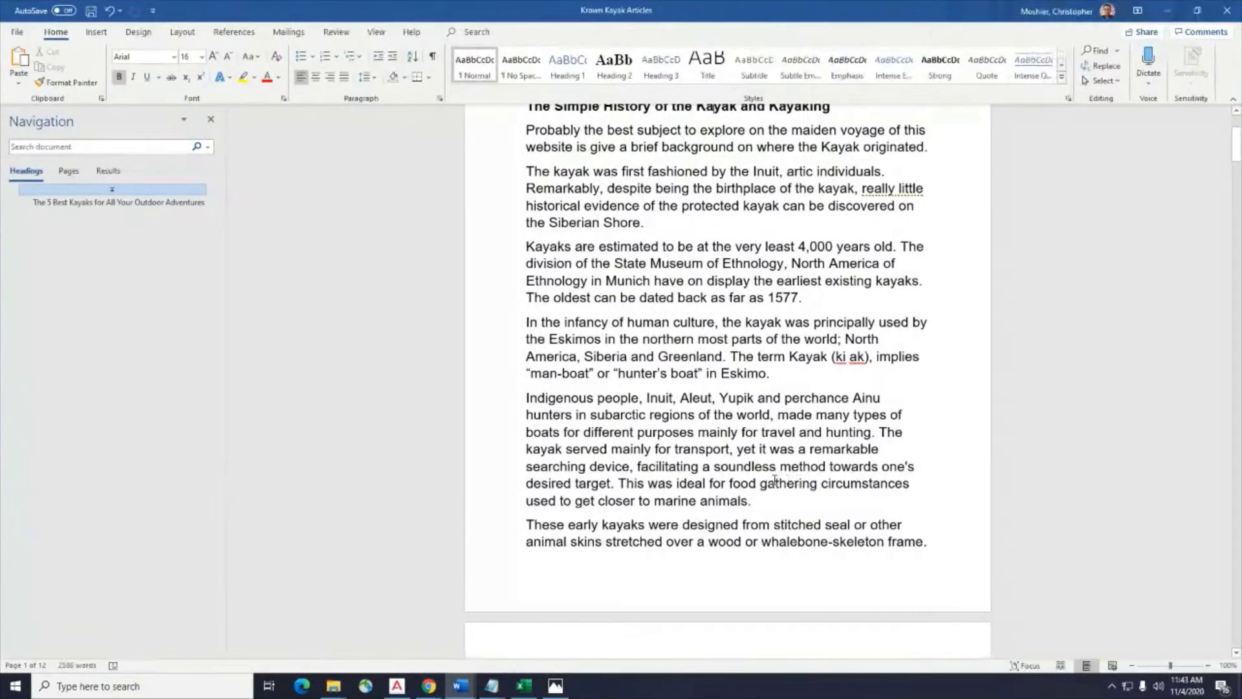
{"action": "scroll", "coordinate": [1067, 51], "scroll_direction": "up", "scroll_amount": 3}
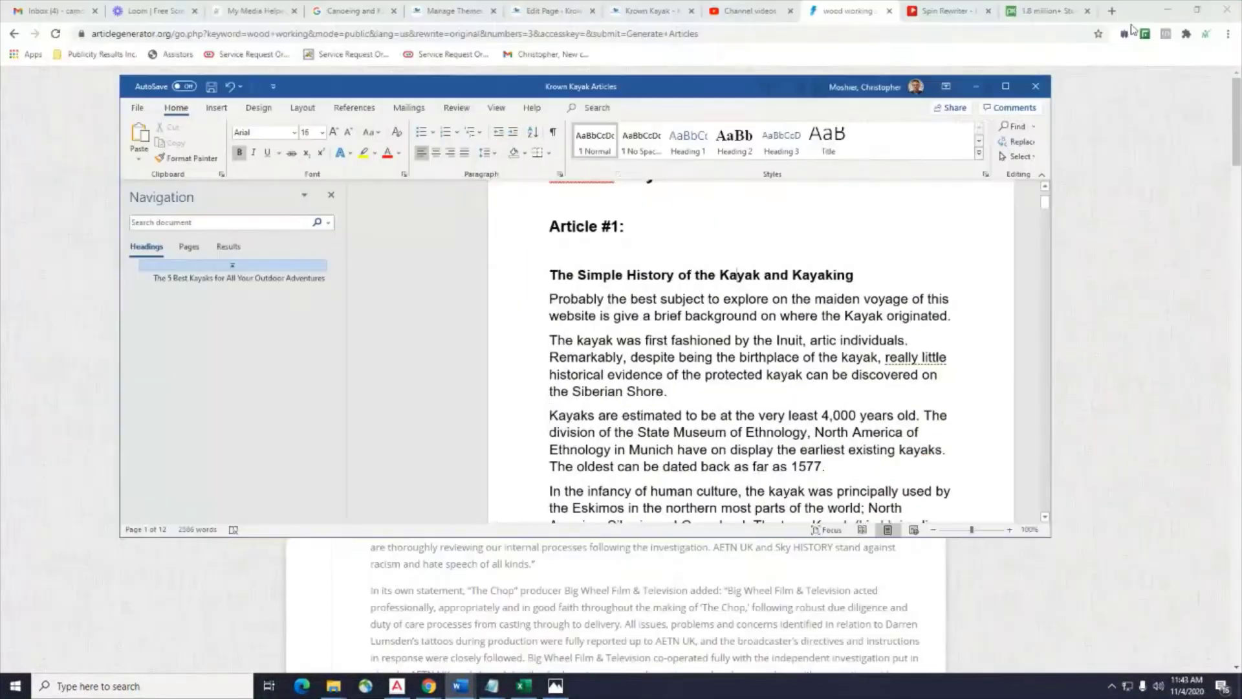
{"action": "left_click", "coordinate": [1197, 10]}
{"action": "left_click", "coordinate": [1015, 89]}
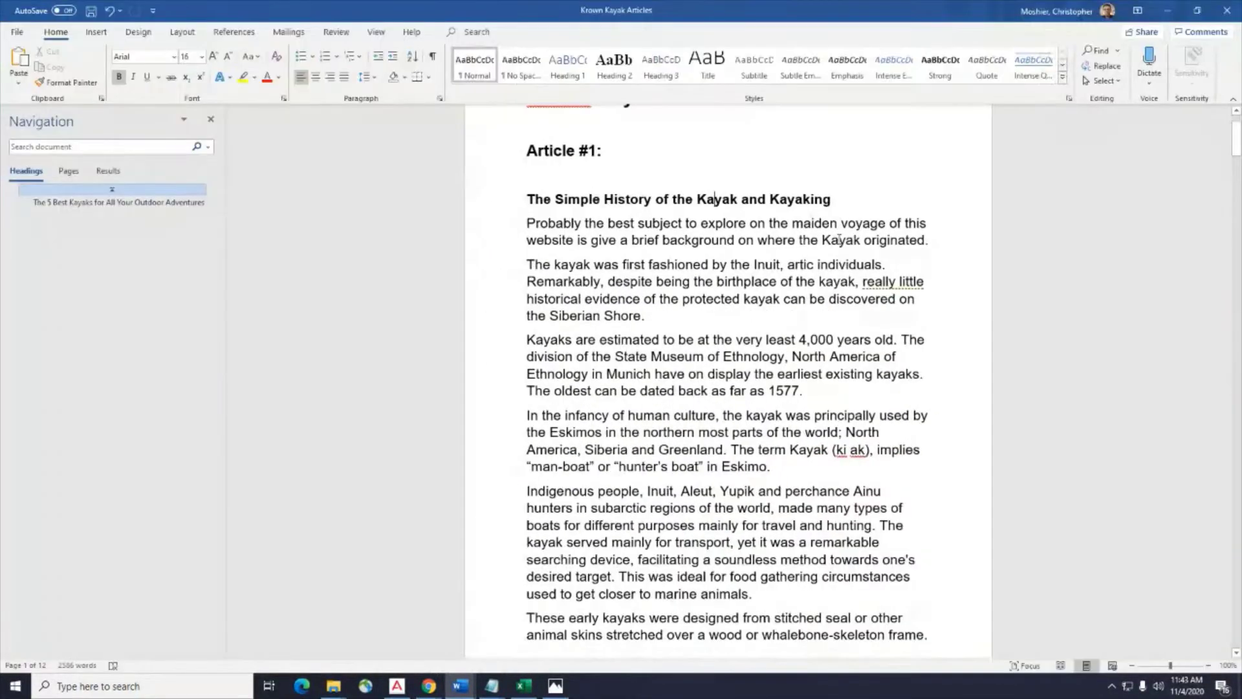
{"action": "scroll", "coordinate": [957, 419], "scroll_direction": "down", "scroll_amount": 3}
{"action": "scroll", "coordinate": [953, 419], "scroll_direction": "down", "scroll_amount": 15}
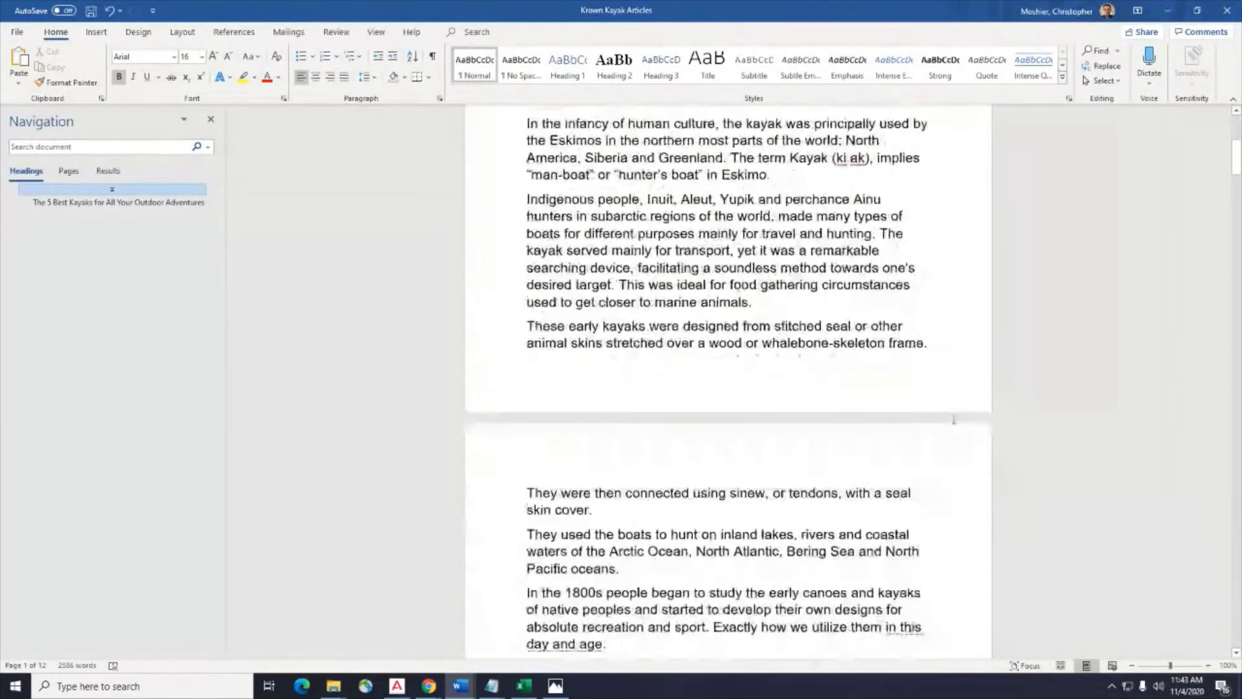
{"action": "scroll", "coordinate": [954, 418], "scroll_direction": "down", "scroll_amount": 12}
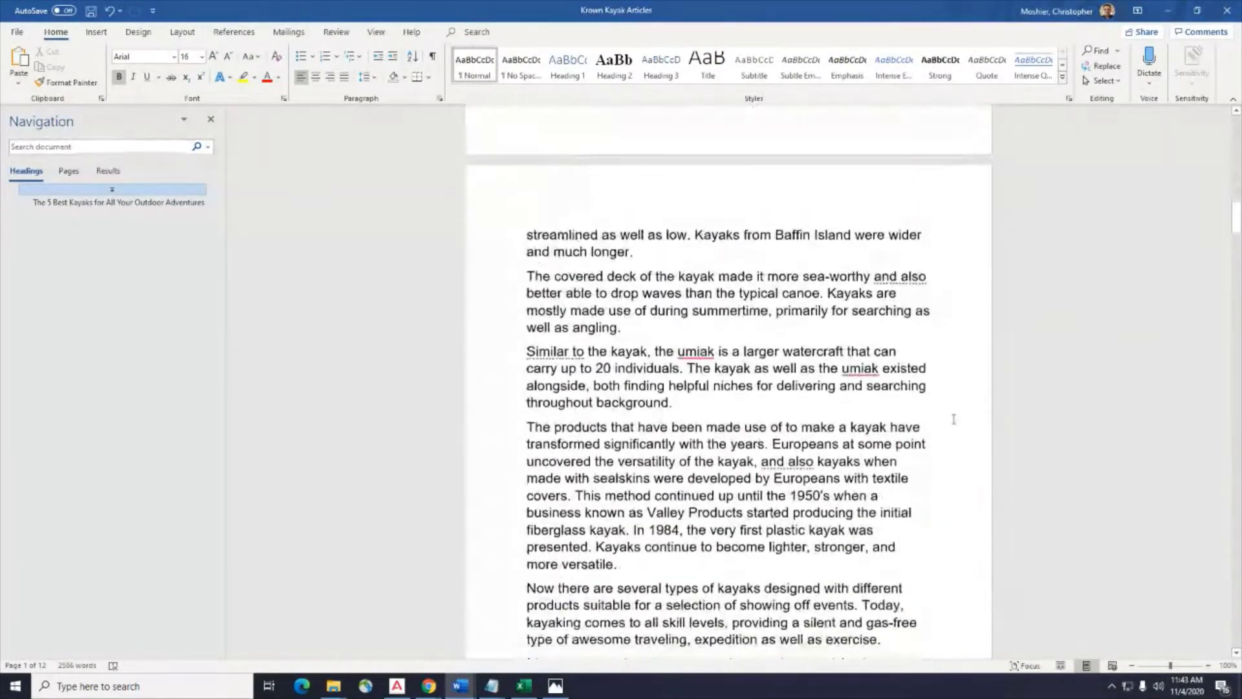
{"action": "scroll", "coordinate": [955, 395], "scroll_direction": "up", "scroll_amount": 8}
{"action": "scroll", "coordinate": [954, 395], "scroll_direction": "up", "scroll_amount": 20}
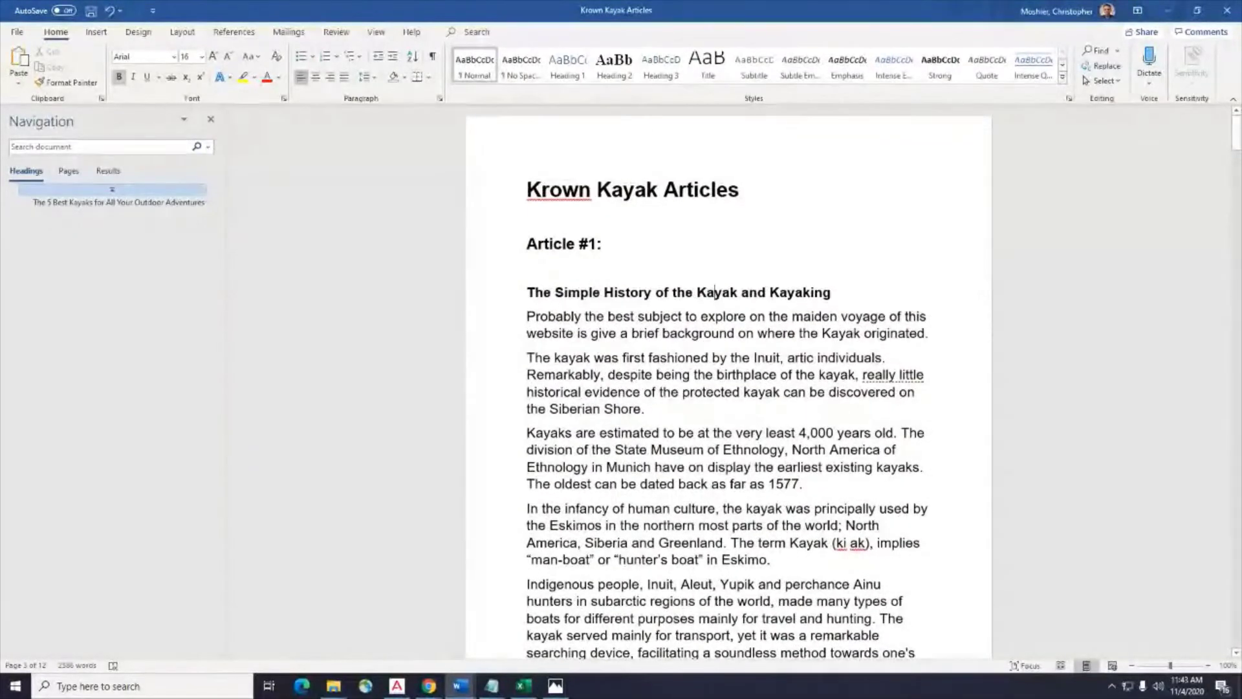
Bring the browser window with the Quetext plagiarism report over the document and enlarge it to full screen.
{"action": "left_click", "coordinate": [715, 292]}
{"action": "key", "text": "alt+Tab"}
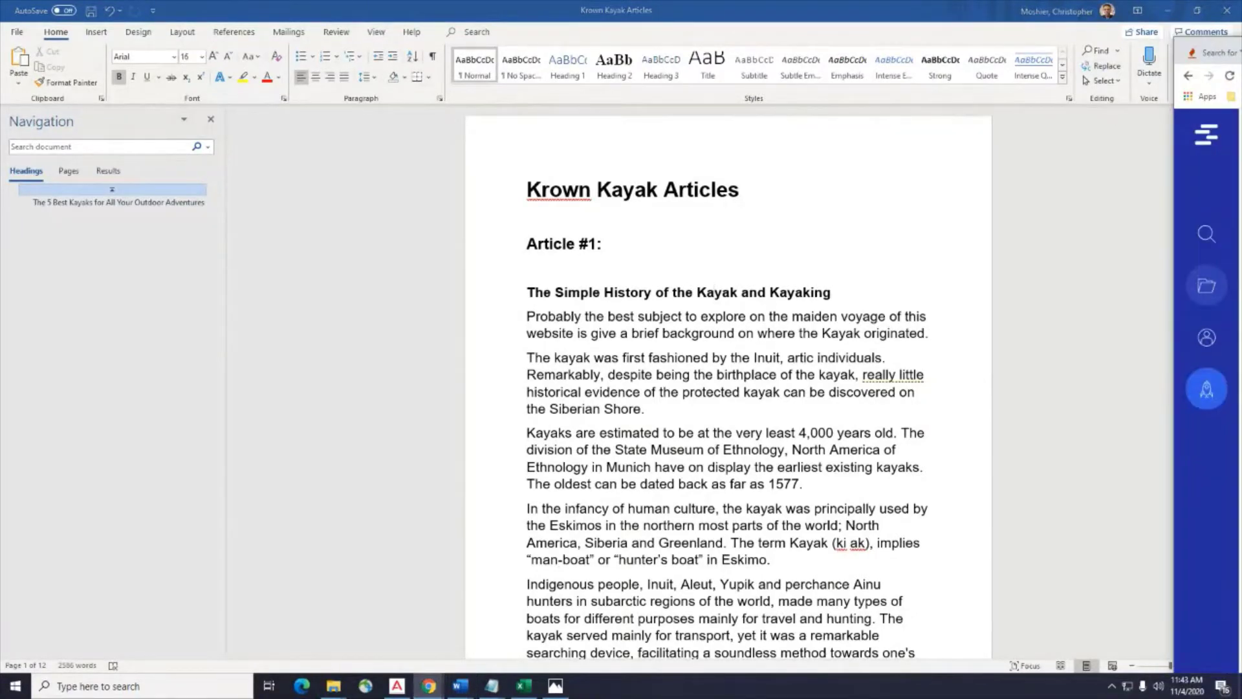
{"action": "left_click_drag", "start_coordinate": [1241, 56], "coordinate": [1039, 60]}
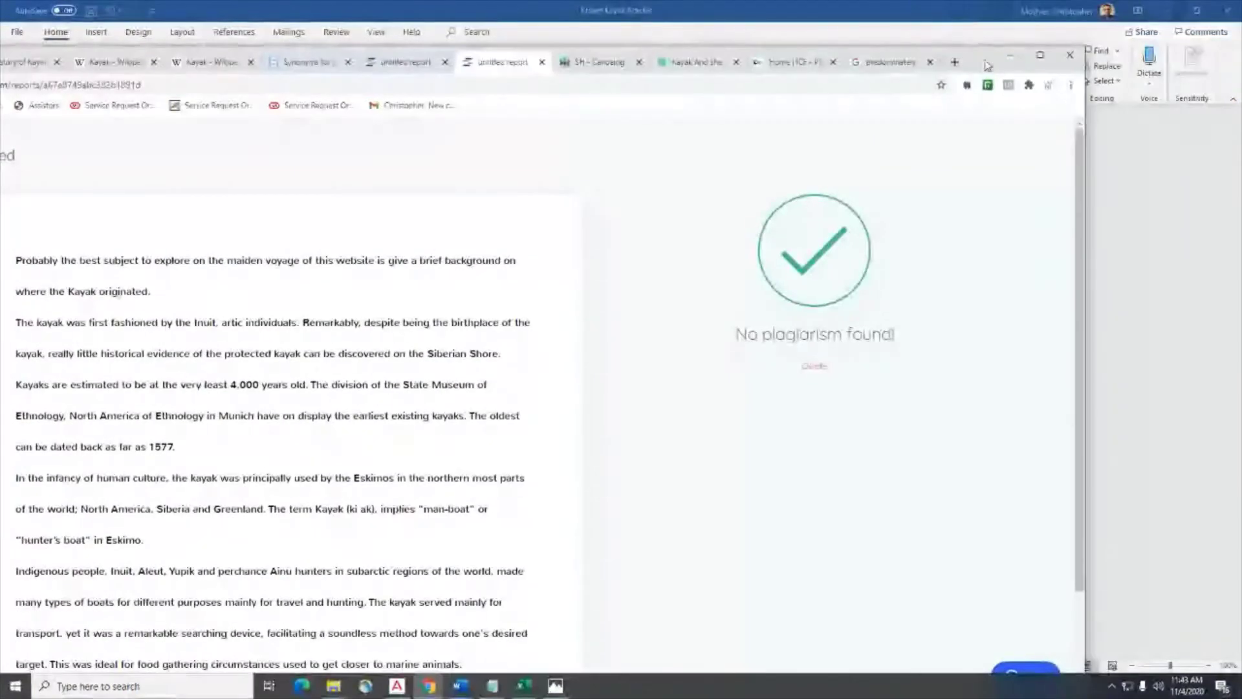
{"action": "left_click", "coordinate": [1041, 57]}
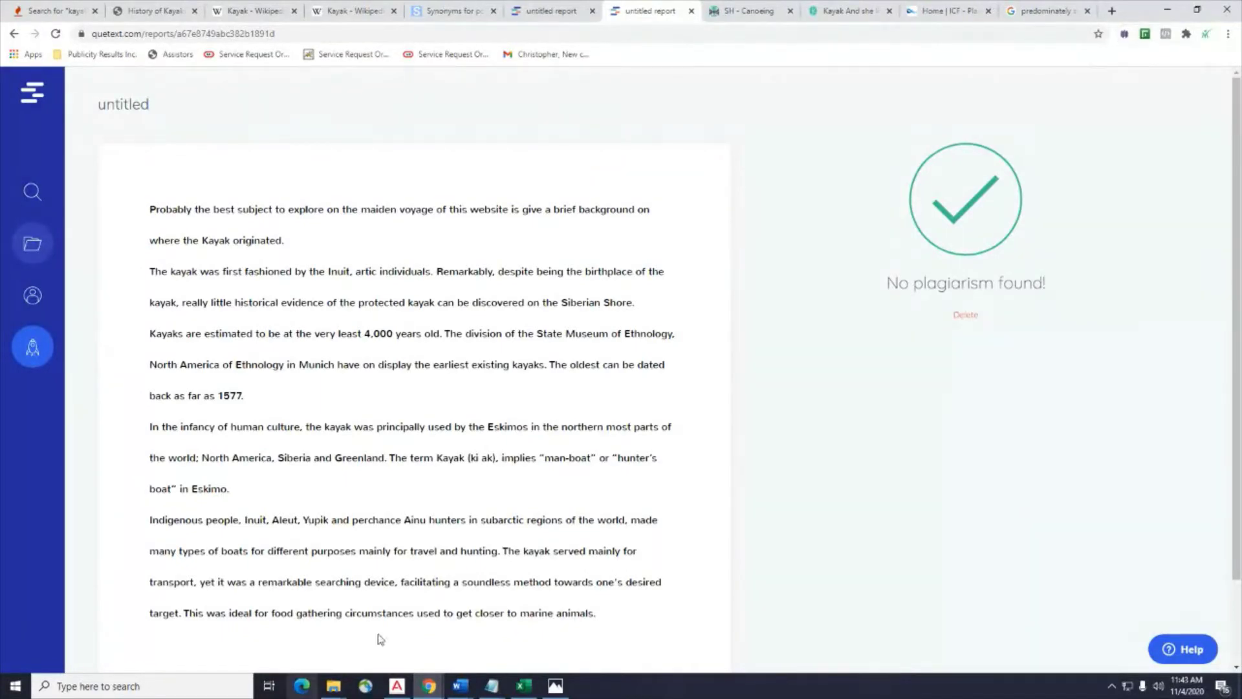
Check the article in the Krown Kayak Articles document against the text in the Quetext report, ending on the report.
{"action": "left_click", "coordinate": [460, 688]}
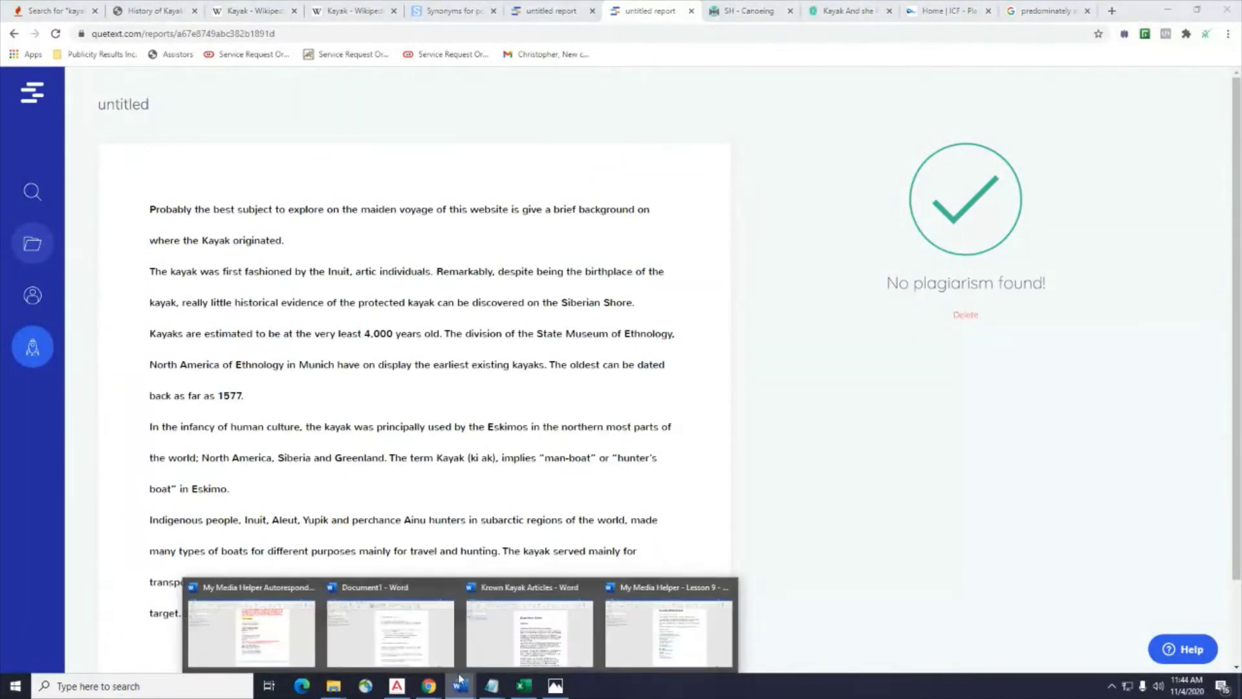
{"action": "left_click", "coordinate": [532, 633]}
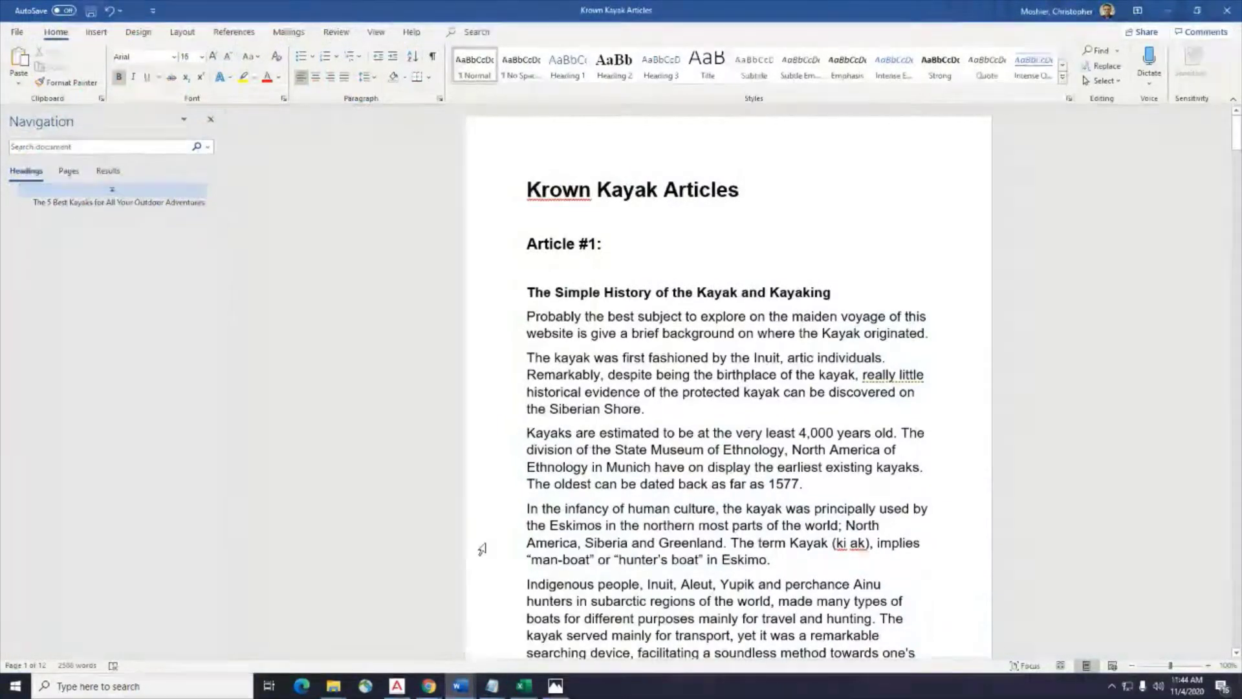
{"action": "mouse_move", "coordinate": [460, 685]}
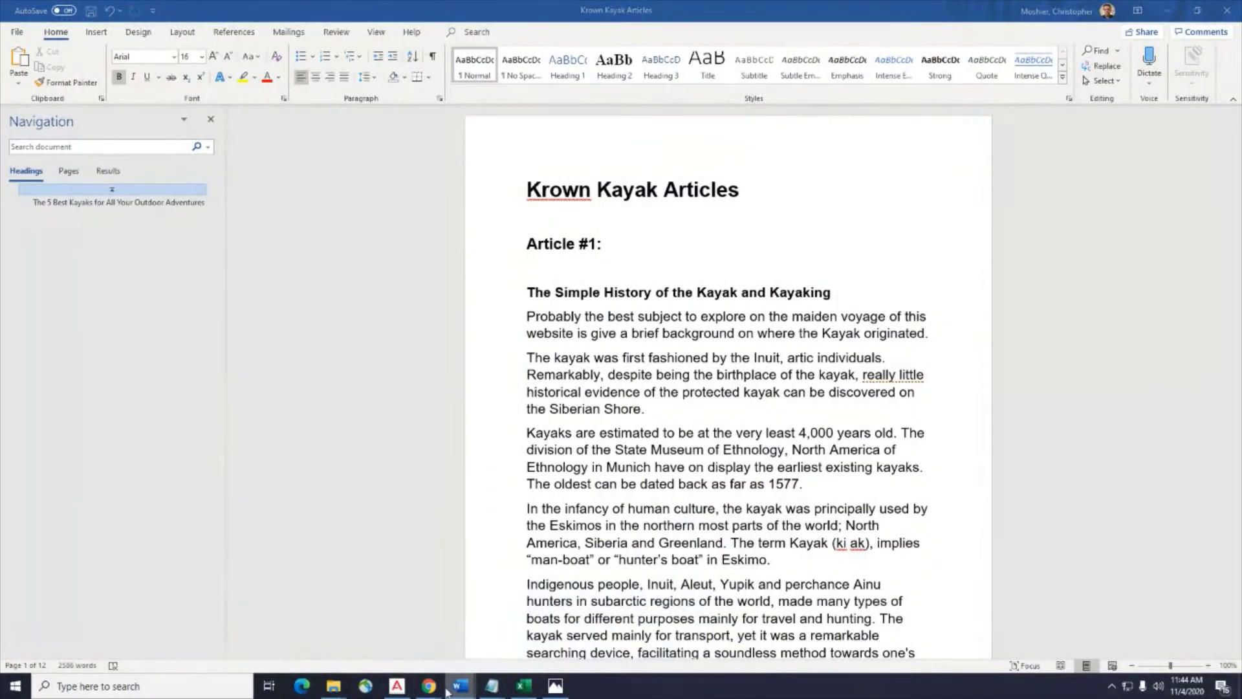
{"action": "left_click", "coordinate": [534, 646]}
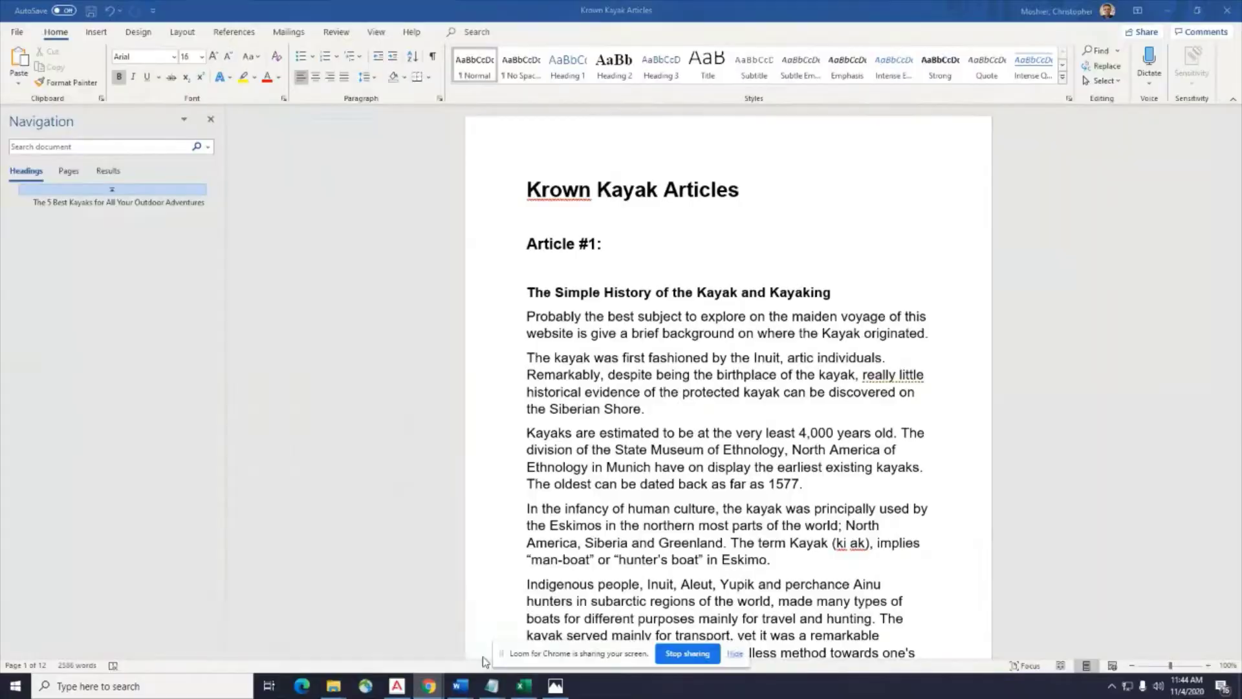
{"action": "left_click", "coordinate": [426, 688]}
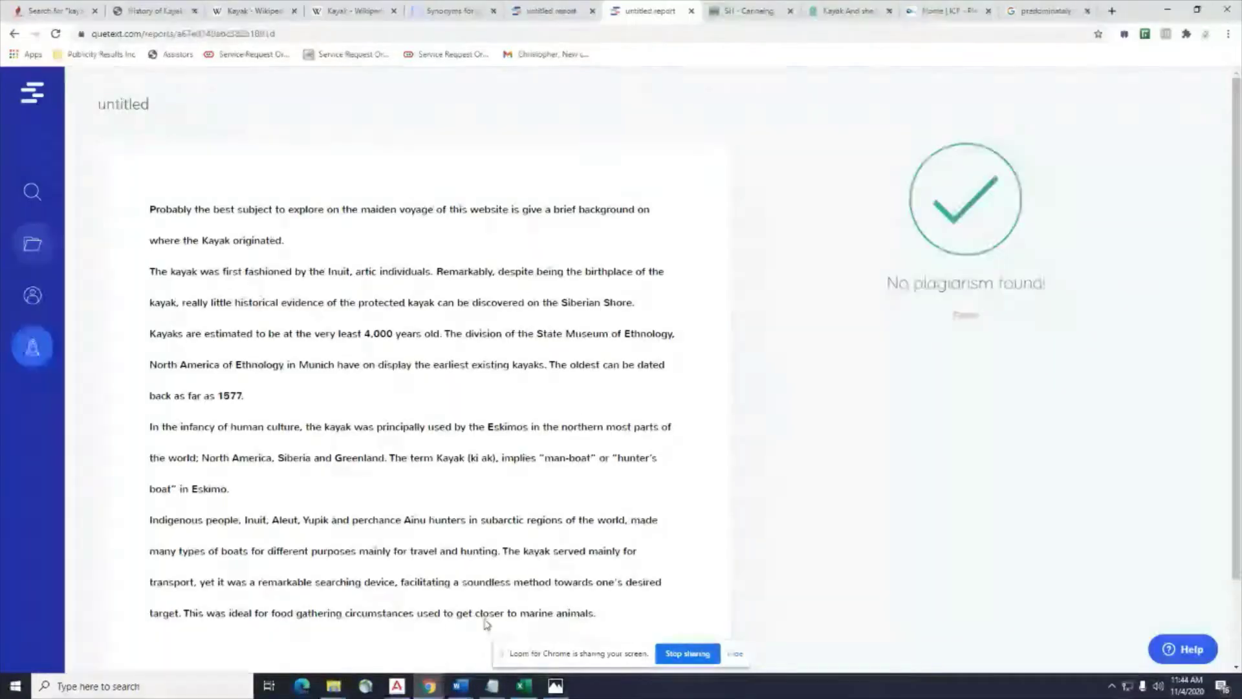
Reduce the Quetext report to a smaller window over the Word document and review the checked text through its last paragraph.
{"action": "left_click", "coordinate": [1197, 11]}
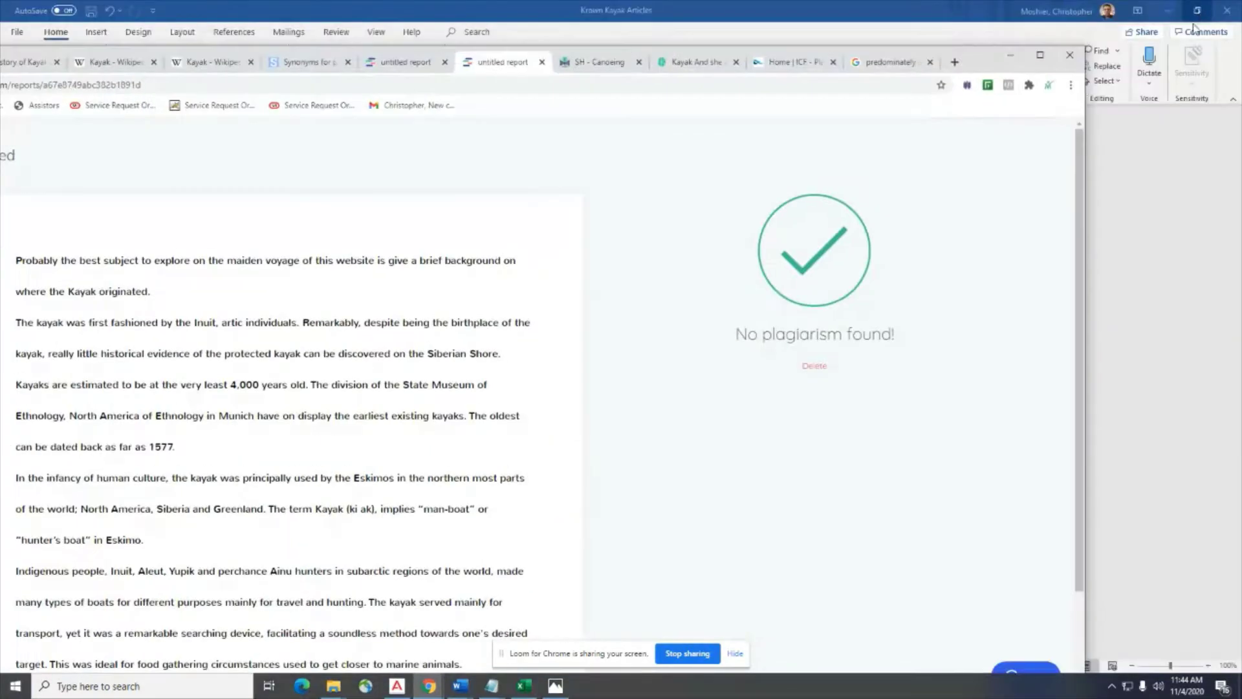
{"action": "left_click_drag", "start_coordinate": [968, 57], "coordinate": [1074, 33]}
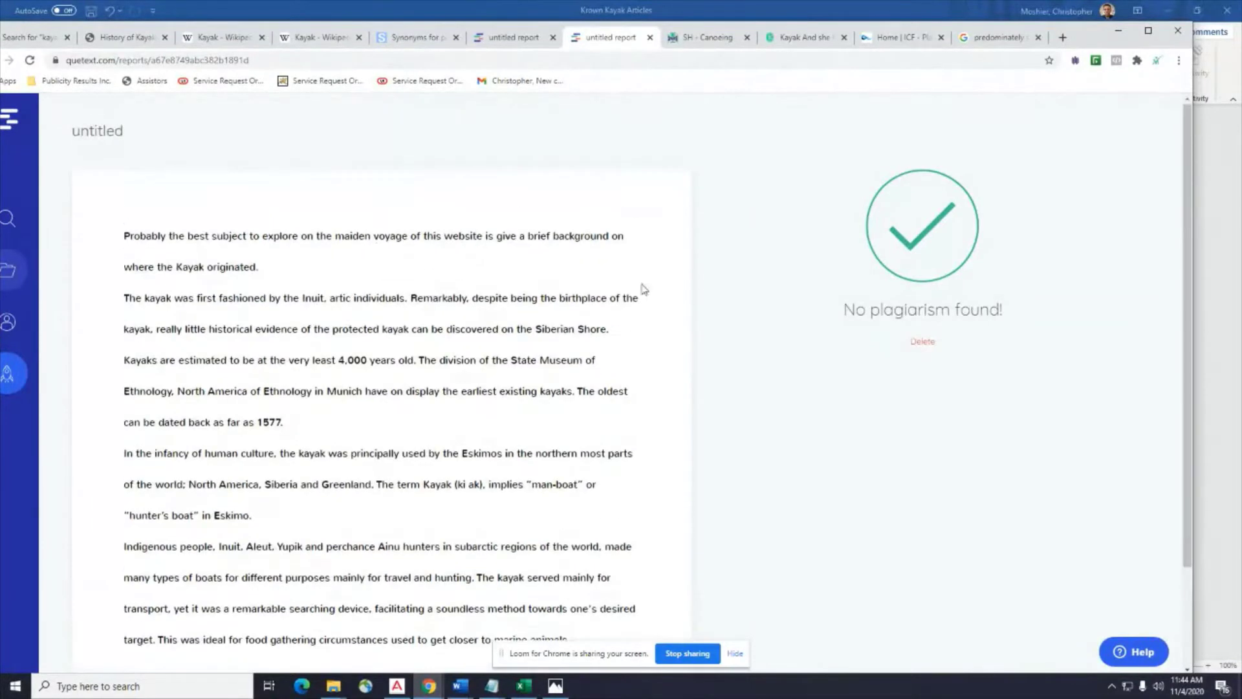
{"action": "left_click", "coordinate": [459, 684]}
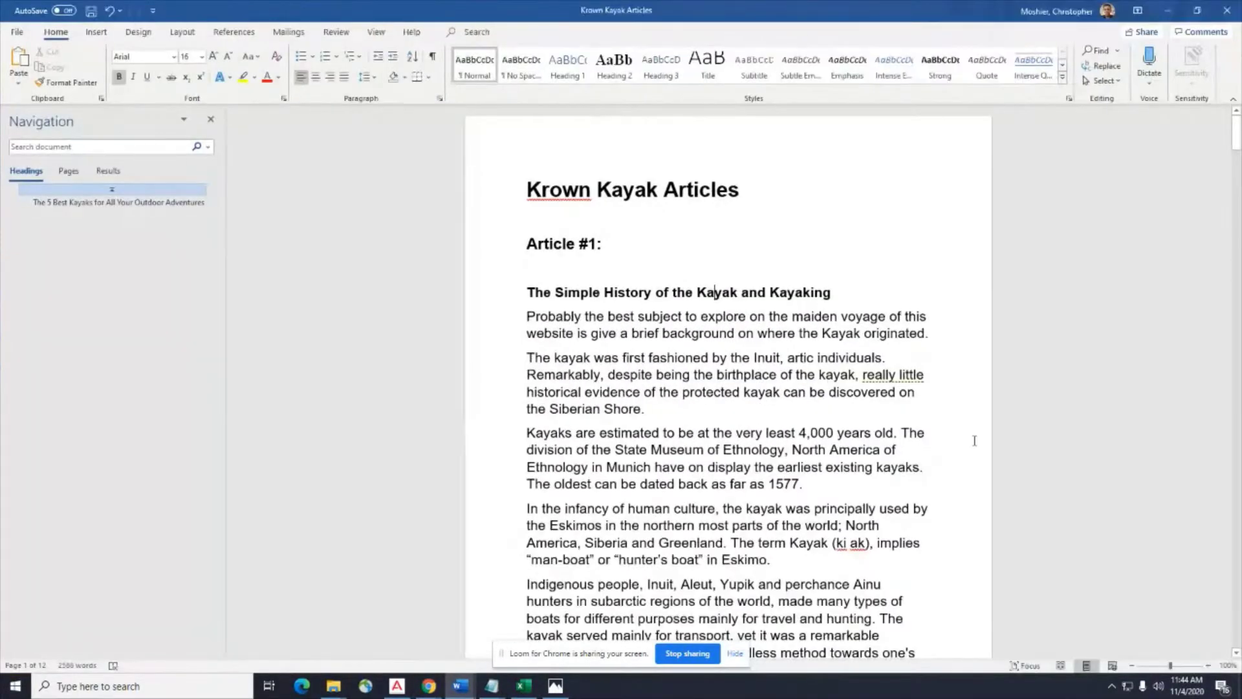
{"action": "mouse_move", "coordinate": [429, 684]}
{"action": "left_click", "coordinate": [451, 643]}
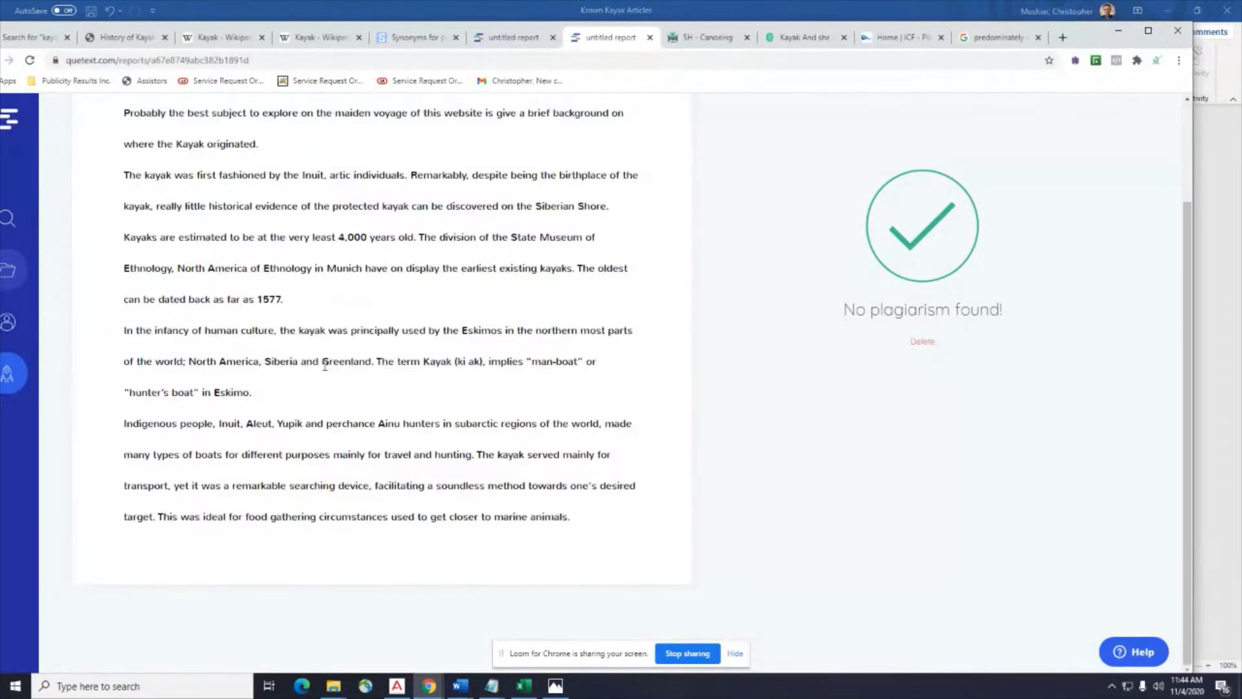
{"action": "scroll", "coordinate": [329, 423], "scroll_direction": "down", "scroll_amount": 1}
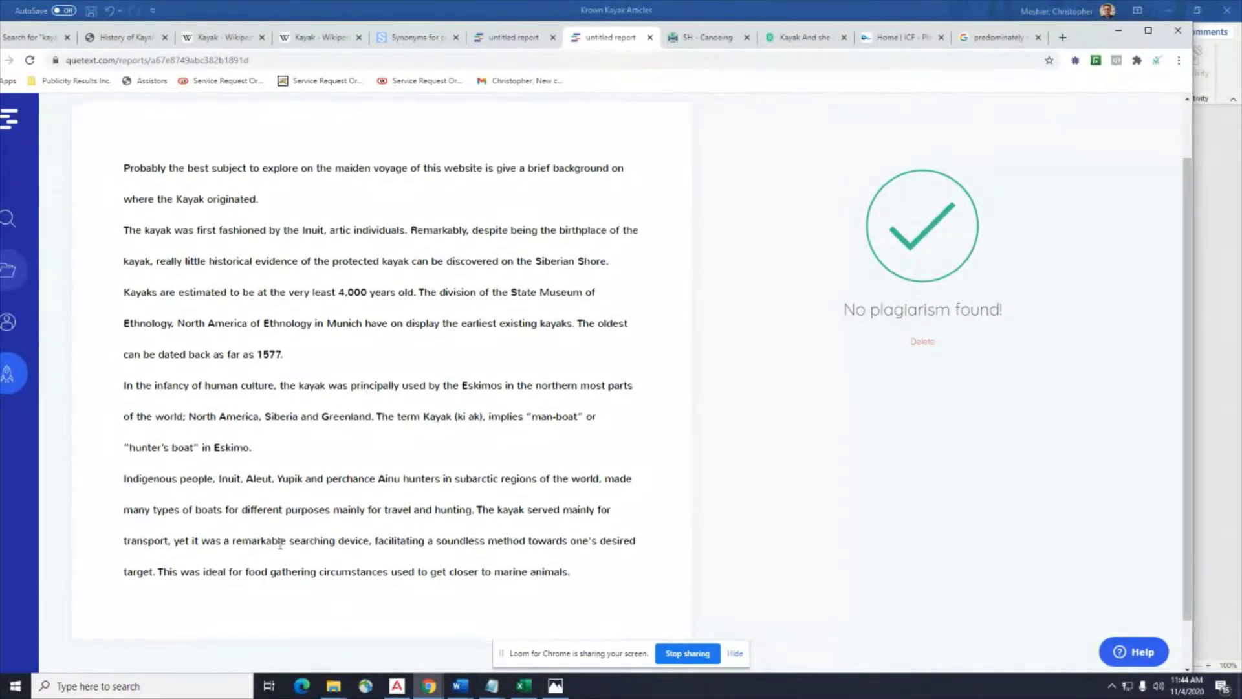
{"action": "scroll", "coordinate": [285, 553], "scroll_direction": "down", "scroll_amount": 1}
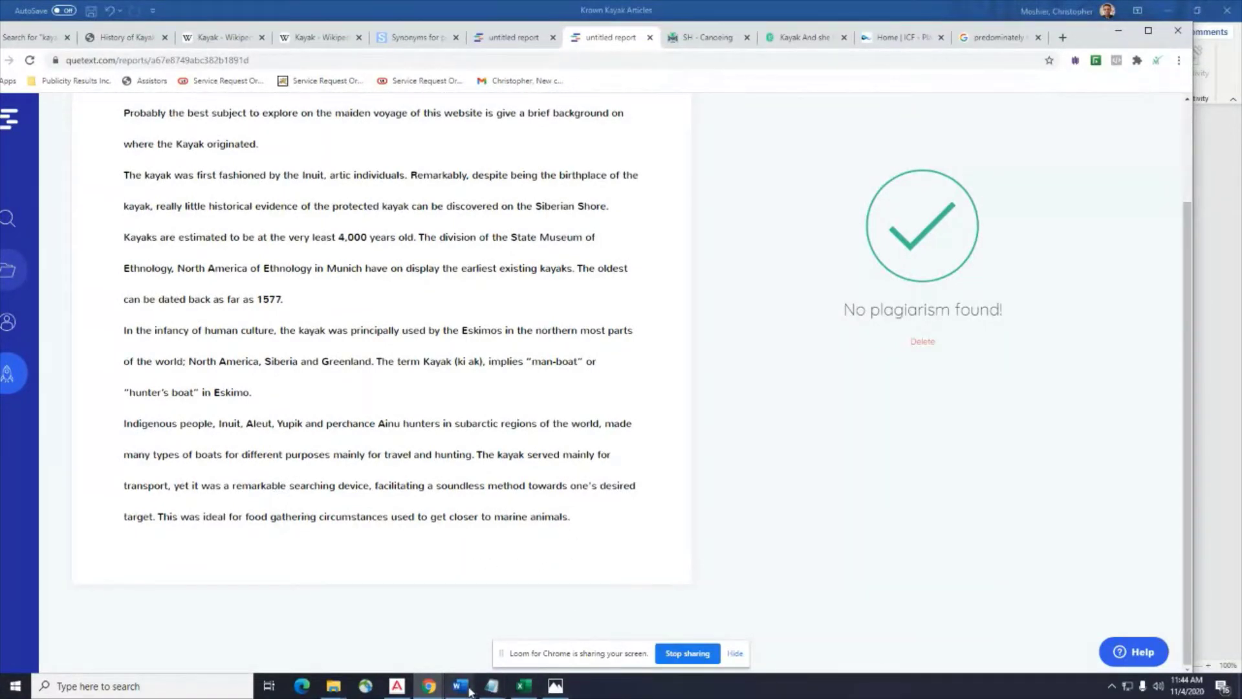
Return to the Krown Kayak Articles document and find the paragraph starting "These early kayaks were designed".
{"action": "mouse_move", "coordinate": [478, 687]}
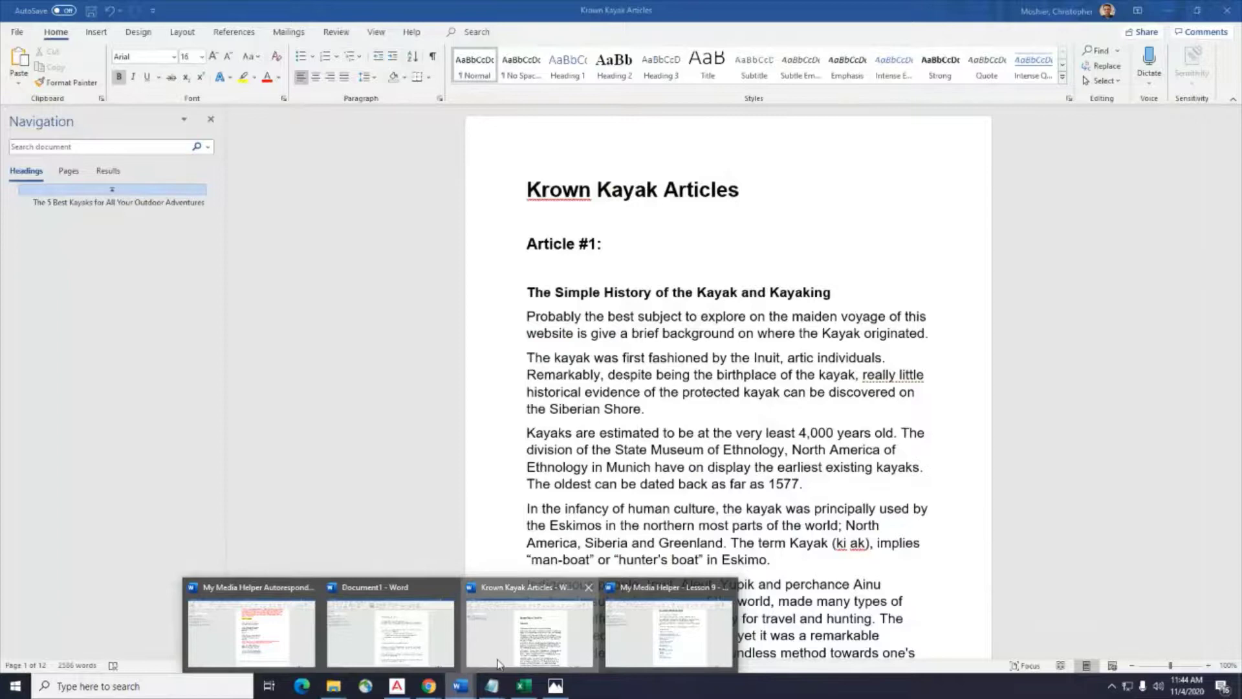
{"action": "left_click", "coordinate": [529, 631]}
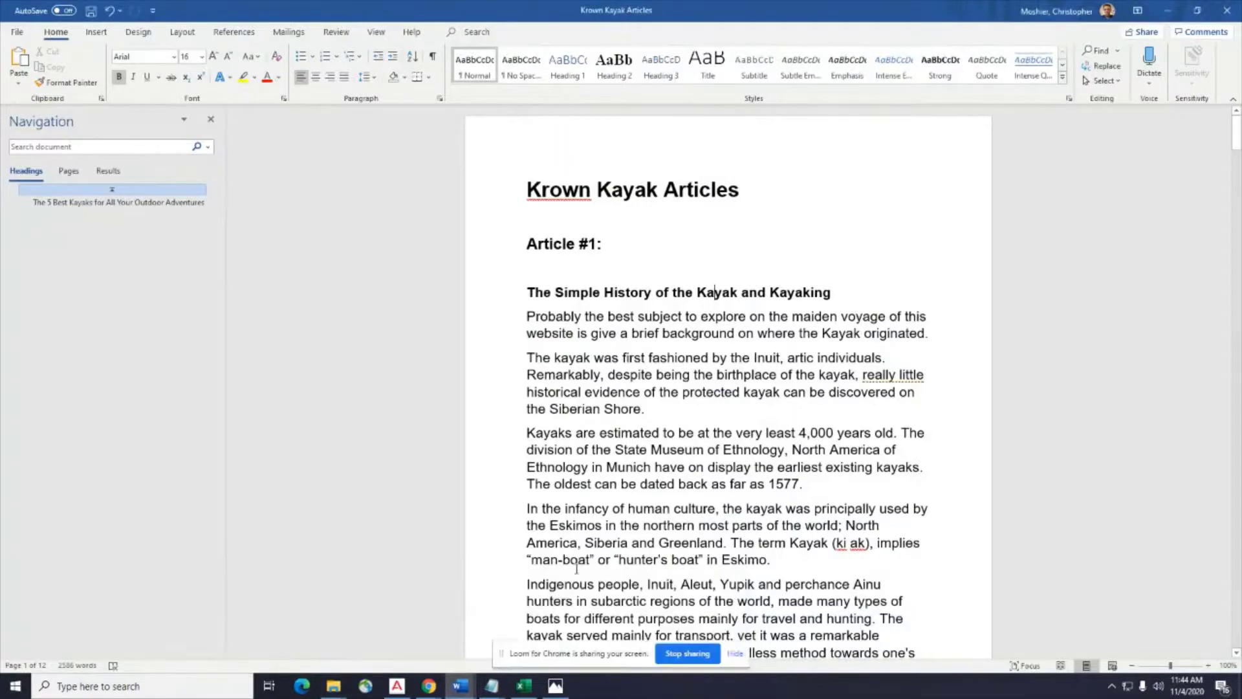
{"action": "scroll", "coordinate": [592, 535], "scroll_direction": "down", "scroll_amount": 3}
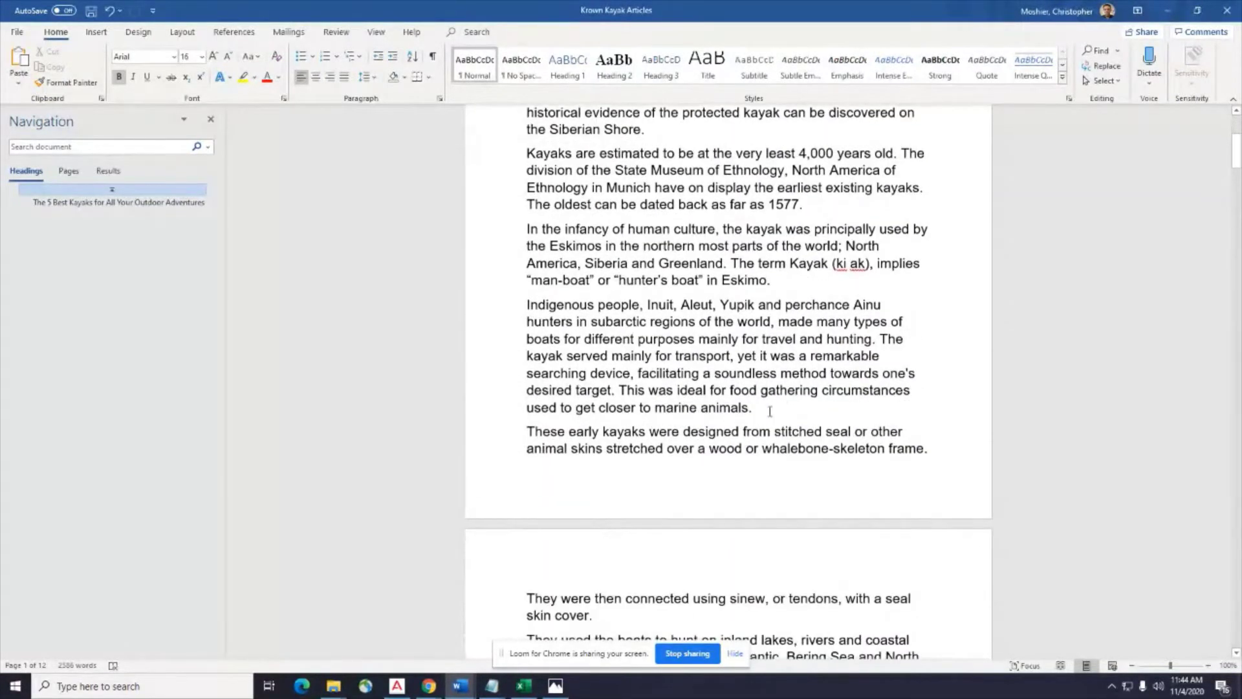
{"action": "scroll", "coordinate": [769, 411], "scroll_direction": "down", "scroll_amount": 1}
{"action": "scroll", "coordinate": [770, 411], "scroll_direction": "down", "scroll_amount": 1}
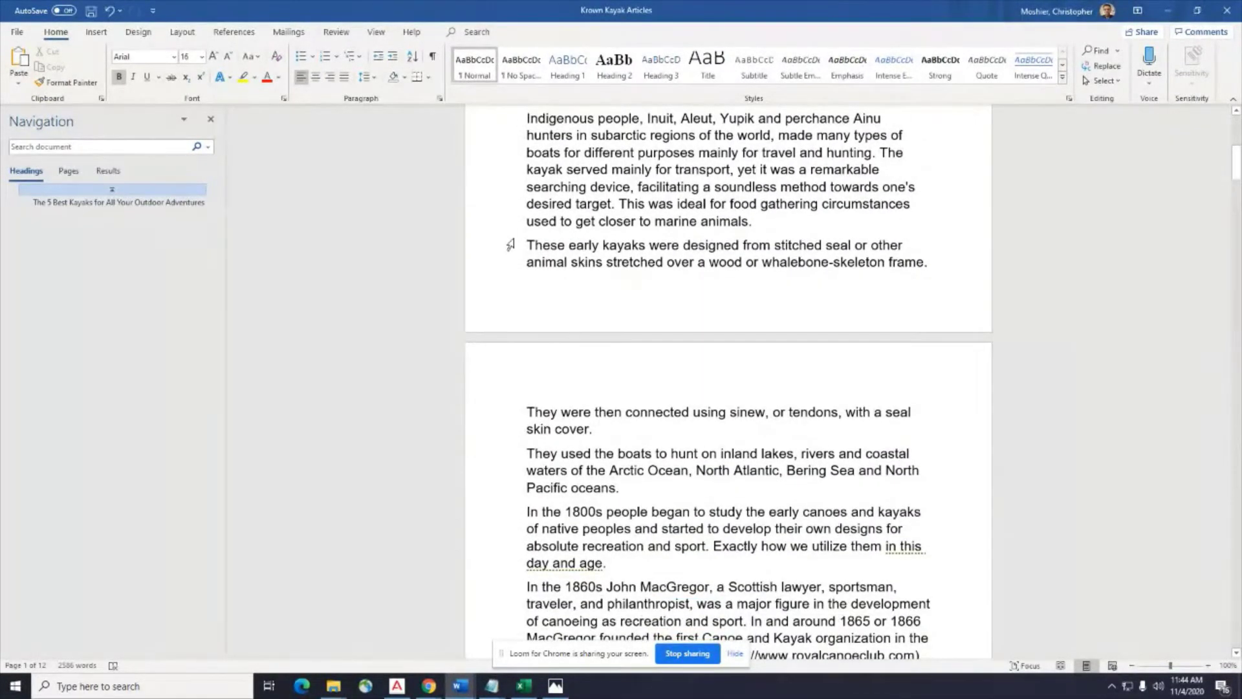
{"action": "left_click_drag", "start_coordinate": [525, 240], "coordinate": [604, 567]}
{"action": "right_click", "coordinate": [603, 565]}
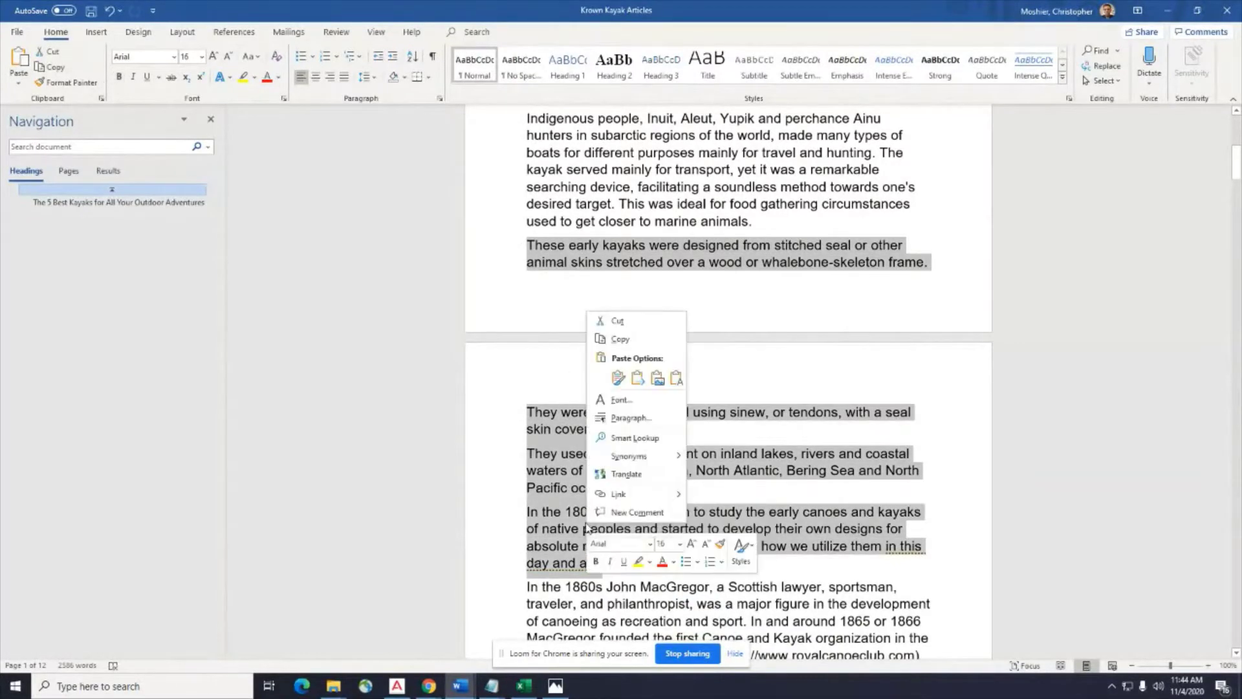
{"action": "left_click", "coordinate": [632, 344]}
{"action": "left_click", "coordinate": [650, 528]}
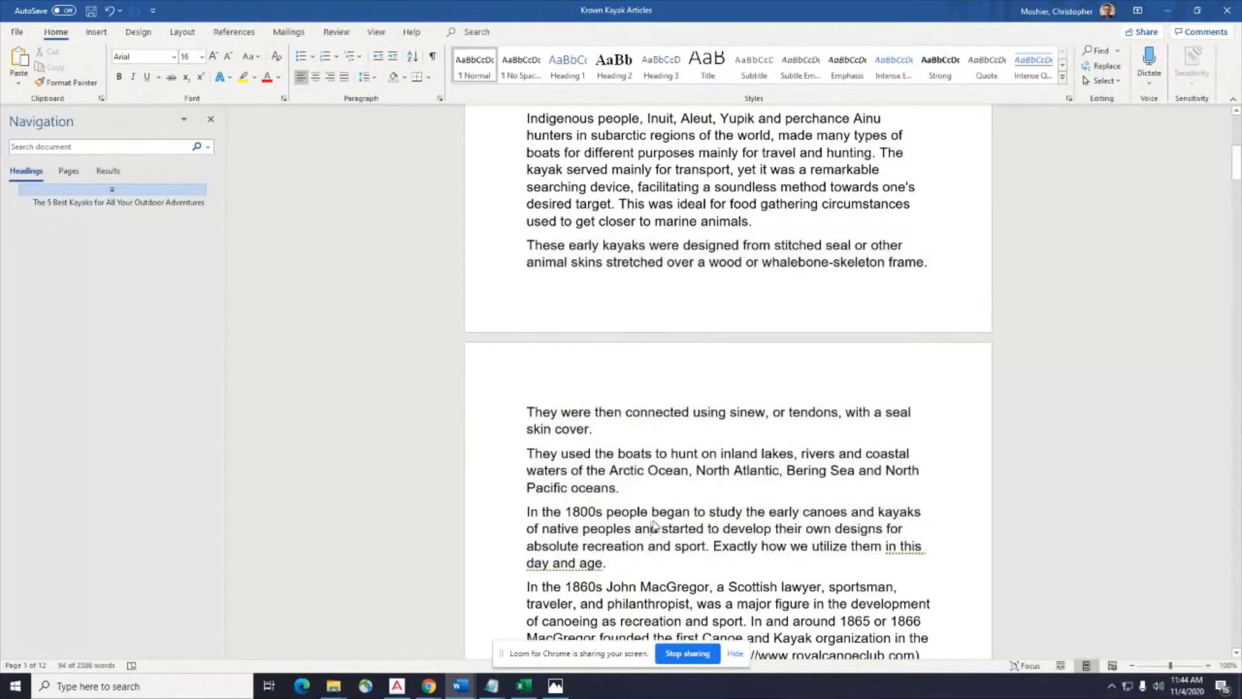
Copy the text from "These early kayaks were designed" through "North Pacific oceans.".
{"action": "left_click_drag", "start_coordinate": [630, 491], "coordinate": [521, 244]}
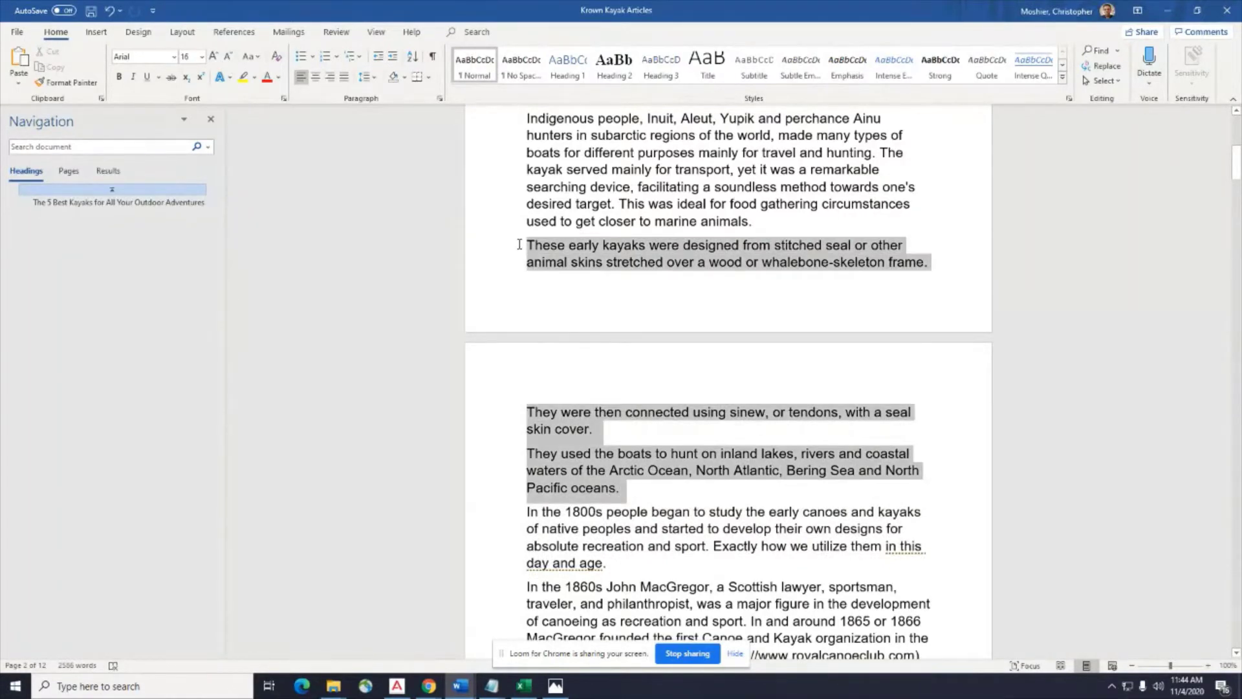
{"action": "right_click", "coordinate": [554, 249]}
{"action": "left_click", "coordinate": [584, 276]}
Start a new Quetext search with the copied text, adding a blank line before "They used the boats to hunt".
{"action": "left_click", "coordinate": [428, 686]}
{"action": "left_click", "coordinate": [427, 661]}
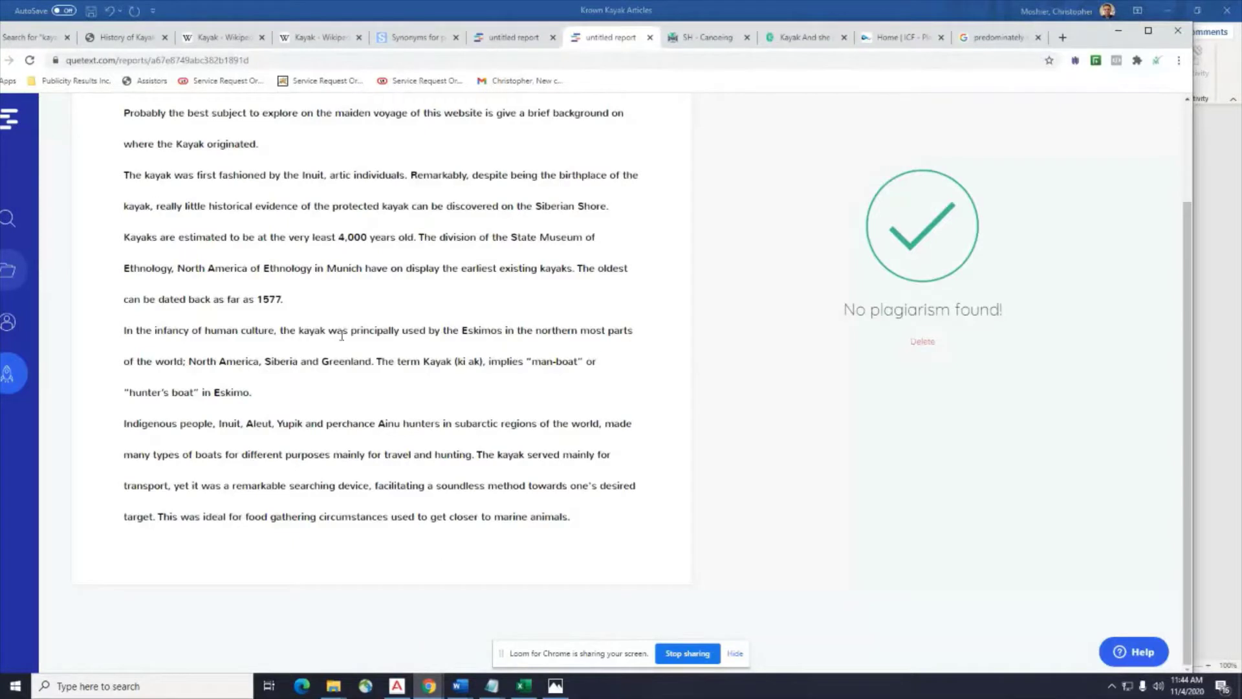
{"action": "left_click", "coordinate": [9, 220]}
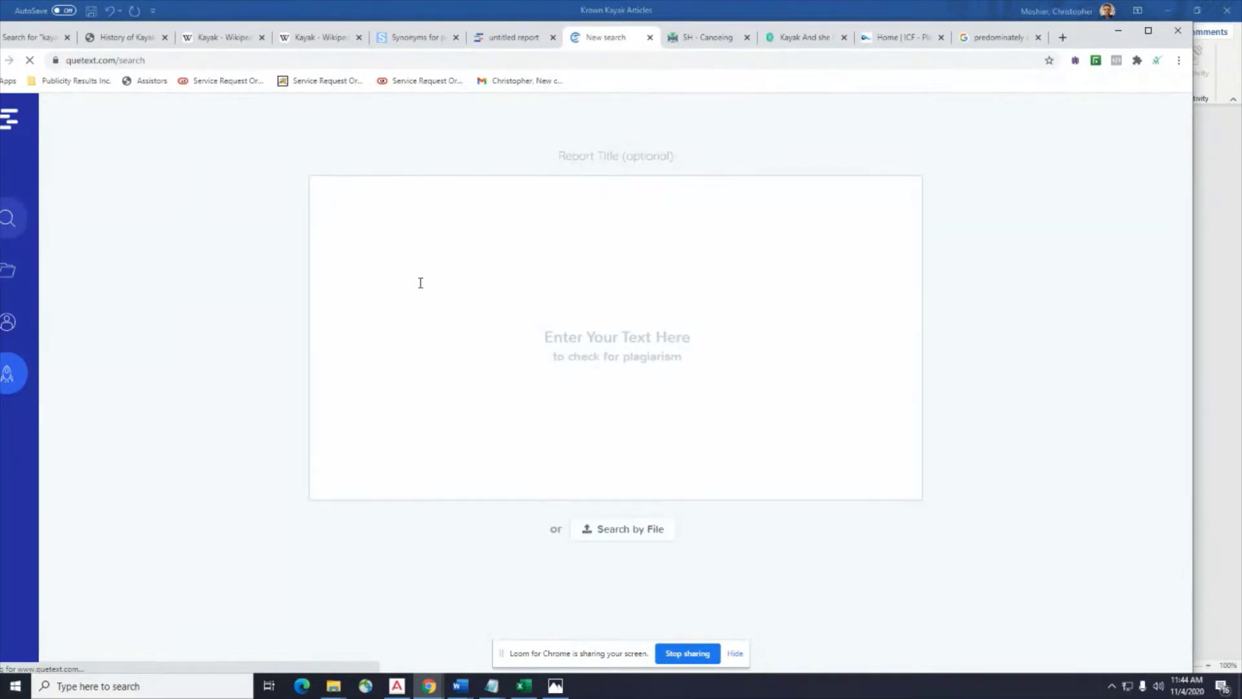
{"action": "right_click", "coordinate": [421, 268]}
{"action": "left_click", "coordinate": [439, 366]}
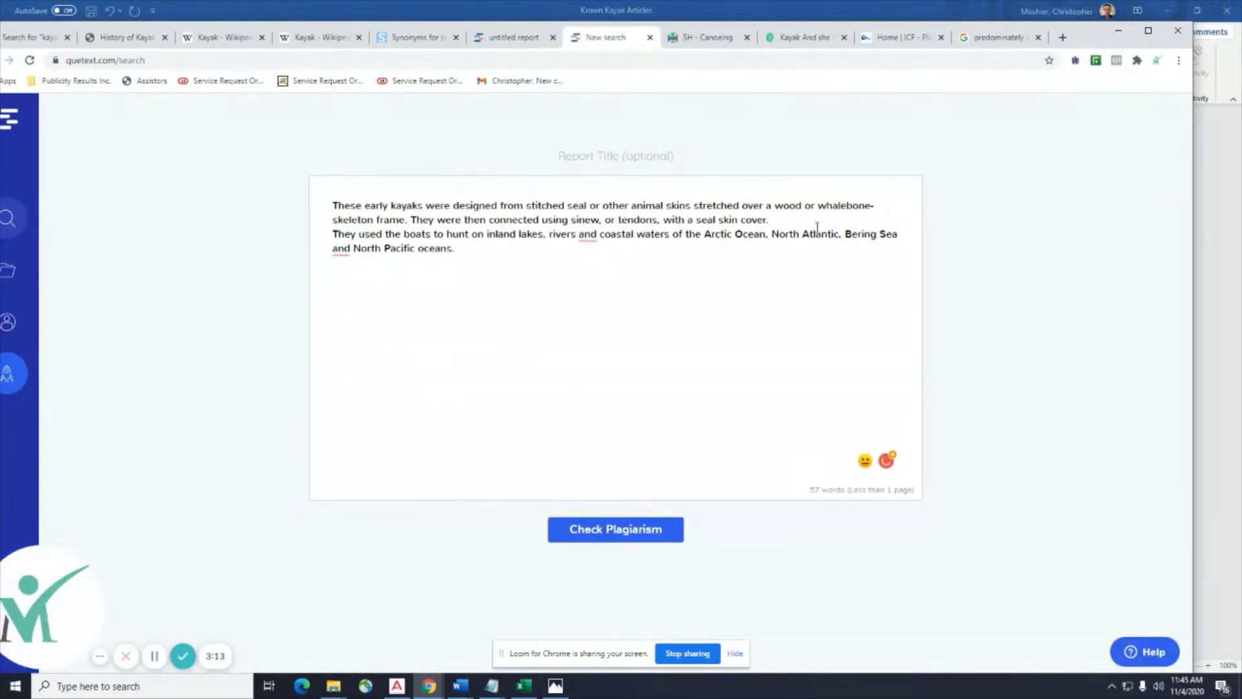
{"action": "key", "text": "Return"}
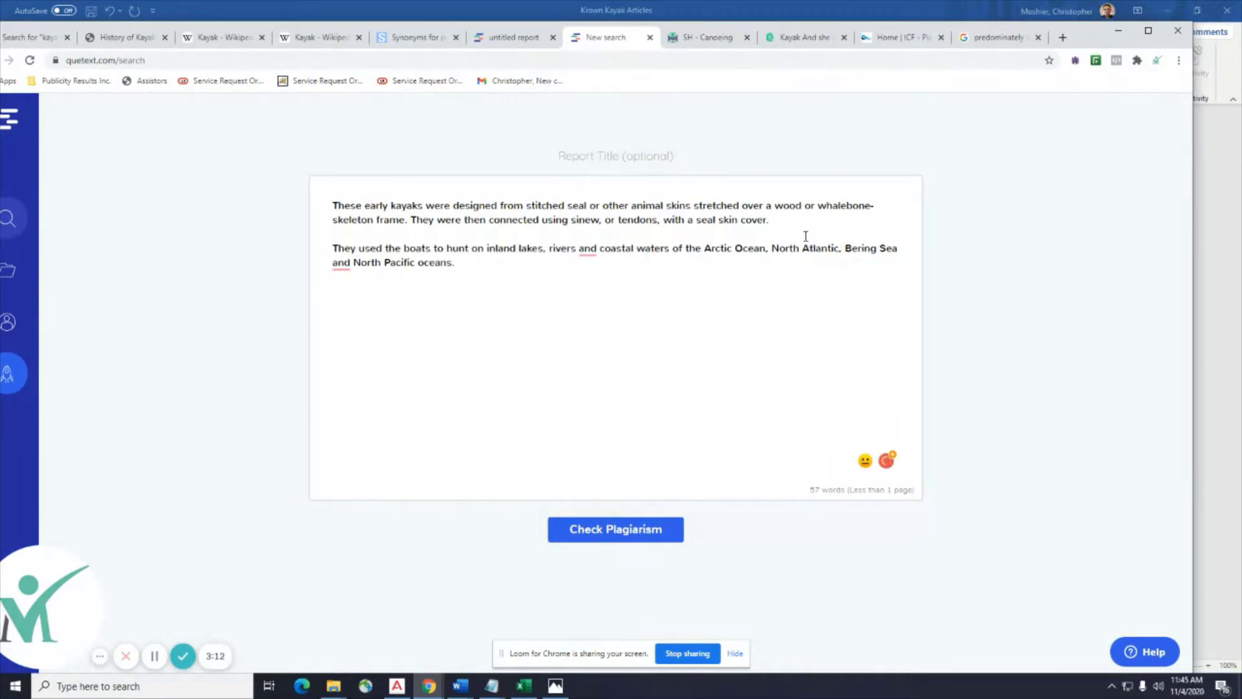
Check the pasted text for plagiarism and view the source matches for the sinew sentence and the hunting sentence.
{"action": "left_click", "coordinate": [622, 537]}
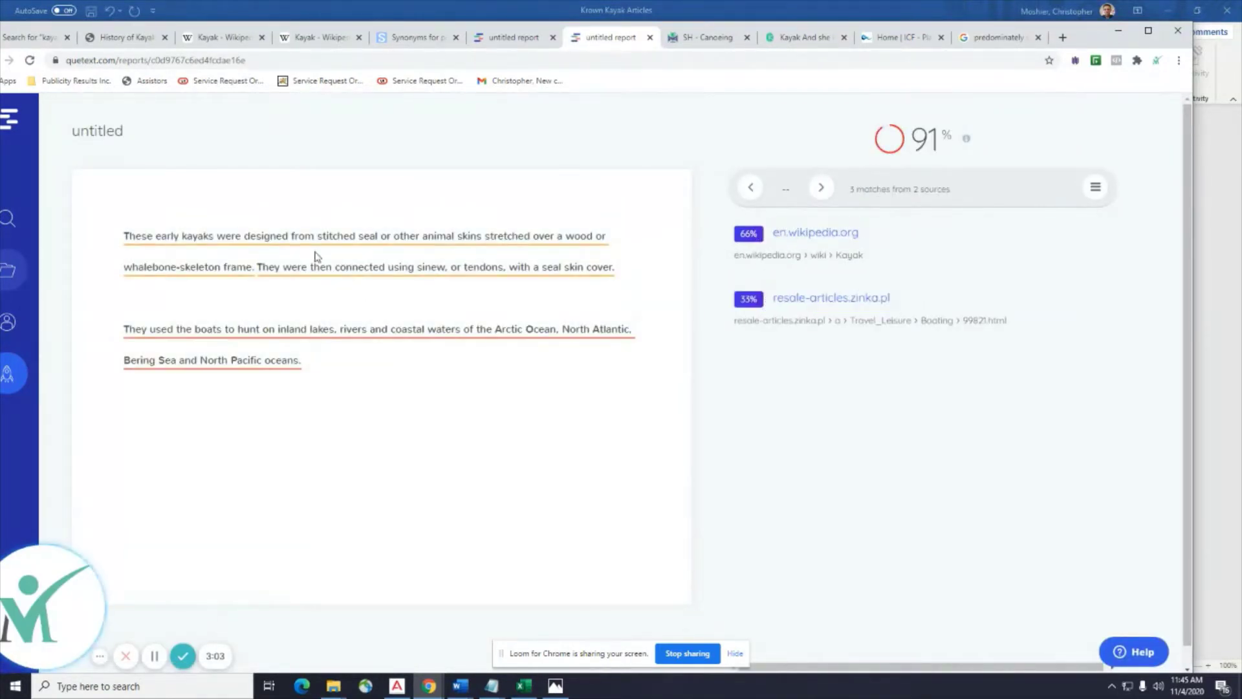
{"action": "left_click", "coordinate": [367, 276]}
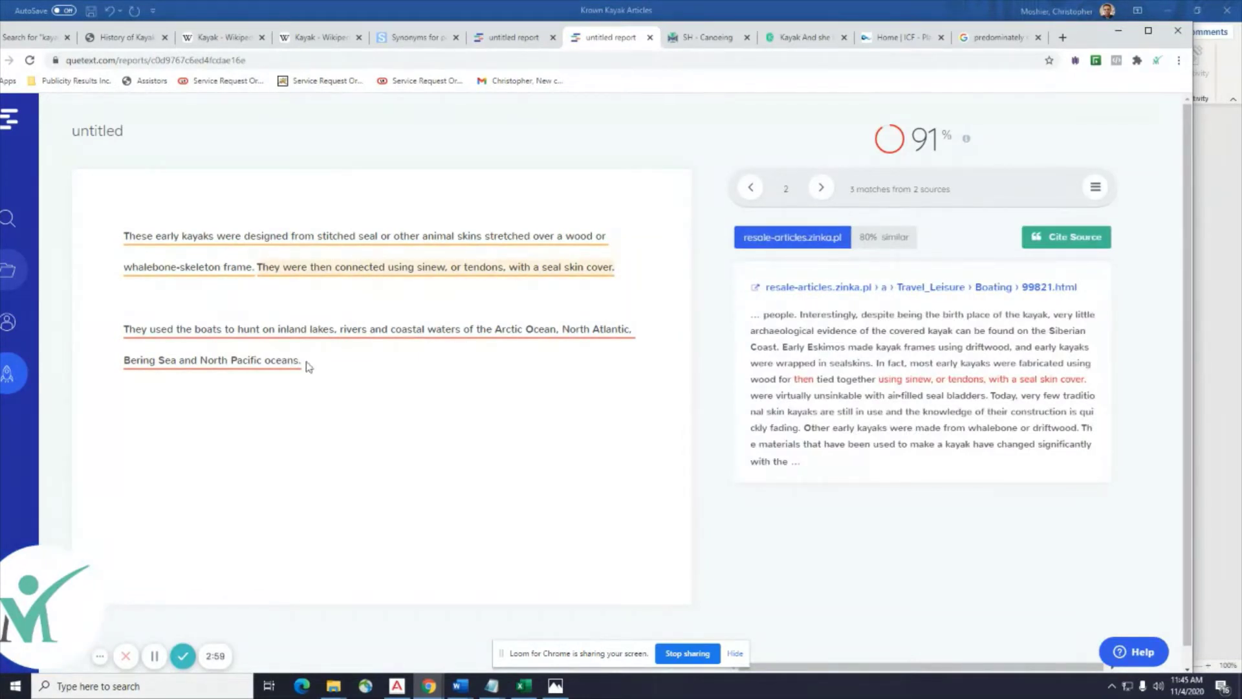
{"action": "double_click", "coordinate": [218, 362]}
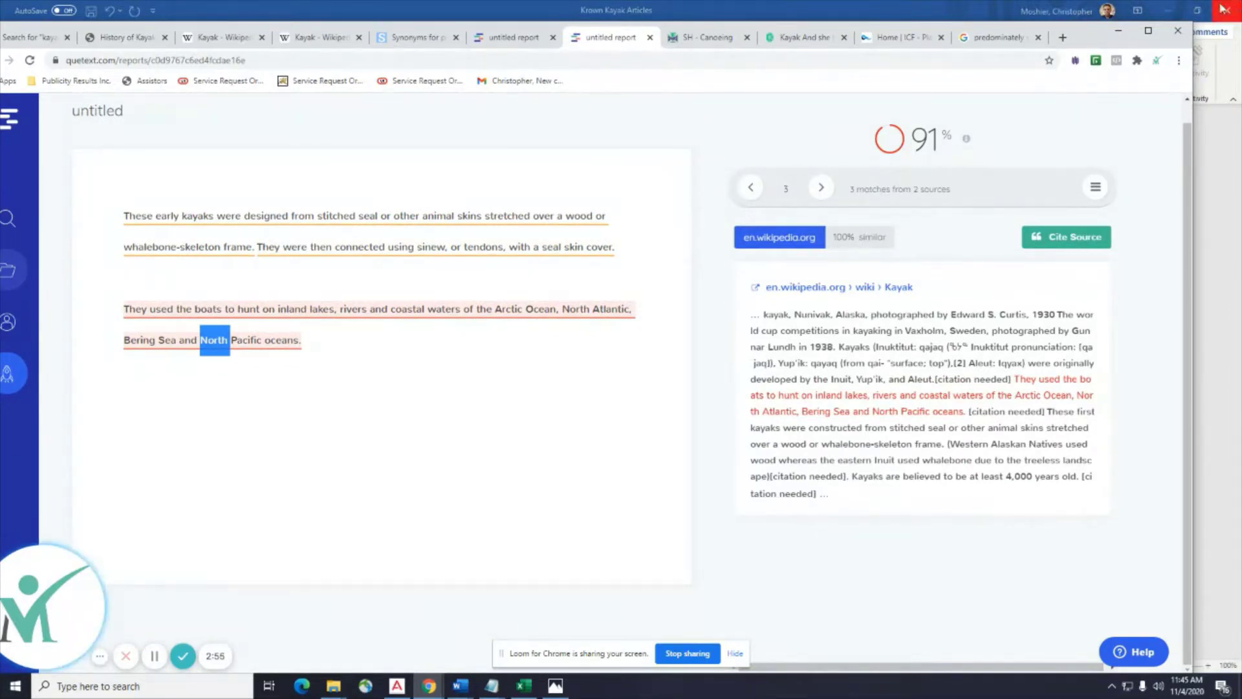
Move the Quetext report window out of the way and show the Krown Kayak Articles document at full screen.
{"action": "left_click", "coordinate": [991, 21]}
{"action": "double_click", "coordinate": [991, 22]}
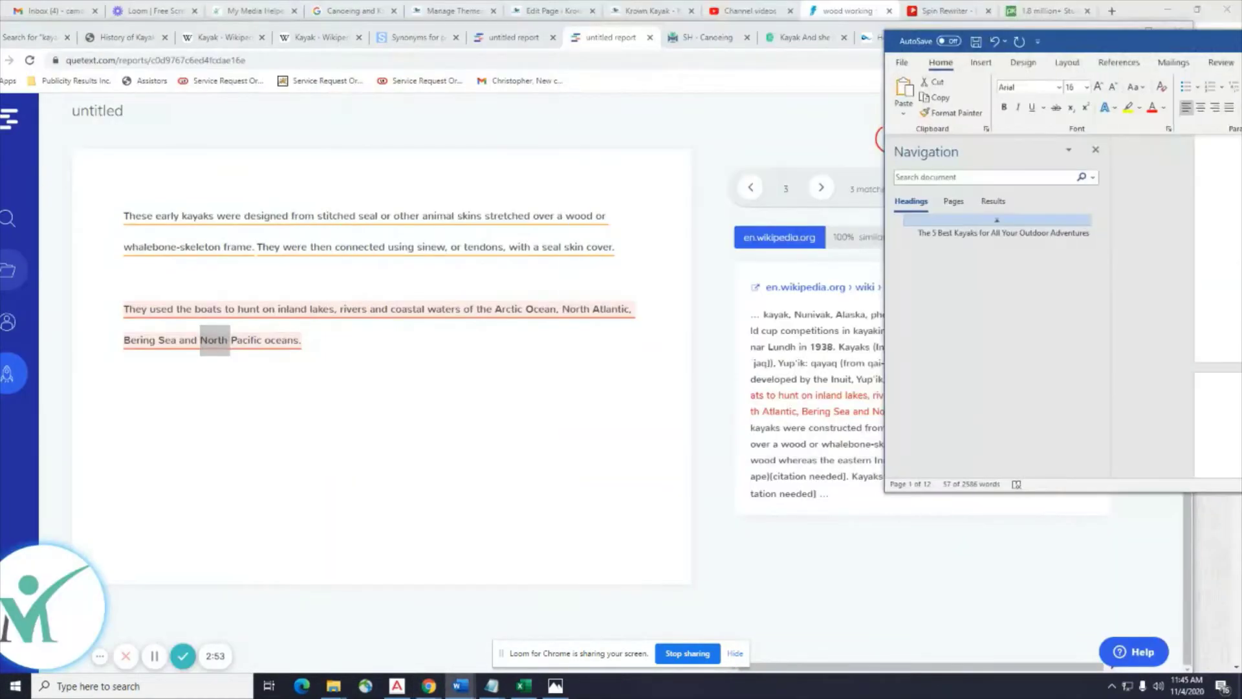
{"action": "left_click_drag", "start_coordinate": [1203, 29], "coordinate": [661, 133]}
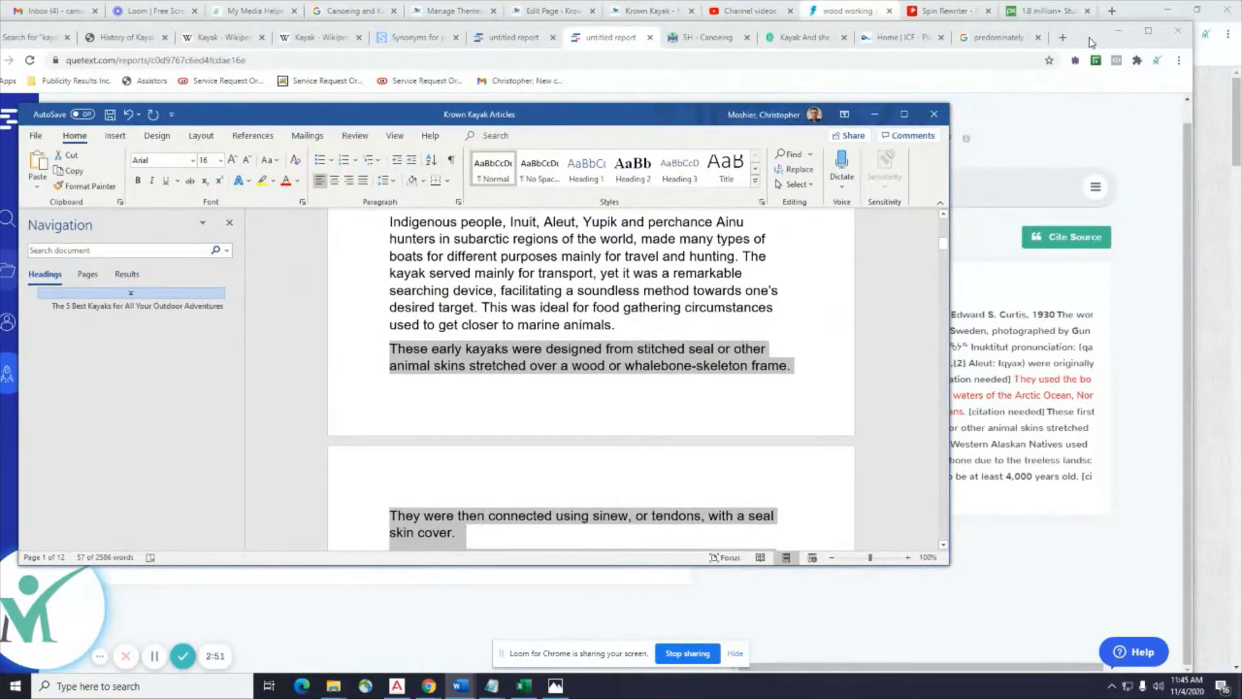
{"action": "left_click_drag", "start_coordinate": [711, 28], "coordinate": [1200, 42]}
{"action": "key", "text": "super+Down"}
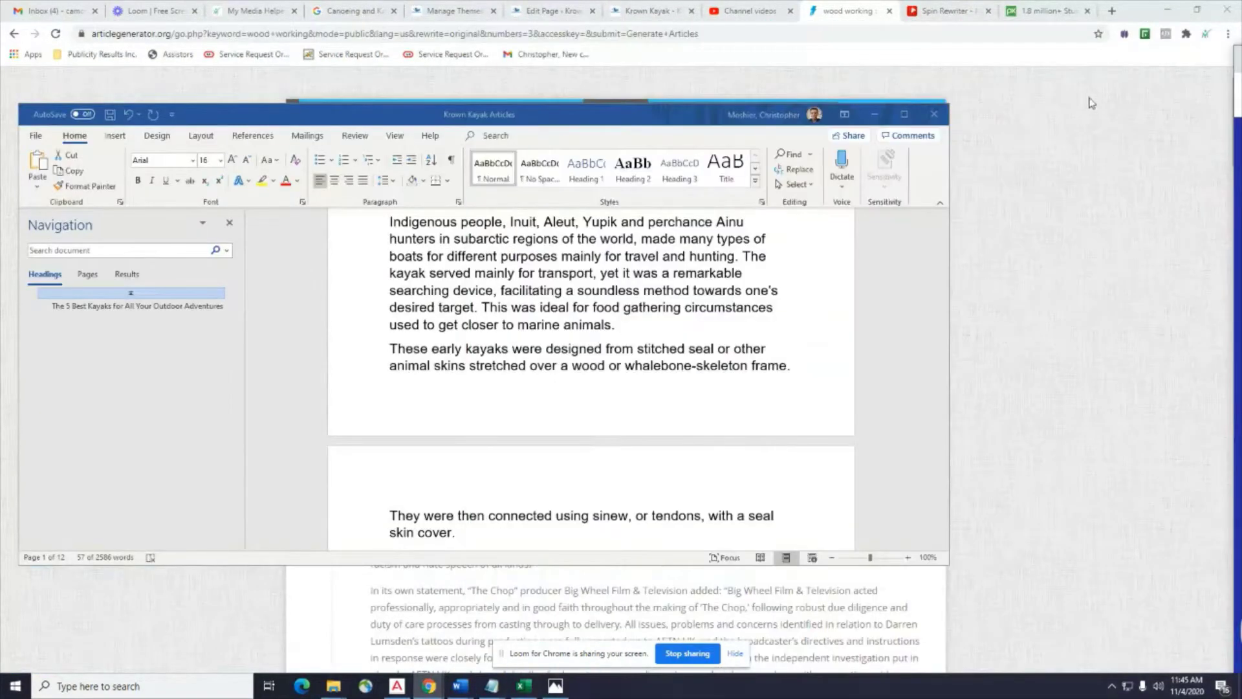
{"action": "left_click", "coordinate": [904, 115]}
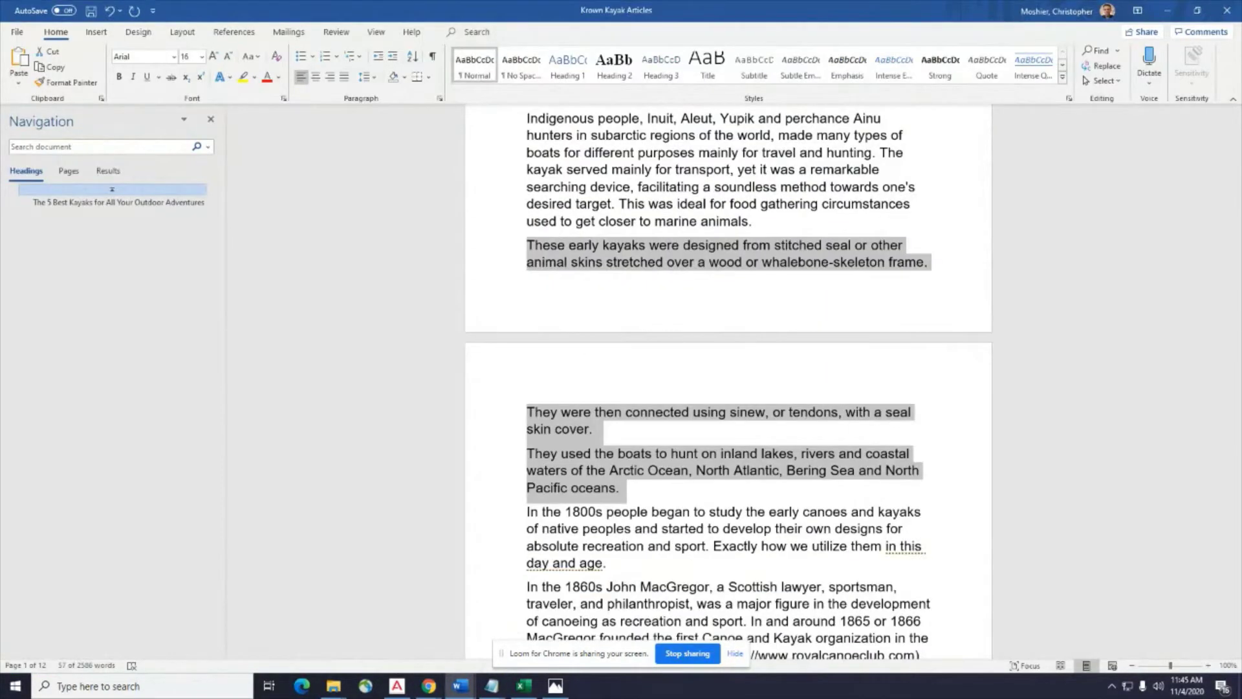
Replace "the boats" with "these small" in the sentence about hunting on inland lakes, rivers and coastal waters.
{"action": "left_click", "coordinate": [767, 304]}
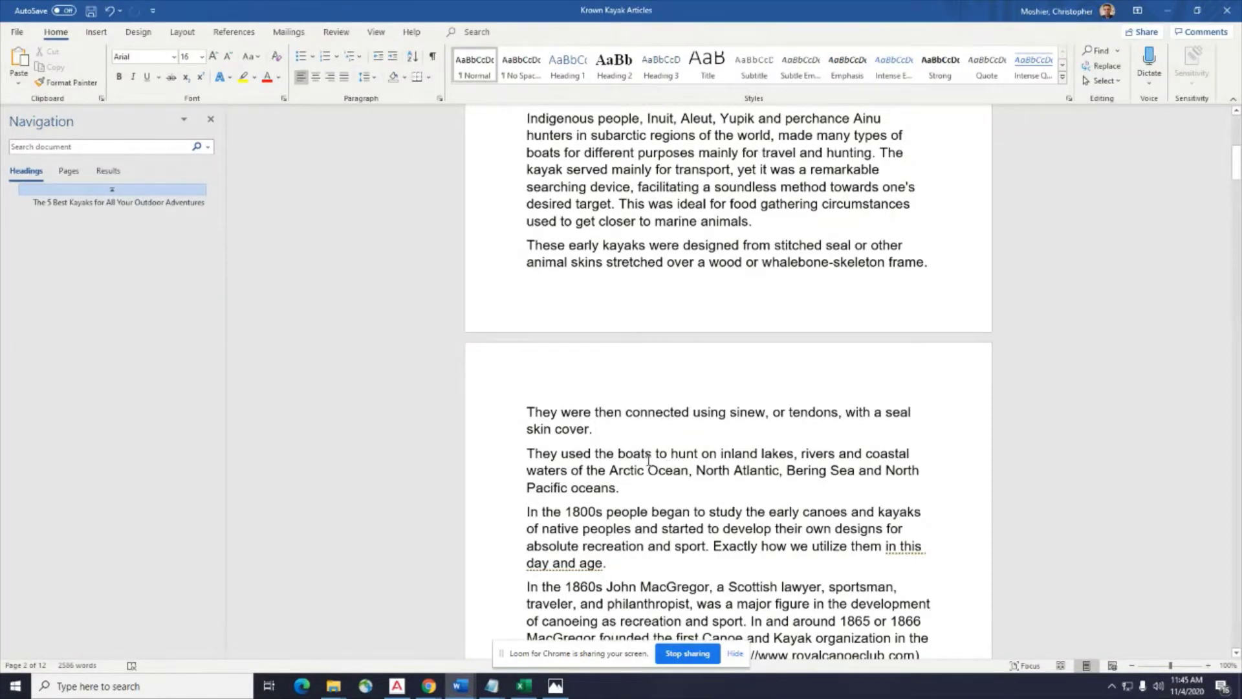
{"action": "left_click_drag", "start_coordinate": [653, 451], "coordinate": [617, 452]}
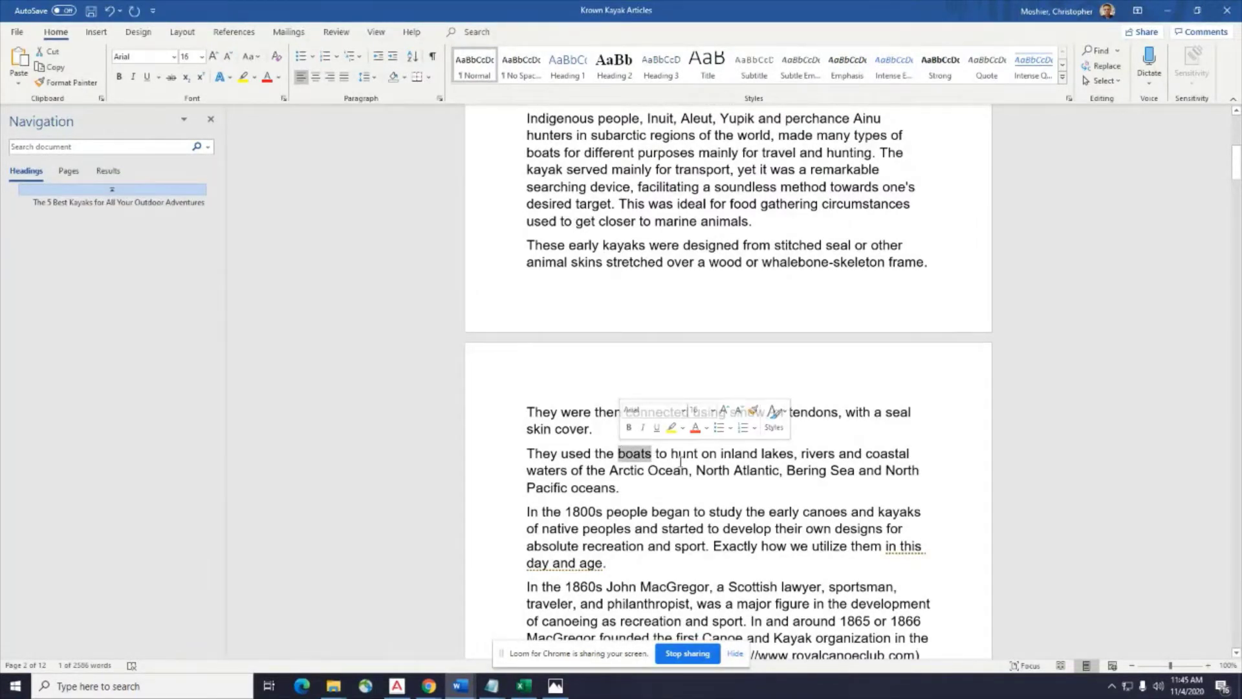
{"action": "key", "text": "BackSpace"}
{"action": "key", "text": "BackSpace"}
{"action": "type", "text": "se"}
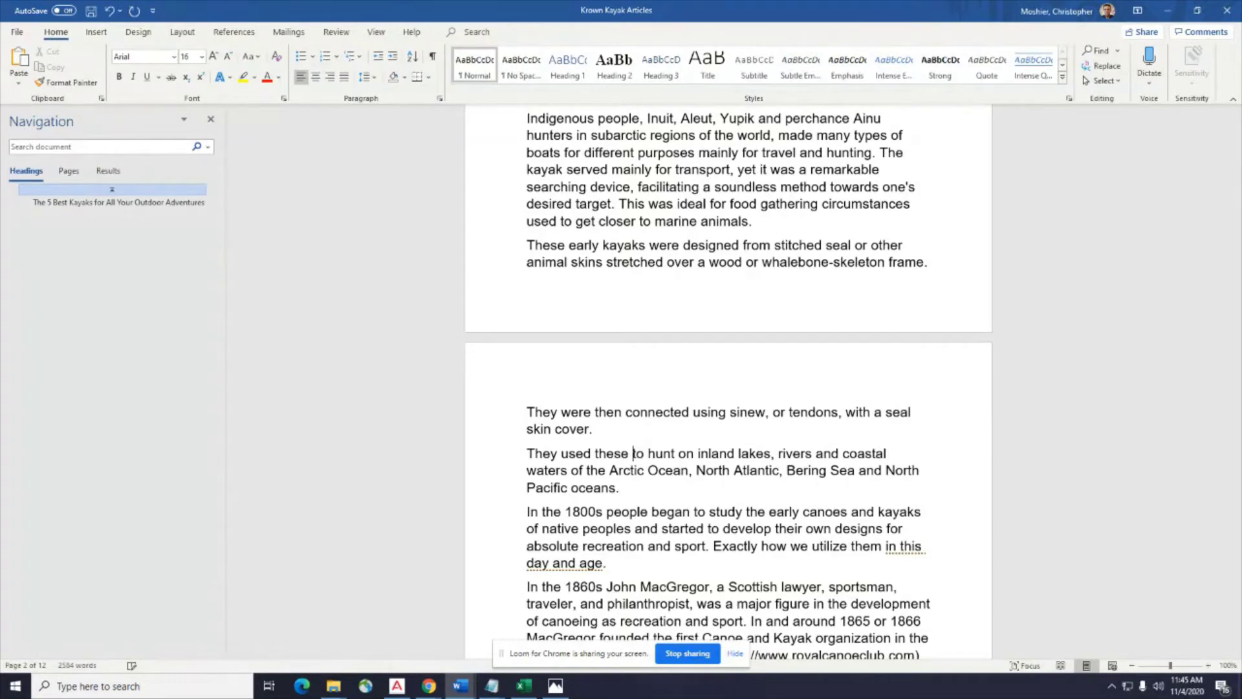
{"action": "type", "text": "small"}
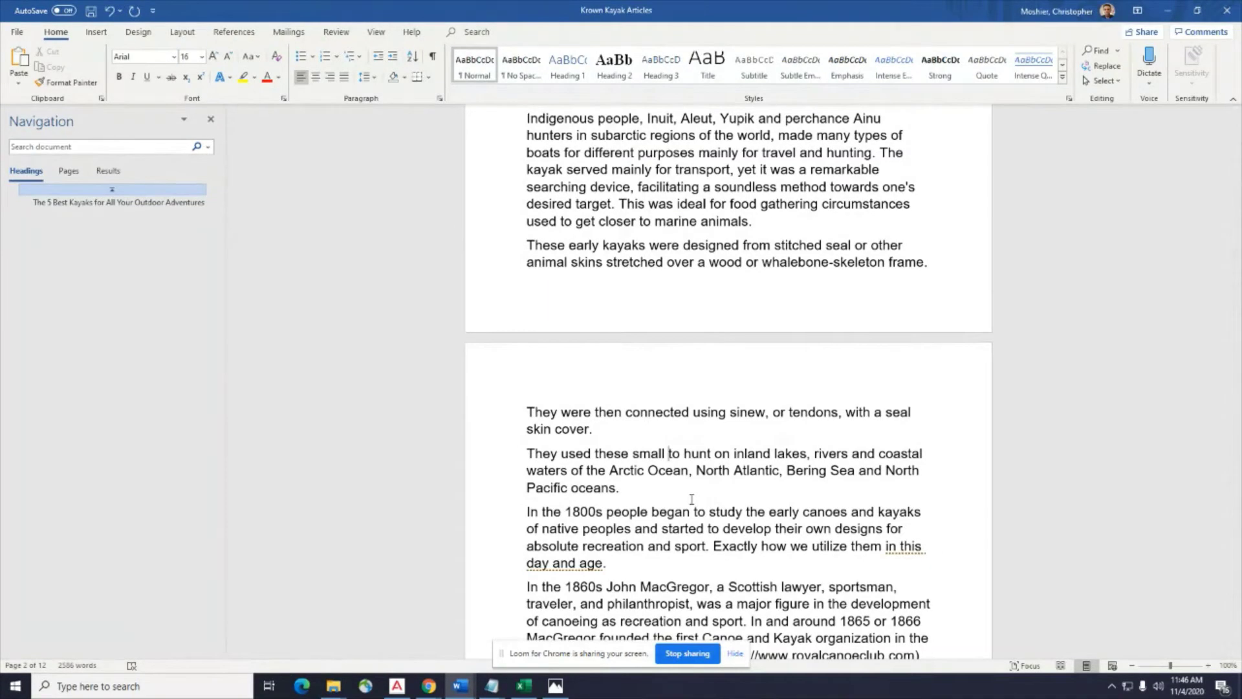
Insert the word "vessels" after "They used these small" in the kayak article's hunting sentence.
{"action": "type", "text": "vessel"}
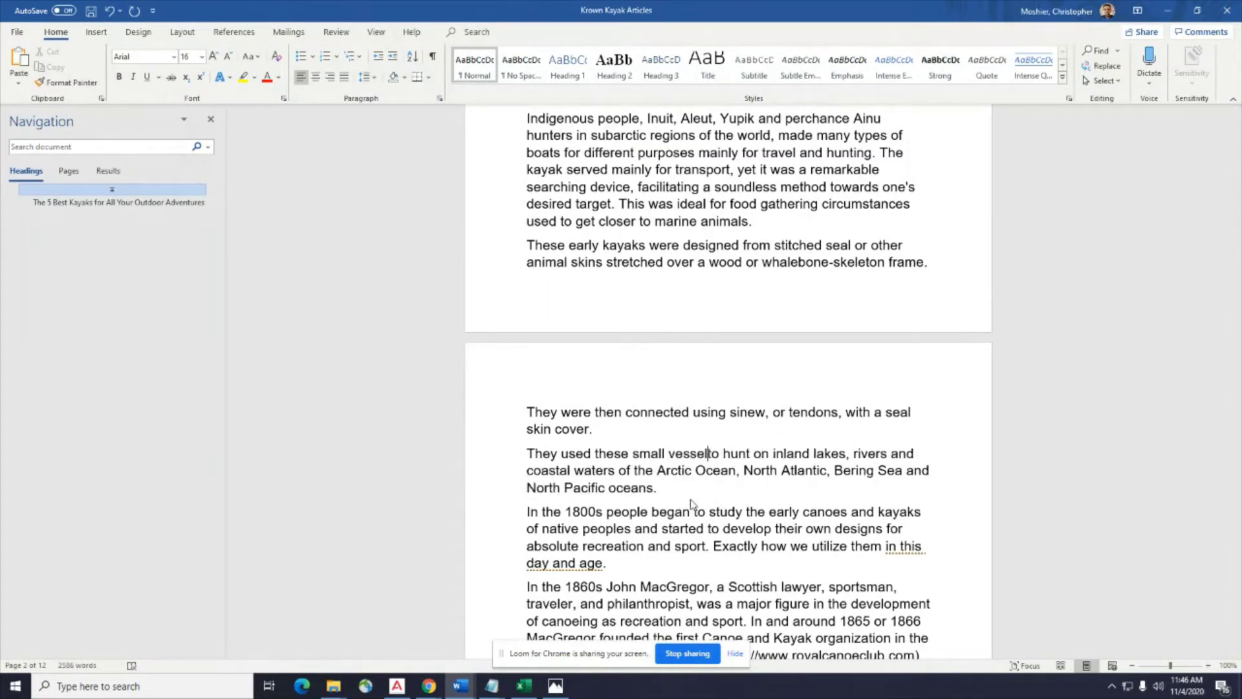
{"action": "type", "text": "s"}
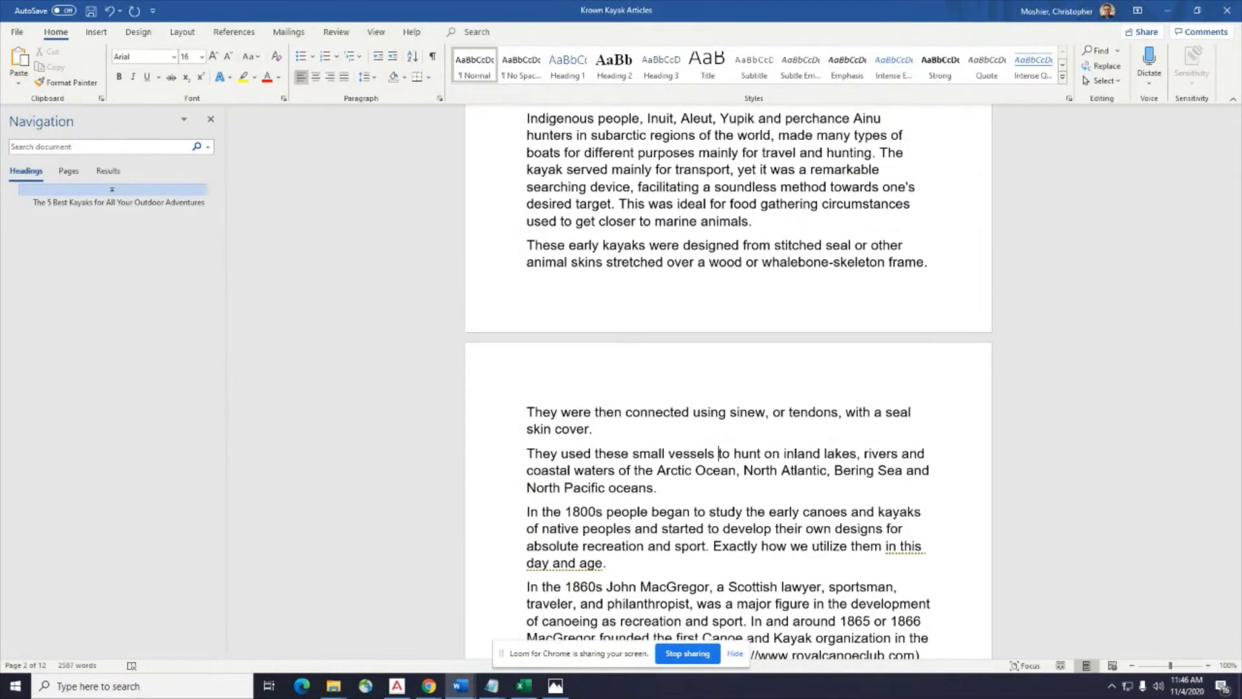
Look up synonyms for "hunt" on synonym.com in Chrome, and return to the Krown Kayak Articles document in Word.
{"action": "key", "text": "alt+Tab"}
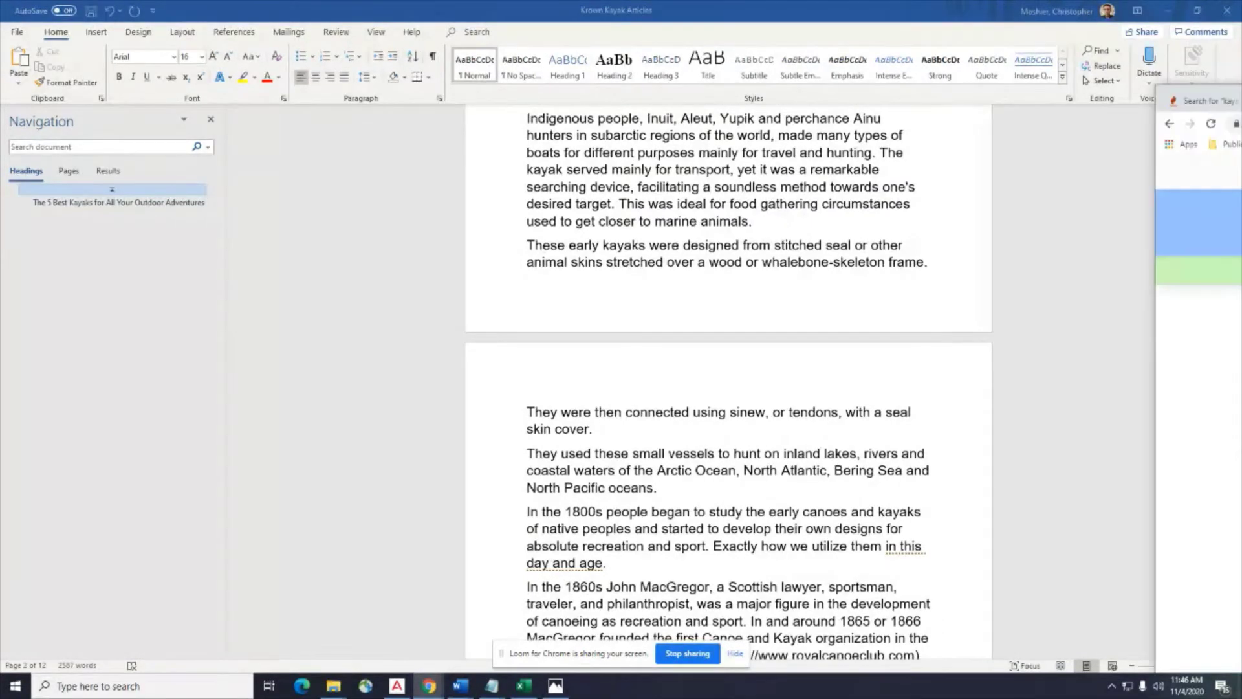
{"action": "key", "text": "alt+Tab"}
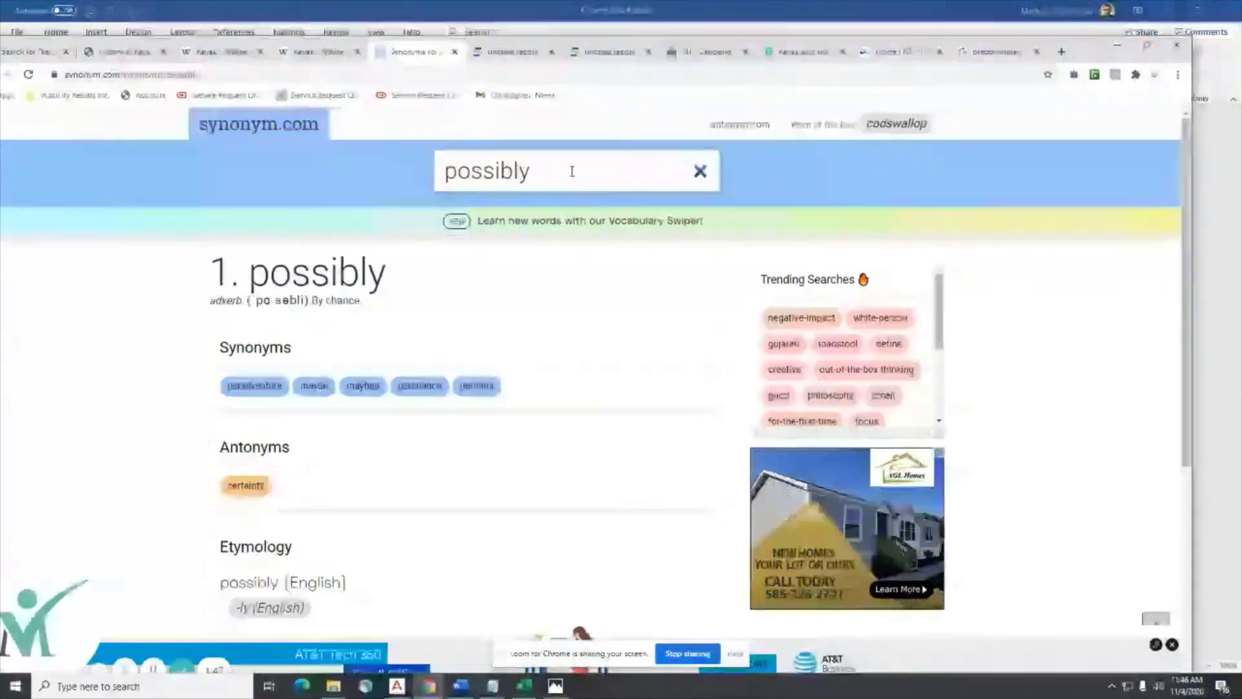
{"action": "left_click_drag", "start_coordinate": [568, 172], "coordinate": [340, 141]}
{"action": "type", "text": "hunt"}
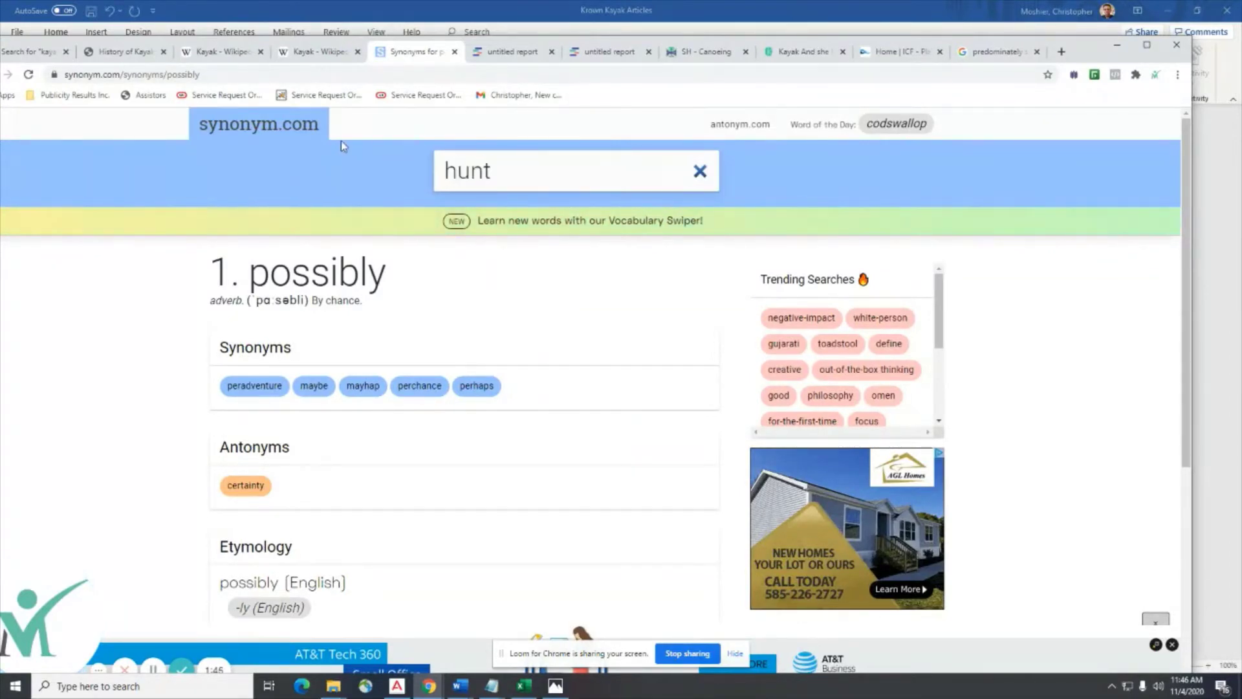
{"action": "key", "text": "Return"}
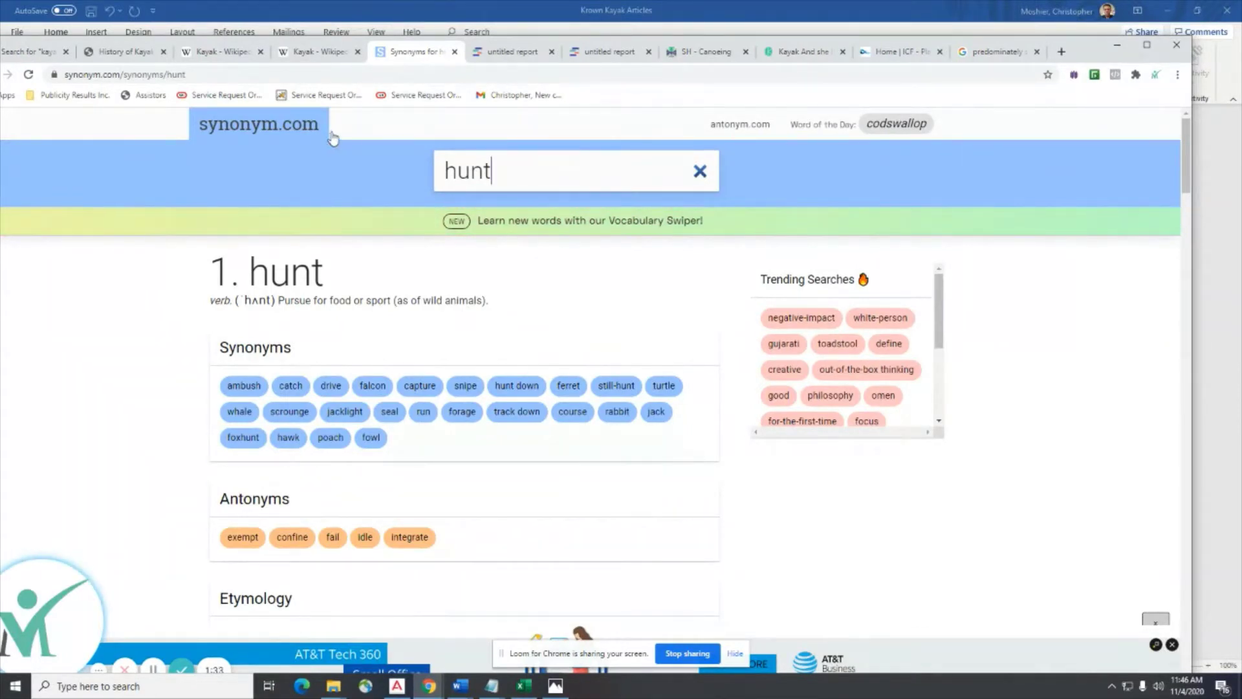
{"action": "left_click_drag", "start_coordinate": [625, 26], "coordinate": [484, 89]}
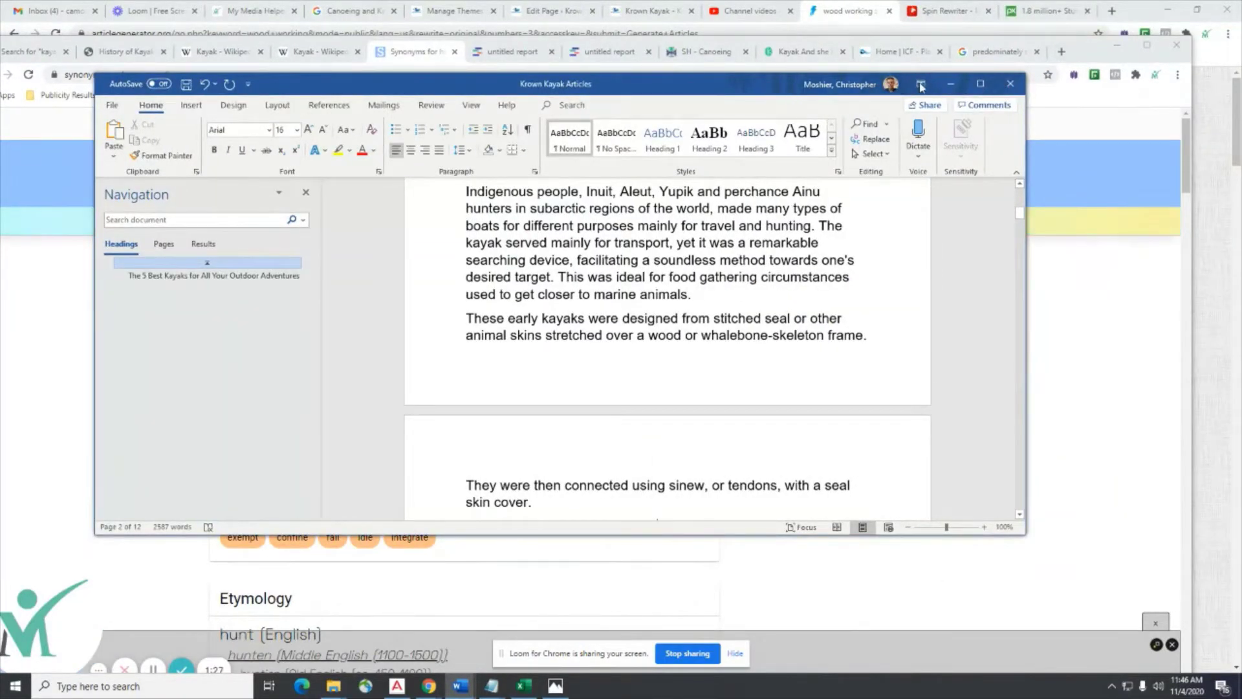
{"action": "left_click", "coordinate": [979, 84]}
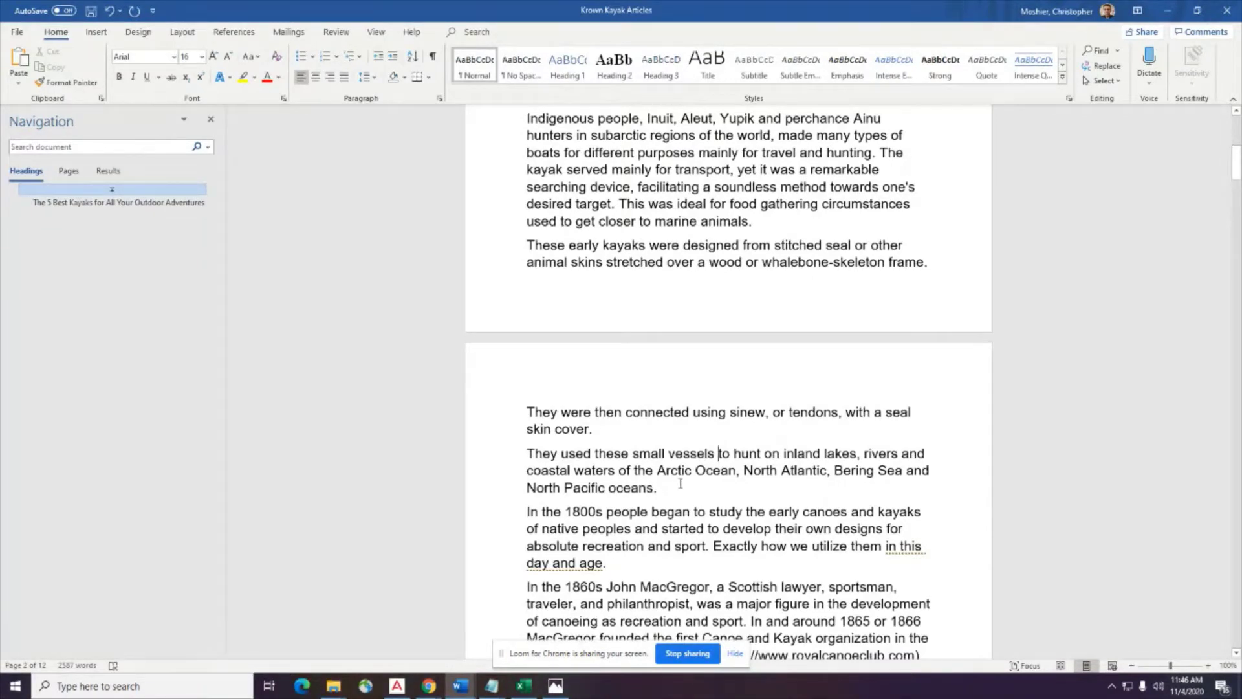
Replace "coastal waters" with "waters on the coast" in the paragraph about hunting on inland lakes and rivers.
{"action": "triple_click", "coordinate": [640, 477]}
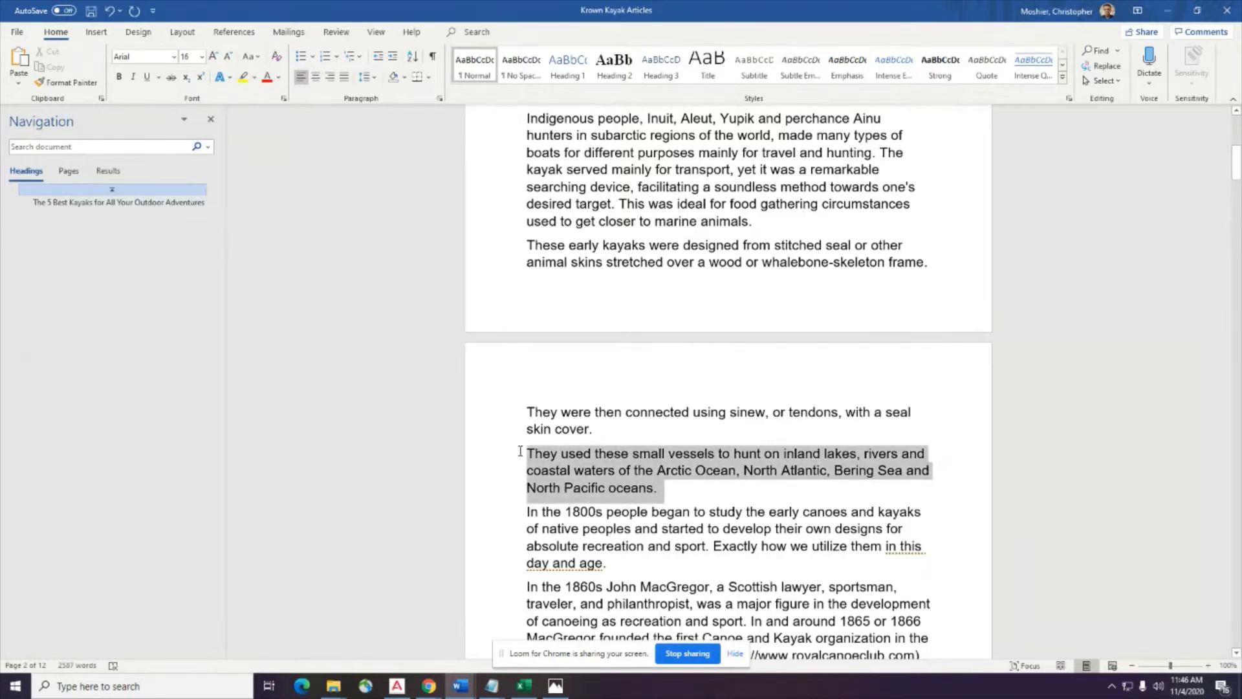
{"action": "left_click", "coordinate": [743, 505]}
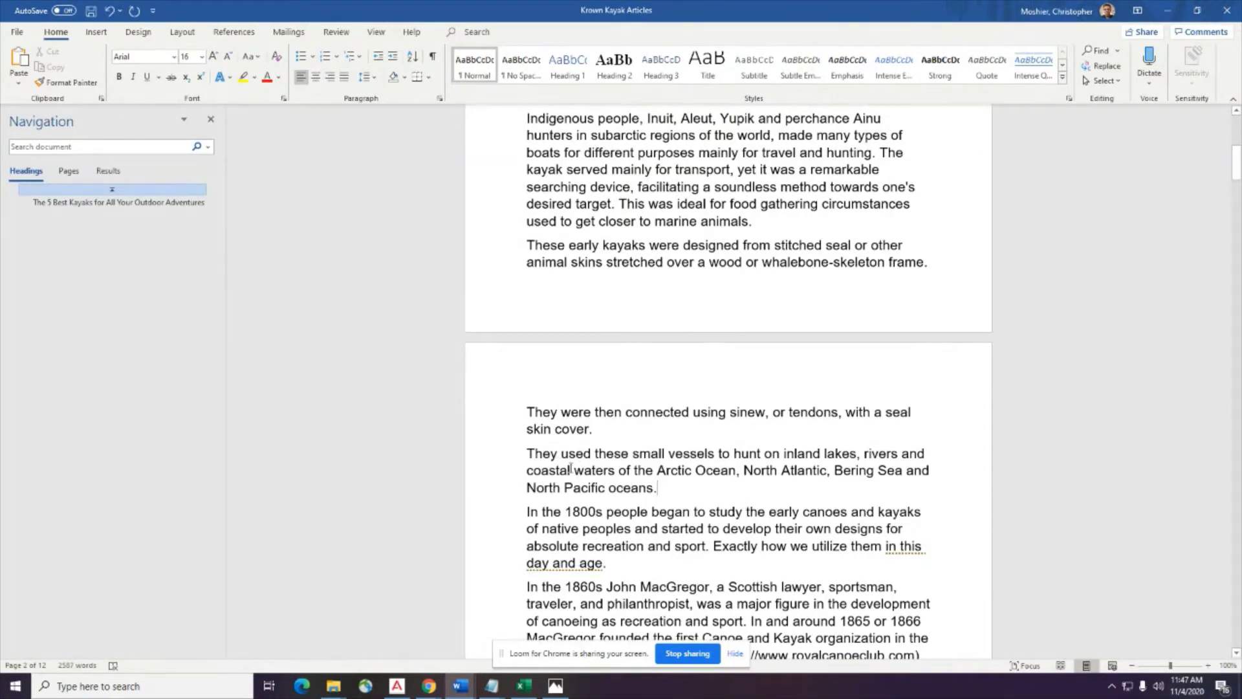
{"action": "left_click_drag", "start_coordinate": [570, 468], "coordinate": [519, 463]}
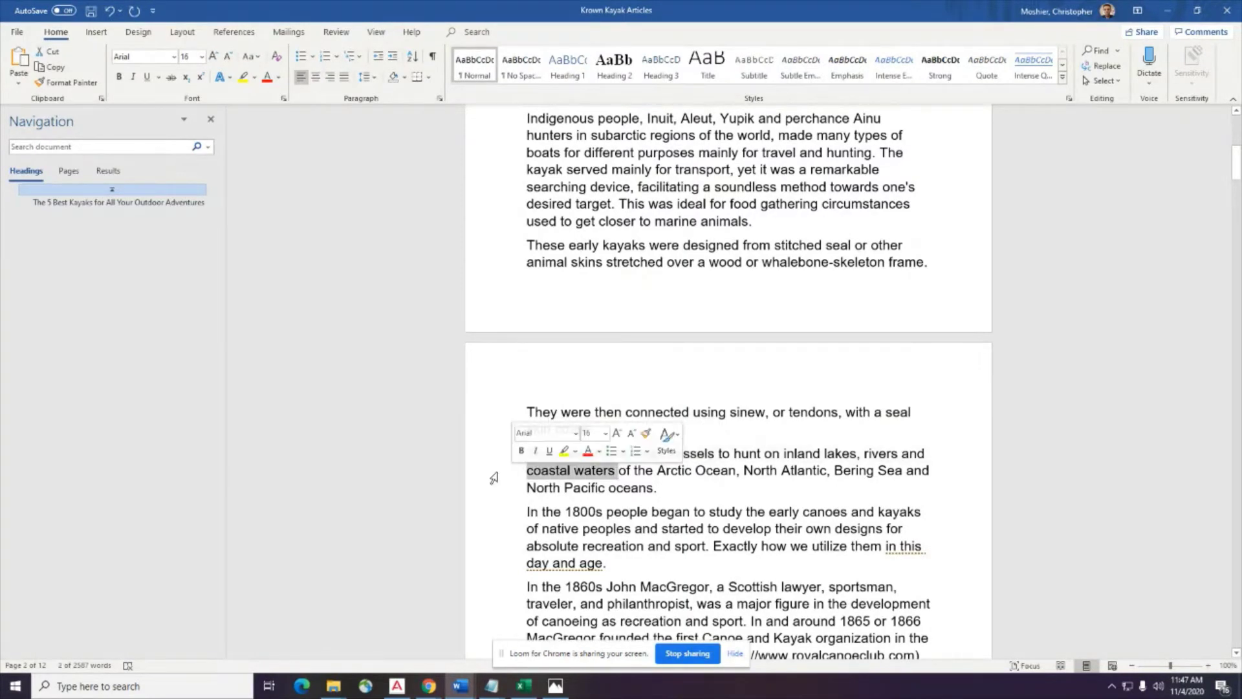
{"action": "type", "text": "waters on the coast"}
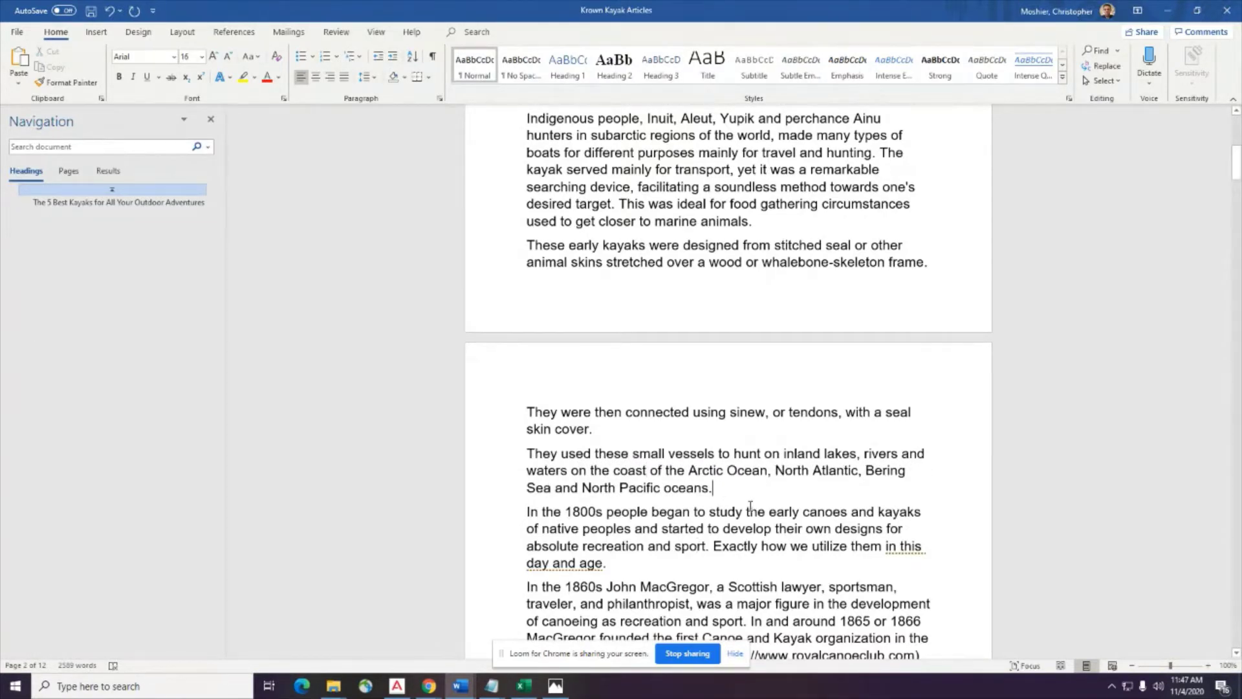
Select the text from "These early kayaks" through "North Pacific oceans." and start a new plagiarism search on Quetext in Chrome.
{"action": "left_click_drag", "start_coordinate": [752, 488], "coordinate": [527, 249]}
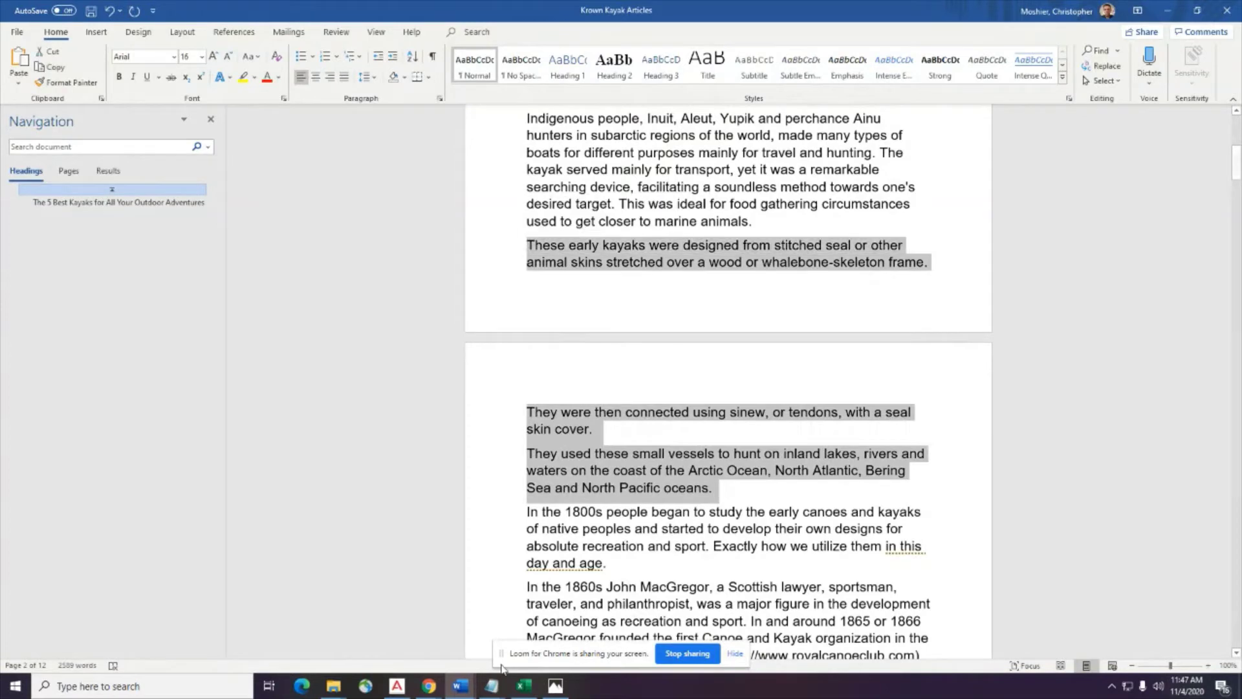
{"action": "left_click", "coordinate": [430, 684]}
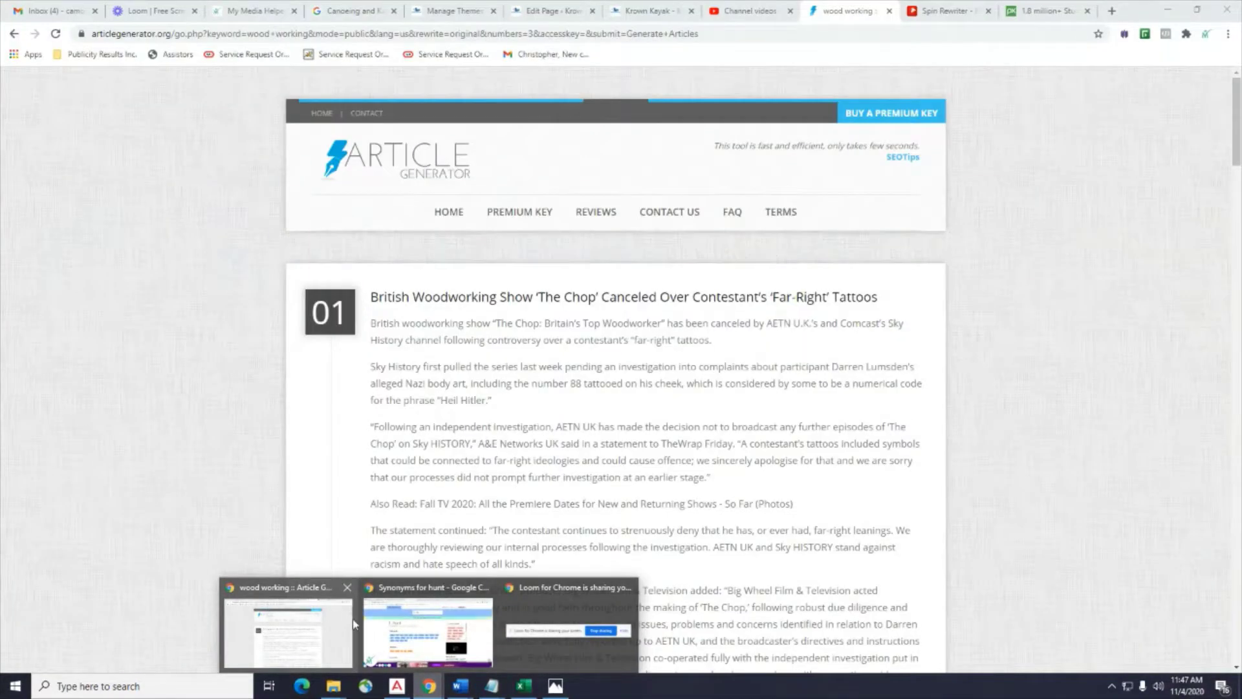
{"action": "left_click", "coordinate": [397, 631]}
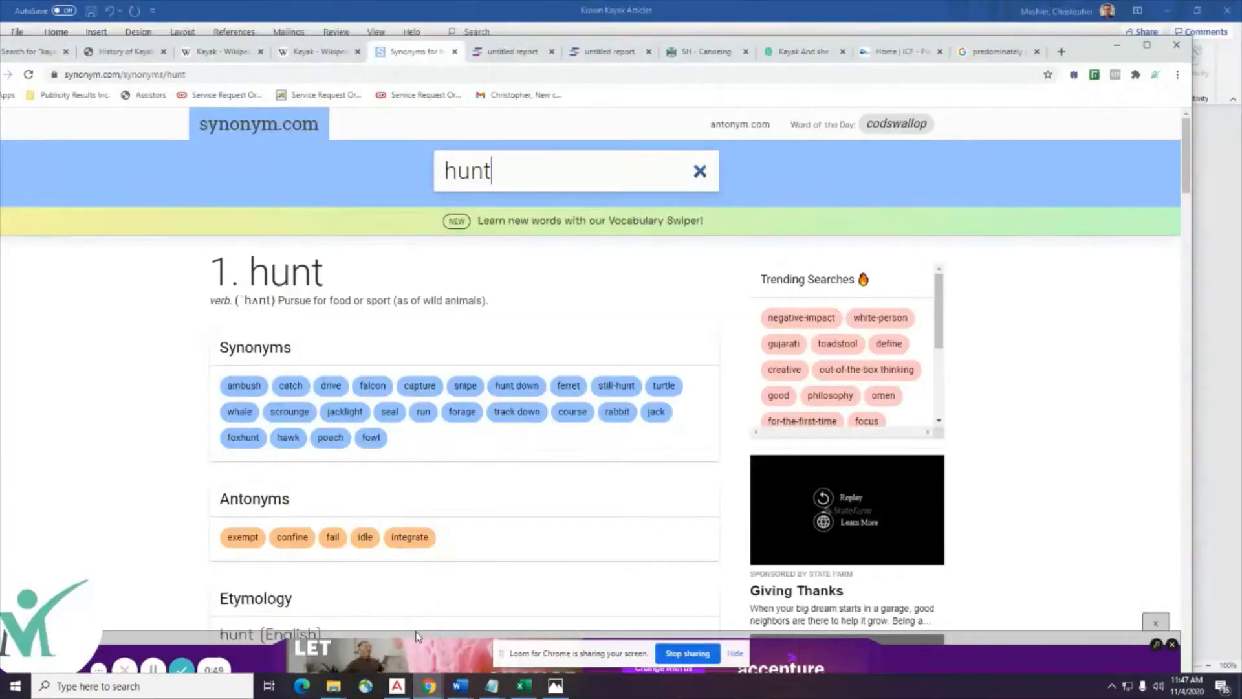
{"action": "left_click", "coordinate": [809, 54]}
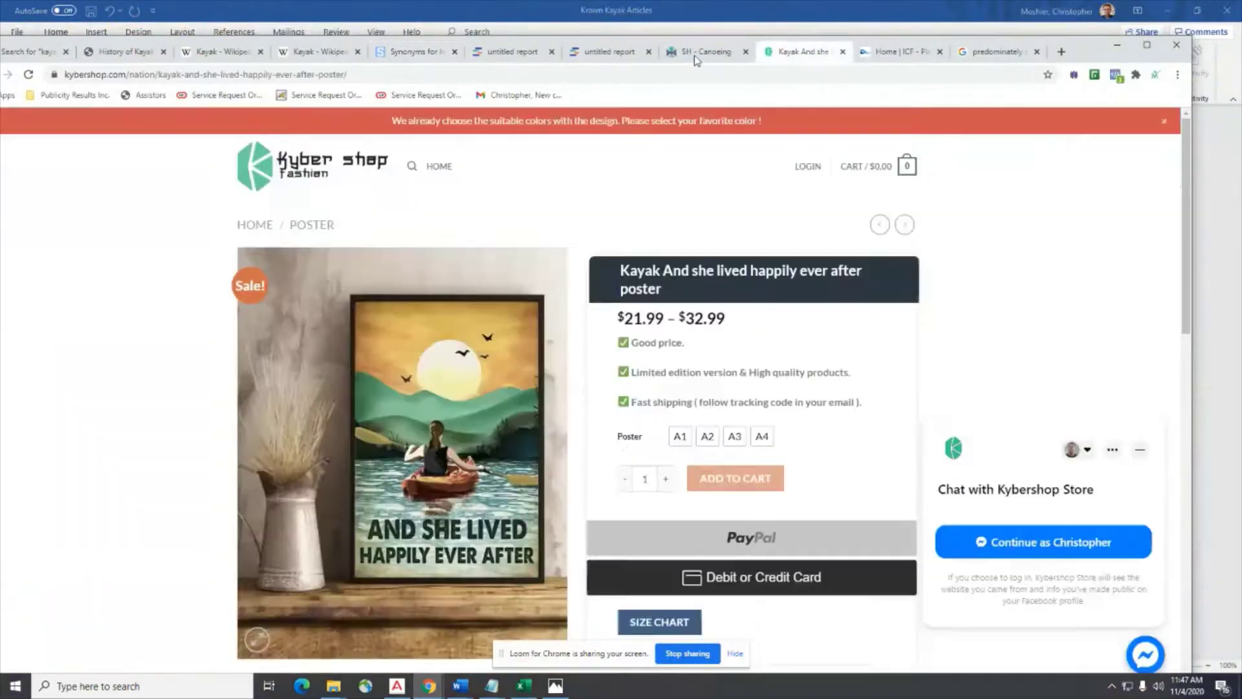
{"action": "left_click", "coordinate": [696, 57]}
{"action": "left_click", "coordinate": [611, 52]}
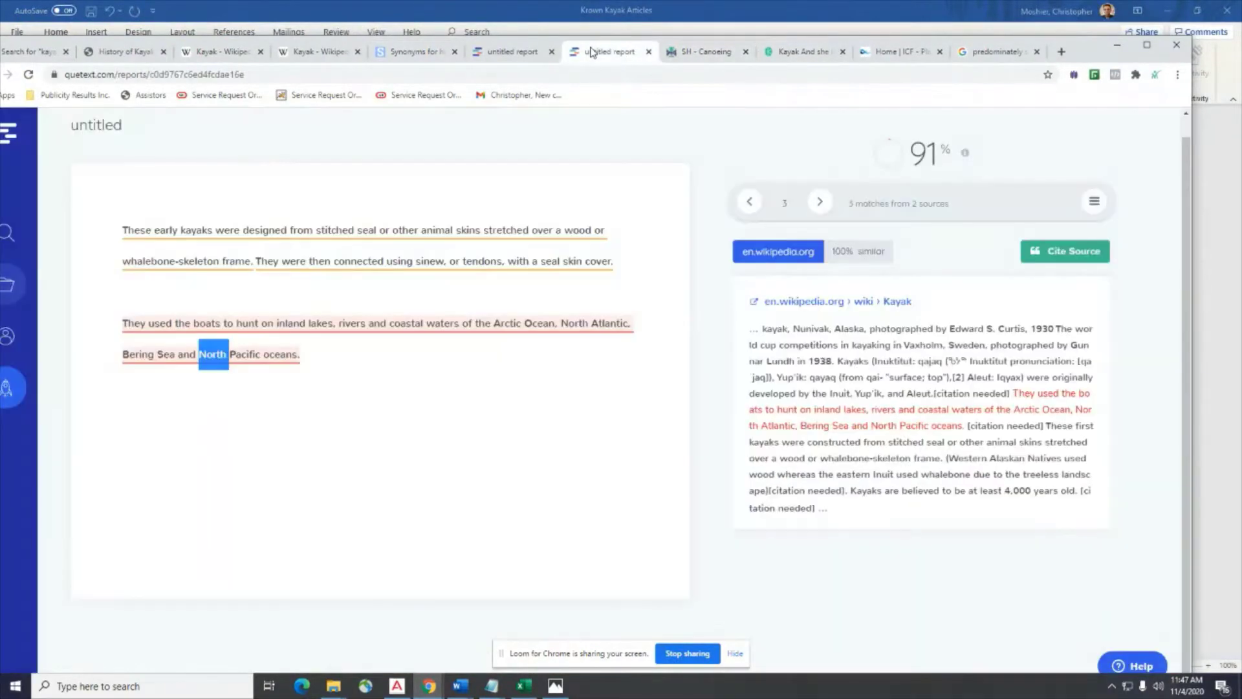
{"action": "left_click", "coordinate": [5, 238]}
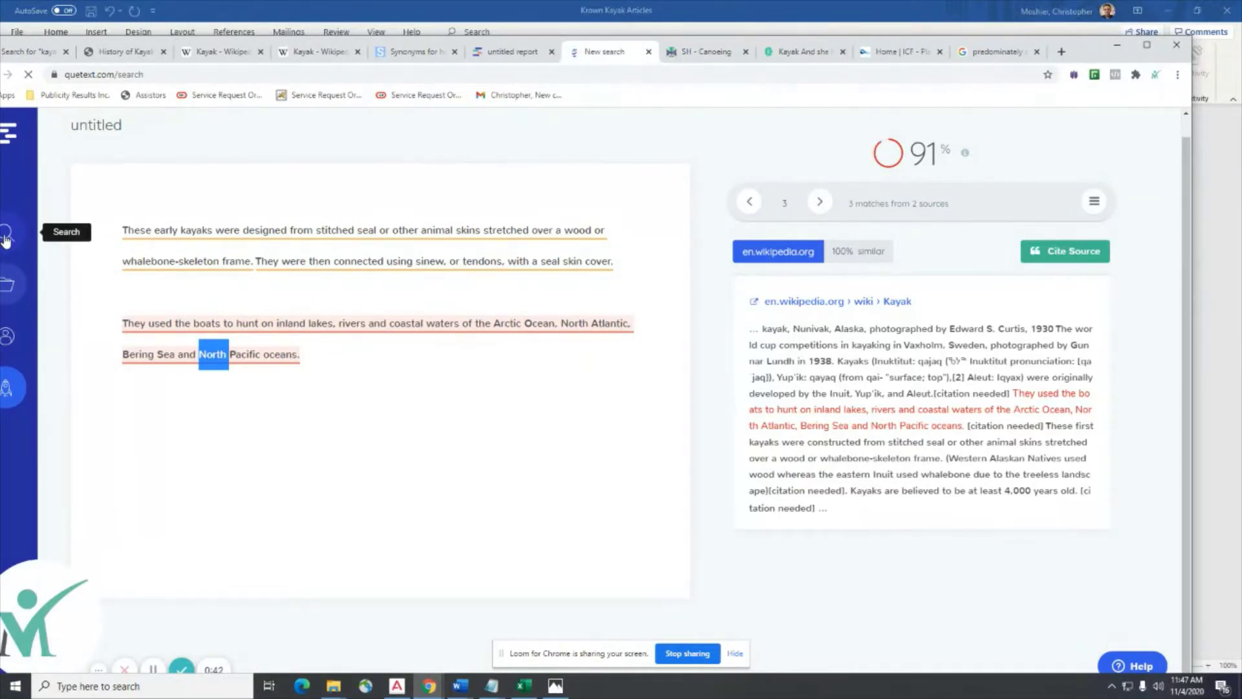
Copy the selected kayak passage from the Krown Kayak Articles document in Word into the Quetext search text.
{"action": "mouse_move", "coordinate": [460, 686]}
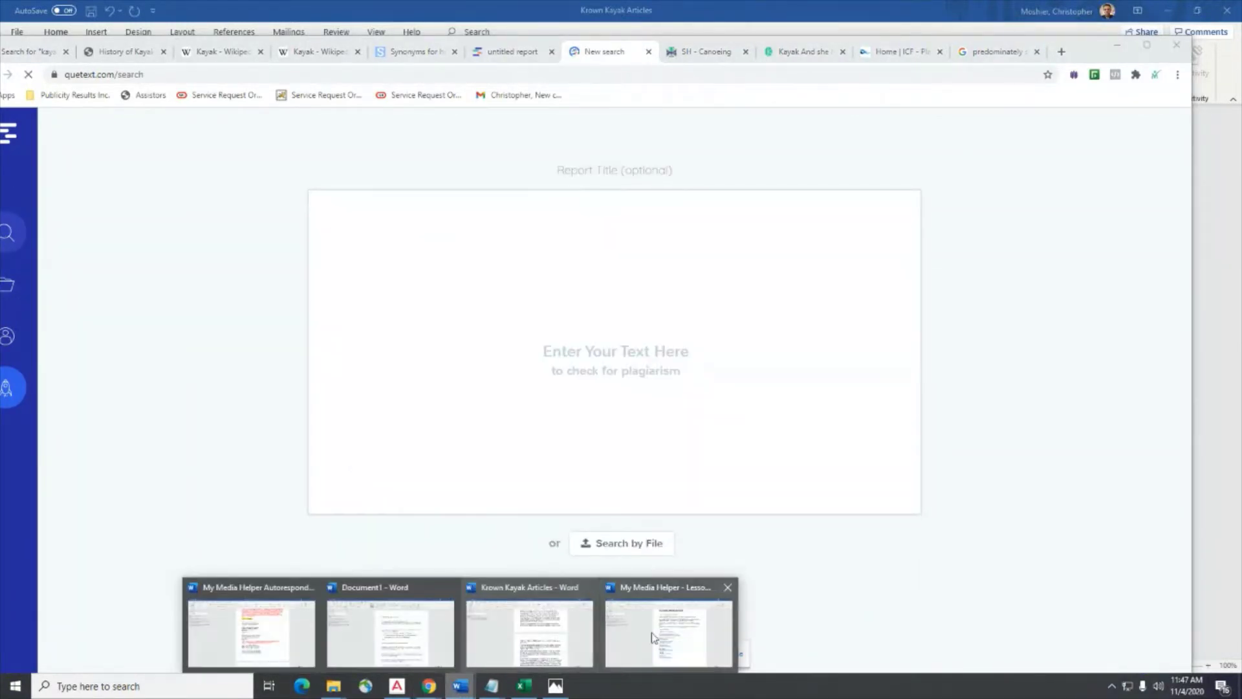
{"action": "left_click", "coordinate": [507, 643]}
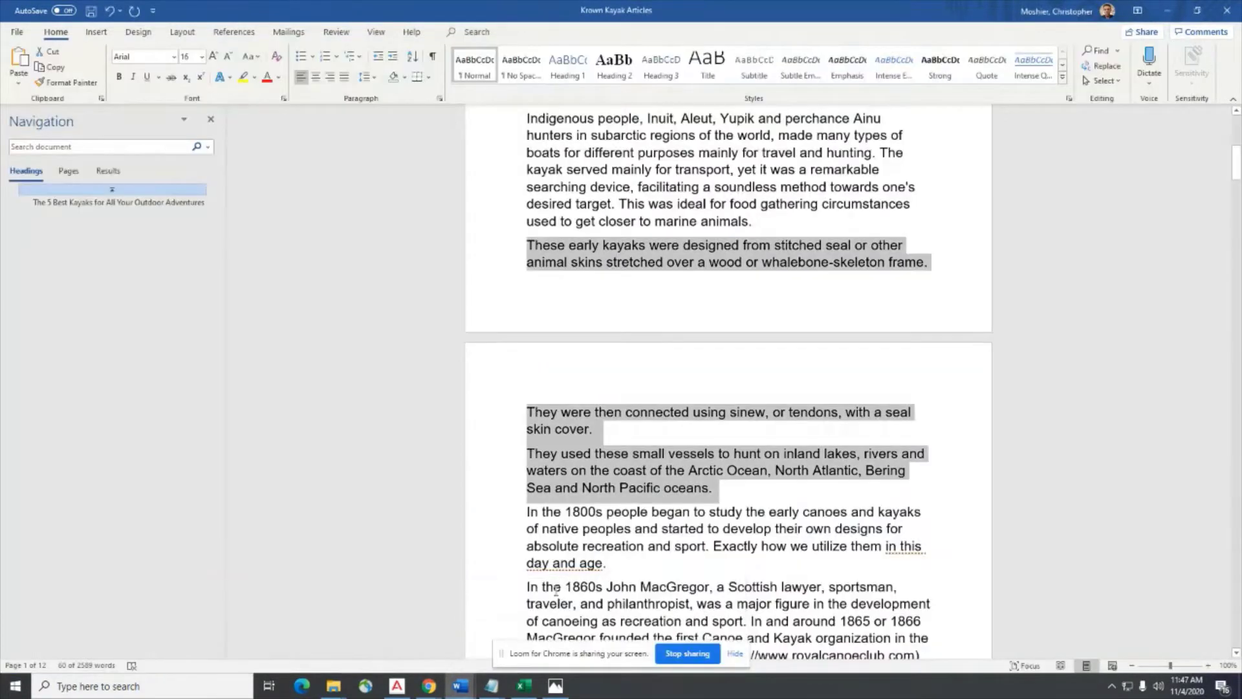
{"action": "right_click", "coordinate": [637, 477]}
{"action": "left_click", "coordinate": [673, 283]}
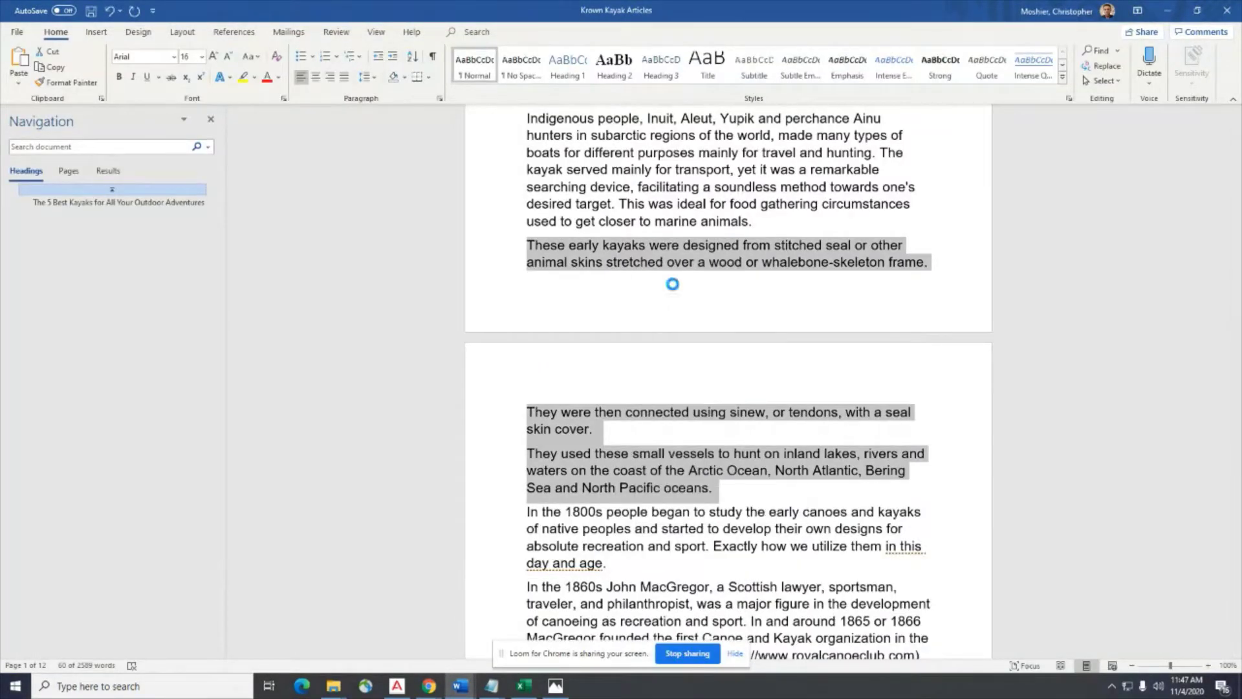
{"action": "mouse_move", "coordinate": [429, 686]}
{"action": "left_click", "coordinate": [433, 627]}
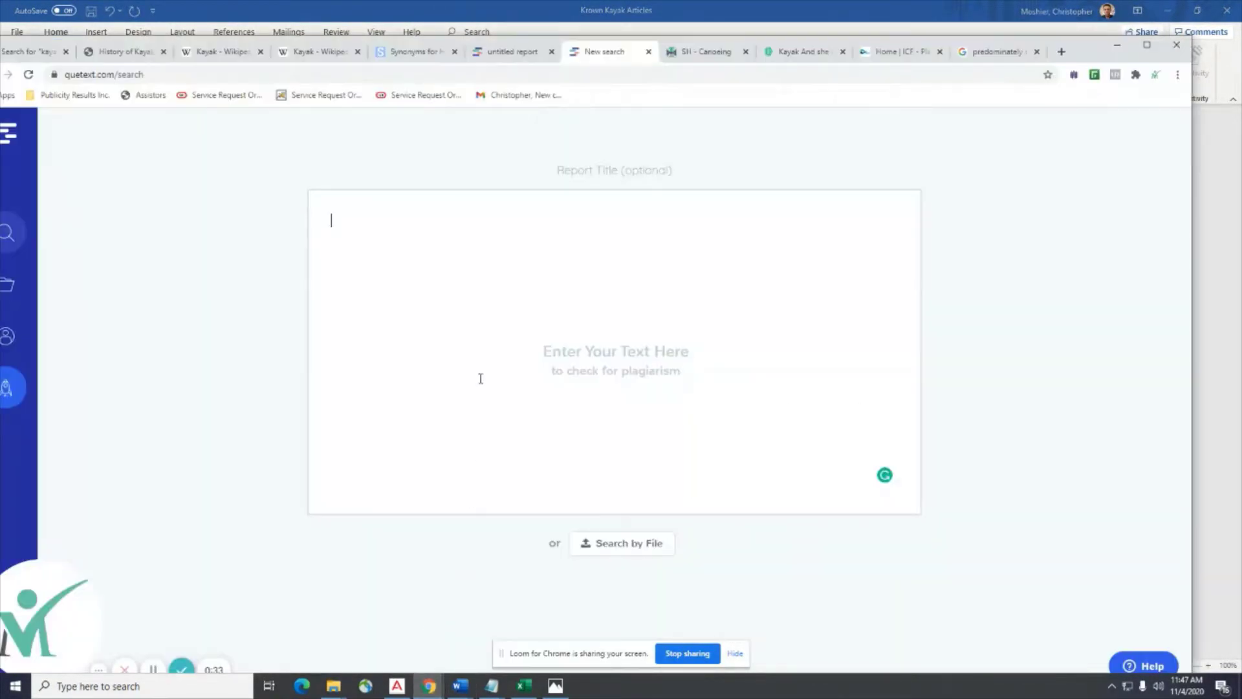
{"action": "left_click", "coordinate": [478, 357]}
{"action": "key", "text": "ctrl+v"}
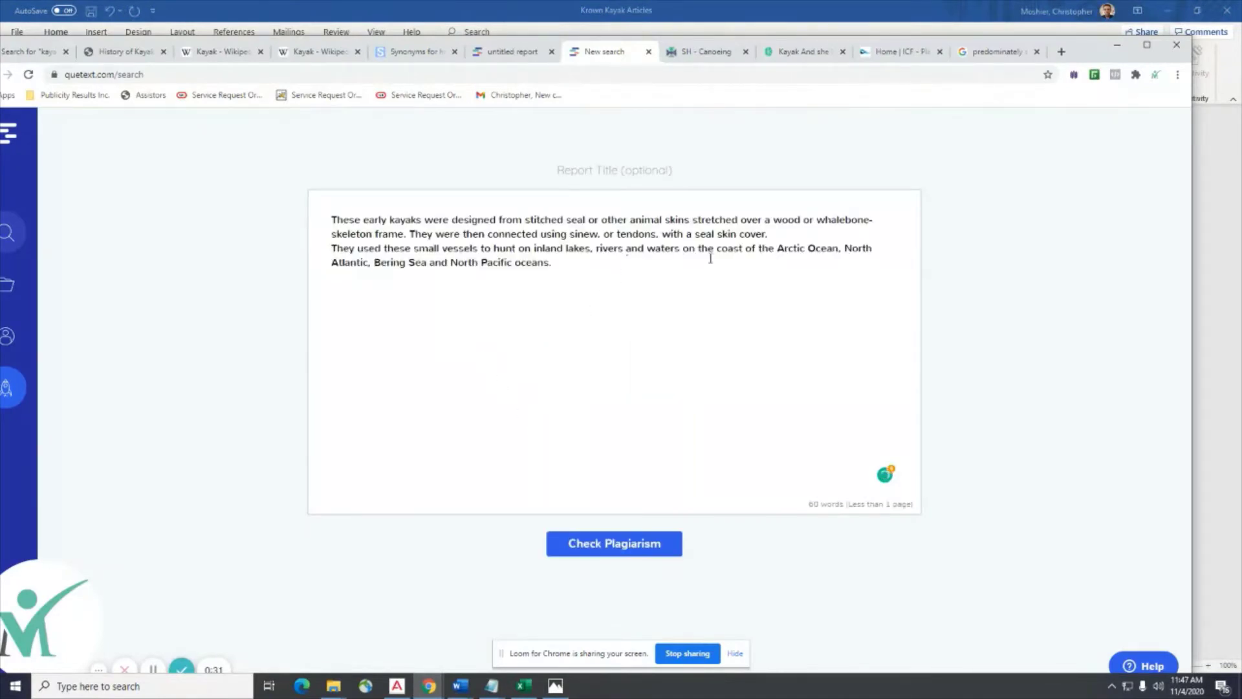
Separate the two pasted paragraphs with a blank line and run the plagiarism check.
{"action": "left_click", "coordinate": [789, 236]}
{"action": "key", "text": "Return"}
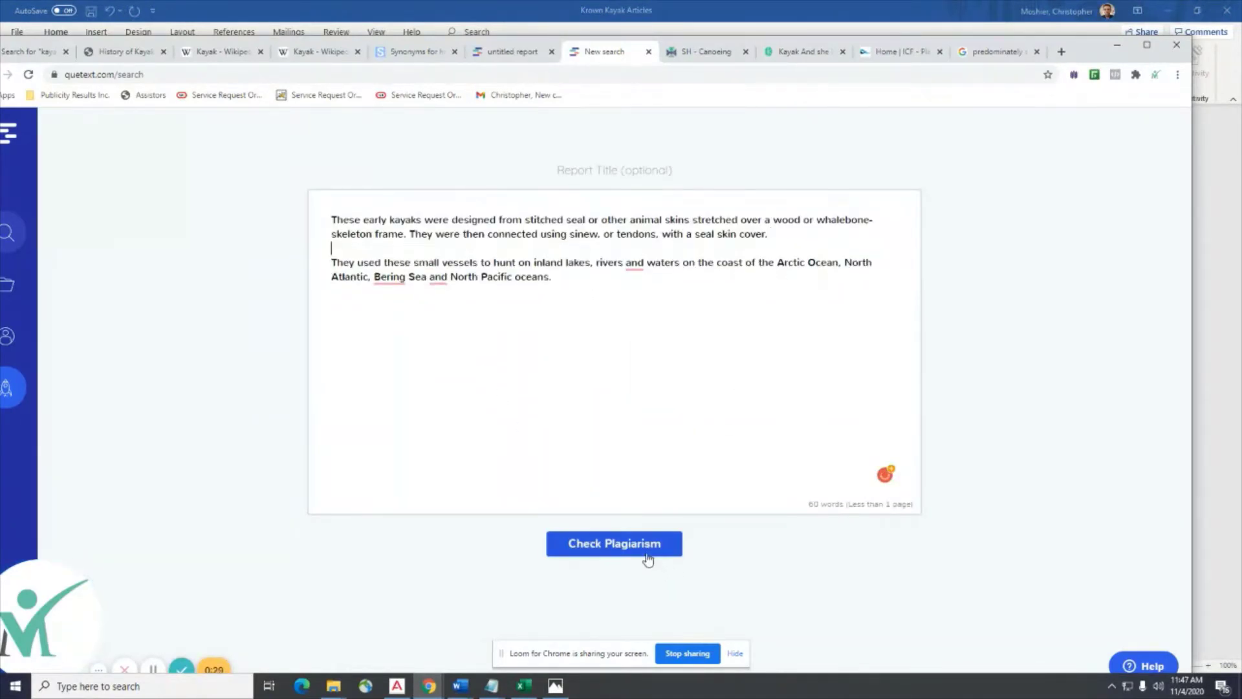
{"action": "left_click", "coordinate": [613, 544]}
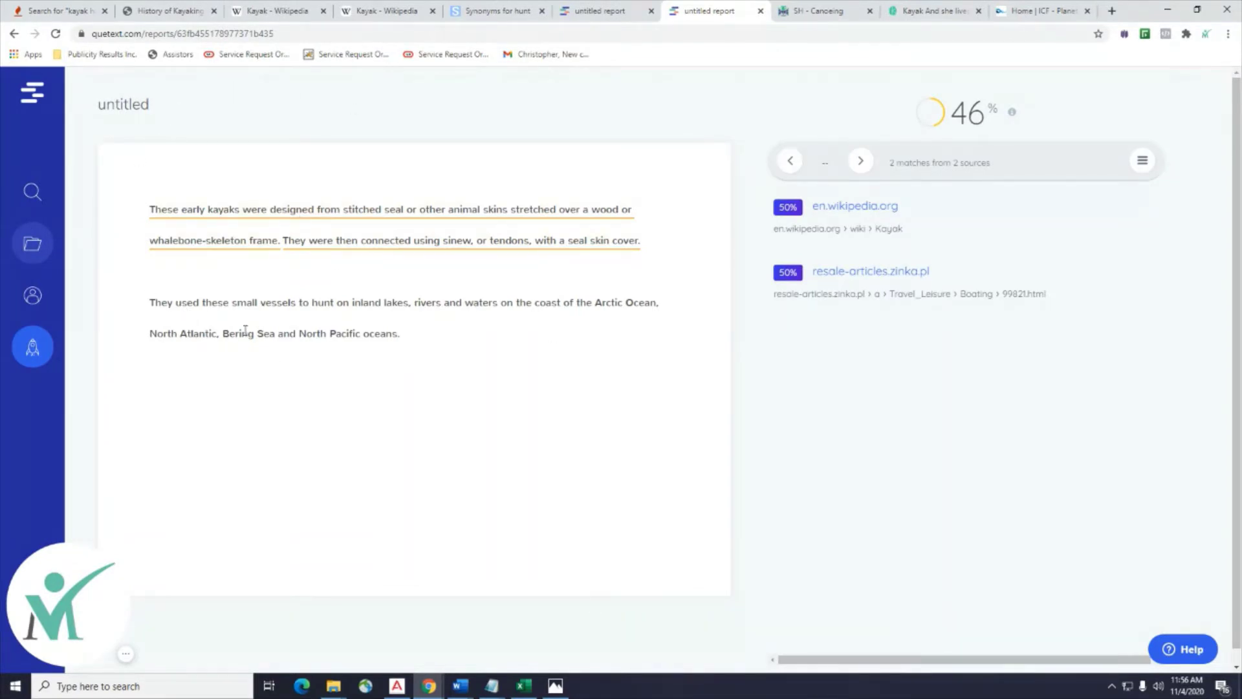
Examine the report's result for the rewritten hunting paragraph and the matched sources of the two underlined sentences.
{"action": "left_click_drag", "start_coordinate": [405, 341], "coordinate": [144, 309]}
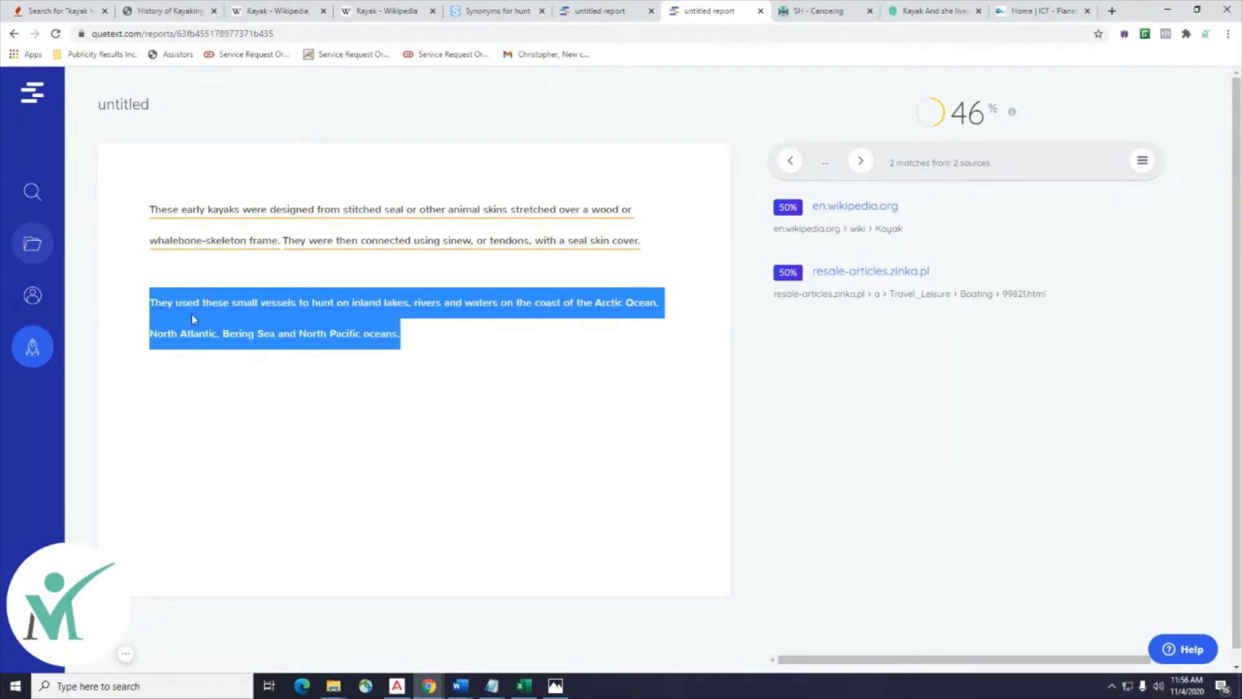
{"action": "left_click", "coordinate": [591, 379]}
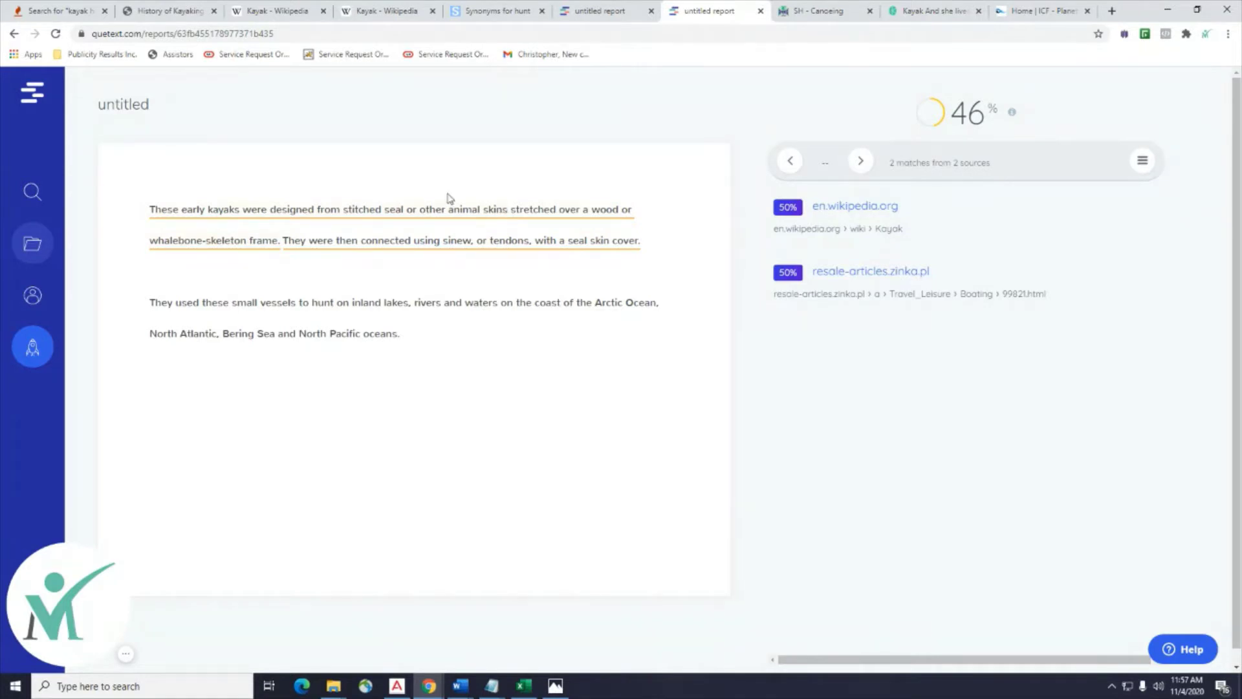
{"action": "left_click", "coordinate": [427, 239]}
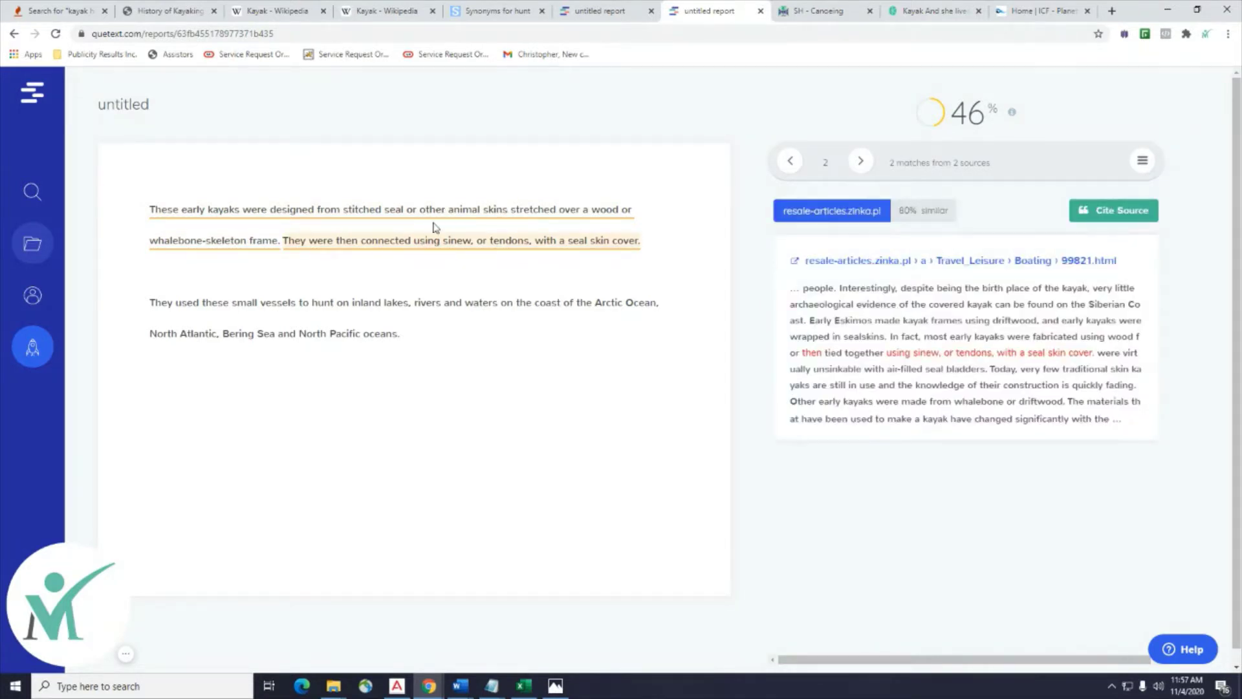
{"action": "left_click", "coordinate": [437, 223]}
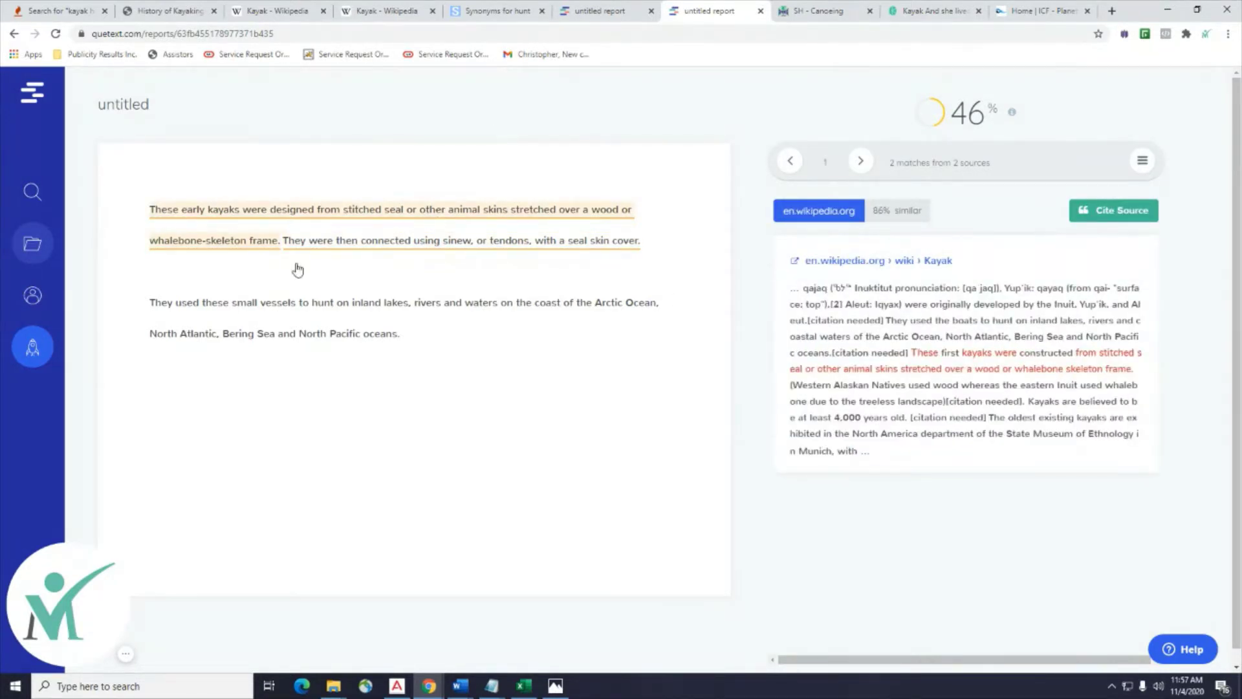
Bring up the Krown Kayak Articles document in Word as a smaller window over the report, showing the "These early kayaks" paragraph.
{"action": "left_click", "coordinate": [460, 686]}
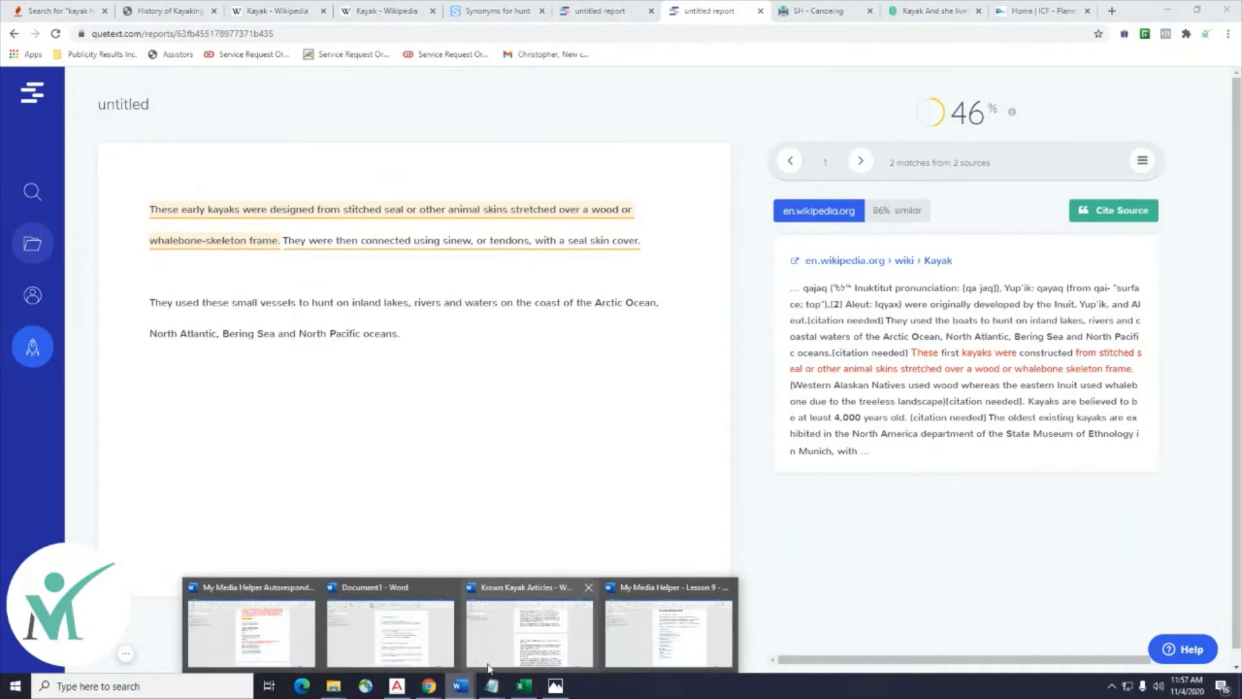
{"action": "left_click", "coordinate": [517, 648]}
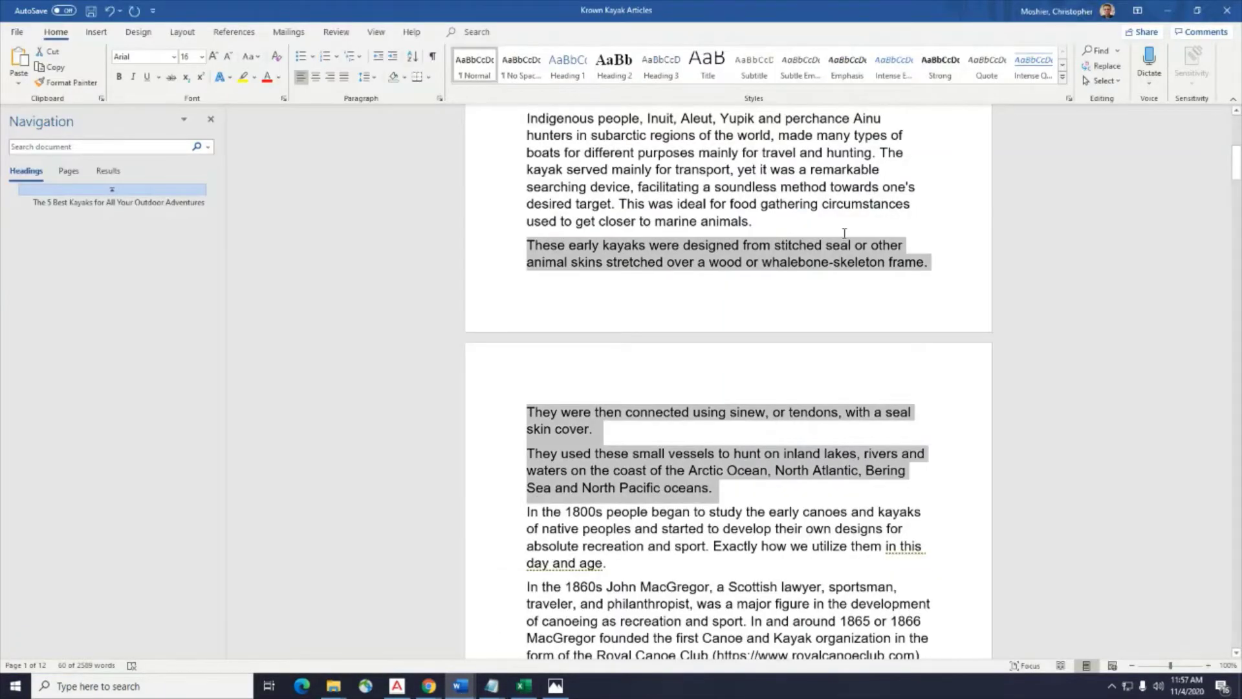
{"action": "left_click", "coordinate": [1202, 11]}
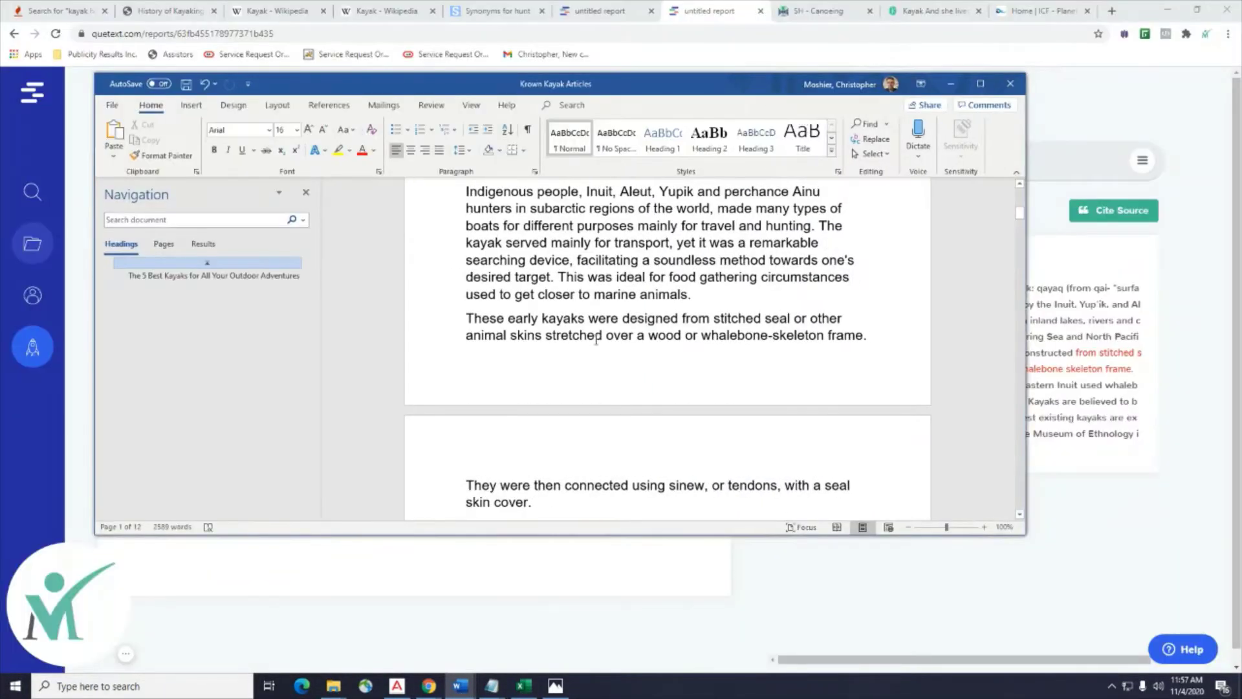
{"action": "scroll", "coordinate": [604, 318], "scroll_direction": "up", "scroll_amount": 2}
{"action": "left_click_drag", "start_coordinate": [670, 84], "coordinate": [795, 159]}
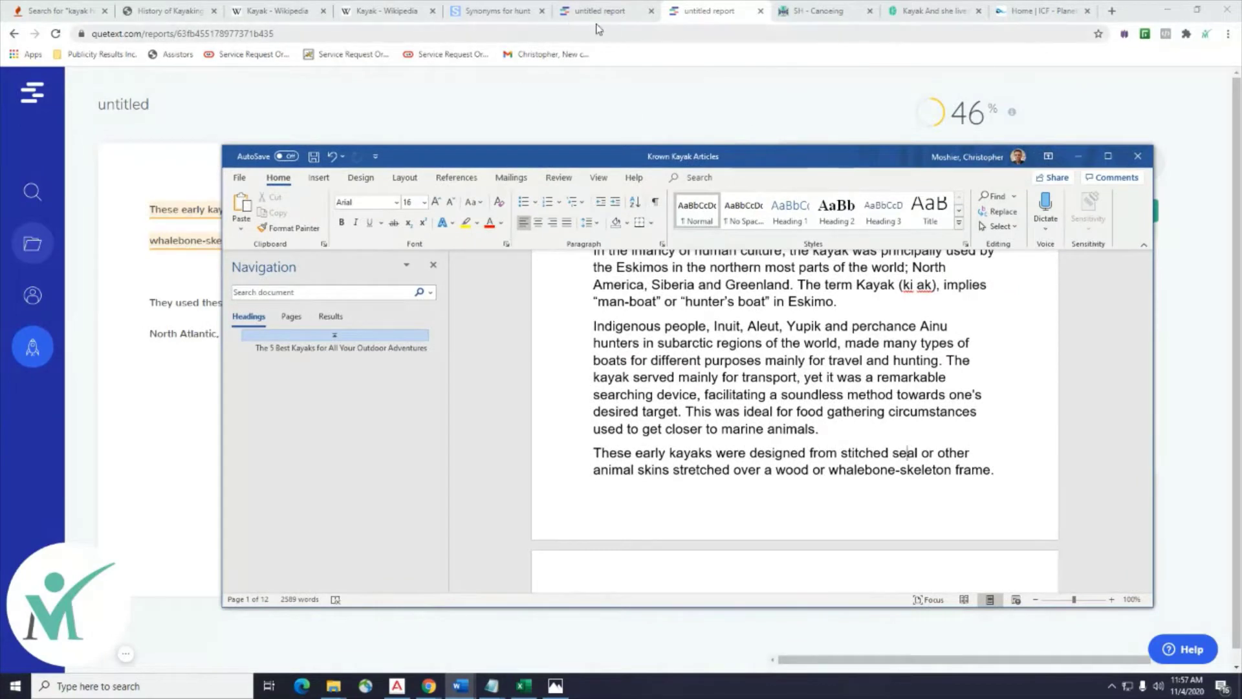
Look up synonyms for "early" on the synonym.com page in the browser.
{"action": "left_click", "coordinate": [823, 14]}
{"action": "left_click", "coordinate": [951, 11]}
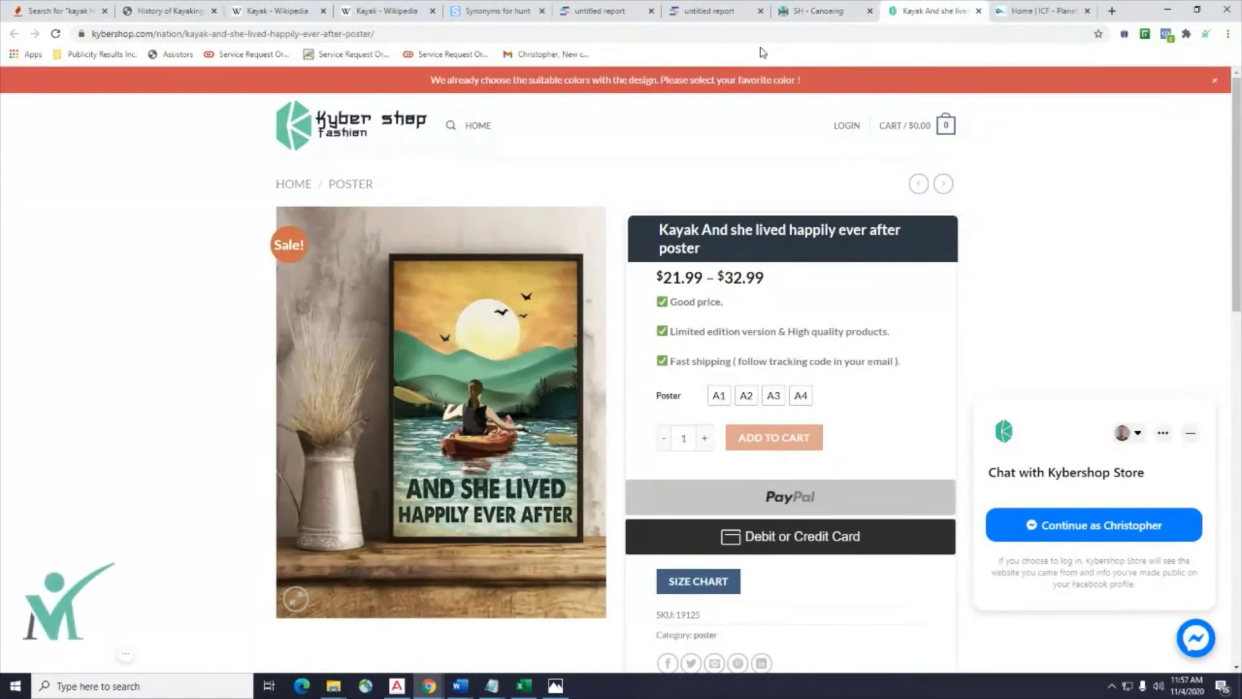
{"action": "left_click", "coordinate": [503, 9]}
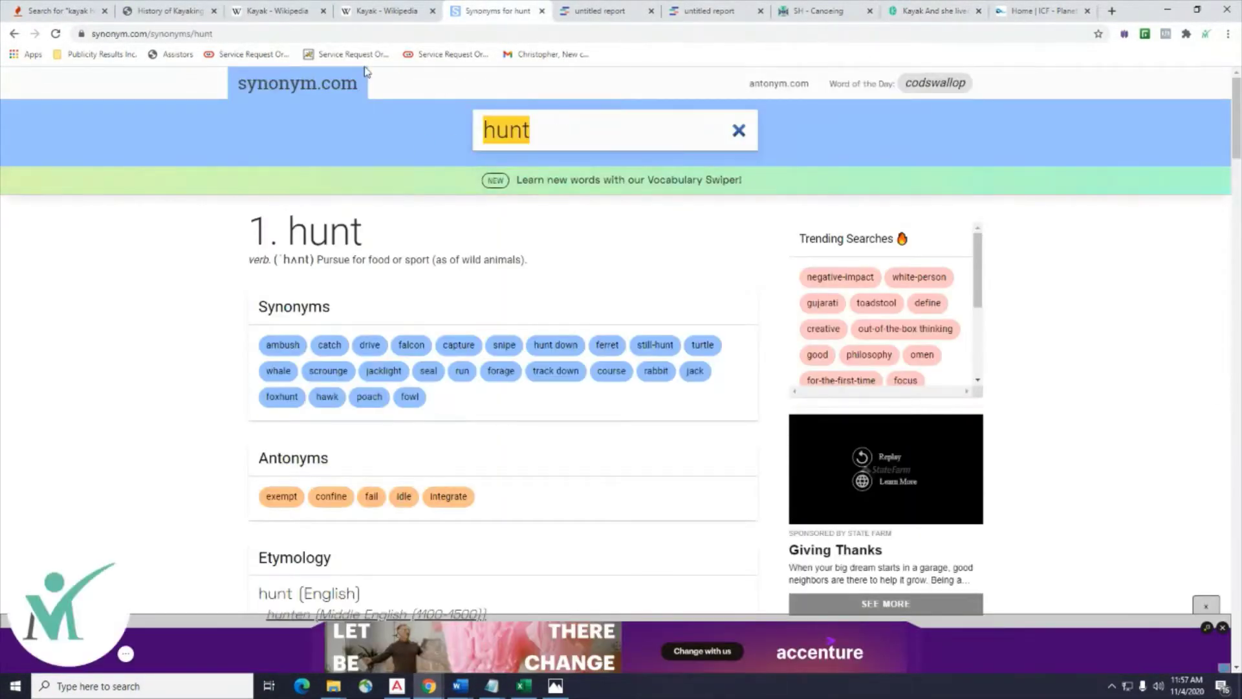
{"action": "type", "text": "early"}
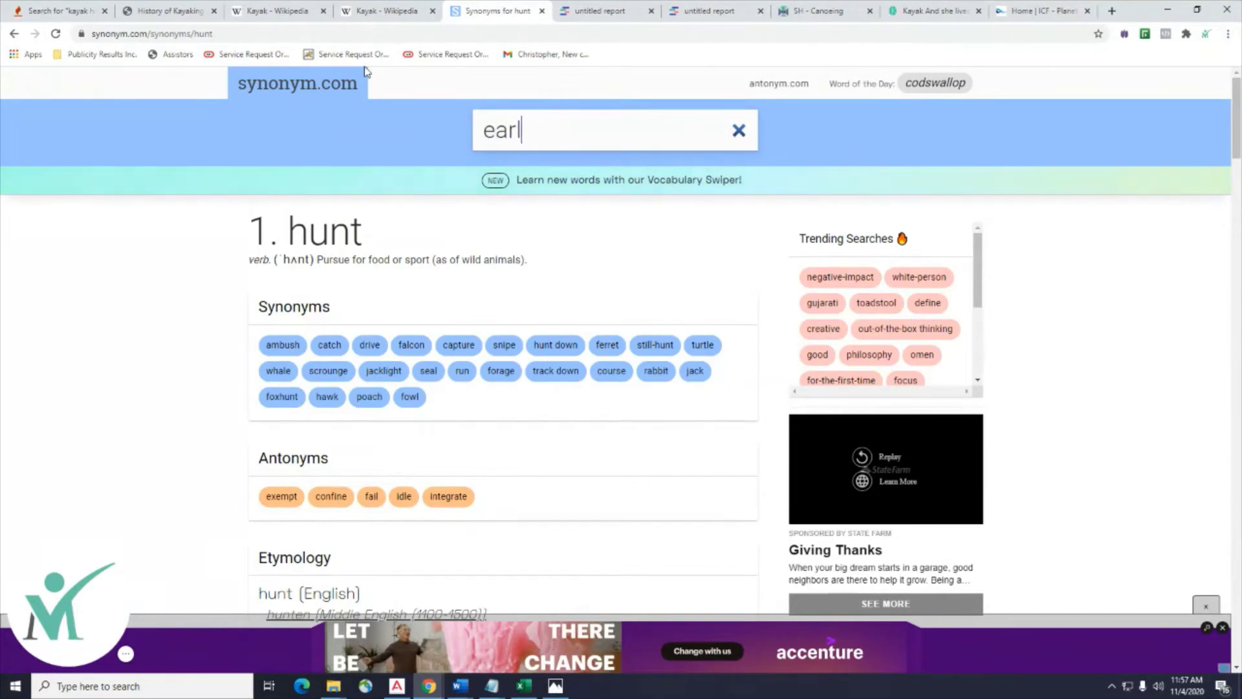
{"action": "key", "text": "Return"}
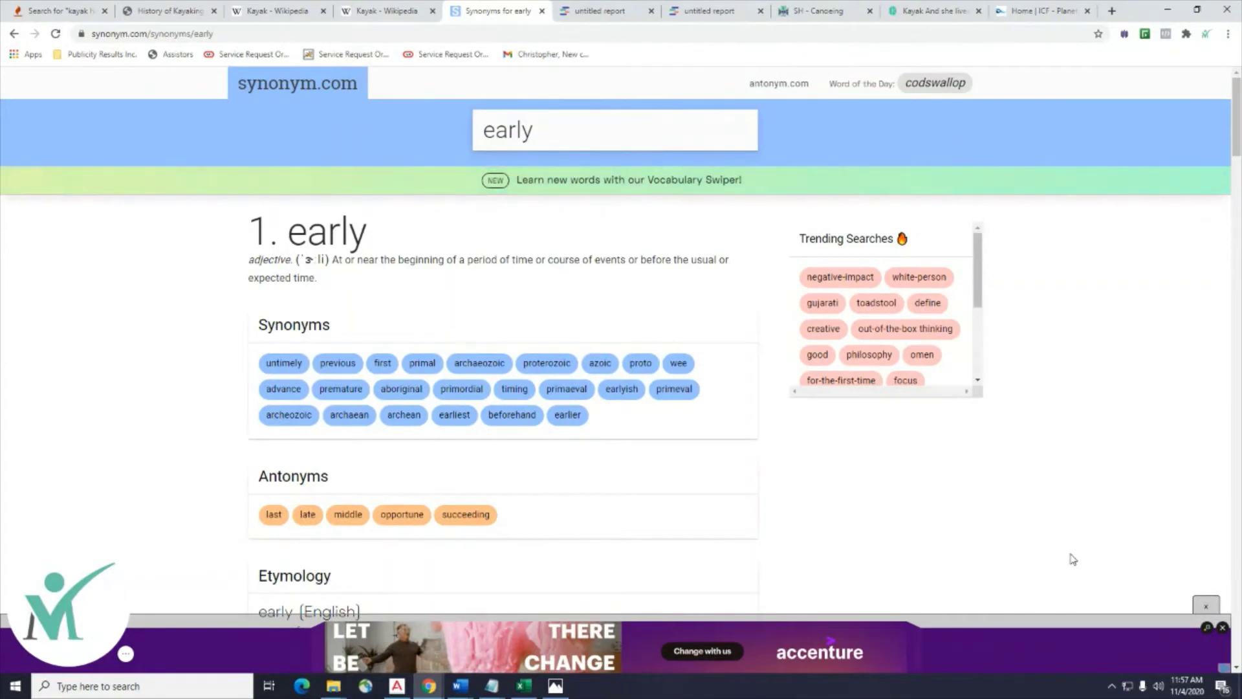
Bring up the Krown Kayak Articles document in Word beside the synonym list, showing the "These early kayaks" sentence.
{"action": "mouse_move", "coordinate": [464, 691]}
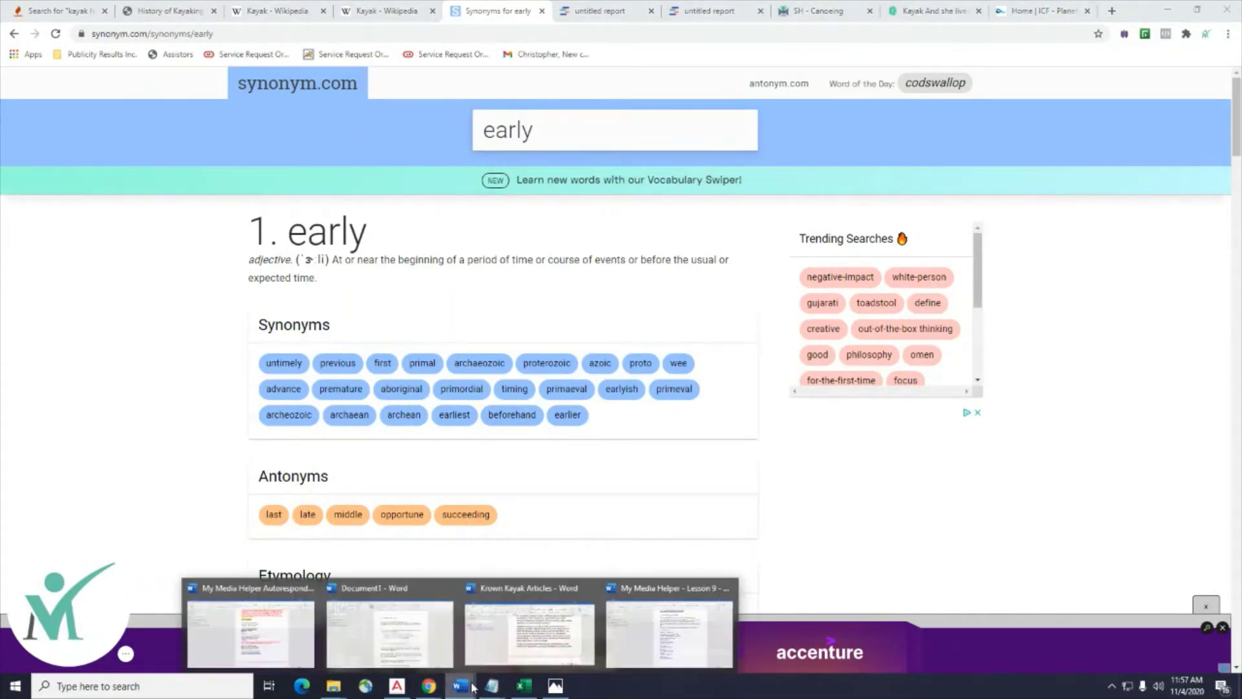
{"action": "left_click", "coordinate": [667, 632]}
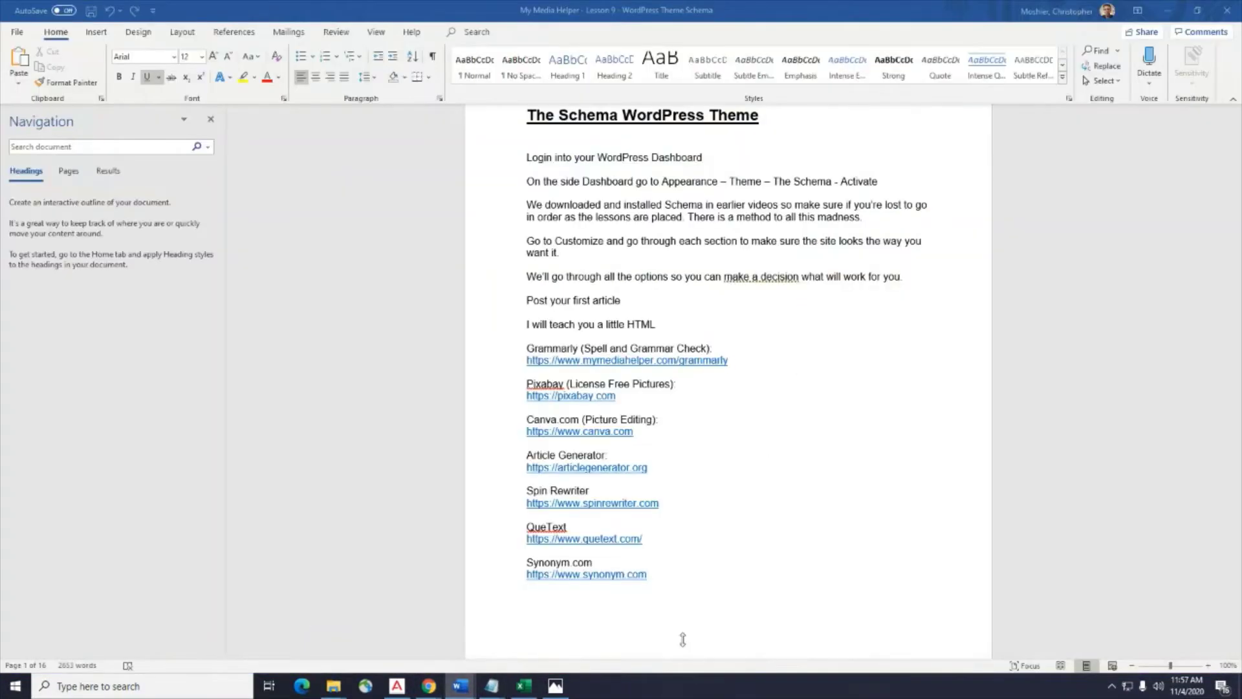
{"action": "left_click", "coordinate": [1168, 10]}
{"action": "mouse_move", "coordinate": [470, 691]}
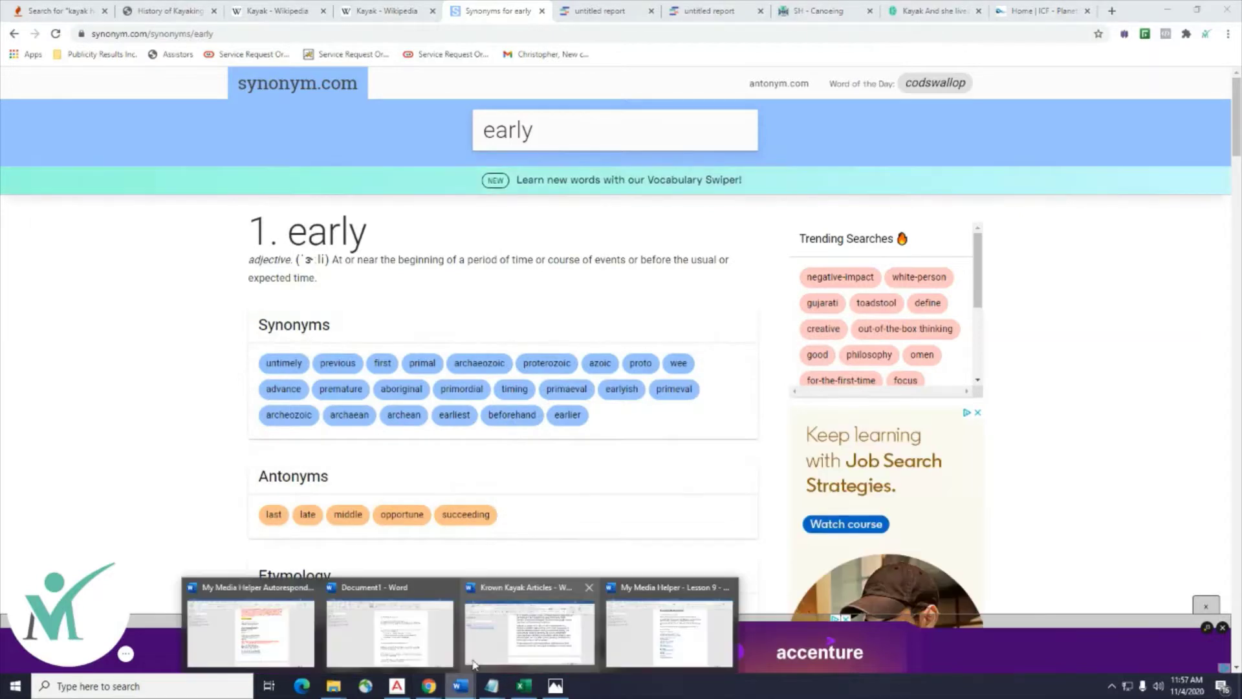
{"action": "left_click", "coordinate": [527, 631]}
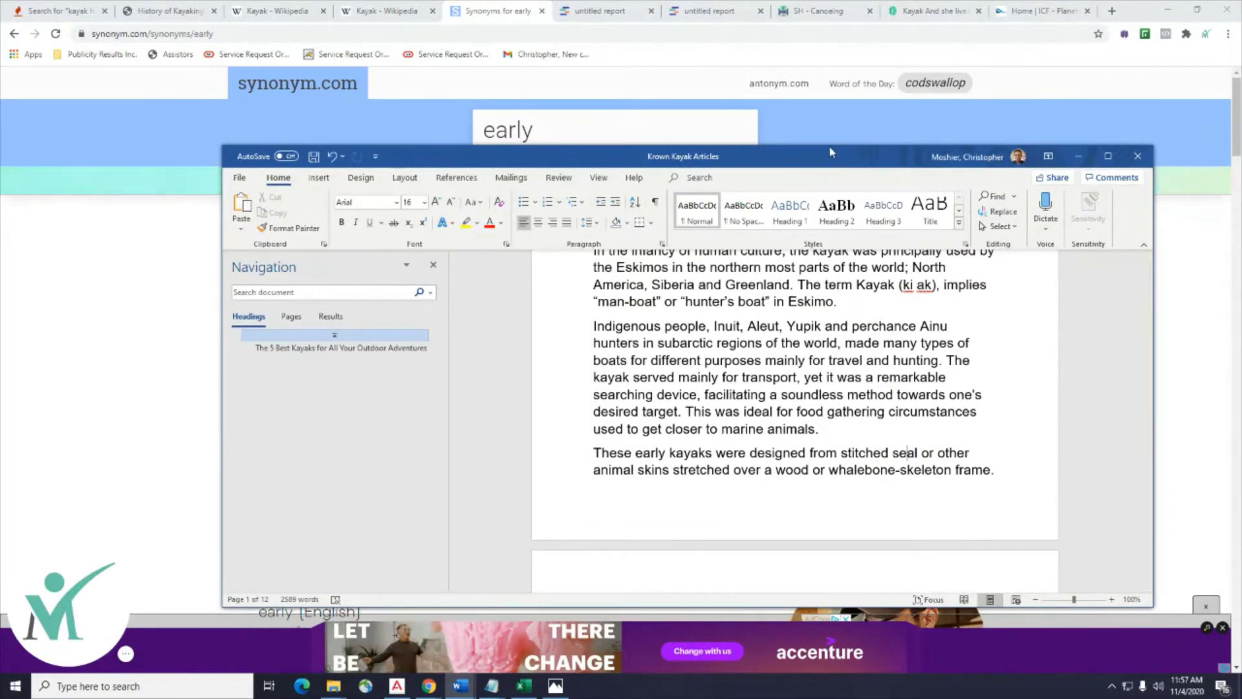
{"action": "left_click_drag", "start_coordinate": [831, 157], "coordinate": [934, 143]}
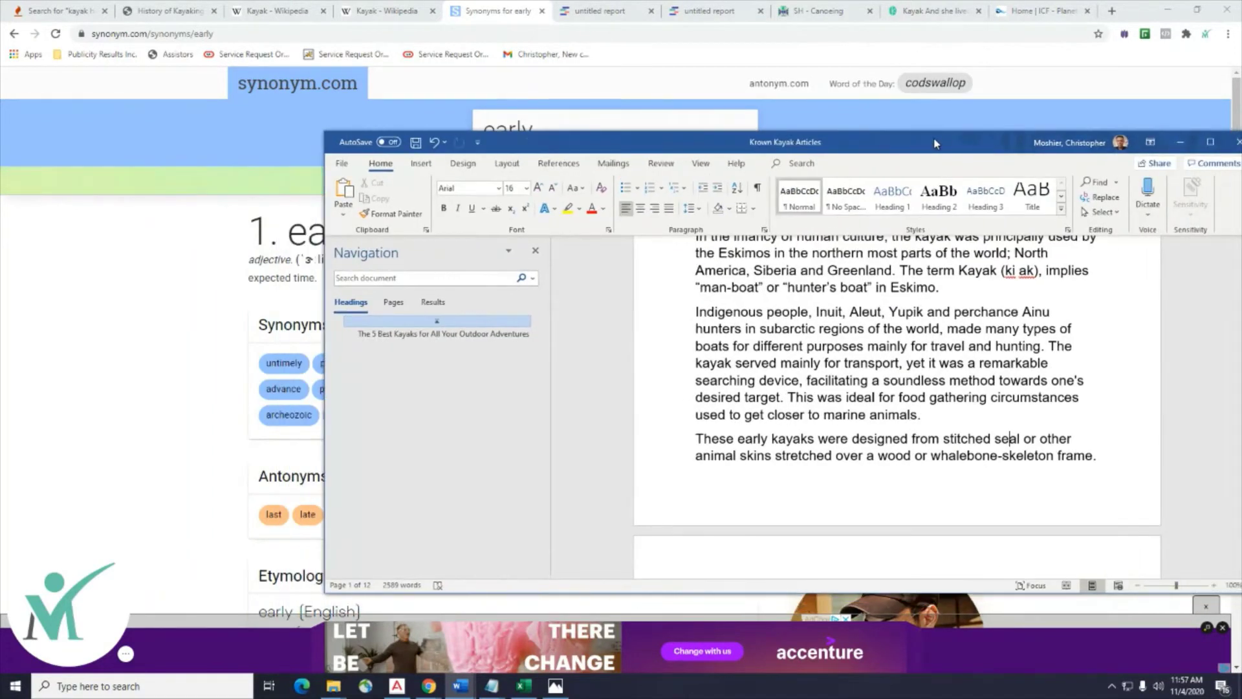
{"action": "scroll", "coordinate": [903, 377], "scroll_direction": "down", "scroll_amount": 4}
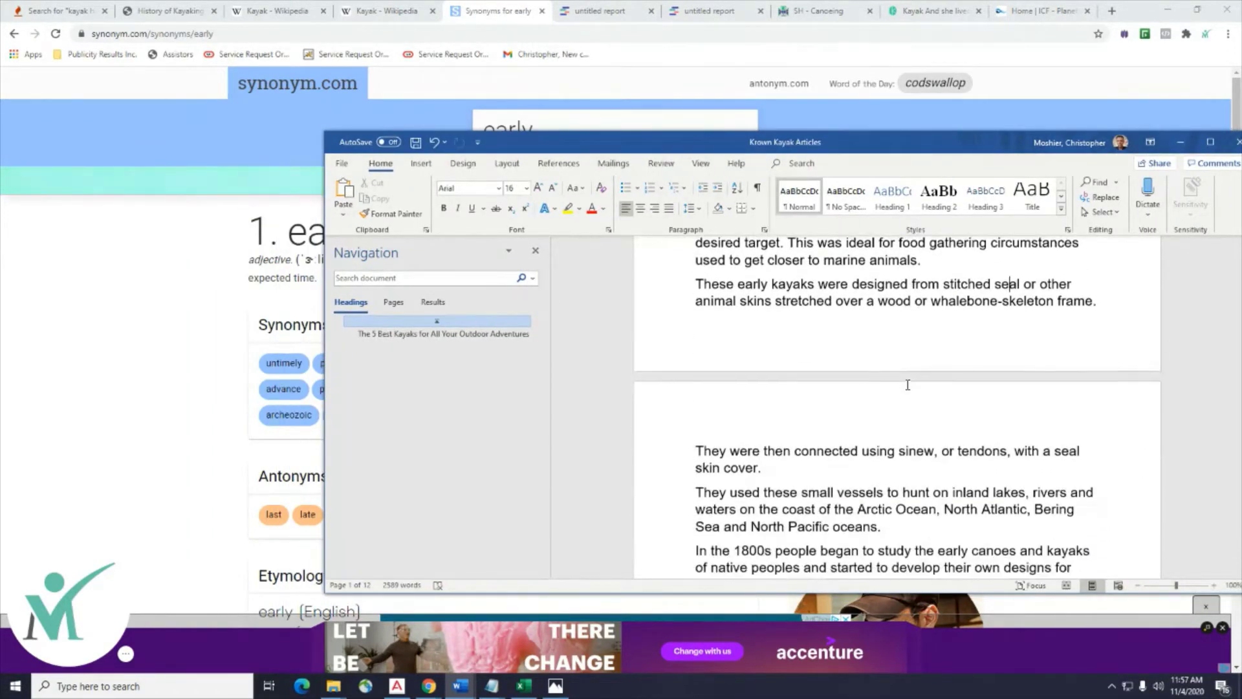
{"action": "left_click_drag", "start_coordinate": [873, 134], "coordinate": [1241, 147]}
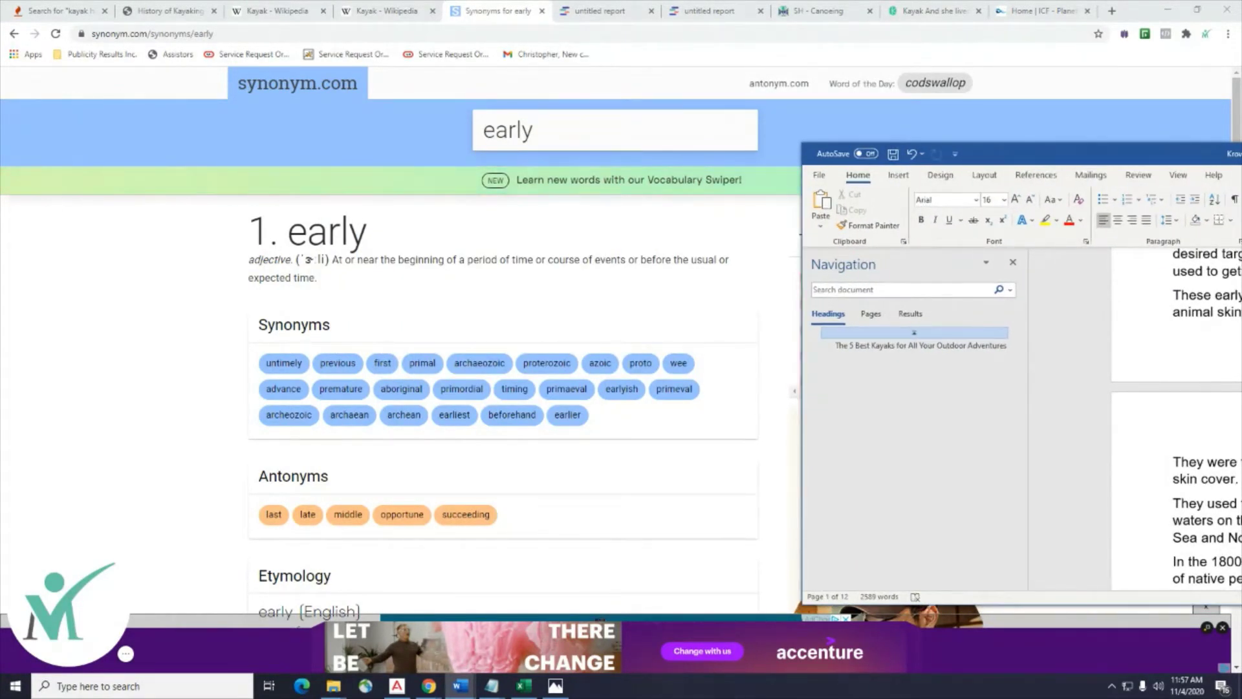
{"action": "left_click_drag", "start_coordinate": [1241, 153], "coordinate": [1084, 118]}
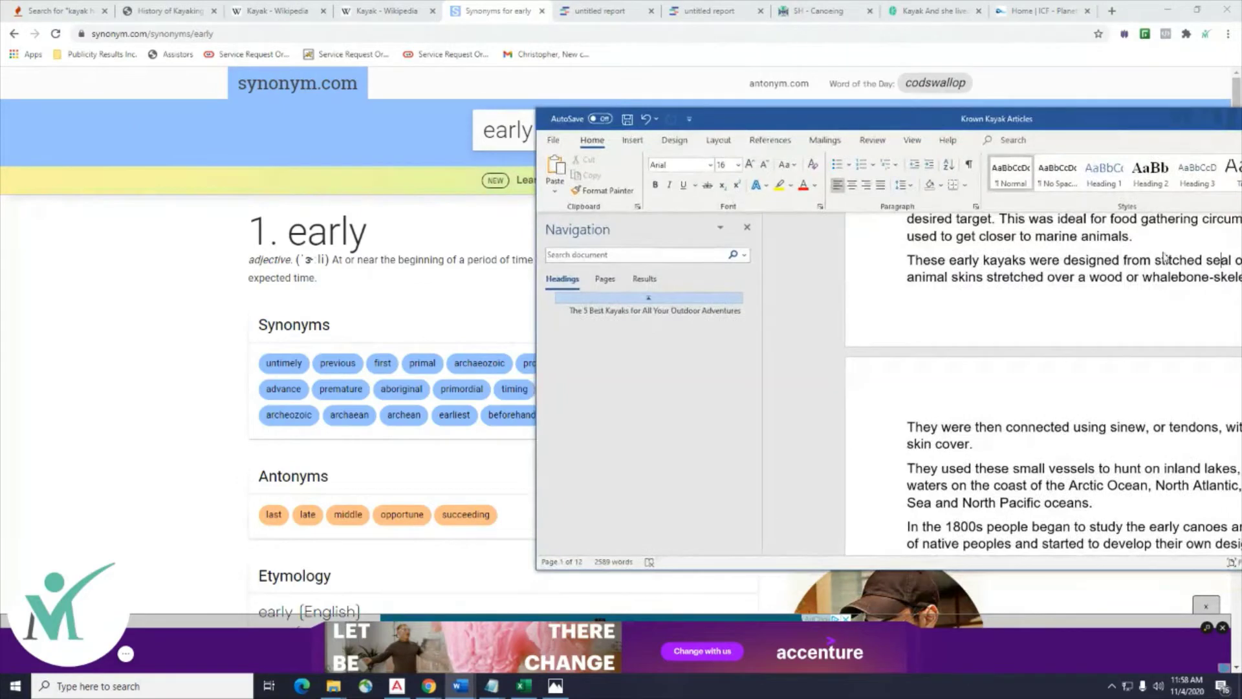
Replace "early" with "aboriginal" in the sentence beginning "These early kayaks were designed".
{"action": "left_click", "coordinate": [961, 468]}
{"action": "double_click", "coordinate": [961, 468]}
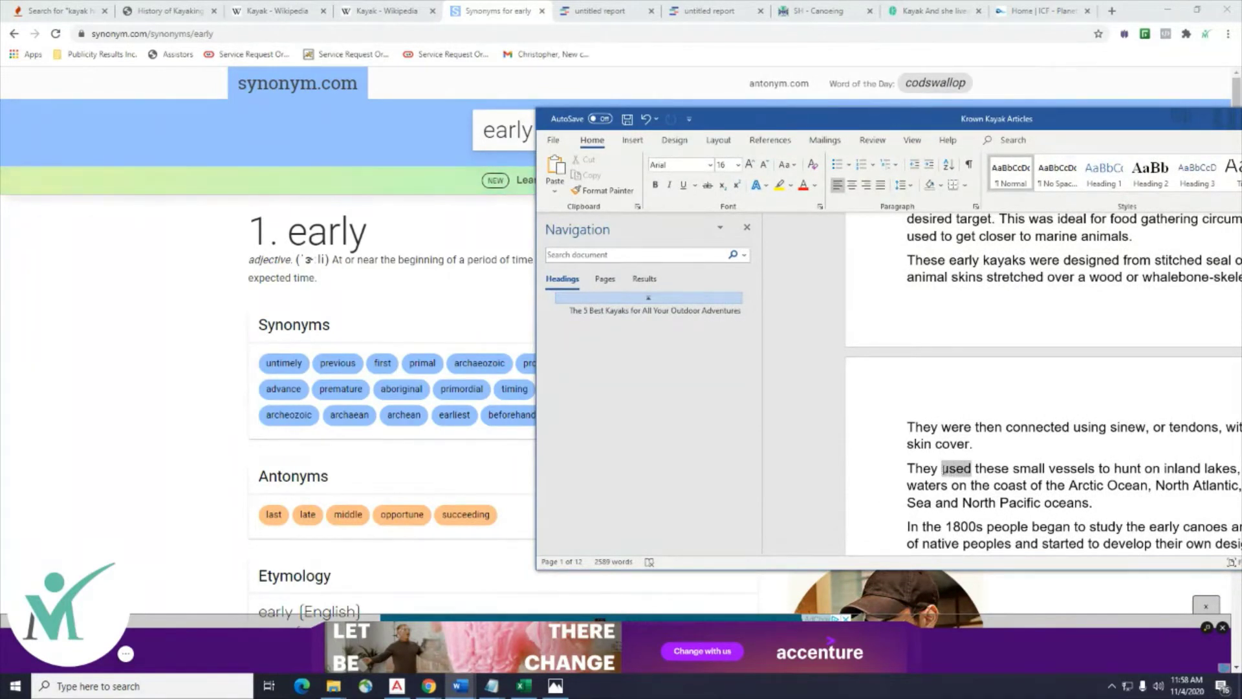
{"action": "double_click", "coordinate": [963, 261]}
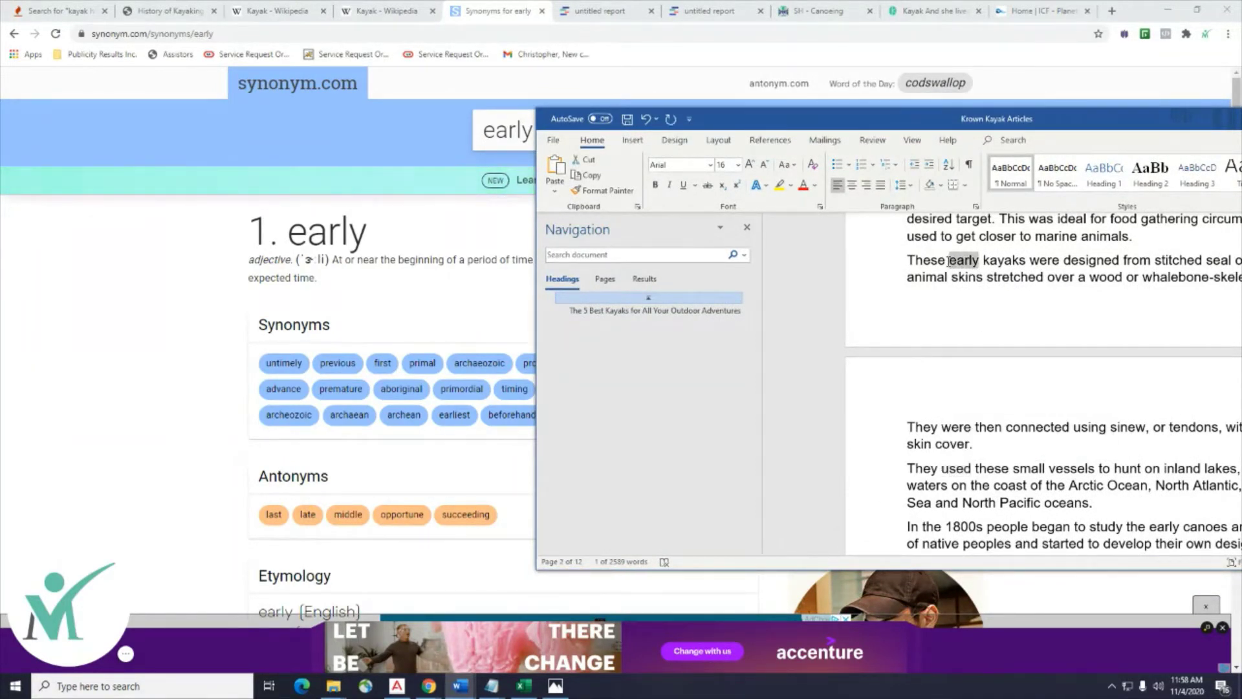
{"action": "type", "text": "ab"}
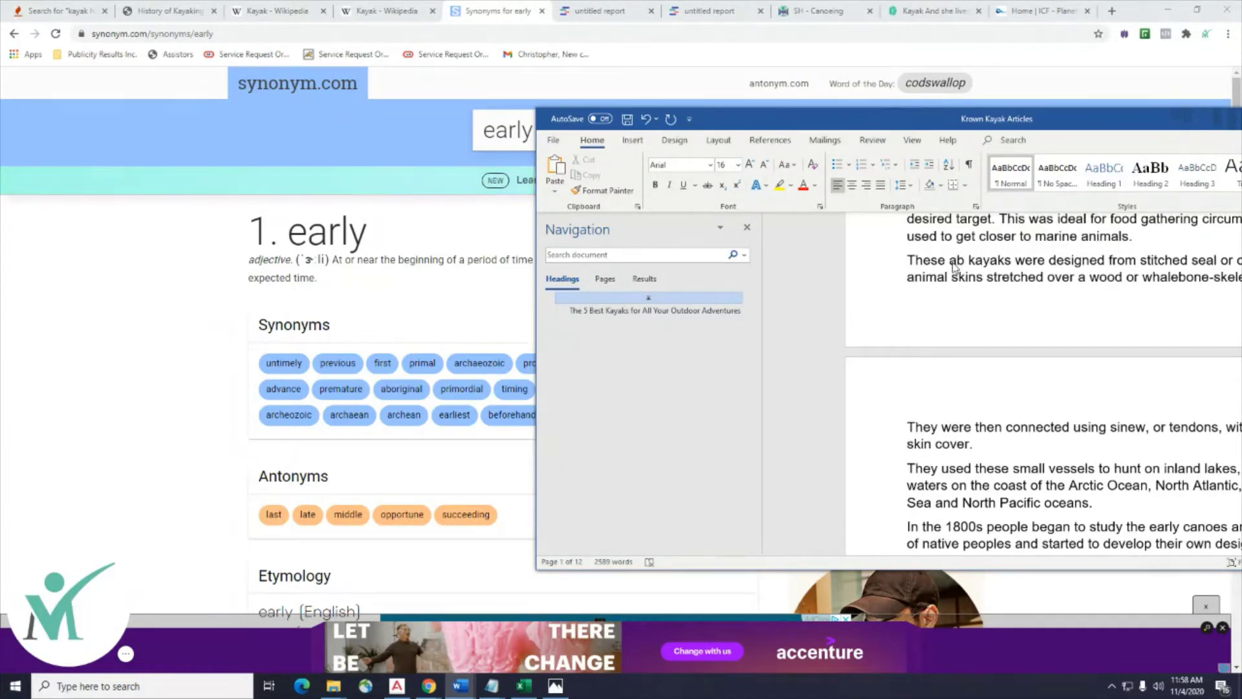
{"action": "type", "text": "original"}
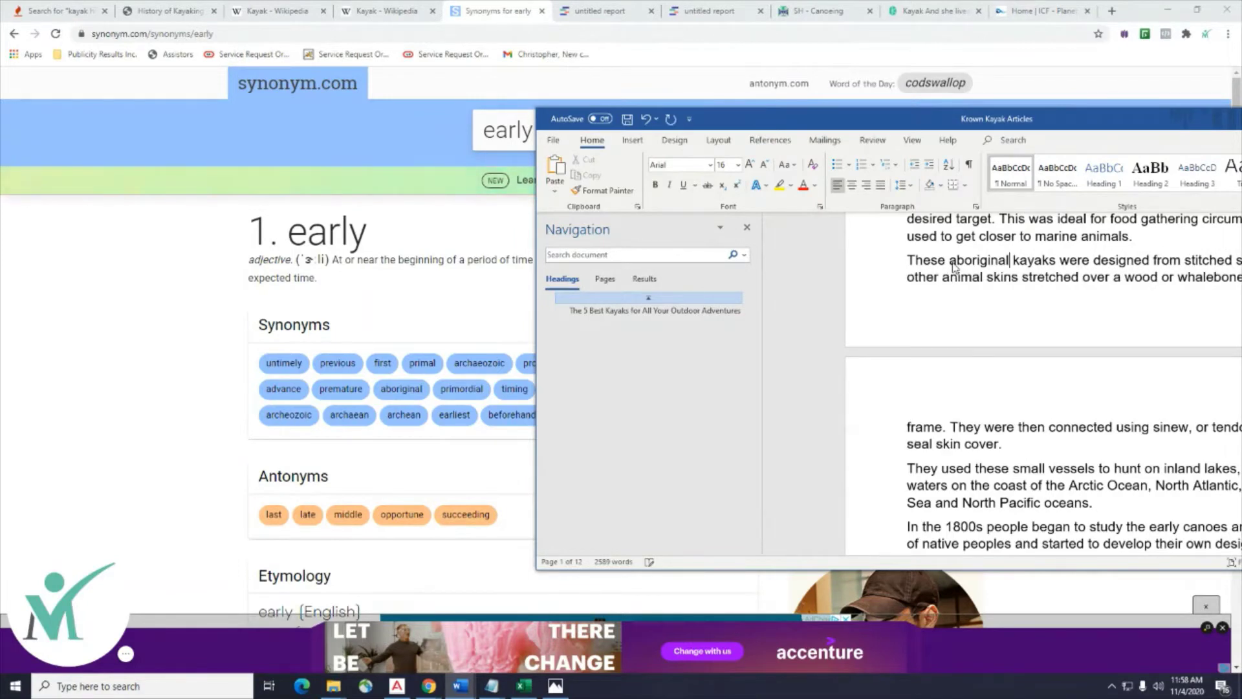
Return to the second Quetext report in the browser and place the Krown Kayak Articles document window over it.
{"action": "left_click_drag", "start_coordinate": [1106, 121], "coordinate": [802, 100]}
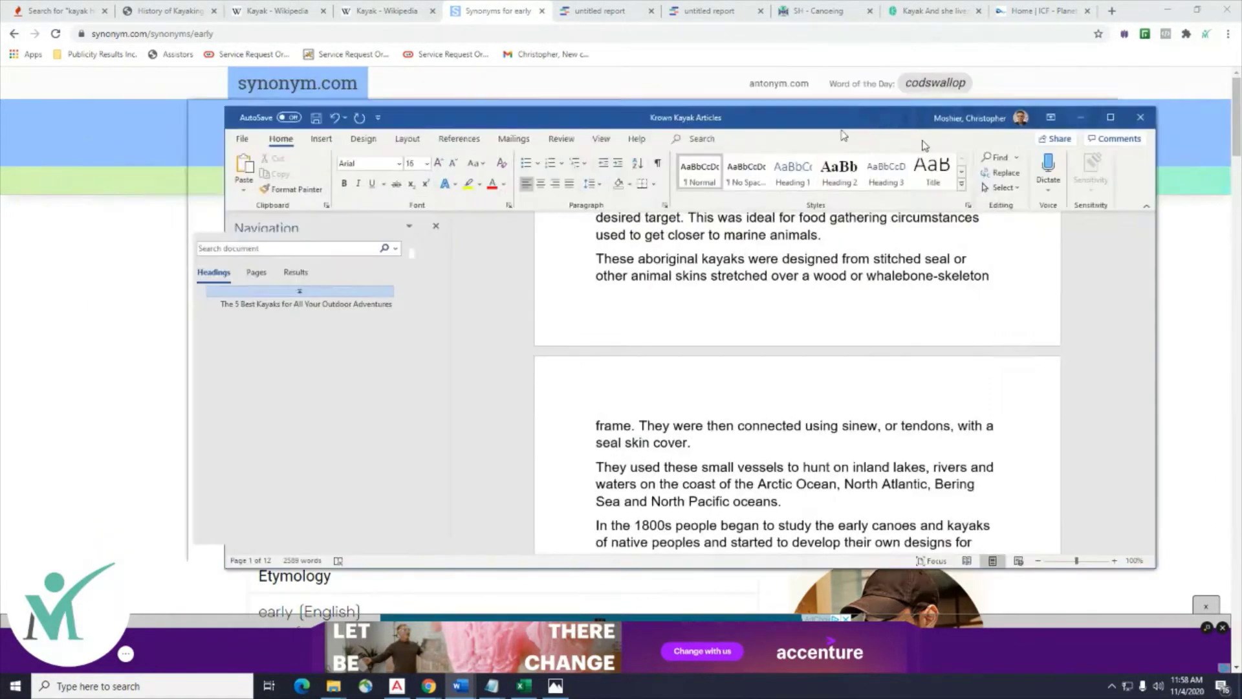
{"action": "left_click", "coordinate": [794, 58]}
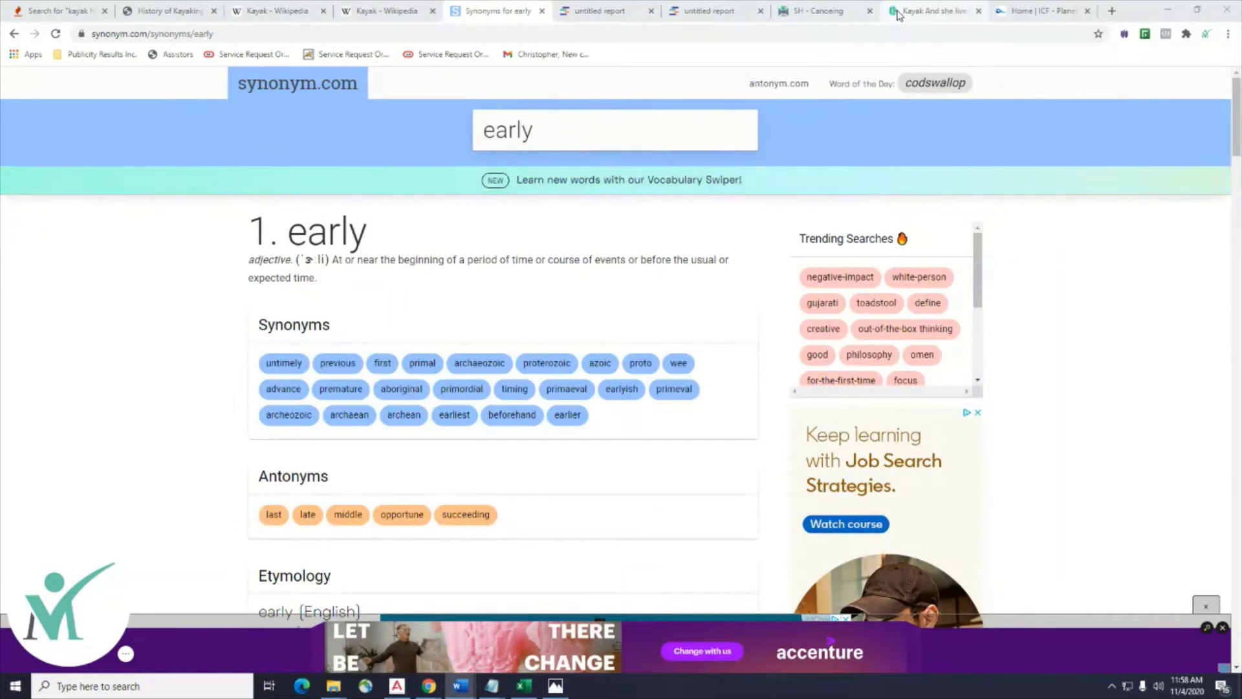
{"action": "left_click", "coordinate": [931, 10]}
{"action": "left_click", "coordinate": [606, 9]}
{"action": "left_click", "coordinate": [707, 10]}
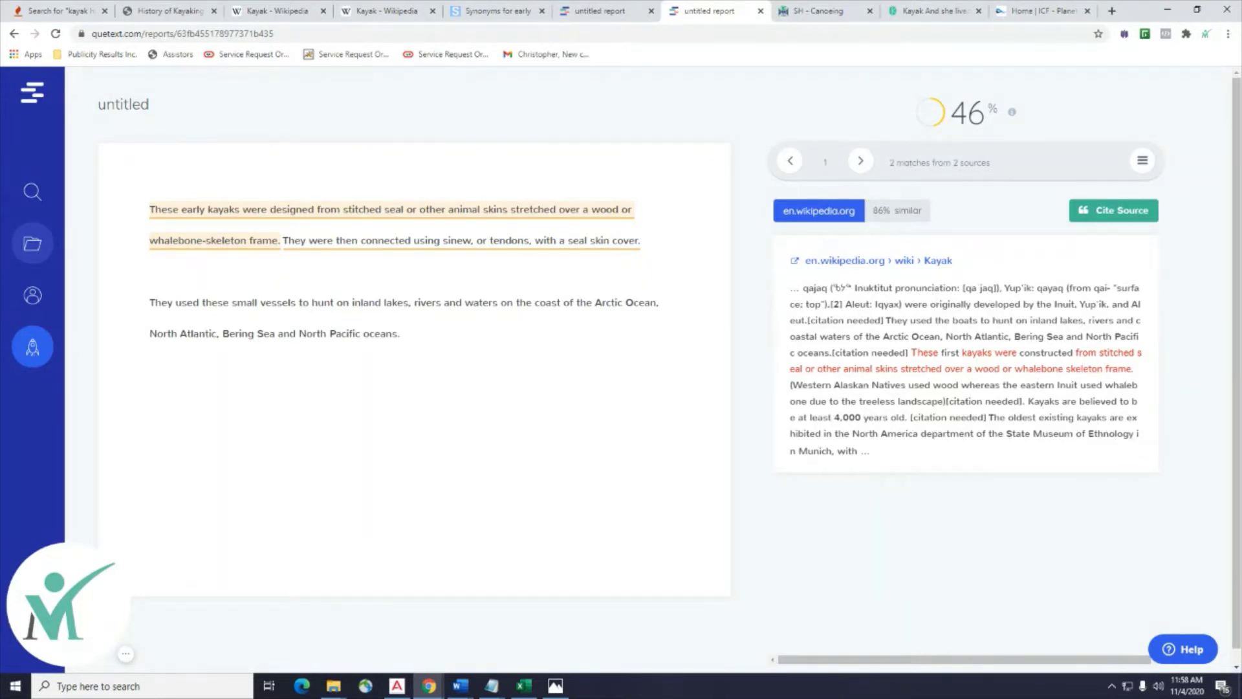
{"action": "left_click", "coordinate": [460, 685]}
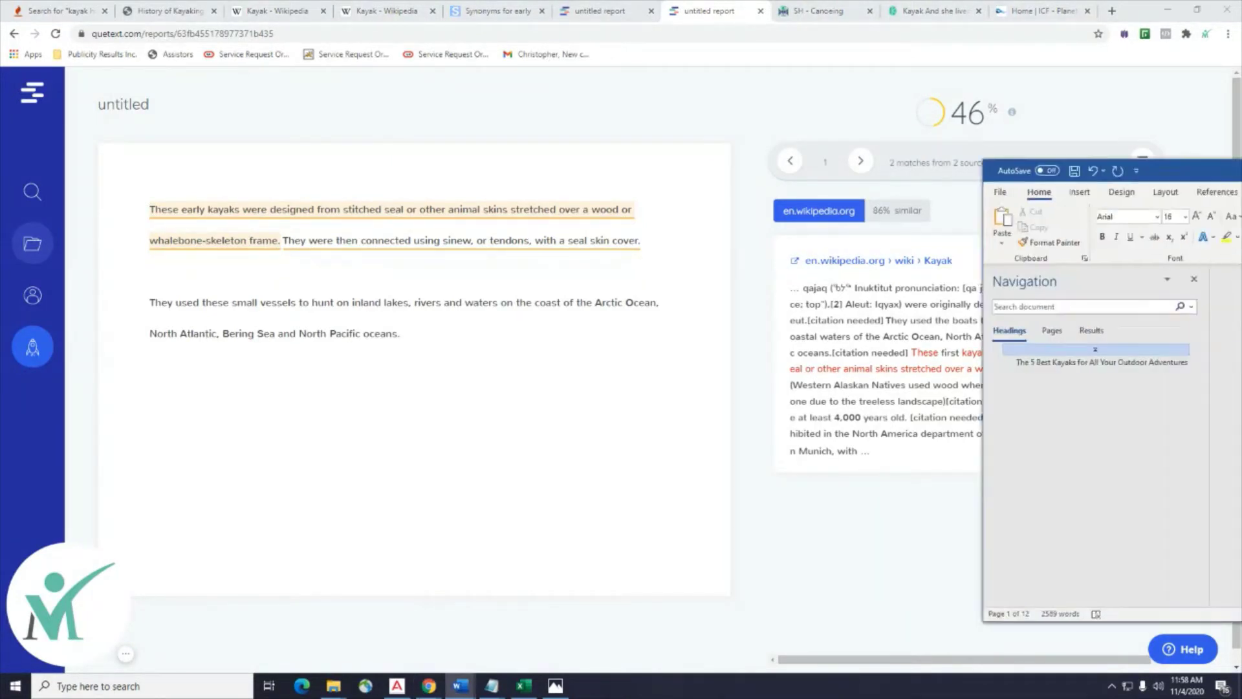
{"action": "left_click_drag", "start_coordinate": [1164, 161], "coordinate": [875, 162]}
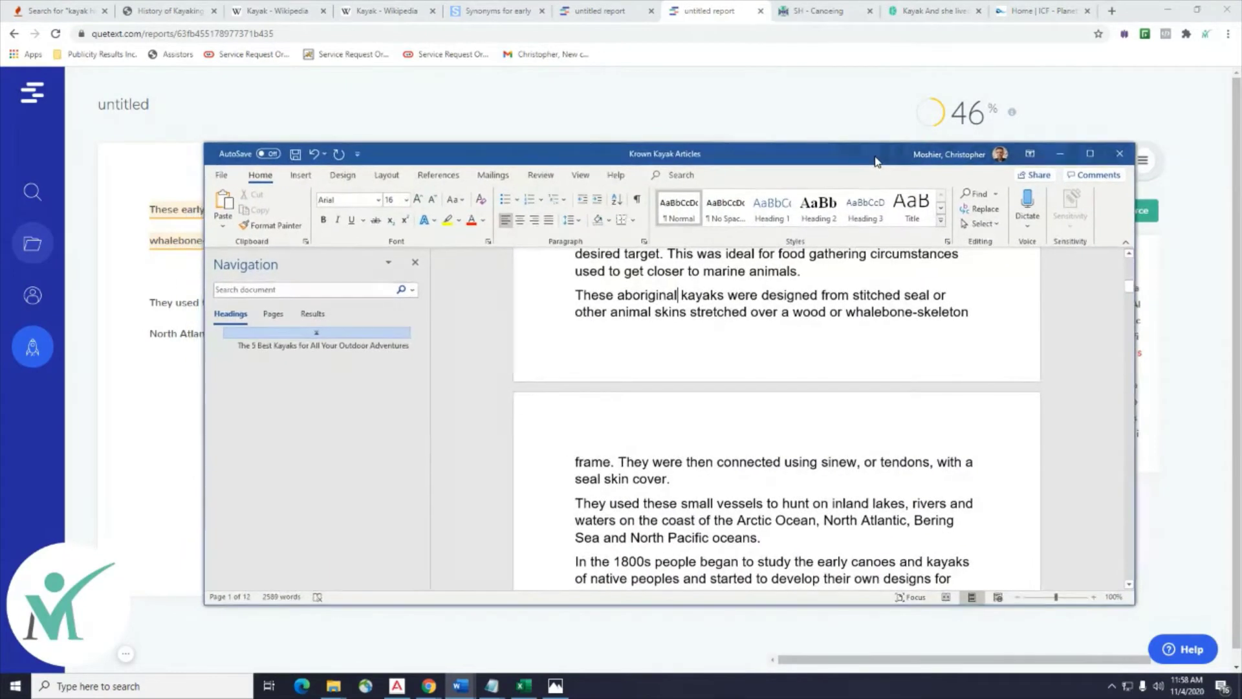
Insert "animal skins such as" before "stitched seal" in the aboriginal kayaks sentence.
{"action": "left_click", "coordinate": [853, 295]}
{"action": "type", "text": "animal skins"}
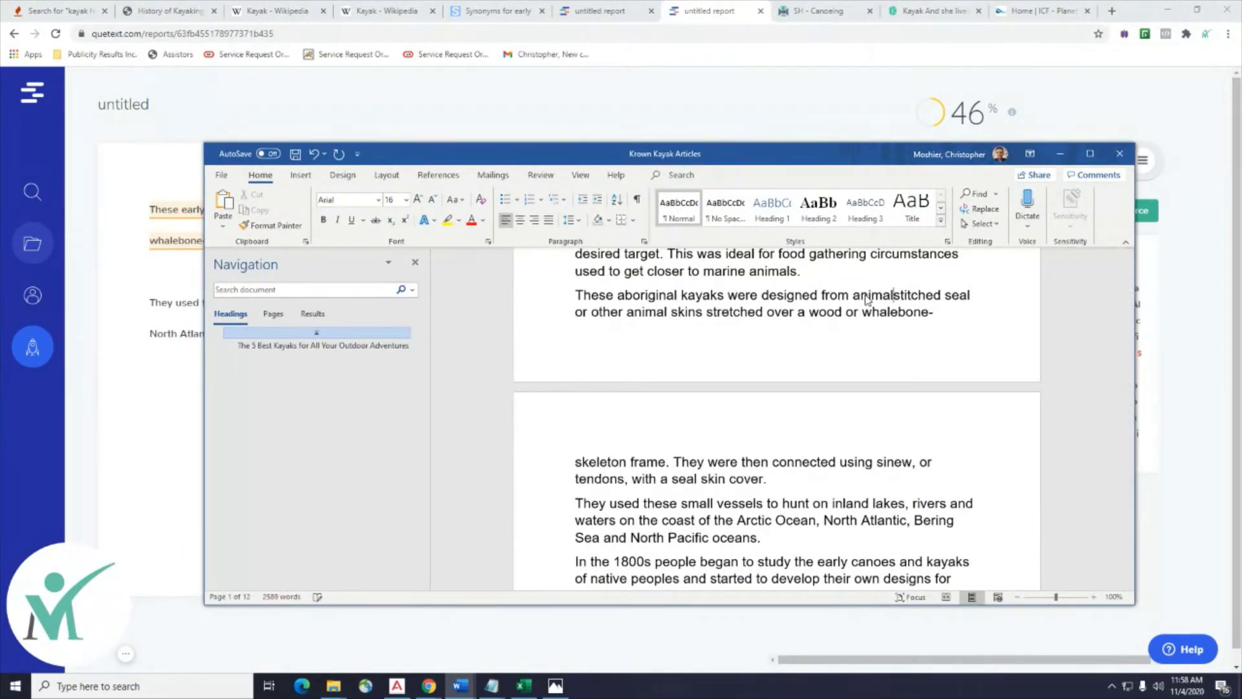
{"action": "type", "text": " such "}
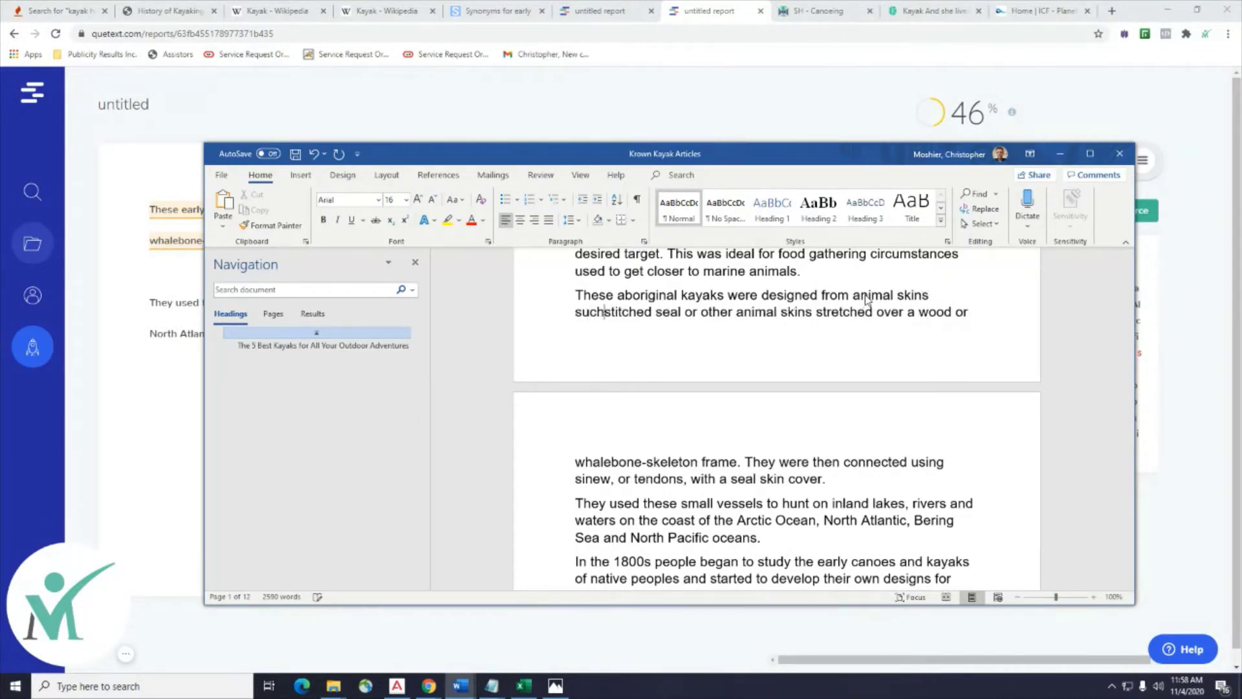
{"action": "type", "text": "as"}
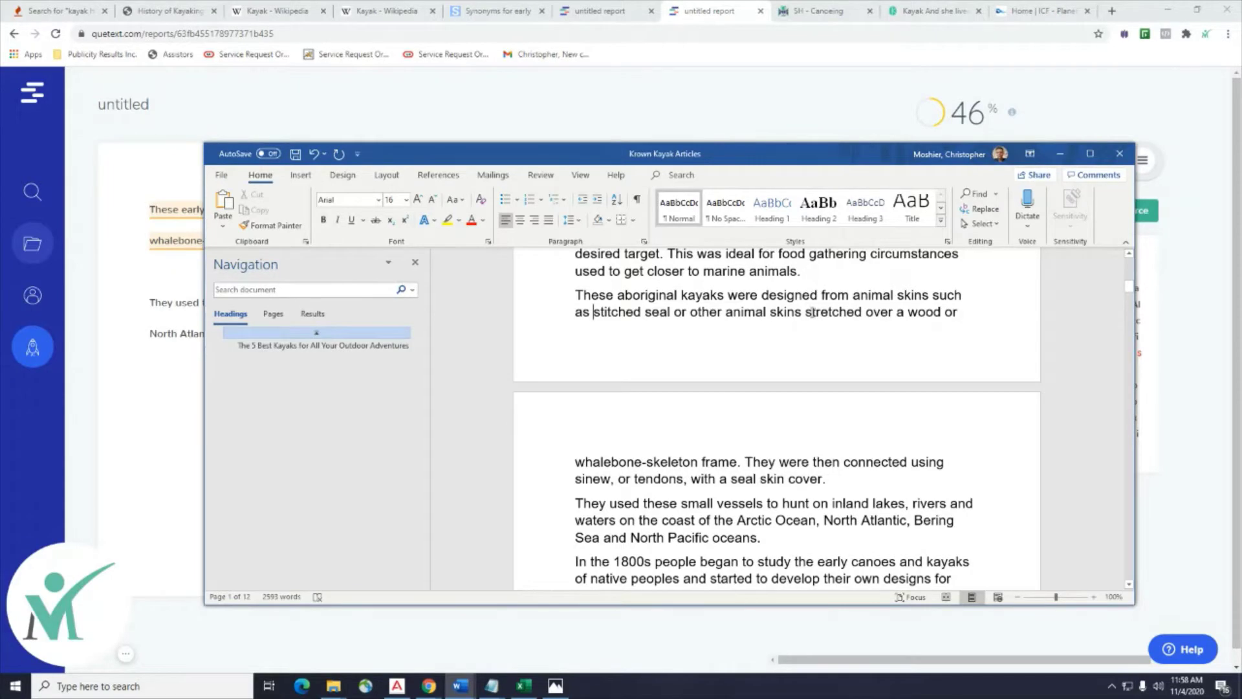
Replace "or other animal skins" after "stitched seal" with "and" in the aboriginal kayaks sentence.
{"action": "key", "text": "BackSpace"}
{"action": "key", "text": "BackSpace"}
{"action": "key", "text": "BackSpace"}
{"action": "key", "text": "BackSpace"}
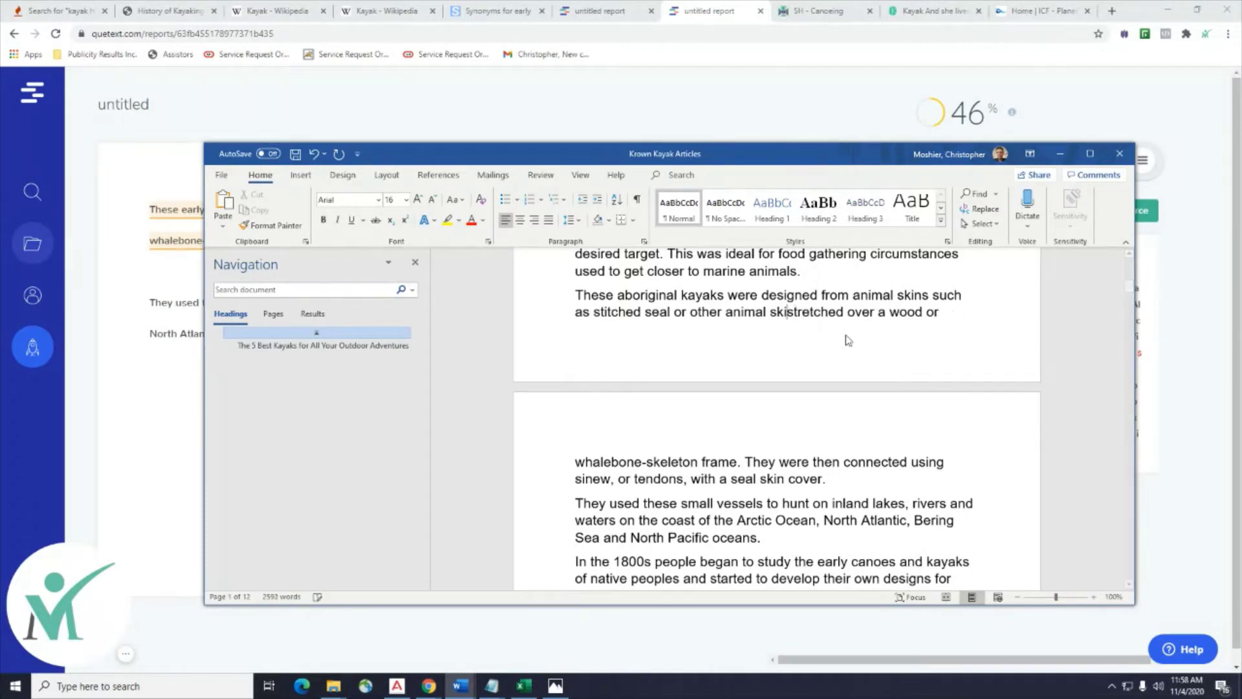
{"action": "key", "text": "BackSpace"}
{"action": "key", "text": "BackSpace"}
{"action": "key", "text": "BackSpace"}
{"action": "key", "text": "BackSpace"}
{"action": "key", "text": "BackSpace"}
{"action": "key", "text": "BackSpace"}
{"action": "key", "text": "BackSpace"}
{"action": "key", "text": "BackSpace"}
{"action": "key", "text": "BackSpace"}
{"action": "key", "text": "BackSpace"}
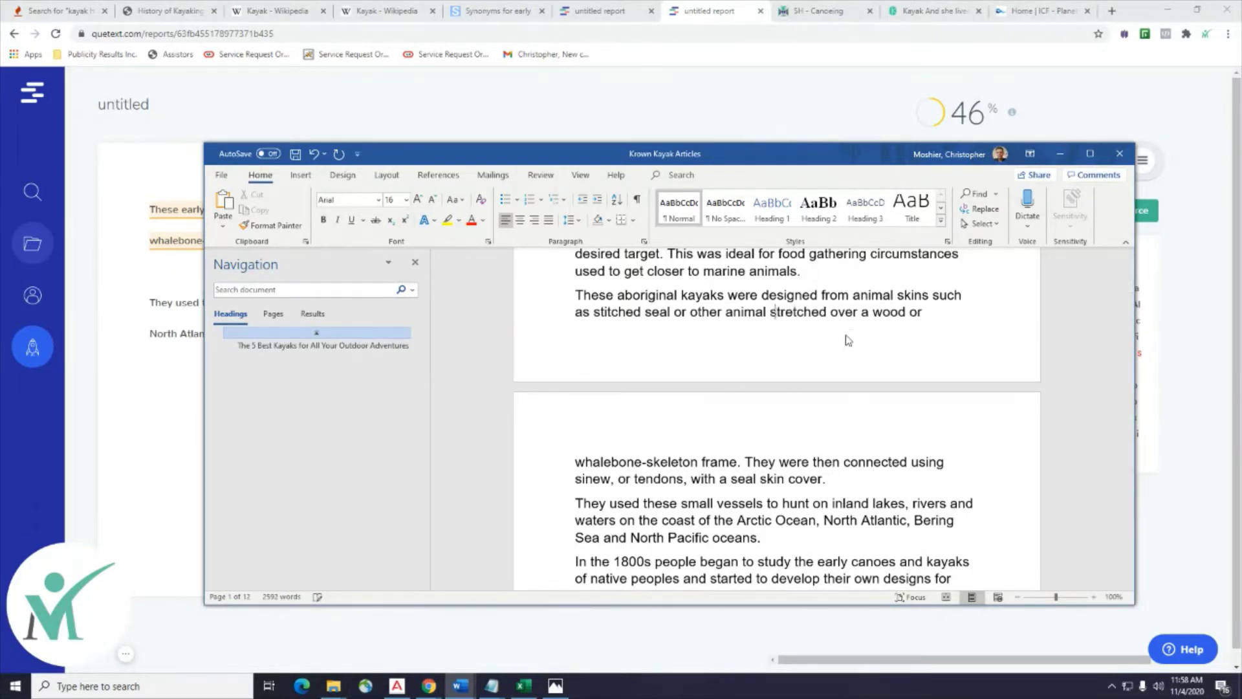
{"action": "key", "text": "BackSpace"}
{"action": "key", "text": "BackSpace"}
{"action": "key", "text": "BackSpace"}
{"action": "key", "text": "BackSpace"}
{"action": "key", "text": "BackSpace"}
{"action": "key", "text": "BackSpace"}
{"action": "key", "text": "BackSpace"}
{"action": "key", "text": "BackSpace"}
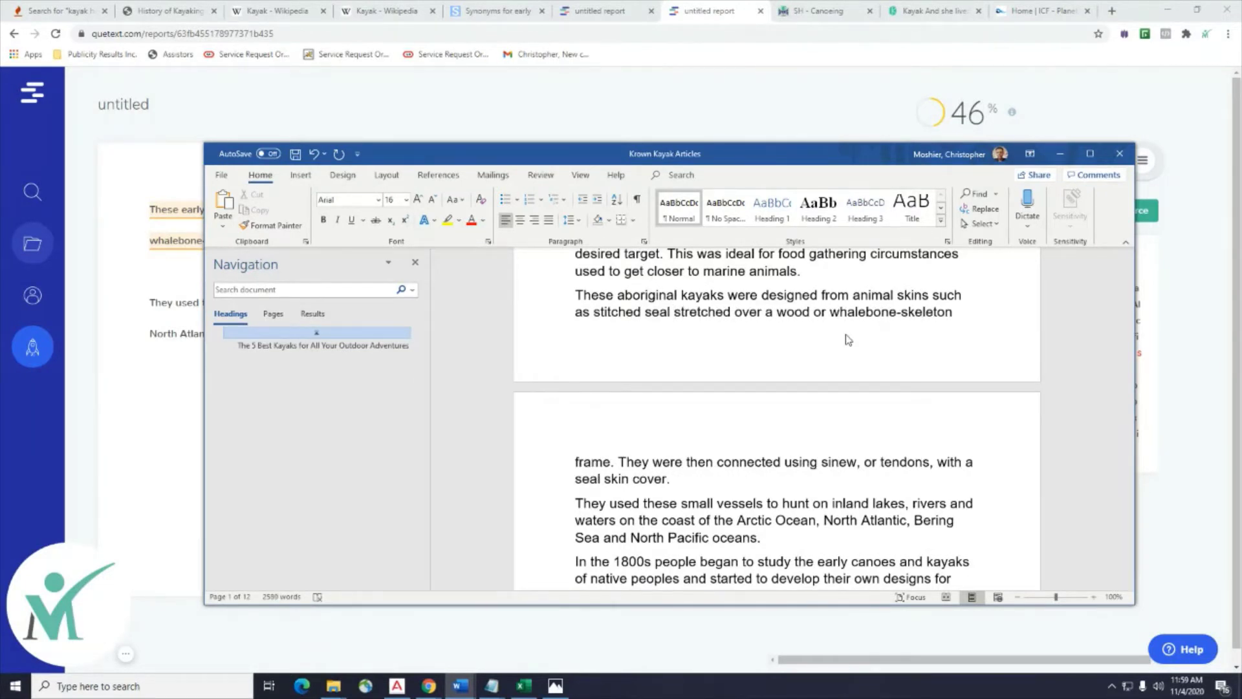
{"action": "type", "text": "and"}
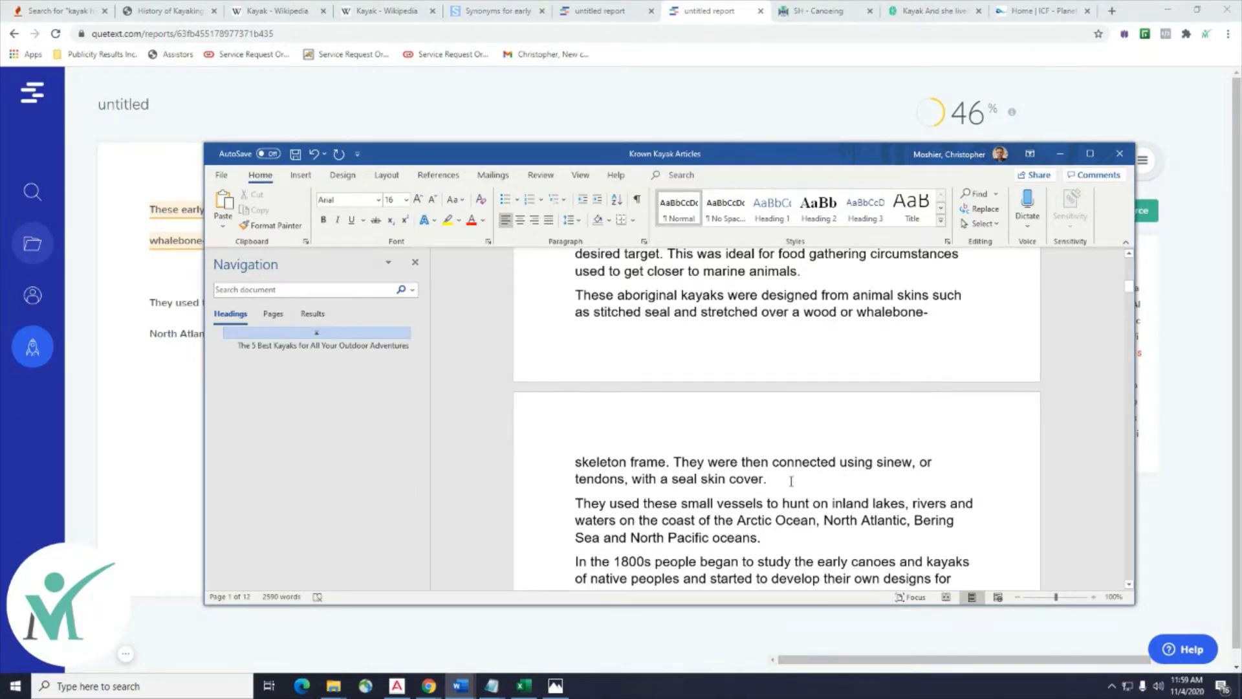
Reword "They were then connected" after "skeleton frame" as "Then the was connected".
{"action": "left_click_drag", "start_coordinate": [849, 164], "coordinate": [189, 109]}
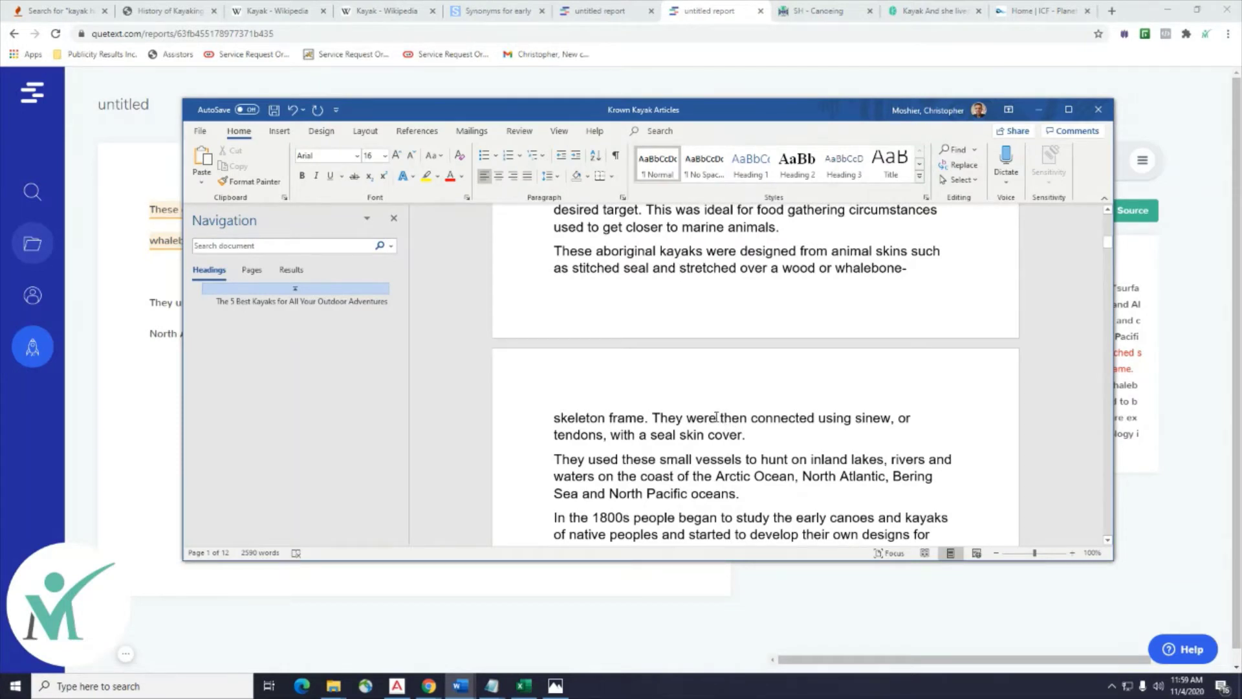
{"action": "mouse_move", "coordinate": [698, 417]}
{"action": "left_mouse_down"}
{"action": "mouse_move", "coordinate": [654, 418]}
{"action": "mouse_move", "coordinate": [677, 422]}
{"action": "left_mouse_up"}
{"action": "key", "text": "BackSpace"}
{"action": "type", "text": "n the"}
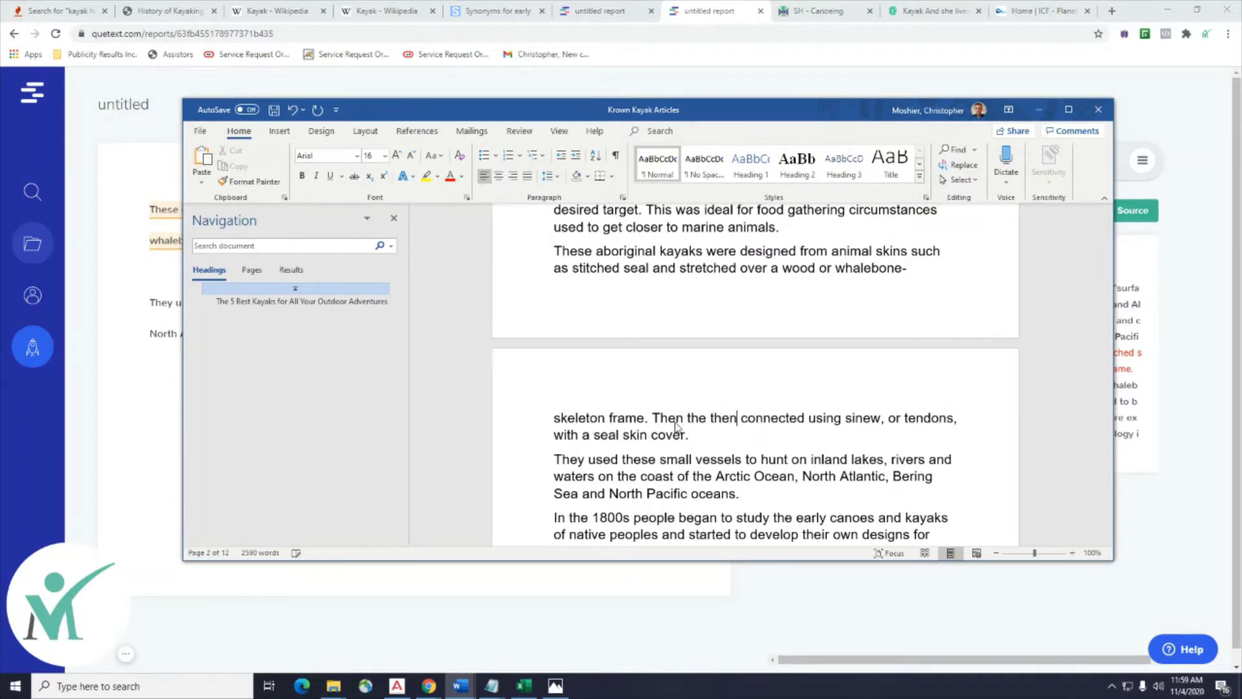
{"action": "key", "text": "BackSpace"}
{"action": "key", "text": "BackSpace"}
{"action": "key", "text": "BackSpace"}
{"action": "key", "text": "BackSpace"}
{"action": "type", "text": "w"}
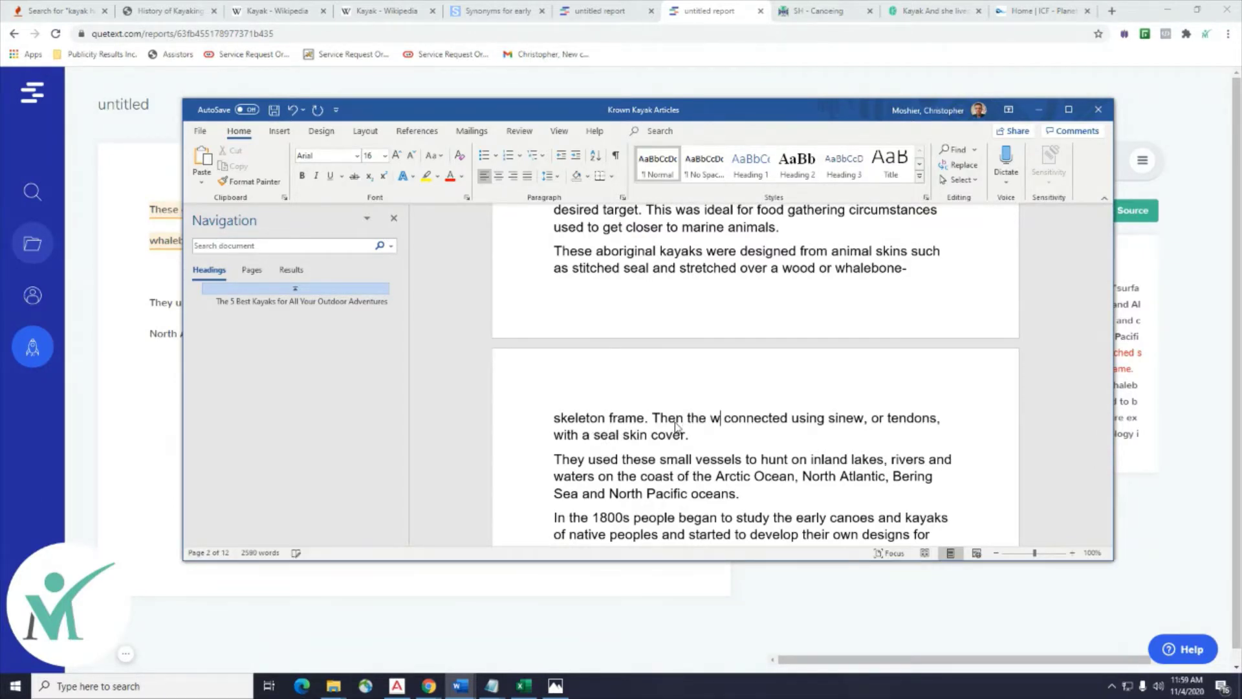
{"action": "type", "text": "as"}
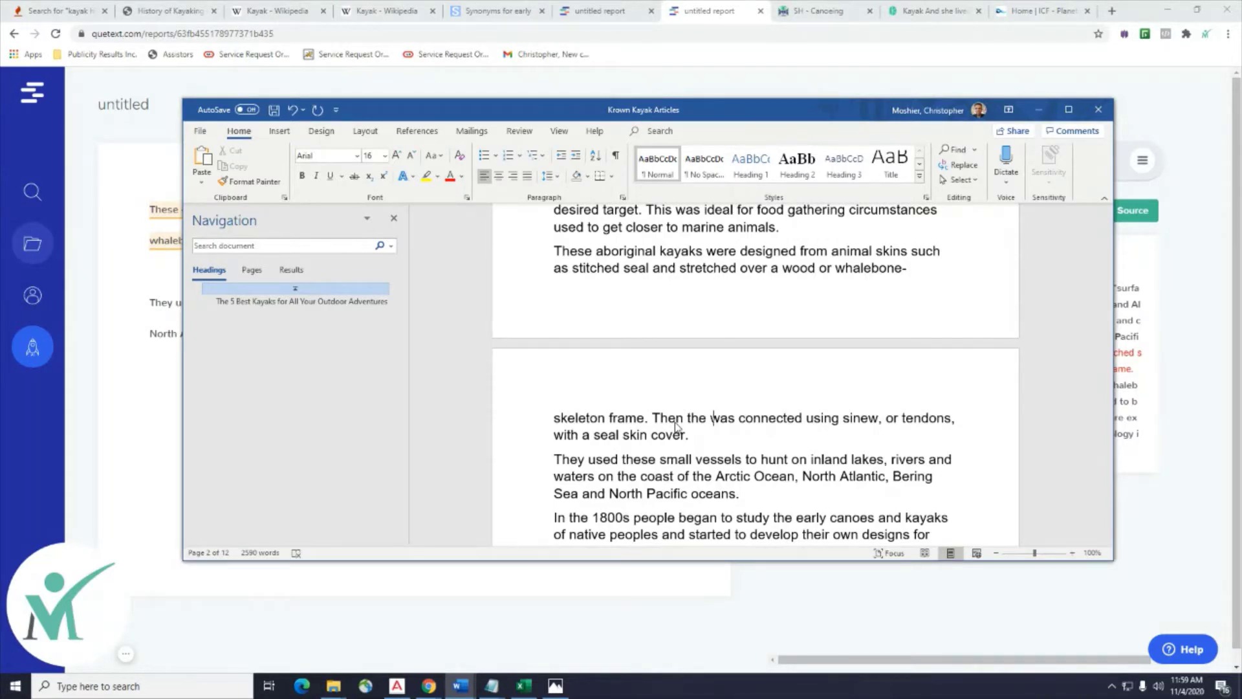
Reword "the was connected" after "Then" as "completed by connecting" in the sentence about sinew and tendons.
{"action": "key", "text": "BackSpace"}
{"action": "key", "text": "BackSpace"}
{"action": "key", "text": "BackSpace"}
{"action": "key", "text": "BackSpace"}
{"action": "key", "text": "BackSpace"}
{"action": "key", "text": "BackSpace"}
{"action": "key", "text": "BackSpace"}
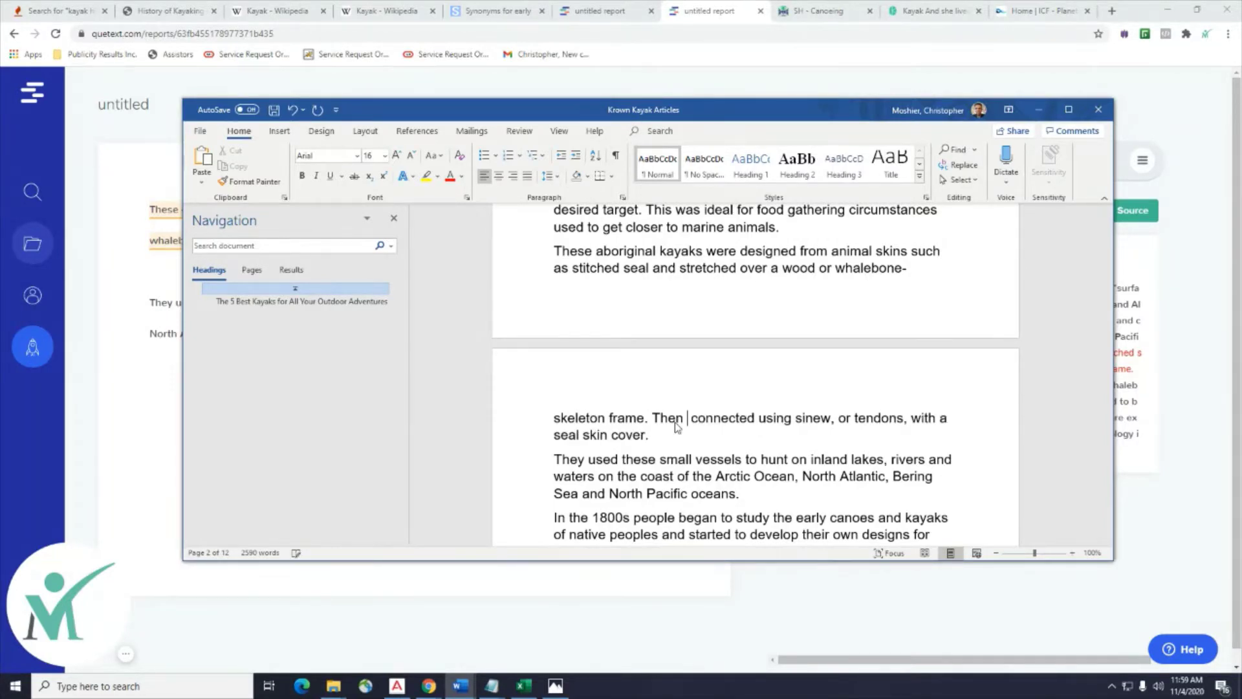
{"action": "type", "text": "completed by"}
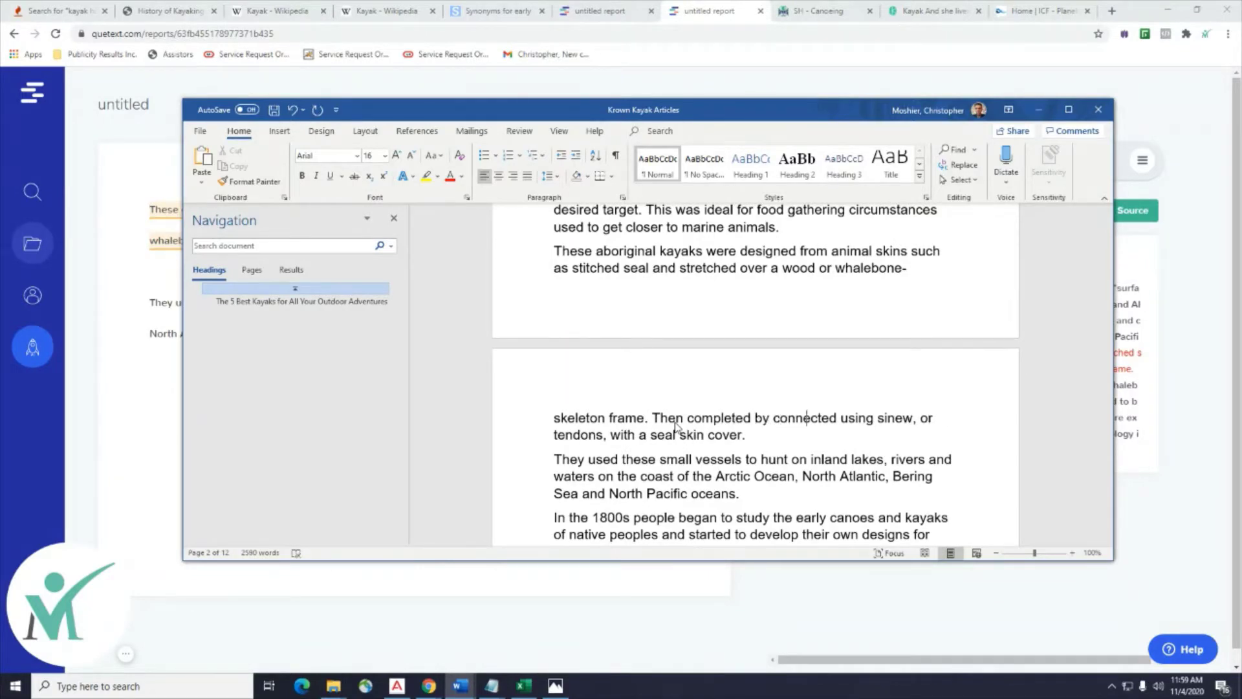
{"action": "key", "text": "BackSpace"}
{"action": "key", "text": "BackSpace"}
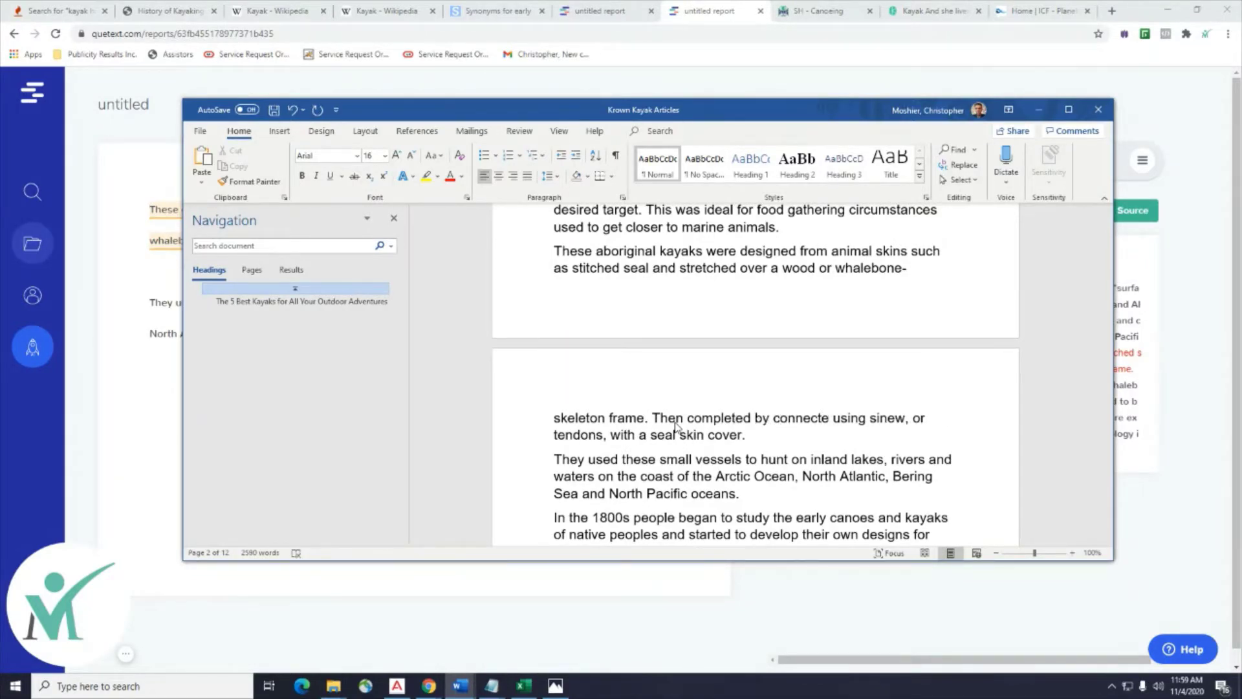
{"action": "type", "text": "ing"}
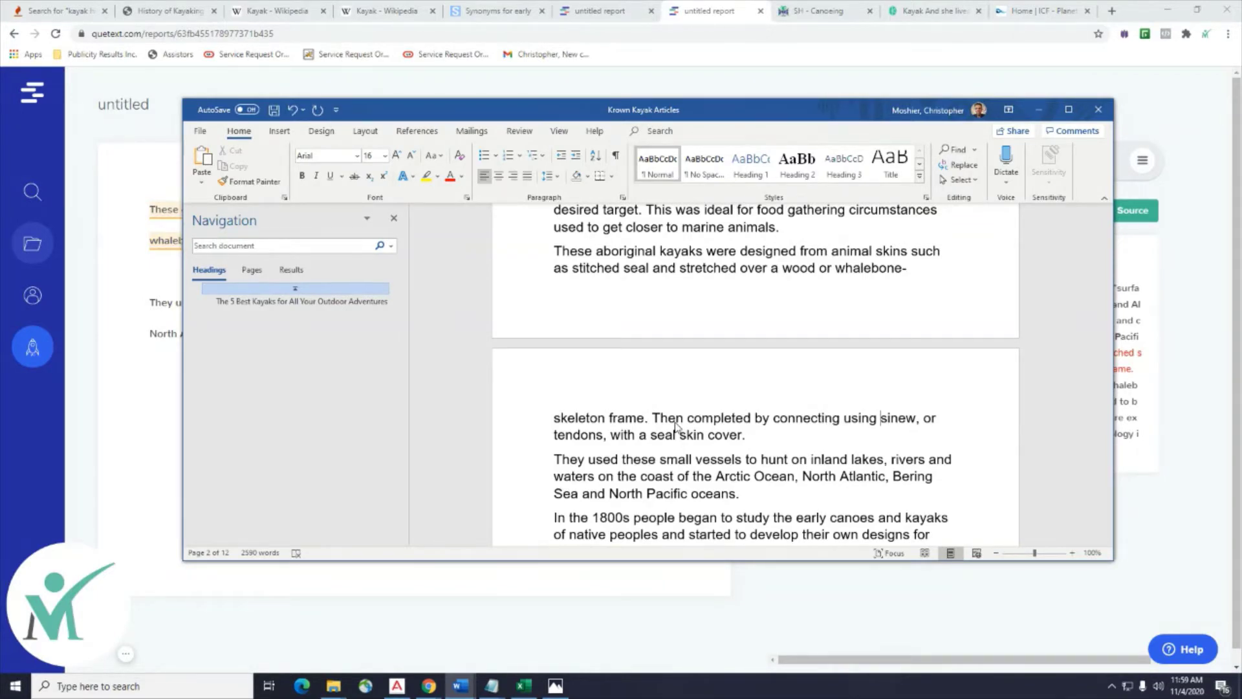
Delete the word "using" before "sinew, or tendons".
{"action": "key", "text": "BackSpace"}
{"action": "key", "text": "BackSpace"}
{"action": "key", "text": "BackSpace"}
{"action": "key", "text": "BackSpace"}
{"action": "key", "text": "BackSpace"}
{"action": "key", "text": "BackSpace"}
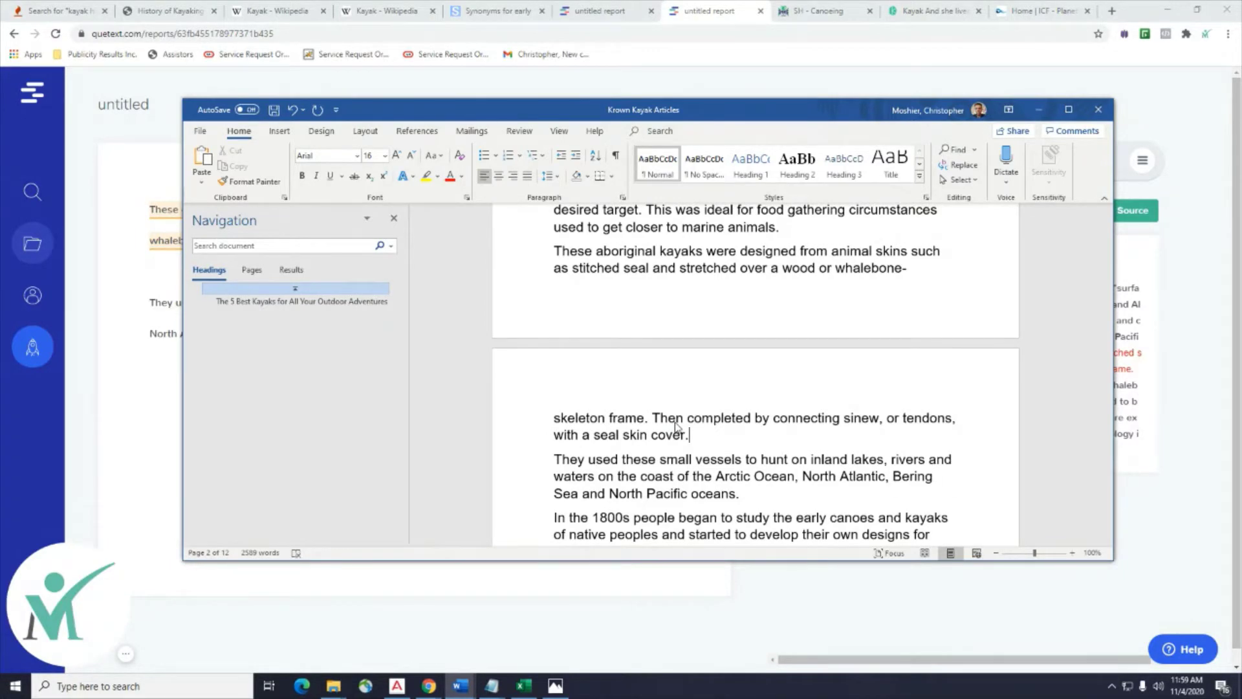
Copy the reworded aboriginal kayaks paragraph into a new Quetext search in the browser and run the plagiarism check.
{"action": "key", "text": "Left"}
{"action": "left_click_drag", "start_coordinate": [711, 442], "coordinate": [555, 251]}
{"action": "right_click", "coordinate": [588, 263]}
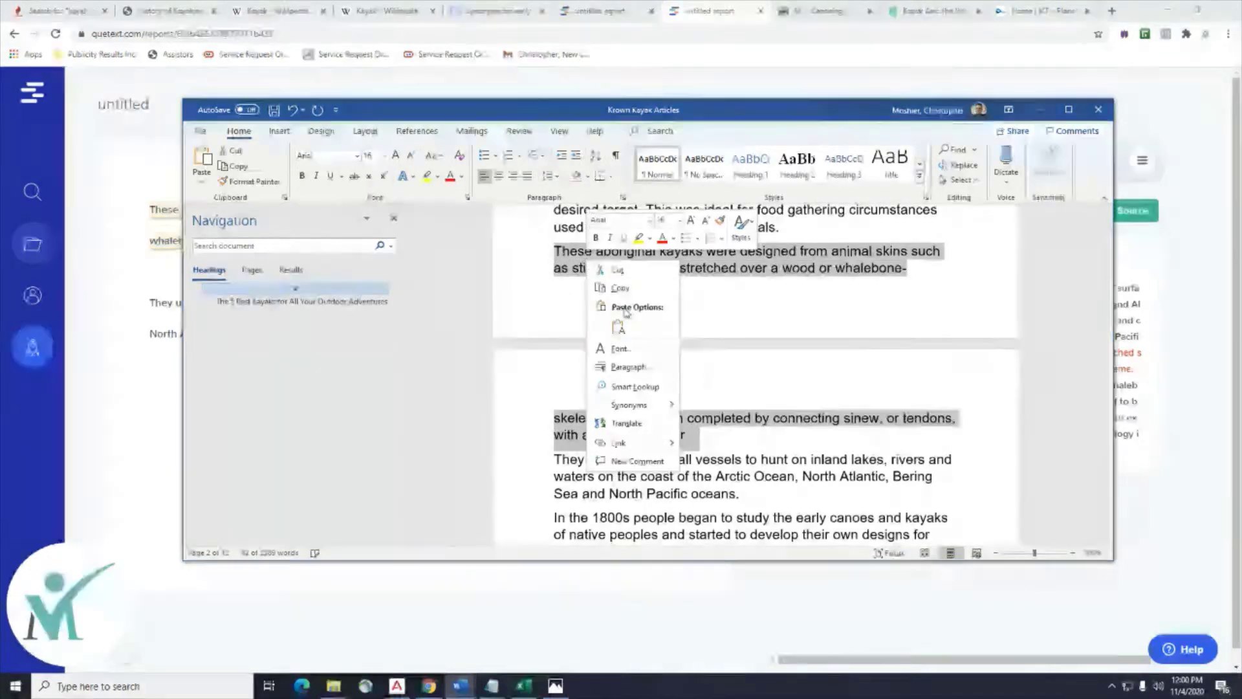
{"action": "left_click", "coordinate": [621, 299]}
{"action": "left_click", "coordinate": [1037, 110]}
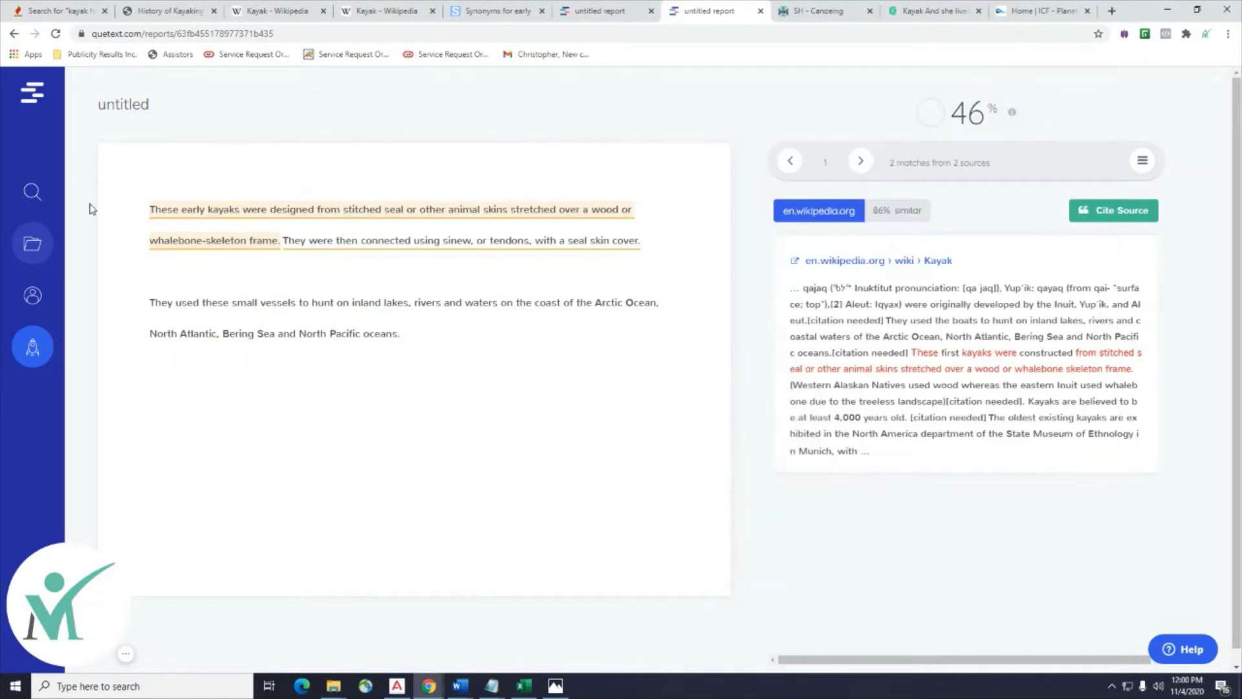
{"action": "left_click", "coordinate": [34, 201]}
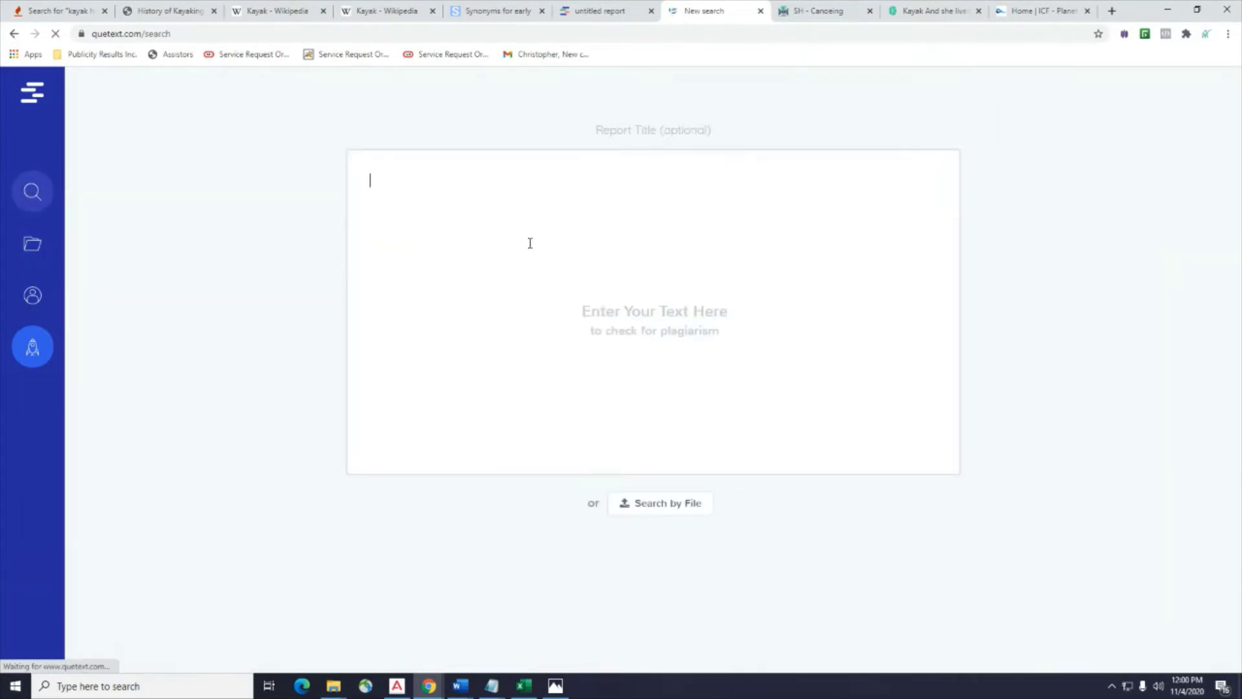
{"action": "key", "text": "ctrl+v"}
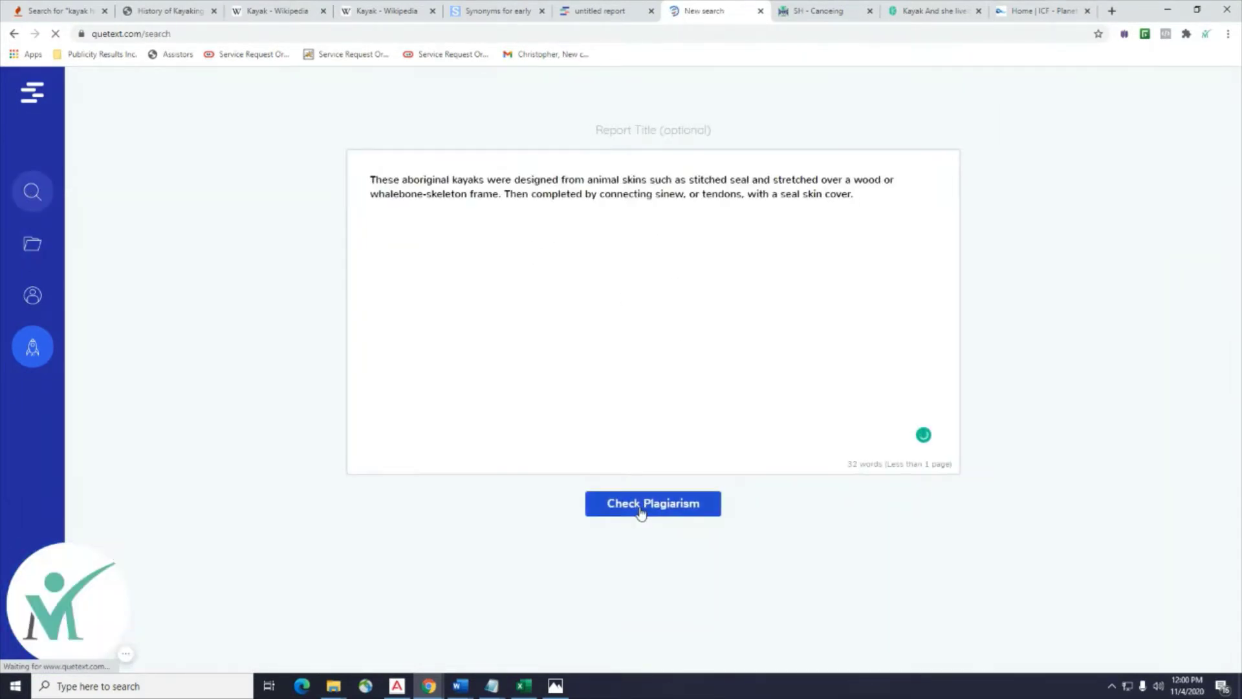
{"action": "left_click", "coordinate": [631, 520]}
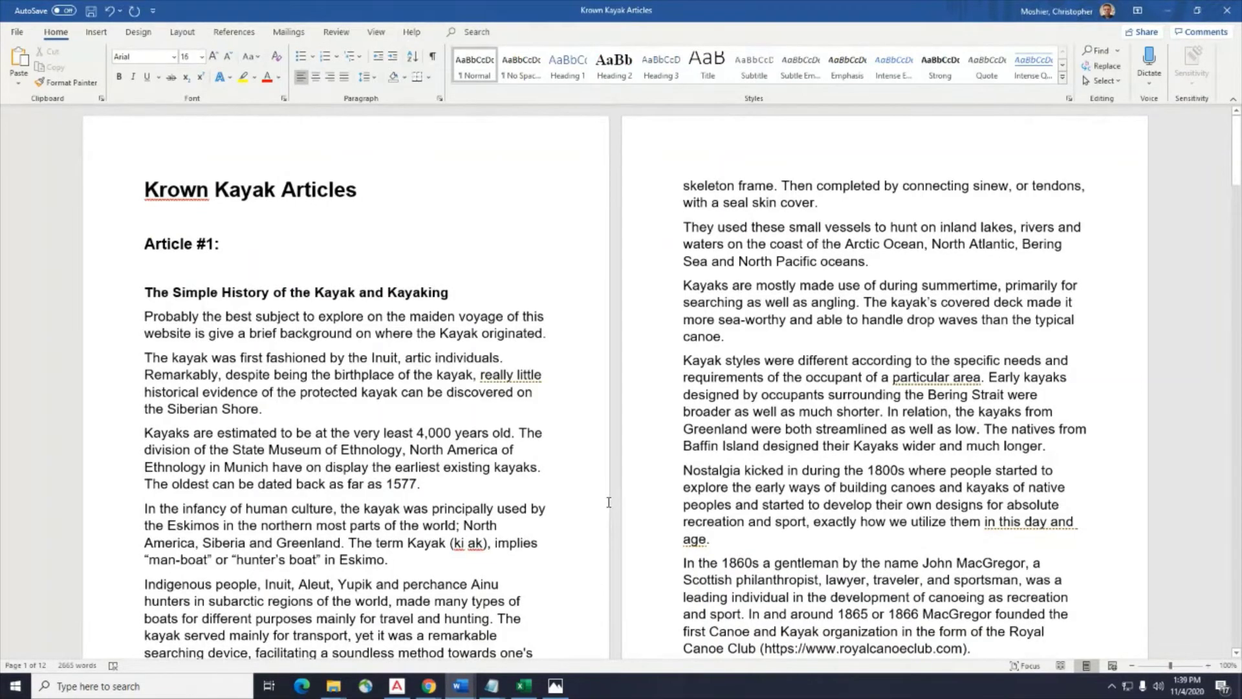
Look over the start of the article, switch to the Plagiarism Detector page in the browser and maximize its window.
{"action": "scroll", "coordinate": [776, 431], "scroll_direction": "down", "scroll_amount": 8}
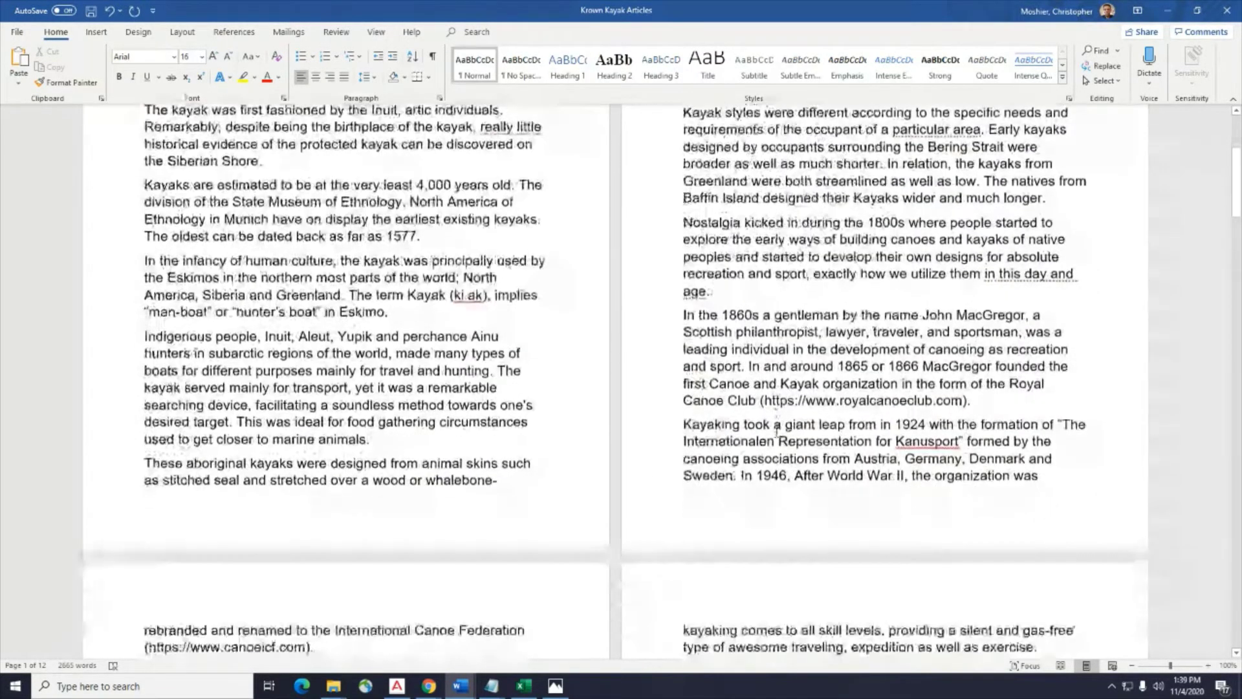
{"action": "scroll", "coordinate": [776, 431], "scroll_direction": "up", "scroll_amount": 8}
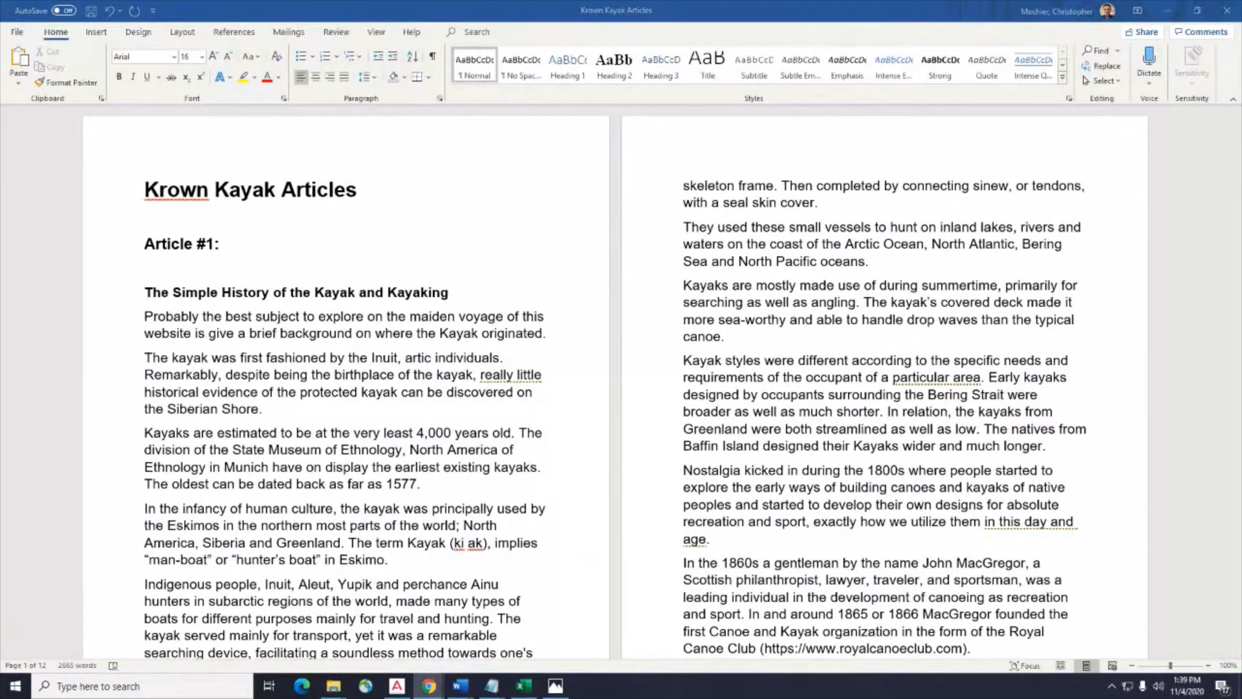
{"action": "key", "text": "alt+Tab"}
{"action": "left_click_drag", "start_coordinate": [876, 52], "coordinate": [601, 24]}
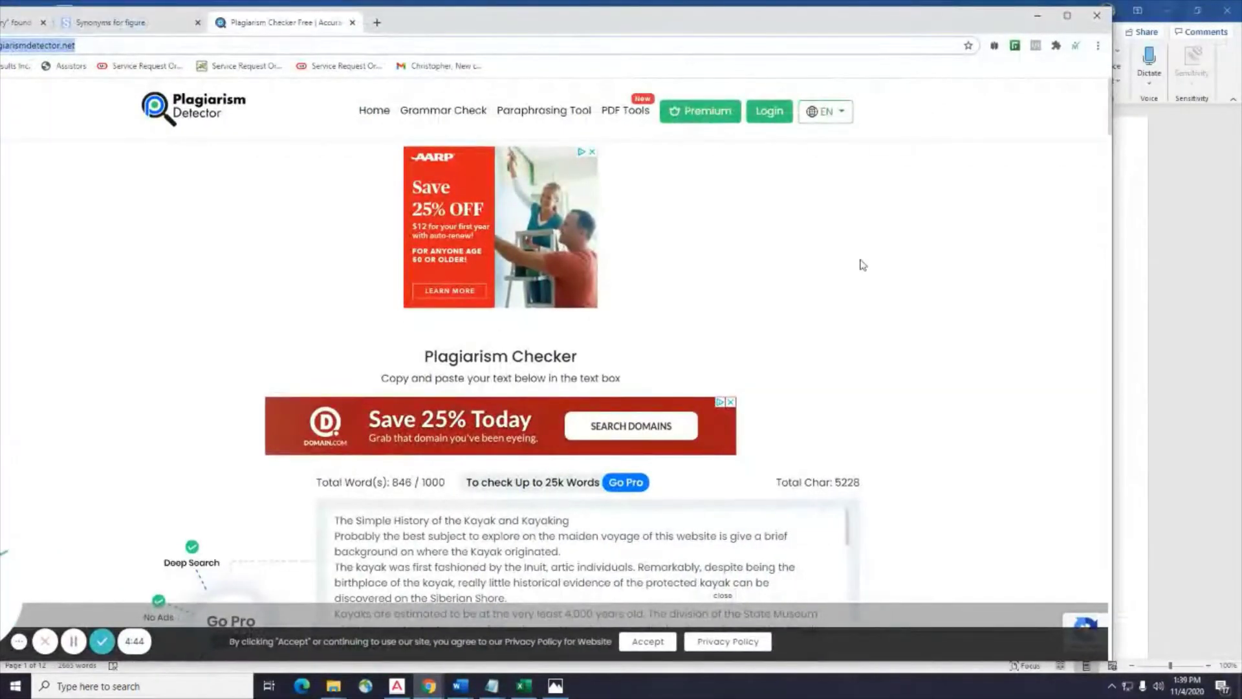
{"action": "scroll", "coordinate": [862, 265], "scroll_direction": "down", "scroll_amount": 5}
{"action": "left_click", "coordinate": [1067, 15]}
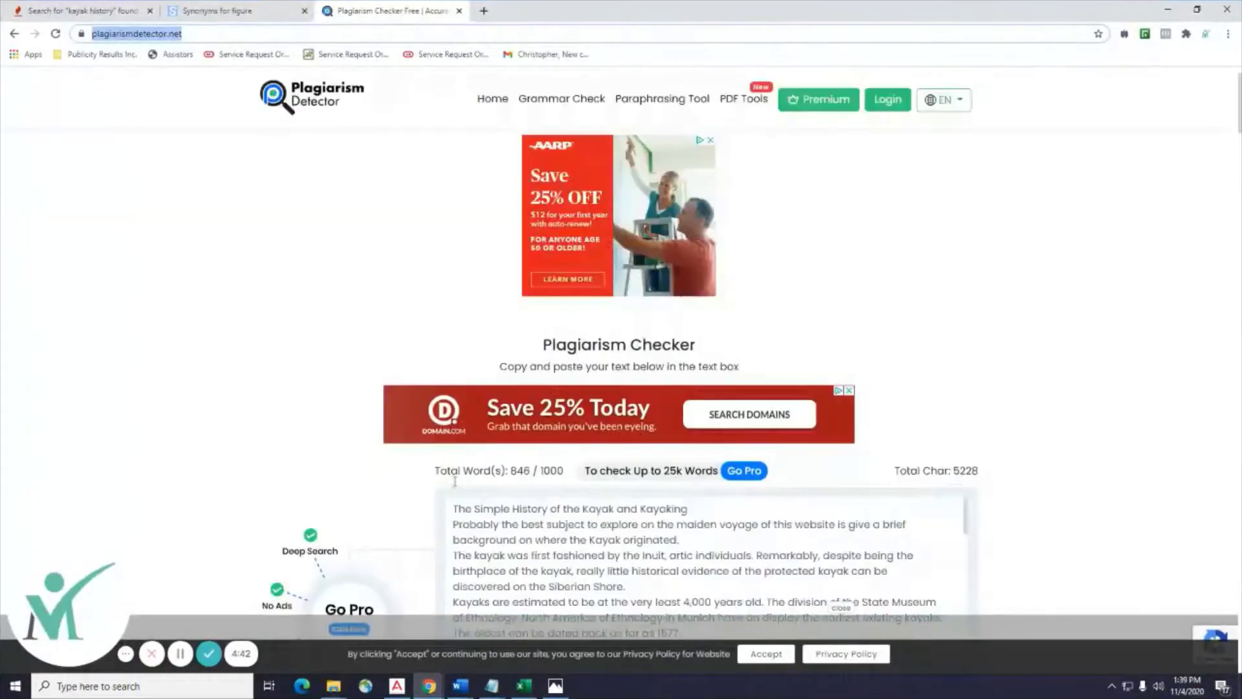
Examine the Plagiarism Scan Report for the kayak article, including the scanned text and the unique and plagiarized percentages.
{"action": "scroll", "coordinate": [249, 304], "scroll_direction": "down", "scroll_amount": 12}
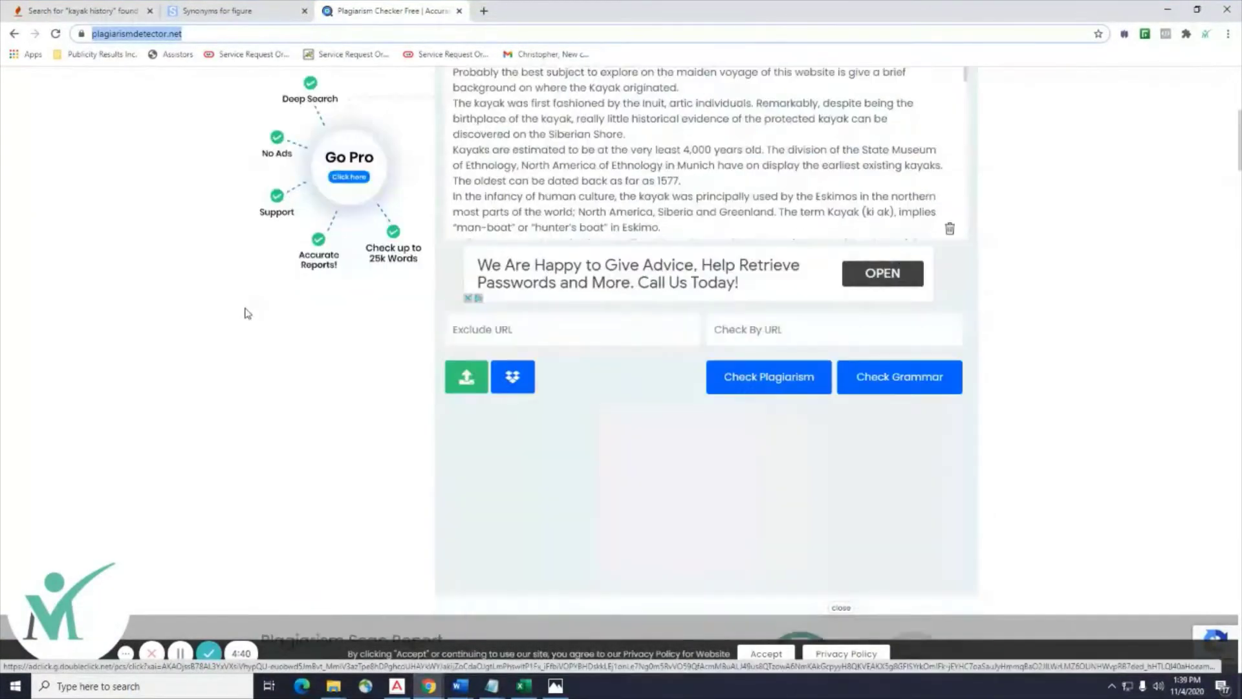
{"action": "scroll", "coordinate": [245, 314], "scroll_direction": "down", "scroll_amount": 3}
{"action": "scroll", "coordinate": [245, 311], "scroll_direction": "up", "scroll_amount": 3}
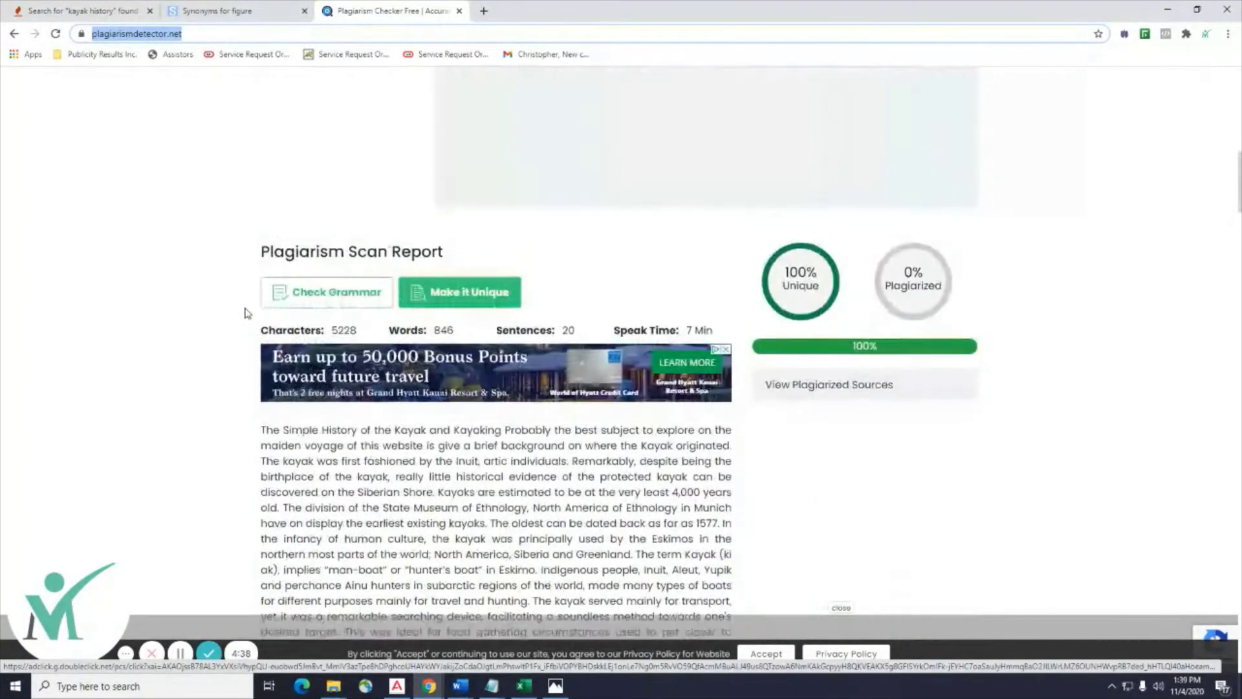
{"action": "scroll", "coordinate": [244, 311], "scroll_direction": "down", "scroll_amount": 4}
{"action": "scroll", "coordinate": [529, 483], "scroll_direction": "down", "scroll_amount": 8}
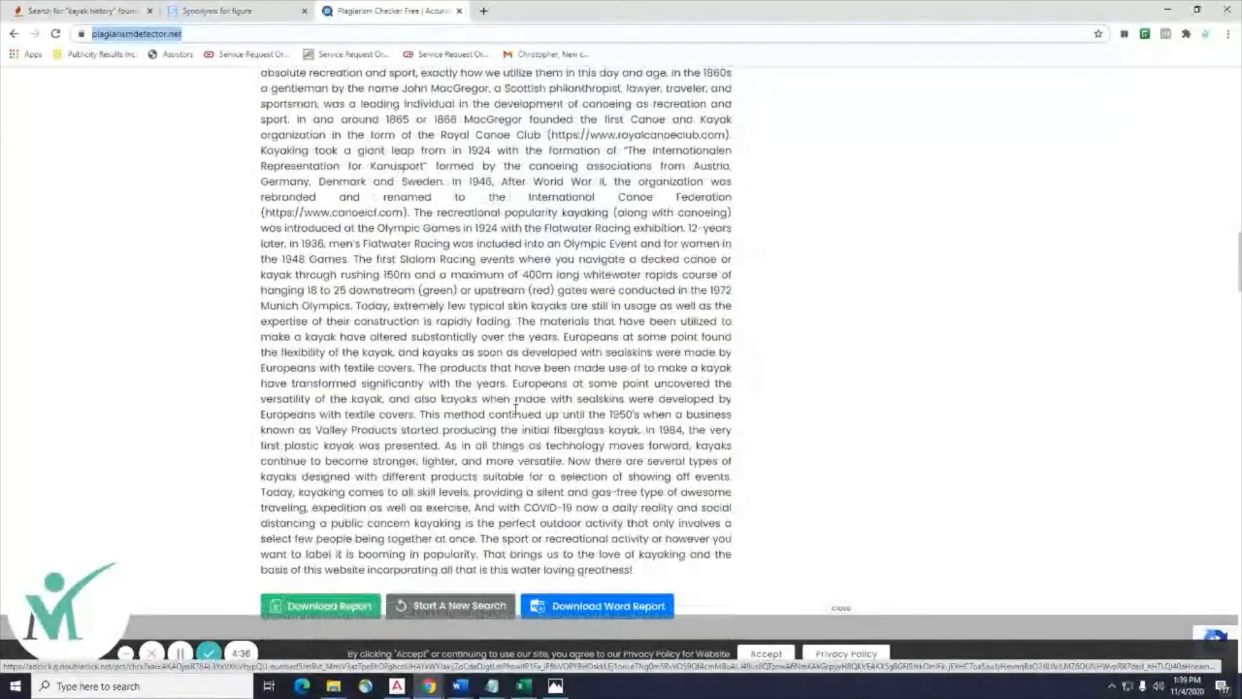
{"action": "scroll", "coordinate": [515, 409], "scroll_direction": "up", "scroll_amount": 7}
{"action": "scroll", "coordinate": [516, 408], "scroll_direction": "up", "scroll_amount": 5}
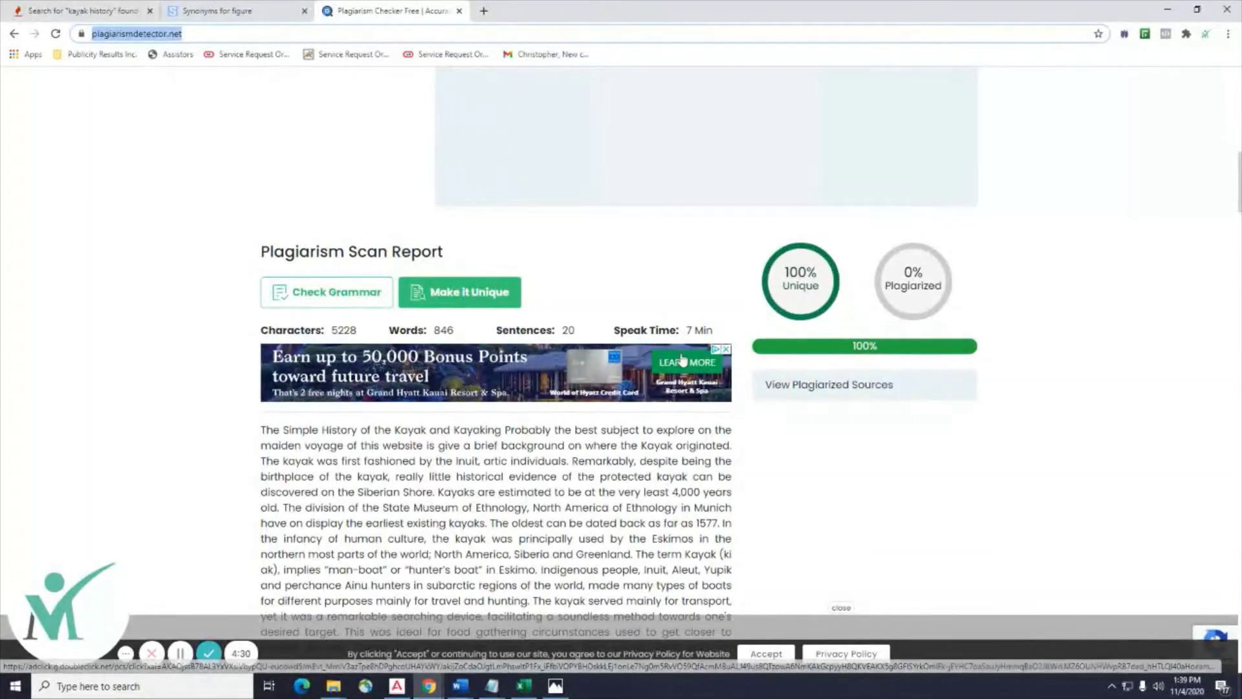
{"action": "scroll", "coordinate": [577, 466], "scroll_direction": "down", "scroll_amount": 1}
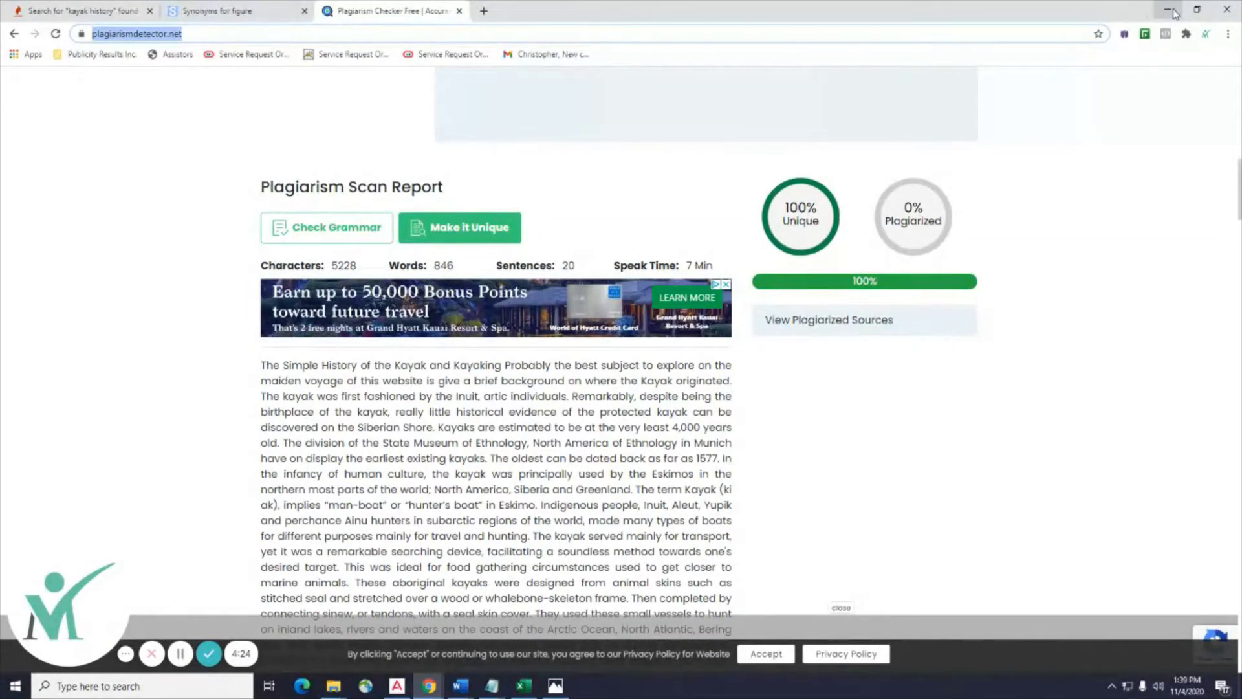
Return to Word, save the Krown Kayak Articles document and switch to Grammarly in the browser.
{"action": "left_click", "coordinate": [1197, 10]}
{"action": "left_click_drag", "start_coordinate": [1060, 15], "coordinate": [1177, 24]}
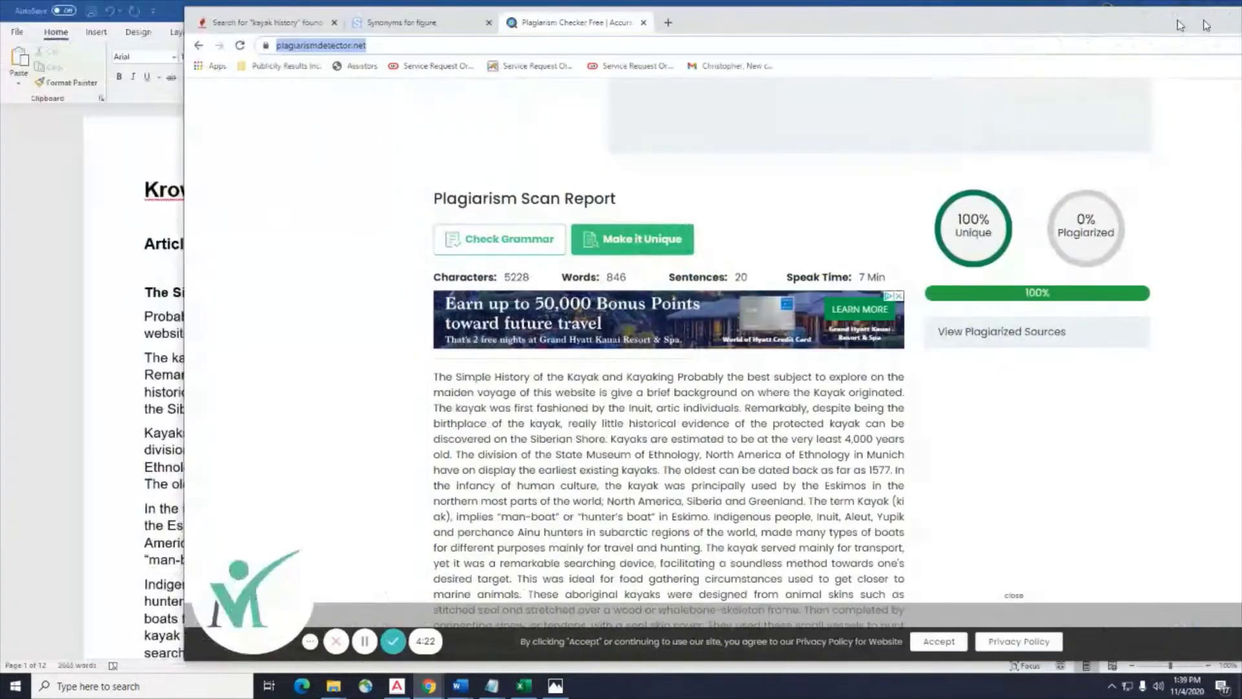
{"action": "left_click", "coordinate": [1177, 24]}
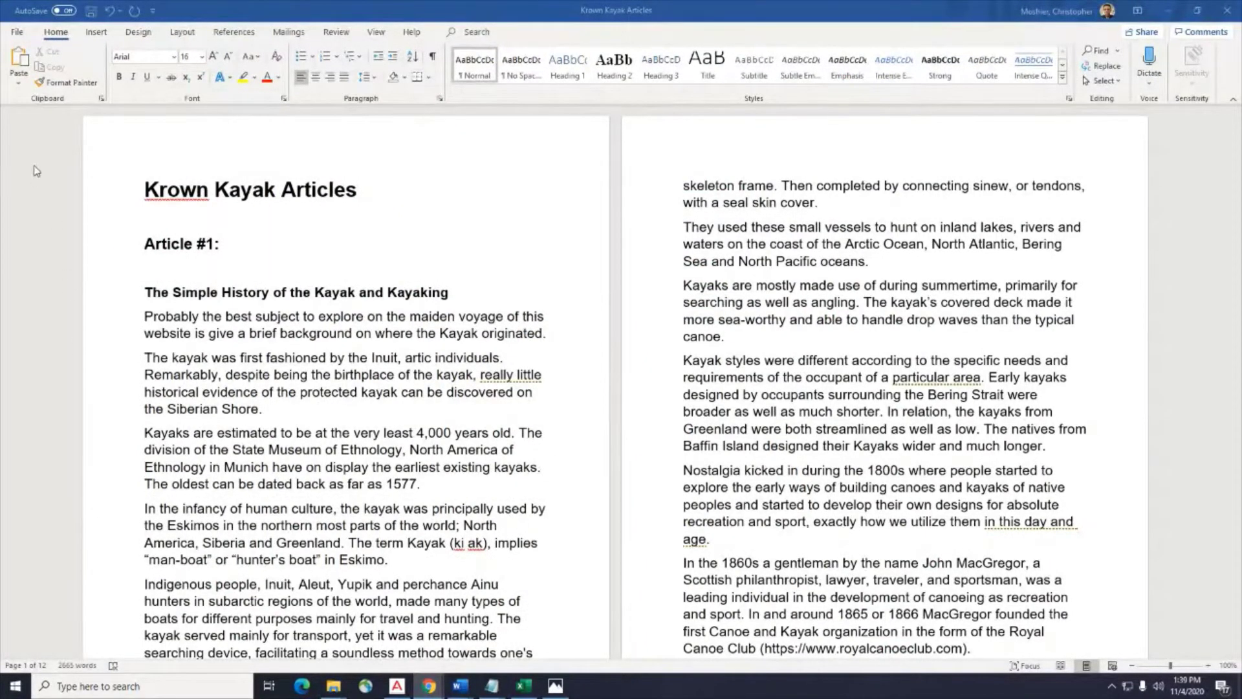
{"action": "left_click", "coordinate": [17, 32]}
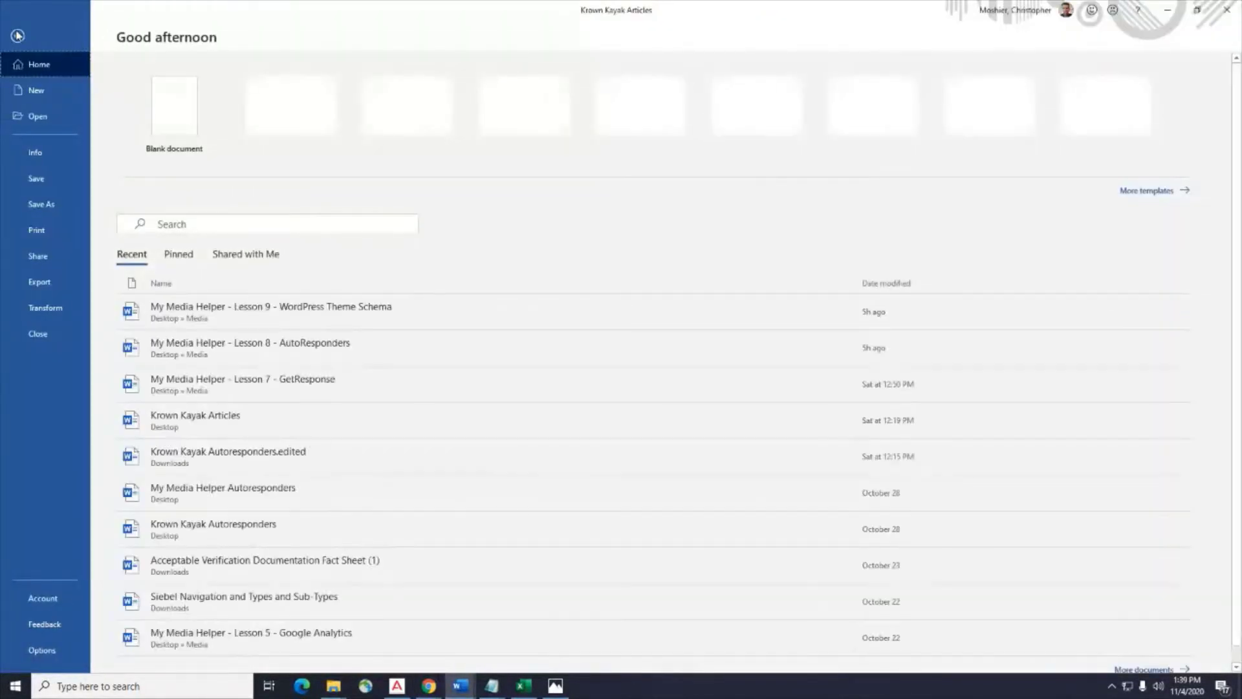
{"action": "left_click", "coordinate": [15, 33]}
{"action": "left_click", "coordinate": [17, 31]}
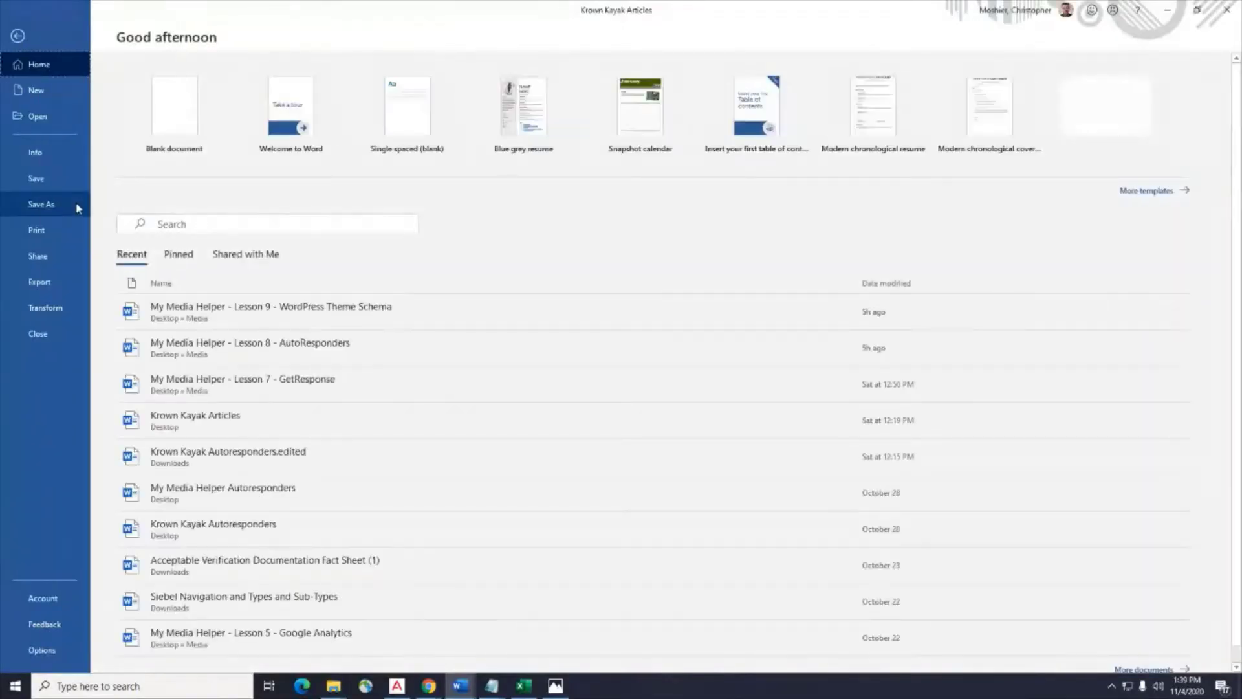
{"action": "left_click", "coordinate": [55, 180]}
{"action": "left_click", "coordinate": [1168, 10]}
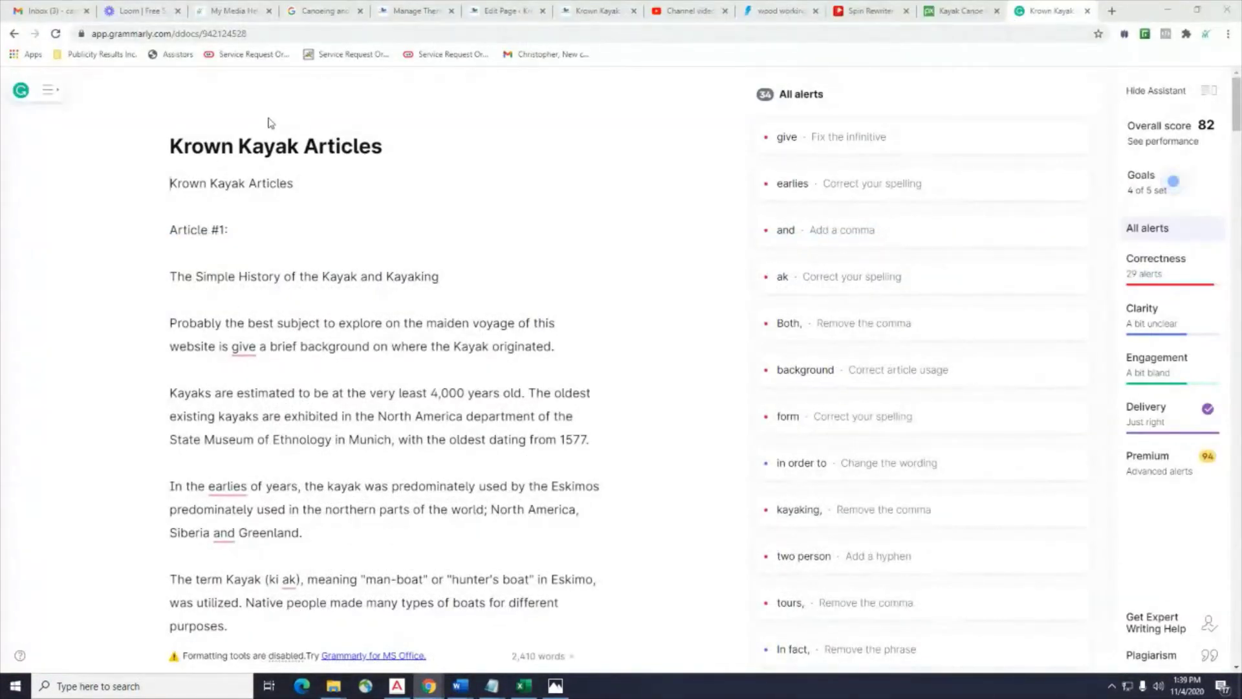
Upload the Krown Kayak Articles file from the Desktop to Grammarly.
{"action": "left_click", "coordinate": [51, 94]}
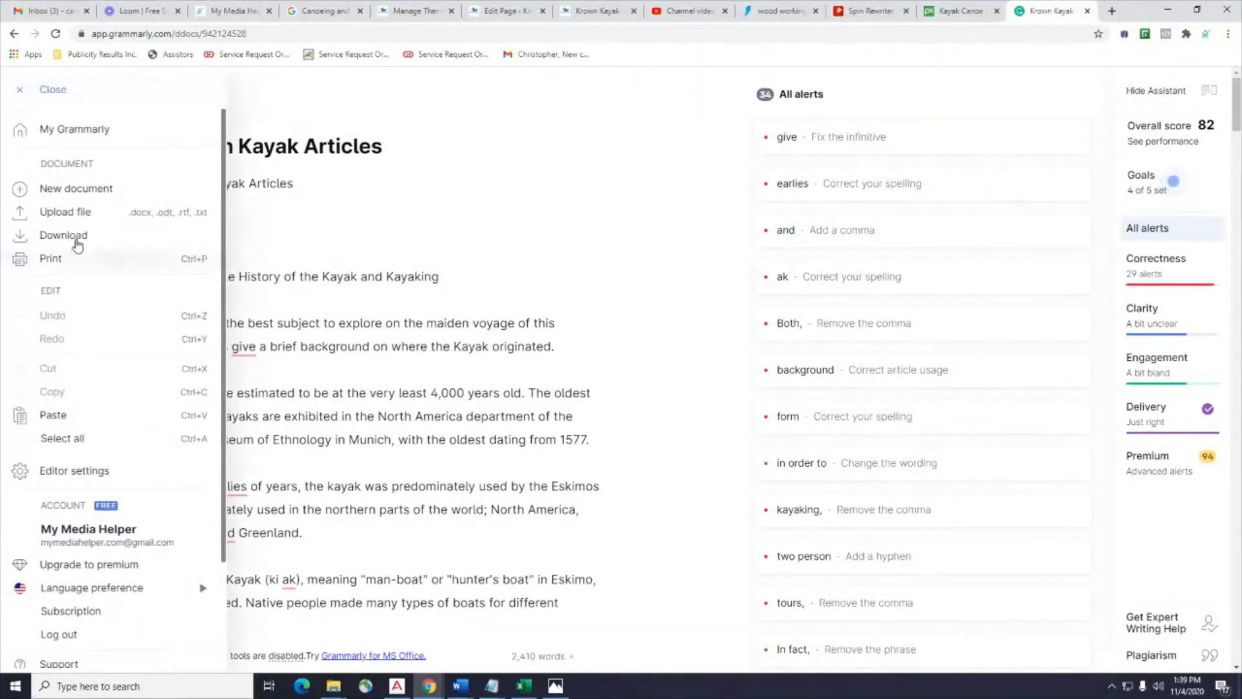
{"action": "left_click", "coordinate": [63, 210]}
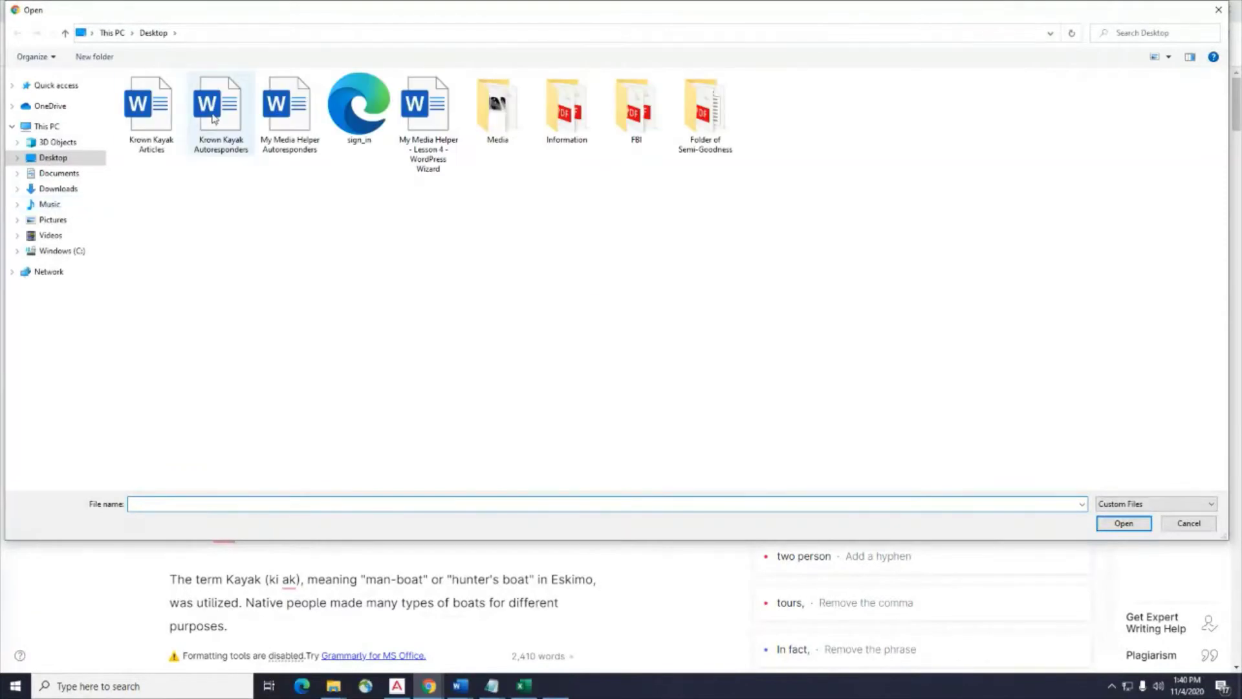
{"action": "left_click", "coordinate": [167, 118]}
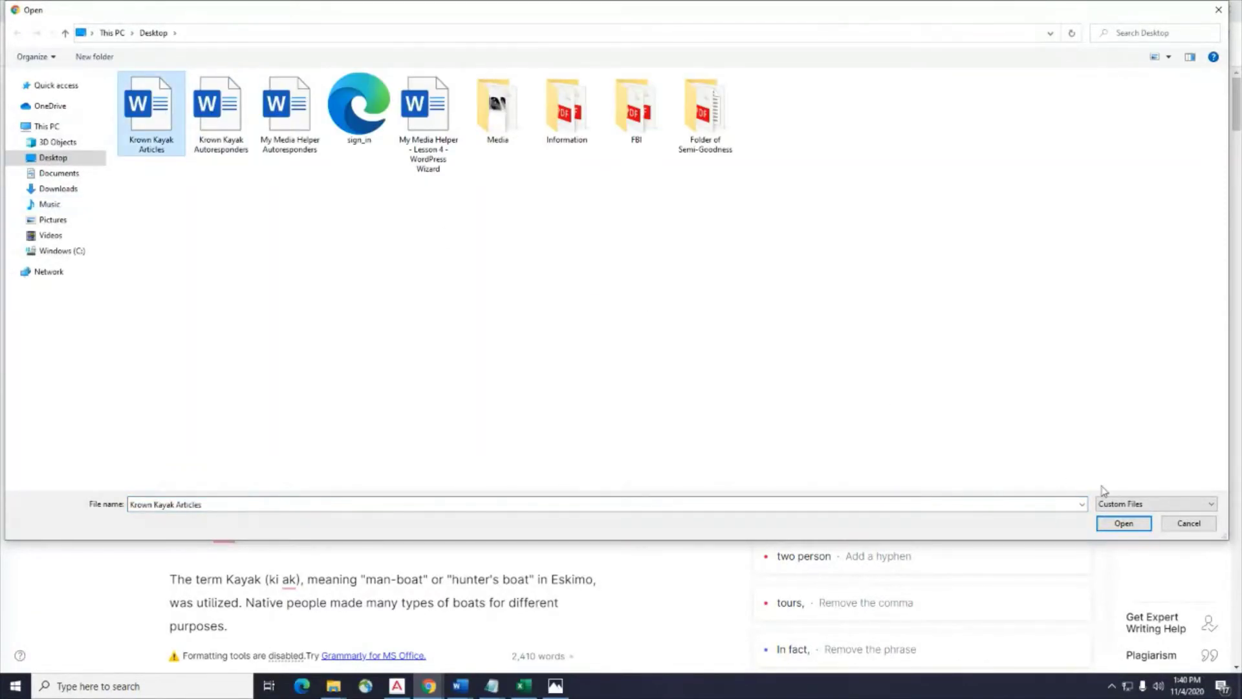
{"action": "left_click", "coordinate": [1130, 529]}
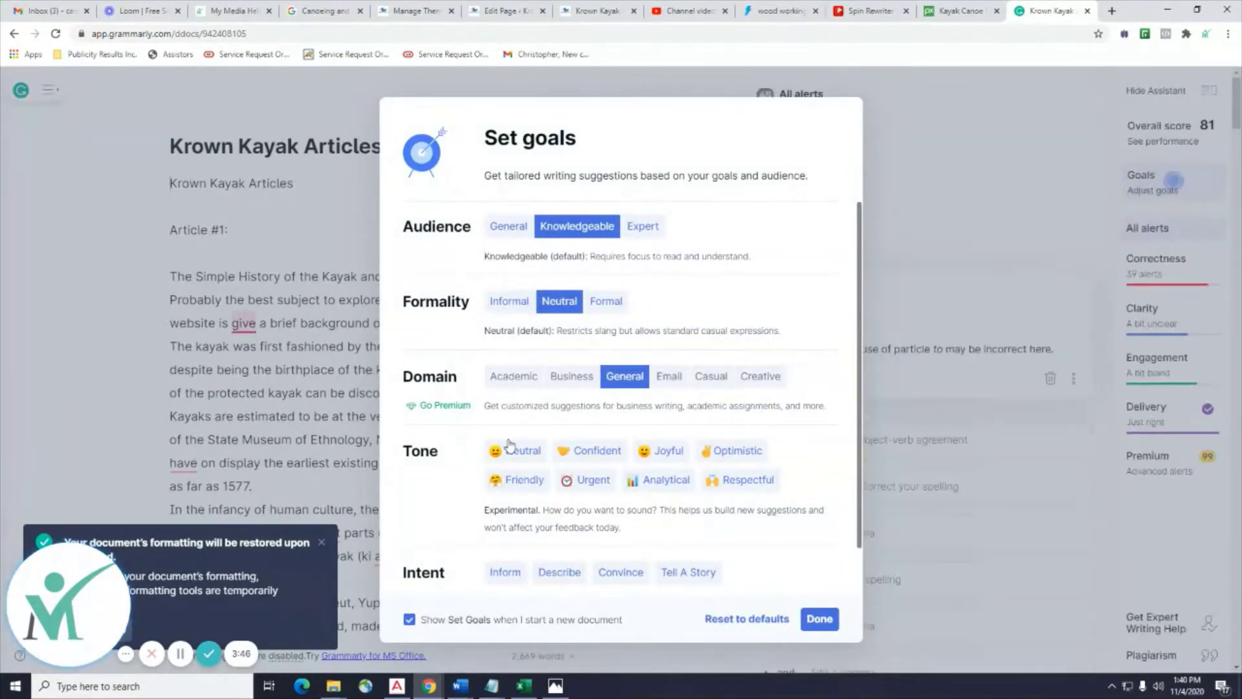
Set the Grammarly goals to Analytical and Neutral tone with Inform intent, and dismiss the document formatting notice.
{"action": "left_click", "coordinate": [661, 482]}
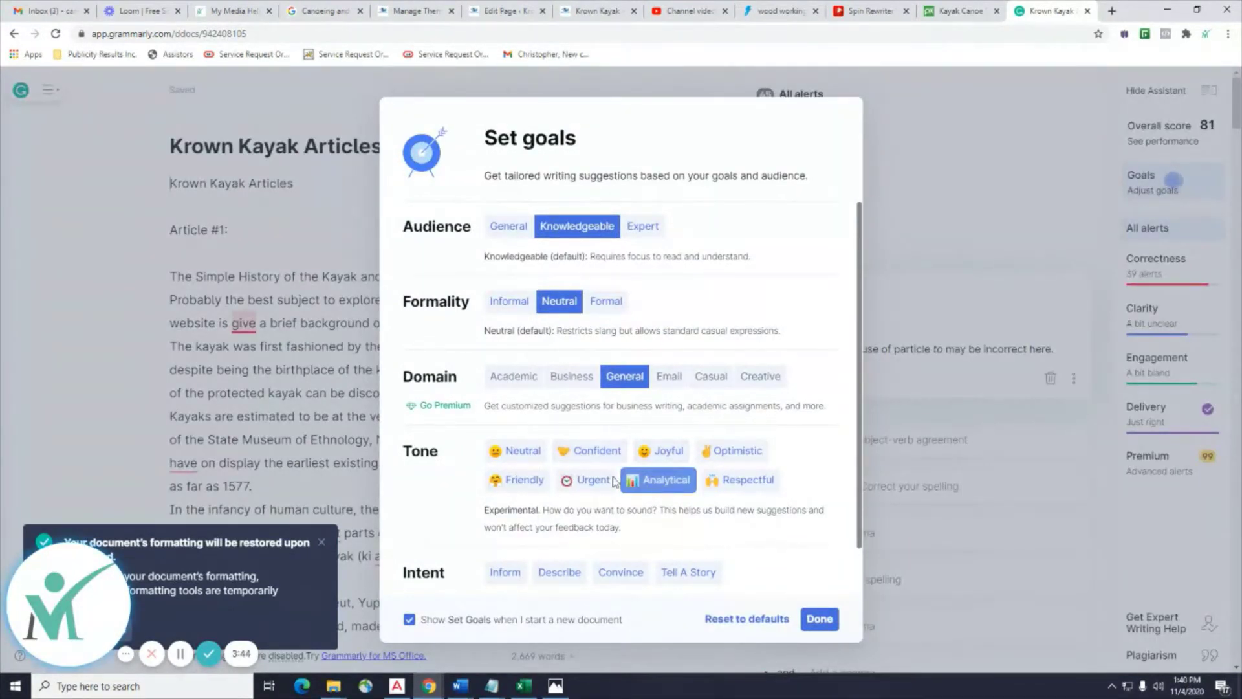
{"action": "left_click", "coordinate": [522, 456]}
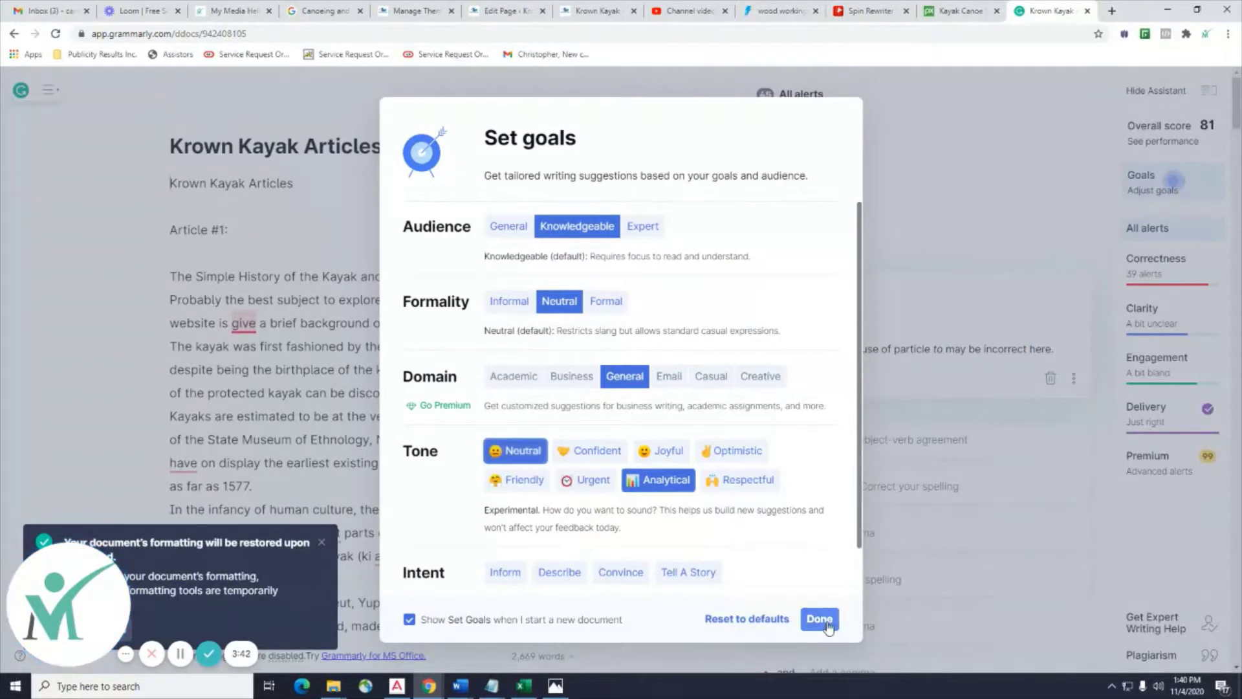
{"action": "left_click", "coordinate": [507, 573]}
{"action": "left_click", "coordinate": [829, 620]}
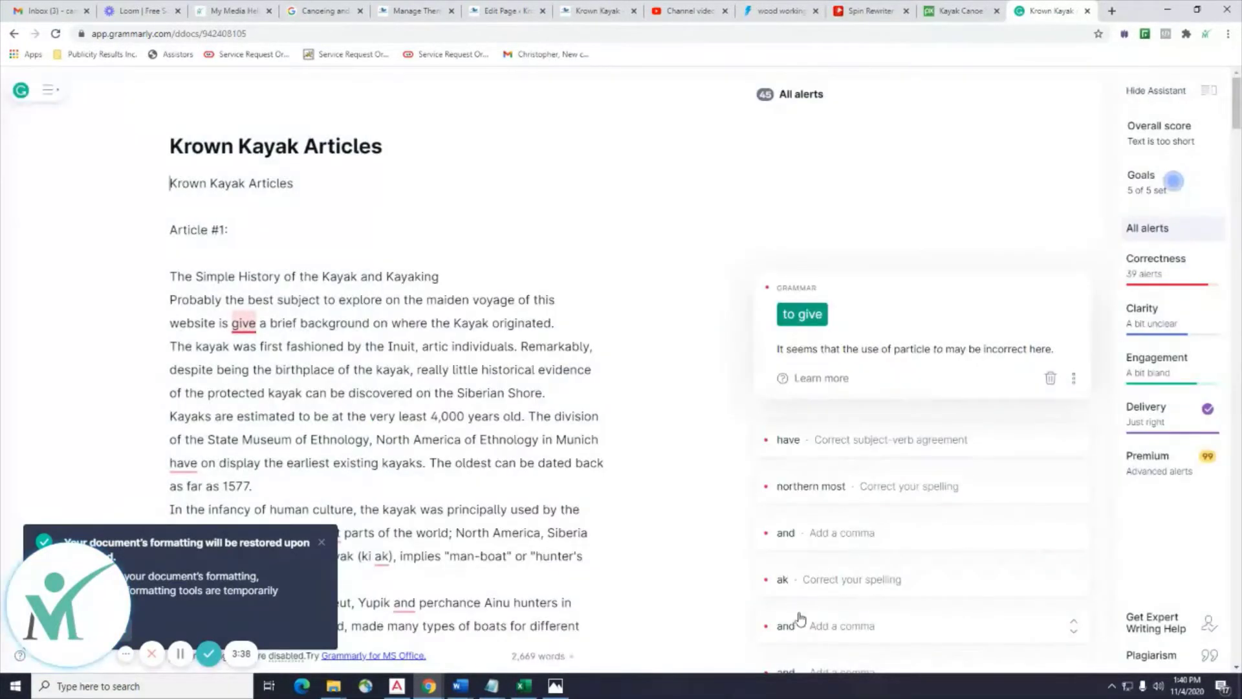
{"action": "left_click", "coordinate": [323, 542]}
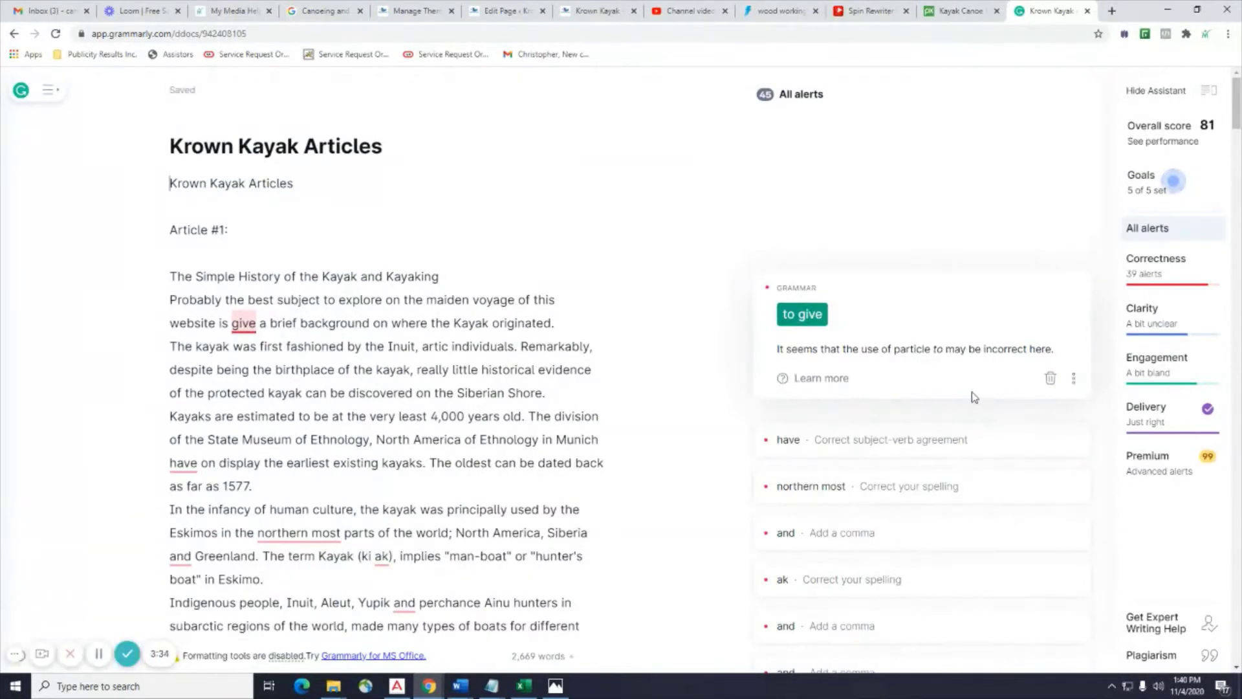
Accept Grammarly's first three corrections in the kayak article: "to give", "has" and "northernmost".
{"action": "scroll", "coordinate": [973, 398], "scroll_direction": "down", "scroll_amount": 1}
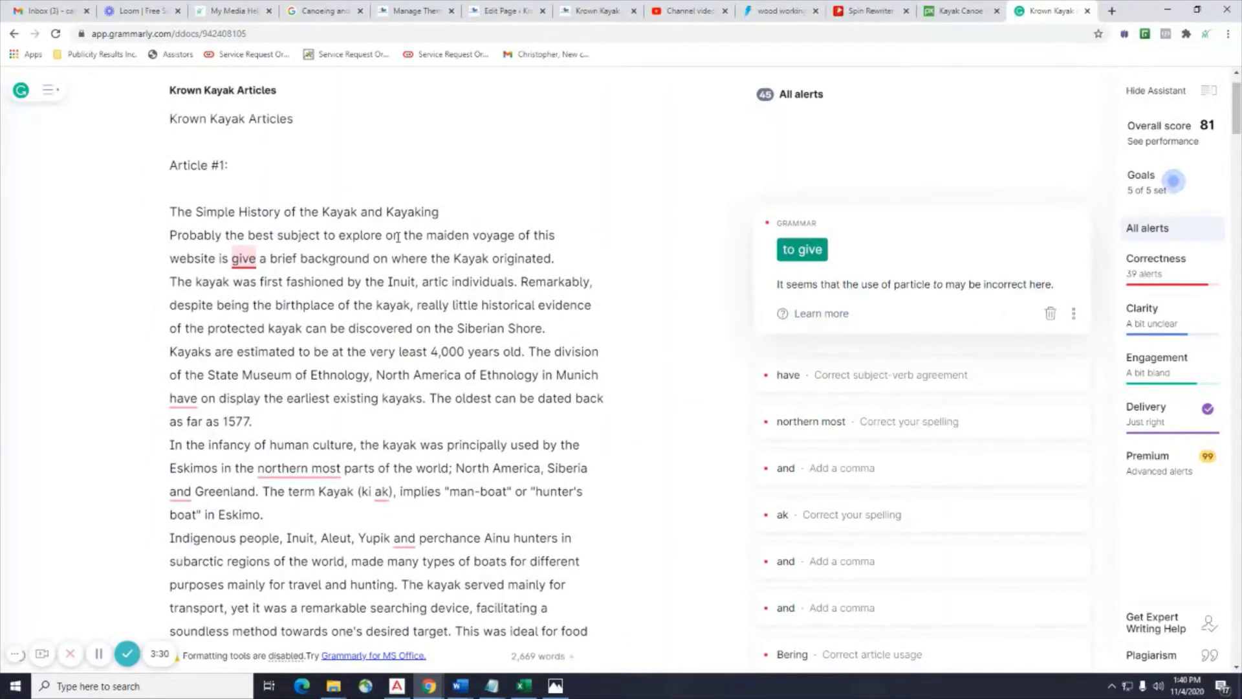
{"action": "left_click", "coordinate": [802, 250]}
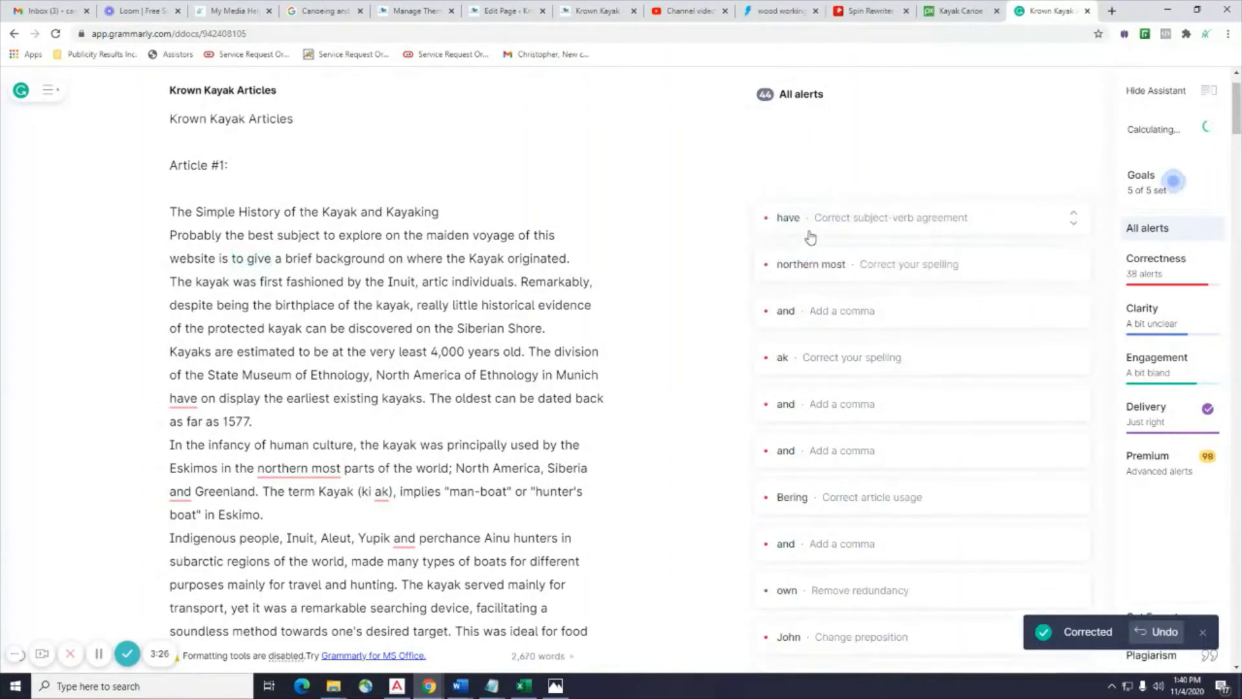
{"action": "left_click", "coordinate": [816, 228]}
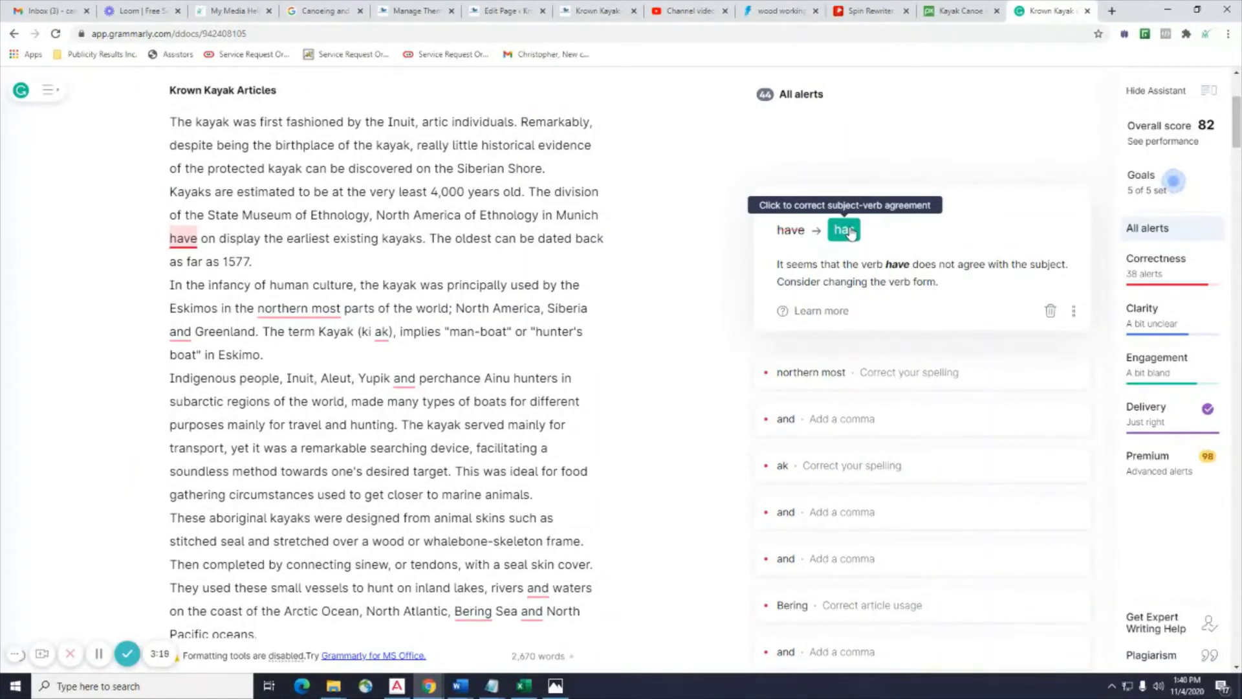
{"action": "left_click", "coordinate": [847, 230]}
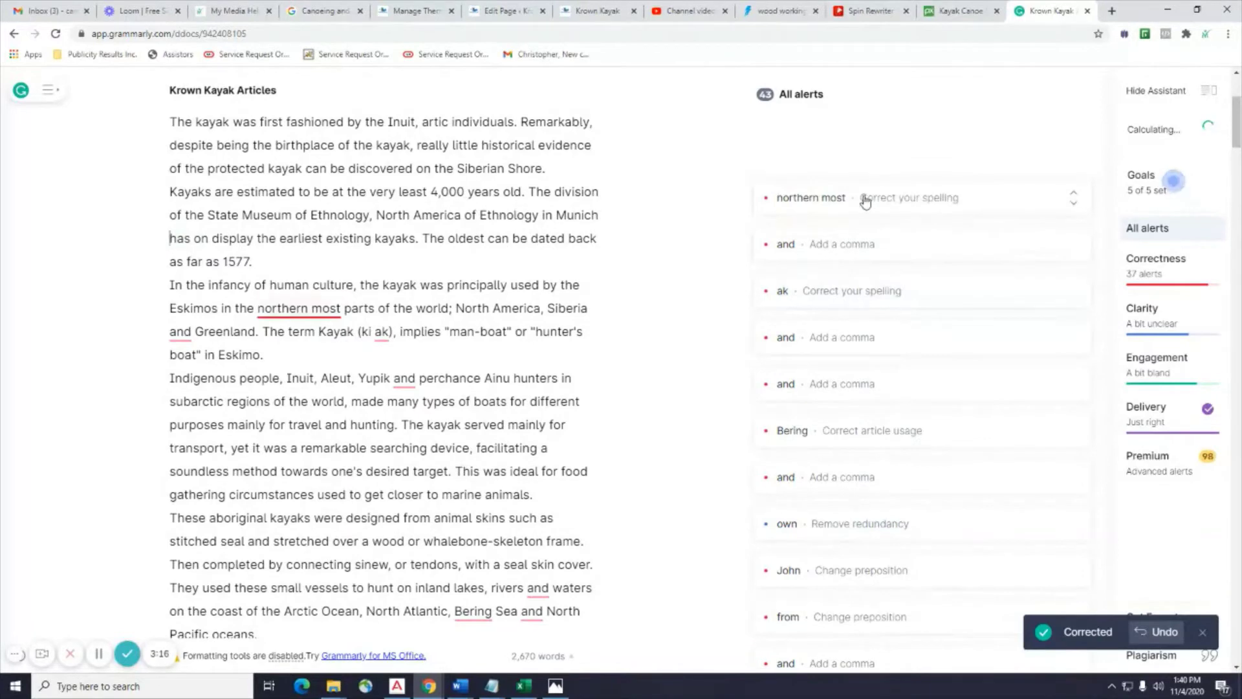
{"action": "left_click", "coordinate": [865, 202]}
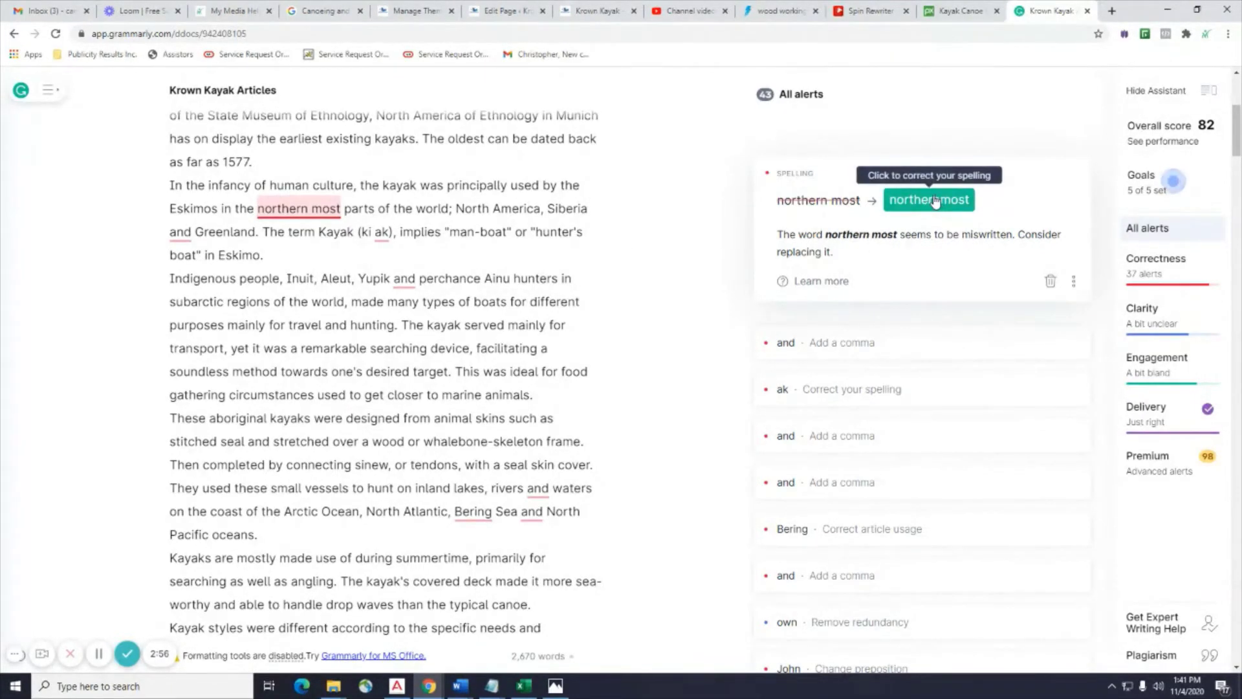
{"action": "left_click", "coordinate": [934, 201]}
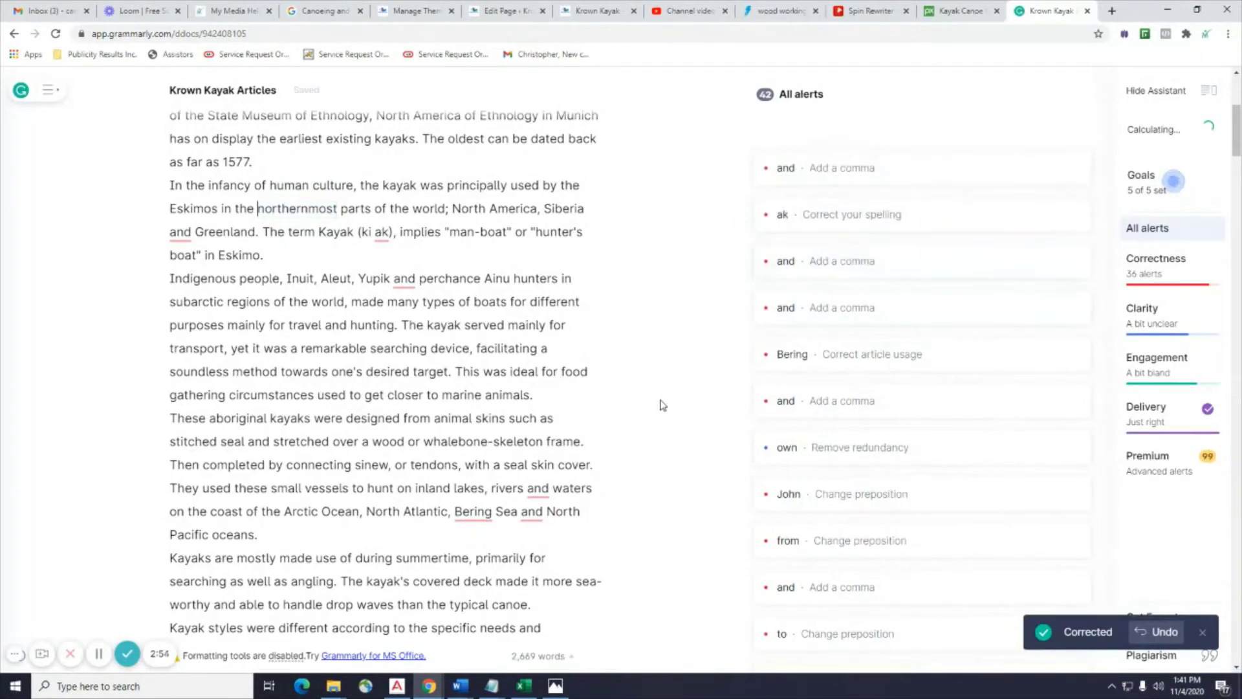
{"action": "scroll", "coordinate": [925, 269], "scroll_direction": "down", "scroll_amount": 10}
{"action": "scroll", "coordinate": [924, 268], "scroll_direction": "down", "scroll_amount": 6}
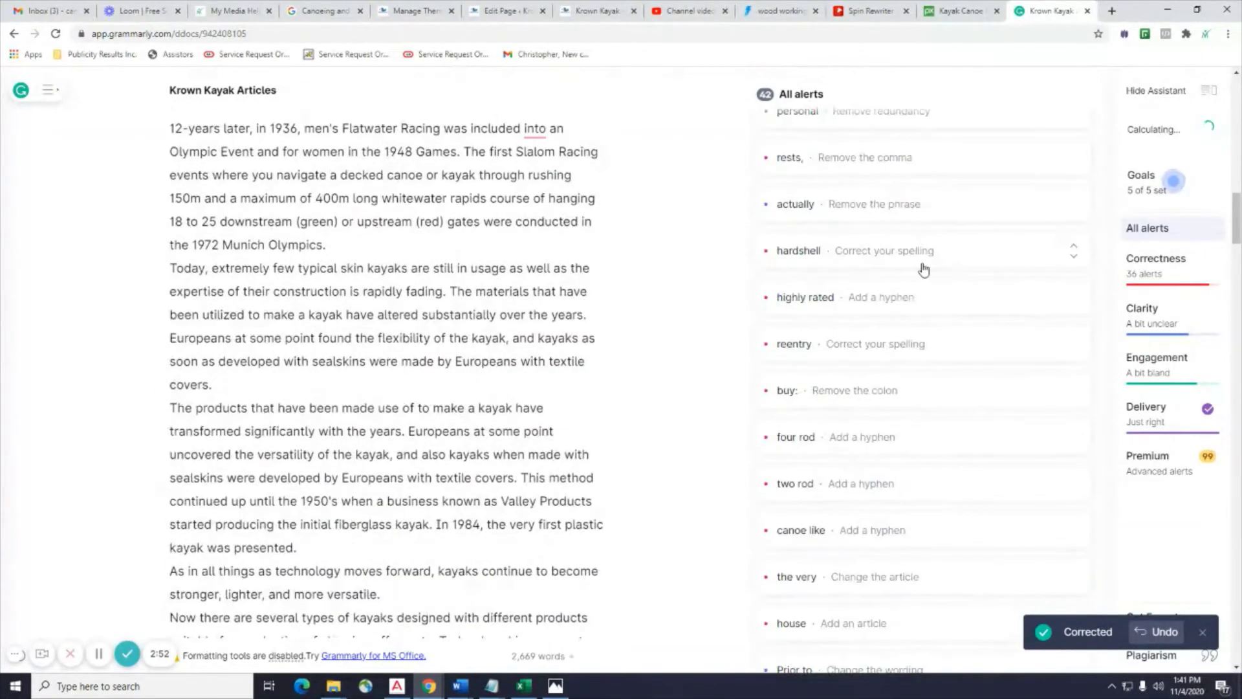
{"action": "scroll", "coordinate": [923, 268], "scroll_direction": "up", "scroll_amount": 6}
{"action": "scroll", "coordinate": [923, 268], "scroll_direction": "up", "scroll_amount": 15}
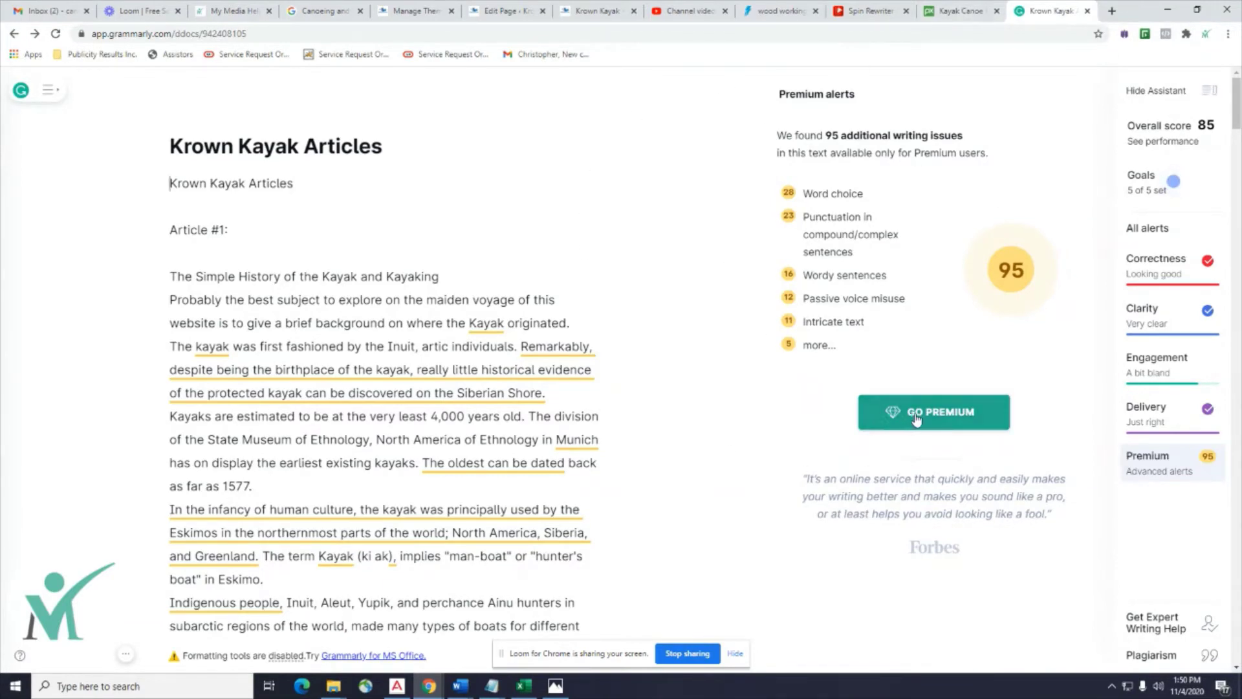
Download the corrected document from Grammarly and select Krown Kayak Articles.edited in the Downloads folder.
{"action": "left_click", "coordinate": [48, 90]}
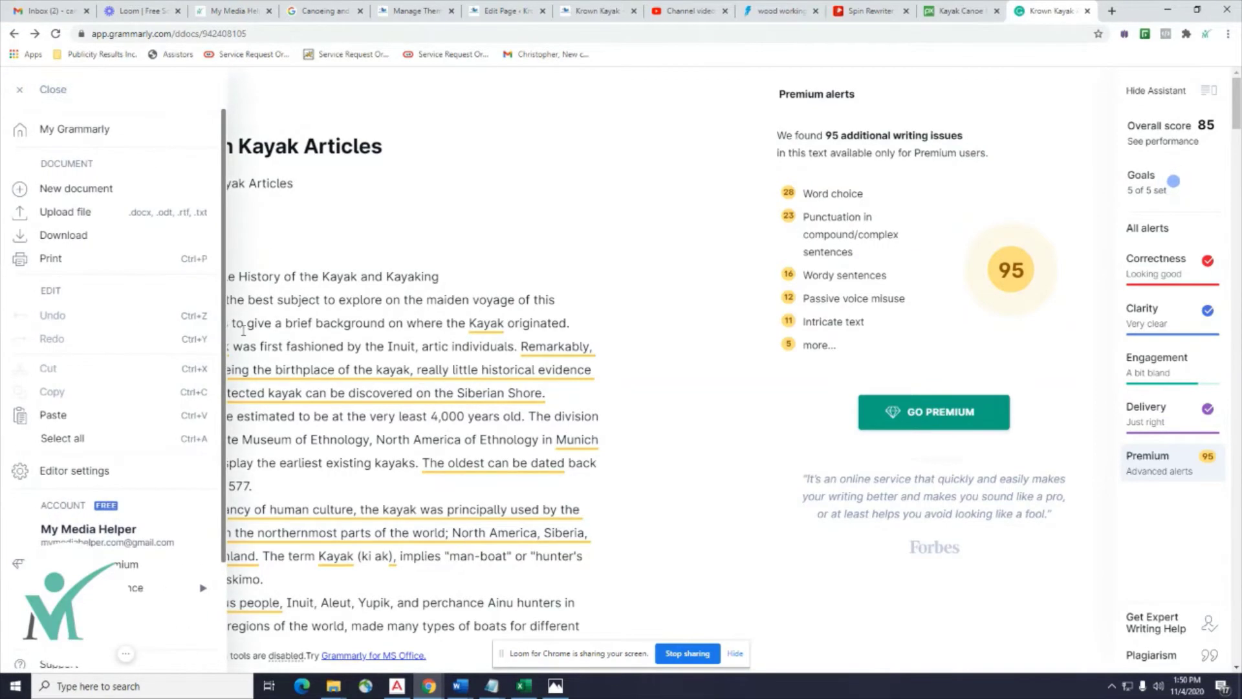
{"action": "left_click", "coordinate": [65, 236]}
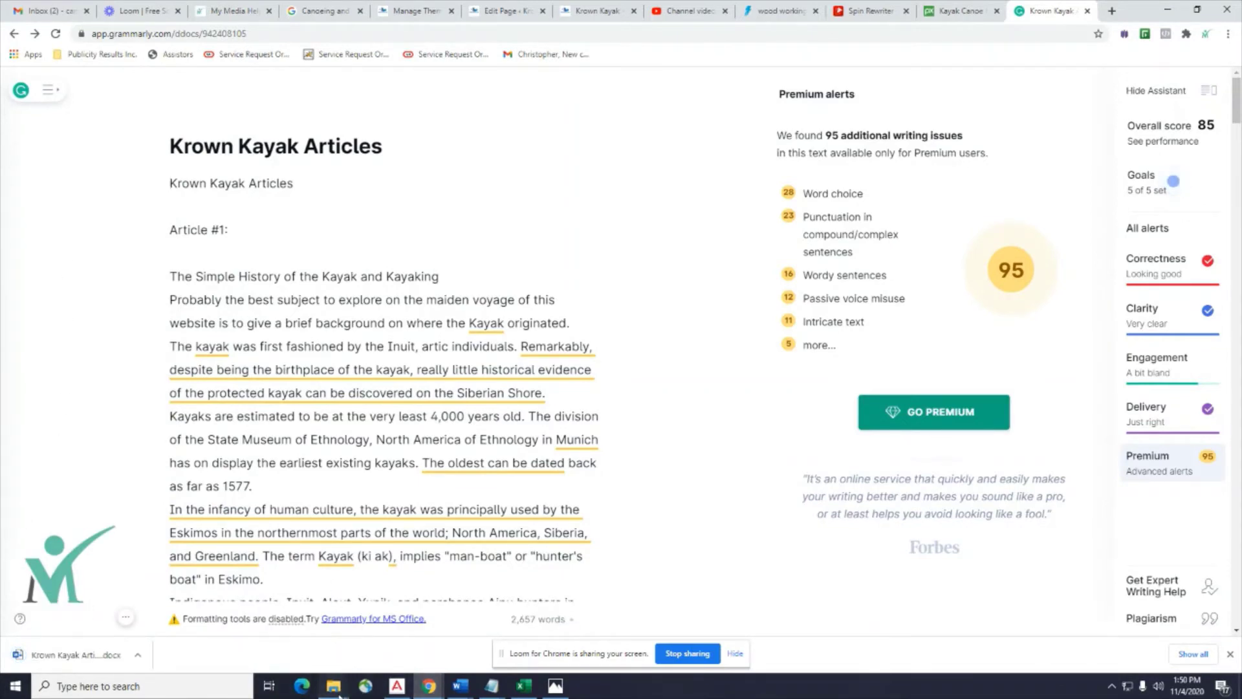
{"action": "mouse_move", "coordinate": [333, 684]}
{"action": "left_click", "coordinate": [381, 637]}
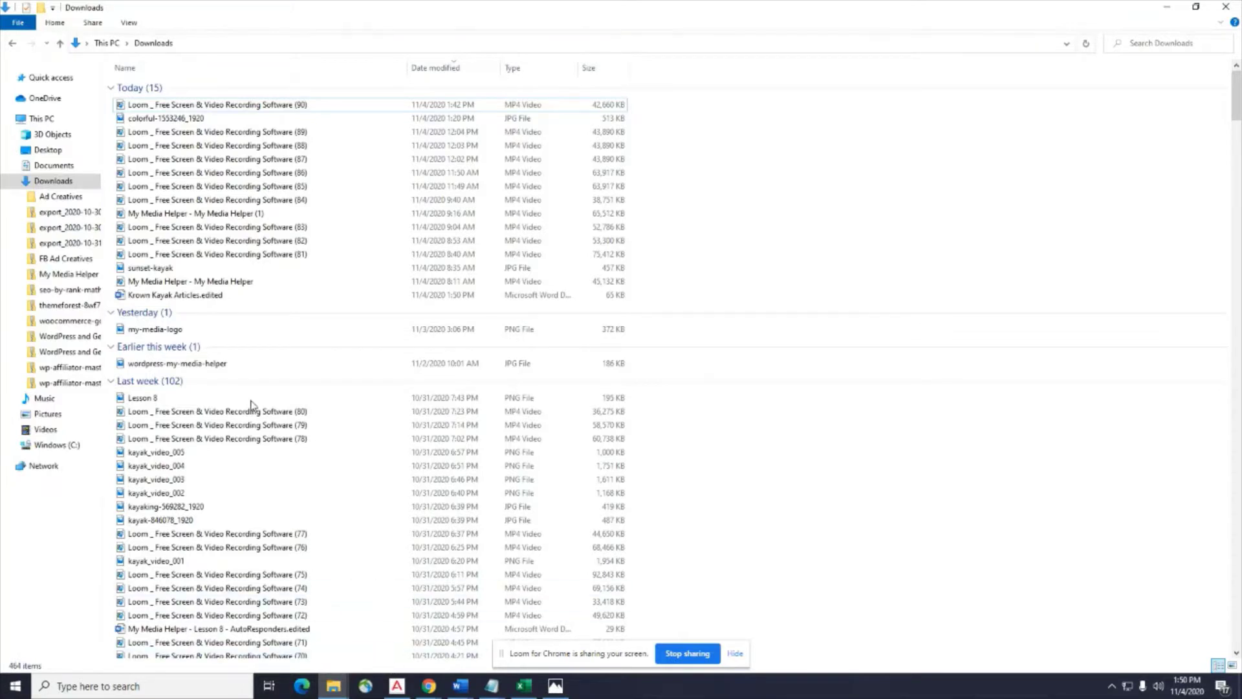
{"action": "left_click", "coordinate": [223, 299]}
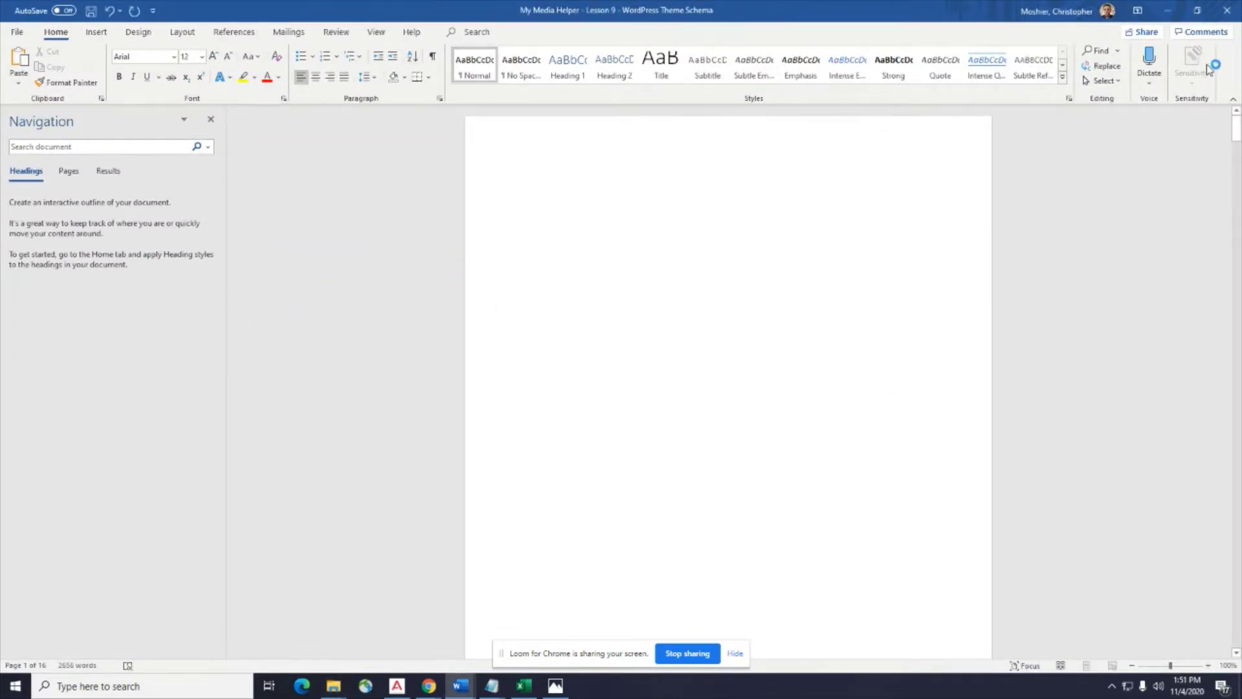
Return to Pixabay's kayak search results in Chrome to browse for article images, and open a new browser tab.
{"action": "key", "text": "alt+Tab"}
{"action": "left_click", "coordinate": [960, 11]}
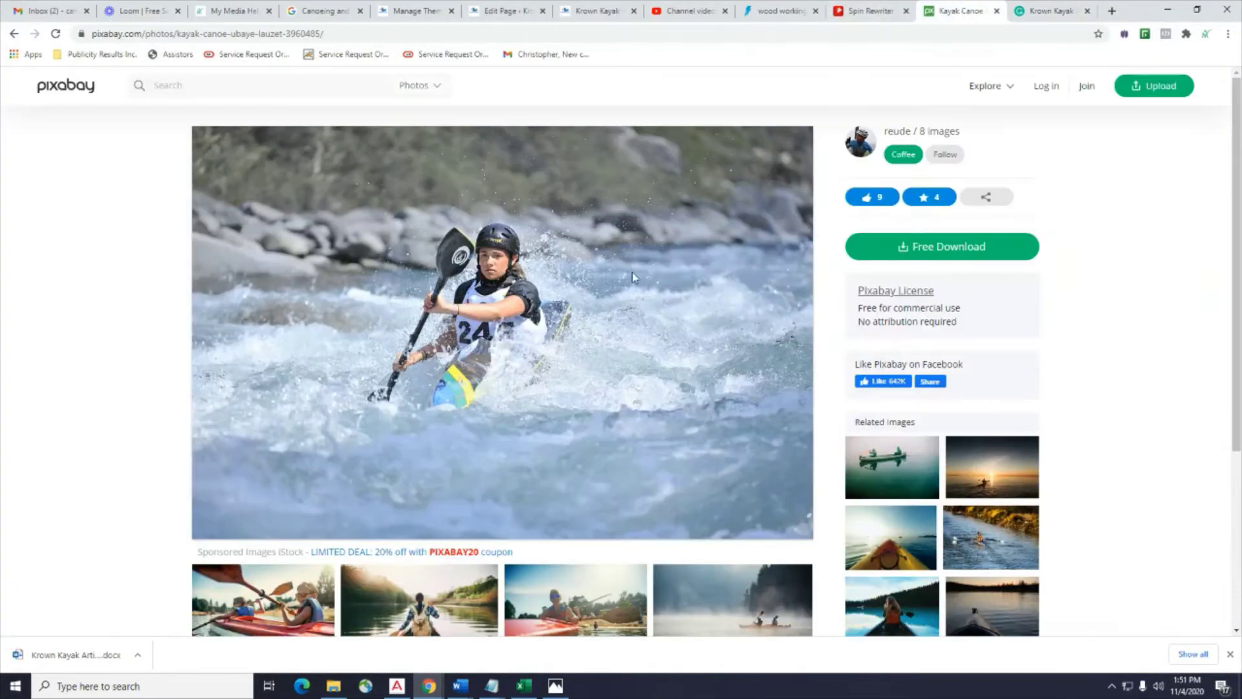
{"action": "left_click", "coordinate": [14, 34]}
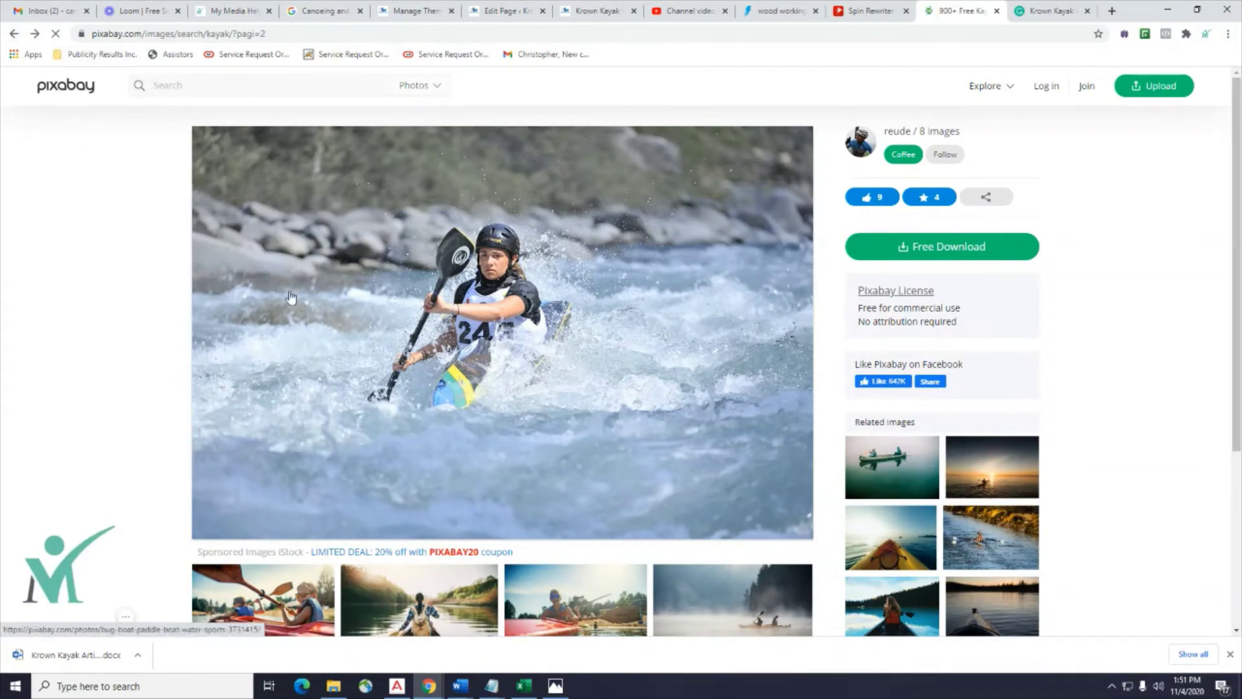
{"action": "scroll", "coordinate": [507, 395], "scroll_direction": "up", "scroll_amount": 20}
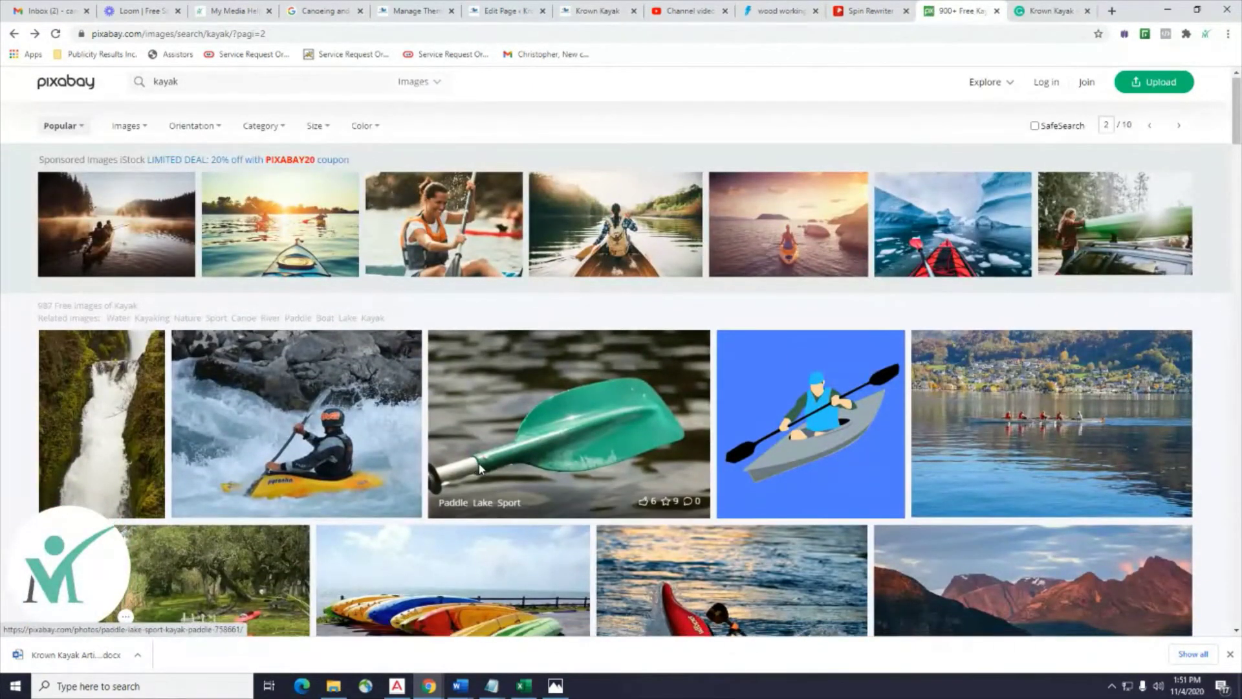
{"action": "scroll", "coordinate": [478, 470], "scroll_direction": "down", "scroll_amount": 7}
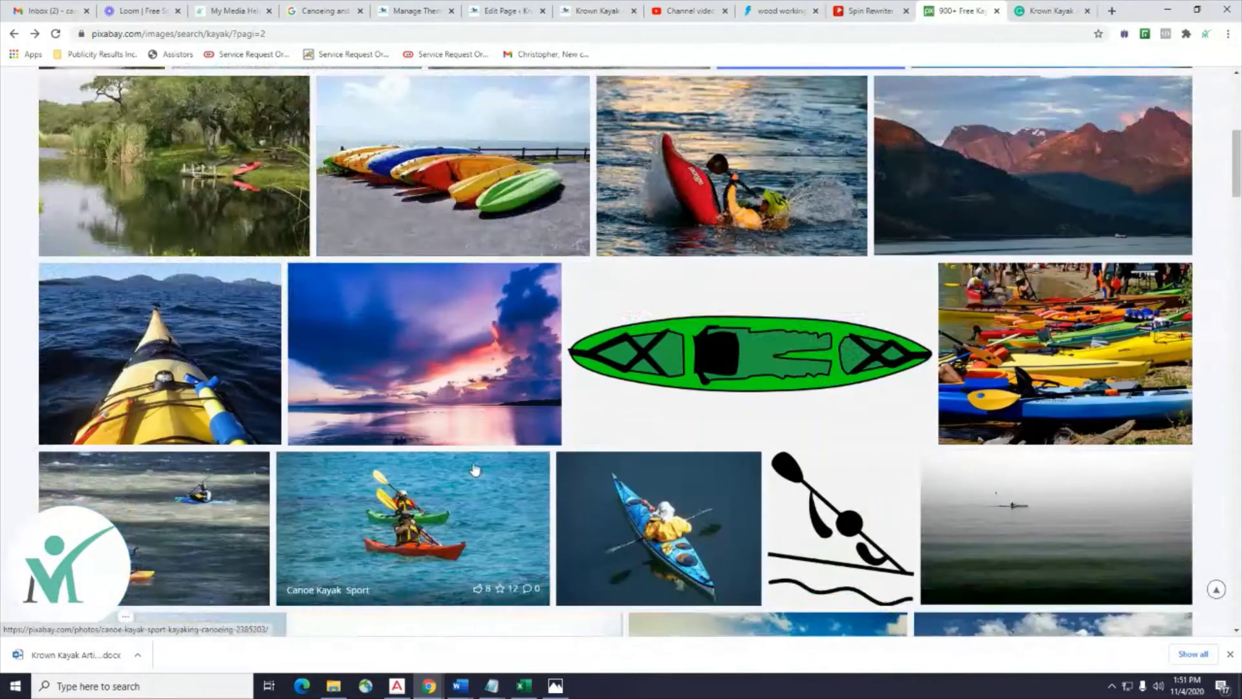
{"action": "scroll", "coordinate": [475, 469], "scroll_direction": "down", "scroll_amount": 5}
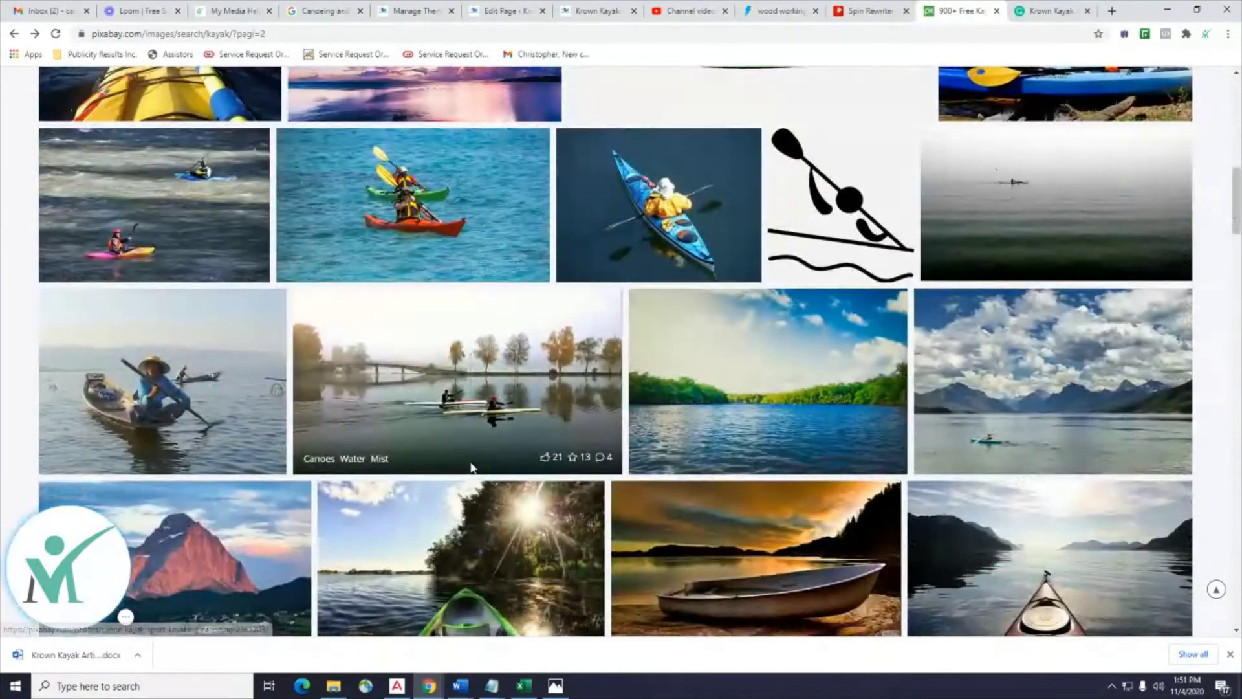
{"action": "scroll", "coordinate": [472, 469], "scroll_direction": "down", "scroll_amount": 5}
{"action": "scroll", "coordinate": [471, 469], "scroll_direction": "down", "scroll_amount": 6}
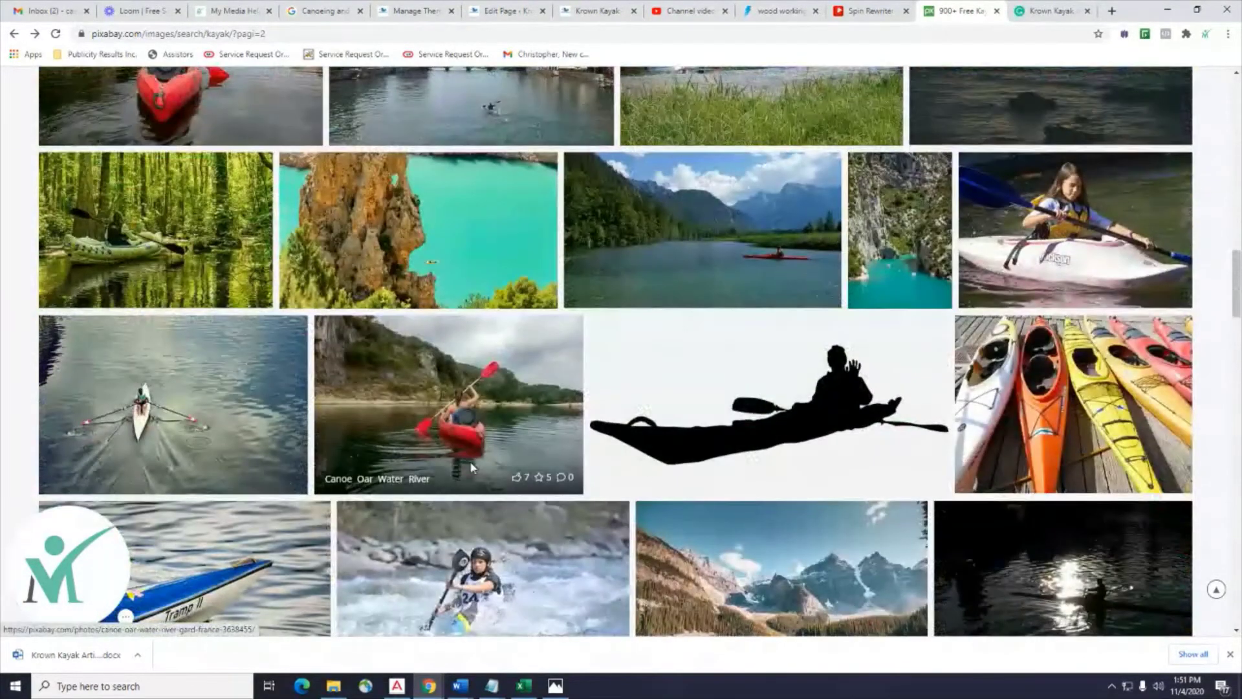
{"action": "scroll", "coordinate": [471, 467], "scroll_direction": "down", "scroll_amount": 5}
{"action": "scroll", "coordinate": [472, 468], "scroll_direction": "down", "scroll_amount": 7}
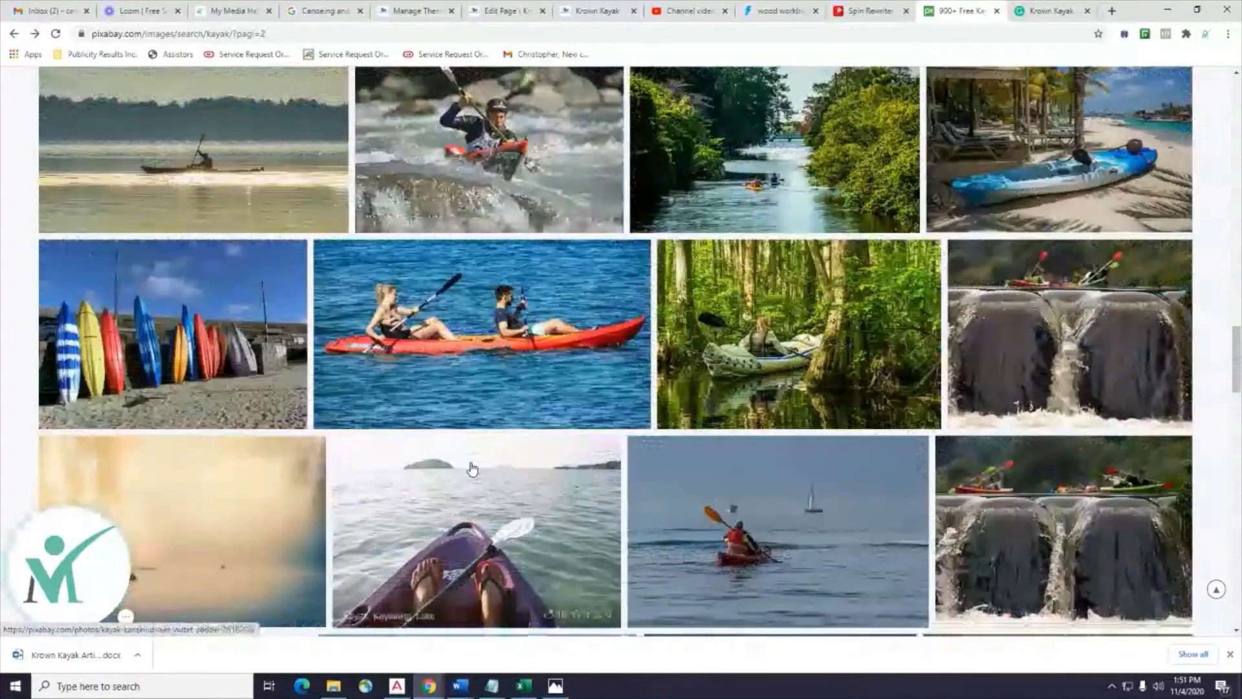
{"action": "scroll", "coordinate": [471, 469], "scroll_direction": "up", "scroll_amount": 9}
{"action": "scroll", "coordinate": [472, 469], "scroll_direction": "up", "scroll_amount": 20}
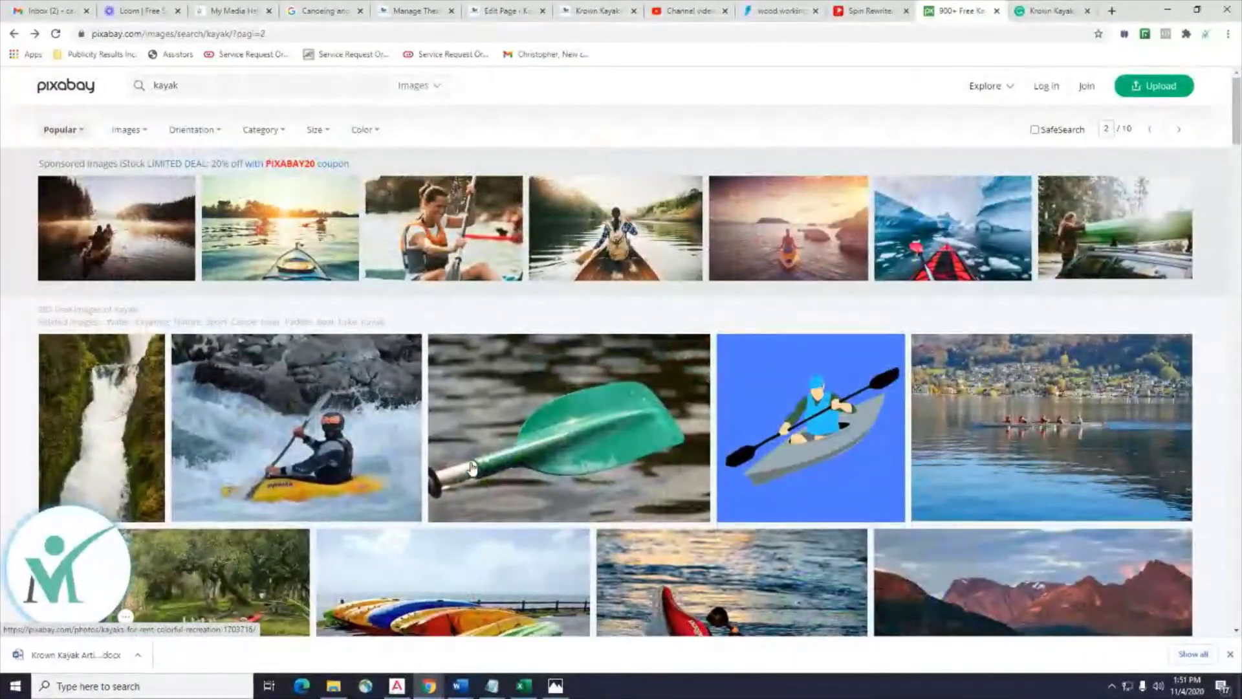
{"action": "mouse_move", "coordinate": [472, 467]}
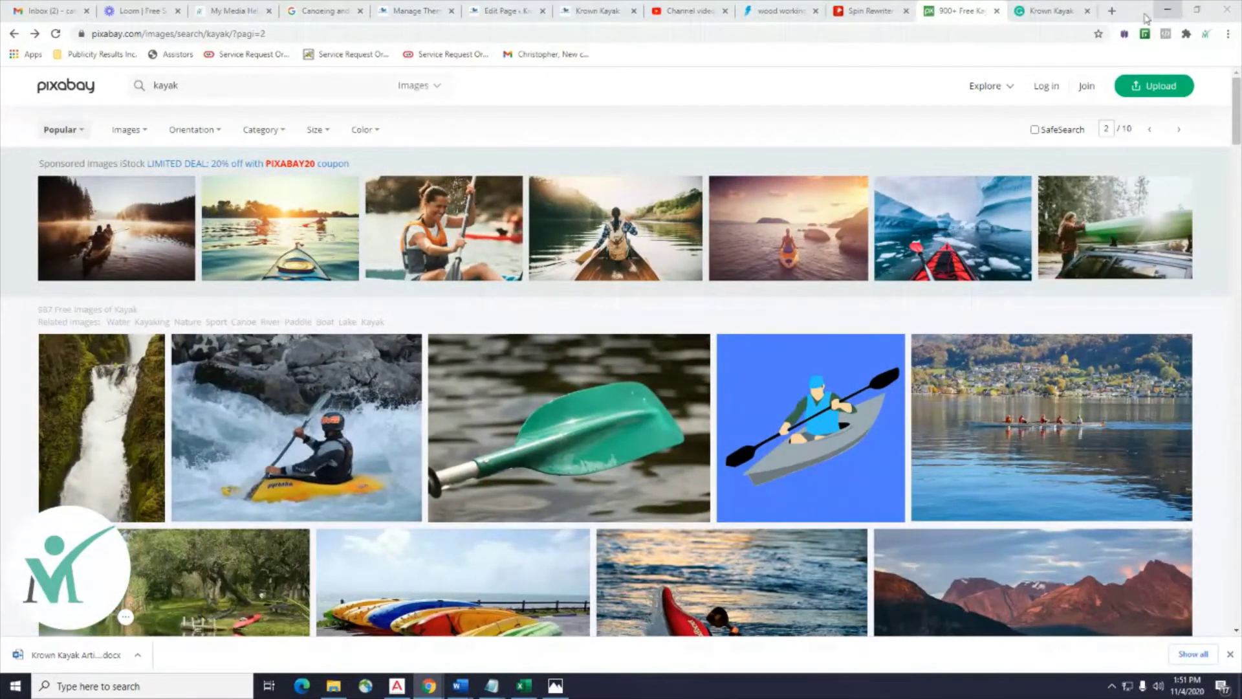
{"action": "left_click", "coordinate": [1112, 10]}
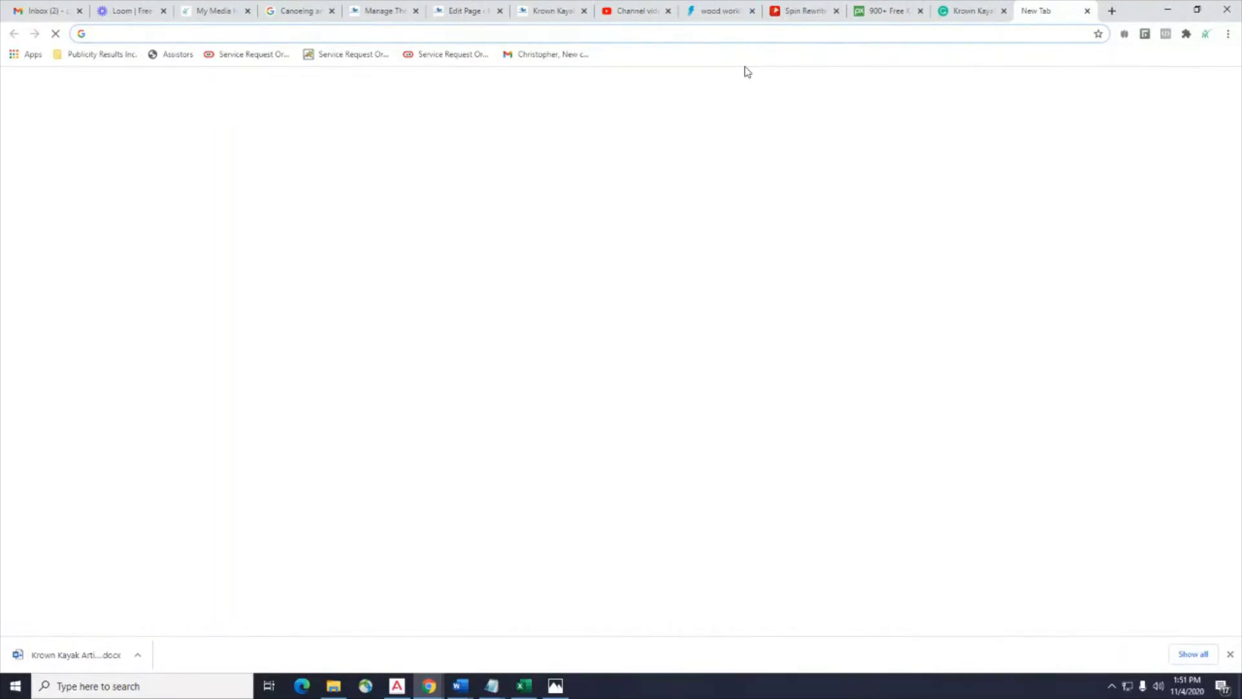
{"action": "type", "text": "getresponse.com/affiliate-programs"}
{"action": "key", "text": "Return"}
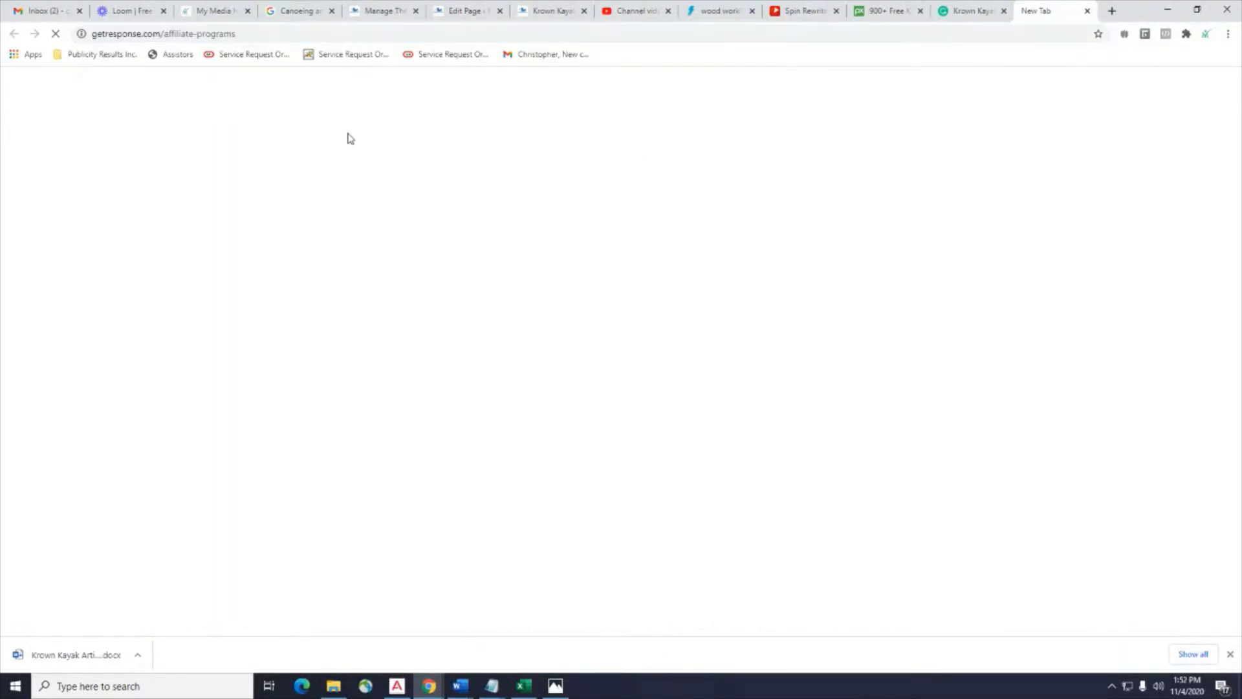
{"action": "left_click", "coordinate": [479, 269]}
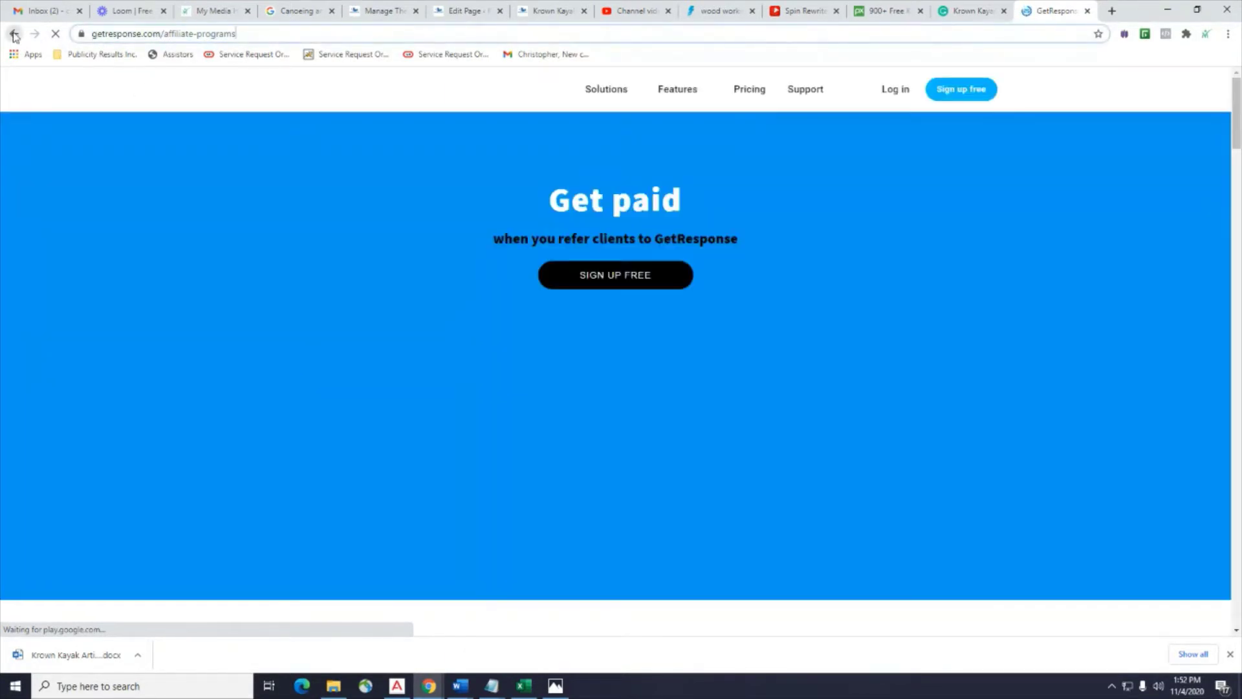
{"action": "left_click", "coordinate": [14, 34]}
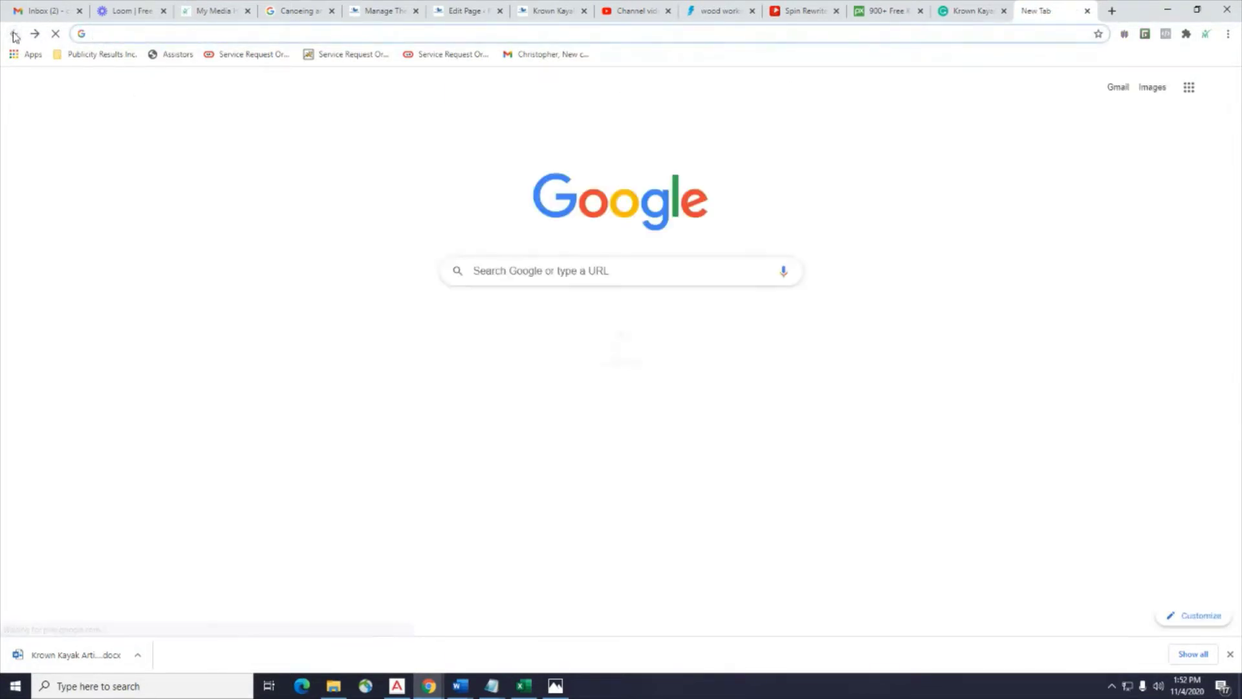
Search Google Images for "kayaking history" and filter the usage rights to Commercial & other licenses.
{"action": "left_click", "coordinate": [585, 270]}
{"action": "type", "text": "k"}
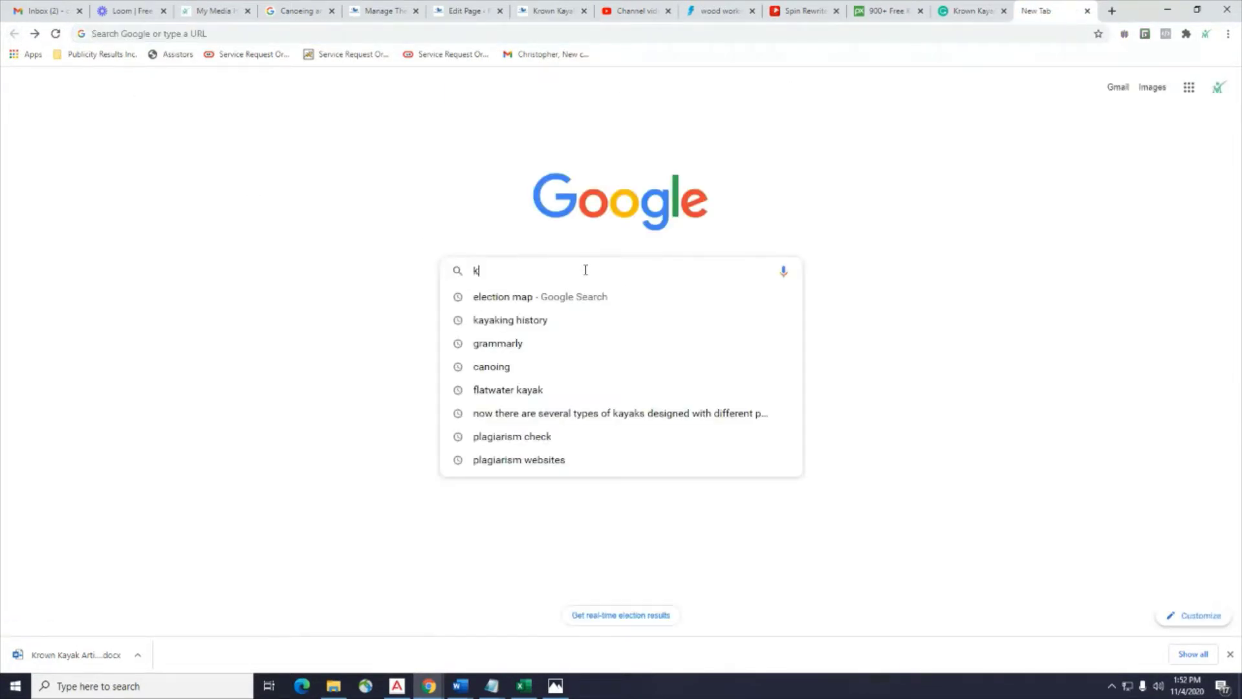
{"action": "type", "text": "ayak"}
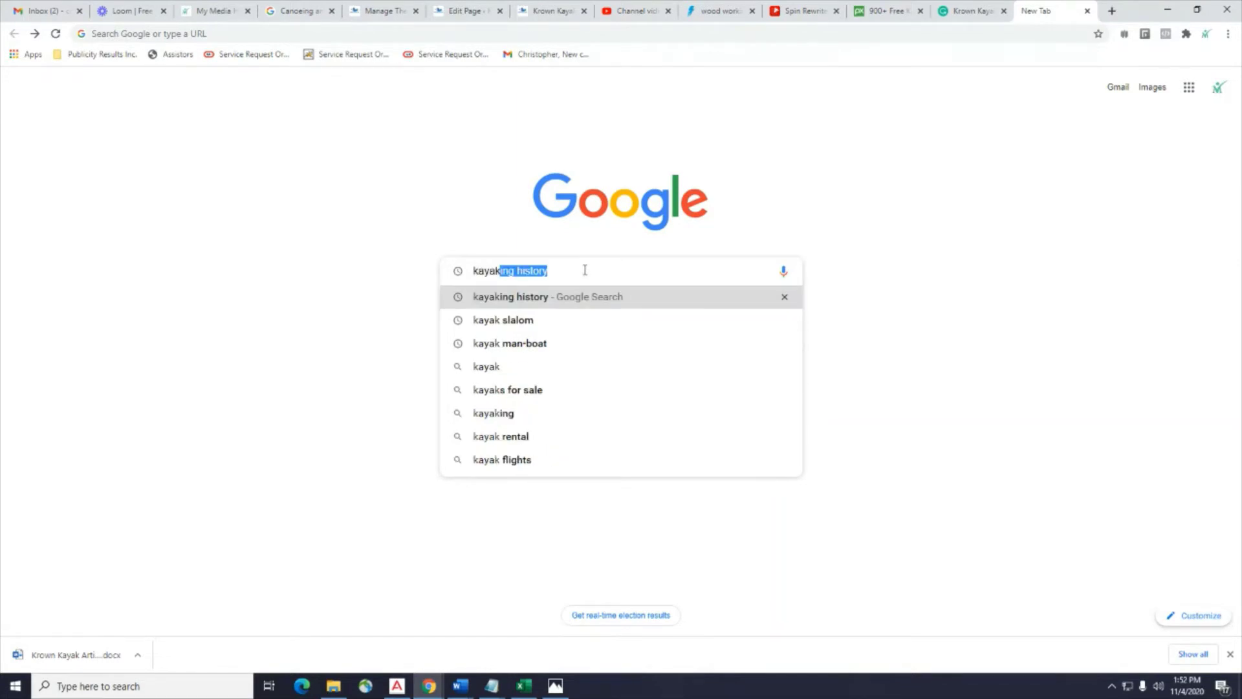
{"action": "type", "text": "ing"}
{"action": "key", "text": "Return"}
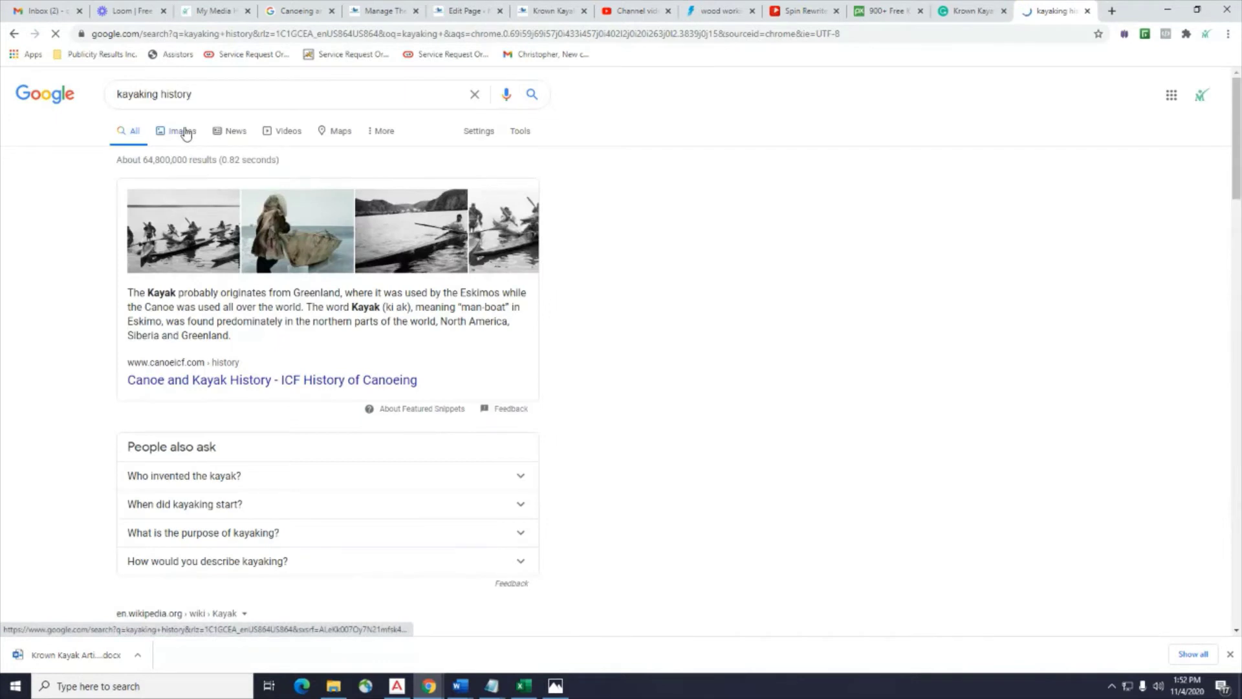
{"action": "left_click", "coordinate": [183, 131]}
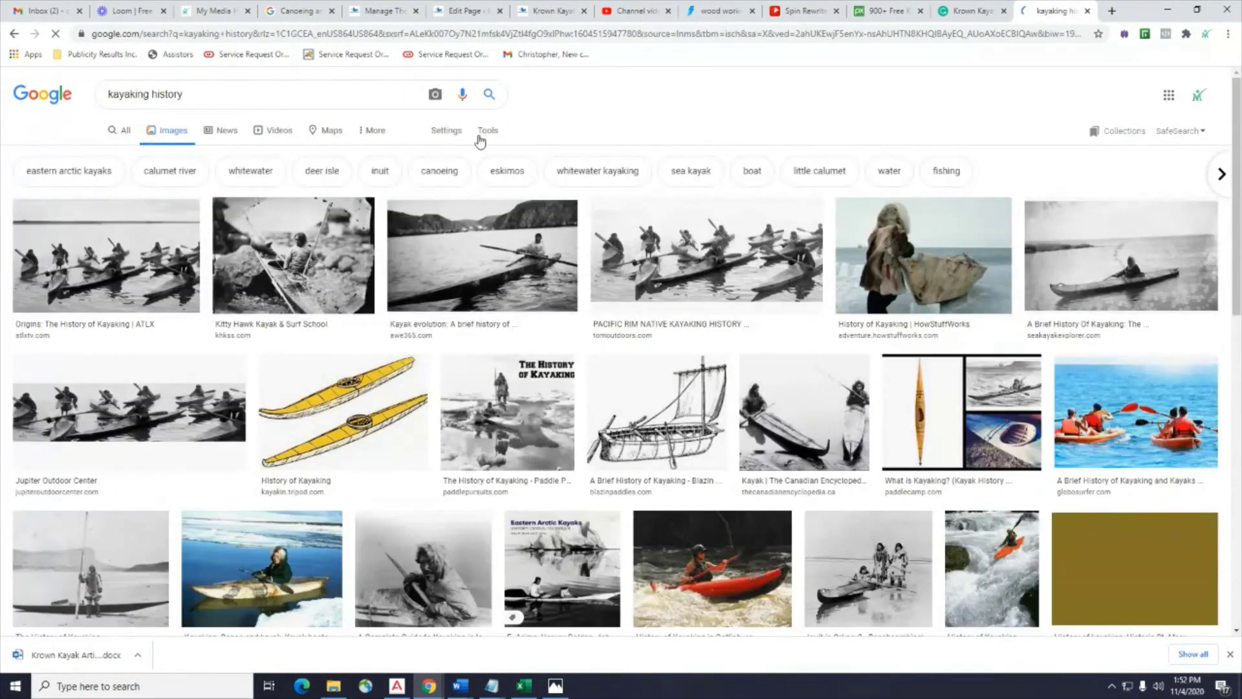
{"action": "left_click", "coordinate": [487, 130]}
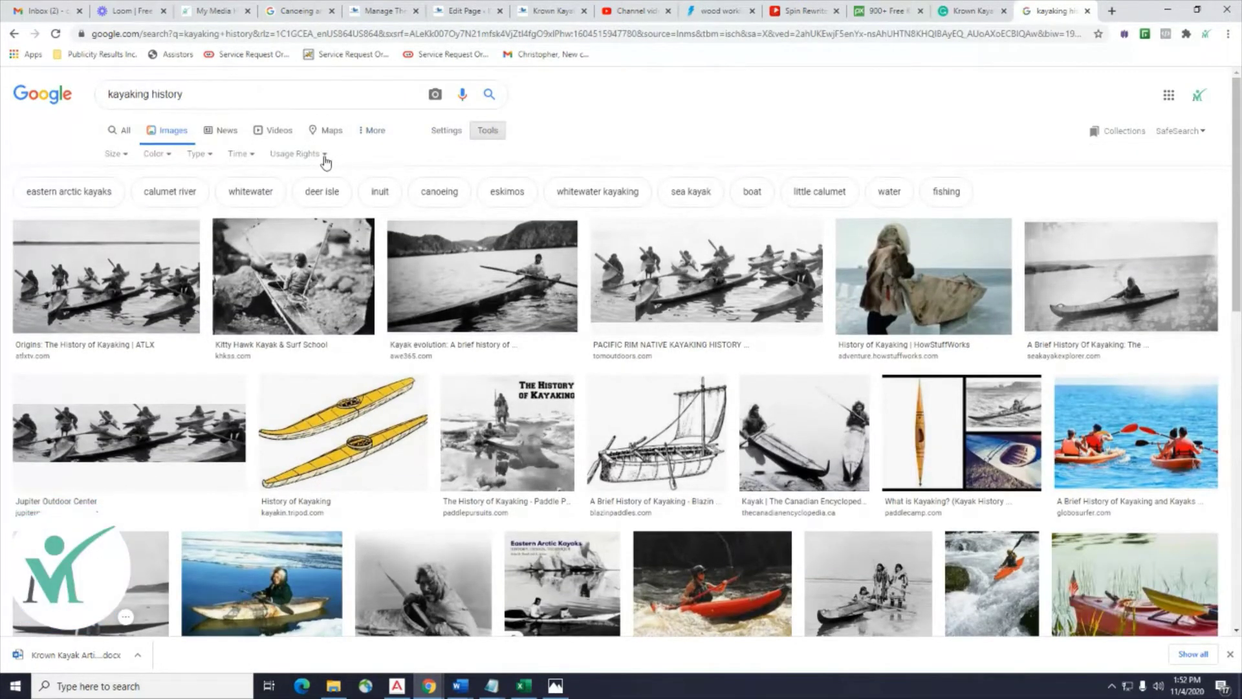
{"action": "left_click", "coordinate": [320, 155]}
{"action": "left_click", "coordinate": [323, 216]}
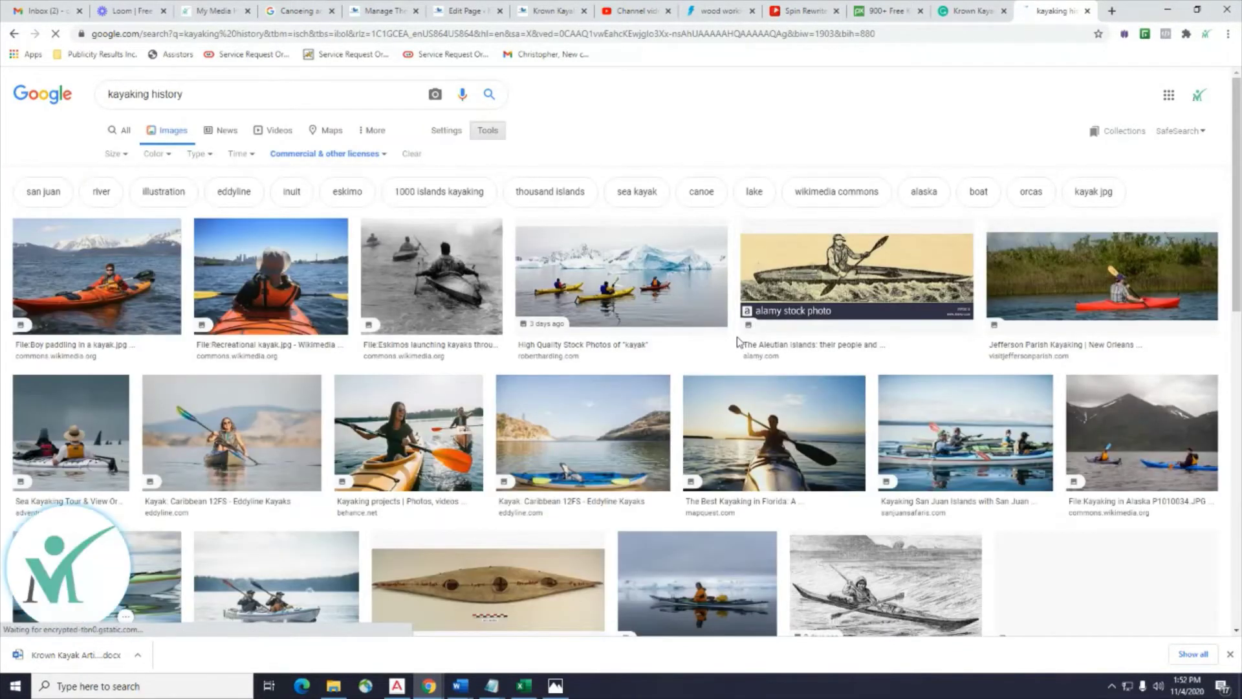
Examine the license-filtered kayaking history images and return to the Pixabay kayak results.
{"action": "scroll", "coordinate": [420, 327], "scroll_direction": "down", "scroll_amount": 3}
{"action": "scroll", "coordinate": [418, 320], "scroll_direction": "down", "scroll_amount": 2}
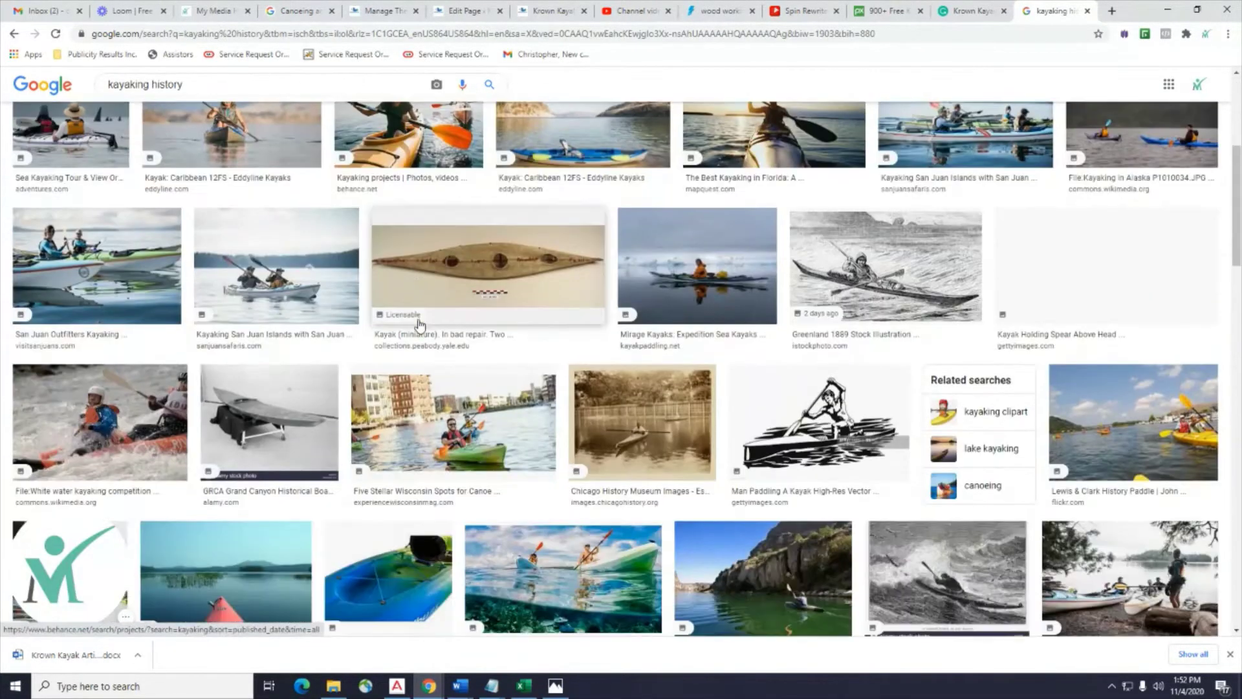
{"action": "scroll", "coordinate": [530, 305], "scroll_direction": "up", "scroll_amount": 2}
{"action": "scroll", "coordinate": [511, 298], "scroll_direction": "down", "scroll_amount": 2}
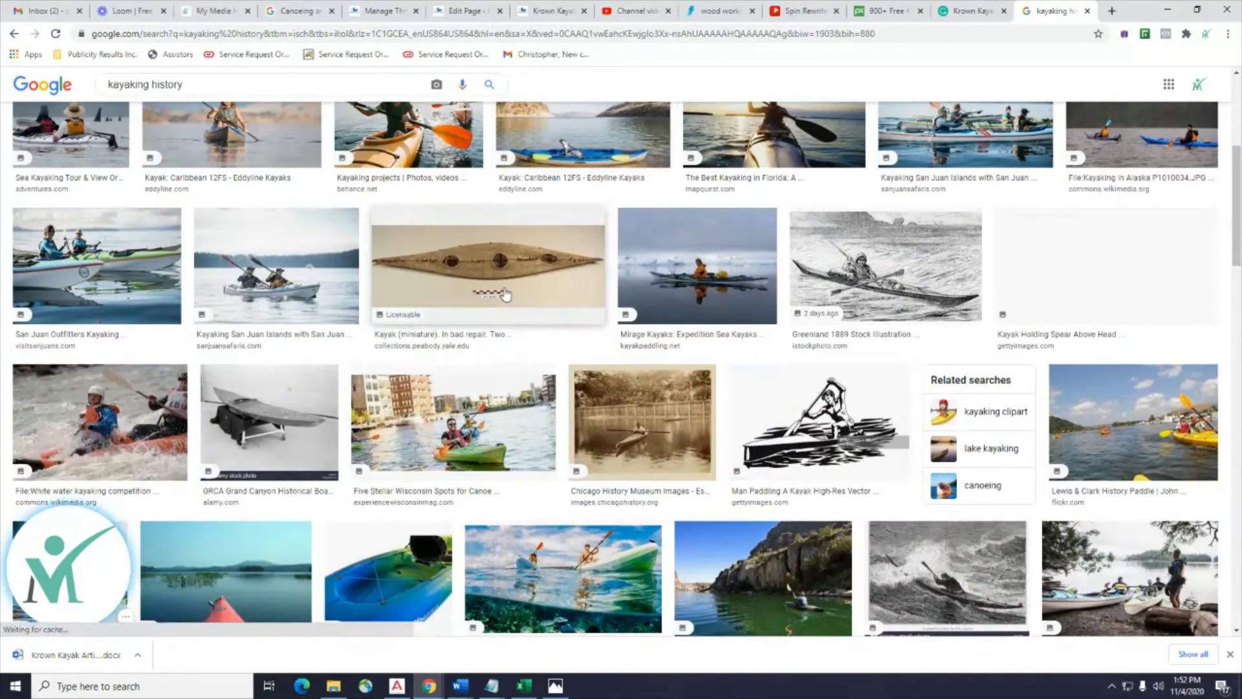
{"action": "scroll", "coordinate": [505, 294], "scroll_direction": "down", "scroll_amount": 5}
{"action": "scroll", "coordinate": [504, 292], "scroll_direction": "up", "scroll_amount": 5}
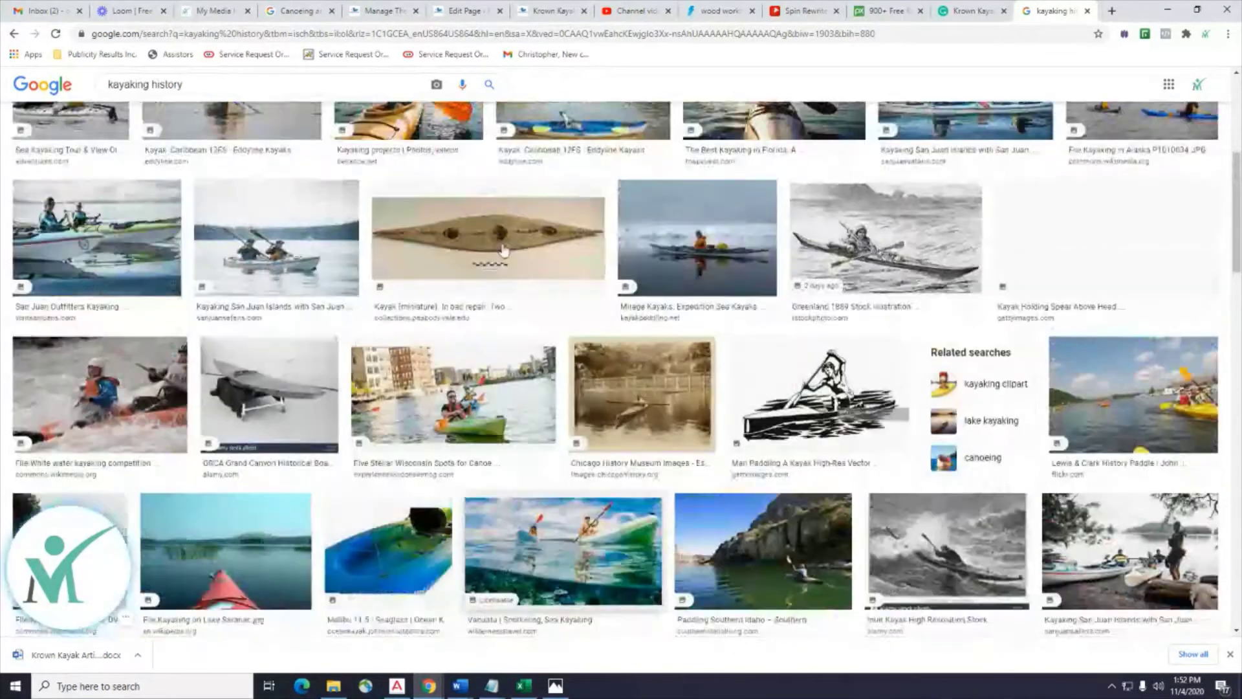
{"action": "left_click", "coordinate": [876, 12]}
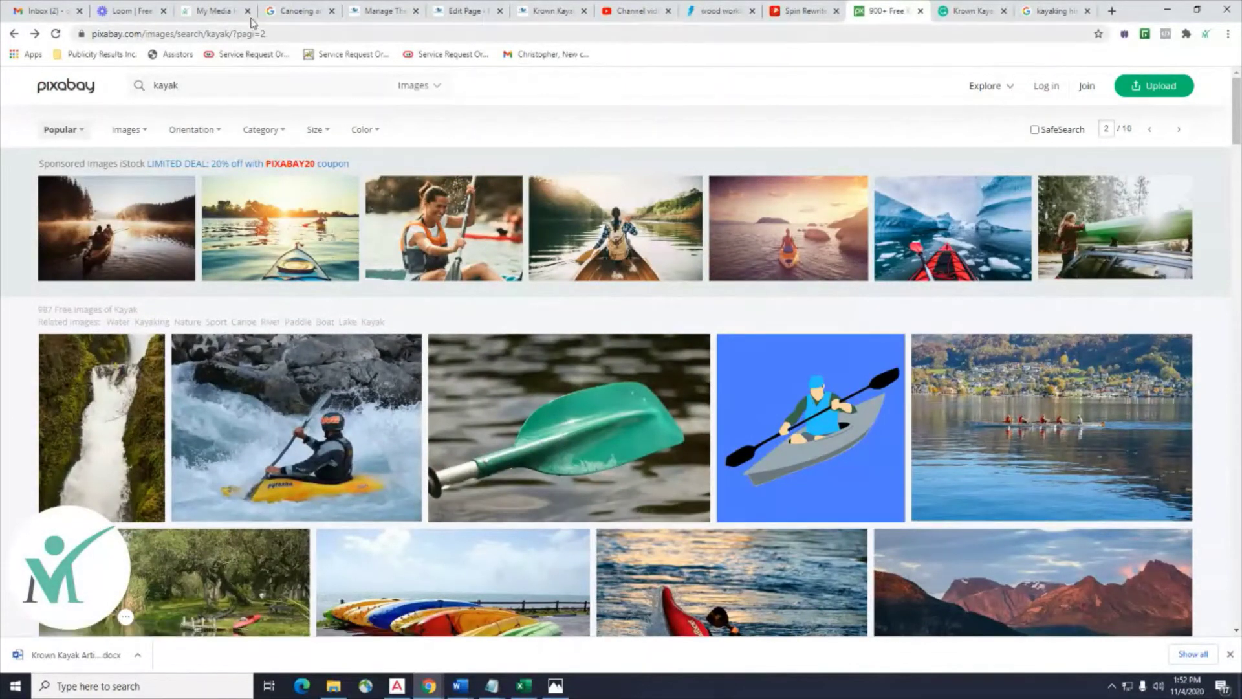
Close the canoeing and kayaking Google results and open the Upload New Media page in the Krown Kayak WordPress admin.
{"action": "left_click", "coordinate": [207, 13]}
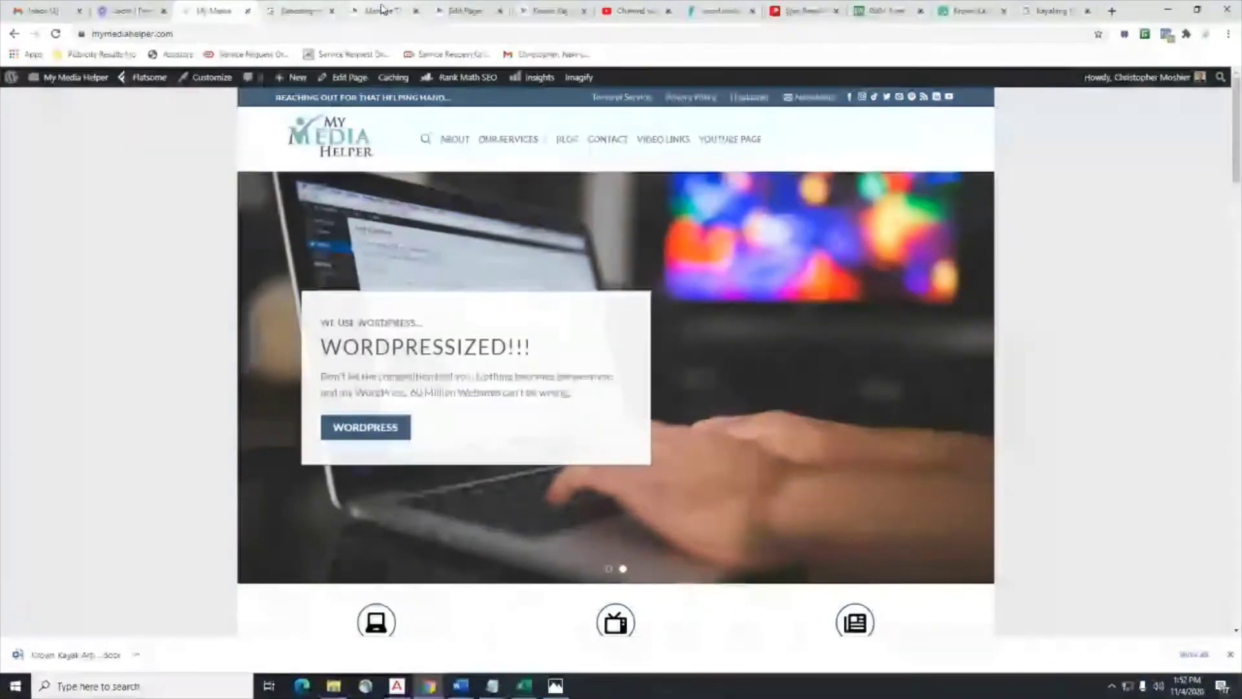
{"action": "left_click", "coordinate": [326, 18]}
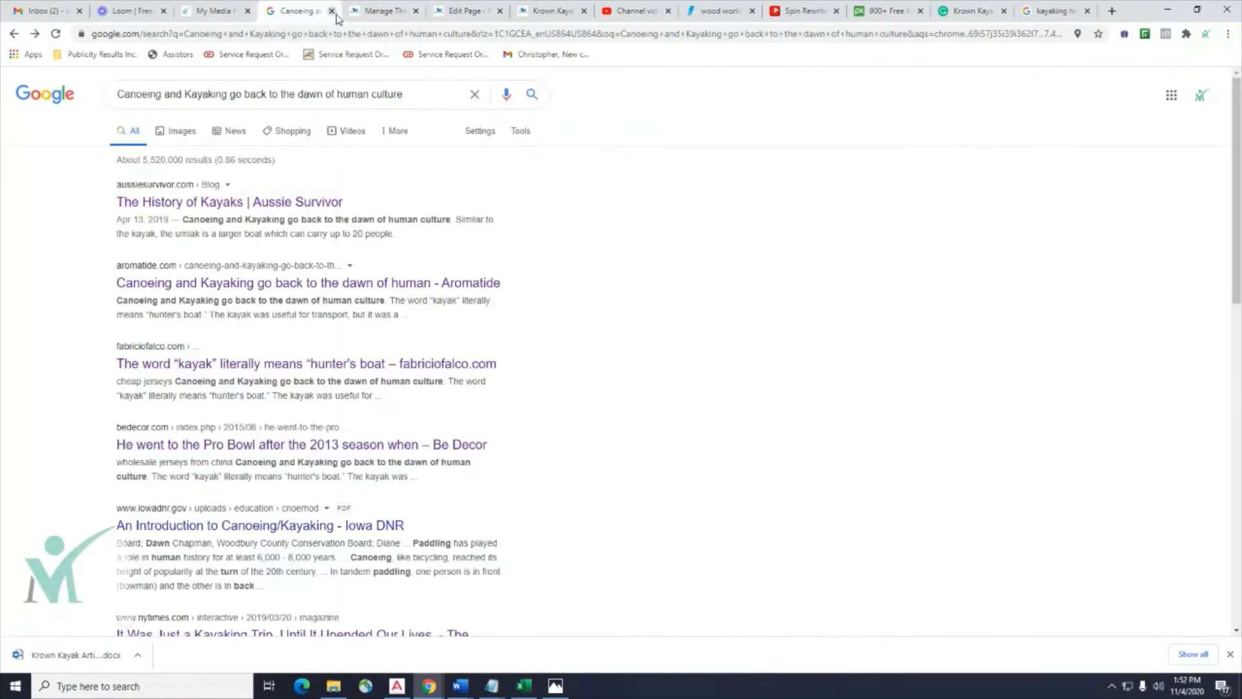
{"action": "key", "text": "ctrl+w"}
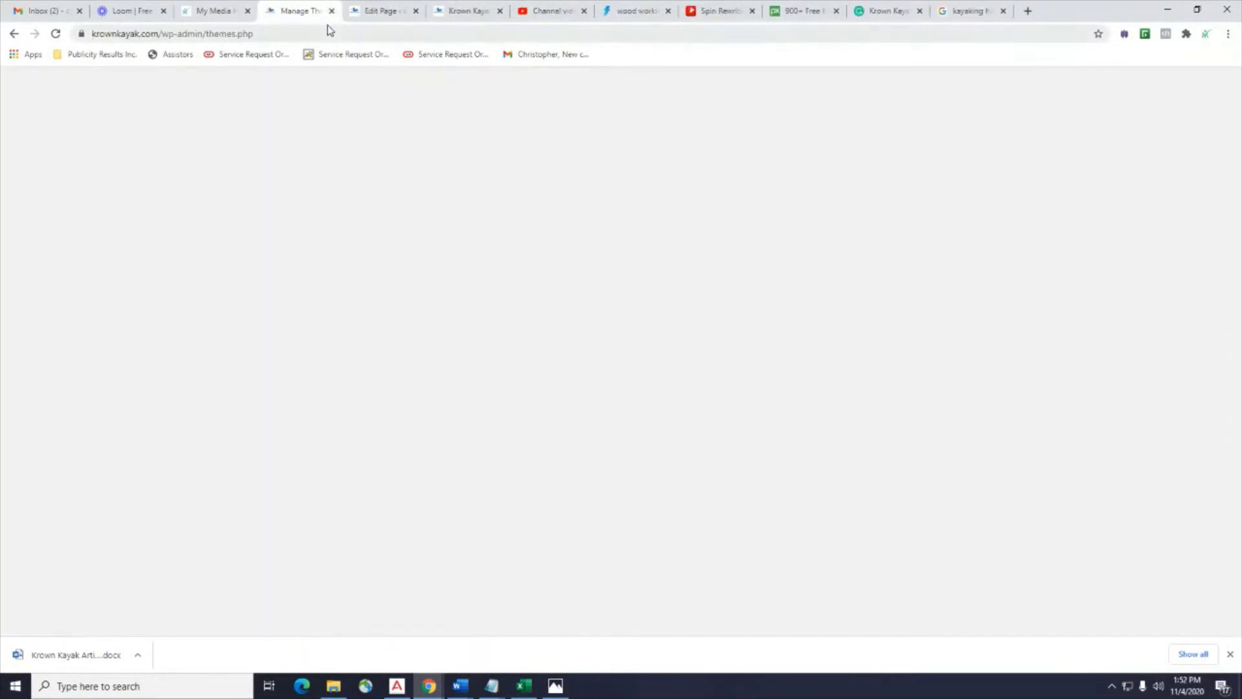
{"action": "left_click", "coordinate": [371, 18]}
{"action": "left_click", "coordinate": [295, 14]}
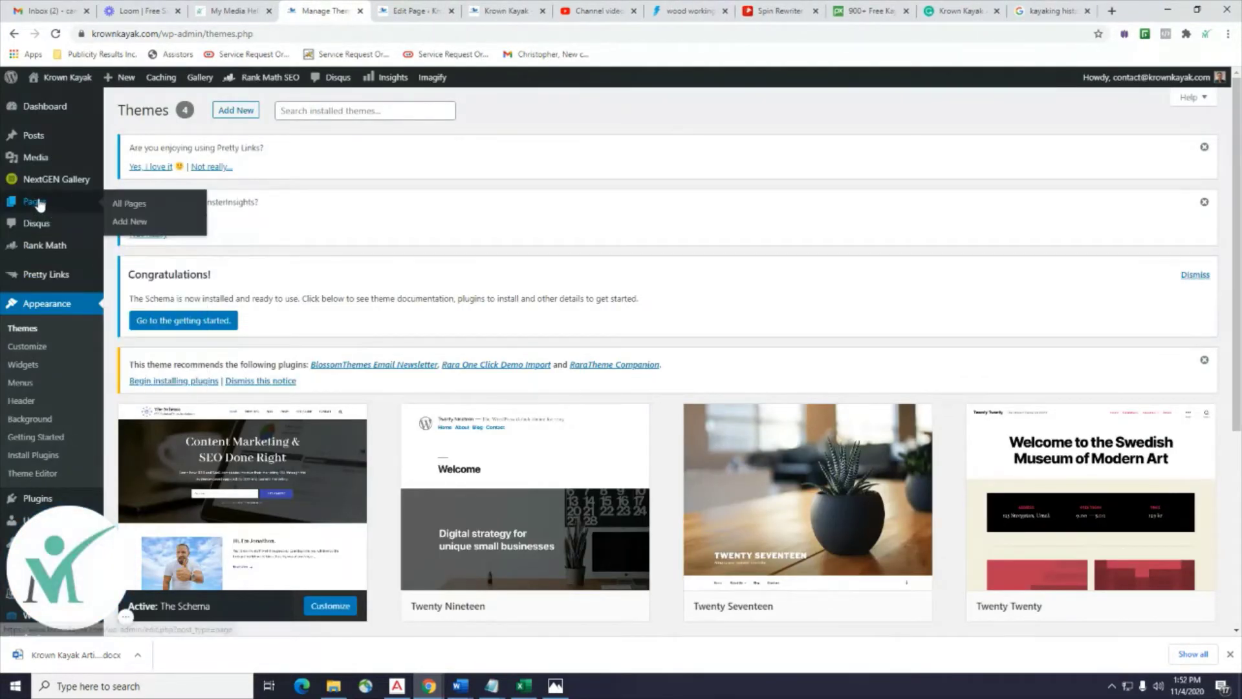
{"action": "mouse_move", "coordinate": [49, 159]}
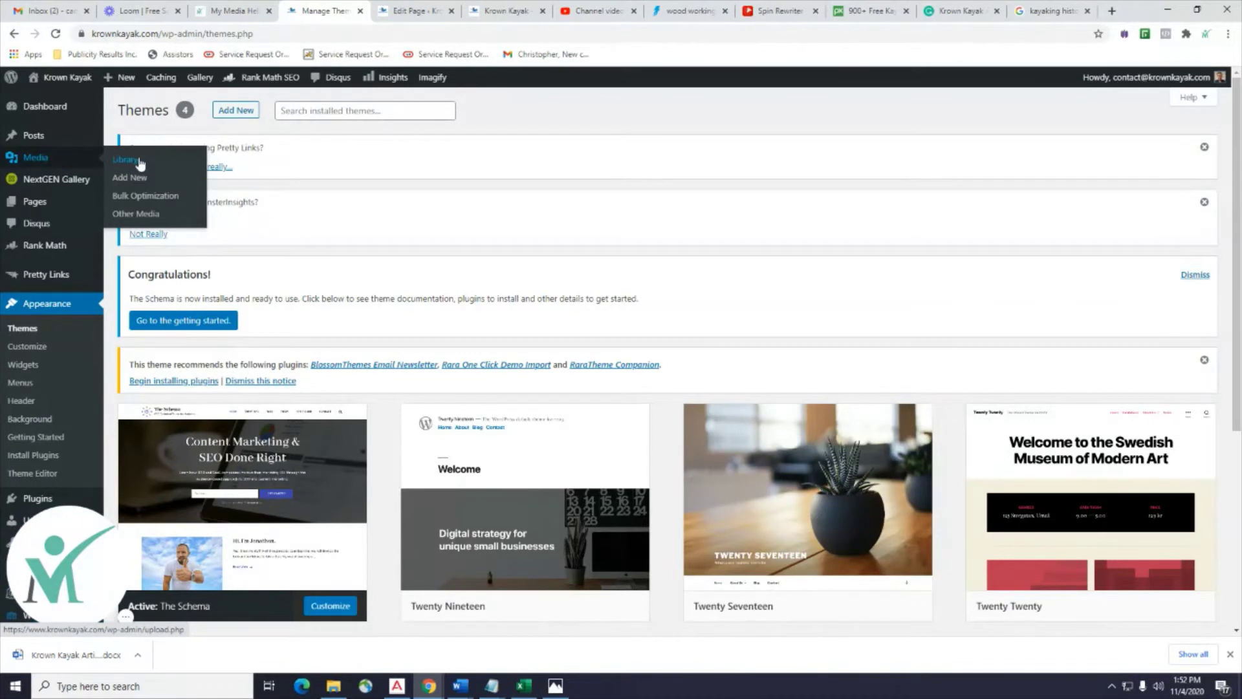
{"action": "left_click", "coordinate": [139, 180]}
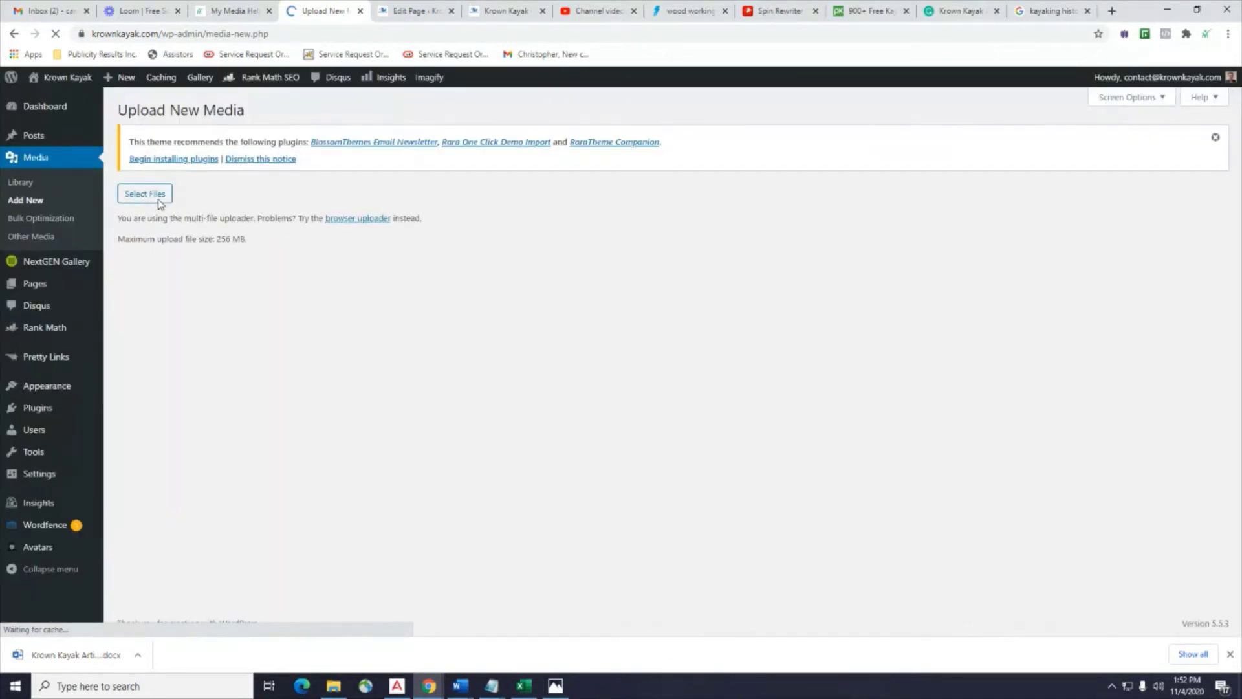
Upload the six Desktop images krown-kayak-article1-001 through krown-kayak-article1-006 to the site's media library.
{"action": "left_click", "coordinate": [672, 274]}
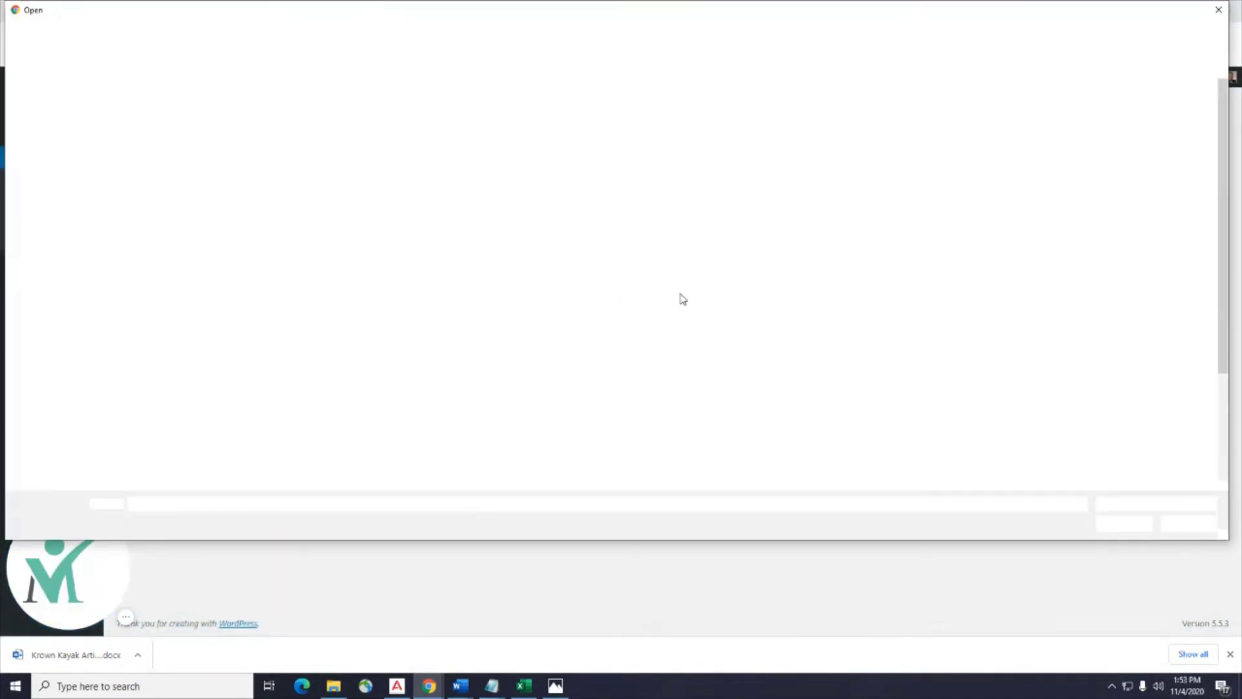
{"action": "scroll", "coordinate": [698, 298], "scroll_direction": "down", "scroll_amount": 3}
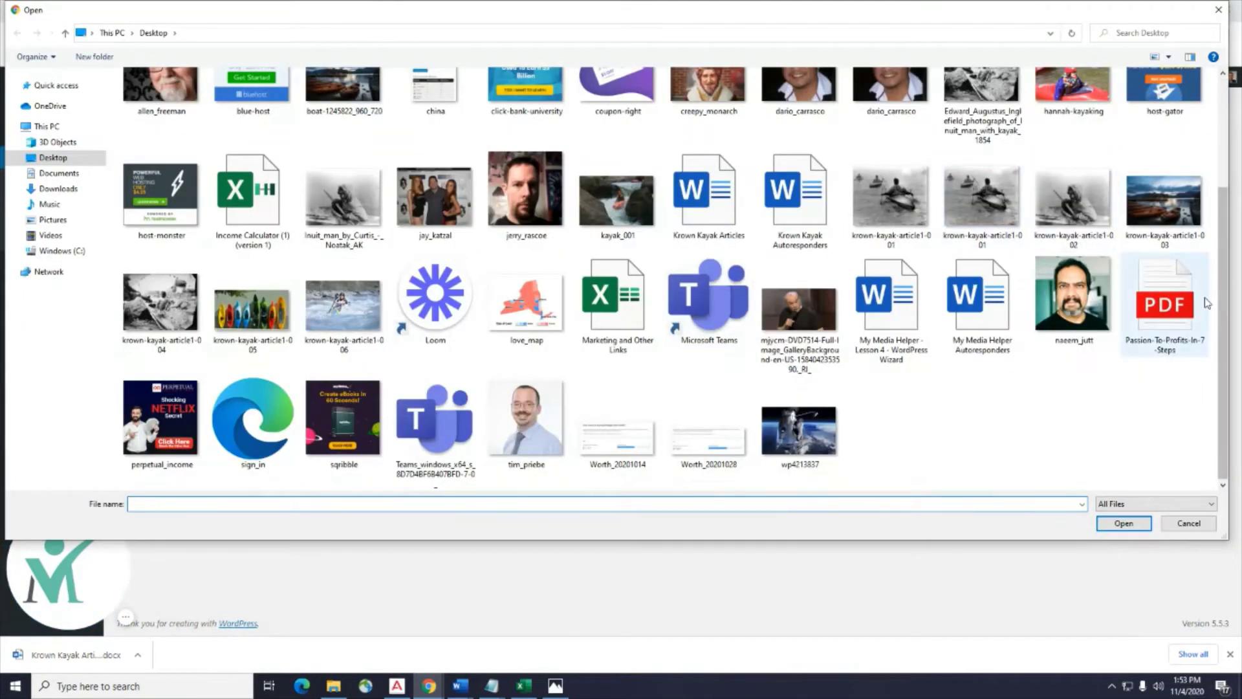
{"action": "left_click", "coordinate": [995, 215]}
{"action": "left_click", "coordinate": [1088, 220], "text": "ctrl"}
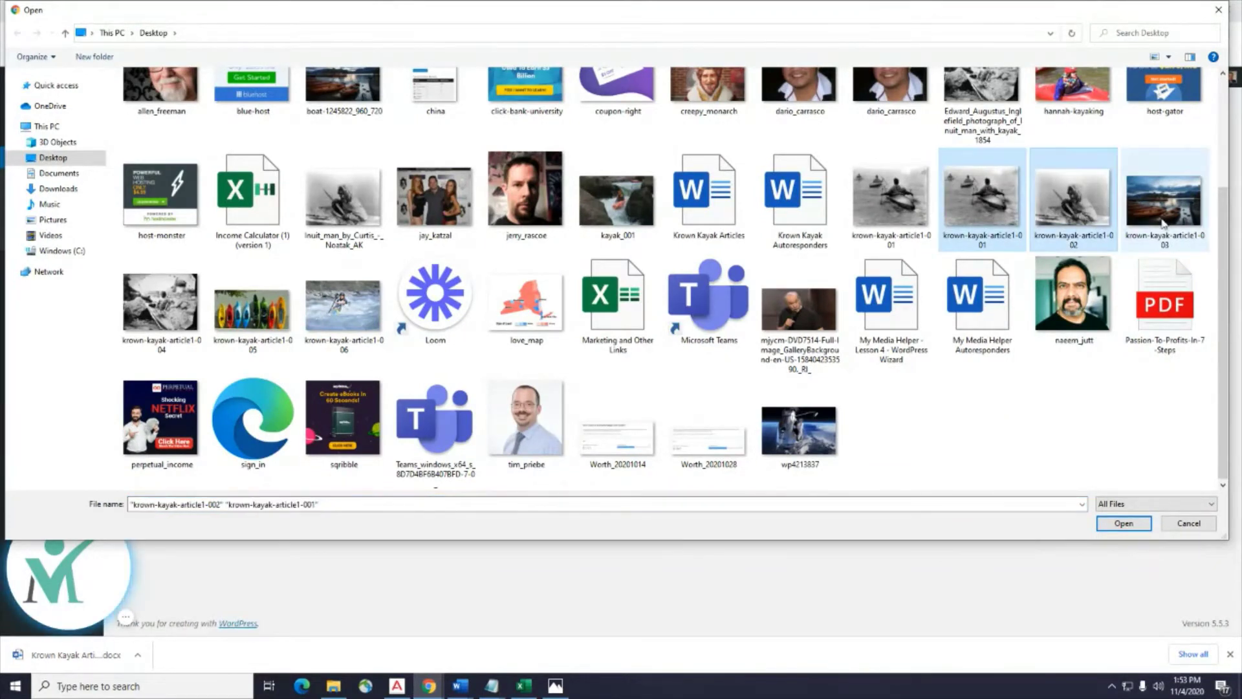
{"action": "left_click", "coordinate": [1170, 224], "text": "ctrl"}
{"action": "left_click", "coordinate": [186, 296], "text": "ctrl"}
{"action": "left_click", "coordinate": [240, 302], "text": "ctrl"}
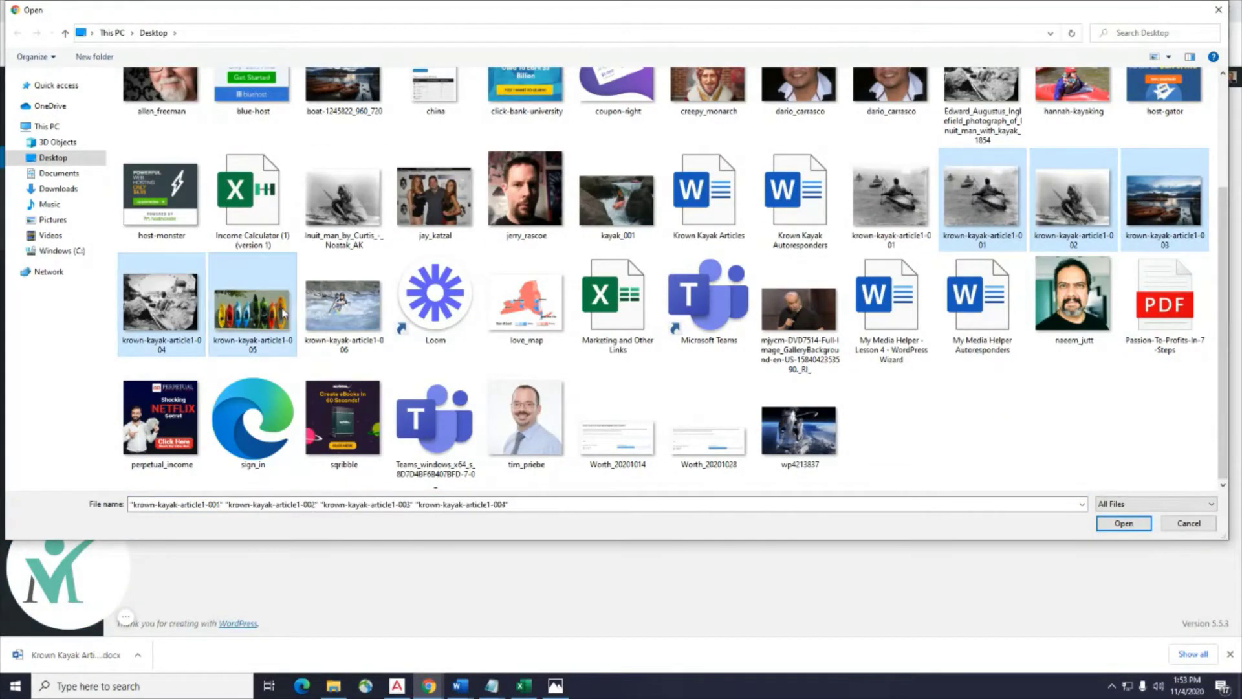
{"action": "left_click", "coordinate": [333, 304], "text": "ctrl"}
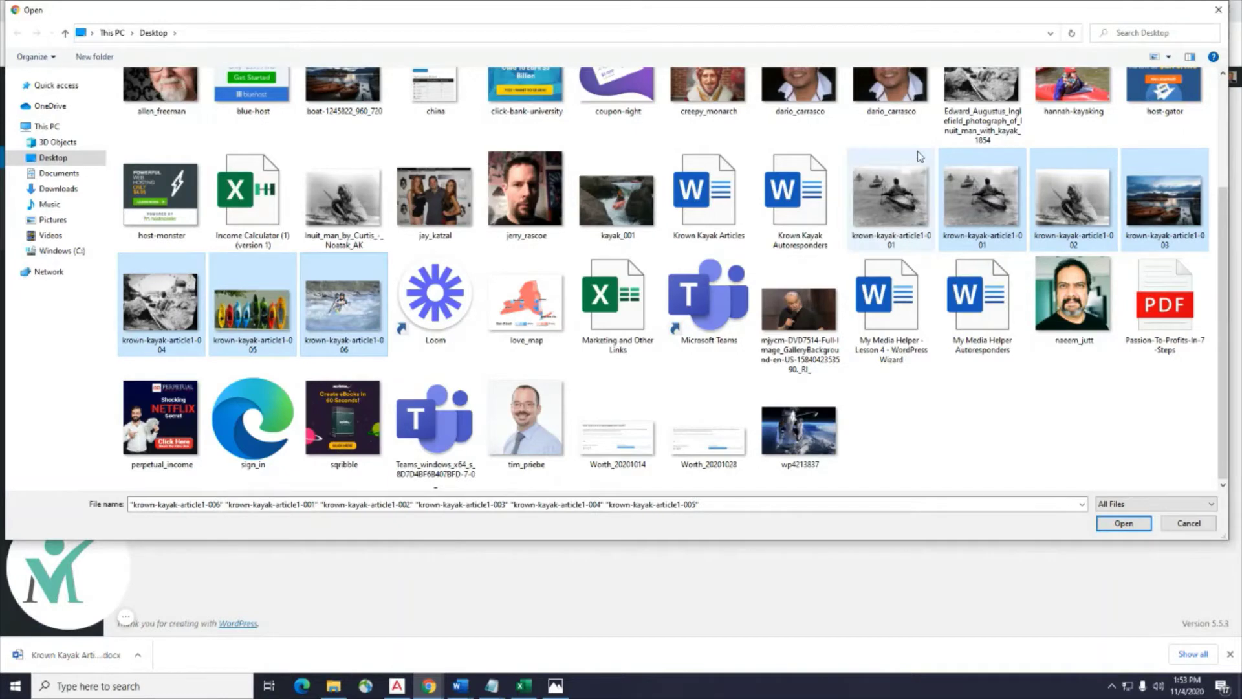
{"action": "left_click", "coordinate": [1124, 523]}
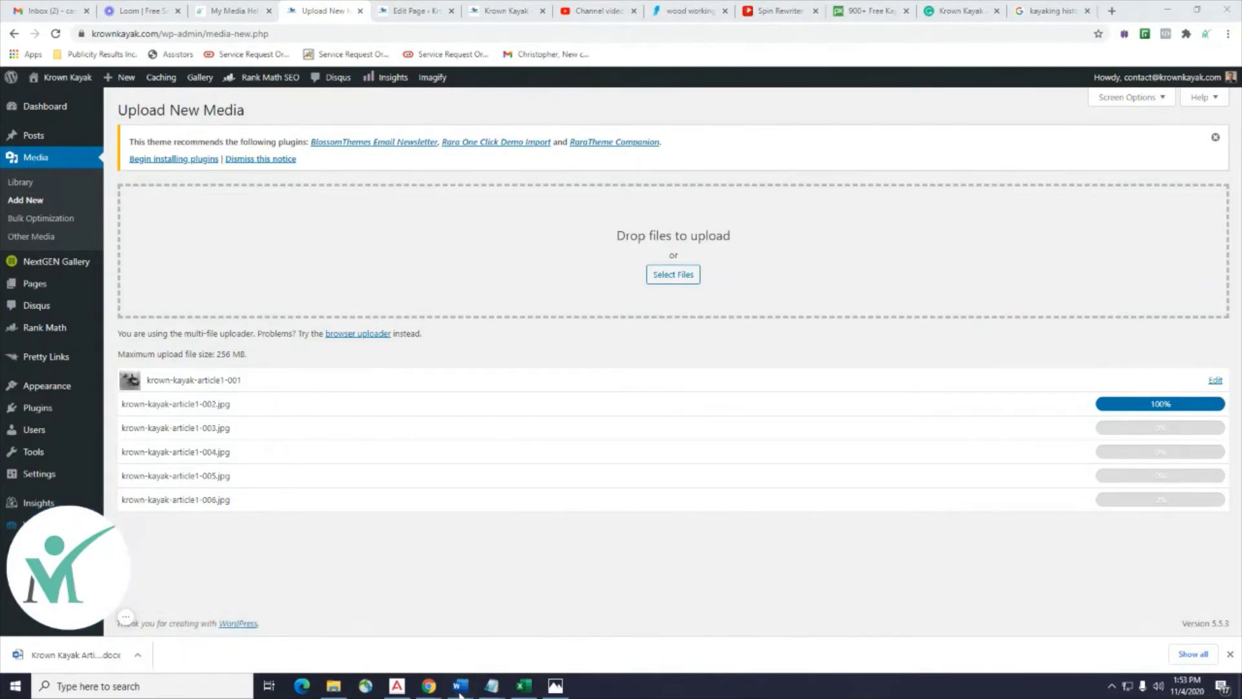
Switch to the Krown Kayak Articles.edited document in Word, copy Article #1's body text without its title or author line, and return to Chrome.
{"action": "mouse_move", "coordinate": [460, 694]}
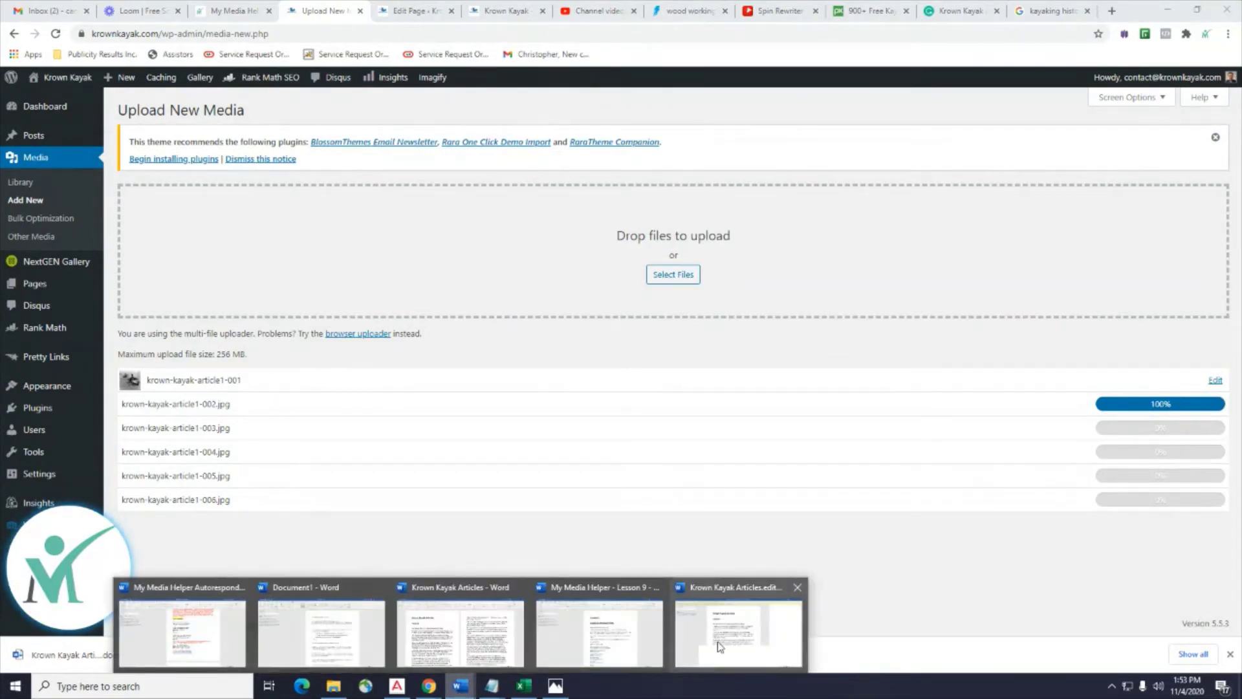
{"action": "left_click", "coordinate": [717, 648]}
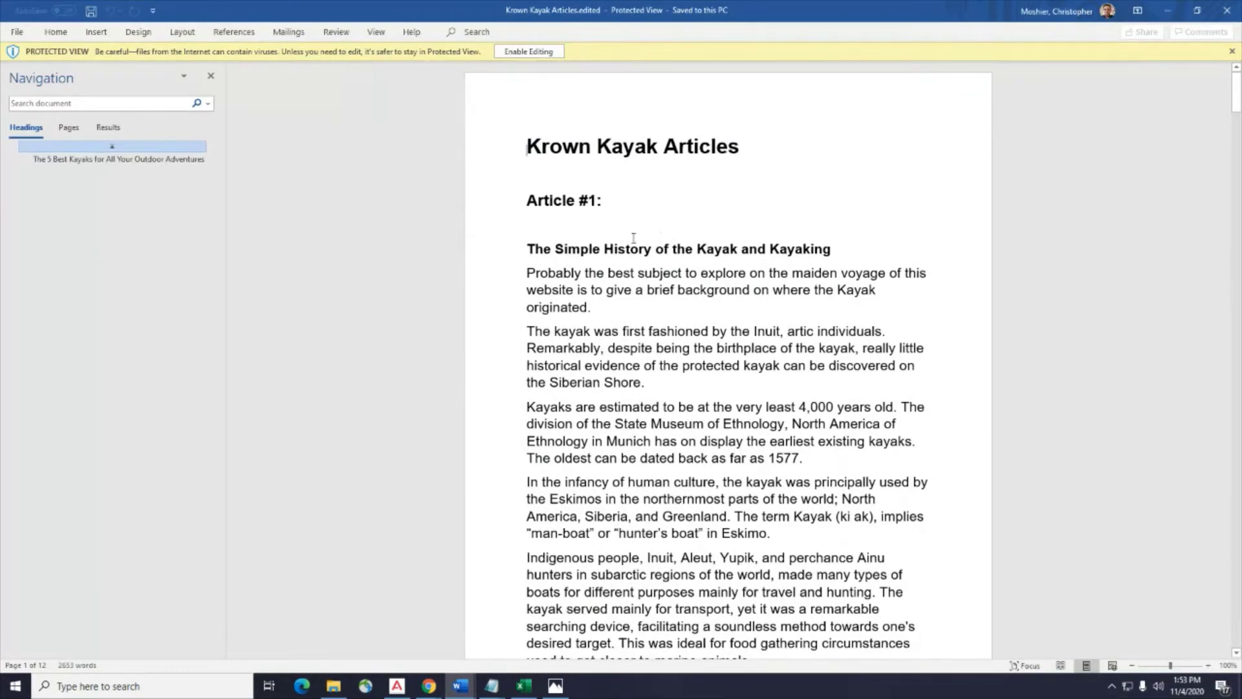
{"action": "left_click_drag", "start_coordinate": [527, 273], "coordinate": [902, 284]}
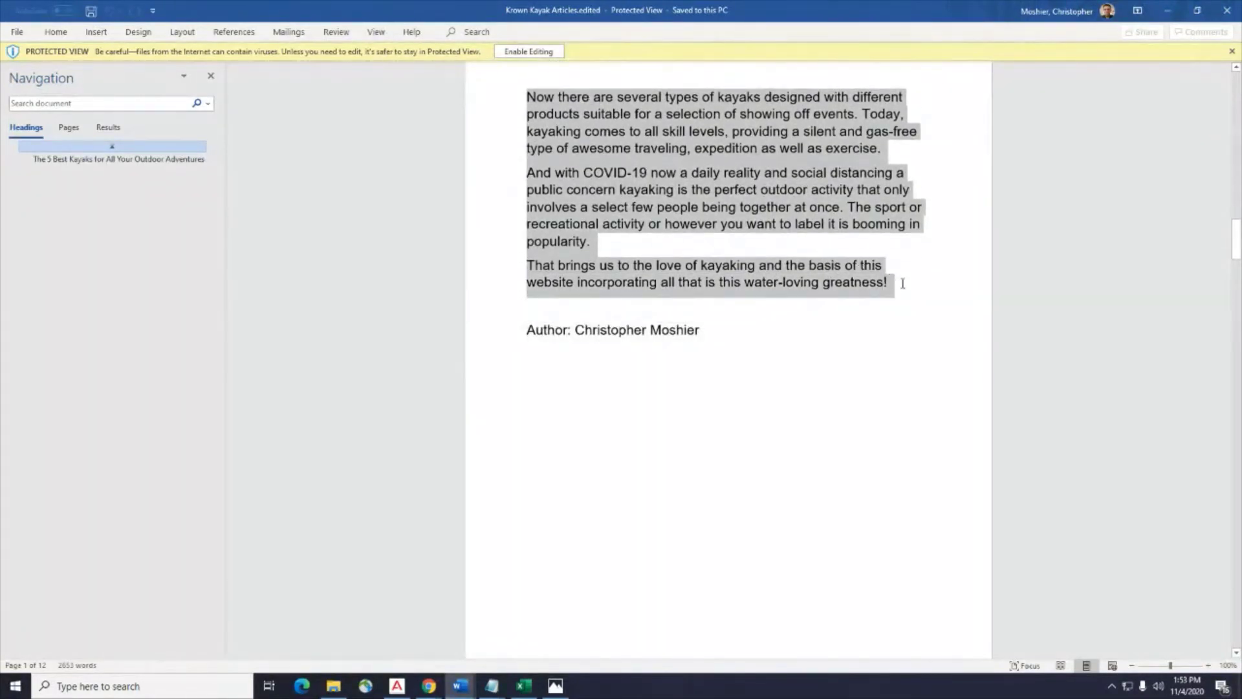
{"action": "right_click", "coordinate": [772, 275]}
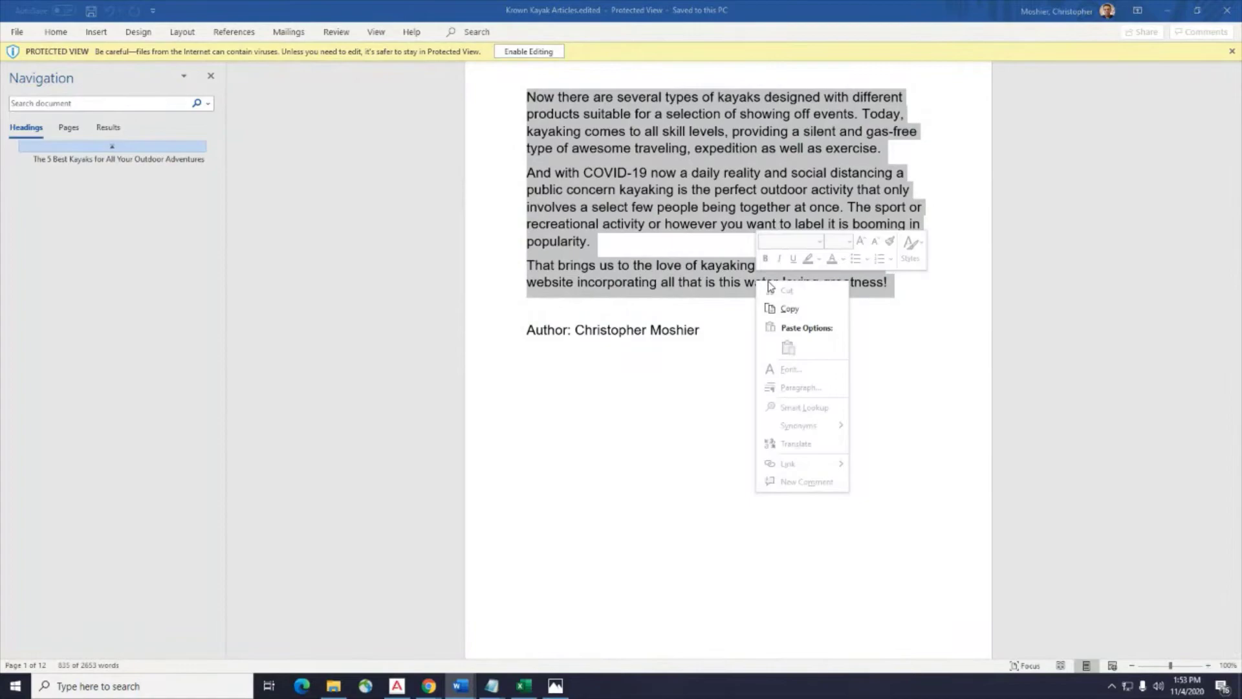
{"action": "left_click", "coordinate": [791, 310]}
{"action": "scroll", "coordinate": [608, 484], "scroll_direction": "up", "scroll_amount": 3}
{"action": "scroll", "coordinate": [608, 484], "scroll_direction": "up", "scroll_amount": 20}
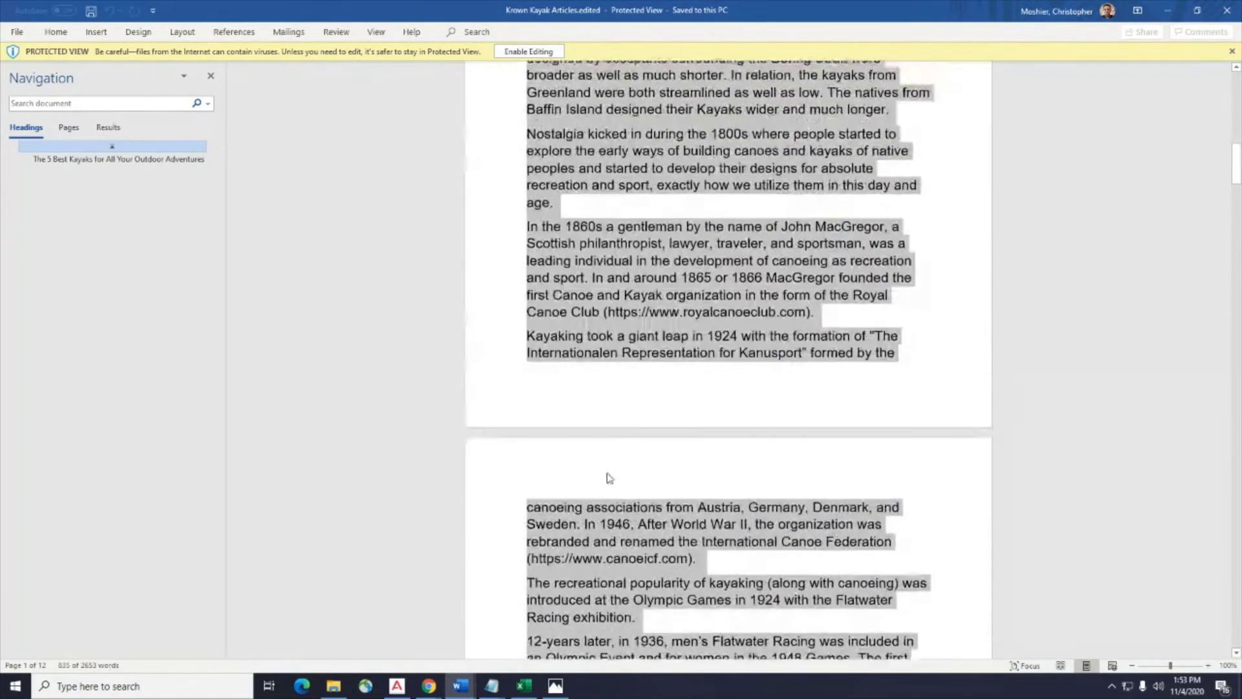
{"action": "scroll", "coordinate": [609, 446], "scroll_direction": "up", "scroll_amount": 5}
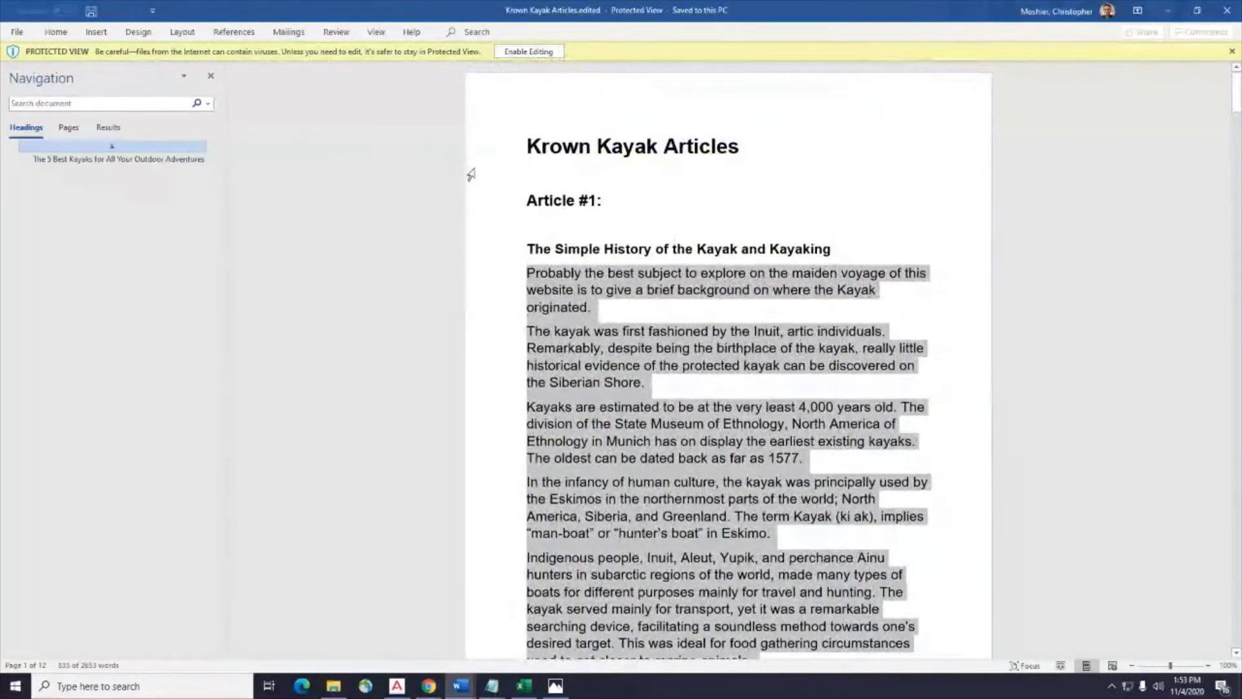
{"action": "left_click", "coordinate": [1167, 10]}
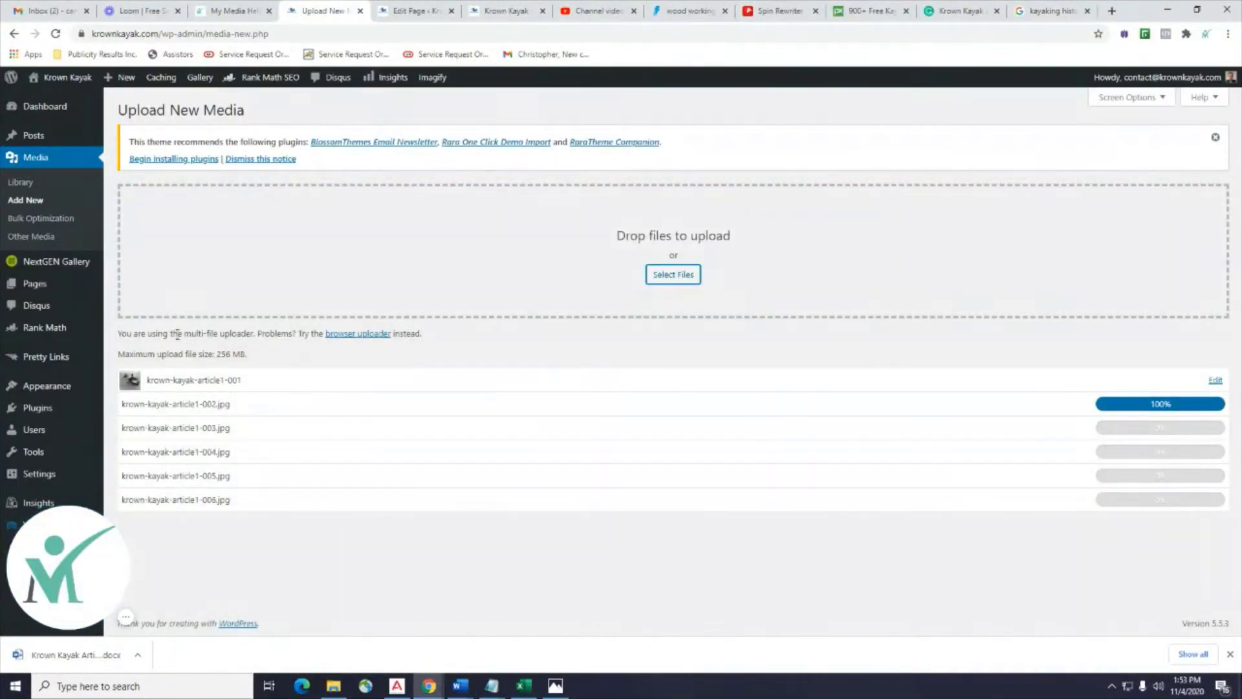
Open the Krown Kayak site's list of posts and move the "Hello world!" post to the trash.
{"action": "left_click", "coordinate": [414, 10]}
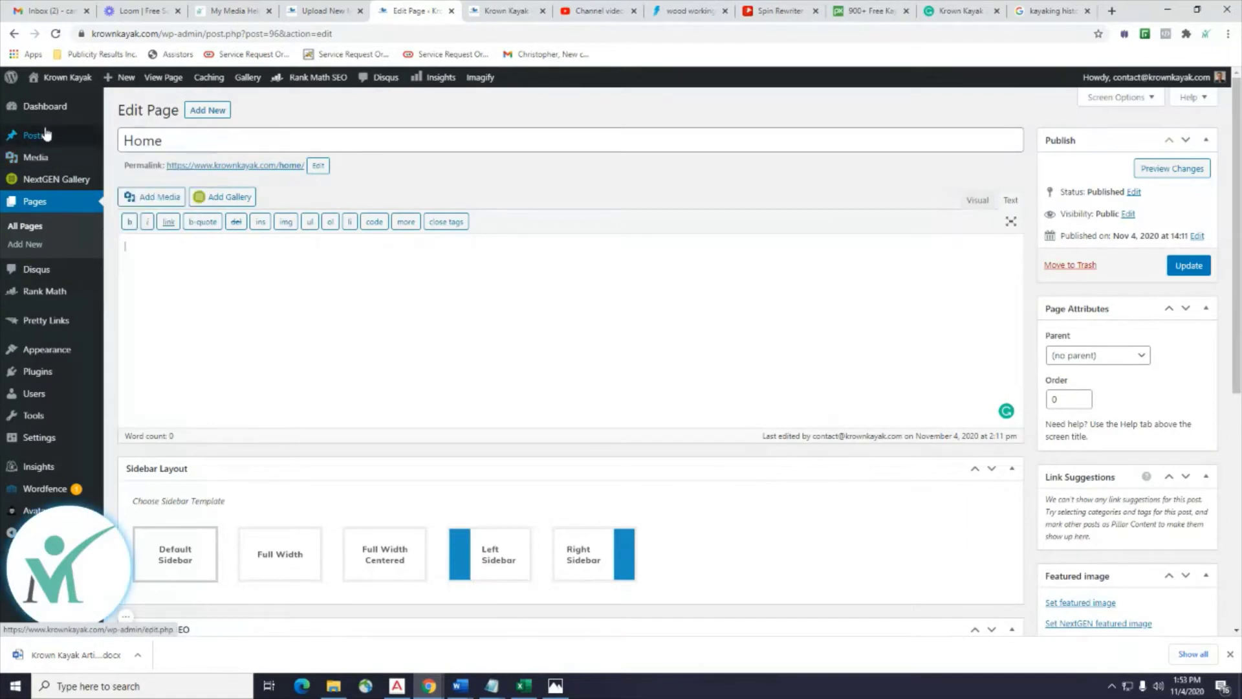
{"action": "mouse_move", "coordinate": [45, 133]}
{"action": "left_click", "coordinate": [136, 137]}
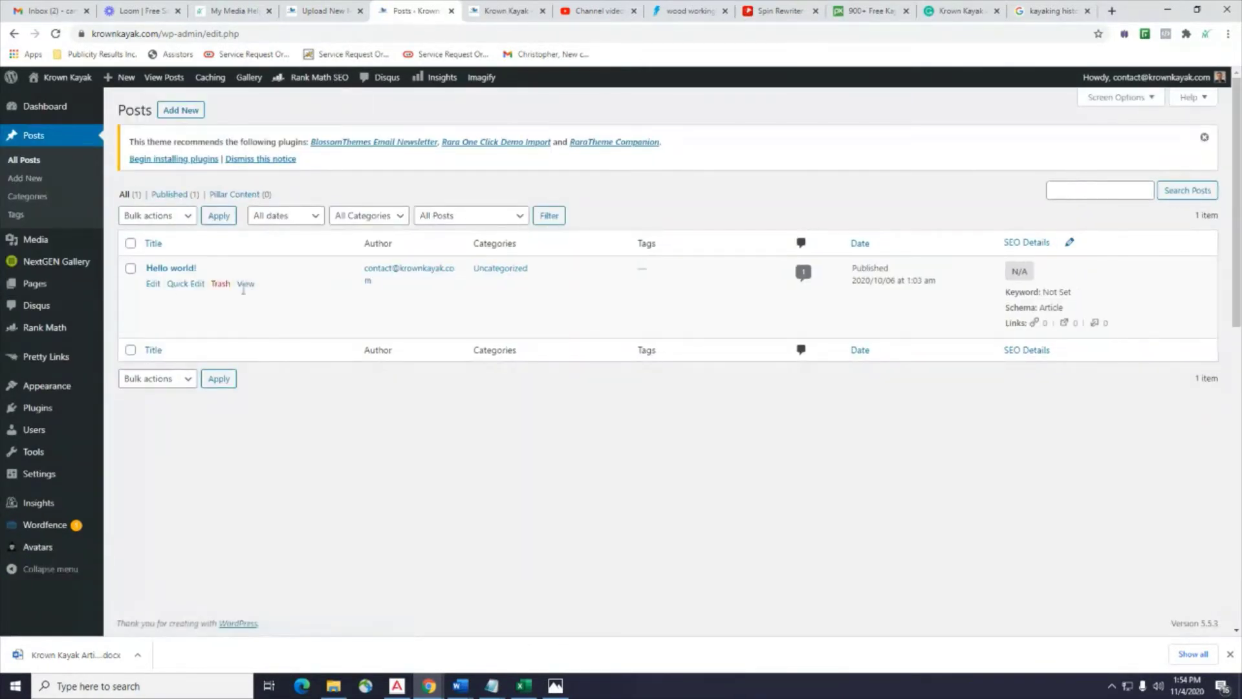
{"action": "left_click", "coordinate": [214, 287]}
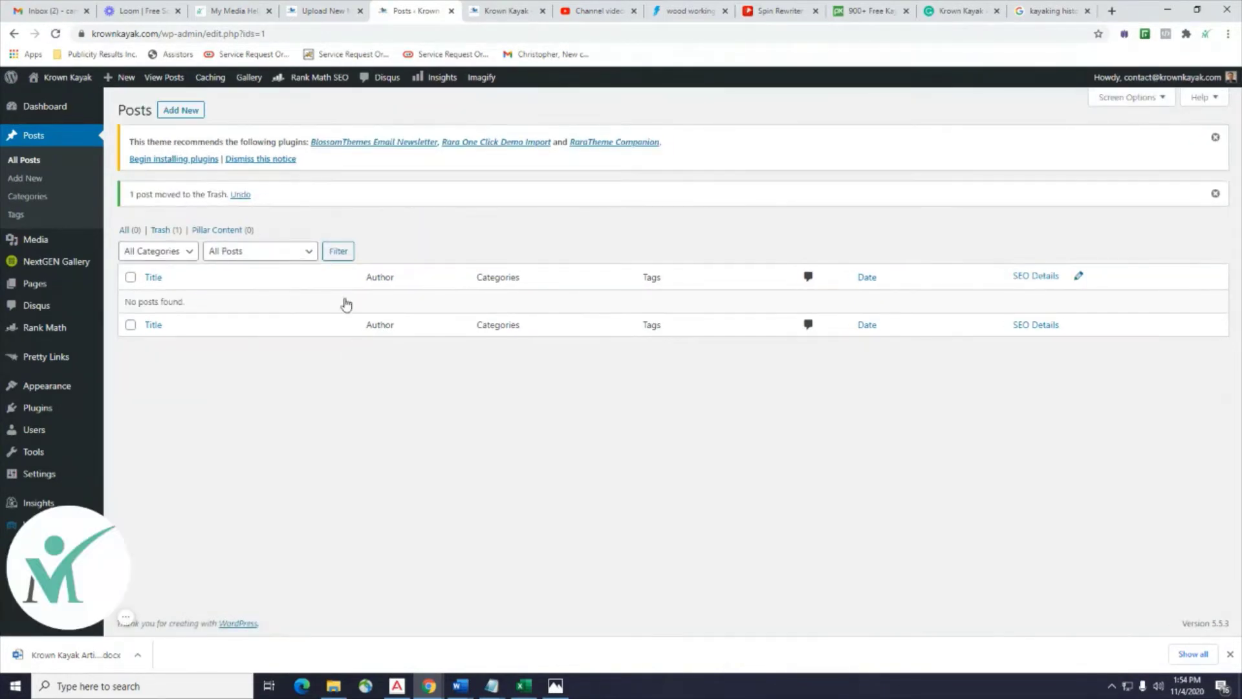
Add a post category named Article with the slug article, no parent category and an empty description.
{"action": "left_click", "coordinate": [26, 196]}
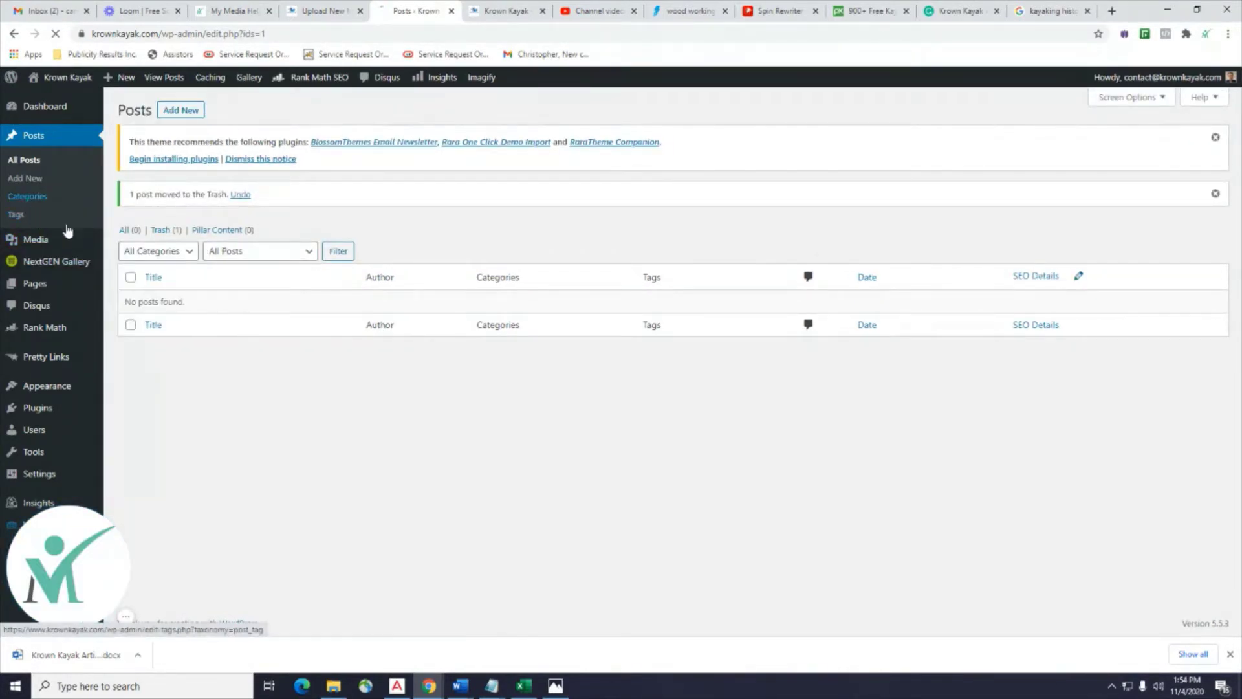
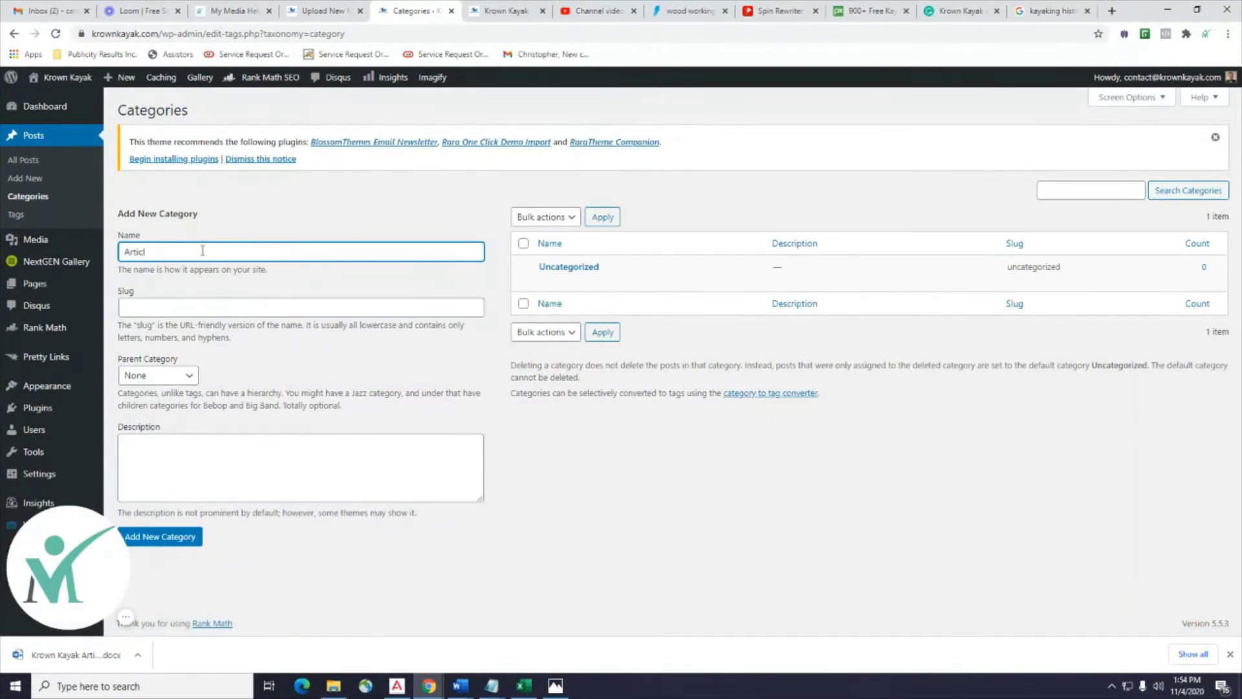
{"action": "key", "text": "BackSpace"}
{"action": "key", "text": "BackSpace"}
{"action": "type", "text": "e"}
{"action": "left_click", "coordinate": [203, 305]}
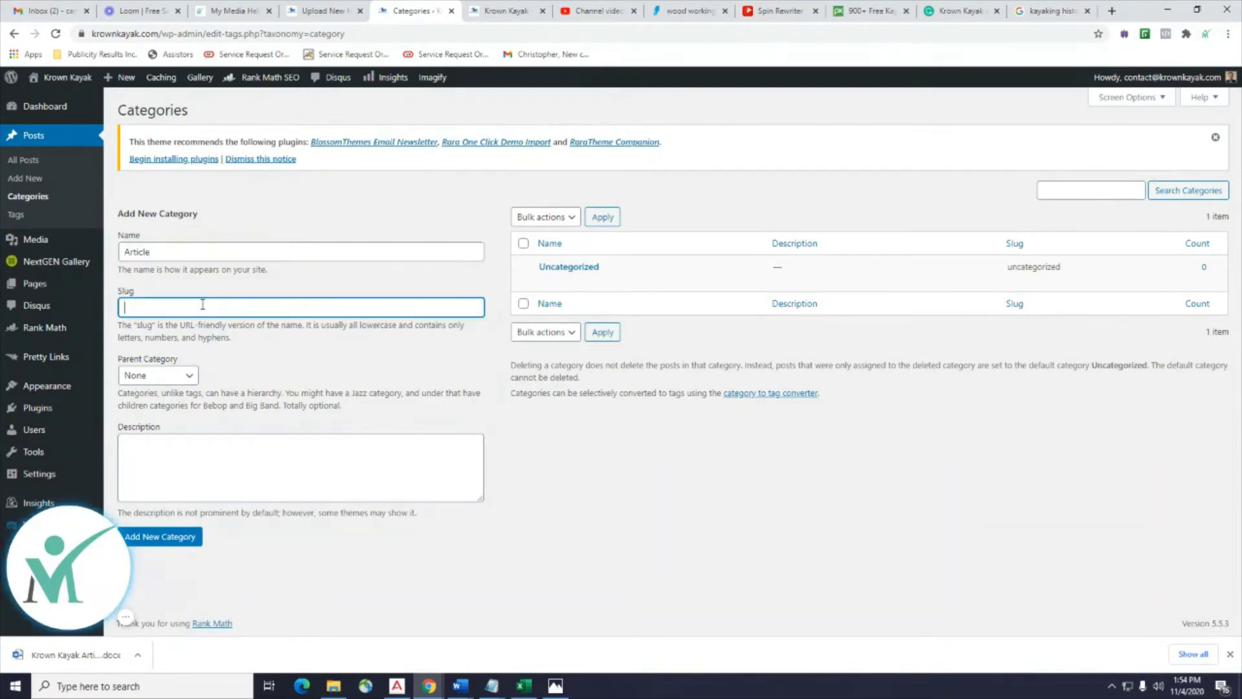
{"action": "type", "text": "article"}
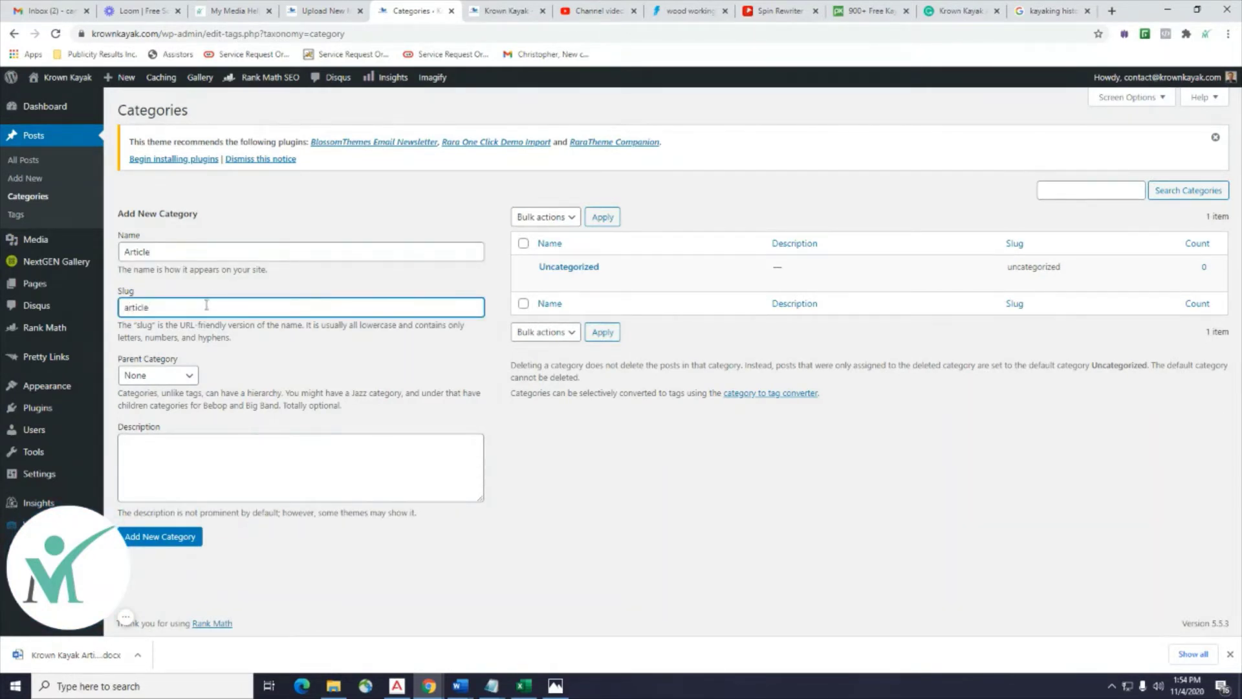
{"action": "left_click", "coordinate": [208, 457]}
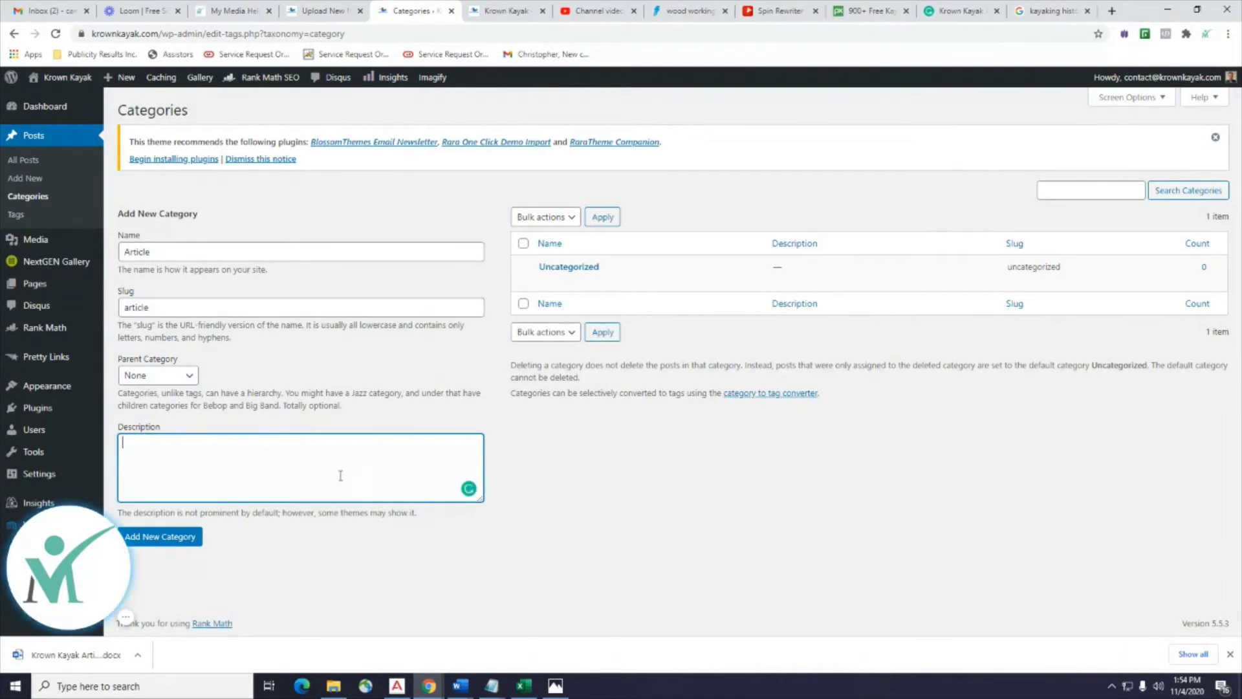
{"action": "left_click", "coordinate": [172, 537]}
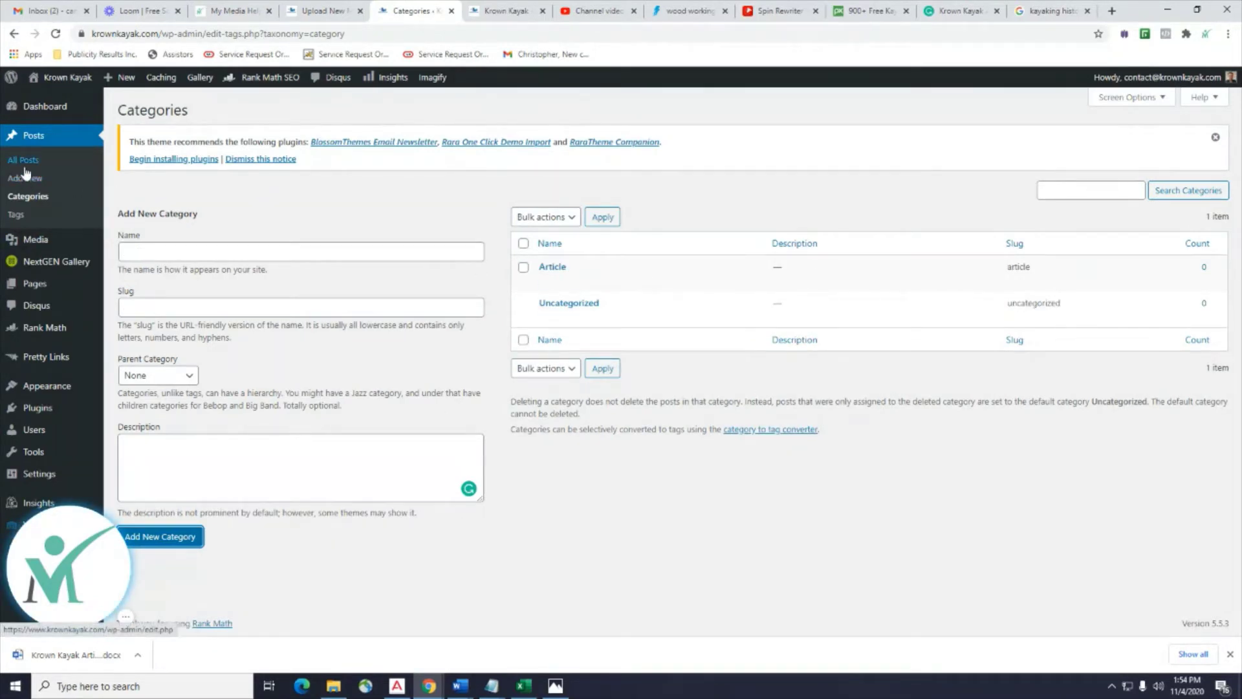
Start a new post and compare its empty content editor in Visual and Text modes, leaving it in Text mode.
{"action": "left_click", "coordinate": [28, 196]}
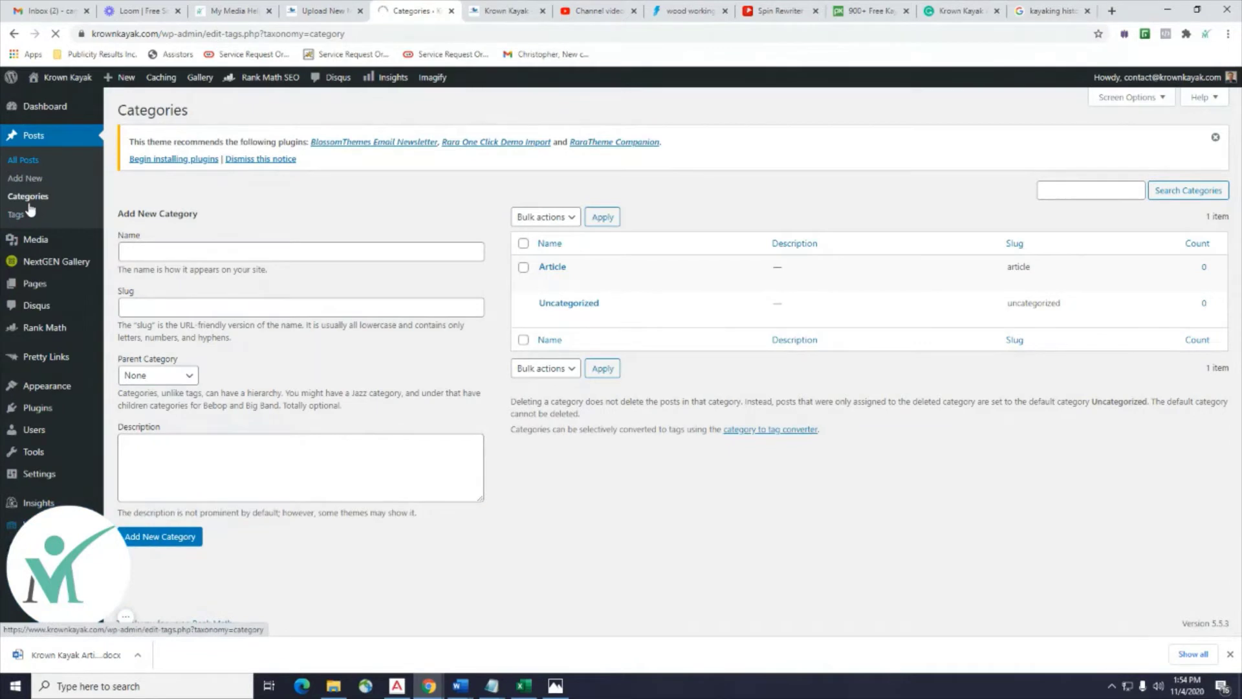
{"action": "left_click", "coordinate": [10, 161]}
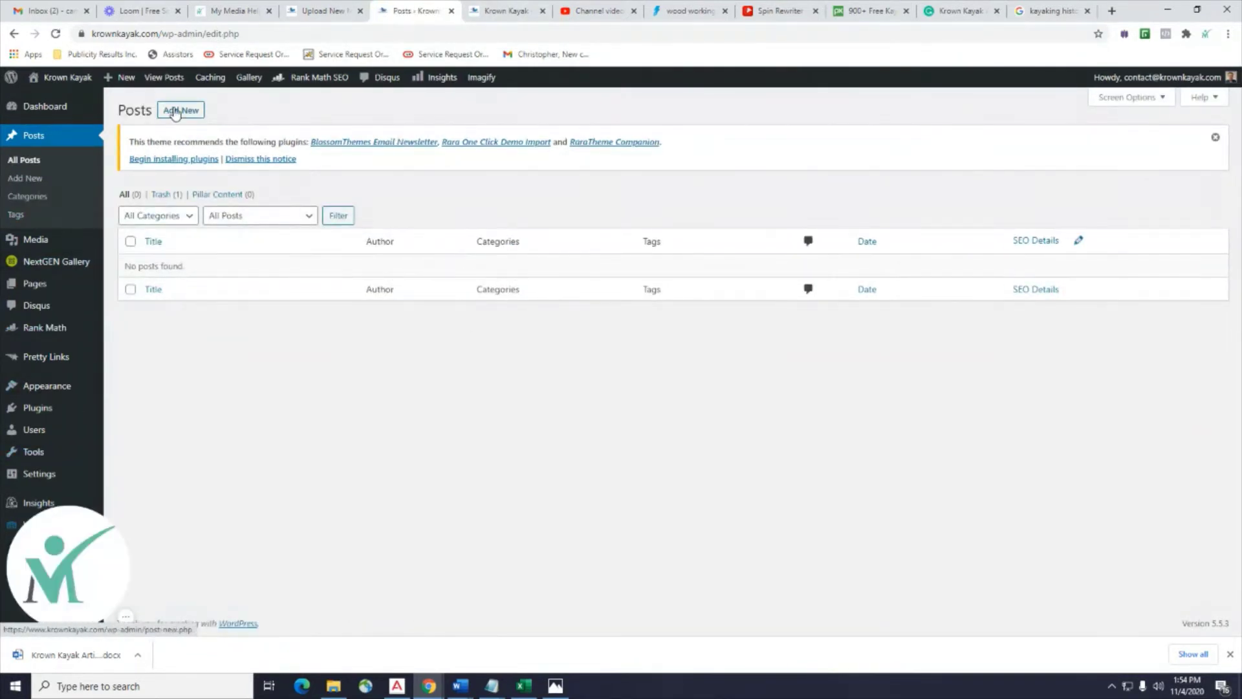
{"action": "left_click", "coordinate": [1215, 137]}
{"action": "left_click", "coordinate": [180, 110]}
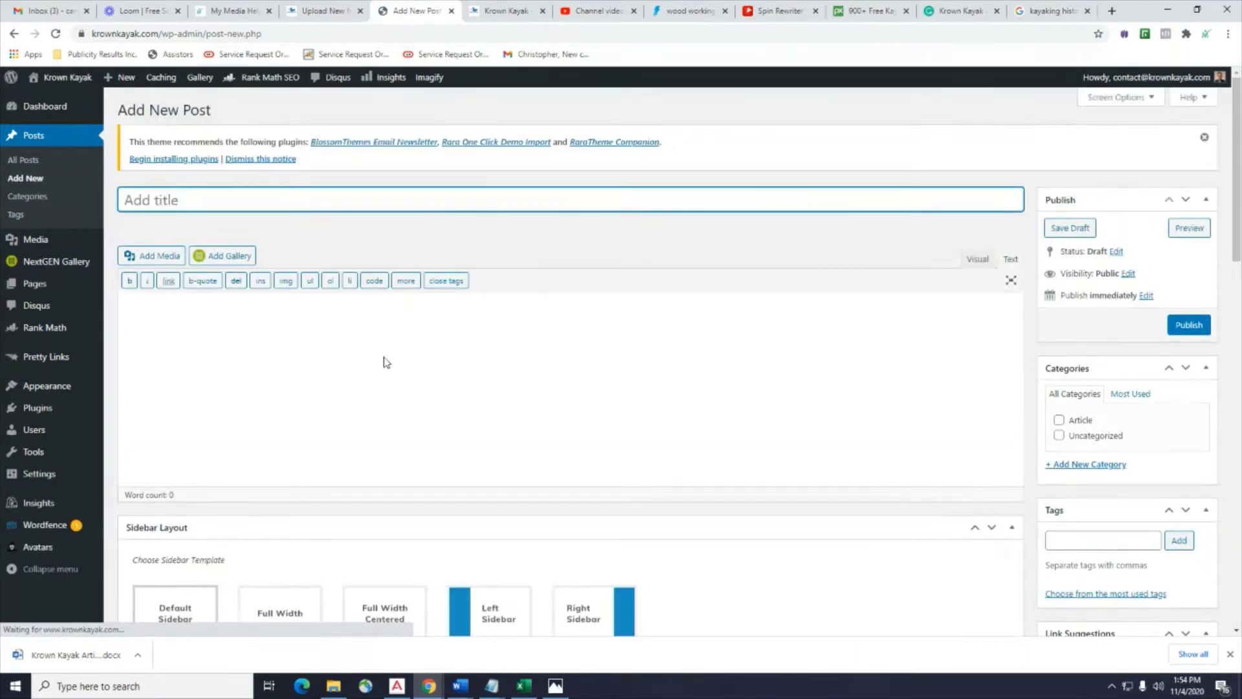
{"action": "left_click", "coordinate": [300, 388]}
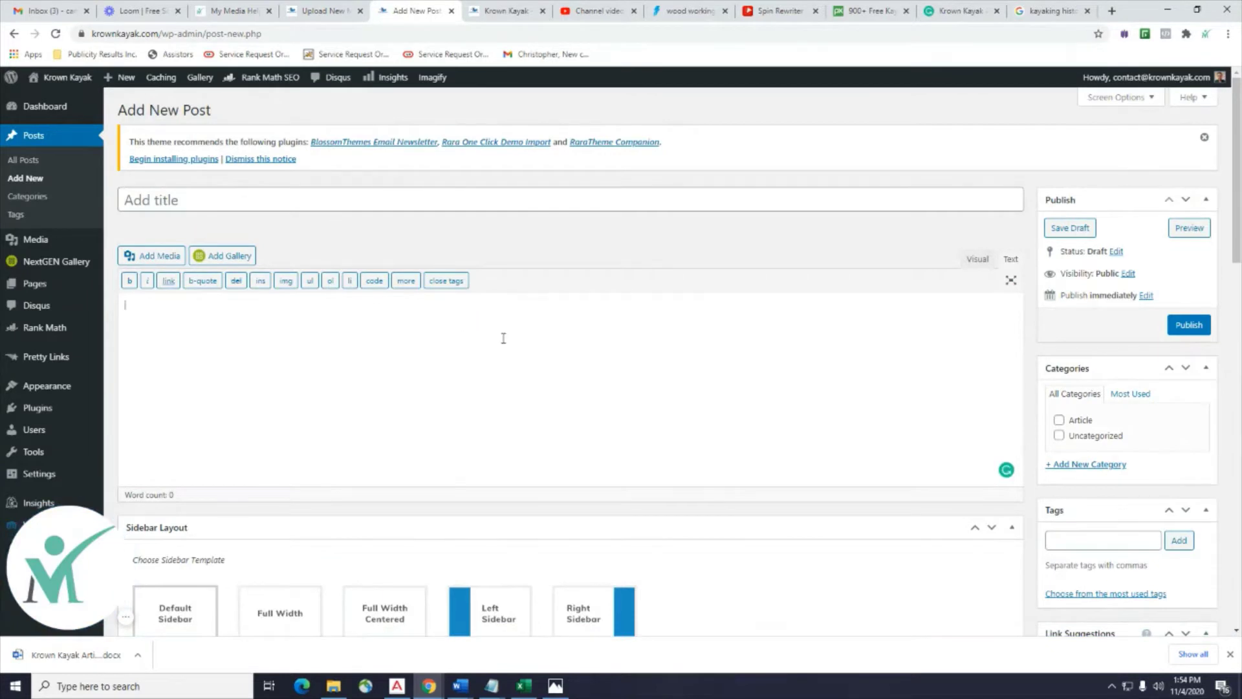
{"action": "left_click", "coordinate": [977, 260]}
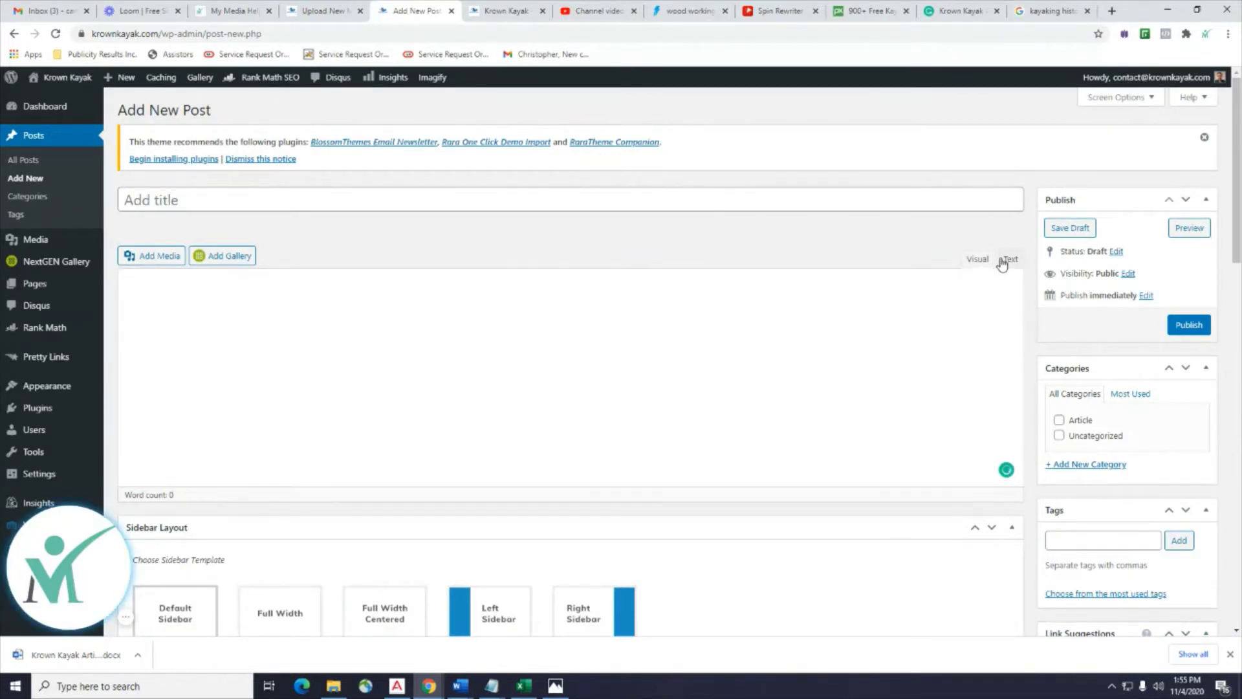
{"action": "left_click", "coordinate": [1009, 258]}
{"action": "left_click", "coordinate": [978, 260]}
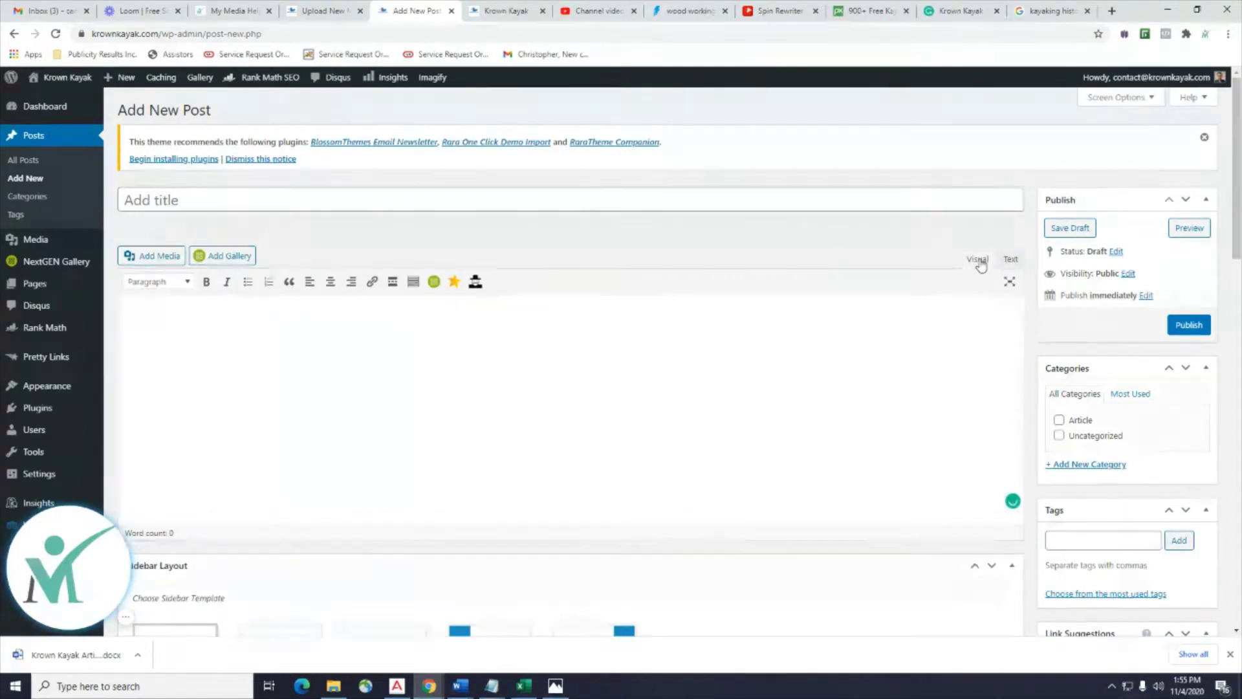
{"action": "left_click", "coordinate": [1011, 259]}
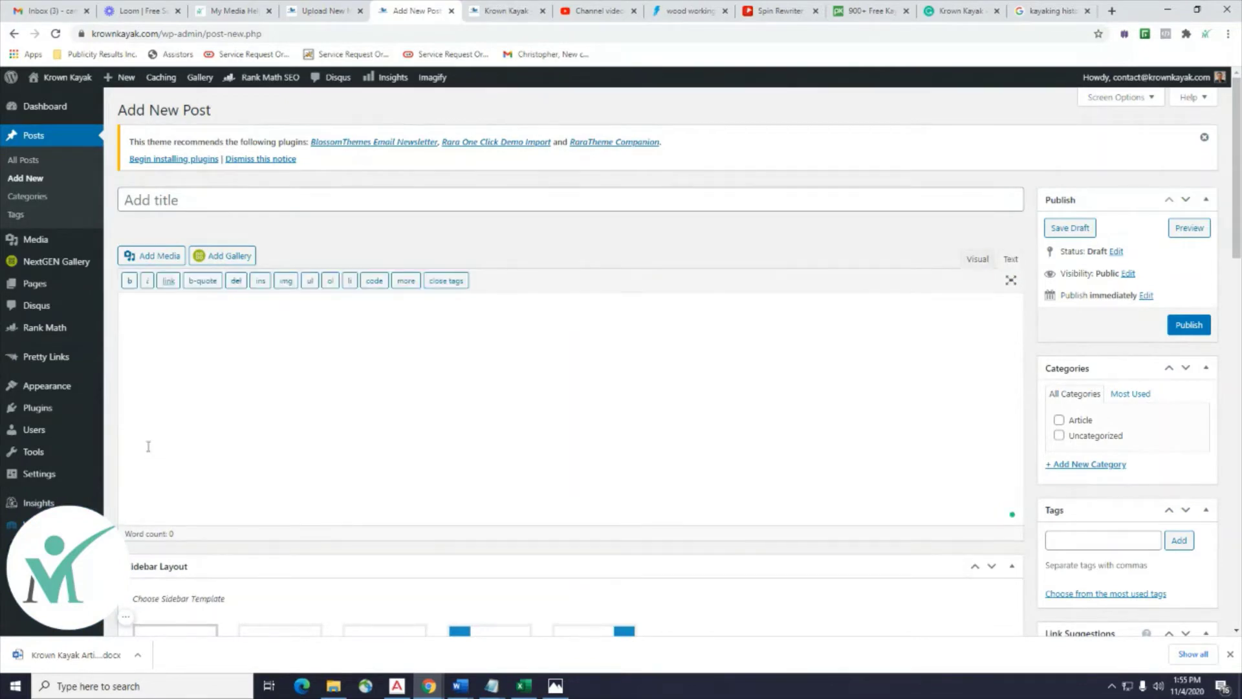
Paste the copied article text into the post body and add blank lines between its opening paragraphs, down to "They used these small vessels".
{"action": "key", "text": "ctrl+v"}
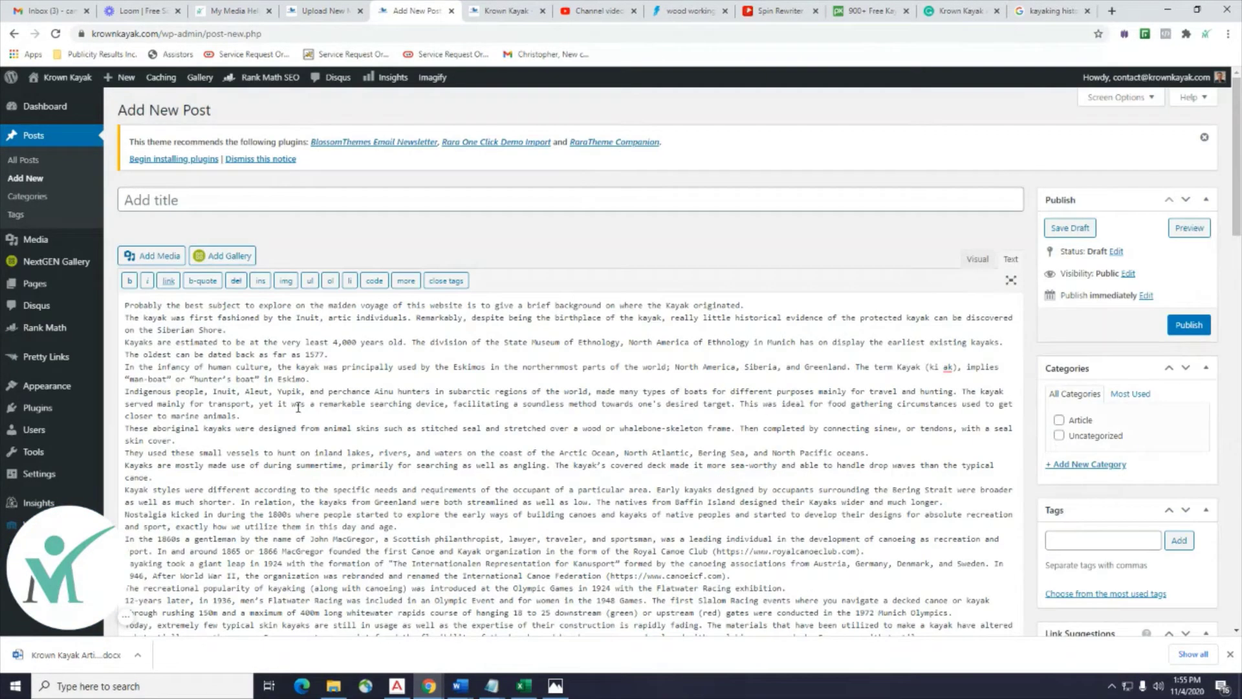
{"action": "left_click", "coordinate": [259, 330]}
{"action": "key", "text": "Return"}
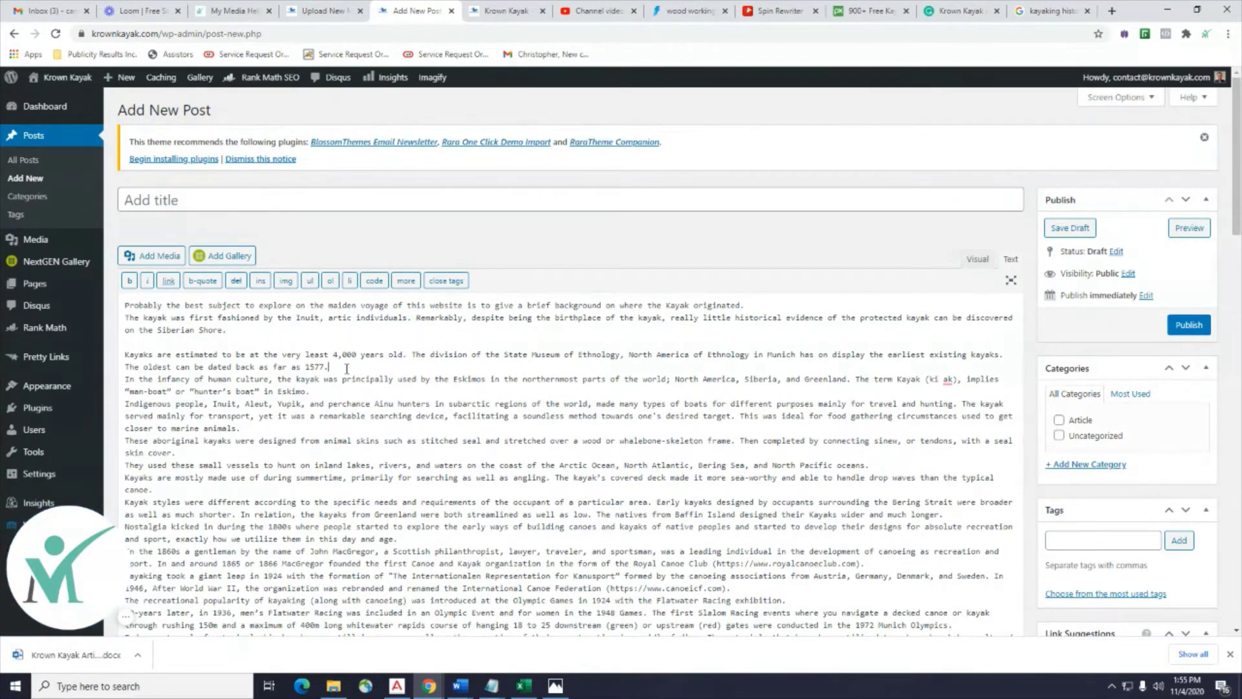
{"action": "key", "text": "Return"}
{"action": "key", "text": "Return"}
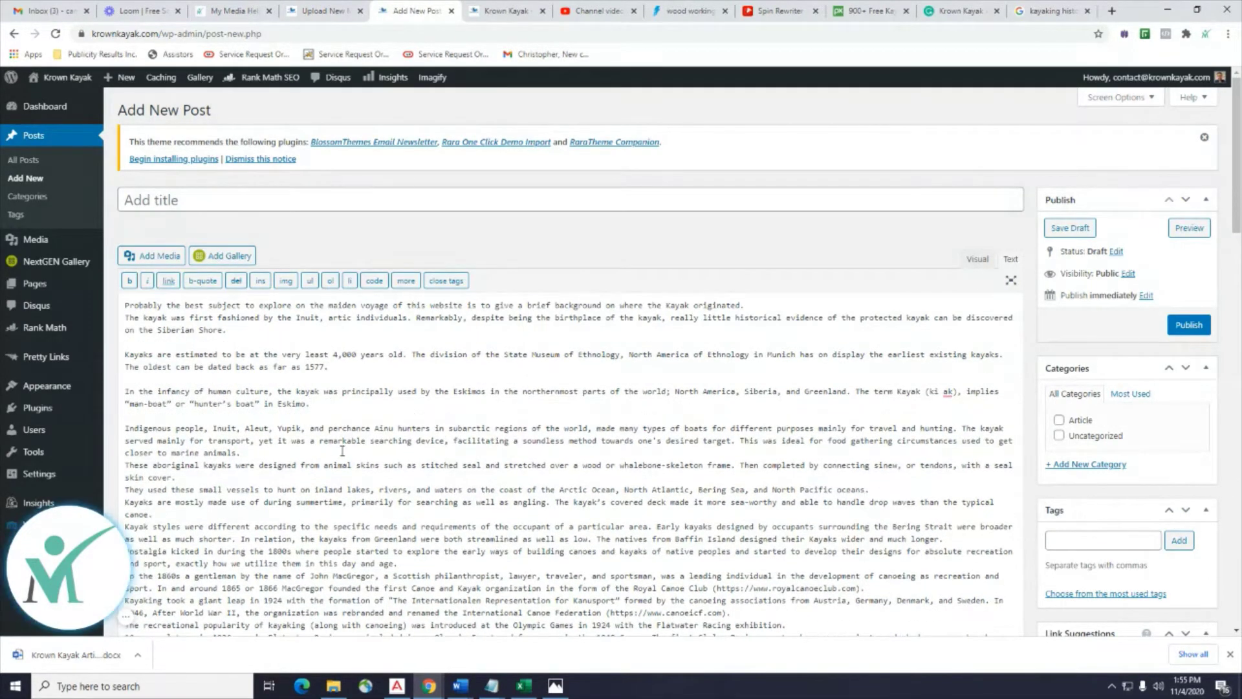
{"action": "left_click", "coordinate": [245, 456]}
{"action": "key", "text": "Return"}
{"action": "left_click", "coordinate": [196, 490]}
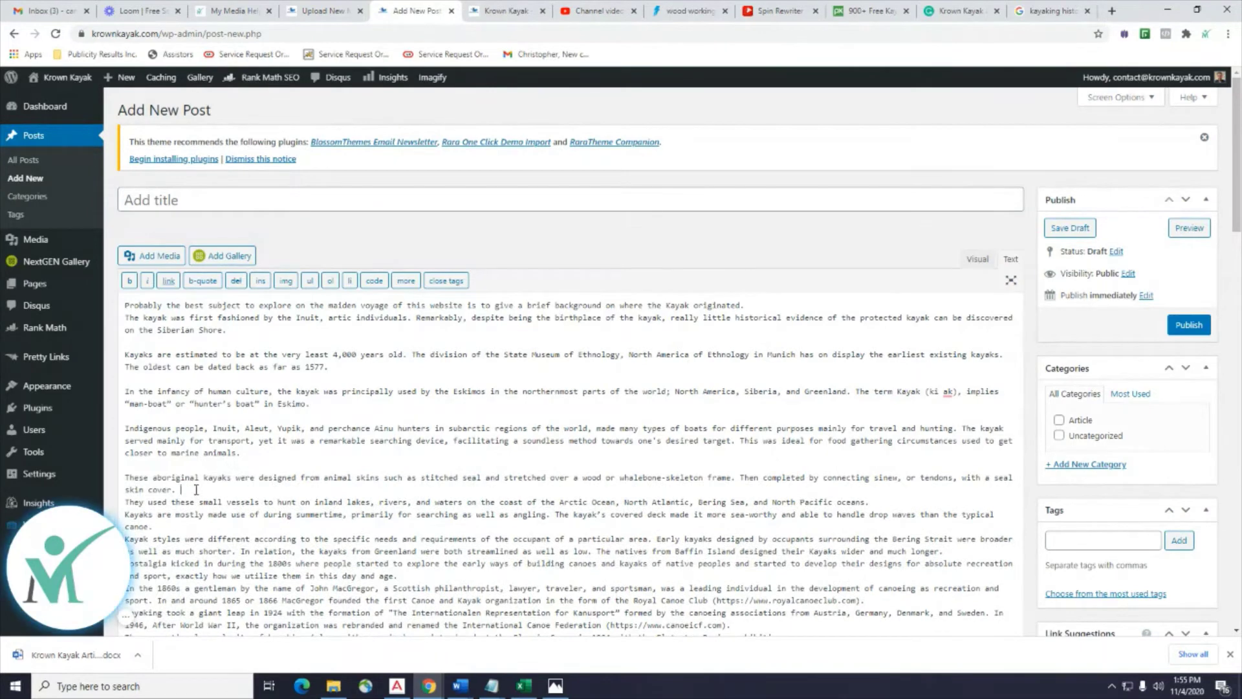
{"action": "key", "text": "Return"}
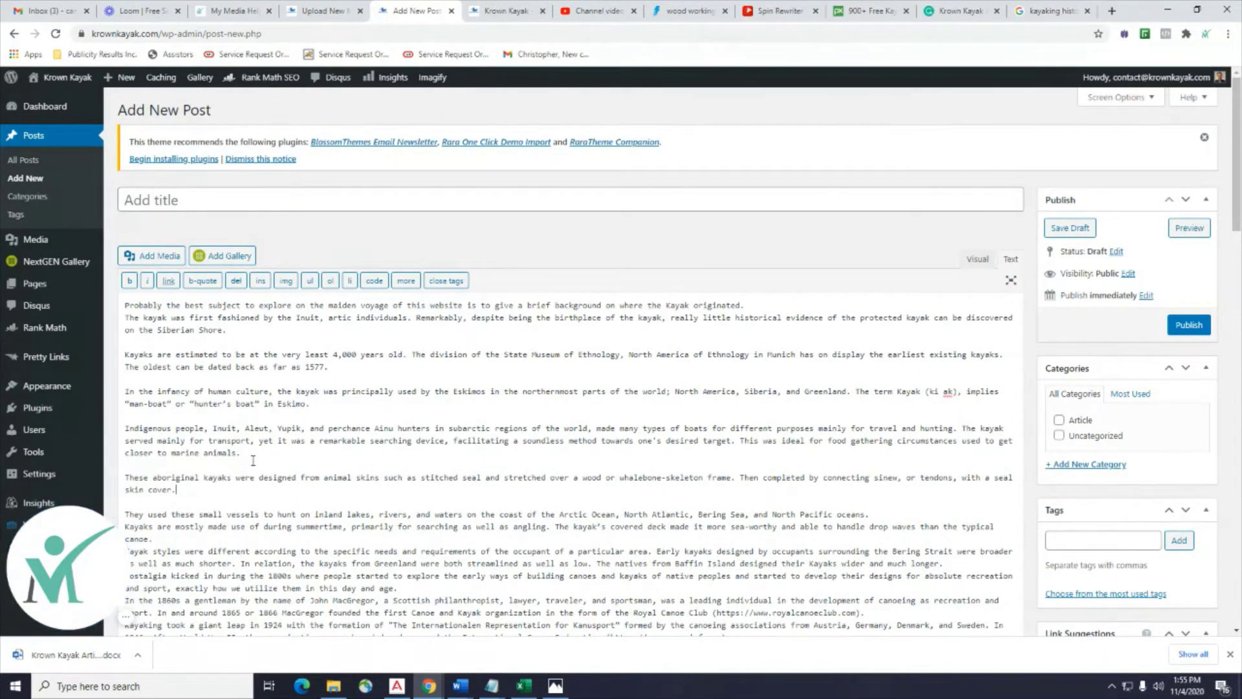
{"action": "left_click", "coordinate": [323, 403]}
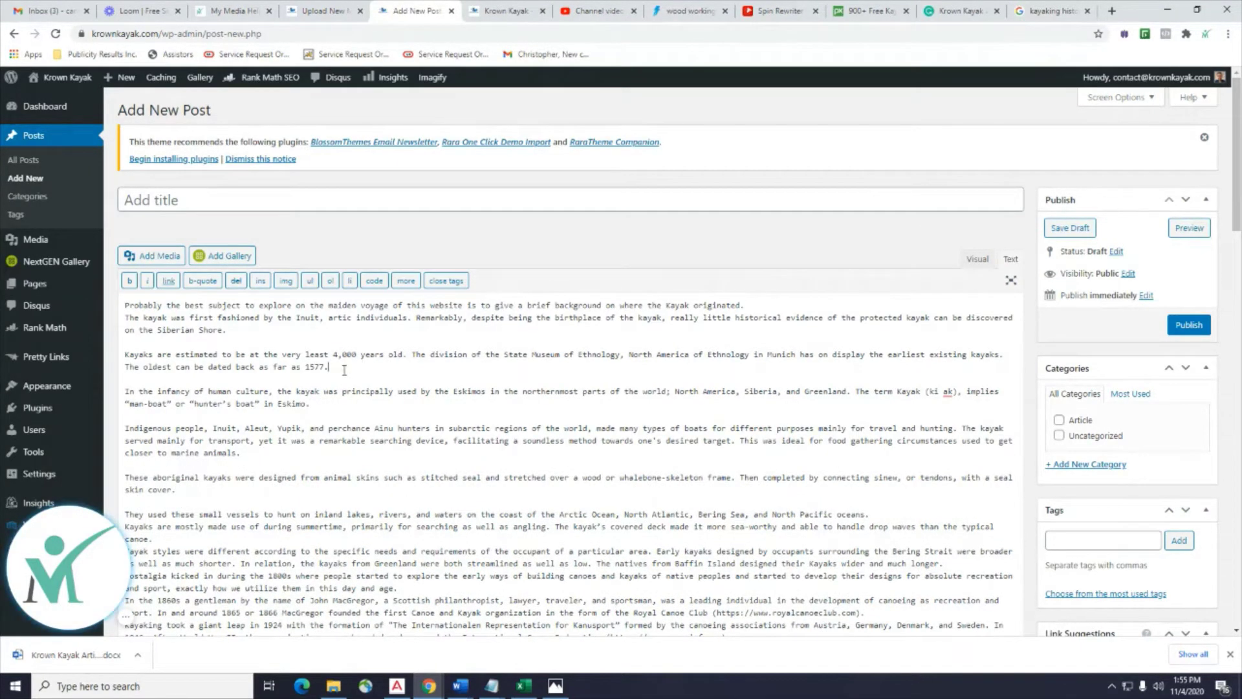
{"action": "left_click", "coordinate": [256, 329]}
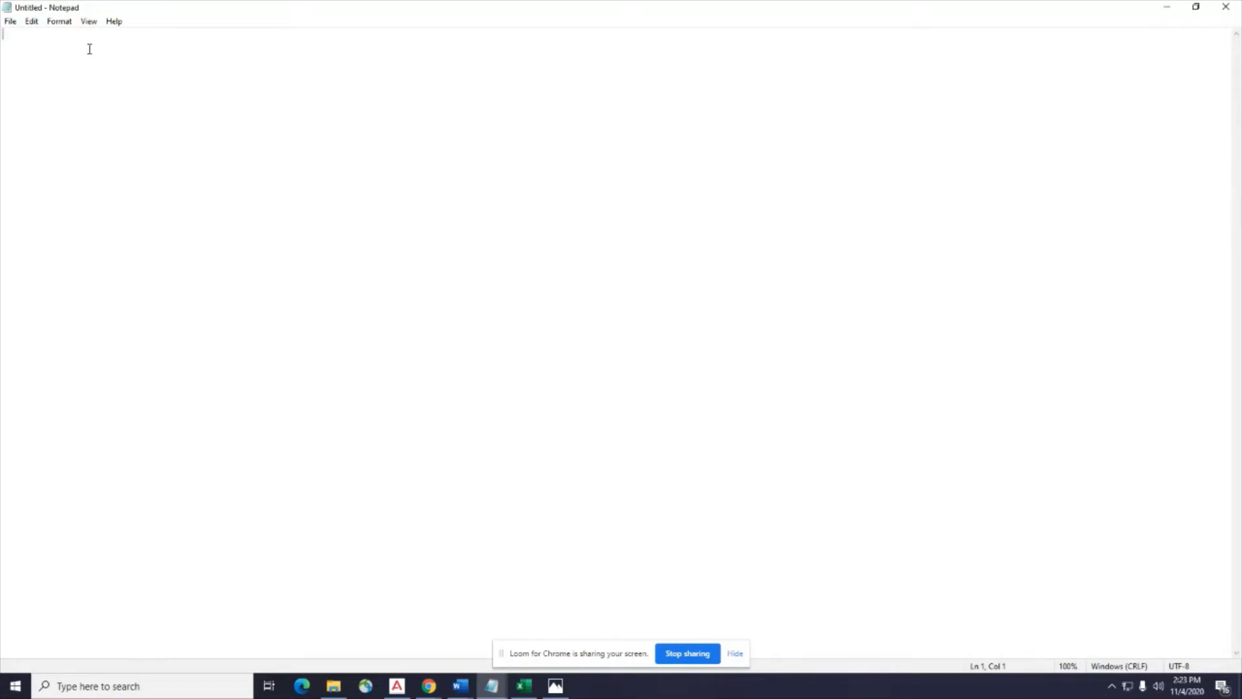
In a blank Notepad document, write an opening <html> tag and a closing </html> tag separated by empty lines.
{"action": "type", "text": "<"}
{"action": "type", "text": "html>  </html"}
{"action": "left_click", "coordinate": [89, 48]}
{"action": "key", "text": "Right"}
{"action": "key", "text": "Return"}
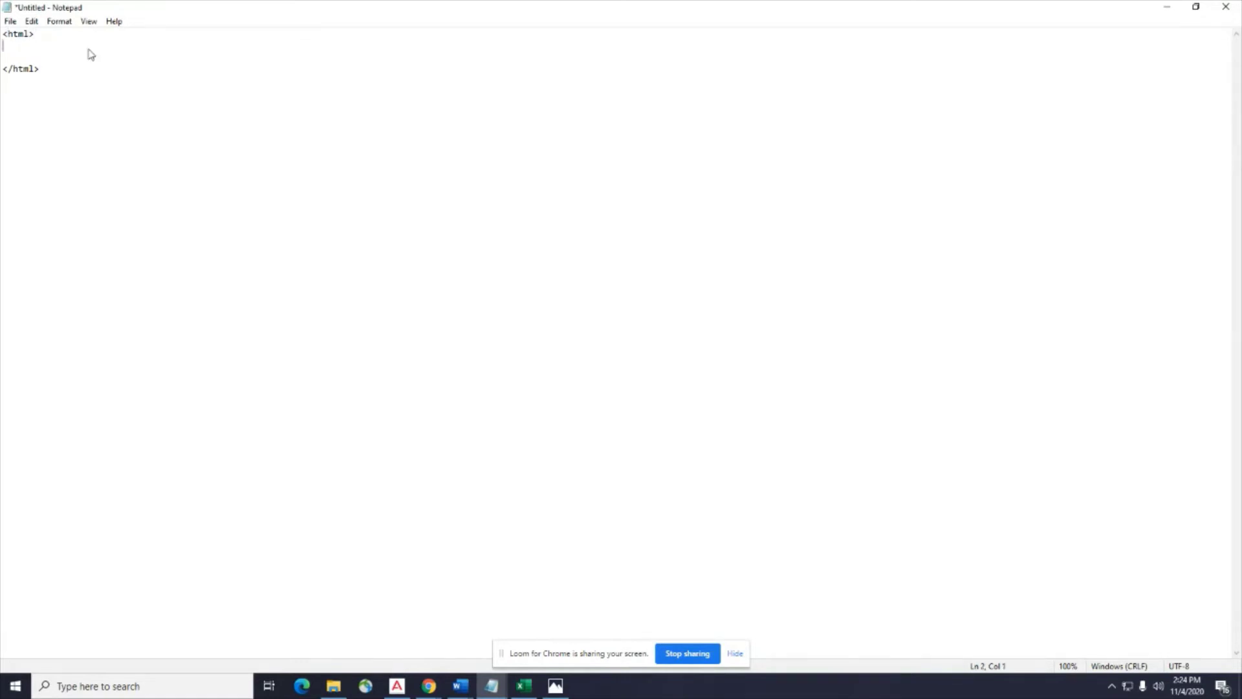
Add a <head> and </head> tag pair inside the html tags, with an empty line between them.
{"action": "key", "text": "Return"}
{"action": "type", "text": "<head>"}
{"action": "key", "text": "Return"}
{"action": "key", "text": "Return"}
{"action": "type", "text": "</head>"}
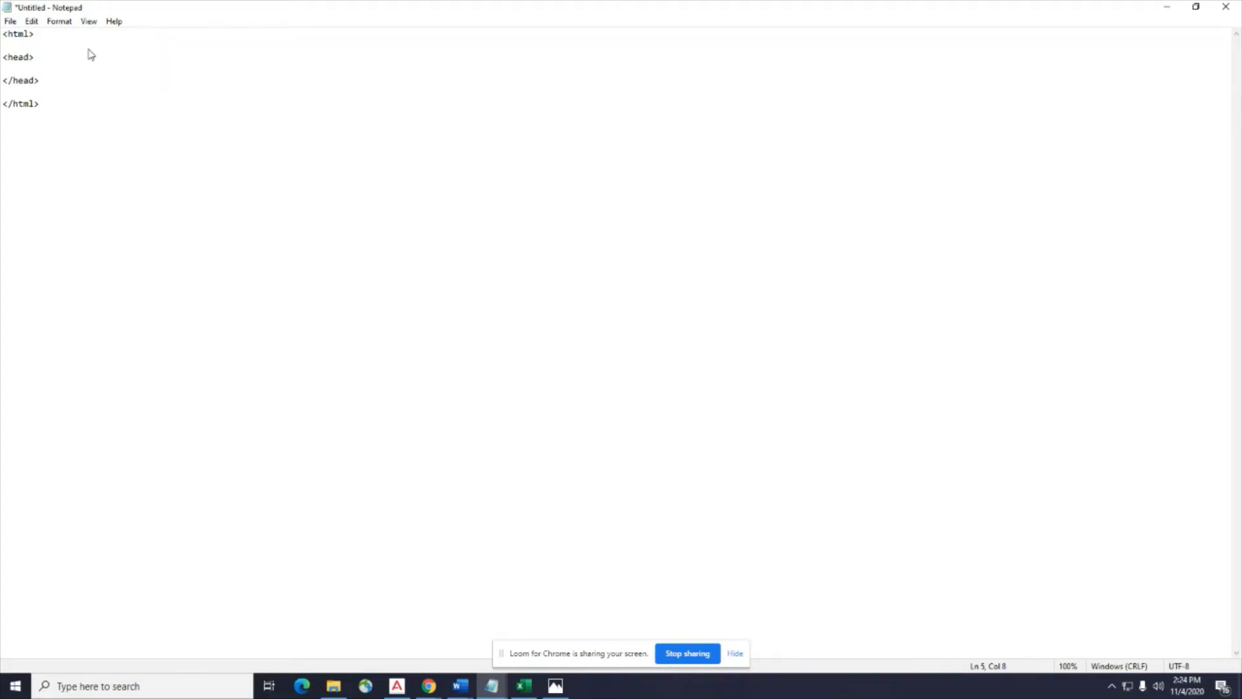
Add a <body> and </body> tag pair below the head section, leaving empty lines after it.
{"action": "key", "text": "Return"}
{"action": "key", "text": "Return"}
{"action": "type", "text": "<n"}
{"action": "key", "text": "BackSpace"}
{"action": "type", "text": "body>"}
{"action": "key", "text": "Return"}
{"action": "key", "text": "Return"}
{"action": "type", "text": "</body>"}
{"action": "key", "text": "Return"}
{"action": "key", "text": "Return"}
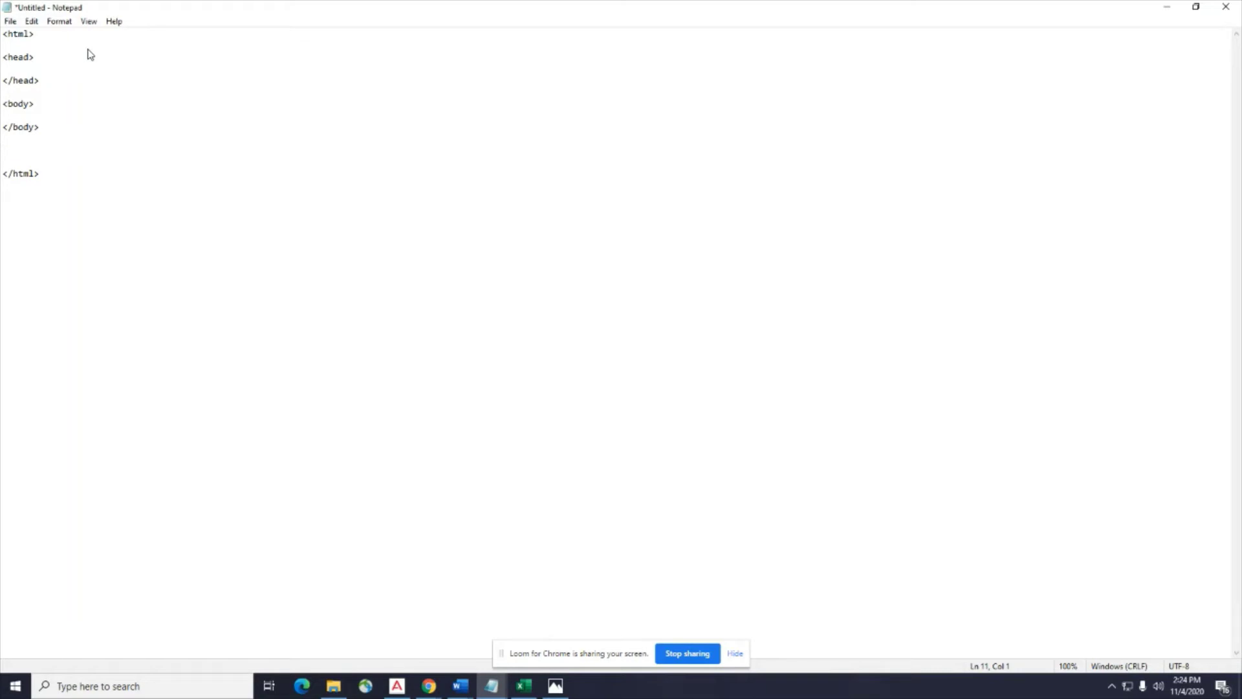
Add a <footer> and </footer> tag pair between the body section and the closing html tag.
{"action": "type", "text": "<footer>"}
{"action": "key", "text": "Return"}
{"action": "key", "text": "Return"}
{"action": "type", "text": "</footer>"}
Insert the line "Always Open and CLosed Tags" inside the body section and remove the surplus empty line below it.
{"action": "left_click", "coordinate": [48, 100]}
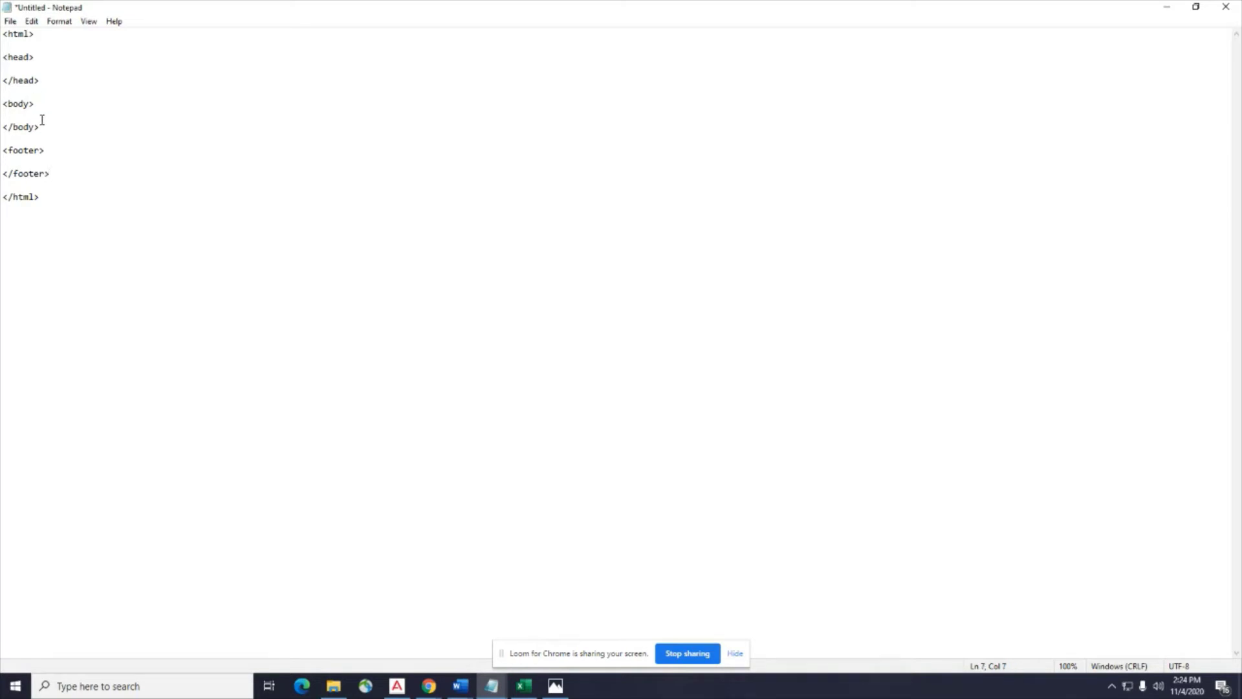
{"action": "key", "text": "Return"}
{"action": "key", "text": "Return"}
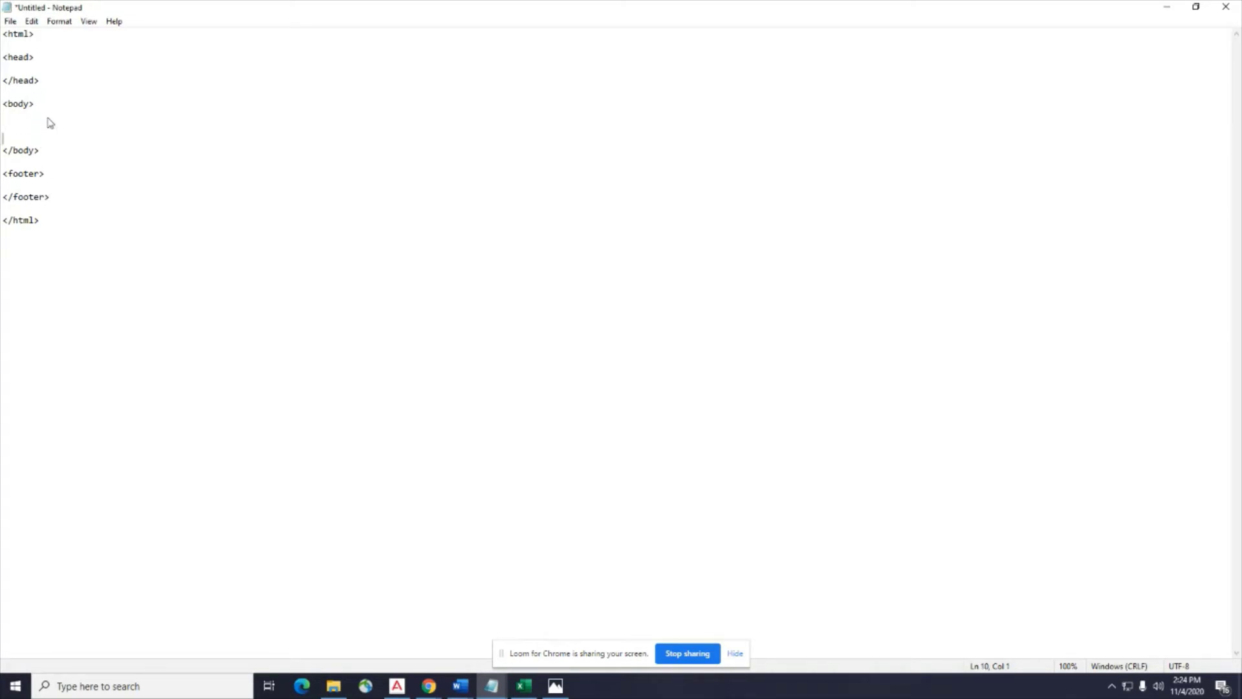
{"action": "left_click", "coordinate": [49, 118]}
{"action": "type", "text": "Always Open and CLosed Tags"}
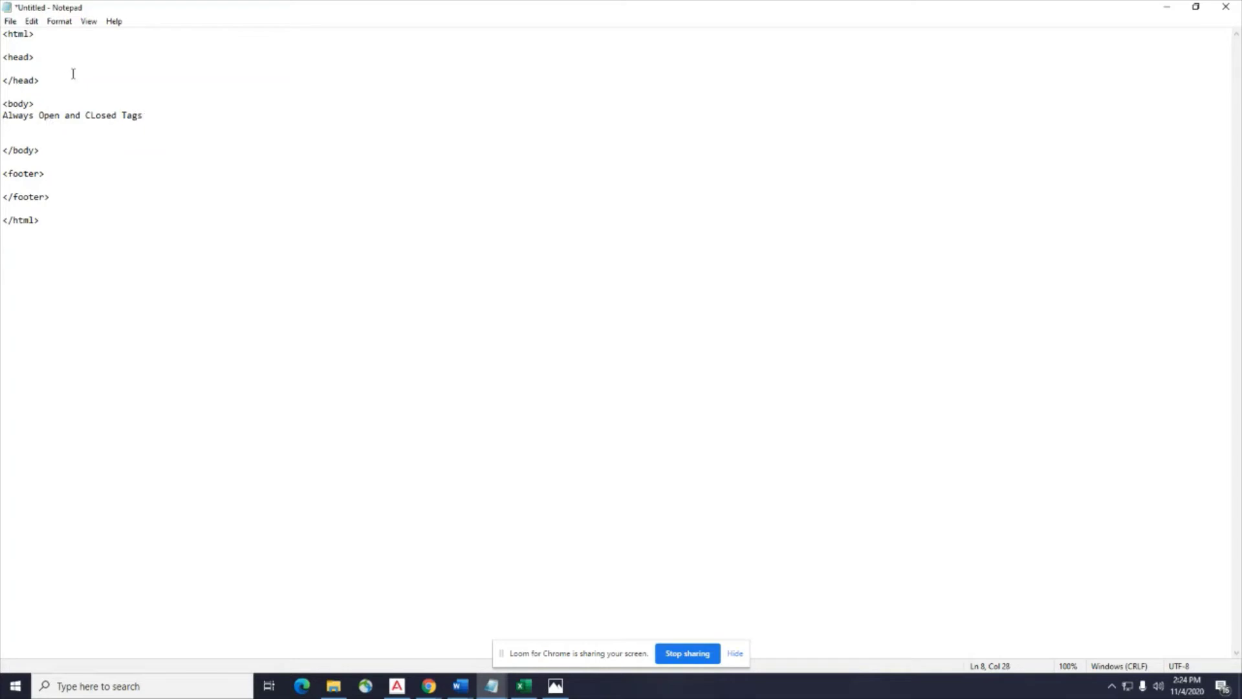
{"action": "left_click", "coordinate": [17, 136]}
{"action": "key", "text": "BackSpace"}
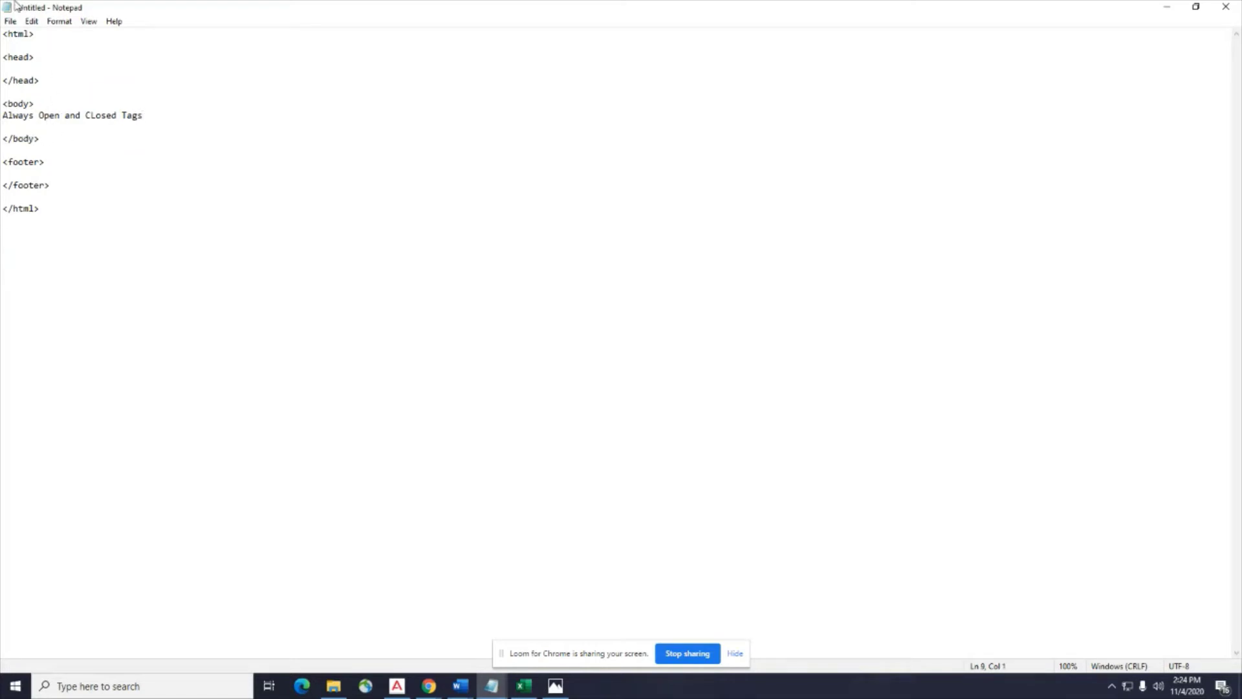
Start saving the document as a new file, keep the Text Documents (*.txt) type and set the encoding to ANSI.
{"action": "left_click", "coordinate": [10, 21]}
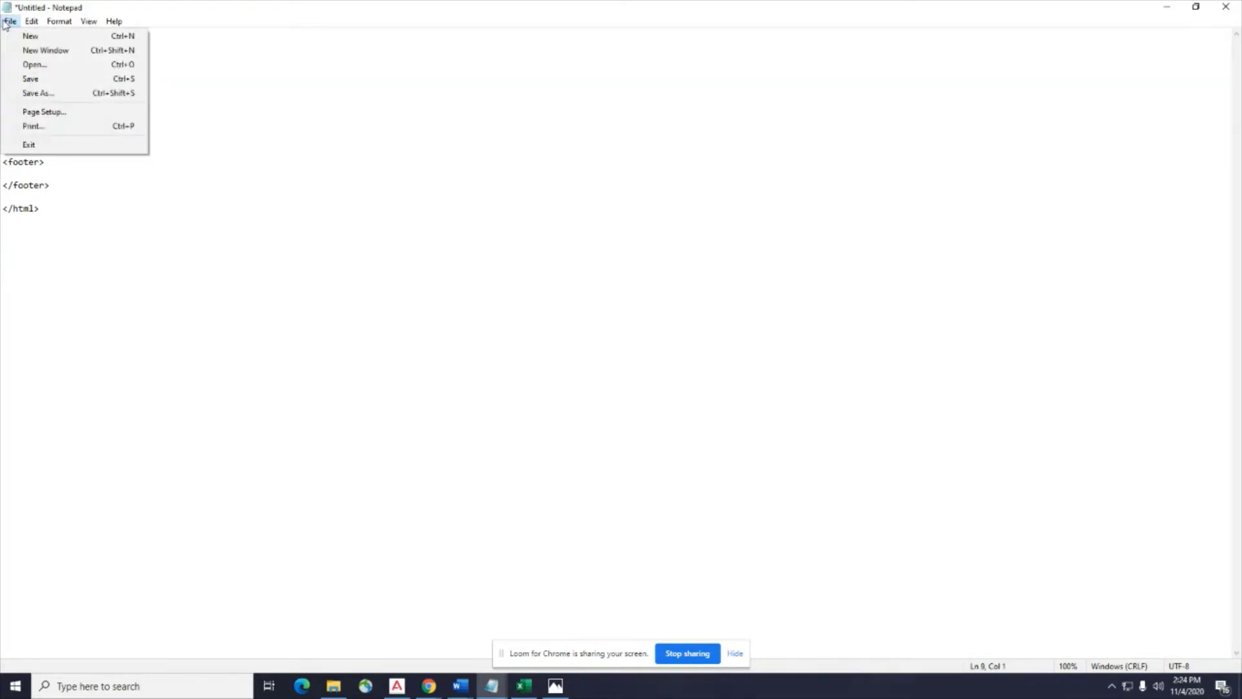
{"action": "left_click", "coordinate": [53, 93]}
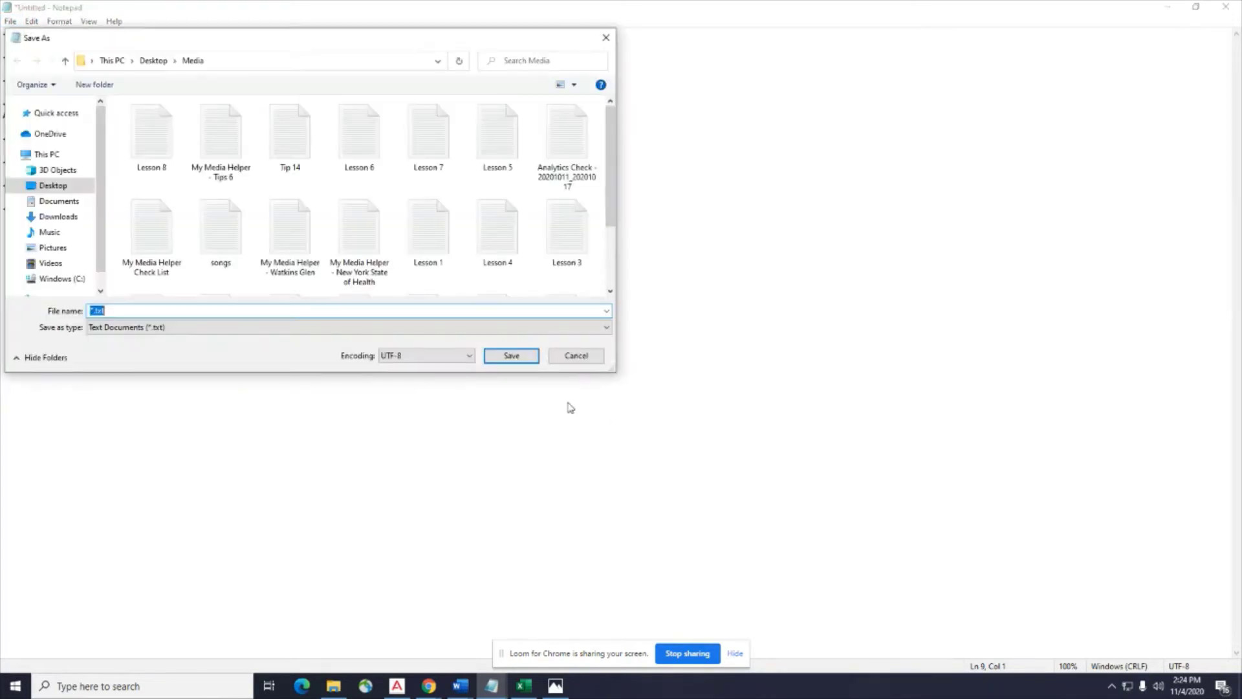
{"action": "left_click", "coordinate": [606, 327]}
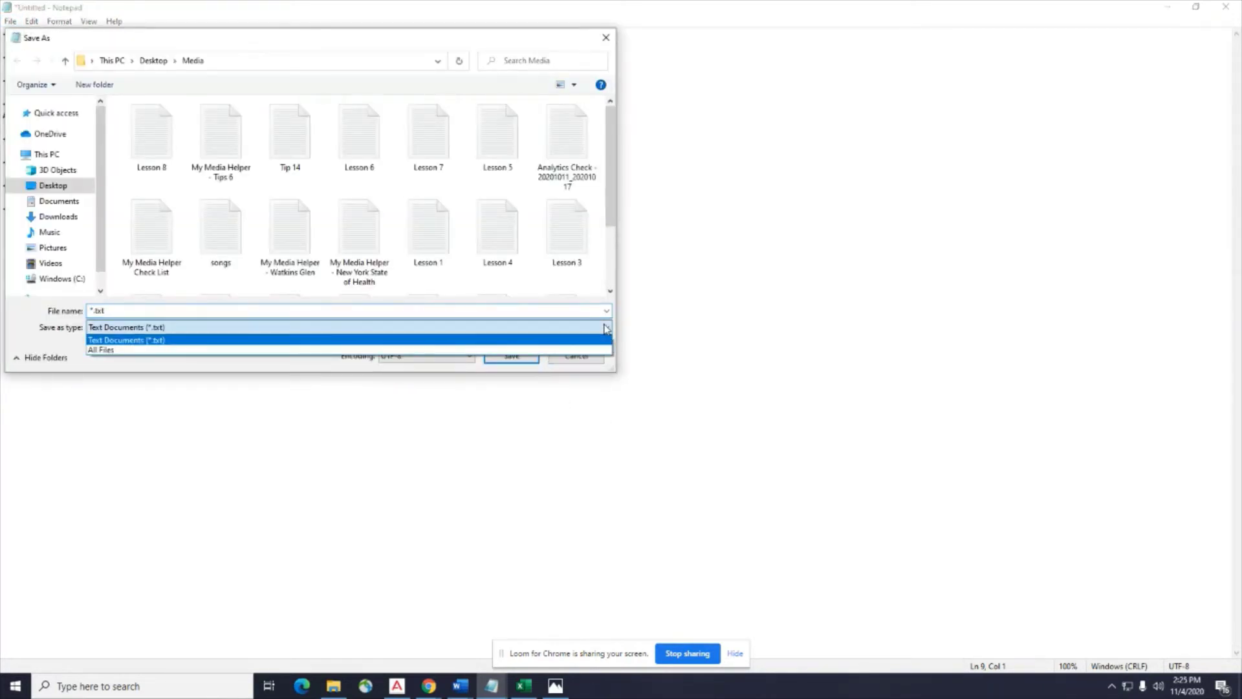
{"action": "left_click", "coordinate": [606, 328]}
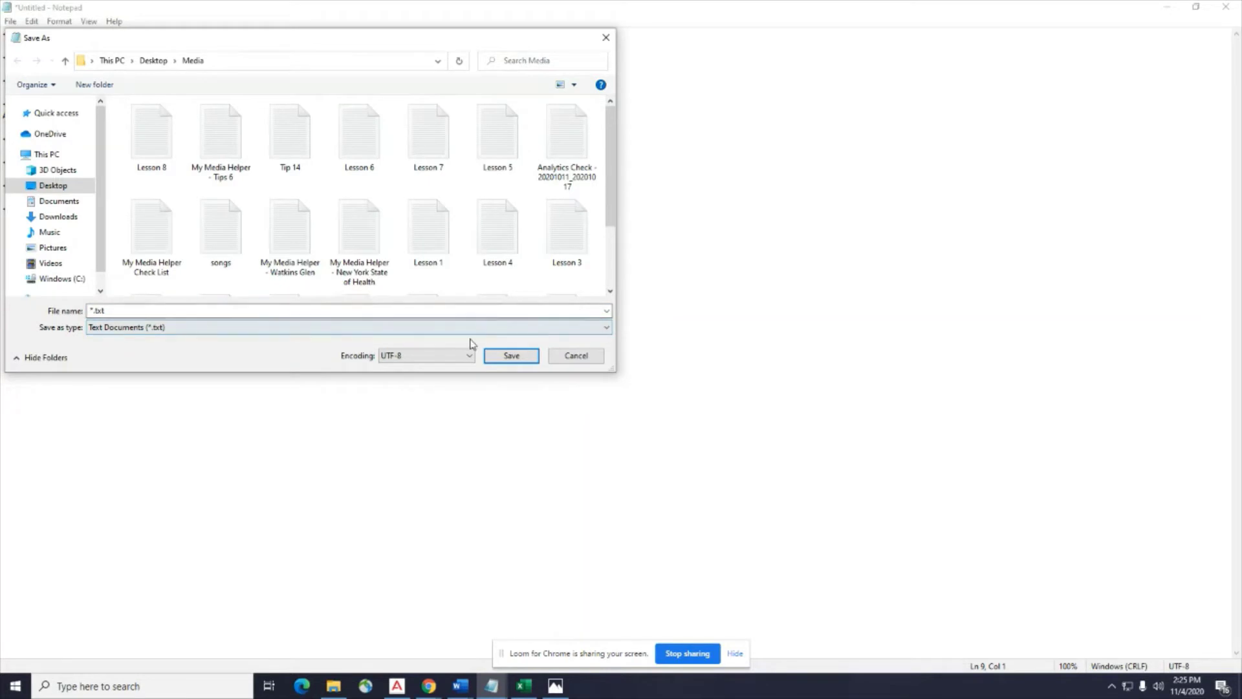
{"action": "left_click", "coordinate": [464, 356]}
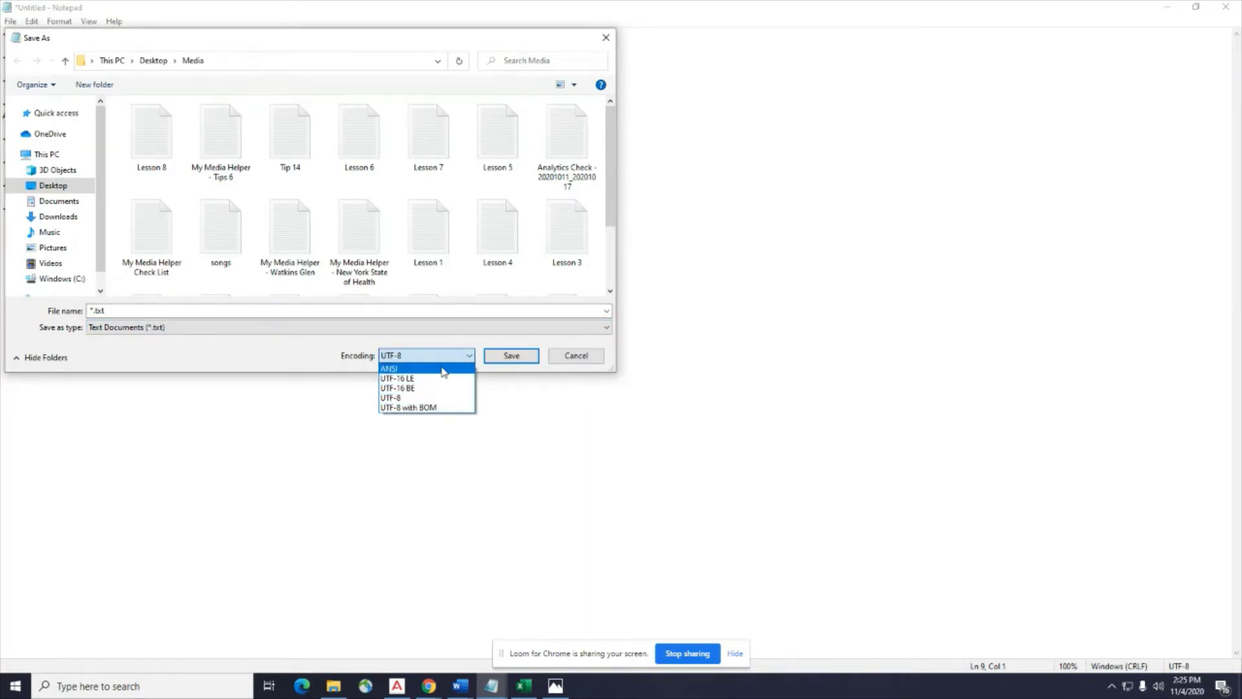
{"action": "left_click", "coordinate": [433, 397]}
{"action": "left_click", "coordinate": [458, 360]}
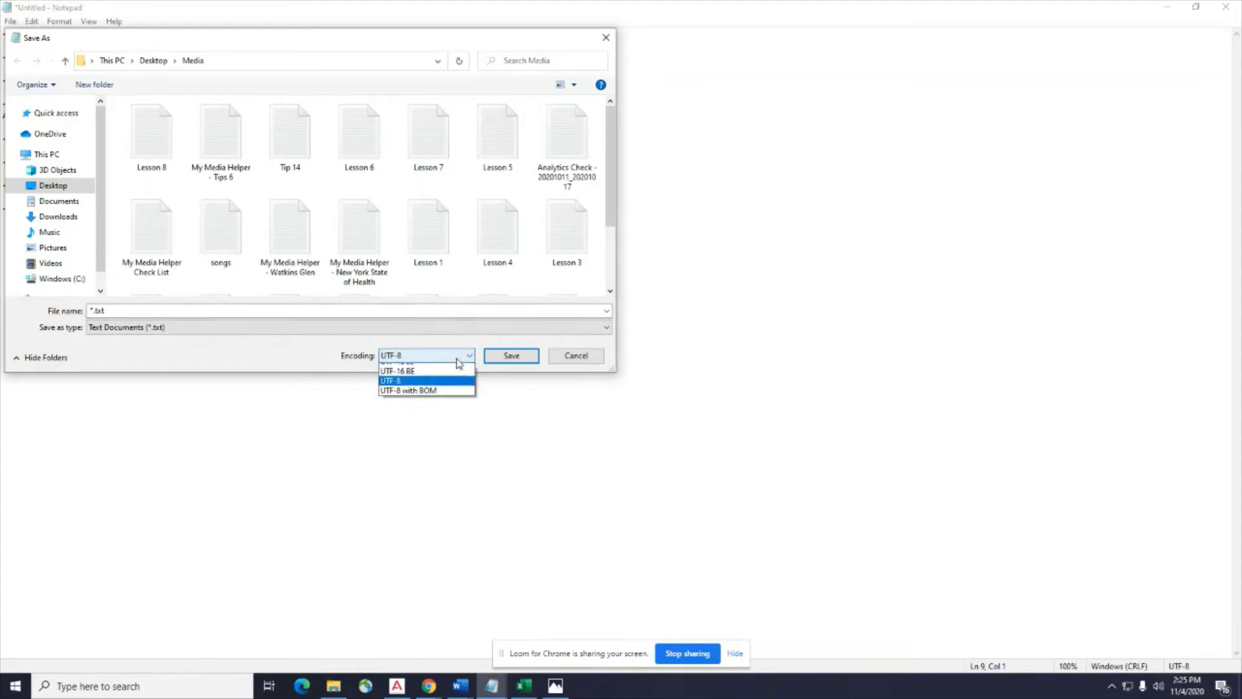
{"action": "left_click", "coordinate": [415, 369]}
{"action": "left_click", "coordinate": [460, 356]}
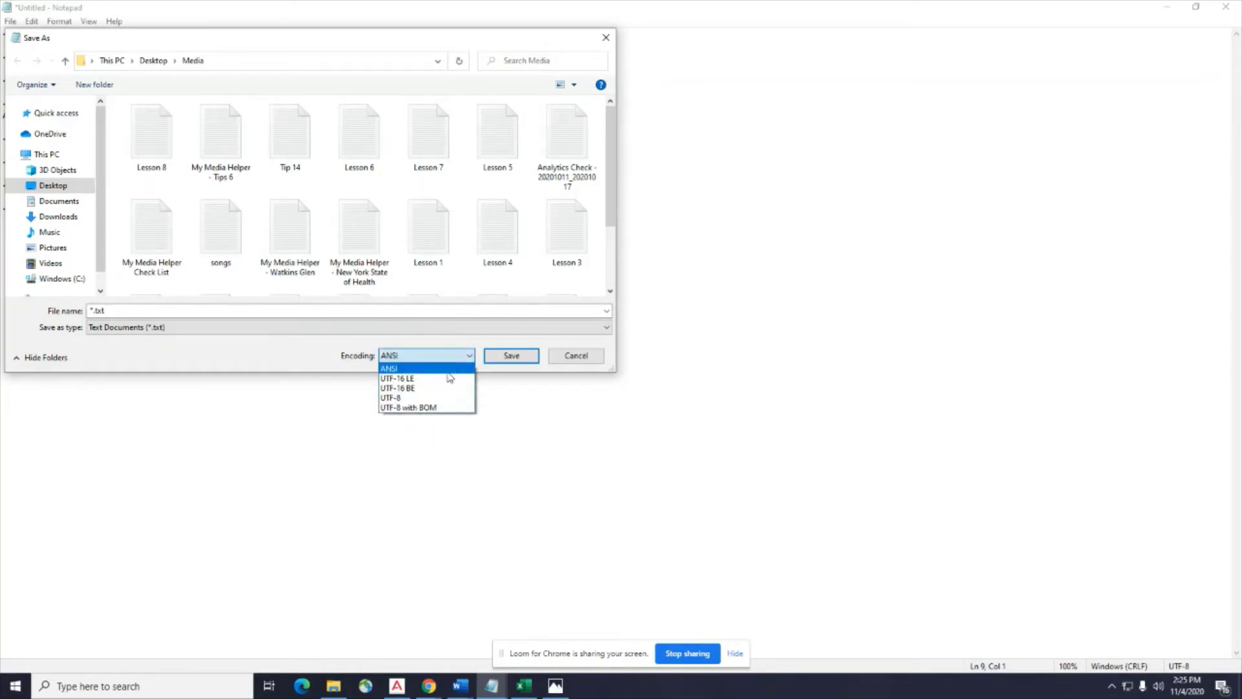
{"action": "left_click", "coordinate": [447, 368]}
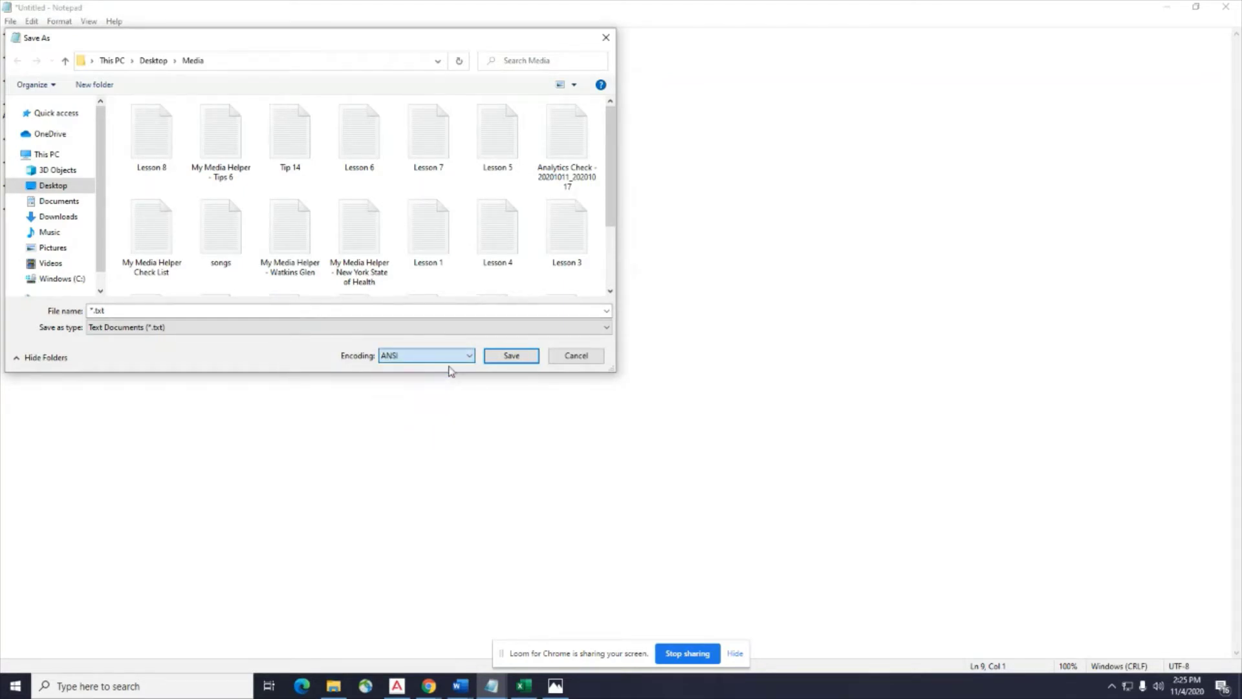
Name the file test.html and save it to the desktop.
{"action": "left_click", "coordinate": [131, 309]}
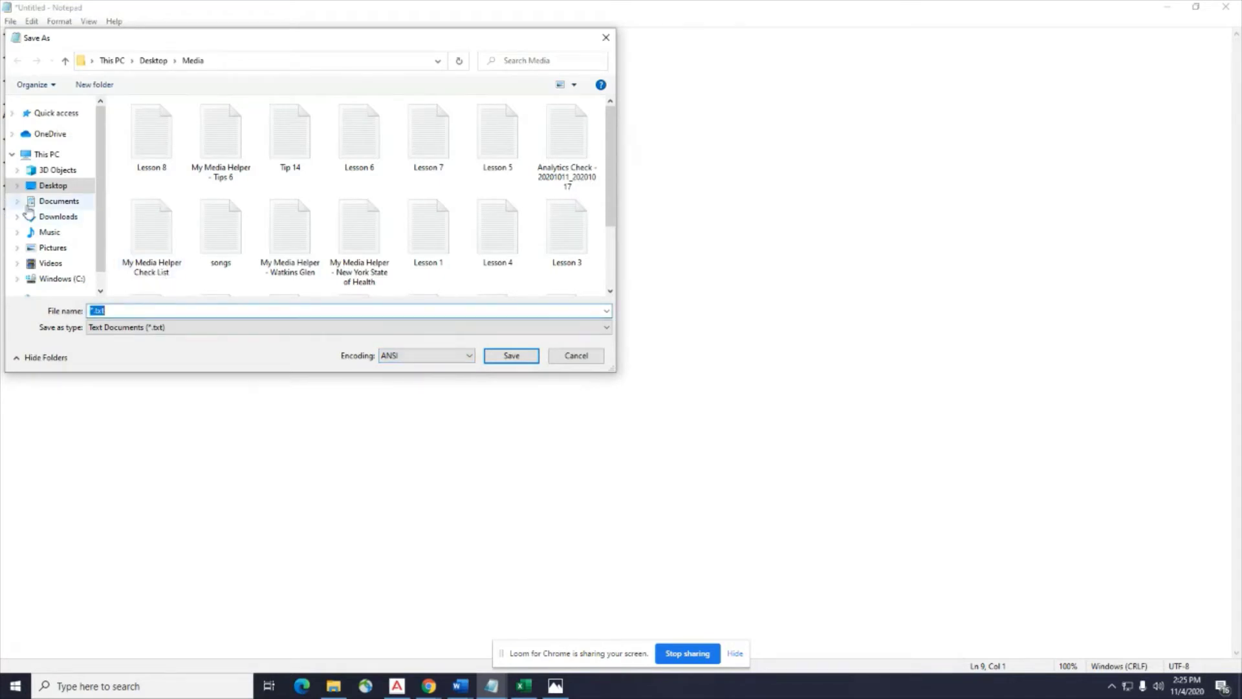
{"action": "type", "text": "tes"}
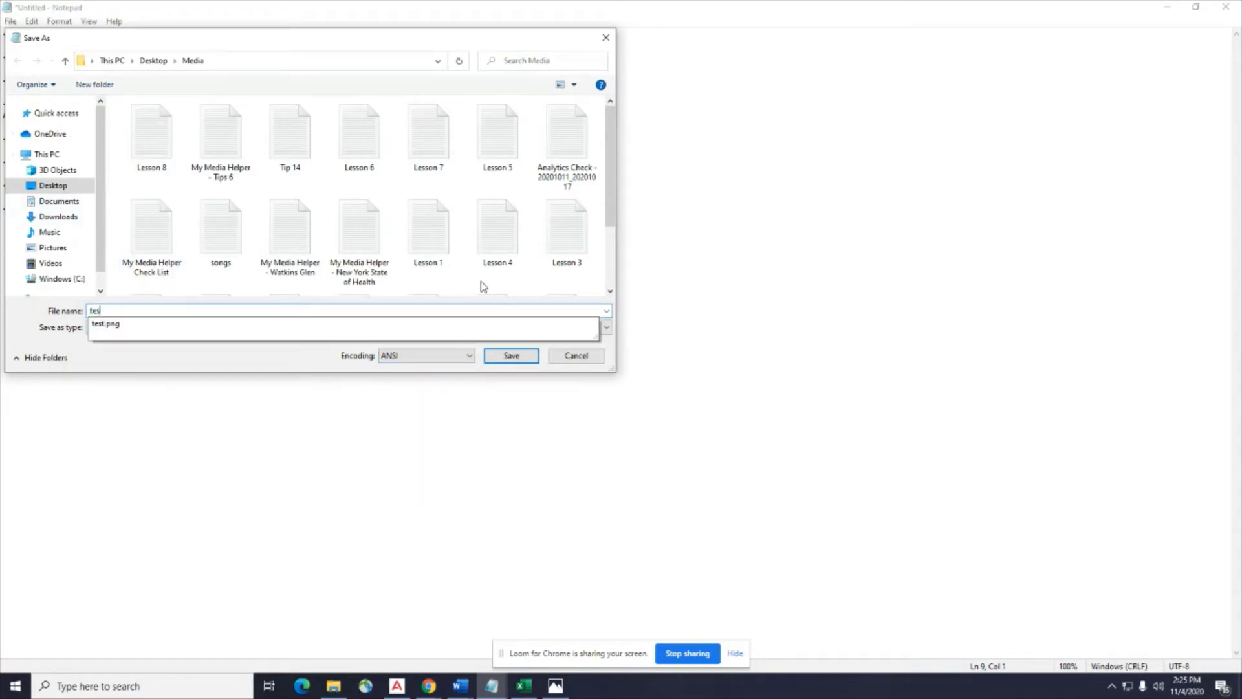
{"action": "type", "text": "t.html"}
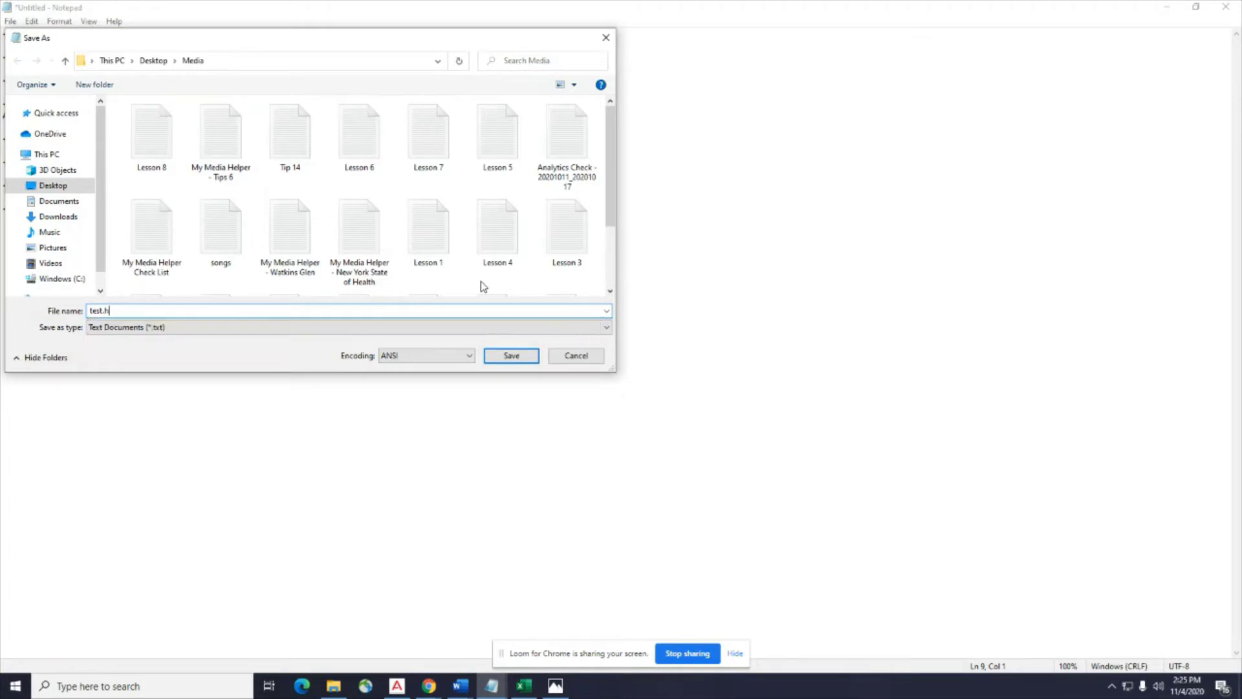
{"action": "left_click", "coordinate": [512, 355]}
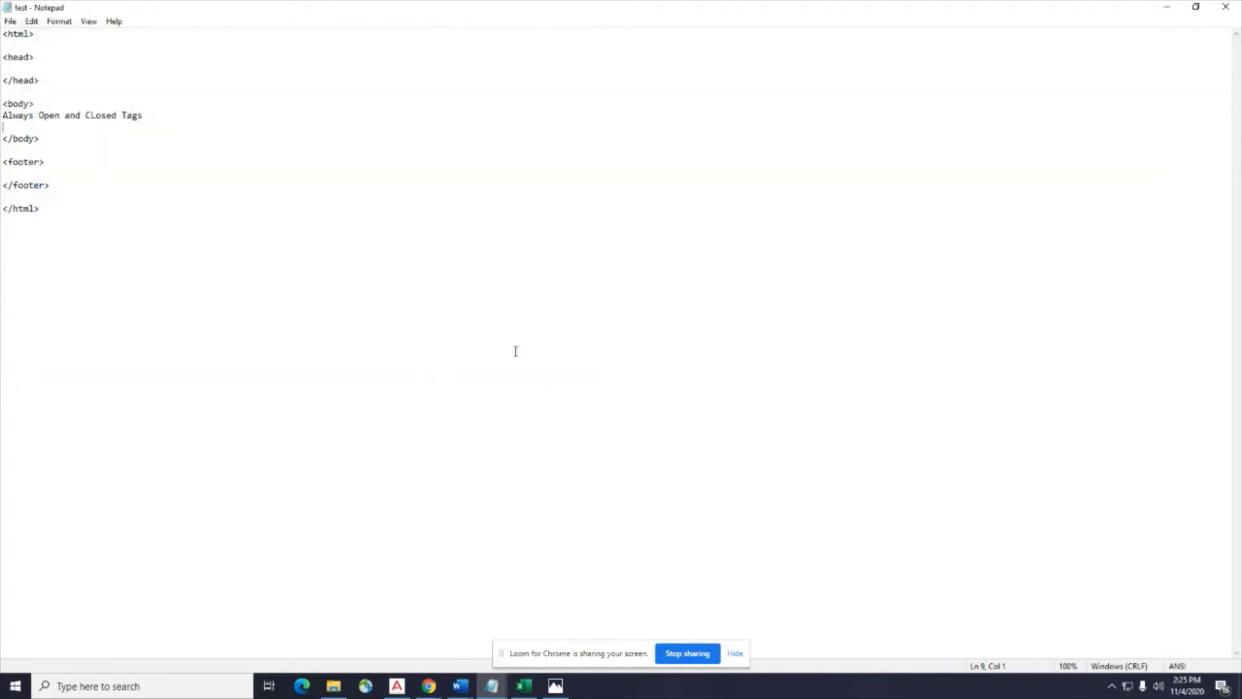
Minimize Notepad, open the test file from the desktop in Edge, and bring the test document back up in Notepad.
{"action": "left_click", "coordinate": [1167, 8]}
{"action": "left_click", "coordinate": [466, 224]}
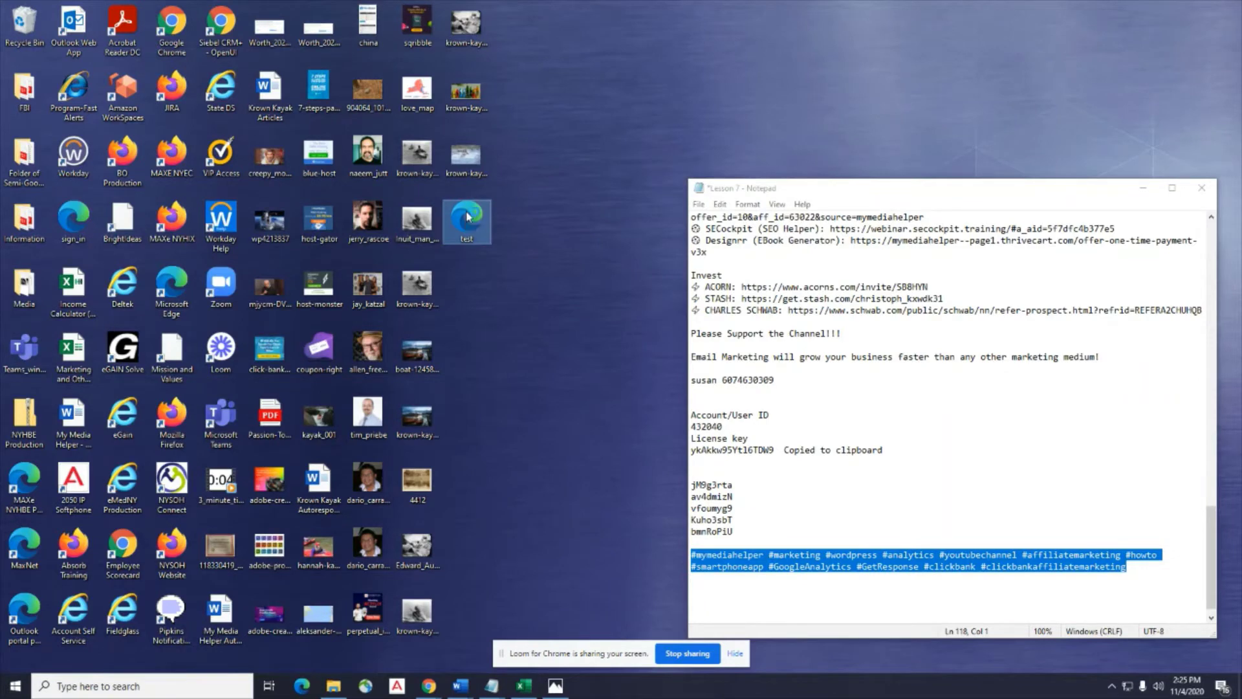
{"action": "double_click", "coordinate": [464, 240]}
{"action": "mouse_move", "coordinate": [491, 691]}
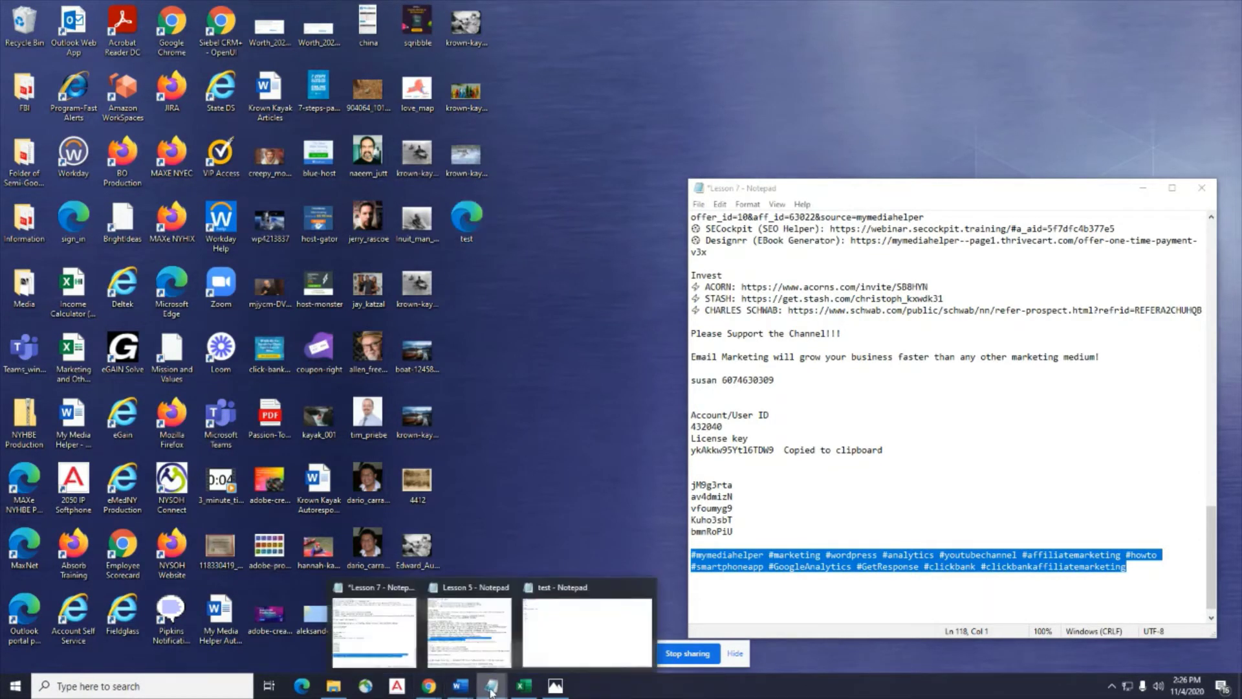
{"action": "left_click", "coordinate": [611, 642]}
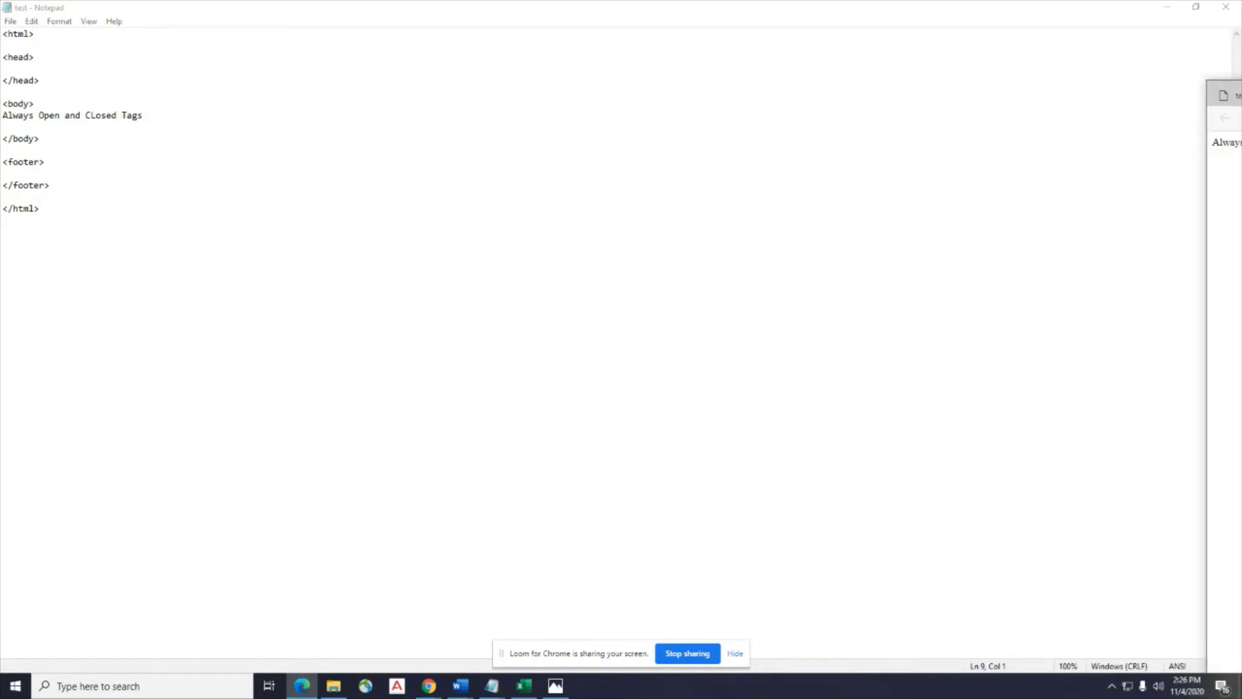
Bring the Edge window over the code, examine the rendered test.html page at full size, and move the window aside again.
{"action": "left_click_drag", "start_coordinate": [1223, 90], "coordinate": [632, 52]}
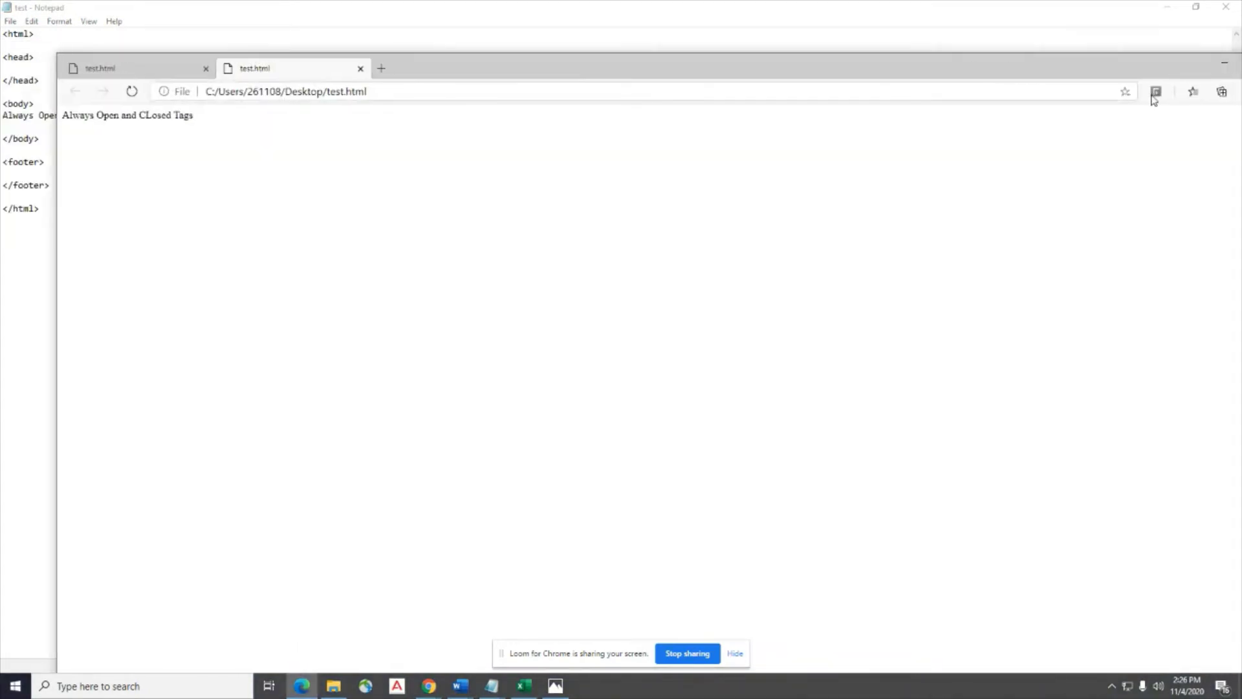
{"action": "double_click", "coordinate": [1163, 68]}
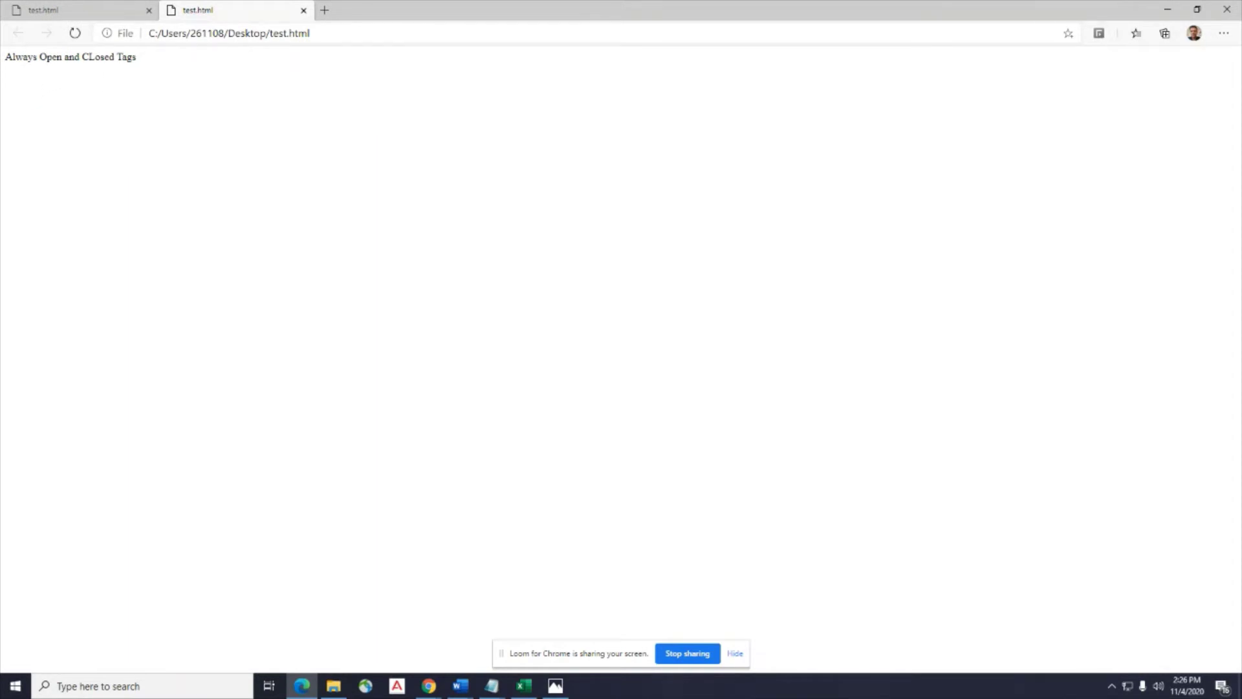
{"action": "left_click", "coordinate": [1197, 9]}
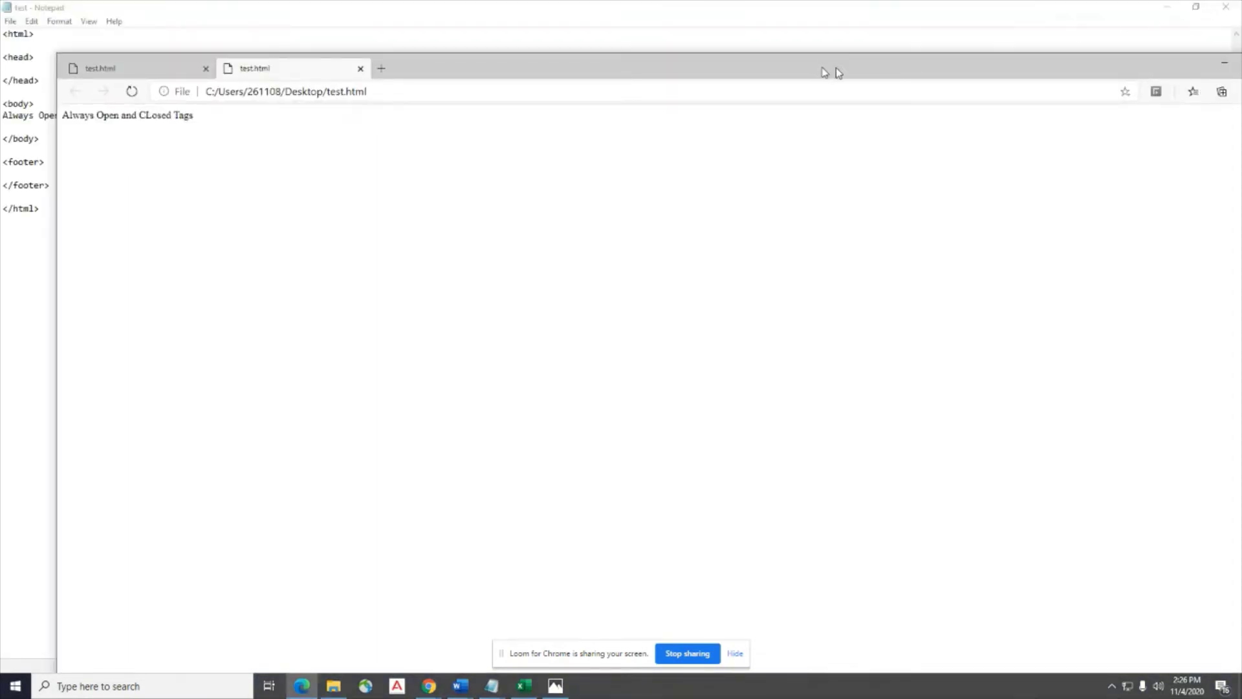
{"action": "left_click_drag", "start_coordinate": [834, 70], "coordinate": [1241, 70]}
Enclose the "Always Open and CLosed Tags" line in <center> and </center> tags.
{"action": "left_click", "coordinate": [4, 115]}
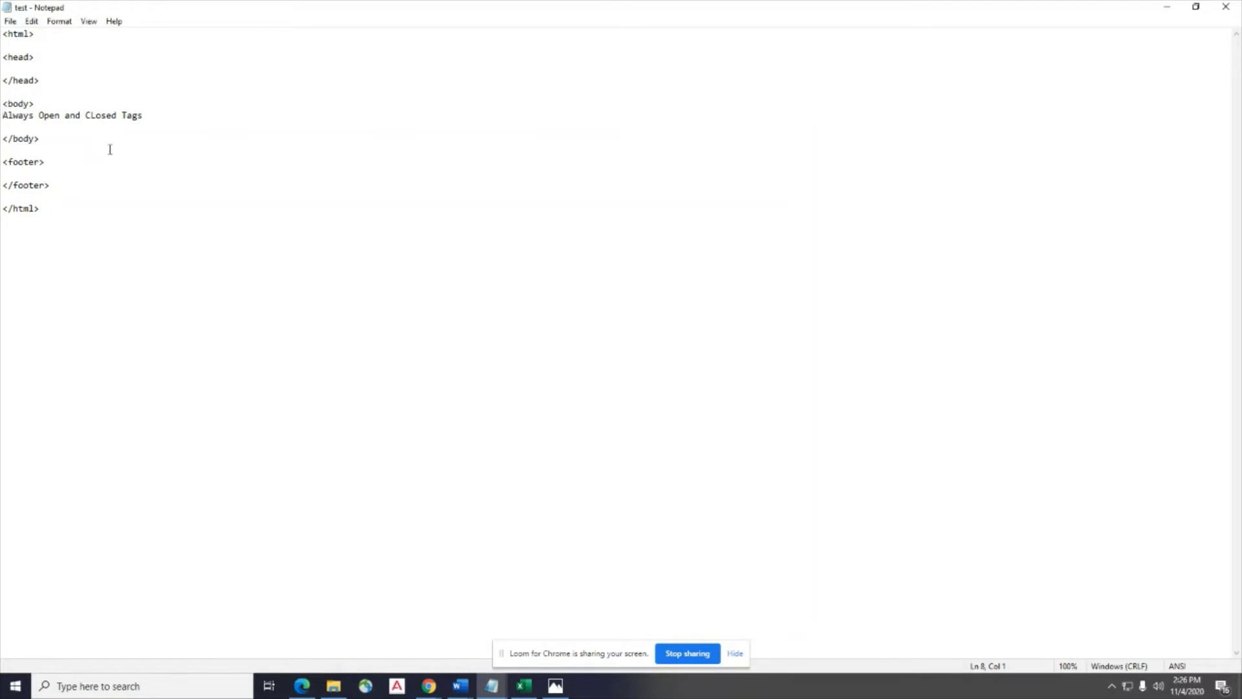
{"action": "type", "text": "<center>"}
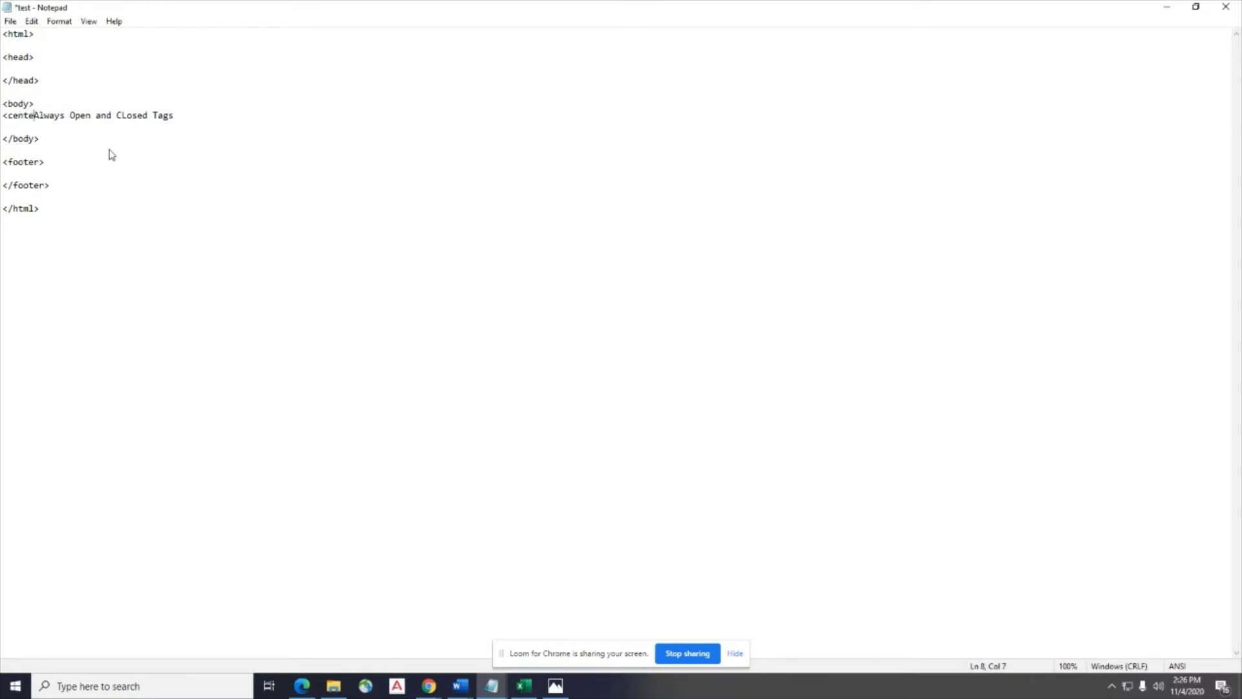
{"action": "left_click", "coordinate": [226, 118]}
{"action": "type", "text": "</center>"}
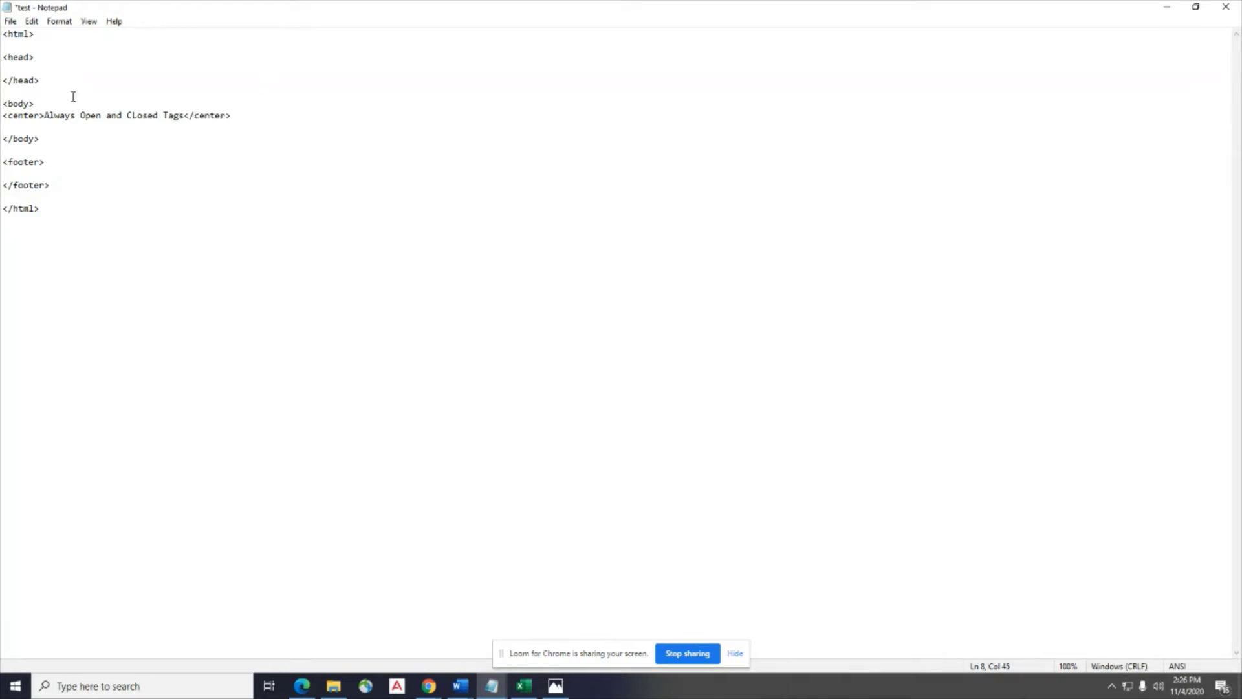
Save the test document, reload test.html in Edge to check the centred line, and return to the code.
{"action": "left_click", "coordinate": [10, 21]}
{"action": "left_click", "coordinate": [29, 79]}
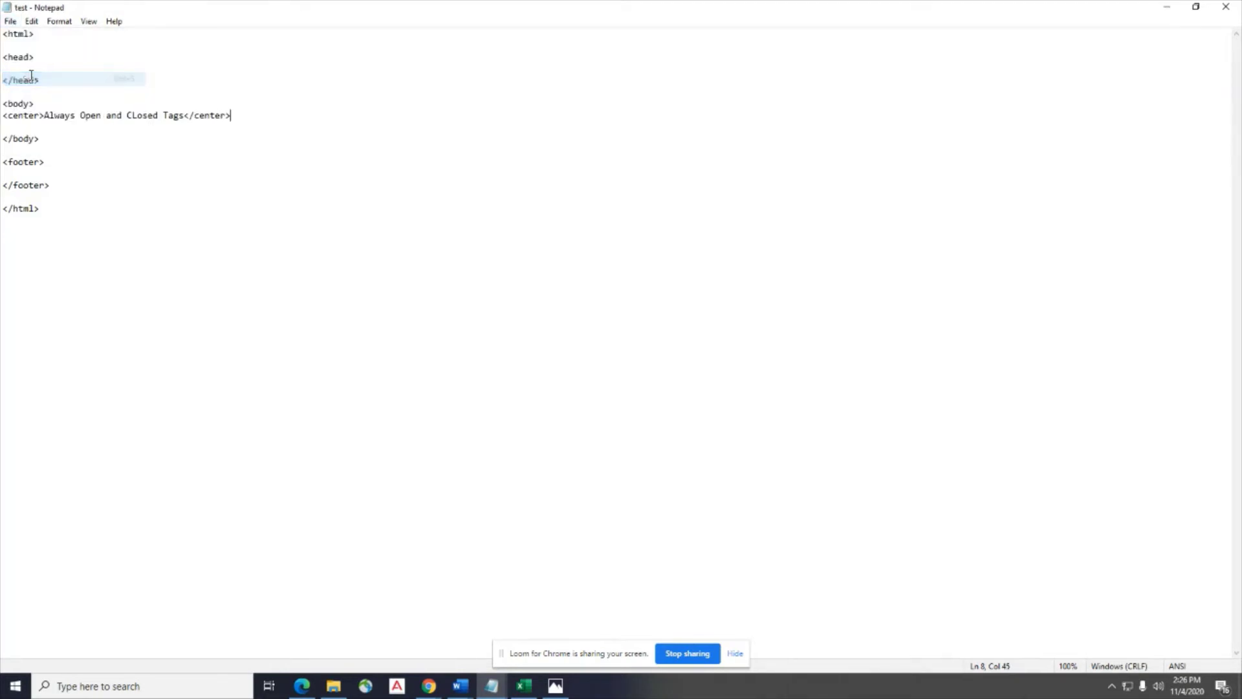
{"action": "key", "text": "alt+Tab"}
{"action": "left_click_drag", "start_coordinate": [1093, 100], "coordinate": [917, 47]}
{"action": "left_click", "coordinate": [117, 71]}
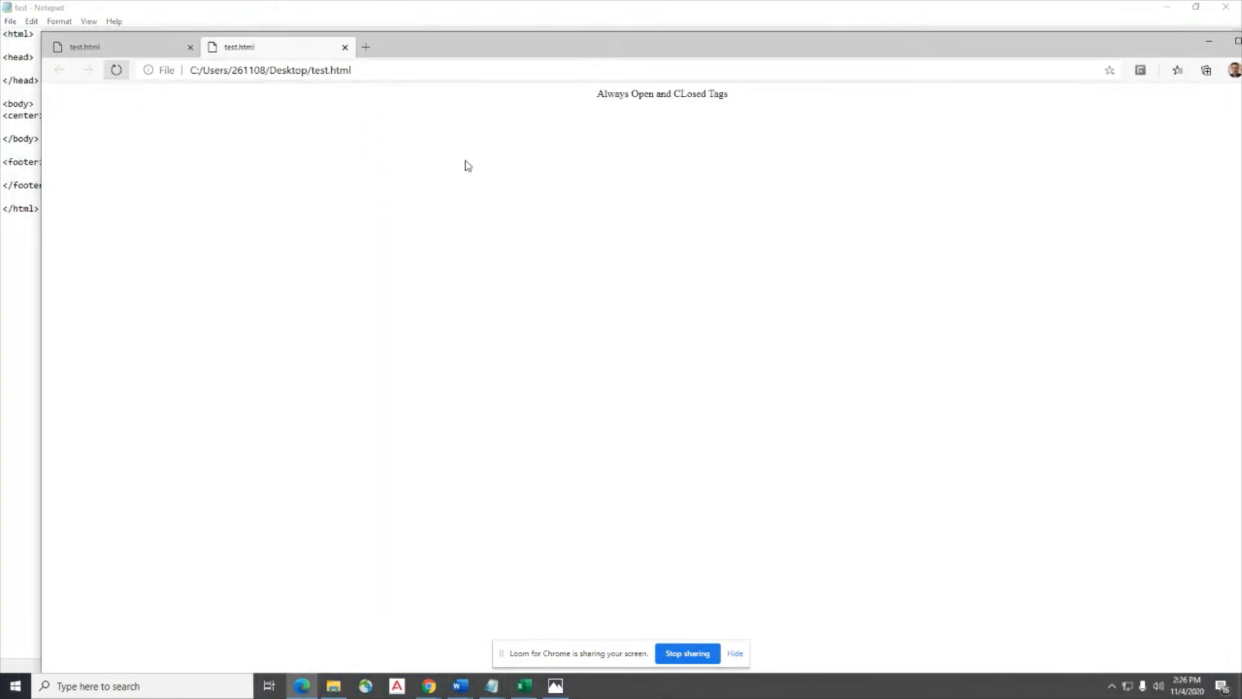
{"action": "left_click", "coordinate": [1208, 41]}
Nest <strong> and </strong> tags around the "Always Open and CLosed Tags" text, inside the center tags.
{"action": "left_click", "coordinate": [40, 105]}
{"action": "left_click", "coordinate": [42, 114]}
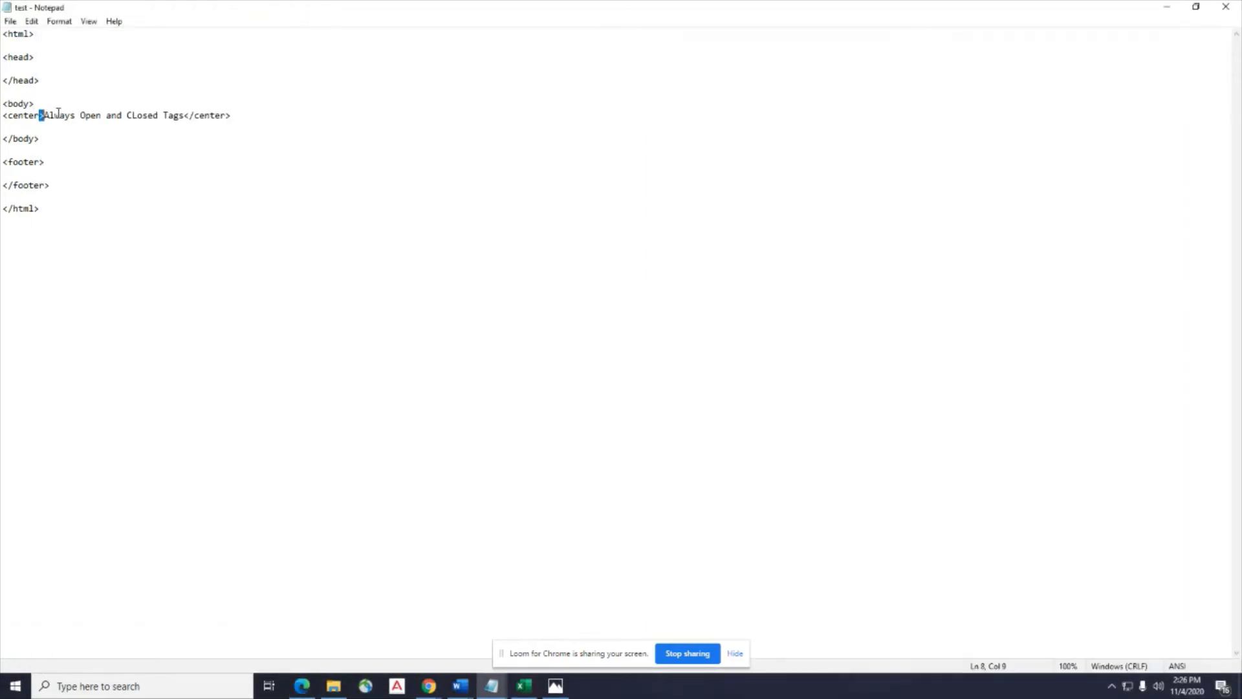
{"action": "type", "text": "<strong>"}
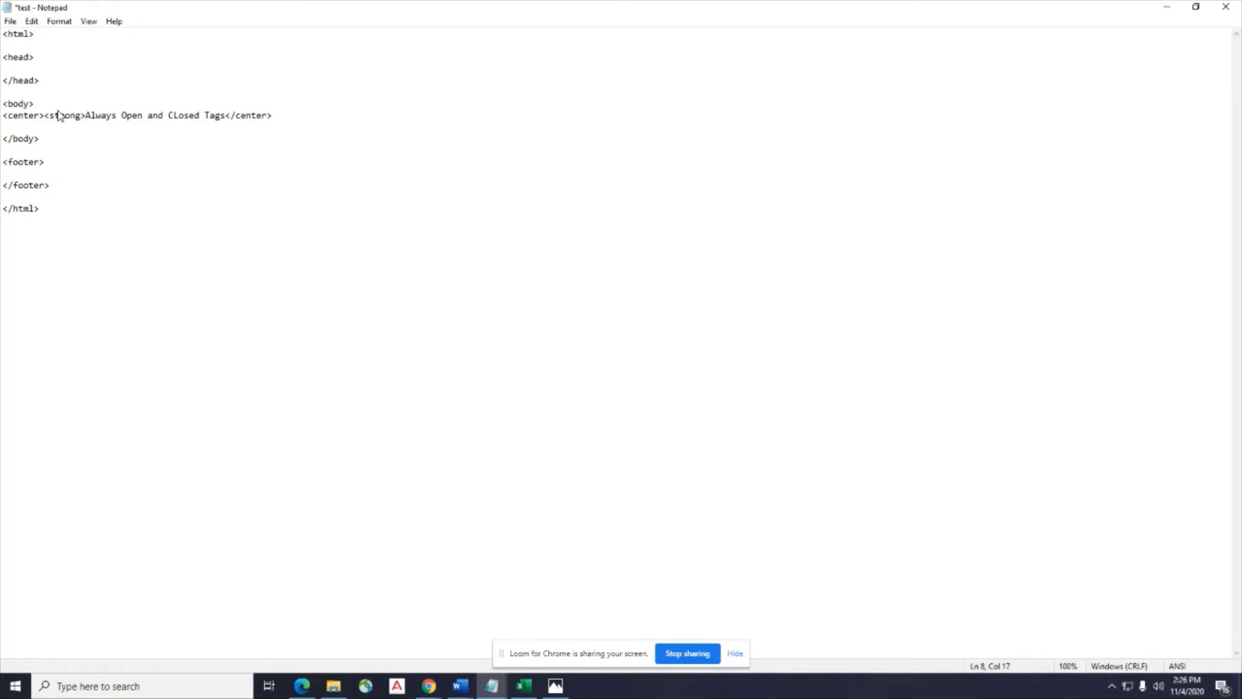
{"action": "left_click", "coordinate": [229, 115]}
{"action": "type", "text": "</strong></"}
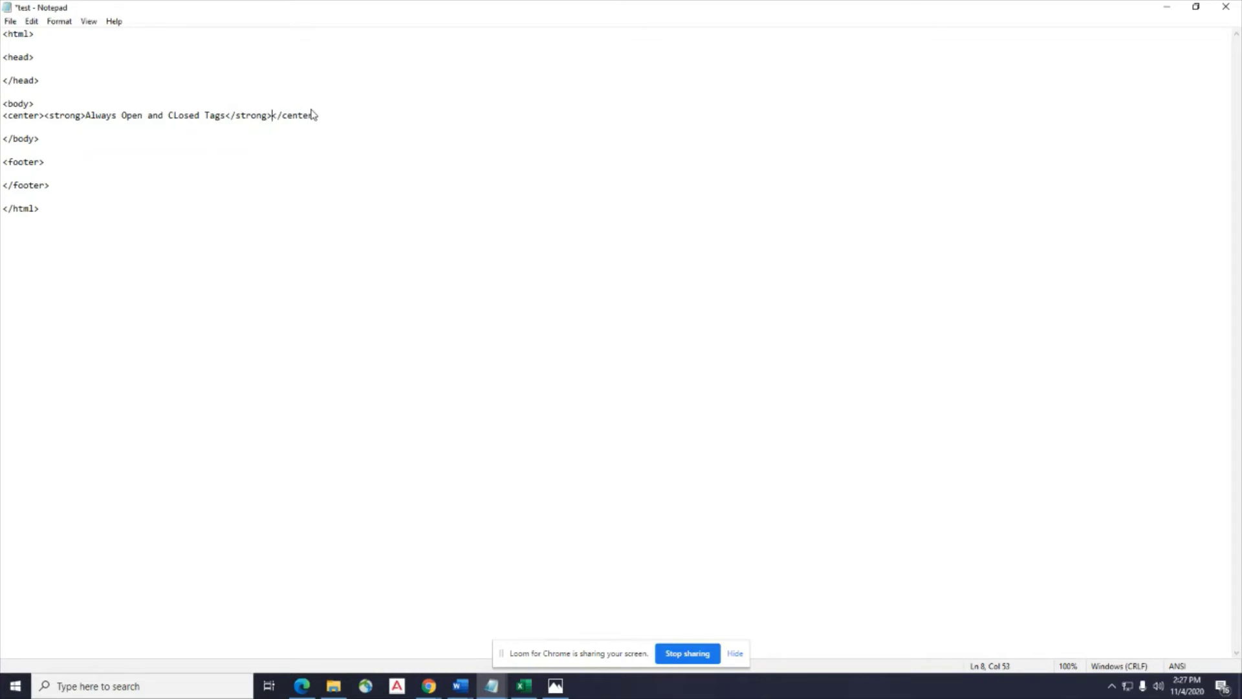
Save the file, reload test.html in Edge to check the bold text, and bring the Notepad document back up.
{"action": "left_click", "coordinate": [11, 24]}
{"action": "left_click", "coordinate": [31, 78]}
{"action": "left_click", "coordinate": [302, 685]}
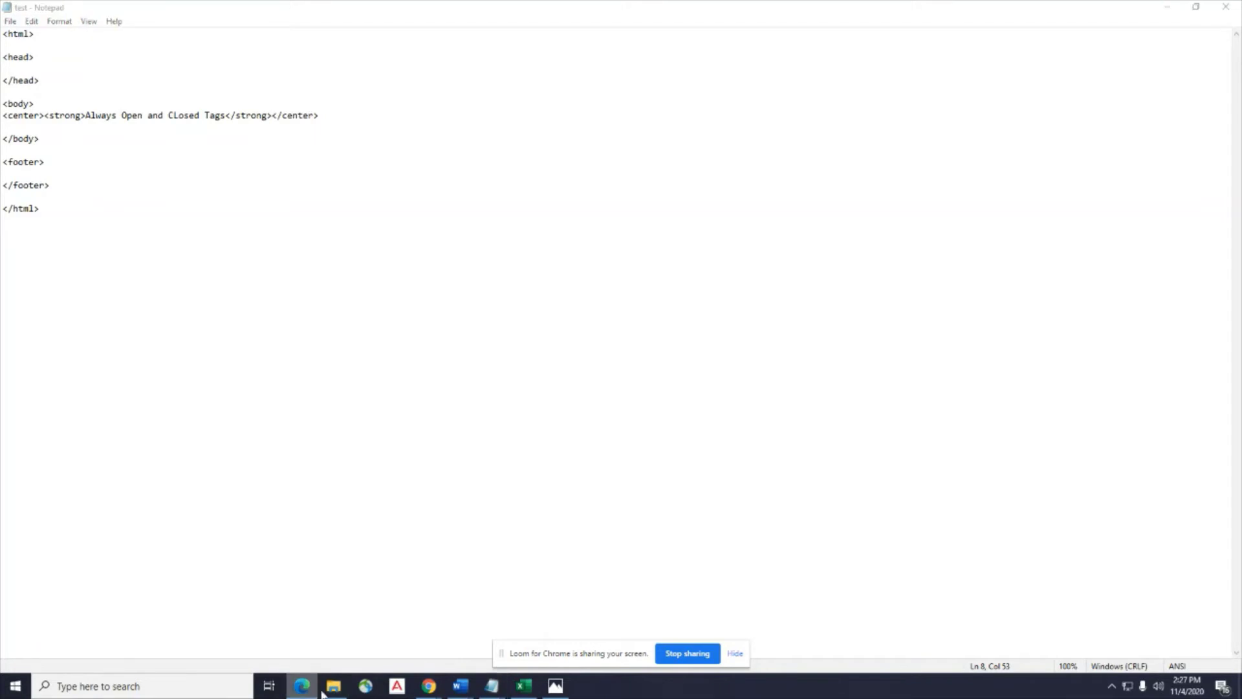
{"action": "left_click", "coordinate": [116, 70]}
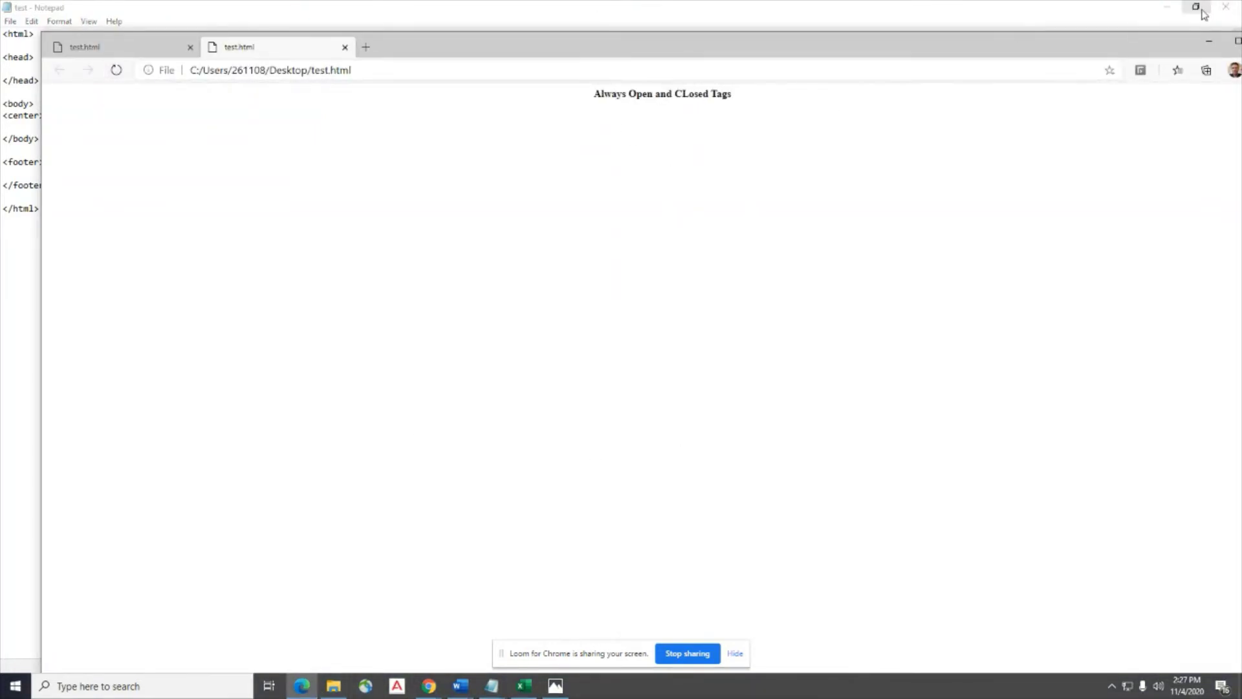
{"action": "left_click", "coordinate": [1164, 7]}
{"action": "left_click", "coordinate": [1165, 7]}
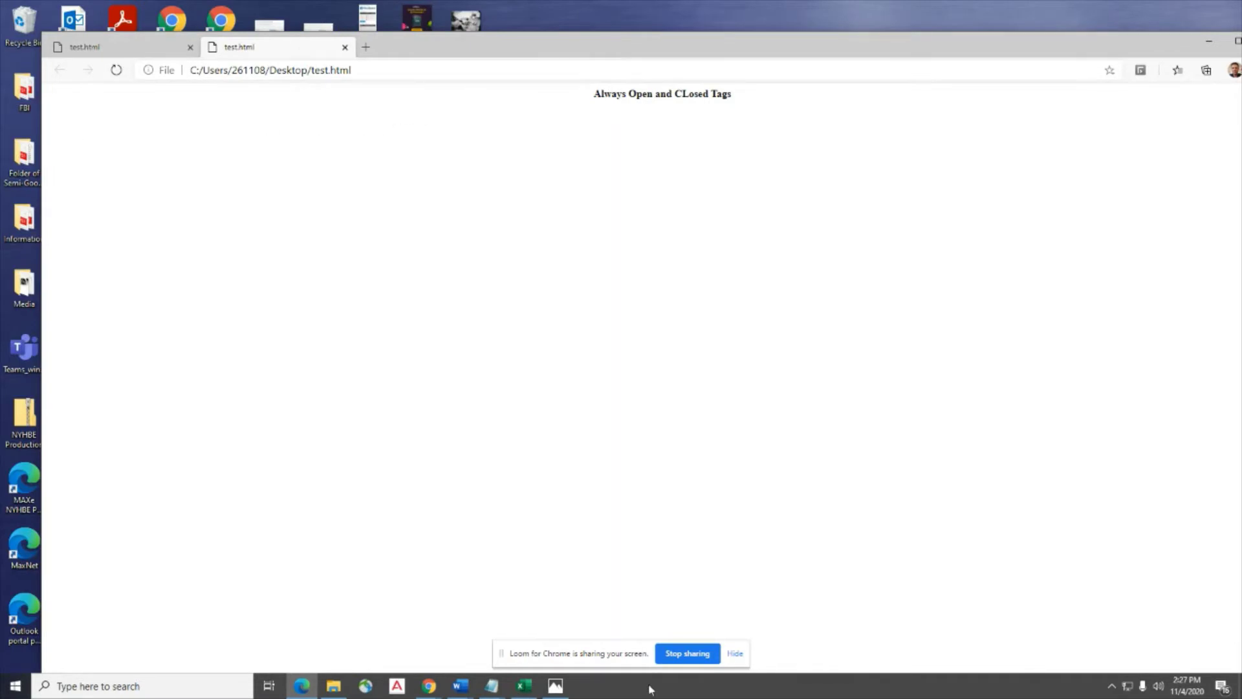
{"action": "mouse_move", "coordinate": [492, 685]}
{"action": "left_click", "coordinate": [589, 624]}
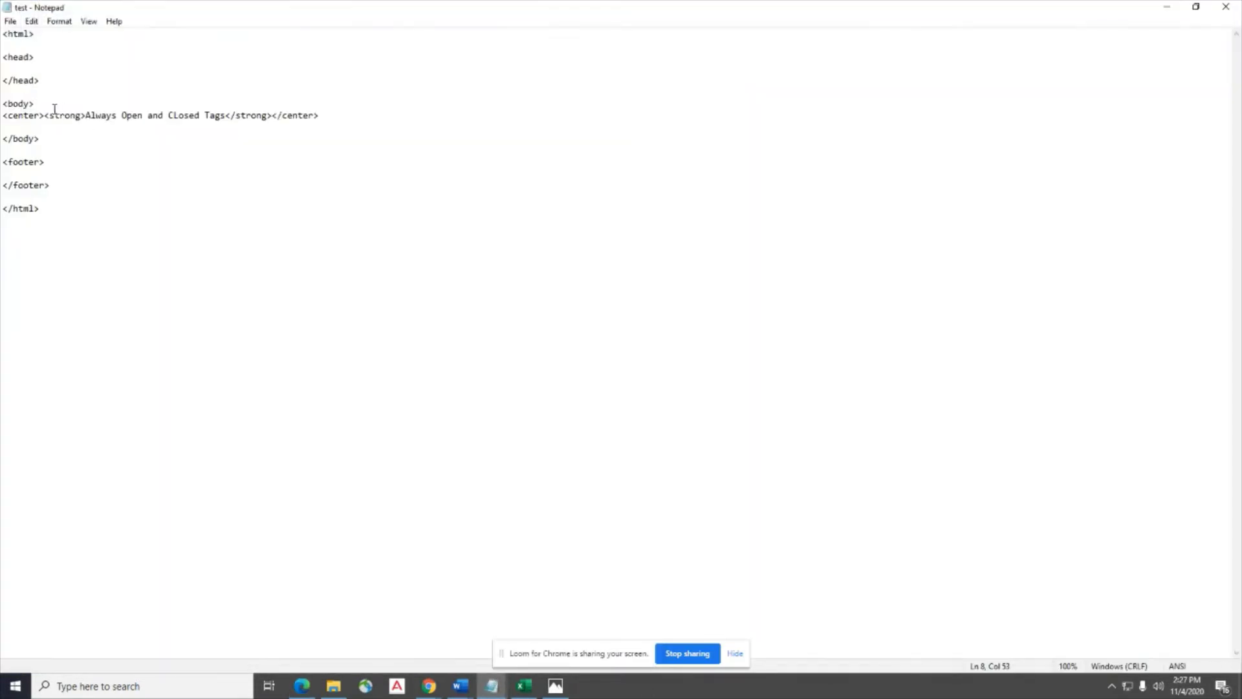
Correct the capitalisation of "CLosed" to "Closed" in the body text.
{"action": "left_click", "coordinate": [181, 114]}
{"action": "key", "text": "BackSpace"}
{"action": "type", "text": ";"}
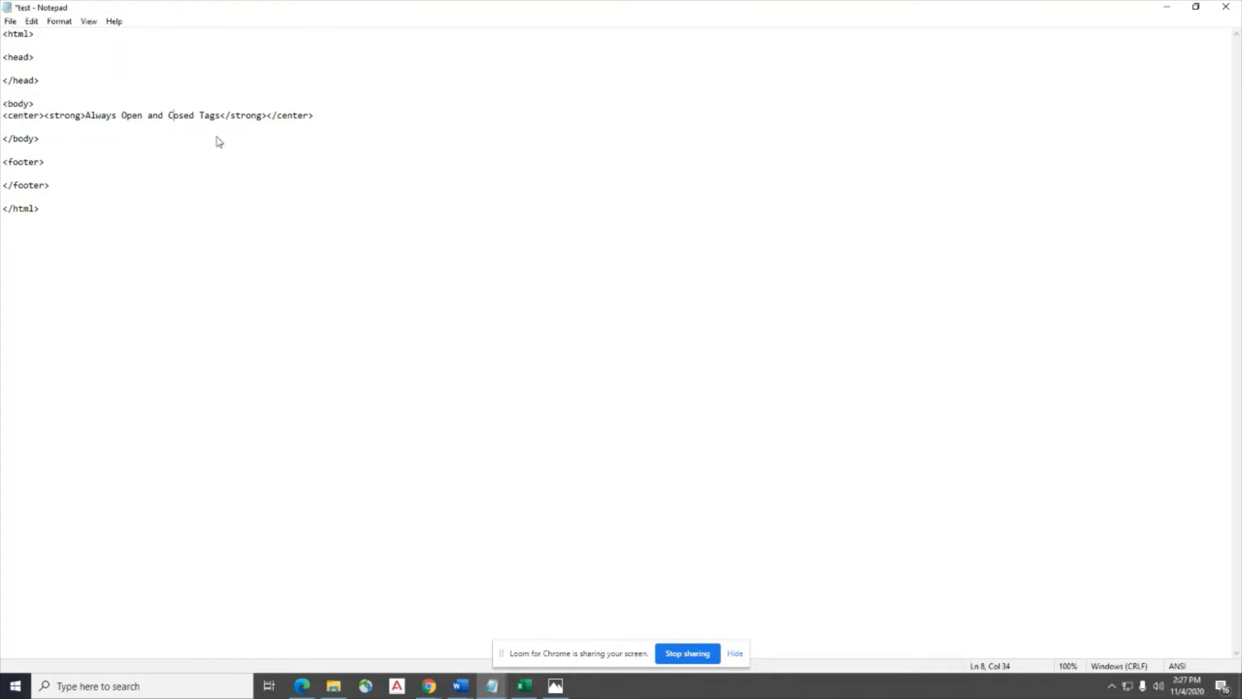
{"action": "key", "text": "BackSpace"}
{"action": "type", "text": "l"}
Nest <em> and </em> tags around "Always Open and Closed Tags", inside the strong tags.
{"action": "left_click", "coordinate": [85, 116]}
{"action": "type", "text": "<em>"}
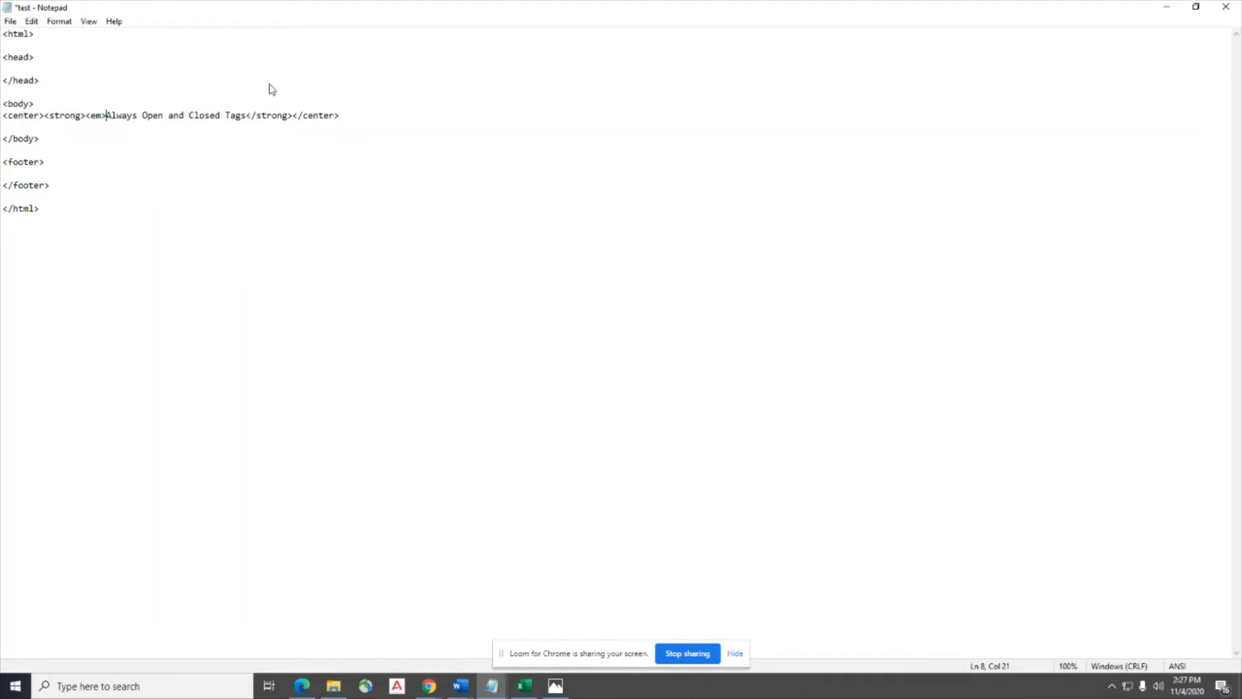
{"action": "left_click", "coordinate": [250, 114]}
{"action": "type", "text": "</em></"}
Save the edited code, reload test.html in Edge to check the italic text, and return to Notepad.
{"action": "left_click", "coordinate": [10, 21]}
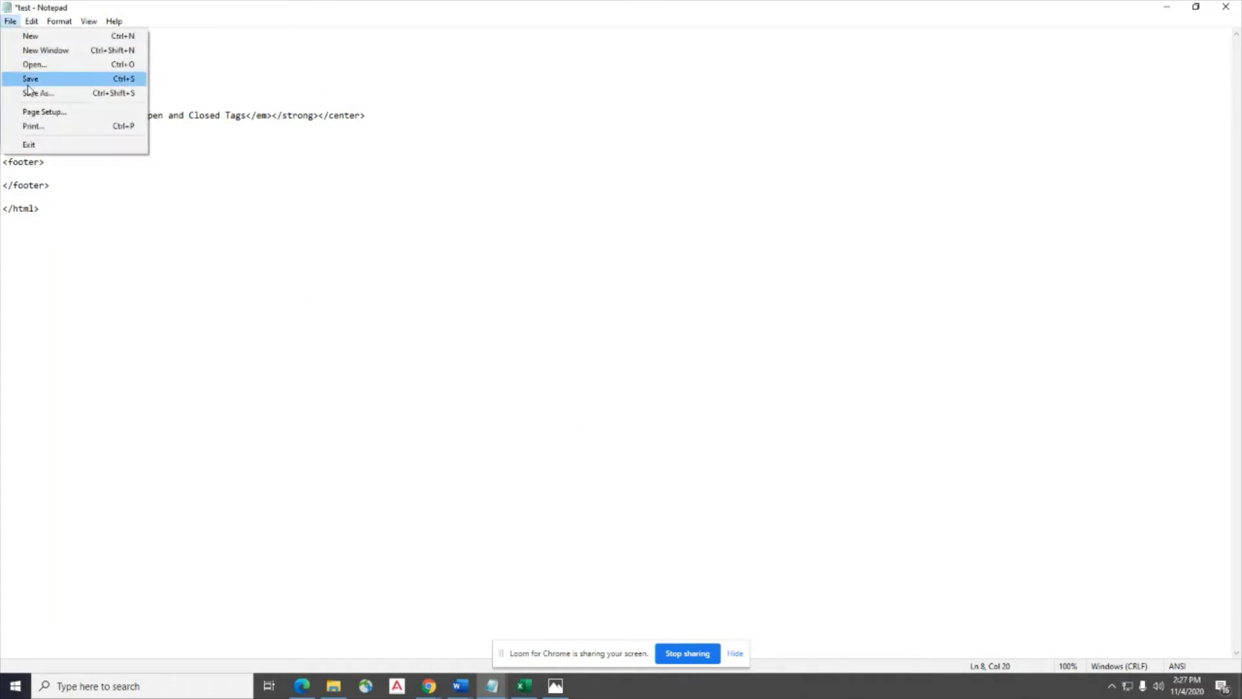
{"action": "left_click", "coordinate": [28, 91]}
{"action": "left_click", "coordinate": [574, 356]}
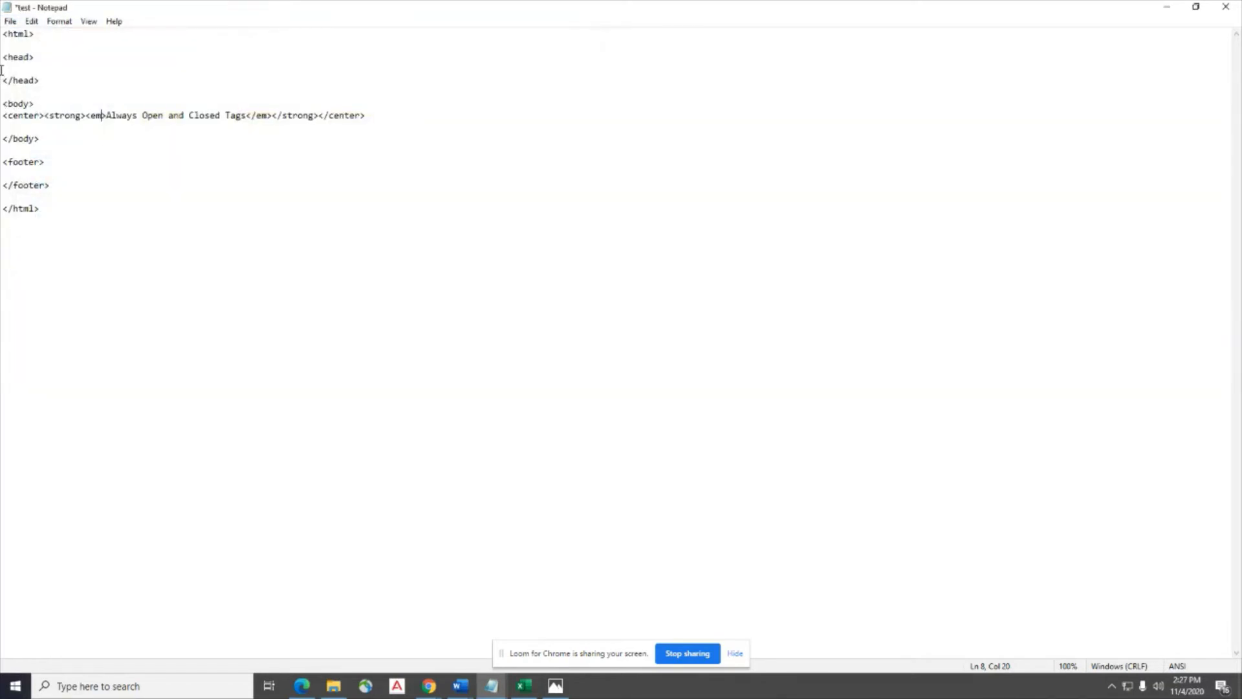
{"action": "left_click", "coordinate": [10, 21]}
{"action": "left_click", "coordinate": [49, 80]}
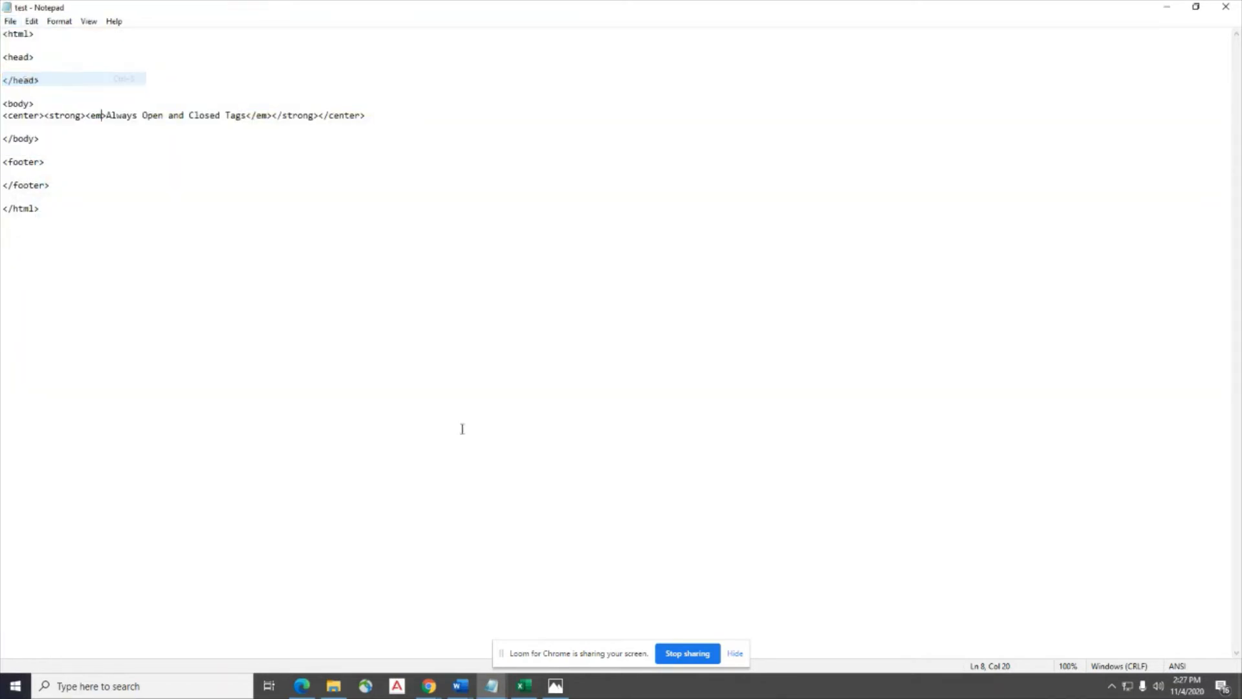
{"action": "left_click", "coordinate": [301, 685]}
{"action": "left_click", "coordinate": [115, 70]}
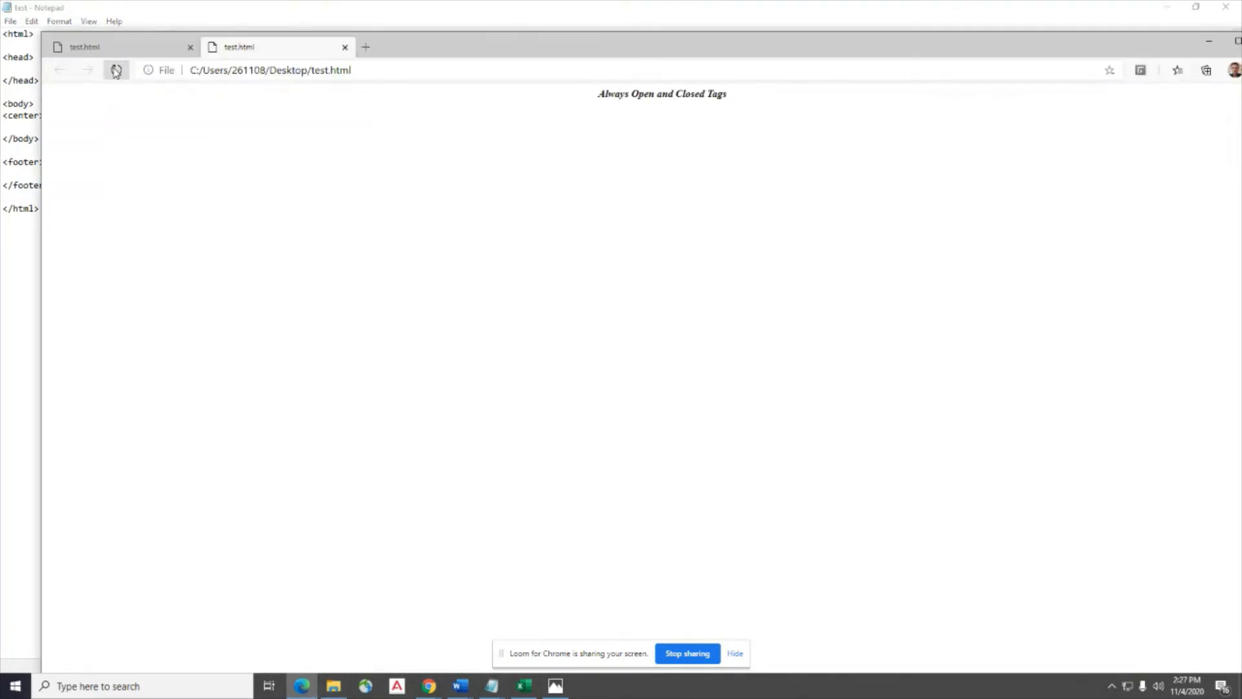
{"action": "left_click", "coordinate": [1208, 41]}
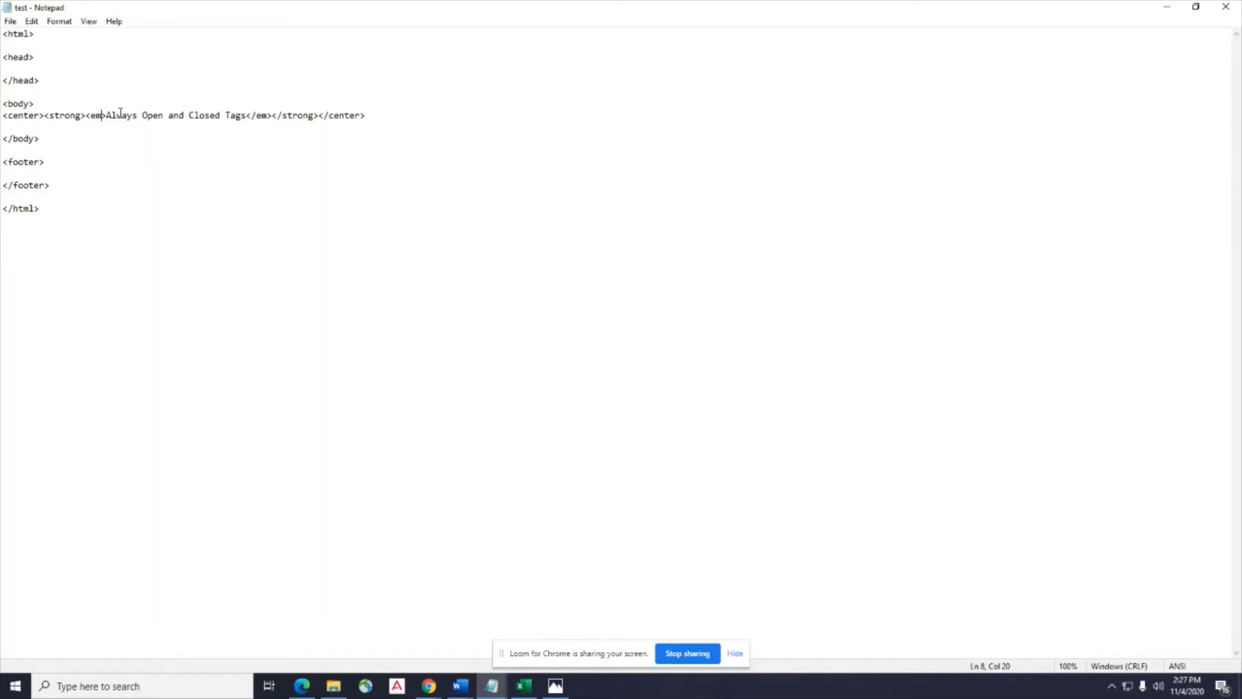
Nest <u> and </u> tags around "Always Open and Closed Tags", inside the em tags, and save the file.
{"action": "type", "text": "<u>"}
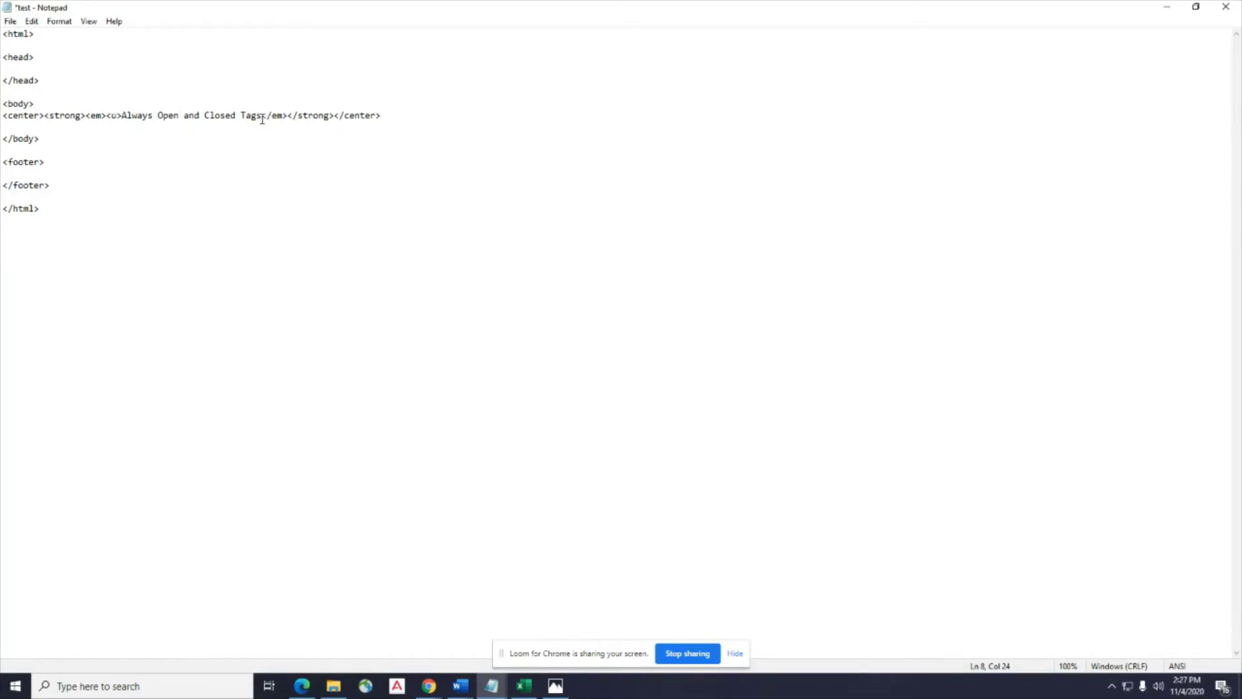
{"action": "type", "text": "</u></"}
{"action": "left_click", "coordinate": [10, 21]}
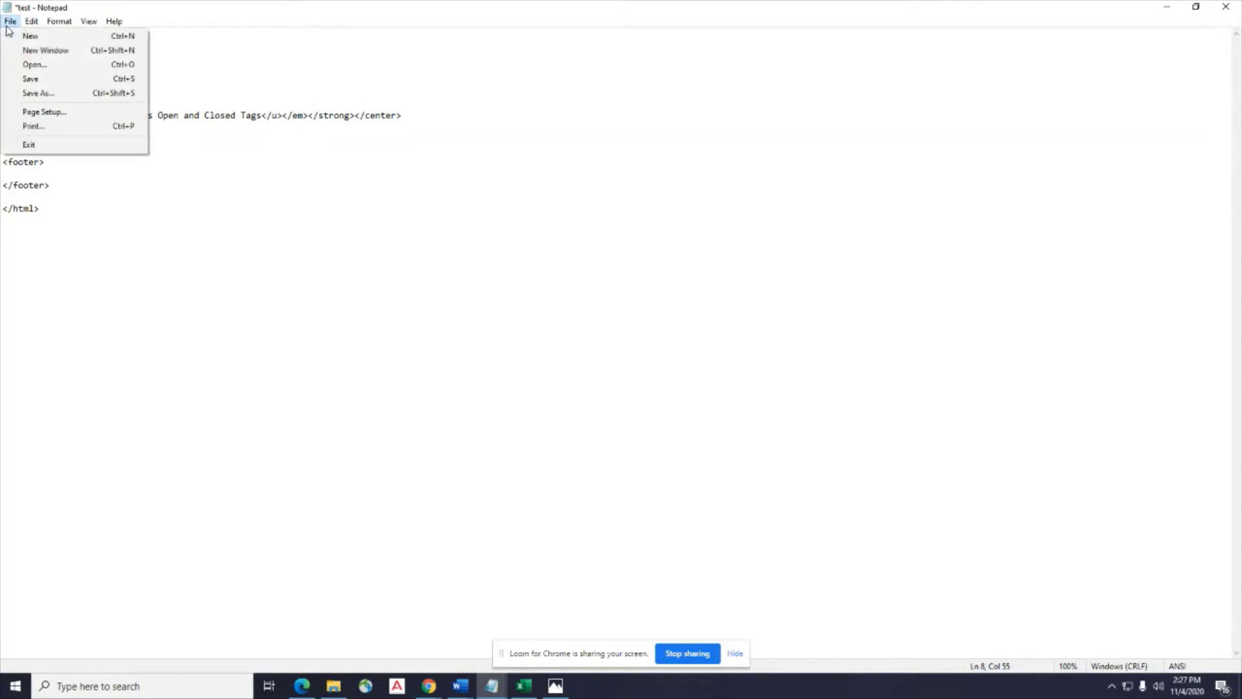
{"action": "left_click", "coordinate": [26, 76]}
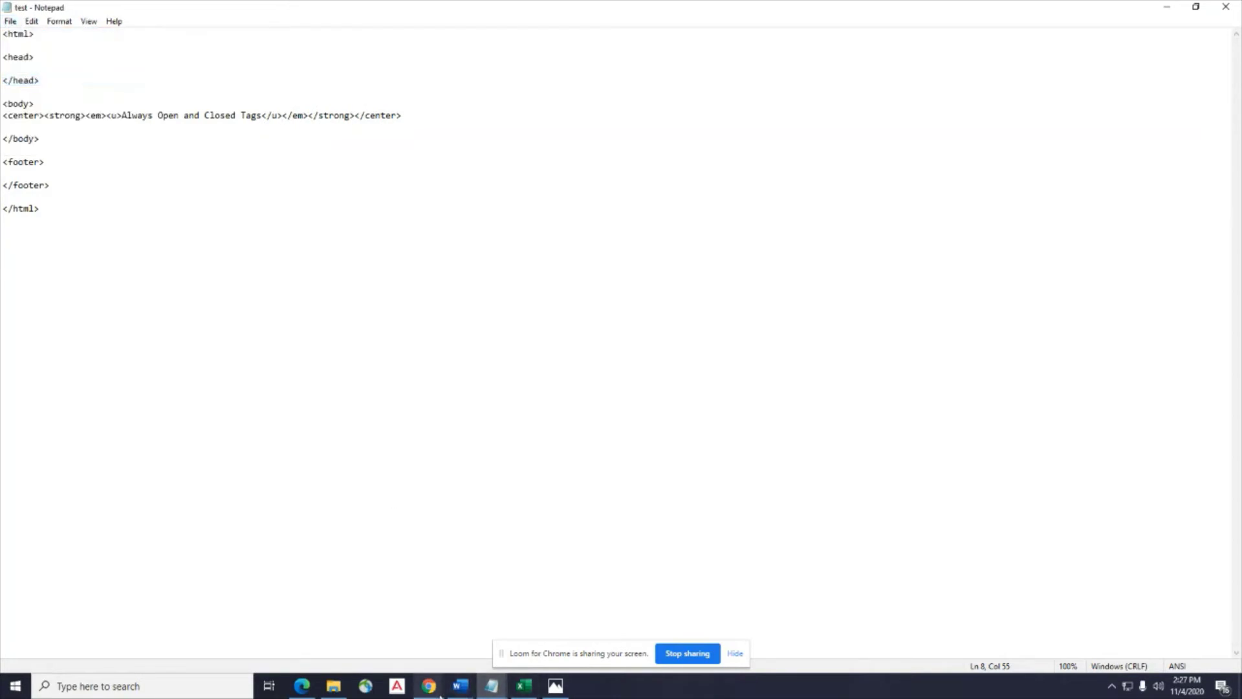
Reload test.html in Edge to view the underlining, and go back to the code.
{"action": "left_click", "coordinate": [302, 685]}
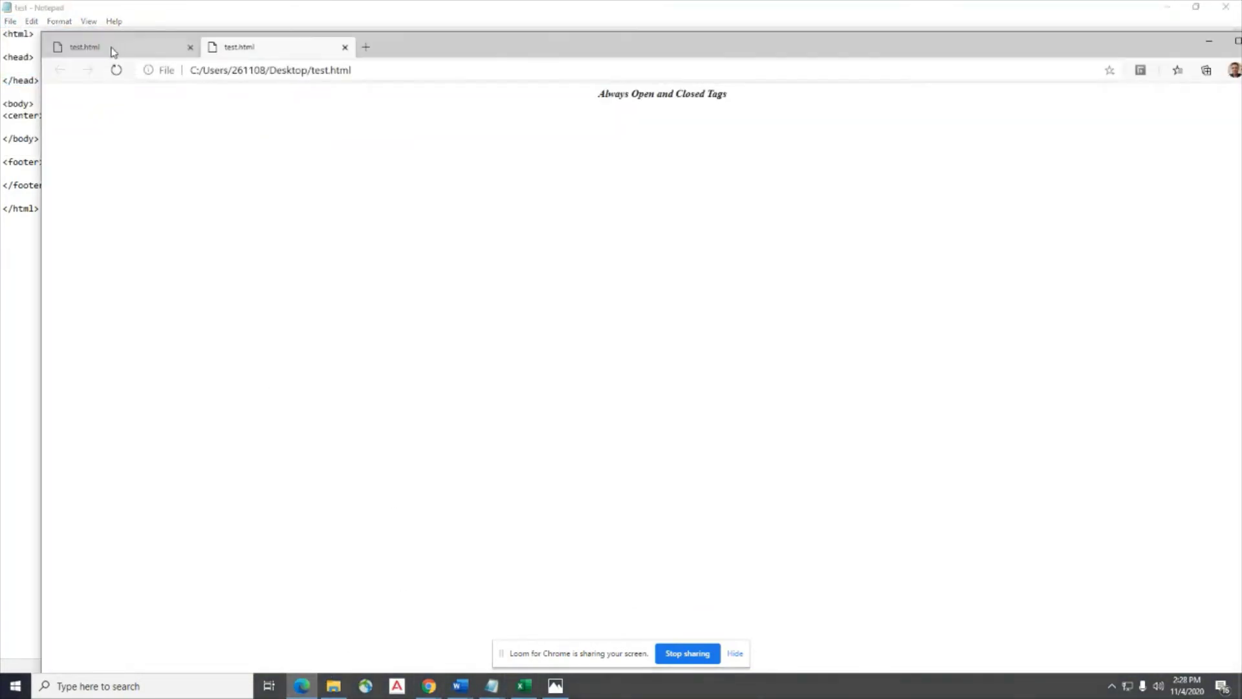
{"action": "left_click", "coordinate": [116, 70]}
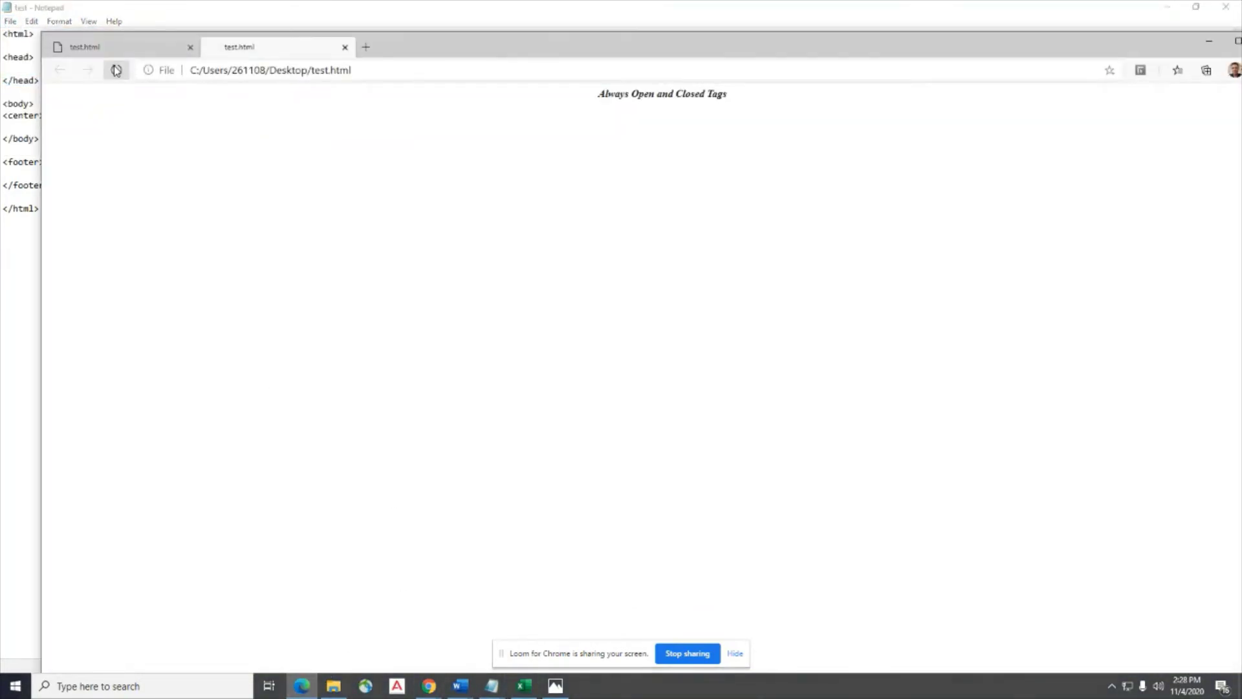
{"action": "left_click", "coordinate": [1208, 43]}
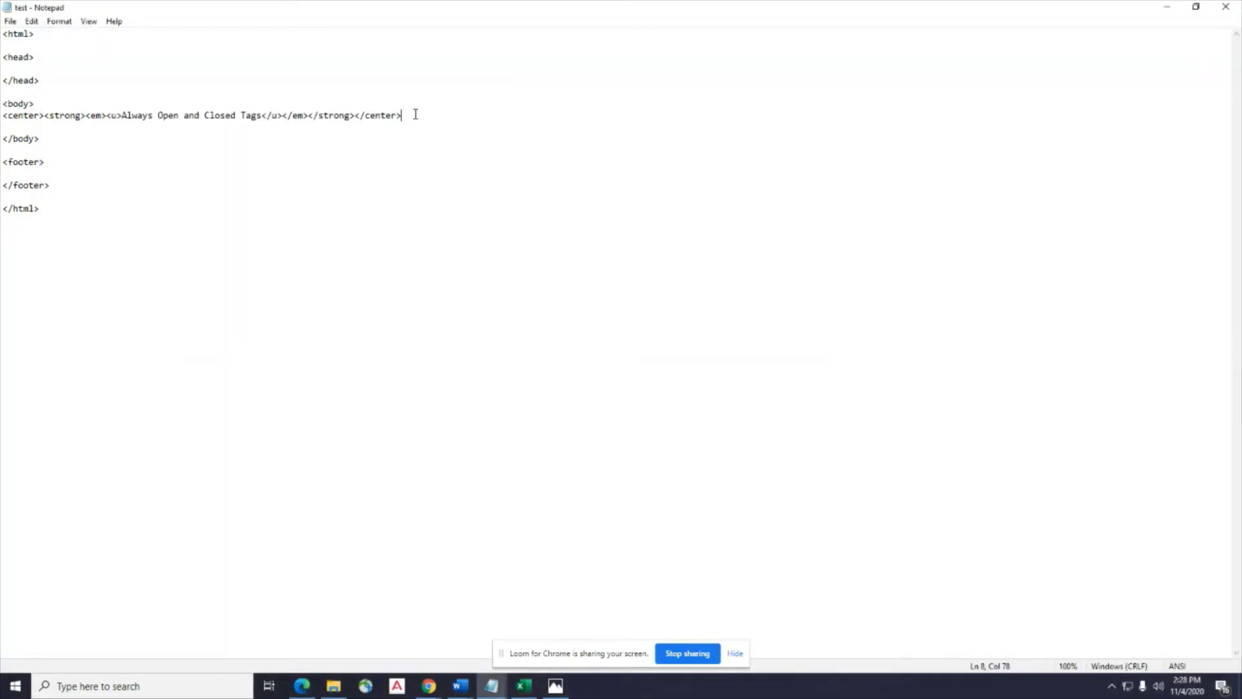
Add an <hr> tag on its own line below the centred text, leaving a blank line between, and save the file.
{"action": "key", "text": "Return"}
{"action": "key", "text": "Return"}
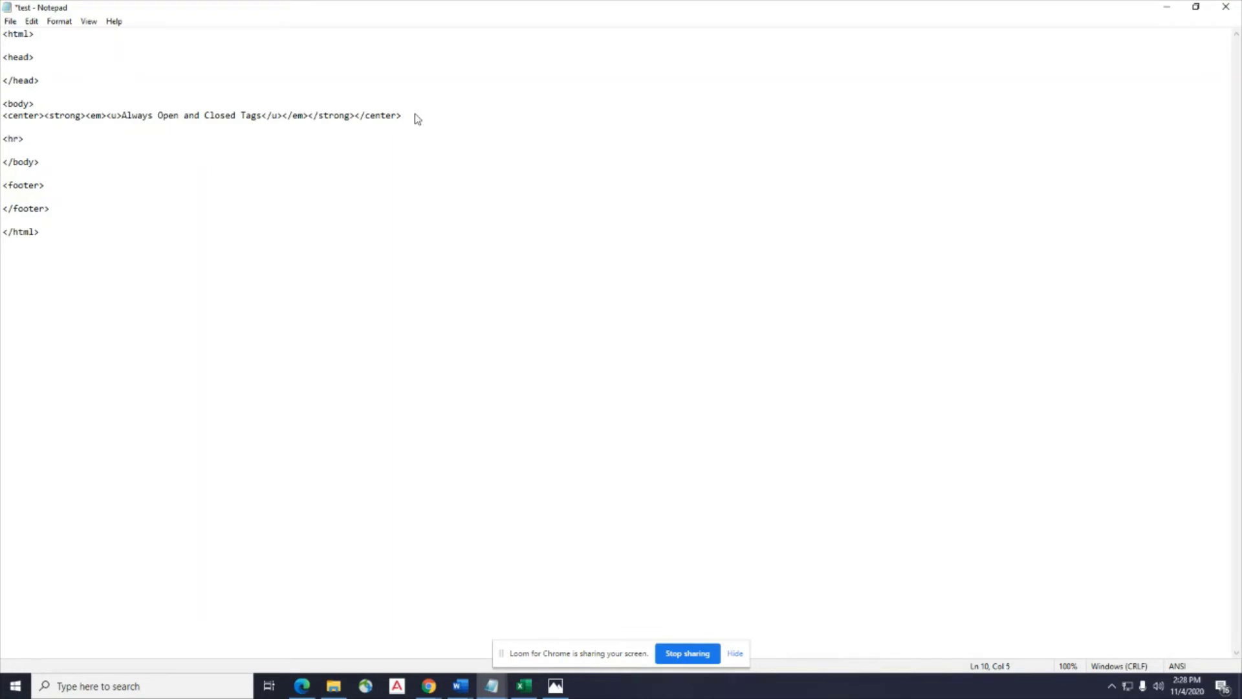
{"action": "left_click", "coordinate": [11, 21]}
{"action": "left_click", "coordinate": [252, 218]}
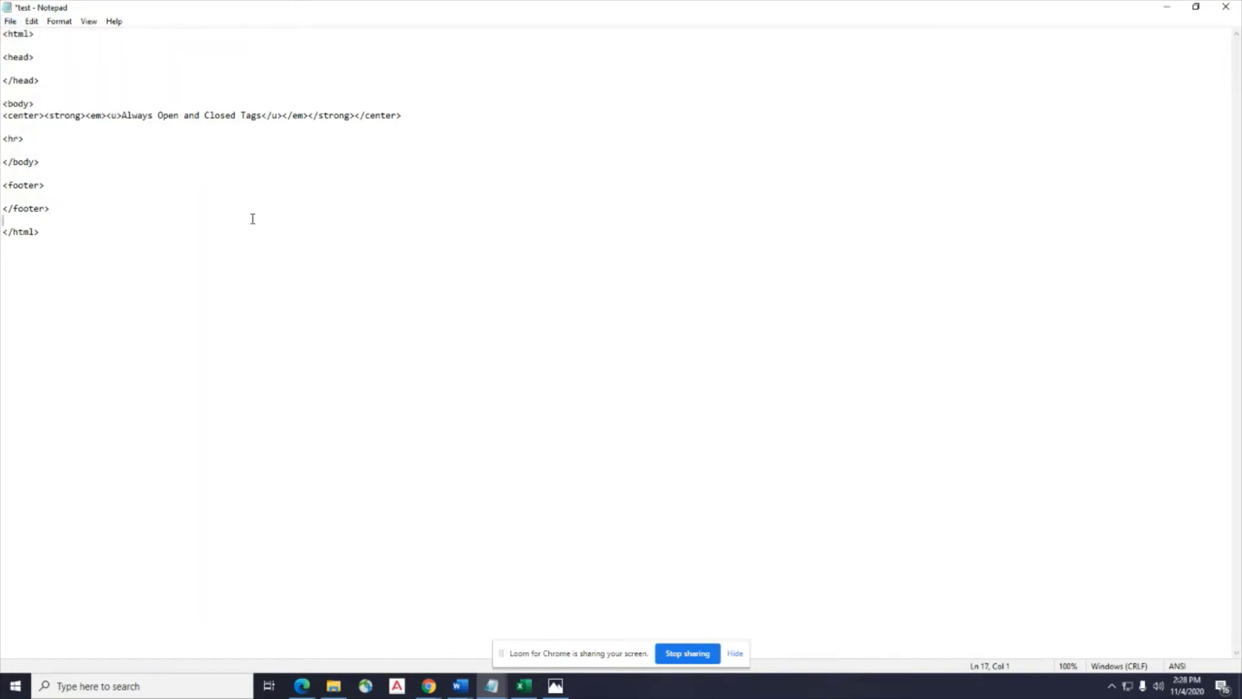
{"action": "left_click_drag", "start_coordinate": [29, 138], "coordinate": [2, 138]}
{"action": "left_click", "coordinate": [27, 141]}
{"action": "left_click", "coordinate": [36, 145]}
{"action": "left_click", "coordinate": [35, 140]}
{"action": "left_click", "coordinate": [10, 20]}
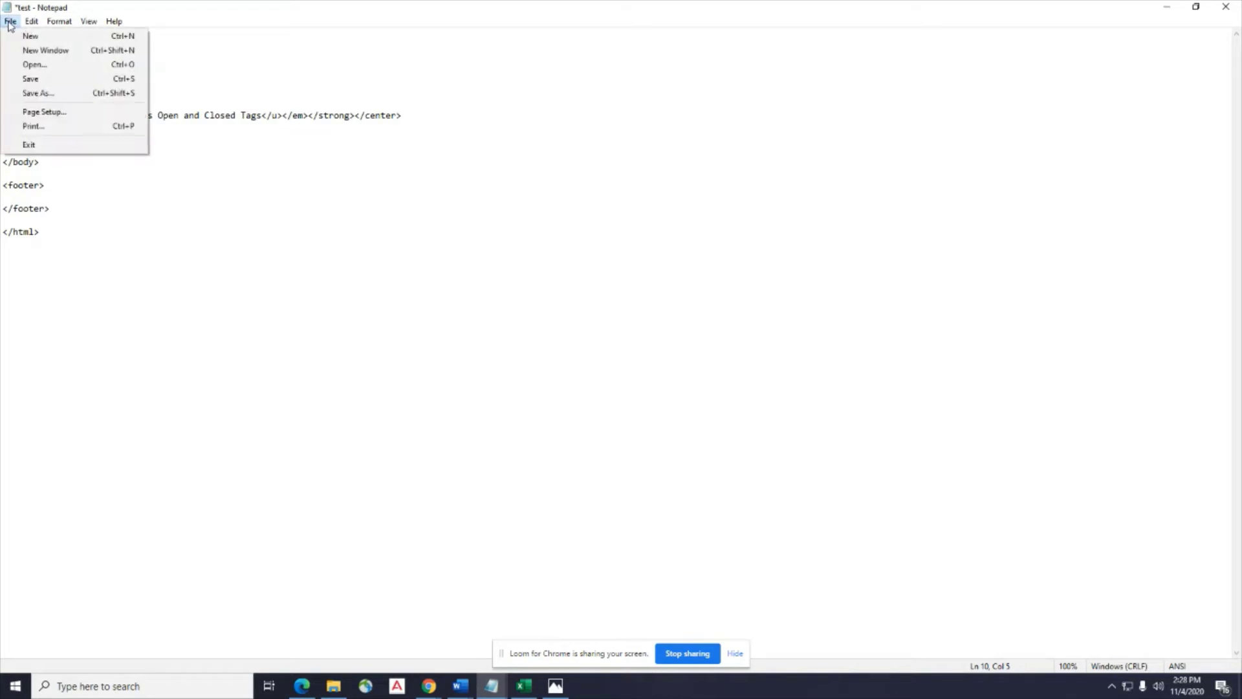
{"action": "left_click", "coordinate": [29, 79]}
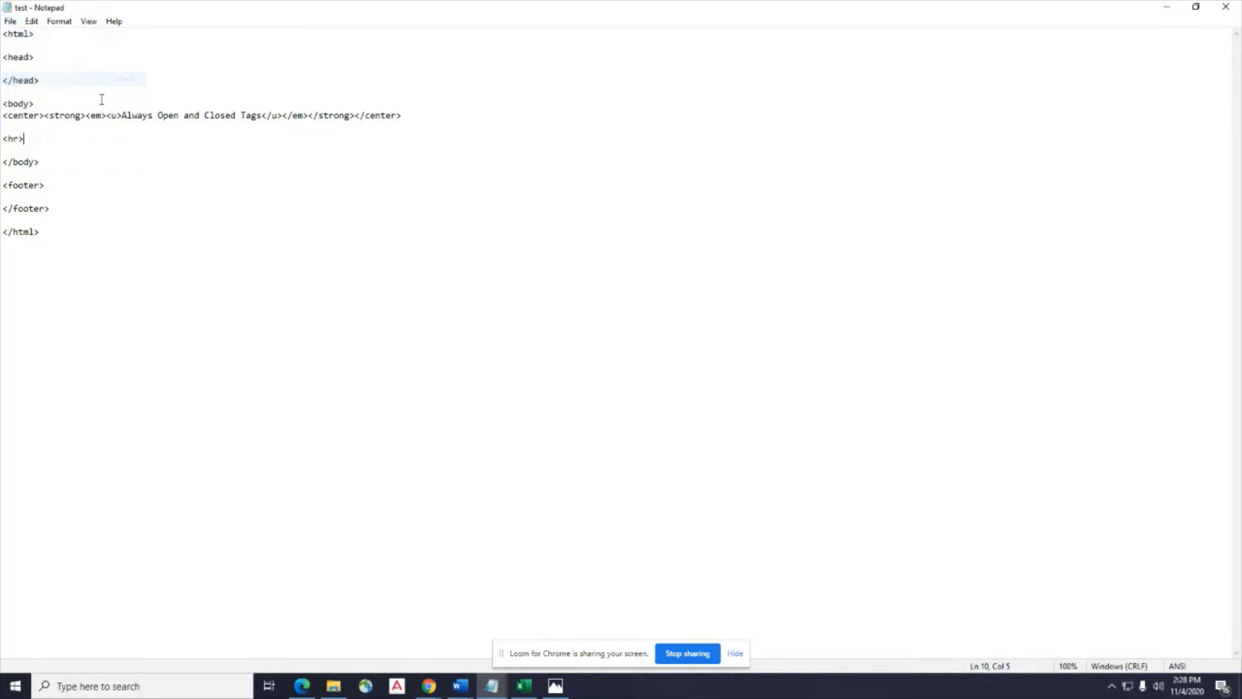
Switch to Edge and reload test.html to view the horizontal rule.
{"action": "left_click", "coordinate": [427, 687]}
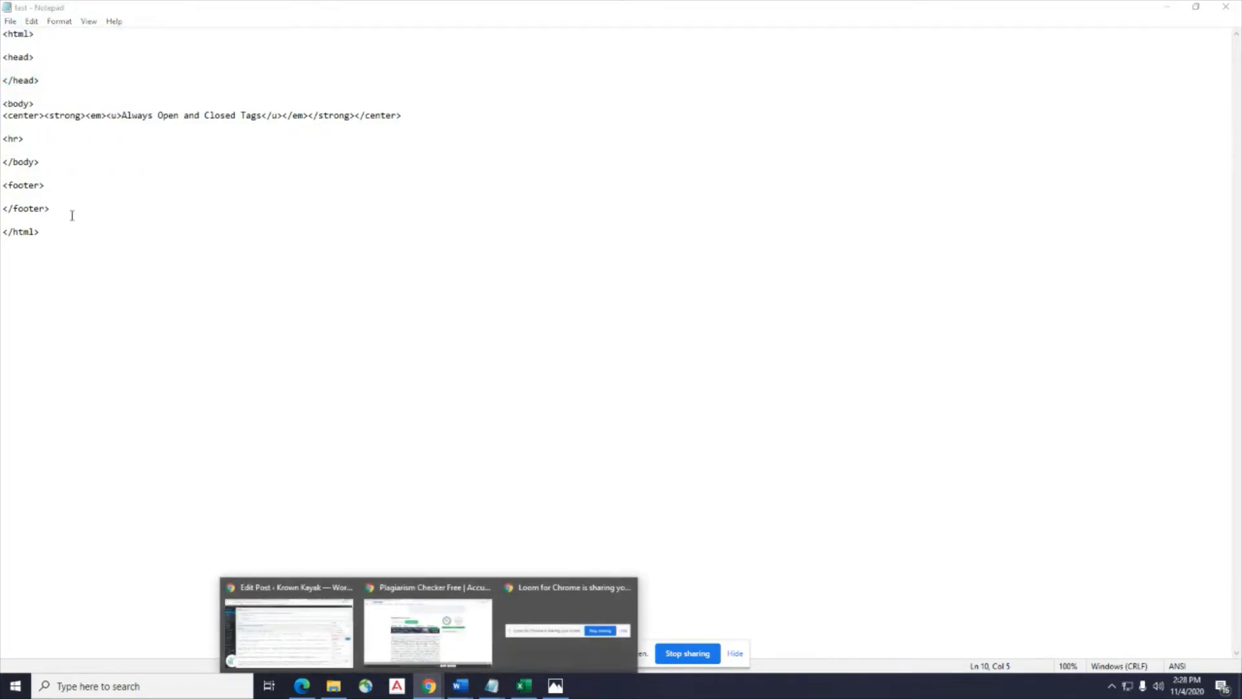
{"action": "left_click", "coordinate": [311, 641]}
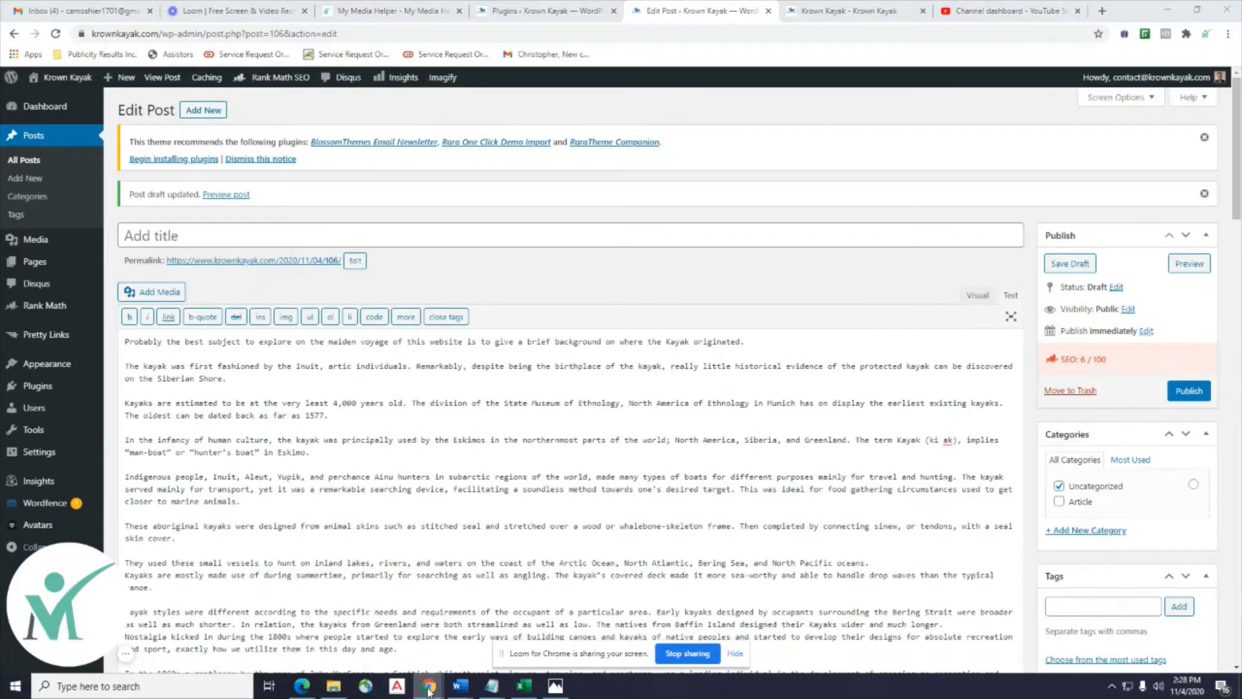
{"action": "left_click", "coordinate": [299, 687]}
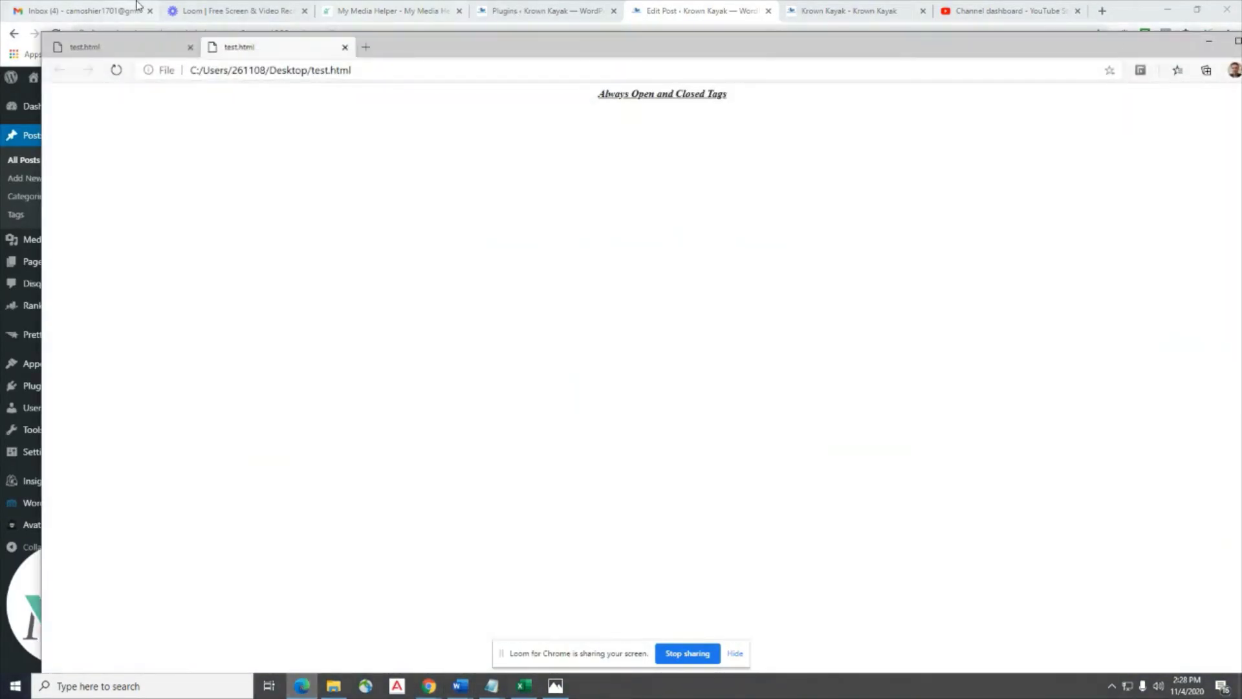
{"action": "left_click", "coordinate": [116, 70]}
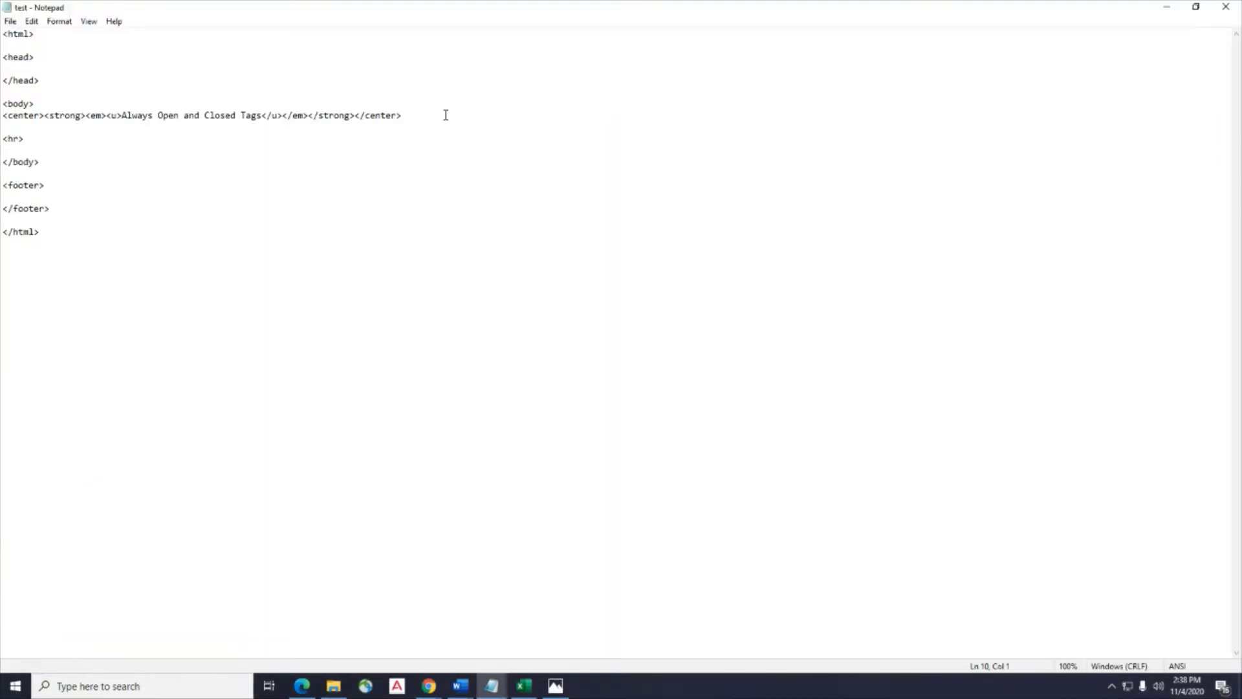
Put three <br> tags after </center> and add the text "Hello" on its own line above the <hr> tag.
{"action": "left_click", "coordinate": [445, 115]}
{"action": "type", "text": "<h"}
{"action": "type", "text": "r"}
{"action": "type", "text": ">"}
{"action": "key", "text": "Return"}
{"action": "key", "text": "Return"}
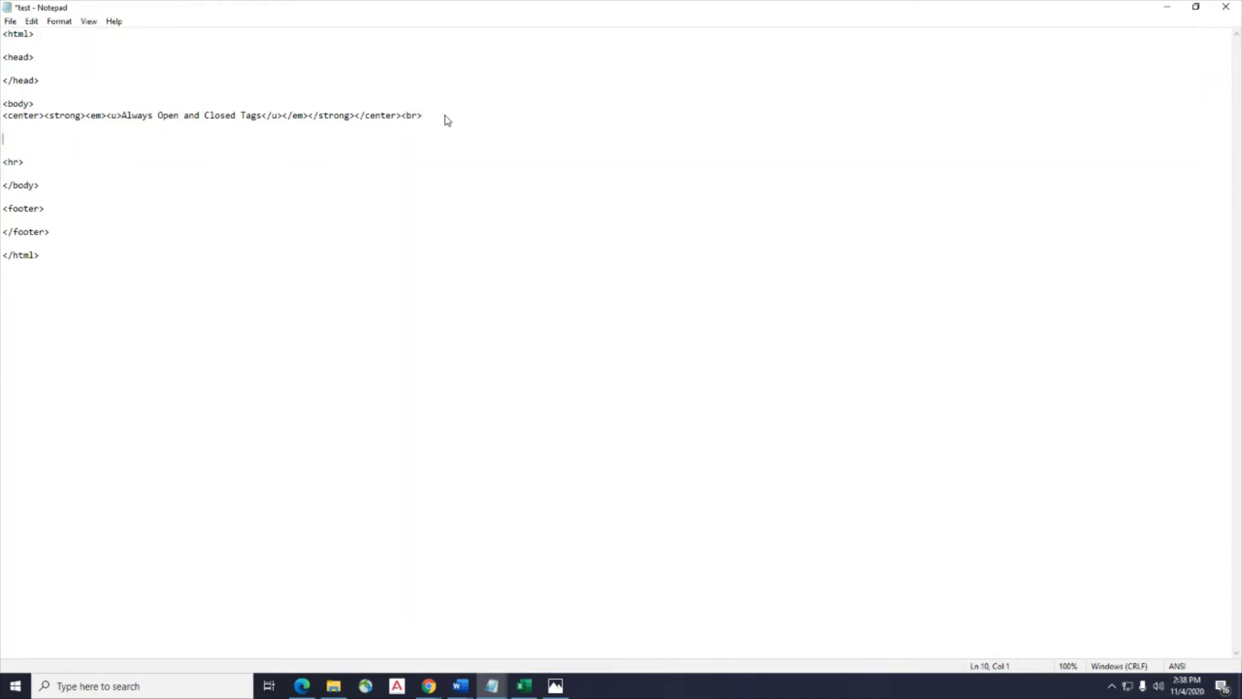
{"action": "type", "text": "Hello"}
{"action": "left_click", "coordinate": [499, 115]}
{"action": "type", "text": "<br><br><br>"}
Save the test document and reload test.html in Edge to check the line breaks above "Hello".
{"action": "left_click", "coordinate": [11, 22]}
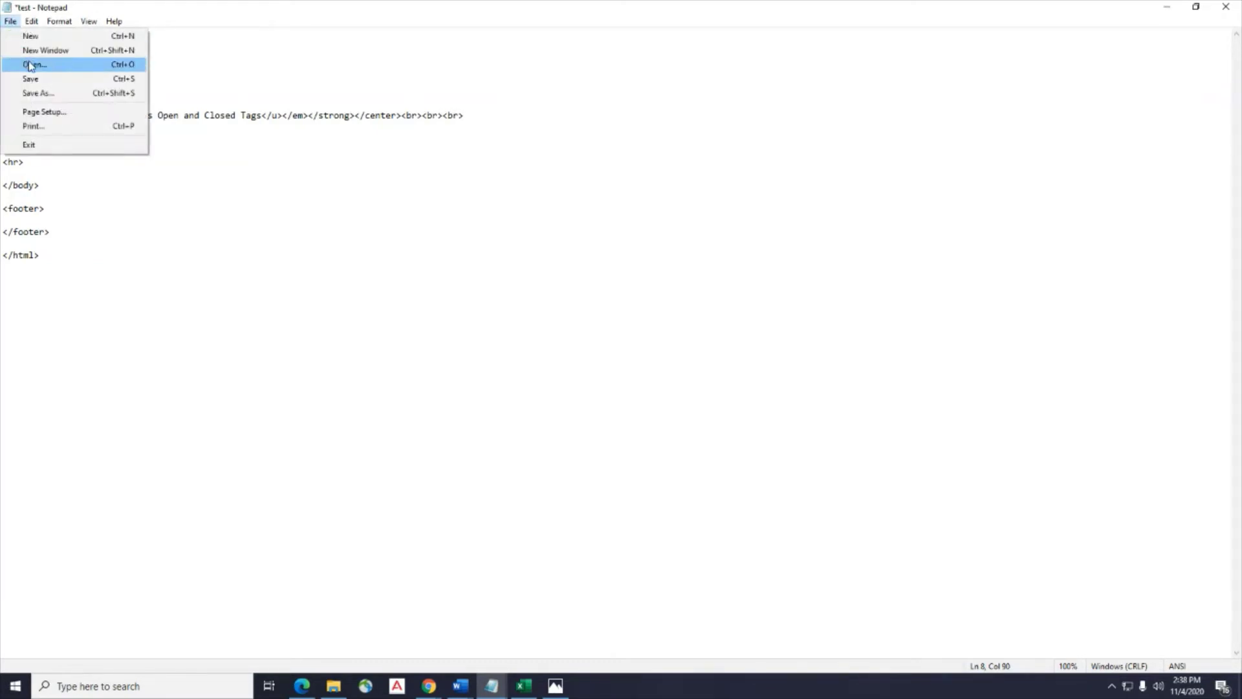
{"action": "left_click", "coordinate": [31, 78]}
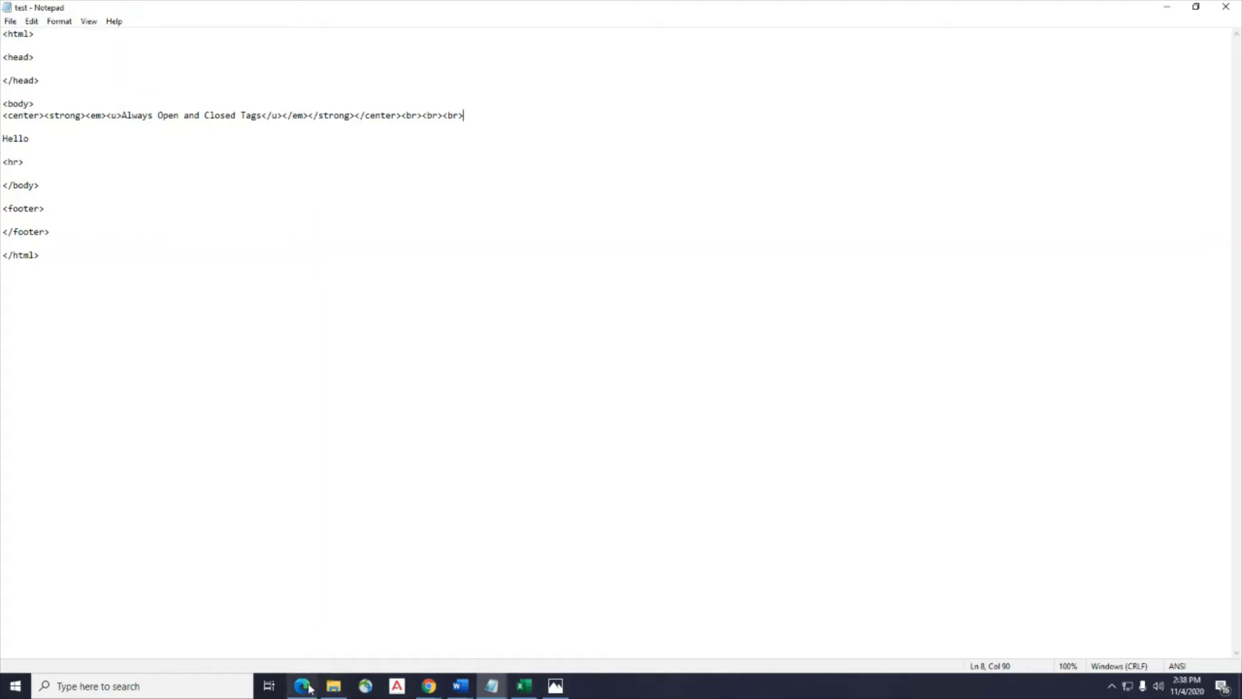
{"action": "left_click", "coordinate": [309, 689]}
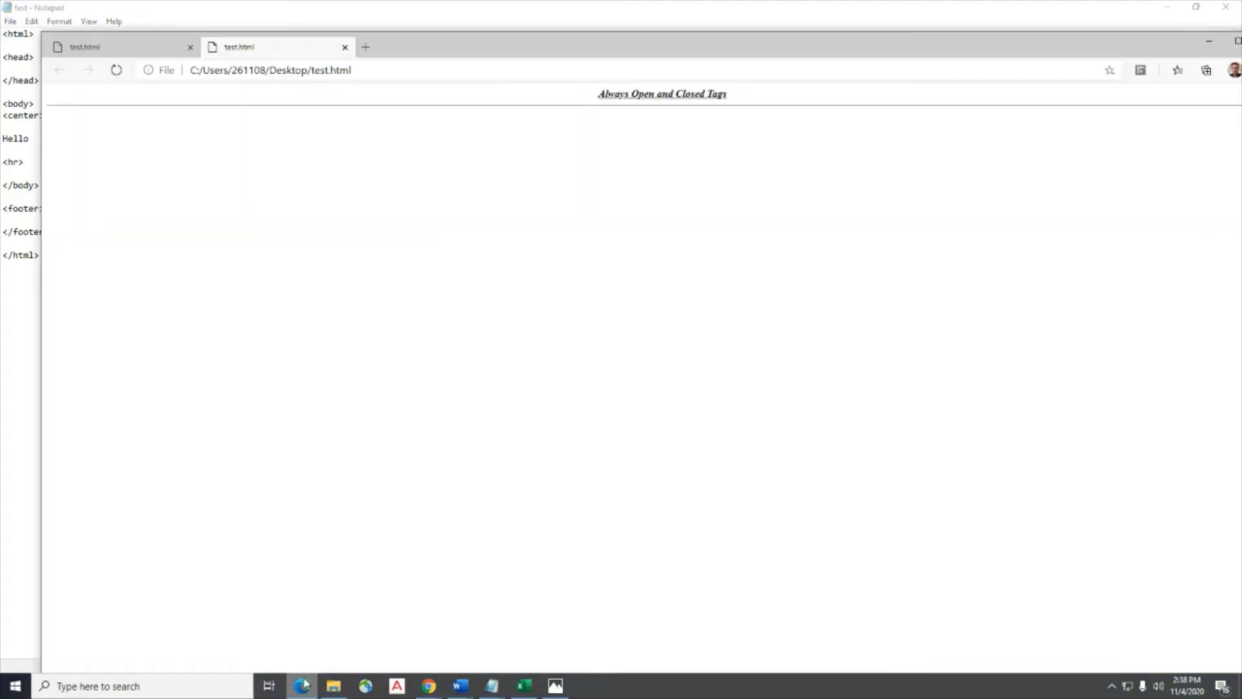
{"action": "left_click", "coordinate": [119, 72]}
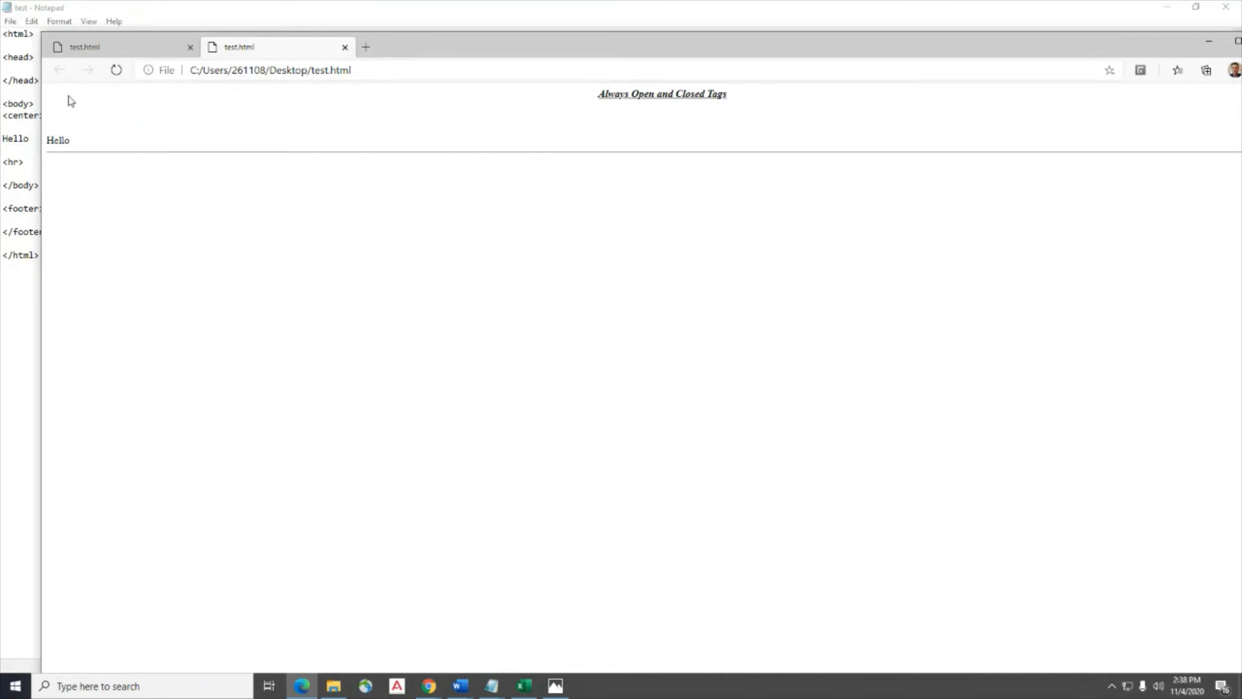
Switch to Notepad and copy the entire HTML of the test document.
{"action": "left_click", "coordinate": [23, 422]}
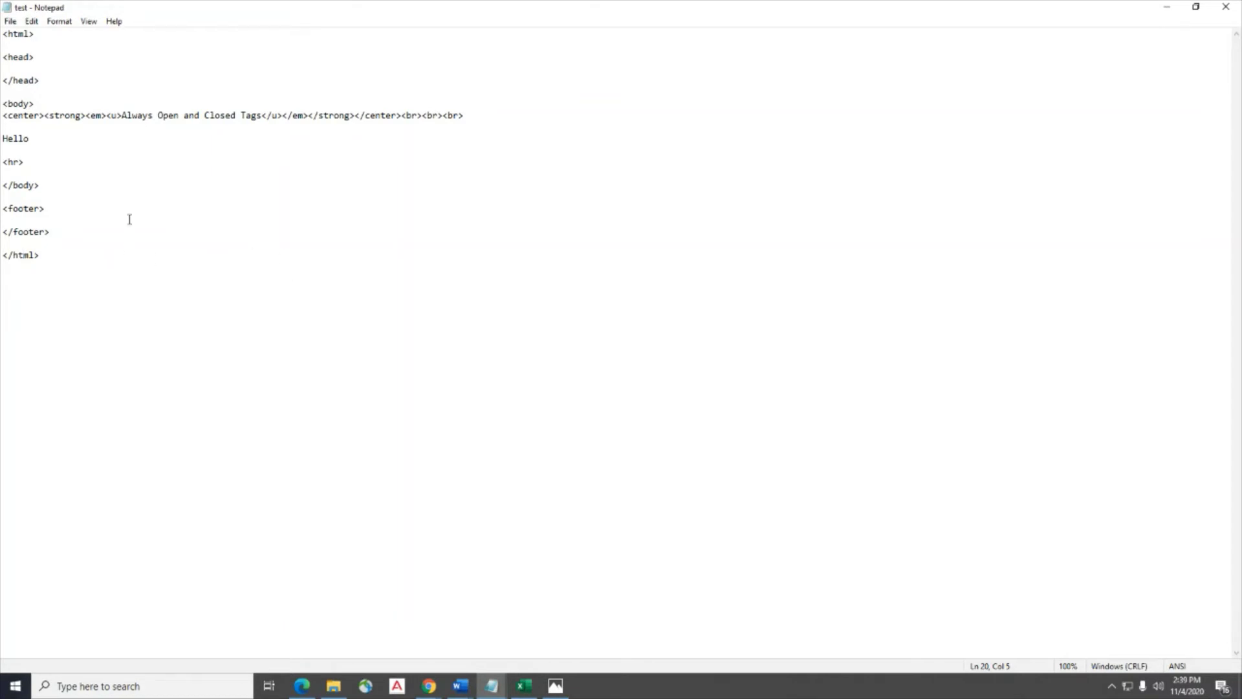
{"action": "left_click_drag", "start_coordinate": [162, 280], "coordinate": [25, 138]}
{"action": "right_click", "coordinate": [28, 117]}
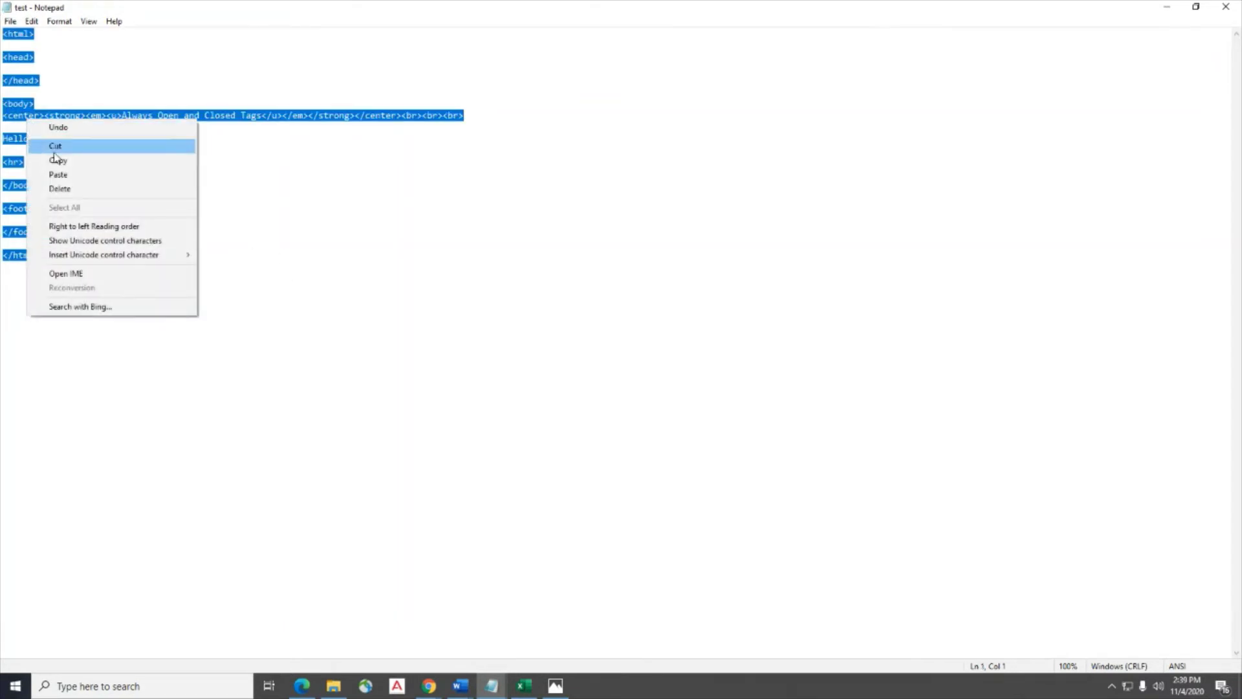
{"action": "left_click", "coordinate": [58, 161]}
Minimize Notepad and Edge, and switch to the kayak article's Edit Post page in Chrome.
{"action": "left_click", "coordinate": [1166, 6]}
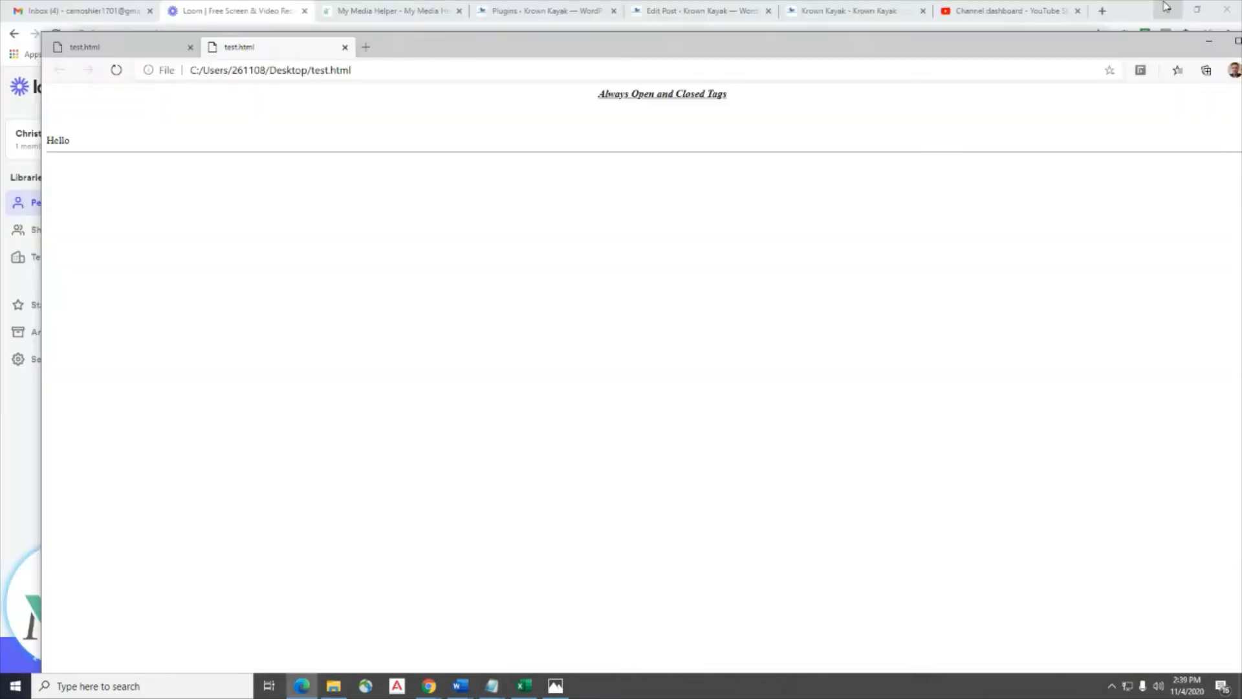
{"action": "left_click", "coordinate": [1211, 48]}
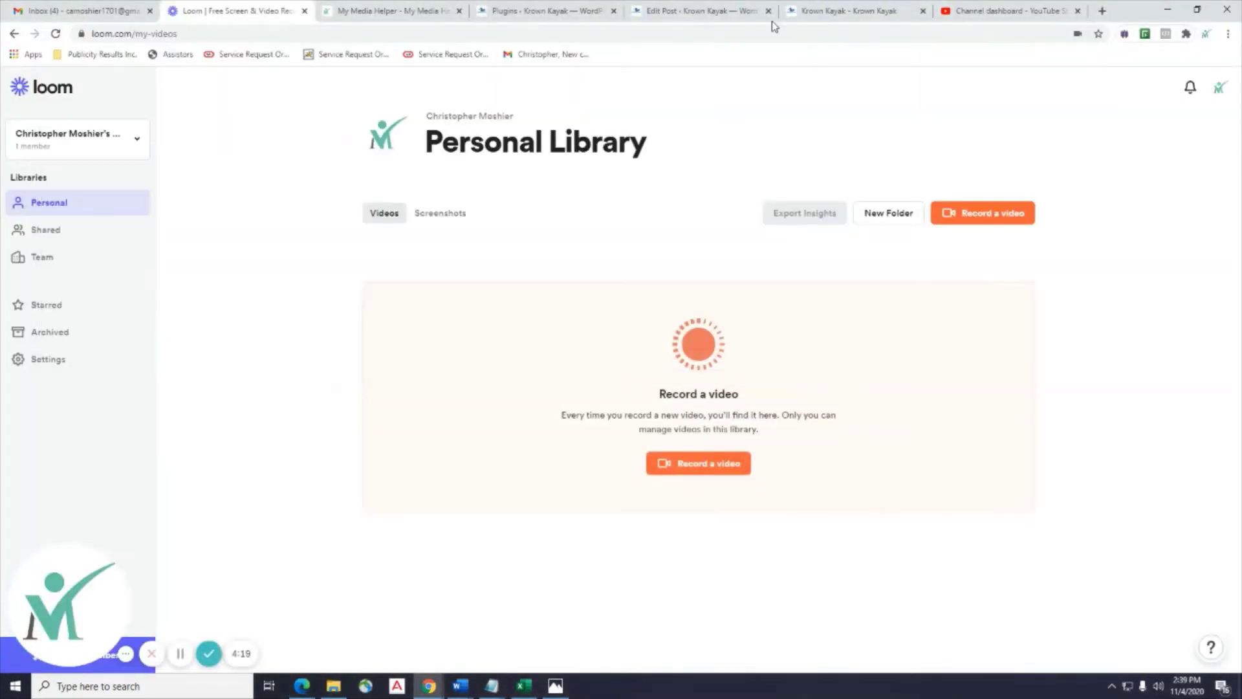
{"action": "left_click", "coordinate": [391, 11]}
{"action": "left_click", "coordinate": [552, 13]}
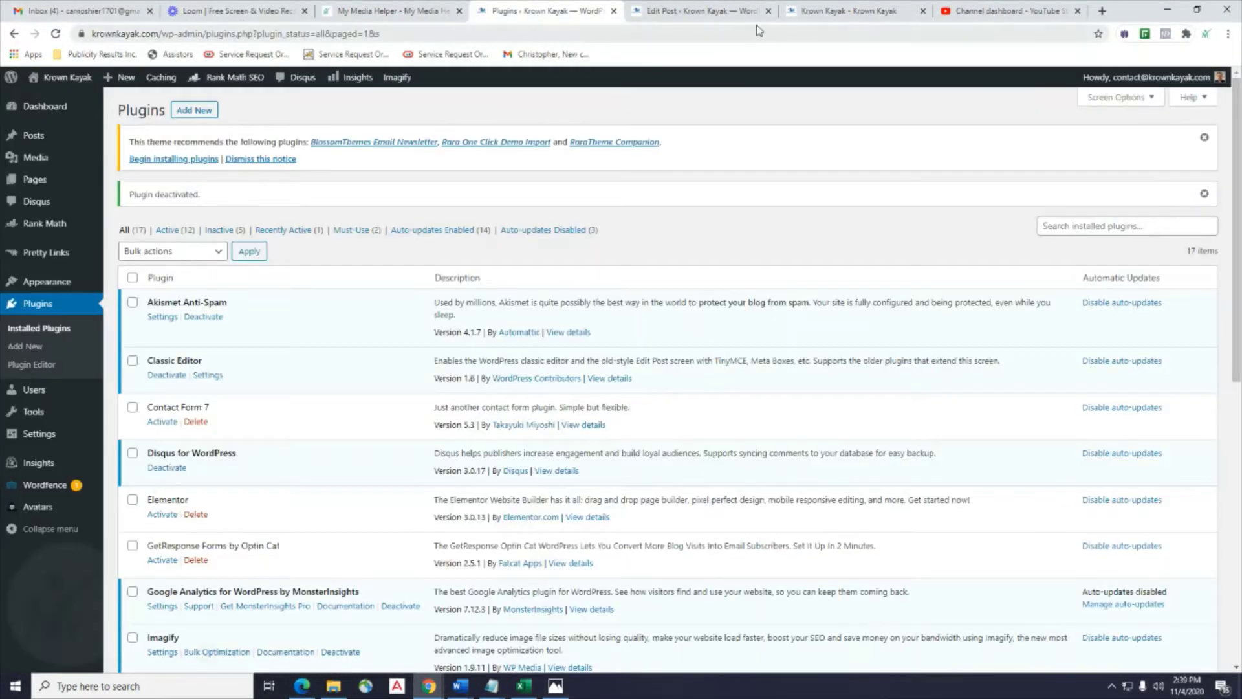
{"action": "left_click", "coordinate": [701, 11]}
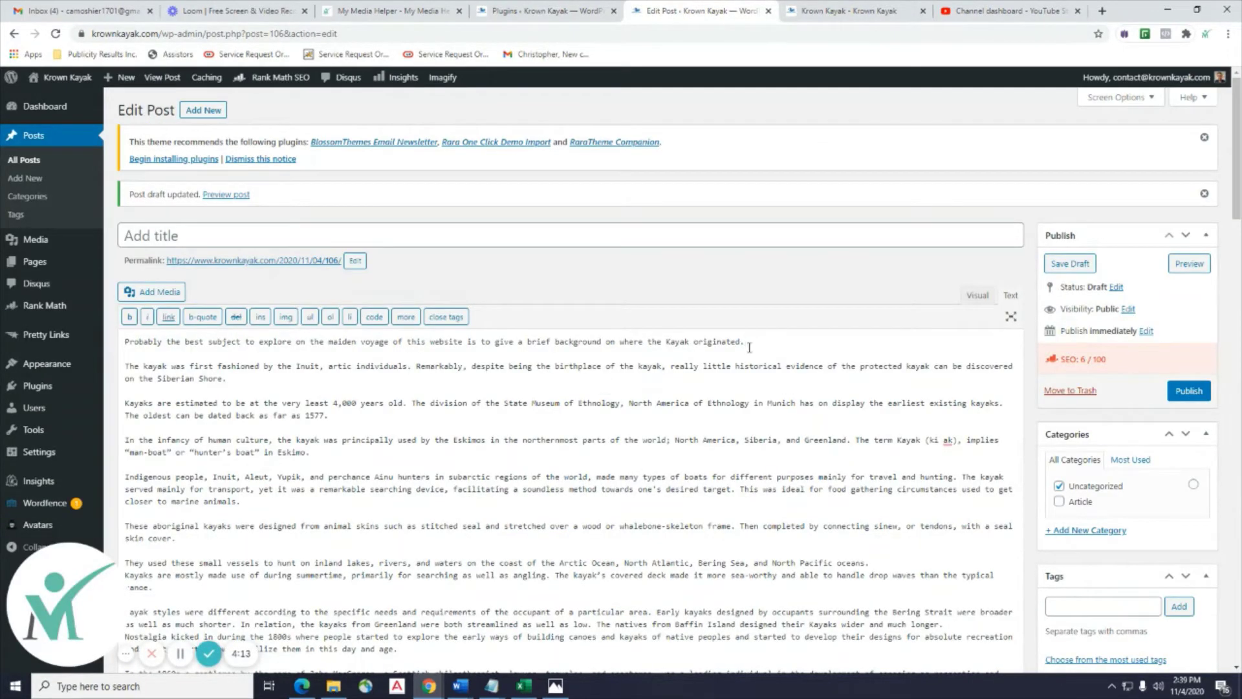
Bold the opening paragraph, "Probably the best subject to explore…", in the post's visual view.
{"action": "left_click", "coordinate": [978, 297]}
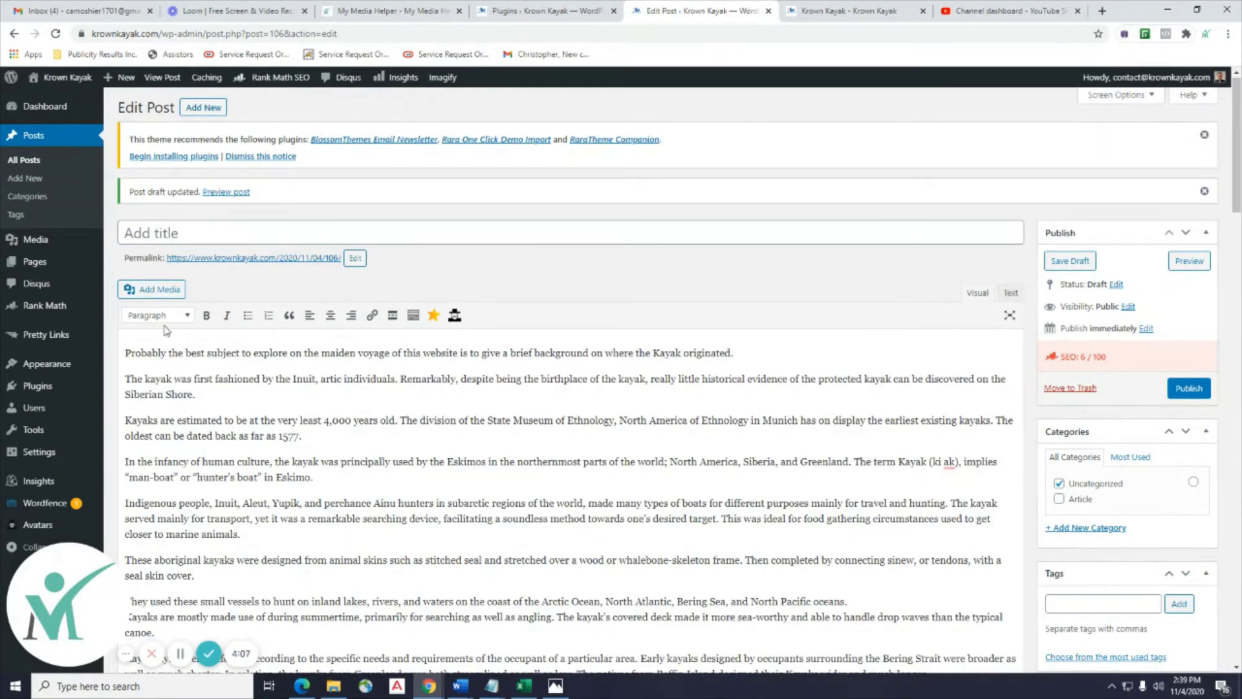
{"action": "left_click_drag", "start_coordinate": [762, 357], "coordinate": [120, 351]}
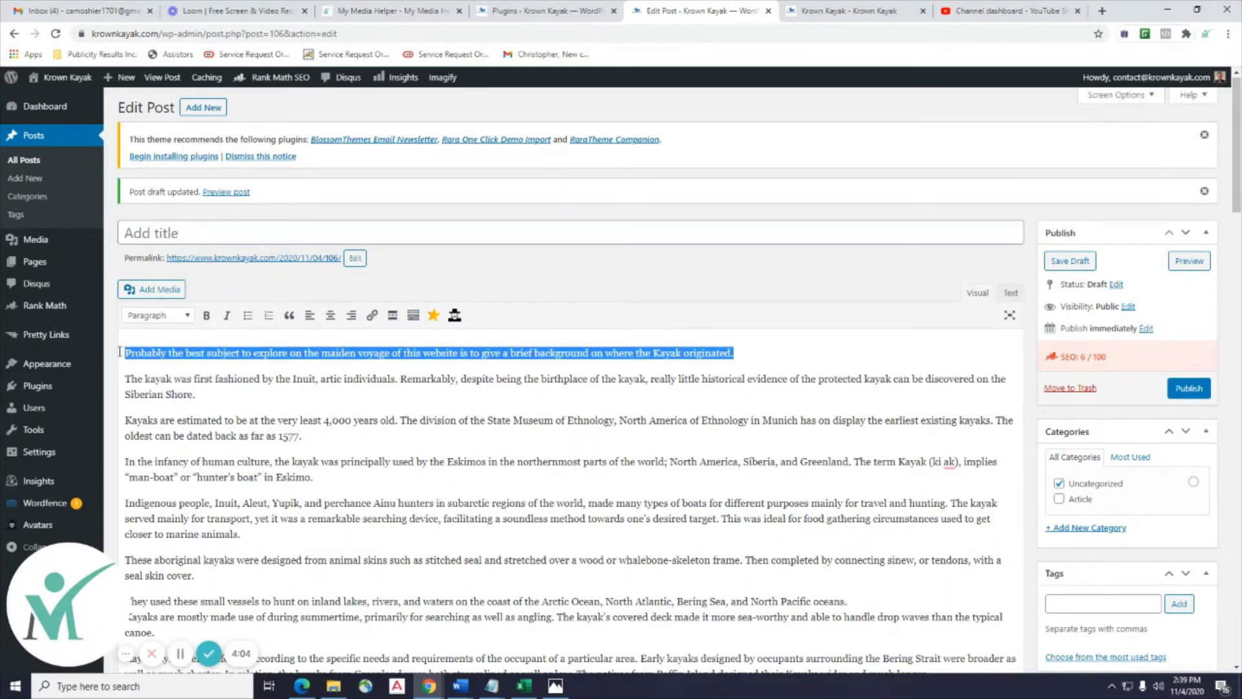
{"action": "left_click", "coordinate": [206, 316]}
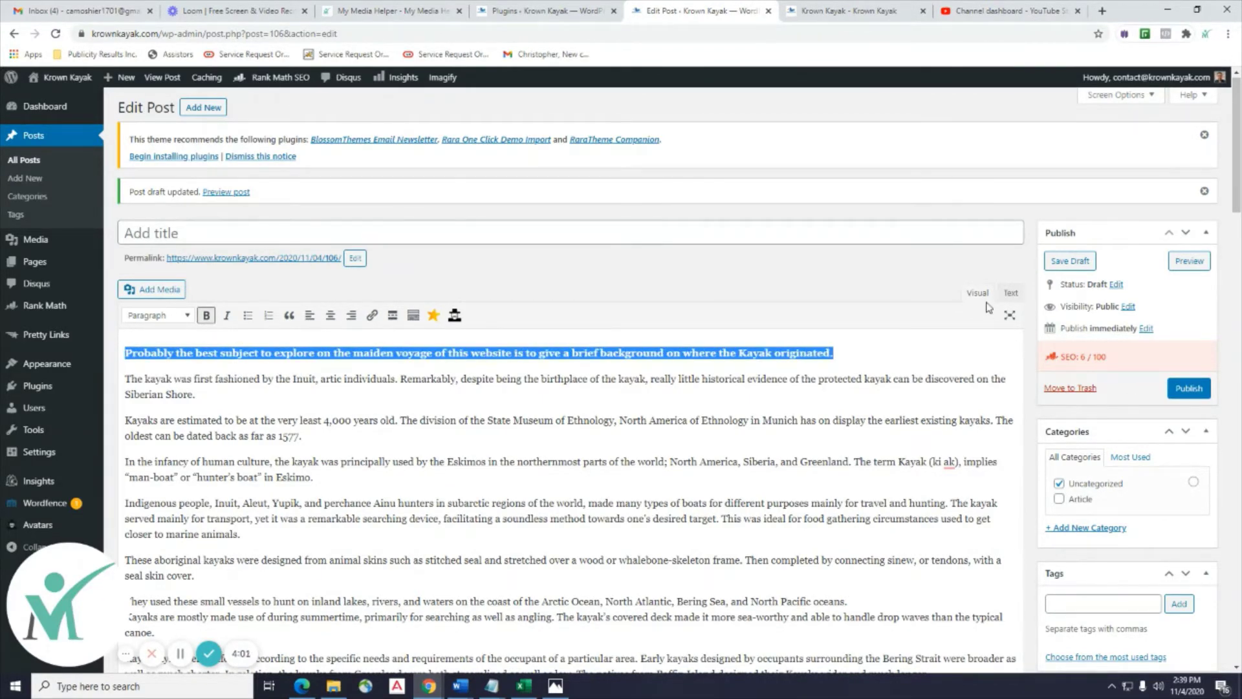
Examine the <strong> tags around the opening paragraph in the post's HTML.
{"action": "left_click", "coordinate": [1009, 293]}
{"action": "left_click", "coordinate": [812, 340]}
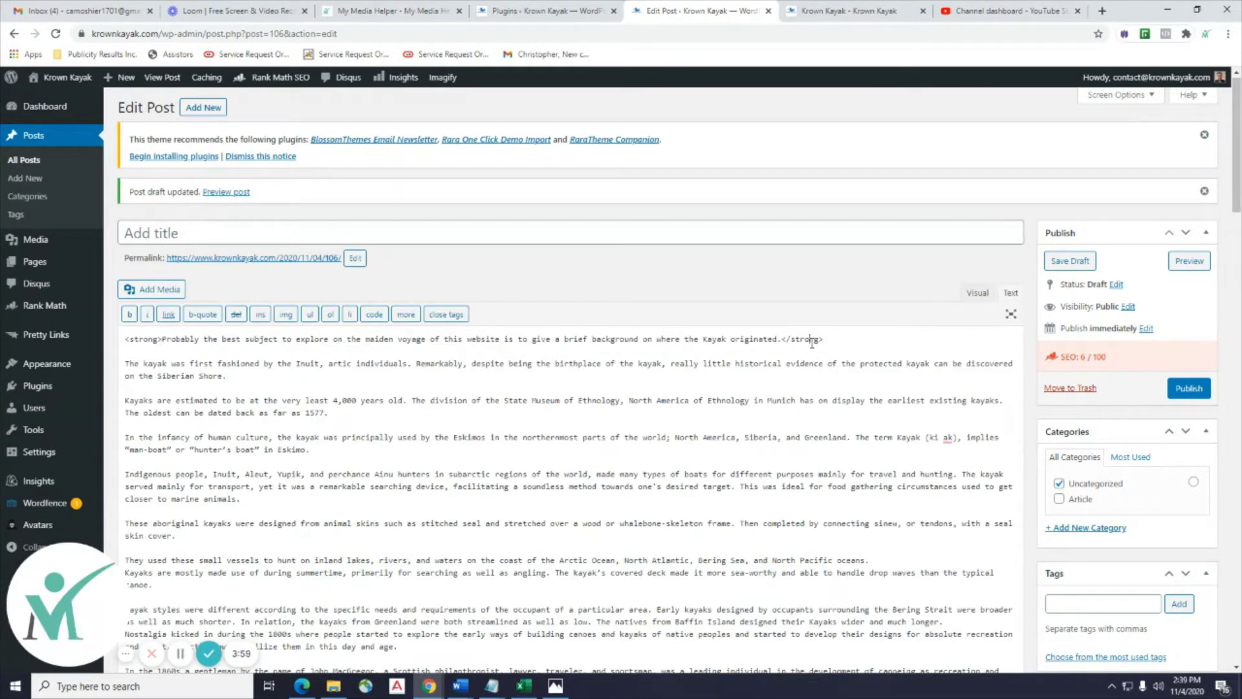
{"action": "key", "text": "shift+Left"}
{"action": "key", "text": "shift+Left"}
{"action": "key", "text": "shift+Left"}
{"action": "key", "text": "shift+Left"}
Italicize the second paragraph, "The kayak was first fashioned by the Inuit…", in the visual view and check its tags in the HTML.
{"action": "left_click", "coordinate": [975, 294]}
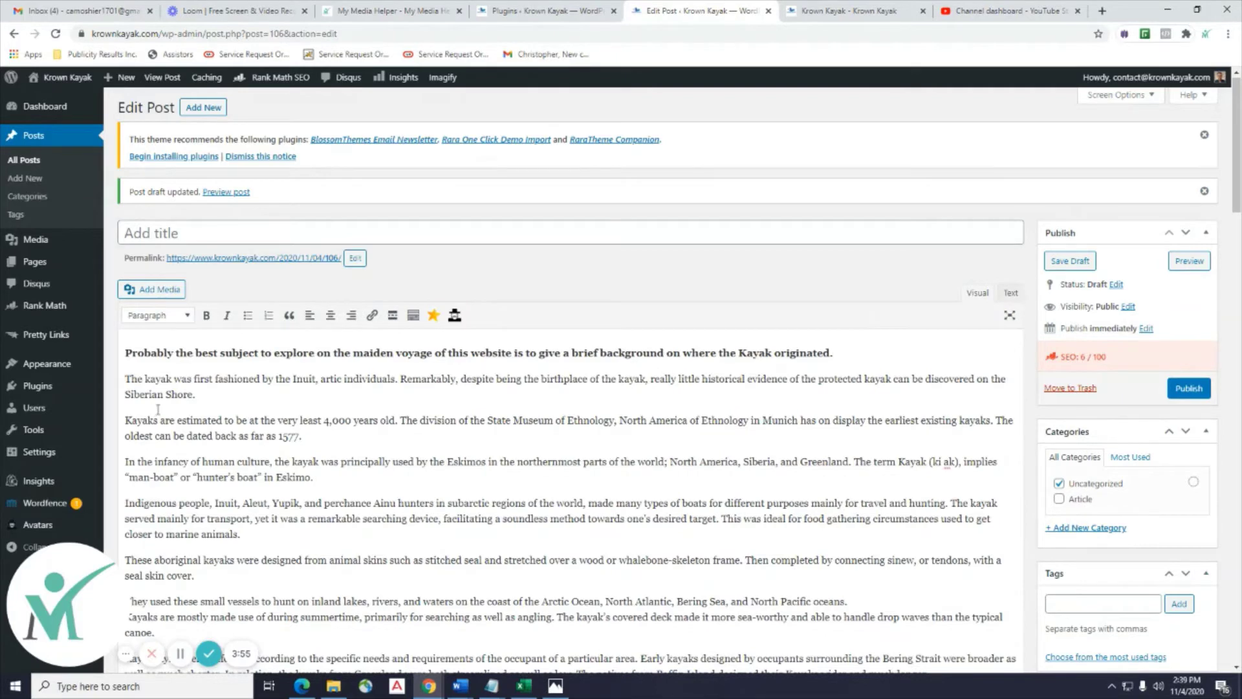
{"action": "left_click_drag", "start_coordinate": [196, 395], "coordinate": [123, 379]}
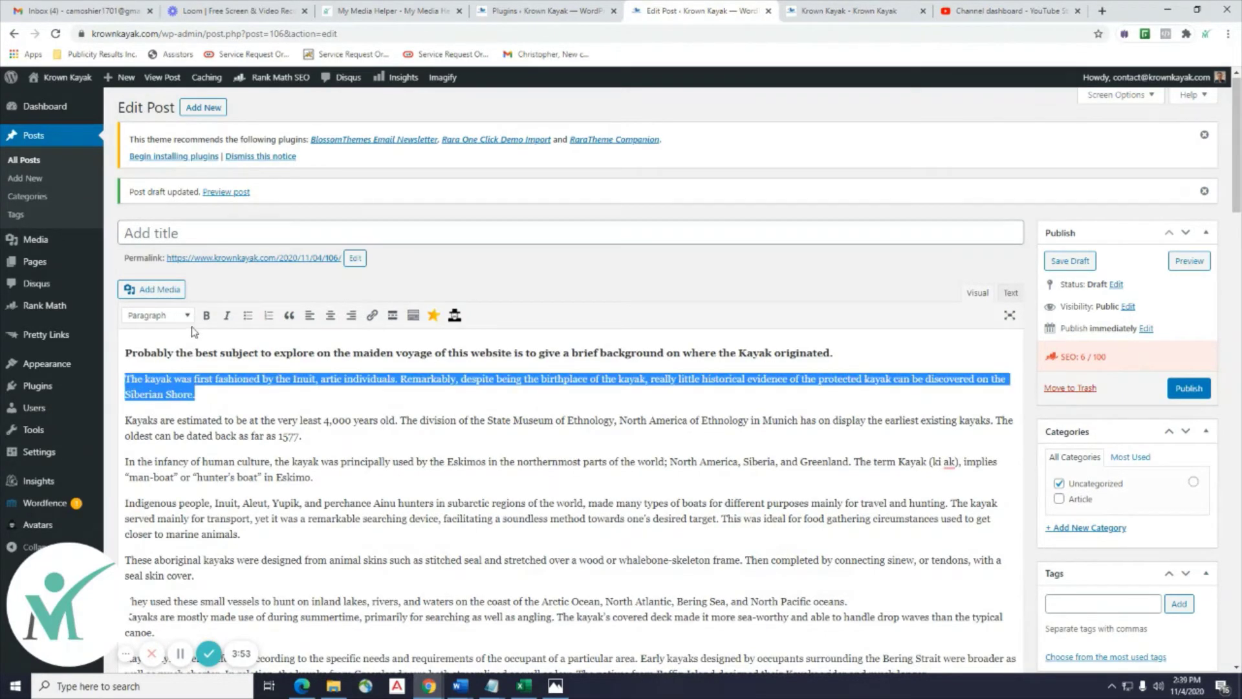
{"action": "left_click", "coordinate": [226, 315]}
{"action": "left_click", "coordinate": [240, 401]}
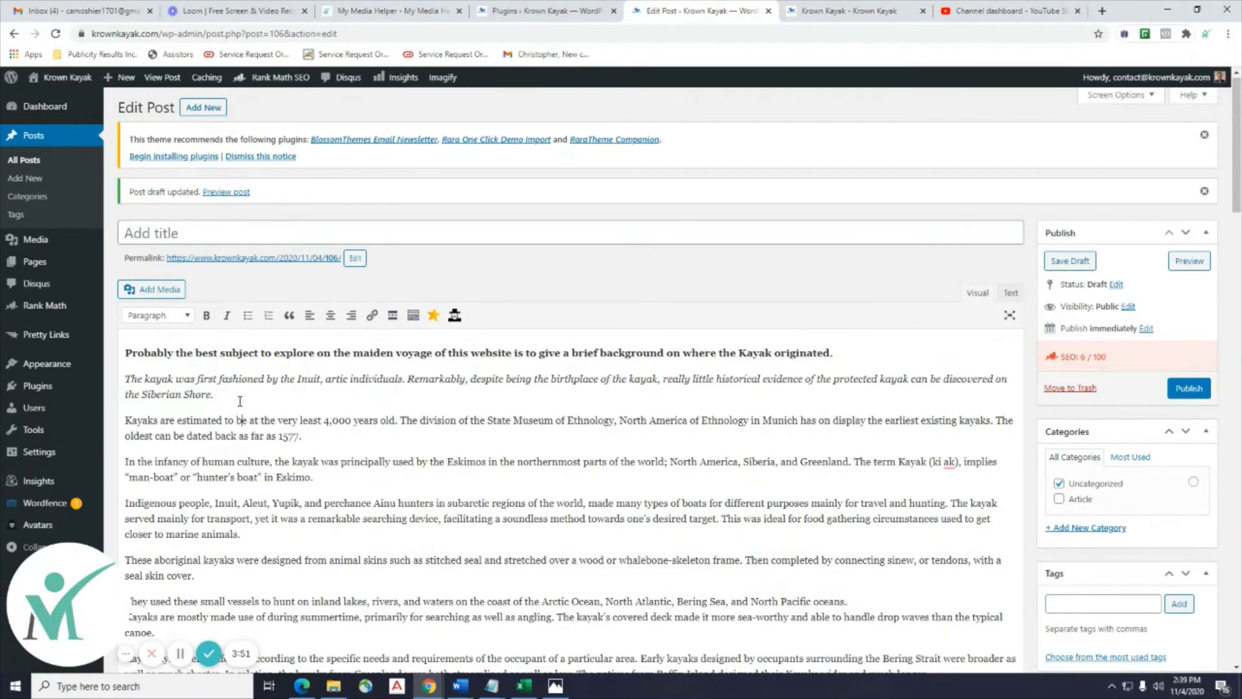
{"action": "left_click", "coordinate": [996, 294]}
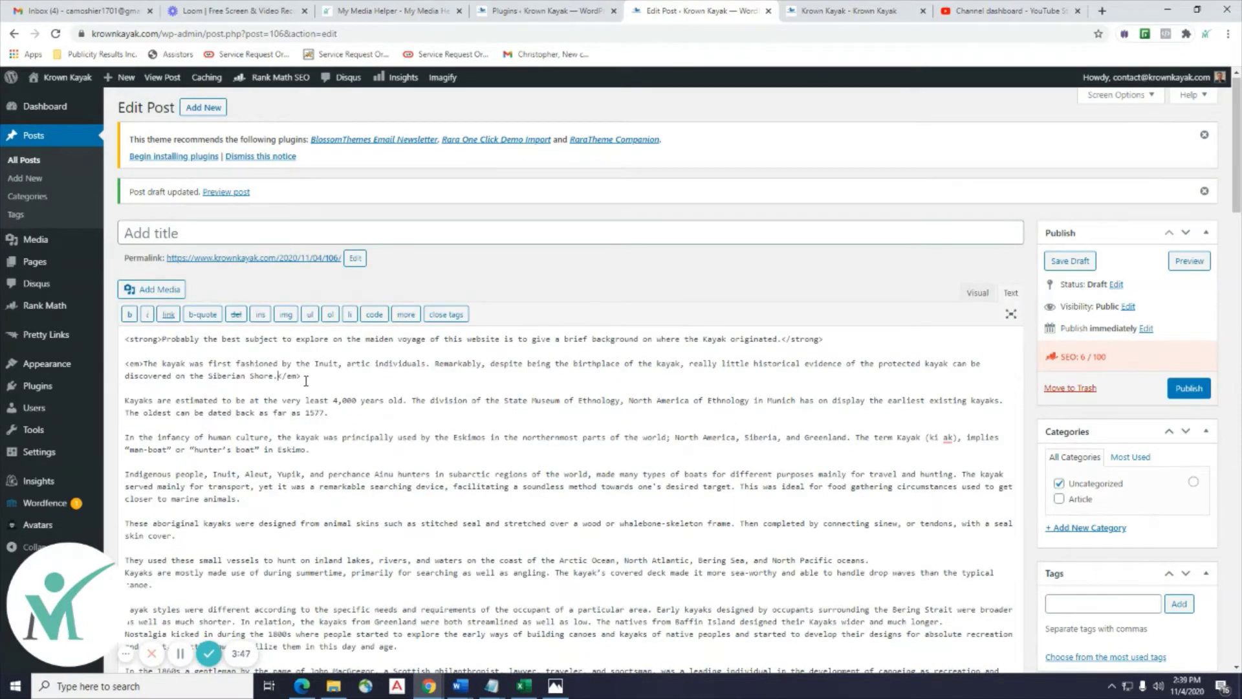
Underline the paragraph "Kayaks are estimated to be…" by wrapping it in <u> and </u> in the HTML, and check it in the visual view.
{"action": "left_click", "coordinate": [977, 293]}
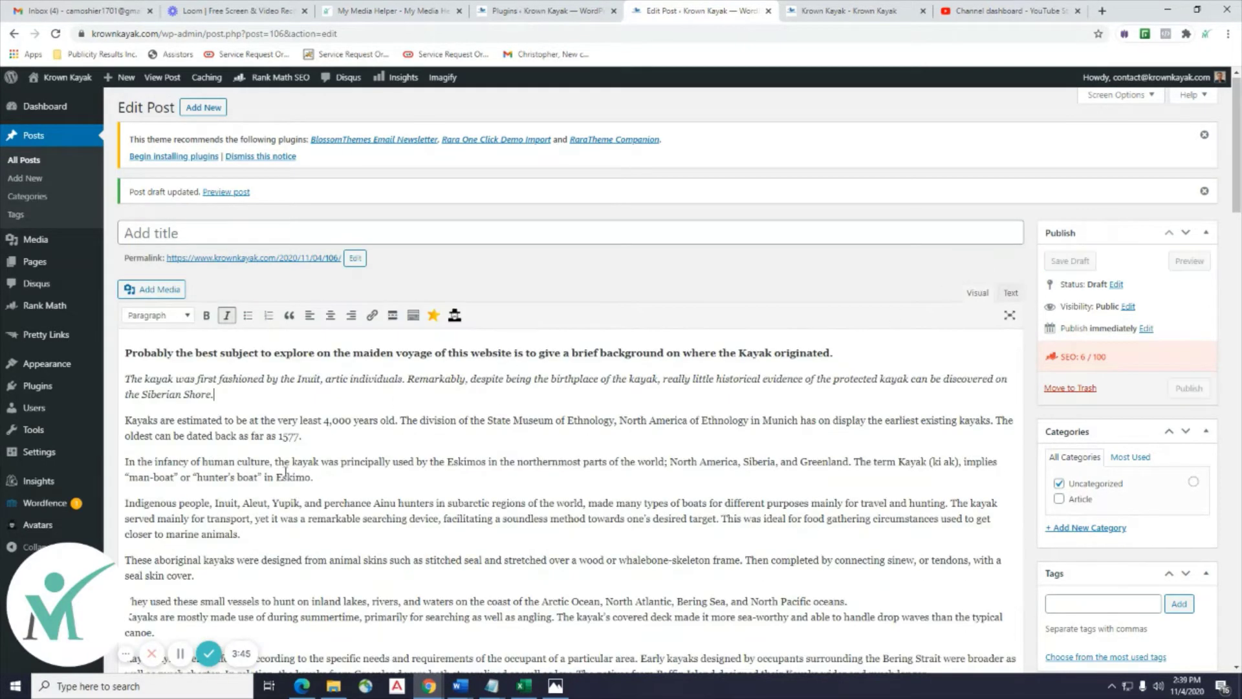
{"action": "left_click_drag", "start_coordinate": [317, 441], "coordinate": [121, 412]}
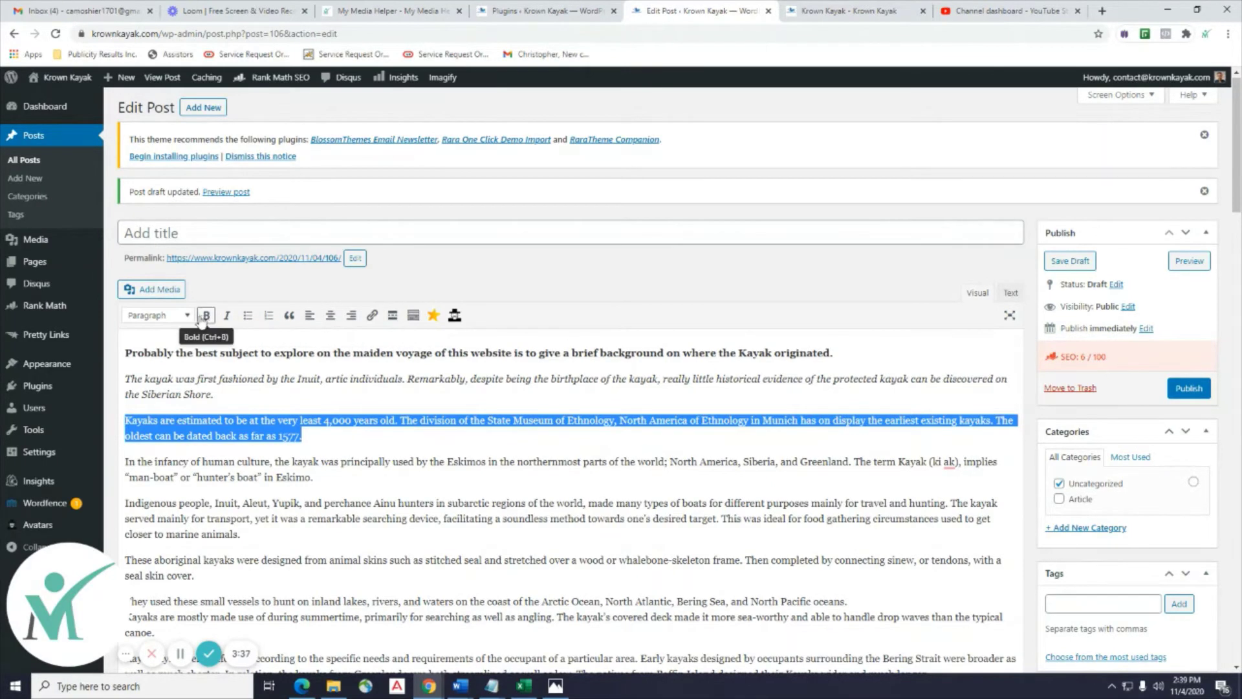
{"action": "left_click", "coordinate": [1009, 293]}
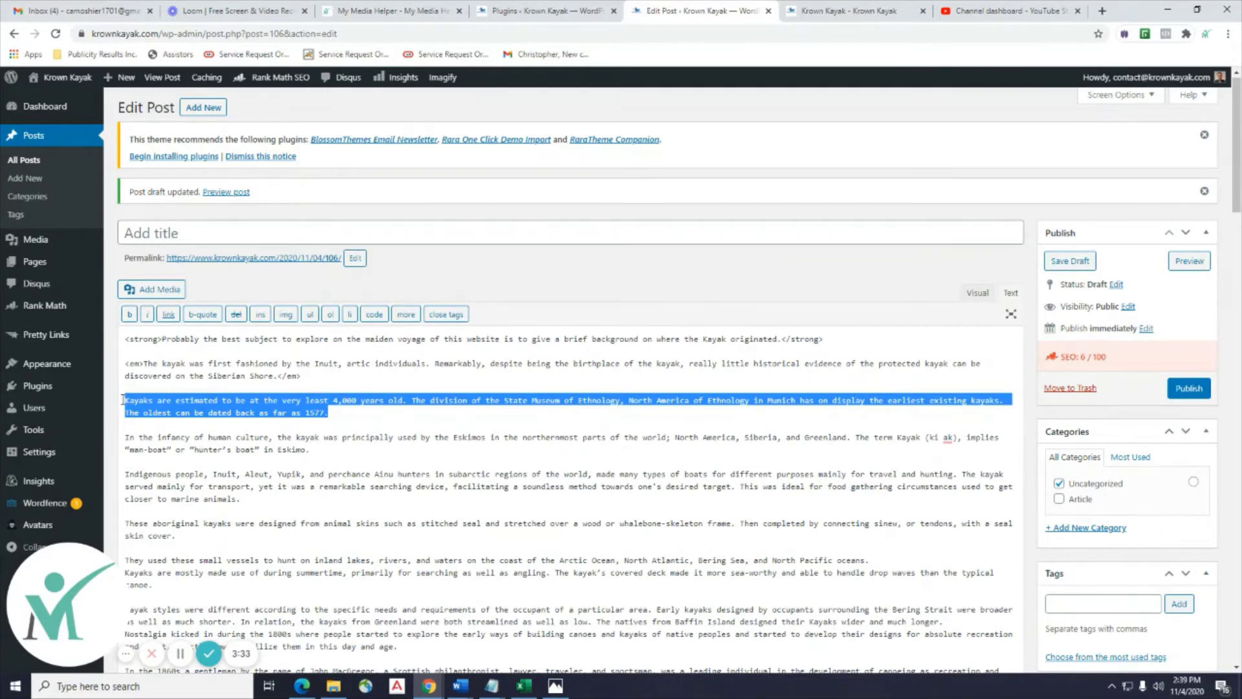
{"action": "left_click", "coordinate": [125, 399]}
{"action": "type", "text": "<u"}
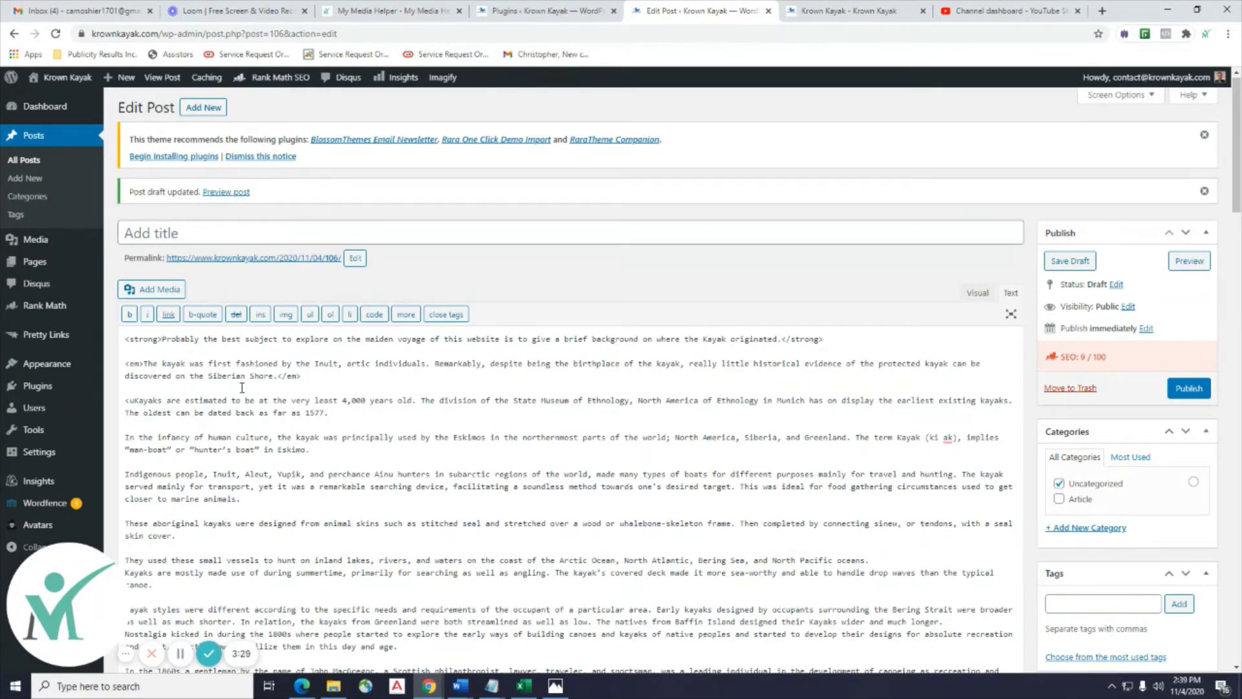
{"action": "type", "text": ">"}
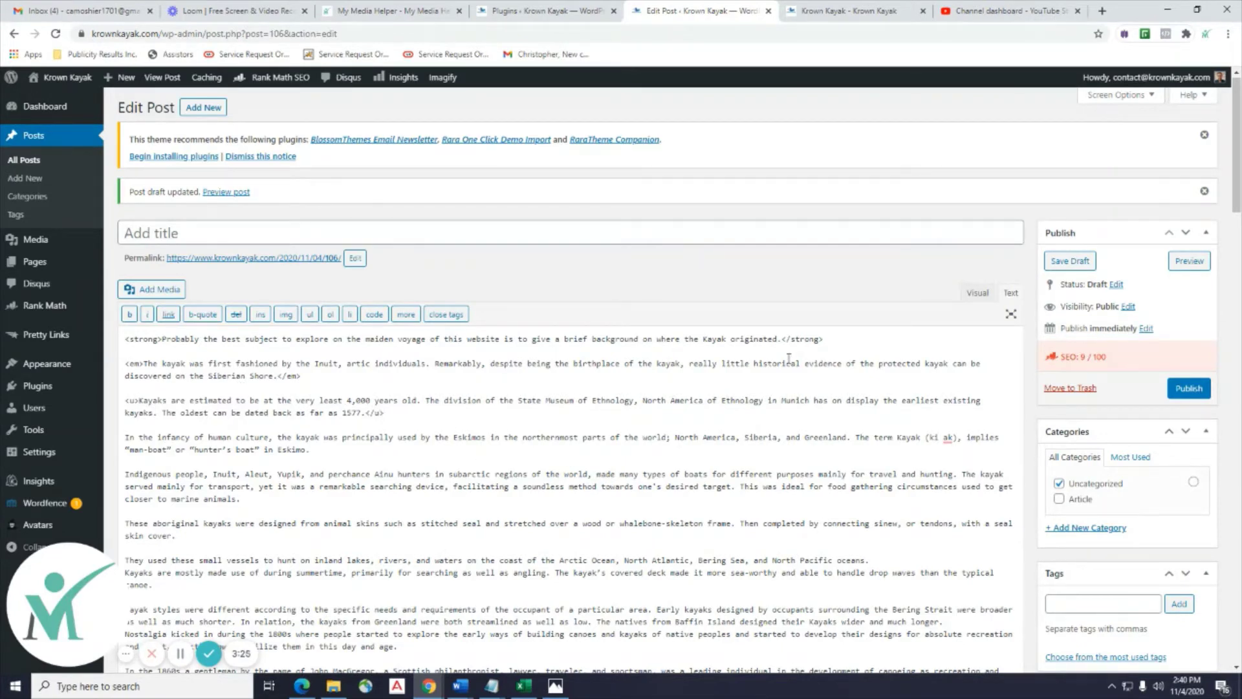
{"action": "left_click", "coordinate": [977, 293]}
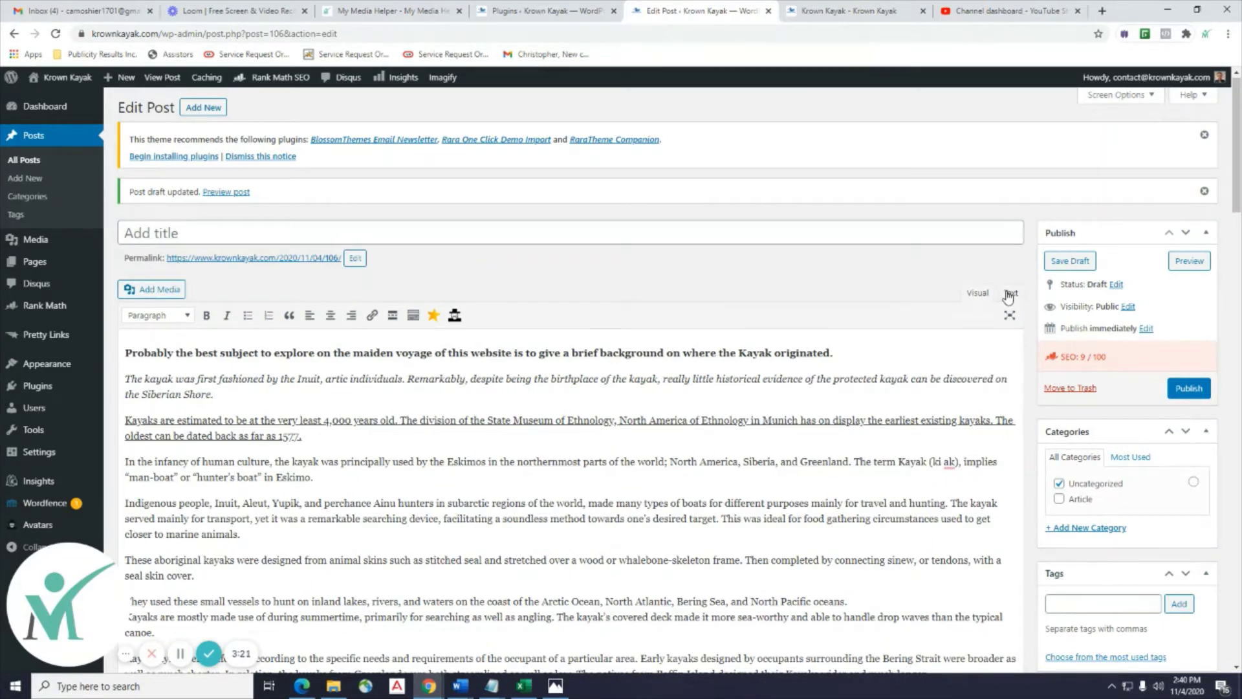
Try to add blank lines below the underlined paragraph in the HTML and check the spacing in the visual view.
{"action": "left_click", "coordinate": [1009, 293]}
{"action": "key", "text": "Return"}
{"action": "key", "text": "Return"}
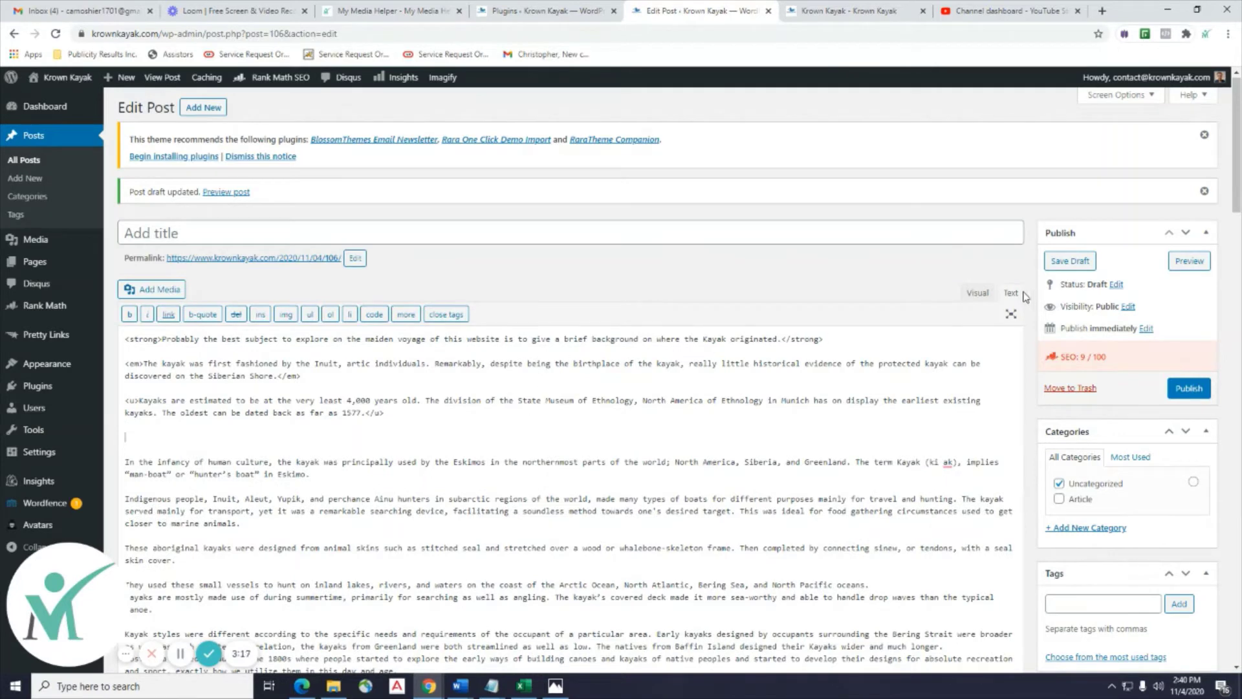
{"action": "left_click", "coordinate": [978, 293]}
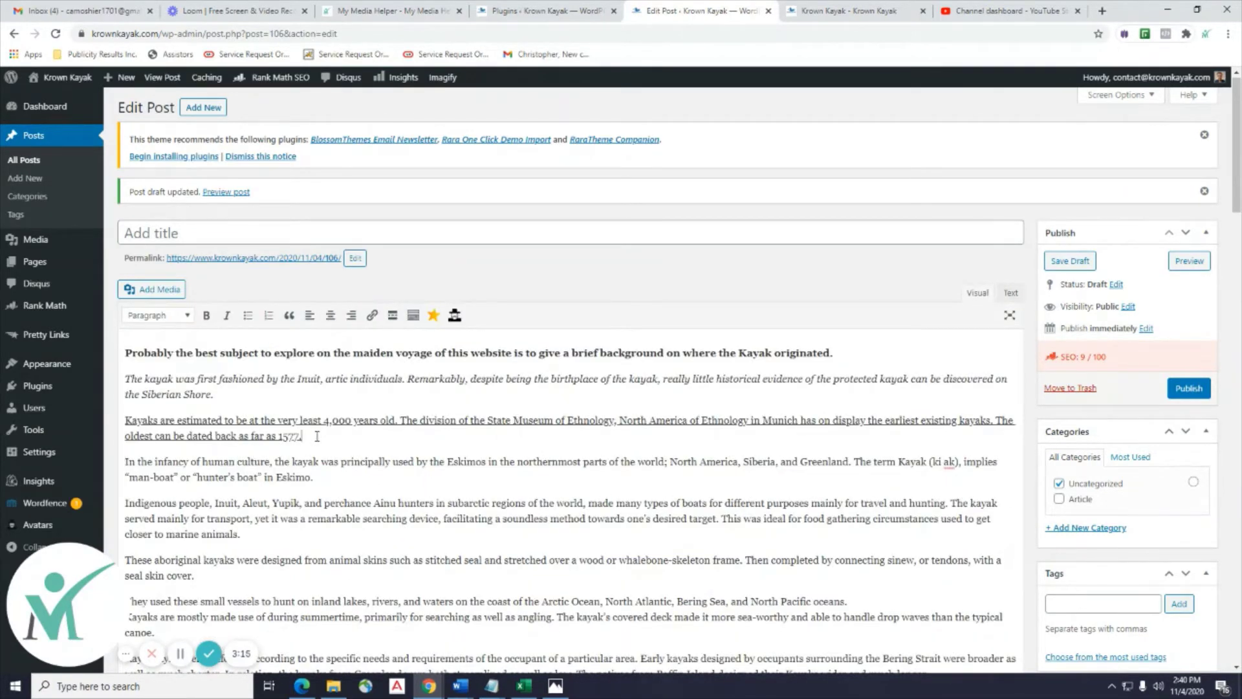
Insert an empty paragraph below the underlined one in the visual view and display the post's HTML.
{"action": "key", "text": "Return"}
{"action": "key", "text": "Return"}
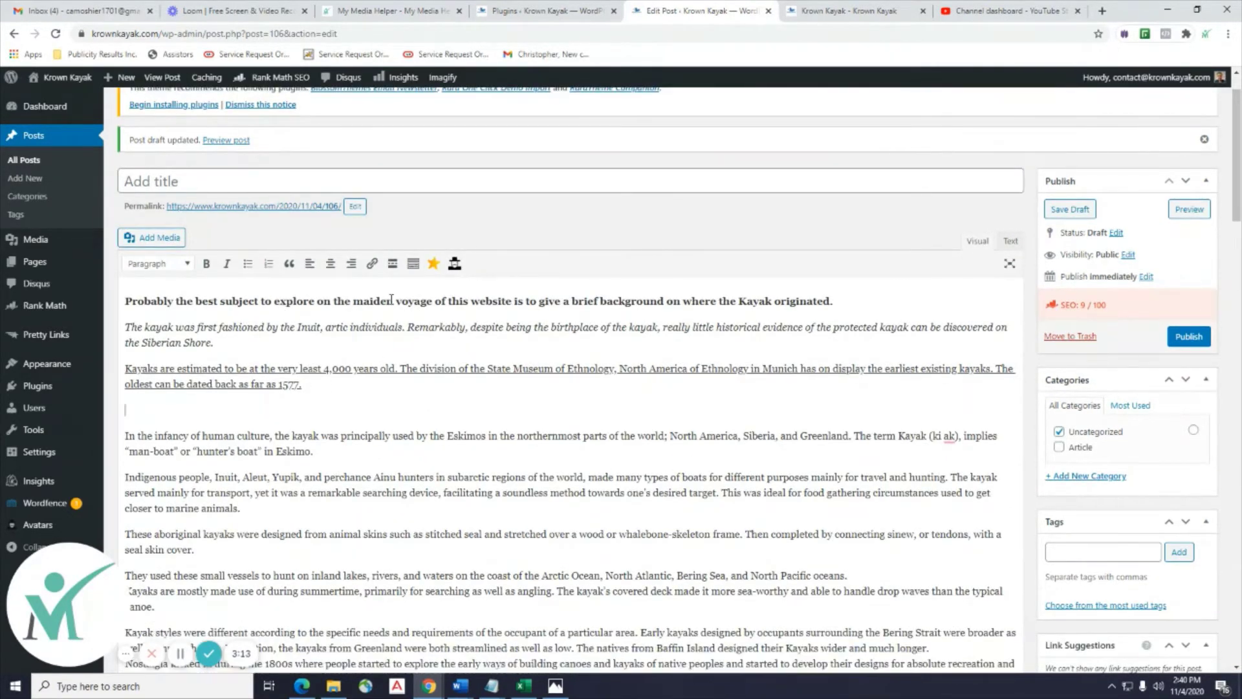
{"action": "key", "text": "BackSpace"}
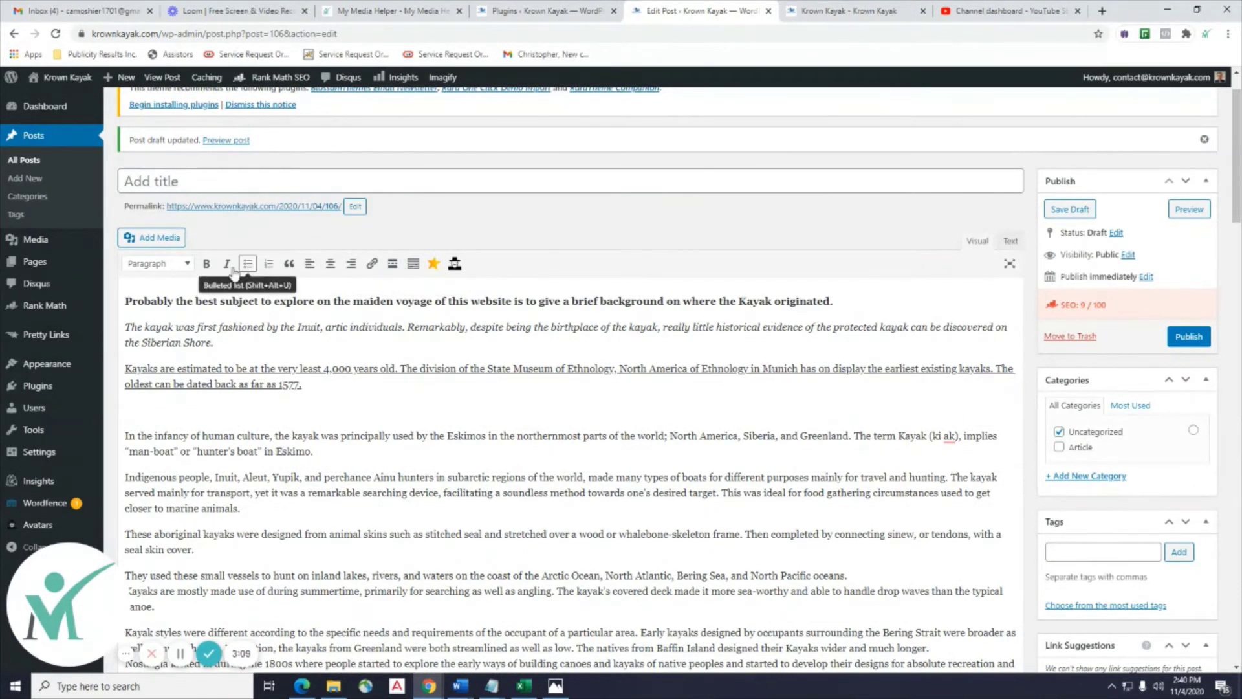
{"action": "left_click", "coordinate": [1009, 264]}
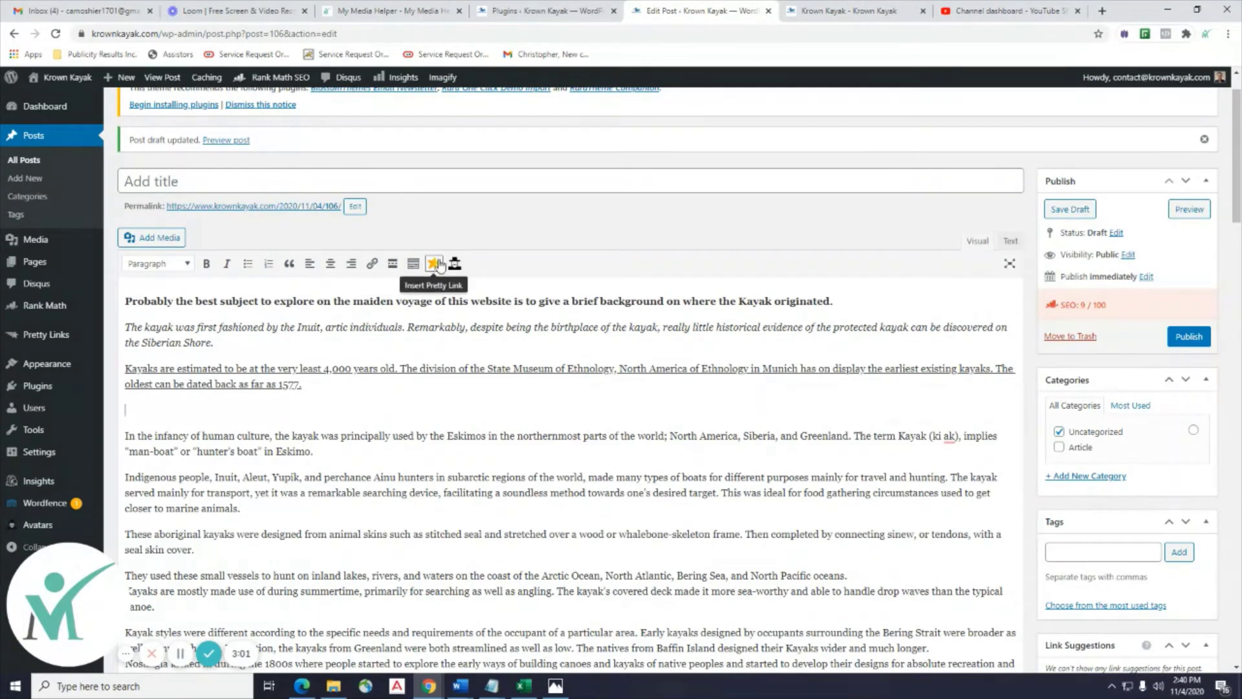
{"action": "left_click", "coordinate": [1008, 241]}
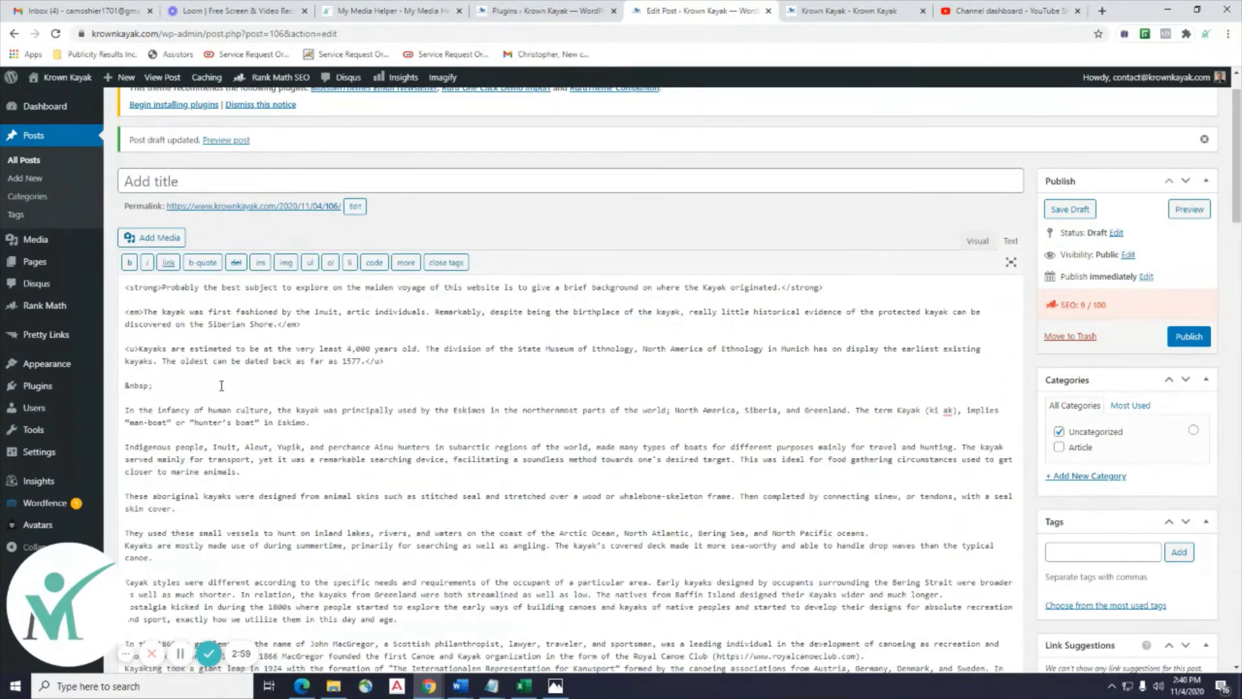
Replace the &nbsp; line below the underlined paragraph with an <hr> tag and check the line in the visual view.
{"action": "left_click_drag", "start_coordinate": [152, 385], "coordinate": [126, 388]}
{"action": "left_click", "coordinate": [174, 384]}
{"action": "left_click_drag", "start_coordinate": [148, 390], "coordinate": [128, 389]}
{"action": "type", "text": "<hr"}
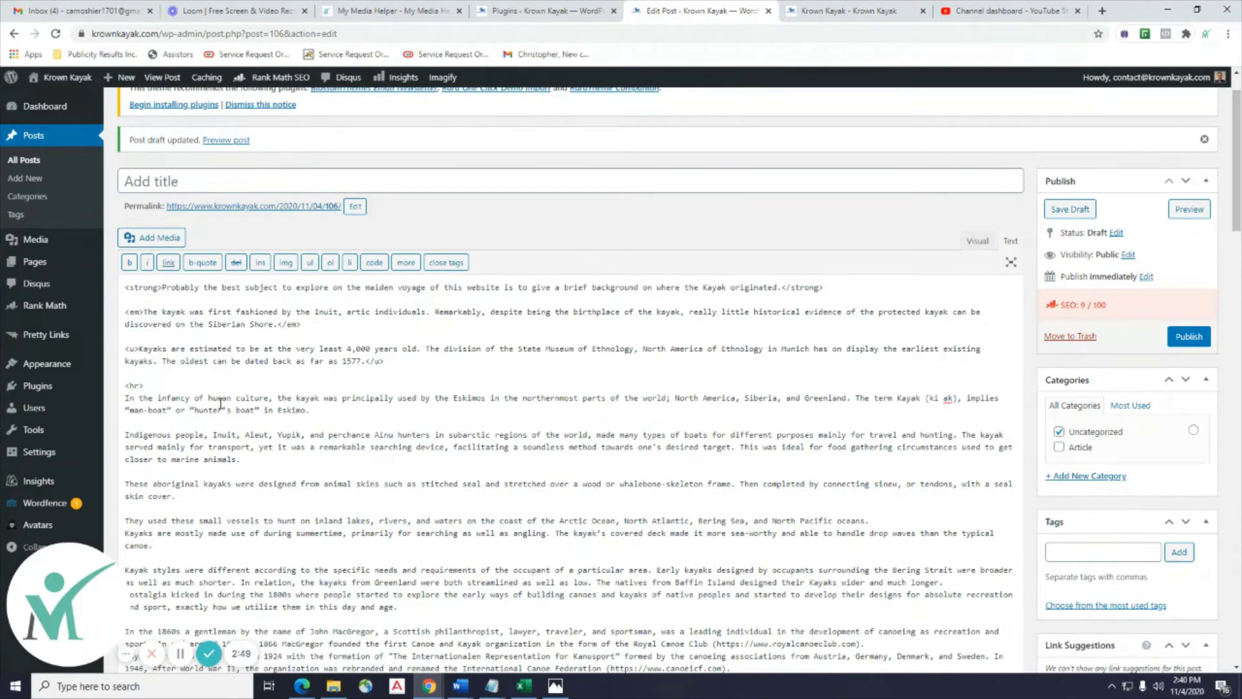
{"action": "type", "text": ">"}
{"action": "key", "text": "Return"}
{"action": "left_click", "coordinate": [977, 240]}
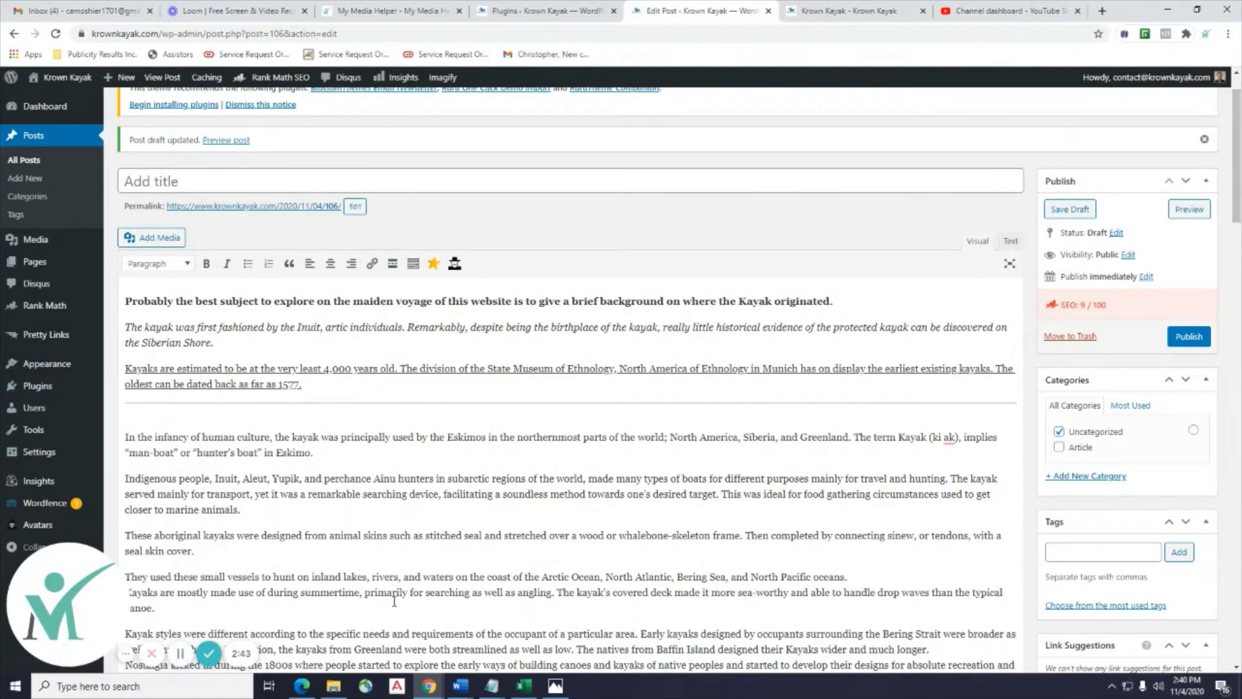
Save the post draft and open its permalink in a new tab to review the formatted article.
{"action": "left_click", "coordinate": [1052, 210]}
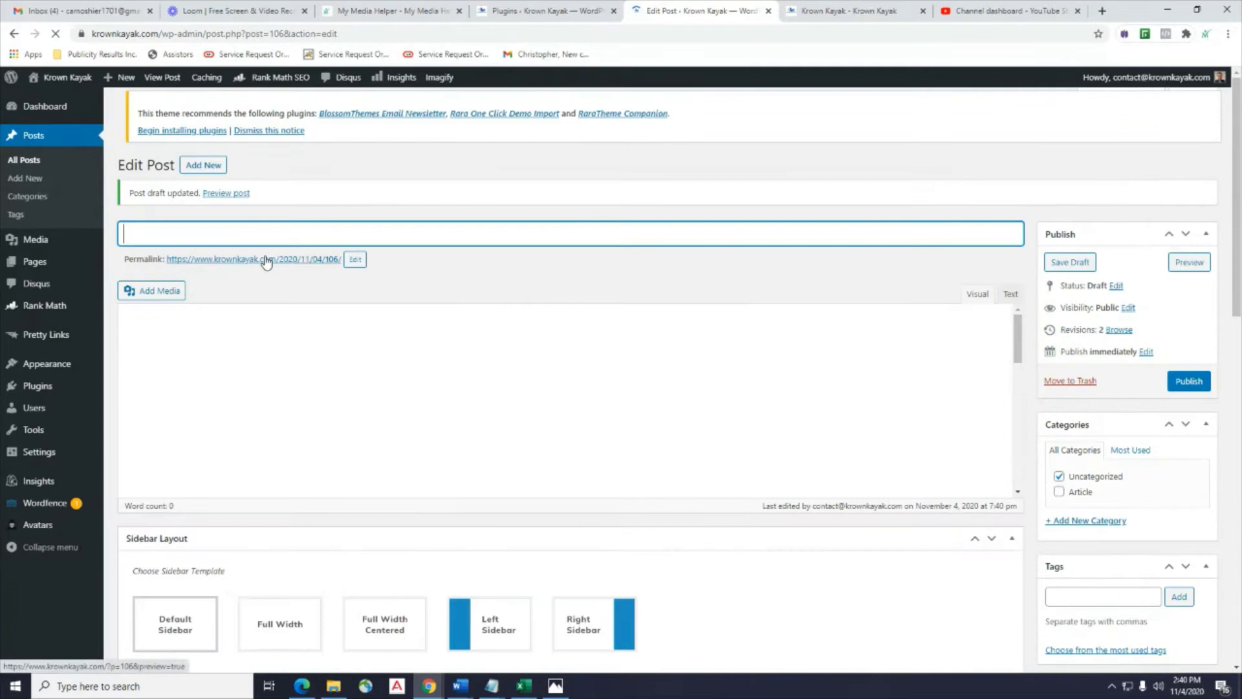
{"action": "right_click", "coordinate": [271, 262]}
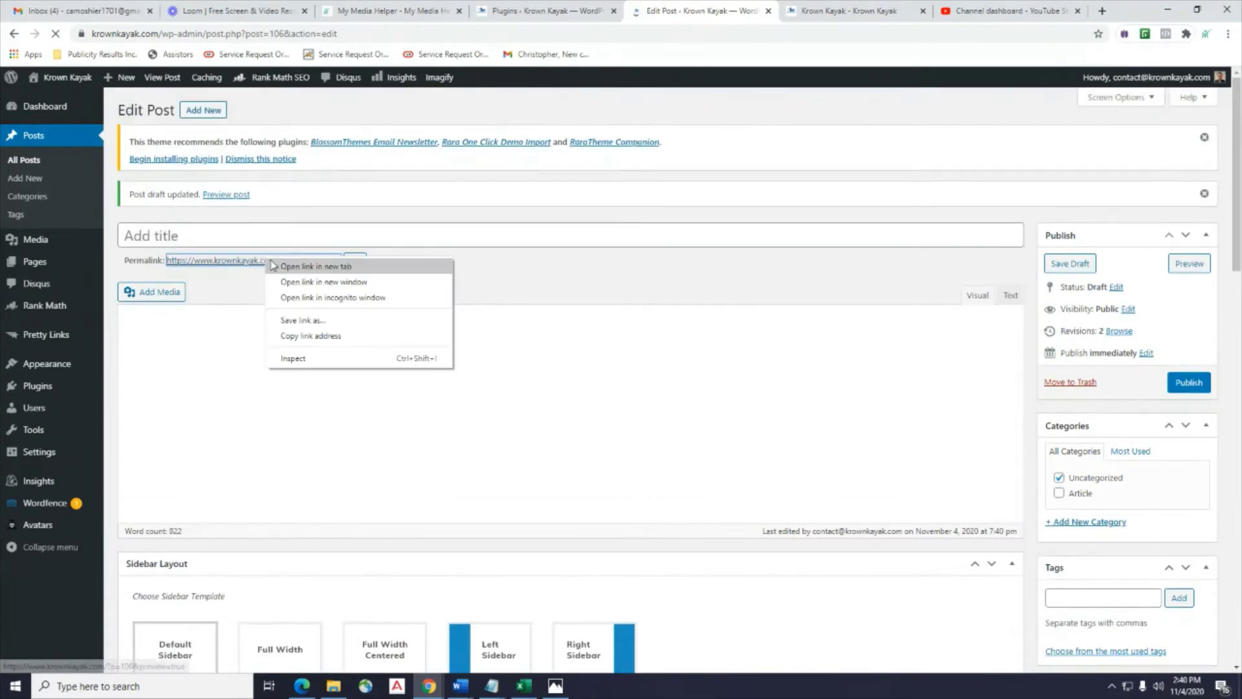
{"action": "left_click", "coordinate": [272, 266]}
{"action": "left_click", "coordinate": [732, 13]}
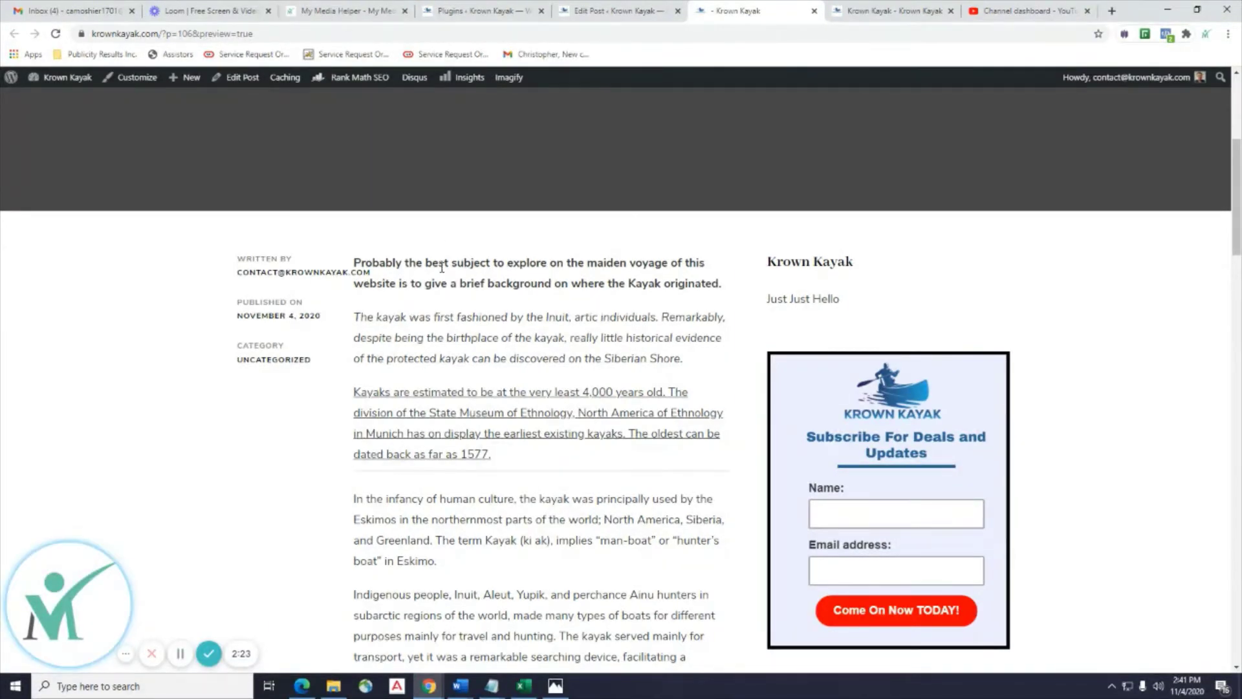
{"action": "scroll", "coordinate": [558, 180], "scroll_direction": "down", "scroll_amount": 2}
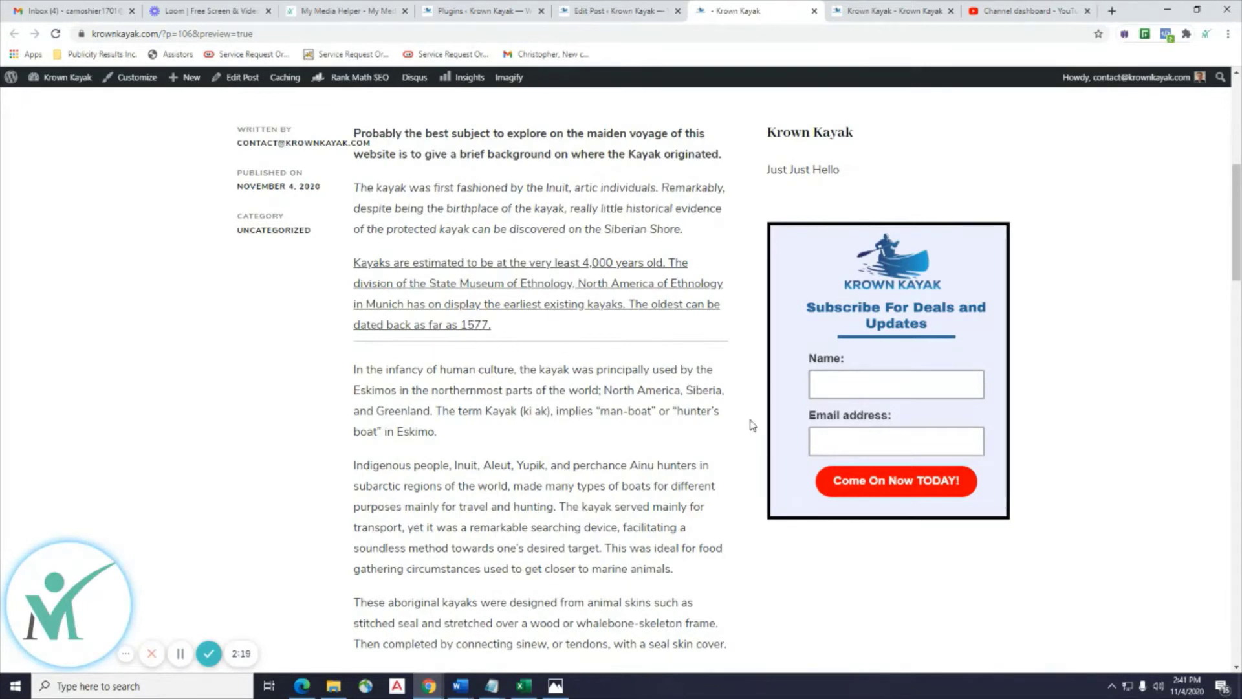
{"action": "scroll", "coordinate": [752, 453], "scroll_direction": "up", "scroll_amount": 4}
{"action": "scroll", "coordinate": [755, 480], "scroll_direction": "down", "scroll_amount": 2}
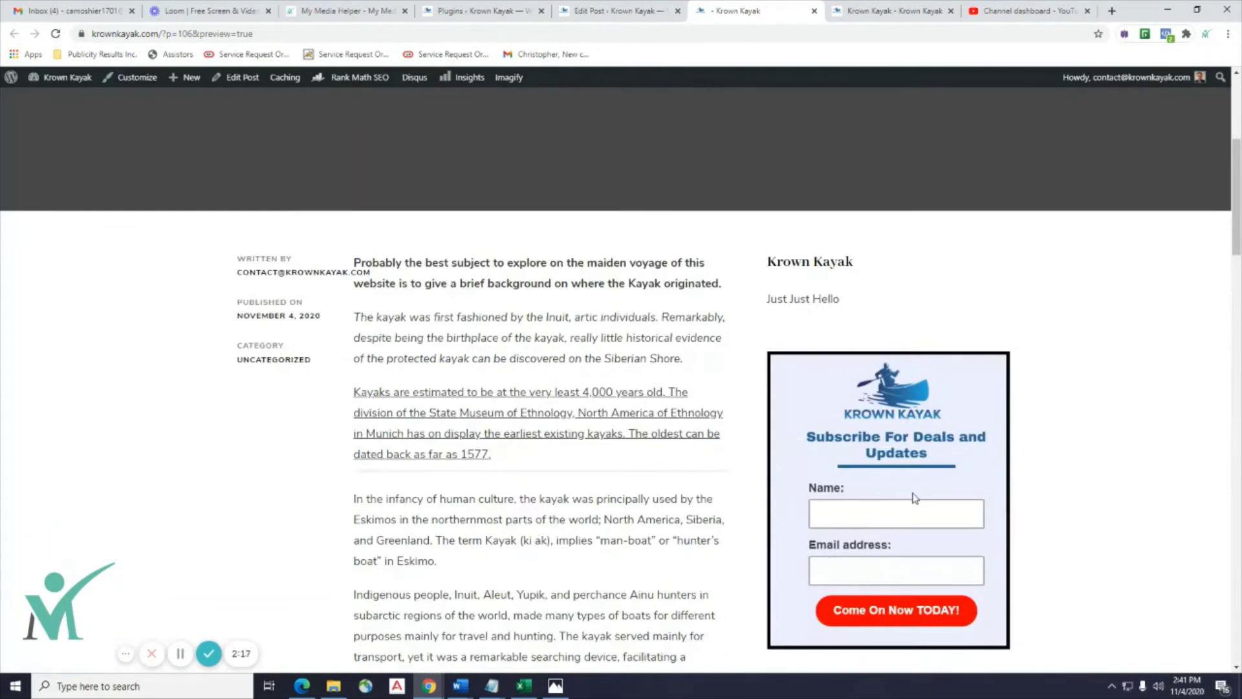
Return to the post editor and delete the <hr /> line with its extra blank line below the underlined paragraph in the HTML.
{"action": "left_click", "coordinate": [583, 11]}
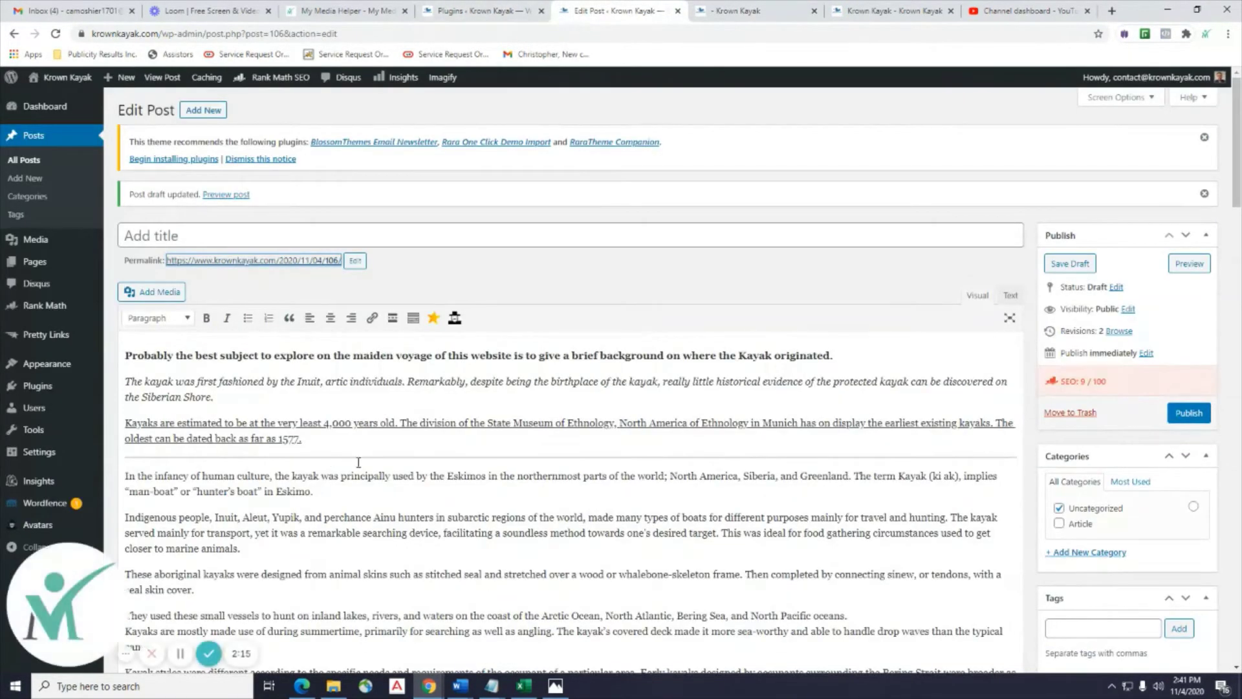
{"action": "left_click", "coordinate": [1011, 296]}
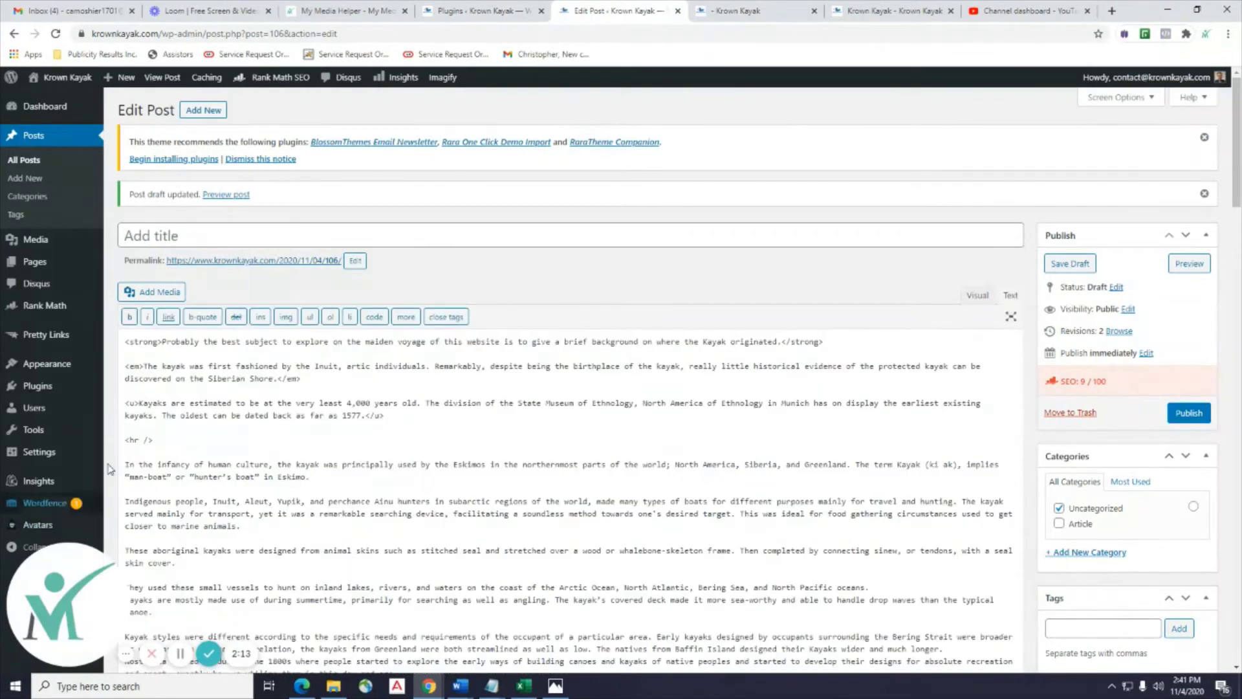
{"action": "triple_click", "coordinate": [127, 440]}
{"action": "key", "text": "BackSpace"}
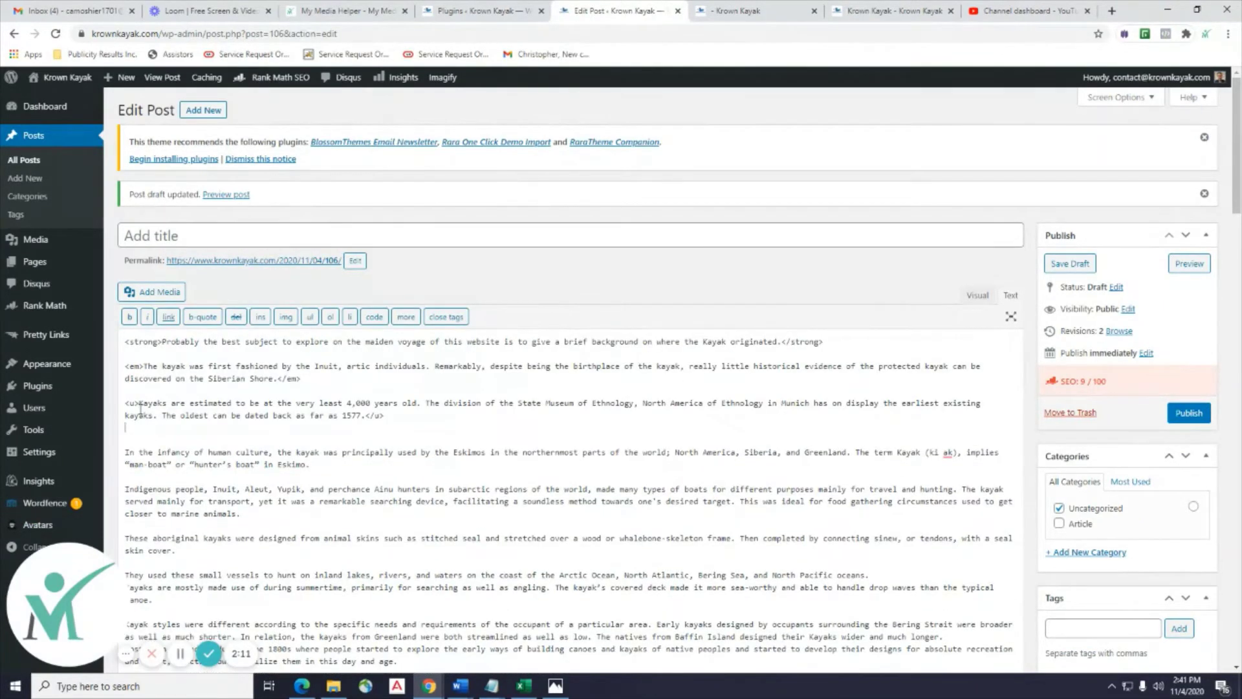
{"action": "key", "text": "BackSpace"}
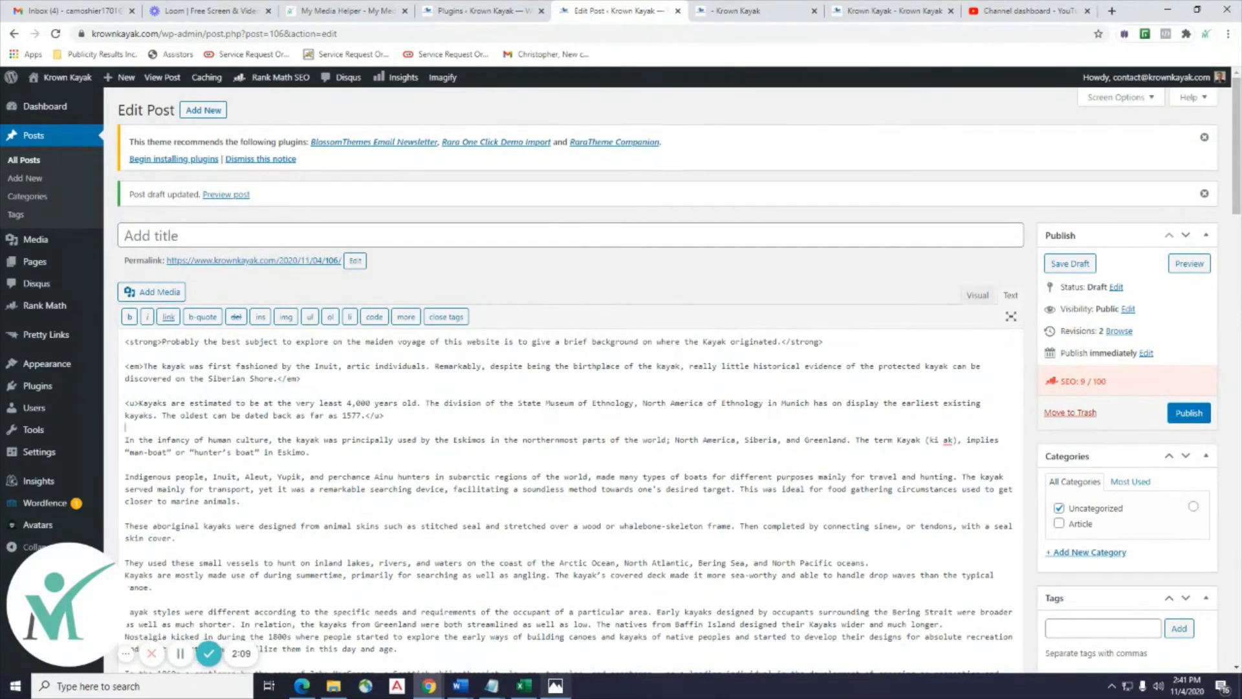
Title the post "The Simple History of the Kayak and Kayaking" and save the draft.
{"action": "mouse_move", "coordinate": [461, 686]}
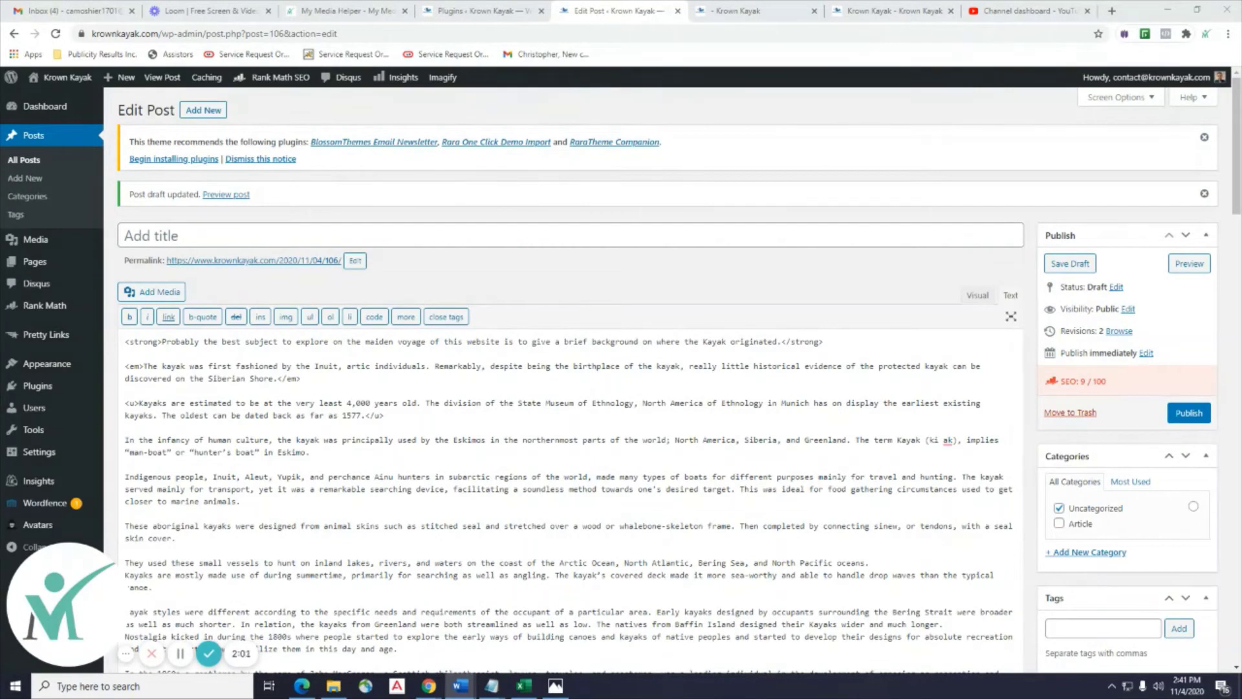
{"action": "left_click", "coordinate": [187, 235]}
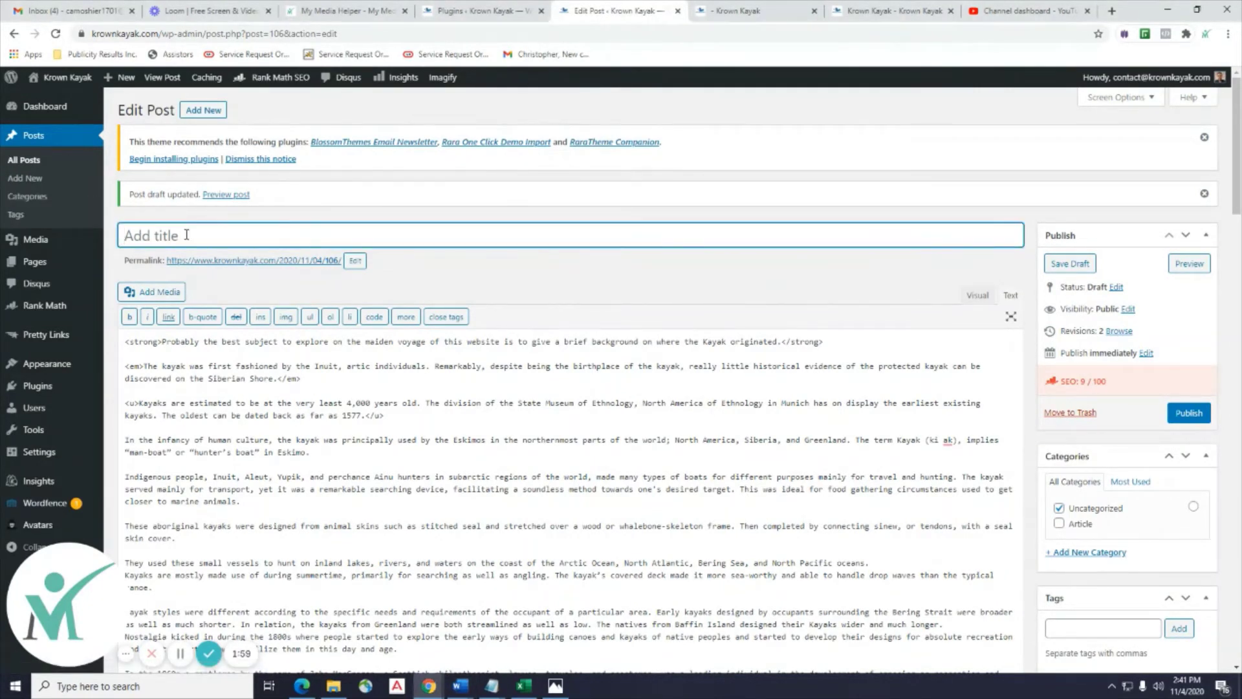
{"action": "type", "text": "The Simple History of the Kayak and Kayaking"}
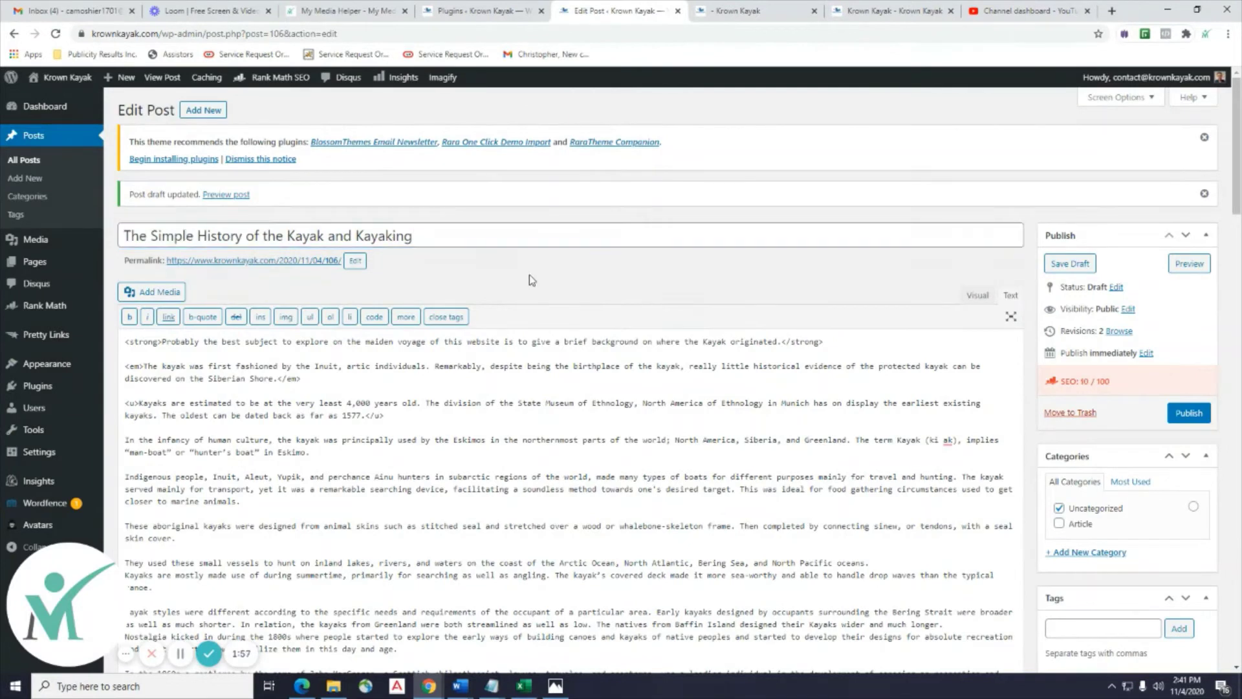
{"action": "left_click", "coordinate": [529, 274]}
{"action": "left_click", "coordinate": [1074, 265]}
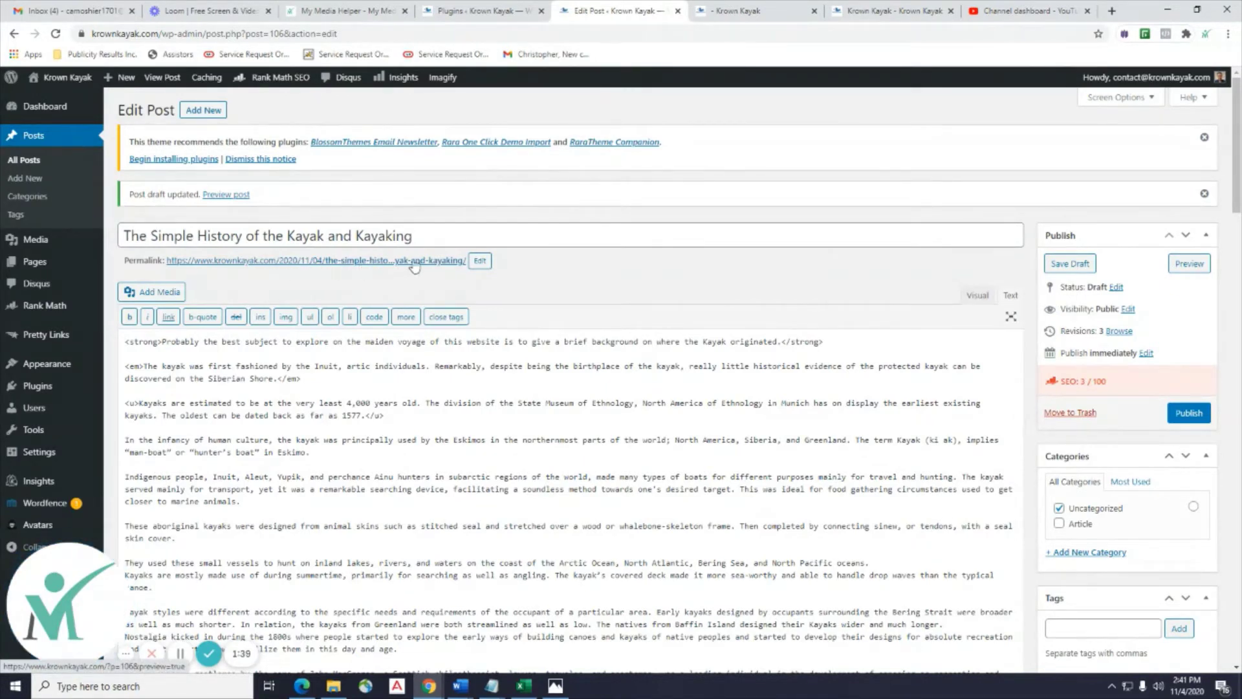
Set the site's permalinks to the custom structure /%category%/%postname%/ and save the changes.
{"action": "mouse_move", "coordinate": [50, 458]}
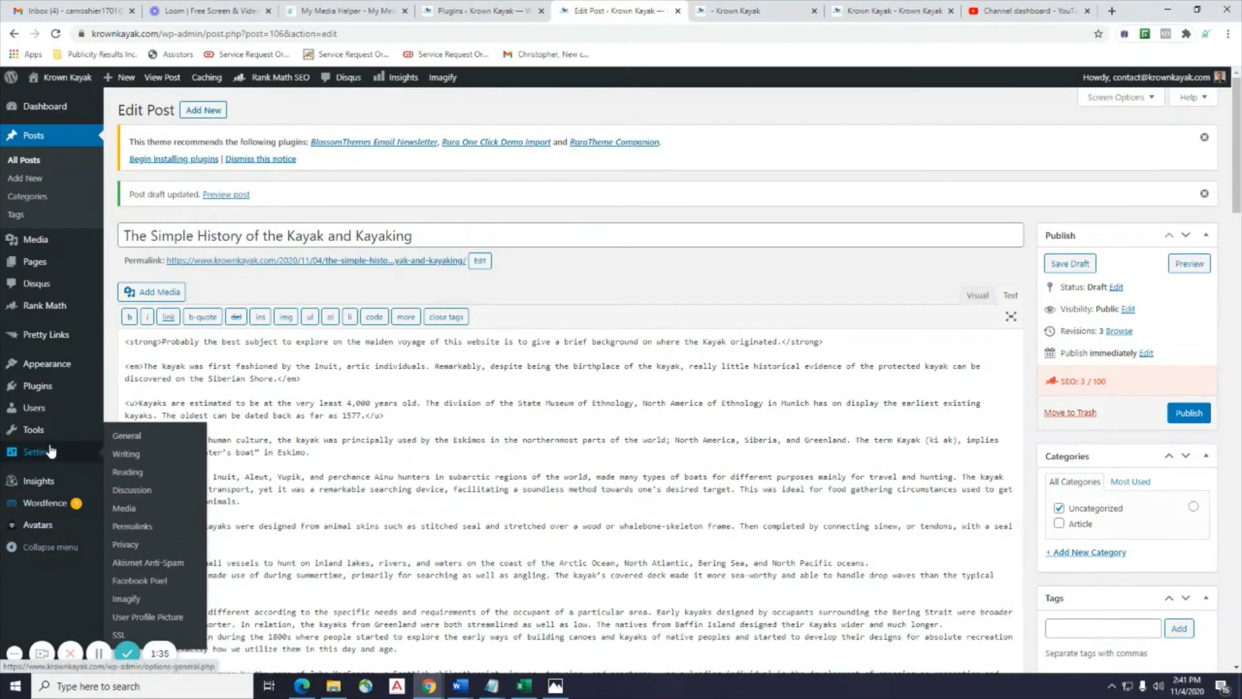
{"action": "scroll", "coordinate": [175, 589], "scroll_direction": "down", "scroll_amount": 1}
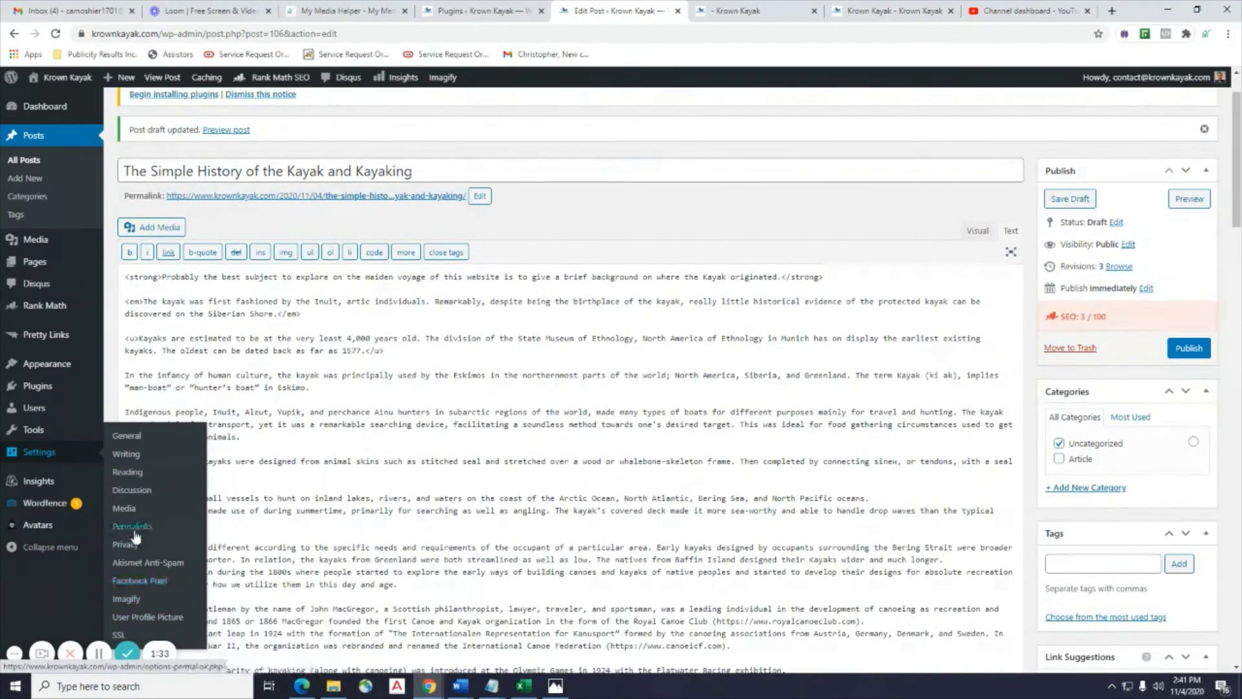
{"action": "left_click", "coordinate": [173, 586]}
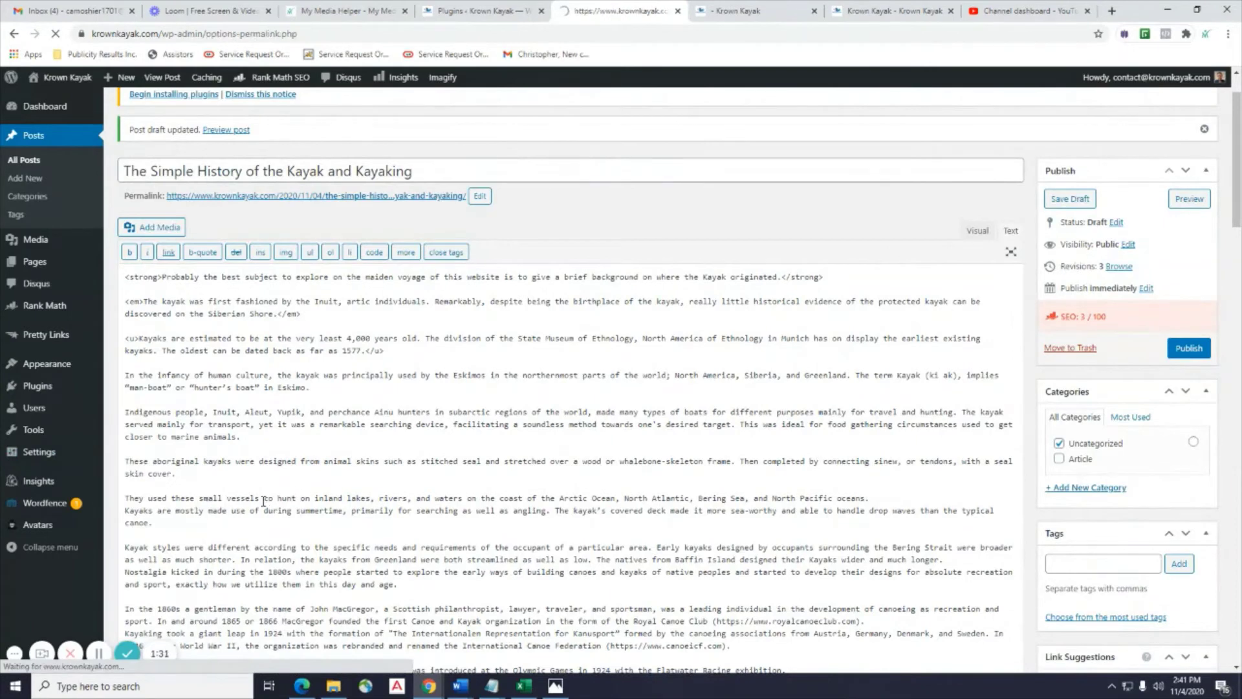
{"action": "scroll", "coordinate": [270, 498], "scroll_direction": "down", "scroll_amount": 1}
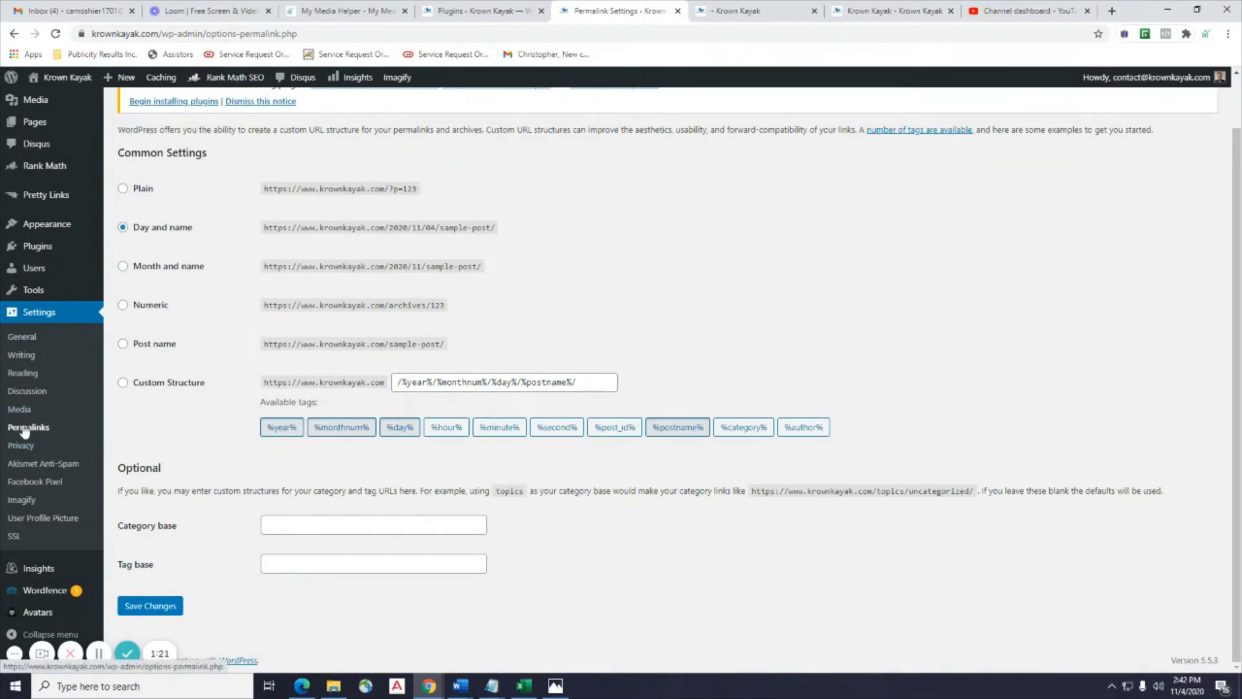
{"action": "left_click_drag", "start_coordinate": [602, 378], "coordinate": [158, 388]}
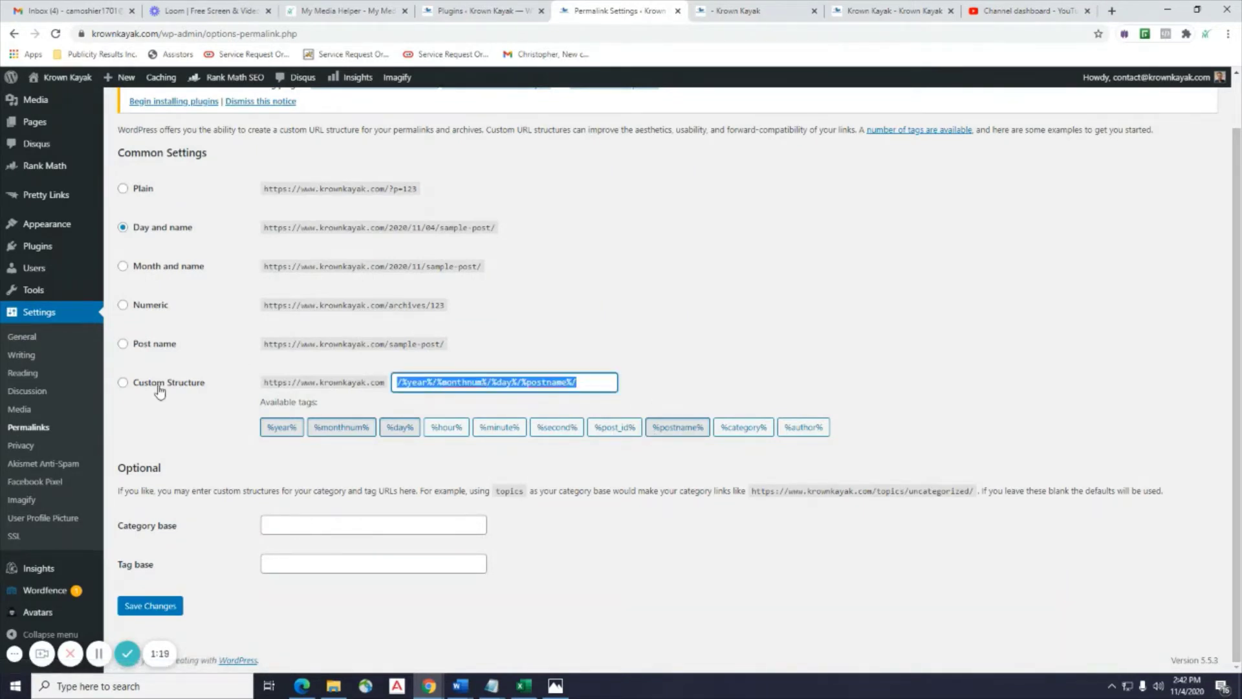
{"action": "key", "text": "BackSpace"}
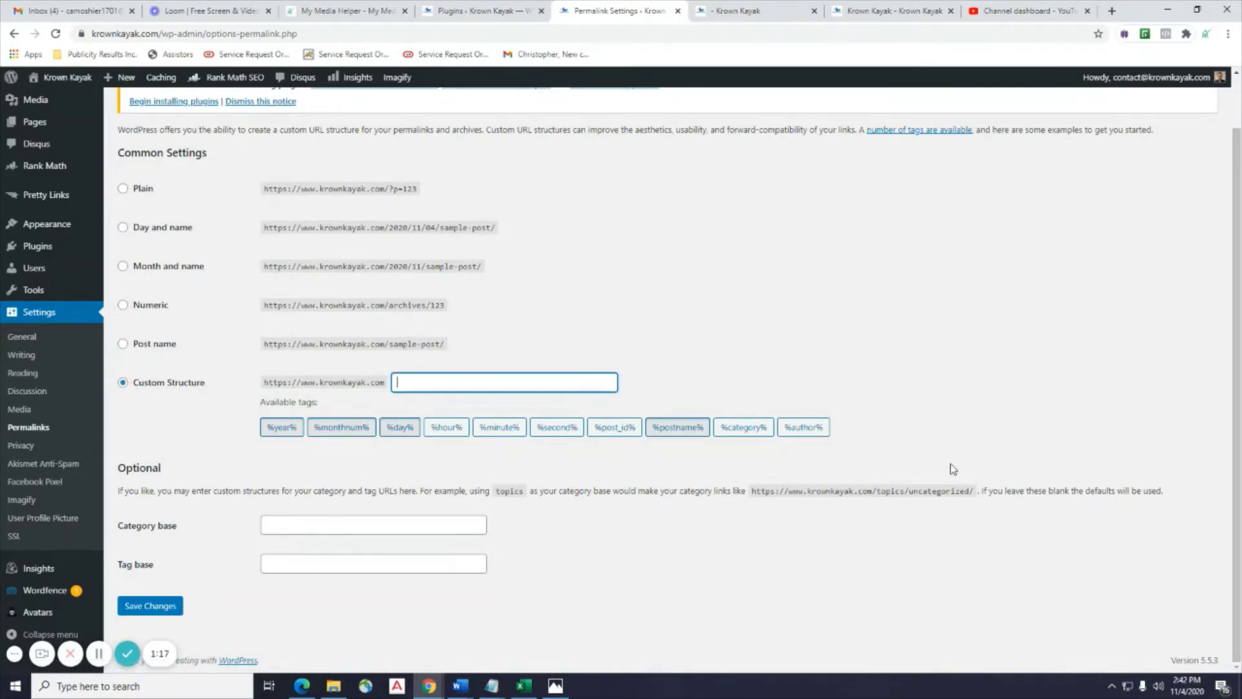
{"action": "left_click", "coordinate": [743, 428]}
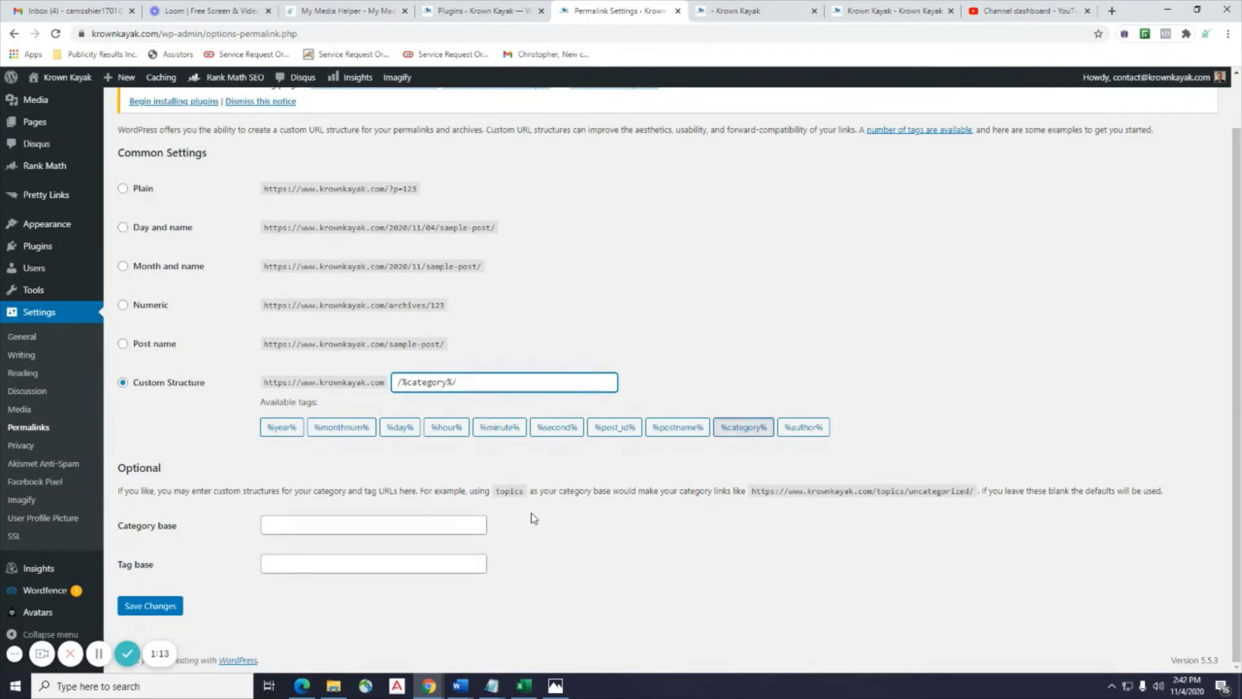
{"action": "left_click", "coordinate": [677, 428]}
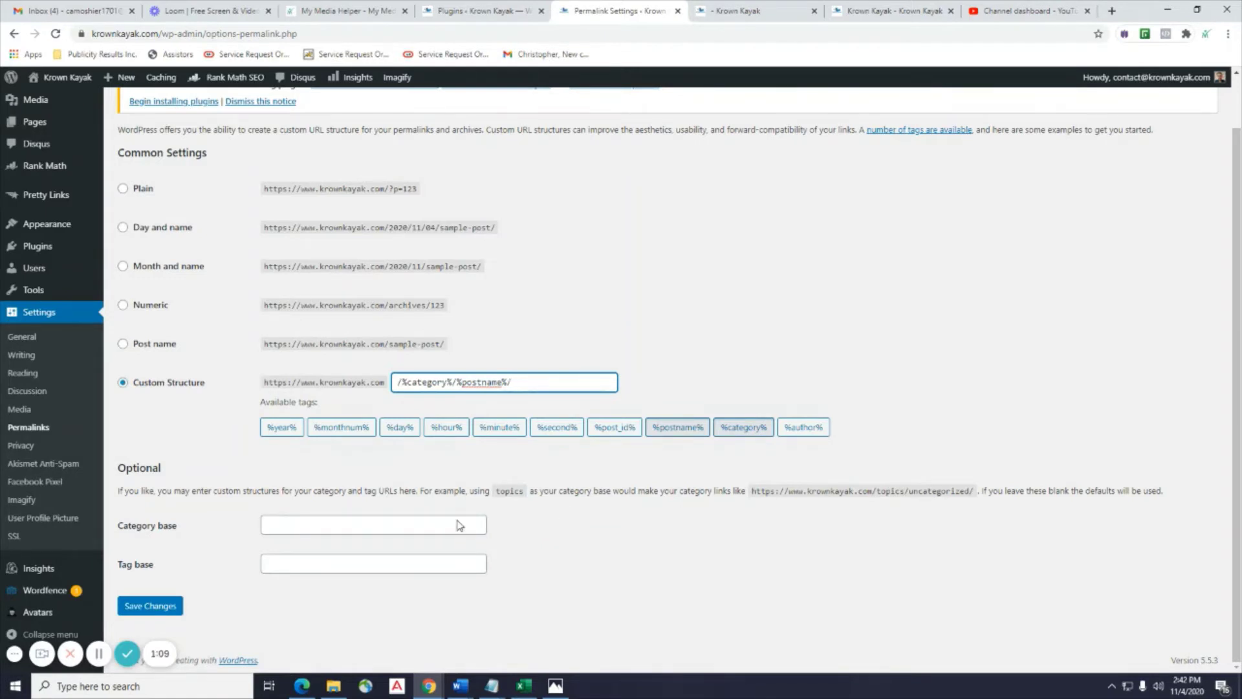
{"action": "left_click", "coordinate": [153, 605]}
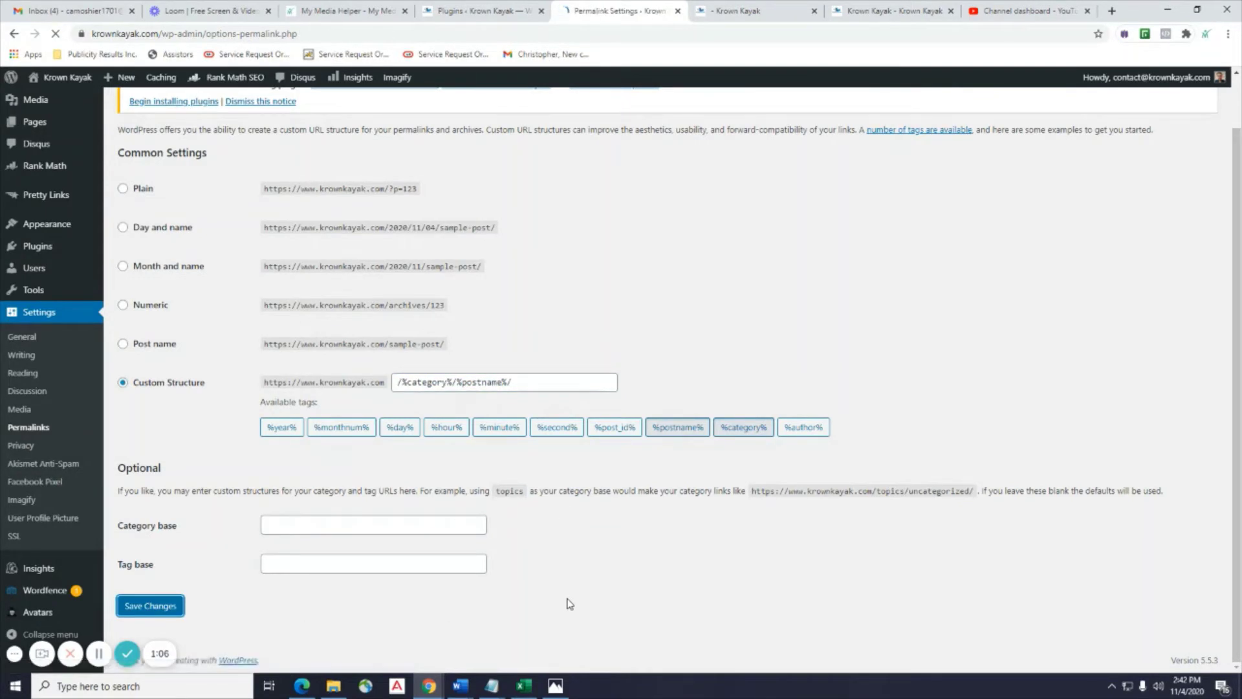
Reopen the draft "The Simple History of the Kayak and Kayaking" for editing from the list of posts.
{"action": "scroll", "coordinate": [569, 604], "scroll_direction": "up", "scroll_amount": 2}
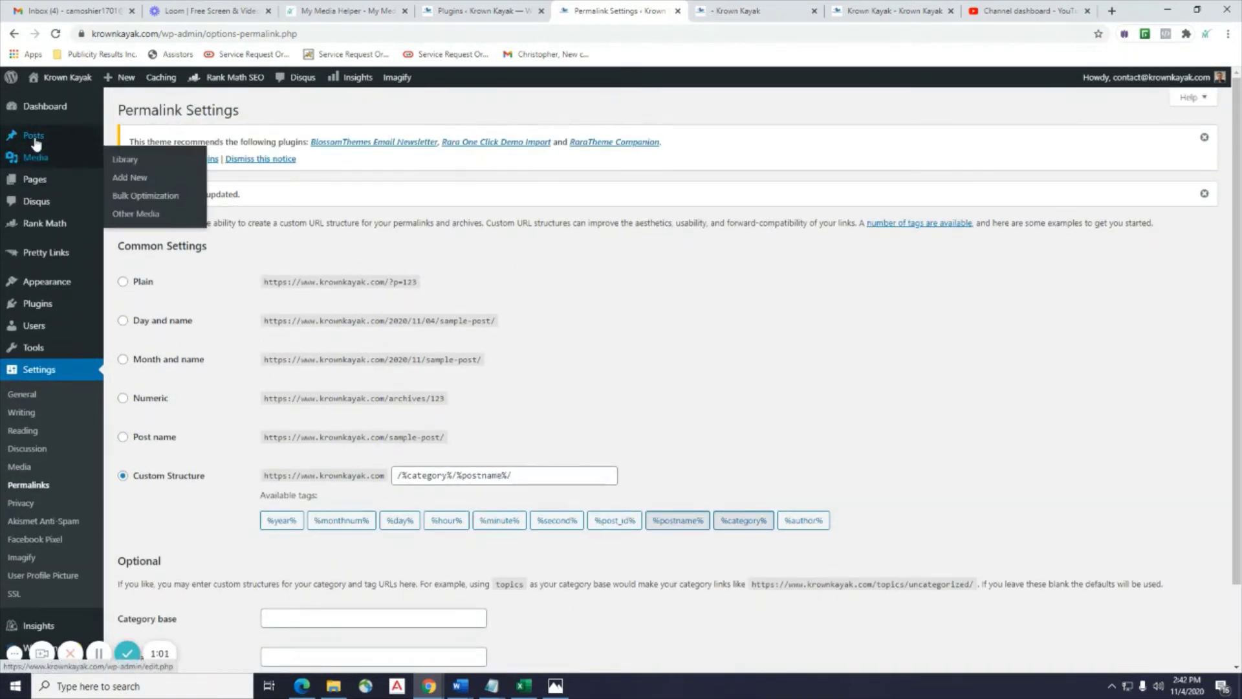
{"action": "mouse_move", "coordinate": [36, 135]}
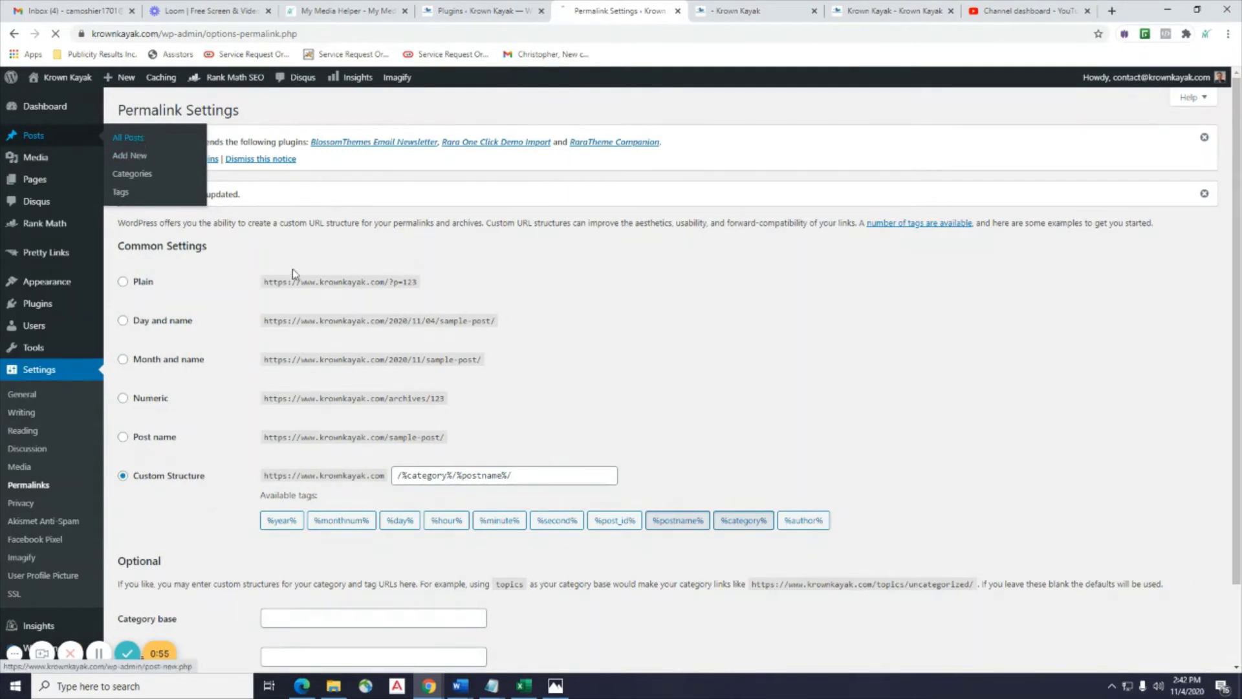
{"action": "left_click", "coordinate": [137, 155]}
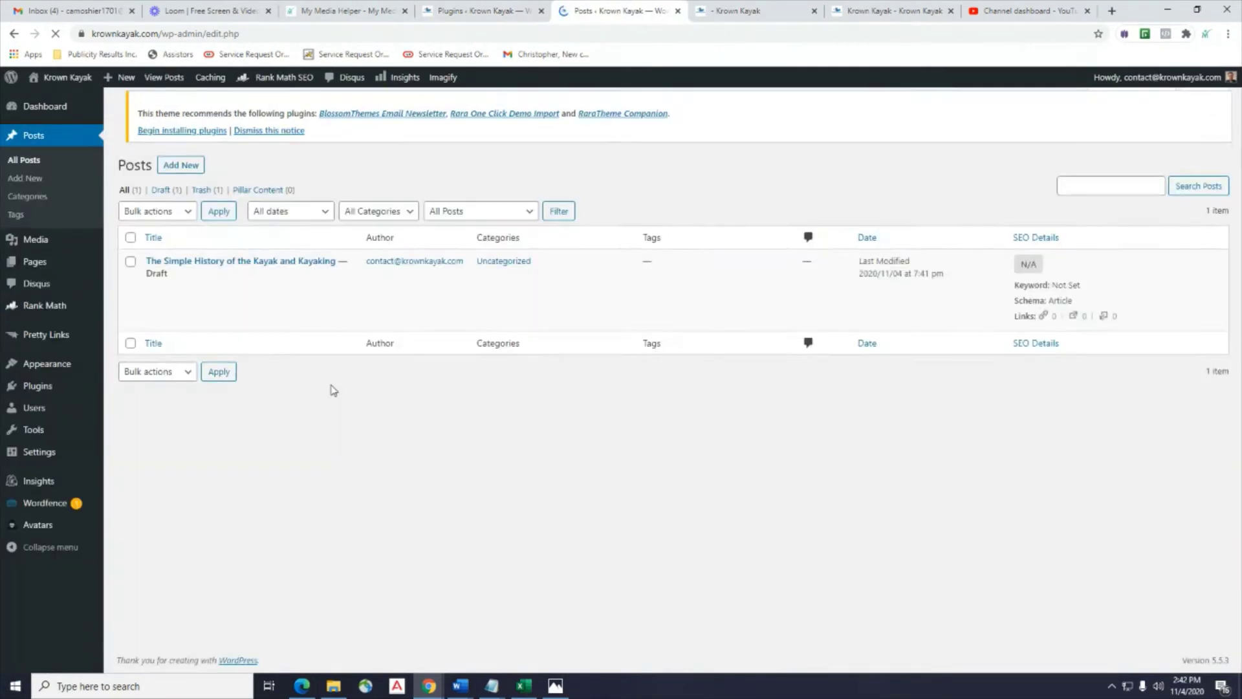
{"action": "left_click", "coordinate": [153, 296]}
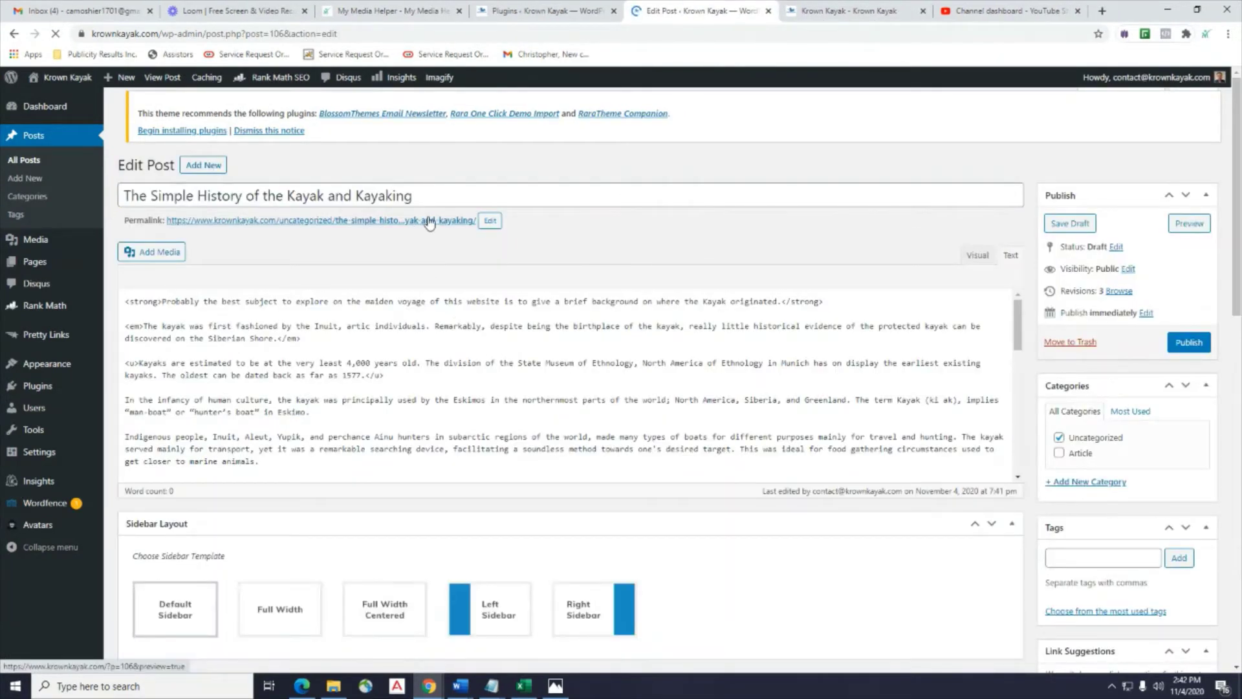
{"action": "right_click", "coordinate": [428, 221]}
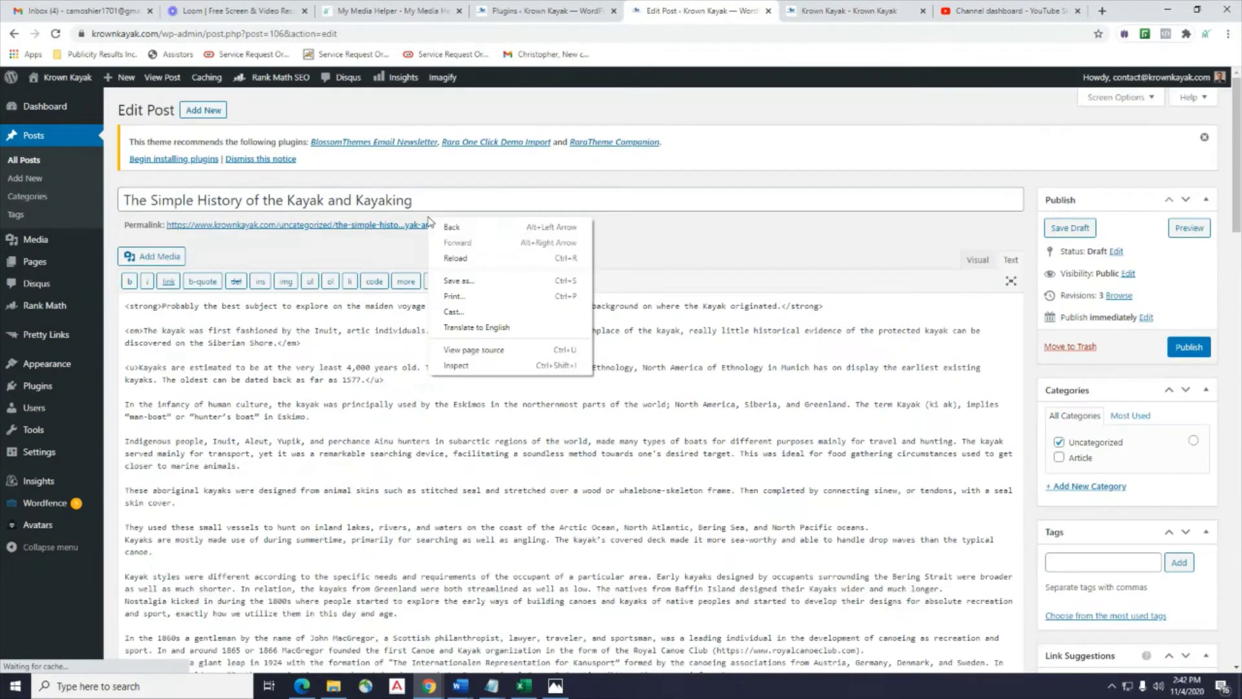
{"action": "left_click", "coordinate": [252, 238]}
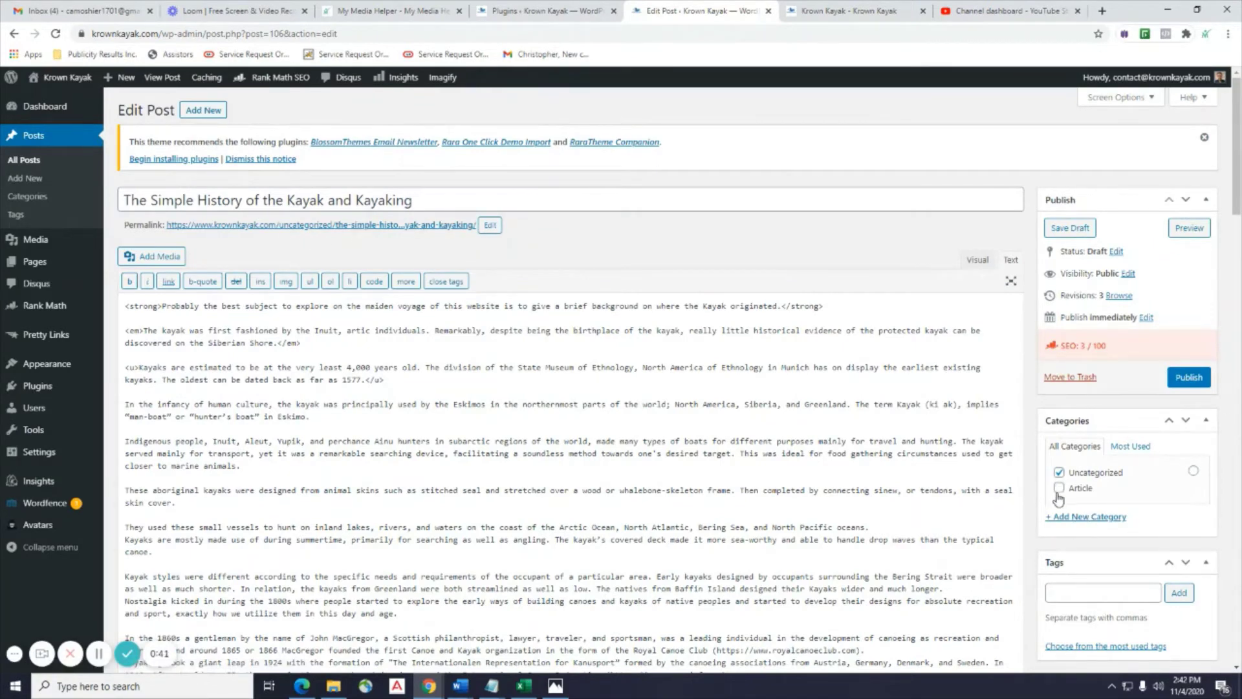
Assign the post to the Article category instead of Uncategorized and save the draft.
{"action": "scroll", "coordinate": [1084, 505], "scroll_direction": "down", "scroll_amount": 1}
{"action": "left_click", "coordinate": [1059, 423]}
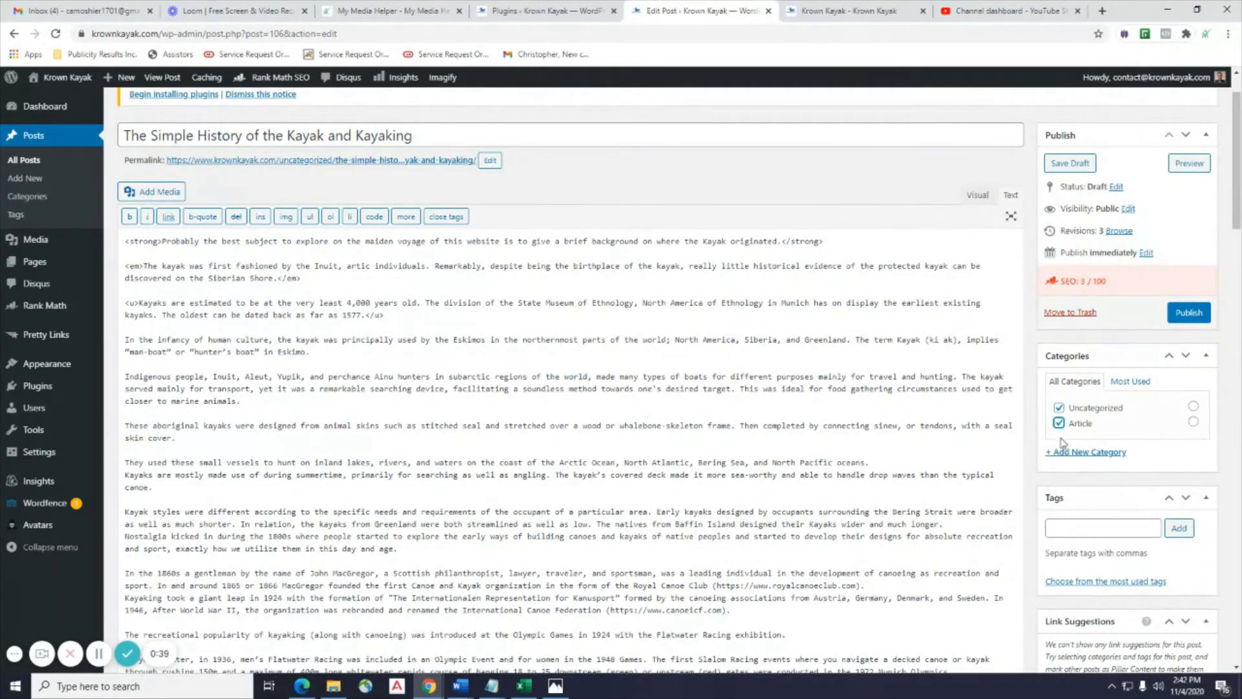
{"action": "left_click", "coordinate": [1059, 408]}
{"action": "left_click", "coordinate": [1070, 163]}
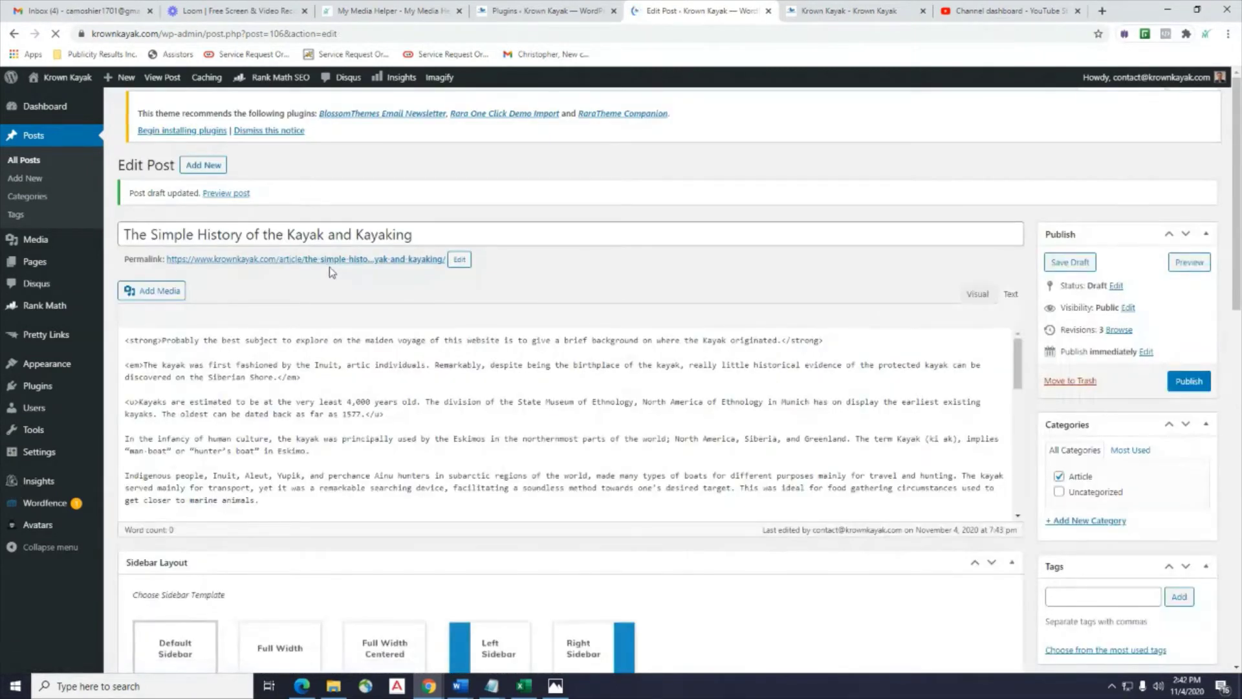
Open the post's permalink in a new tab and view the titled article there.
{"action": "right_click", "coordinate": [388, 262]}
{"action": "left_click", "coordinate": [410, 272]}
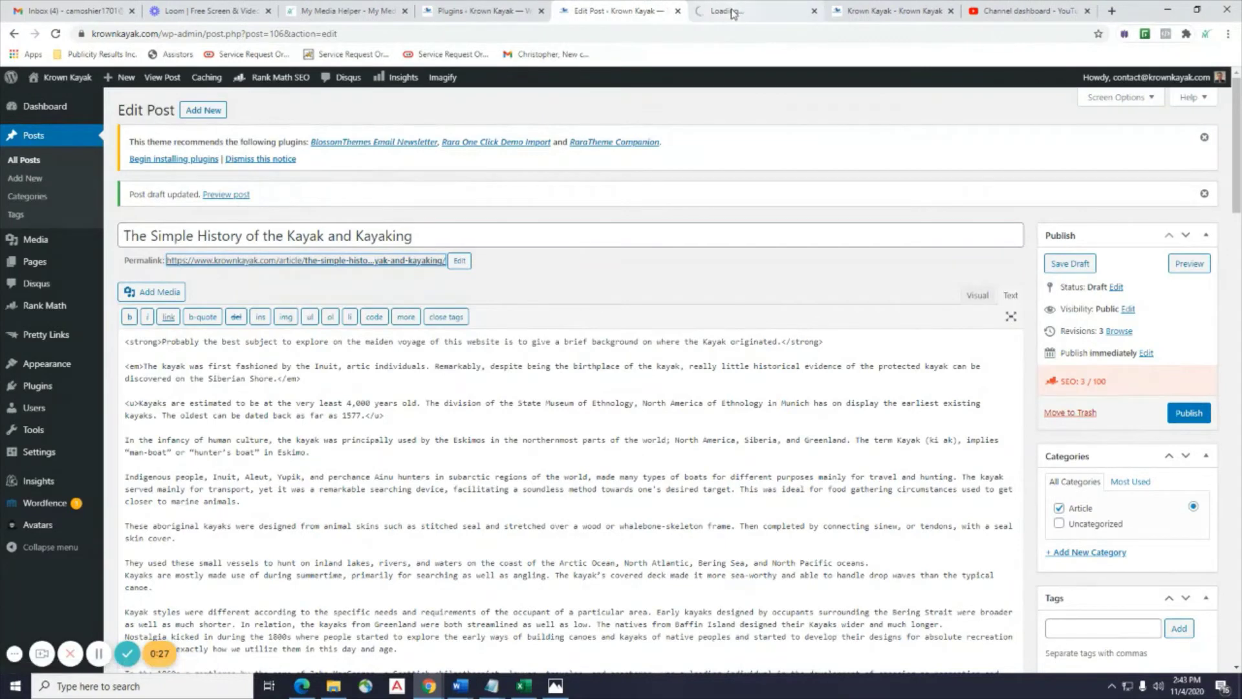
{"action": "left_click", "coordinate": [733, 12]}
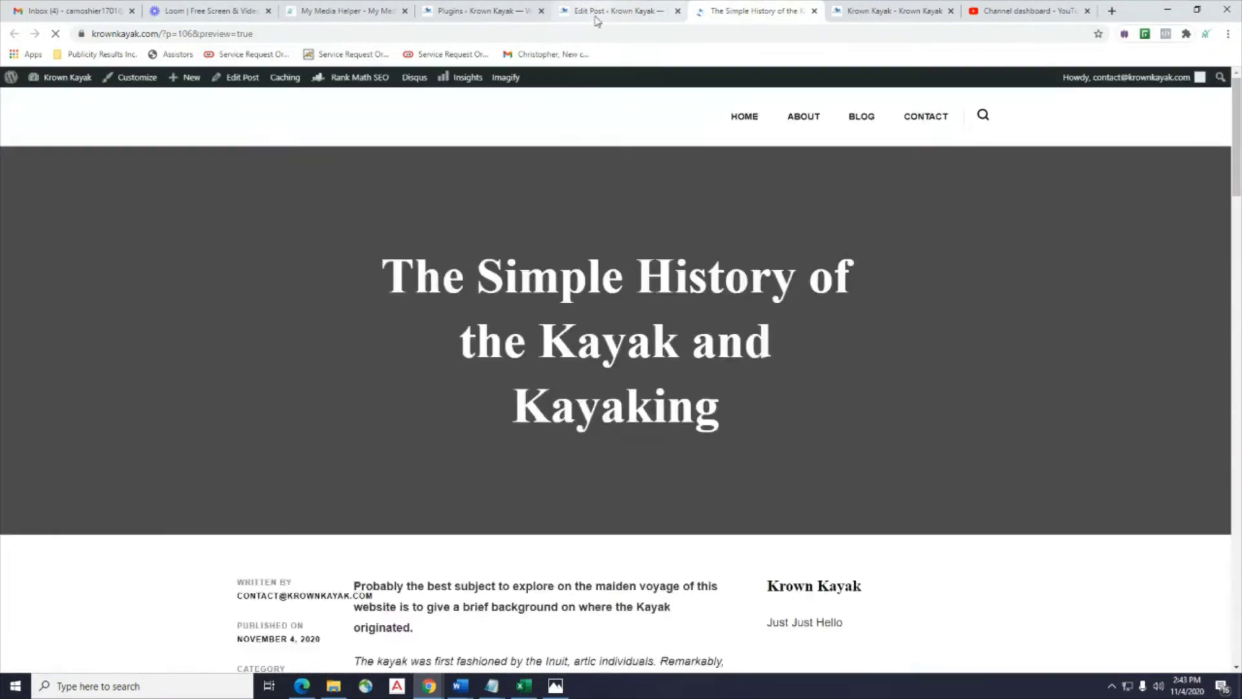
Return to the post editor and change the permalink slug to history-of-kayaking.
{"action": "left_click", "coordinate": [595, 11]}
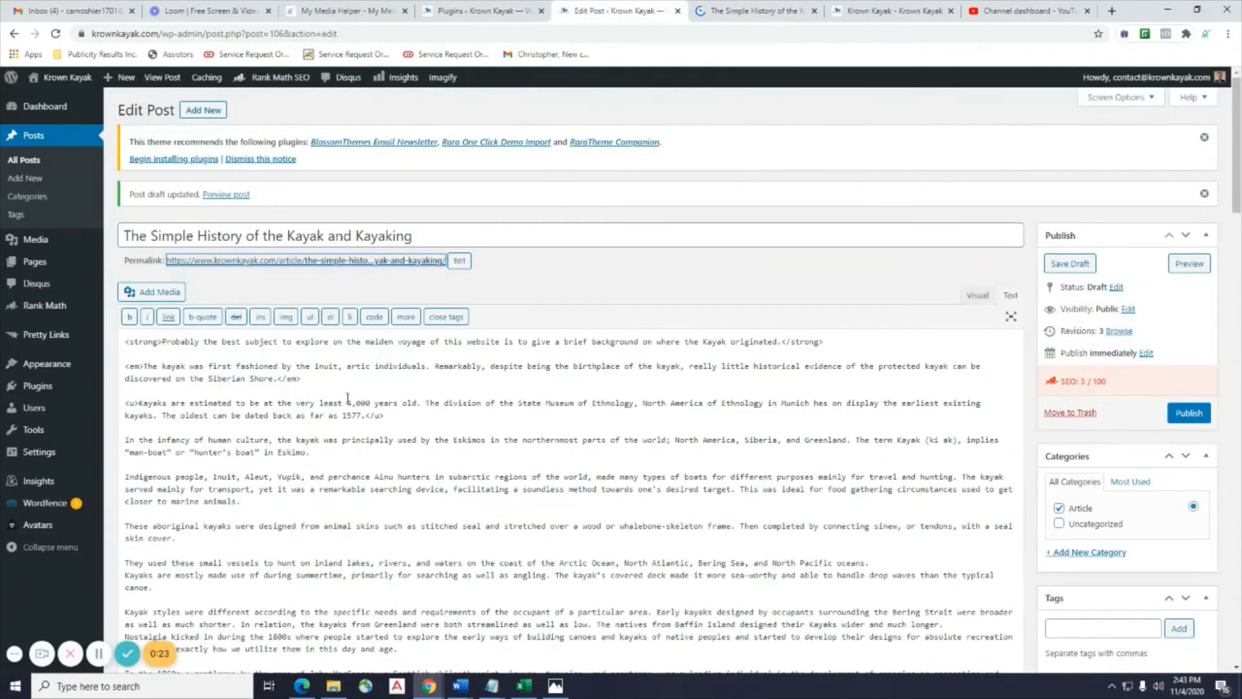
{"action": "left_click", "coordinate": [458, 262]}
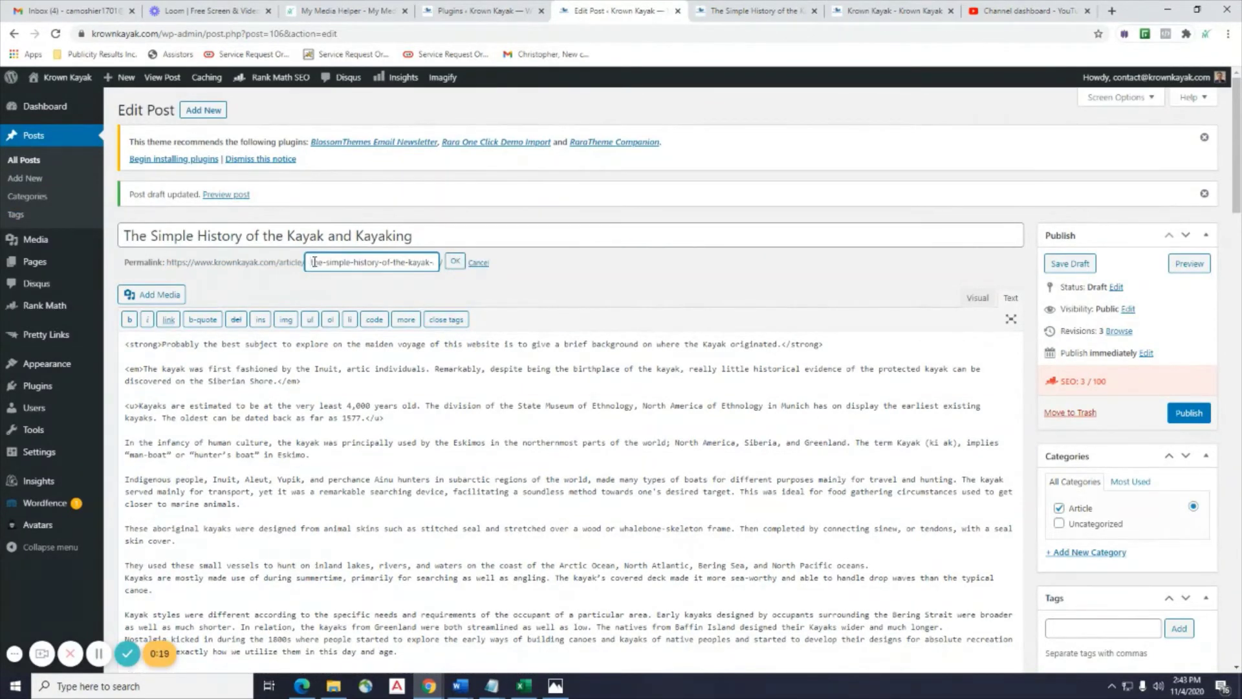
{"action": "left_click_drag", "start_coordinate": [311, 262], "coordinate": [878, 239]}
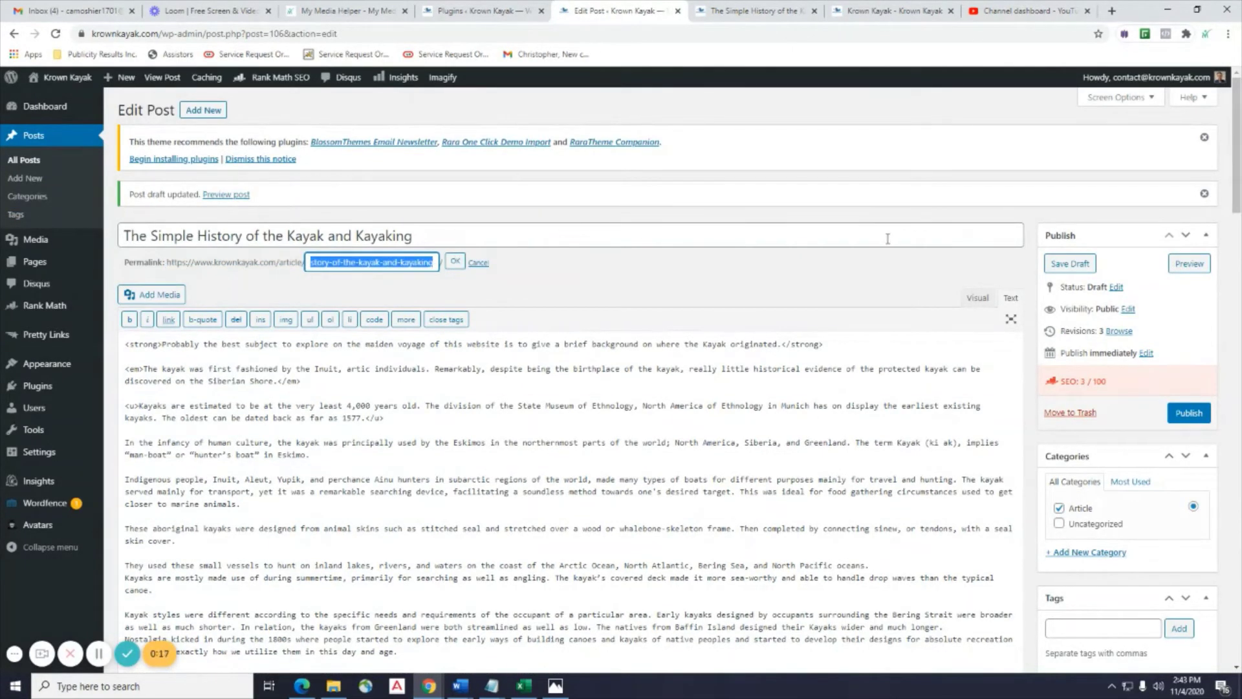
{"action": "type", "text": "history"}
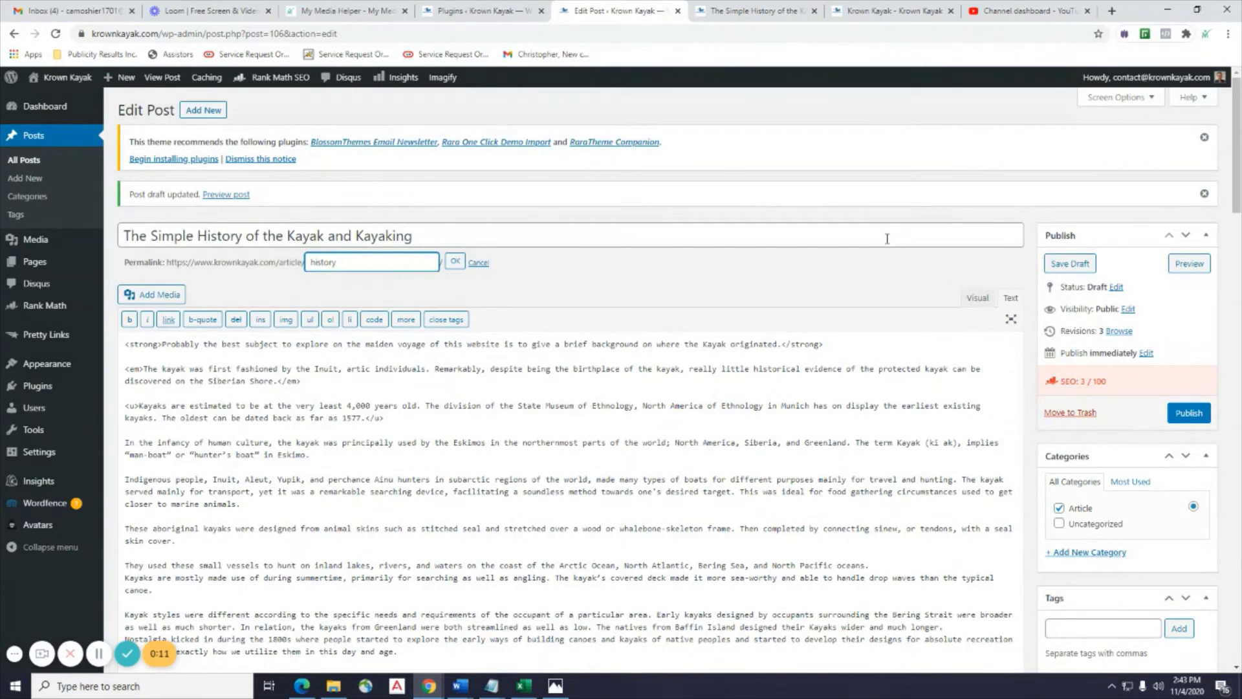
{"action": "type", "text": "-of-kayaking"}
{"action": "left_click", "coordinate": [455, 263]}
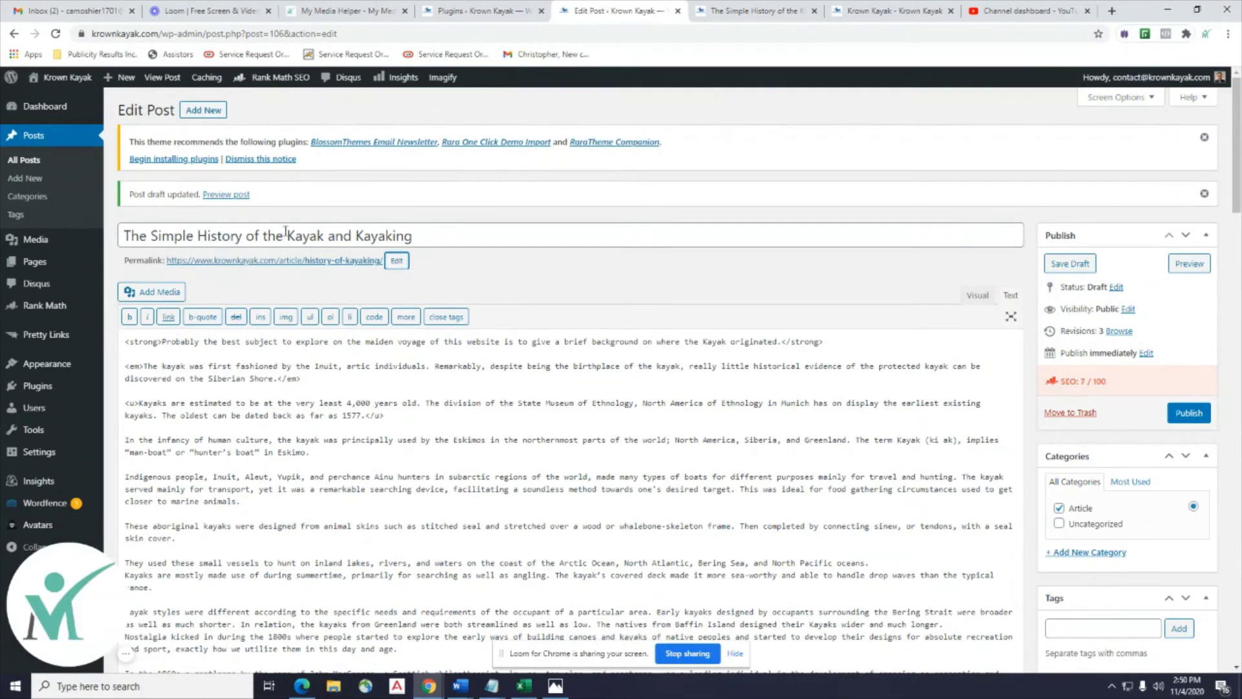
Reload the article preview and examine its title, category and text formatting.
{"action": "left_click", "coordinate": [698, 14]}
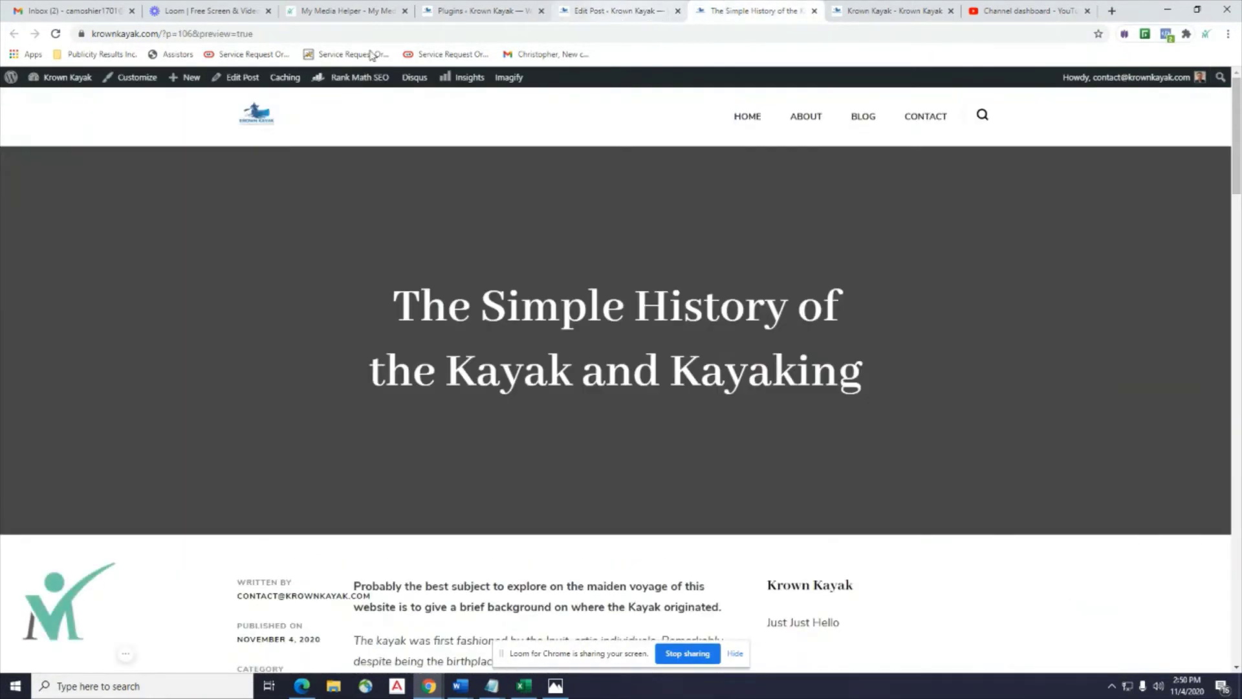
{"action": "left_click", "coordinate": [60, 32]}
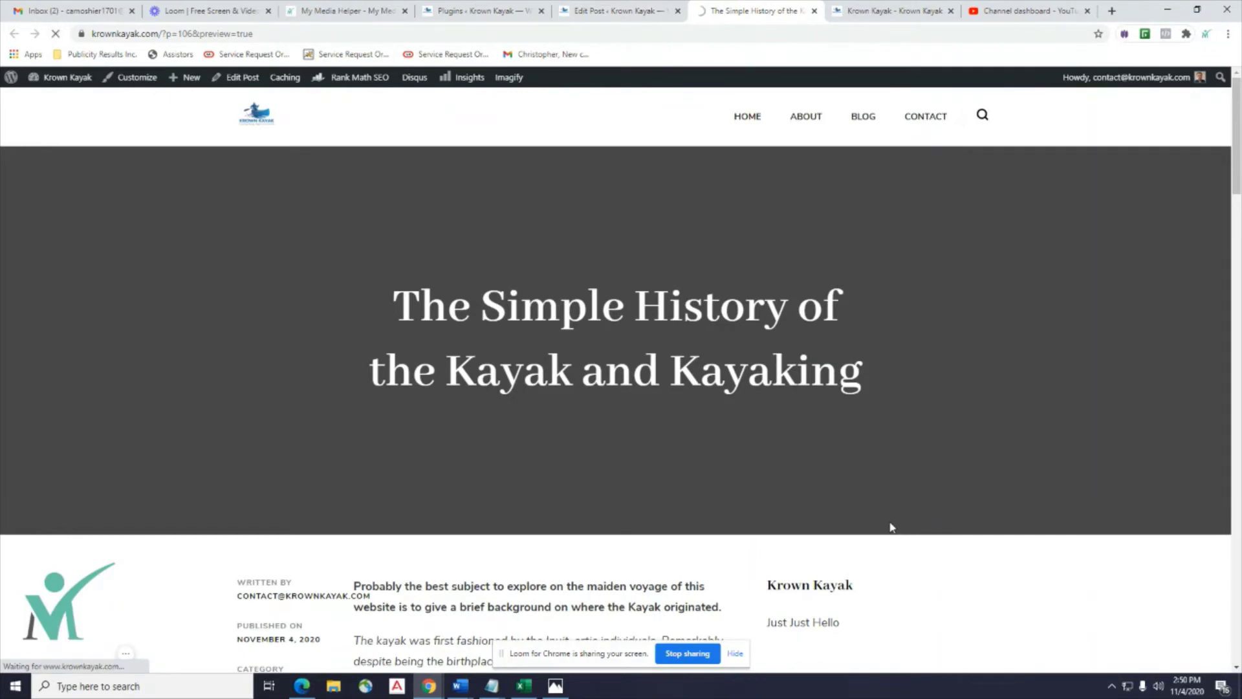
{"action": "scroll", "coordinate": [890, 528], "scroll_direction": "down", "scroll_amount": 5}
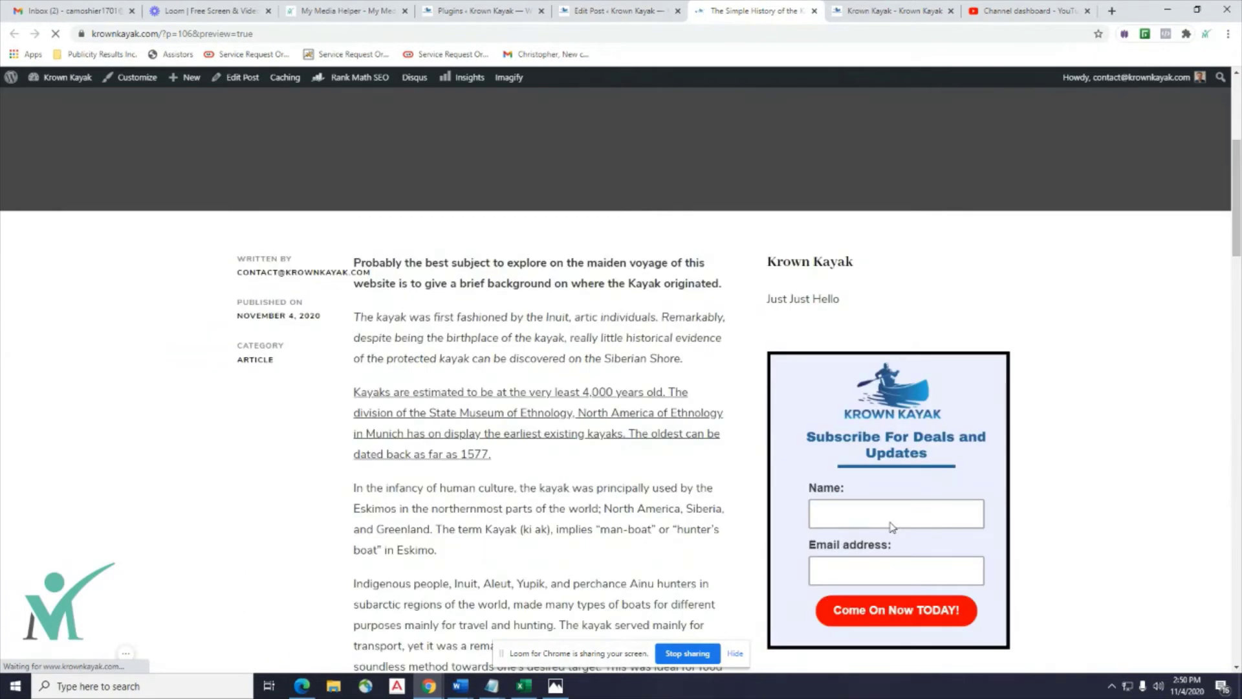
Leave the article preview and open the administrator account's profile from the site's user list.
{"action": "scroll", "coordinate": [891, 528], "scroll_direction": "down", "scroll_amount": 3}
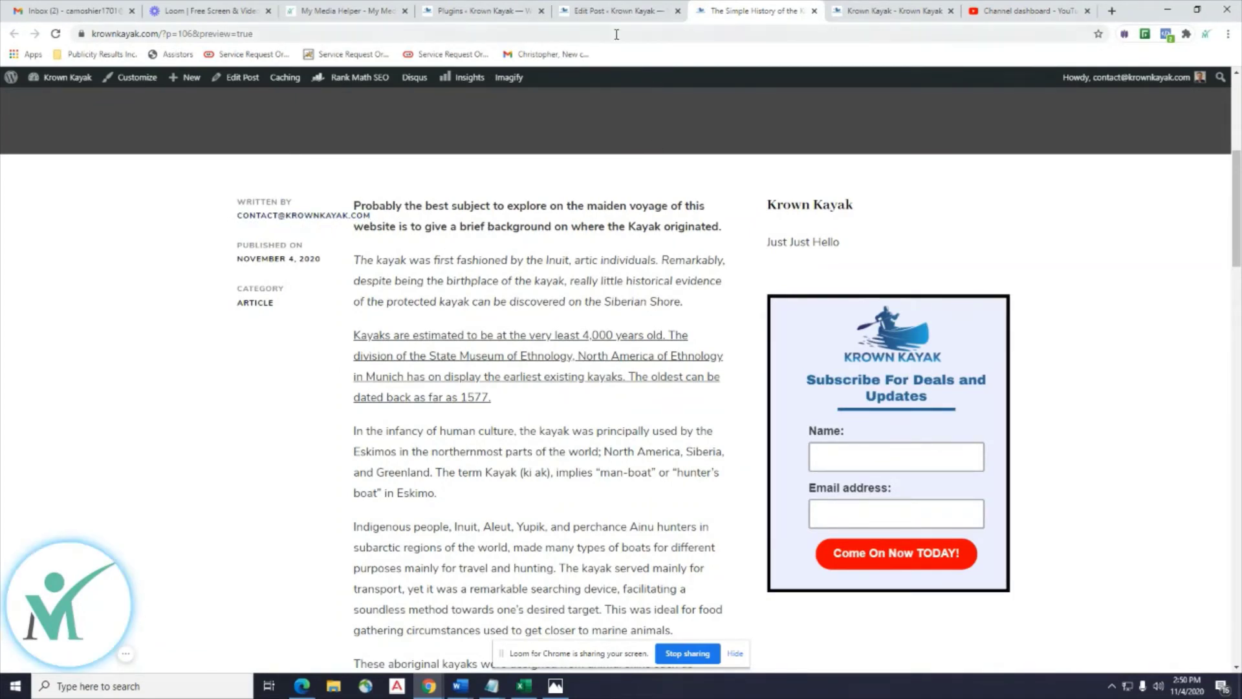
{"action": "left_click", "coordinate": [614, 11]}
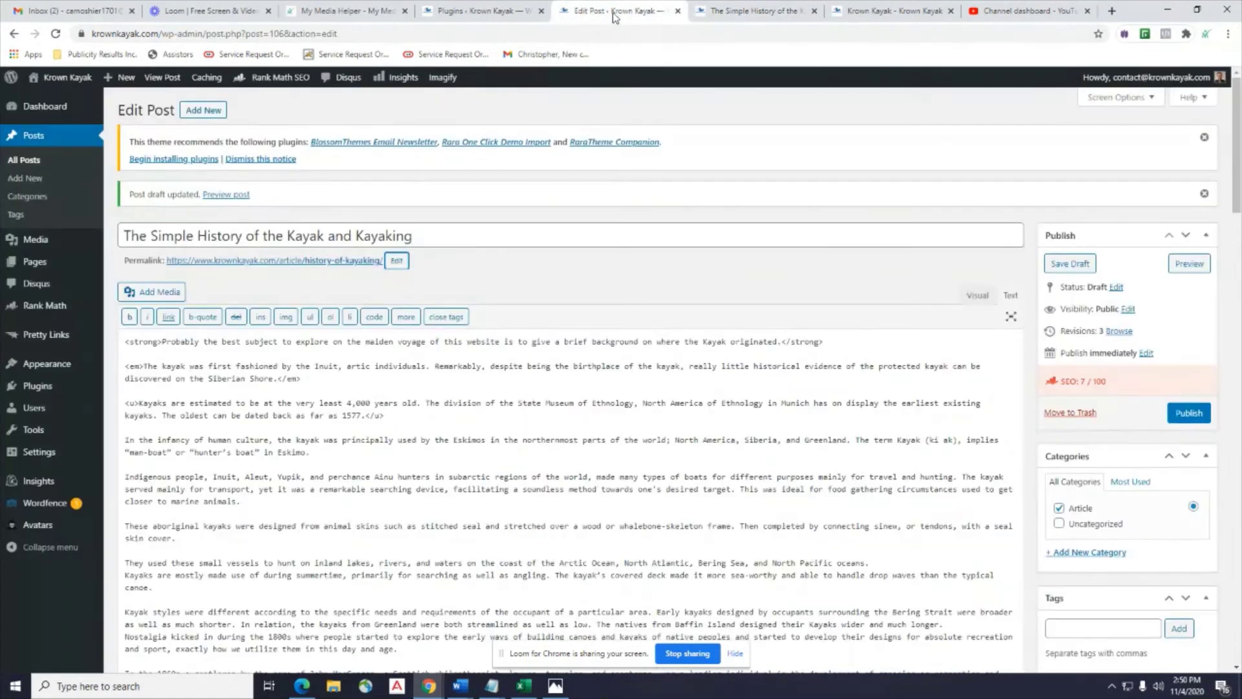
{"action": "left_click", "coordinate": [28, 391]}
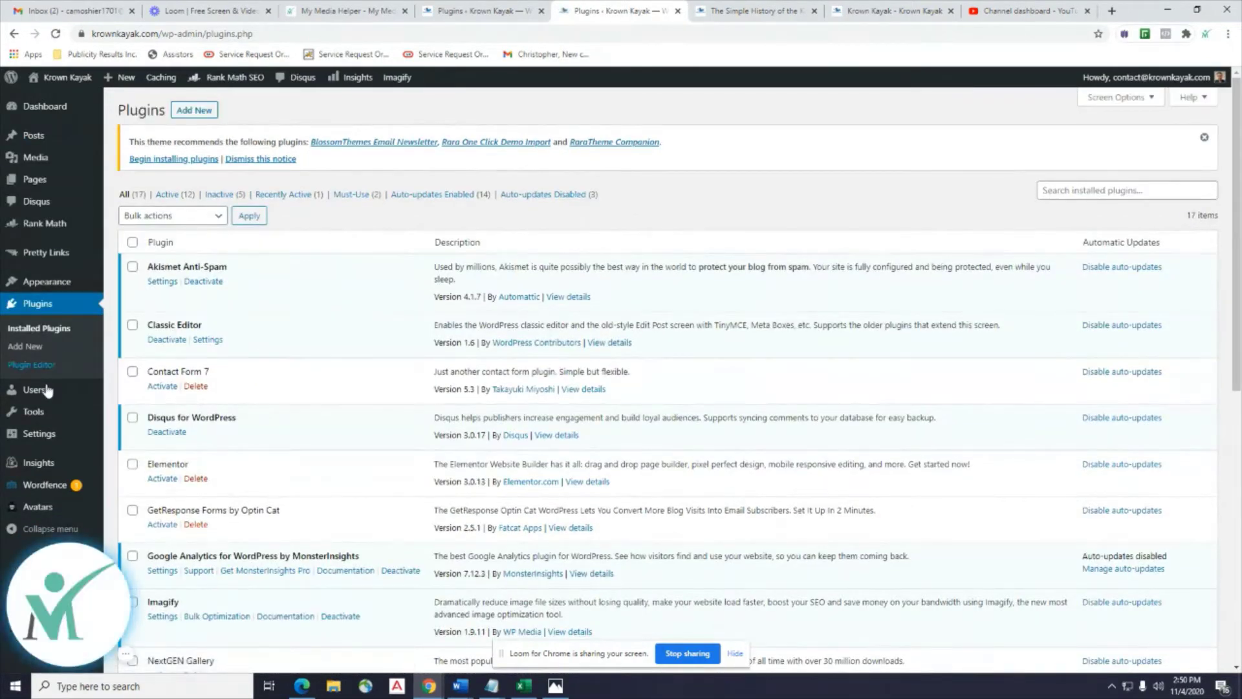
{"action": "mouse_move", "coordinate": [39, 390]}
{"action": "left_click", "coordinate": [146, 396]}
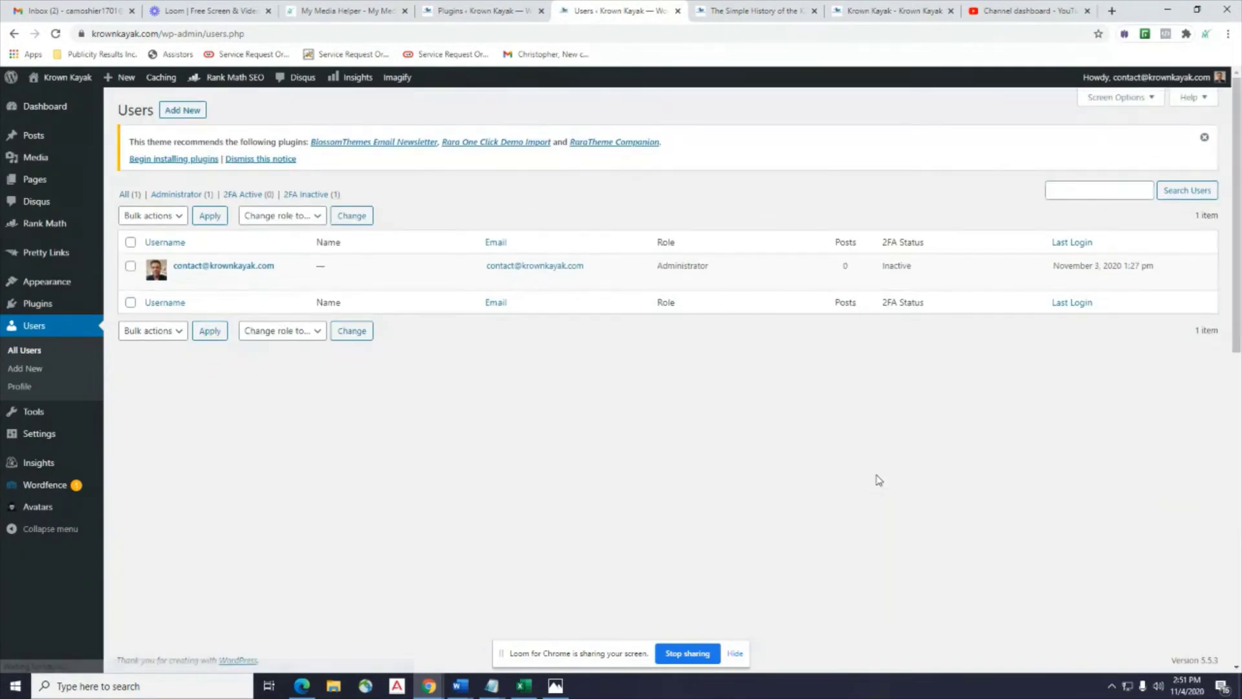
{"action": "left_click", "coordinate": [179, 281]}
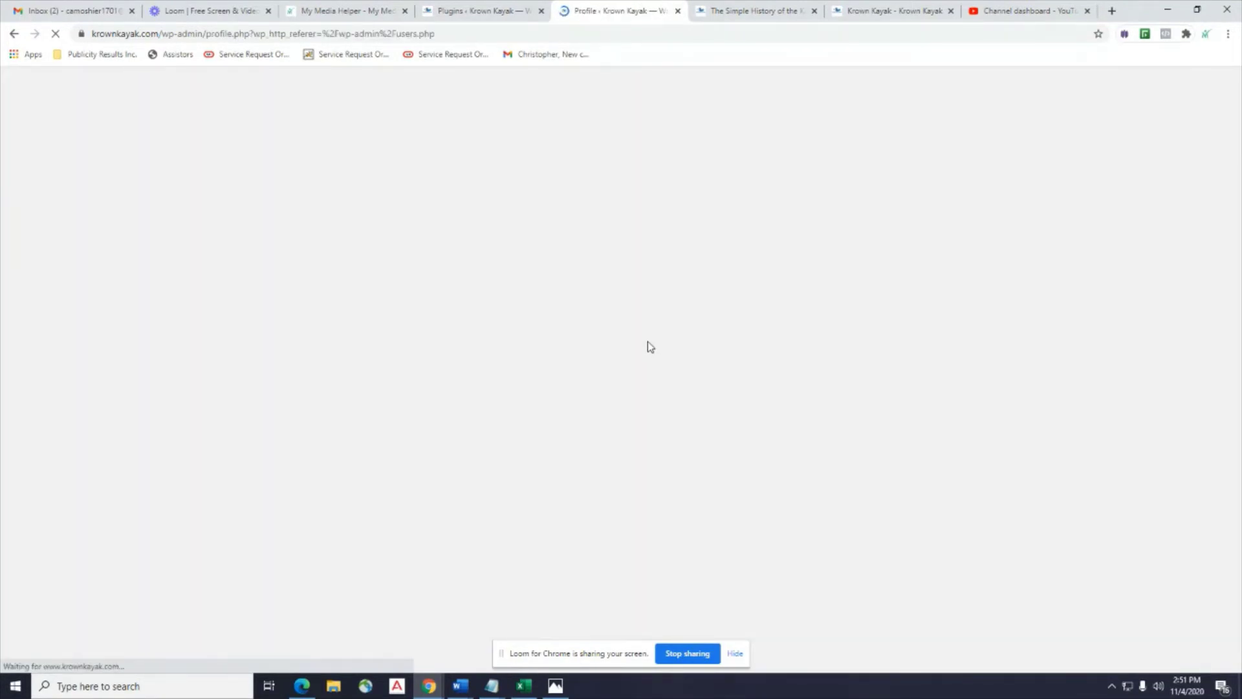
Fill in the author's first name and last name in the user profile.
{"action": "scroll", "coordinate": [649, 346], "scroll_direction": "down", "scroll_amount": 6}
{"action": "scroll", "coordinate": [649, 346], "scroll_direction": "down", "scroll_amount": 1}
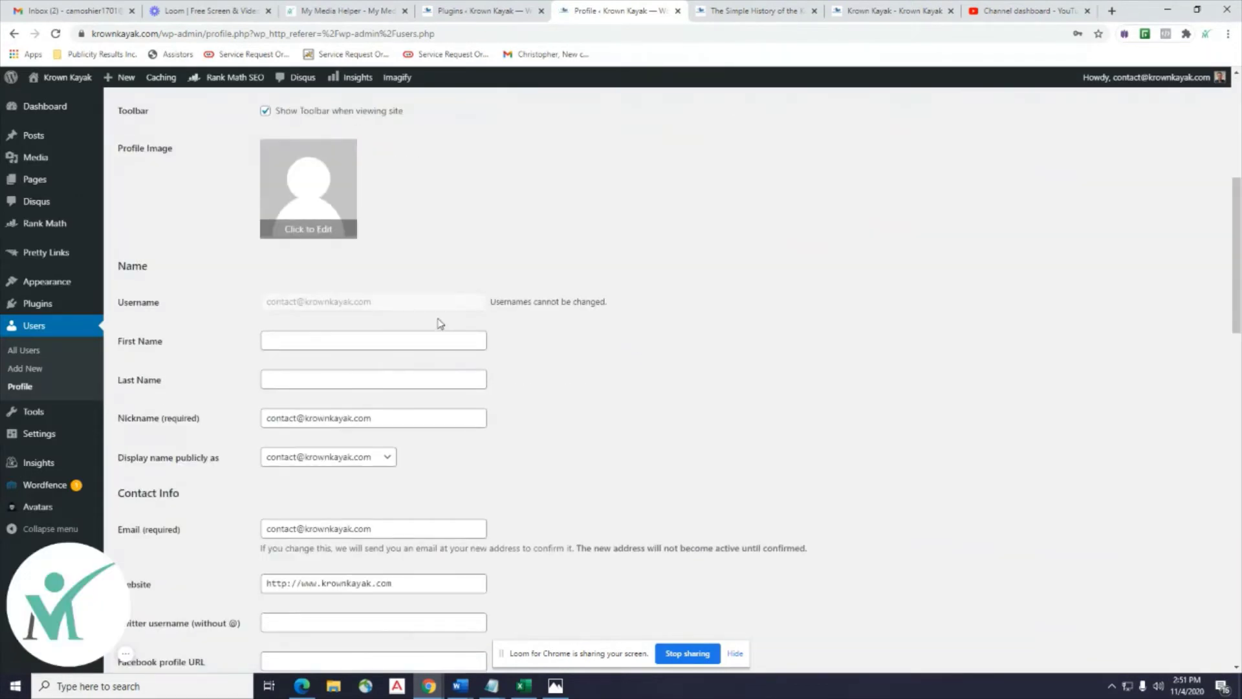
{"action": "left_click", "coordinate": [339, 334]}
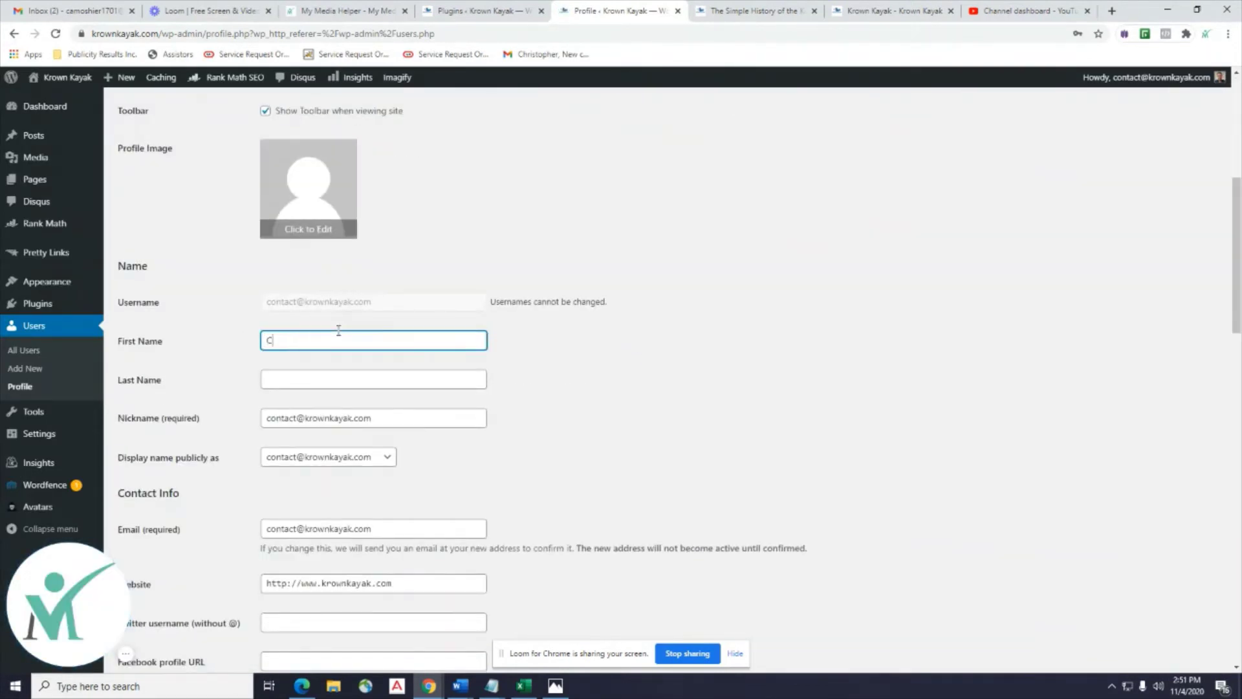
{"action": "key", "text": "Tab"}
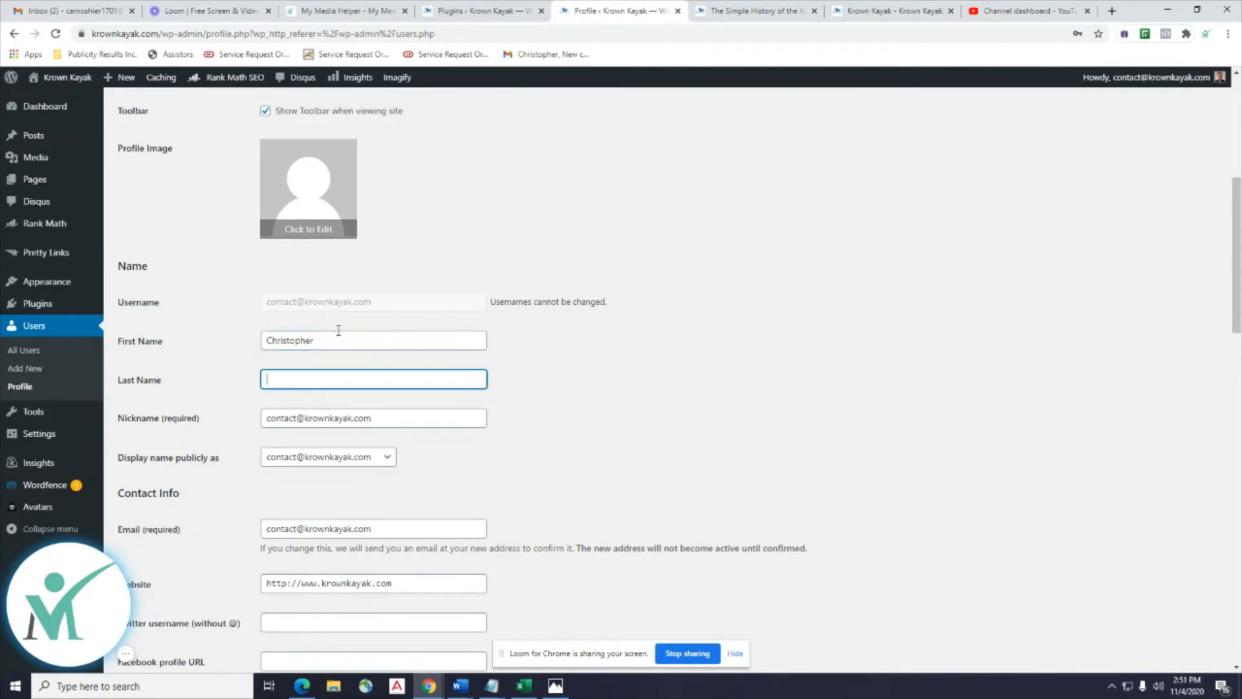
{"action": "type", "text": "Moshuer"}
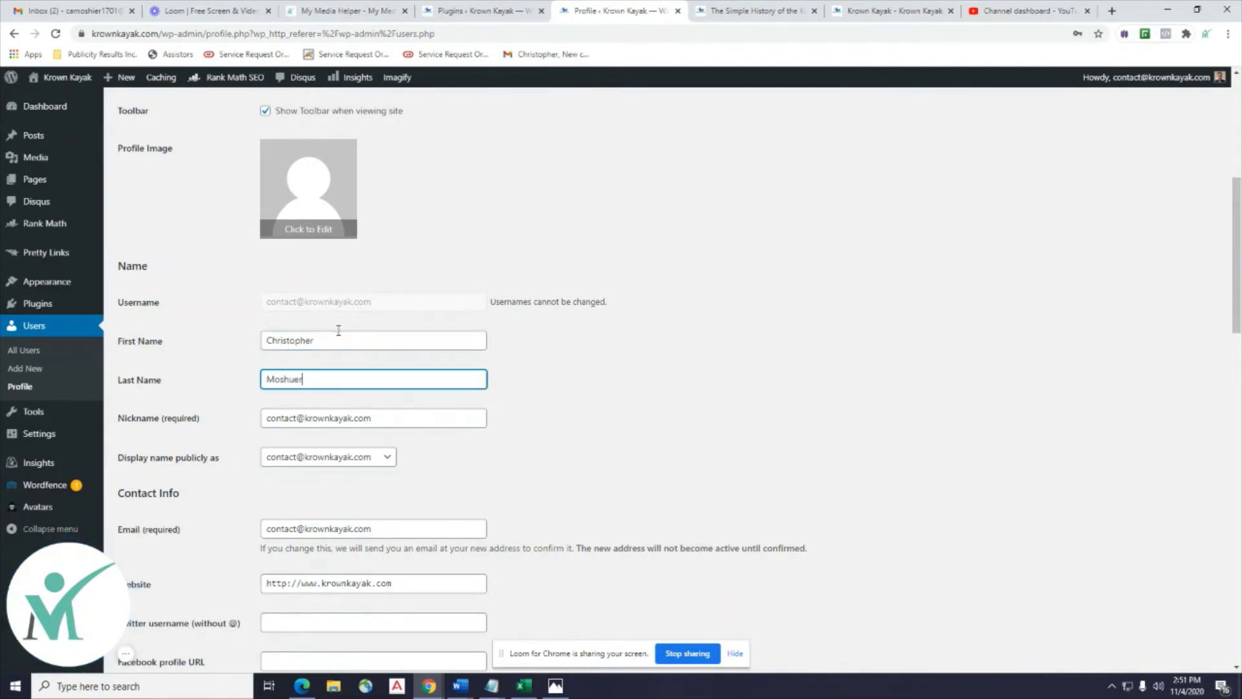
{"action": "key", "text": "BackSpace"}
{"action": "key", "text": "BackSpace"}
{"action": "key", "text": "BackSpace"}
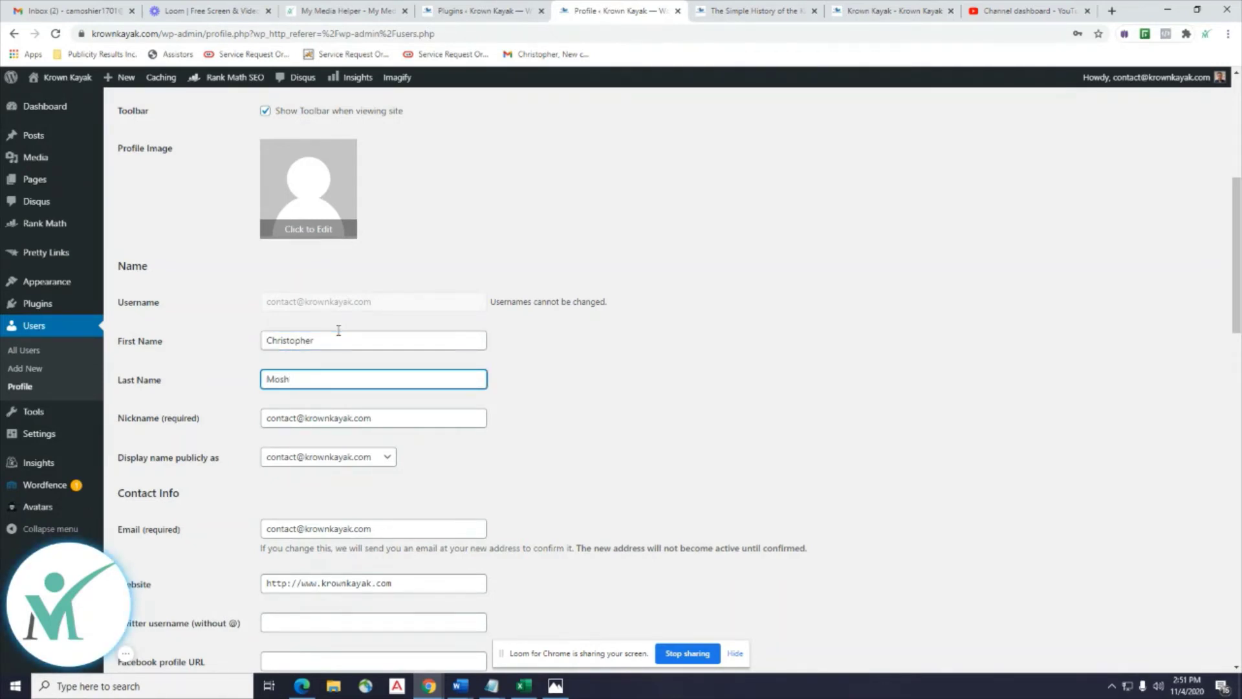
{"action": "type", "text": "ier"}
{"action": "left_click", "coordinate": [696, 444]}
Set the publicly displayed name to the author's first name followed by the last name.
{"action": "scroll", "coordinate": [698, 444], "scroll_direction": "down", "scroll_amount": 3}
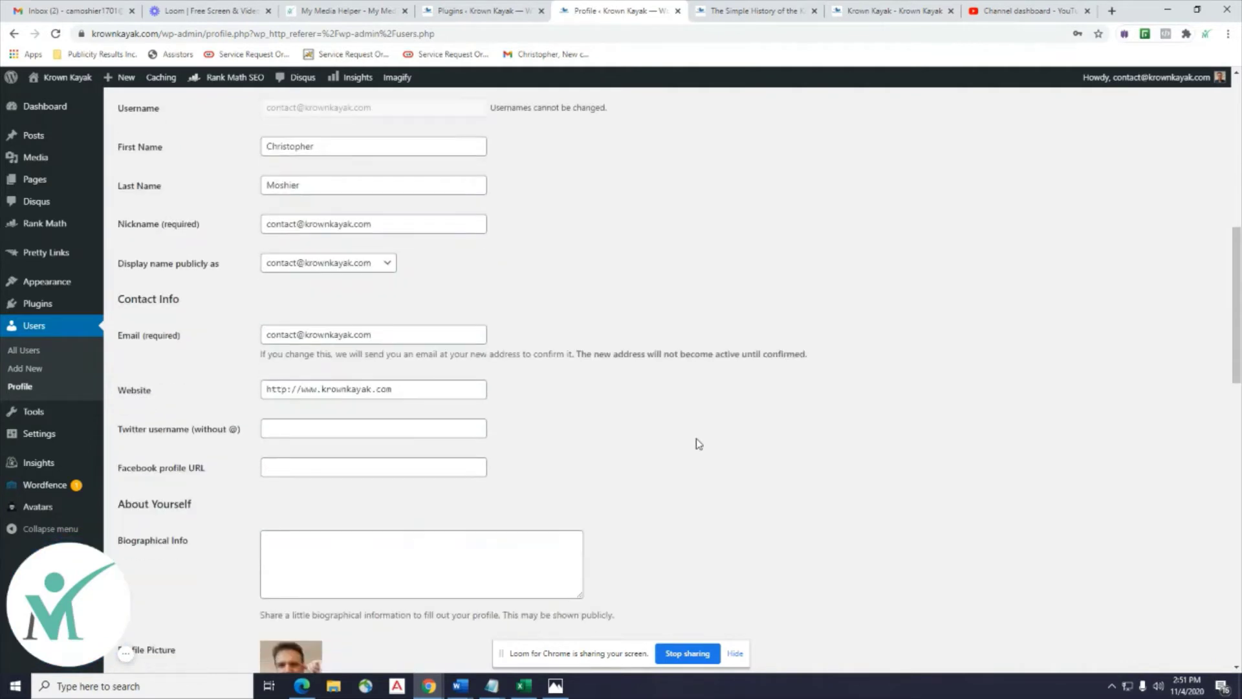
{"action": "scroll", "coordinate": [362, 470], "scroll_direction": "up", "scroll_amount": 2}
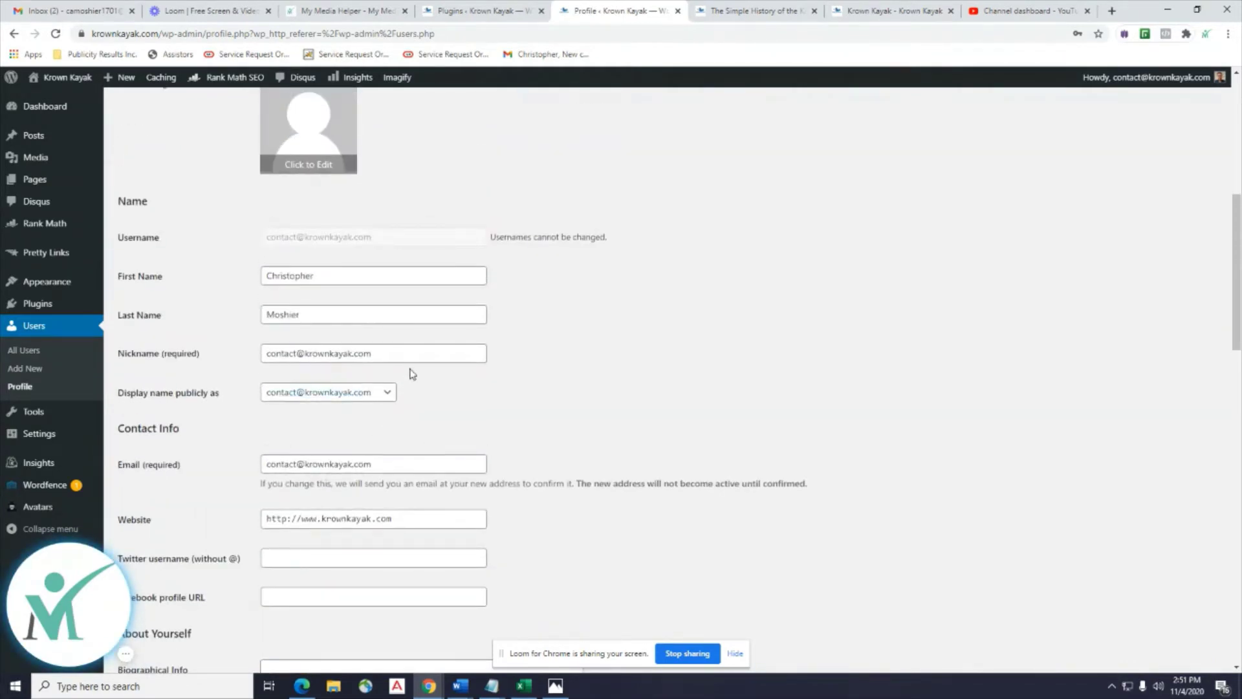
{"action": "left_click", "coordinate": [360, 395]}
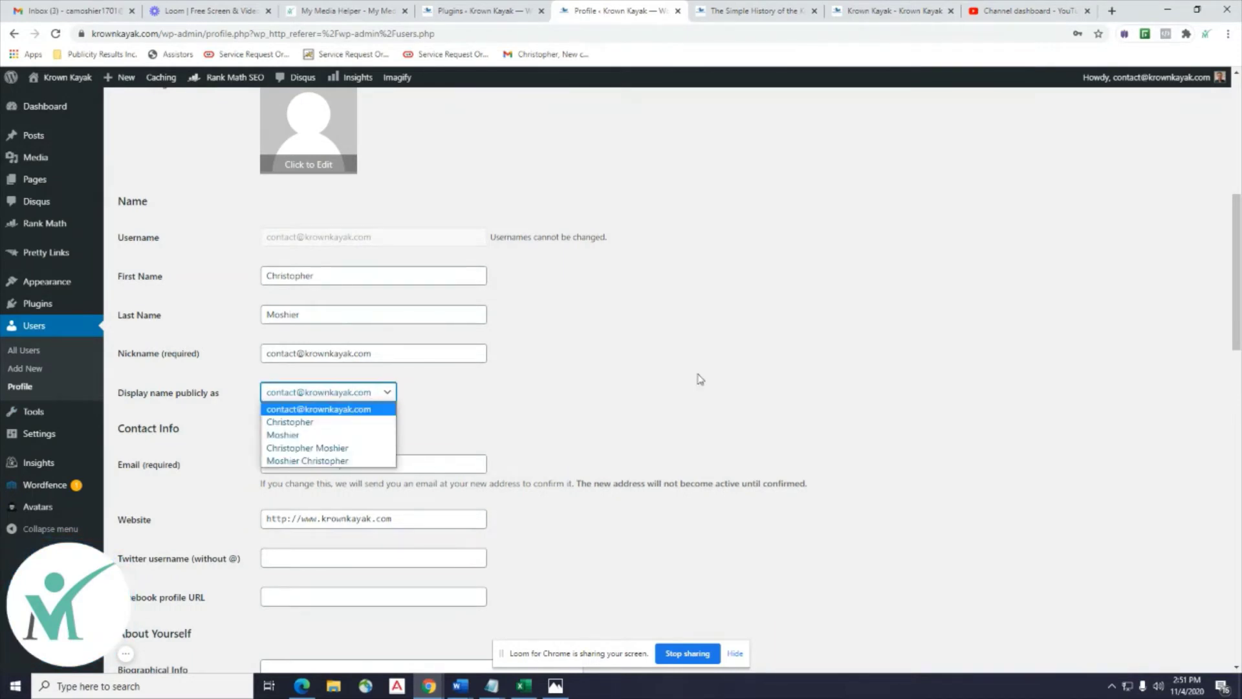
{"action": "left_click", "coordinate": [313, 447]}
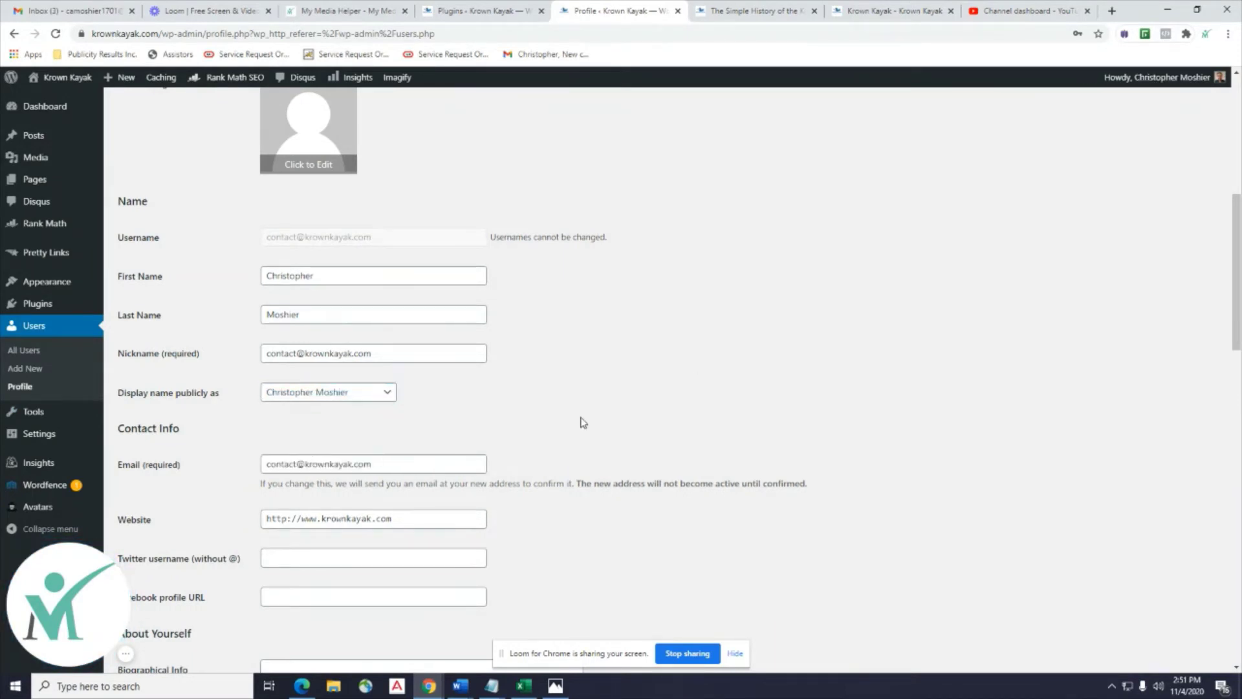
Try Bad as the first name and Hat as the last name, and list the available public display names.
{"action": "scroll", "coordinate": [583, 423], "scroll_direction": "down", "scroll_amount": 1}
{"action": "left_click", "coordinate": [152, 215]}
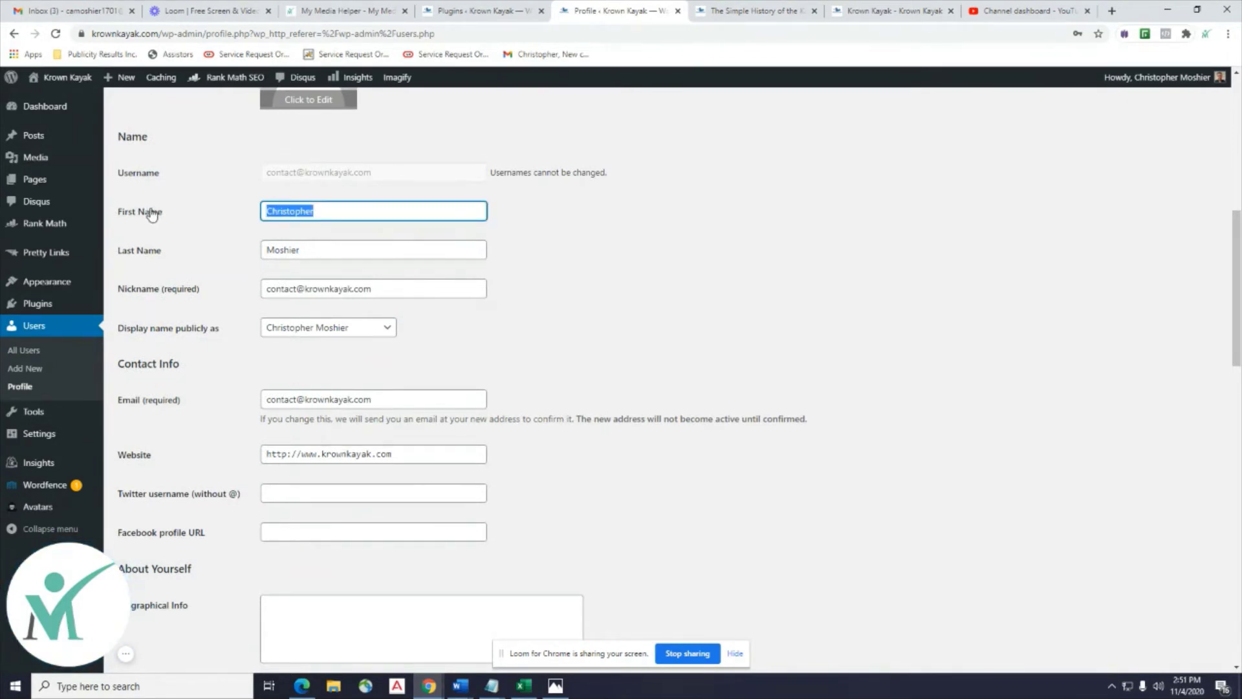
{"action": "type", "text": "Bac"}
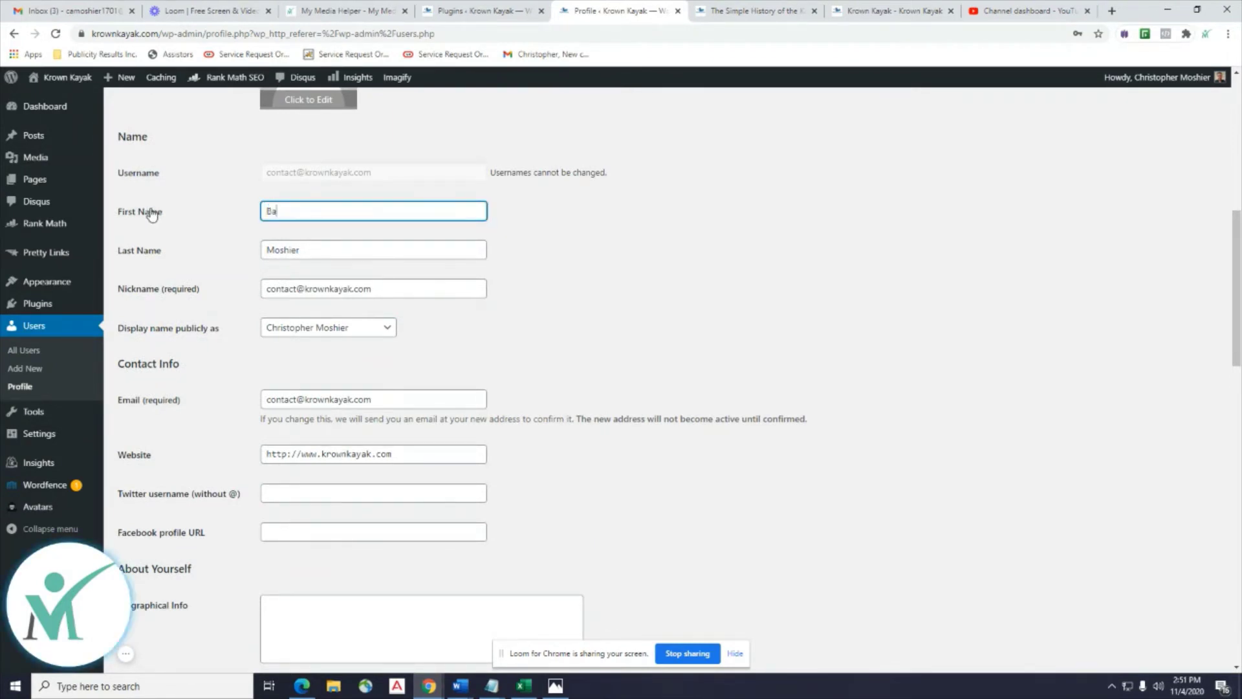
{"action": "key", "text": "Tab"}
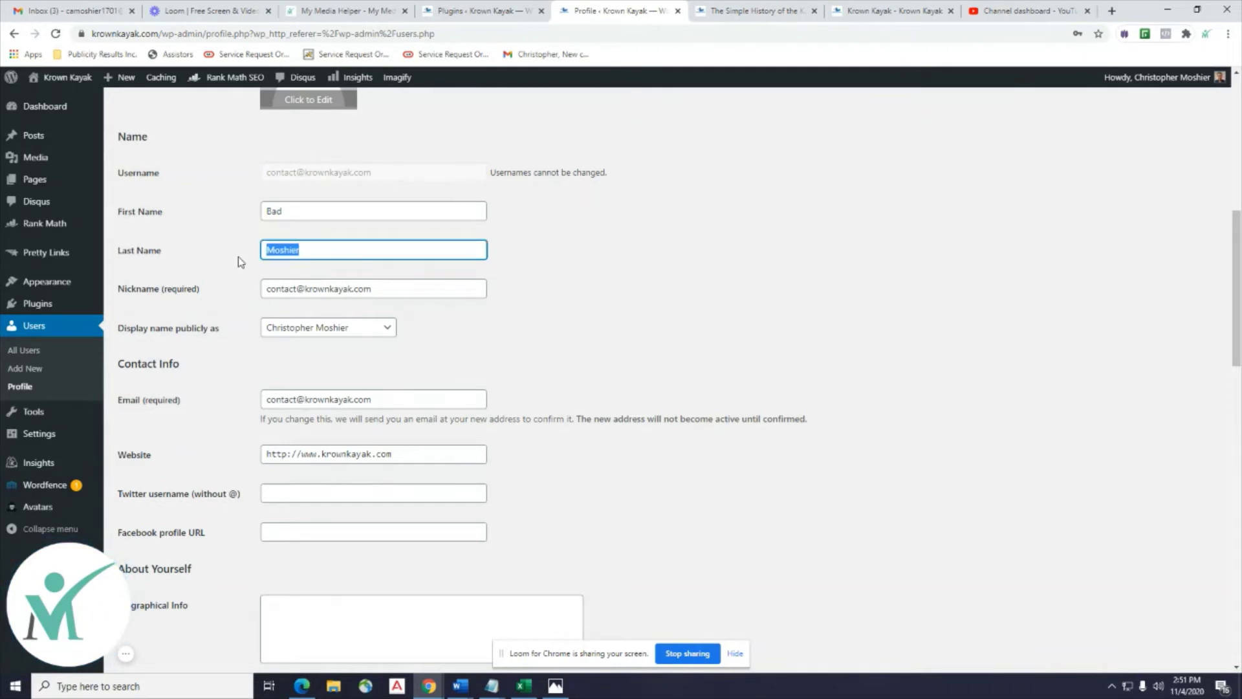
{"action": "type", "text": "Hat"}
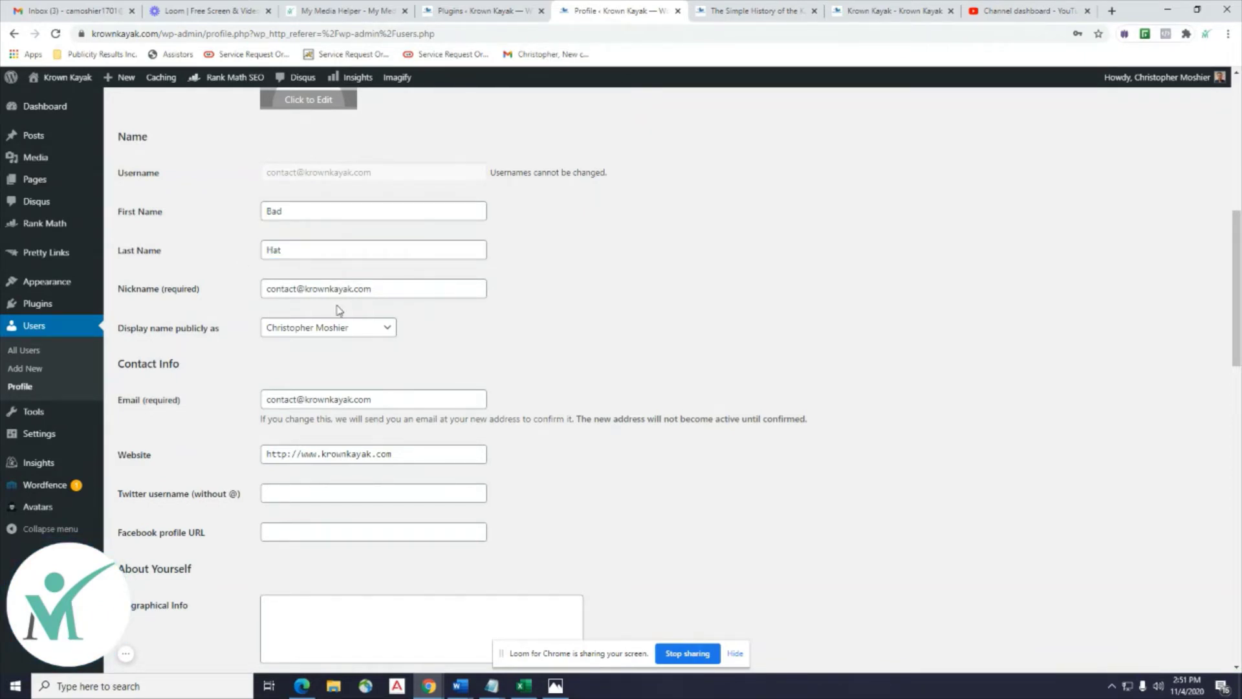
{"action": "left_click", "coordinate": [333, 328]}
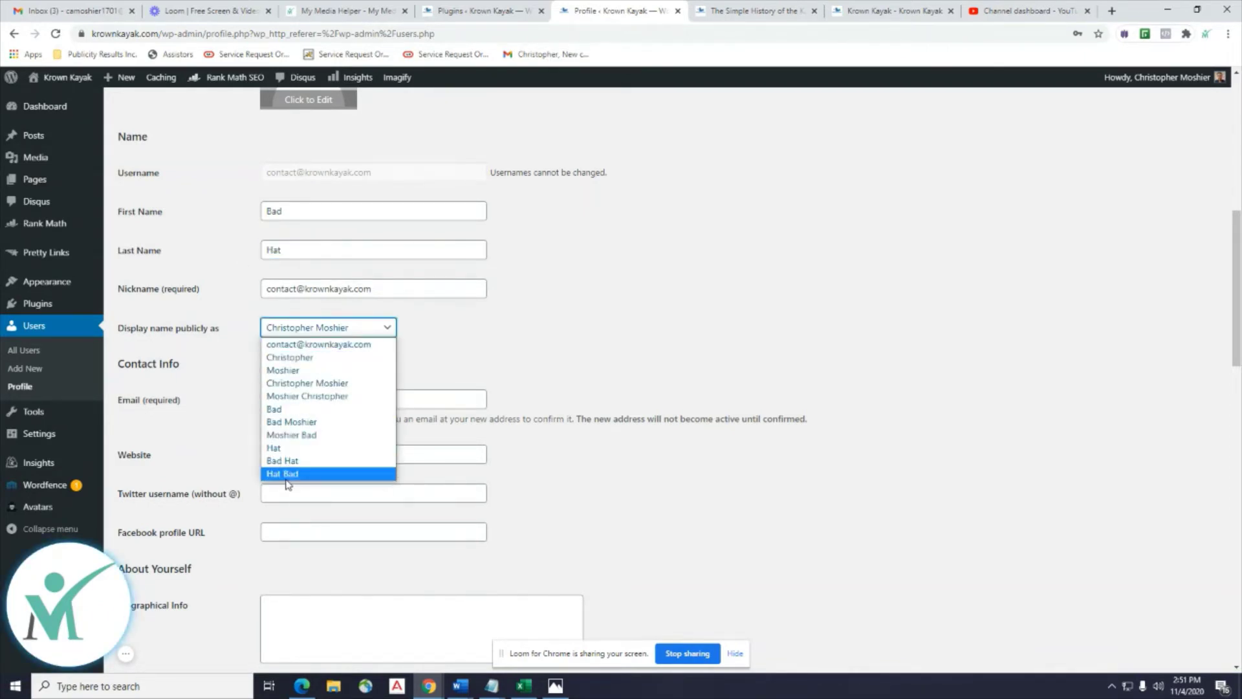
Restore the author's own first and last names in the profile.
{"action": "left_click_drag", "start_coordinate": [323, 210], "coordinate": [117, 199]}
{"action": "type", "text": "Chris"}
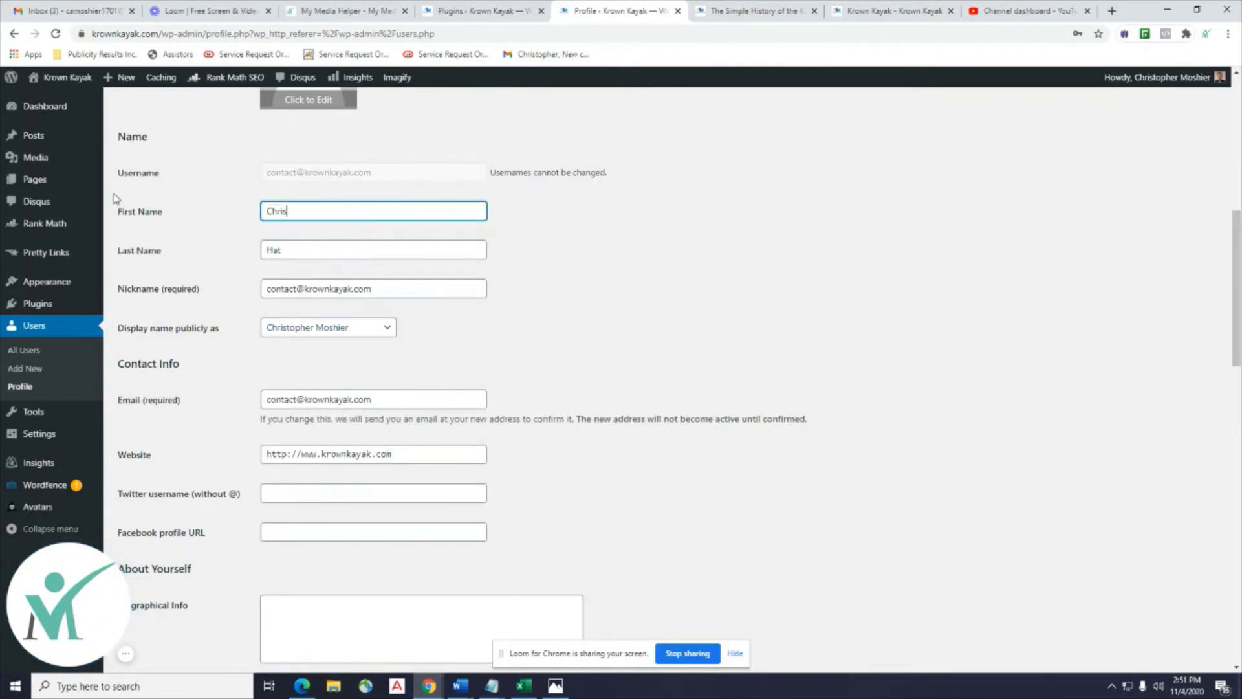
{"action": "type", "text": "topher"}
{"action": "key", "text": "Tab"}
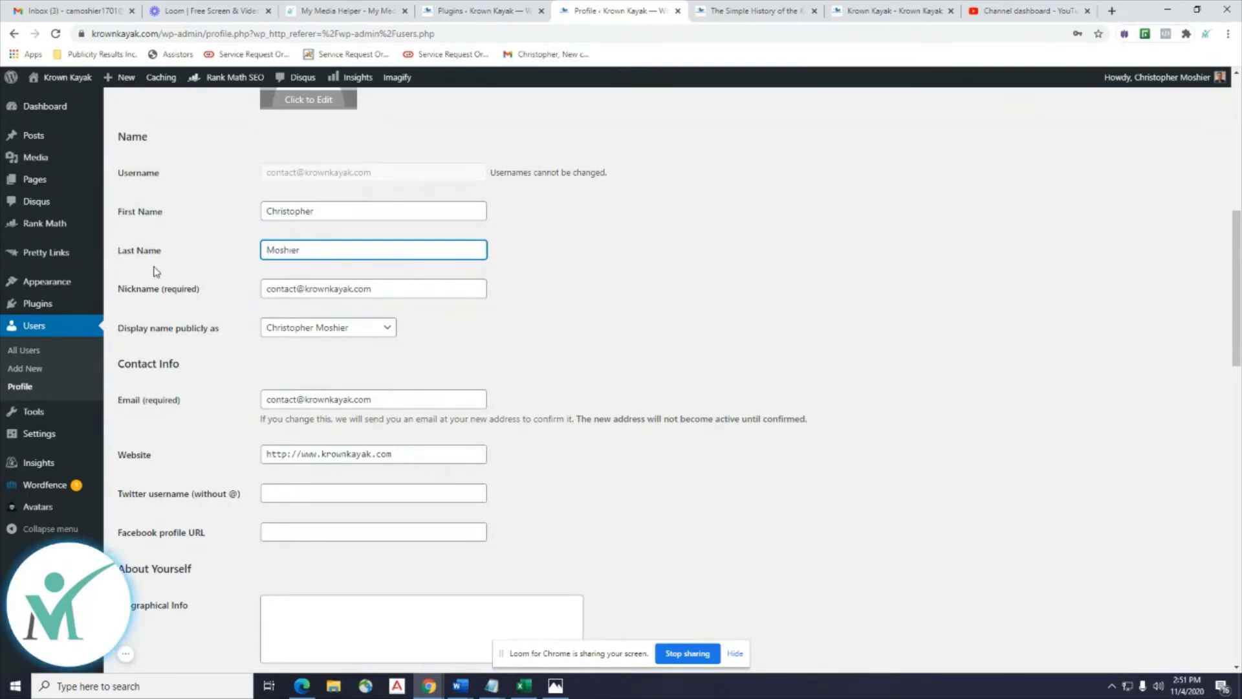
Add the author's full name as the Rank Math focus keyword for the user profile.
{"action": "scroll", "coordinate": [518, 513], "scroll_direction": "down", "scroll_amount": 1}
{"action": "scroll", "coordinate": [517, 511], "scroll_direction": "down", "scroll_amount": 2}
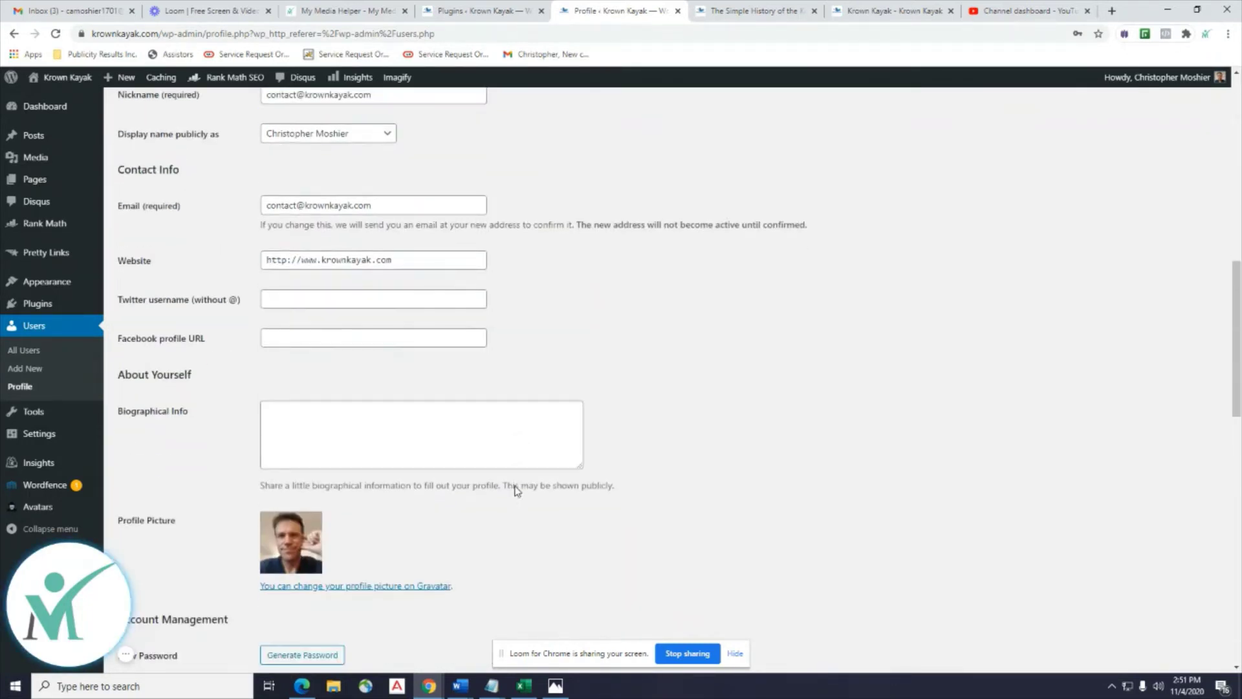
{"action": "scroll", "coordinate": [359, 361], "scroll_direction": "down", "scroll_amount": 6}
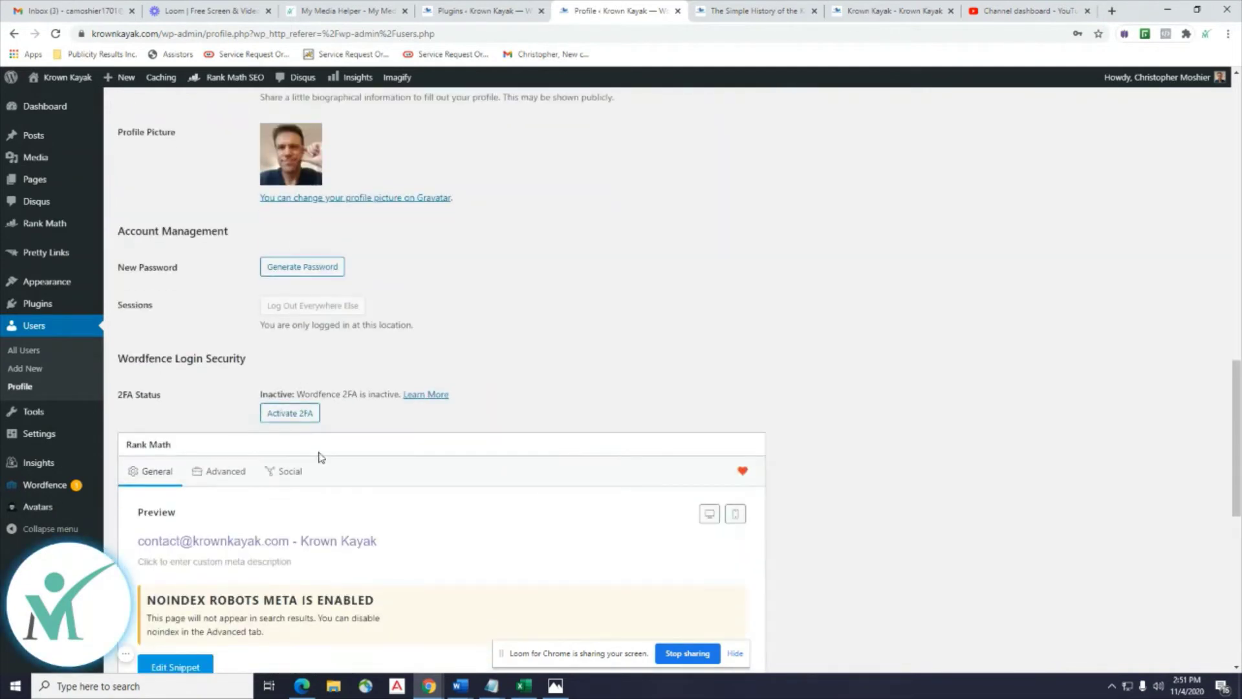
{"action": "scroll", "coordinate": [315, 456], "scroll_direction": "down", "scroll_amount": 7}
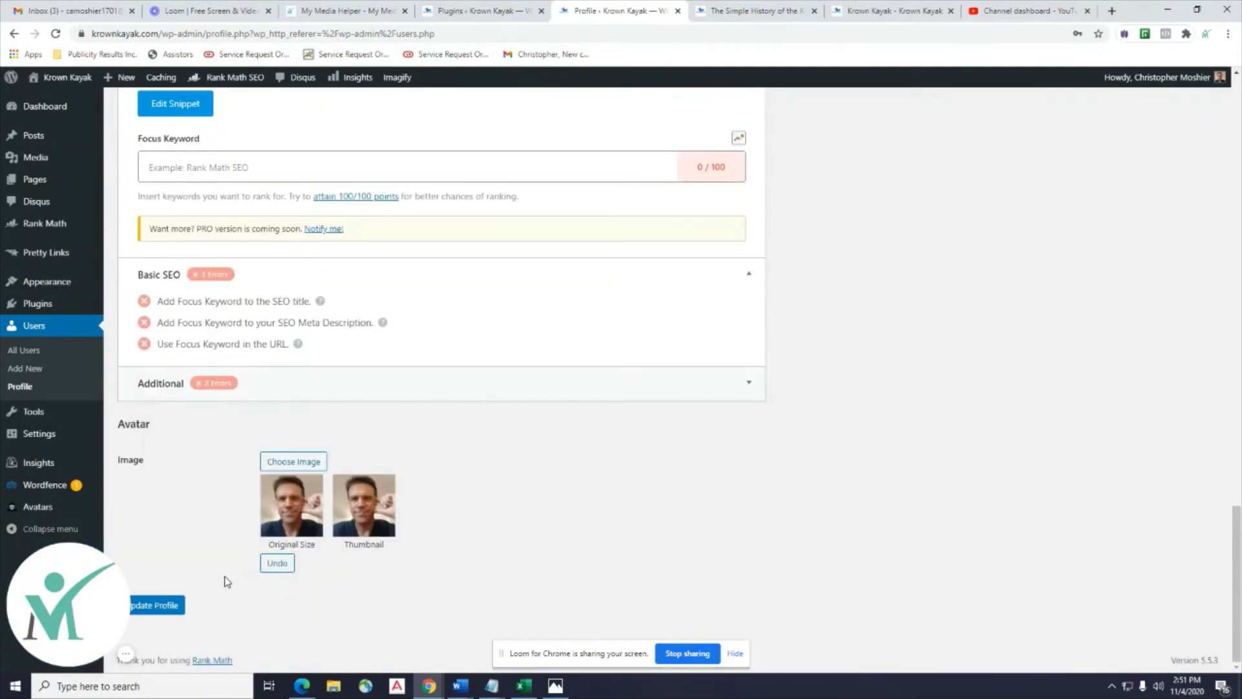
{"action": "scroll", "coordinate": [296, 416], "scroll_direction": "up", "scroll_amount": 5}
{"action": "scroll", "coordinate": [301, 464], "scroll_direction": "up", "scroll_amount": 8}
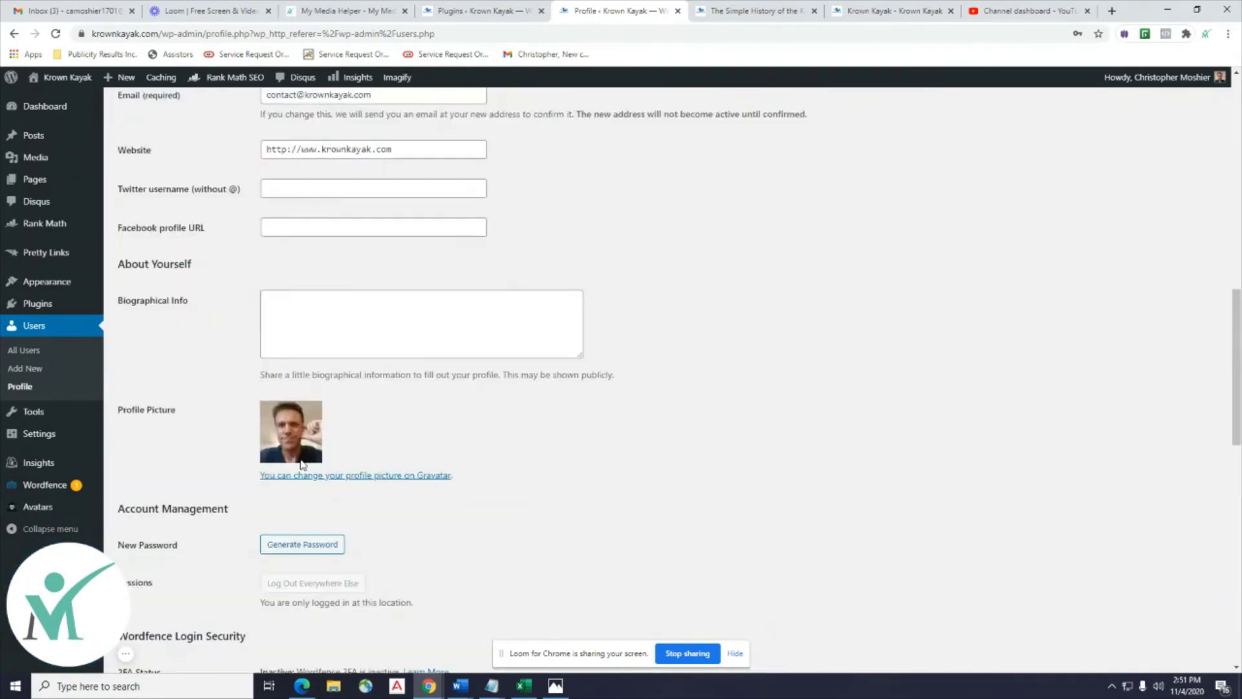
{"action": "scroll", "coordinate": [301, 461], "scroll_direction": "up", "scroll_amount": 10}
{"action": "scroll", "coordinate": [300, 462], "scroll_direction": "down", "scroll_amount": 11}
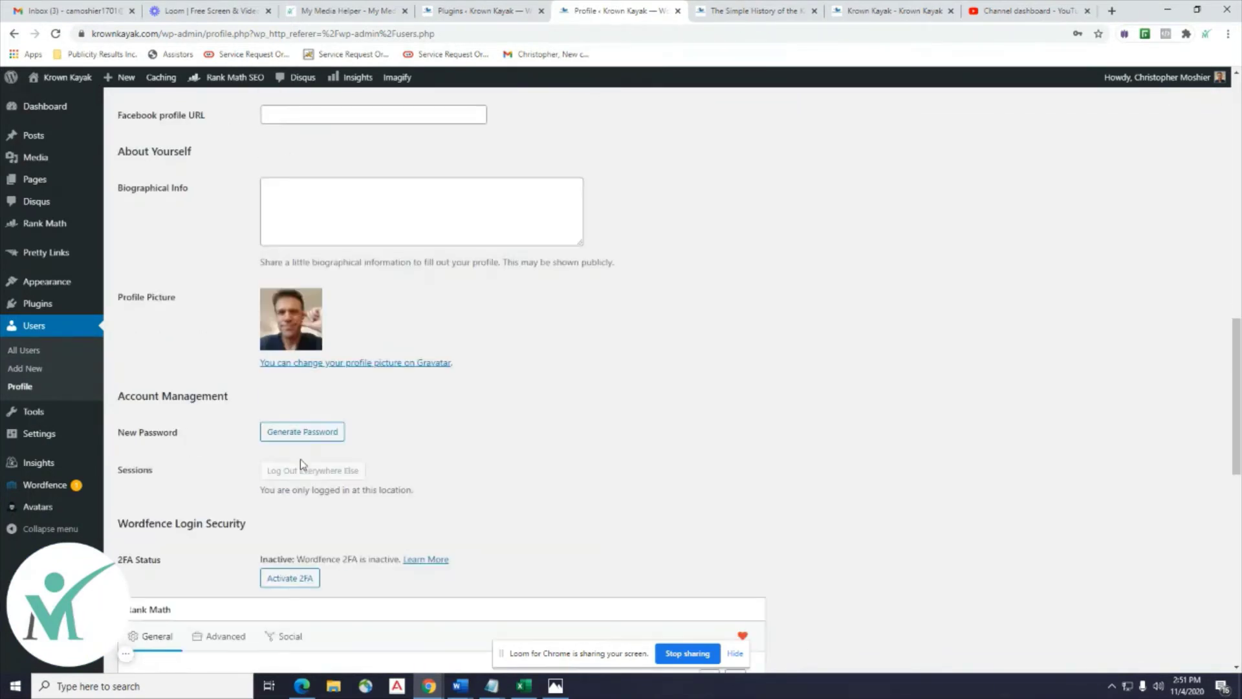
{"action": "scroll", "coordinate": [300, 459], "scroll_direction": "down", "scroll_amount": 7}
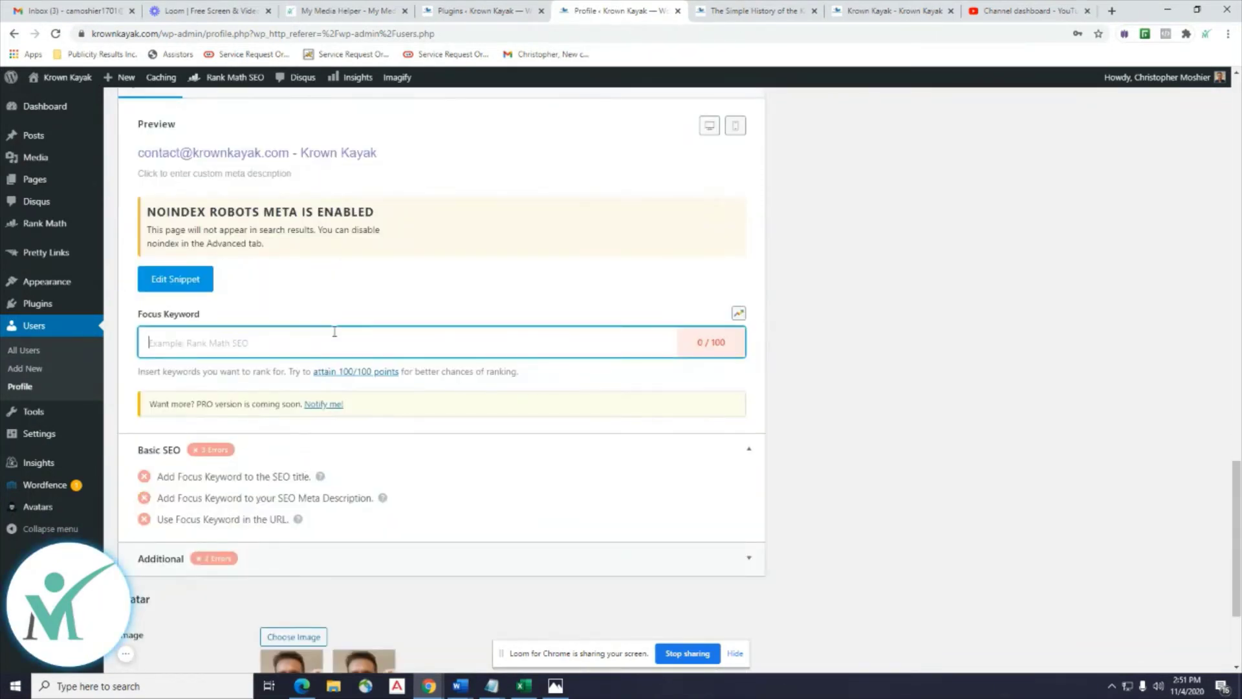
{"action": "type", "text": "Christopher M"}
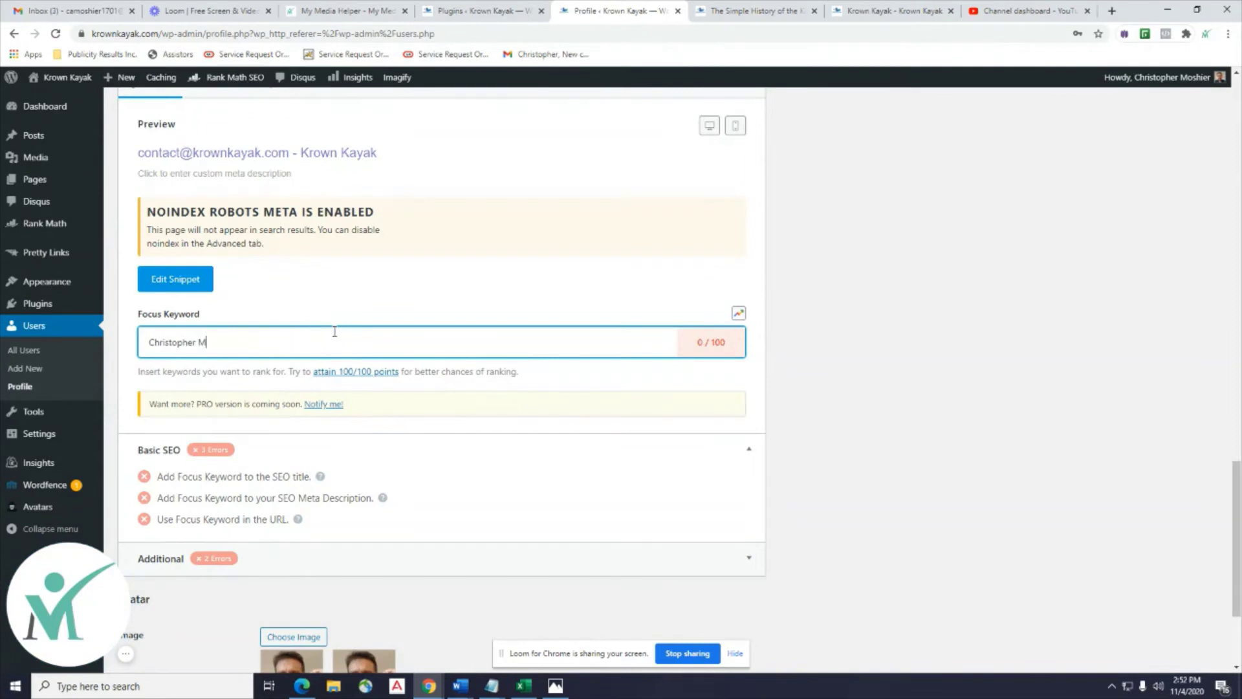
{"action": "type", "text": "oshier"}
{"action": "key", "text": "Return"}
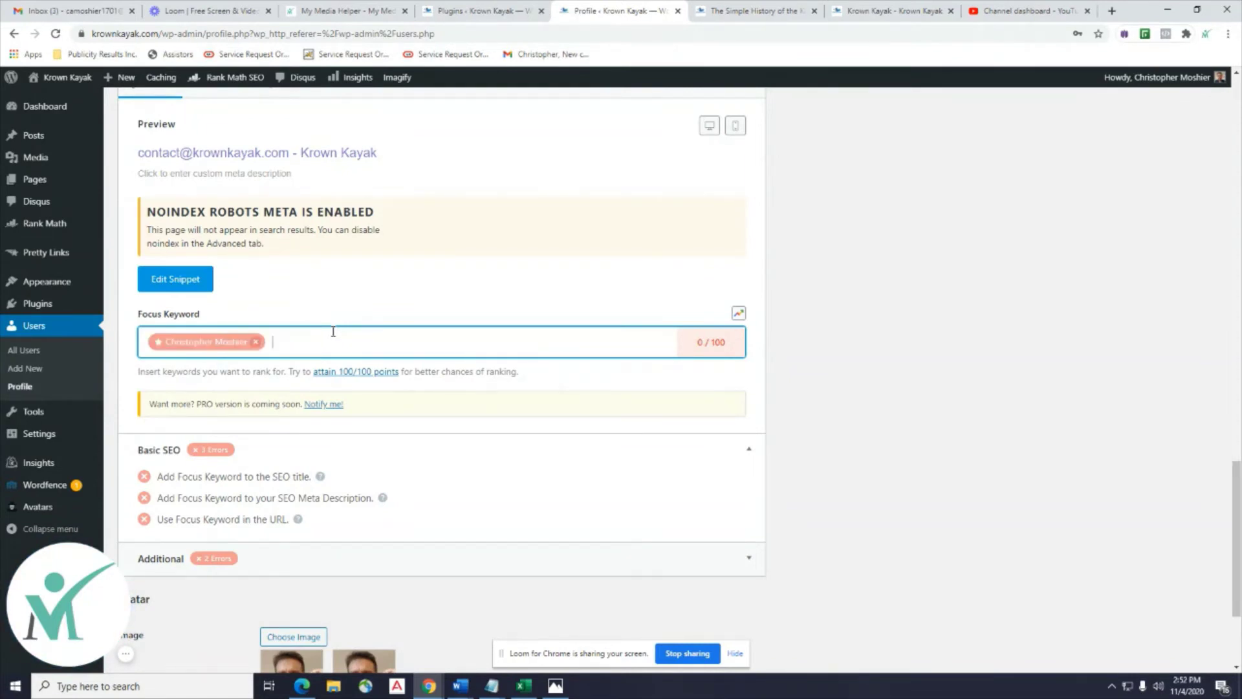
Look over the profile settings once more and update the profile to save the changes.
{"action": "scroll", "coordinate": [334, 336], "scroll_direction": "up", "scroll_amount": 15}
{"action": "scroll", "coordinate": [334, 345], "scroll_direction": "up", "scroll_amount": 12}
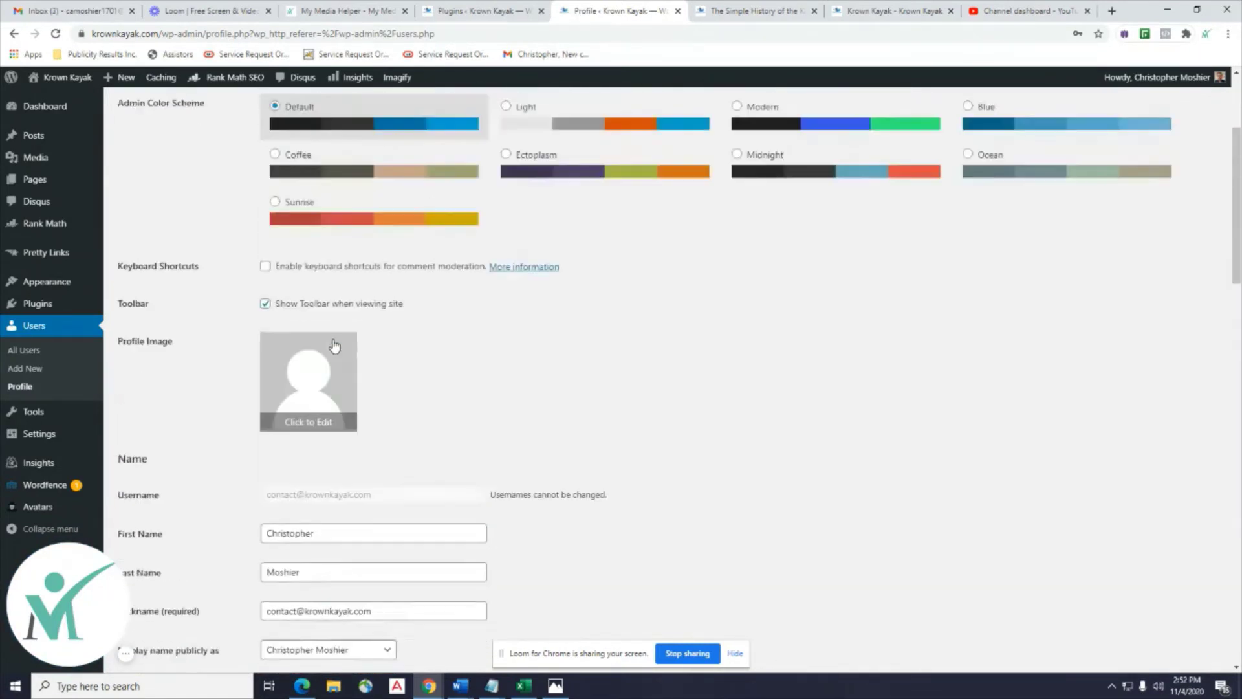
{"action": "scroll", "coordinate": [372, 281], "scroll_direction": "down", "scroll_amount": 20}
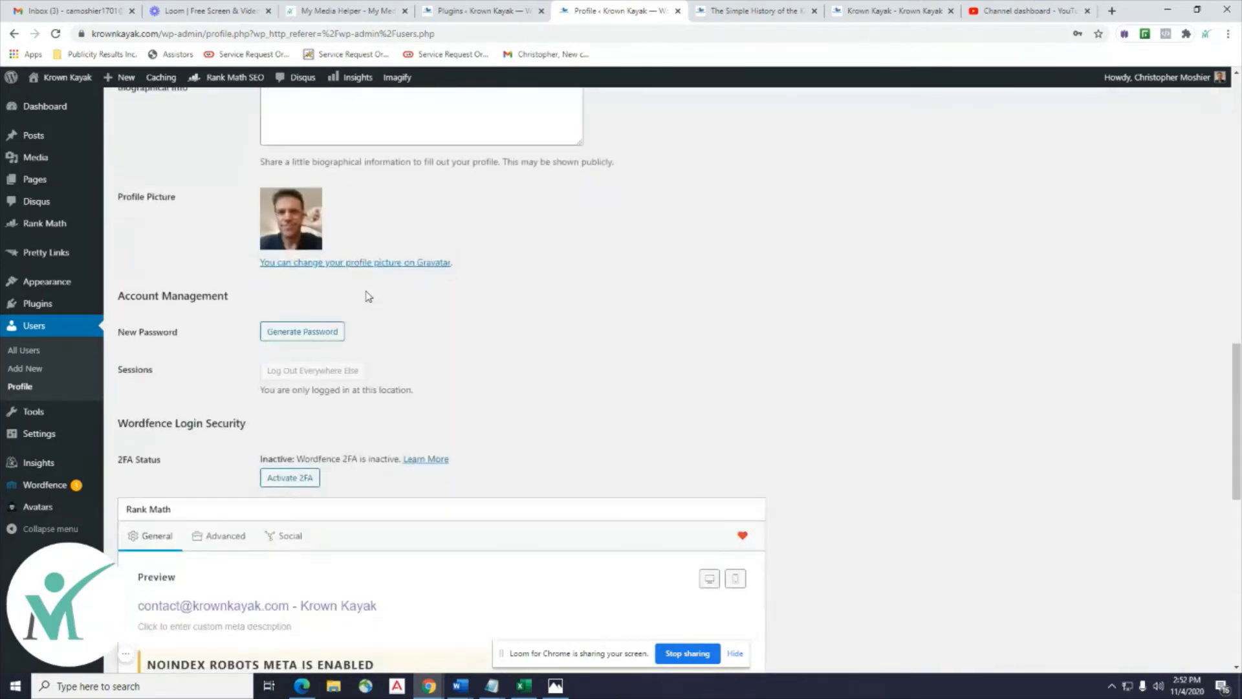
{"action": "left_click", "coordinate": [170, 610]}
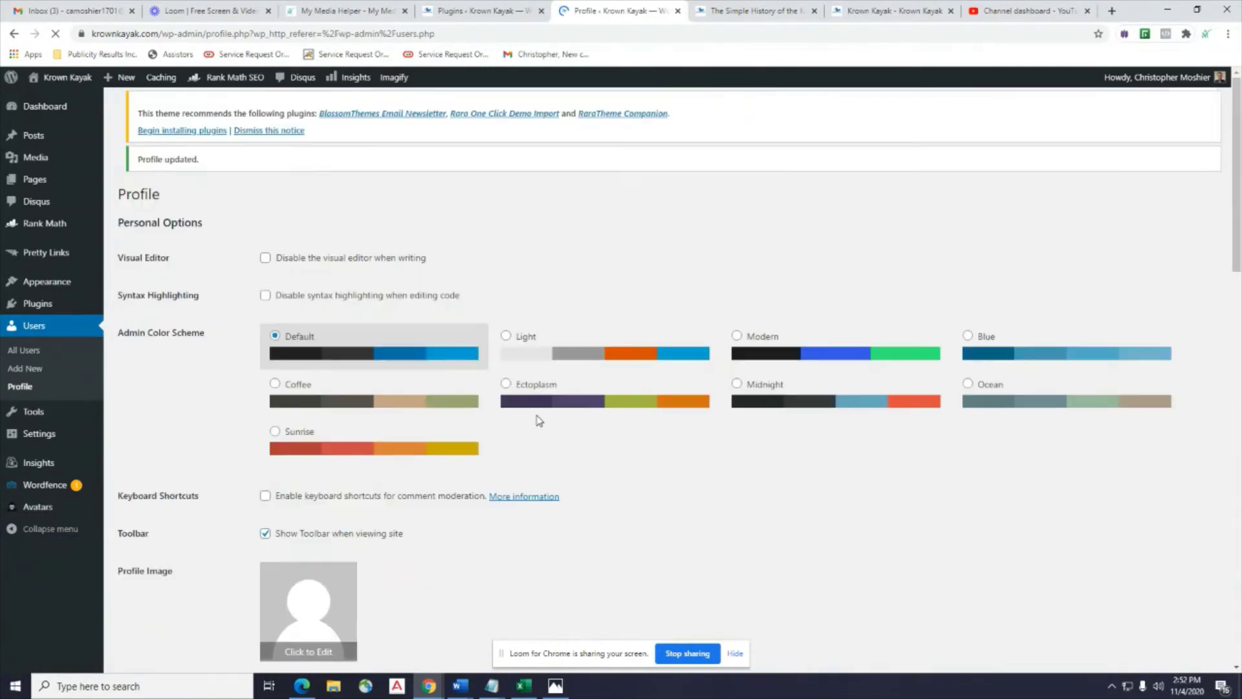
Return to the article preview and reload it to check the author name in the byline.
{"action": "mouse_move", "coordinate": [29, 158]}
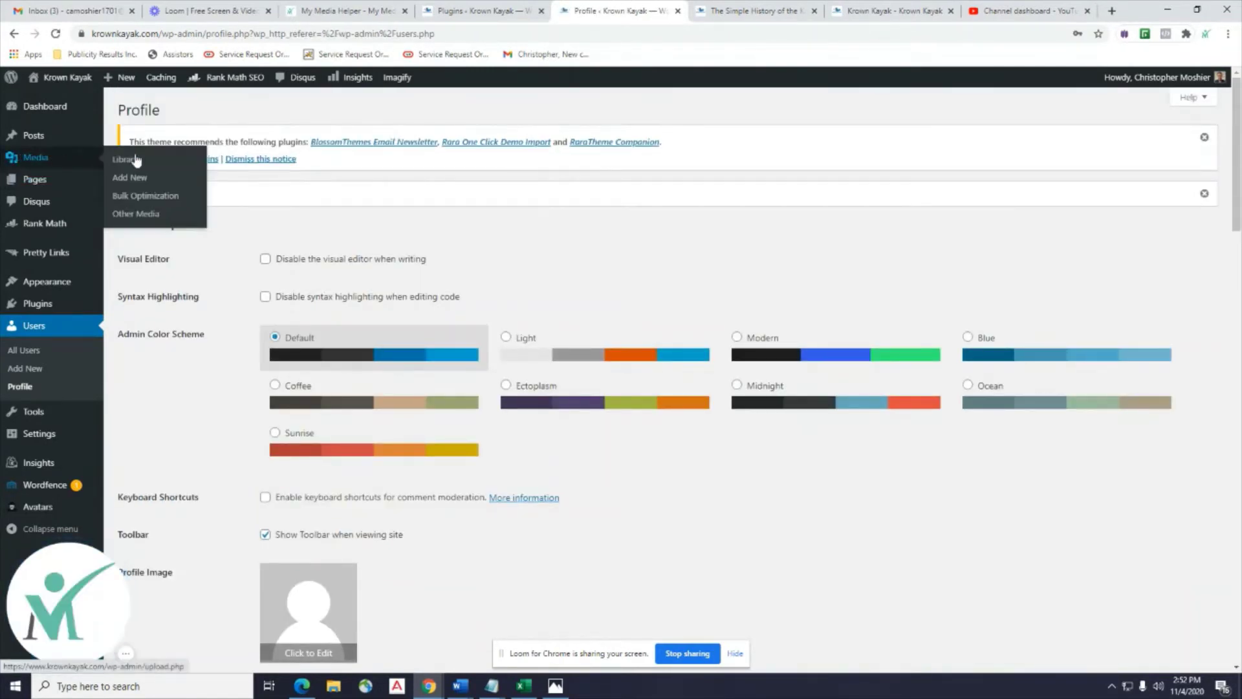
{"action": "left_click", "coordinate": [733, 11]}
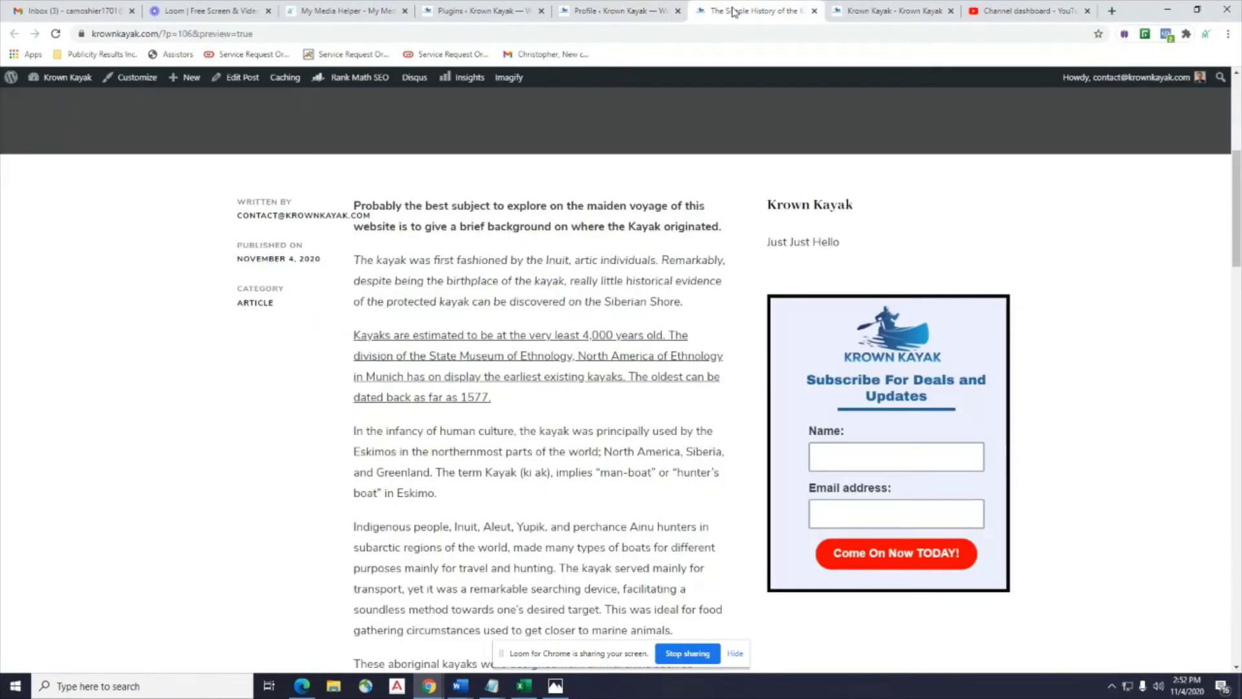
{"action": "left_click", "coordinate": [56, 35]}
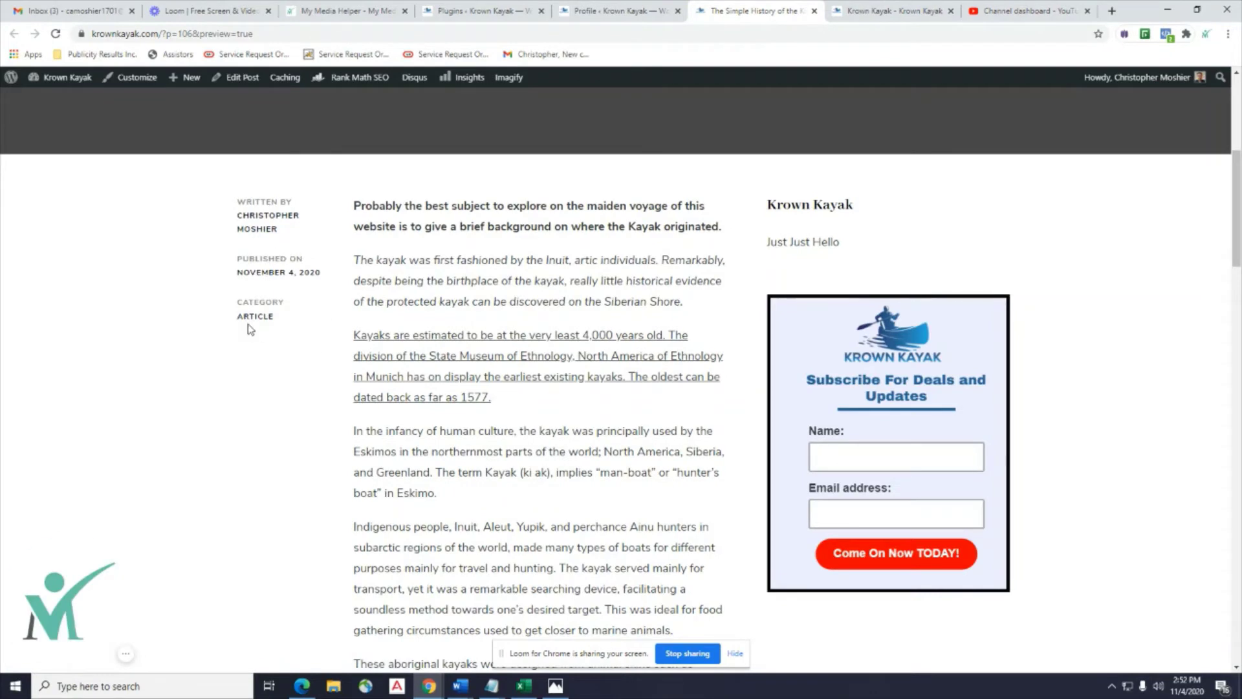
Return to the site dashboard and open the kayak history draft for editing from the list of posts.
{"action": "left_click", "coordinate": [581, 13]}
{"action": "mouse_move", "coordinate": [40, 169]}
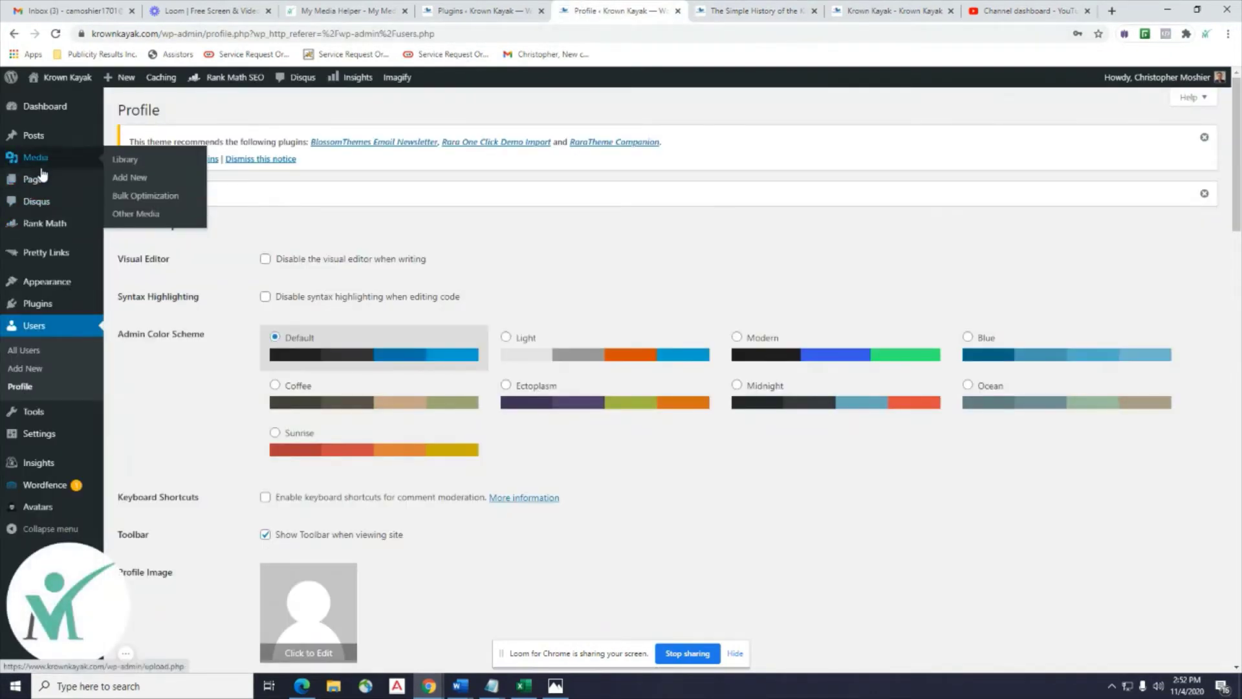
{"action": "mouse_move", "coordinate": [46, 135]}
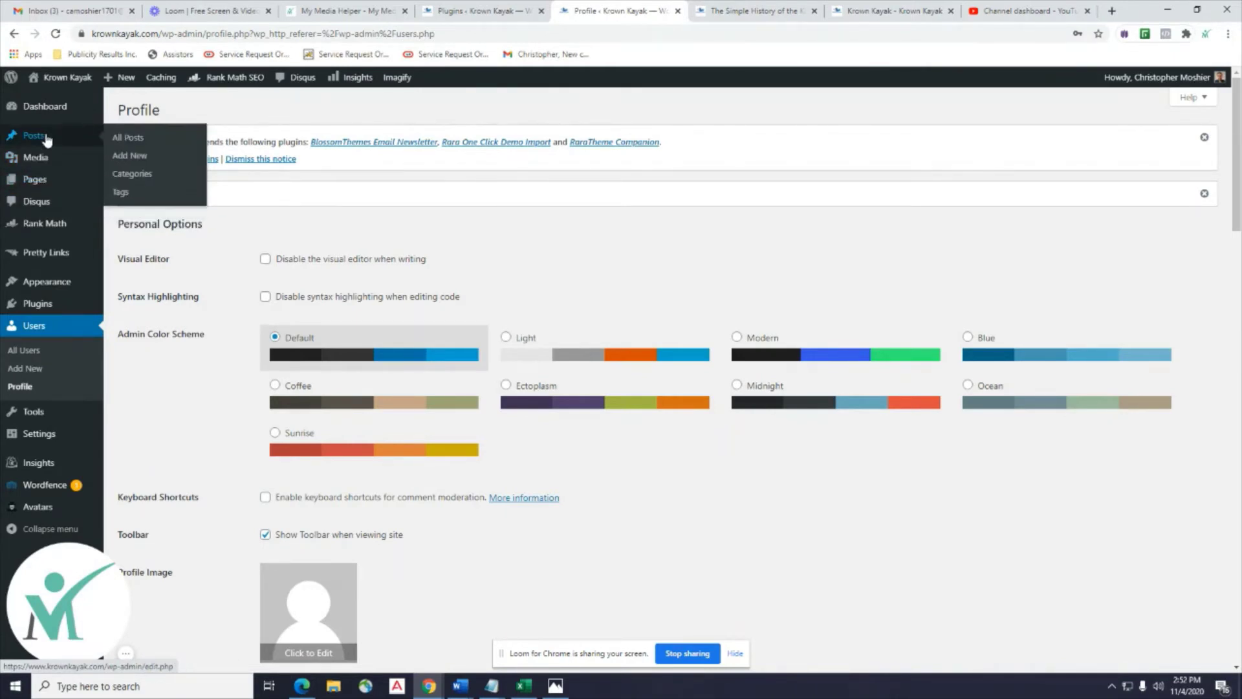
{"action": "left_click", "coordinate": [157, 146]}
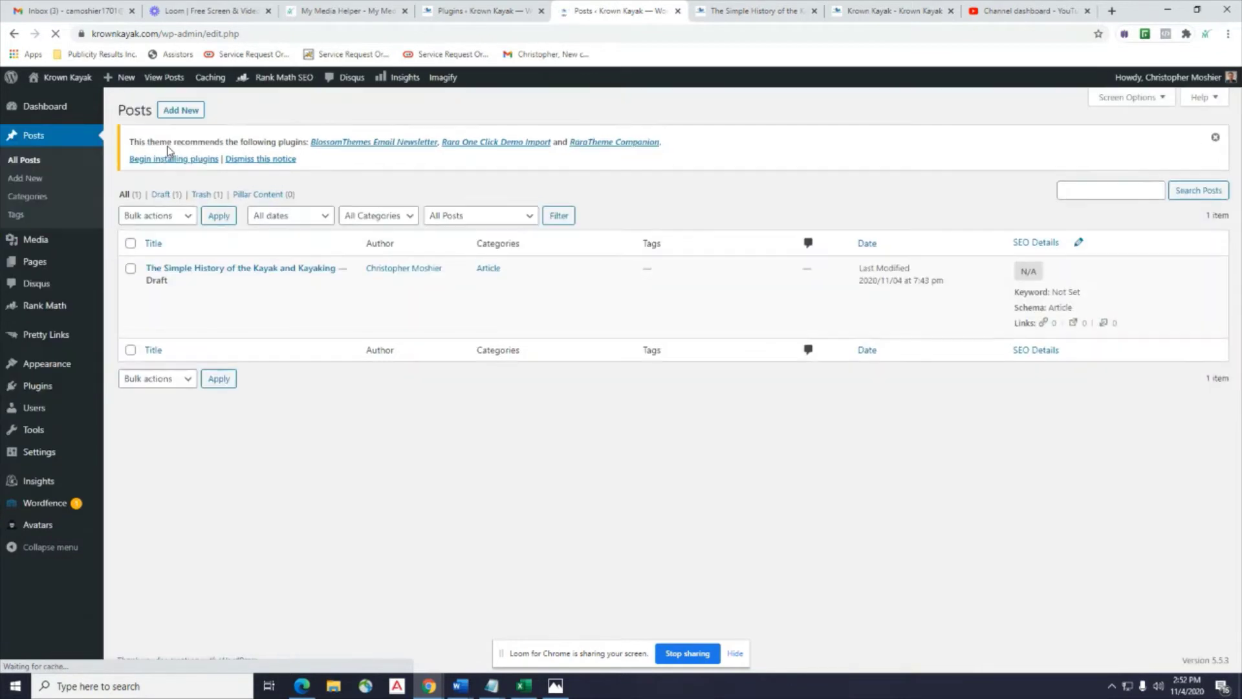
{"action": "left_click", "coordinate": [152, 296]}
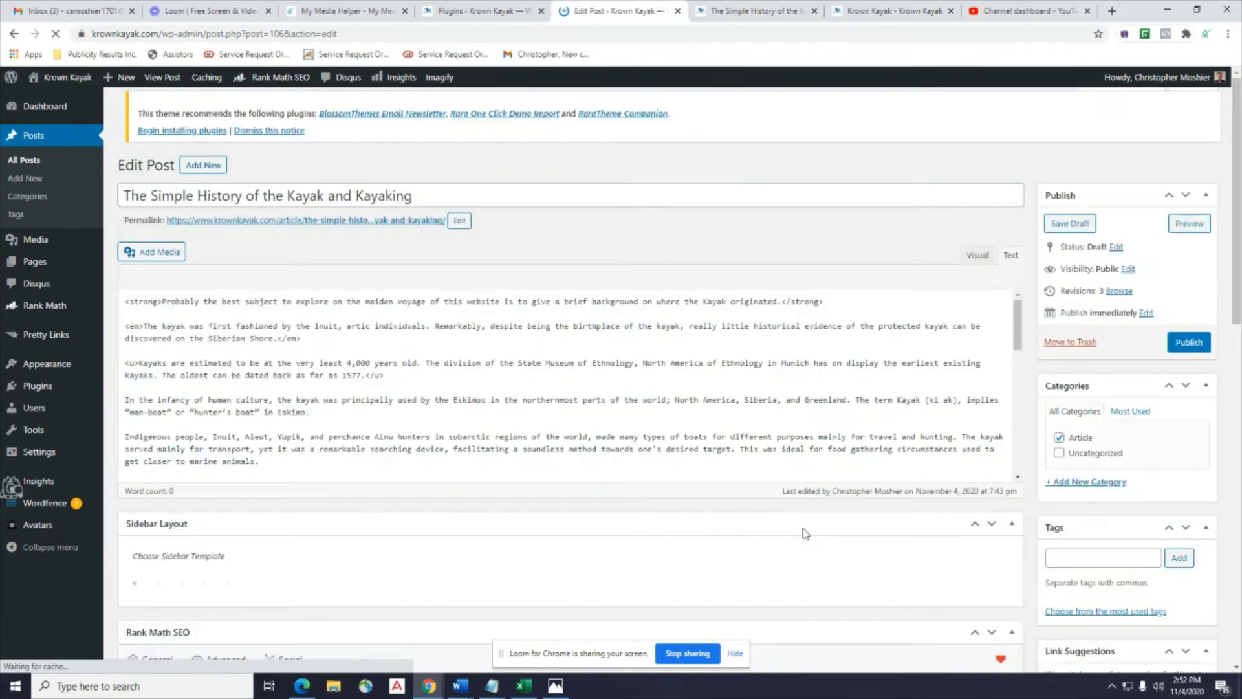
Delete the opening and closing strong tags around the article's first paragraph in the HTML source.
{"action": "left_click", "coordinate": [161, 310]}
{"action": "key", "text": "BackSpace"}
{"action": "key", "text": "BackSpace"}
{"action": "key", "text": "BackSpace"}
{"action": "key", "text": "BackSpace"}
{"action": "key", "text": "BackSpace"}
{"action": "key", "text": "BackSpace"}
{"action": "key", "text": "BackSpace"}
{"action": "key", "text": "BackSpace"}
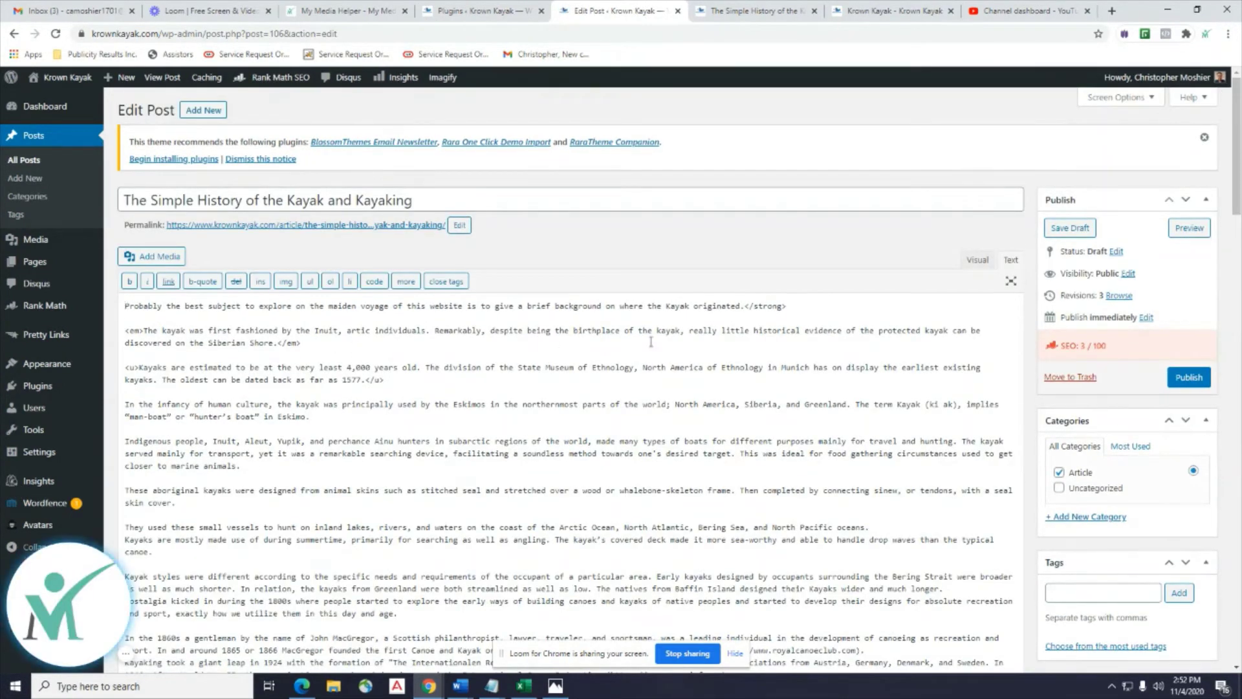
{"action": "left_click", "coordinate": [809, 302]}
{"action": "key", "text": "BackSpace"}
{"action": "key", "text": "BackSpace"}
{"action": "key", "text": "BackSpace"}
{"action": "key", "text": "BackSpace"}
{"action": "key", "text": "BackSpace"}
{"action": "key", "text": "BackSpace"}
{"action": "key", "text": "BackSpace"}
{"action": "key", "text": "BackSpace"}
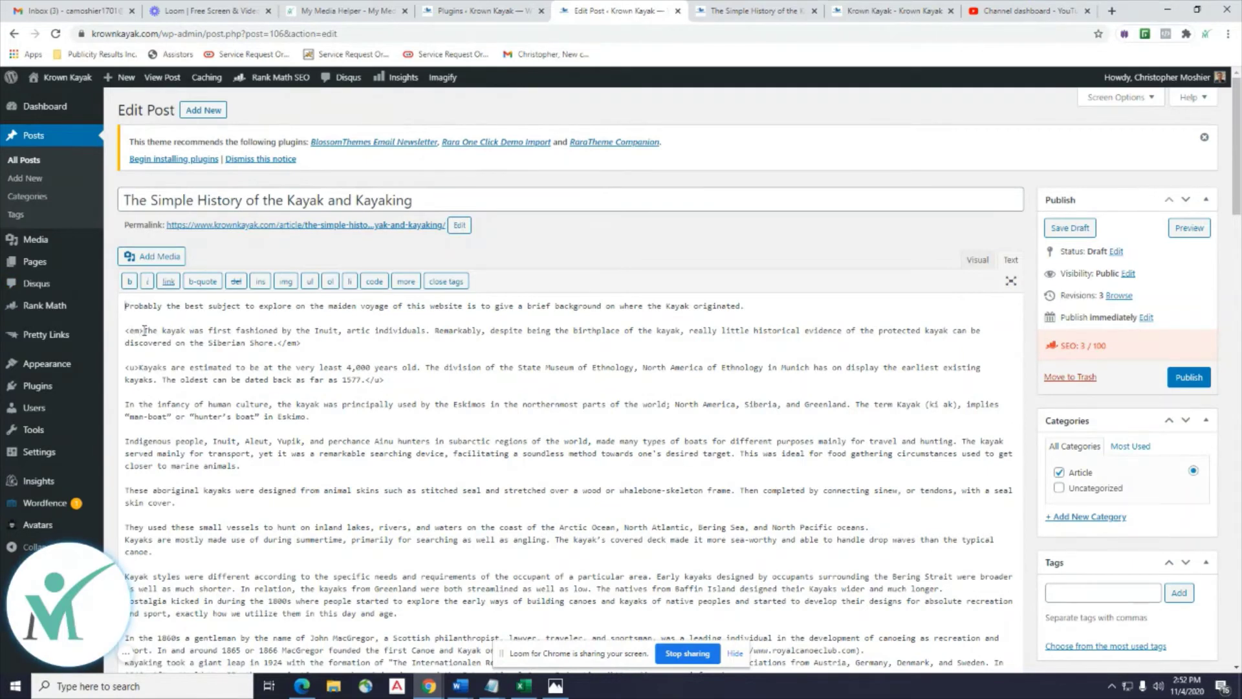
Try to delete the em tags around the second paragraph in the HTML source and check the formatted text.
{"action": "key", "text": "BackSpace"}
{"action": "key", "text": "BackSpace"}
{"action": "key", "text": "BackSpace"}
{"action": "left_click", "coordinate": [315, 346]}
{"action": "key", "text": "BackSpace"}
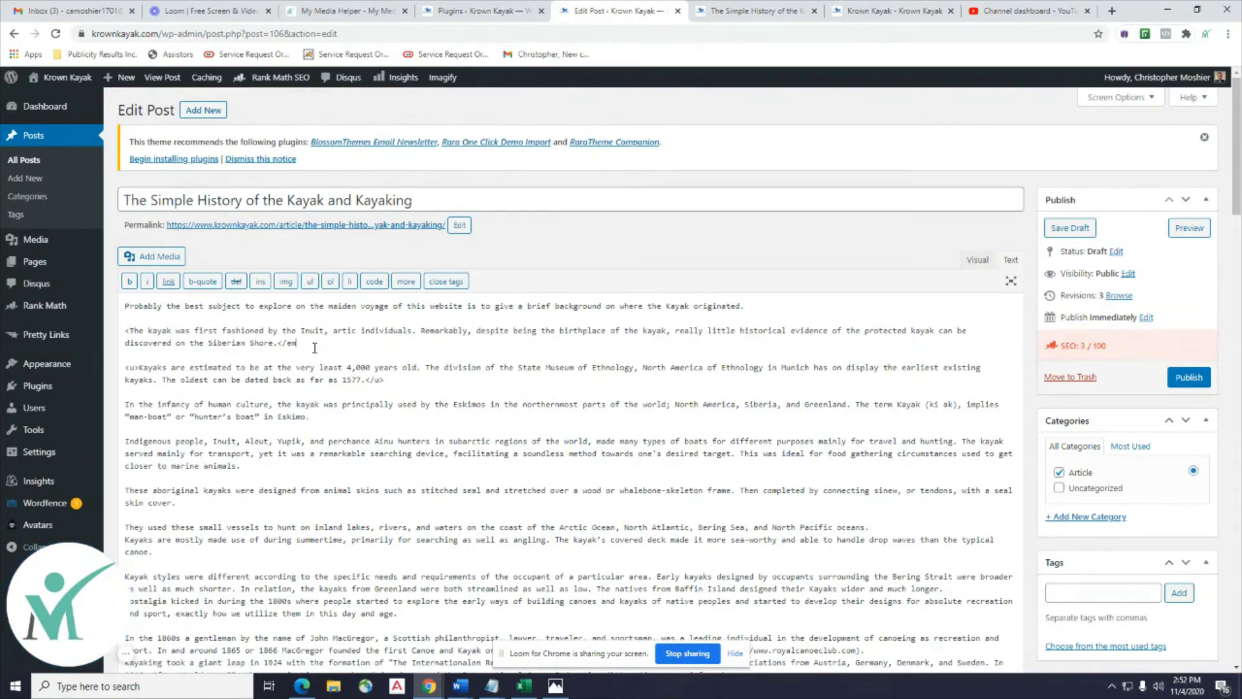
{"action": "left_click", "coordinate": [983, 259]}
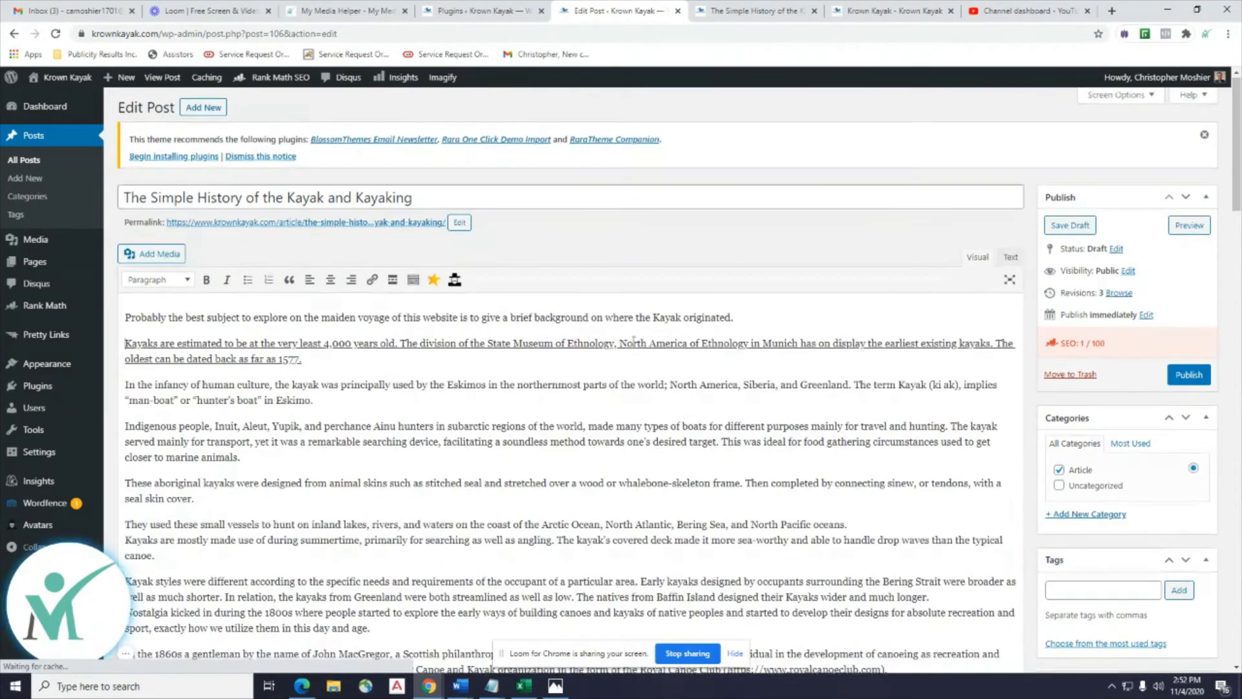
{"action": "left_click_drag", "start_coordinate": [754, 328], "coordinate": [152, 317]}
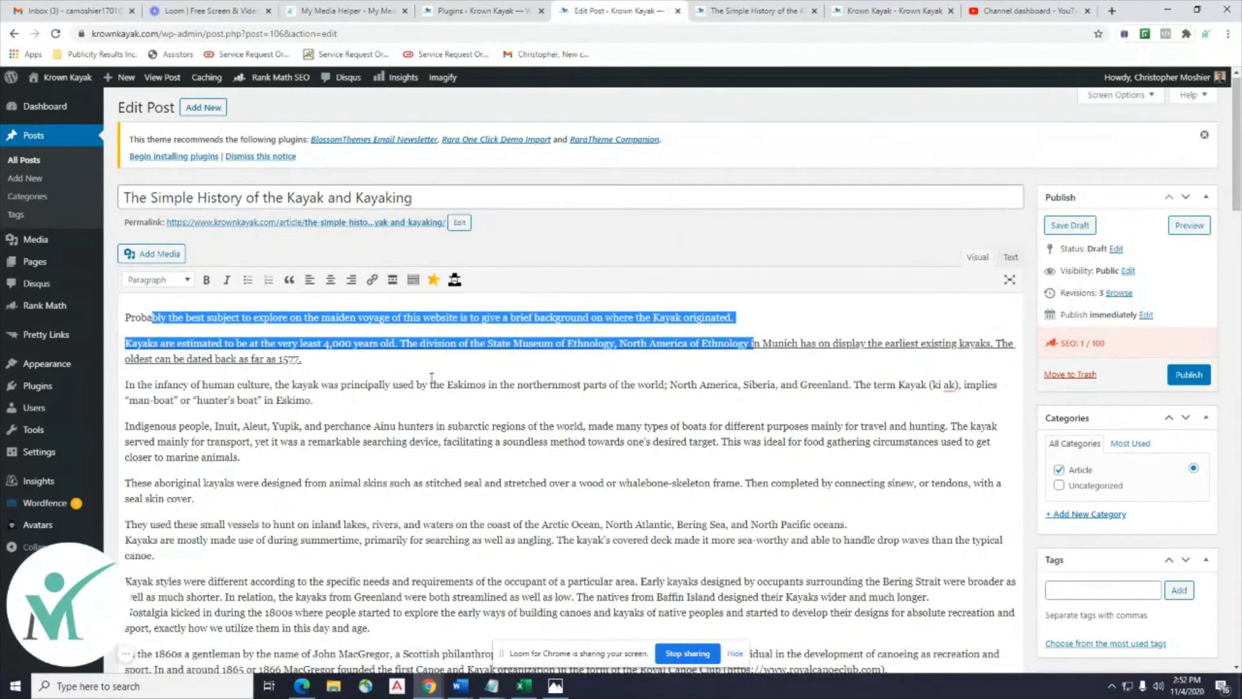
{"action": "left_click", "coordinate": [429, 384]}
Delete the u tags around the paragraph beginning "Kayaks are estimated" in the HTML source.
{"action": "left_click", "coordinate": [1018, 260]}
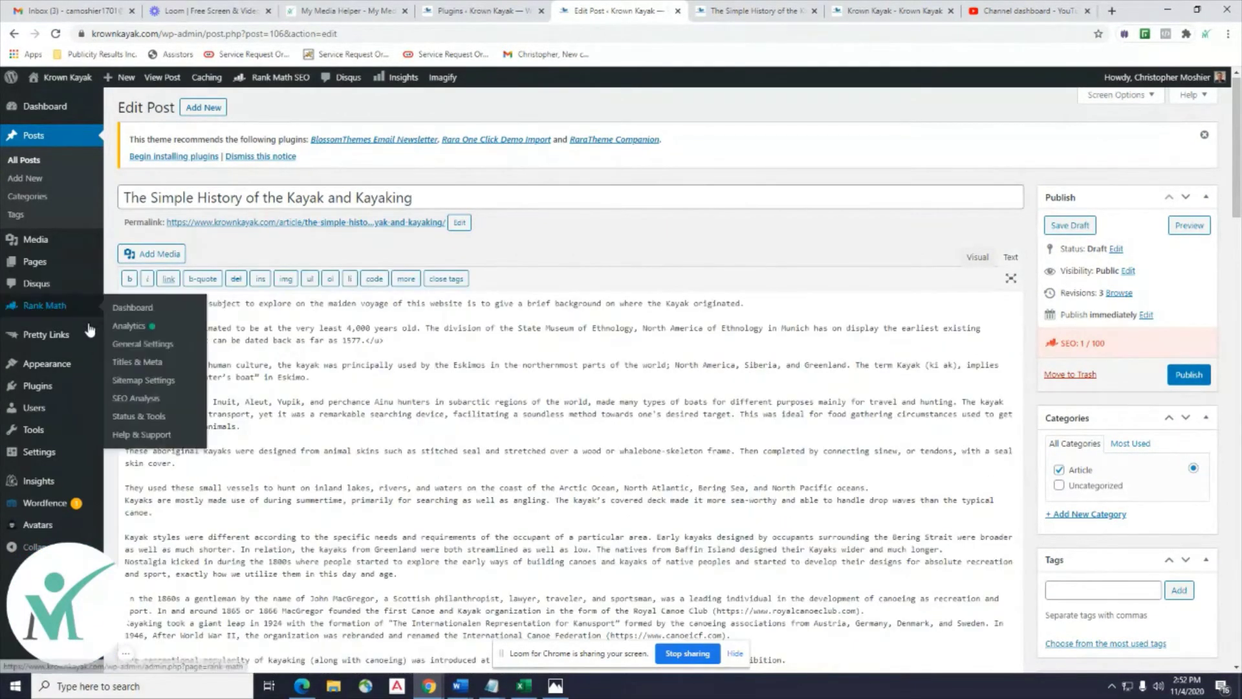
{"action": "left_click", "coordinate": [138, 327]}
{"action": "key", "text": "BackSpace"}
{"action": "key", "text": "BackSpace"}
{"action": "key", "text": "BackSpace"}
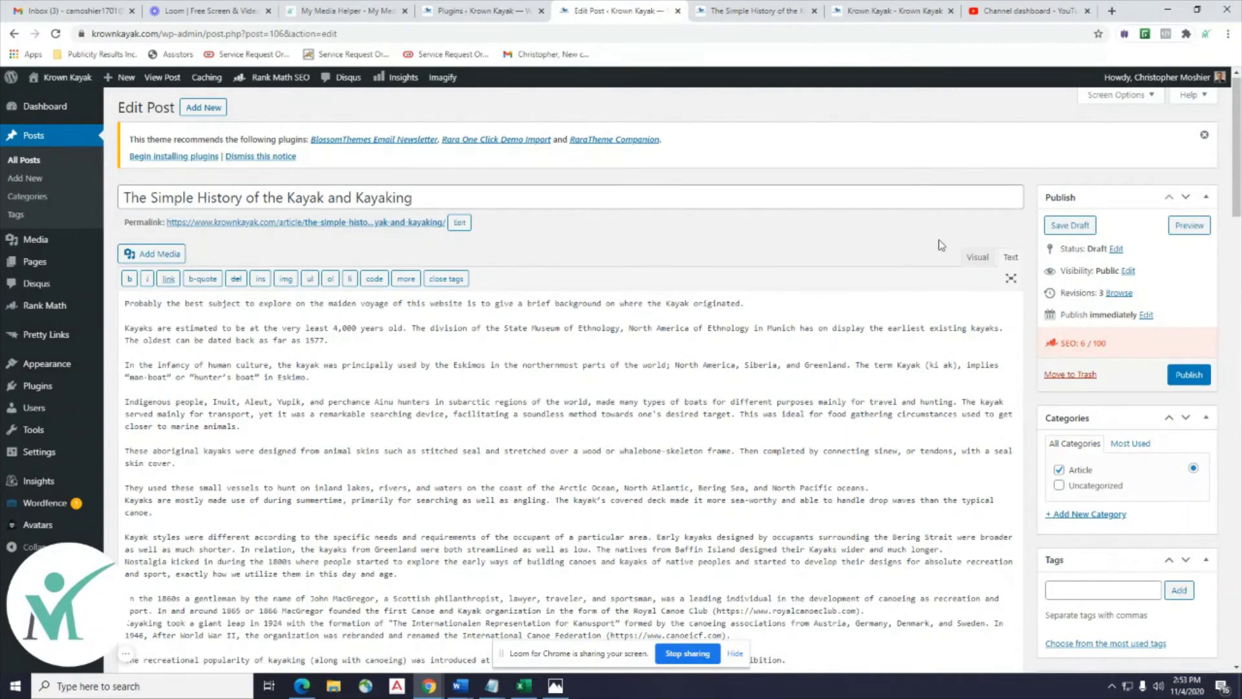
Apply the Paragraph format to the article's opening sentence and check its HTML source for tags.
{"action": "left_click", "coordinate": [977, 257]}
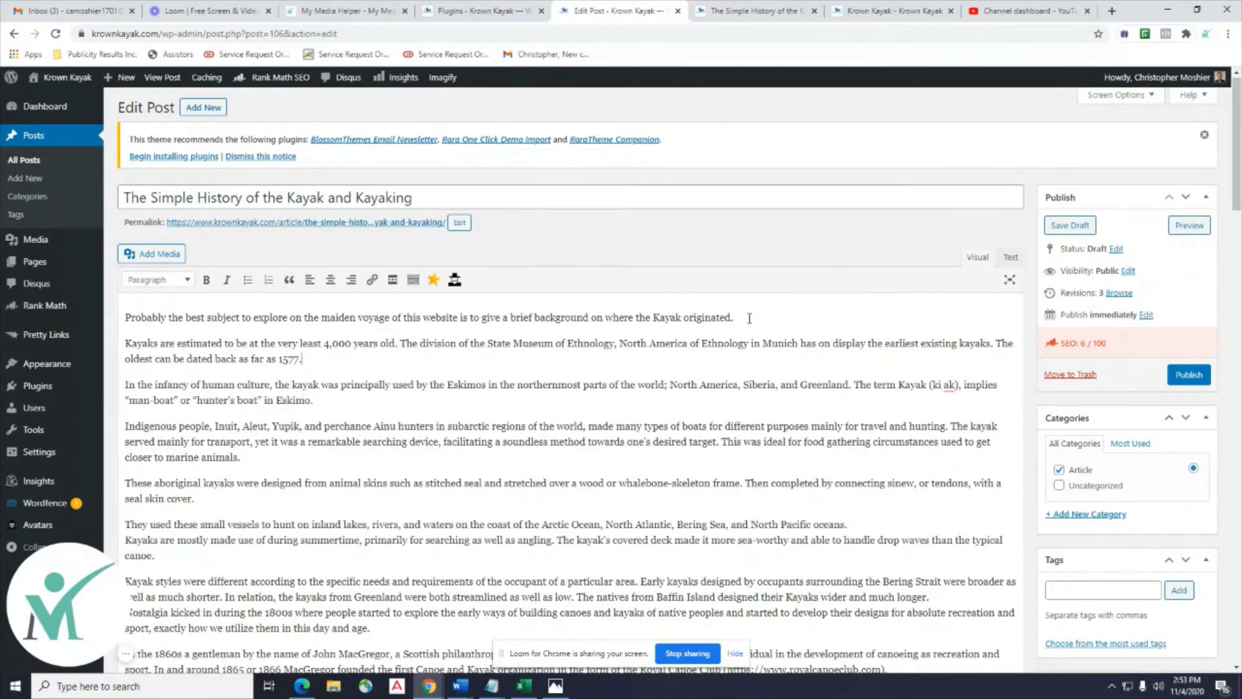
{"action": "left_click_drag", "start_coordinate": [749, 318], "coordinate": [132, 295]}
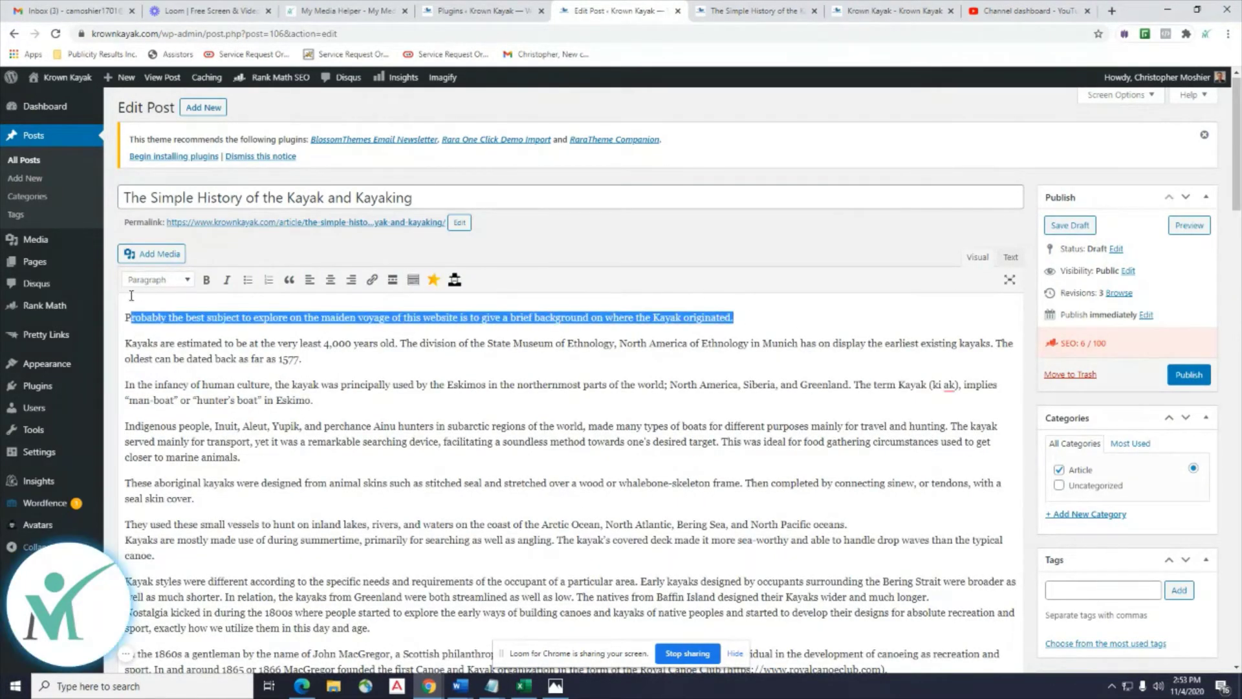
{"action": "left_click", "coordinate": [188, 281]}
{"action": "left_click", "coordinate": [172, 302]}
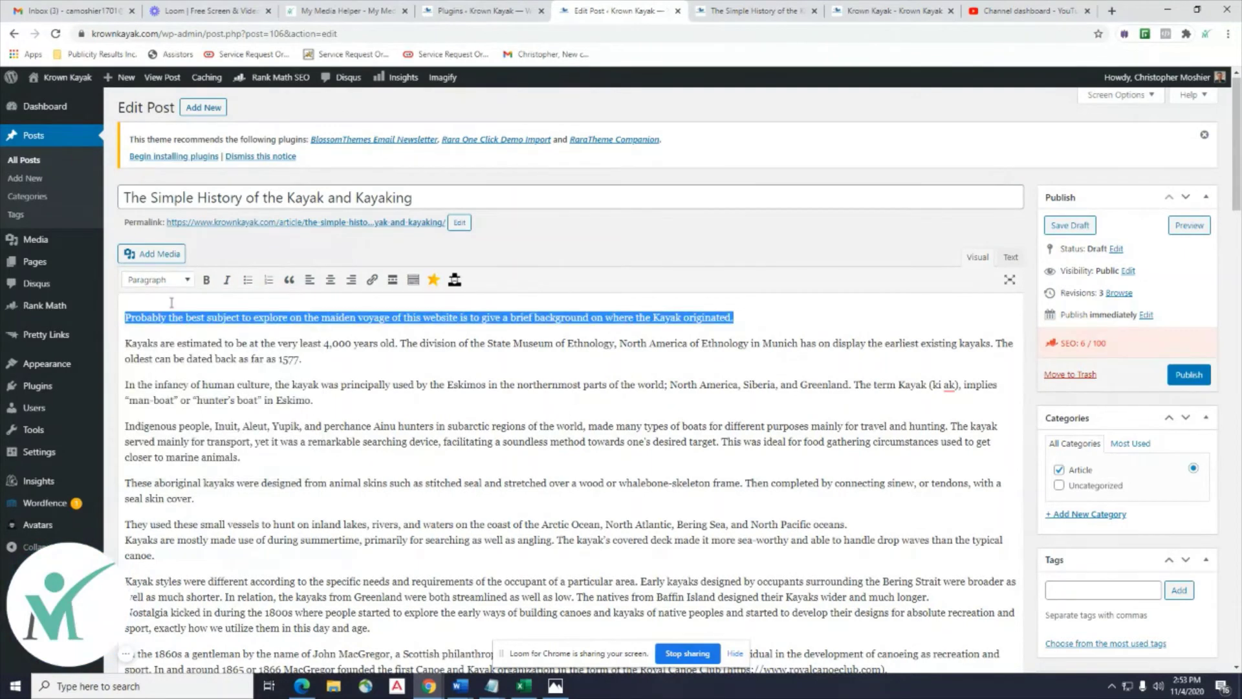
{"action": "left_click", "coordinate": [1011, 261]}
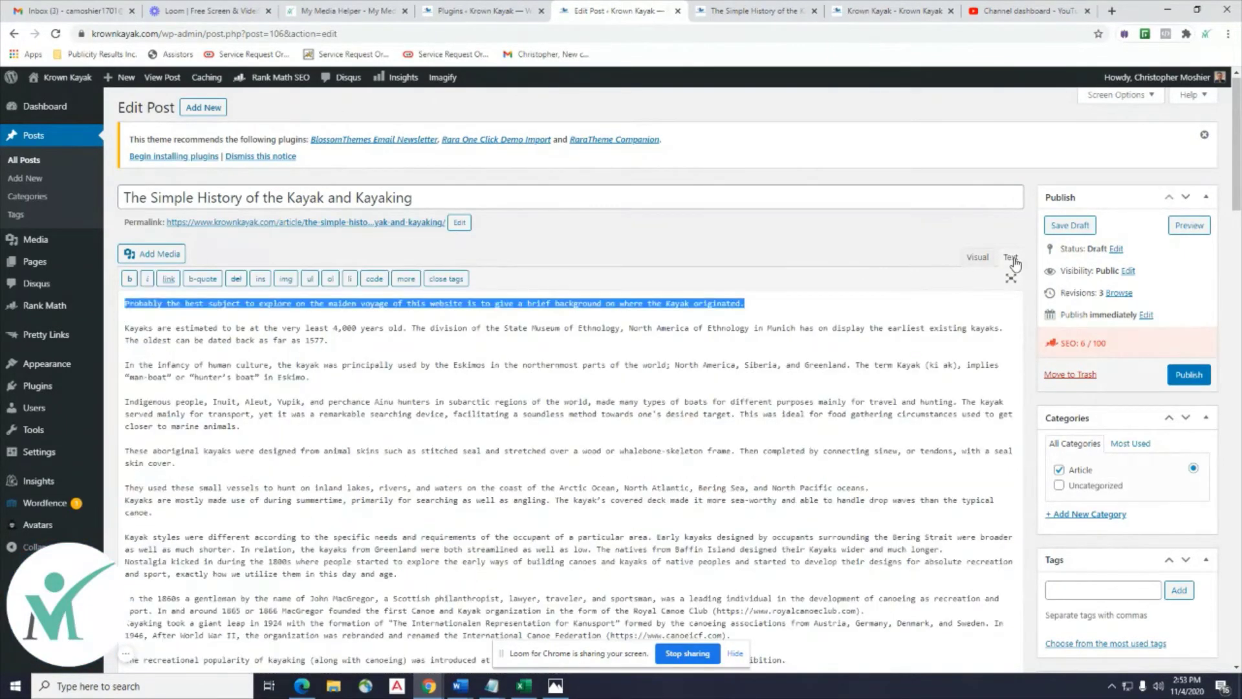
{"action": "left_click", "coordinate": [710, 465]}
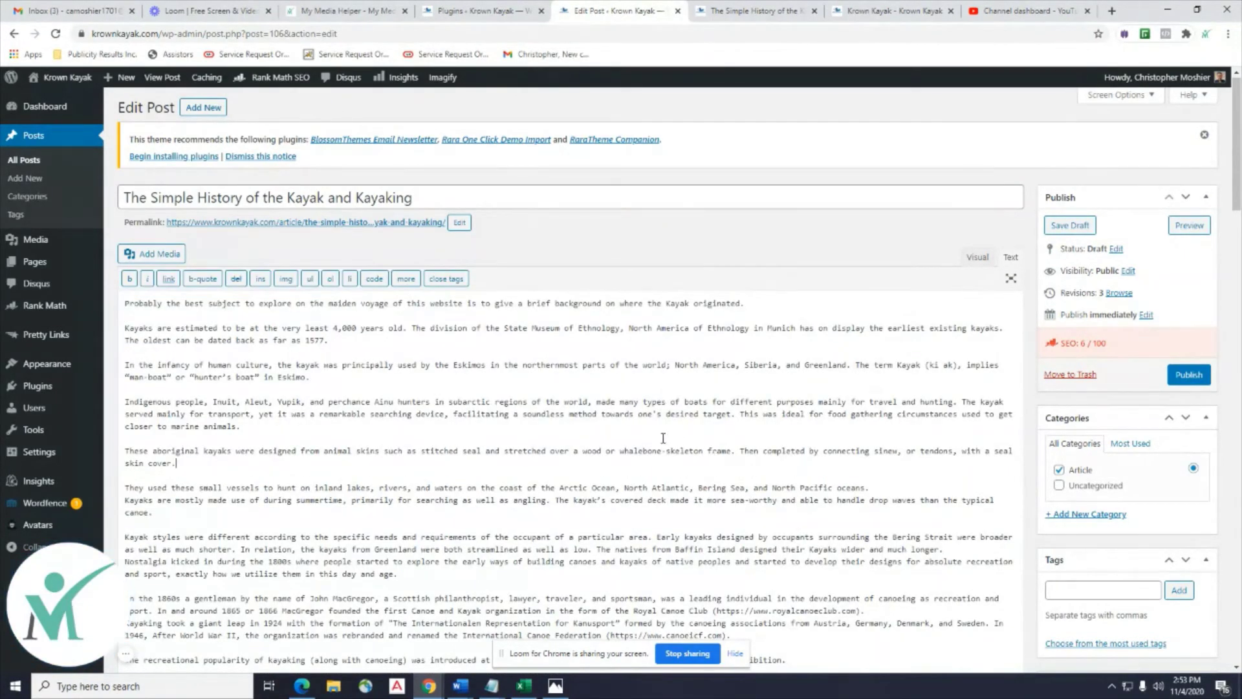
Try the Heading 2 and Heading 1 formats on the opening sentence and set it back to Paragraph.
{"action": "left_click", "coordinate": [977, 257]}
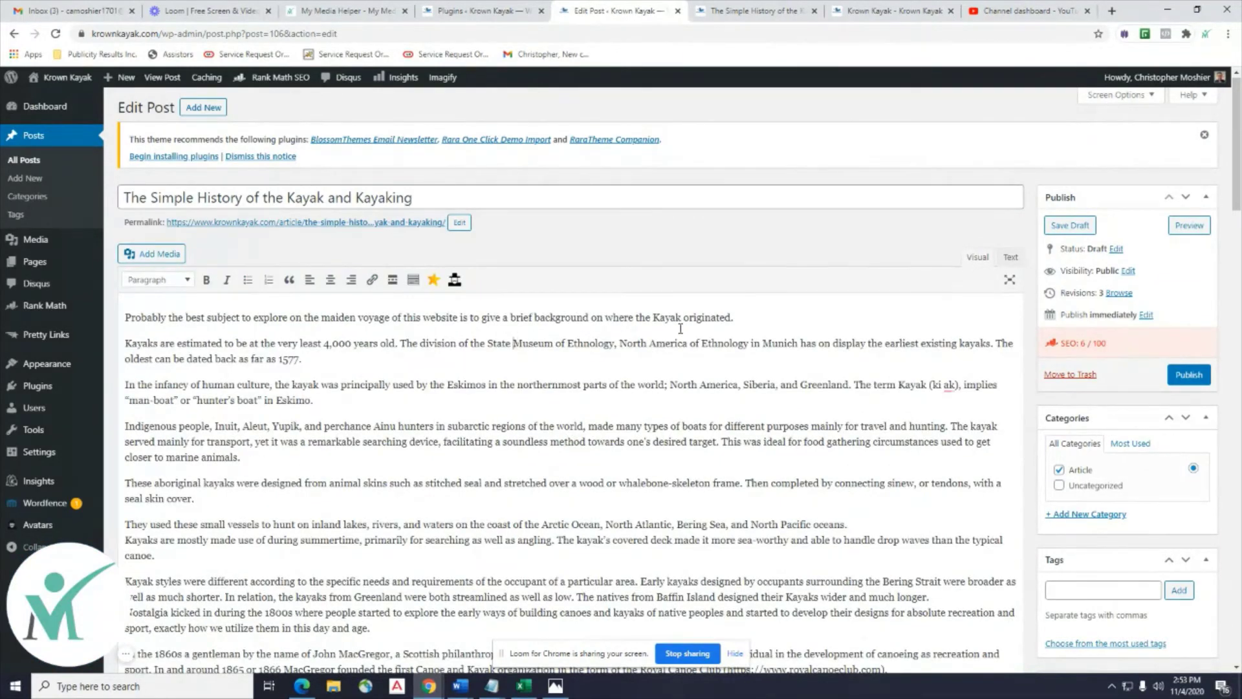
{"action": "left_click_drag", "start_coordinate": [740, 317], "coordinate": [122, 317]}
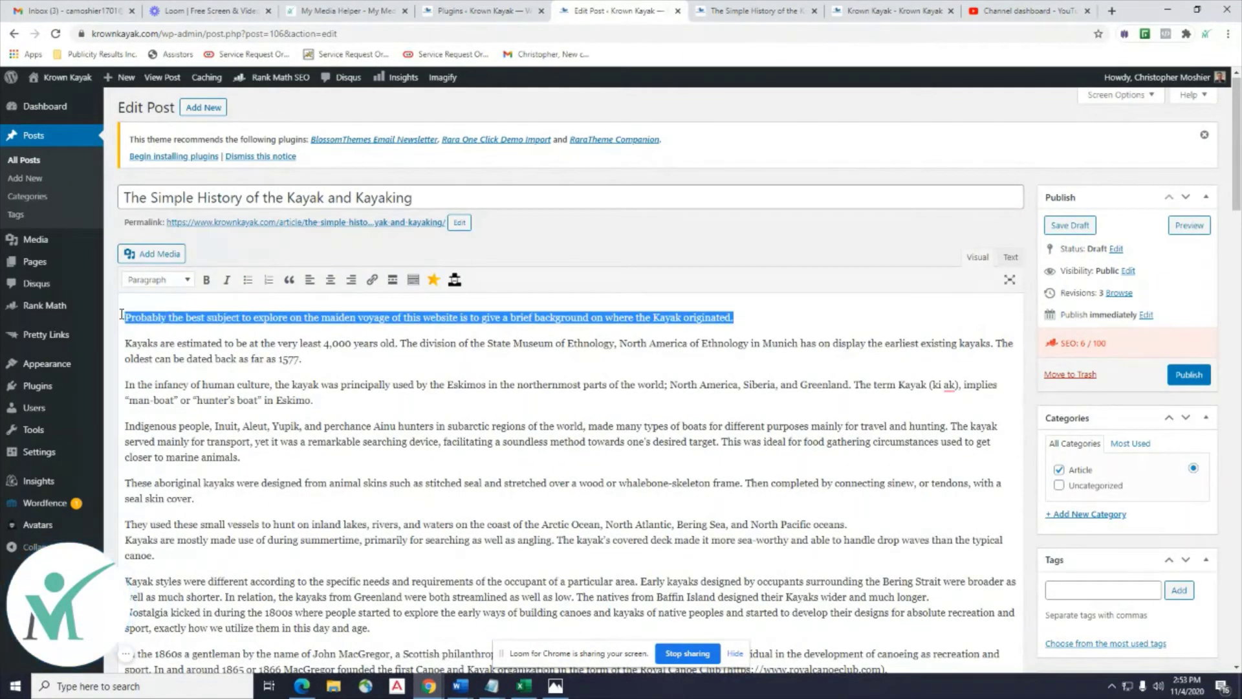
{"action": "left_click", "coordinate": [177, 285]}
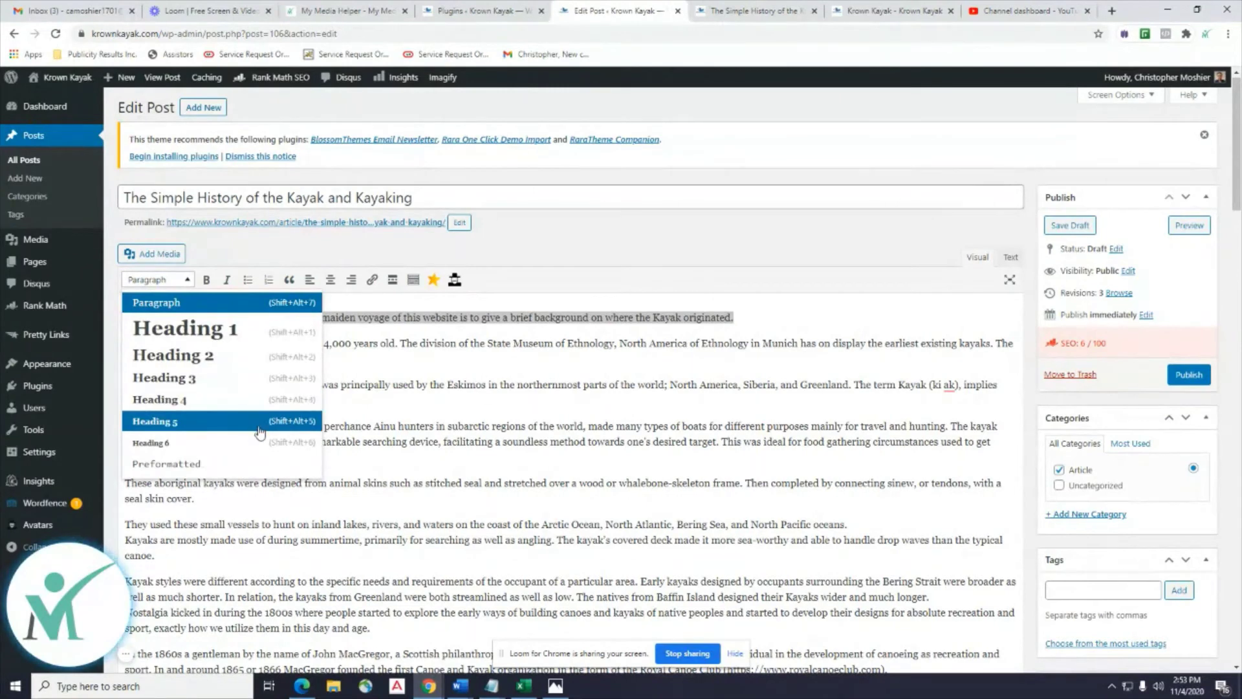
{"action": "left_click", "coordinate": [230, 354]}
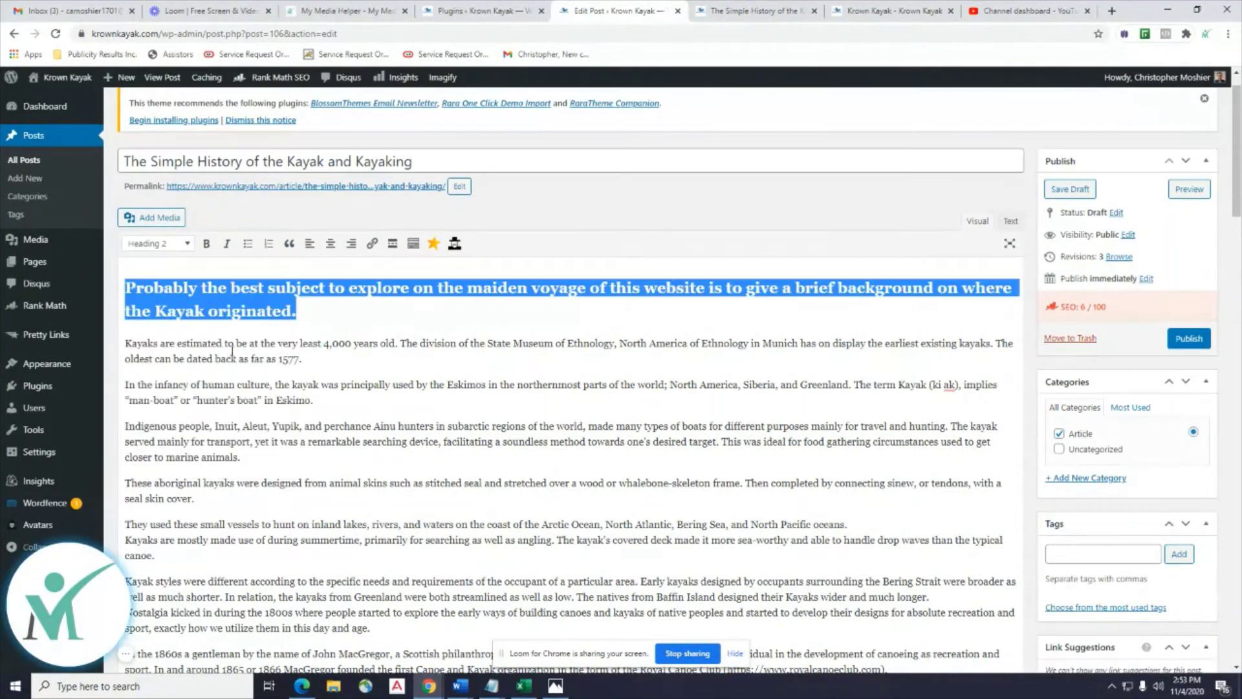
{"action": "left_click", "coordinate": [187, 247]}
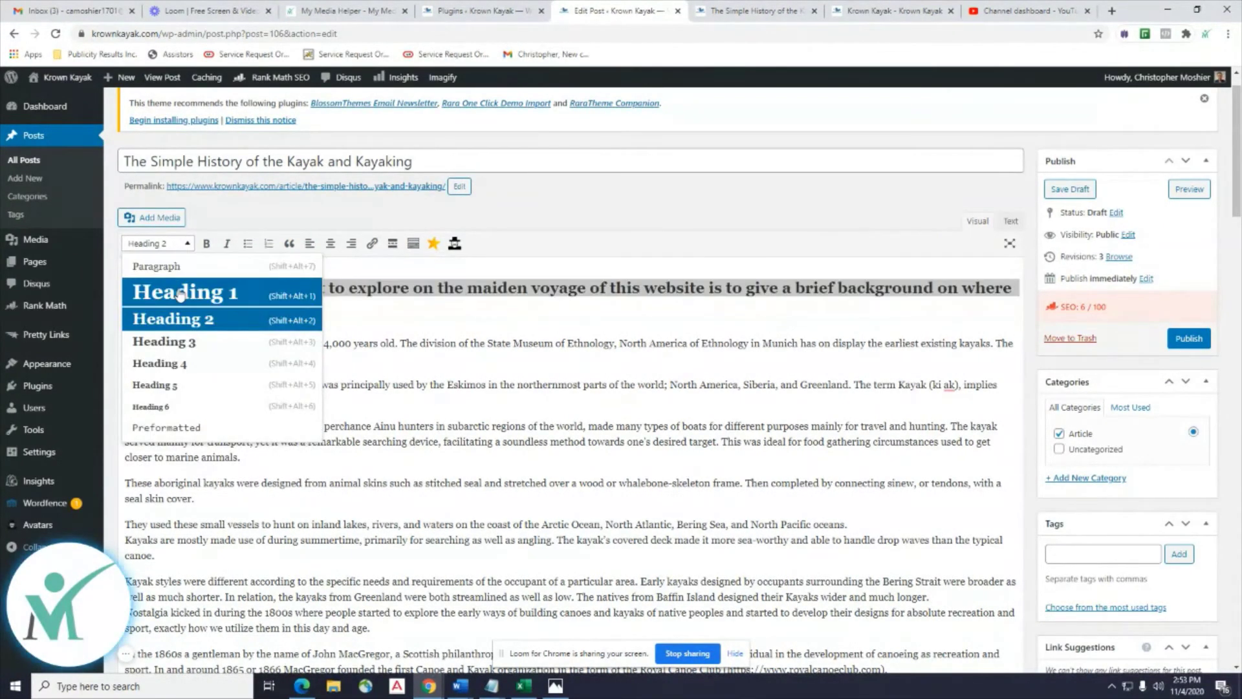
{"action": "left_click", "coordinate": [178, 288]}
{"action": "left_click", "coordinate": [187, 232]}
{"action": "left_click", "coordinate": [170, 249]}
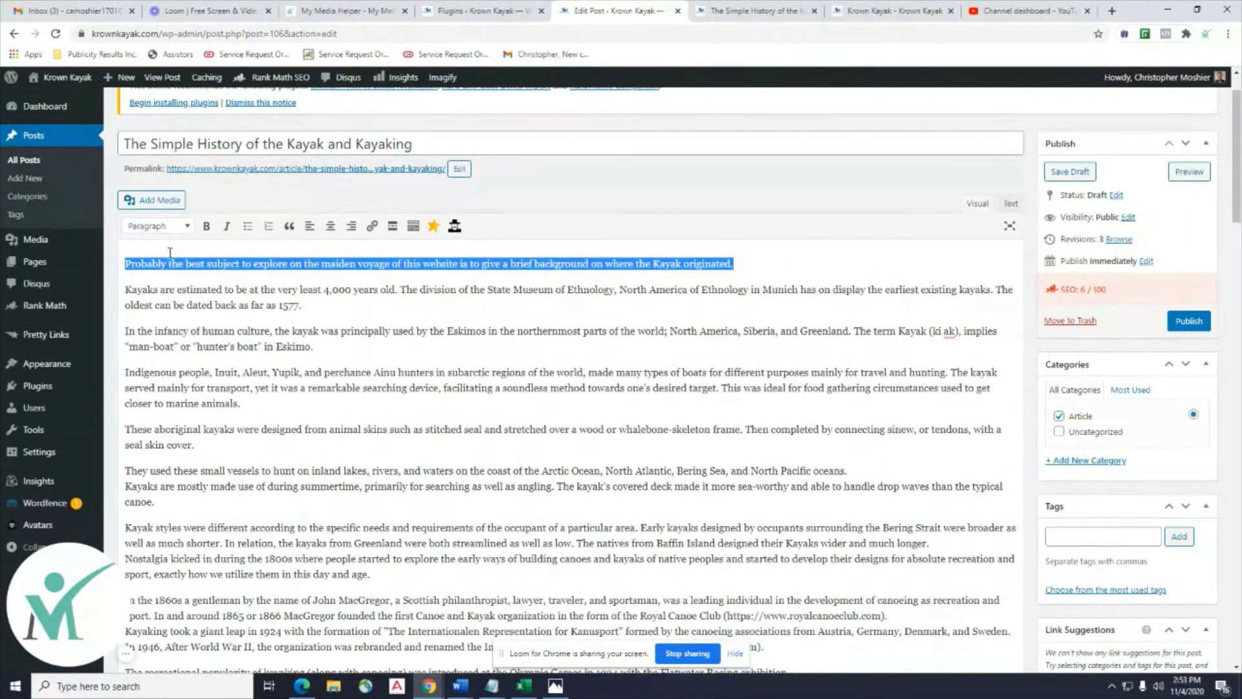
Format the opening sentence as Heading 1 and examine its h1 tags in the HTML source and its formatted look.
{"action": "left_click", "coordinate": [176, 226]}
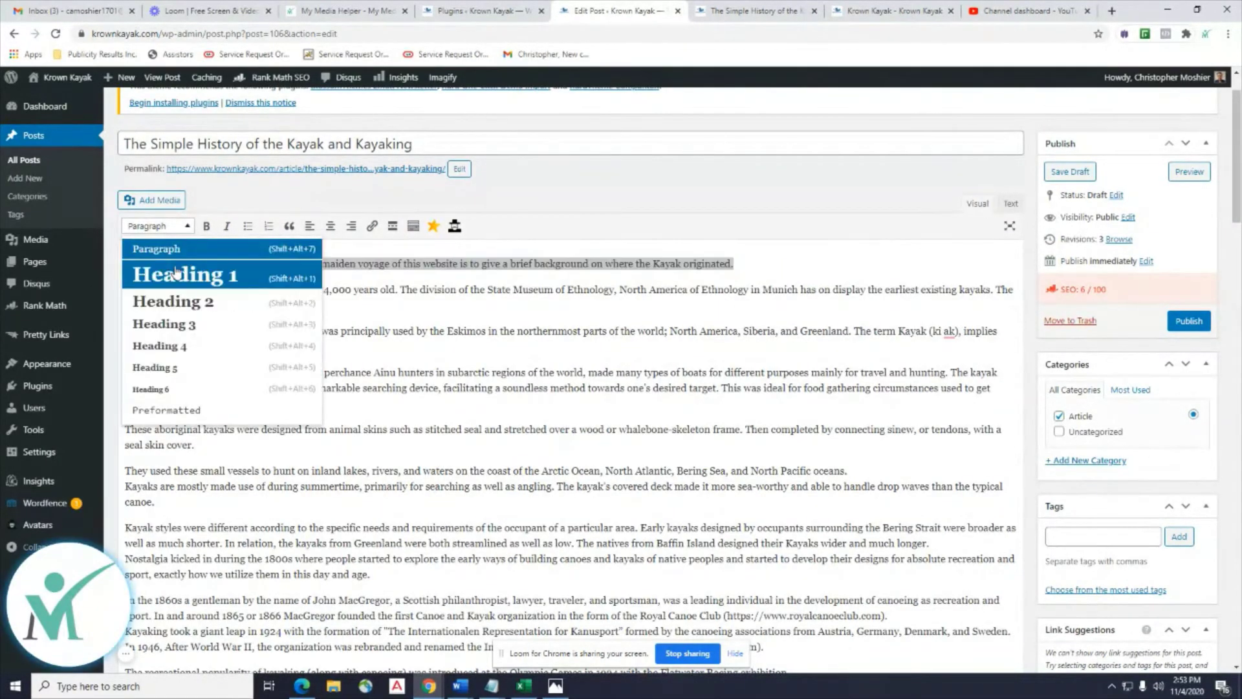
{"action": "left_click", "coordinate": [175, 275]}
{"action": "left_click", "coordinate": [1010, 150]}
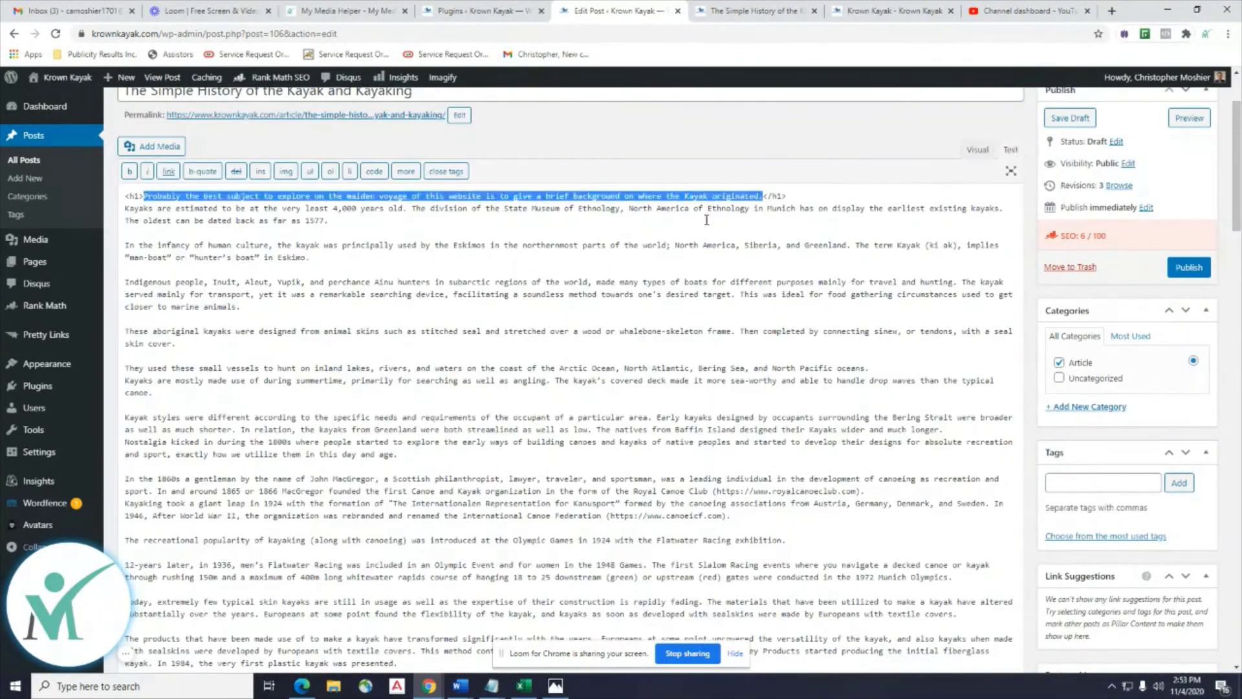
{"action": "scroll", "coordinate": [121, 302], "scroll_direction": "up", "scroll_amount": 2}
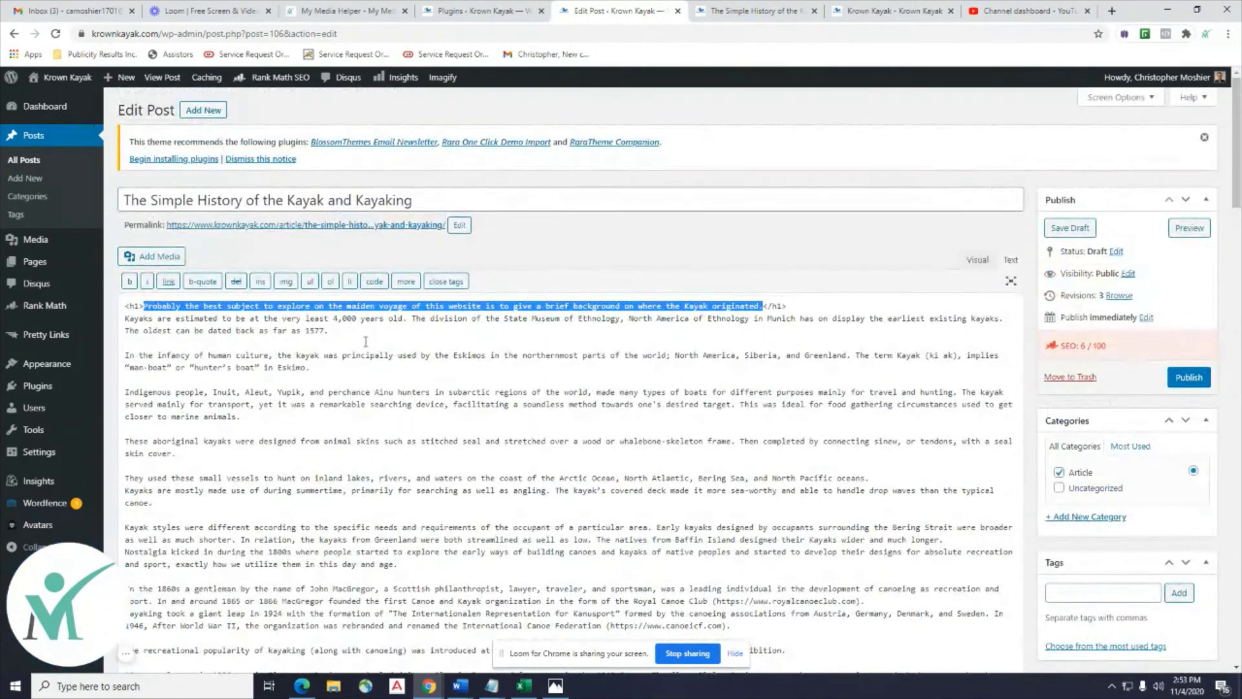
{"action": "left_click", "coordinate": [141, 304]}
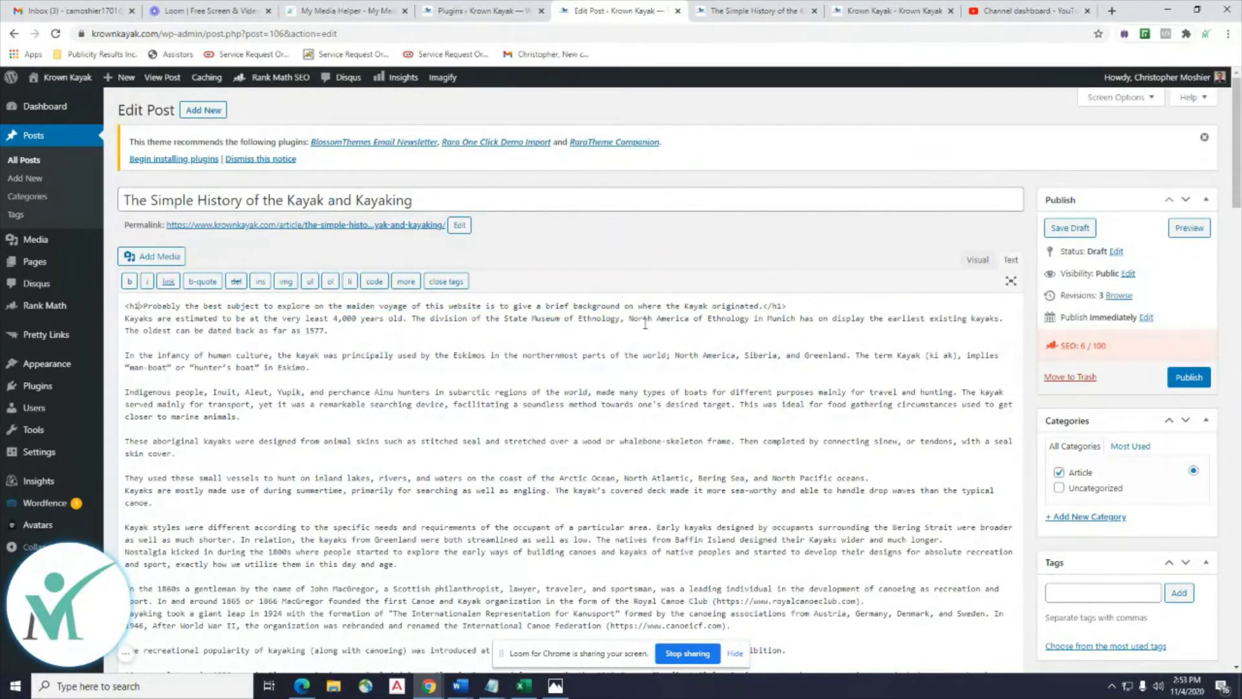
{"action": "left_click_drag", "start_coordinate": [802, 309], "coordinate": [768, 306]}
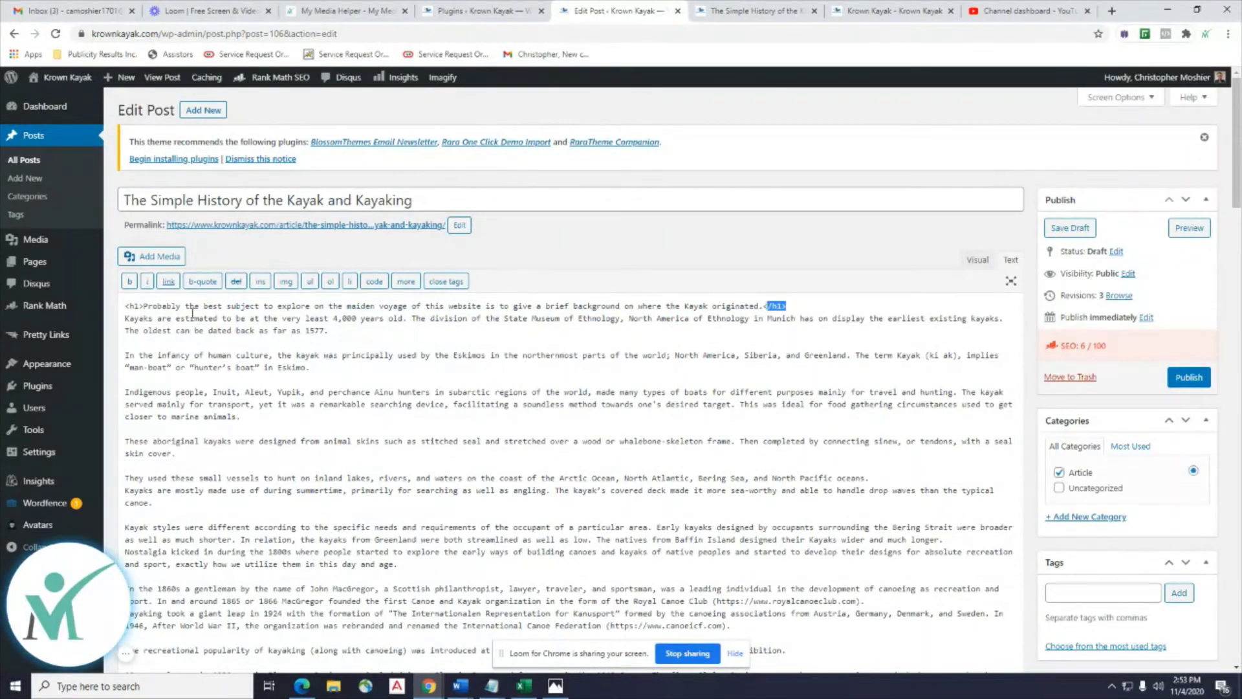
{"action": "left_click", "coordinate": [978, 260]}
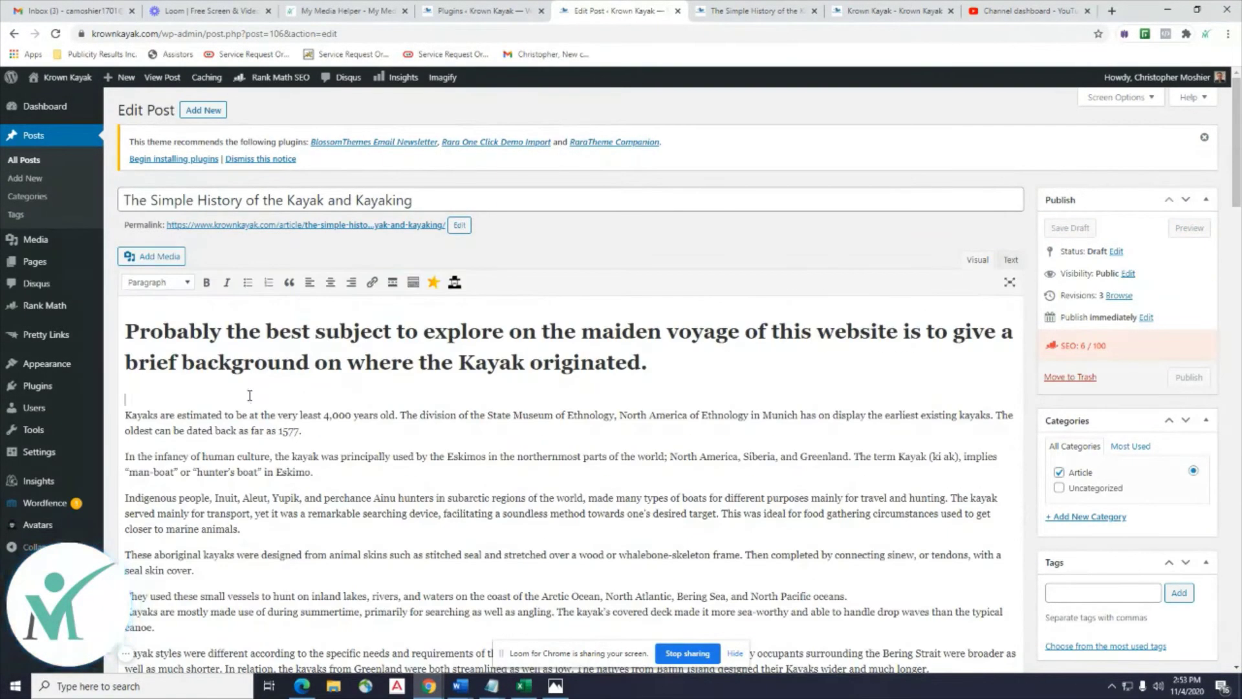
Replace the h1 tags around the opening sentence with p tags in the HTML source and add a blank line below it.
{"action": "left_click", "coordinate": [1010, 260]}
{"action": "double_click", "coordinate": [136, 307]}
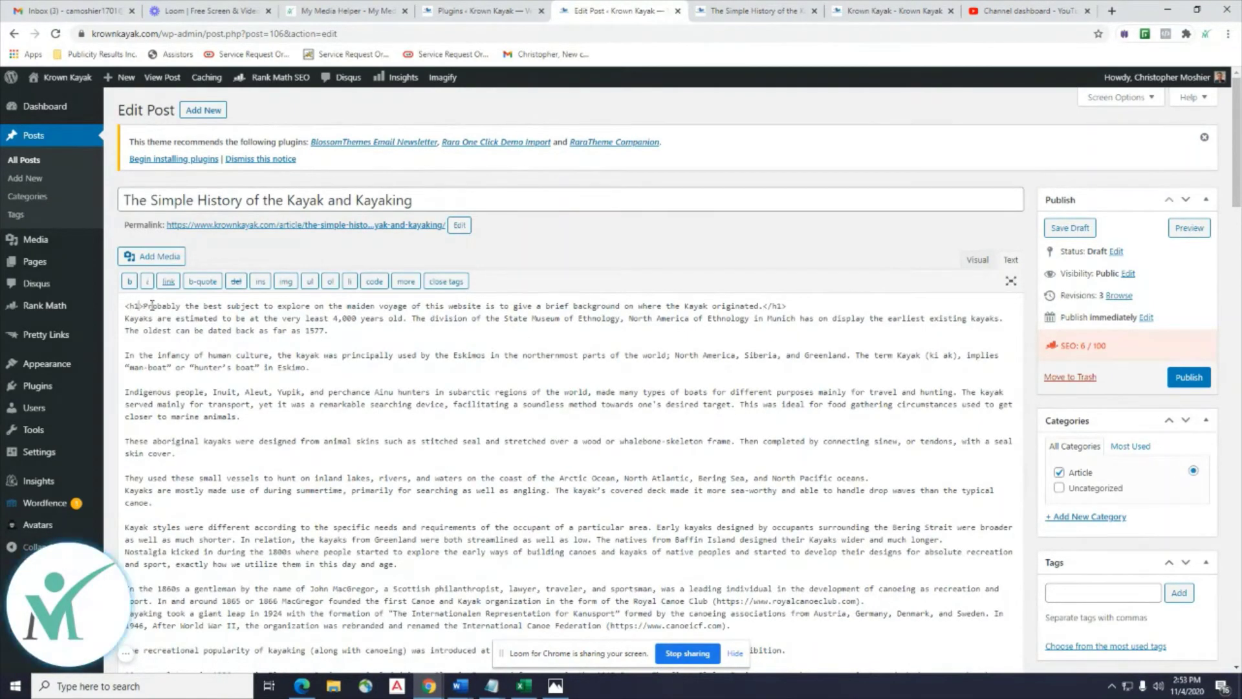
{"action": "key", "text": "BackSpace"}
{"action": "type", "text": "p"}
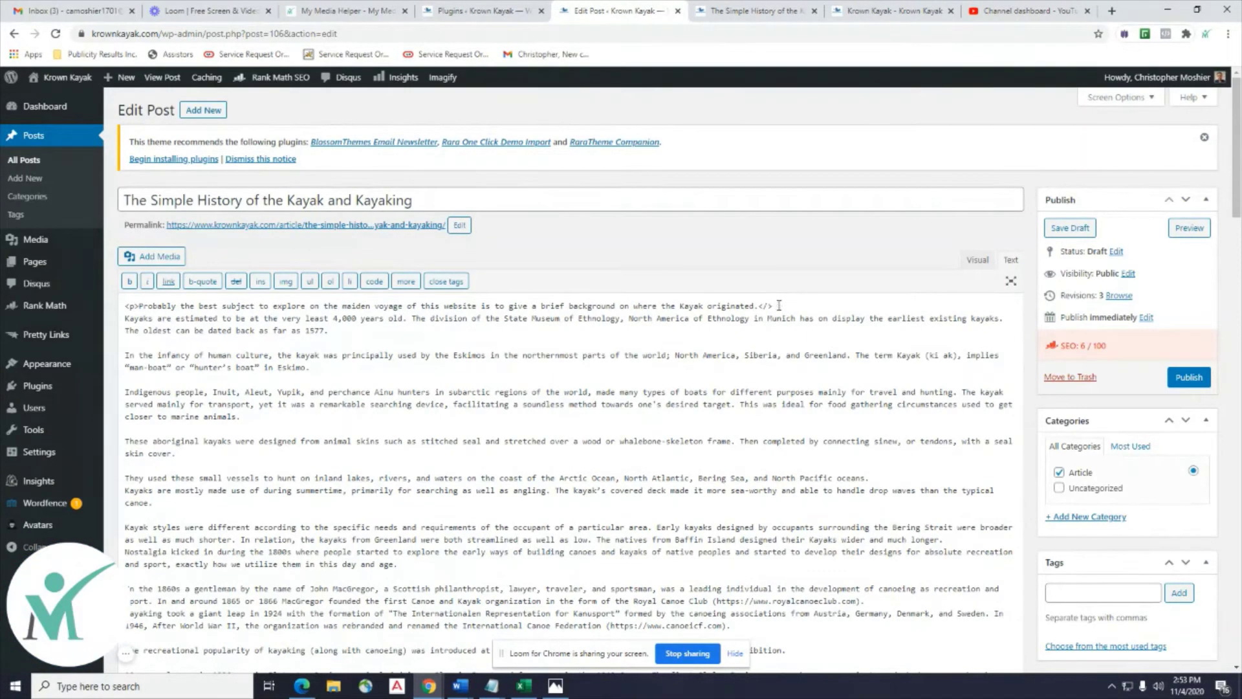
{"action": "type", "text": "p"}
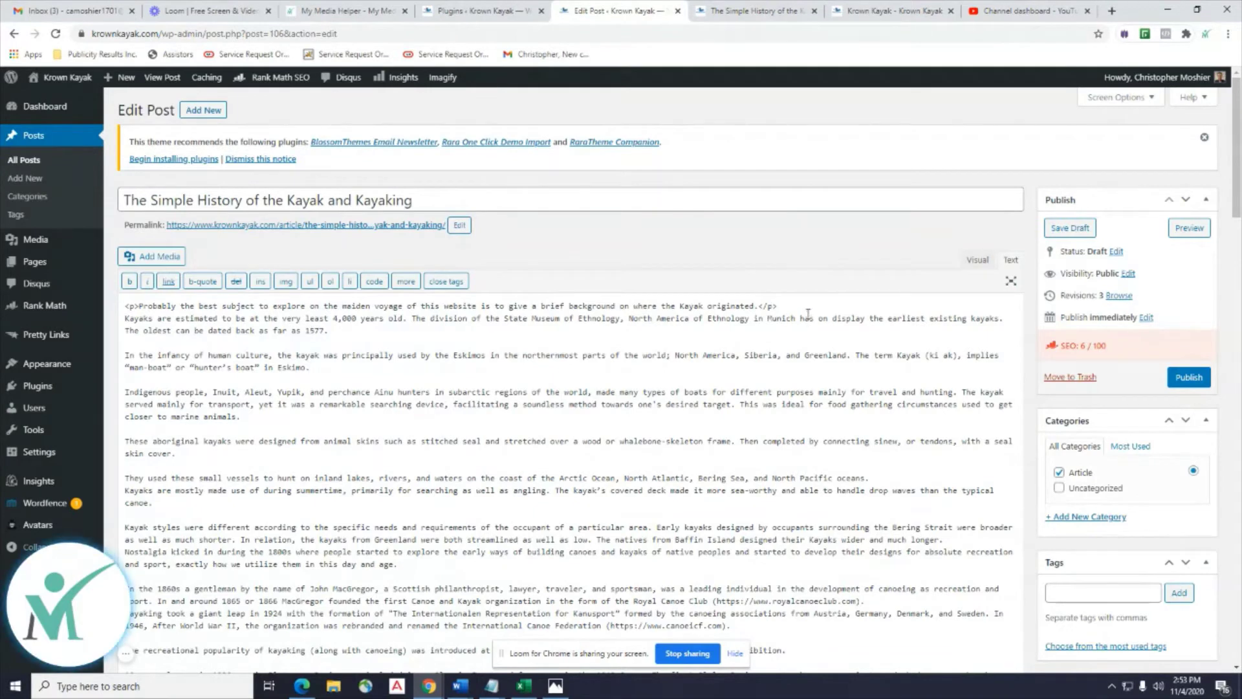
{"action": "key", "text": "Return"}
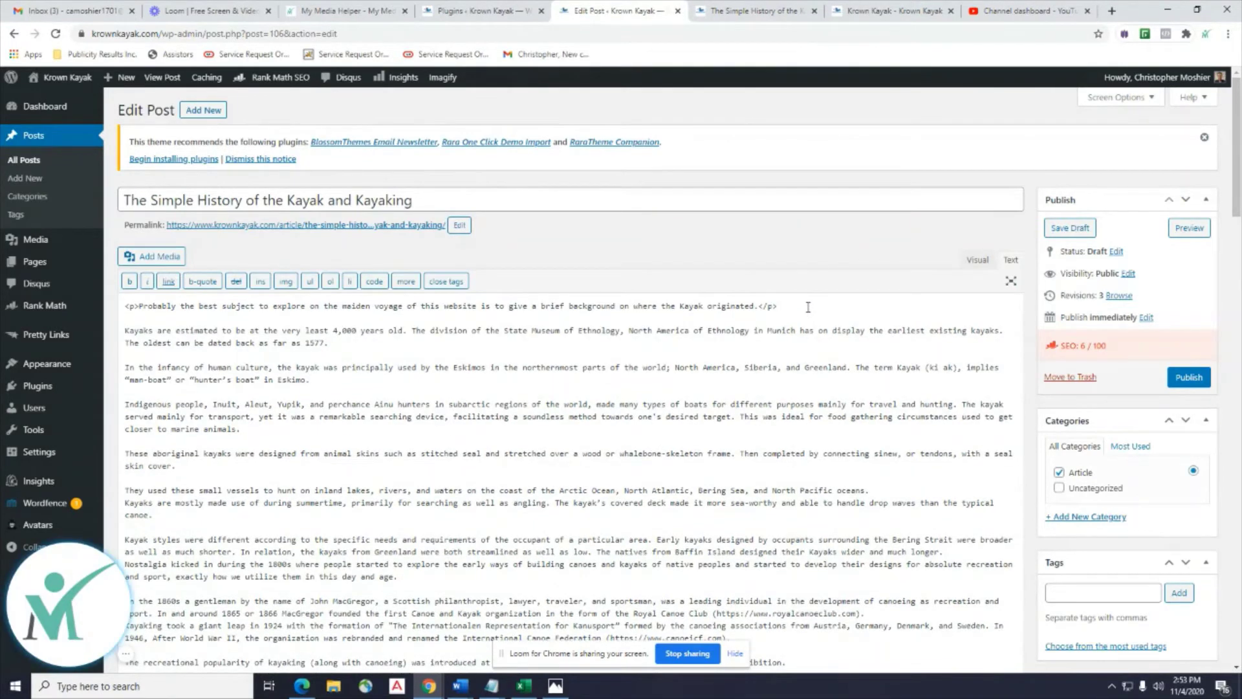
Insert opening <p> tags before the four paragraphs from "Kayaks are estimated" to "These aboriginal kayaks" in the HTML source.
{"action": "left_click", "coordinate": [127, 330]}
{"action": "type", "text": "<p>"}
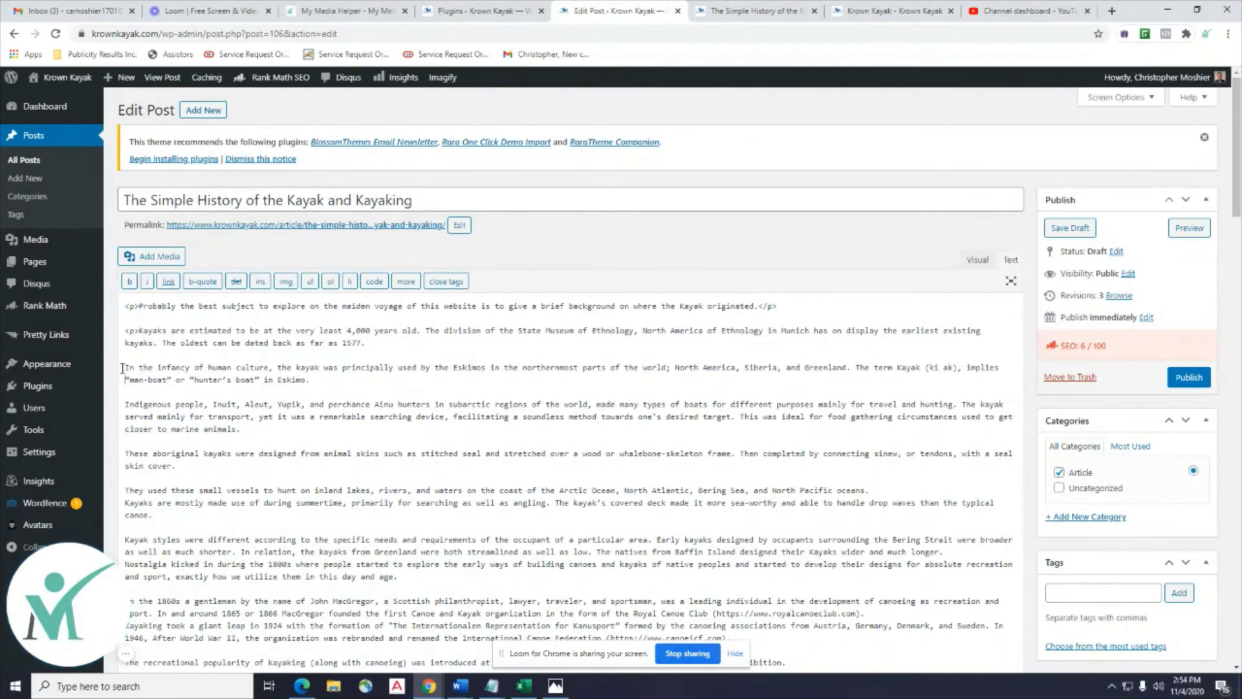
{"action": "left_click", "coordinate": [124, 367]}
{"action": "type", "text": "<p>"}
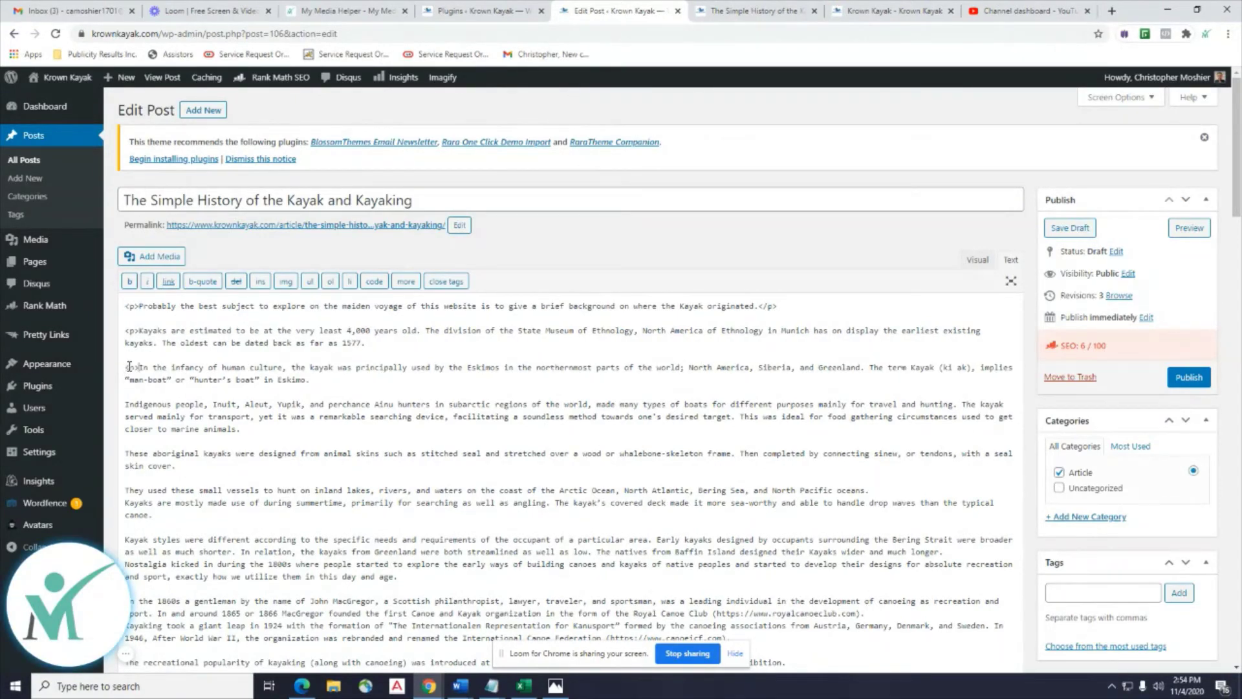
{"action": "left_click", "coordinate": [127, 404]}
{"action": "type", "text": "<p>"}
{"action": "scroll", "coordinate": [129, 401], "scroll_direction": "down", "scroll_amount": 2}
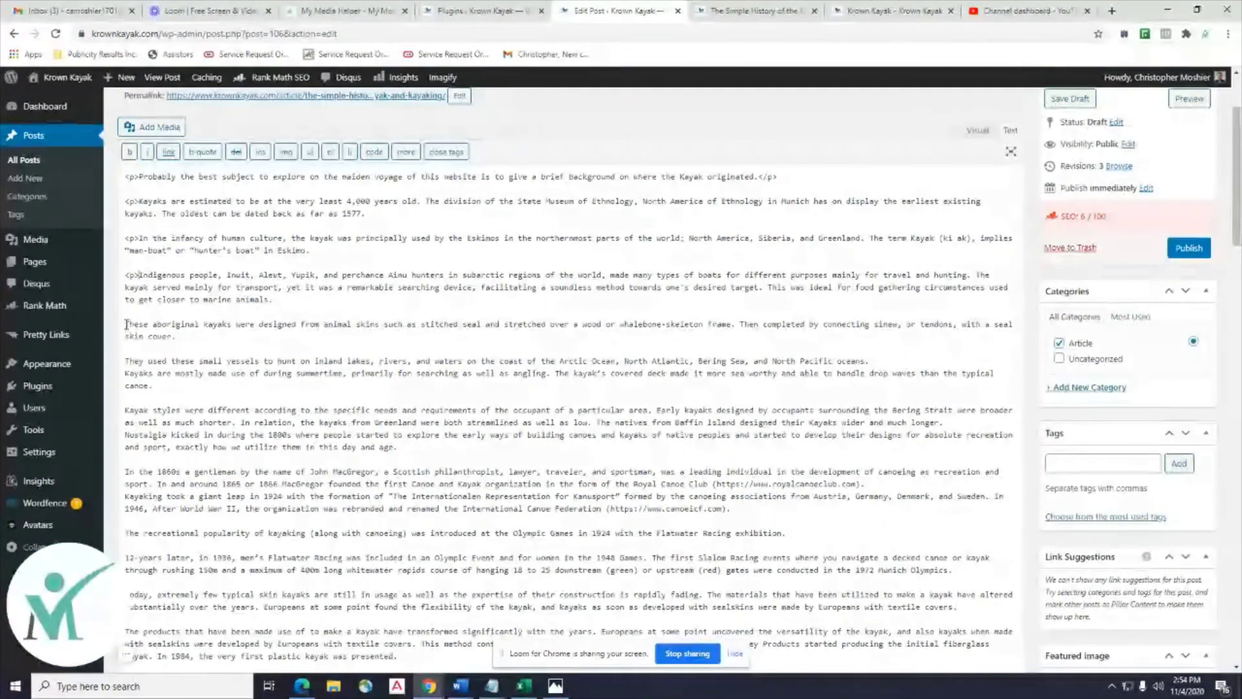
{"action": "left_click", "coordinate": [127, 324]}
{"action": "type", "text": "<p>"}
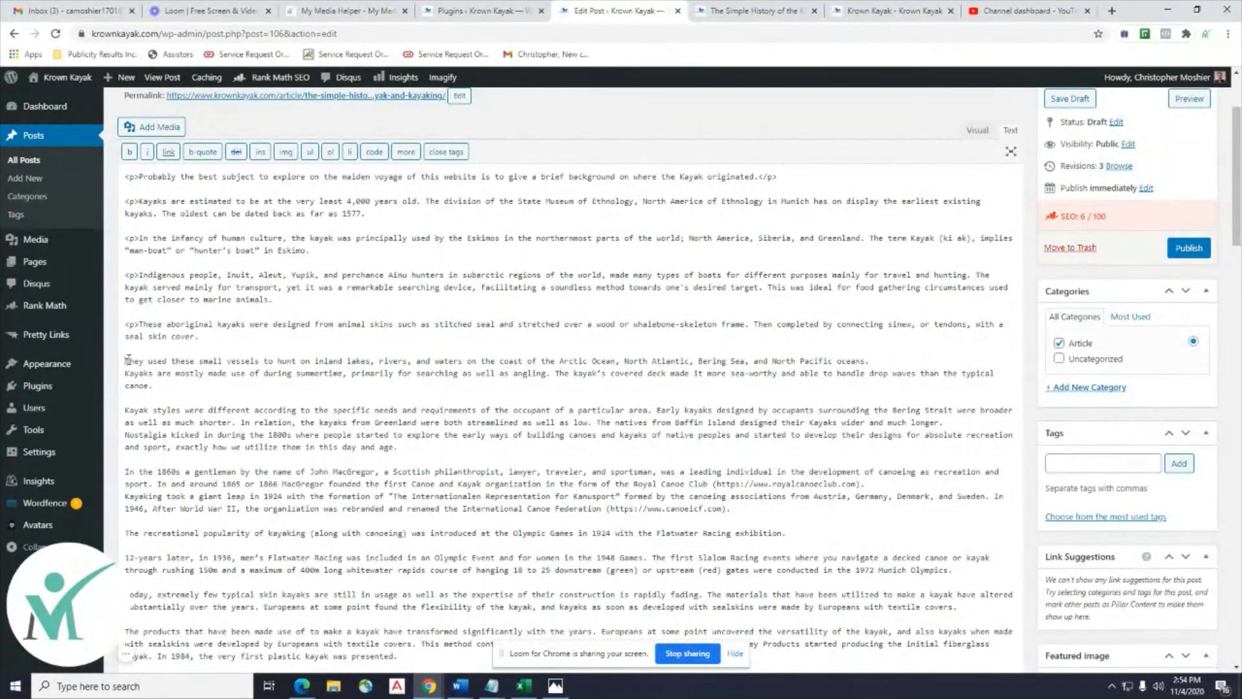
Insert an opening <p> tag before the paragraphs starting "They used these small vessels" and "Kayak styles were different".
{"action": "left_click", "coordinate": [126, 361]}
{"action": "type", "text": "<p>"}
{"action": "left_click", "coordinate": [126, 410]}
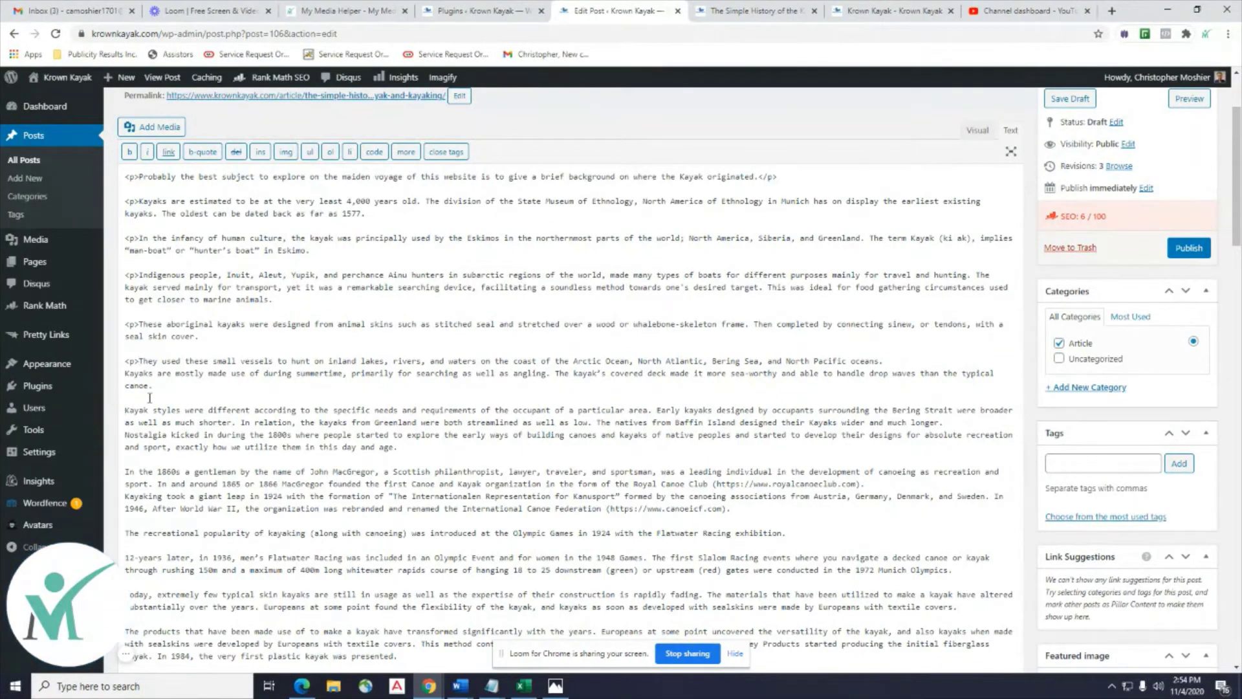
{"action": "type", "text": "<p>"}
Split off the text starting "Nostalgia kicked in" as its own paragraph and begin it with a <p> tag.
{"action": "scroll", "coordinate": [156, 395], "scroll_direction": "down", "scroll_amount": 1}
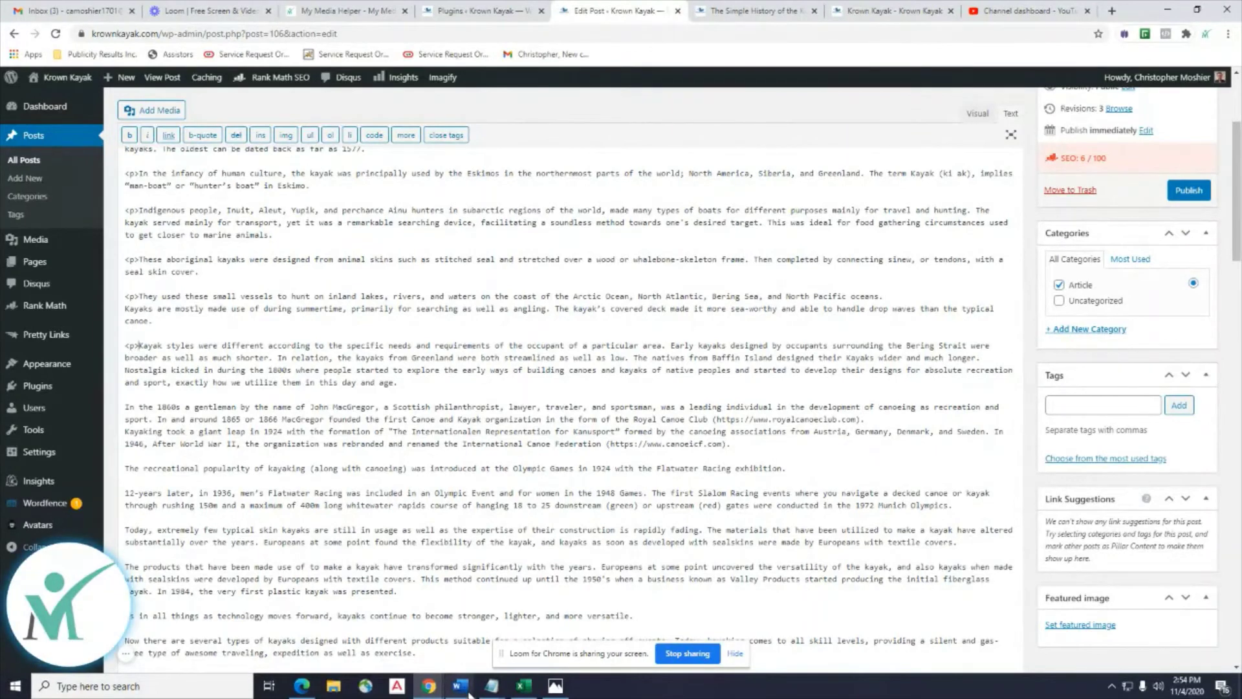
{"action": "mouse_move", "coordinate": [459, 684]}
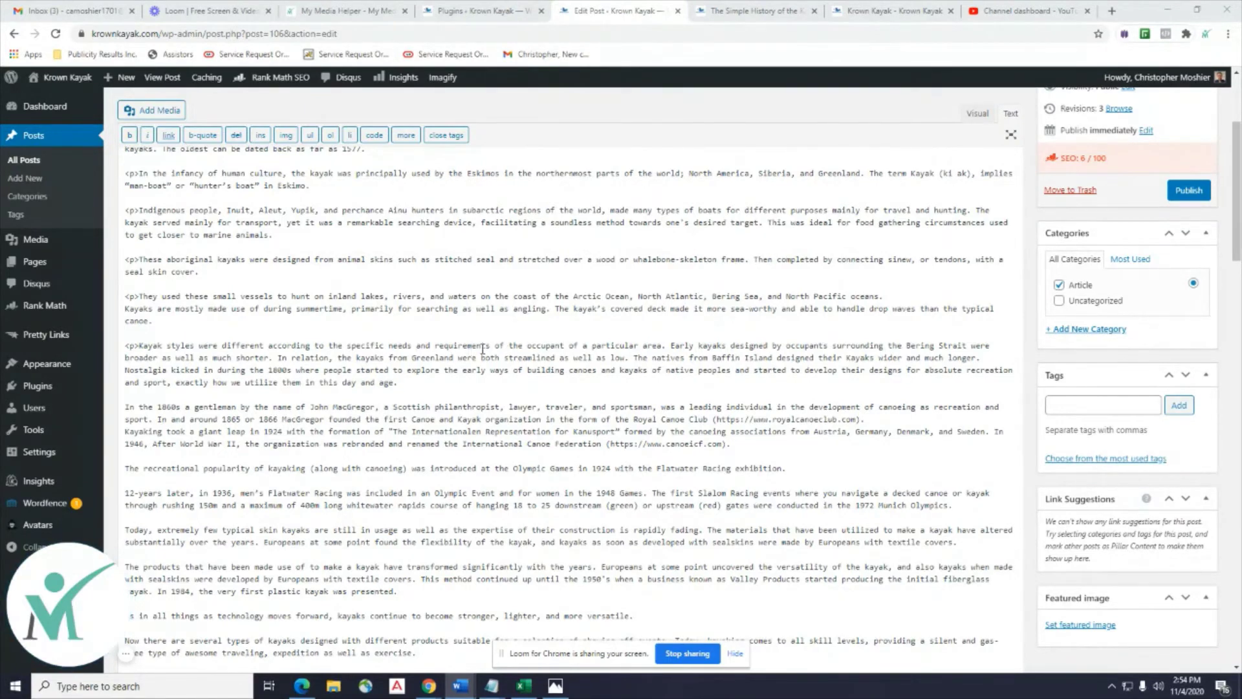
{"action": "left_click", "coordinate": [967, 363]}
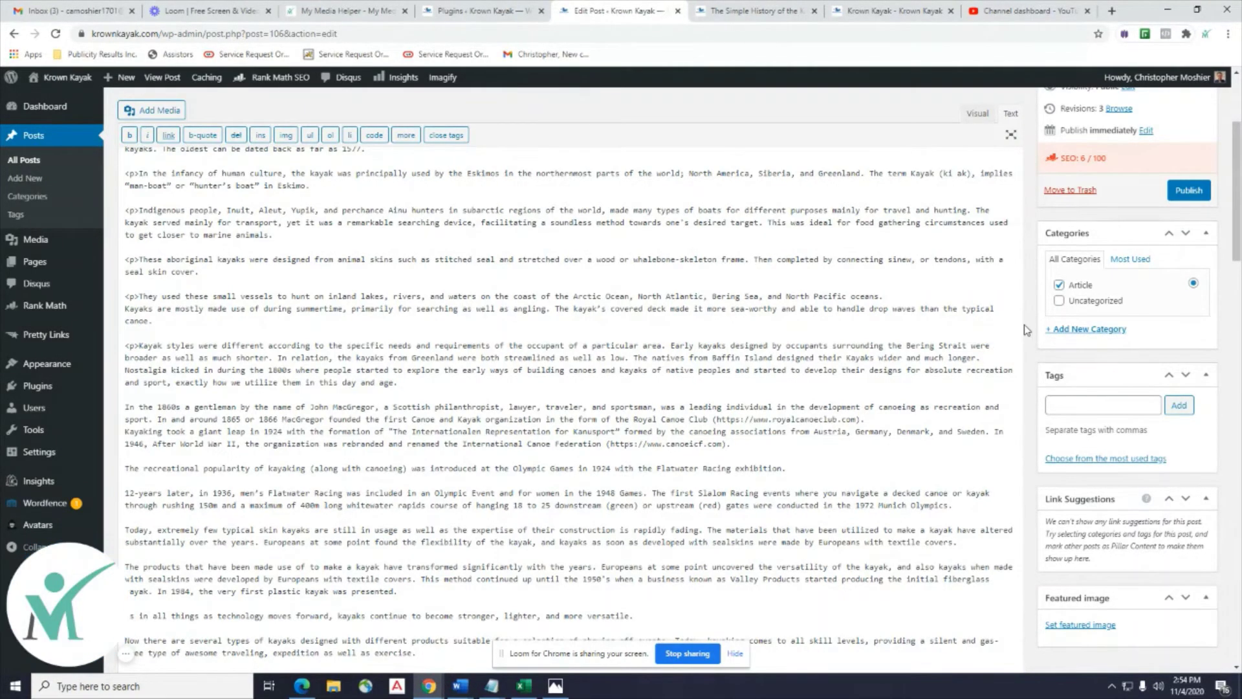
{"action": "key", "text": "Return"}
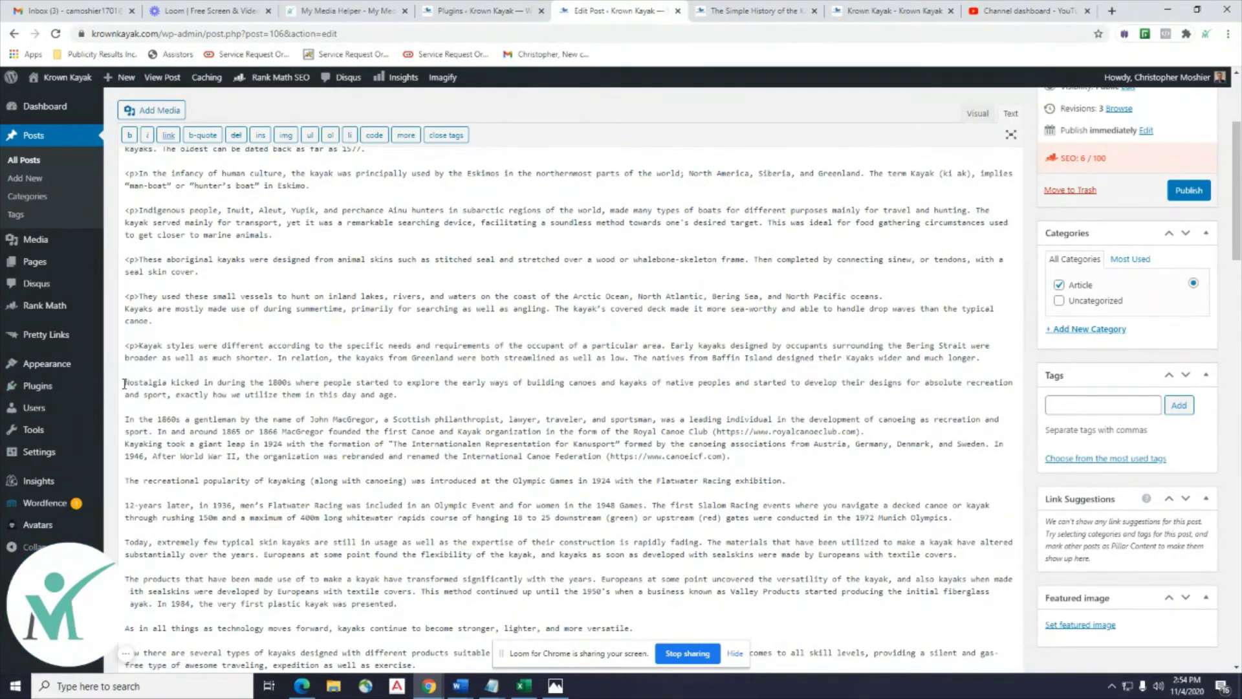
{"action": "type", "text": "<p>"}
Separate "Kayaking took a giant leap" into its own paragraph and put <p> before it and before "In the 1860s".
{"action": "scroll", "coordinate": [326, 410], "scroll_direction": "down", "scroll_amount": 1}
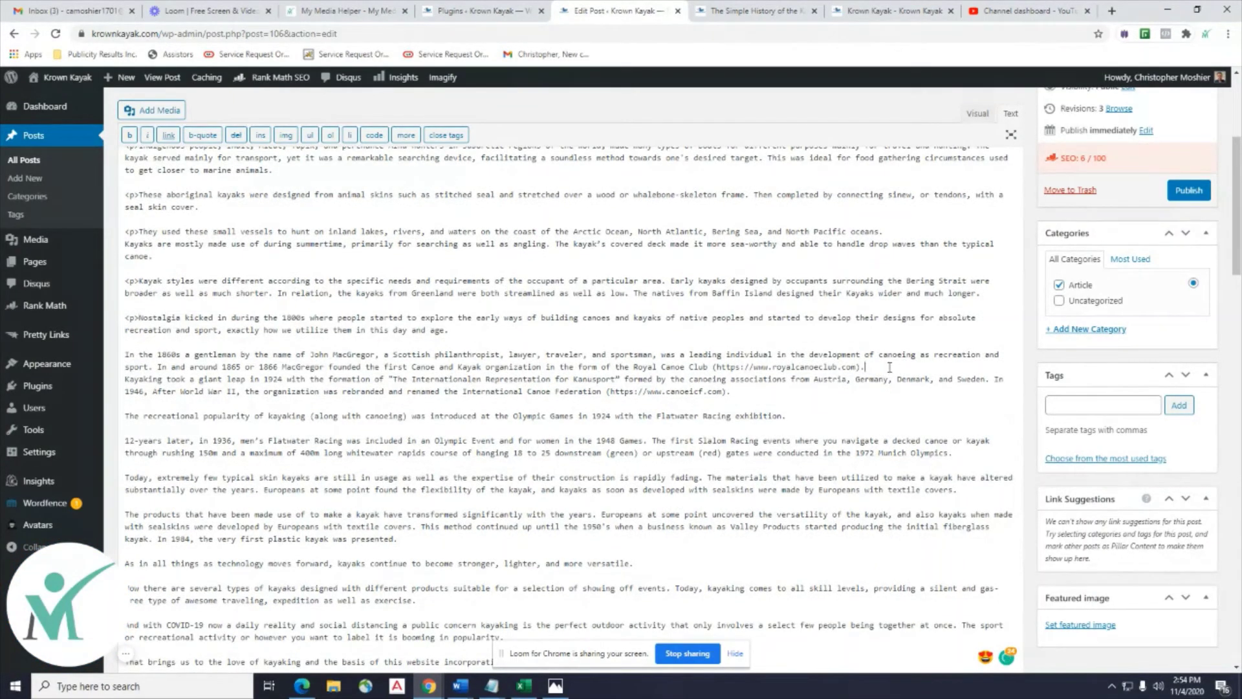
{"action": "left_click", "coordinate": [890, 367]}
{"action": "key", "text": "Return"}
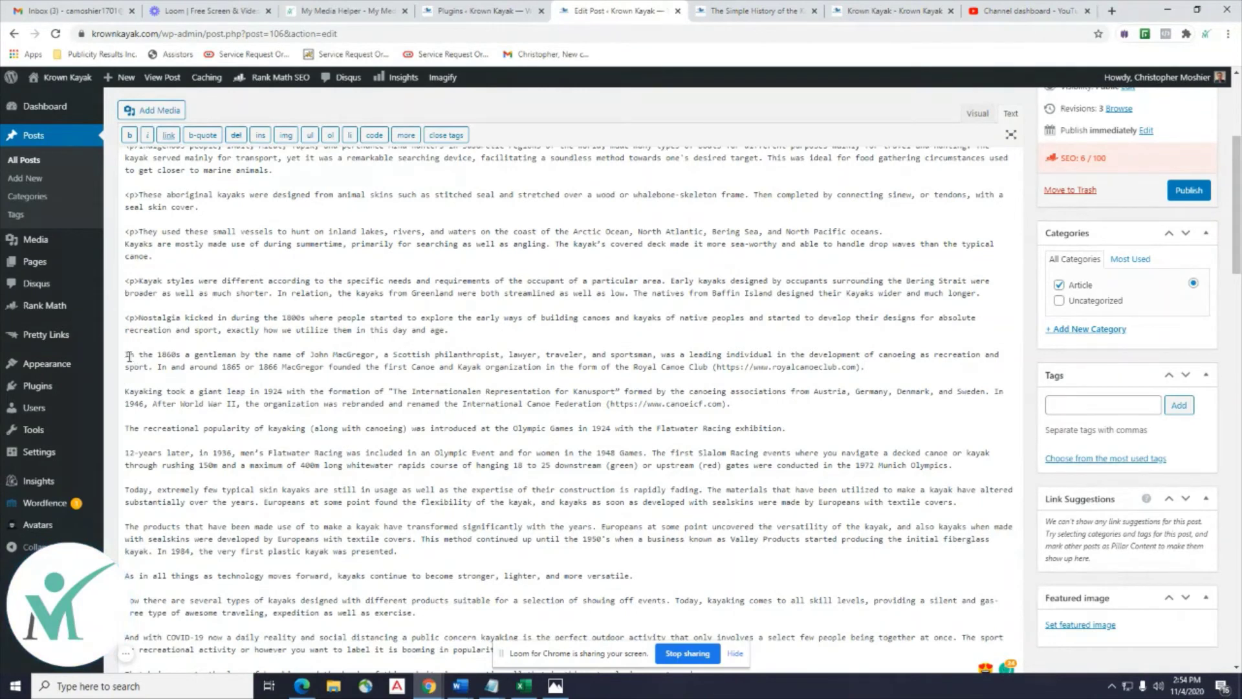
{"action": "type", "text": "<p>"}
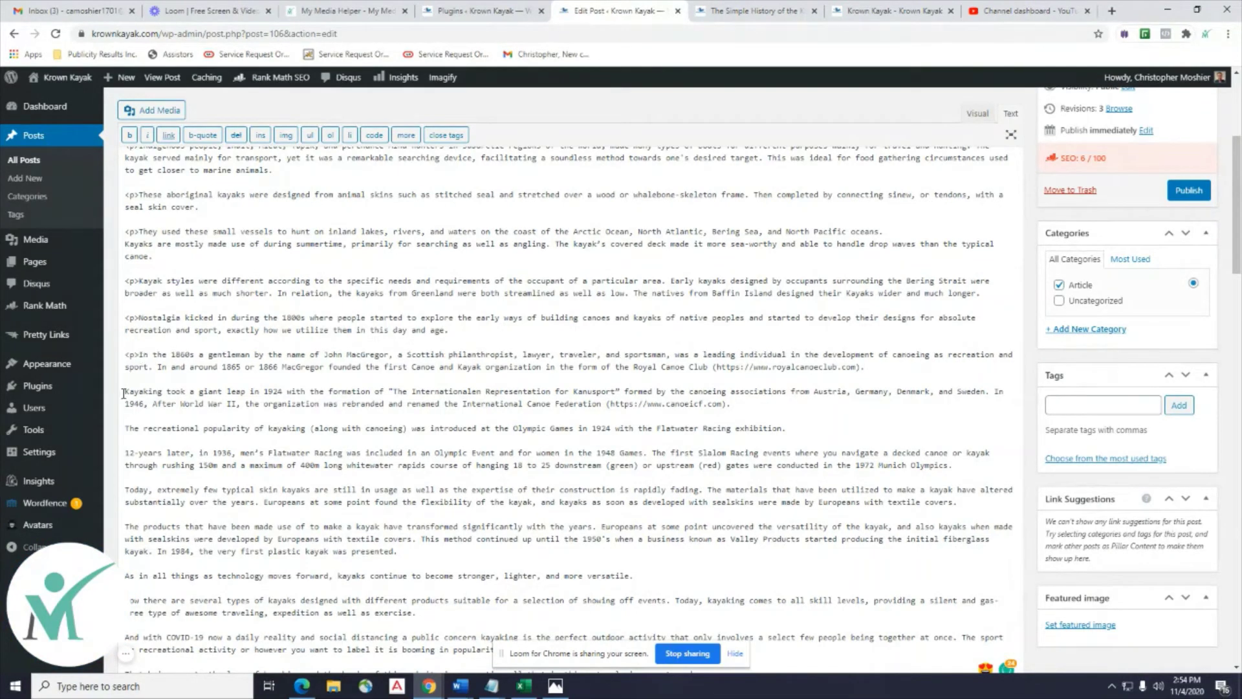
{"action": "left_click", "coordinate": [124, 391]}
{"action": "type", "text": "<p>"}
Add opening <p> tags to the paragraphs starting "The recreational popularity", "12-years later" and "Today, extremely few".
{"action": "scroll", "coordinate": [123, 324], "scroll_direction": "down", "scroll_amount": 3}
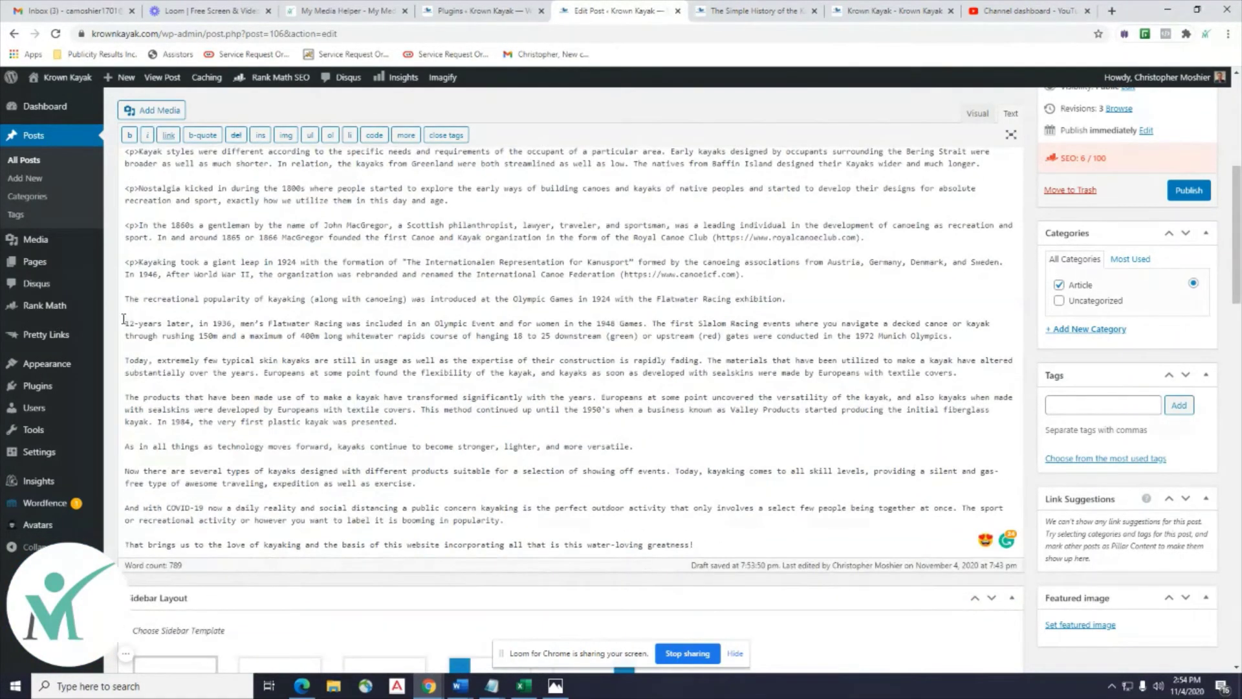
{"action": "left_click", "coordinate": [129, 301]}
{"action": "type", "text": "<p>"}
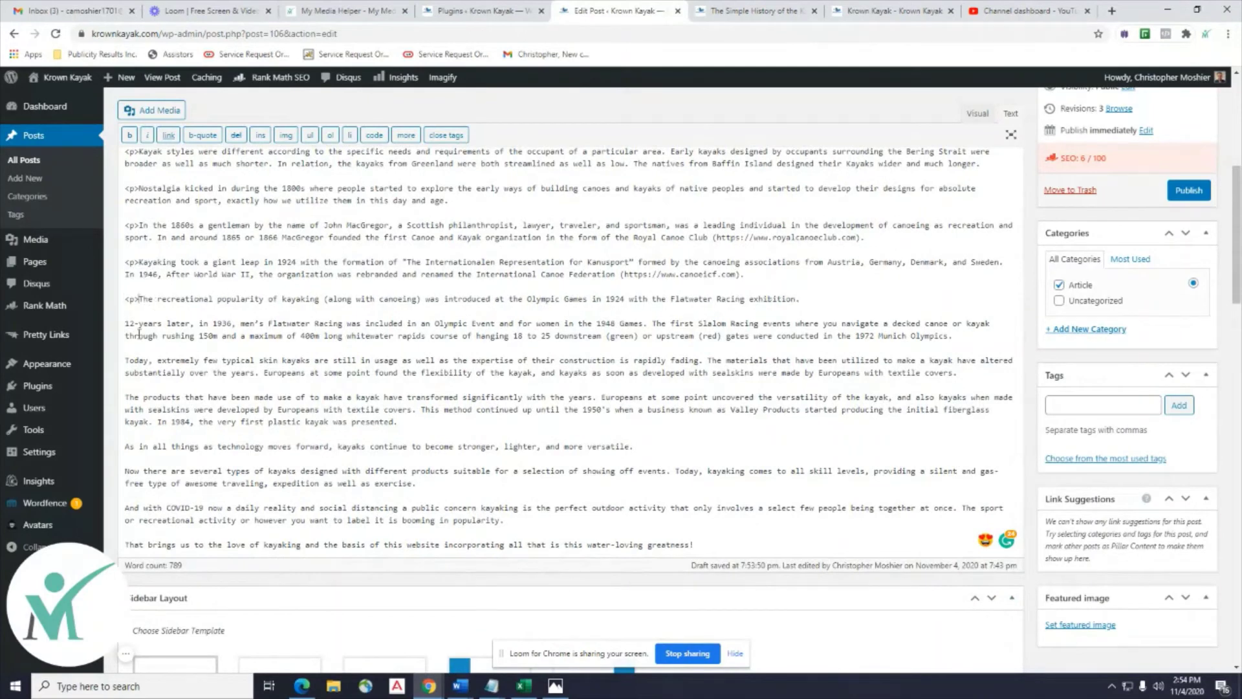
{"action": "left_click", "coordinate": [126, 360]}
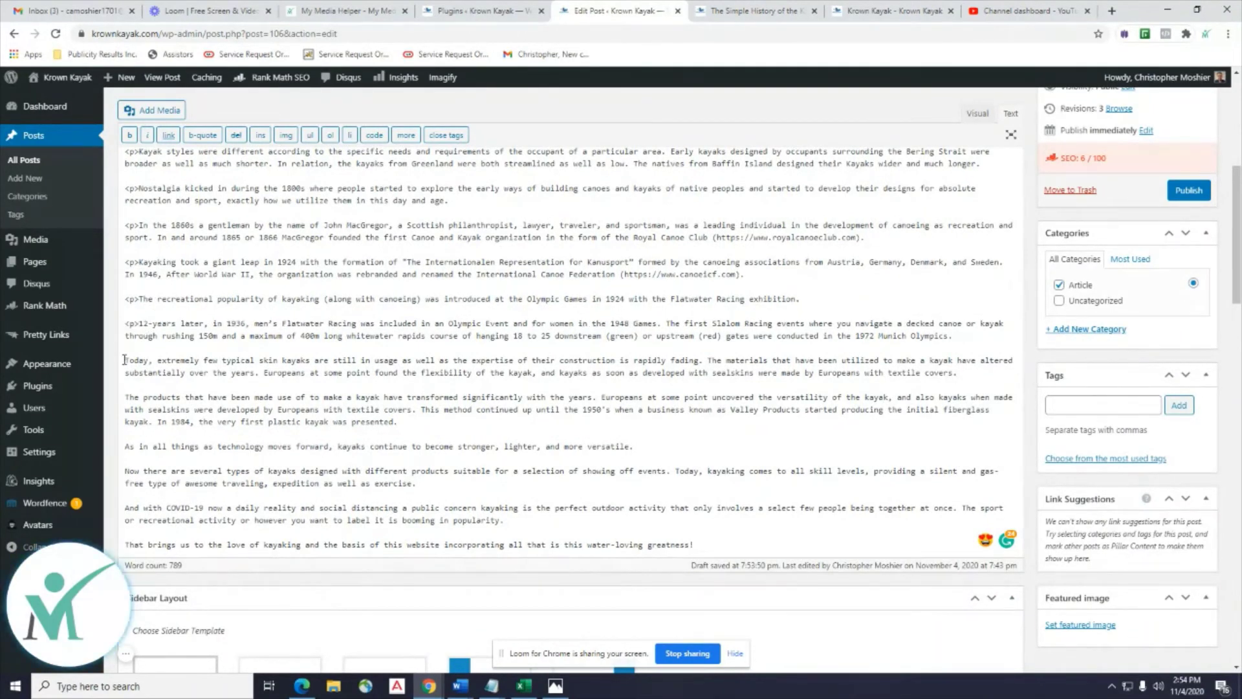
{"action": "type", "text": "<p>"}
Add opening <p> tags to the paragraphs starting "The products that have been made" and "As in all things".
{"action": "scroll", "coordinate": [162, 349], "scroll_direction": "down", "scroll_amount": 1}
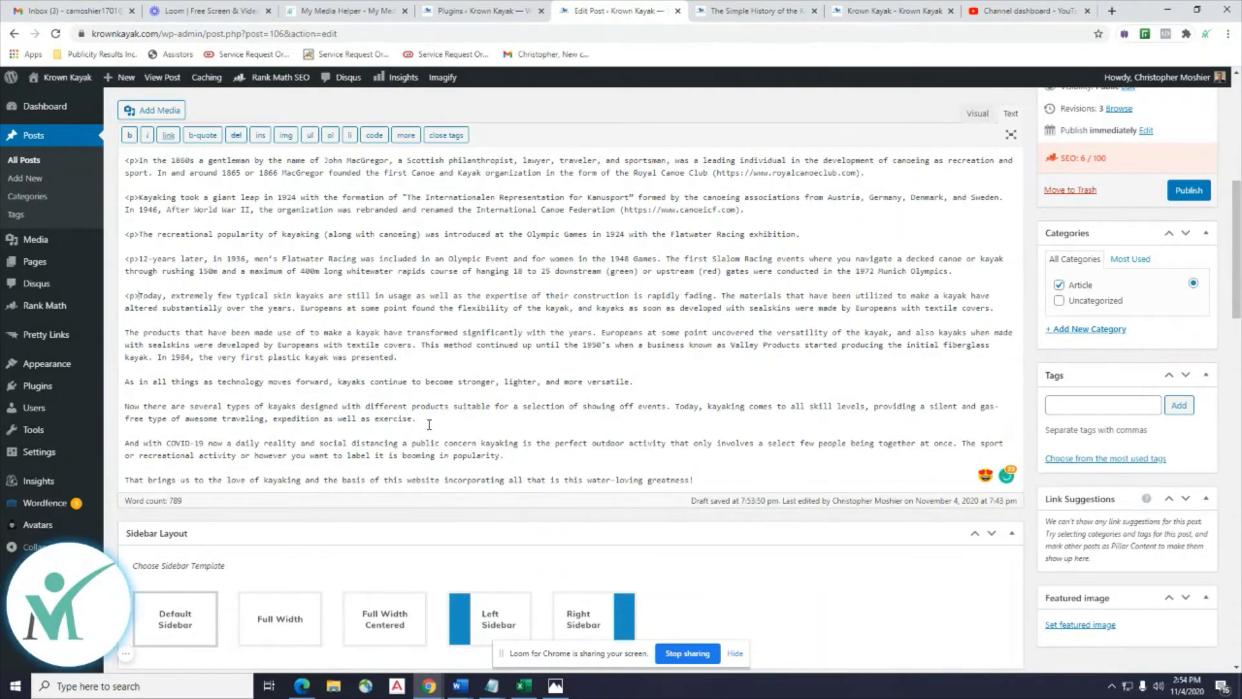
{"action": "left_click", "coordinate": [126, 332]}
{"action": "type", "text": "<p>"}
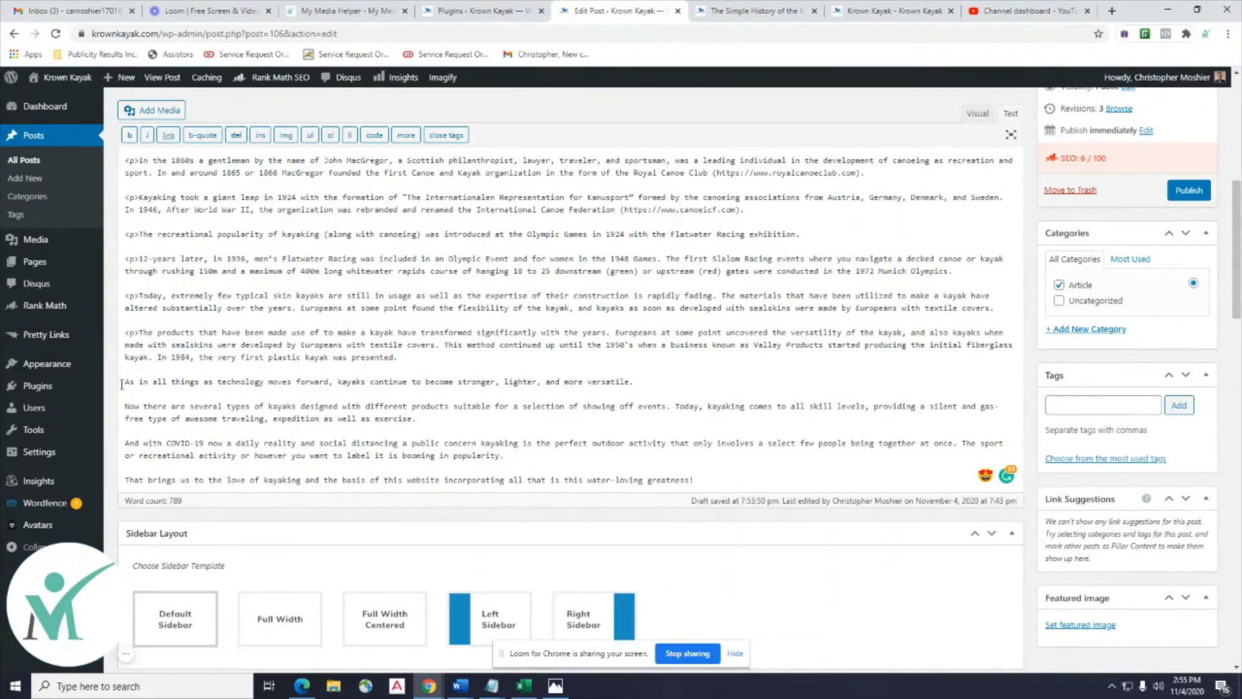
{"action": "left_click", "coordinate": [123, 383]}
{"action": "type", "text": "<p>"}
Add opening <p> tags to the last three paragraphs, starting "Now there are", "And with COVID-19" and "That brings us".
{"action": "scroll", "coordinate": [148, 313], "scroll_direction": "down", "scroll_amount": 5}
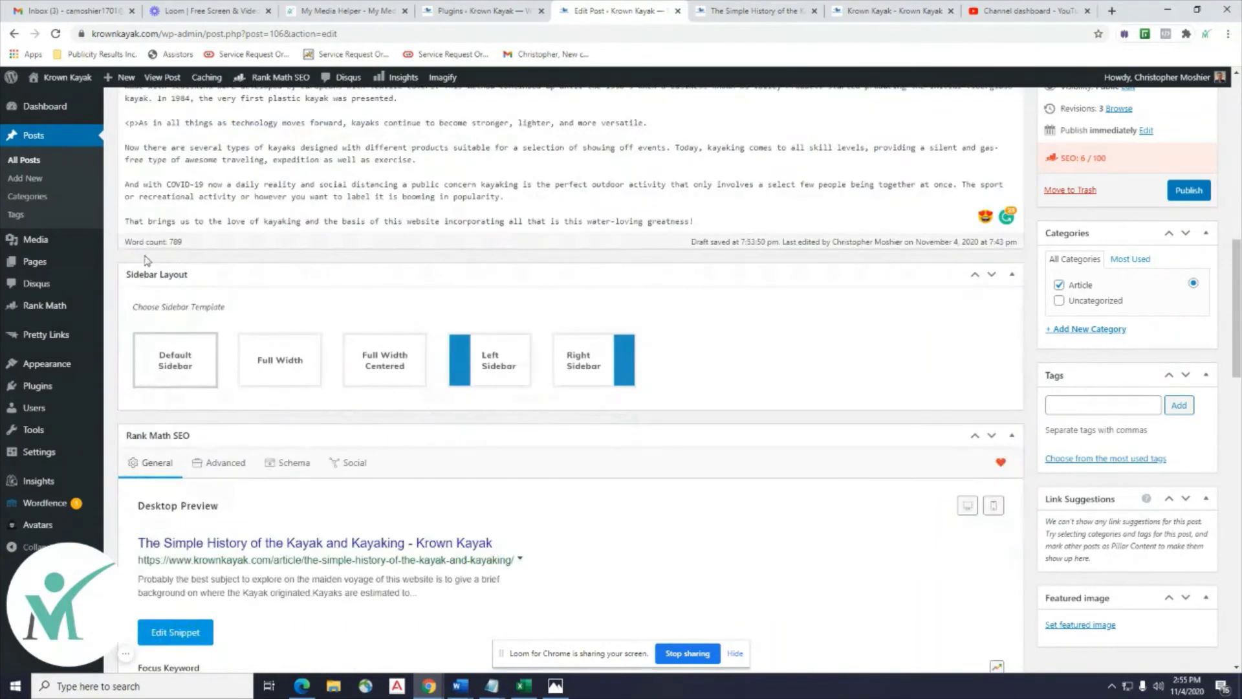
{"action": "scroll", "coordinate": [147, 312], "scroll_direction": "up", "scroll_amount": 5}
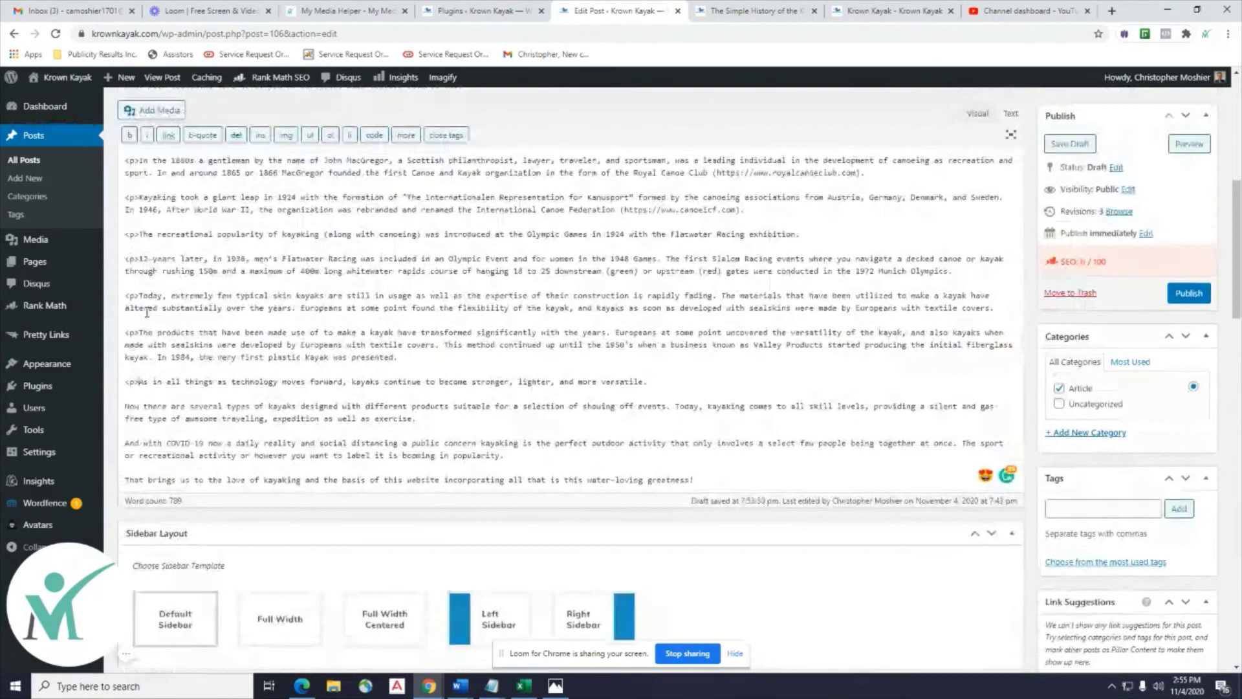
{"action": "left_click", "coordinate": [126, 407]}
{"action": "type", "text": "<p>"}
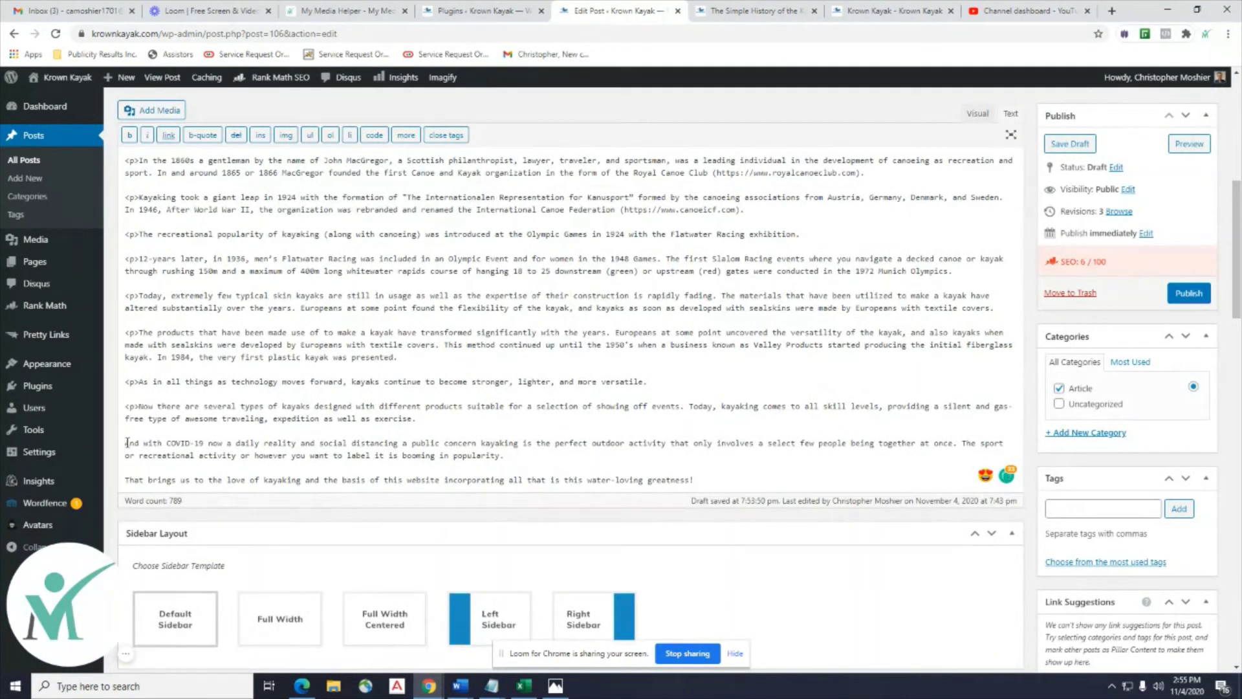
{"action": "left_click", "coordinate": [125, 443]}
{"action": "type", "text": "<p>"}
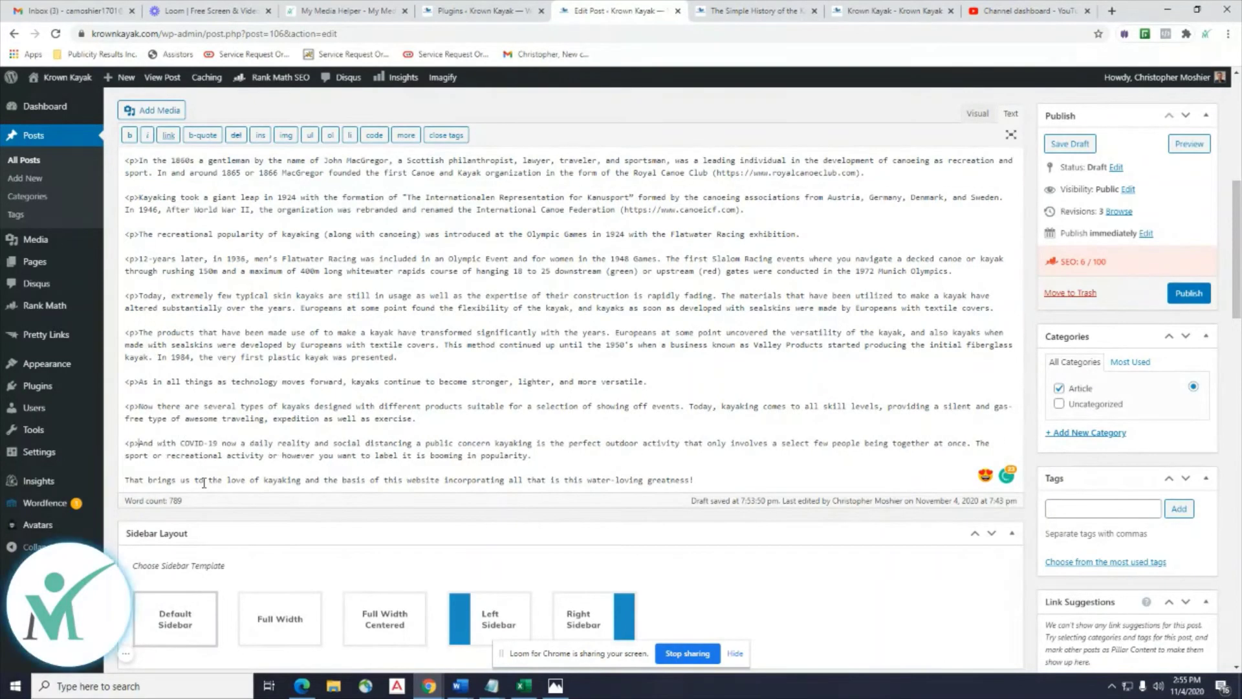
{"action": "left_click", "coordinate": [125, 479]}
Copy the first paragraph's closing </p> tag and append it to each paragraph from "Kayaks are estimated" through "Nostalgia kicked in".
{"action": "scroll", "coordinate": [355, 392], "scroll_direction": "up", "scroll_amount": 7}
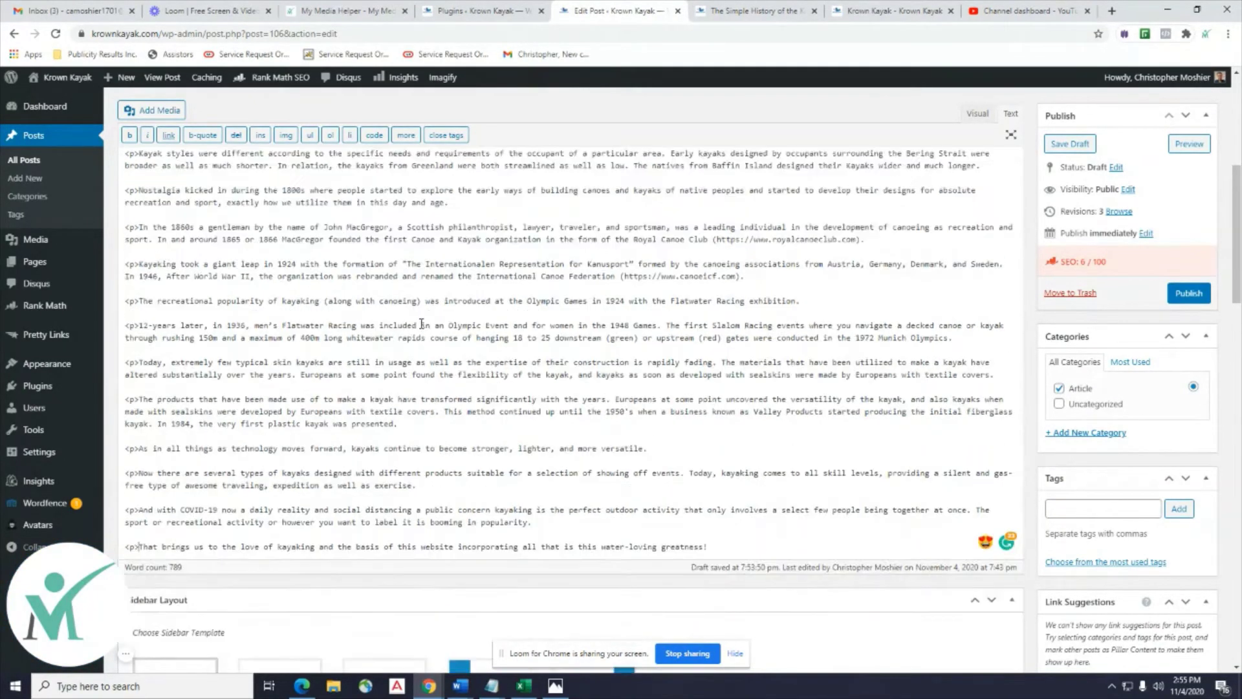
{"action": "left_click_drag", "start_coordinate": [782, 308], "coordinate": [759, 307]}
{"action": "key", "text": "ctrl+c"}
{"action": "left_click", "coordinate": [784, 309]}
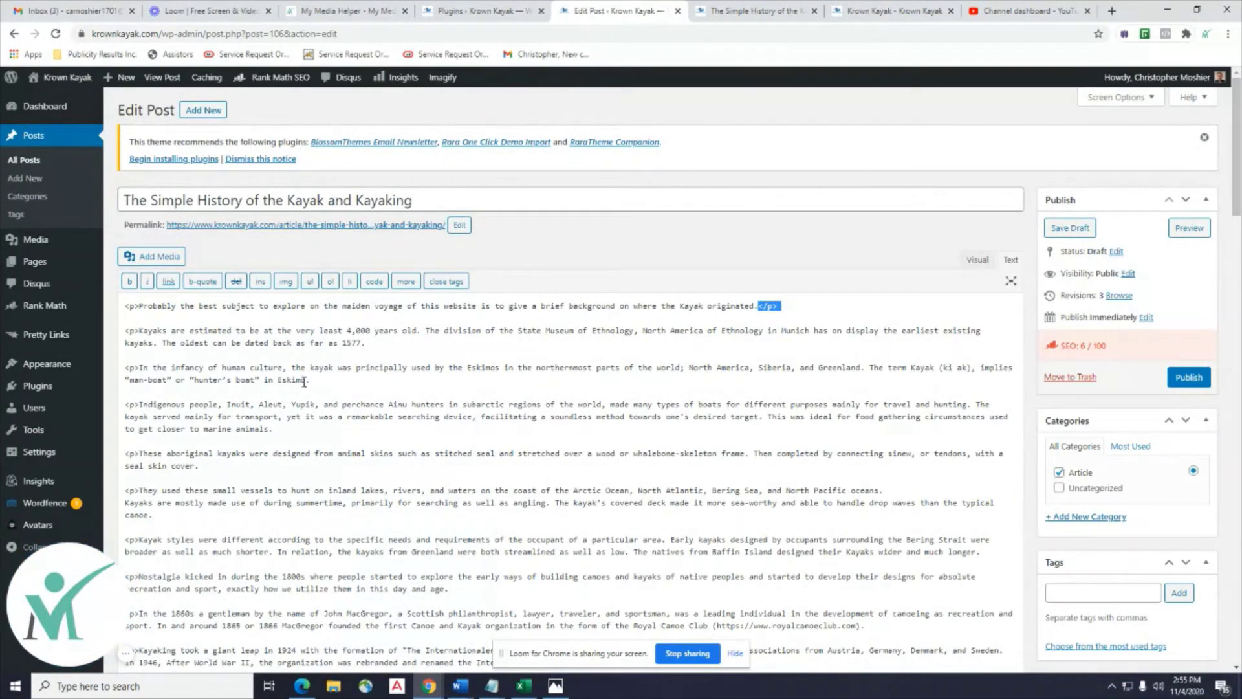
{"action": "left_click", "coordinate": [401, 346]}
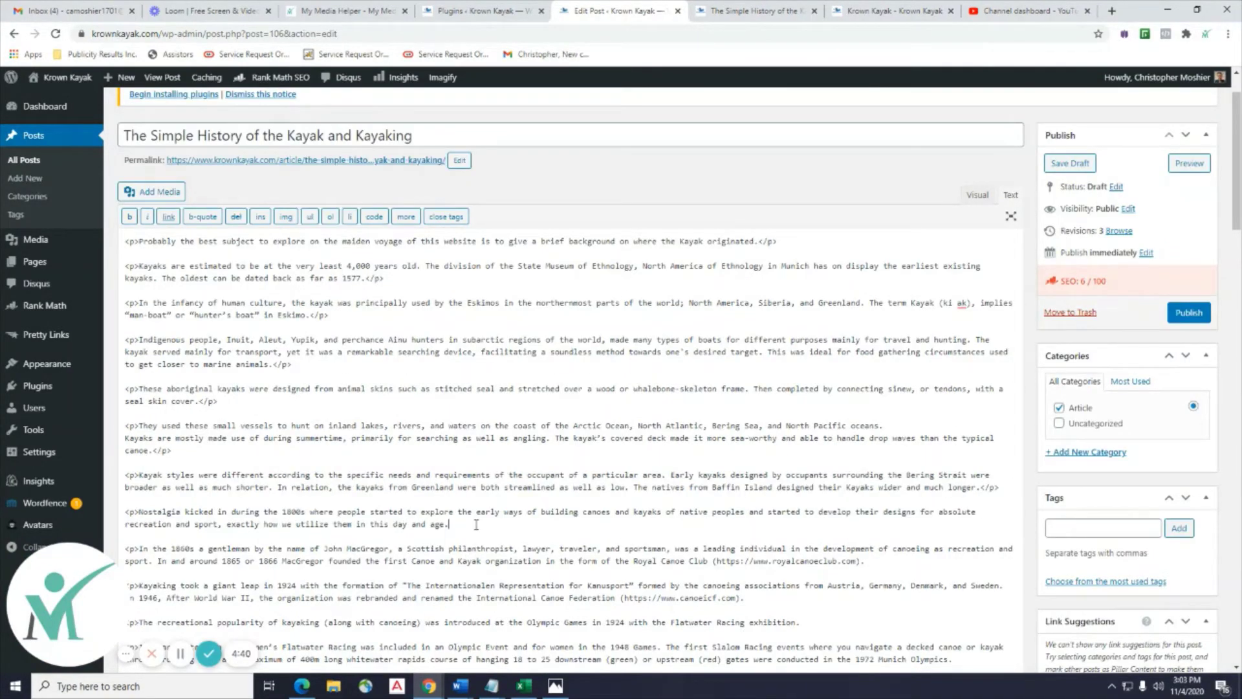
{"action": "key", "text": "ctrl+v"}
{"action": "scroll", "coordinate": [795, 477], "scroll_direction": "down", "scroll_amount": 2}
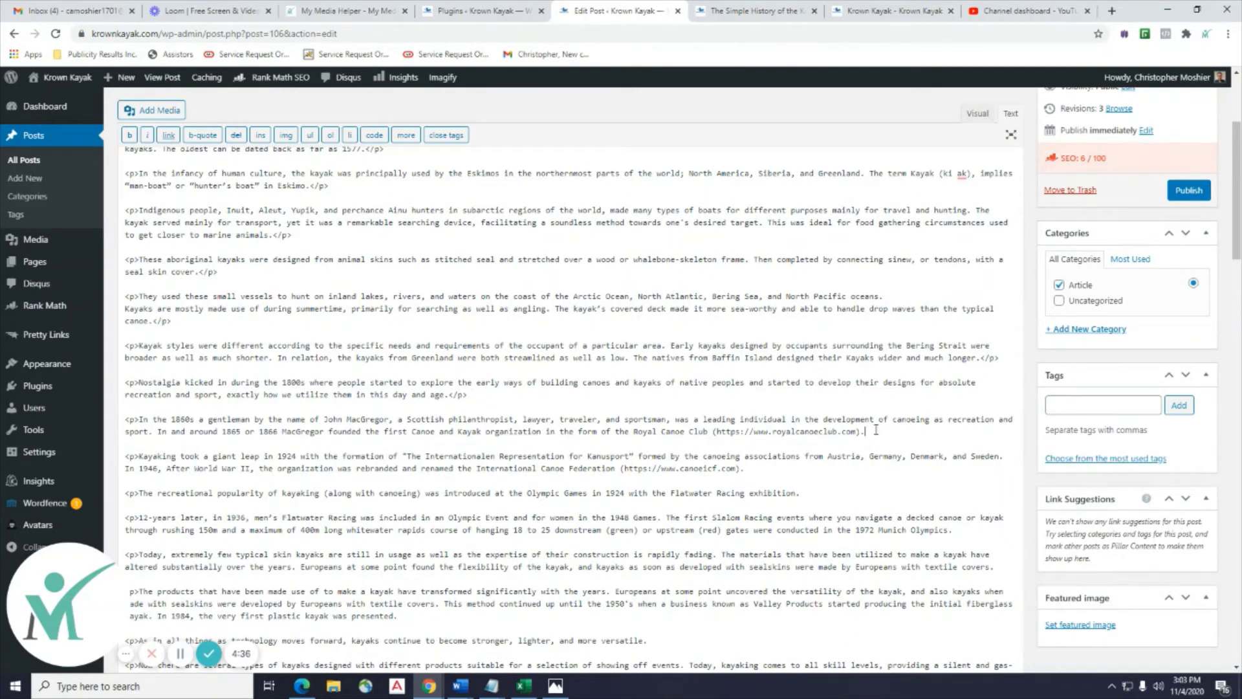
Append the copied </p> tag to each paragraph from "In the 1860s" through "The products that have been made".
{"action": "left_click", "coordinate": [876, 430]}
{"action": "key", "text": "ctrl+v"}
{"action": "key", "text": "ctrl+v"}
{"action": "left_click", "coordinate": [819, 494]}
{"action": "key", "text": "ctrl+v"}
{"action": "left_click", "coordinate": [963, 531]}
{"action": "key", "text": "ctrl+v"}
{"action": "left_click", "coordinate": [1010, 566]}
{"action": "key", "text": "ctrl+v"}
{"action": "left_click", "coordinate": [405, 612]}
{"action": "key", "text": "ctrl+v"}
Append the copied </p> tag to the remaining paragraphs, from "As in all things" through "That brings us".
{"action": "scroll", "coordinate": [582, 569], "scroll_direction": "down", "scroll_amount": 1}
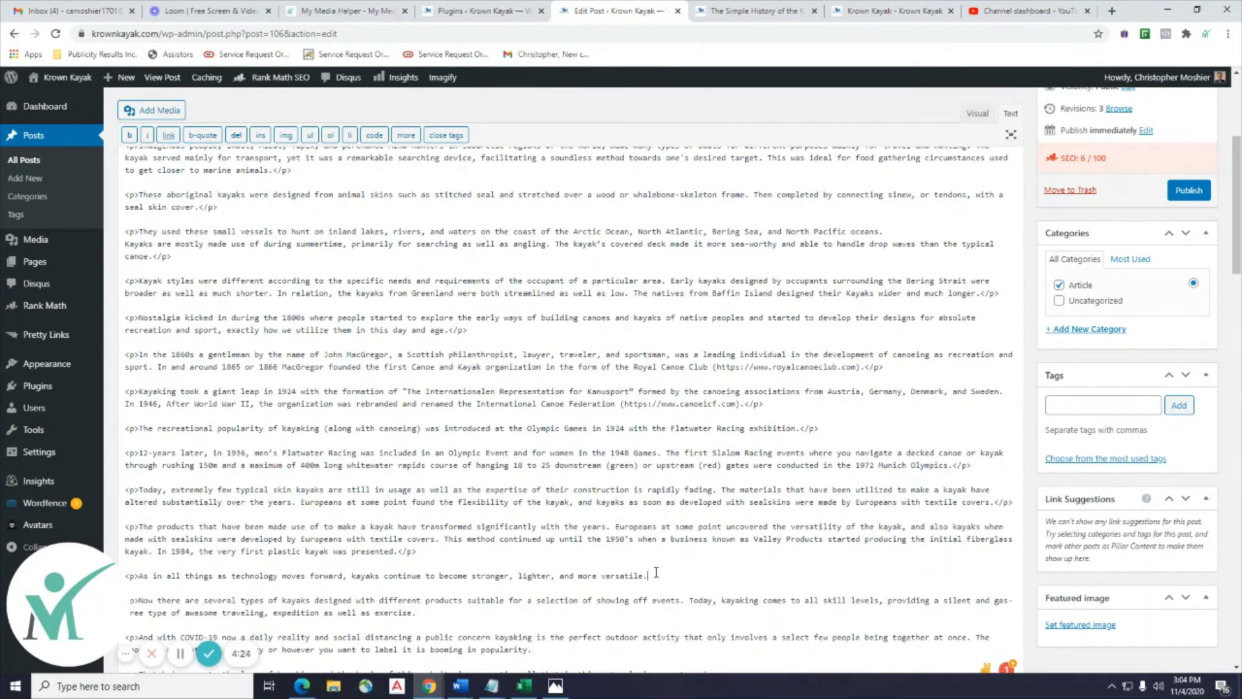
{"action": "scroll", "coordinate": [655, 572], "scroll_direction": "down", "scroll_amount": 2}
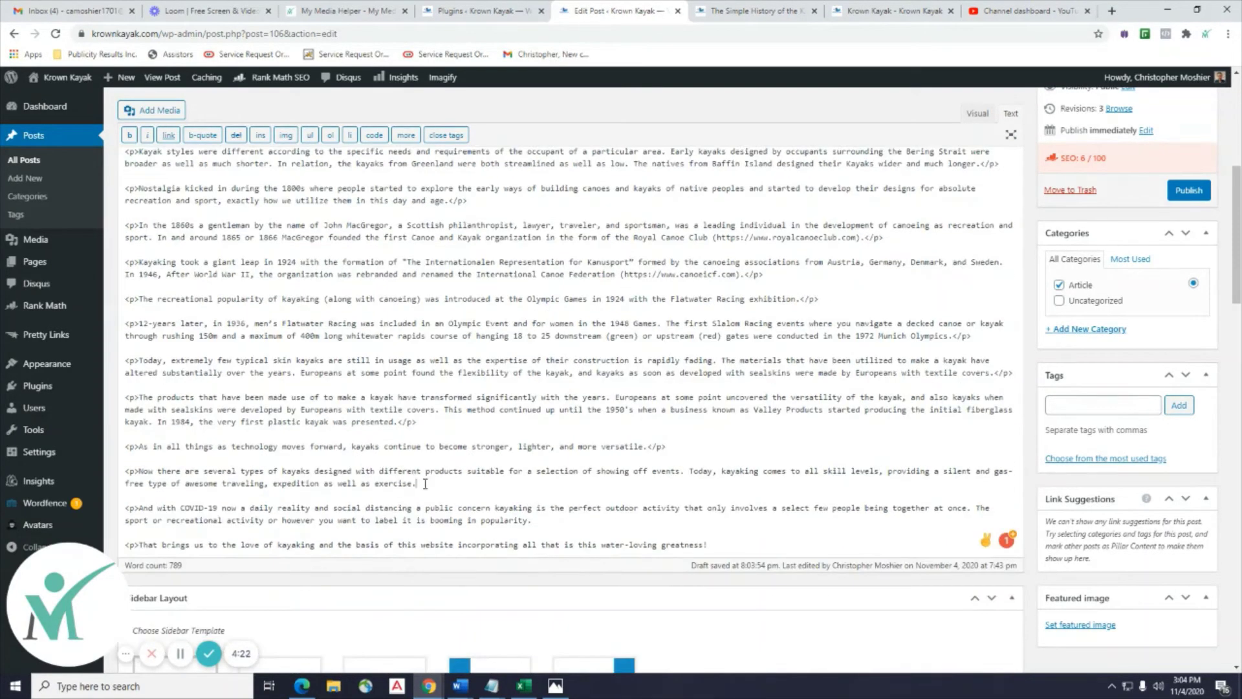
{"action": "left_click", "coordinate": [432, 483]}
{"action": "key", "text": "ctrl+v"}
{"action": "left_click", "coordinate": [548, 516]}
{"action": "key", "text": "ctrl+v"}
{"action": "key", "text": "ctrl+v"}
{"action": "scroll", "coordinate": [724, 530], "scroll_direction": "up", "scroll_amount": 8}
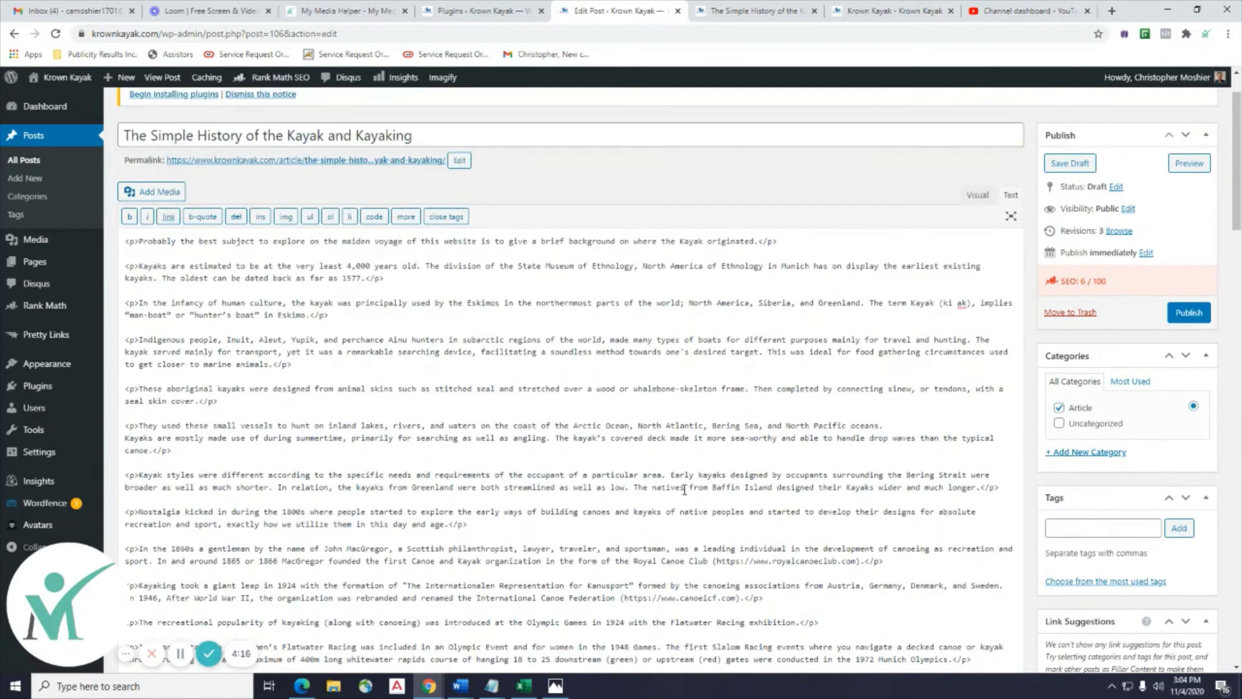
{"action": "scroll", "coordinate": [538, 452], "scroll_direction": "down", "scroll_amount": 2}
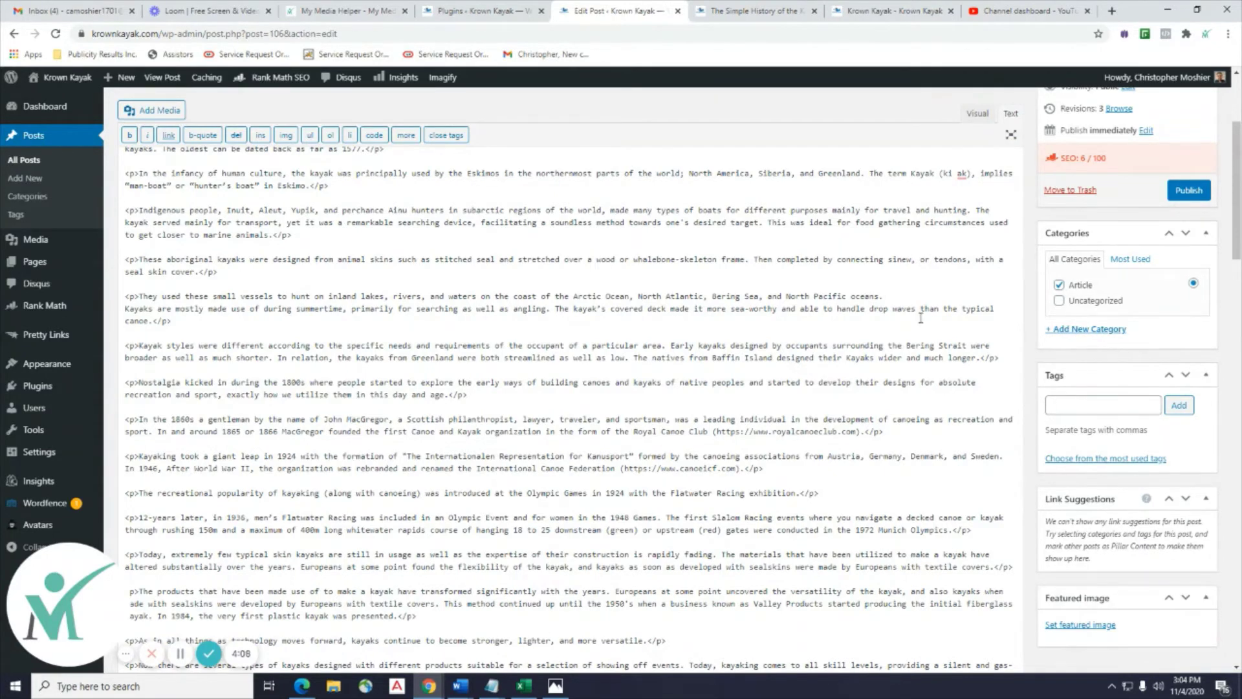
{"action": "scroll", "coordinate": [749, 511], "scroll_direction": "up", "scroll_amount": 1}
{"action": "scroll", "coordinate": [745, 505], "scroll_direction": "down", "scroll_amount": 2}
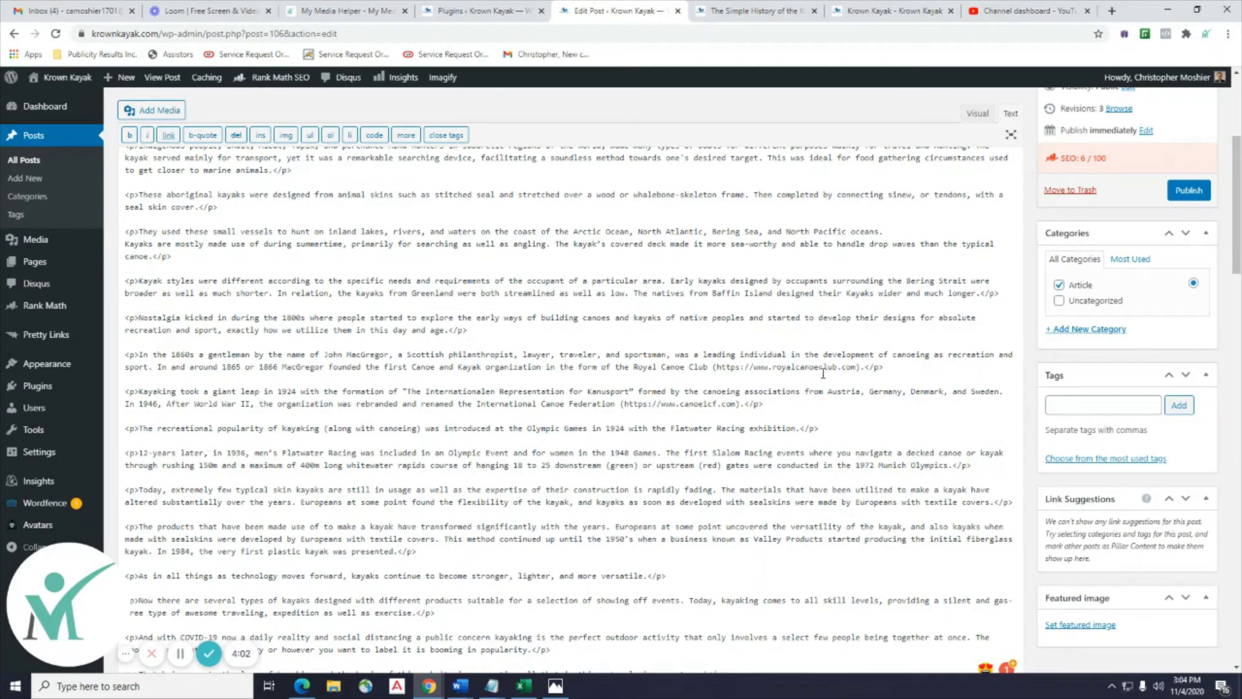
{"action": "left_click_drag", "start_coordinate": [858, 367], "coordinate": [717, 356]}
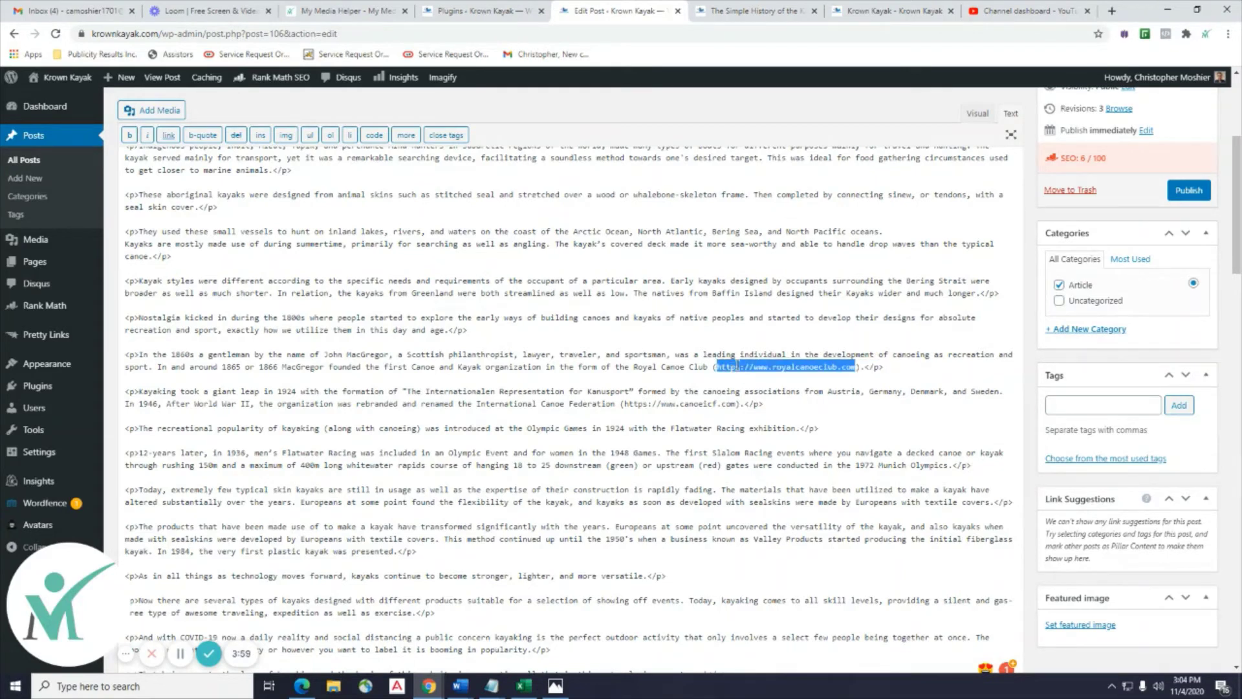
{"action": "right_click", "coordinate": [738, 365]}
{"action": "left_click", "coordinate": [761, 418]}
{"action": "scroll", "coordinate": [739, 453], "scroll_direction": "up", "scroll_amount": 1}
{"action": "scroll", "coordinate": [738, 452], "scroll_direction": "up", "scroll_amount": 1}
{"action": "left_click_drag", "start_coordinate": [708, 495], "coordinate": [635, 489]}
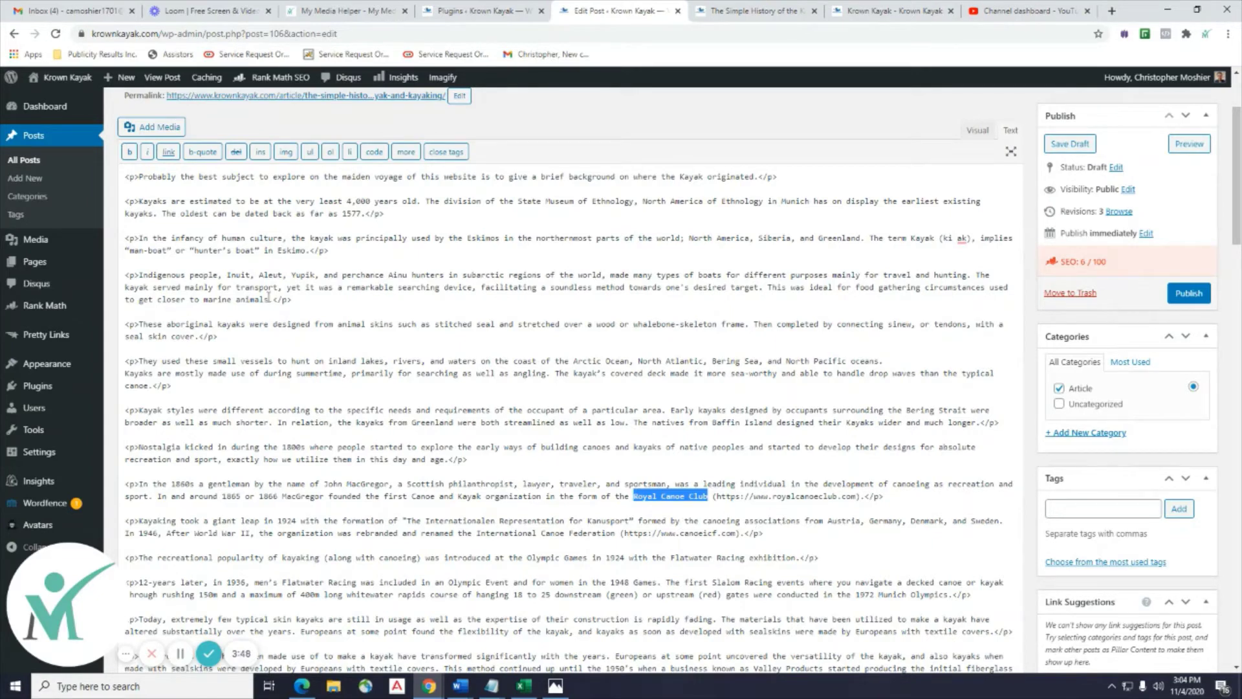
{"action": "left_click", "coordinate": [168, 153]}
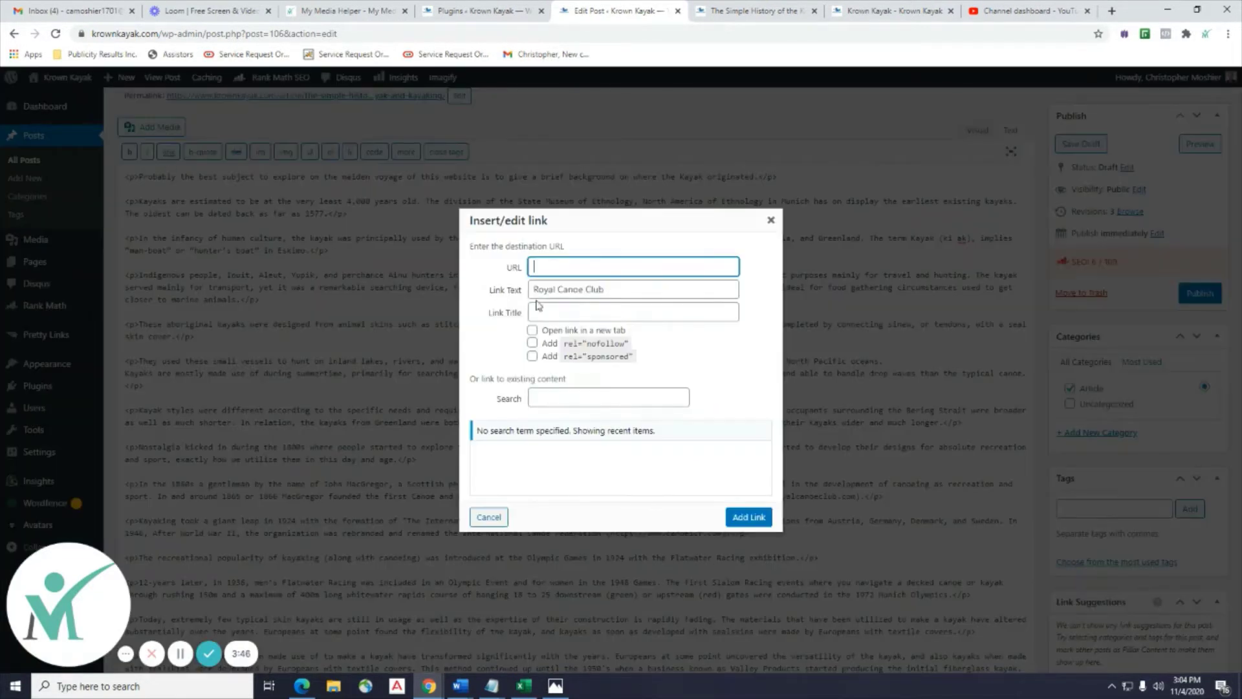
{"action": "left_click", "coordinate": [489, 517]}
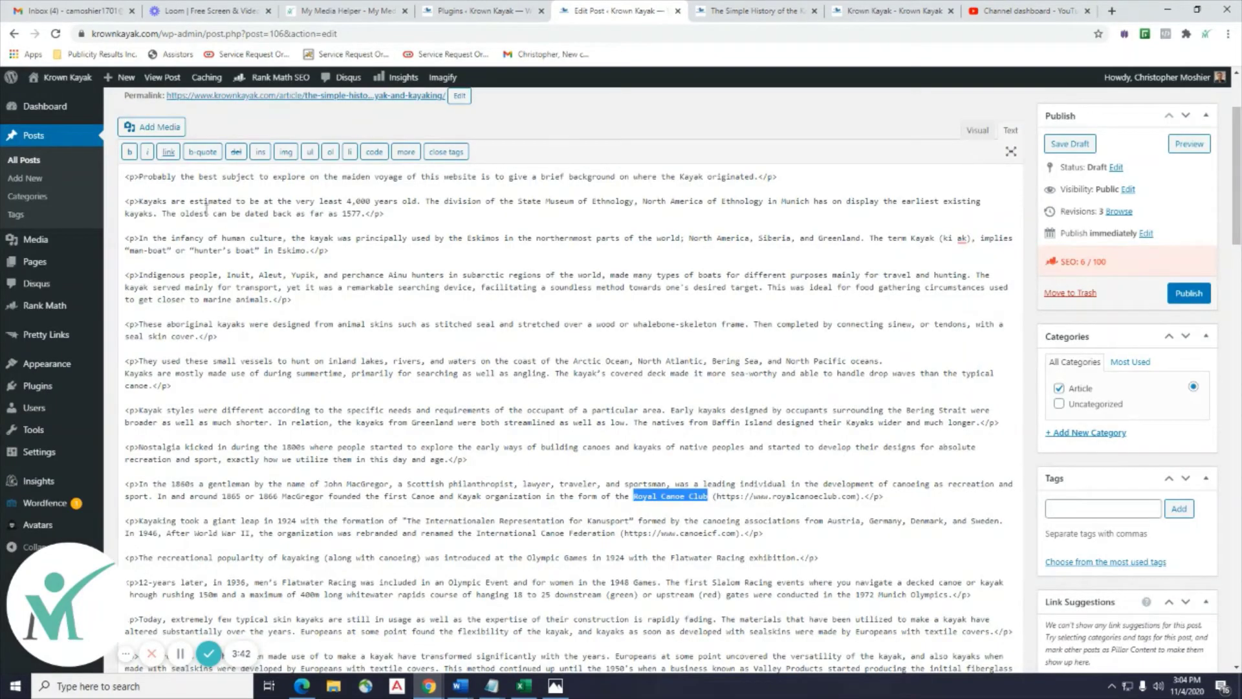
{"action": "left_click", "coordinate": [167, 153]}
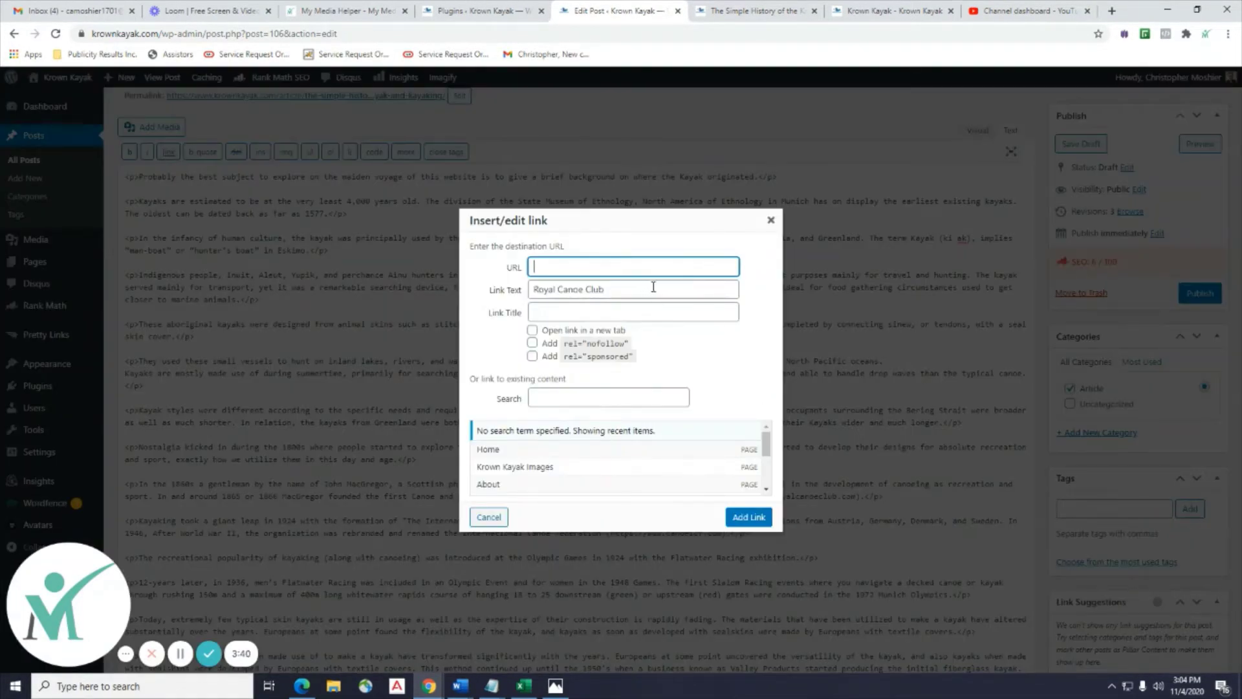
{"action": "key", "text": "ctrl+v"}
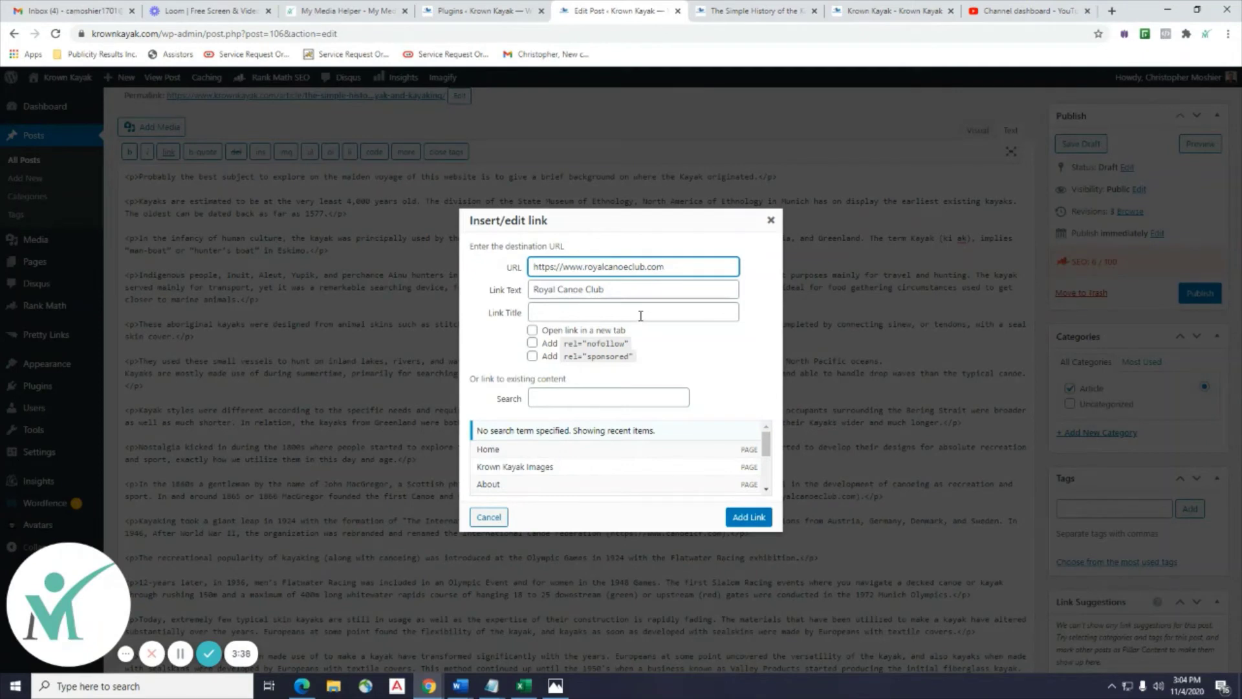
{"action": "left_click", "coordinate": [532, 331]}
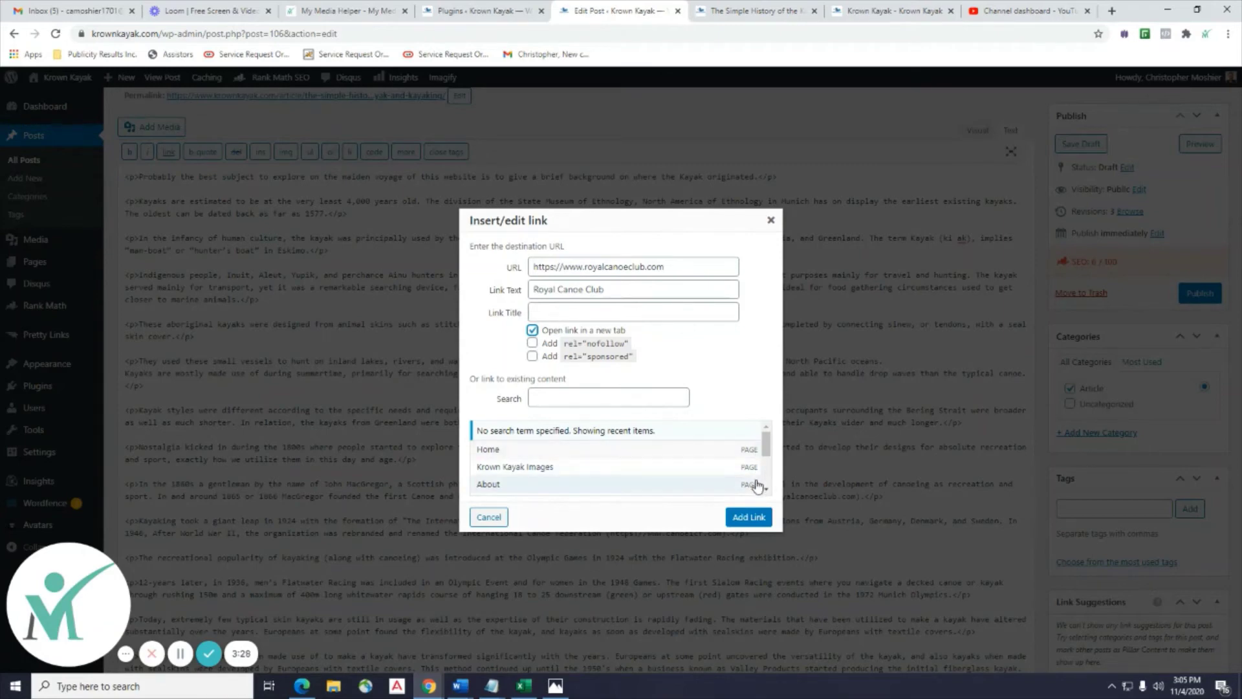
{"action": "left_click", "coordinate": [749, 518]}
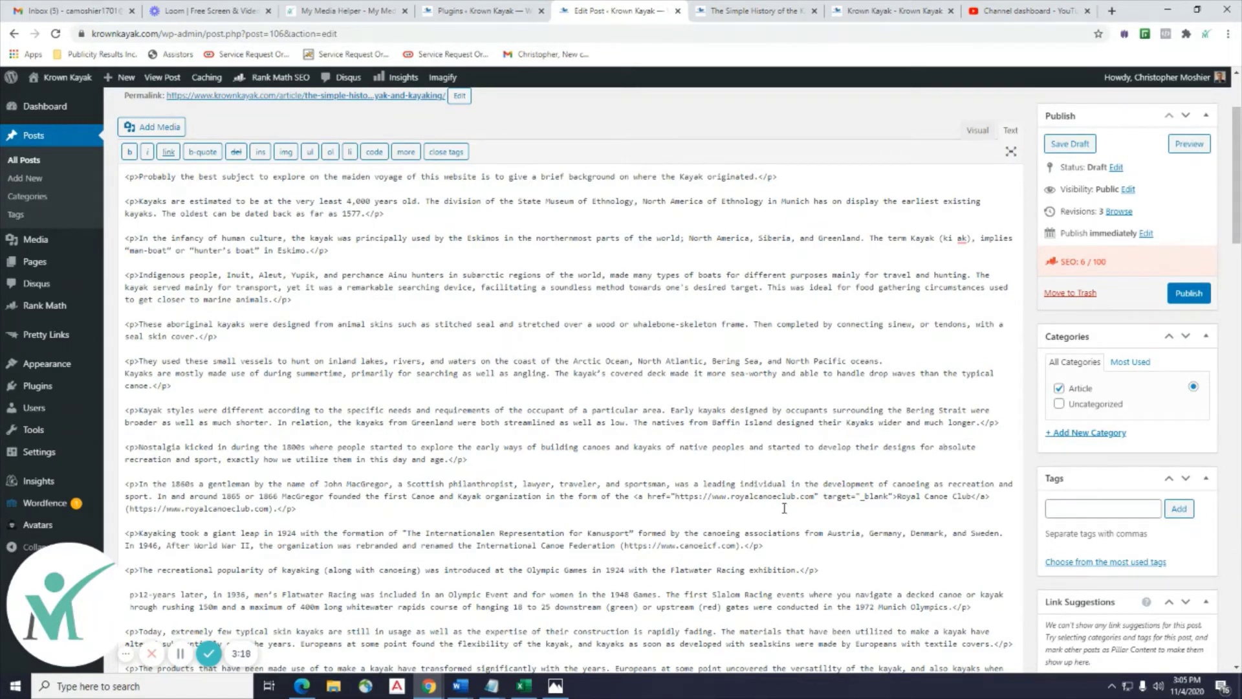
{"action": "left_click", "coordinate": [1073, 146]}
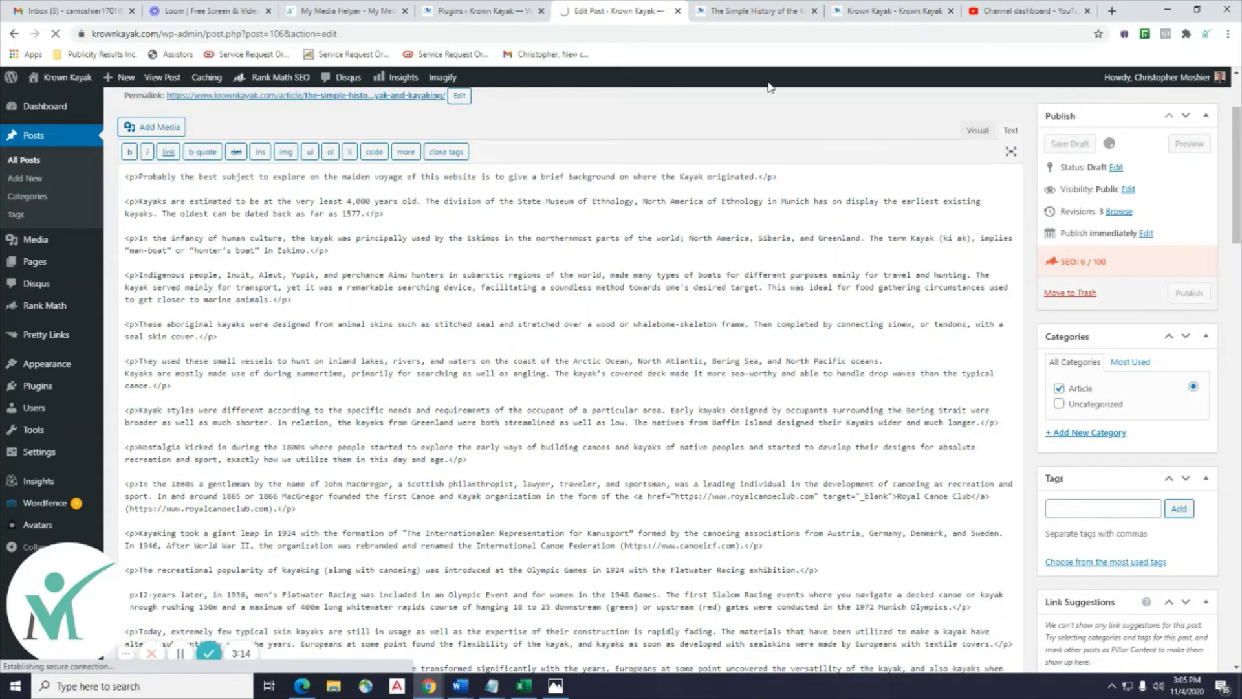
Reload the post preview and test that the "Royal Canoe Club" link opens its website in a new tab.
{"action": "left_click", "coordinate": [742, 12]}
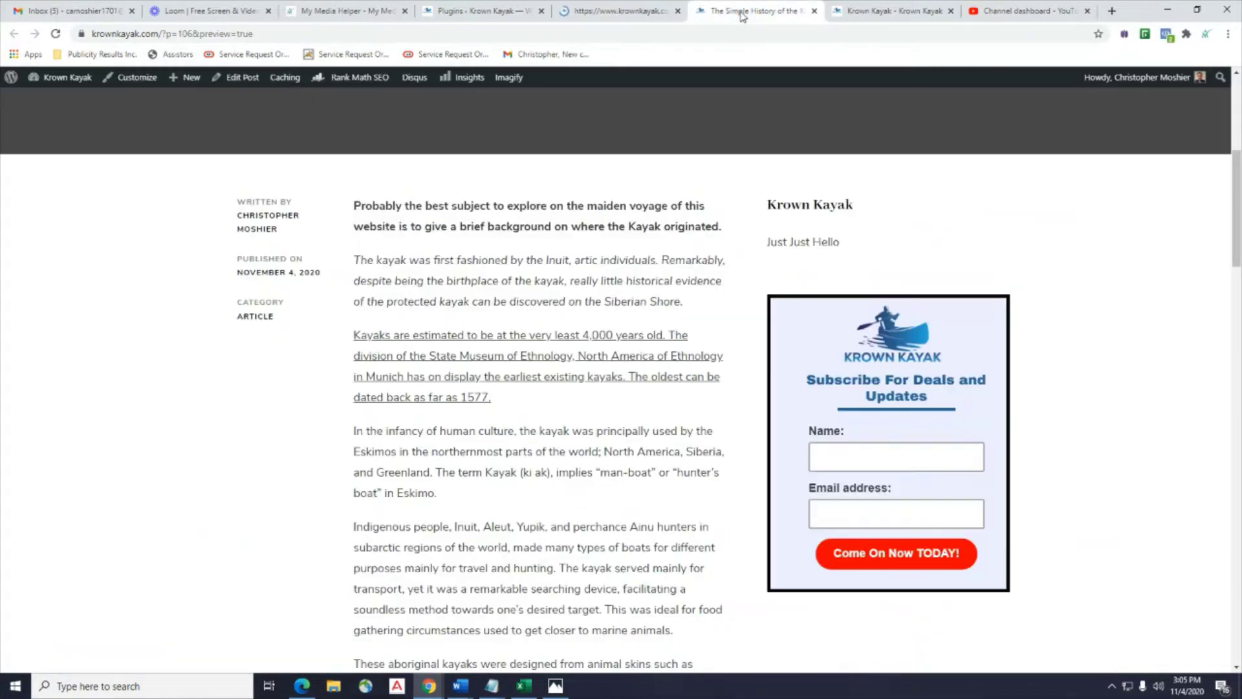
{"action": "left_click", "coordinate": [55, 33]}
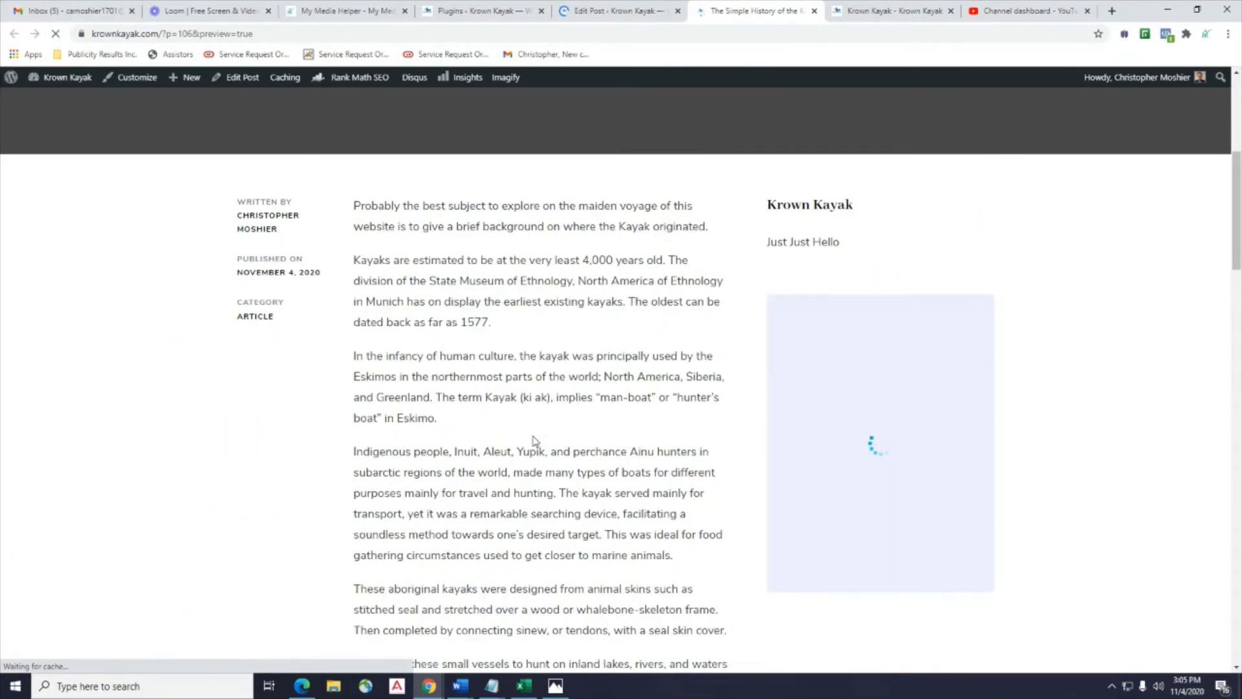
{"action": "scroll", "coordinate": [536, 440], "scroll_direction": "down", "scroll_amount": 4}
{"action": "scroll", "coordinate": [630, 338], "scroll_direction": "down", "scroll_amount": 2}
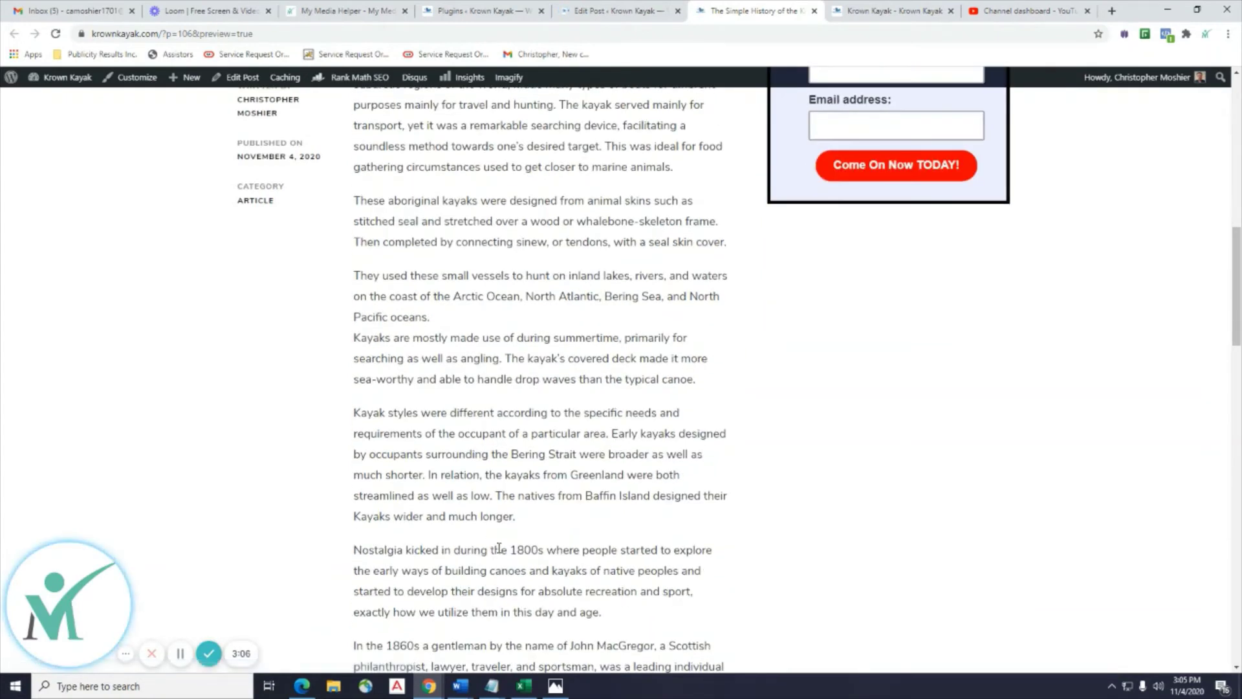
{"action": "scroll", "coordinate": [618, 523], "scroll_direction": "down", "scroll_amount": 5}
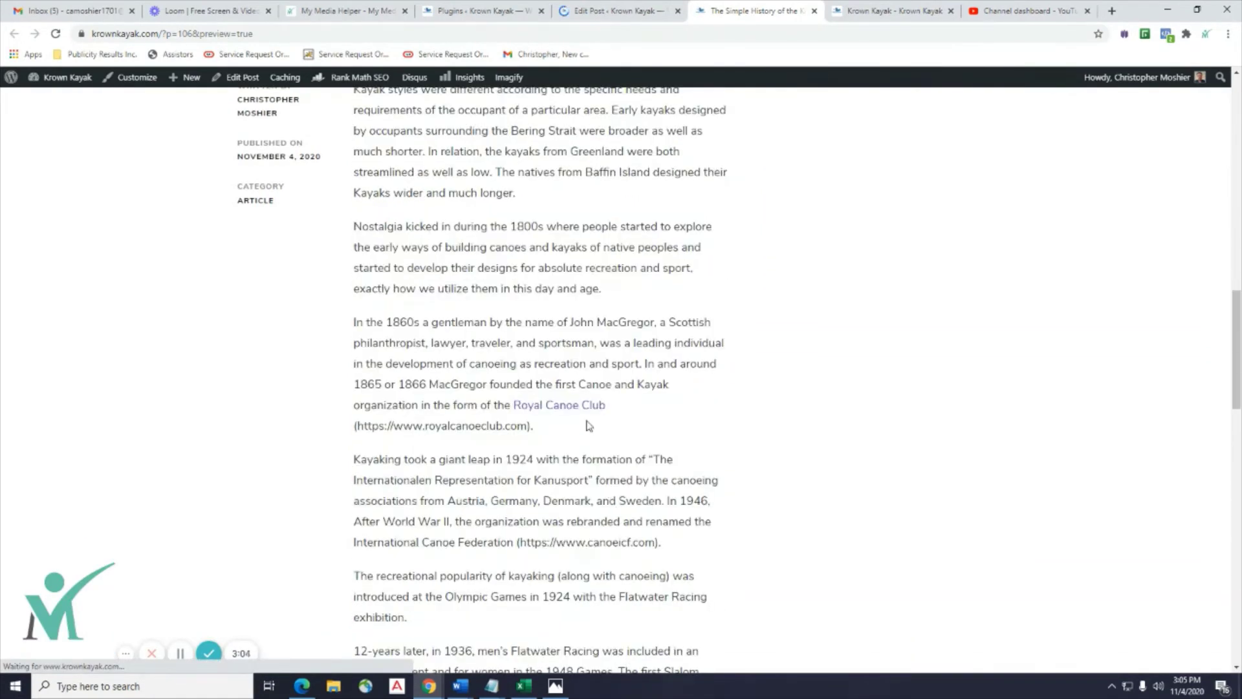
{"action": "left_click", "coordinate": [580, 409]}
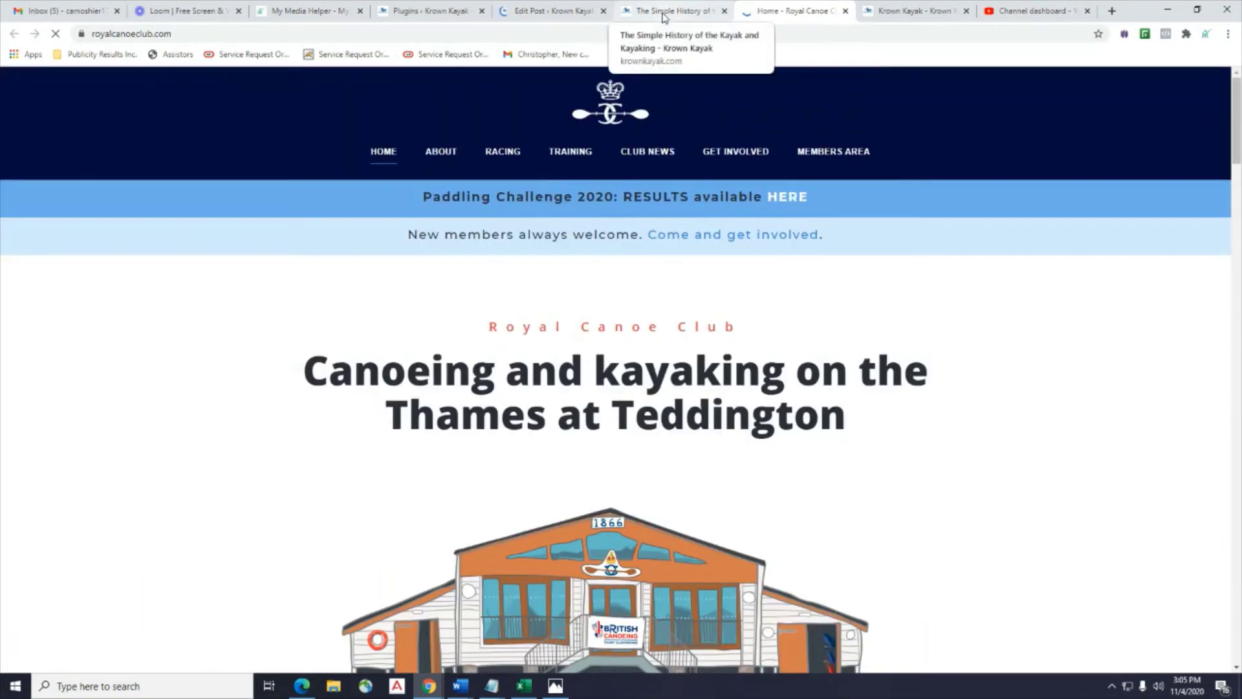
{"action": "left_click", "coordinate": [663, 11]}
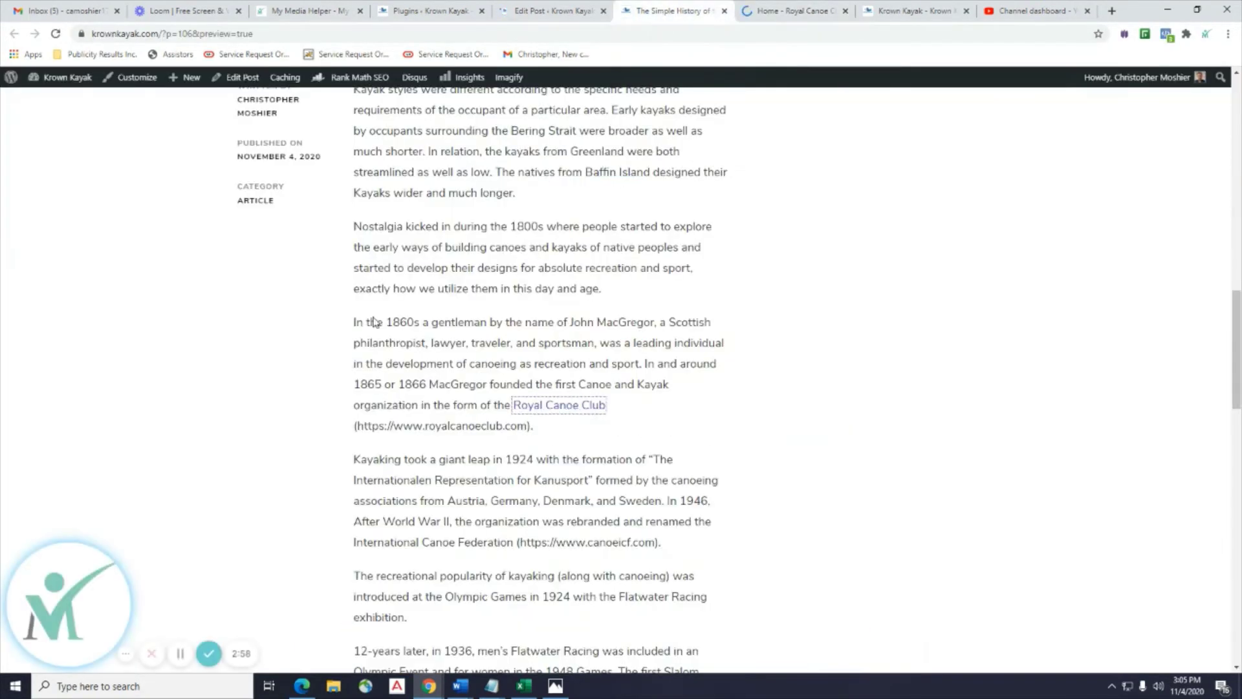
{"action": "left_click", "coordinate": [528, 13]}
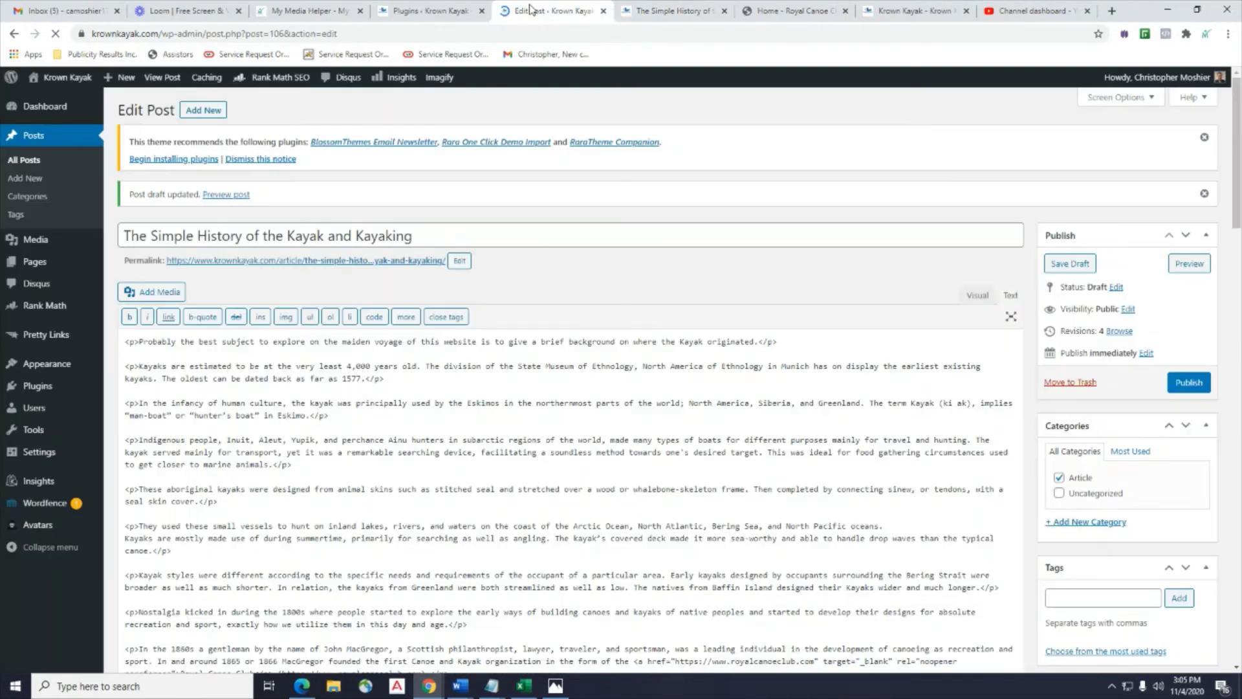
{"action": "scroll", "coordinate": [900, 506], "scroll_direction": "down", "scroll_amount": 4}
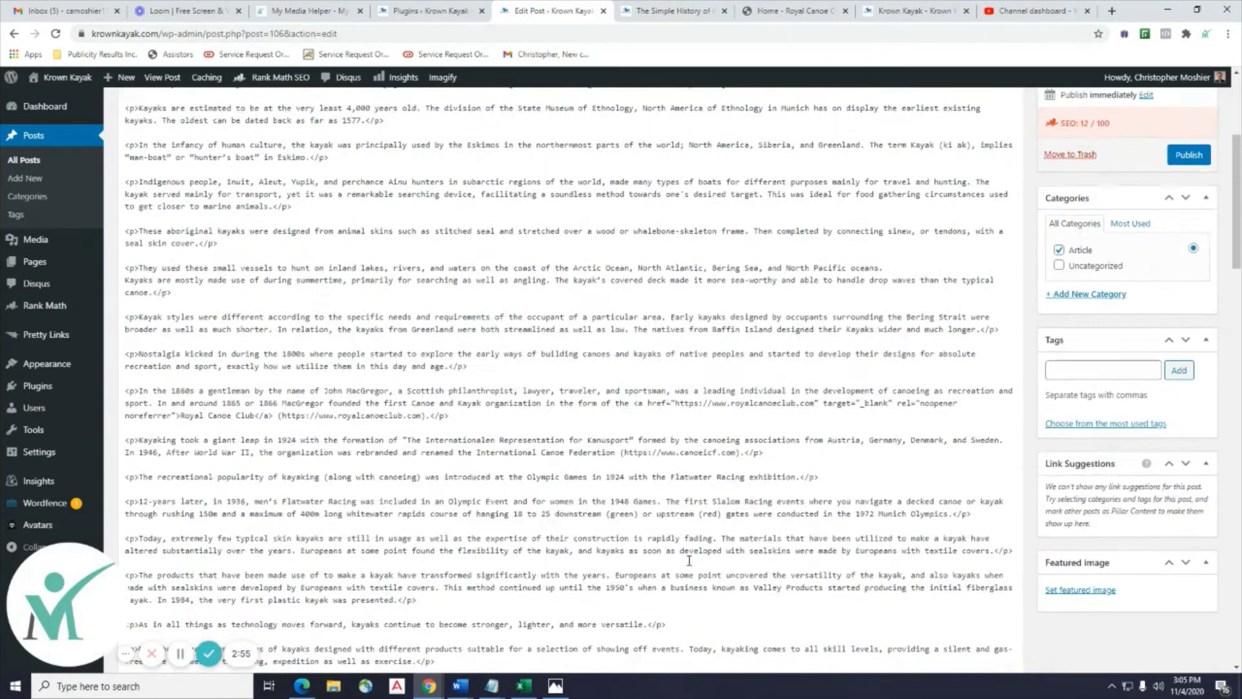
{"action": "left_click", "coordinate": [741, 451]}
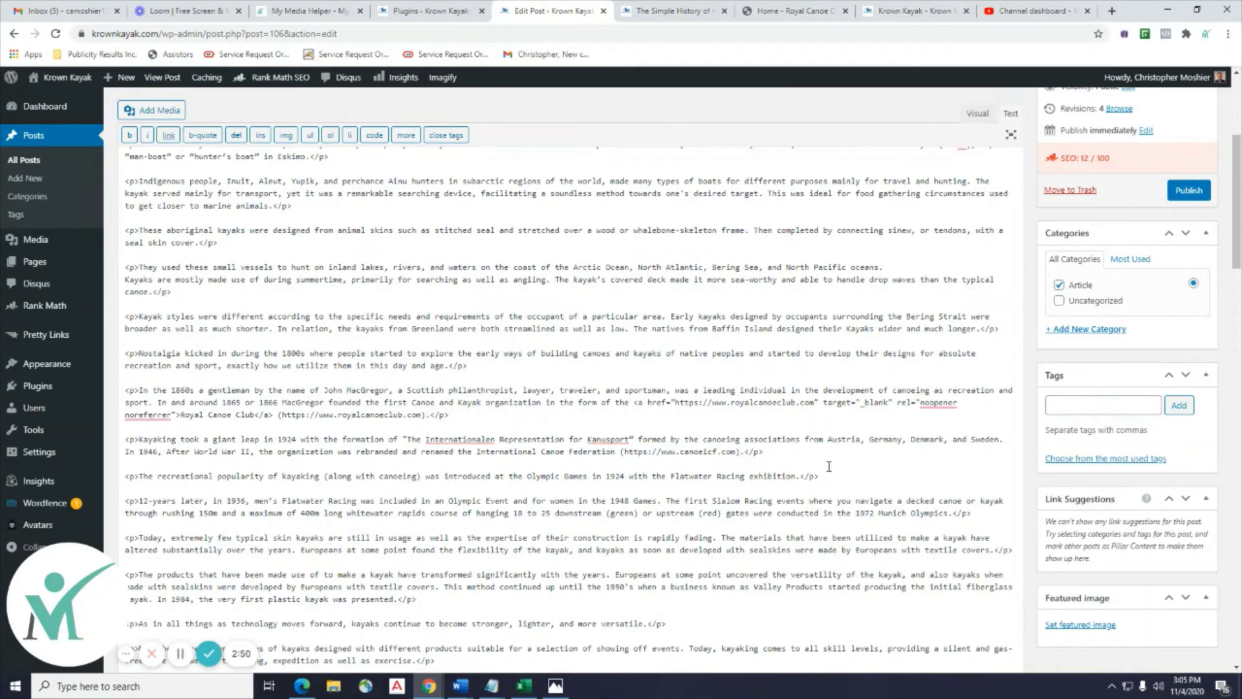
{"action": "left_click", "coordinate": [426, 415]}
{"action": "key", "text": "BackSpace"}
{"action": "key", "text": "BackSpace"}
{"action": "key", "text": "BackSpace"}
{"action": "key", "text": "BackSpace"}
{"action": "key", "text": "BackSpace"}
{"action": "key", "text": "BackSpace"}
{"action": "key", "text": "BackSpace"}
{"action": "key", "text": "BackSpace"}
{"action": "key", "text": "BackSpace"}
{"action": "key", "text": "BackSpace"}
{"action": "key", "text": "BackSpace"}
{"action": "key", "text": "BackSpace"}
{"action": "key", "text": "BackSpace"}
{"action": "key", "text": "BackSpace"}
{"action": "key", "text": "BackSpace"}
{"action": "key", "text": "BackSpace"}
{"action": "key", "text": "BackSpace"}
{"action": "key", "text": "BackSpace"}
{"action": "key", "text": "BackSpace"}
{"action": "key", "text": "BackSpace"}
{"action": "key", "text": "BackSpace"}
{"action": "key", "text": "BackSpace"}
{"action": "key", "text": "BackSpace"}
{"action": "key", "text": "BackSpace"}
{"action": "key", "text": "BackSpace"}
{"action": "key", "text": "BackSpace"}
{"action": "key", "text": "BackSpace"}
{"action": "key", "text": "BackSpace"}
{"action": "key", "text": "BackSpace"}
{"action": "key", "text": "BackSpace"}
{"action": "key", "text": "BackSpace"}
{"action": "key", "text": "BackSpace"}
{"action": "key", "text": "BackSpace"}
{"action": "scroll", "coordinate": [647, 388], "scroll_direction": "up", "scroll_amount": 10}
{"action": "left_click", "coordinate": [978, 295]}
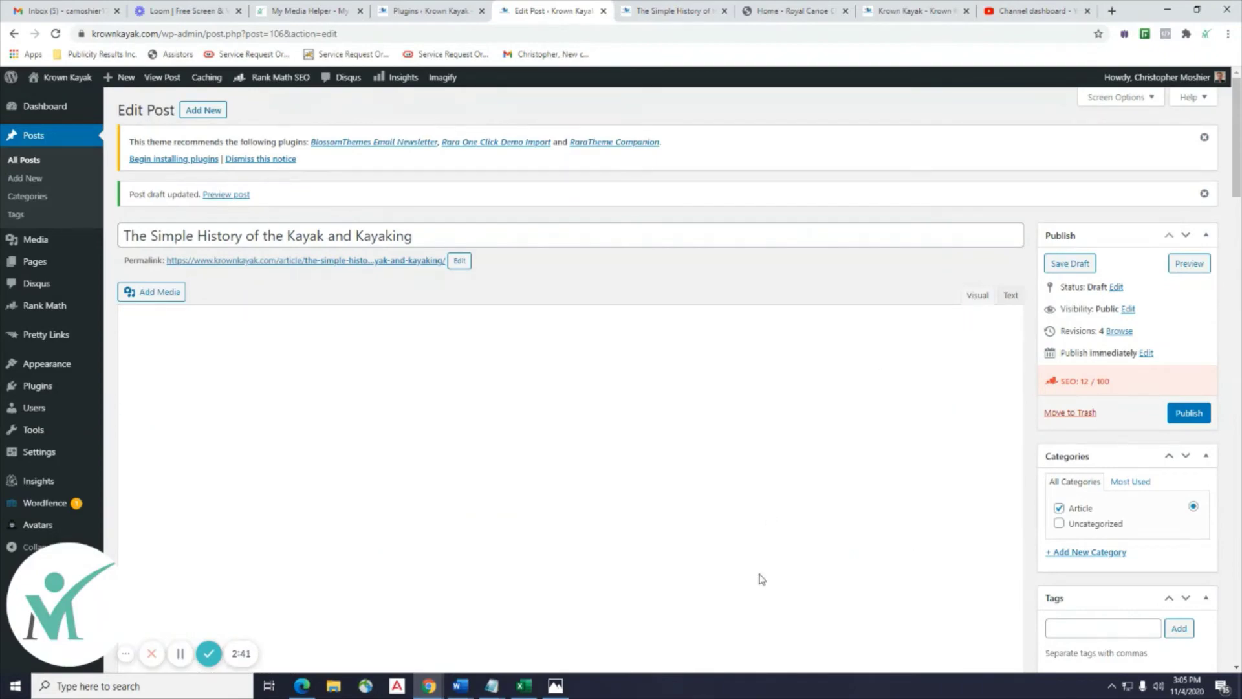
{"action": "scroll", "coordinate": [761, 579], "scroll_direction": "down", "scroll_amount": 10}
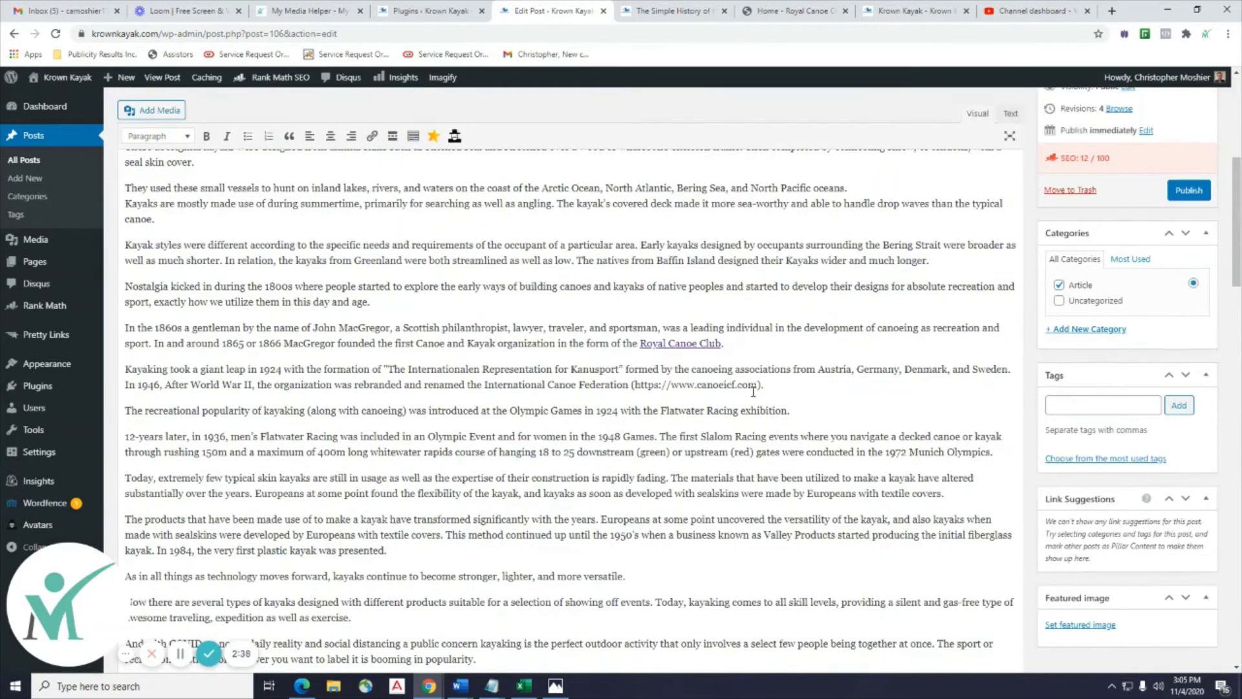
{"action": "left_click_drag", "start_coordinate": [761, 384], "coordinate": [635, 385]}
{"action": "right_click", "coordinate": [642, 384]}
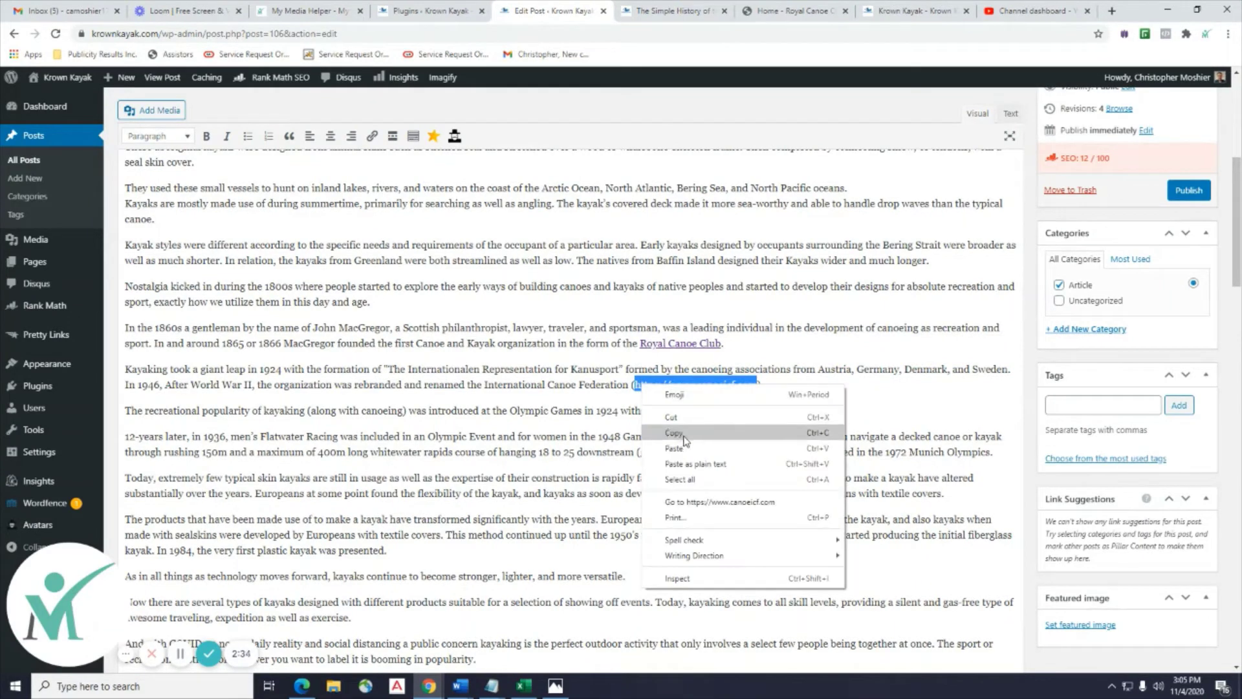
{"action": "left_click", "coordinate": [674, 431]}
{"action": "left_click", "coordinate": [623, 385]}
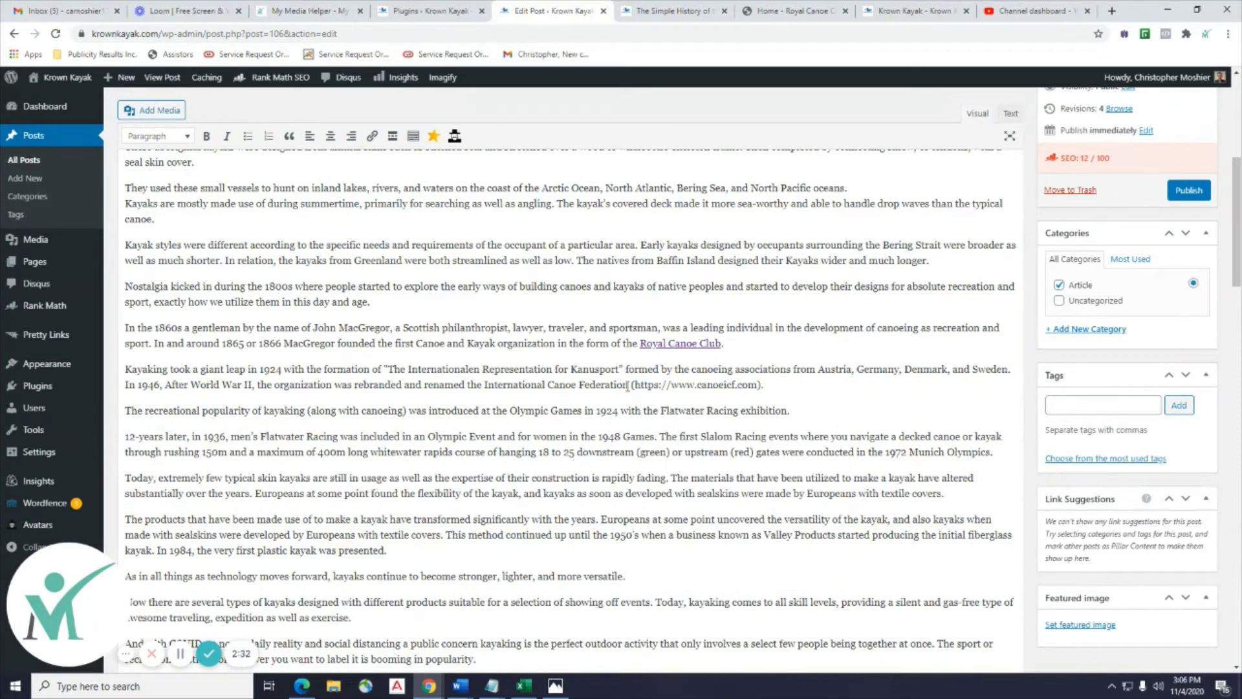
{"action": "left_click_drag", "start_coordinate": [627, 385], "coordinate": [487, 388]}
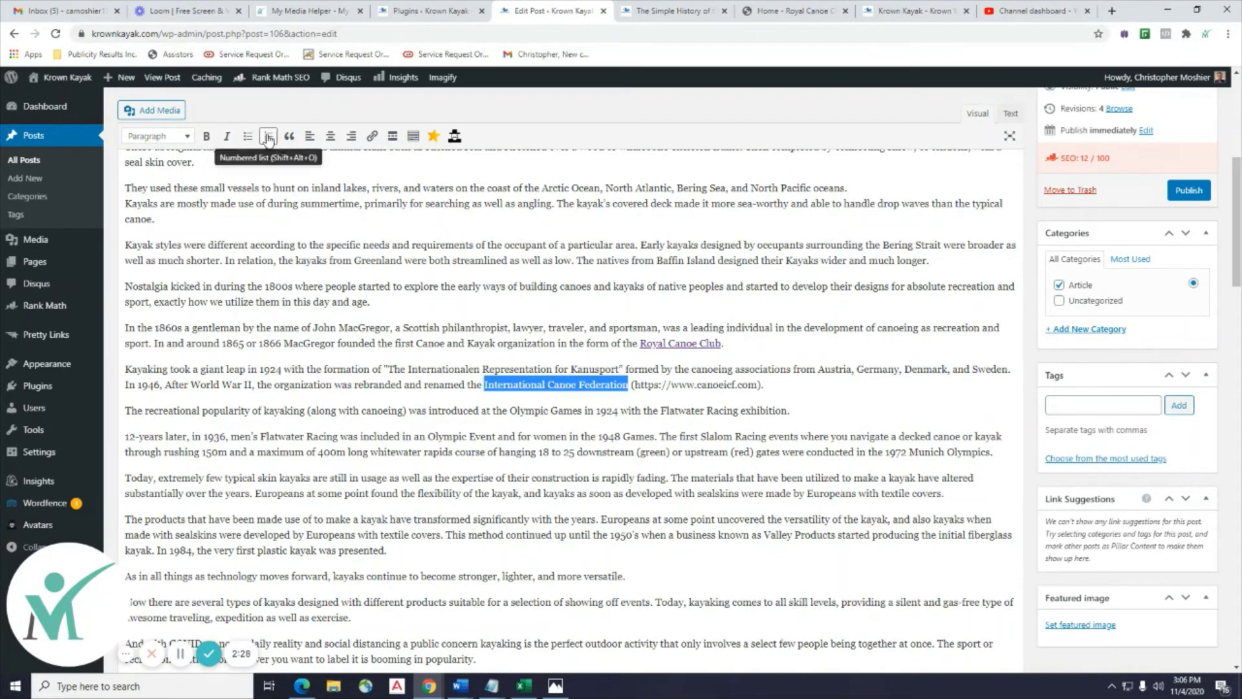
{"action": "left_click", "coordinate": [372, 136]}
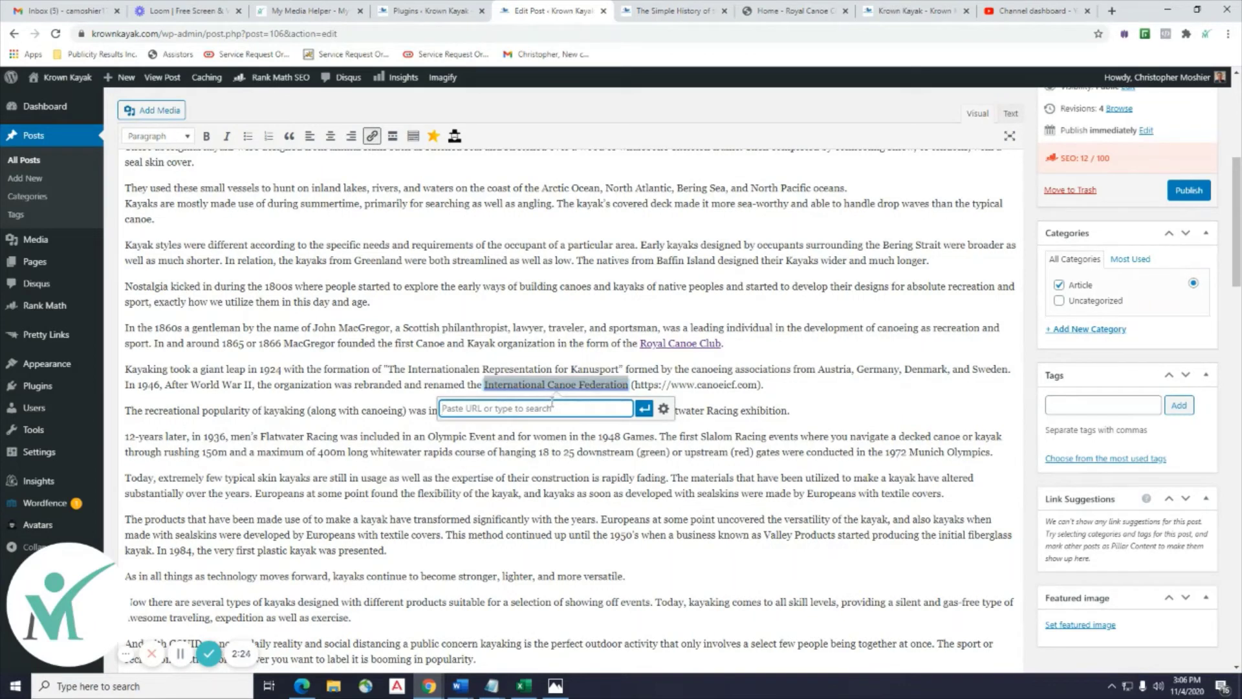
{"action": "key", "text": "ctrl+v"}
{"action": "left_click", "coordinate": [663, 410]}
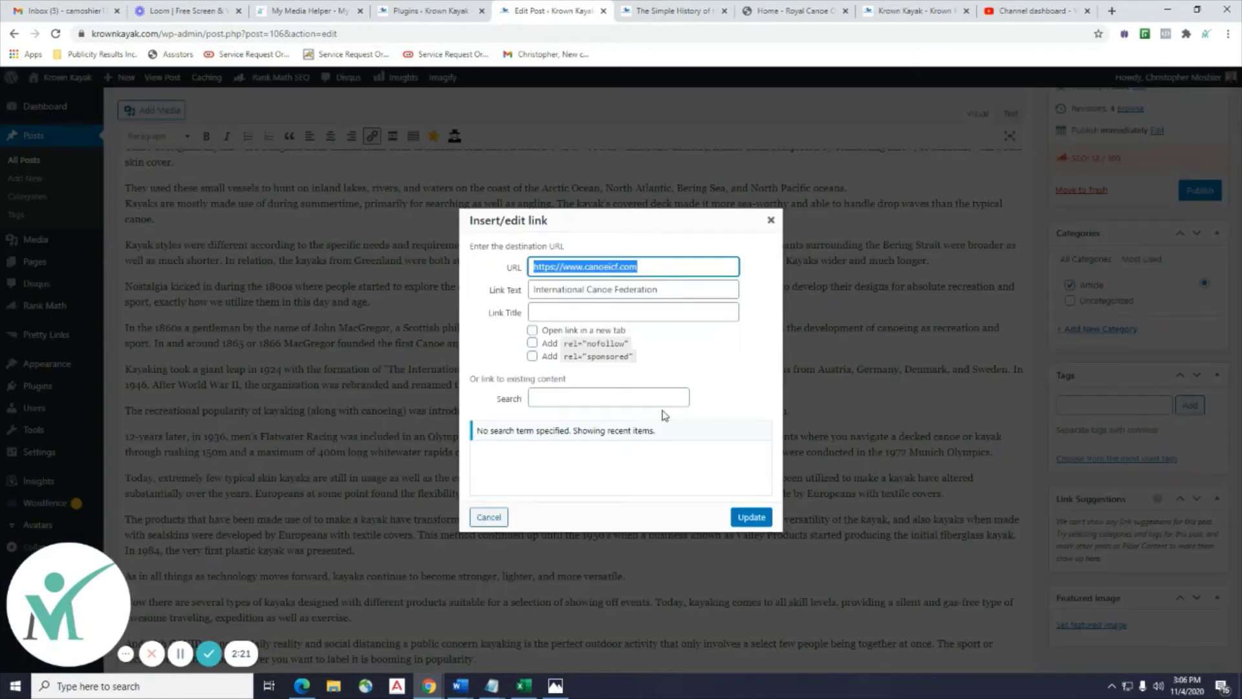
{"action": "left_click", "coordinate": [532, 331]}
{"action": "left_click", "coordinate": [751, 516]}
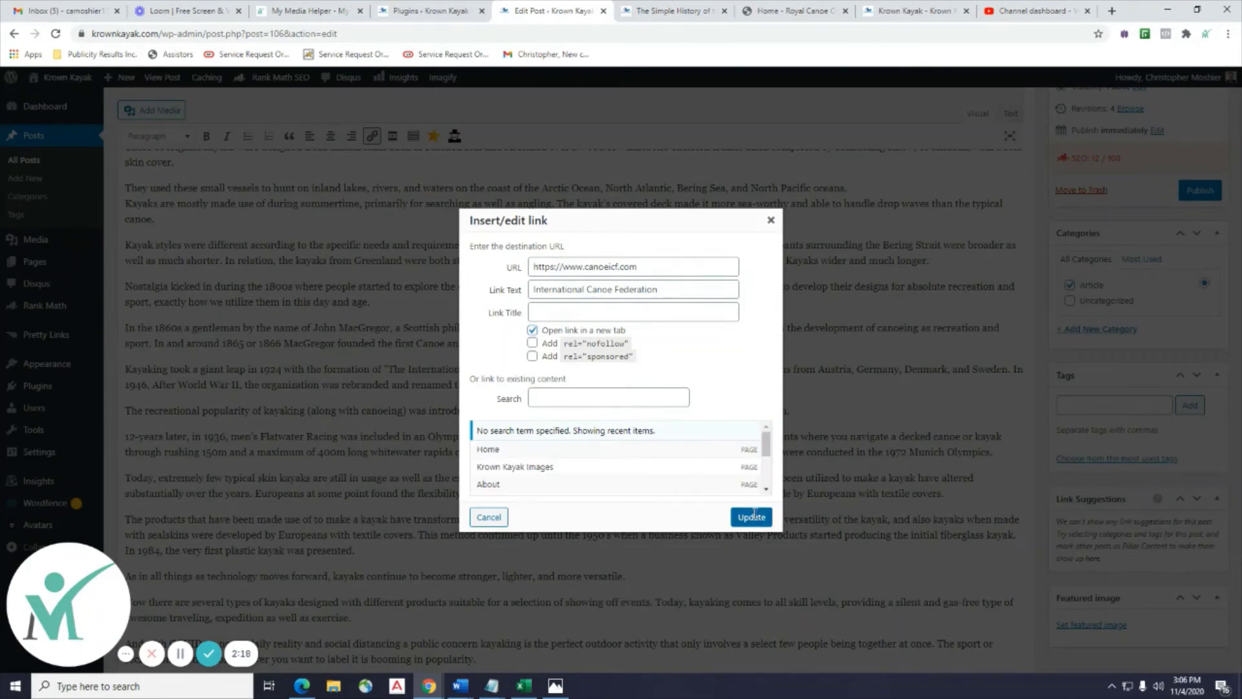
{"action": "left_click", "coordinate": [764, 385]}
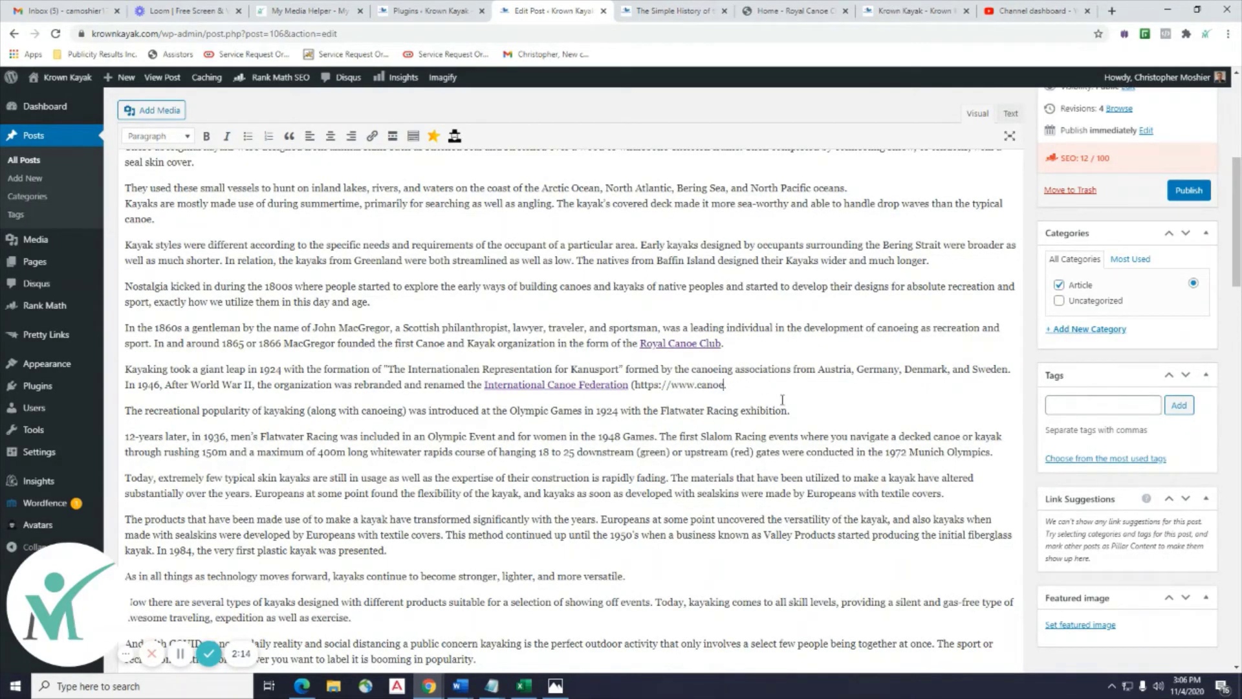
{"action": "key", "text": "BackSpace"}
{"action": "key", "text": "BackSpace"}
{"action": "key", "text": "BackSpace"}
{"action": "key", "text": "BackSpace"}
{"action": "key", "text": "BackSpace"}
{"action": "key", "text": "BackSpace"}
{"action": "key", "text": "BackSpace"}
{"action": "key", "text": "BackSpace"}
{"action": "key", "text": "BackSpace"}
{"action": "key", "text": "BackSpace"}
Examine the post's HTML source for its paragraph tags and both link codes, and return to the visual view.
{"action": "scroll", "coordinate": [782, 394], "scroll_direction": "down", "scroll_amount": 2}
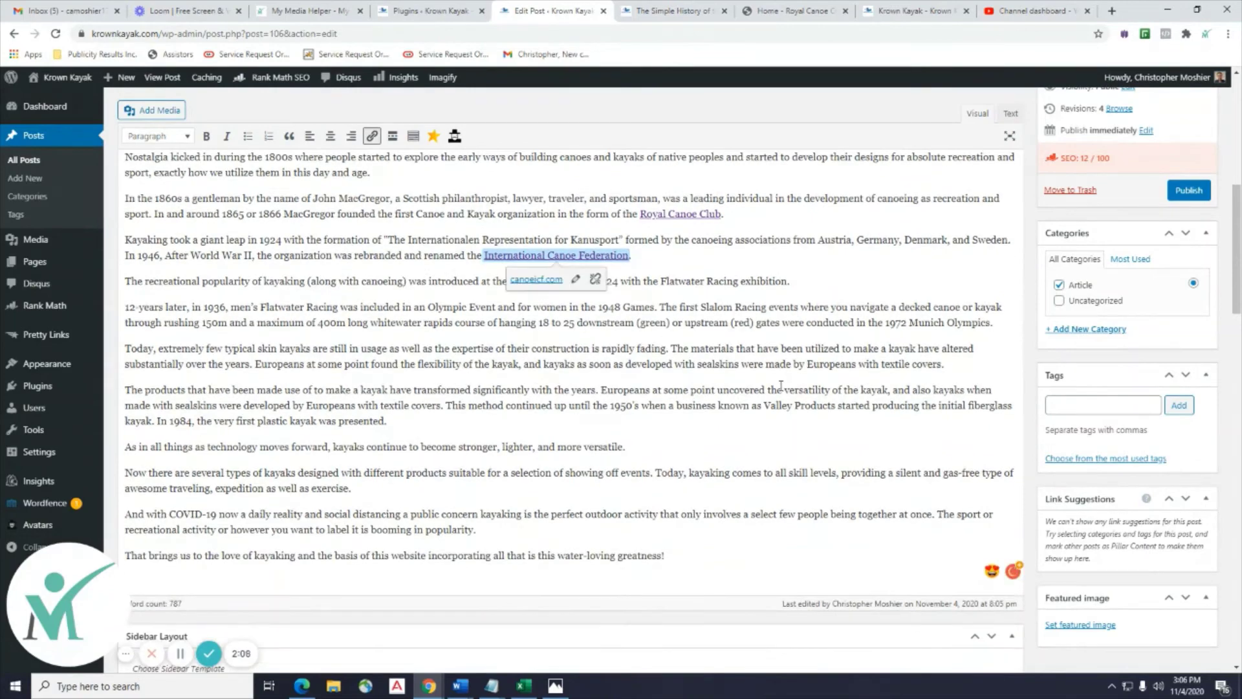
{"action": "scroll", "coordinate": [780, 386], "scroll_direction": "up", "scroll_amount": 4}
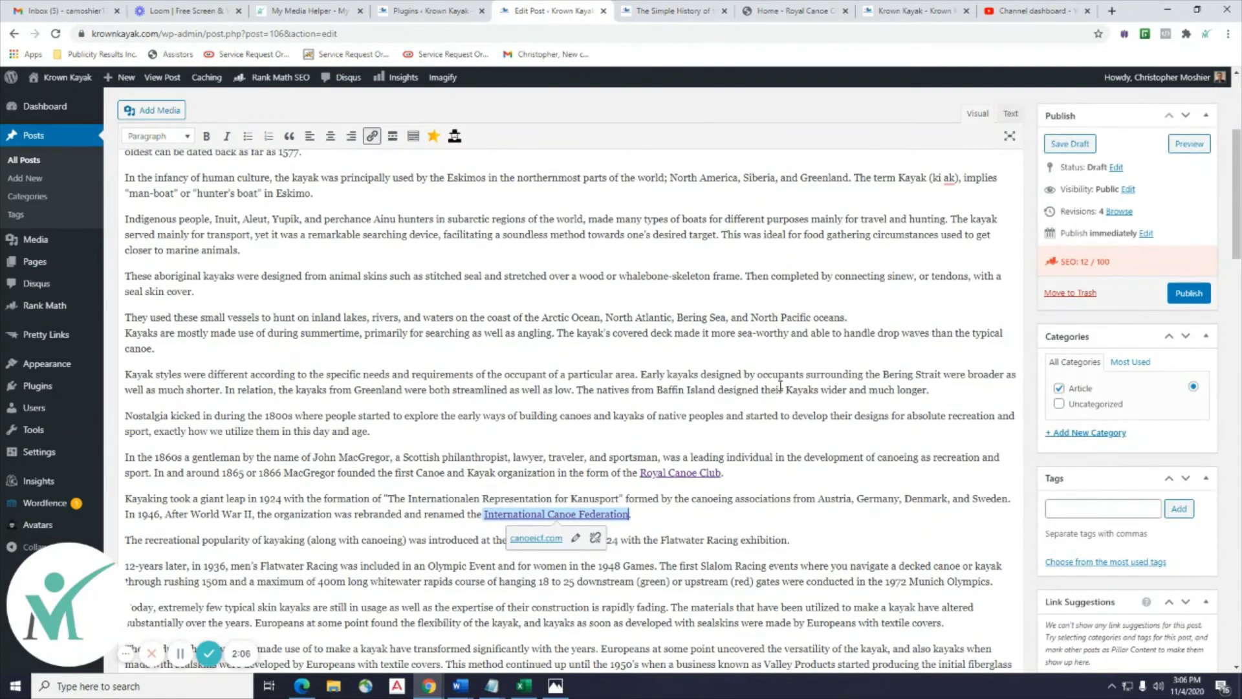
{"action": "scroll", "coordinate": [781, 386], "scroll_direction": "up", "scroll_amount": 1}
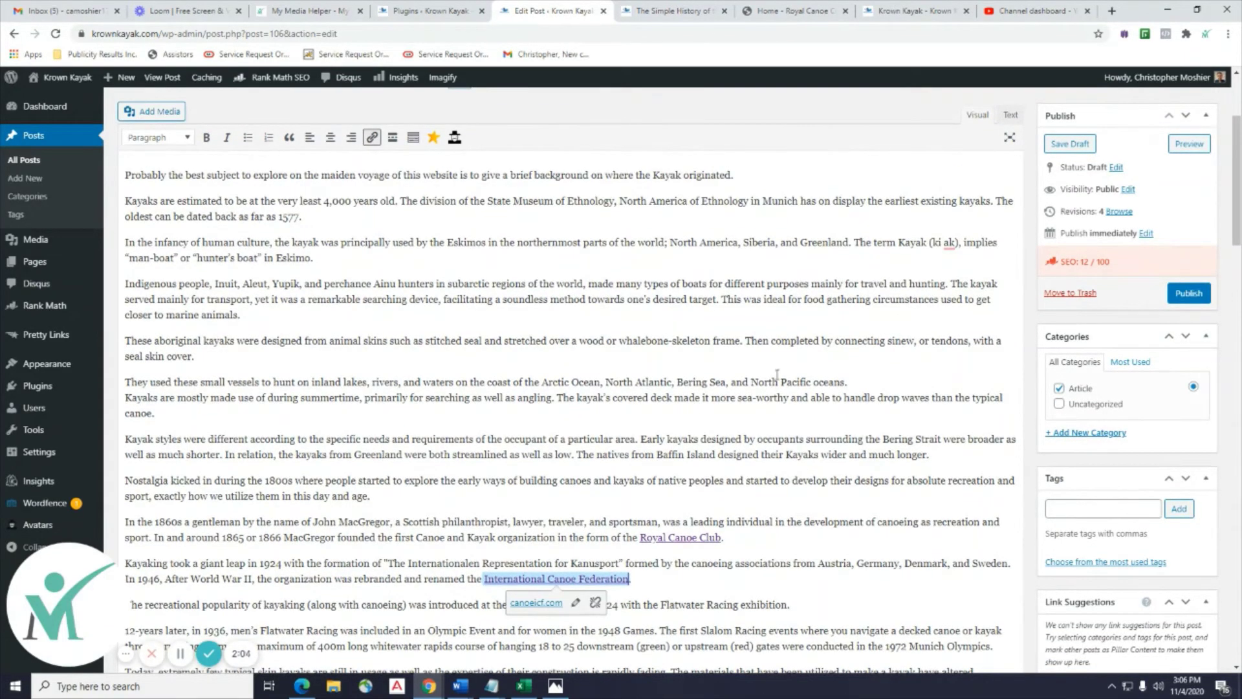
{"action": "left_click", "coordinate": [1009, 115]}
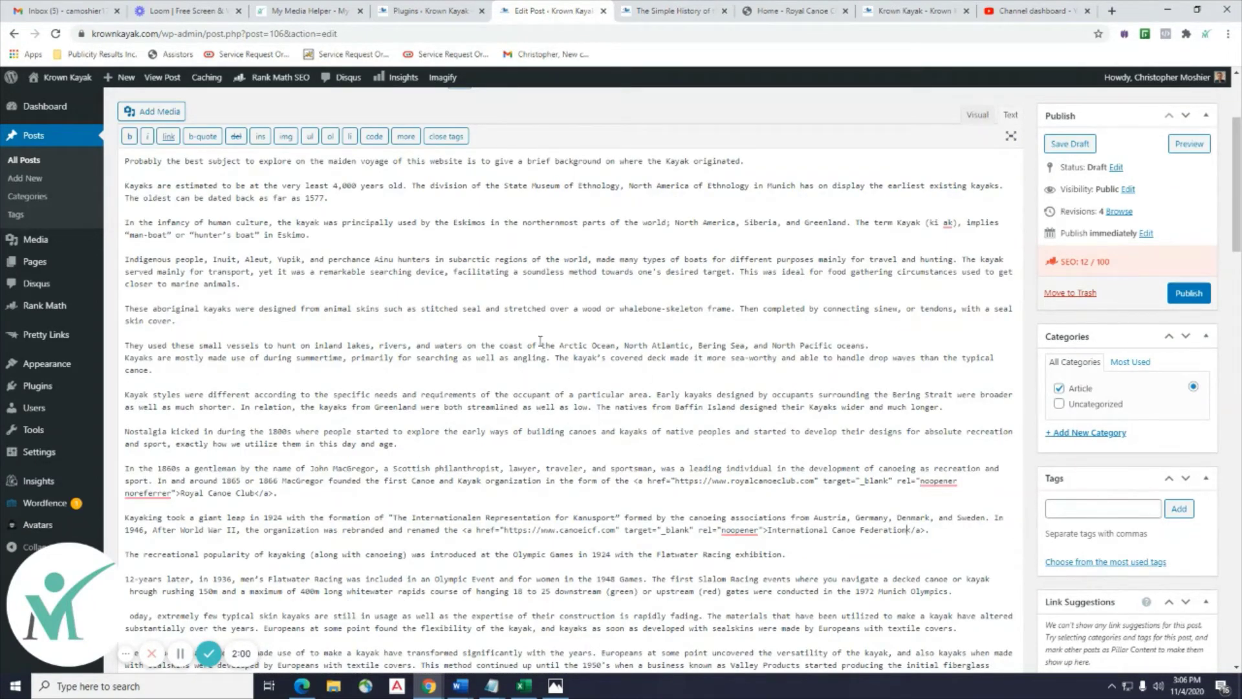
{"action": "scroll", "coordinate": [256, 319], "scroll_direction": "up", "scroll_amount": 2}
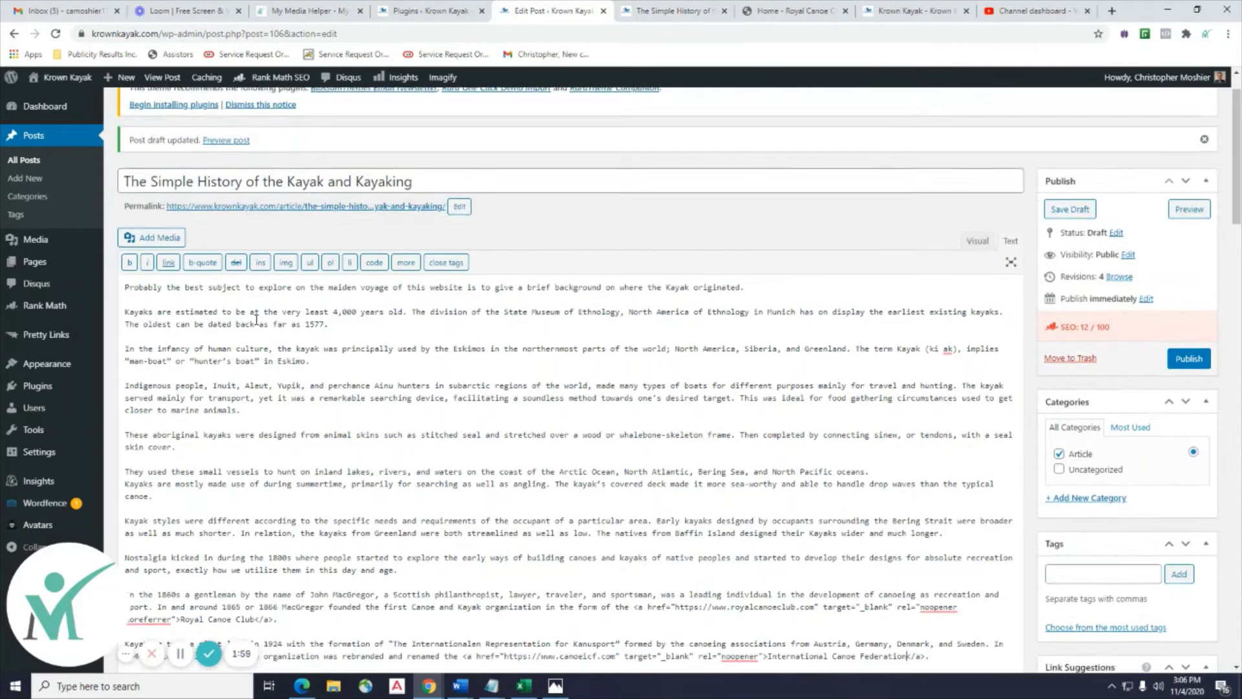
{"action": "scroll", "coordinate": [638, 290], "scroll_direction": "down", "scroll_amount": 10}
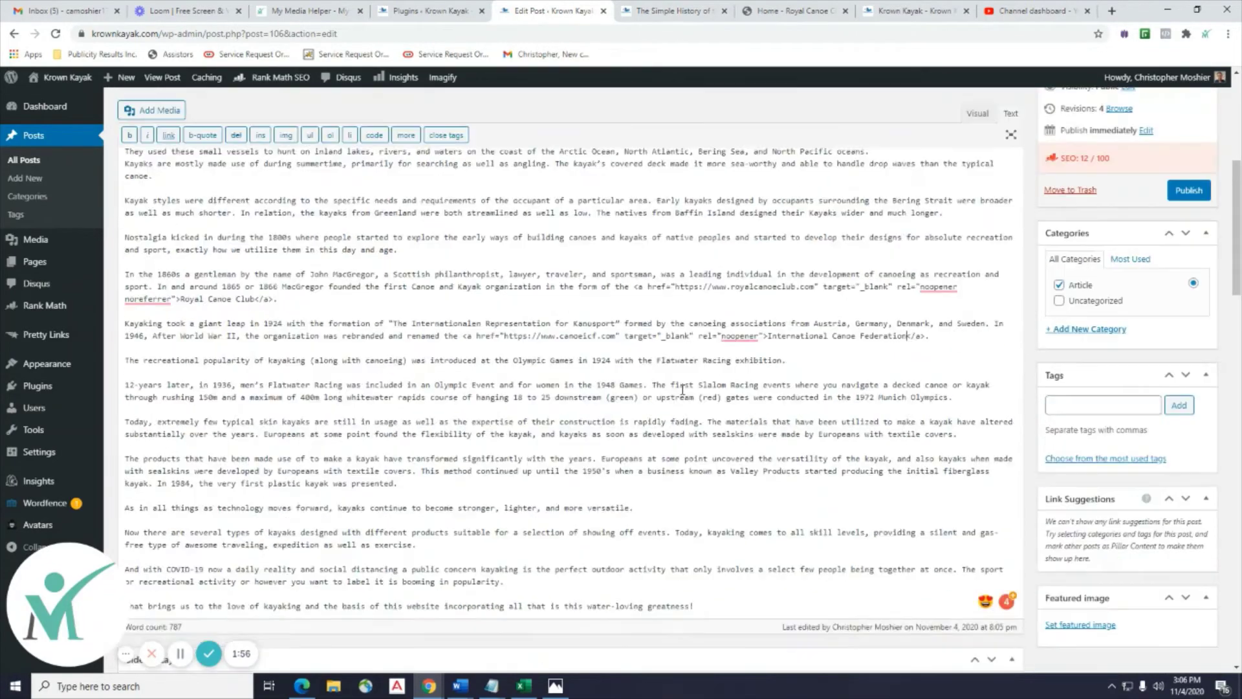
{"action": "scroll", "coordinate": [677, 386], "scroll_direction": "up", "scroll_amount": 4}
{"action": "scroll", "coordinate": [697, 282], "scroll_direction": "down", "scroll_amount": 5}
{"action": "scroll", "coordinate": [647, 343], "scroll_direction": "up", "scroll_amount": 8}
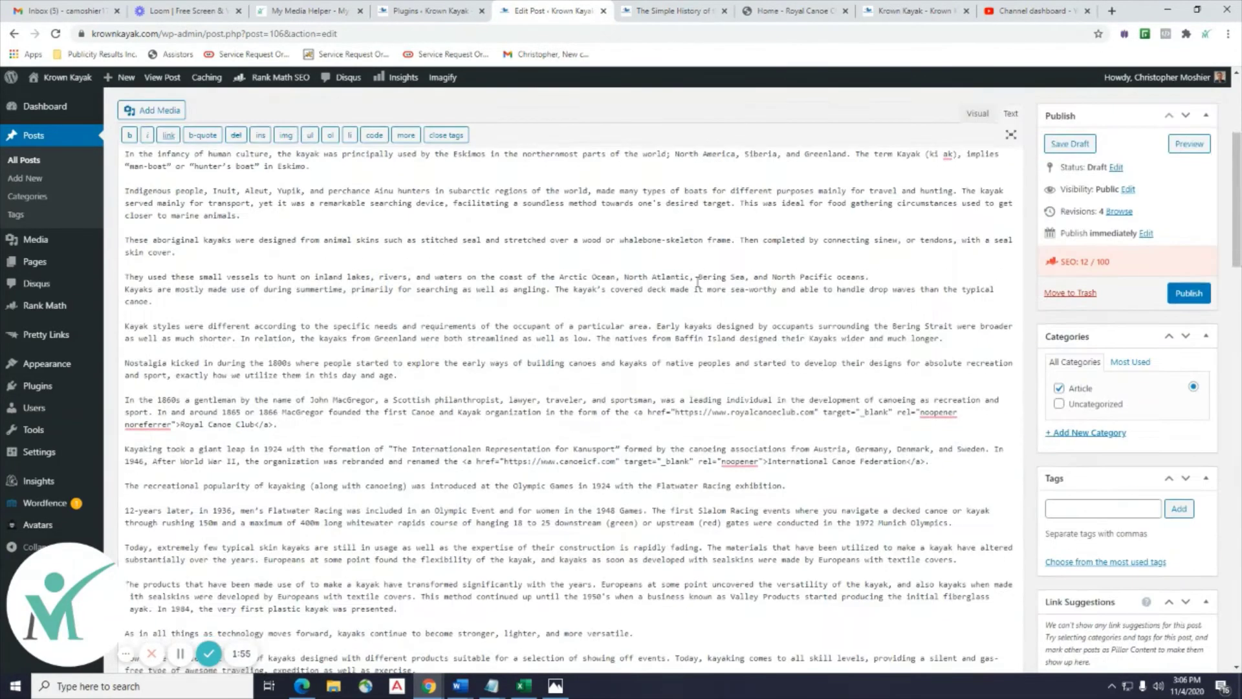
{"action": "scroll", "coordinate": [1031, 189], "scroll_direction": "up", "scroll_amount": 4}
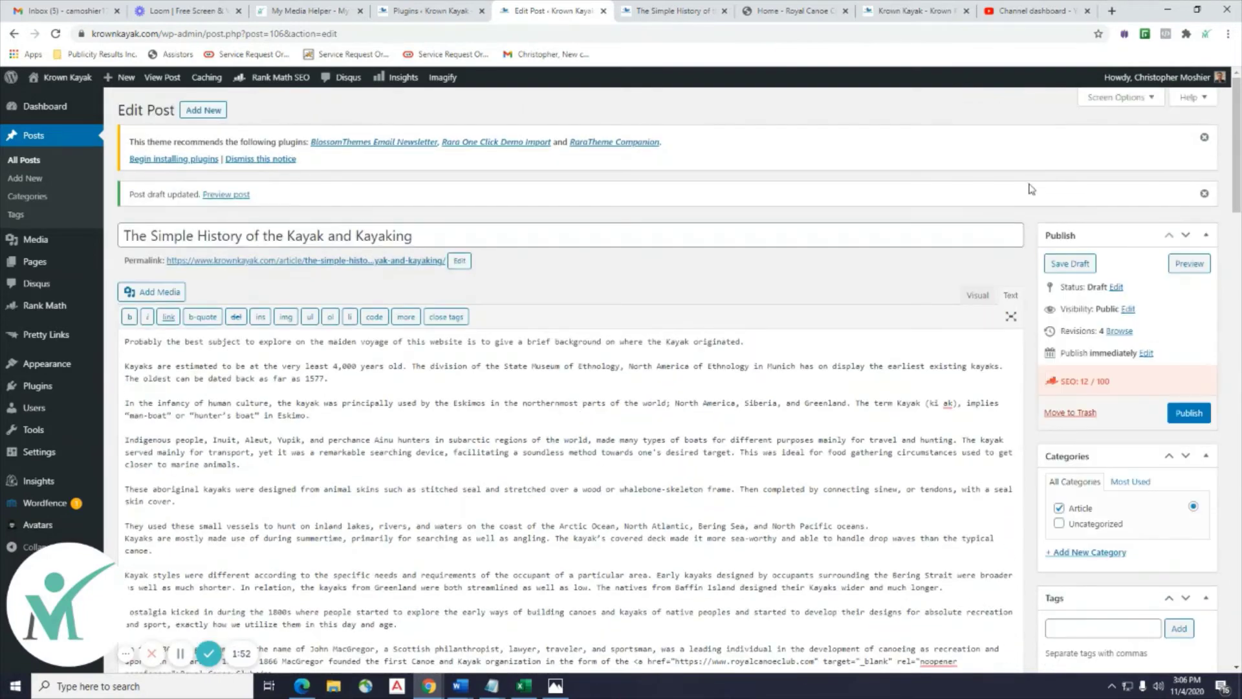
{"action": "left_click", "coordinate": [977, 296]}
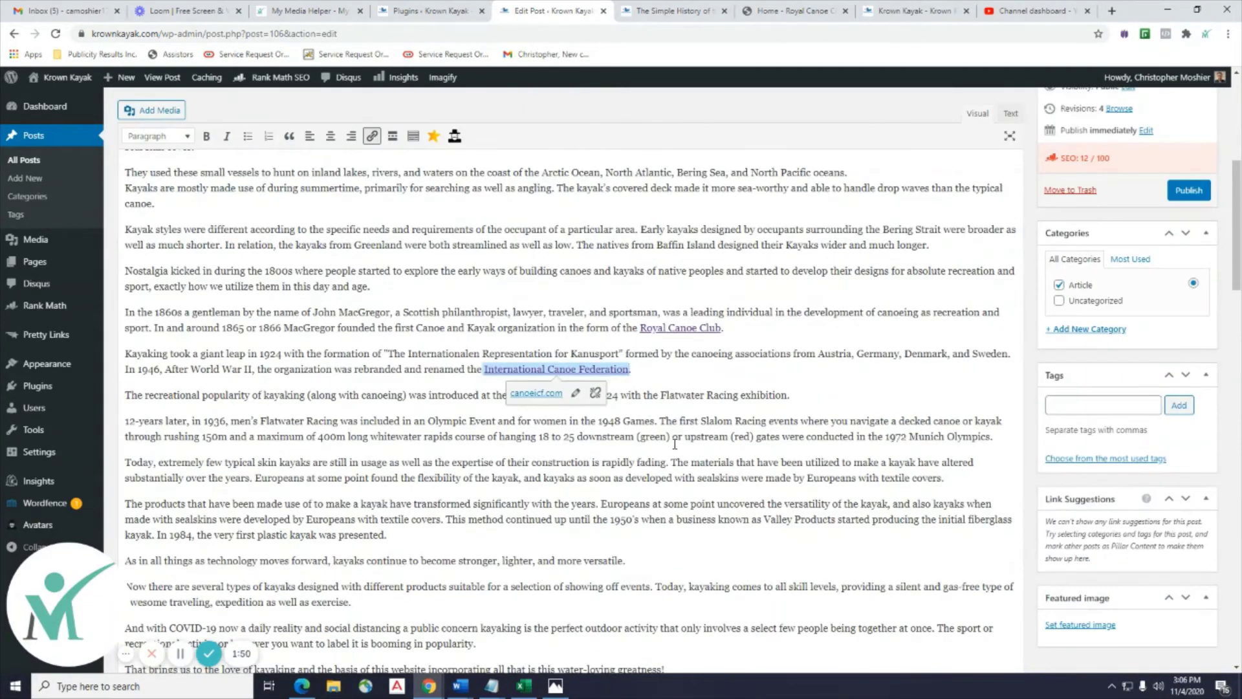
Save the draft and review the updated article in the preview.
{"action": "scroll", "coordinate": [672, 443], "scroll_direction": "down", "scroll_amount": 5}
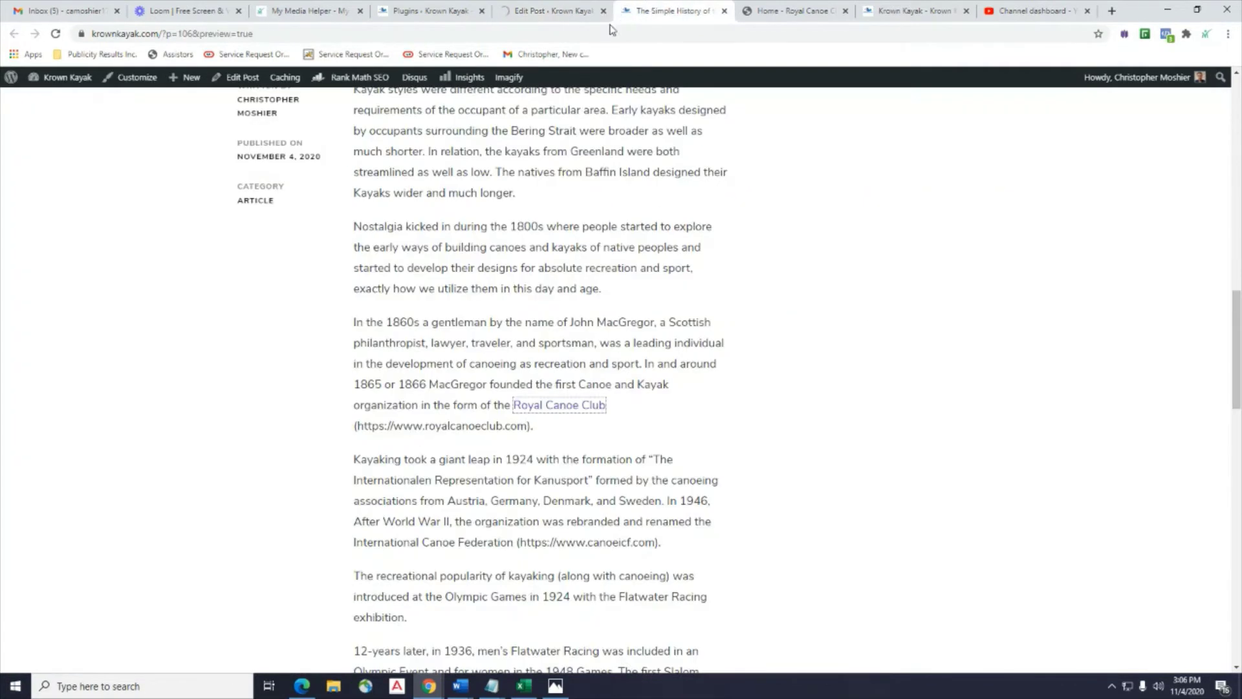
{"action": "scroll", "coordinate": [180, 317], "scroll_direction": "up", "scroll_amount": 3}
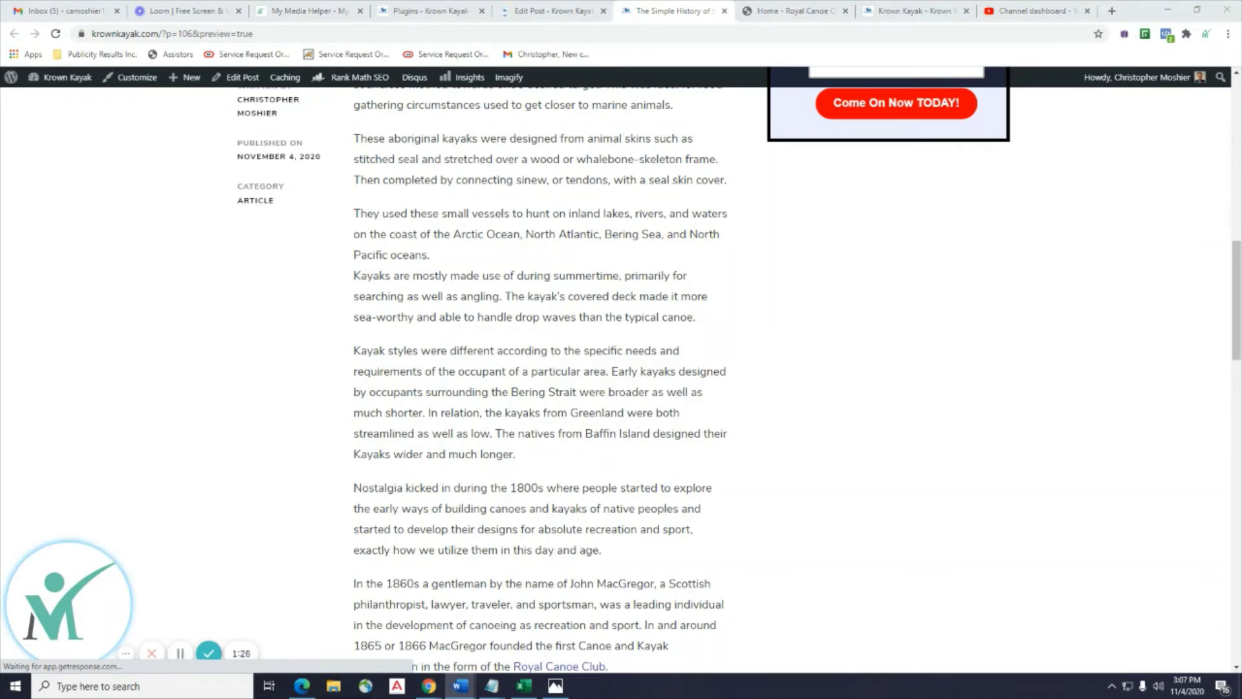
{"action": "scroll", "coordinate": [438, 289], "scroll_direction": "up", "scroll_amount": 15}
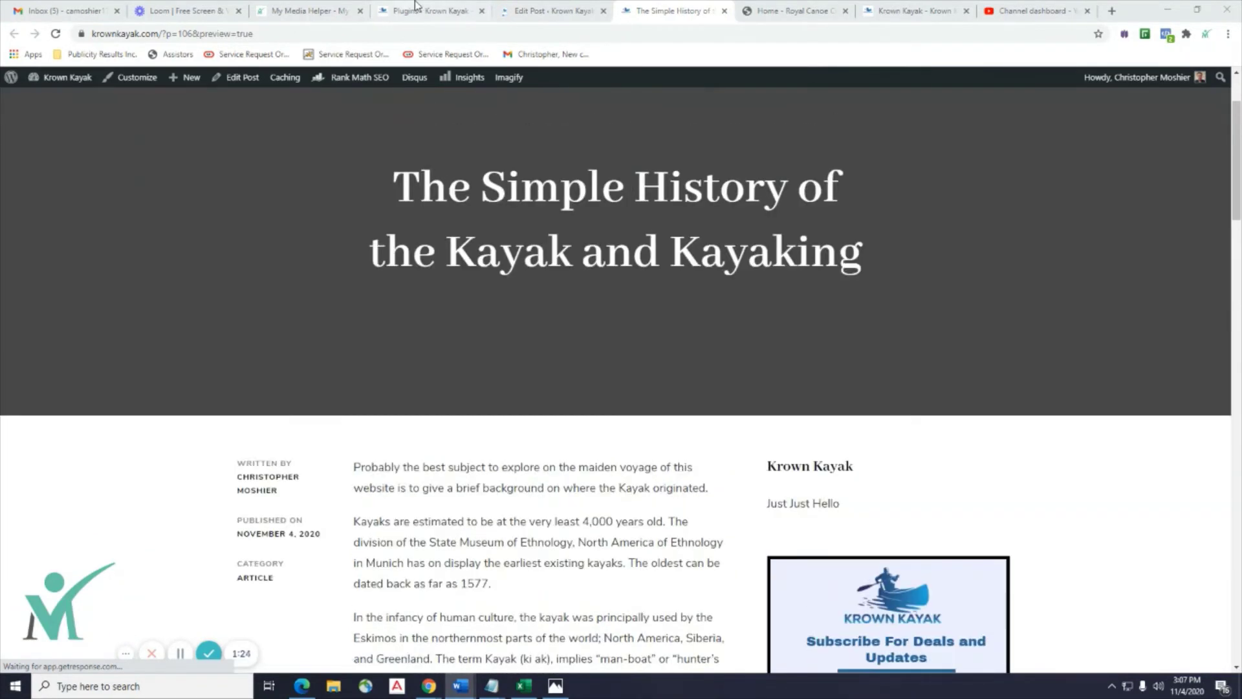
Insert a paragraph break before "Kayaks are mostly made use of during summertime", save the draft and return to the preview.
{"action": "left_click", "coordinate": [544, 10]}
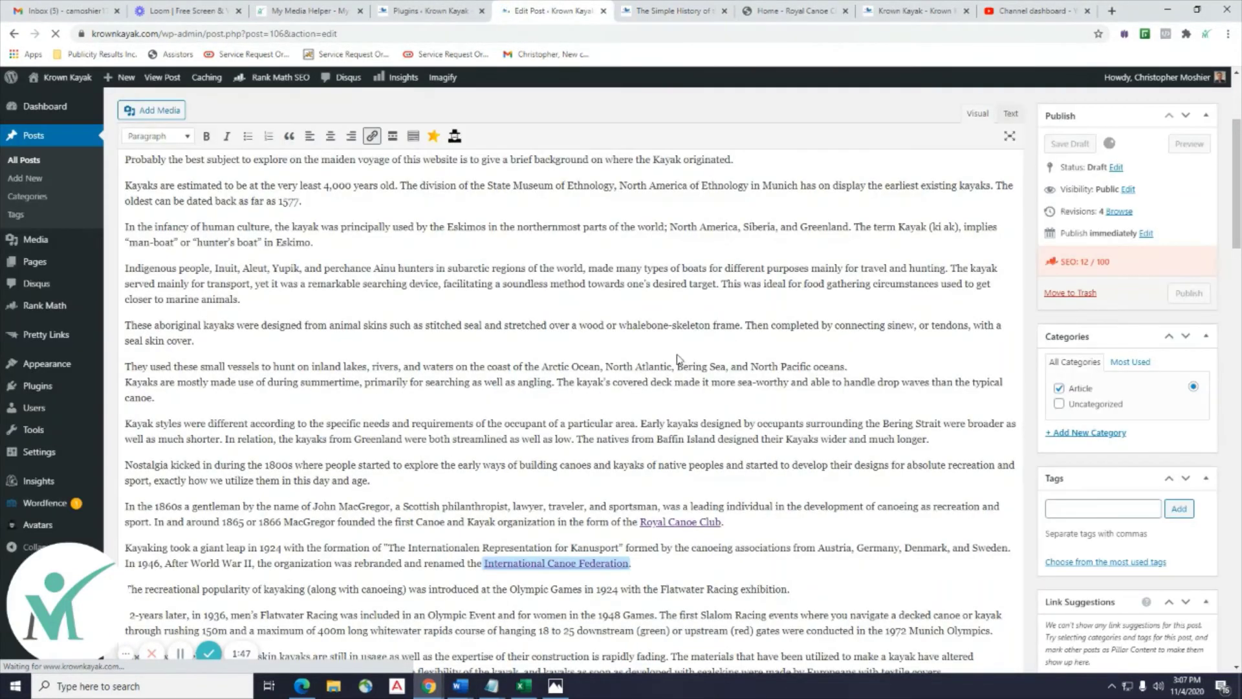
{"action": "scroll", "coordinate": [747, 319], "scroll_direction": "down", "scroll_amount": 4}
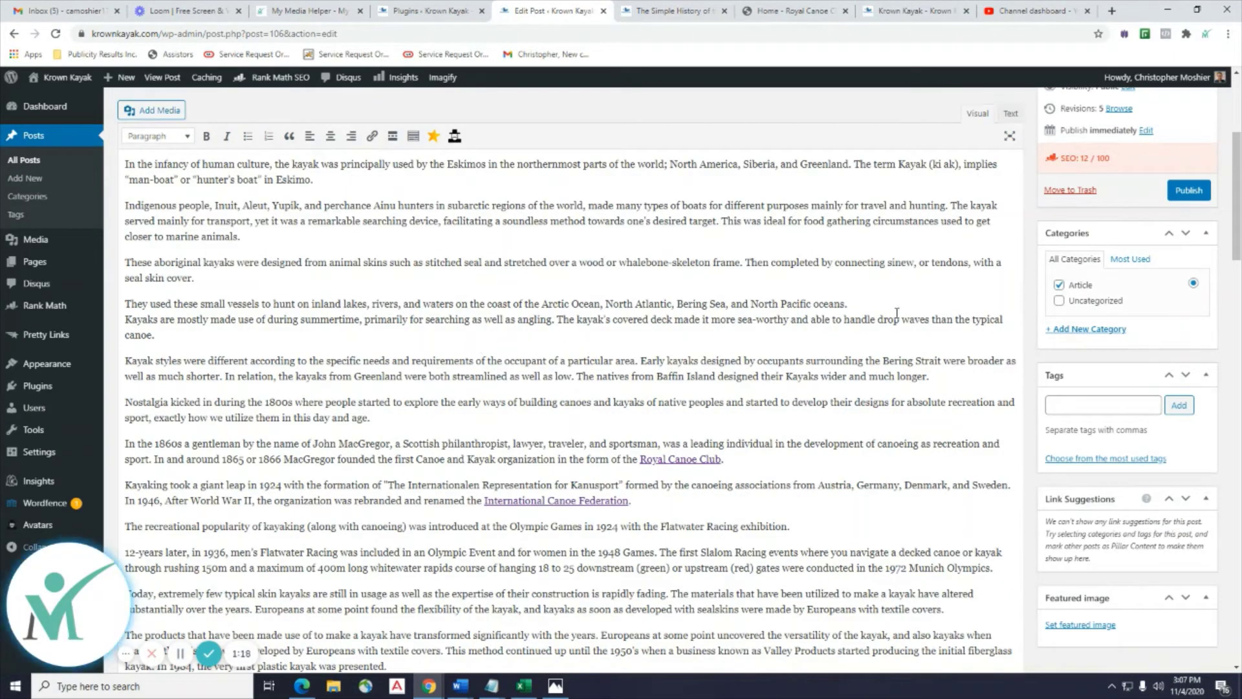
{"action": "key", "text": "Return"}
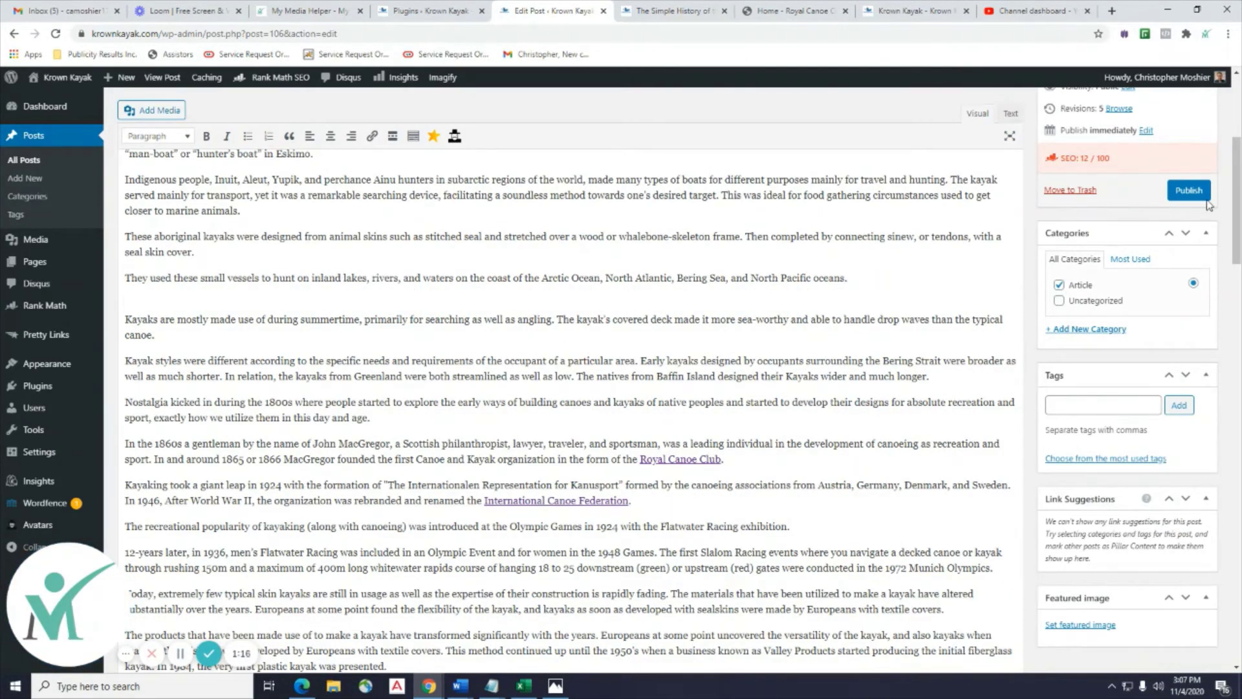
{"action": "scroll", "coordinate": [1207, 213], "scroll_direction": "up", "scroll_amount": 3}
{"action": "left_click", "coordinate": [1074, 180]}
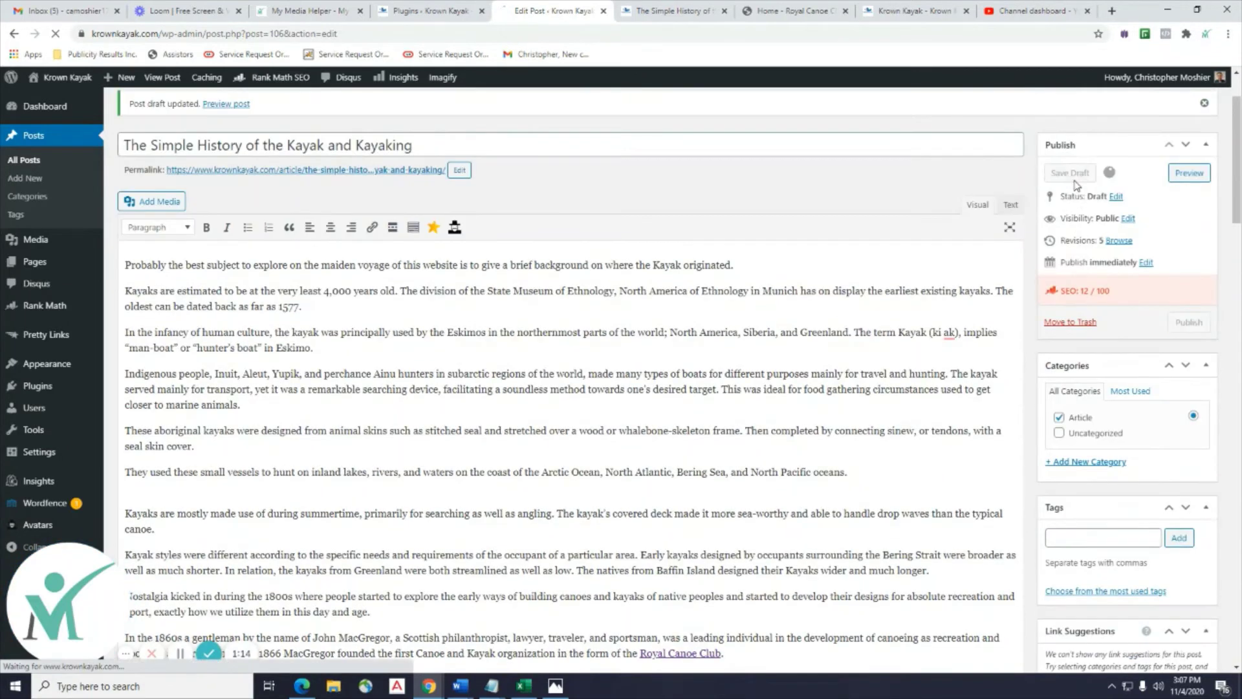
{"action": "left_click", "coordinate": [653, 11]}
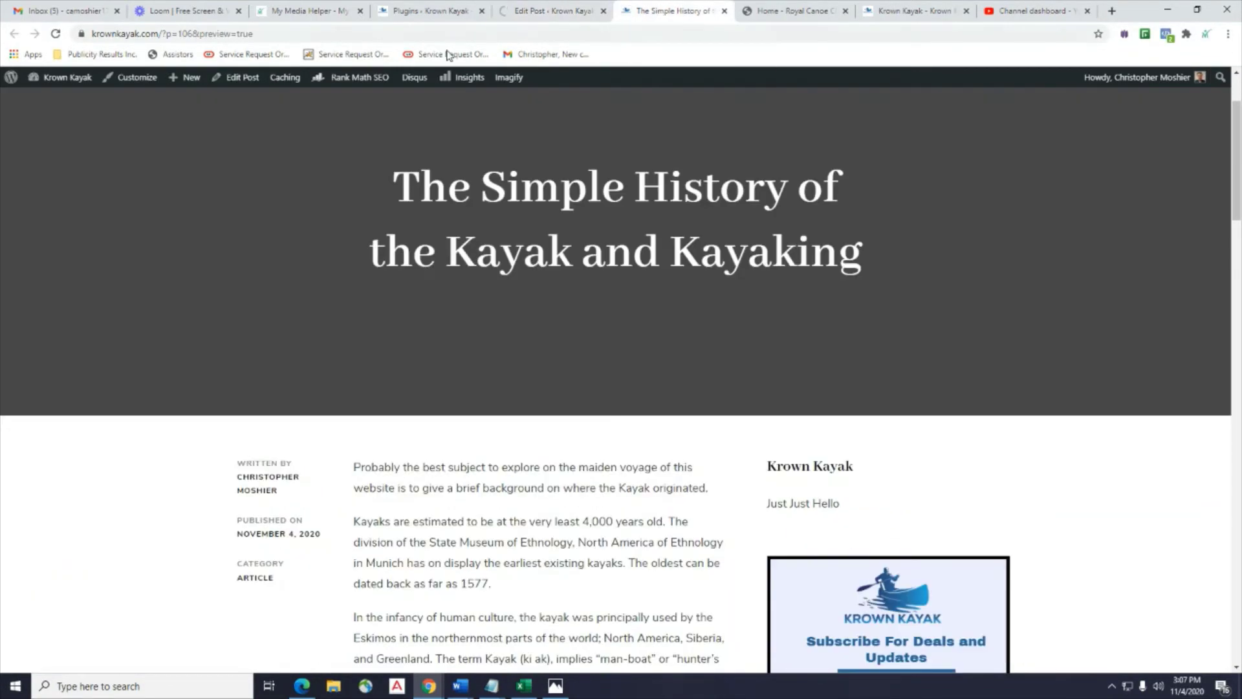
Reload the post preview and review the whole article's paragraph spacing and external links.
{"action": "key", "text": "F5"}
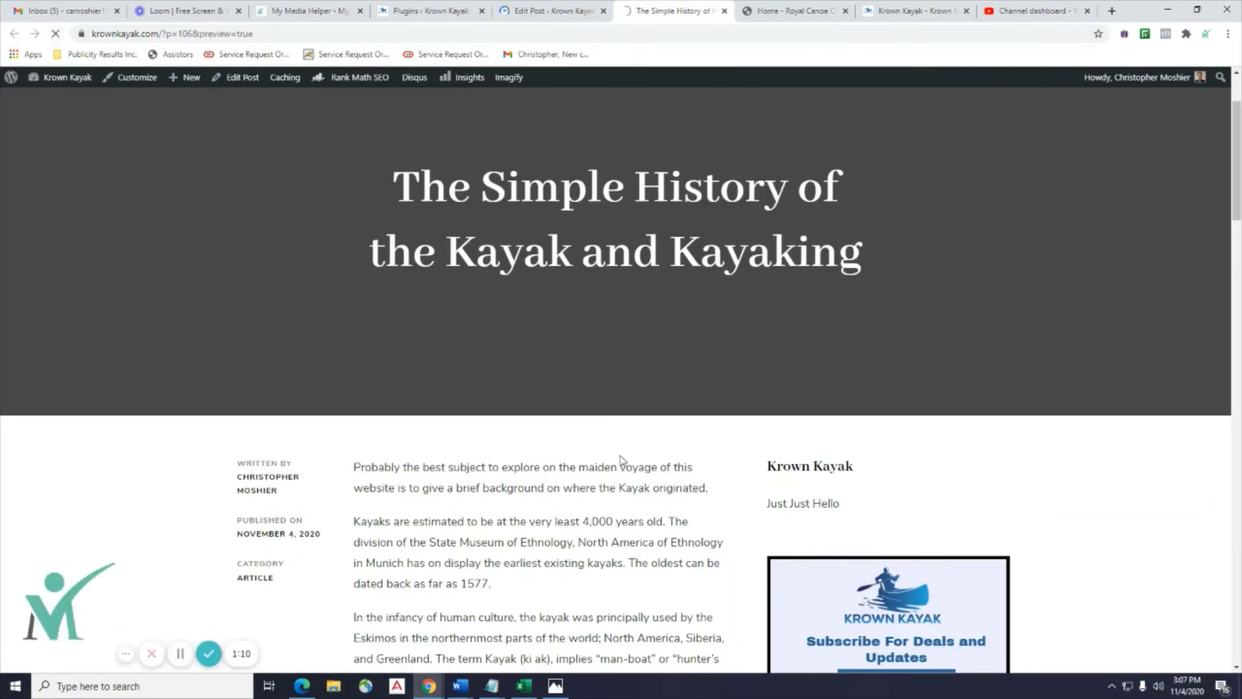
{"action": "scroll", "coordinate": [621, 461], "scroll_direction": "down", "scroll_amount": 5}
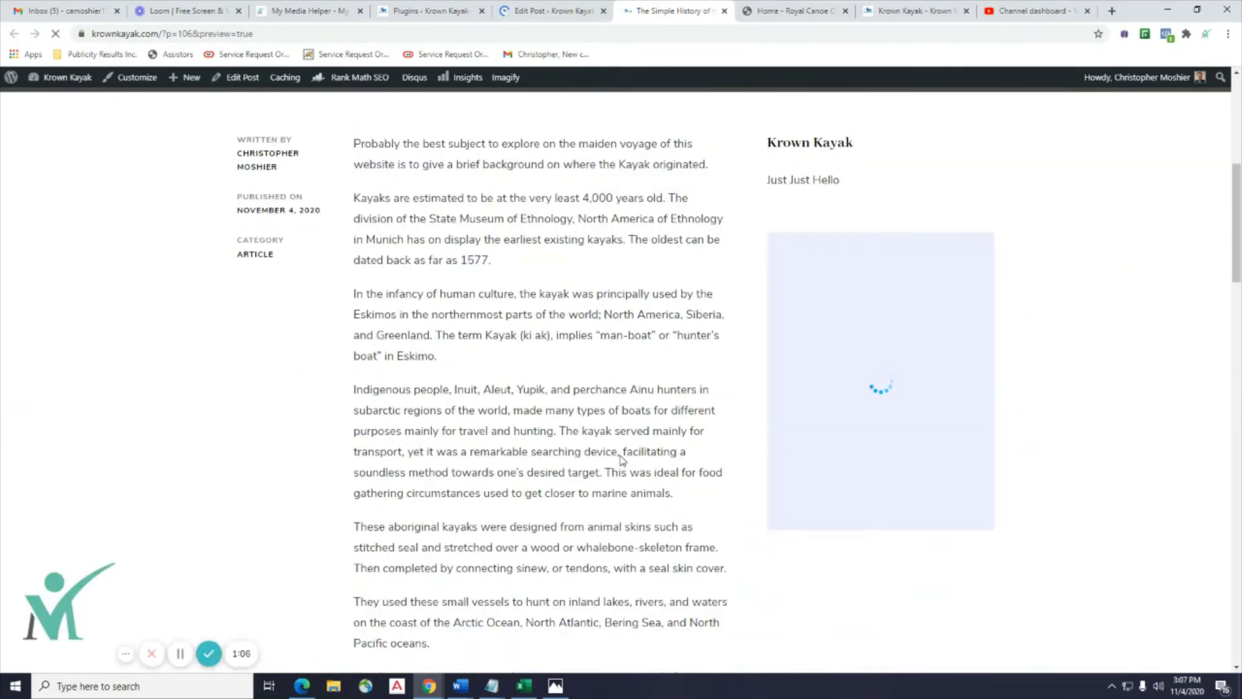
{"action": "scroll", "coordinate": [621, 460], "scroll_direction": "down", "scroll_amount": 5}
{"action": "scroll", "coordinate": [621, 461], "scroll_direction": "down", "scroll_amount": 10}
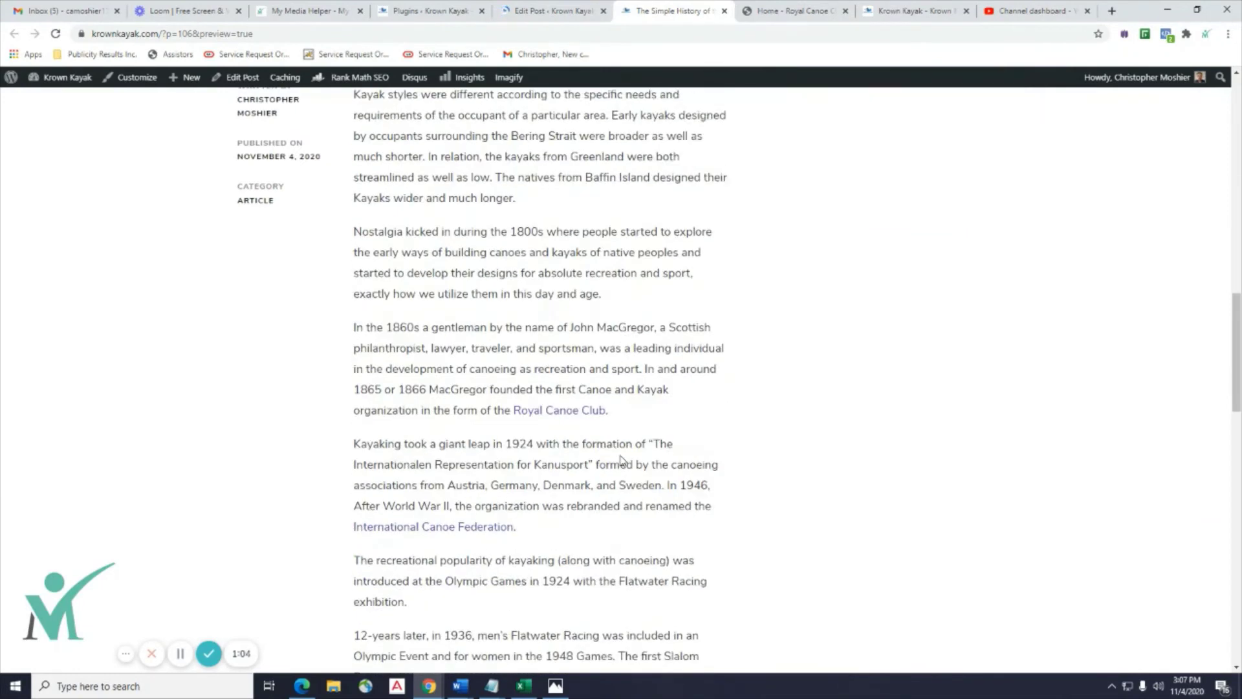
{"action": "scroll", "coordinate": [621, 461], "scroll_direction": "down", "scroll_amount": 8}
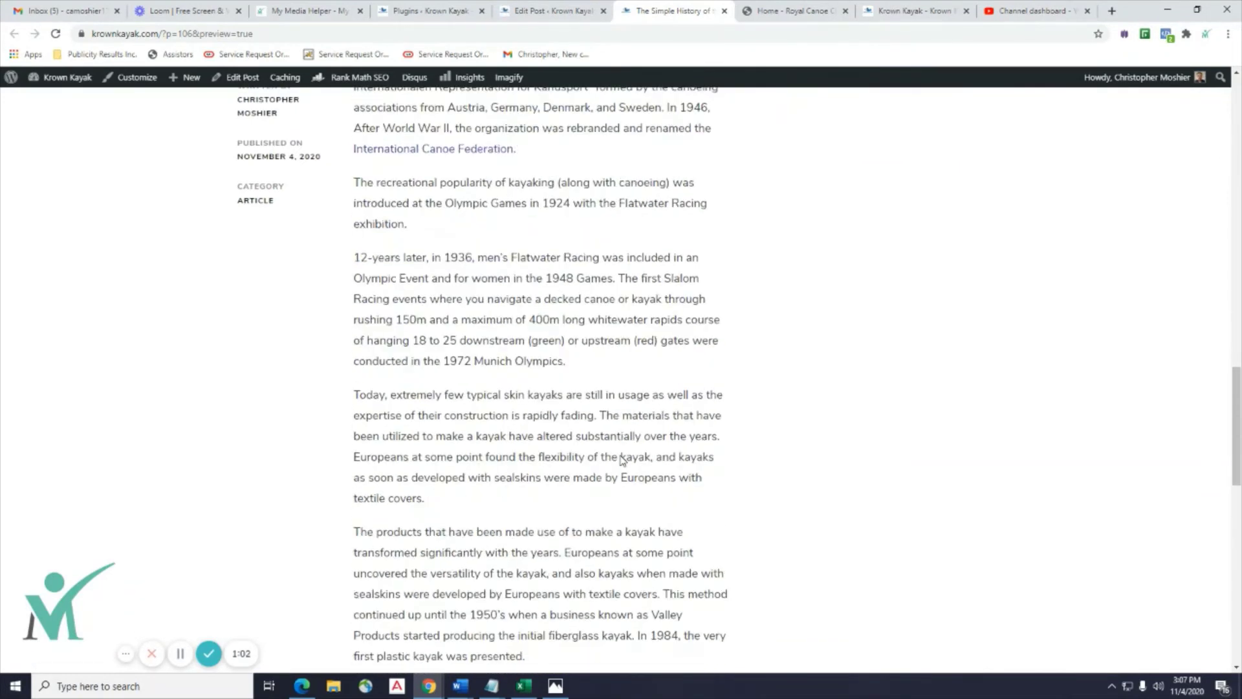
{"action": "scroll", "coordinate": [621, 461], "scroll_direction": "down", "scroll_amount": 6}
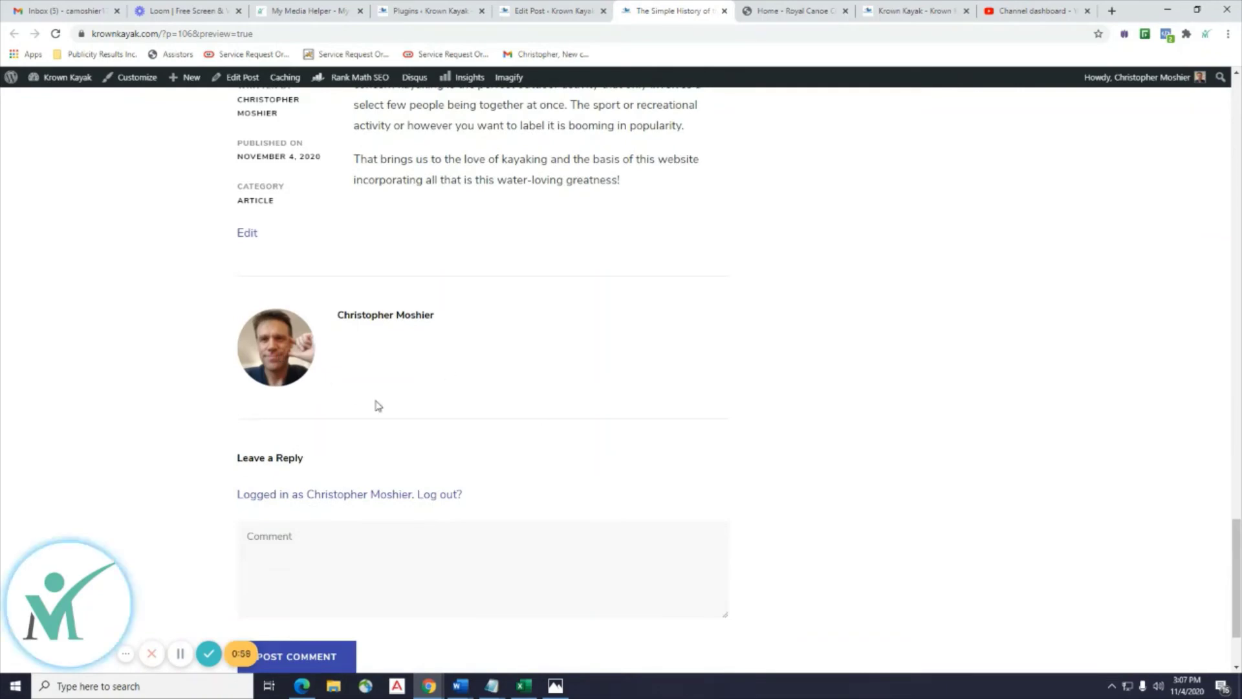
{"action": "scroll", "coordinate": [378, 407], "scroll_direction": "up", "scroll_amount": 20}
{"action": "scroll", "coordinate": [398, 404], "scroll_direction": "up", "scroll_amount": 6}
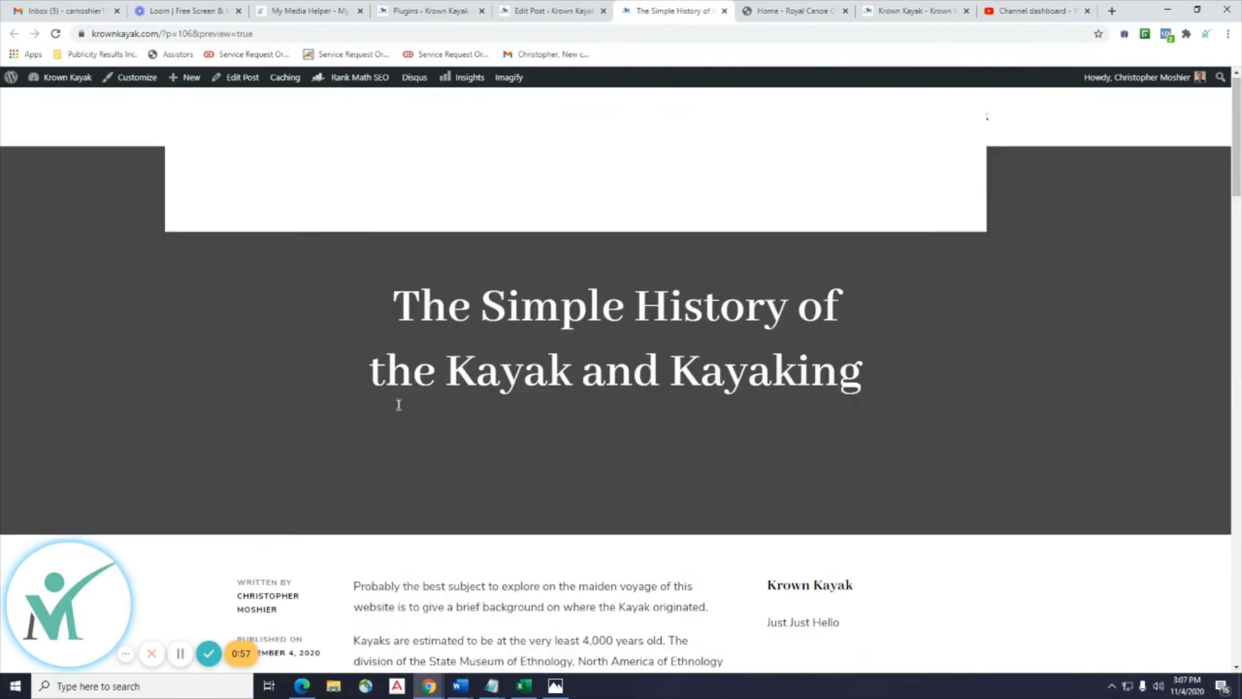
Set krown-kayak-article1-001.jpg as the post's featured image, with the alt text "Kayak Histort".
{"action": "left_click", "coordinate": [547, 11]}
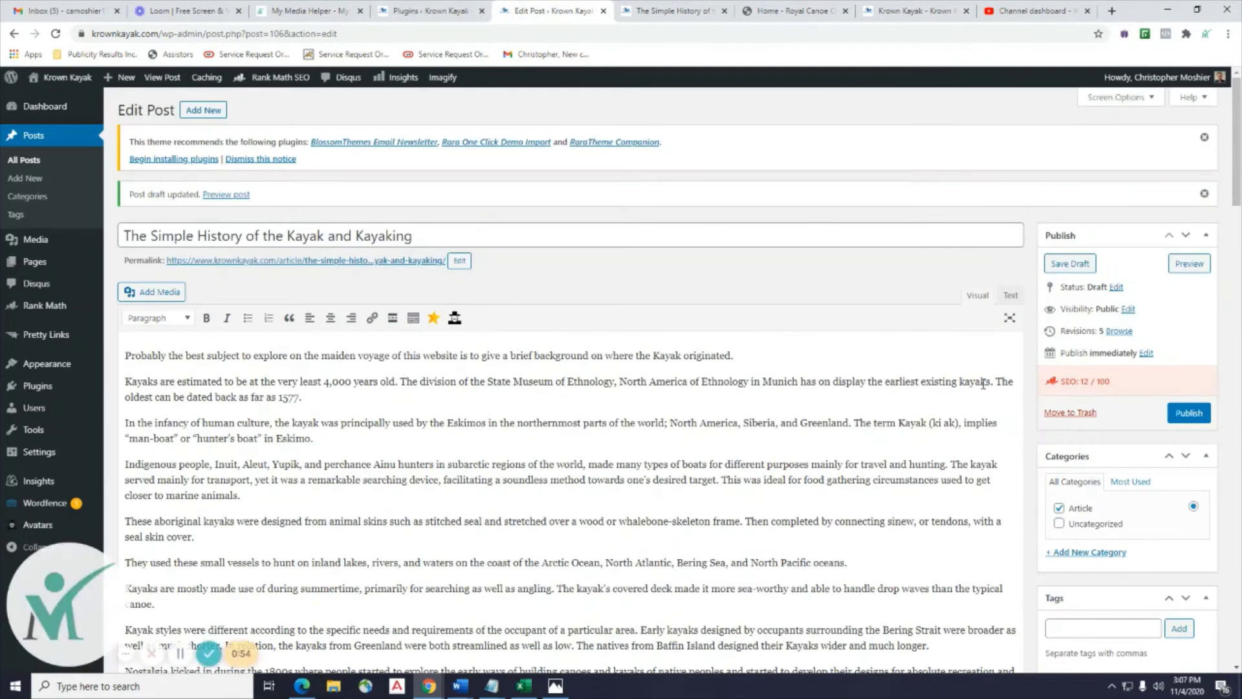
{"action": "scroll", "coordinate": [1155, 468], "scroll_direction": "down", "scroll_amount": 7}
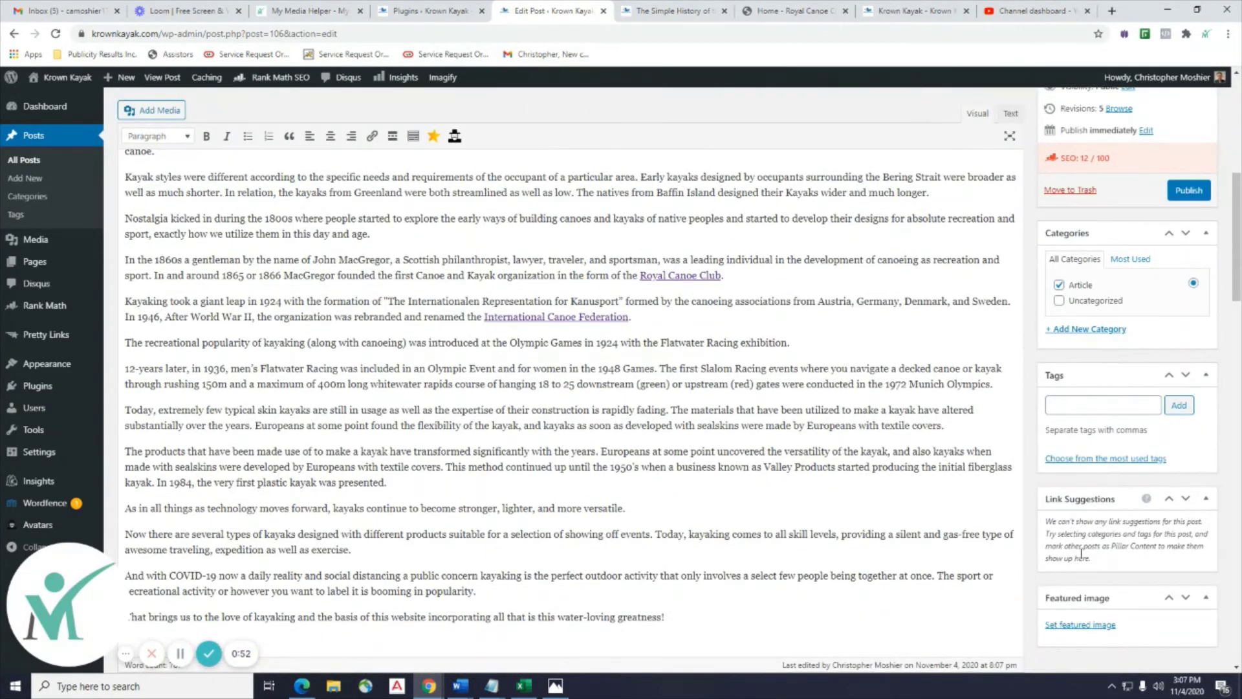
{"action": "scroll", "coordinate": [1081, 554], "scroll_direction": "down", "scroll_amount": 5}
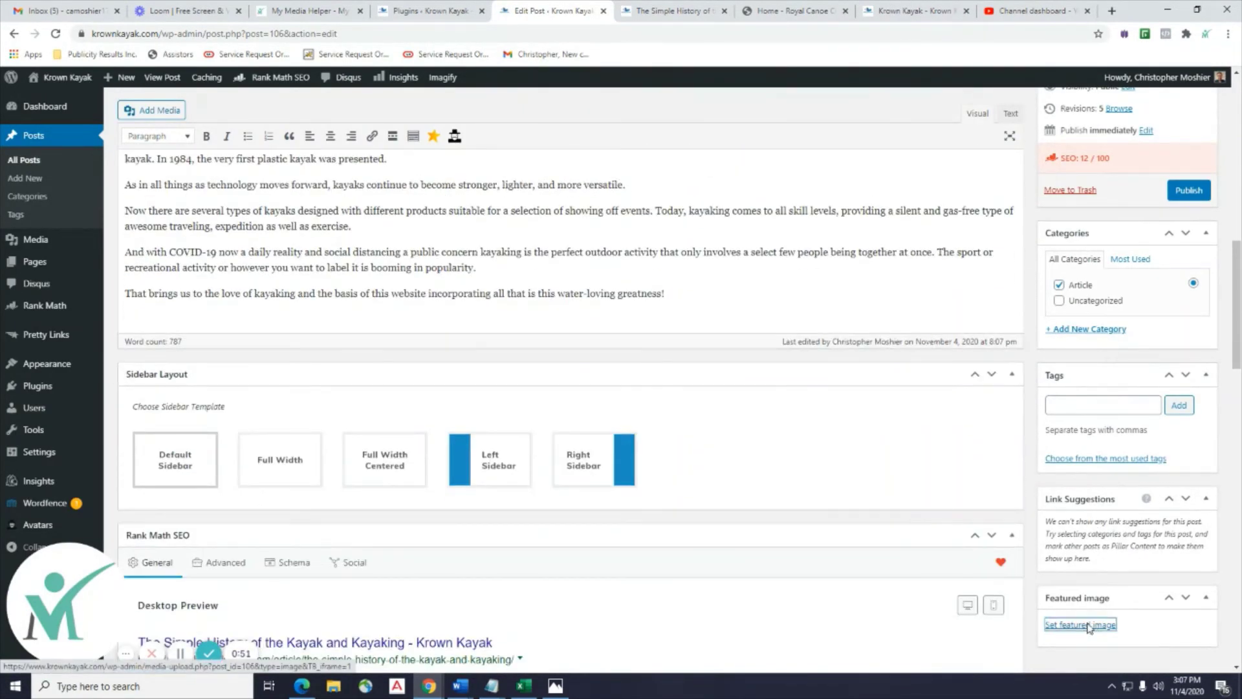
{"action": "left_click", "coordinate": [1089, 624]}
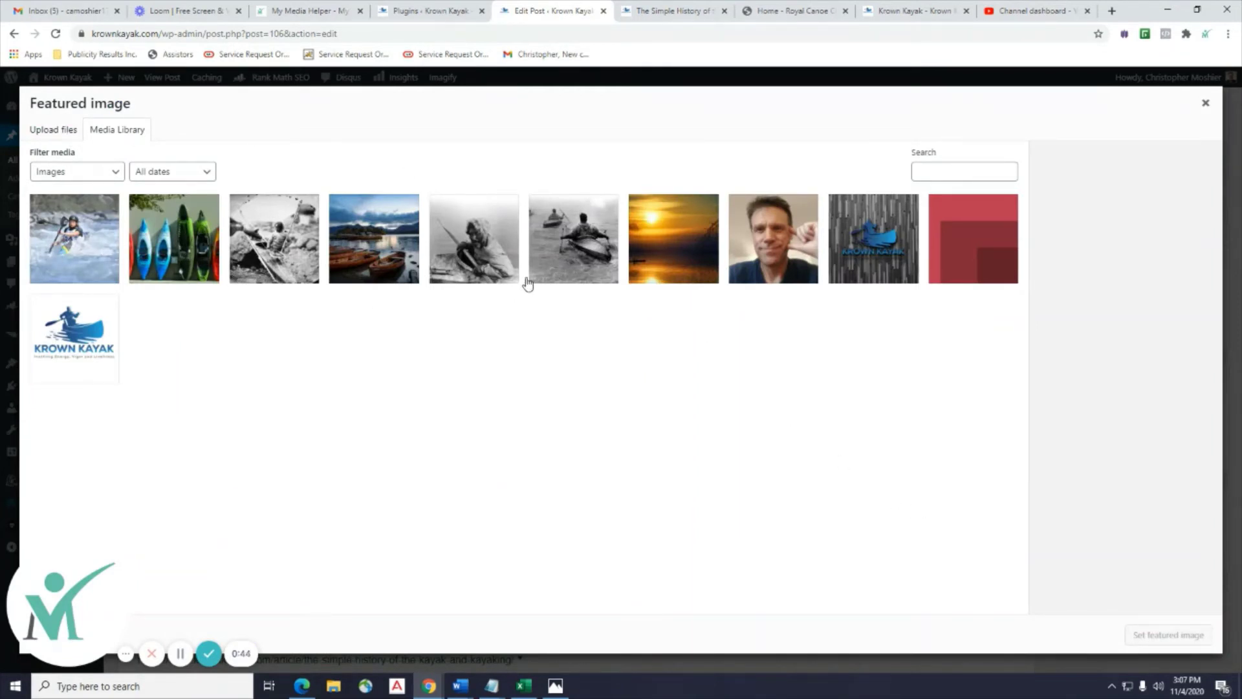
{"action": "left_click", "coordinate": [565, 259]}
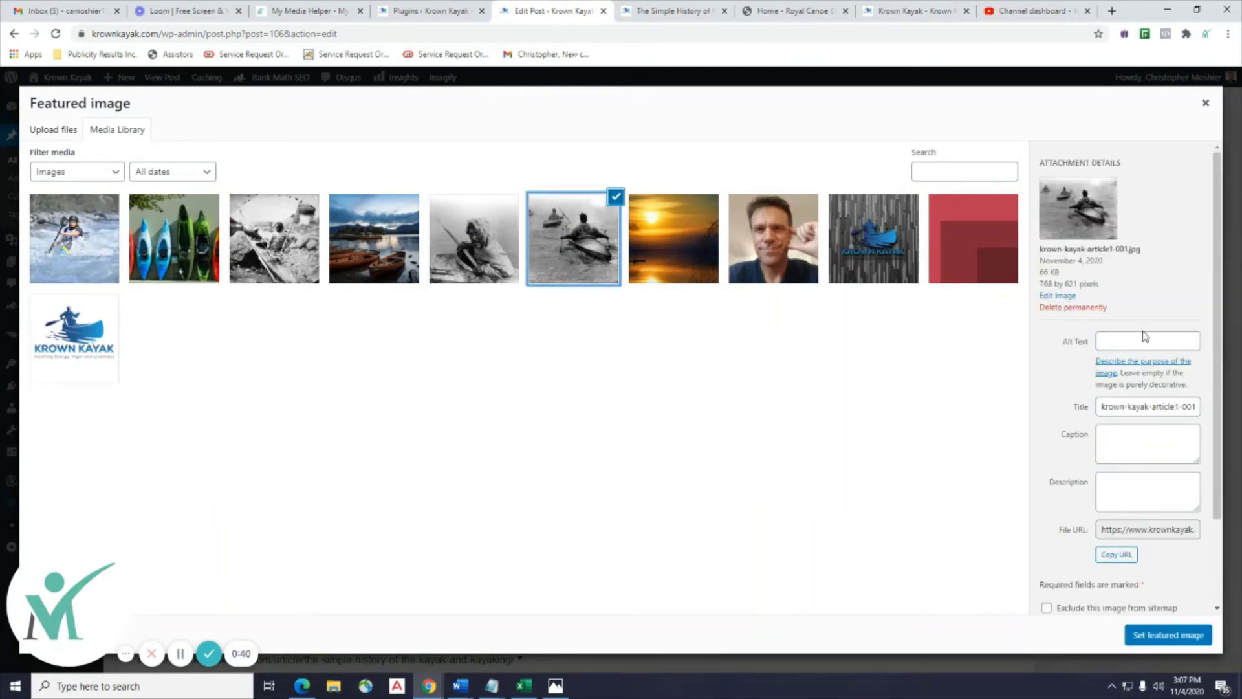
{"action": "left_click", "coordinate": [1141, 339]}
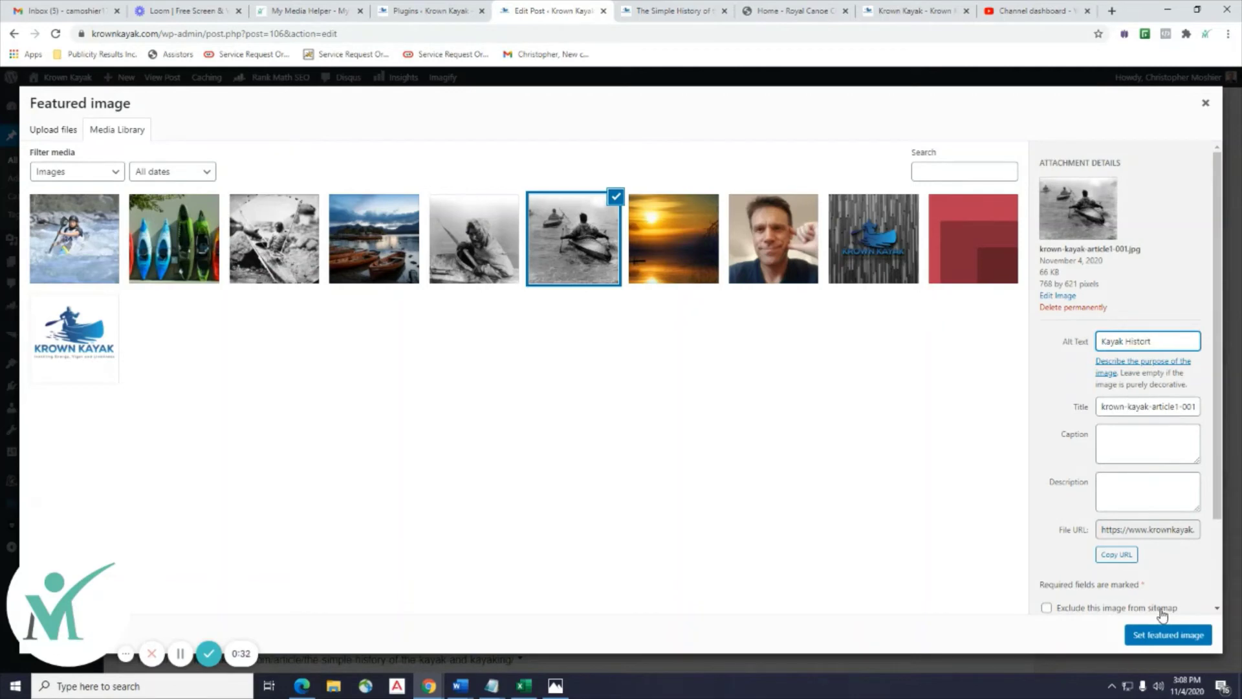
{"action": "left_click", "coordinate": [1178, 635]}
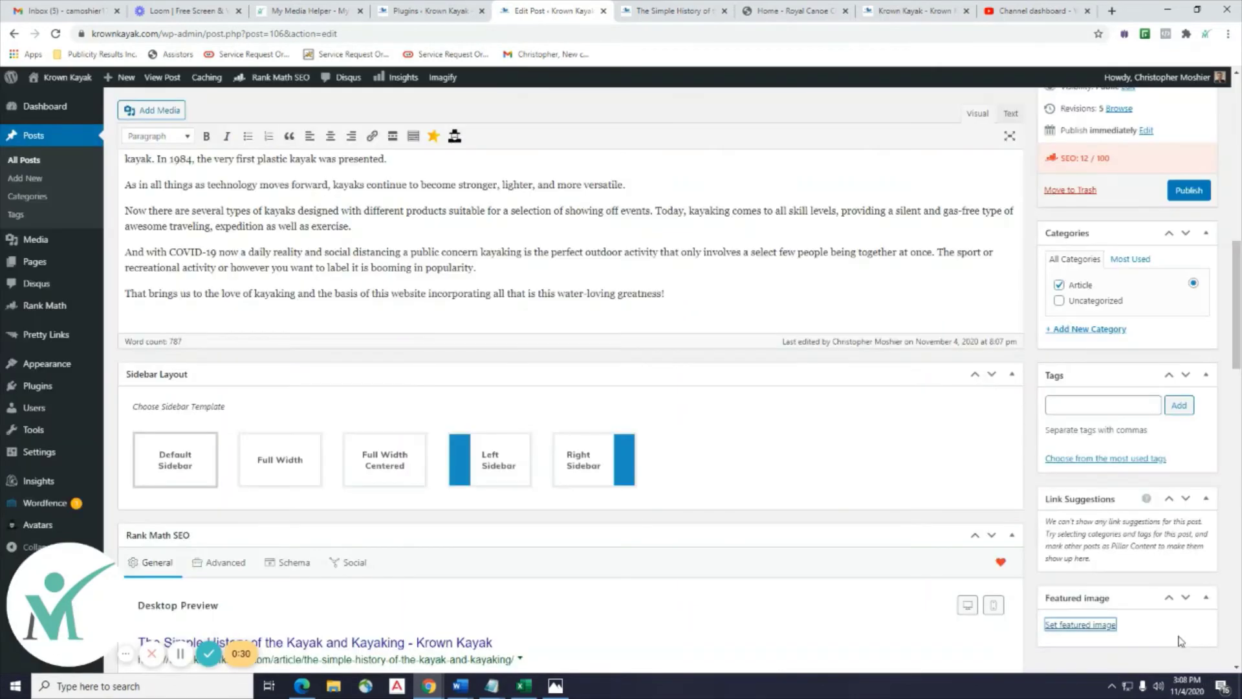
{"action": "scroll", "coordinate": [1169, 264], "scroll_direction": "down", "scroll_amount": 5}
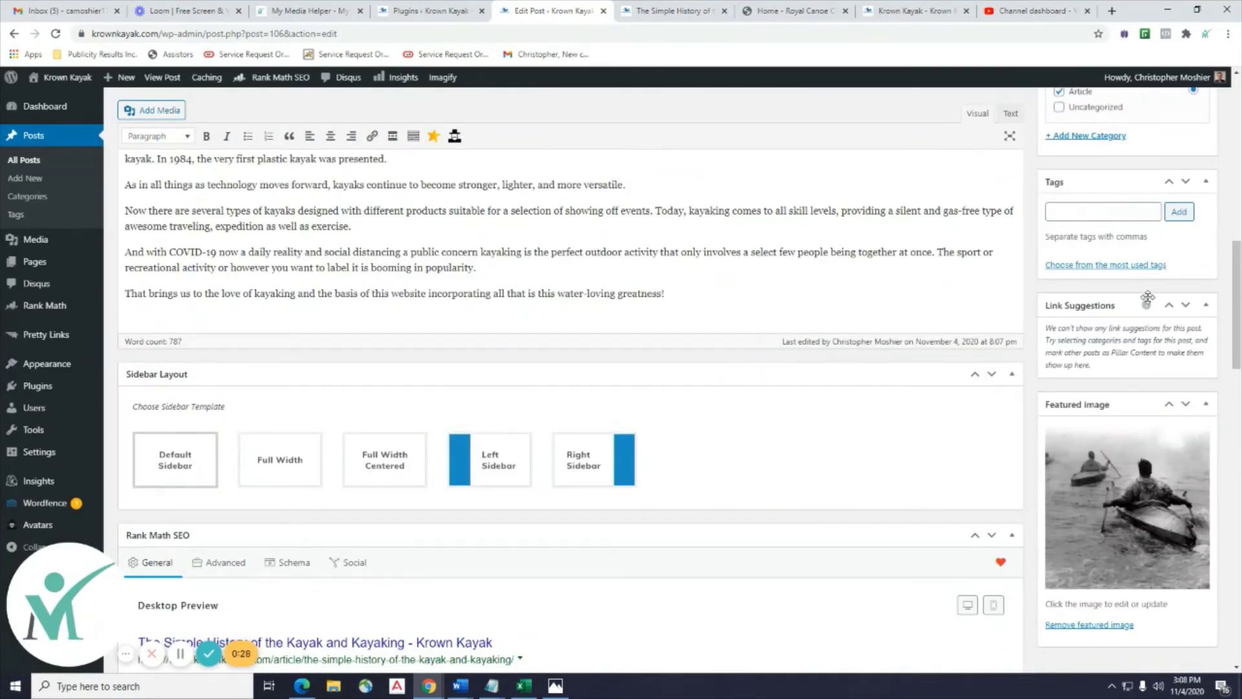
Save the draft, check the featured image behind the title in the preview, and return to the post editor.
{"action": "scroll", "coordinate": [1147, 298], "scroll_direction": "up", "scroll_amount": 8}
{"action": "scroll", "coordinate": [1148, 304], "scroll_direction": "down", "scroll_amount": 9}
{"action": "mouse_move", "coordinate": [1147, 310]}
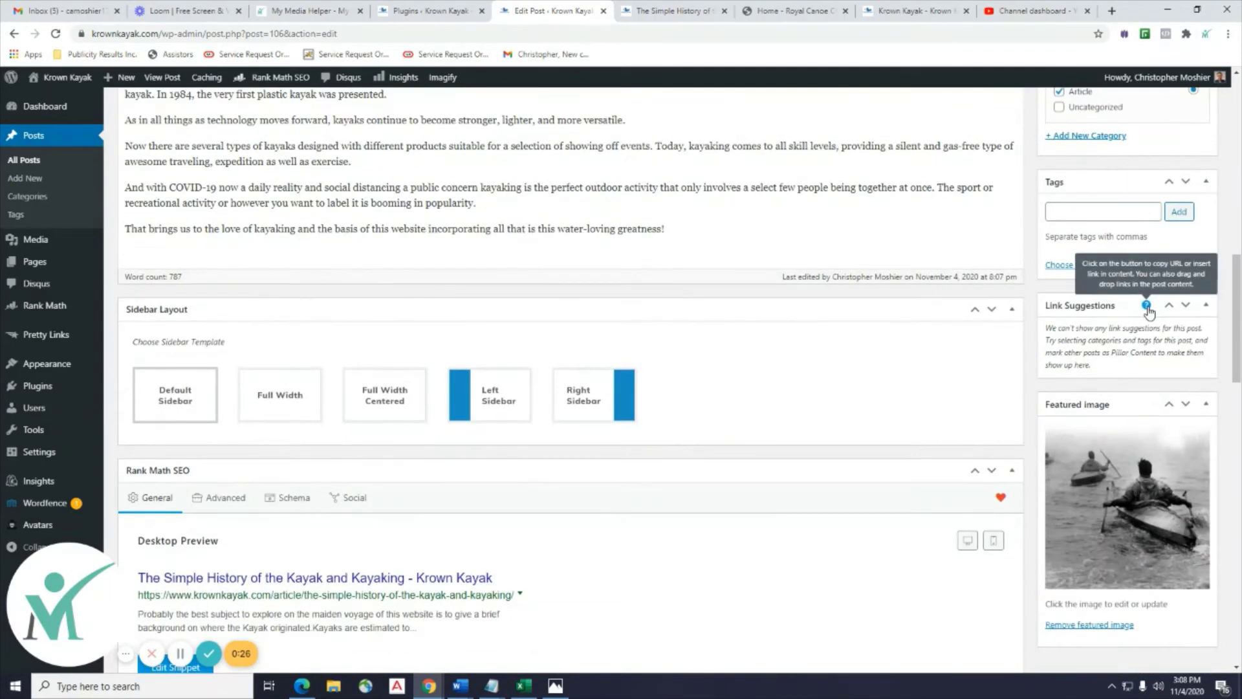
{"action": "scroll", "coordinate": [1148, 312], "scroll_direction": "up", "scroll_amount": 5}
{"action": "scroll", "coordinate": [1148, 312], "scroll_direction": "down", "scroll_amount": 5}
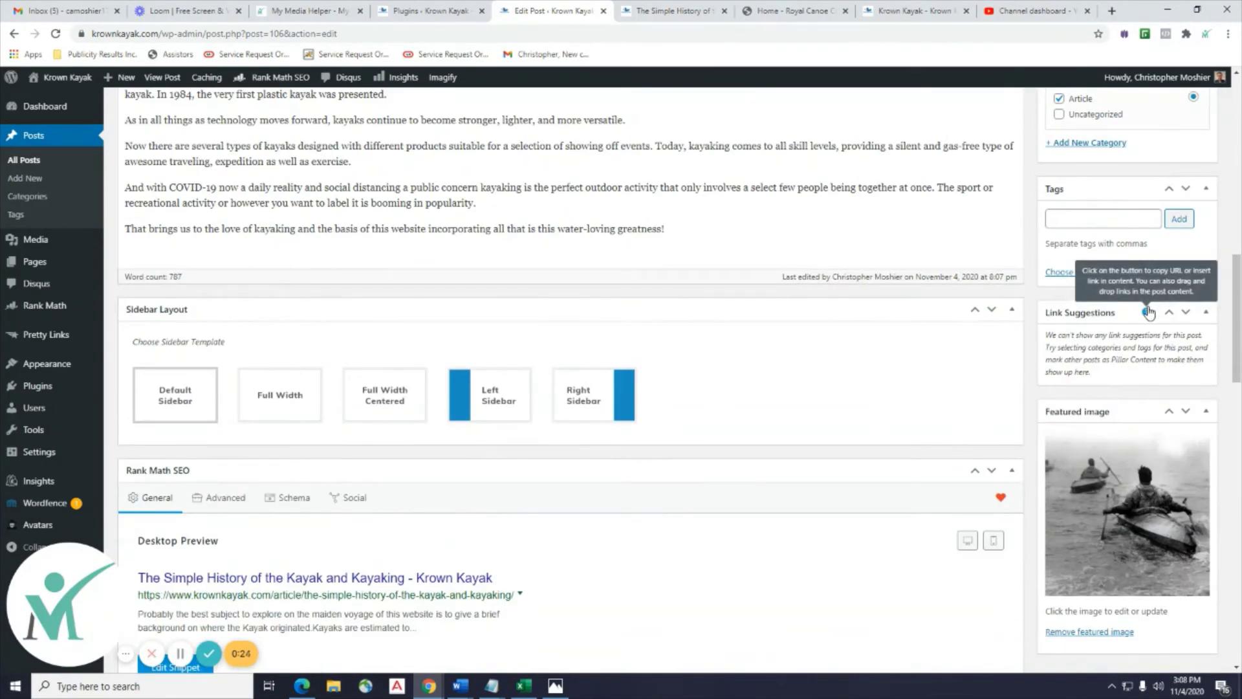
{"action": "scroll", "coordinate": [1122, 266], "scroll_direction": "up", "scroll_amount": 7}
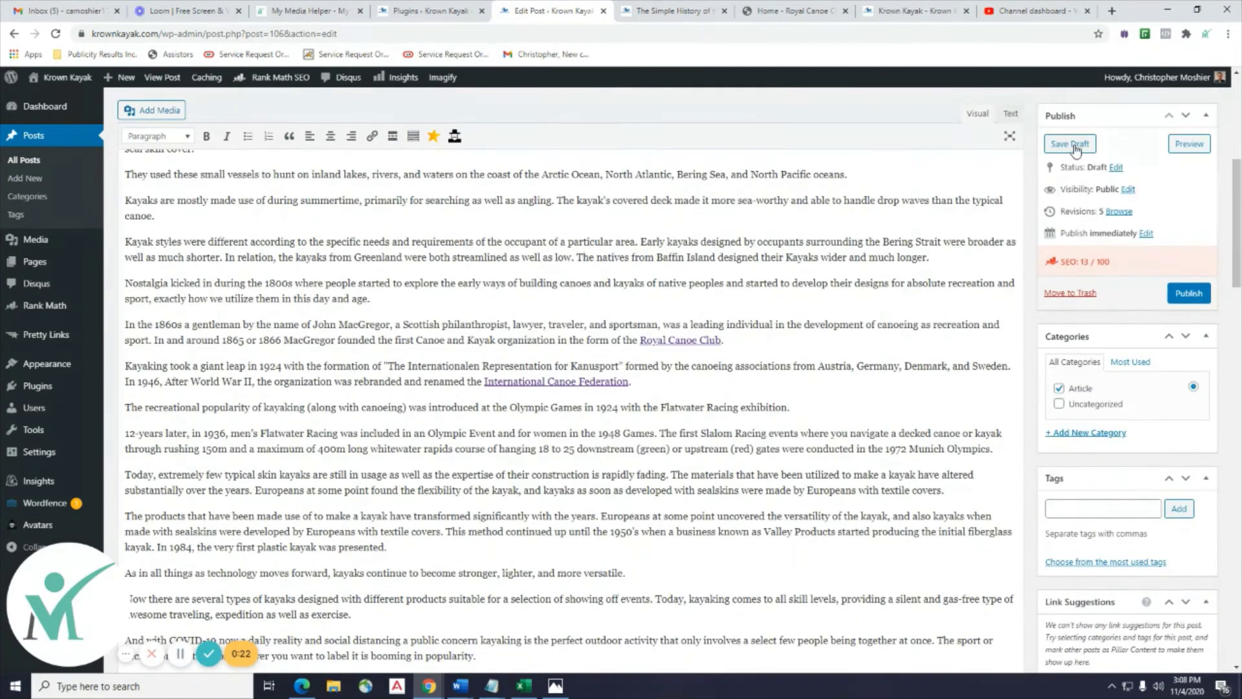
{"action": "left_click", "coordinate": [1189, 143]}
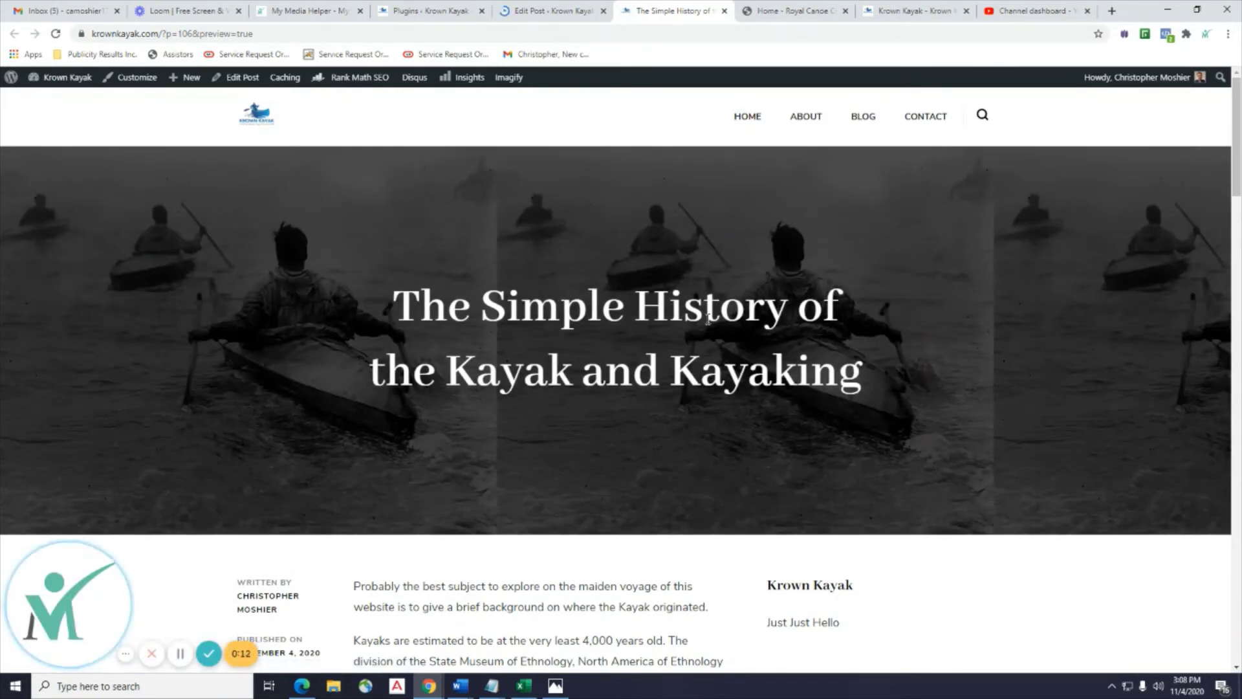
{"action": "left_click", "coordinate": [778, 13]}
{"action": "left_click", "coordinate": [553, 14]}
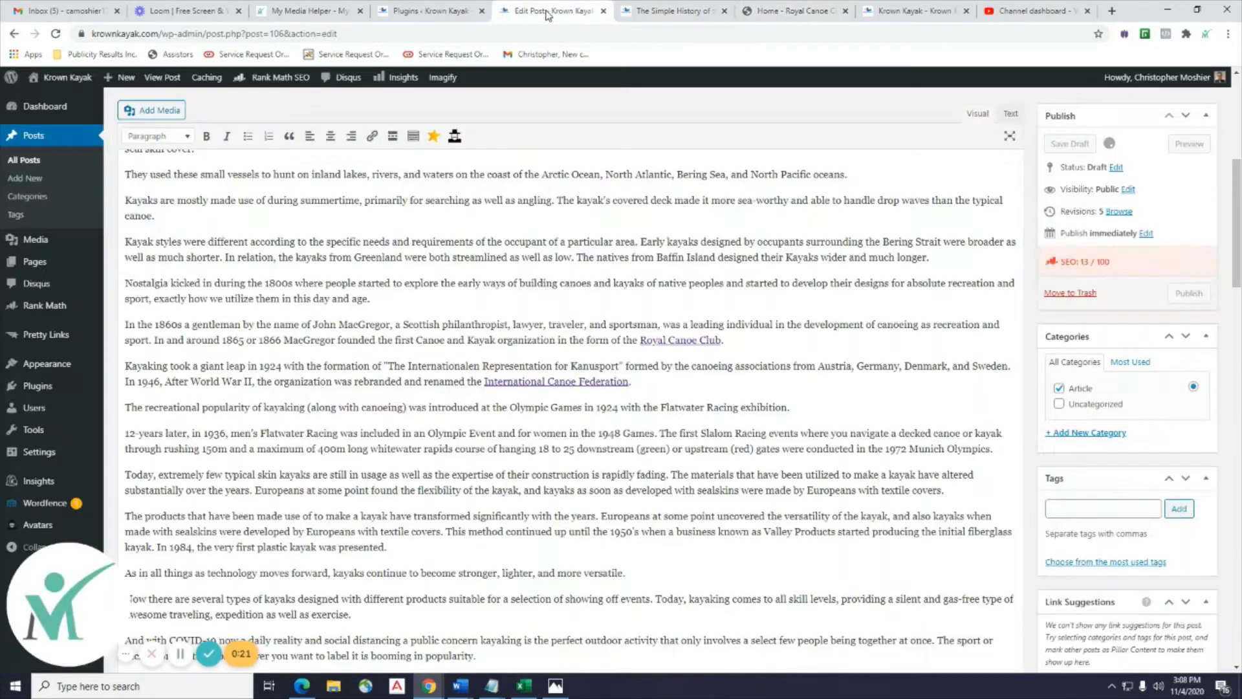
Look over the post's text, featured image and publishing settings in the editor.
{"action": "scroll", "coordinate": [765, 366], "scroll_direction": "down", "scroll_amount": 4}
{"action": "scroll", "coordinate": [765, 366], "scroll_direction": "down", "scroll_amount": 5}
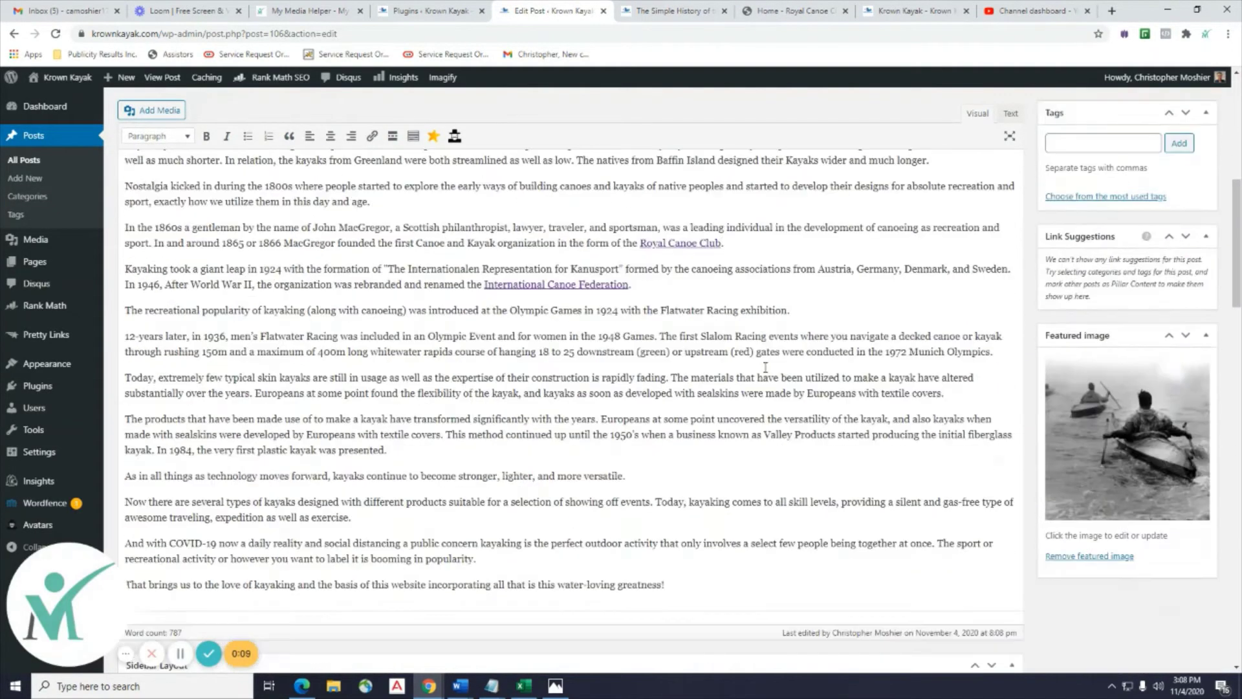
{"action": "scroll", "coordinate": [918, 360], "scroll_direction": "up", "scroll_amount": 10}
{"action": "scroll", "coordinate": [918, 360], "scroll_direction": "up", "scroll_amount": 1}
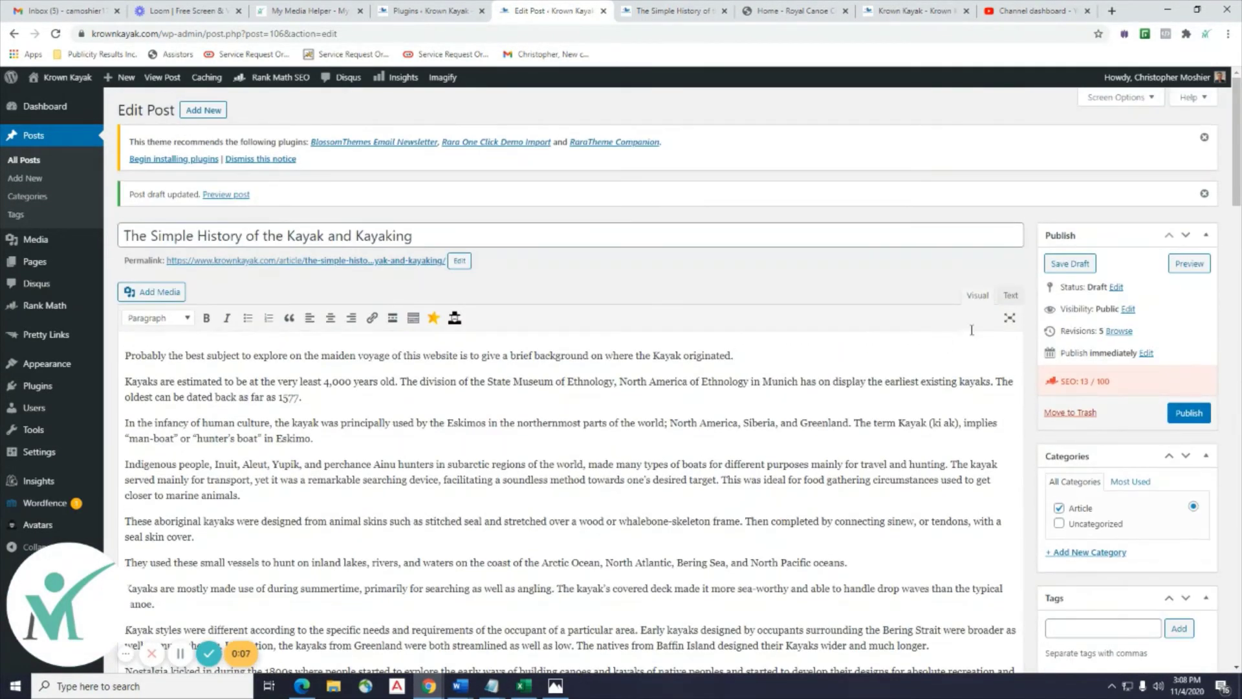
{"action": "scroll", "coordinate": [1187, 358], "scroll_direction": "down", "scroll_amount": 5}
{"action": "scroll", "coordinate": [1167, 324], "scroll_direction": "up", "scroll_amount": 4}
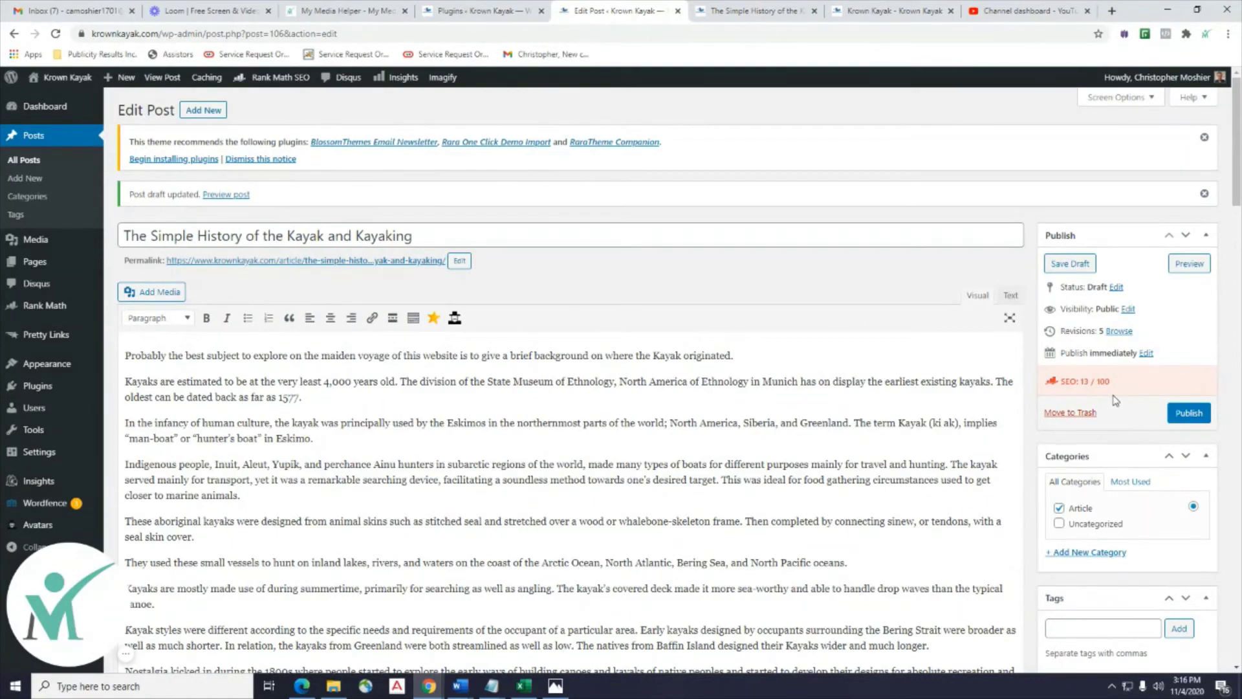
{"action": "scroll", "coordinate": [1115, 400], "scroll_direction": "down", "scroll_amount": 1}
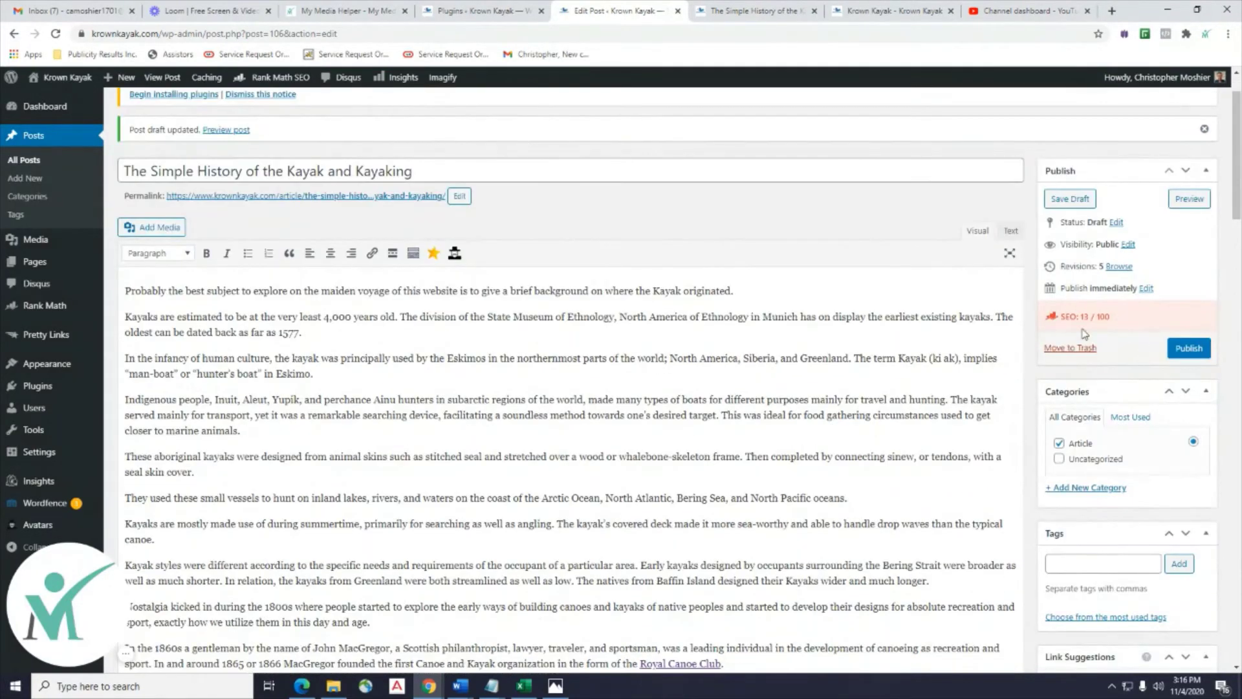
{"action": "scroll", "coordinate": [135, 302], "scroll_direction": "down", "scroll_amount": 2}
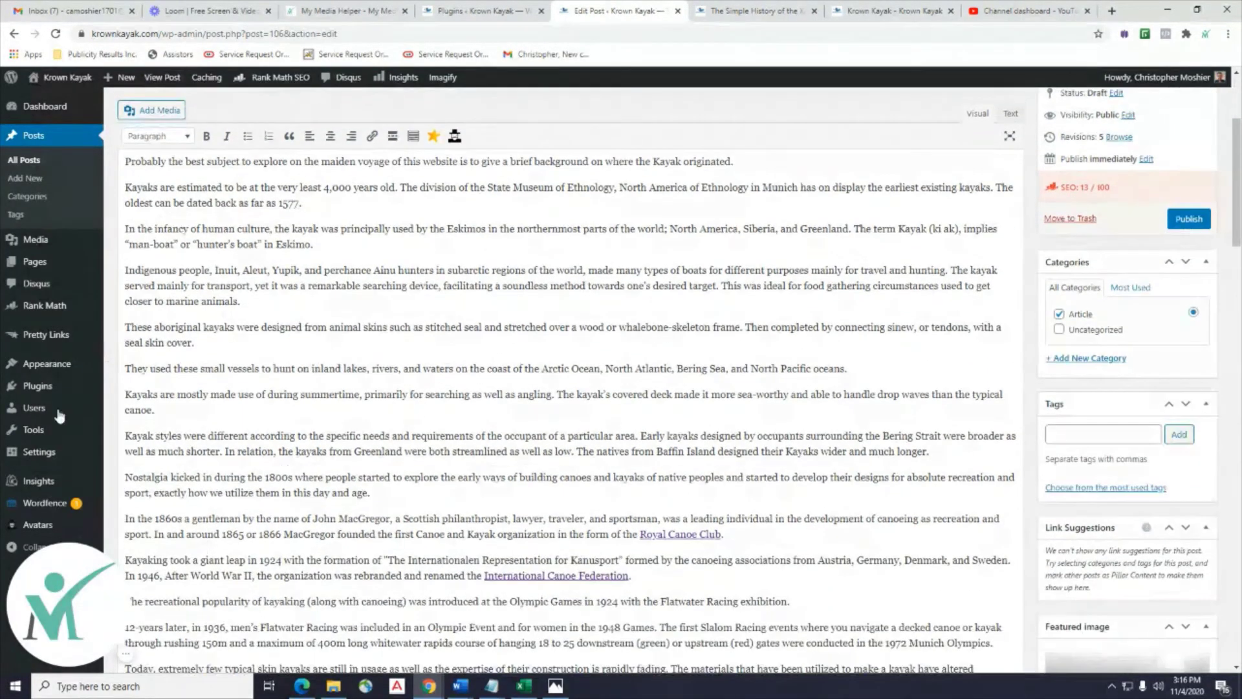
Activate the NextGEN Gallery plugin from the list of installed plugins.
{"action": "mouse_move", "coordinate": [29, 388]}
{"action": "left_click", "coordinate": [120, 396]}
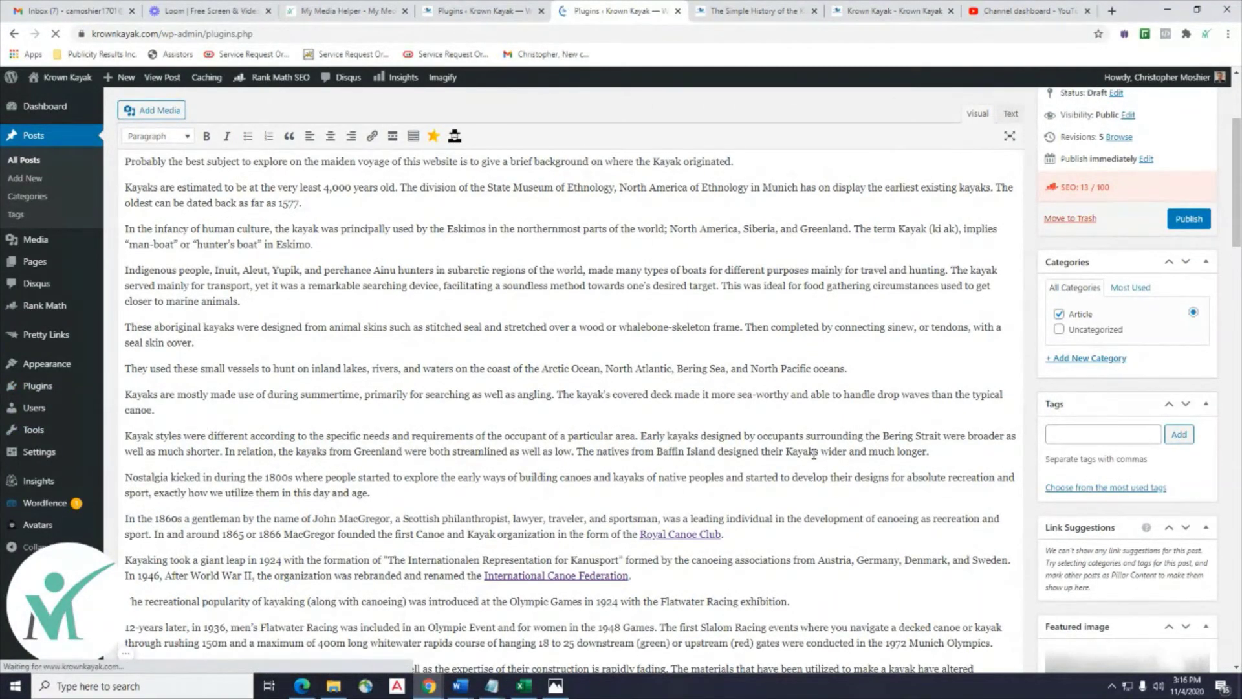
{"action": "scroll", "coordinate": [814, 452], "scroll_direction": "down", "scroll_amount": 2}
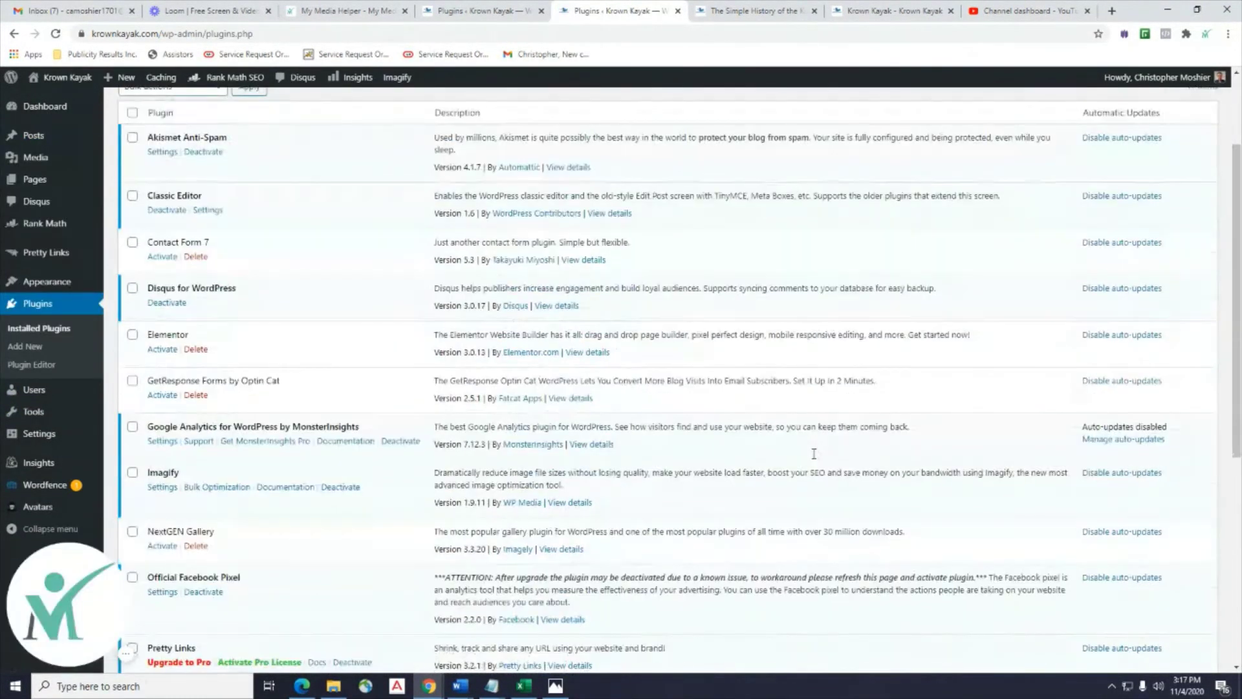
{"action": "scroll", "coordinate": [813, 453], "scroll_direction": "down", "scroll_amount": 1}
{"action": "scroll", "coordinate": [318, 463], "scroll_direction": "down", "scroll_amount": 2}
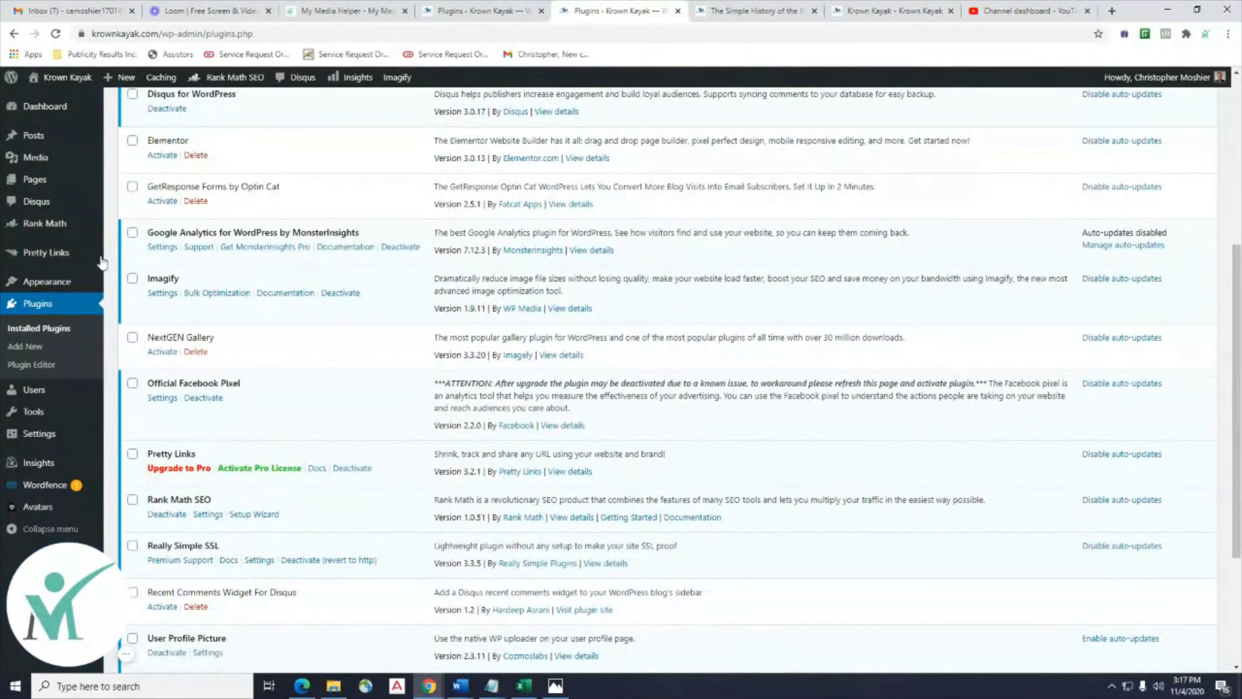
{"action": "left_click", "coordinate": [163, 352]}
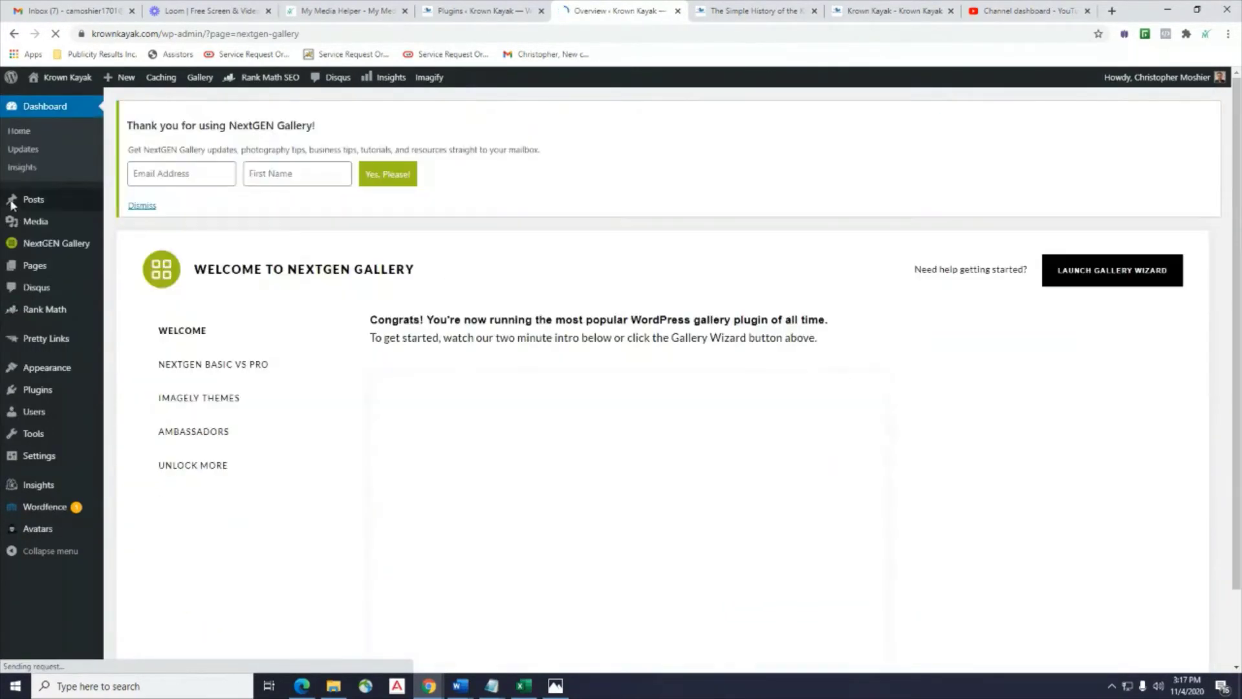
Reopen the draft "The Simple History of the Kayak and Kayaking" for editing and examine the editor's gallery options.
{"action": "mouse_move", "coordinate": [34, 206]}
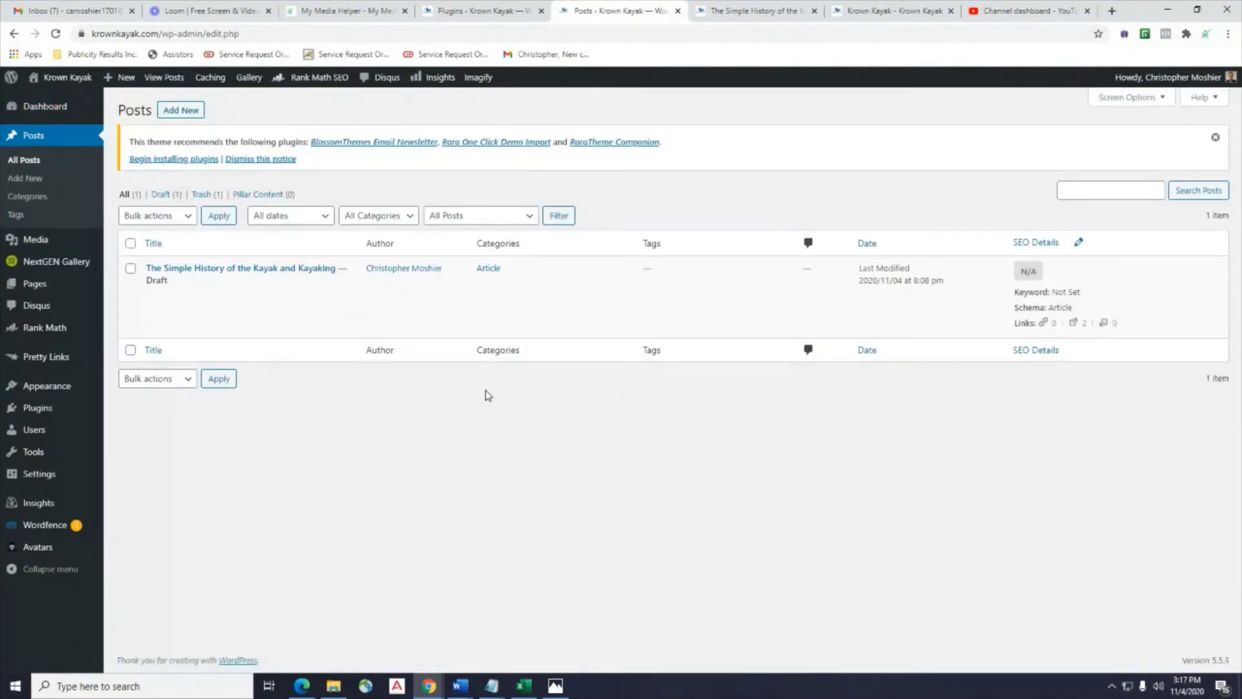
{"action": "left_click", "coordinate": [153, 296]}
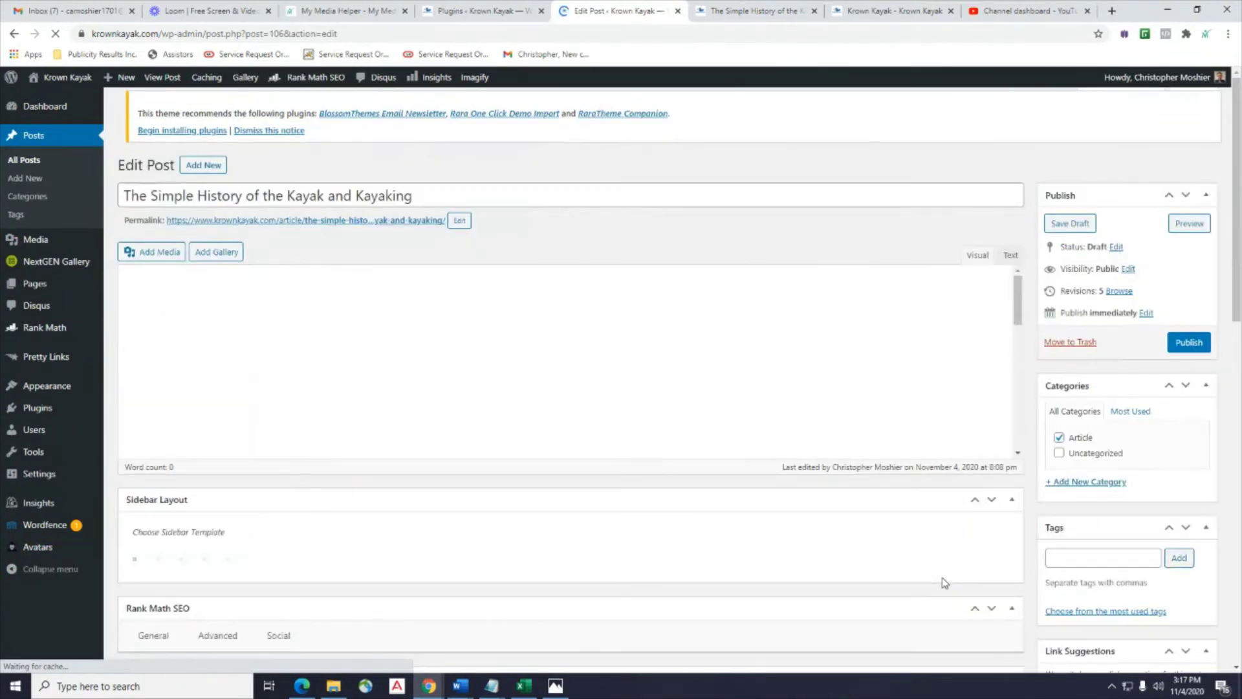
{"action": "scroll", "coordinate": [1048, 476], "scroll_direction": "down", "scroll_amount": 1}
{"action": "scroll", "coordinate": [1048, 476], "scroll_direction": "down", "scroll_amount": 2}
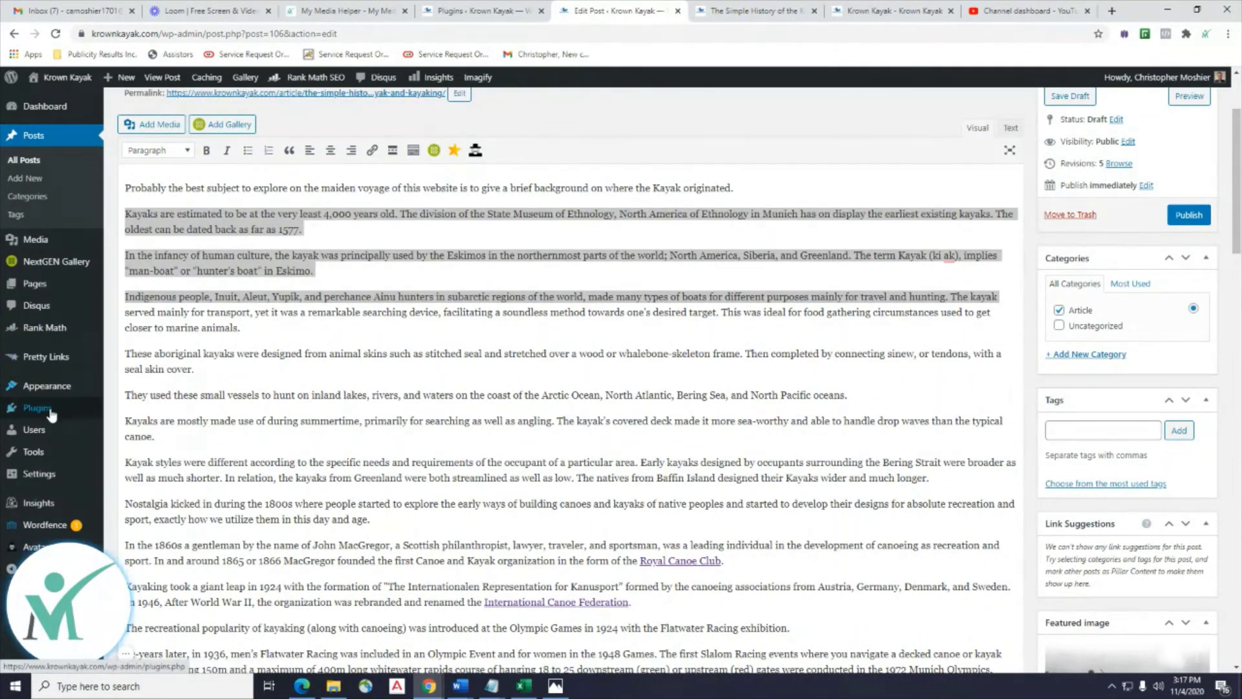
Deactivate the NextGEN Gallery plugin in the list of installed plugins.
{"action": "left_click", "coordinate": [149, 423]}
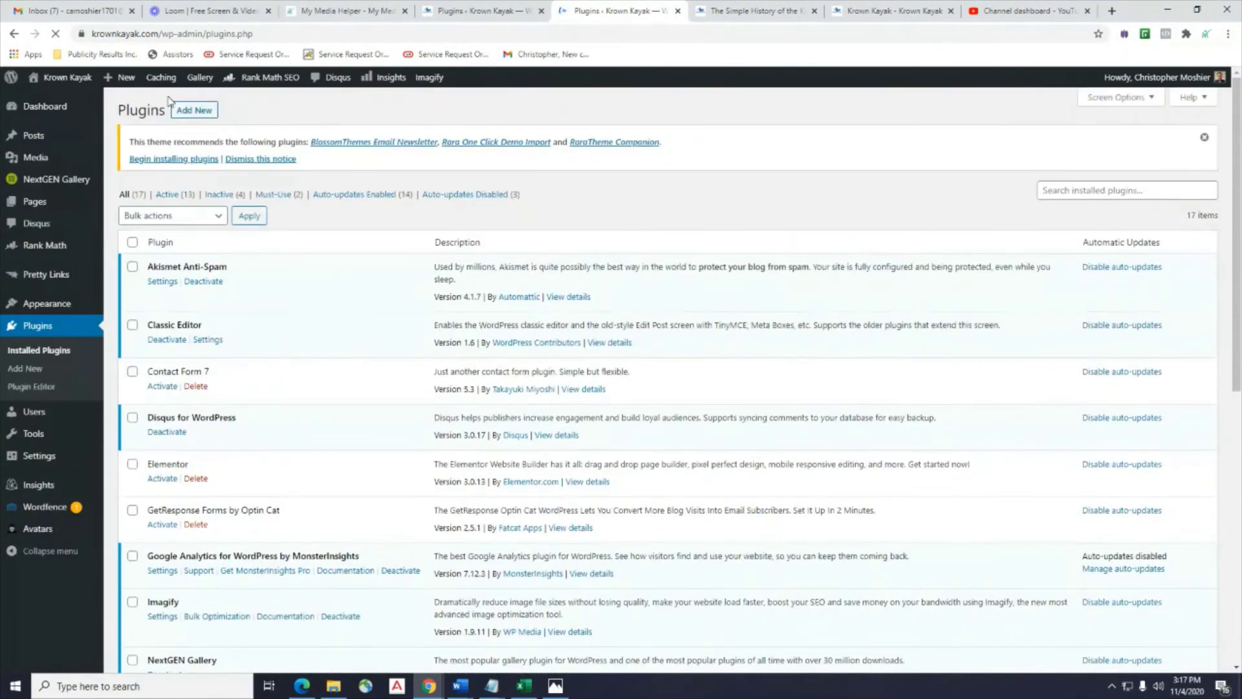
{"action": "scroll", "coordinate": [301, 508], "scroll_direction": "down", "scroll_amount": 2}
{"action": "scroll", "coordinate": [503, 532], "scroll_direction": "down", "scroll_amount": 1}
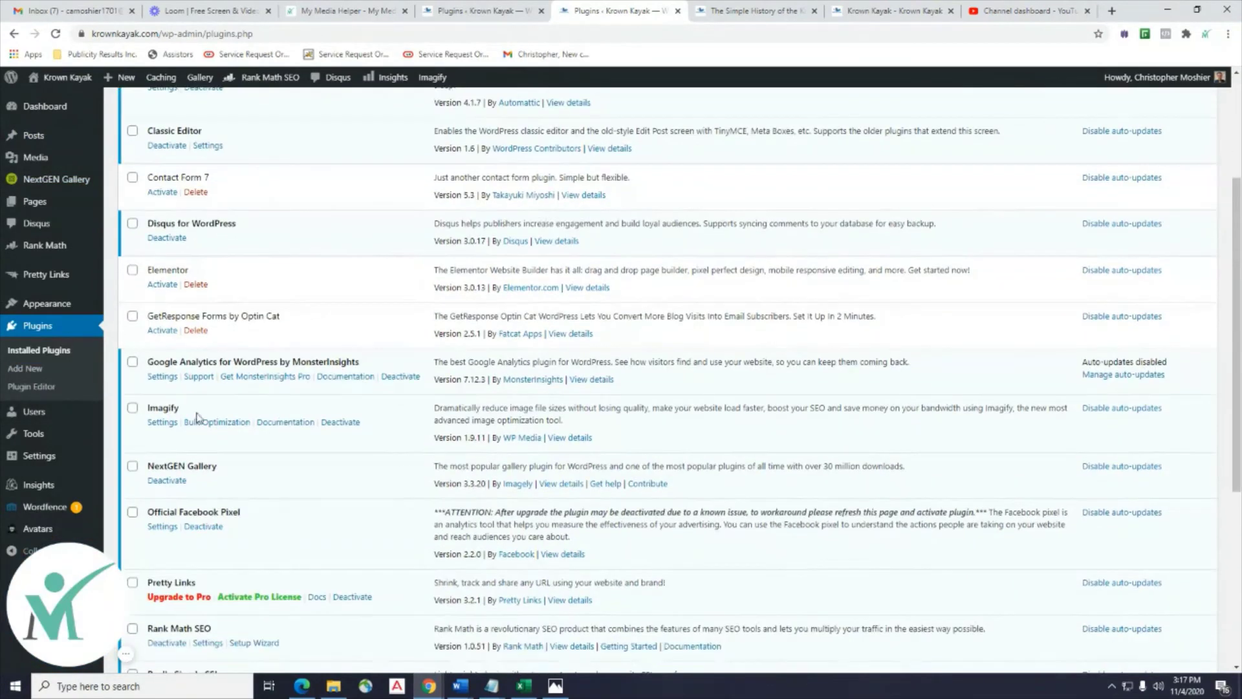
{"action": "left_click", "coordinate": [159, 483]}
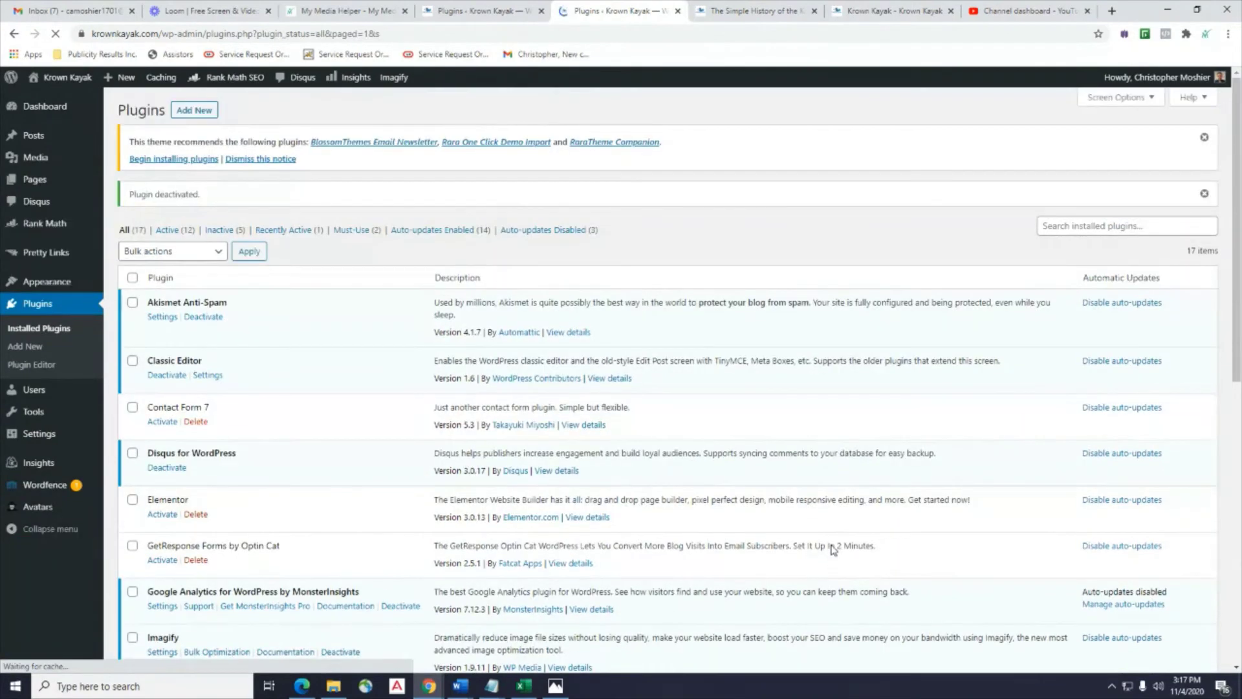
{"action": "scroll", "coordinate": [828, 548], "scroll_direction": "down", "scroll_amount": 3}
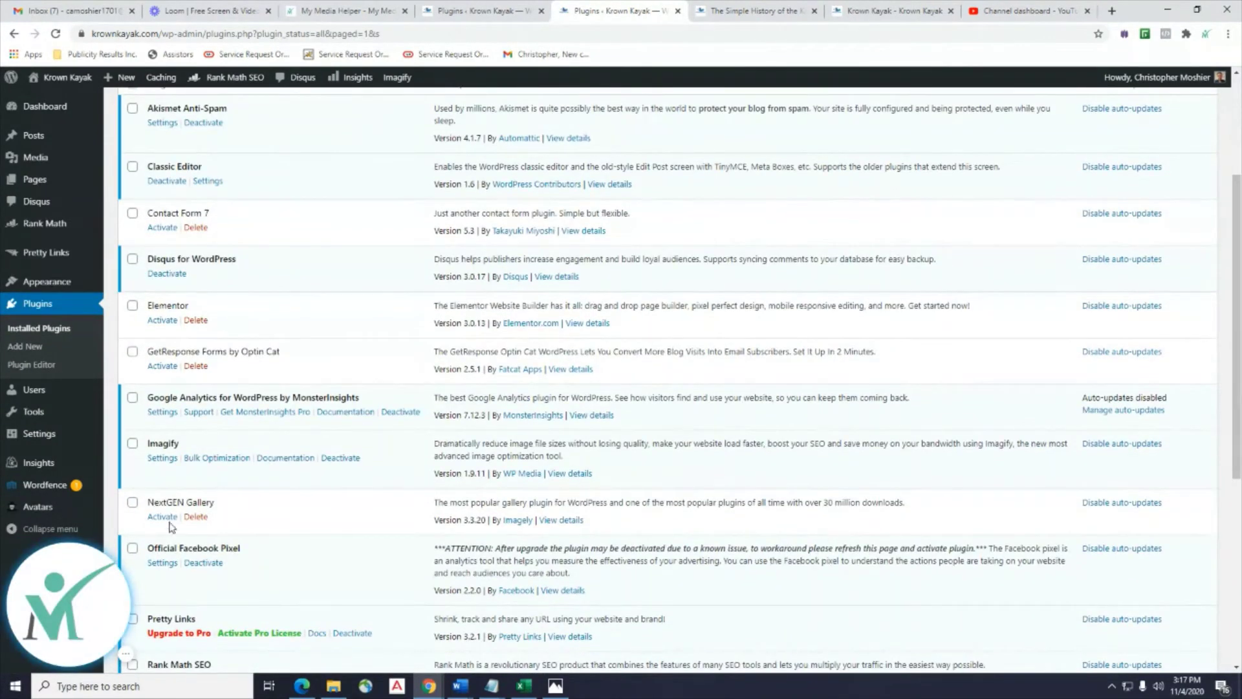
Open the draft "The Simple History of the Kayak and Kayaking" for editing from the list of posts.
{"action": "scroll", "coordinate": [543, 436], "scroll_direction": "up", "scroll_amount": 3}
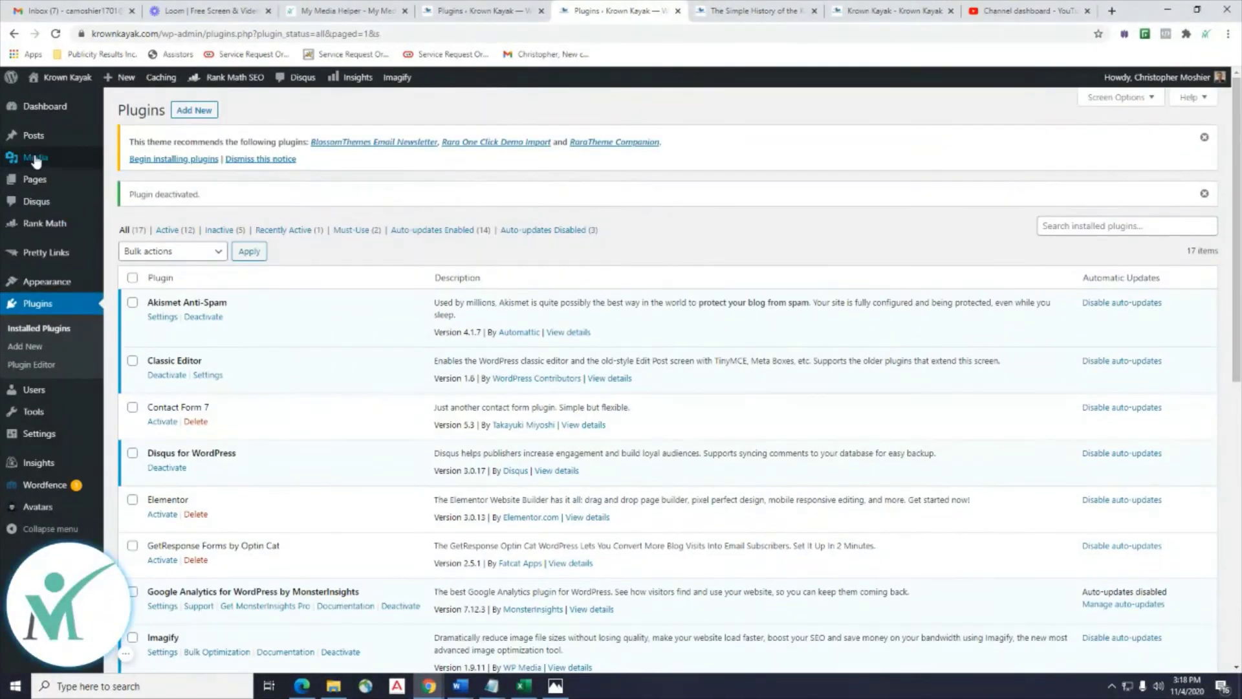
{"action": "left_click", "coordinate": [128, 143]}
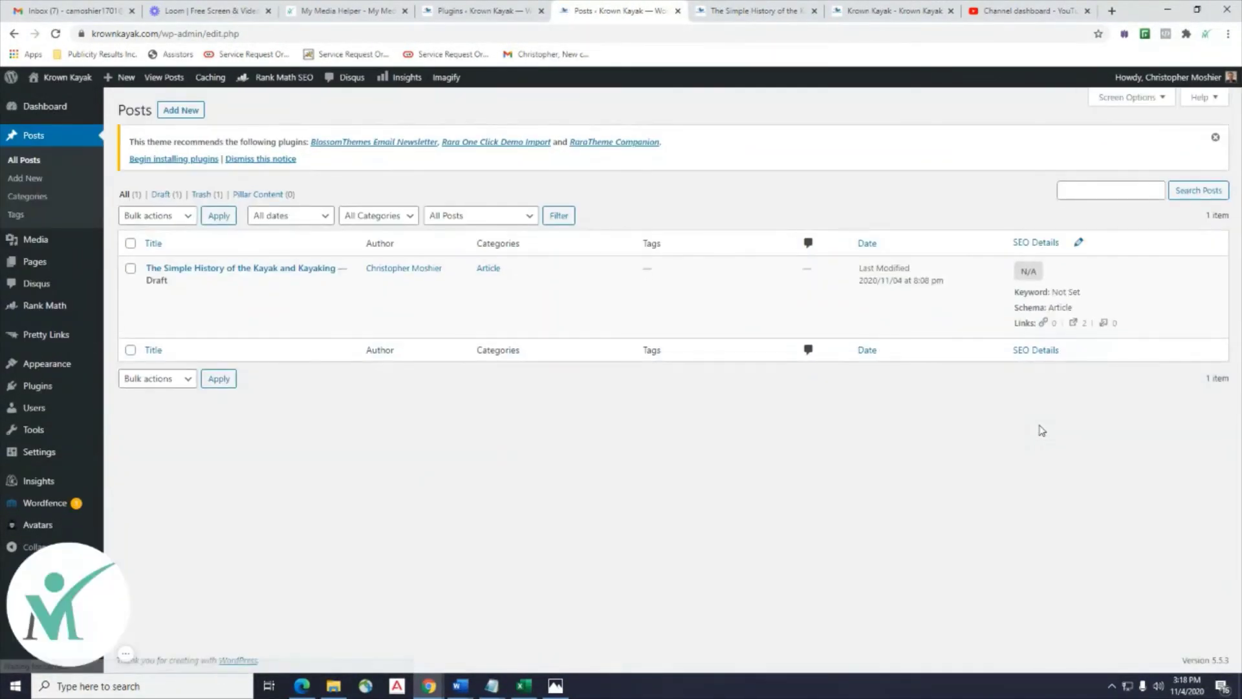
{"action": "mouse_move", "coordinate": [221, 301]}
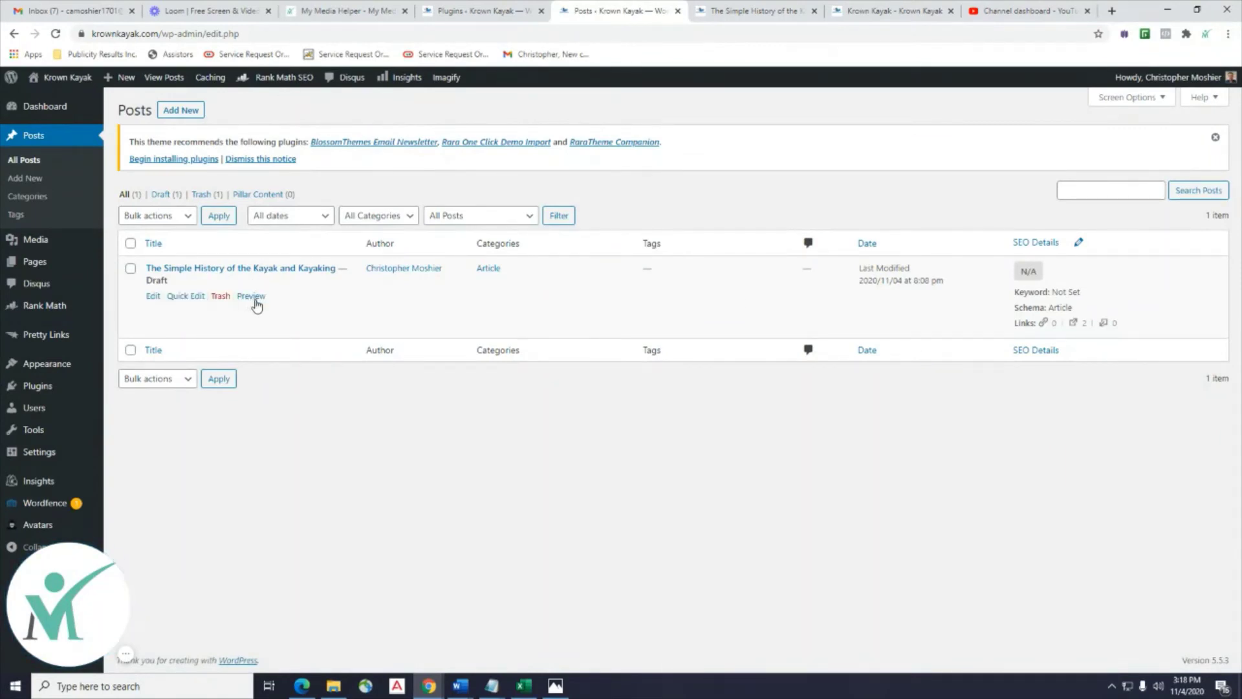
{"action": "left_click", "coordinate": [154, 296]}
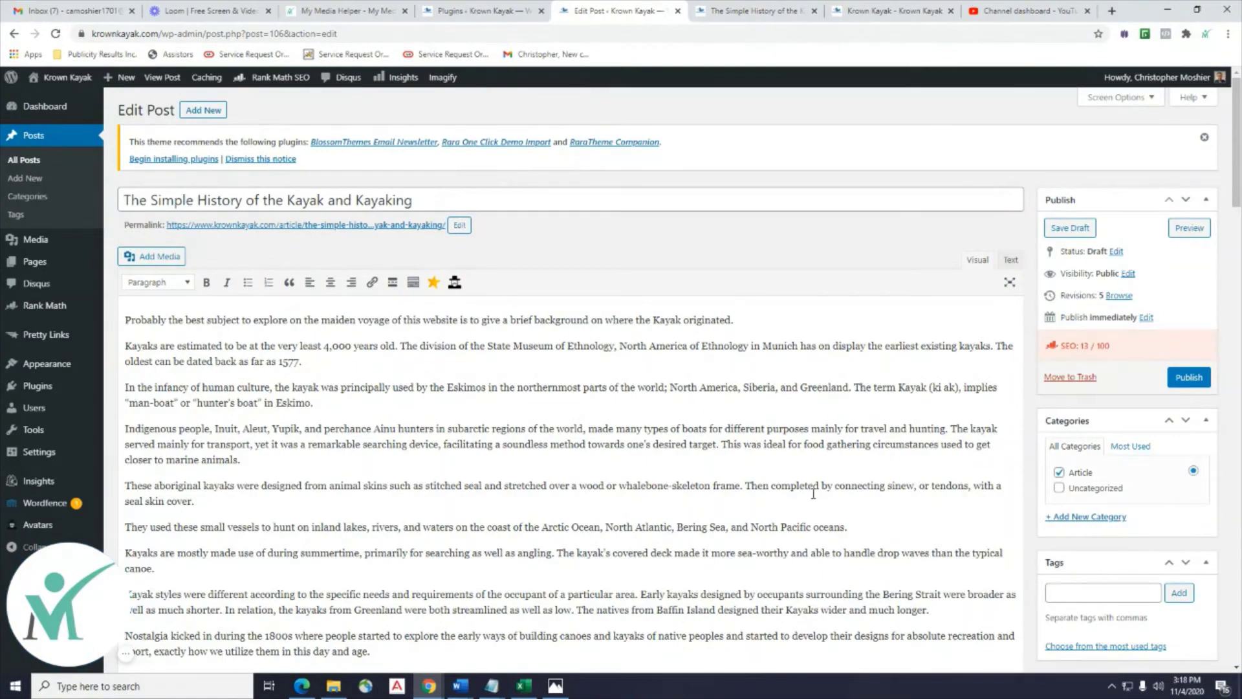
{"action": "scroll", "coordinate": [813, 493], "scroll_direction": "down", "scroll_amount": 1}
{"action": "scroll", "coordinate": [813, 497], "scroll_direction": "down", "scroll_amount": 8}
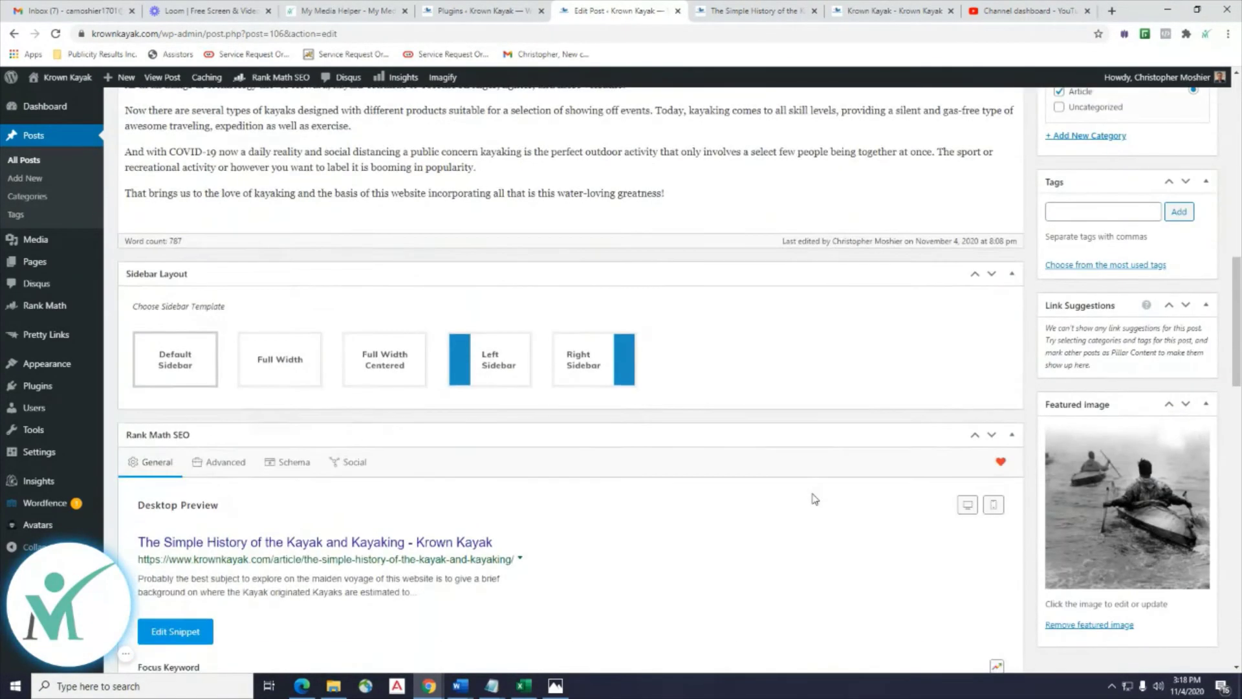
{"action": "scroll", "coordinate": [839, 453], "scroll_direction": "up", "scroll_amount": 14}
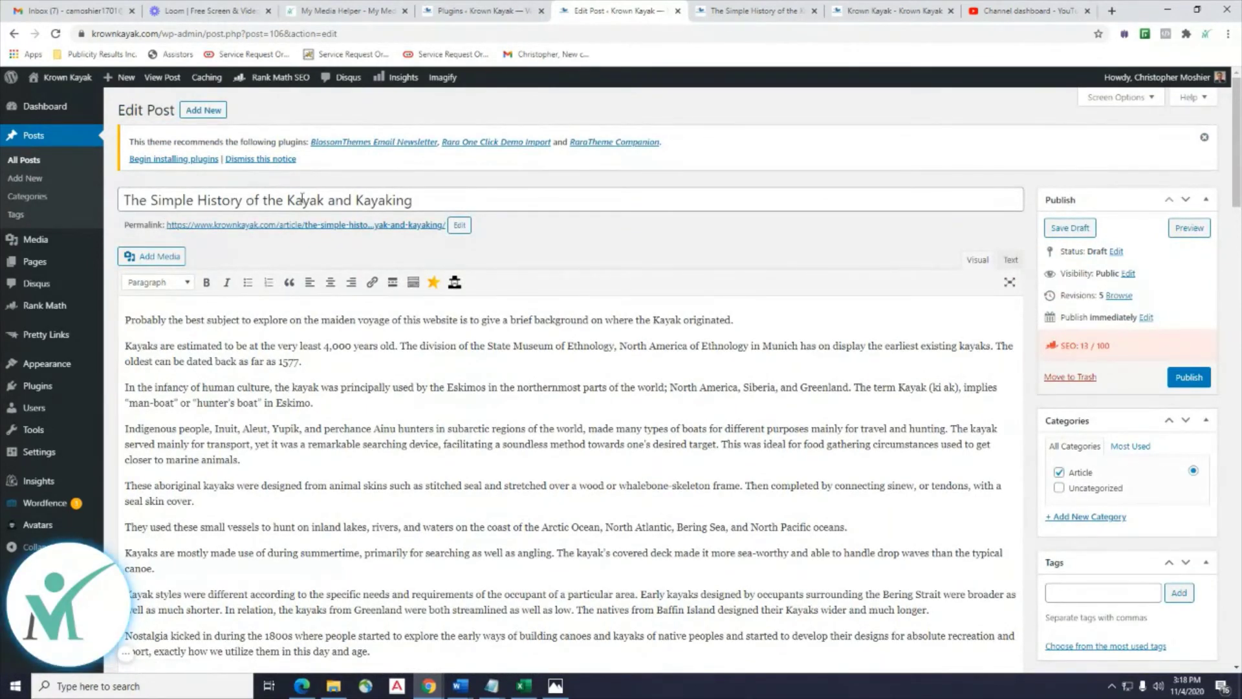
Copy "Simple History of the Kayak" from the post title and add it as a Rank Math focus keyword.
{"action": "left_click_drag", "start_coordinate": [324, 202], "coordinate": [151, 201]}
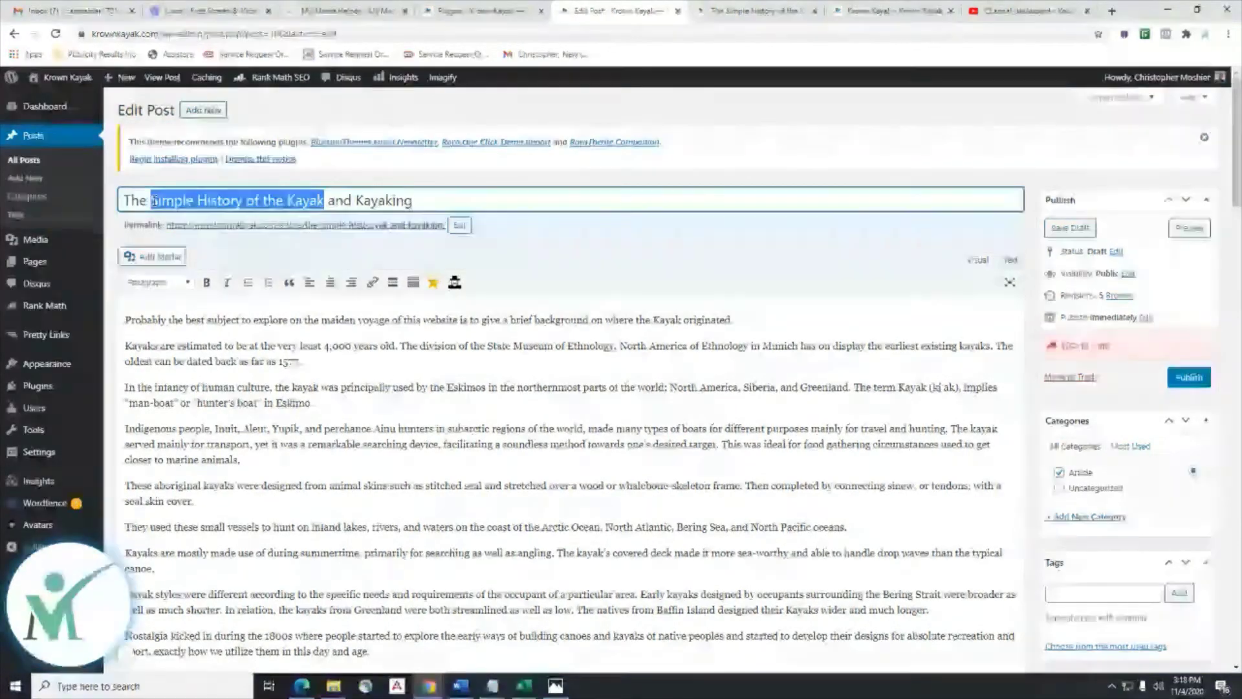
{"action": "right_click", "coordinate": [158, 201]}
{"action": "left_click", "coordinate": [202, 254]}
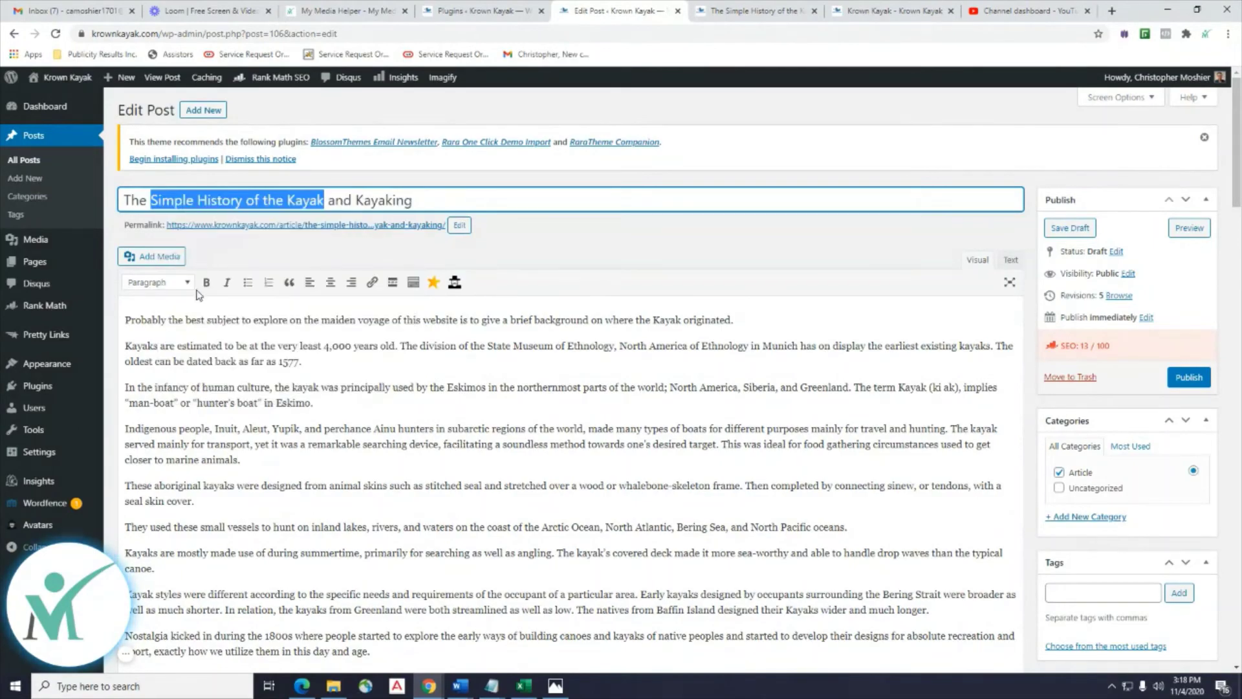
{"action": "scroll", "coordinate": [220, 297], "scroll_direction": "down", "scroll_amount": 15}
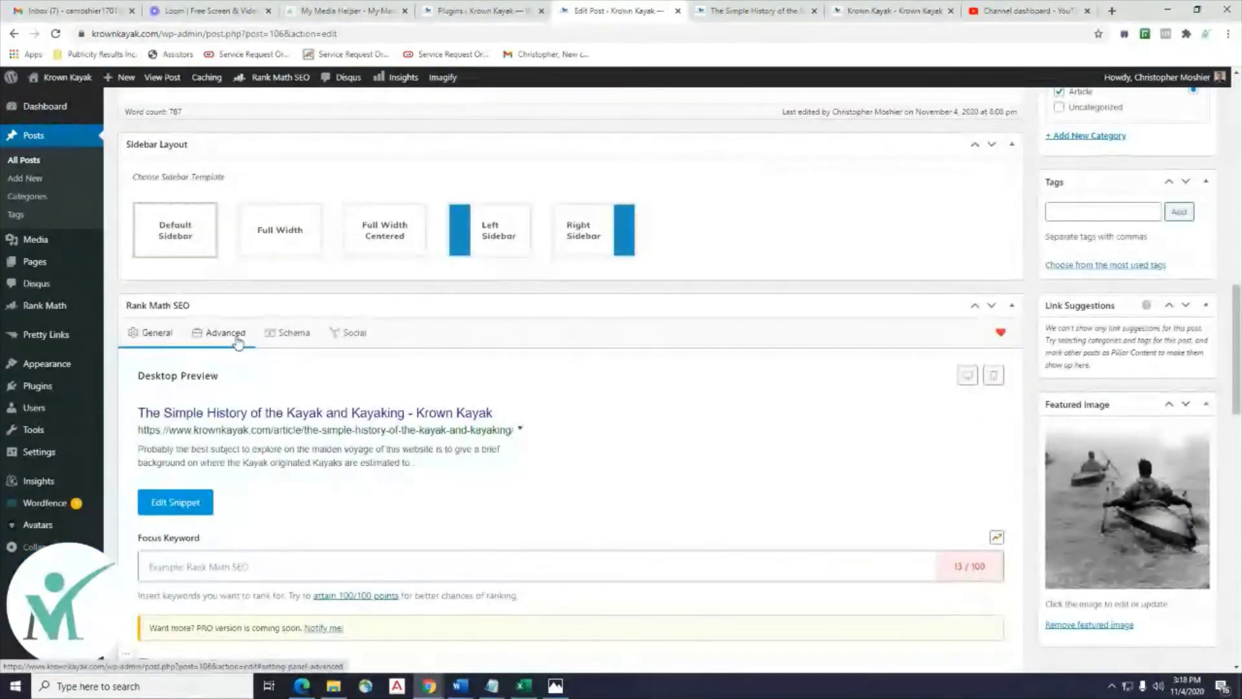
{"action": "scroll", "coordinate": [238, 343], "scroll_direction": "up", "scroll_amount": 4}
{"action": "scroll", "coordinate": [235, 347], "scroll_direction": "down", "scroll_amount": 7}
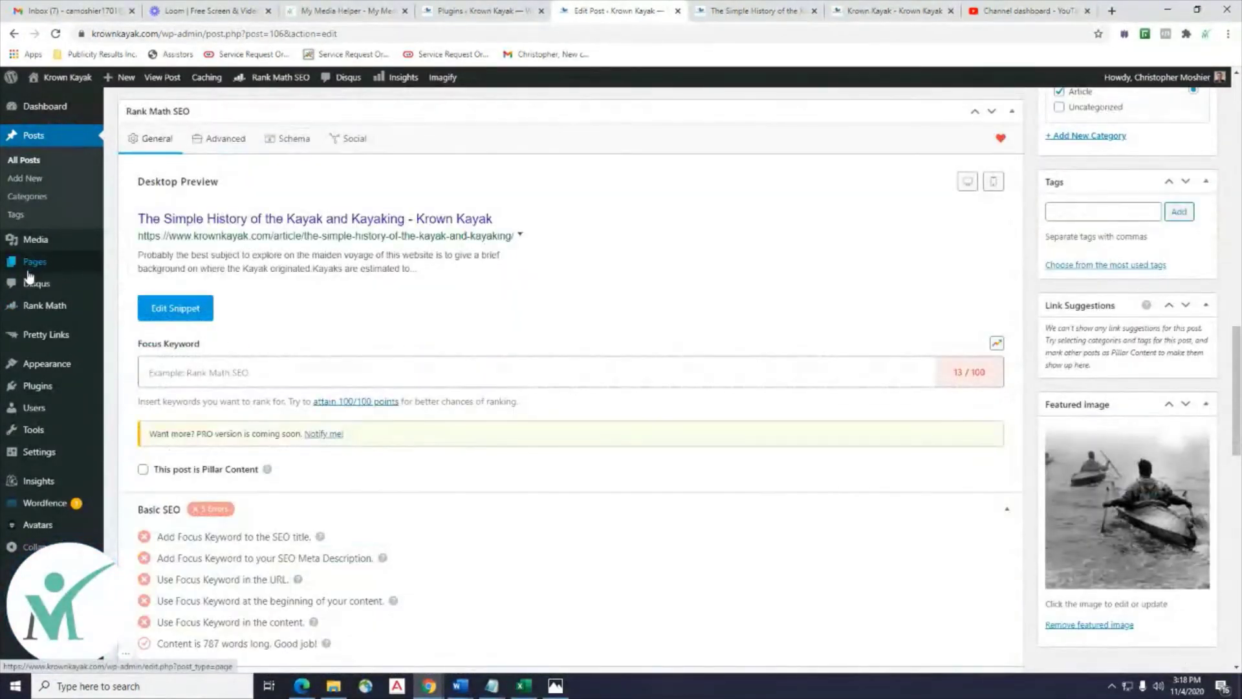
{"action": "left_click", "coordinate": [208, 362]}
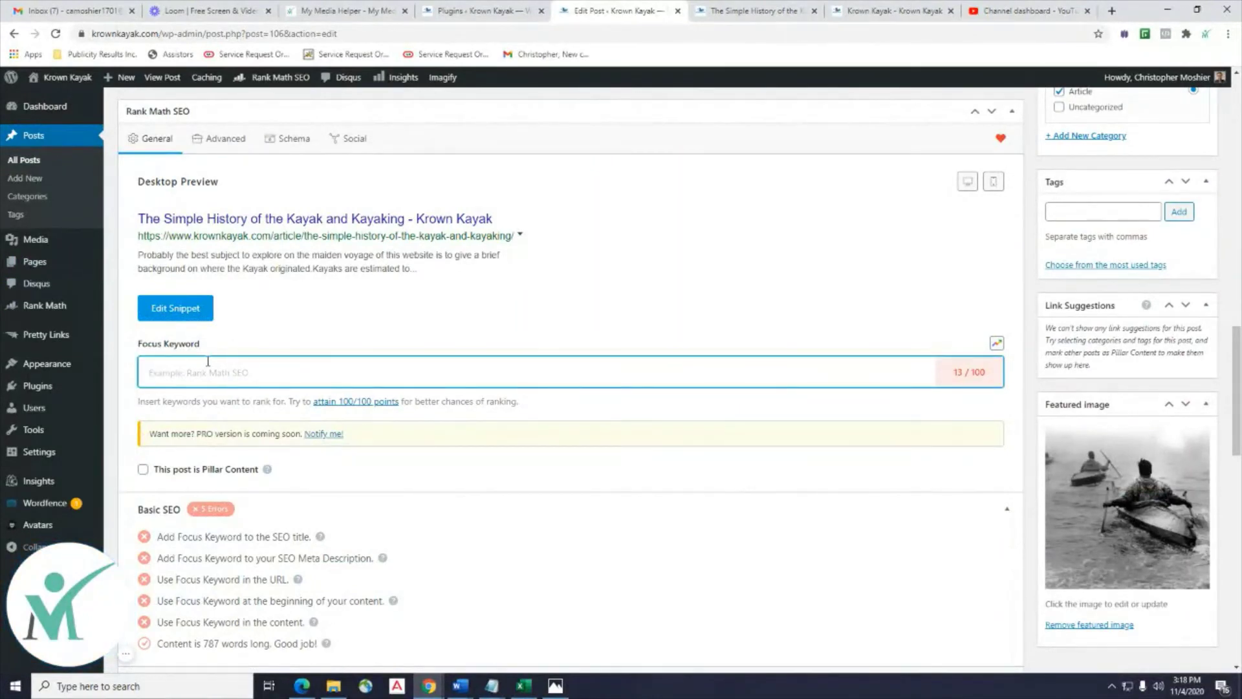
{"action": "key", "text": "ctrl+v"}
{"action": "scroll", "coordinate": [129, 272], "scroll_direction": "up", "scroll_amount": 1}
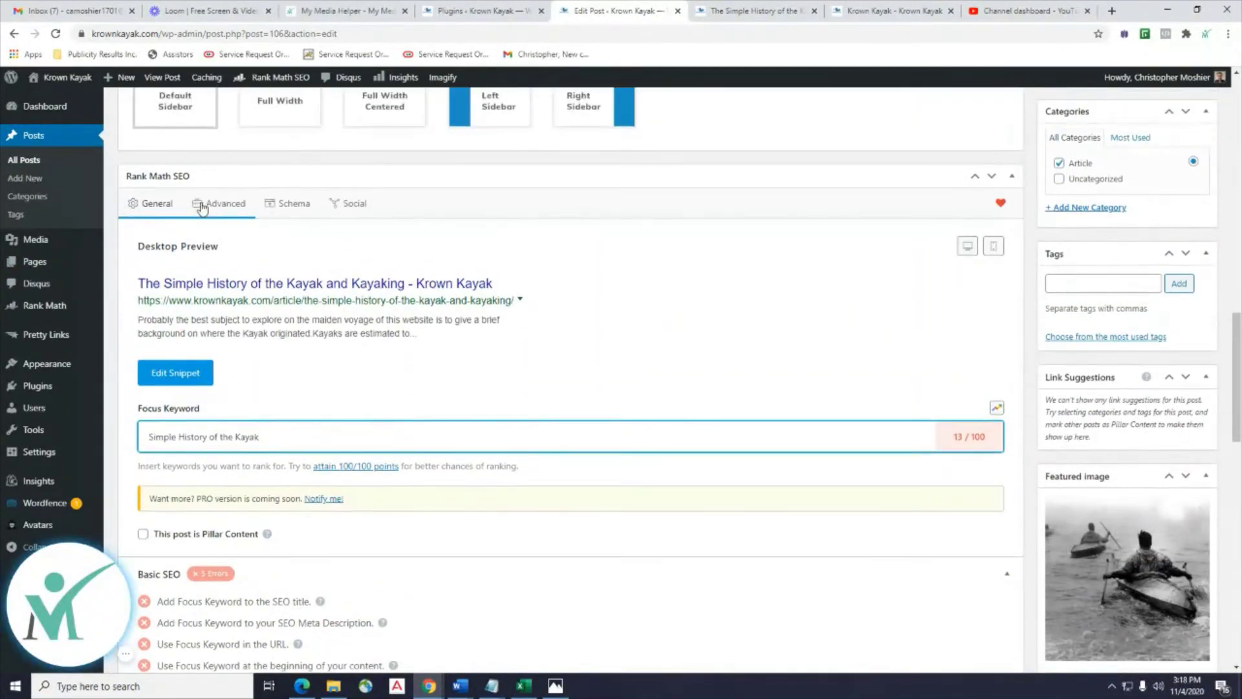
{"action": "scroll", "coordinate": [291, 337], "scroll_direction": "down", "scroll_amount": 1}
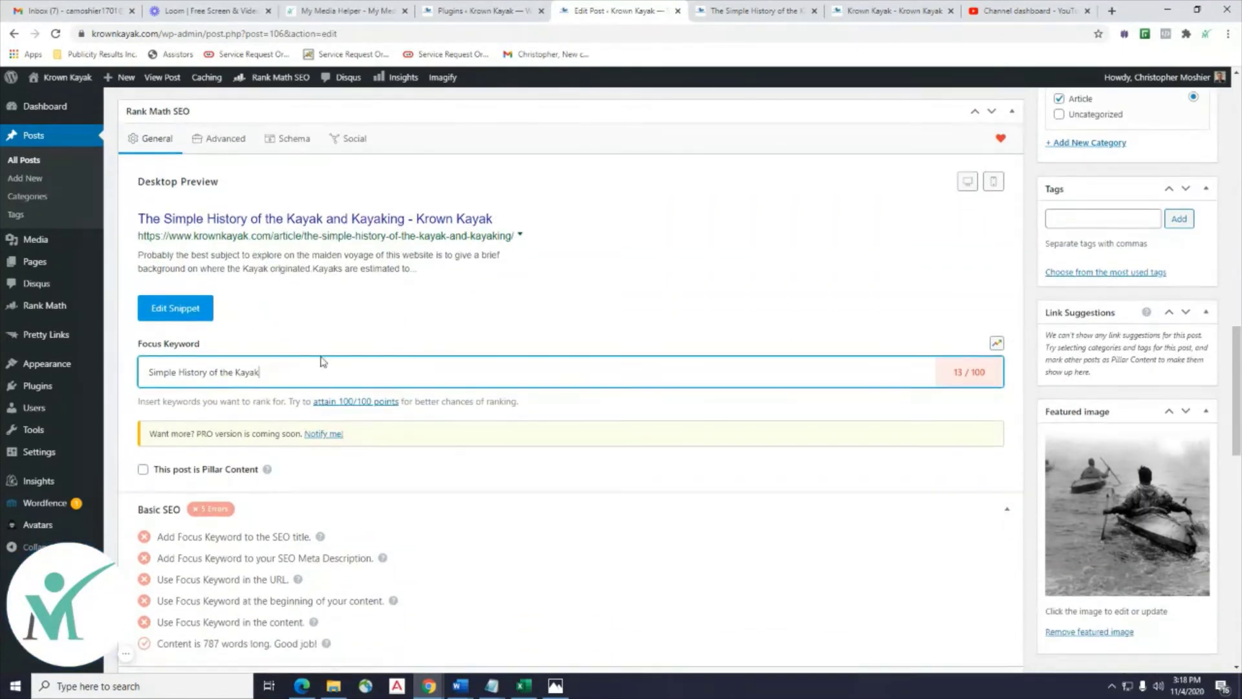
{"action": "key", "text": "Return"}
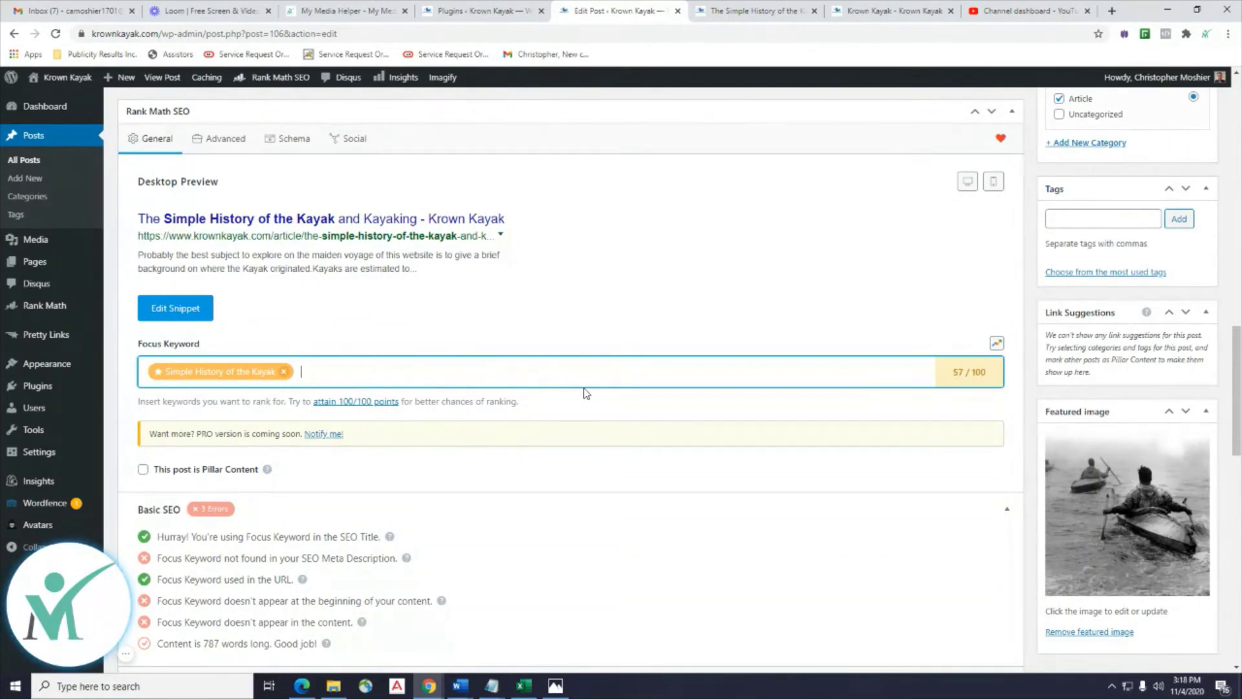
Copy "Kayaking" from the post title and add it as a second focus keyword.
{"action": "scroll", "coordinate": [586, 392], "scroll_direction": "up", "scroll_amount": 15}
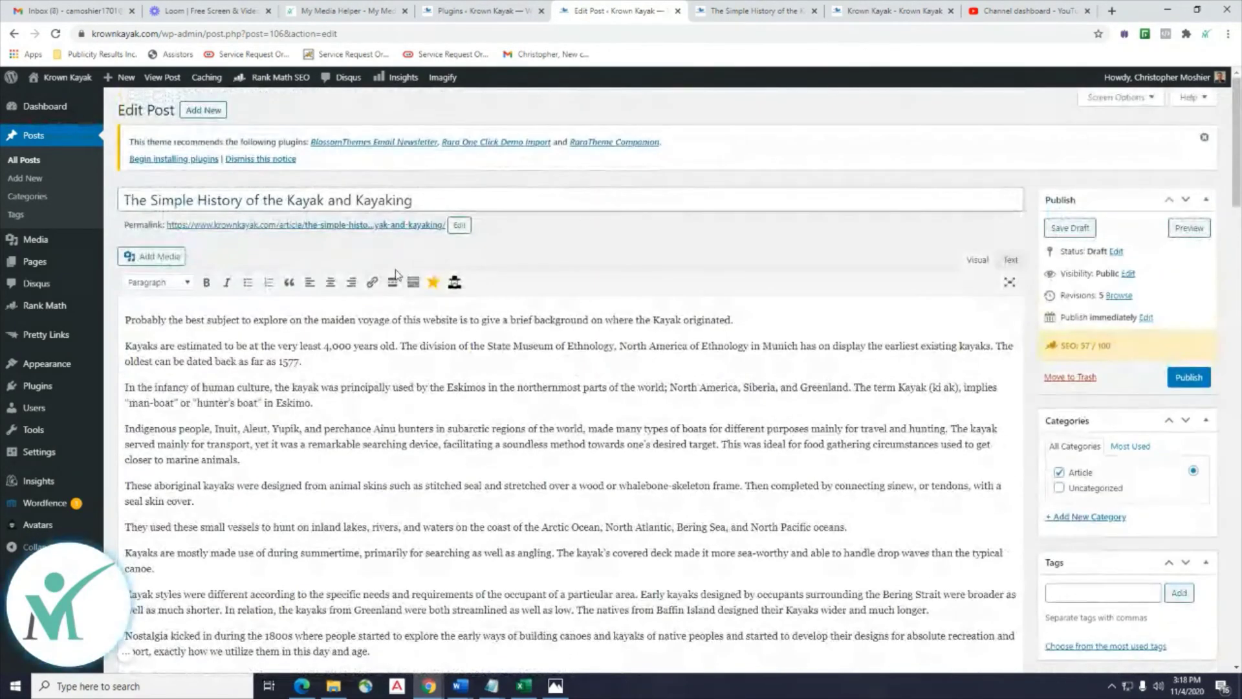
{"action": "left_click_drag", "start_coordinate": [412, 201], "coordinate": [356, 201]}
{"action": "right_click", "coordinate": [367, 201]}
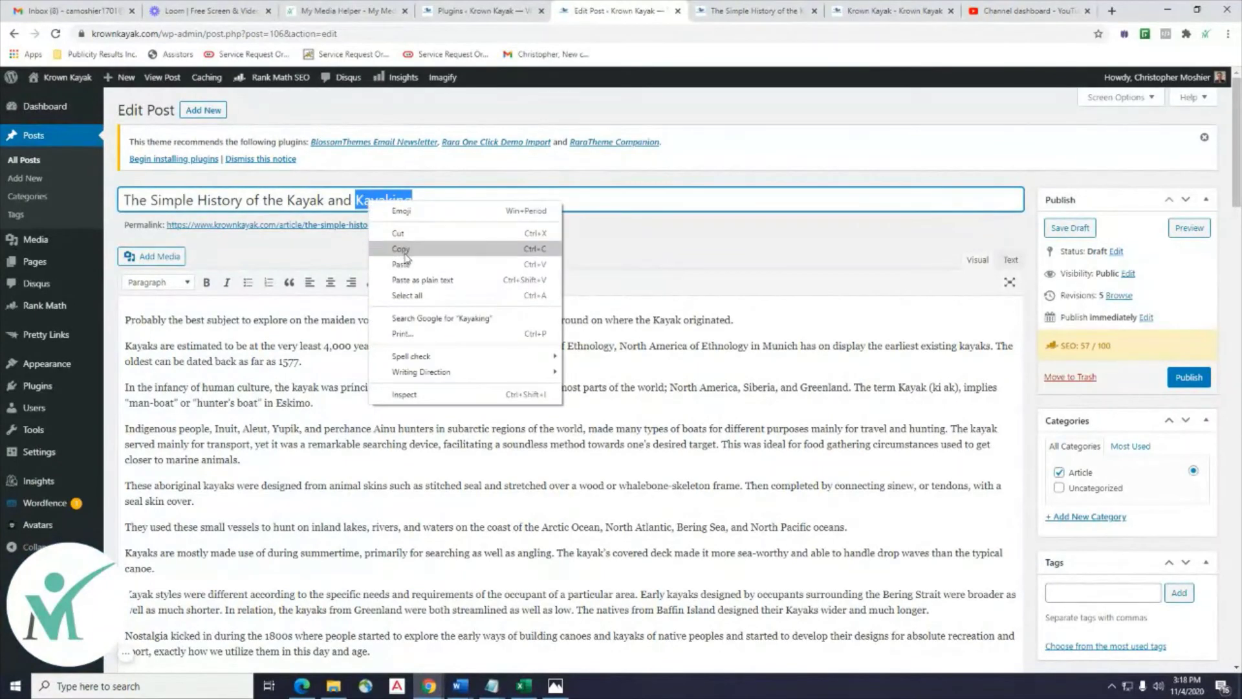
{"action": "left_click", "coordinate": [407, 254]}
{"action": "scroll", "coordinate": [406, 259], "scroll_direction": "down", "scroll_amount": 10}
{"action": "scroll", "coordinate": [406, 258], "scroll_direction": "down", "scroll_amount": 5}
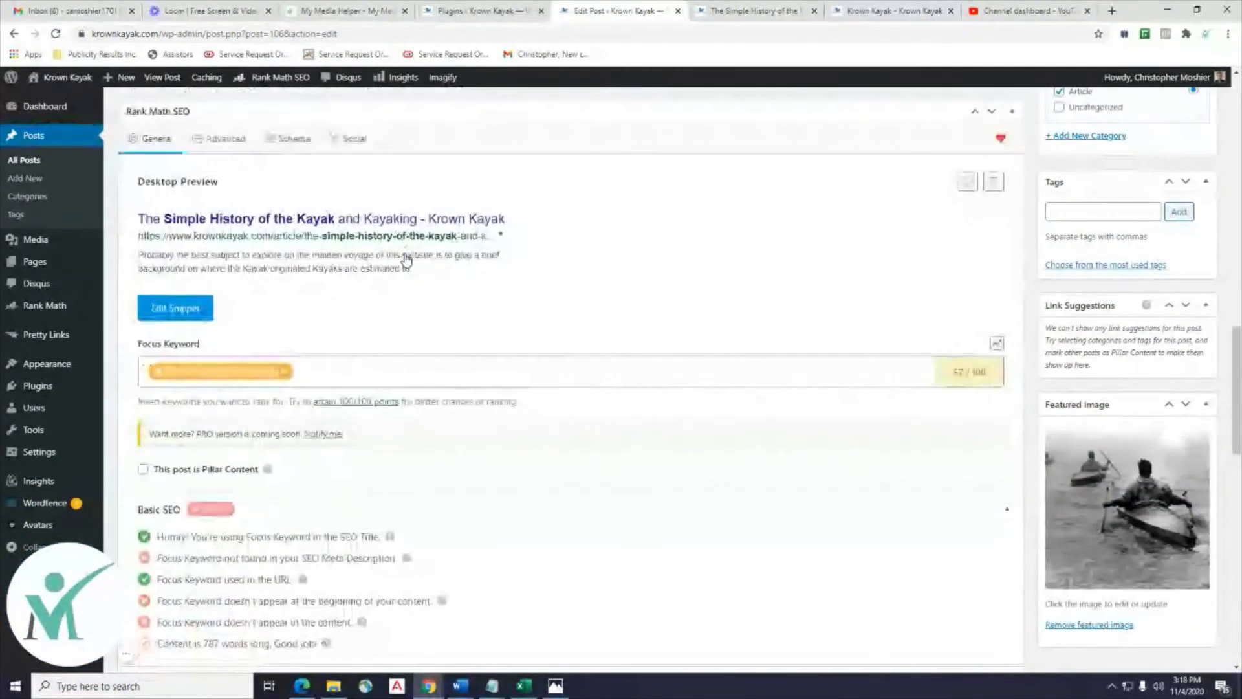
{"action": "left_click", "coordinate": [376, 374]}
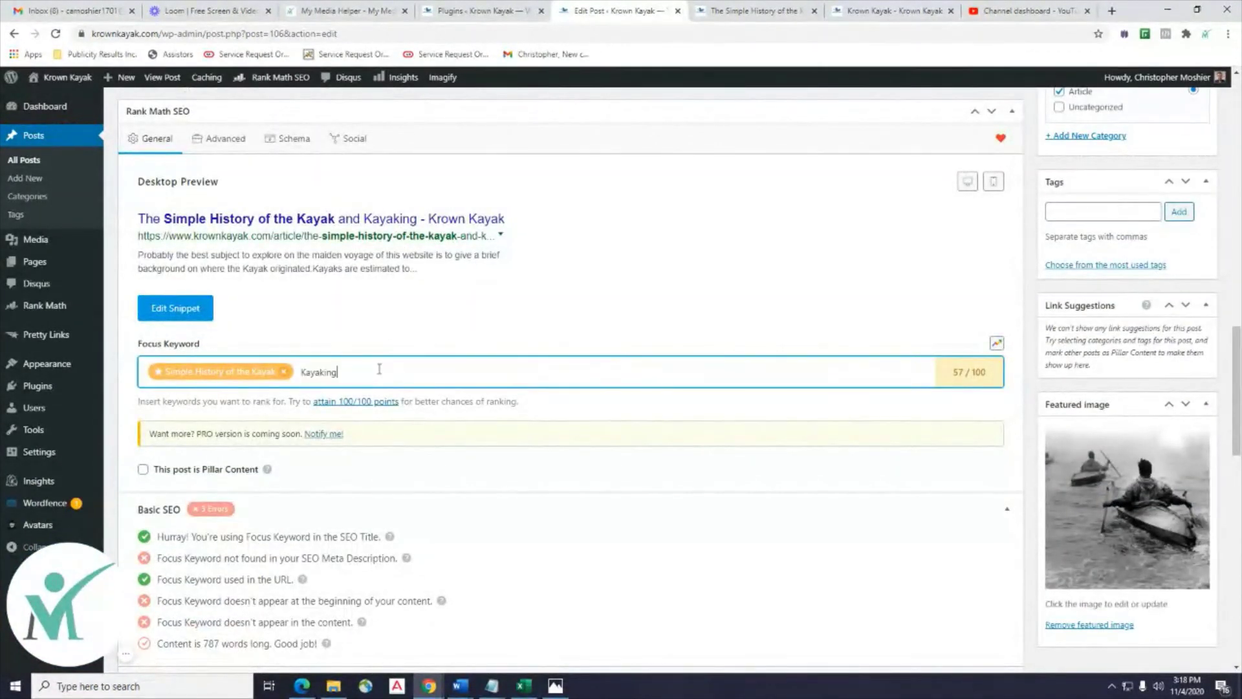
{"action": "key", "text": "Return"}
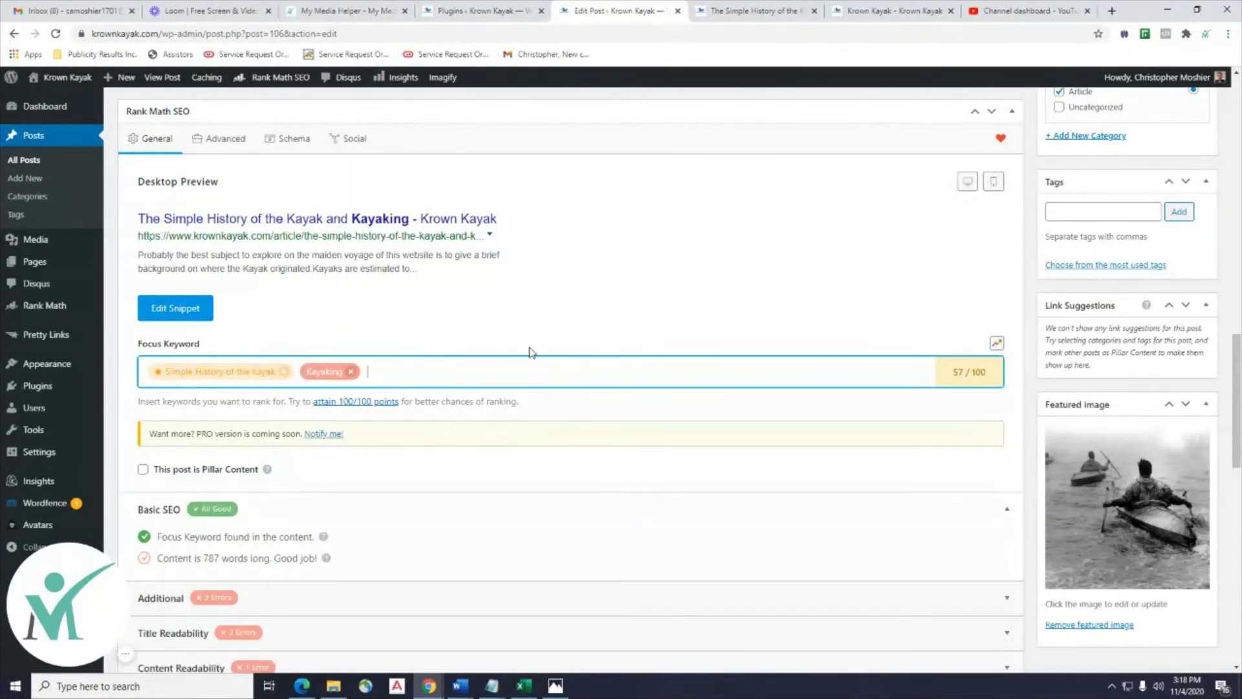
Shorten the post's permalink slug to "history-of-kayaking".
{"action": "scroll", "coordinate": [542, 350], "scroll_direction": "up", "scroll_amount": 15}
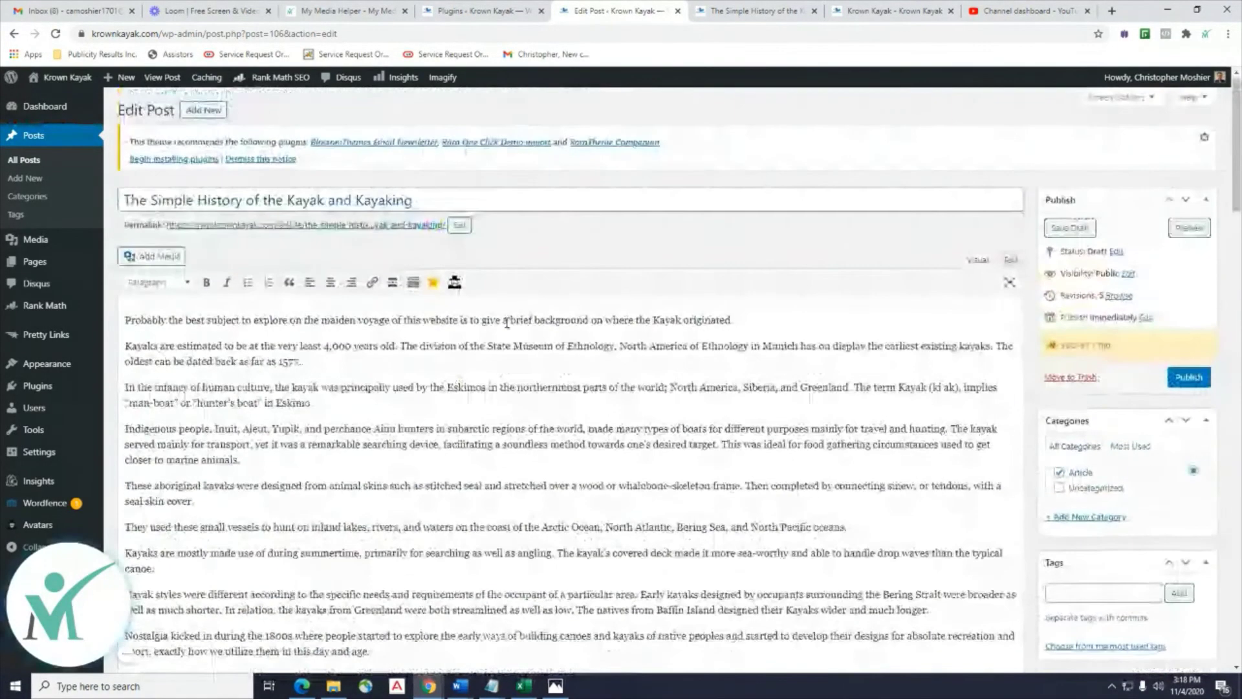
{"action": "left_click", "coordinate": [459, 226]}
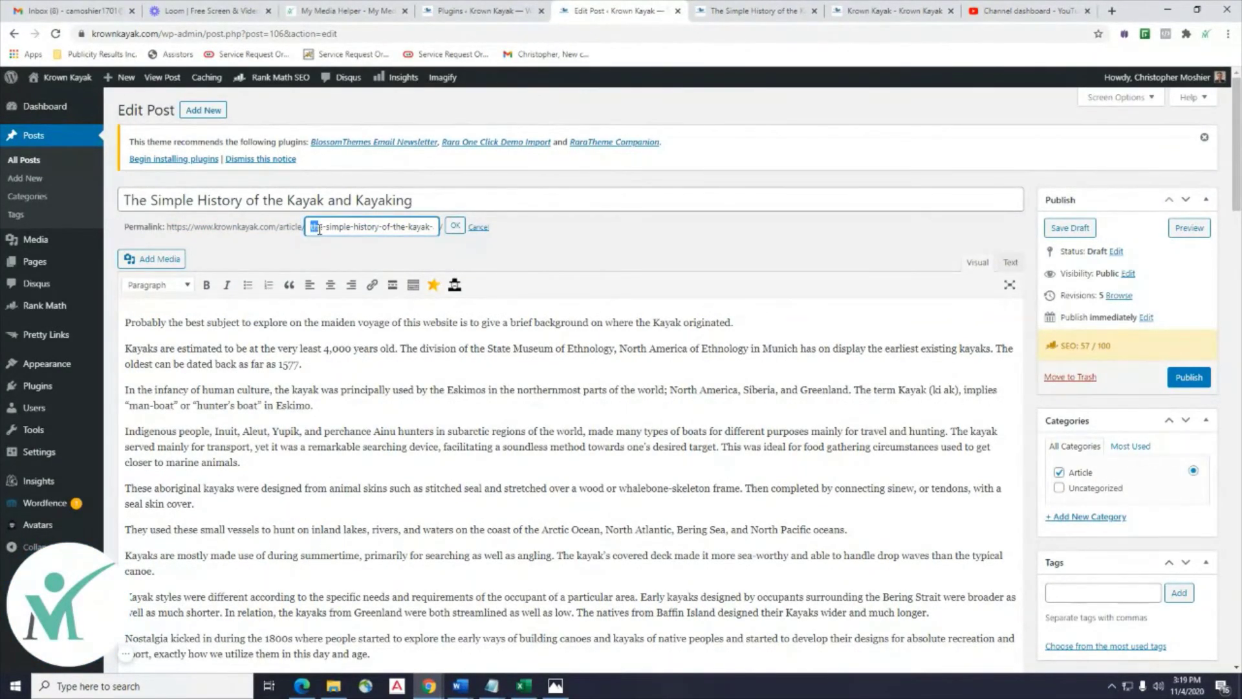
{"action": "key", "text": "ctrl+Right"}
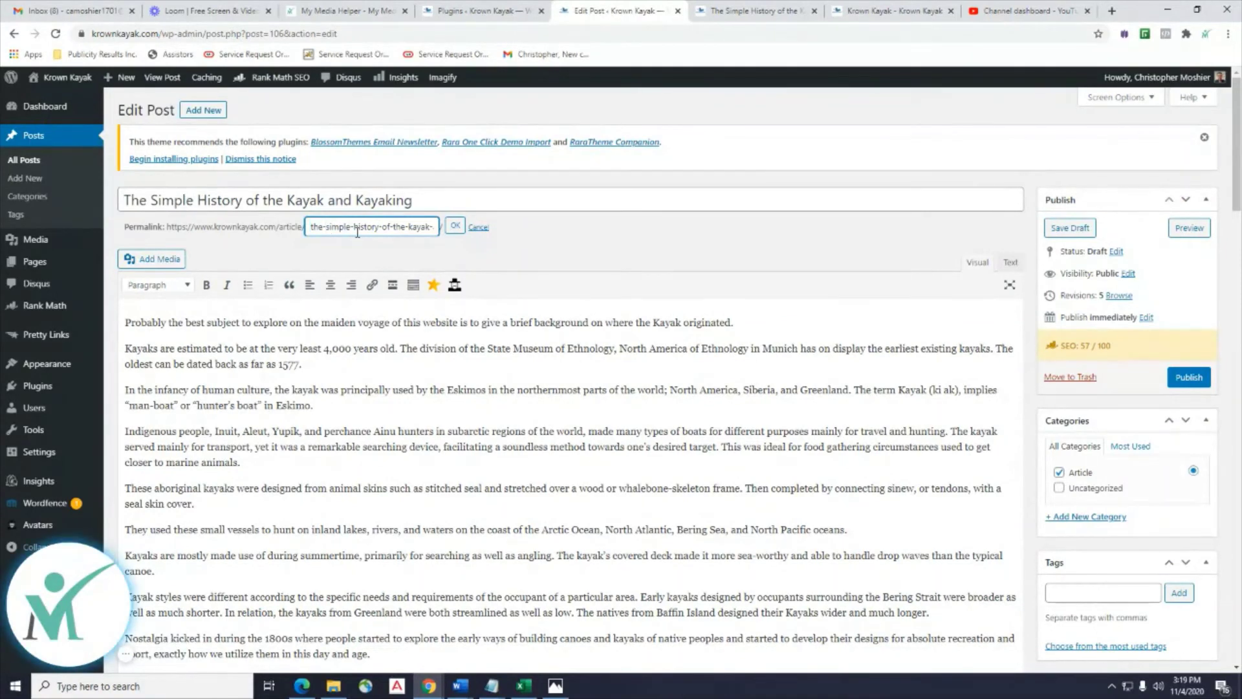
{"action": "key", "text": "ctrl+Right"}
{"action": "key", "text": "BackSpace"}
{"action": "key", "text": "BackSpace"}
{"action": "key", "text": "BackSpace"}
{"action": "key", "text": "BackSpace"}
{"action": "key", "text": "BackSpace"}
{"action": "key", "text": "BackSpace"}
{"action": "key", "text": "BackSpace"}
{"action": "key", "text": "BackSpace"}
{"action": "key", "text": "BackSpace"}
{"action": "key", "text": "BackSpace"}
{"action": "key", "text": "BackSpace"}
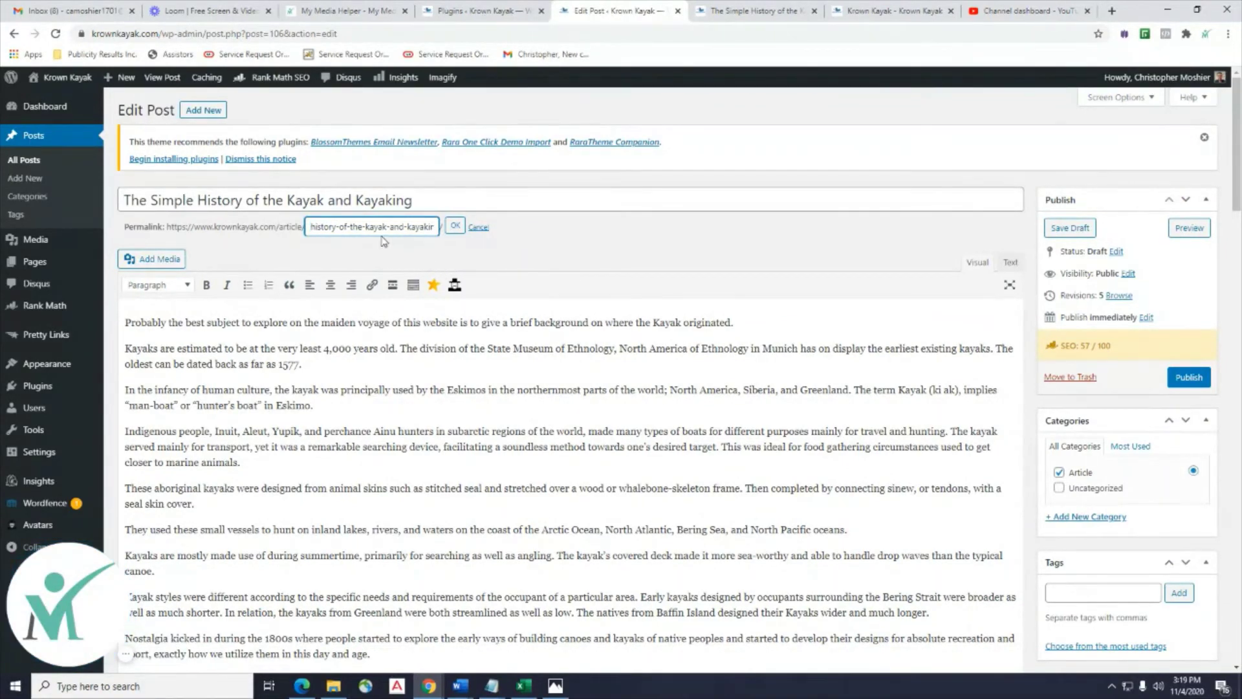
{"action": "left_click", "coordinate": [455, 227]}
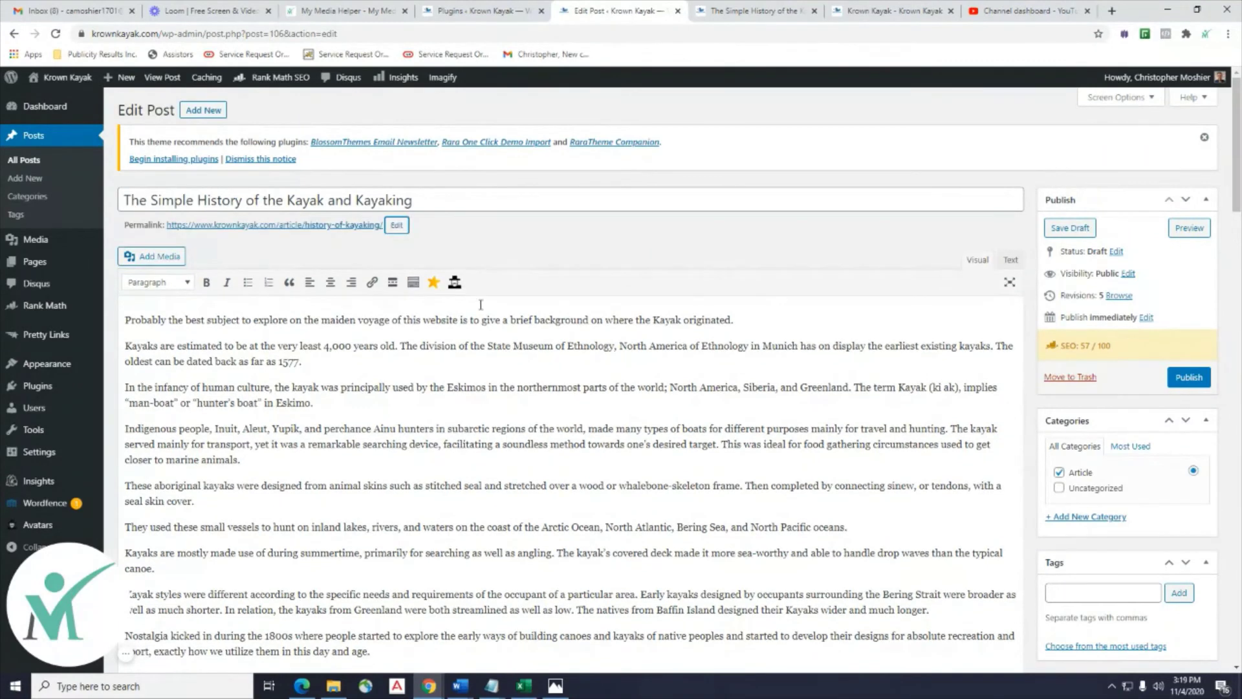
Examine the Rank Math snippet preview, focus keywords, and the Basic SEO, Additional and Title Readability checks.
{"action": "scroll", "coordinate": [581, 402], "scroll_direction": "down", "scroll_amount": 10}
{"action": "scroll", "coordinate": [581, 401], "scroll_direction": "down", "scroll_amount": 4}
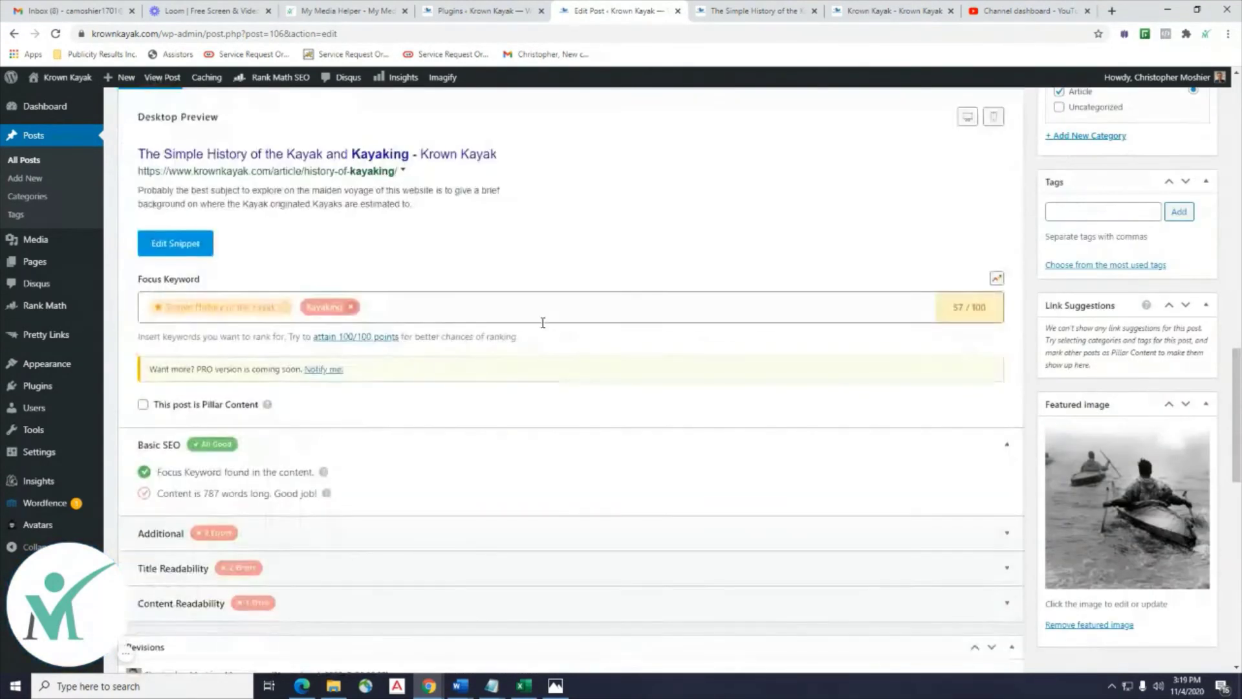
{"action": "left_click", "coordinate": [475, 301]}
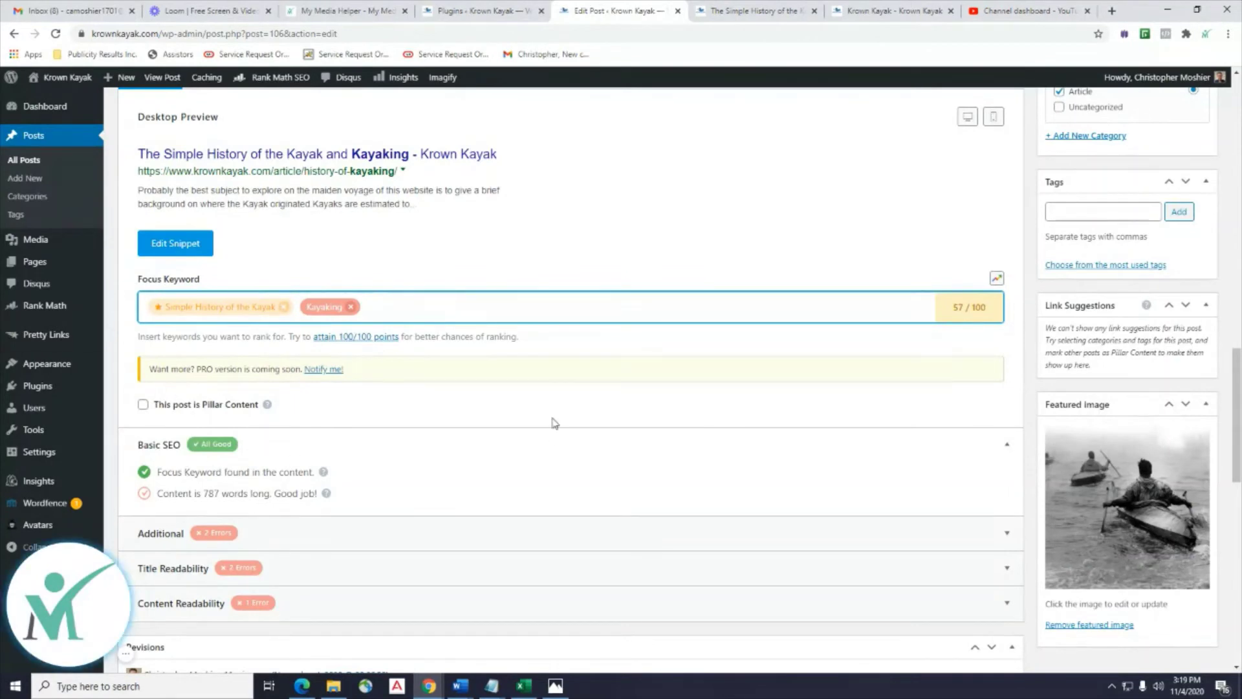
{"action": "scroll", "coordinate": [553, 421], "scroll_direction": "up", "scroll_amount": 8}
{"action": "scroll", "coordinate": [554, 422], "scroll_direction": "down", "scroll_amount": 5}
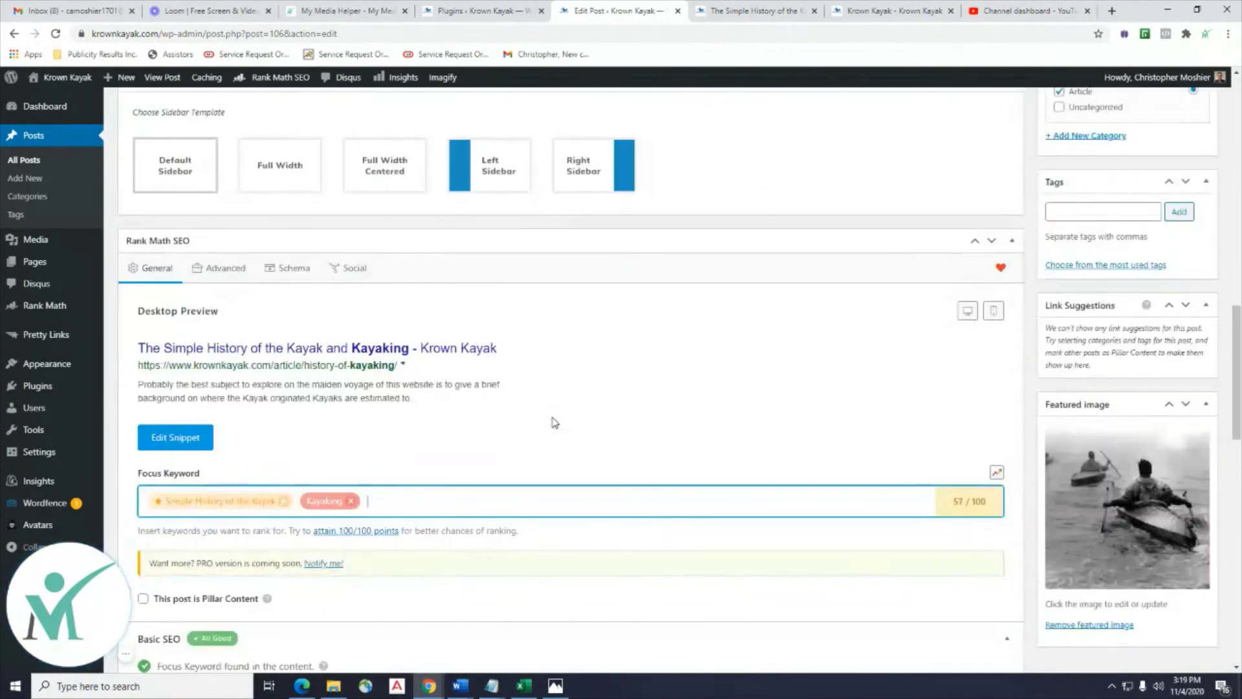
{"action": "scroll", "coordinate": [554, 421], "scroll_direction": "down", "scroll_amount": 6}
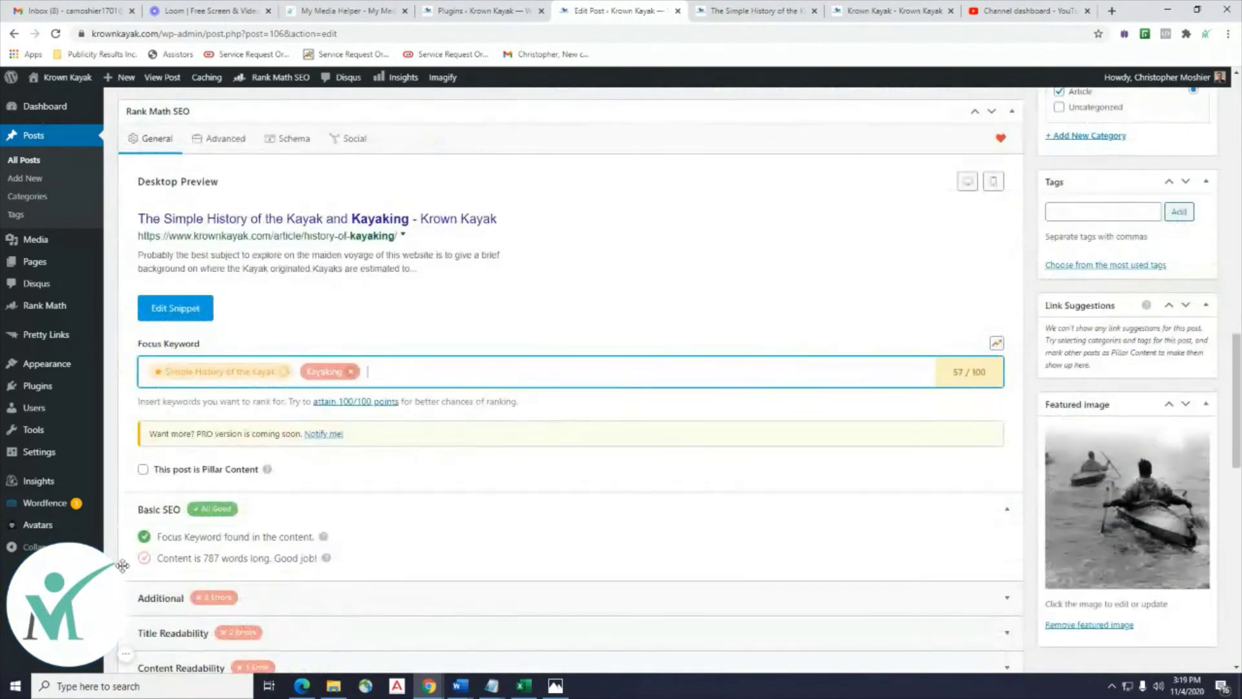
{"action": "left_click", "coordinate": [159, 340]}
{"action": "scroll", "coordinate": [168, 356], "scroll_direction": "down", "scroll_amount": 4}
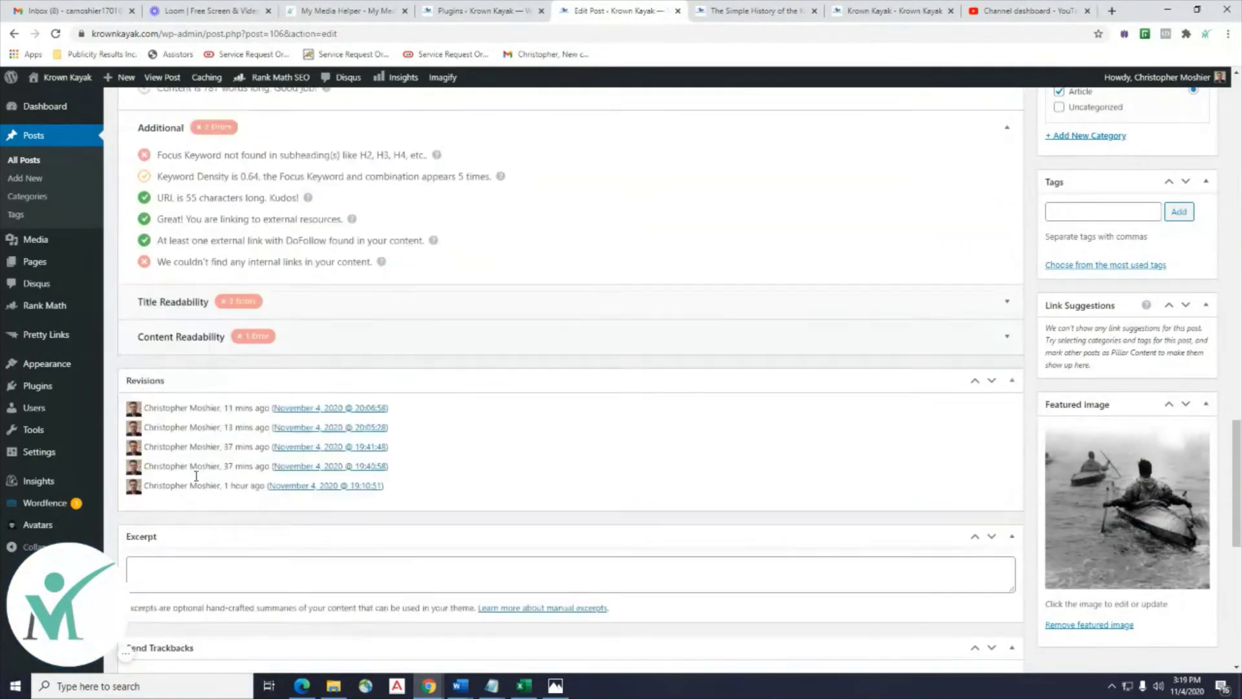
{"action": "scroll", "coordinate": [177, 358], "scroll_direction": "up", "scroll_amount": 3}
{"action": "left_click", "coordinate": [167, 452]}
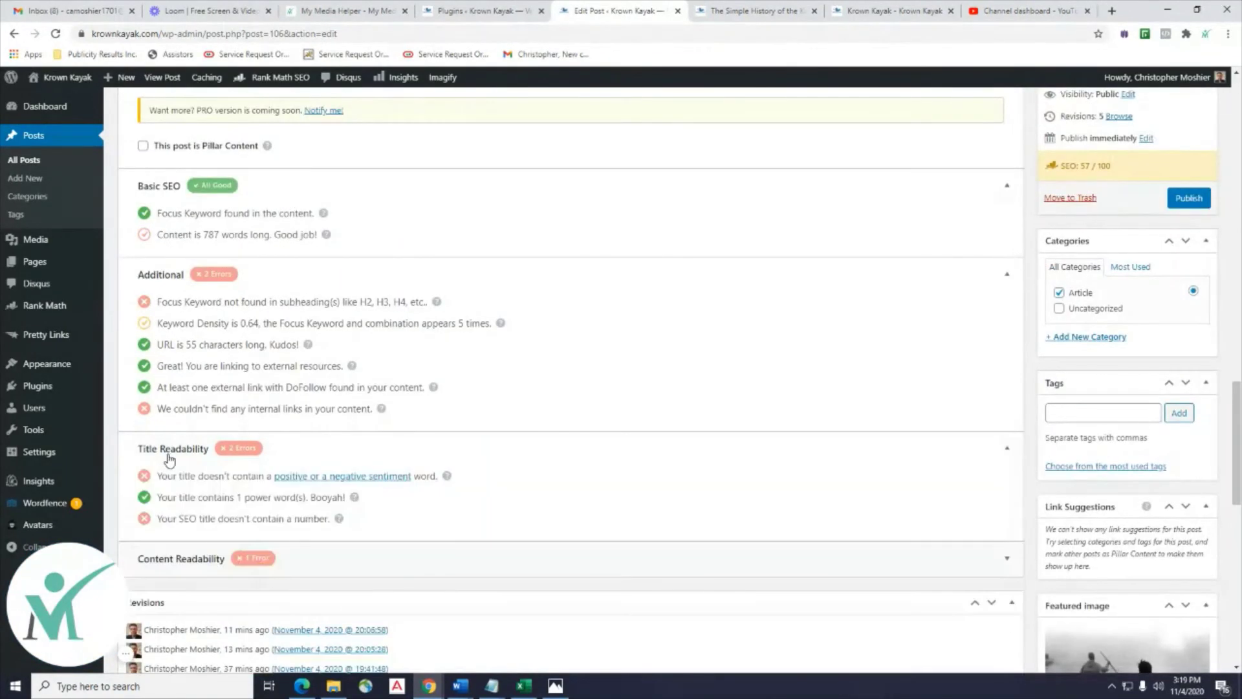
{"action": "scroll", "coordinate": [172, 452], "scroll_direction": "down", "scroll_amount": 2}
{"action": "scroll", "coordinate": [393, 416], "scroll_direction": "up", "scroll_amount": 4}
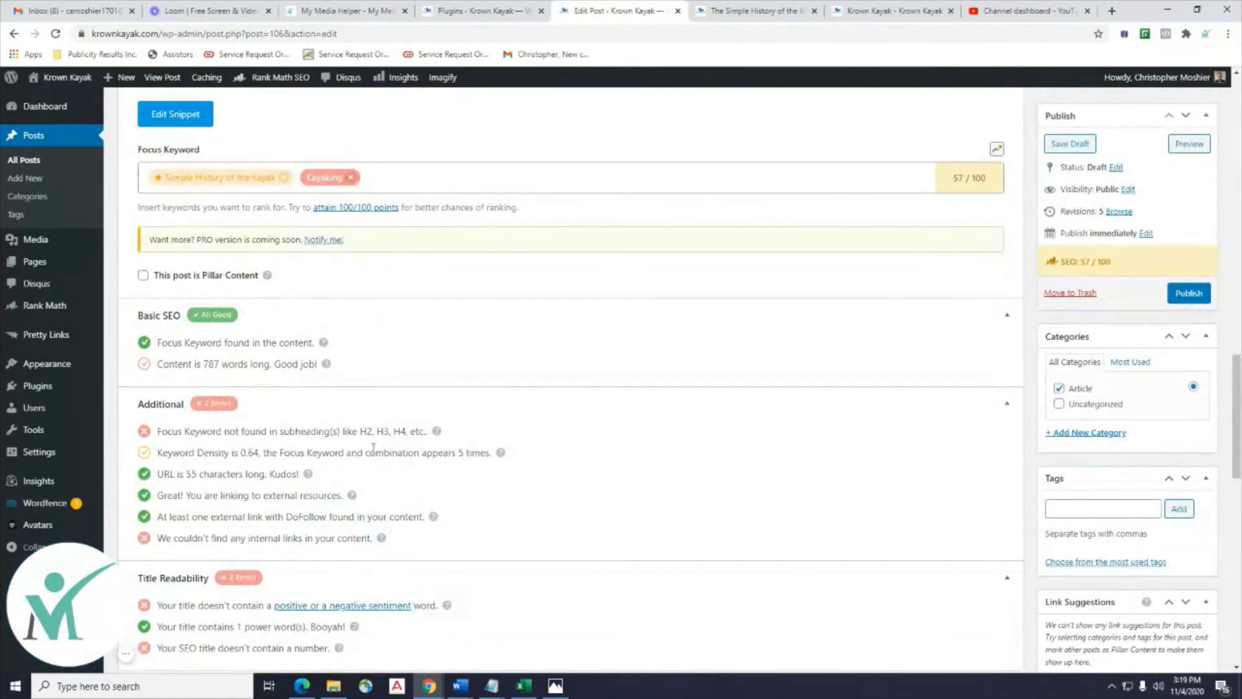
{"action": "scroll", "coordinate": [401, 424], "scroll_direction": "up", "scroll_amount": 1}
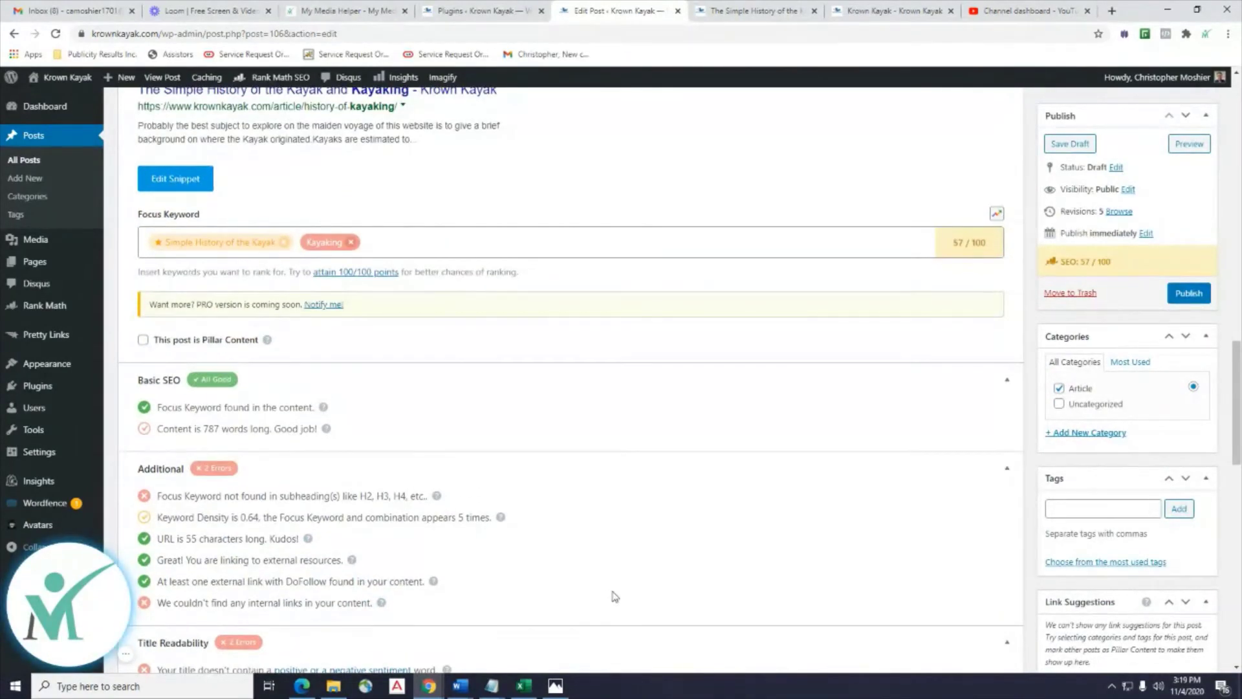
Wrap the post's opening sentence in <h2> tags in the HTML source and save the draft.
{"action": "scroll", "coordinate": [611, 576], "scroll_direction": "up", "scroll_amount": 15}
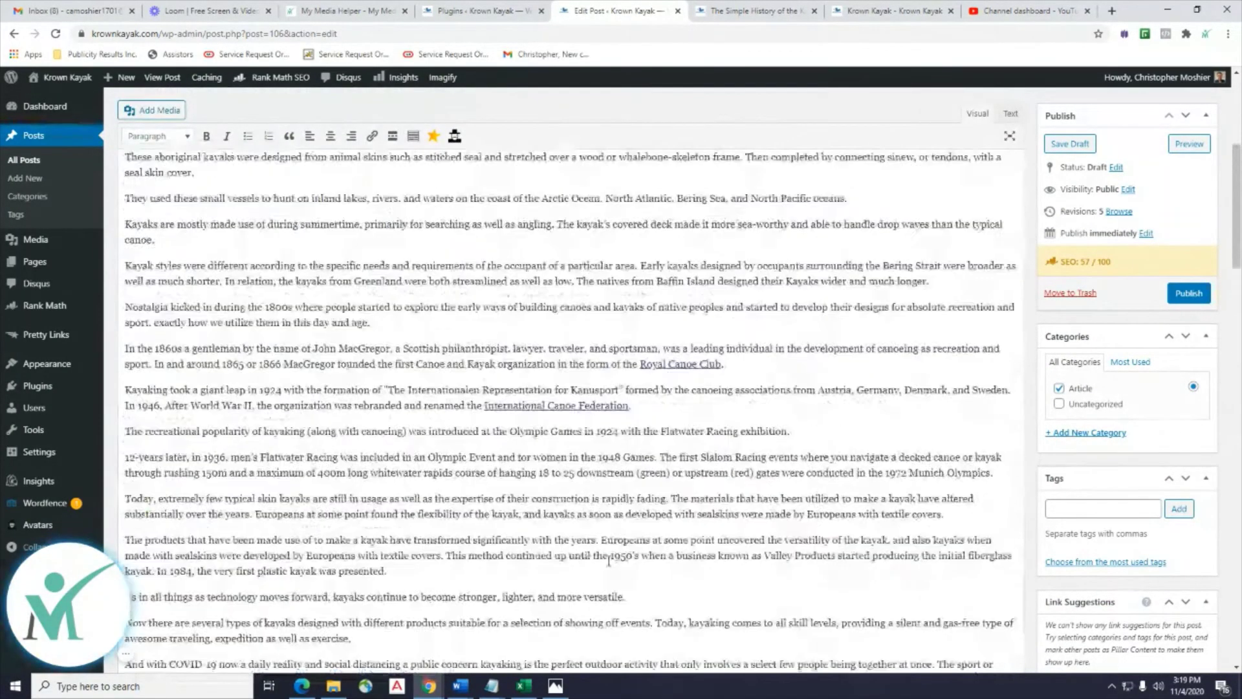
{"action": "scroll", "coordinate": [608, 560], "scroll_direction": "up", "scroll_amount": 2}
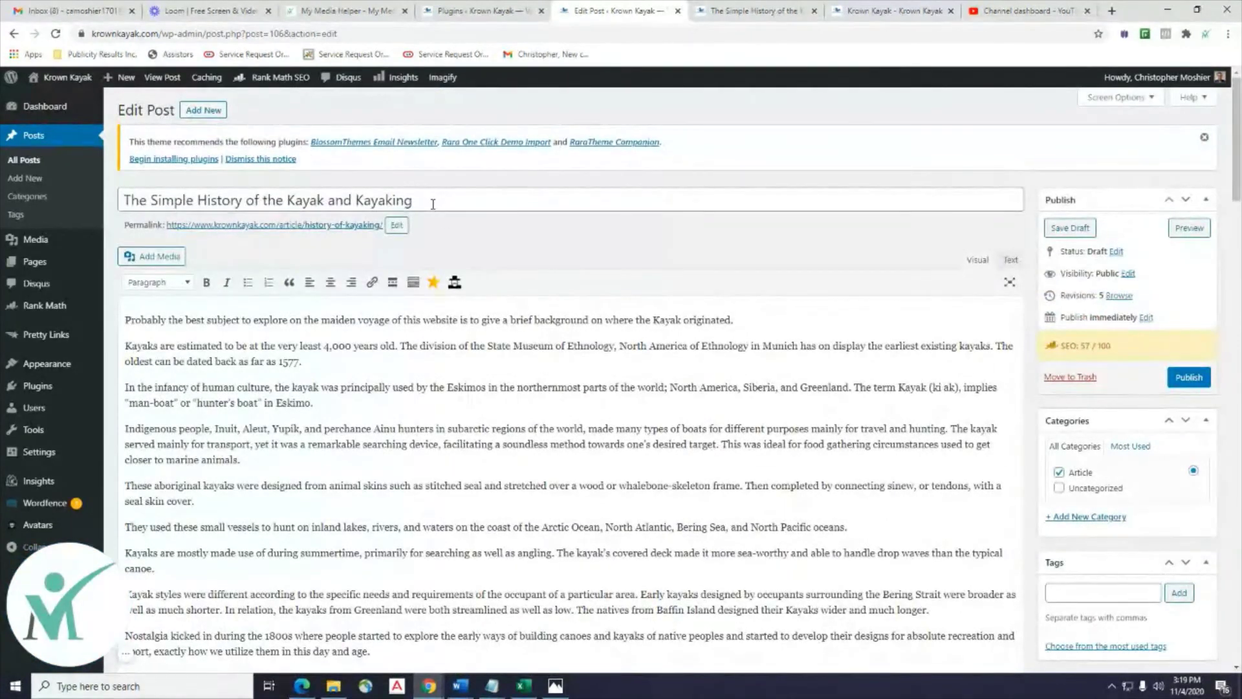
{"action": "left_click_drag", "start_coordinate": [430, 201], "coordinate": [125, 200]}
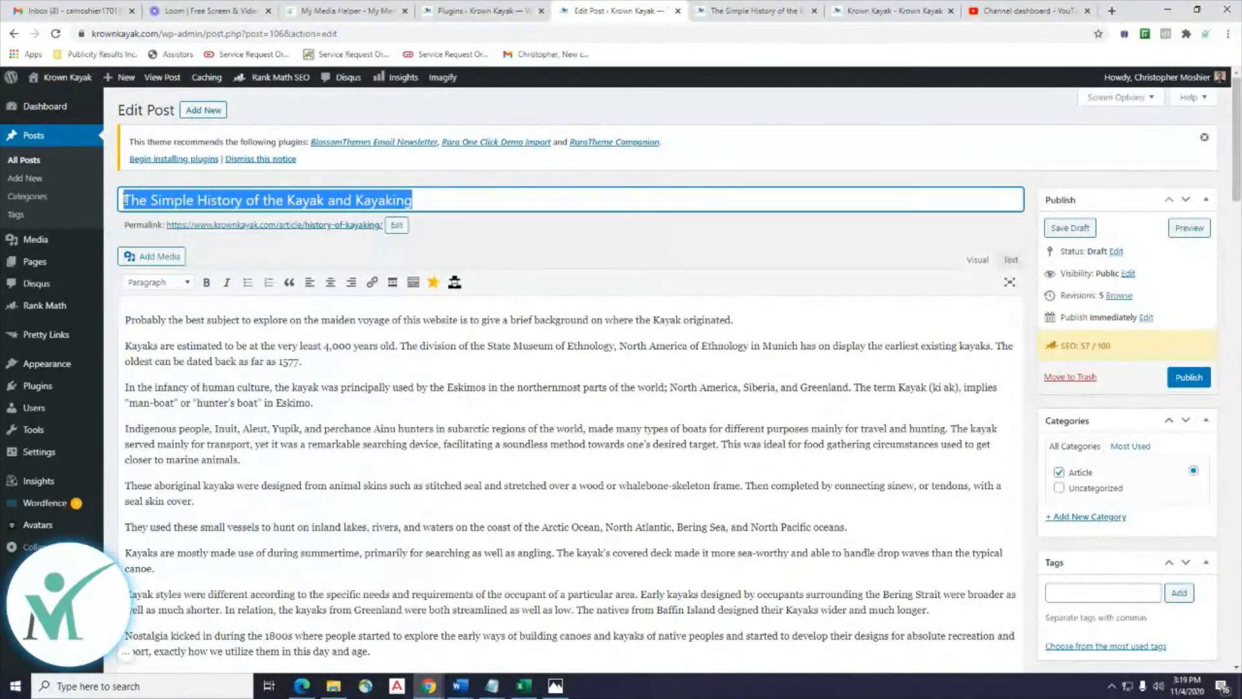
{"action": "left_click", "coordinate": [129, 318]}
{"action": "left_click", "coordinate": [1009, 260]}
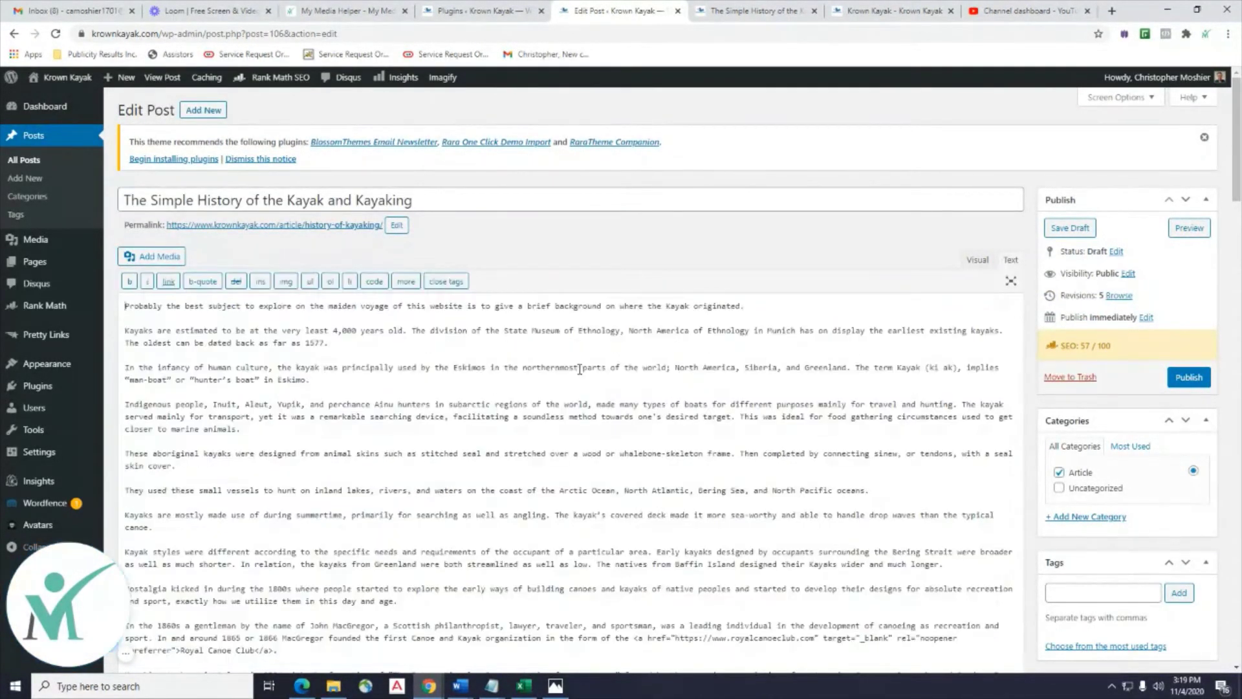
{"action": "type", "text": "<h2>"}
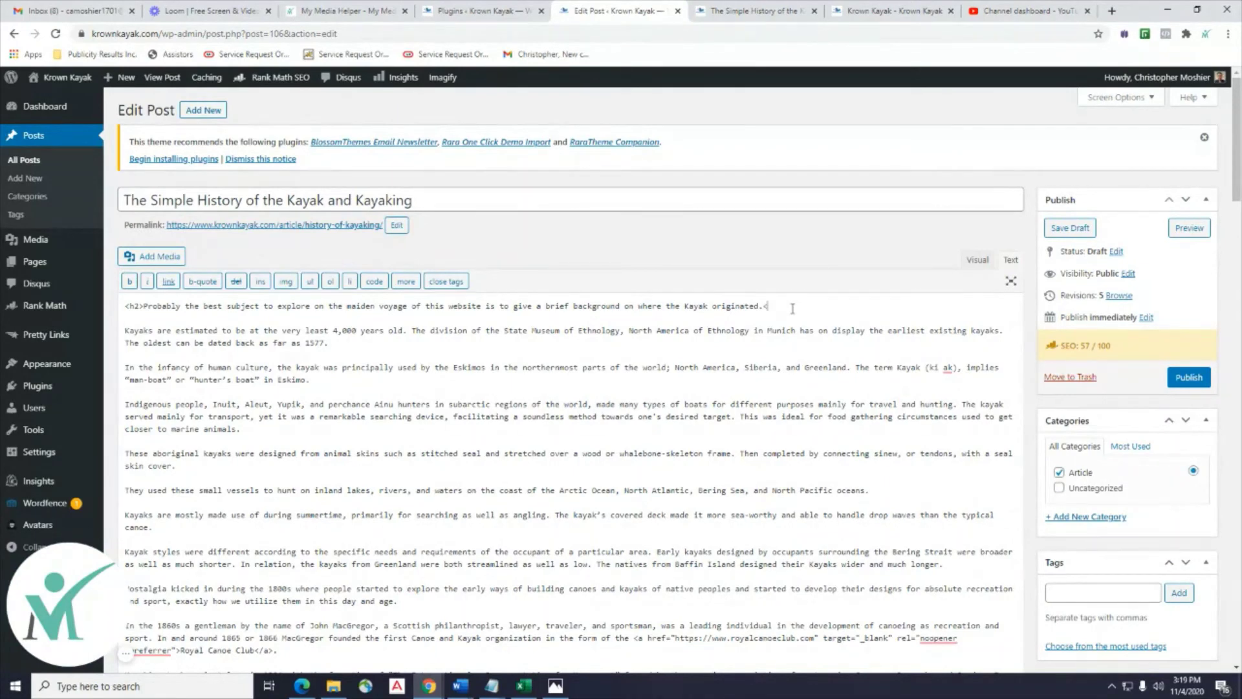
{"action": "type", "text": "/h2>"}
{"action": "left_click", "coordinate": [1051, 230]}
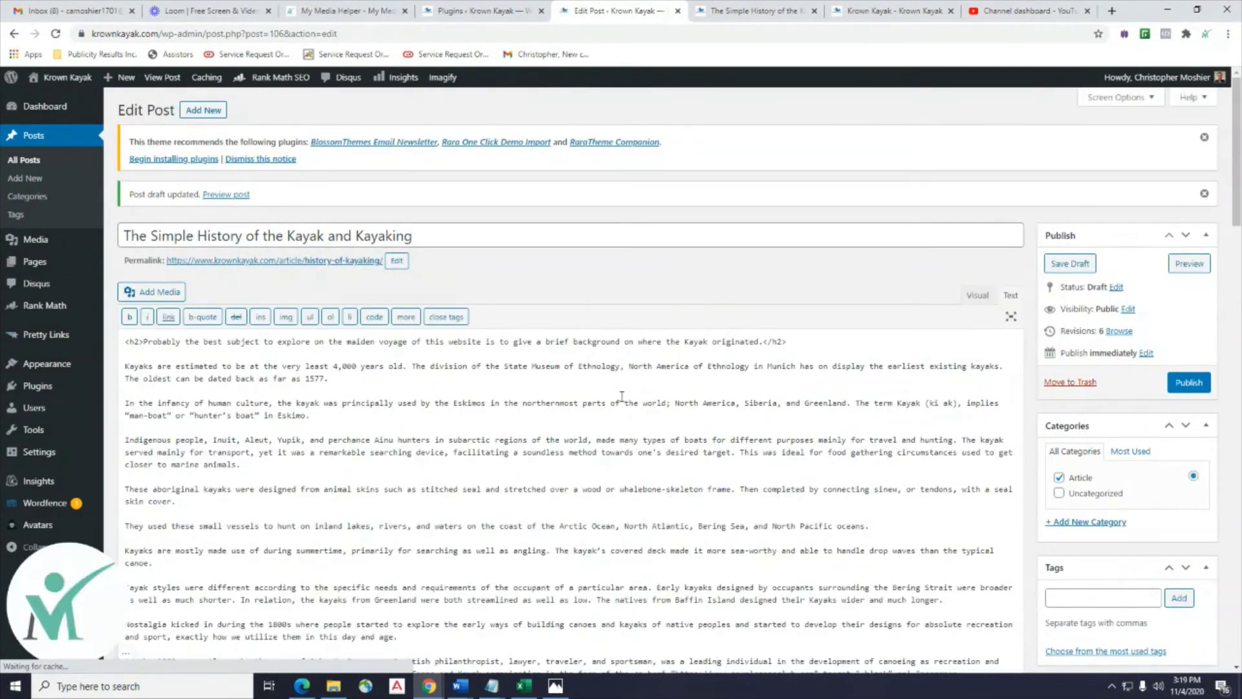
Try "kayak" as a third Rank Math focus keyword, then remove it again.
{"action": "scroll", "coordinate": [621, 397], "scroll_direction": "down", "scroll_amount": 1}
{"action": "scroll", "coordinate": [698, 265], "scroll_direction": "down", "scroll_amount": 15}
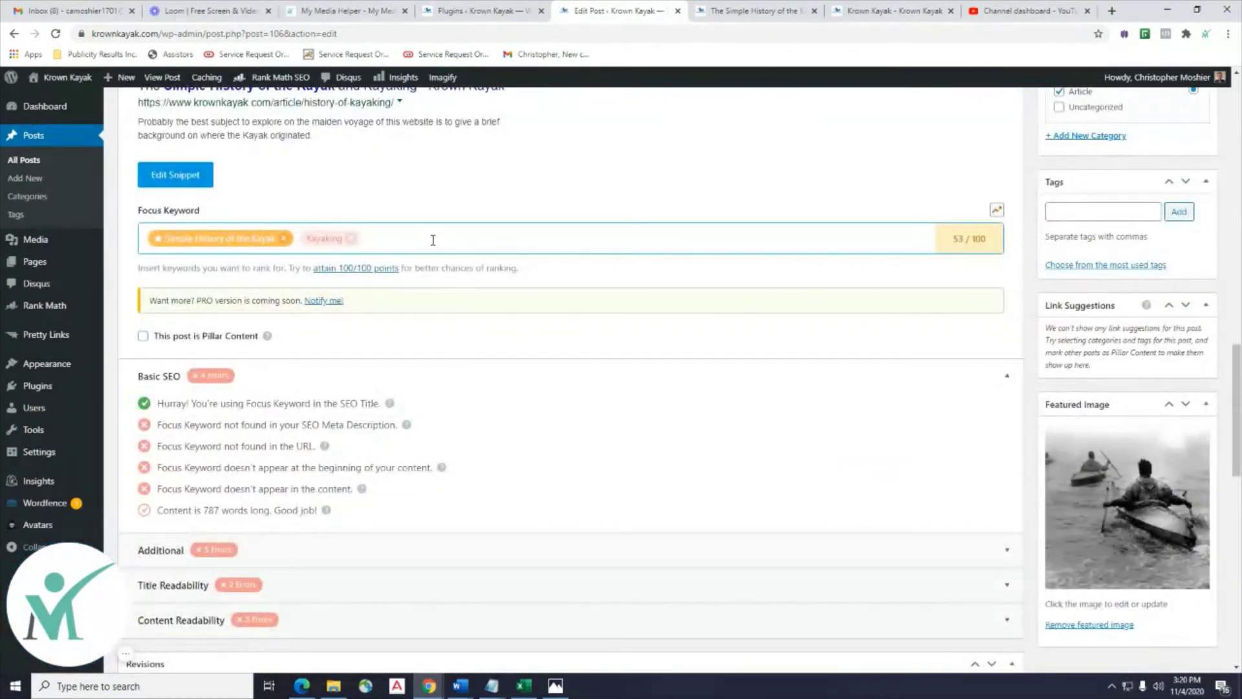
{"action": "left_click", "coordinate": [433, 240]}
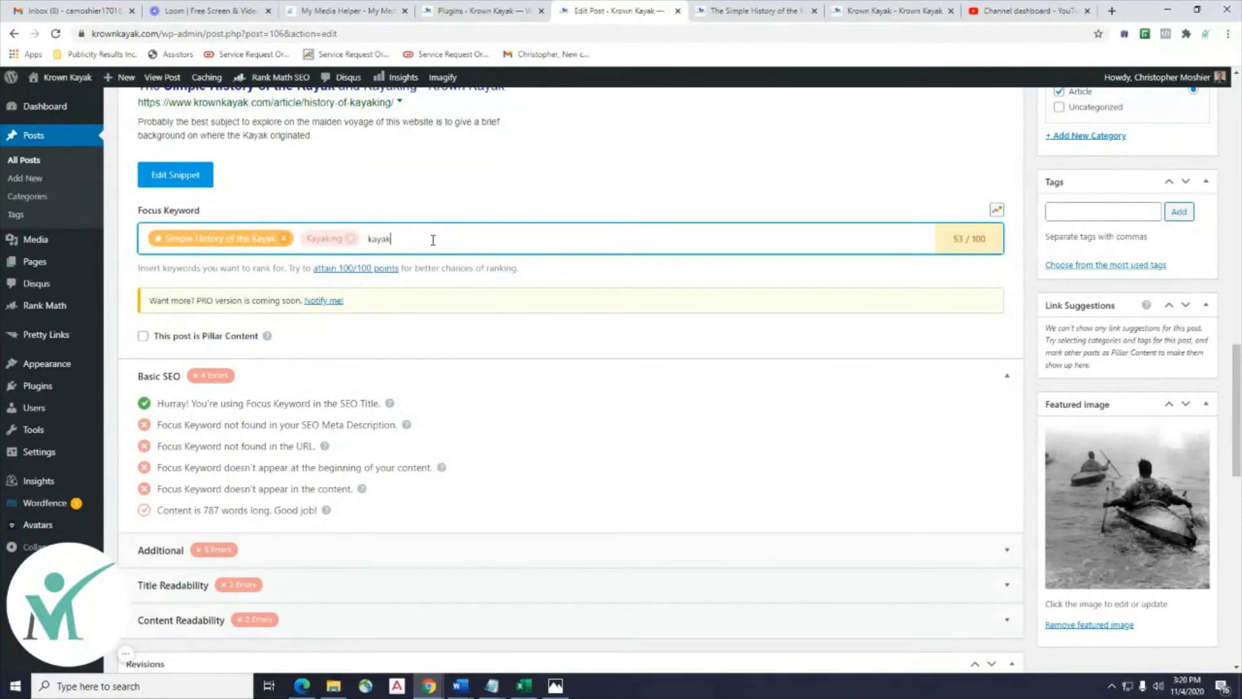
{"action": "type", "text": "kayak"}
{"action": "key", "text": "Return"}
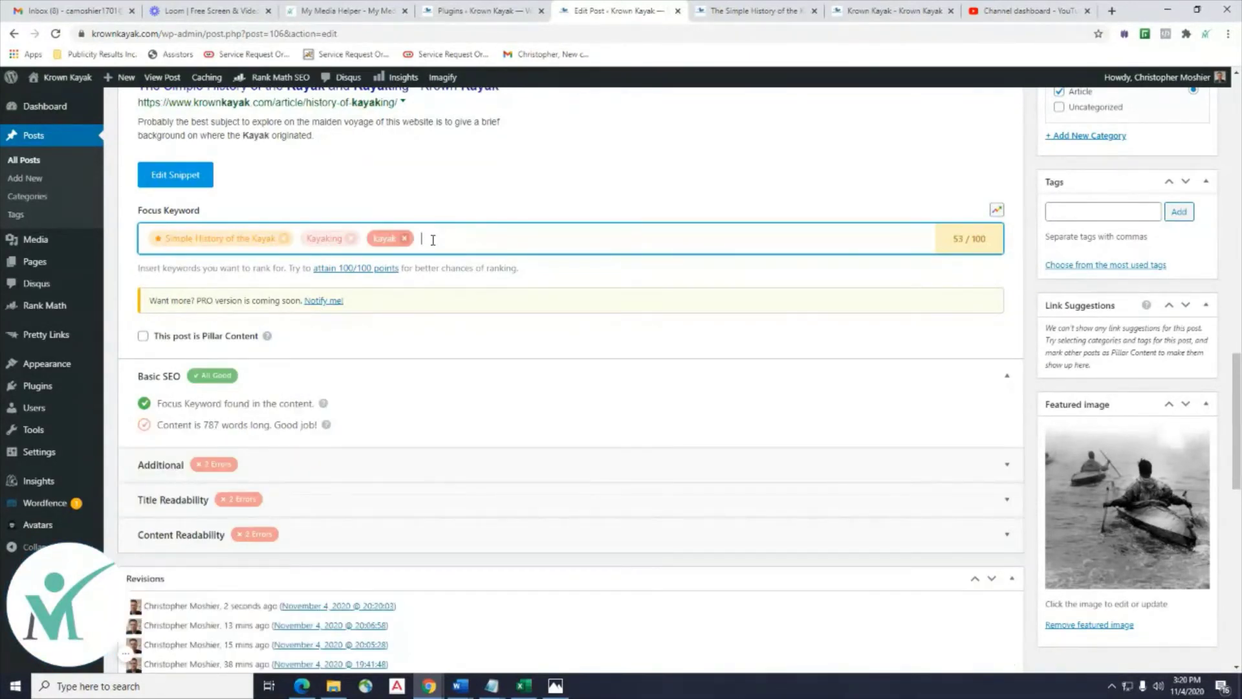
{"action": "left_click", "coordinate": [482, 330]}
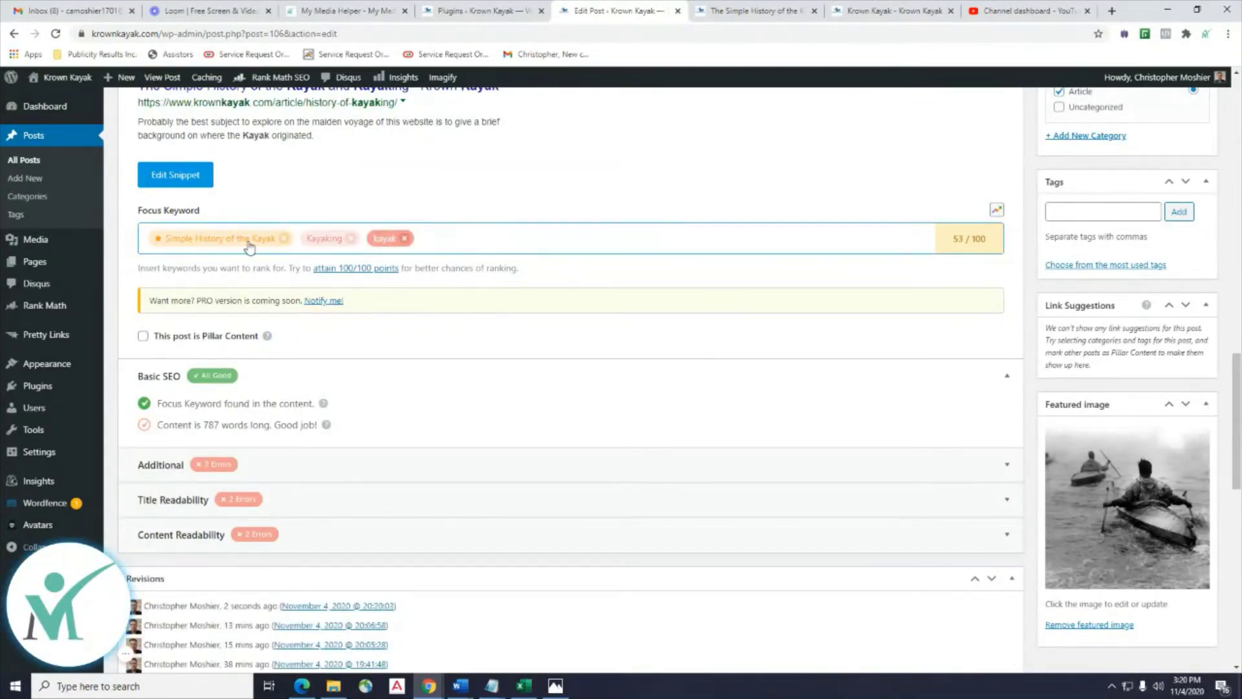
{"action": "left_click", "coordinate": [404, 238]}
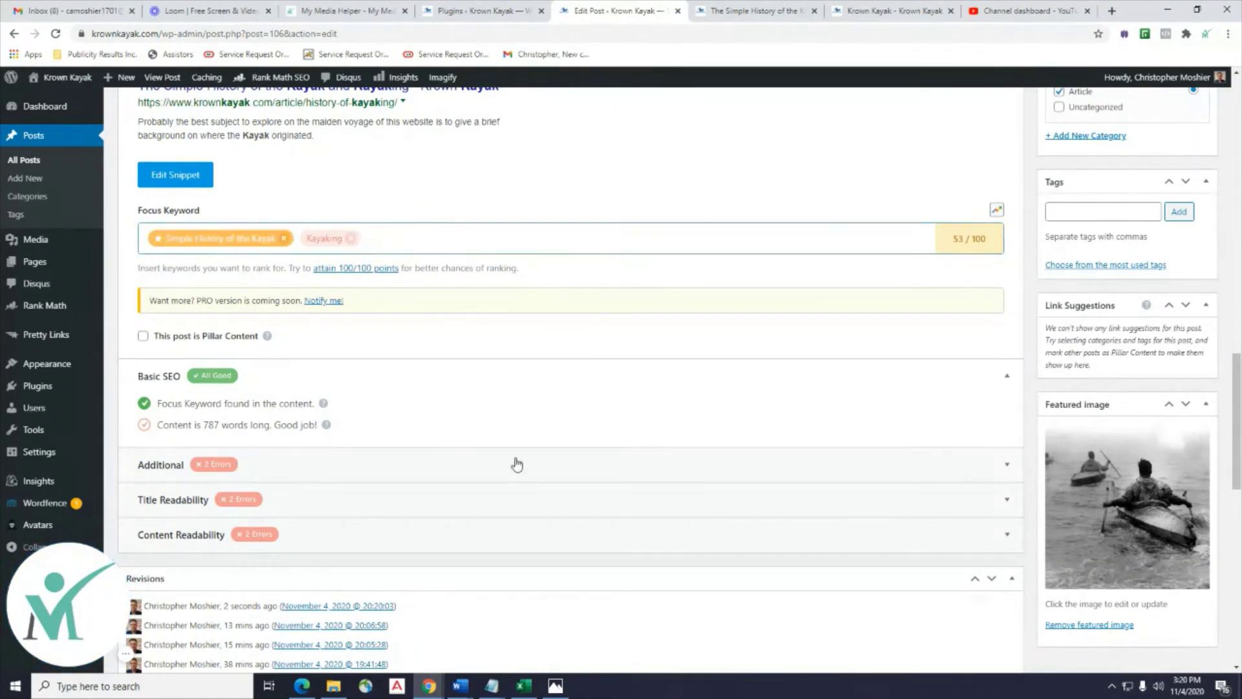
Open and reload the post preview to check how the opening sentence looks as a heading.
{"action": "scroll", "coordinate": [517, 453], "scroll_direction": "up", "scroll_amount": 8}
{"action": "scroll", "coordinate": [529, 427], "scroll_direction": "up", "scroll_amount": 5}
{"action": "left_click", "coordinate": [1189, 143]}
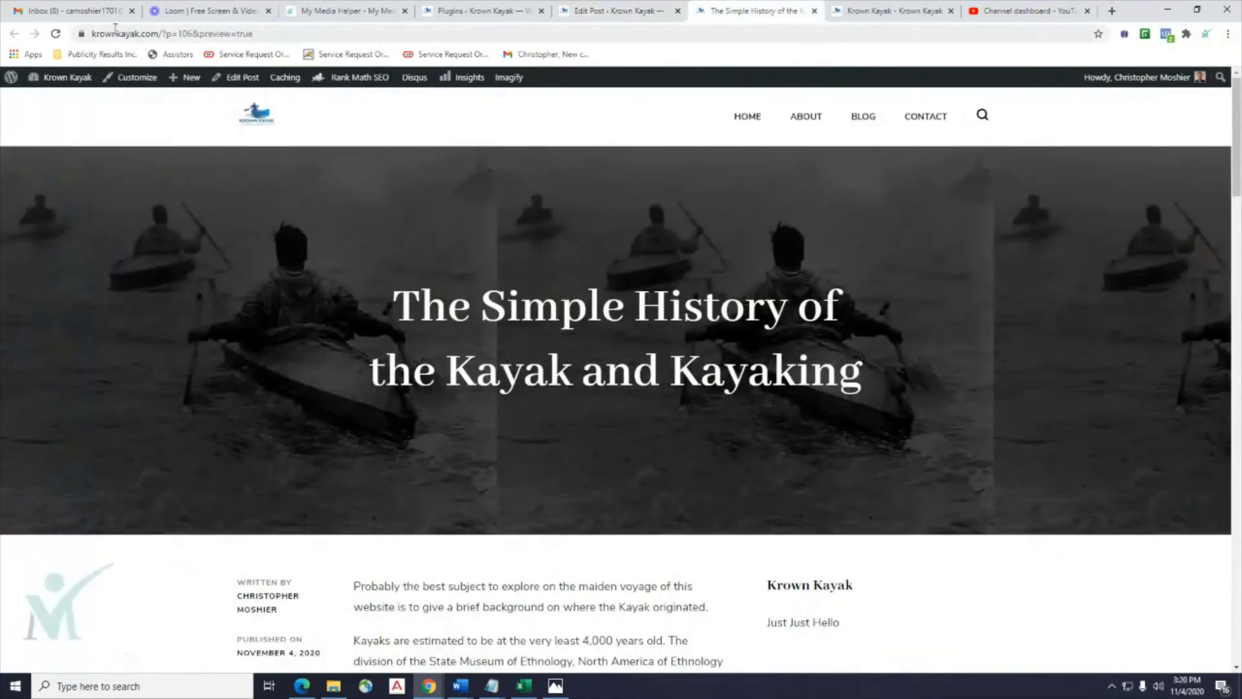
{"action": "left_click", "coordinate": [55, 34]}
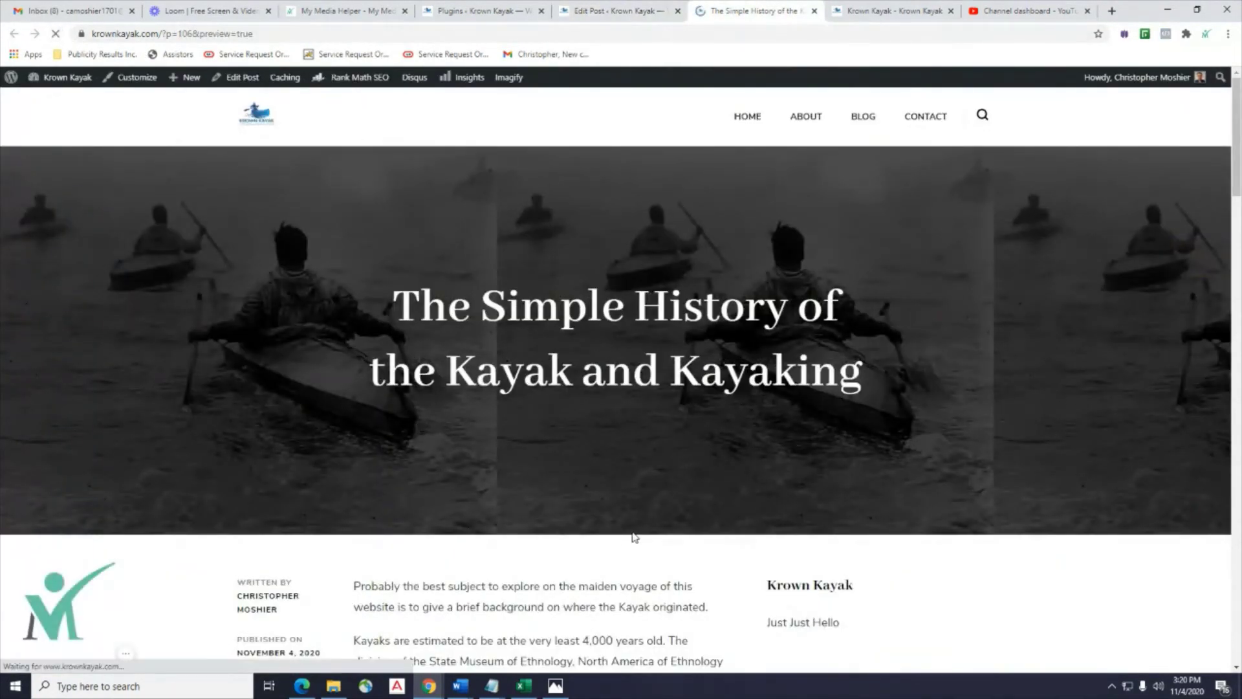
{"action": "scroll", "coordinate": [644, 534], "scroll_direction": "down", "scroll_amount": 4}
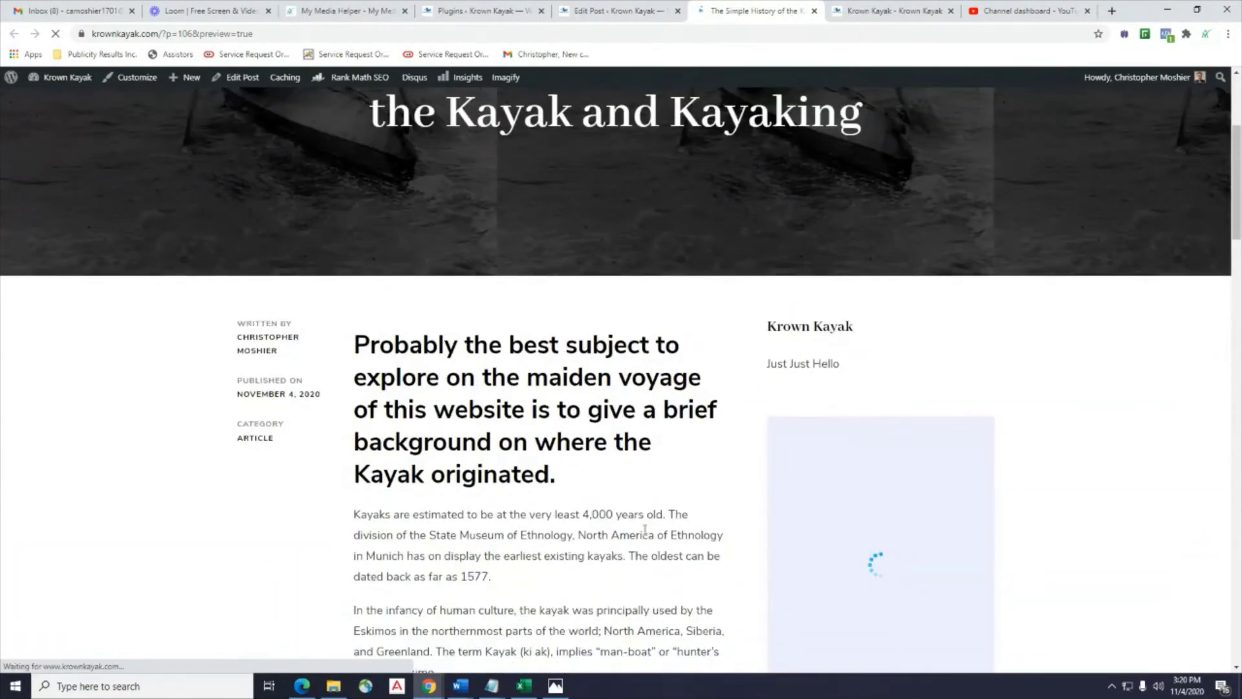
{"action": "scroll", "coordinate": [645, 534], "scroll_direction": "down", "scroll_amount": 2}
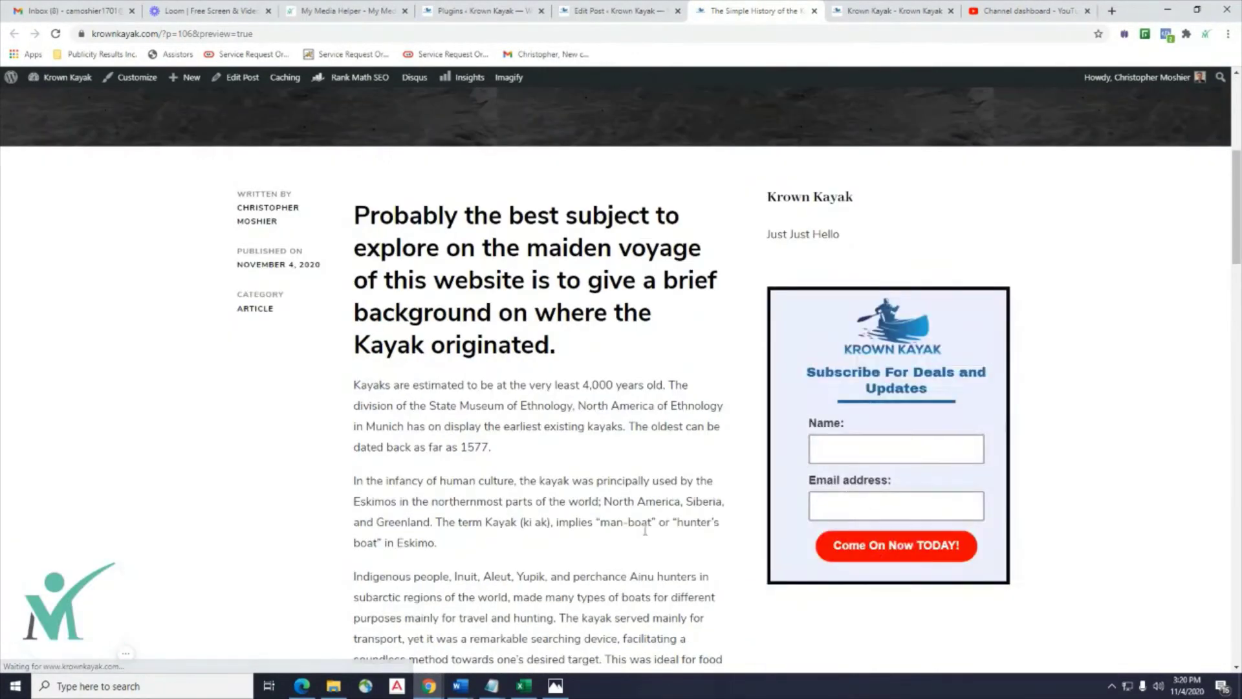
Set the opening sentence's heading tags to h5, save the draft and check it in the reloaded preview.
{"action": "left_click", "coordinate": [612, 7]}
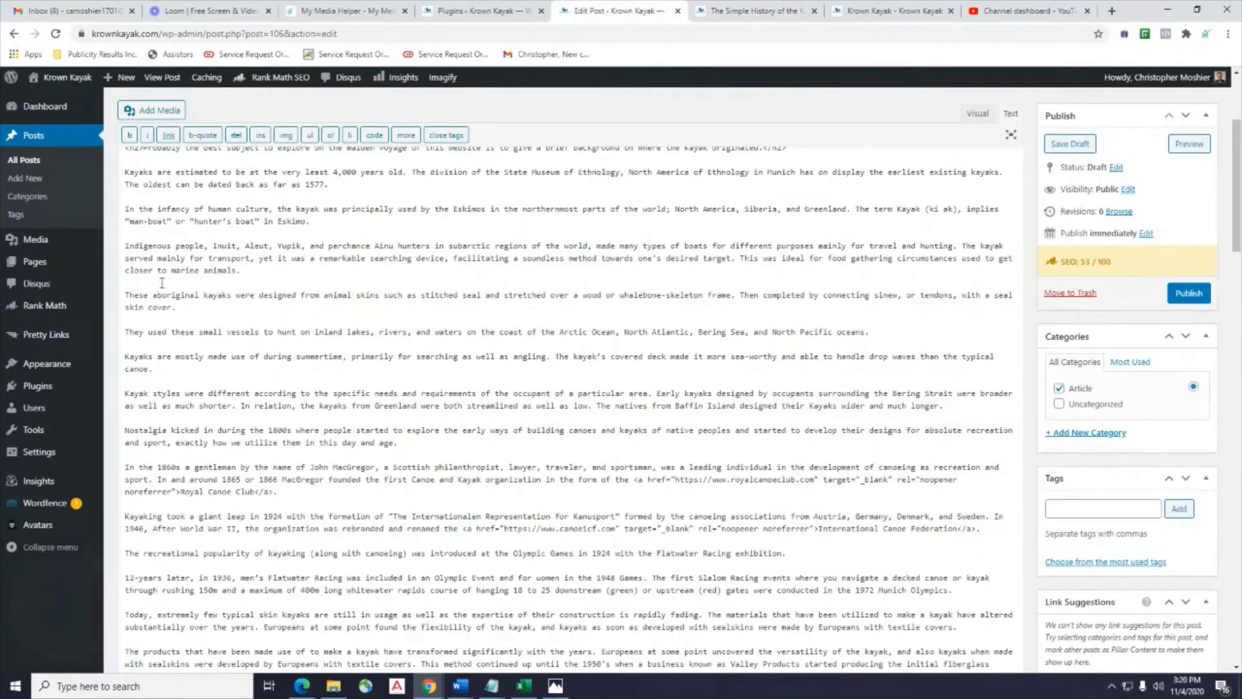
{"action": "scroll", "coordinate": [161, 282], "scroll_direction": "up", "scroll_amount": 3}
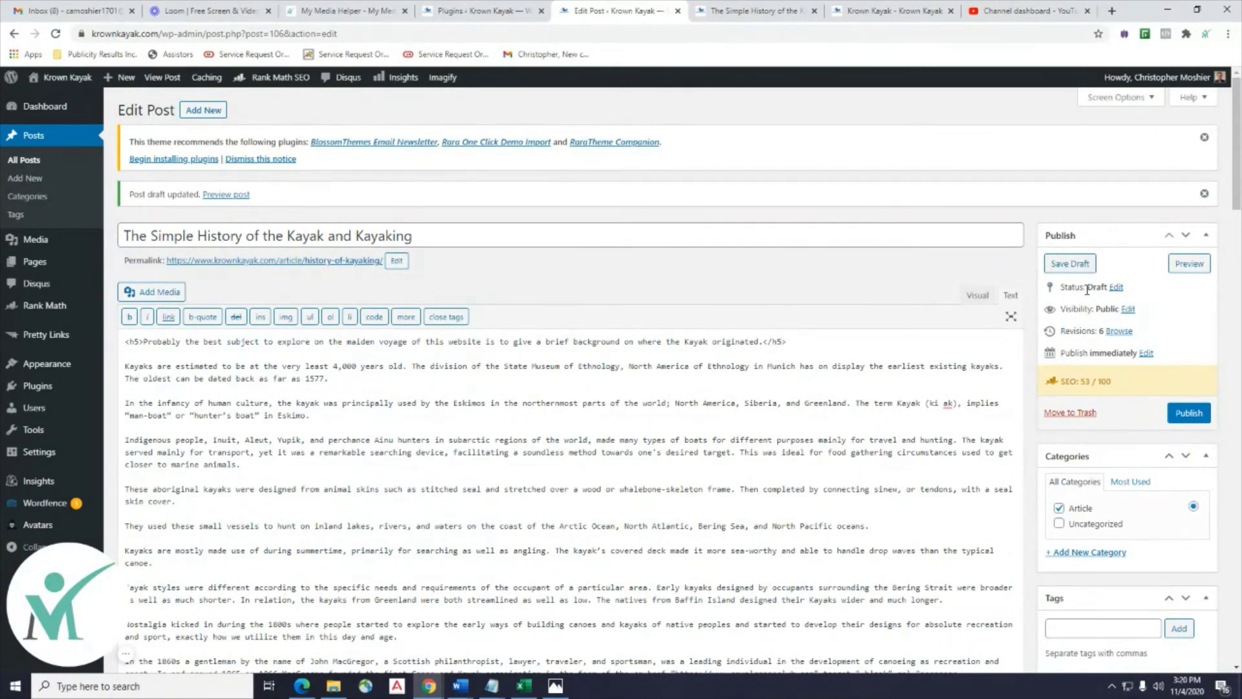
{"action": "left_click", "coordinate": [1071, 266]}
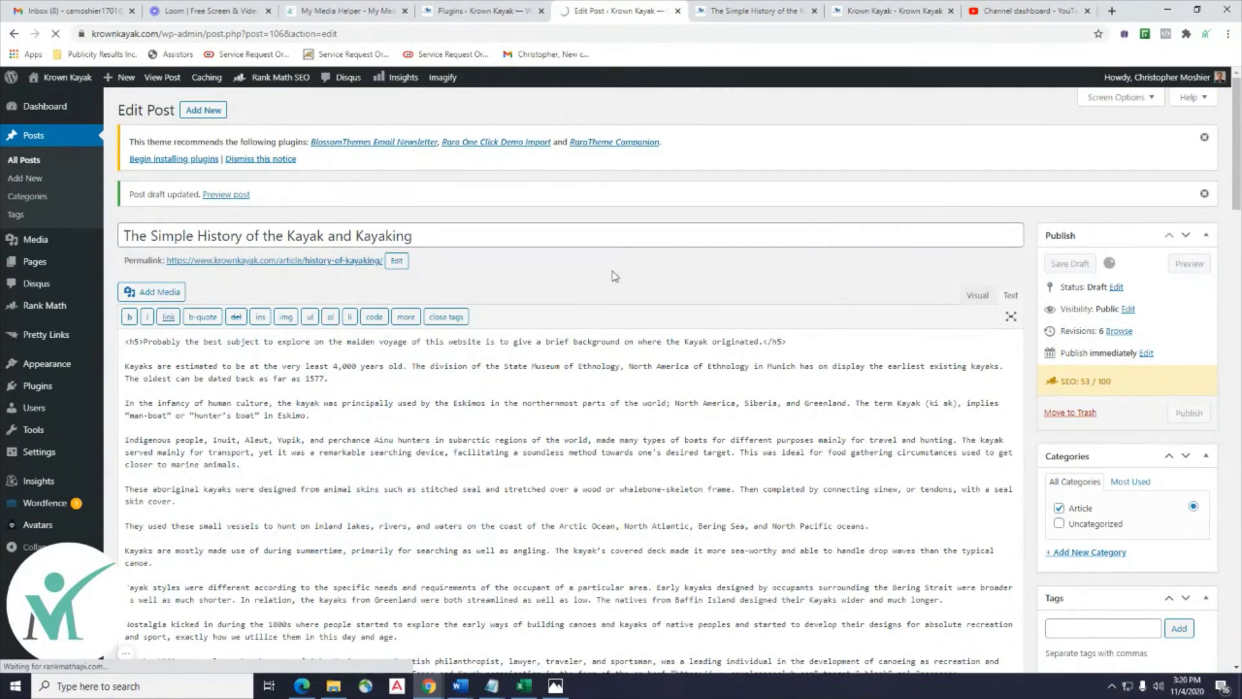
{"action": "left_click", "coordinate": [723, 14]}
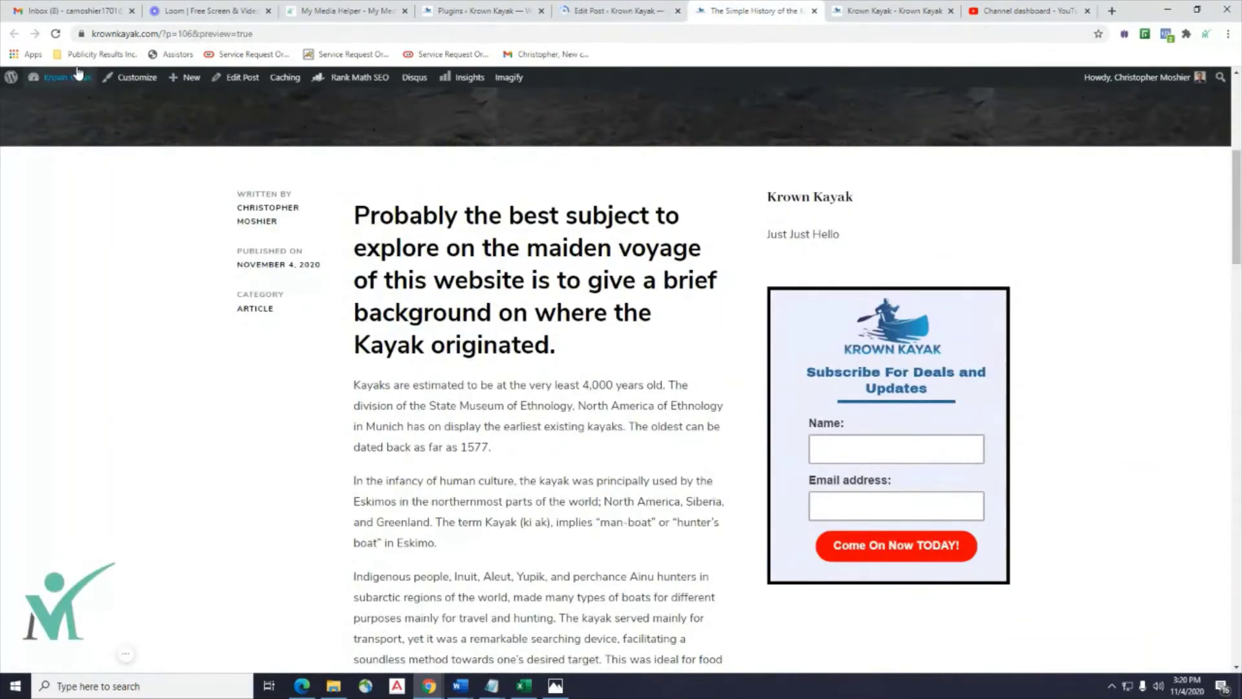
{"action": "left_click", "coordinate": [55, 36]}
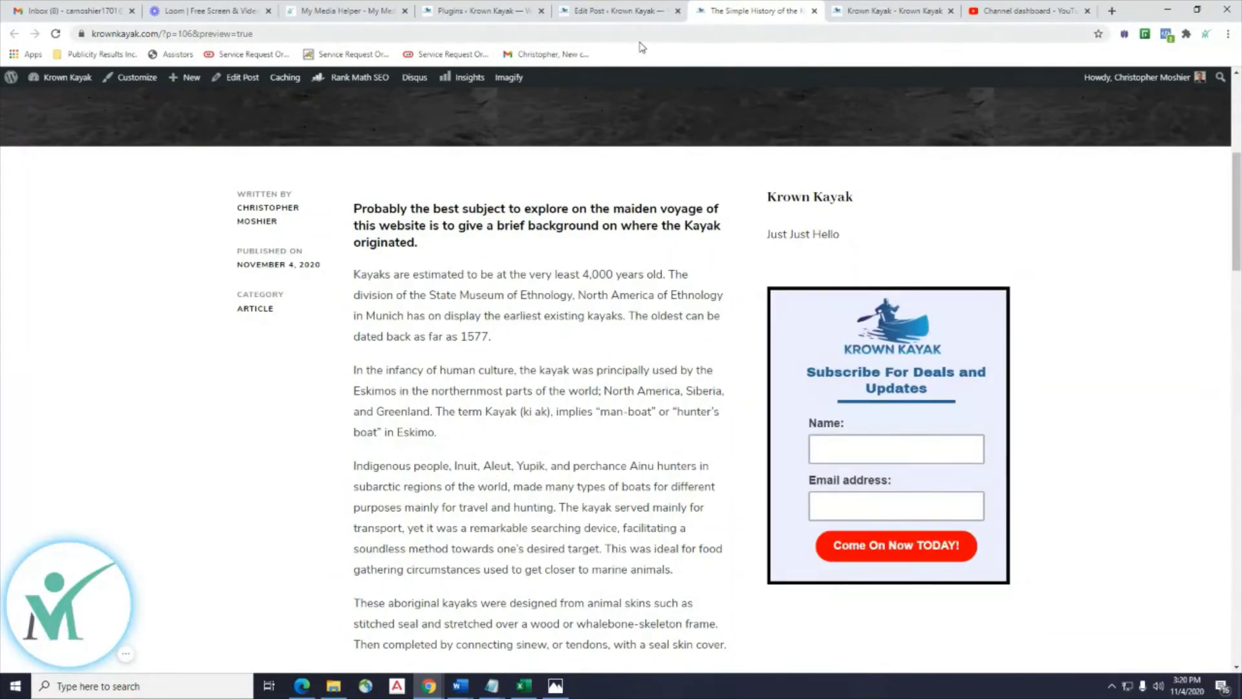
Set the opening sentence's heading tags to h4 and save the draft.
{"action": "left_click", "coordinate": [616, 10]}
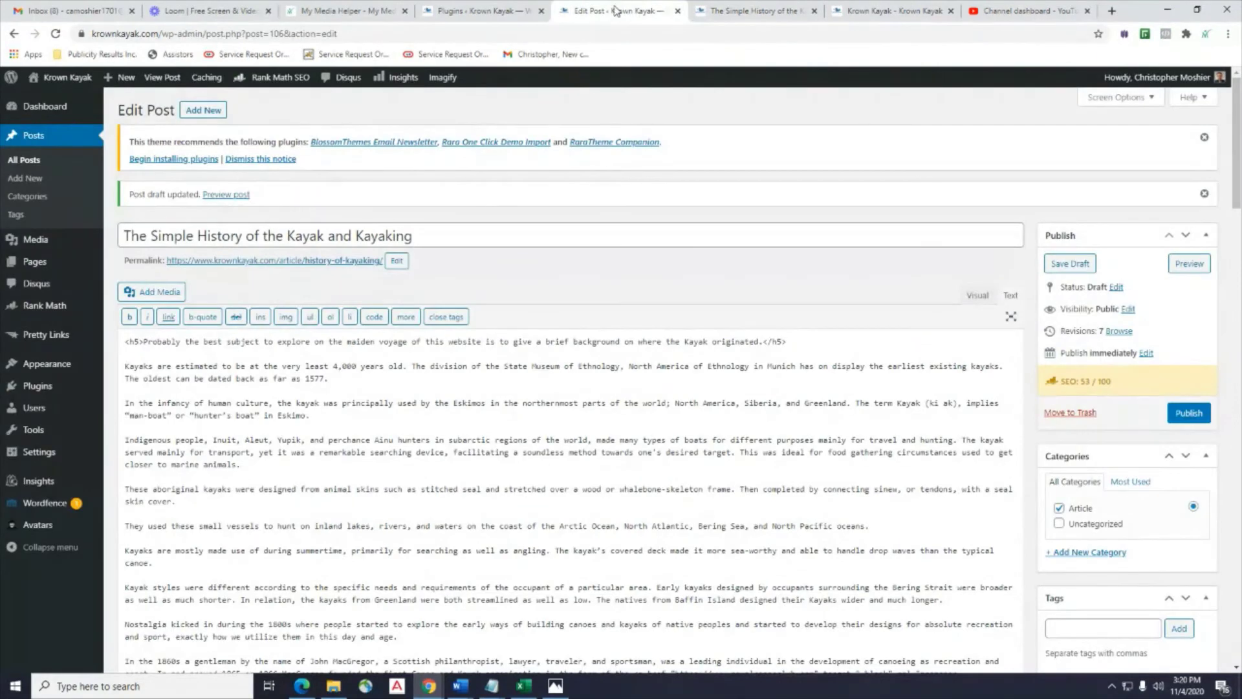
{"action": "left_click", "coordinate": [139, 341]}
{"action": "key", "text": "BackSpace"}
{"action": "type", "text": "4"}
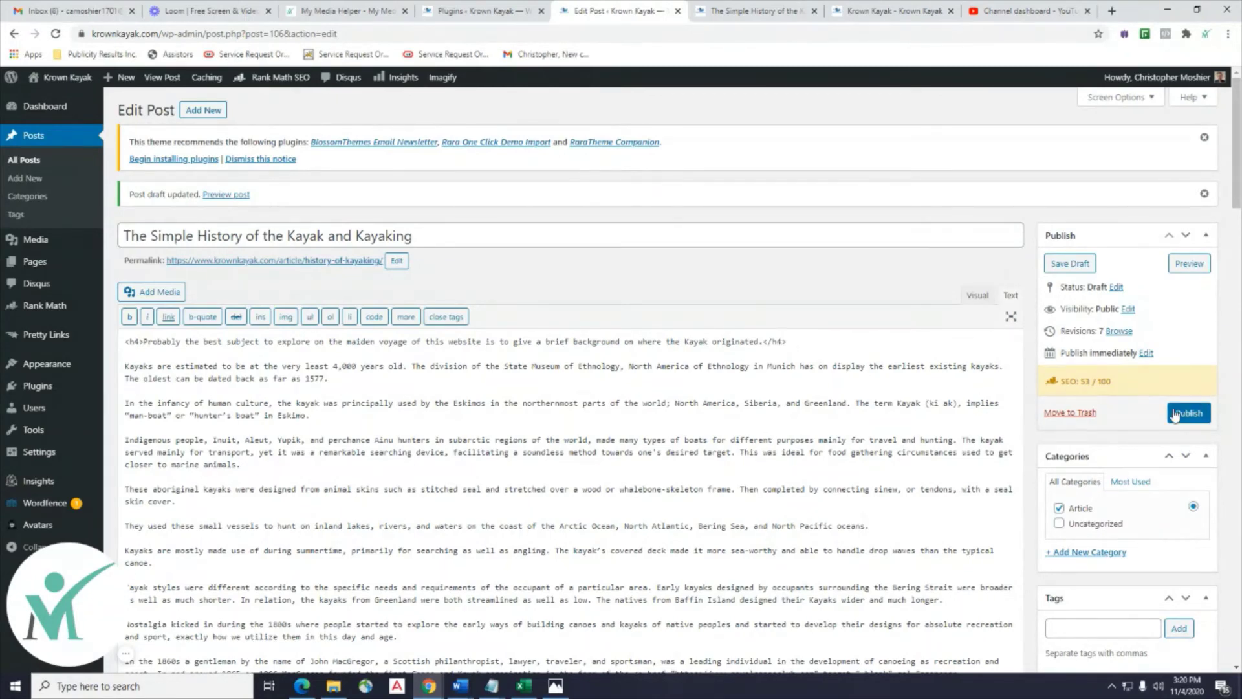
{"action": "left_click", "coordinate": [1071, 269]}
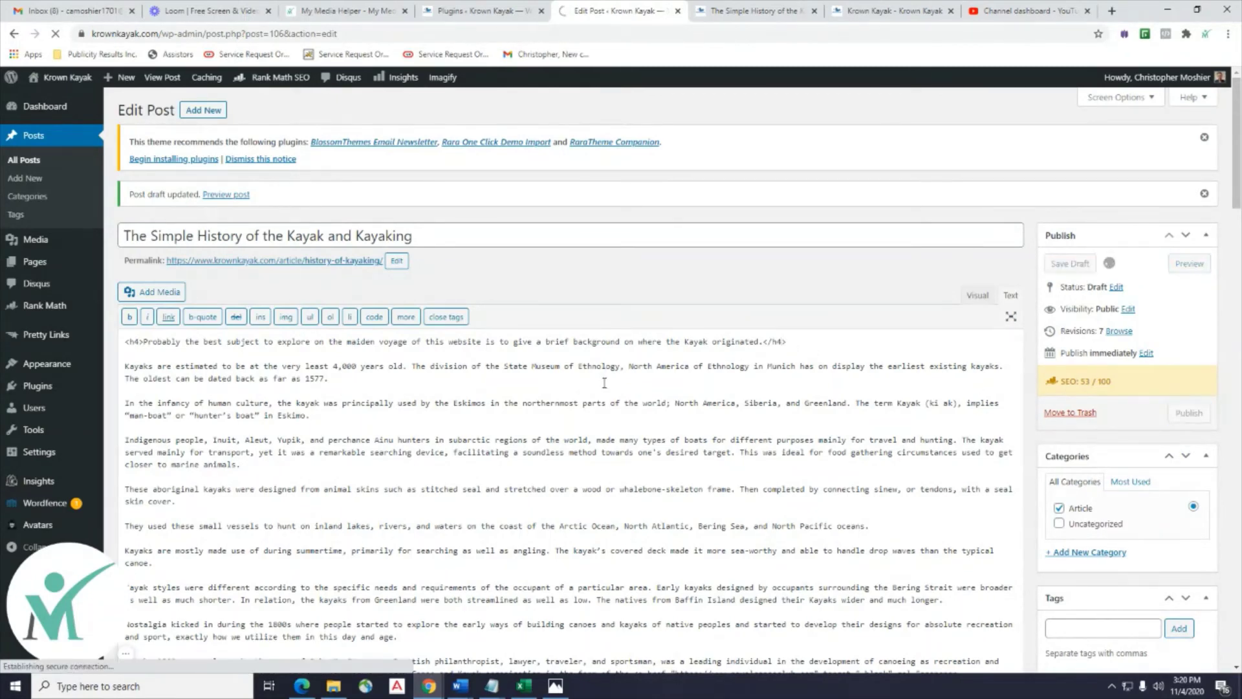
Reload the post preview and review the opening heading and the rest of the article.
{"action": "left_click", "coordinate": [718, 9]}
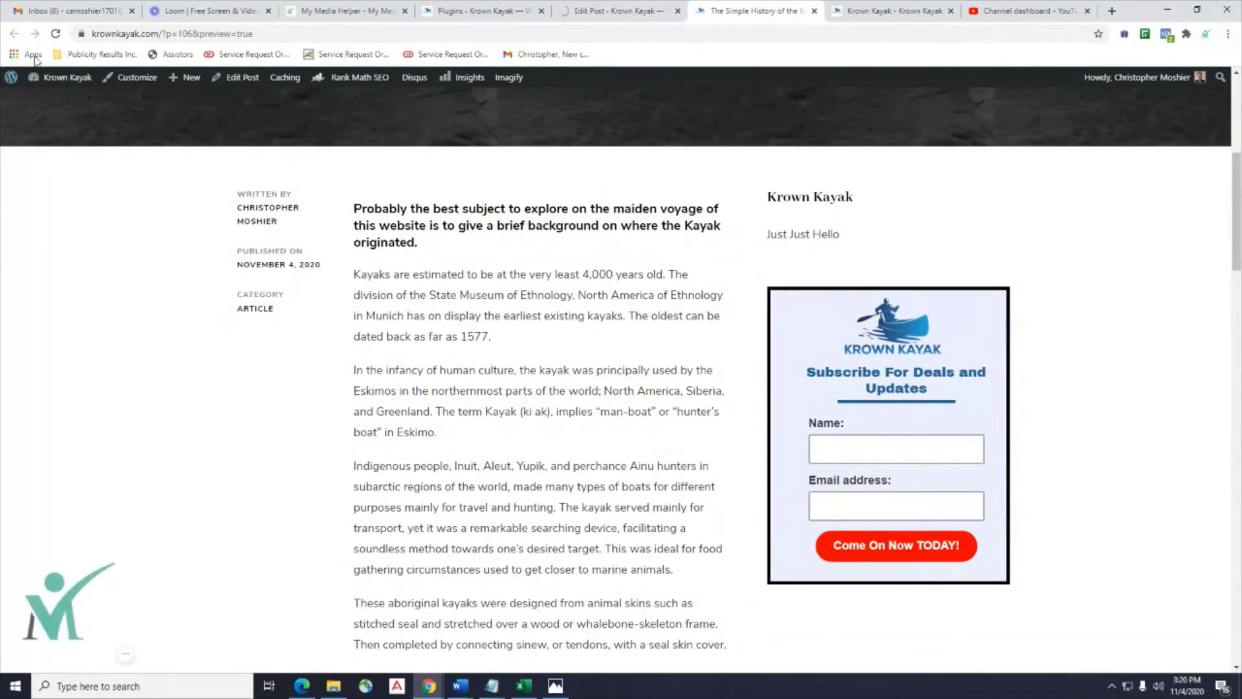
{"action": "left_click", "coordinate": [55, 33]}
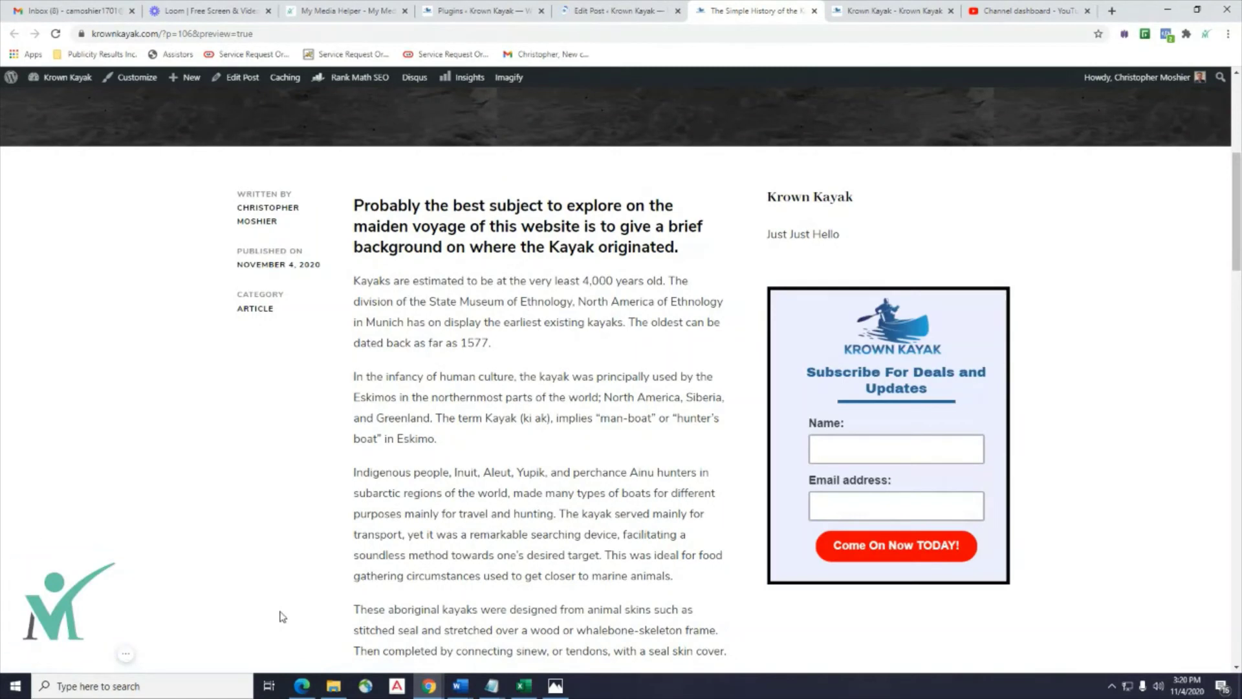
{"action": "scroll", "coordinate": [567, 244], "scroll_direction": "down", "scroll_amount": 1}
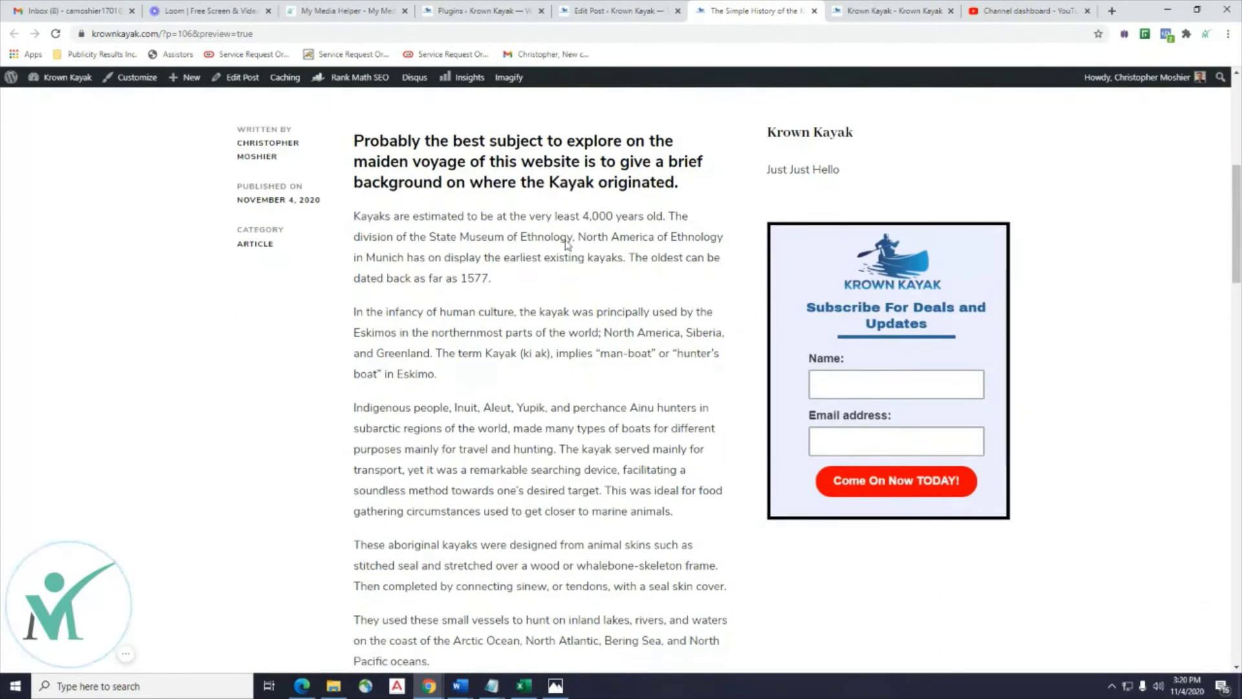
{"action": "scroll", "coordinate": [542, 325], "scroll_direction": "down", "scroll_amount": 15}
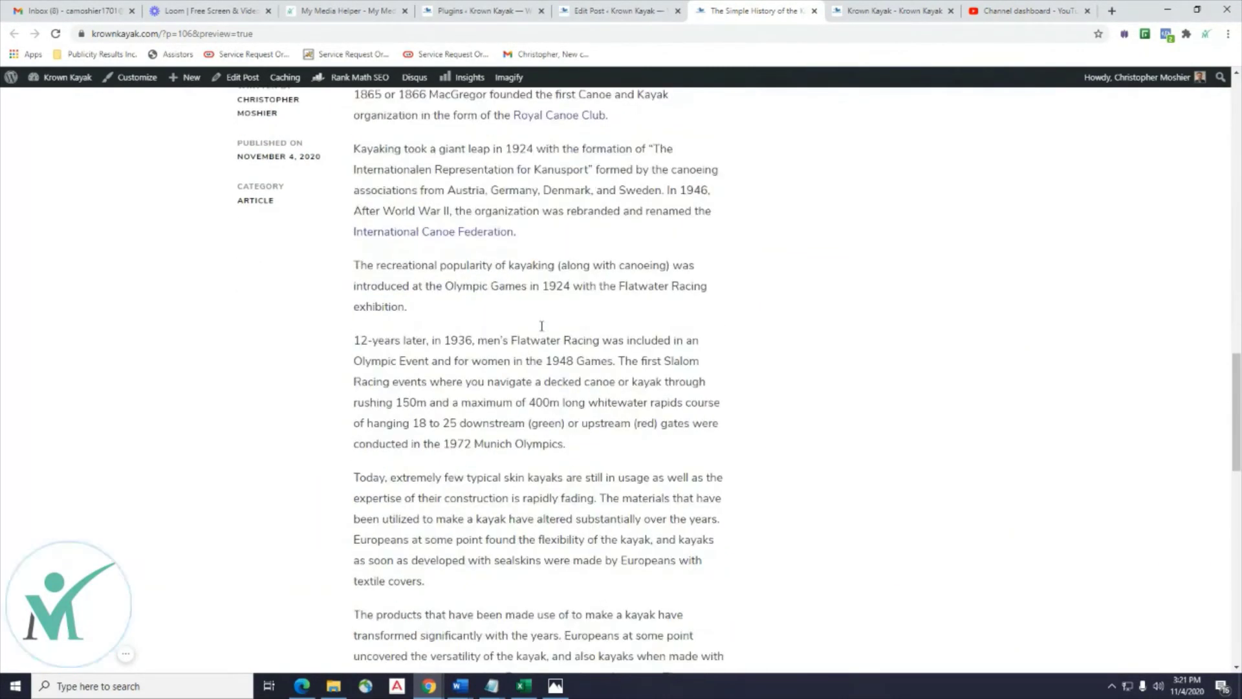
{"action": "scroll", "coordinate": [542, 326], "scroll_direction": "down", "scroll_amount": 10}
{"action": "scroll", "coordinate": [542, 329], "scroll_direction": "up", "scroll_amount": 10}
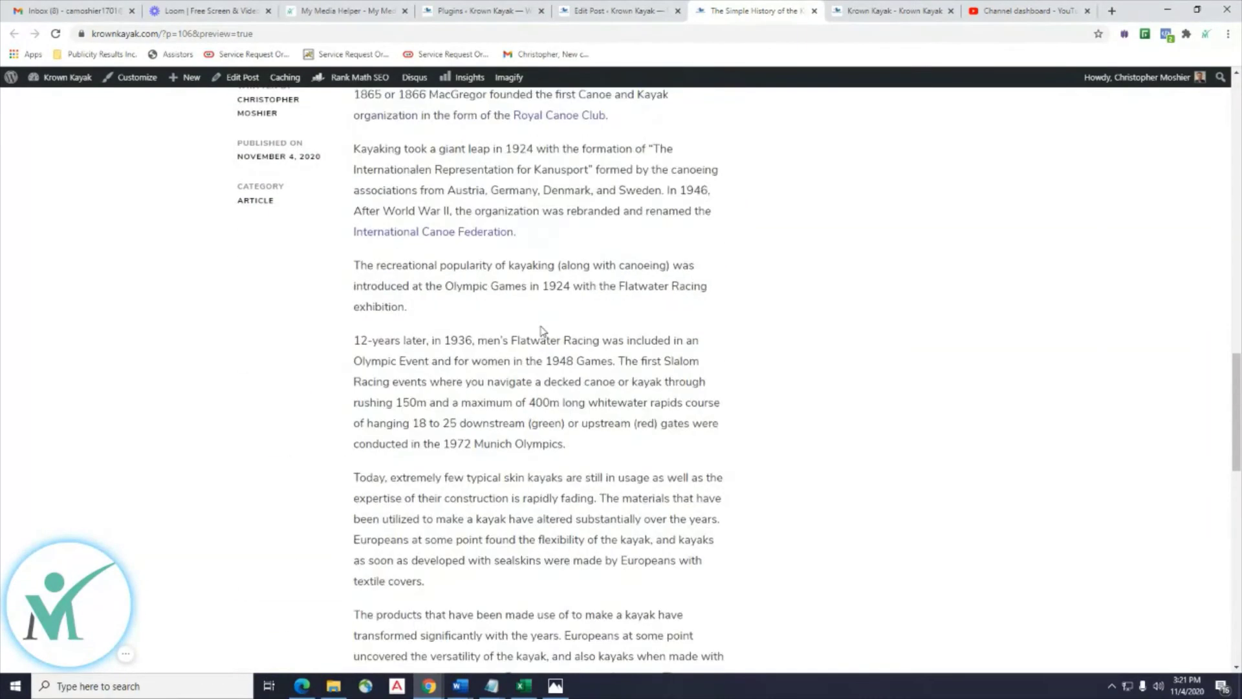
{"action": "scroll", "coordinate": [541, 326], "scroll_direction": "up", "scroll_amount": 15}
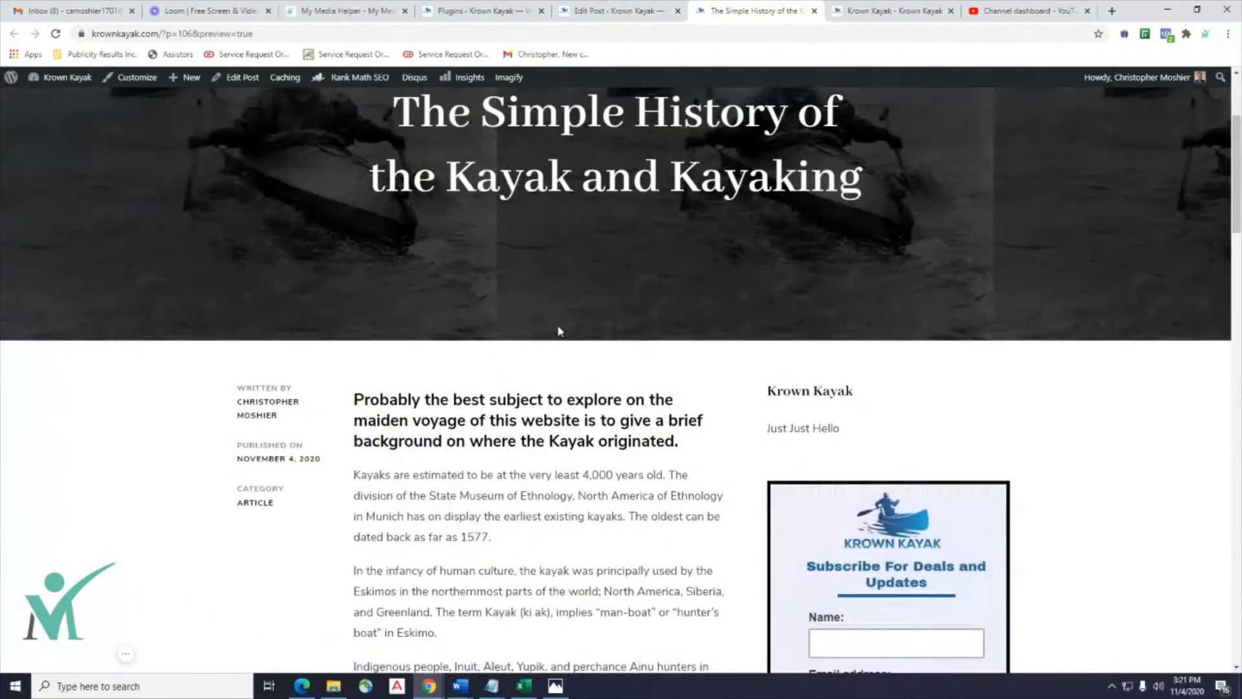
Return to the post editor and examine the Basic SEO, Additional, Title Readability and Content Readability checks in Rank Math.
{"action": "left_click", "coordinate": [617, 9]}
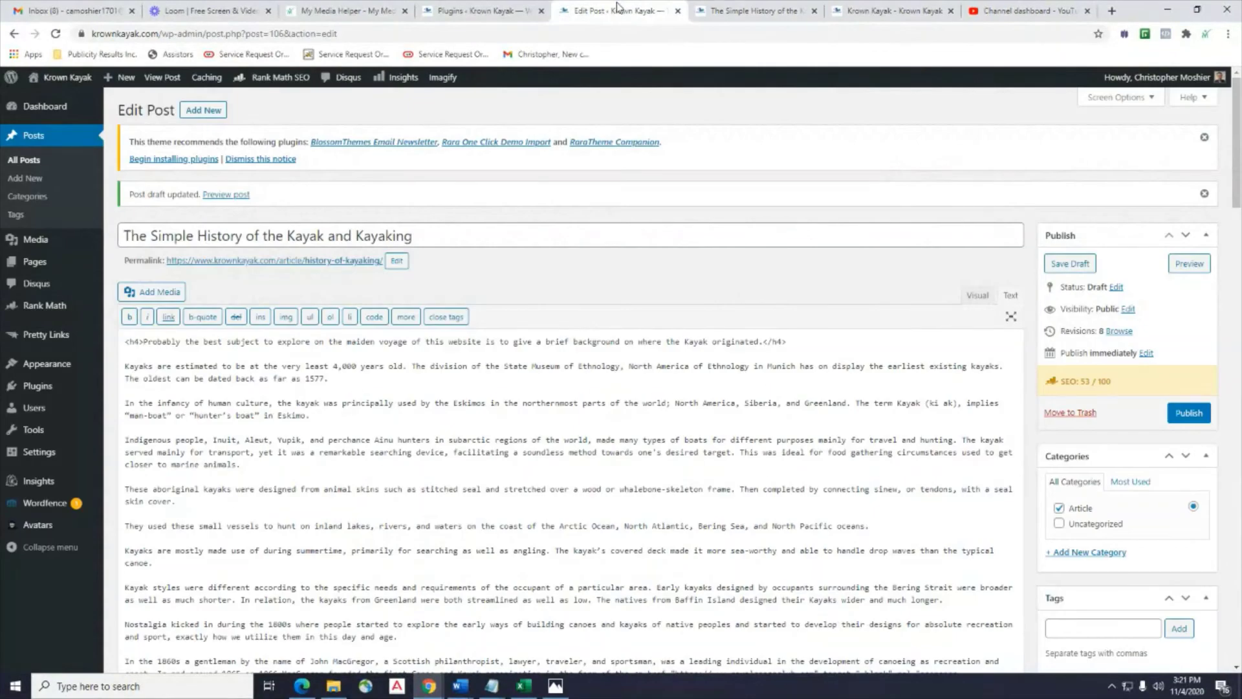
{"action": "scroll", "coordinate": [508, 476], "scroll_direction": "down", "scroll_amount": 4}
{"action": "scroll", "coordinate": [509, 475], "scroll_direction": "up", "scroll_amount": 1}
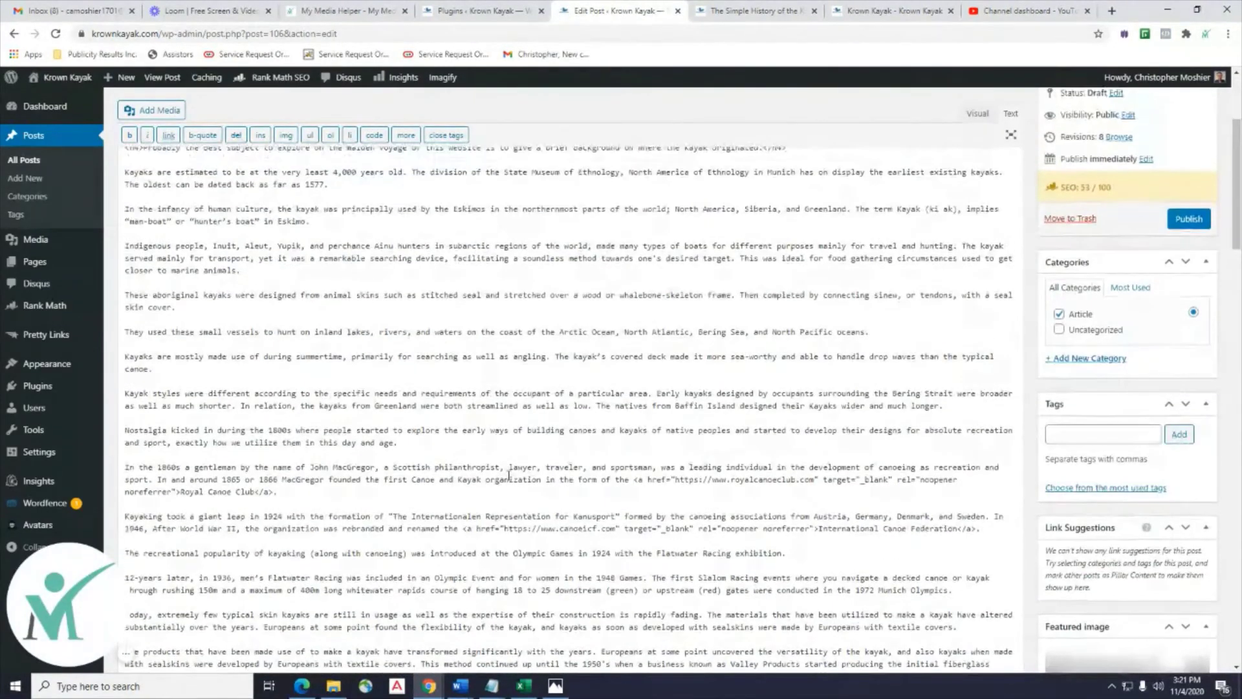
{"action": "middle_click", "coordinate": [784, 336]}
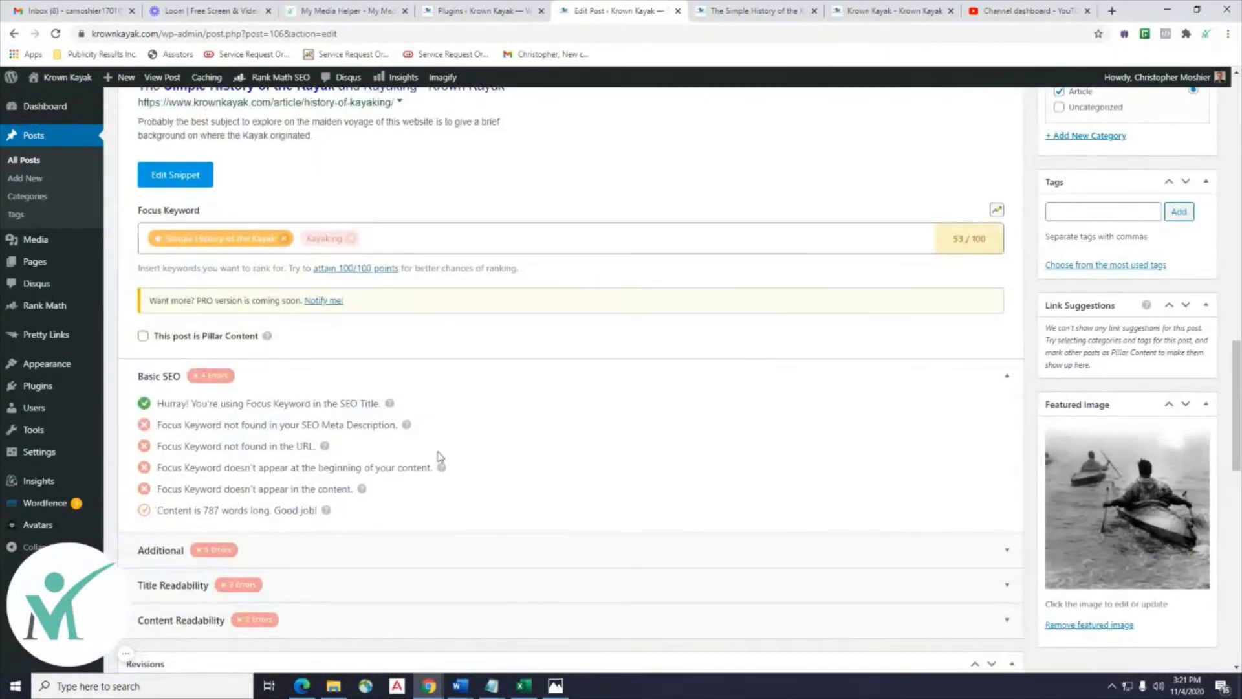
{"action": "left_click", "coordinate": [146, 424]}
{"action": "scroll", "coordinate": [149, 421], "scroll_direction": "down", "scroll_amount": 2}
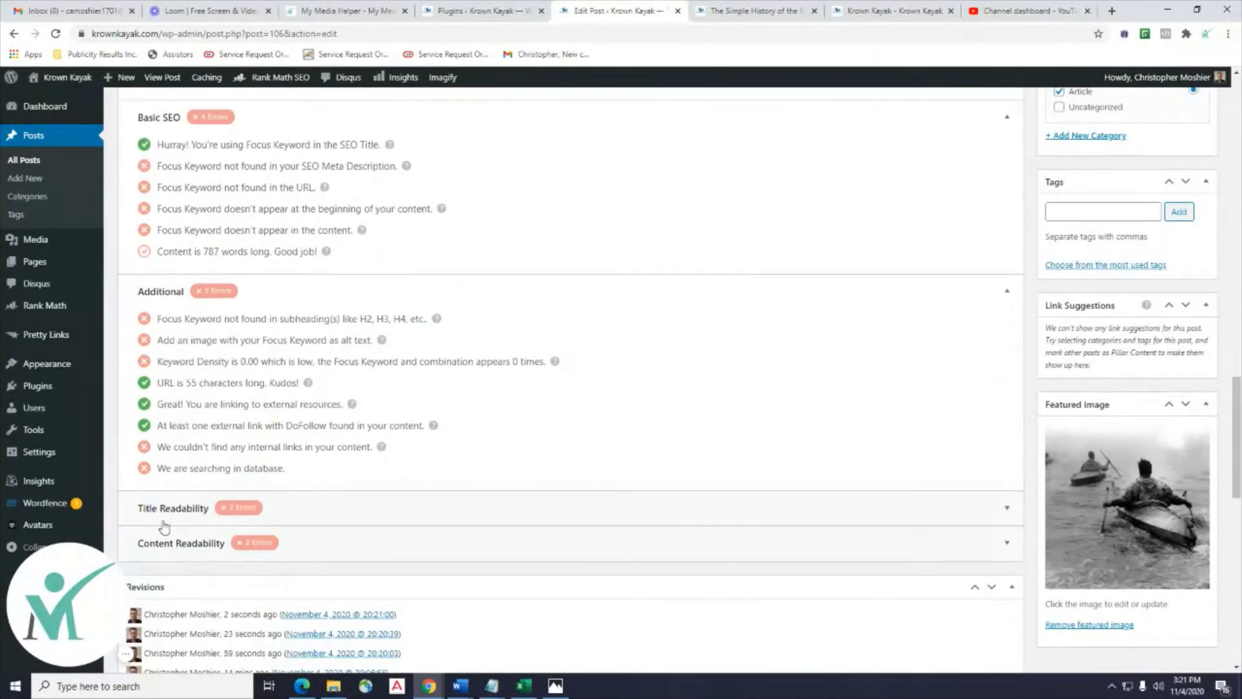
{"action": "left_click", "coordinate": [163, 517]}
{"action": "scroll", "coordinate": [332, 420], "scroll_direction": "down", "scroll_amount": 3}
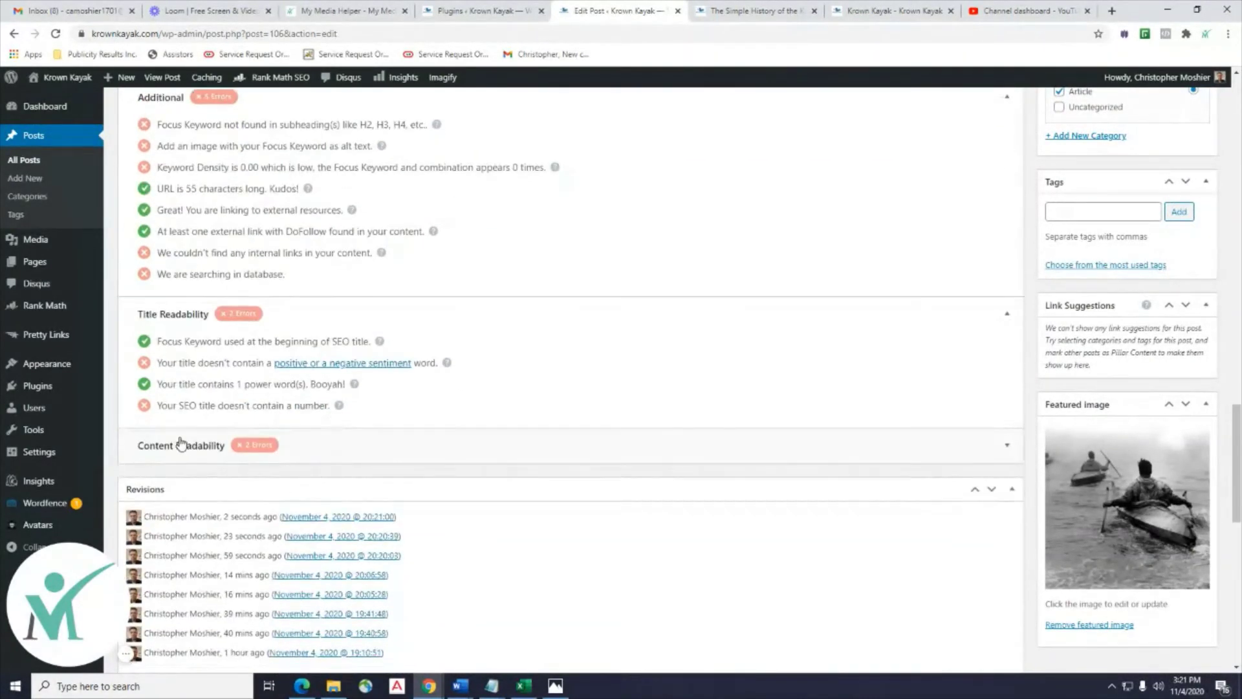
{"action": "scroll", "coordinate": [181, 445], "scroll_direction": "down", "scroll_amount": 1}
{"action": "left_click", "coordinate": [188, 391]}
{"action": "scroll", "coordinate": [572, 470], "scroll_direction": "up", "scroll_amount": 3}
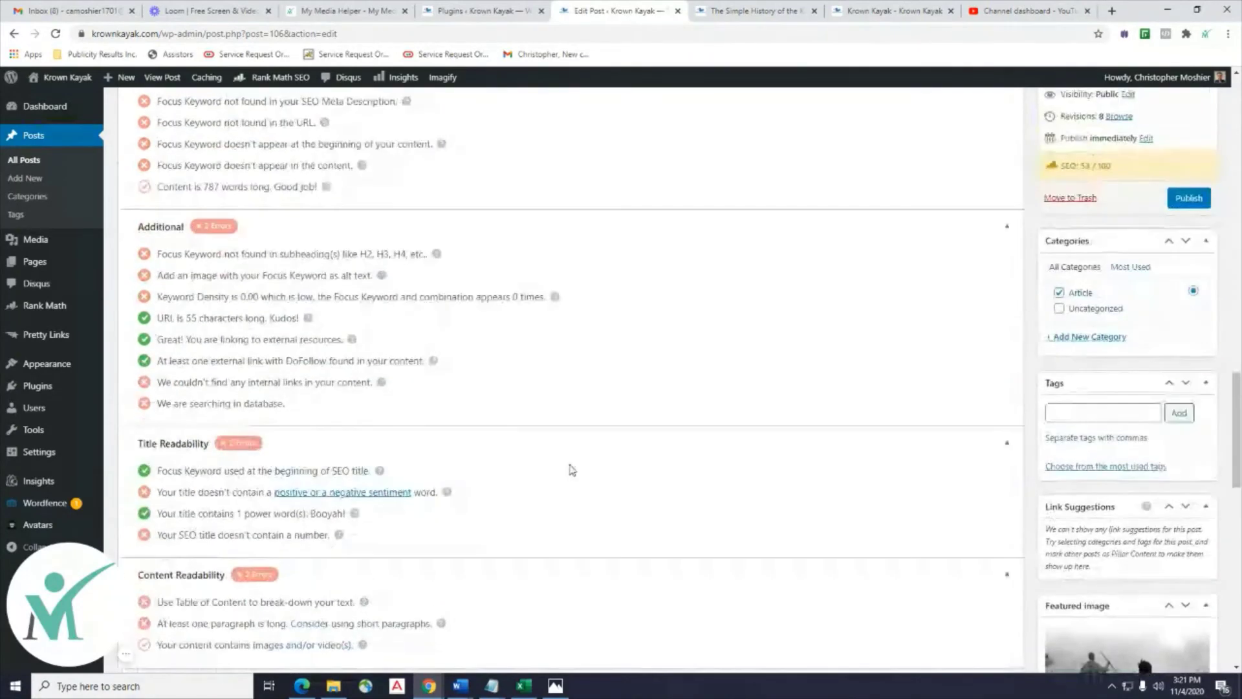
Copy the full post title and paste it after "This is" at the end of the opening h4 heading.
{"action": "scroll", "coordinate": [572, 470], "scroll_direction": "up", "scroll_amount": 1}
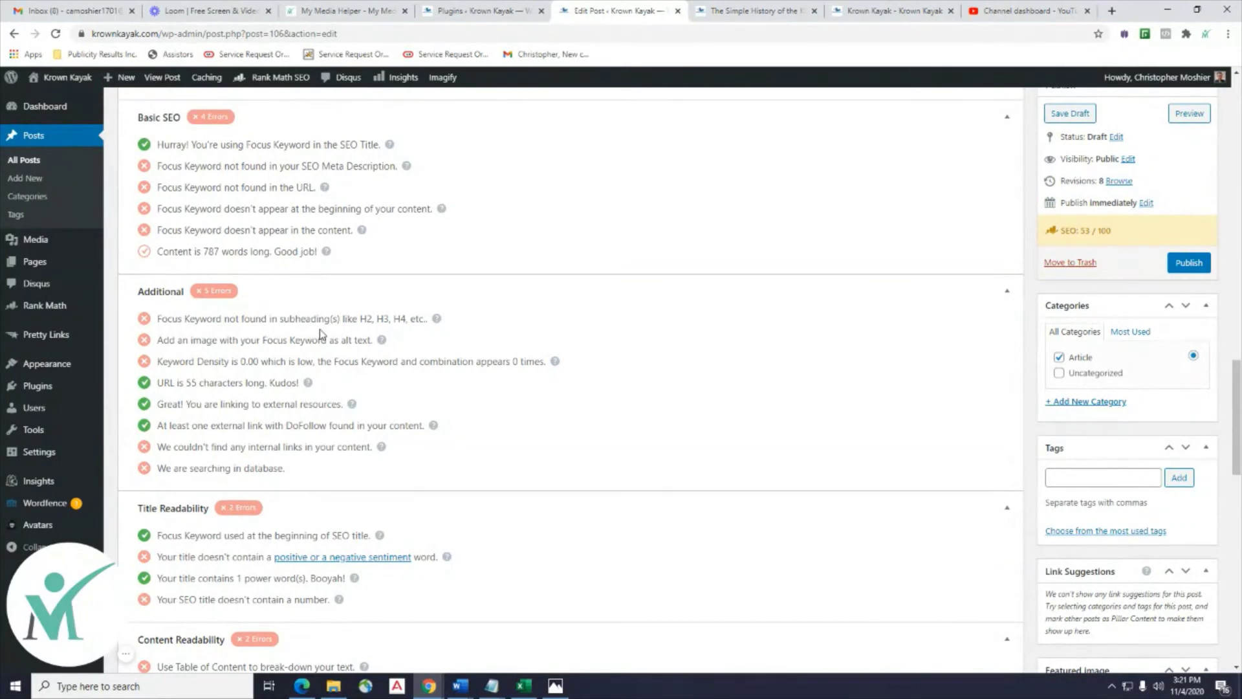
{"action": "scroll", "coordinate": [329, 351], "scroll_direction": "up", "scroll_amount": 7}
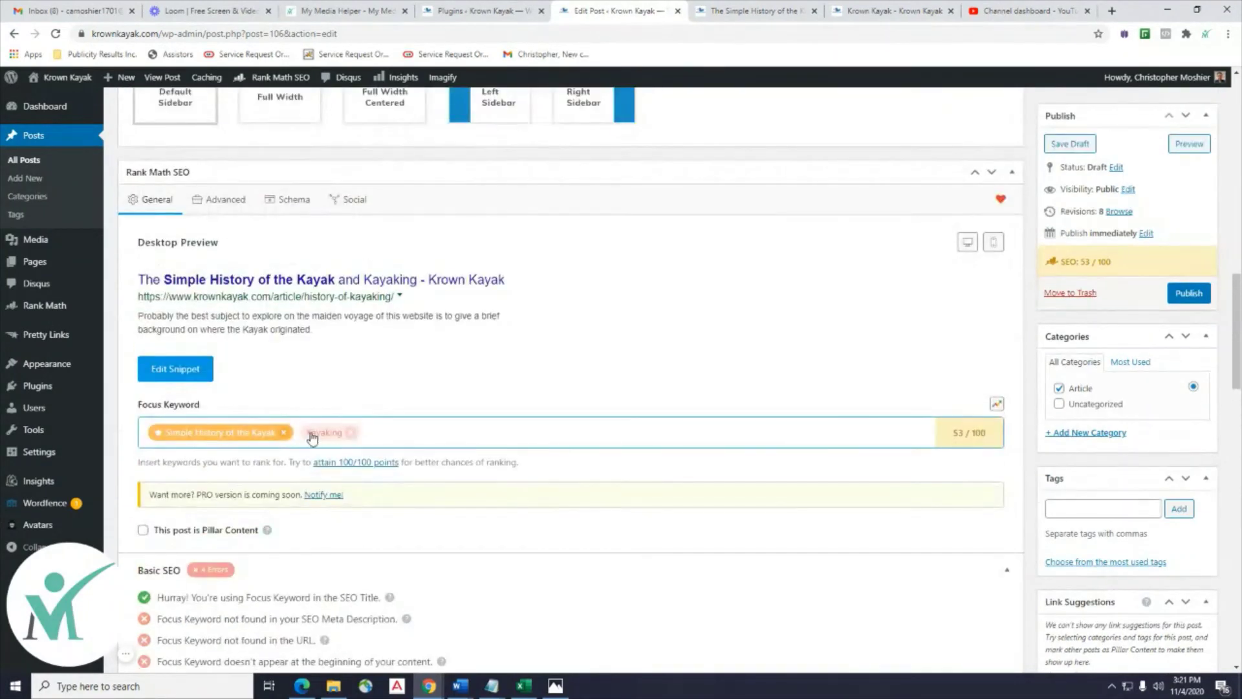
{"action": "scroll", "coordinate": [313, 439], "scroll_direction": "up", "scroll_amount": 7}
{"action": "scroll", "coordinate": [313, 438], "scroll_direction": "up", "scroll_amount": 10}
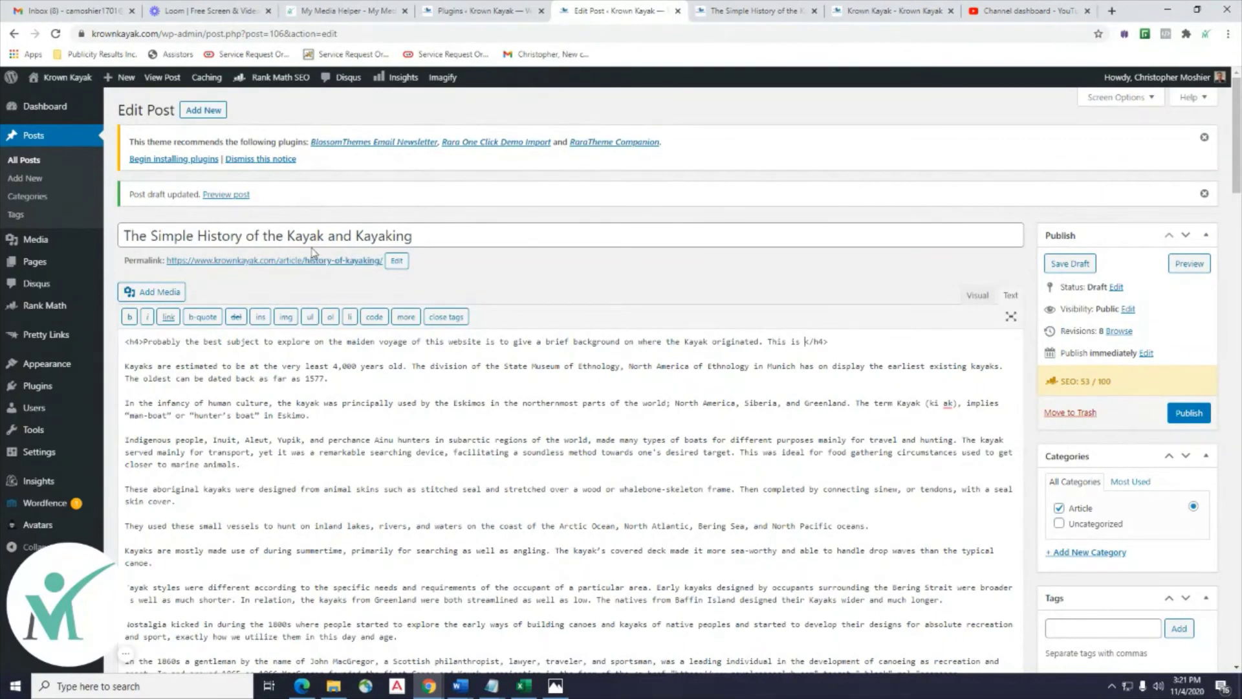
{"action": "left_click_drag", "start_coordinate": [325, 235], "coordinate": [123, 238]}
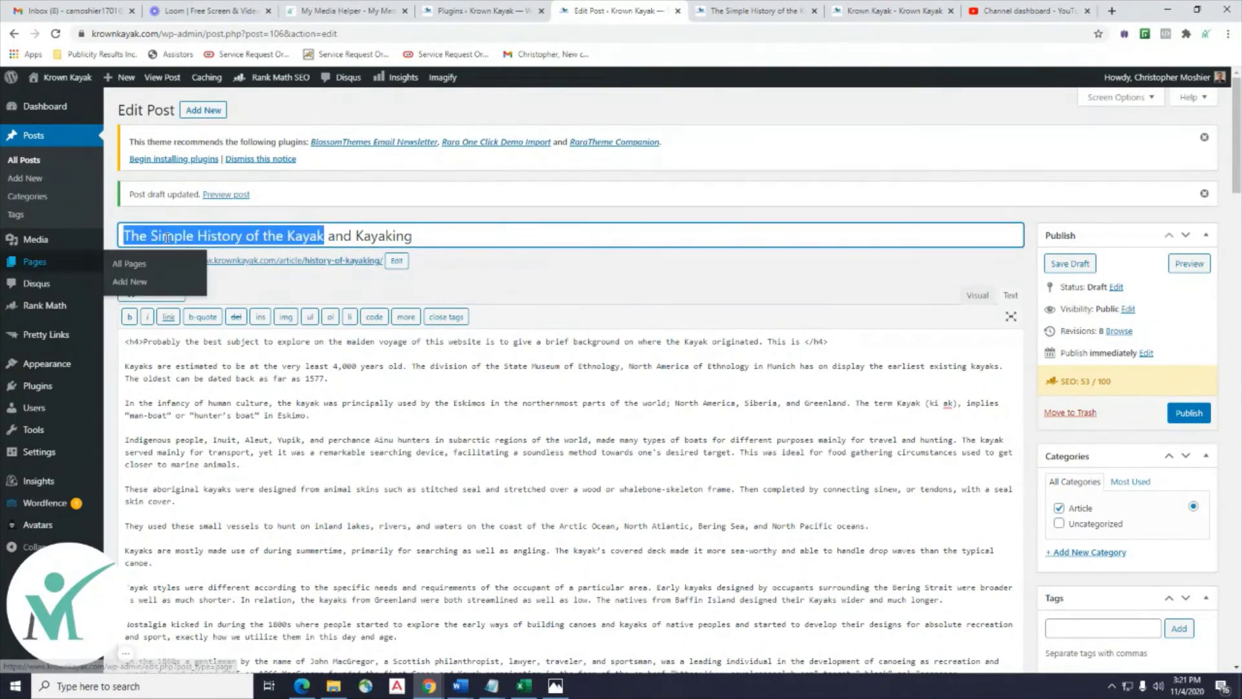
{"action": "right_click", "coordinate": [167, 242]}
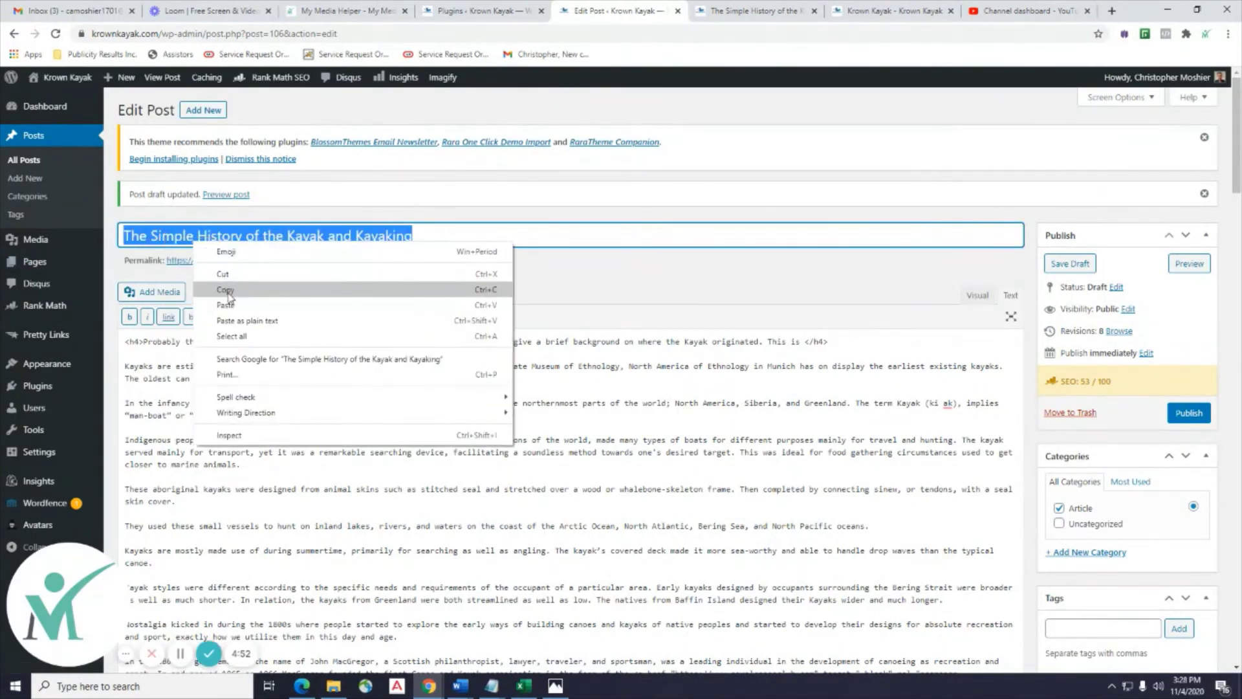
{"action": "left_click", "coordinate": [228, 295]}
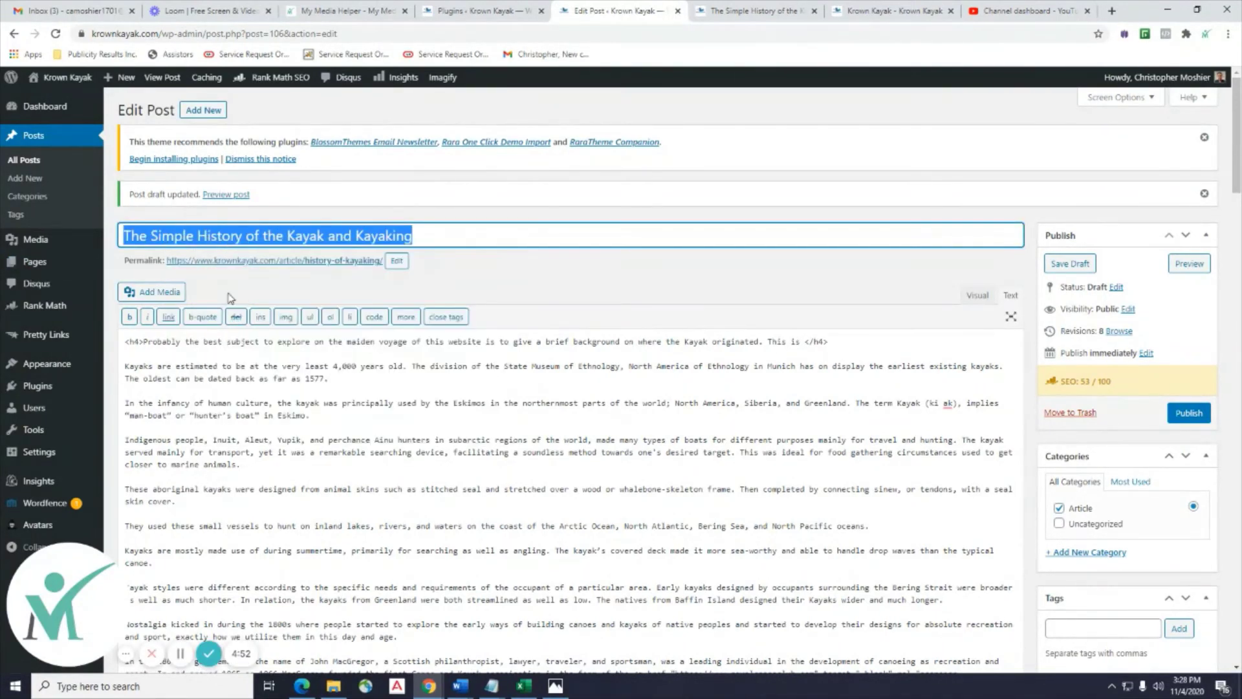
{"action": "left_click", "coordinate": [800, 350]}
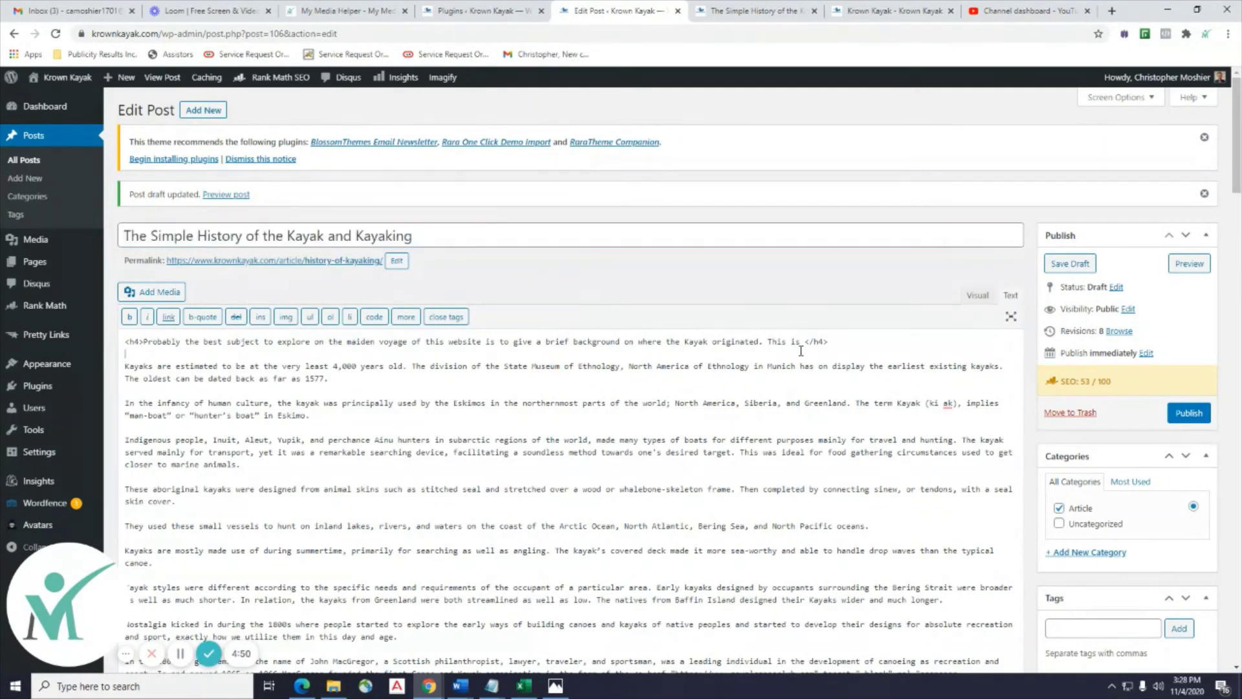
{"action": "key", "text": "ctrl+v"}
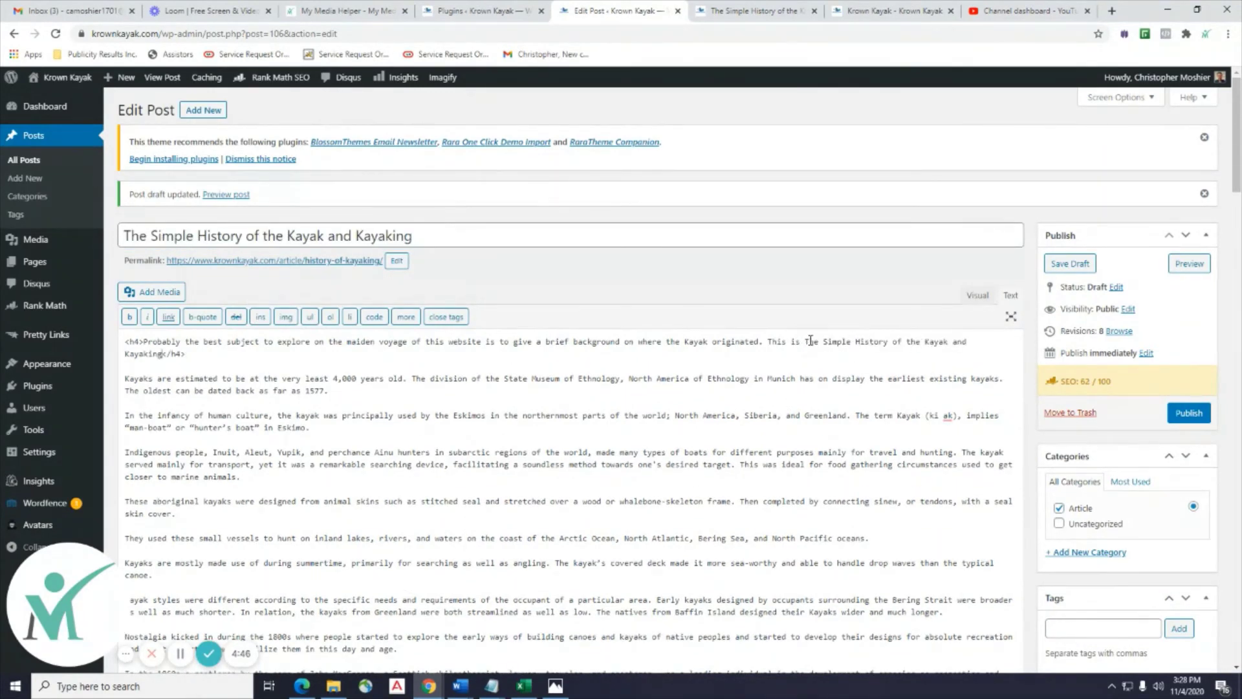
Change "The" to lowercase "the" in the opening heading's "This is" sentence and save the draft.
{"action": "left_click", "coordinate": [810, 341]}
{"action": "key", "text": "BackSpace"}
{"action": "type", "text": "t"}
{"action": "scroll", "coordinate": [485, 394], "scroll_direction": "down", "scroll_amount": 20}
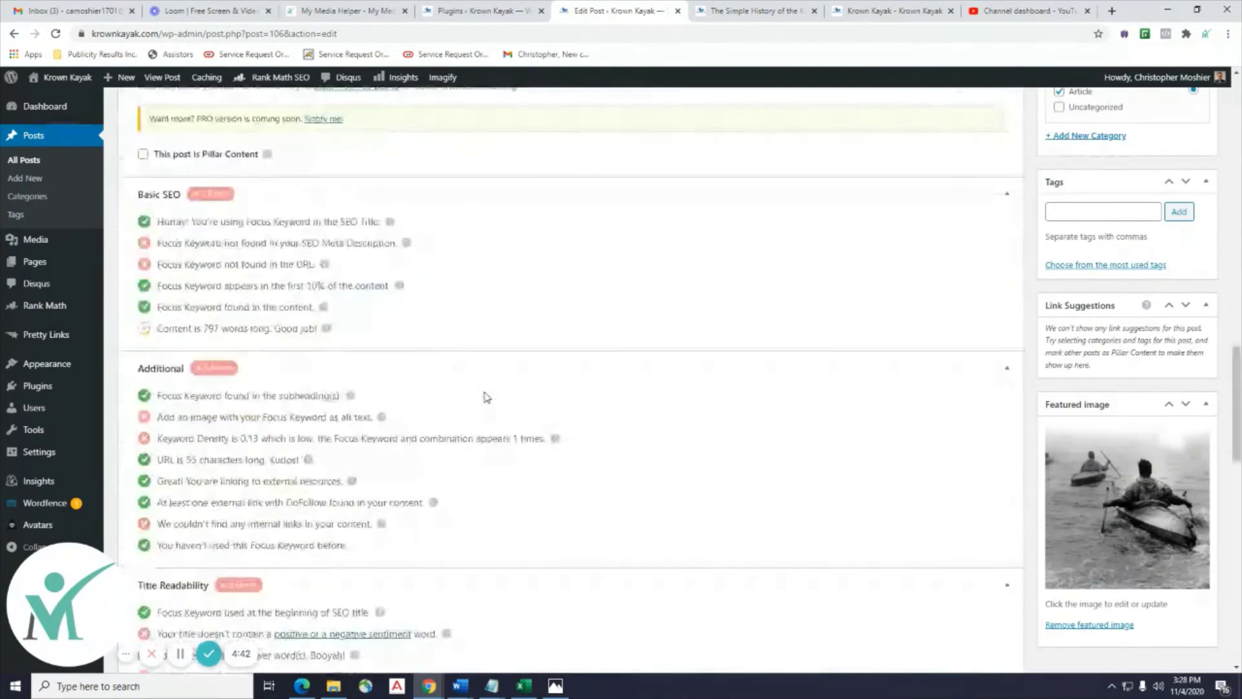
{"action": "scroll", "coordinate": [491, 382], "scroll_direction": "up", "scroll_amount": 5}
{"action": "scroll", "coordinate": [491, 379], "scroll_direction": "up", "scroll_amount": 12}
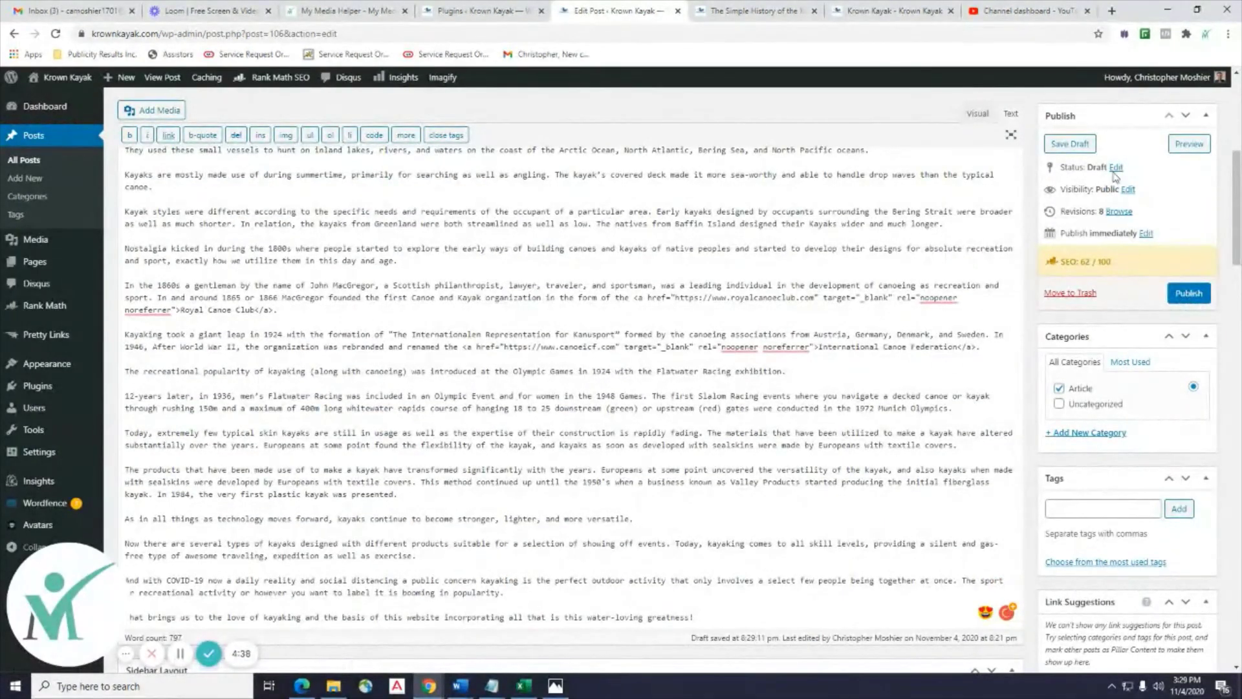
{"action": "left_click", "coordinate": [1070, 145]}
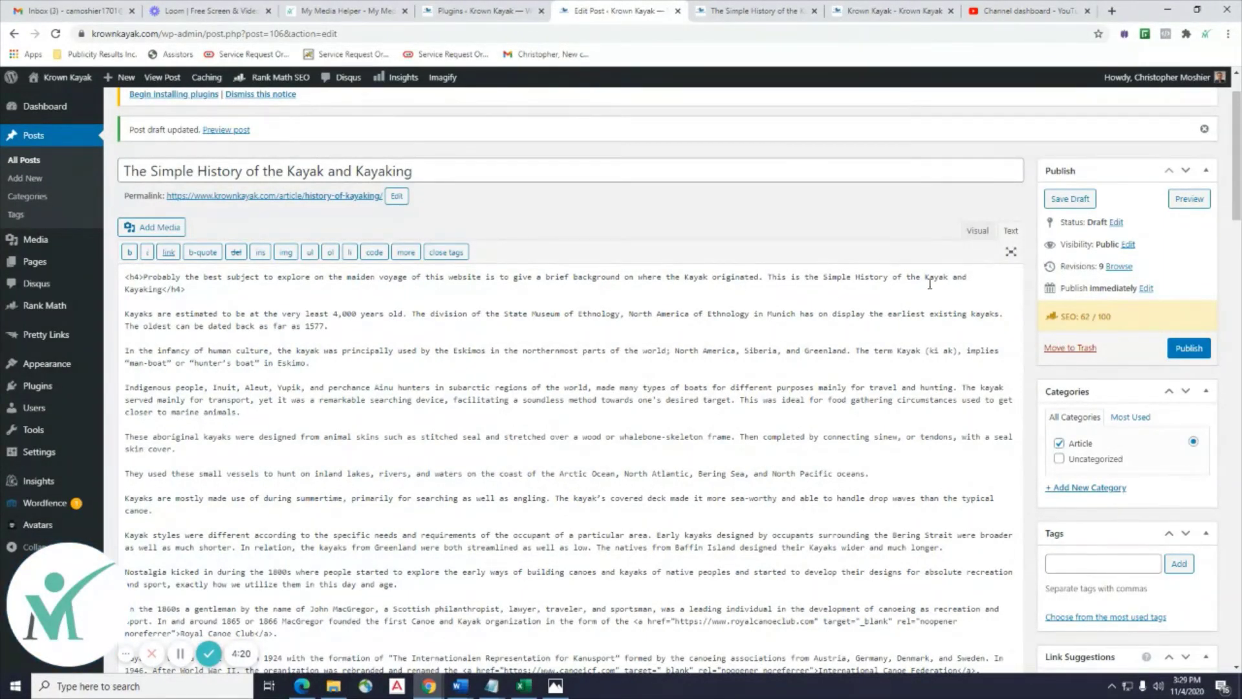
Open the Rank Math snippet for editing, and add a period after "Kayaking" at the end of the opening heading.
{"action": "scroll", "coordinate": [292, 361], "scroll_direction": "down", "scroll_amount": 15}
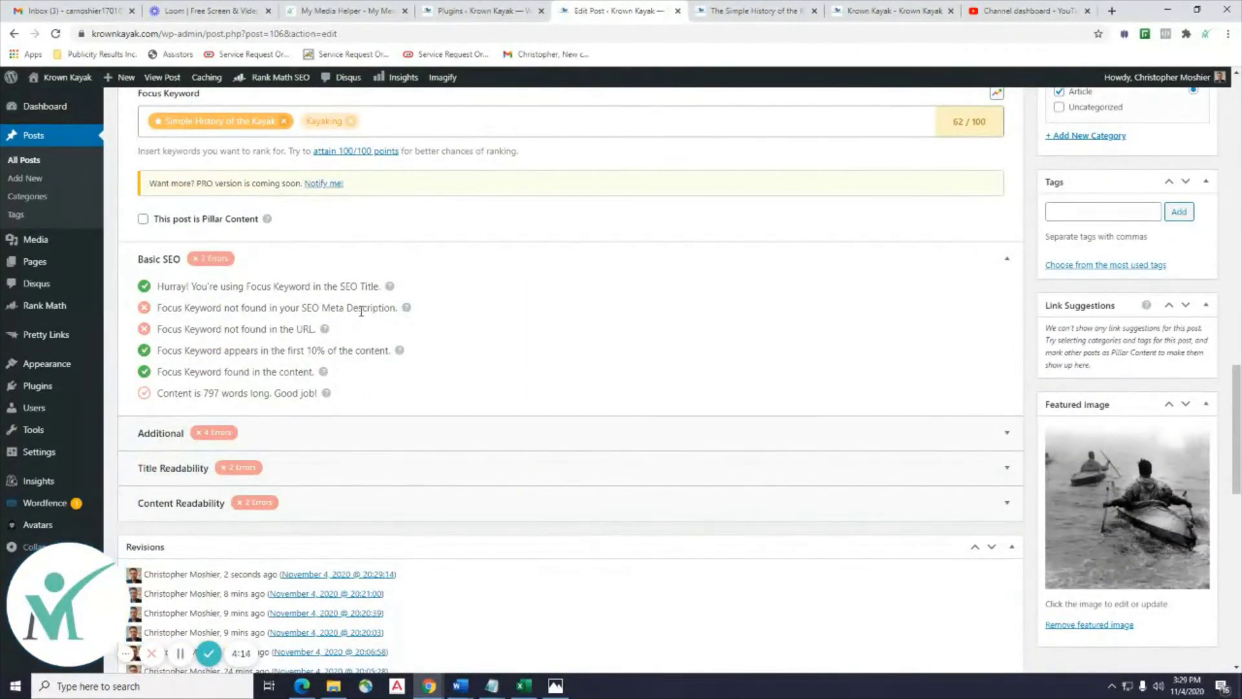
{"action": "scroll", "coordinate": [349, 333], "scroll_direction": "up", "scroll_amount": 5}
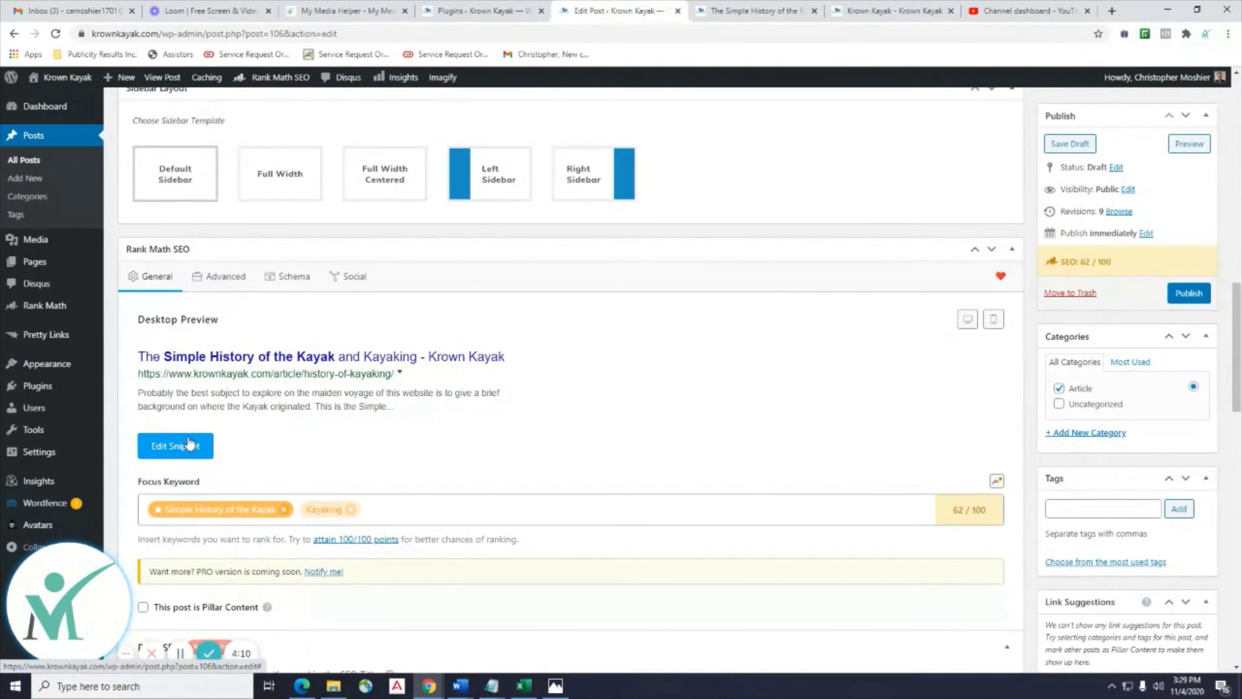
{"action": "left_click", "coordinate": [188, 444]}
{"action": "scroll", "coordinate": [851, 285], "scroll_direction": "up", "scroll_amount": 10}
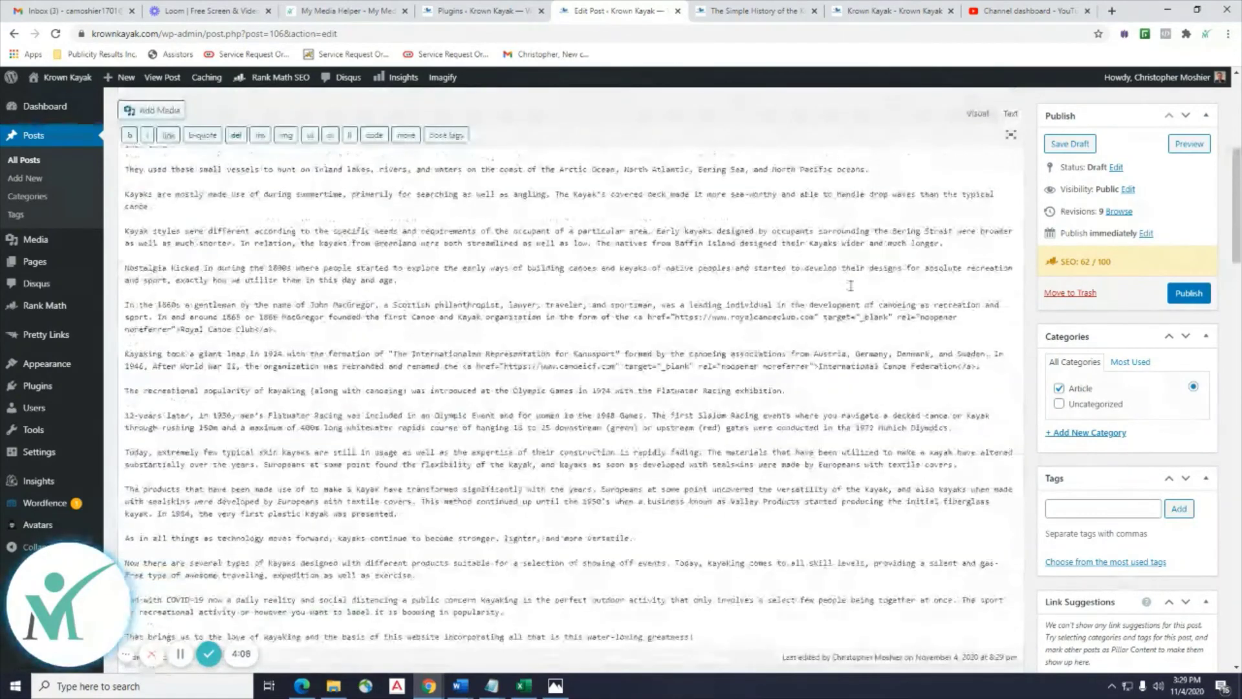
{"action": "scroll", "coordinate": [851, 286], "scroll_direction": "up", "scroll_amount": 4}
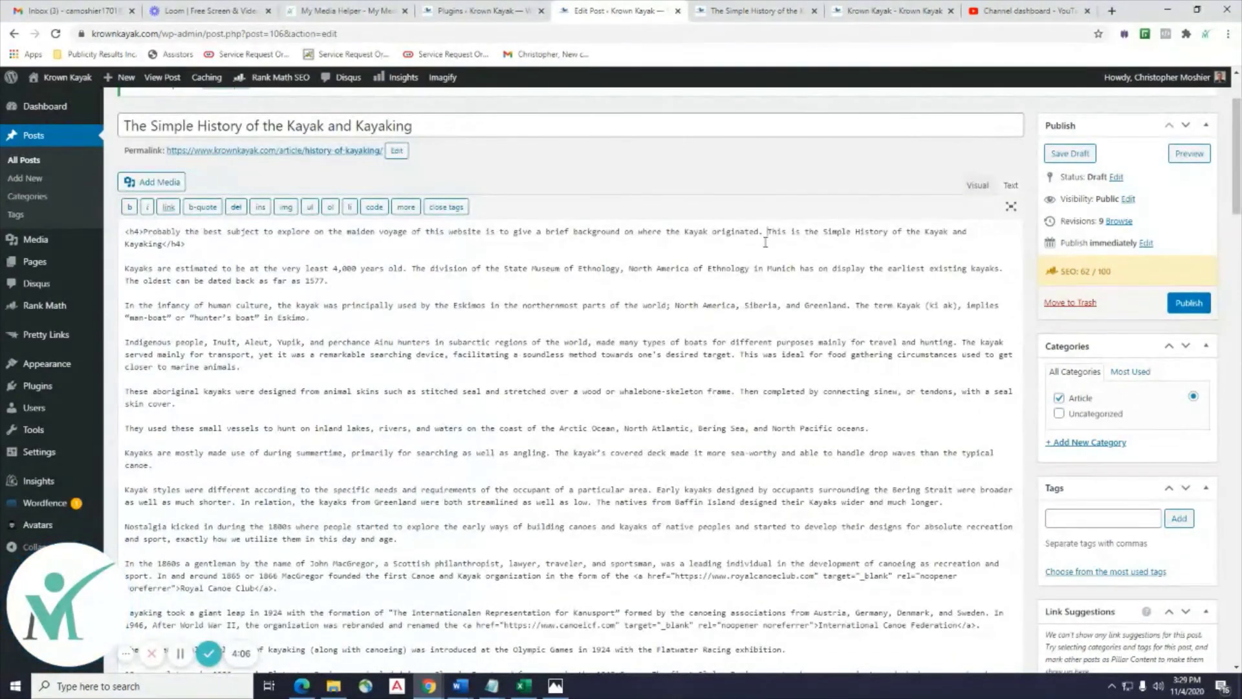
{"action": "left_click_drag", "start_coordinate": [768, 232], "coordinate": [160, 243]}
{"action": "left_click", "coordinate": [164, 242]}
{"action": "type", "text": "."}
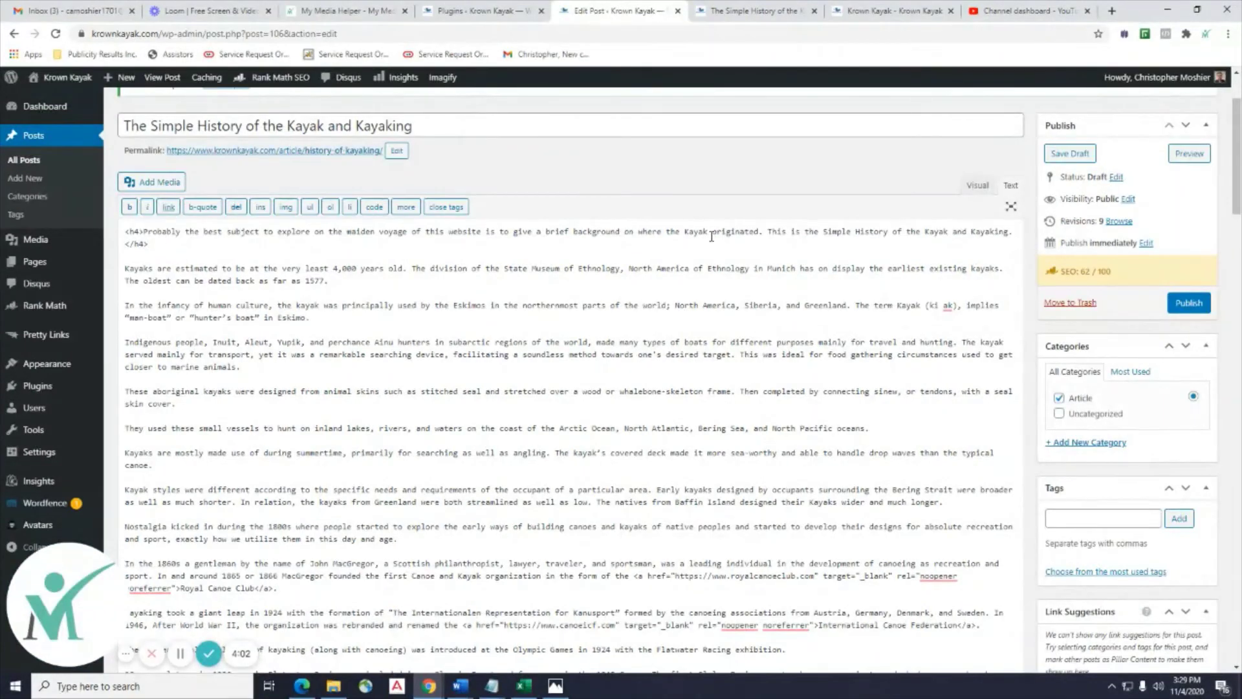
Copy "This is the Simple History of the Kayak and Kayaking." from the opening heading into the Rank Math snippet description.
{"action": "left_click_drag", "start_coordinate": [1013, 231], "coordinate": [770, 233]}
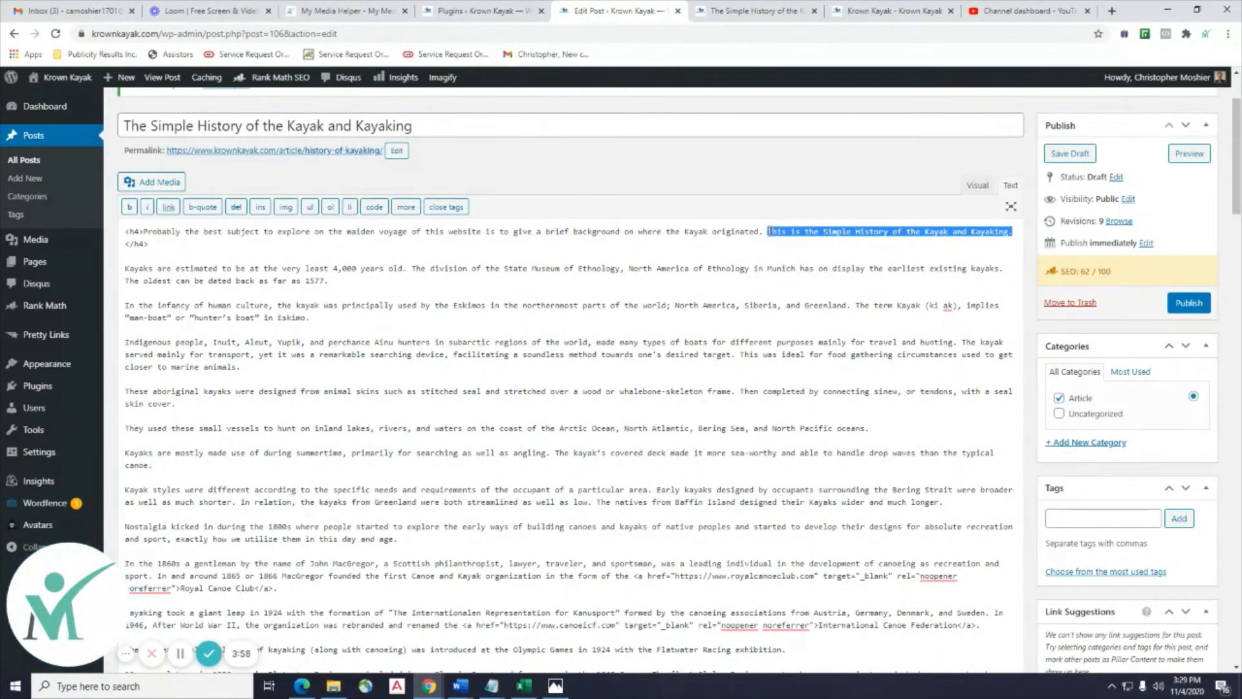
{"action": "right_click", "coordinate": [770, 231]}
{"action": "left_click", "coordinate": [796, 284]}
{"action": "scroll", "coordinate": [294, 457], "scroll_direction": "down", "scroll_amount": 15}
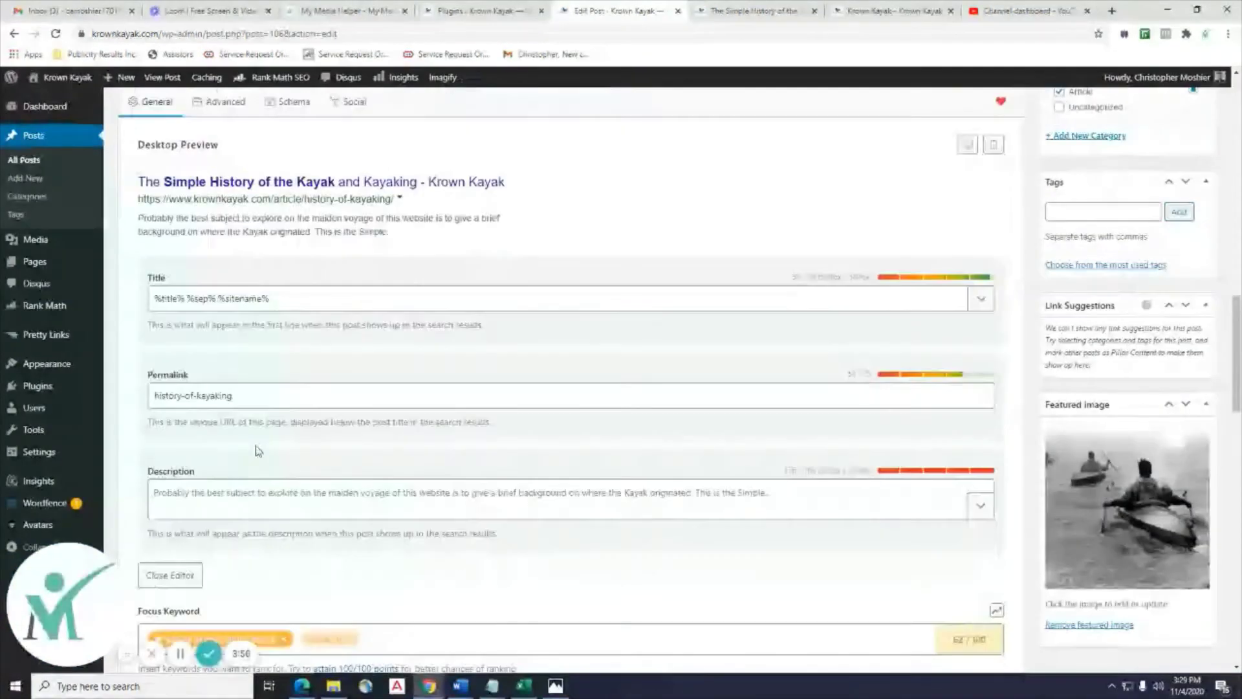
{"action": "scroll", "coordinate": [257, 450], "scroll_direction": "down", "scroll_amount": 3}
{"action": "left_click", "coordinate": [167, 286]}
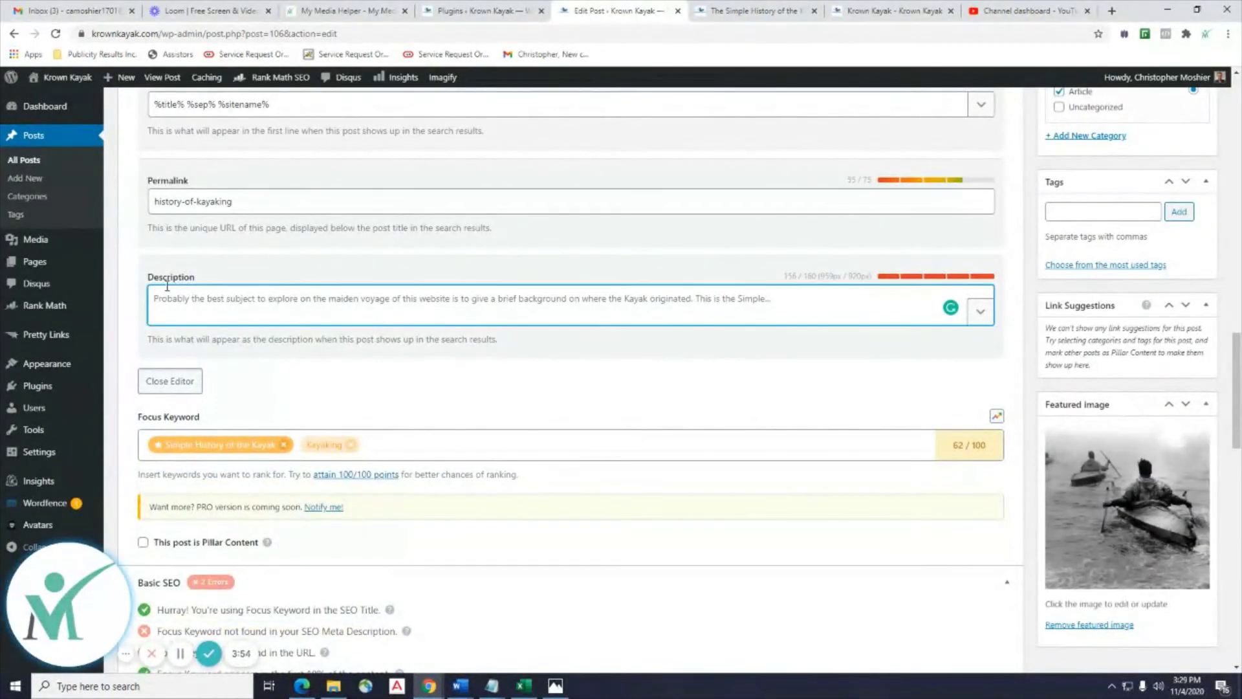
{"action": "key", "text": "ctrl+v"}
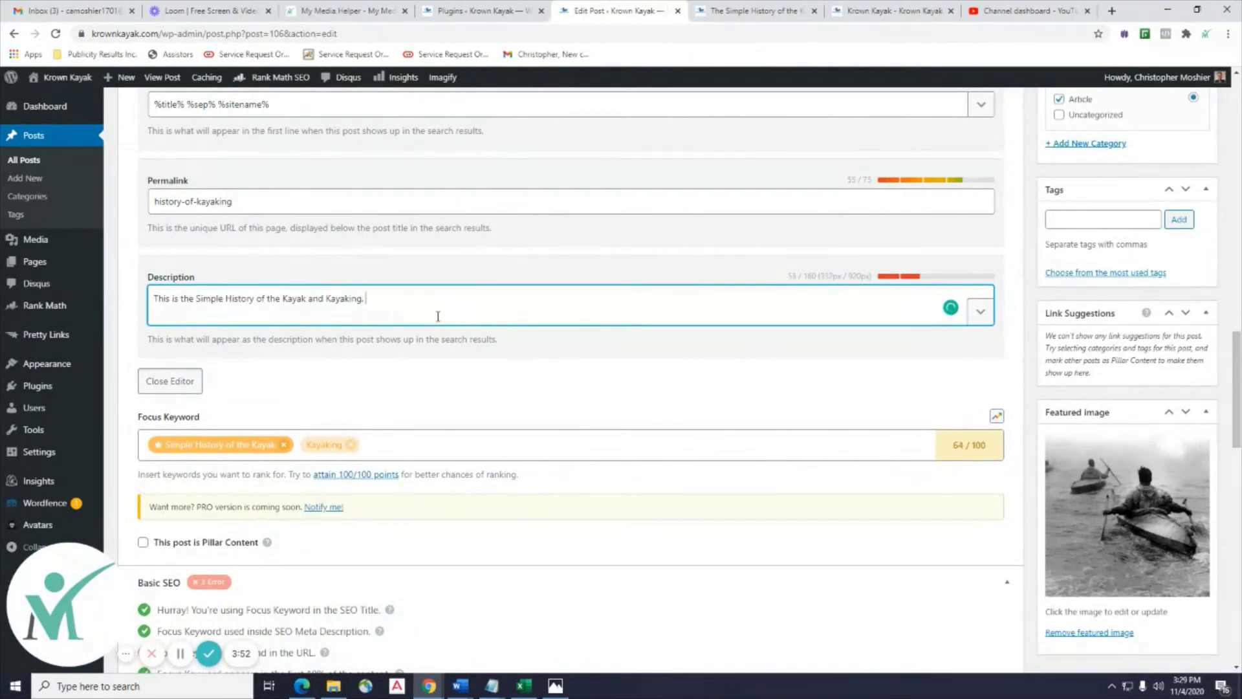
Append the opening heading's first sentence, "Probably the best subject to explore… where the Kayak originated.", to the snippet description and close the snippet editor.
{"action": "scroll", "coordinate": [438, 316], "scroll_direction": "up", "scroll_amount": 20}
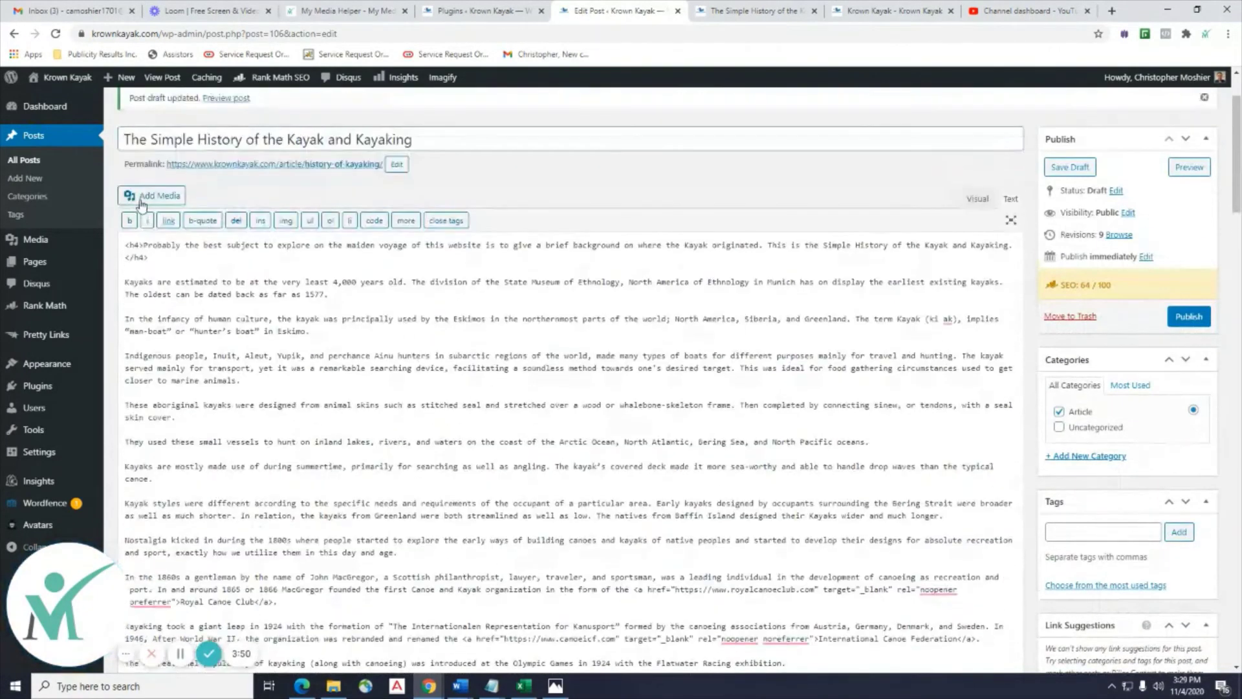
{"action": "left_click_drag", "start_coordinate": [145, 244], "coordinate": [738, 244]}
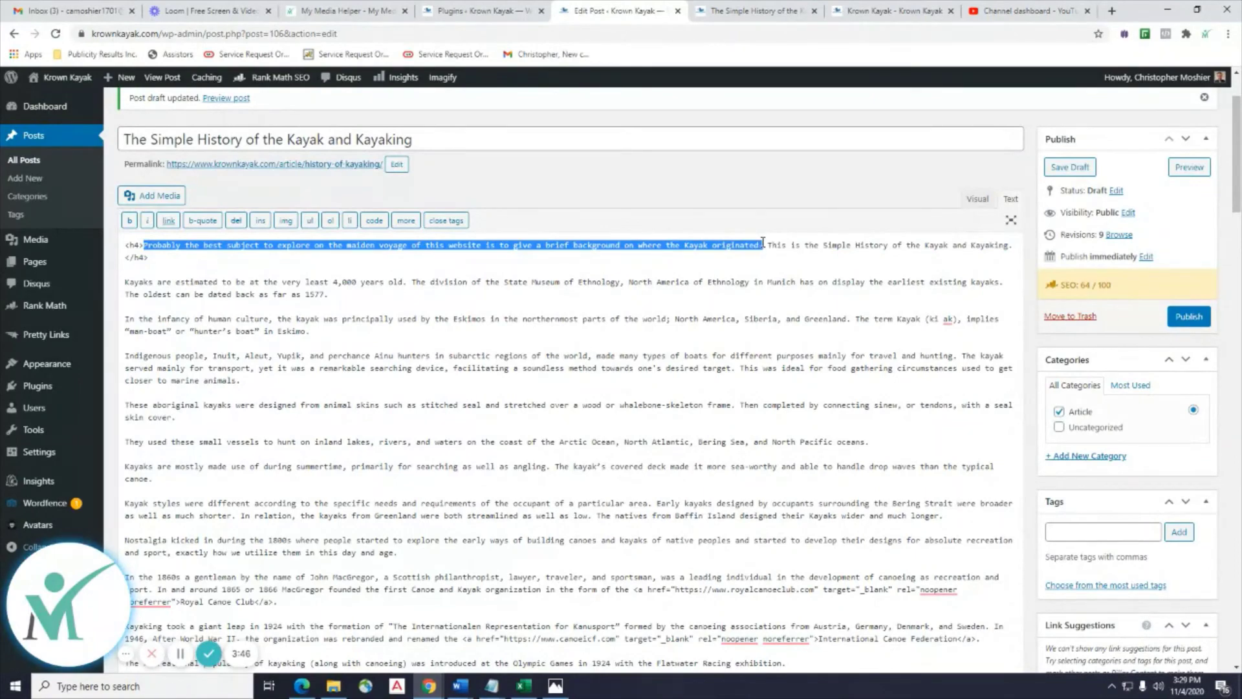
{"action": "scroll", "coordinate": [472, 388], "scroll_direction": "down", "scroll_amount": 15}
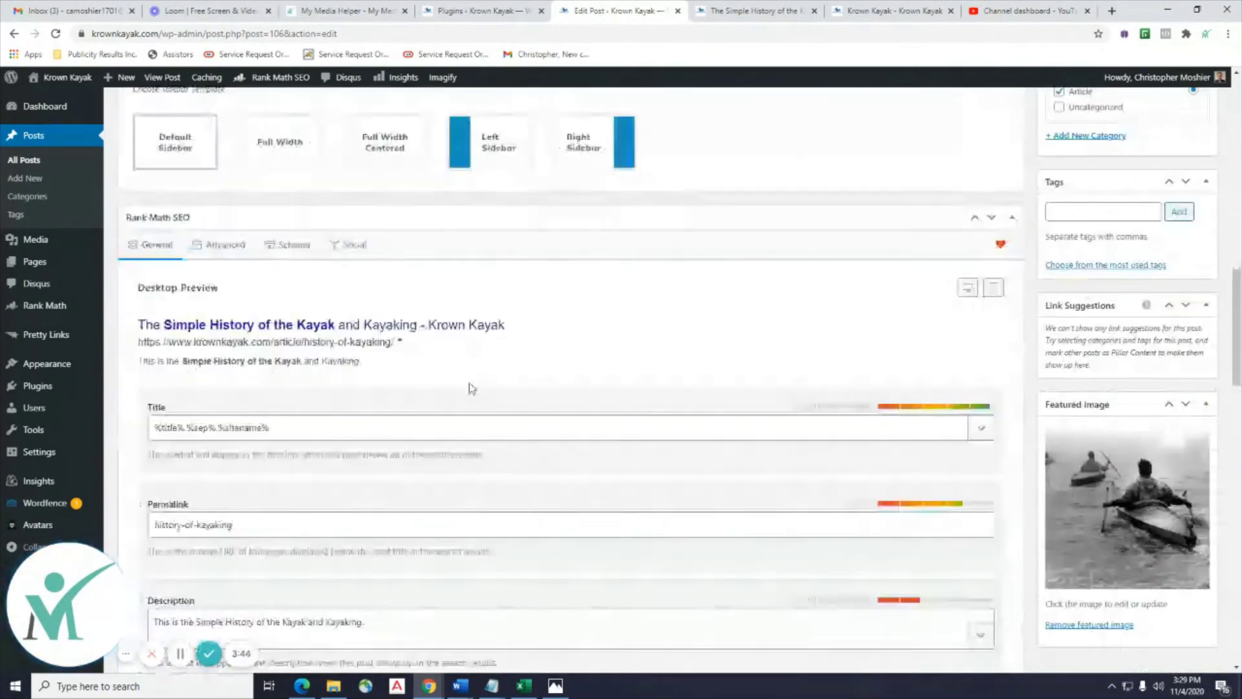
{"action": "scroll", "coordinate": [471, 388], "scroll_direction": "down", "scroll_amount": 5}
{"action": "left_click", "coordinate": [409, 236]}
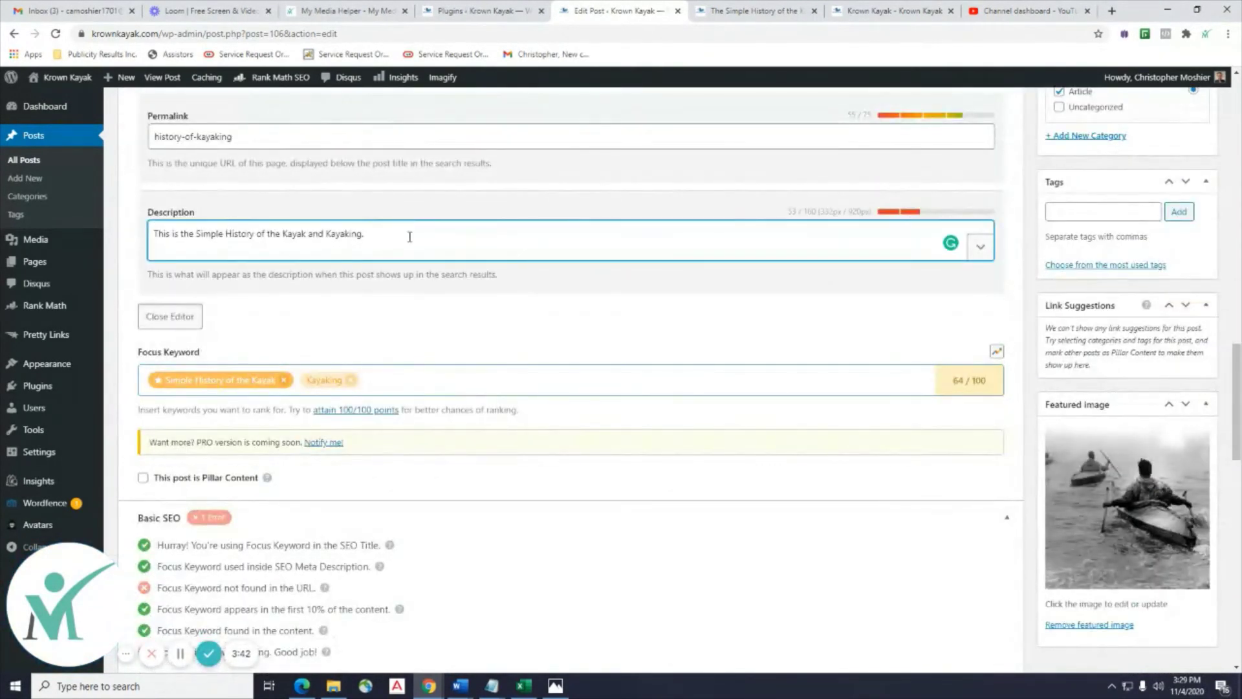
{"action": "type", "text": "Probably the best subject to explore on the maiden voyage of this website is to give a brief background on where the Kayak originated."}
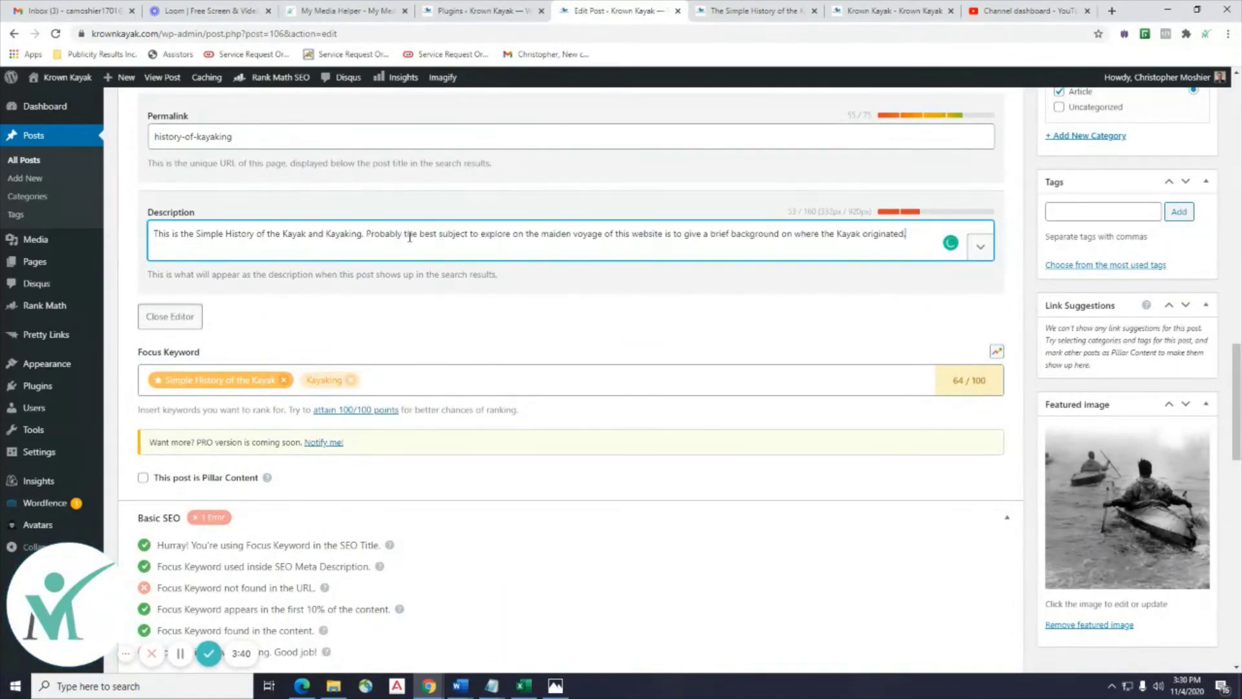
{"action": "left_click", "coordinate": [169, 316]}
{"action": "scroll", "coordinate": [407, 456], "scroll_direction": "down", "scroll_amount": 2}
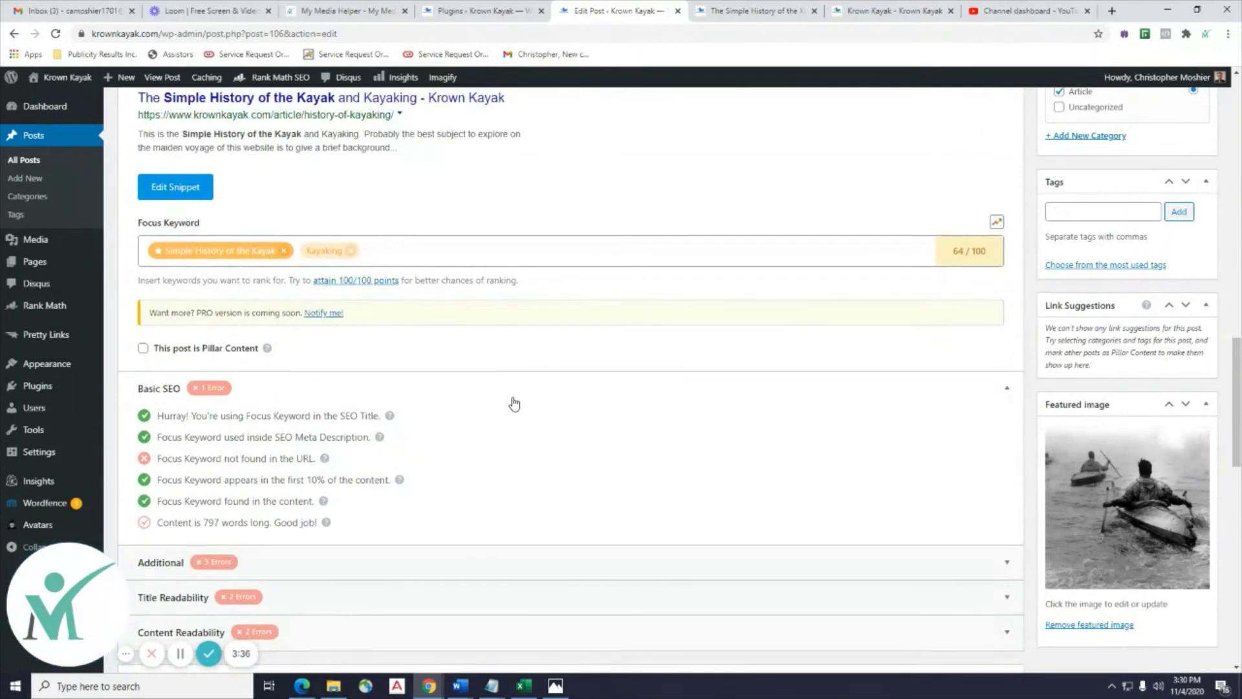
Set the post's permalink slug to "simple-history-of-the-kayak" so that it contains the focus keyword.
{"action": "scroll", "coordinate": [707, 337], "scroll_direction": "up", "scroll_amount": 9}
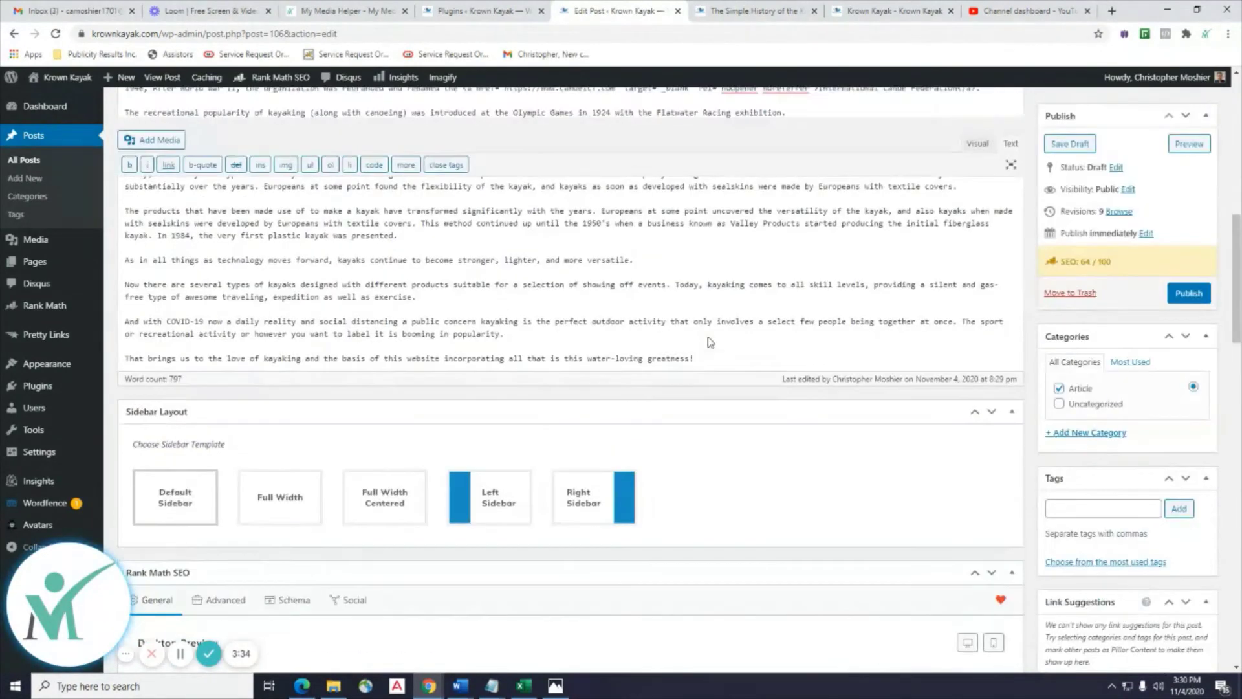
{"action": "scroll", "coordinate": [330, 414], "scroll_direction": "down", "scroll_amount": 10}
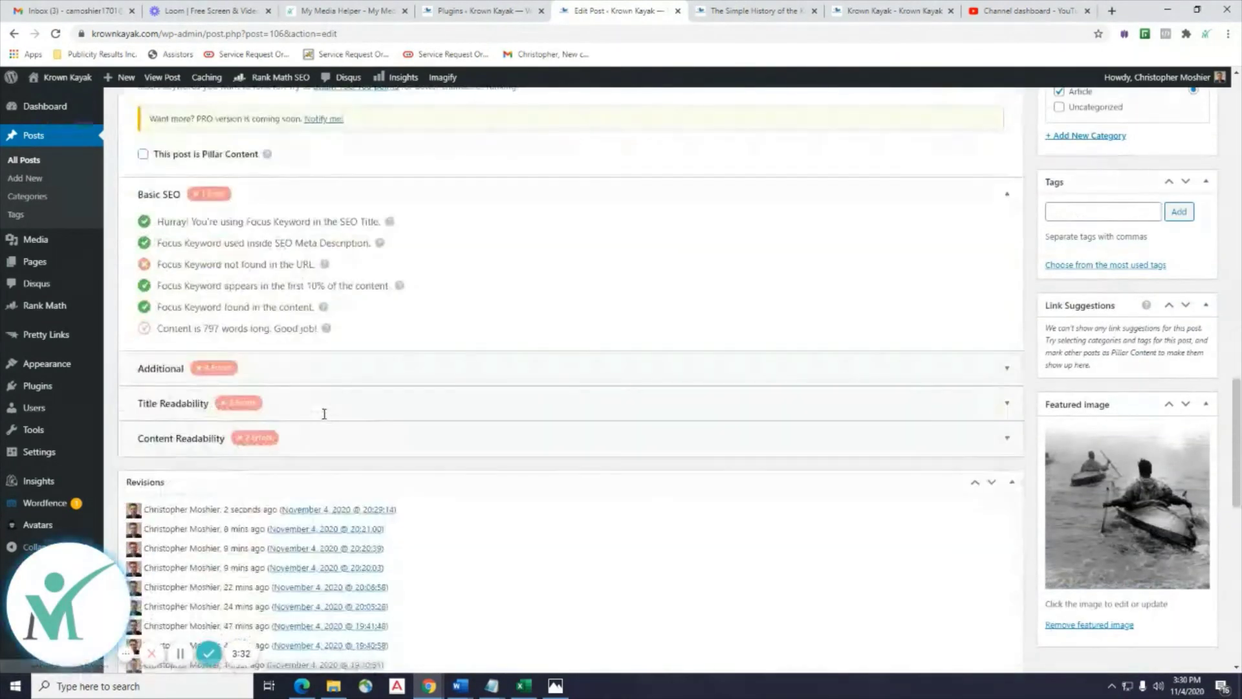
{"action": "scroll", "coordinate": [320, 419], "scroll_direction": "up", "scroll_amount": 1}
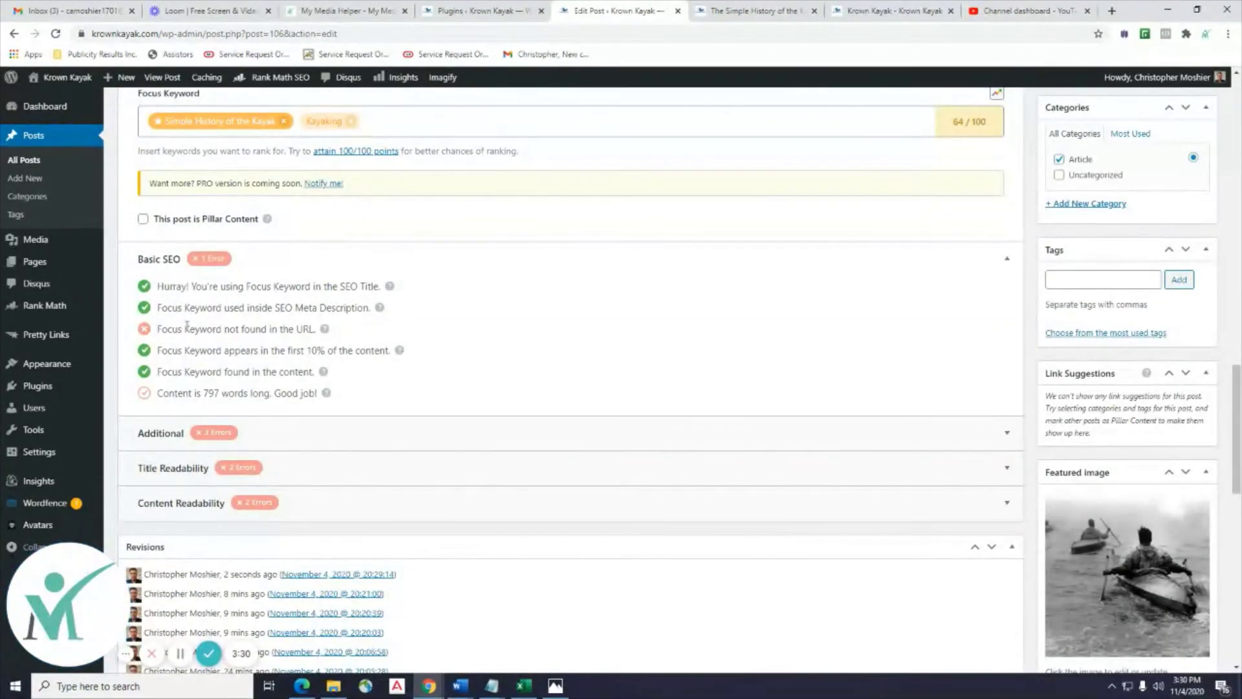
{"action": "scroll", "coordinate": [452, 434], "scroll_direction": "up", "scroll_amount": 8}
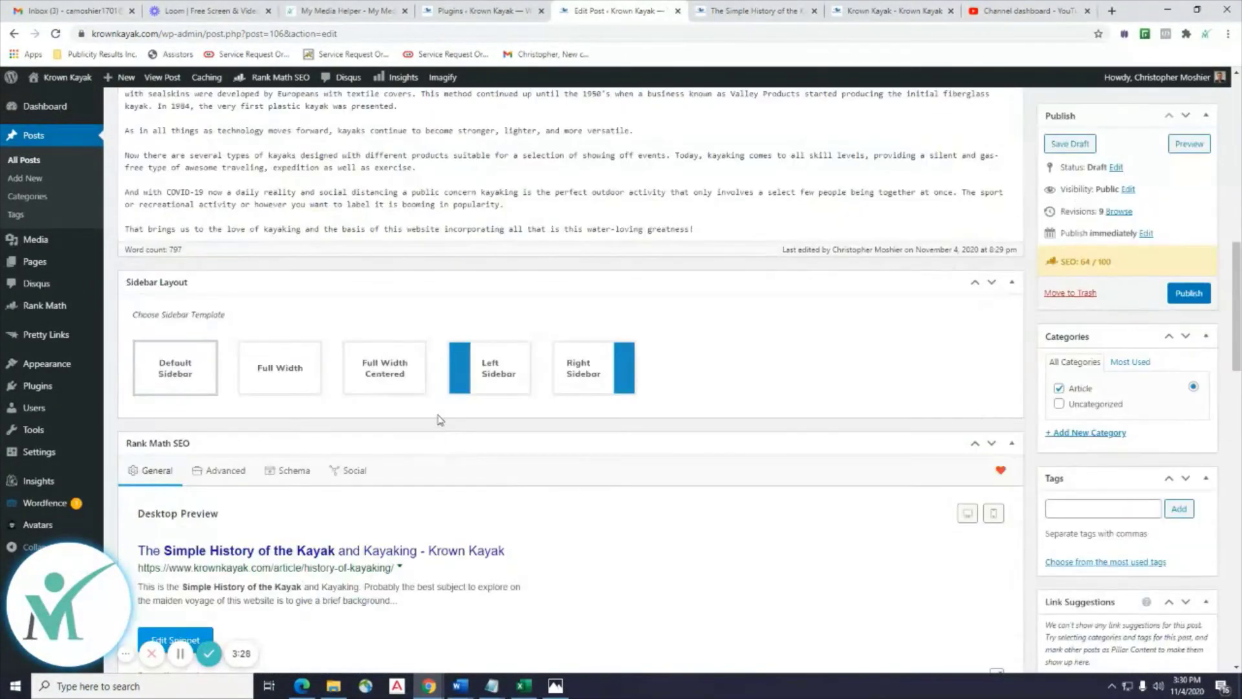
{"action": "scroll", "coordinate": [453, 393], "scroll_direction": "up", "scroll_amount": 7}
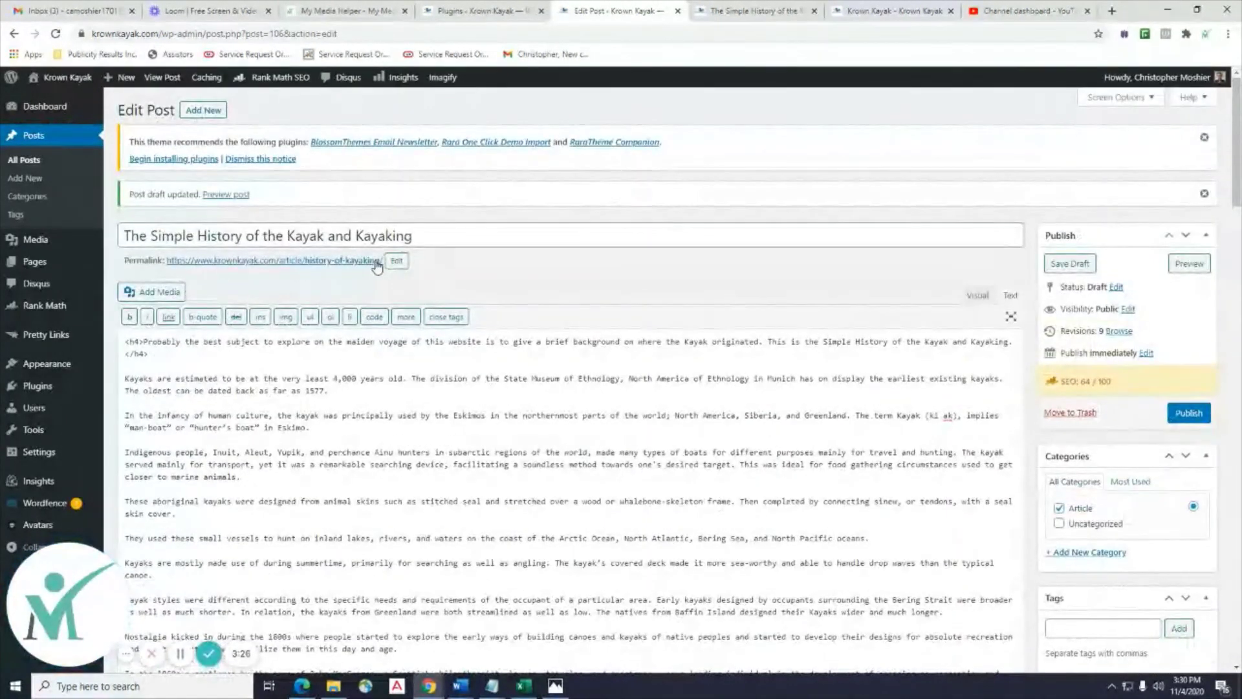
{"action": "left_click", "coordinate": [402, 262]}
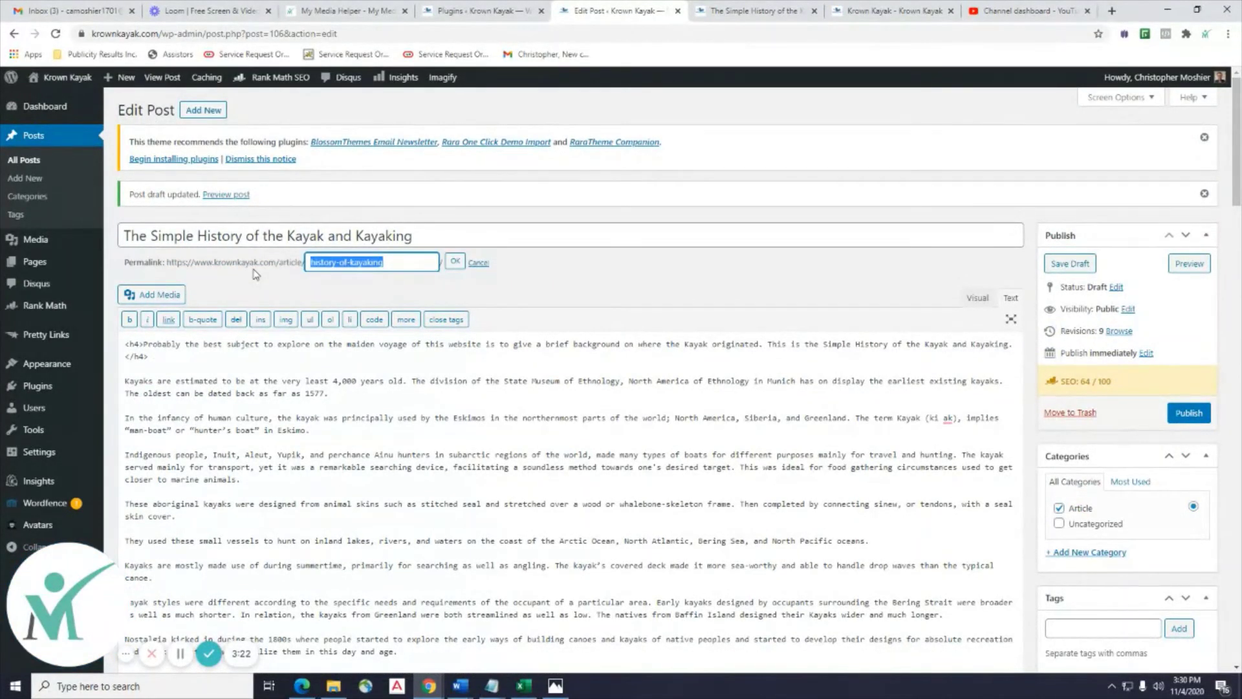
{"action": "type", "text": "simple-"}
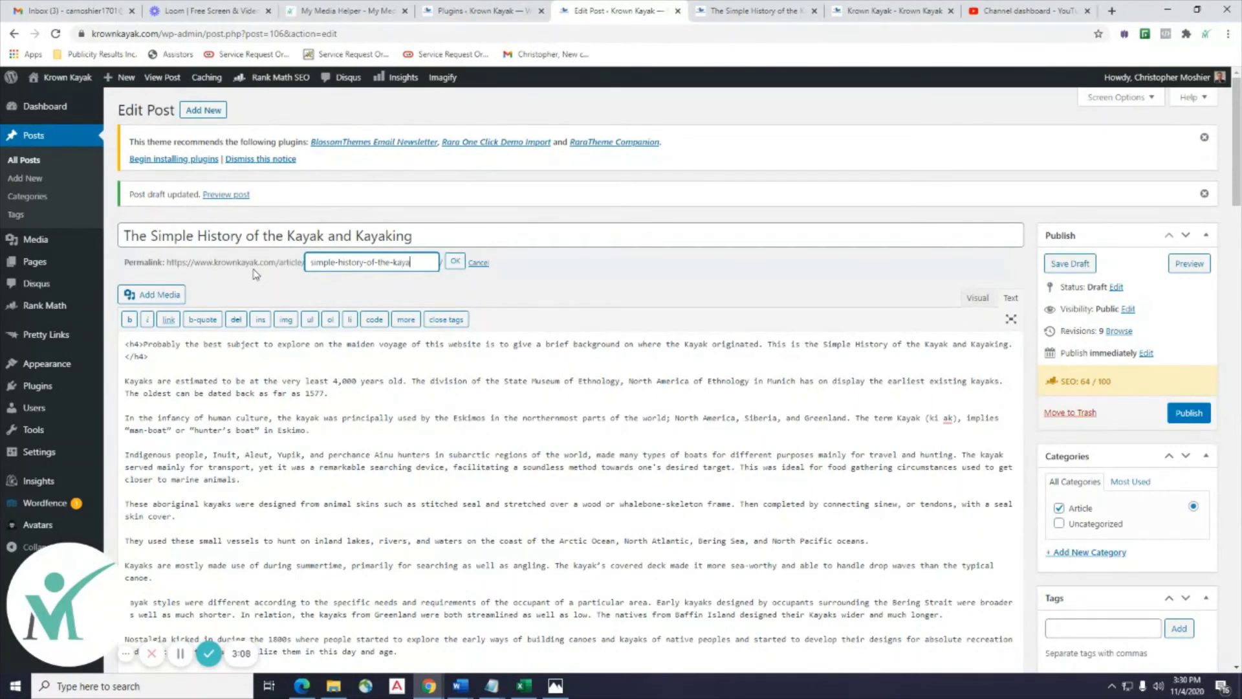
{"action": "left_click", "coordinate": [452, 262]}
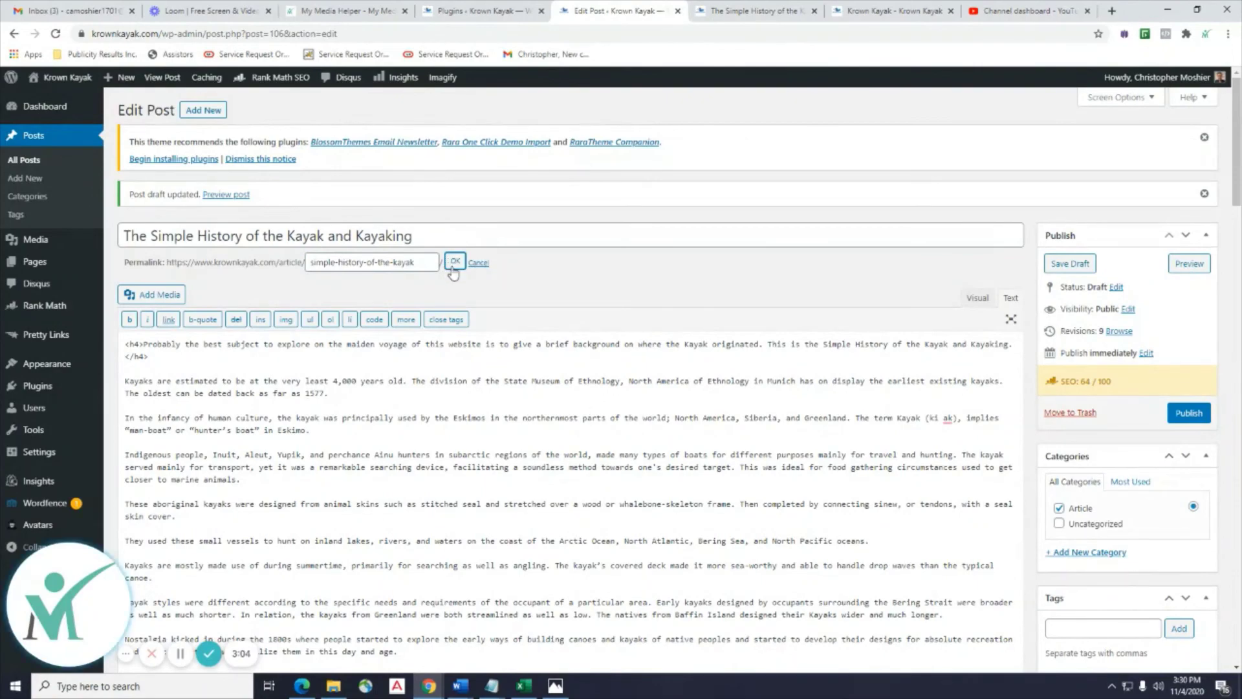
{"action": "scroll", "coordinate": [555, 290], "scroll_direction": "down", "scroll_amount": 20}
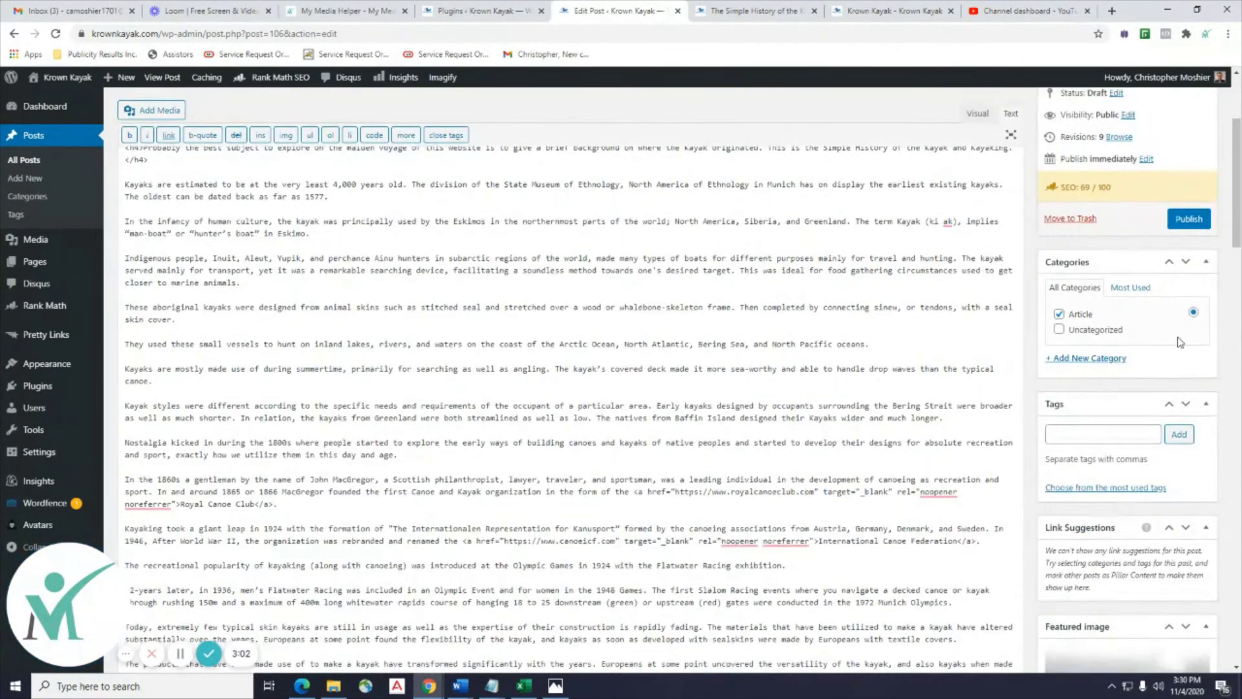
Expand the Additional section of the Rank Math checks and examine which items are still flagged.
{"action": "scroll", "coordinate": [464, 377], "scroll_direction": "down", "scroll_amount": 8}
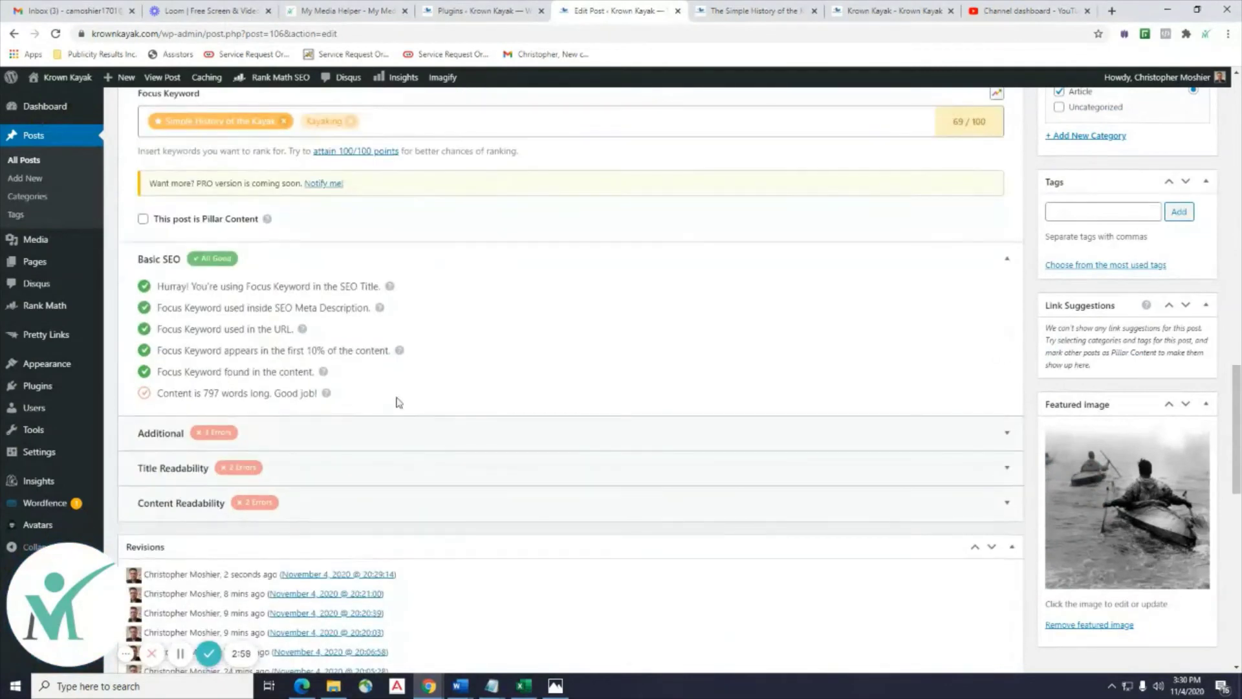
{"action": "left_click", "coordinate": [186, 434]}
{"action": "scroll", "coordinate": [557, 369], "scroll_direction": "down", "scroll_amount": 2}
{"action": "mouse_move", "coordinate": [556, 375]}
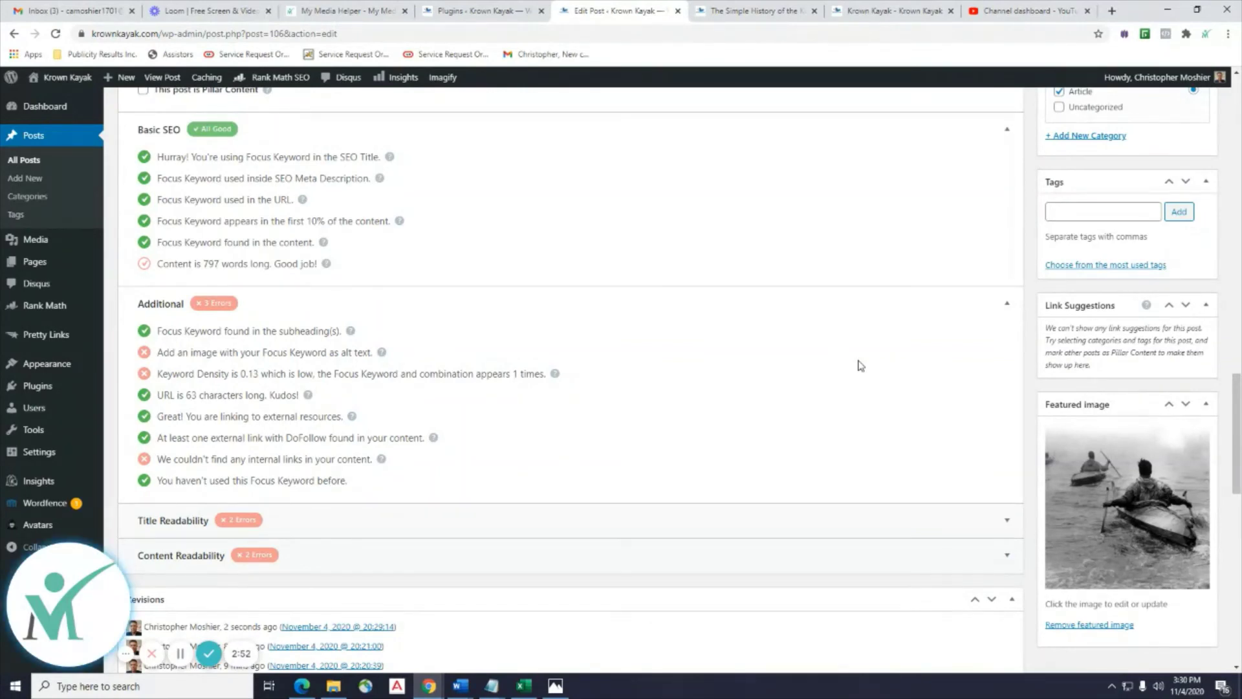
Copy the phrase "Simple History of the Kayak" from the post title.
{"action": "scroll", "coordinate": [809, 372], "scroll_direction": "up", "scroll_amount": 15}
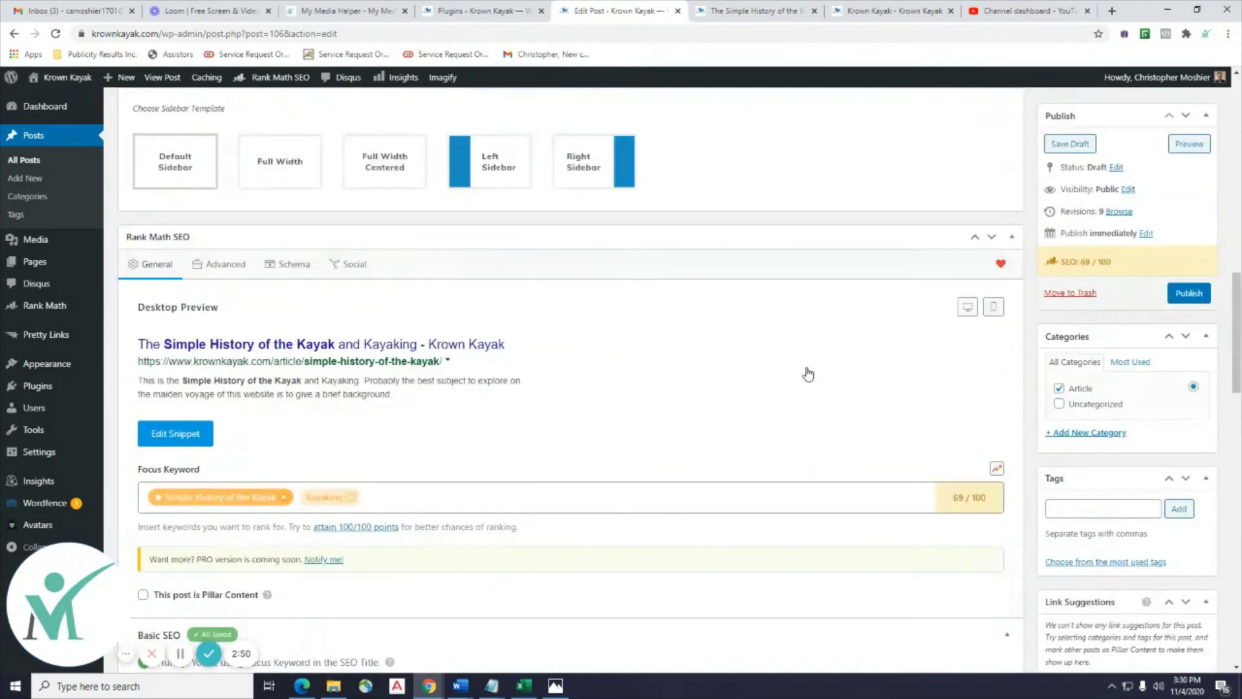
{"action": "scroll", "coordinate": [303, 231], "scroll_direction": "up", "scroll_amount": 5}
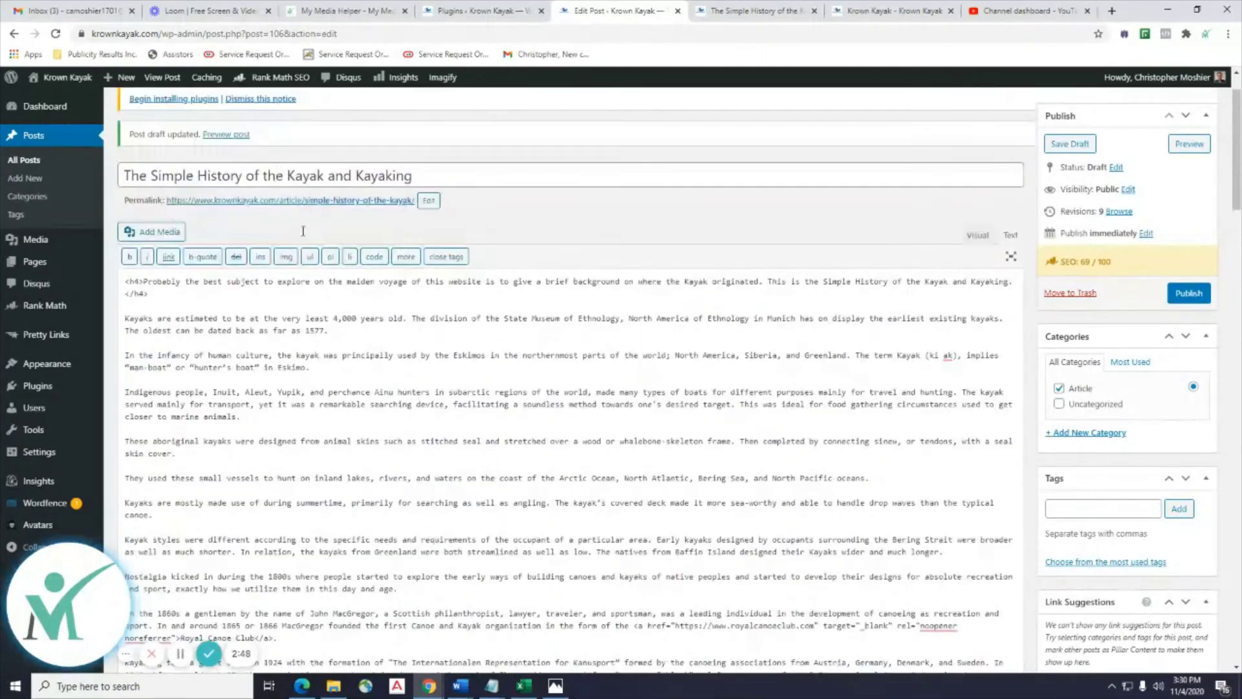
{"action": "left_click_drag", "start_coordinate": [321, 233], "coordinate": [152, 238]}
{"action": "right_click", "coordinate": [152, 238]}
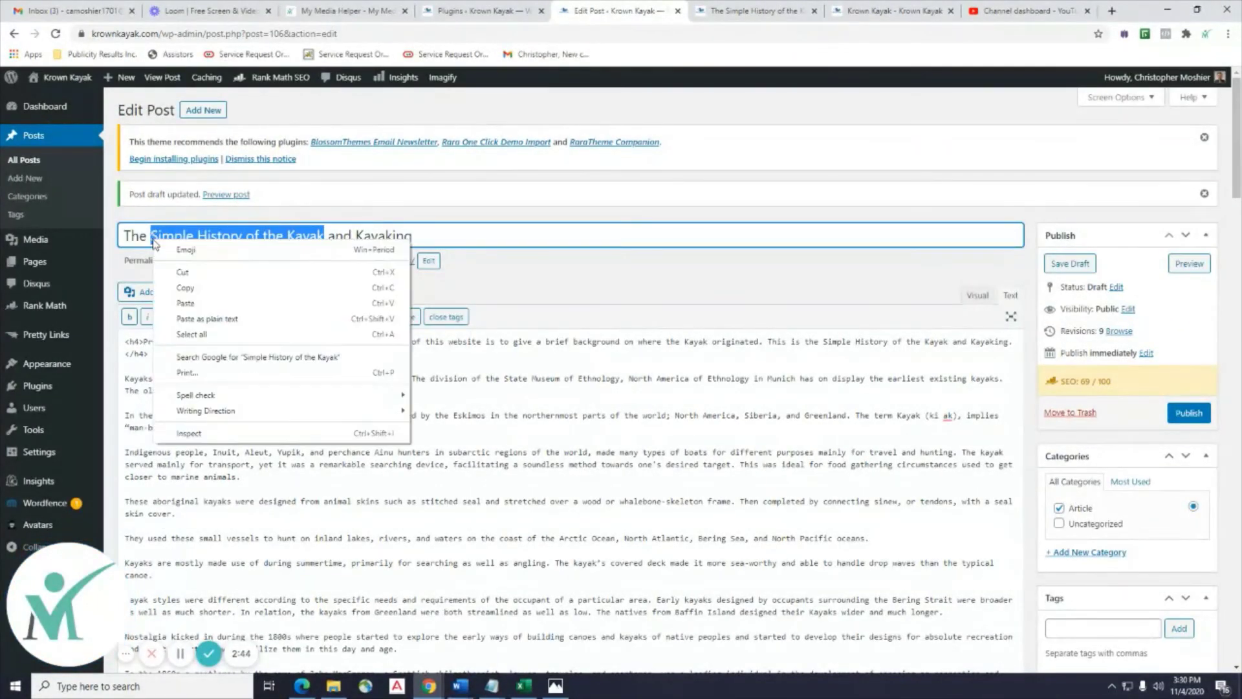
{"action": "left_click", "coordinate": [177, 290]}
Replace the featured image's alt text with the copied "Simple History of the Kayak" and set the image as featured again.
{"action": "scroll", "coordinate": [939, 480], "scroll_direction": "down", "scroll_amount": 15}
{"action": "scroll", "coordinate": [939, 479], "scroll_direction": "down", "scroll_amount": 6}
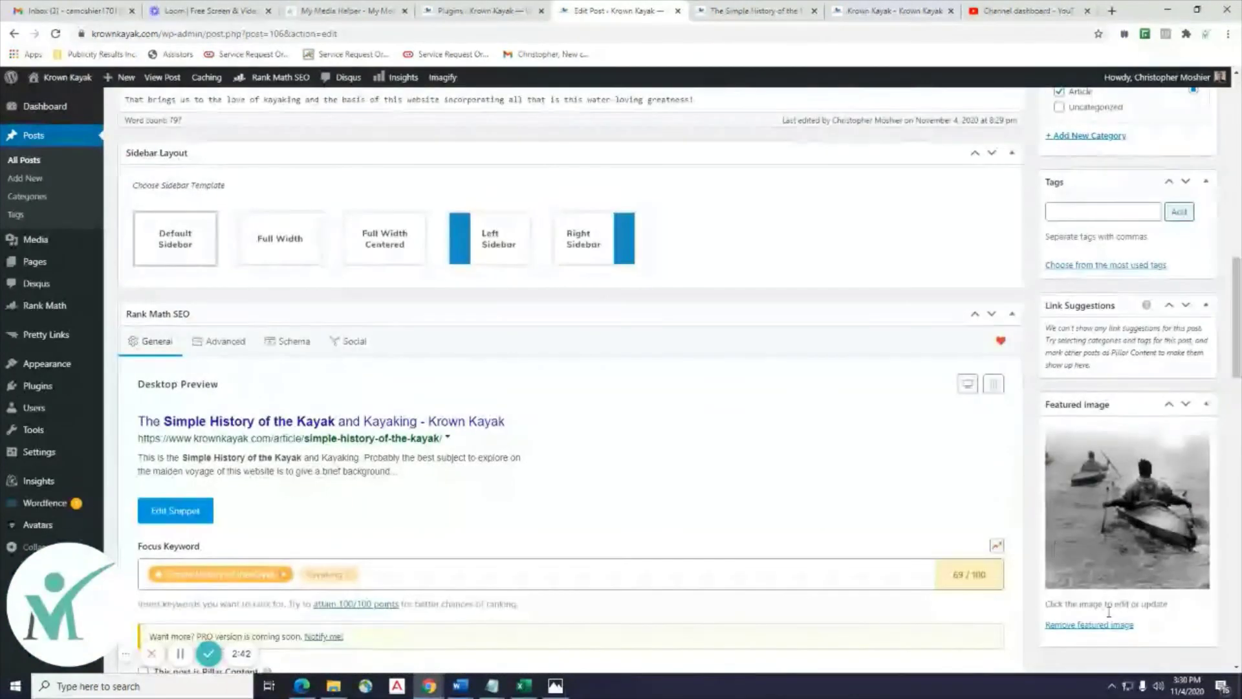
{"action": "scroll", "coordinate": [1114, 644], "scroll_direction": "down", "scroll_amount": 1}
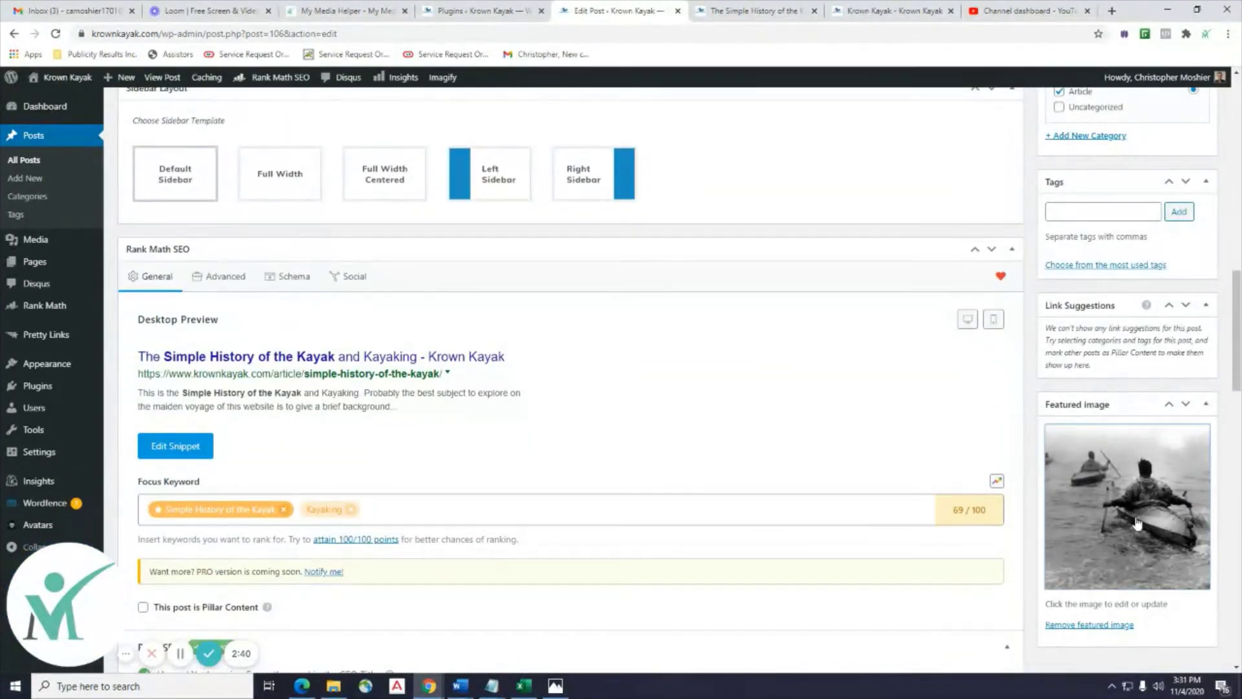
{"action": "left_click", "coordinate": [1127, 572]}
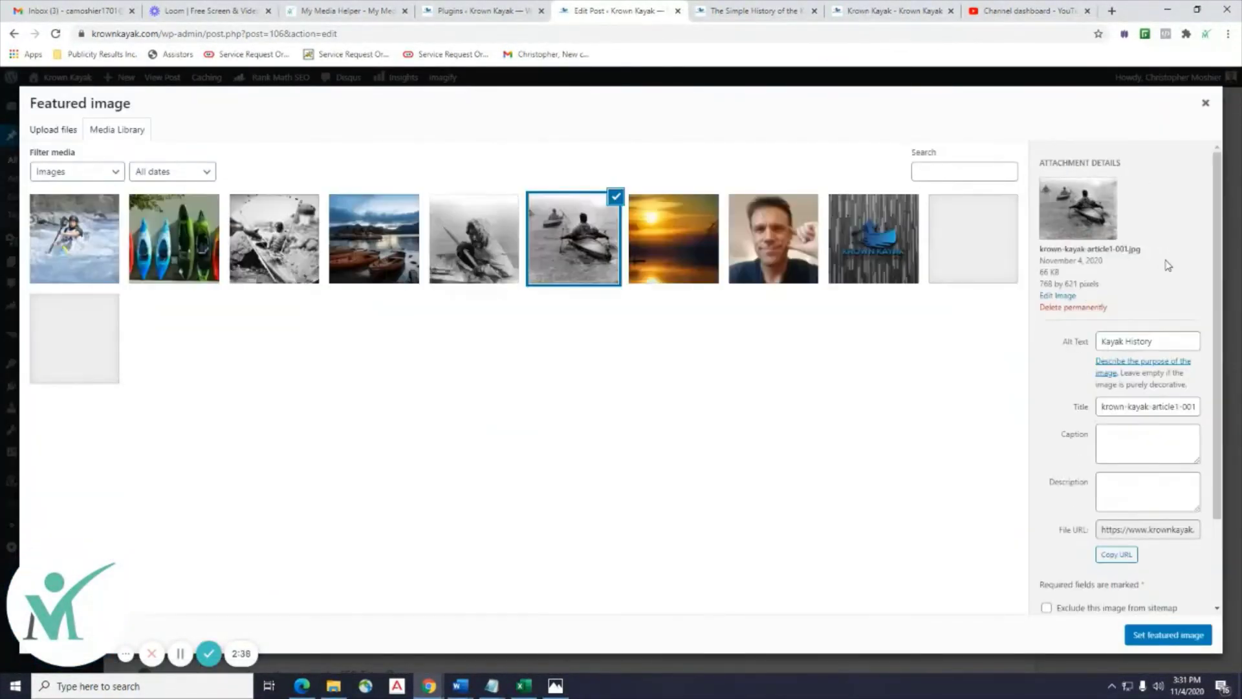
{"action": "left_click_drag", "start_coordinate": [1171, 342], "coordinate": [1020, 335]}
{"action": "key", "text": "ctrl+v"}
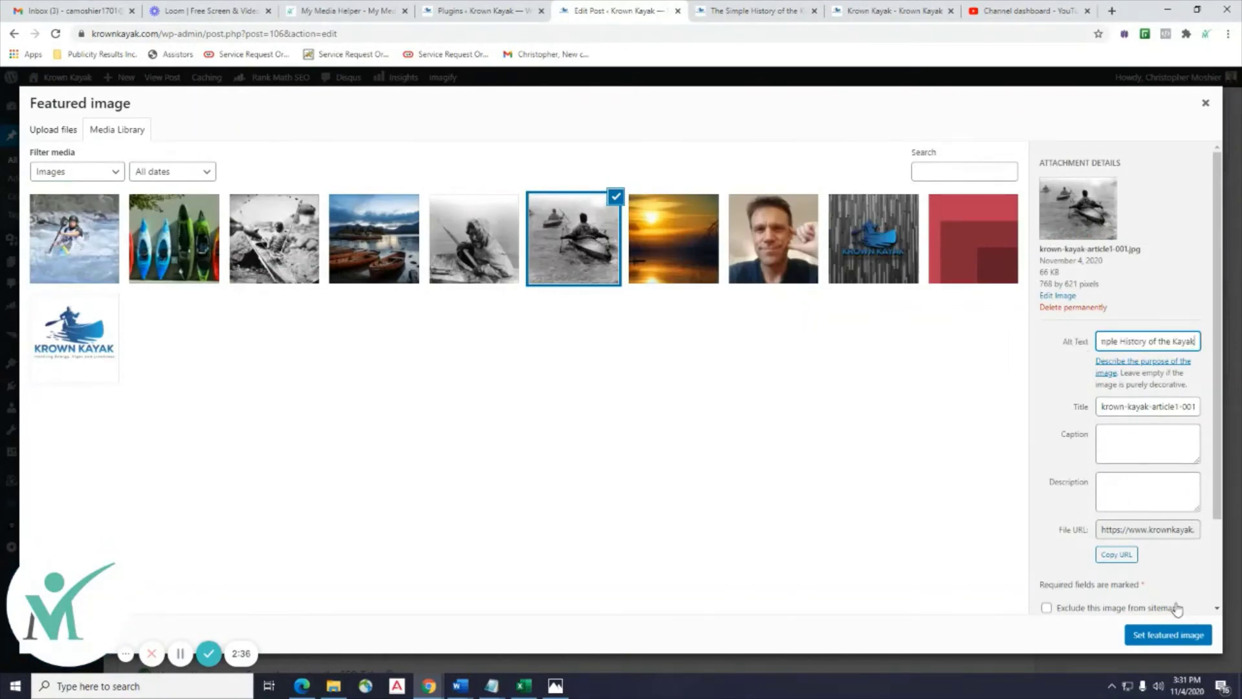
{"action": "left_click", "coordinate": [1167, 635]}
Recheck the Additional SEO items, then expand Title Readability and Content Readability to examine their flagged items.
{"action": "scroll", "coordinate": [780, 266], "scroll_direction": "up", "scroll_amount": 7}
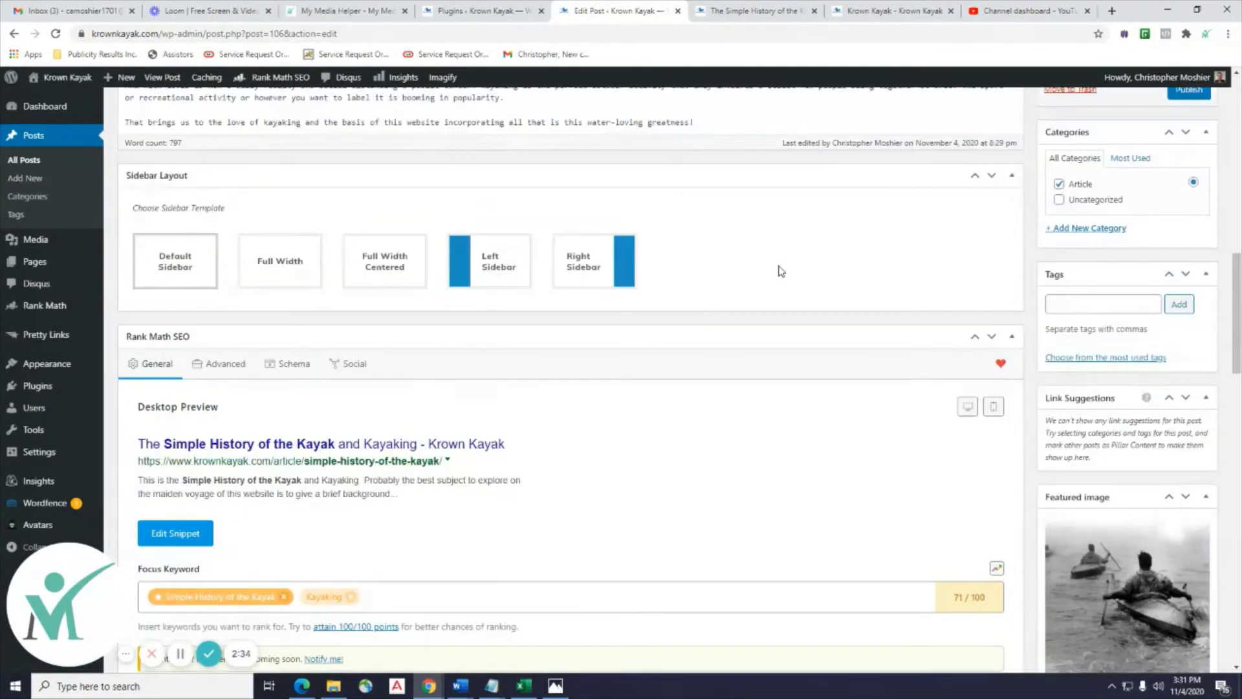
{"action": "scroll", "coordinate": [770, 382], "scroll_direction": "down", "scroll_amount": 9}
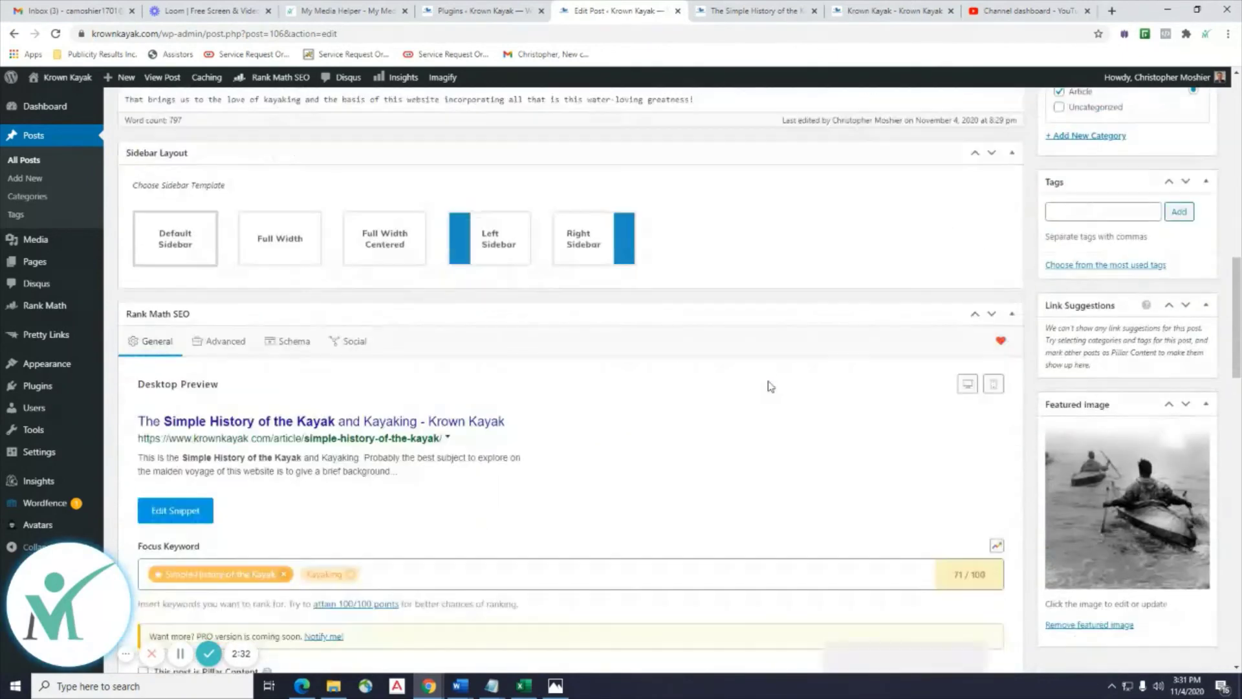
{"action": "scroll", "coordinate": [588, 364], "scroll_direction": "down", "scroll_amount": 5}
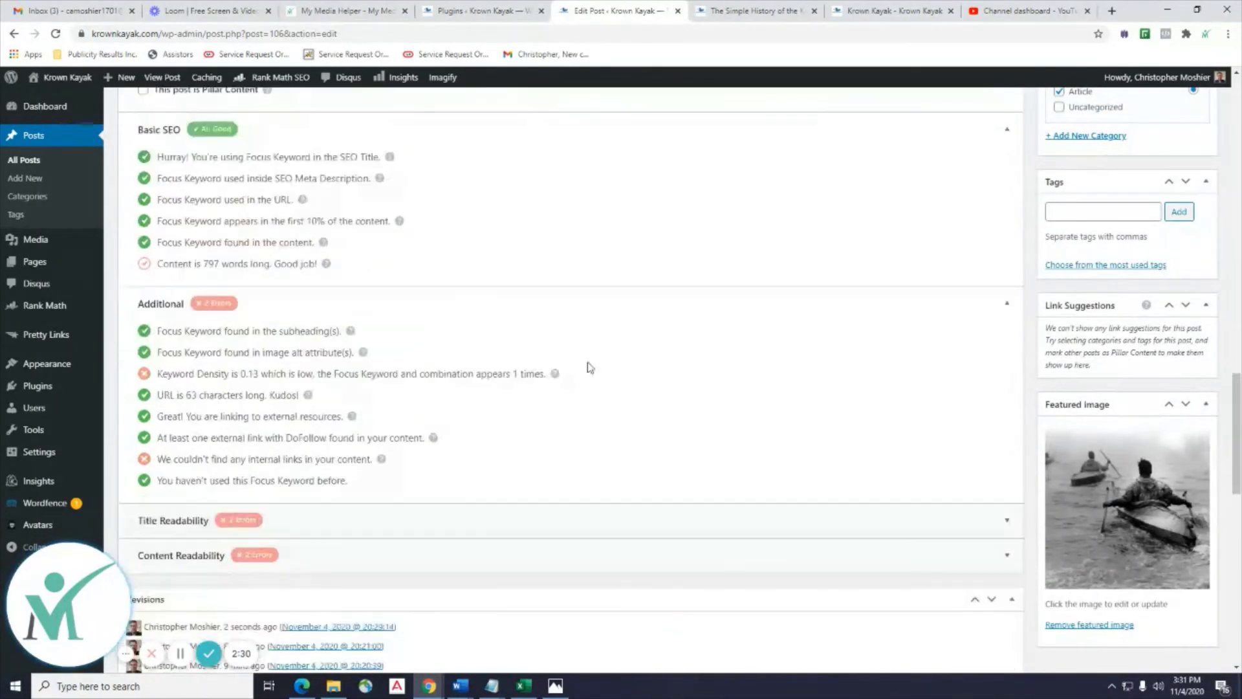
{"action": "scroll", "coordinate": [369, 264], "scroll_direction": "up", "scroll_amount": 2}
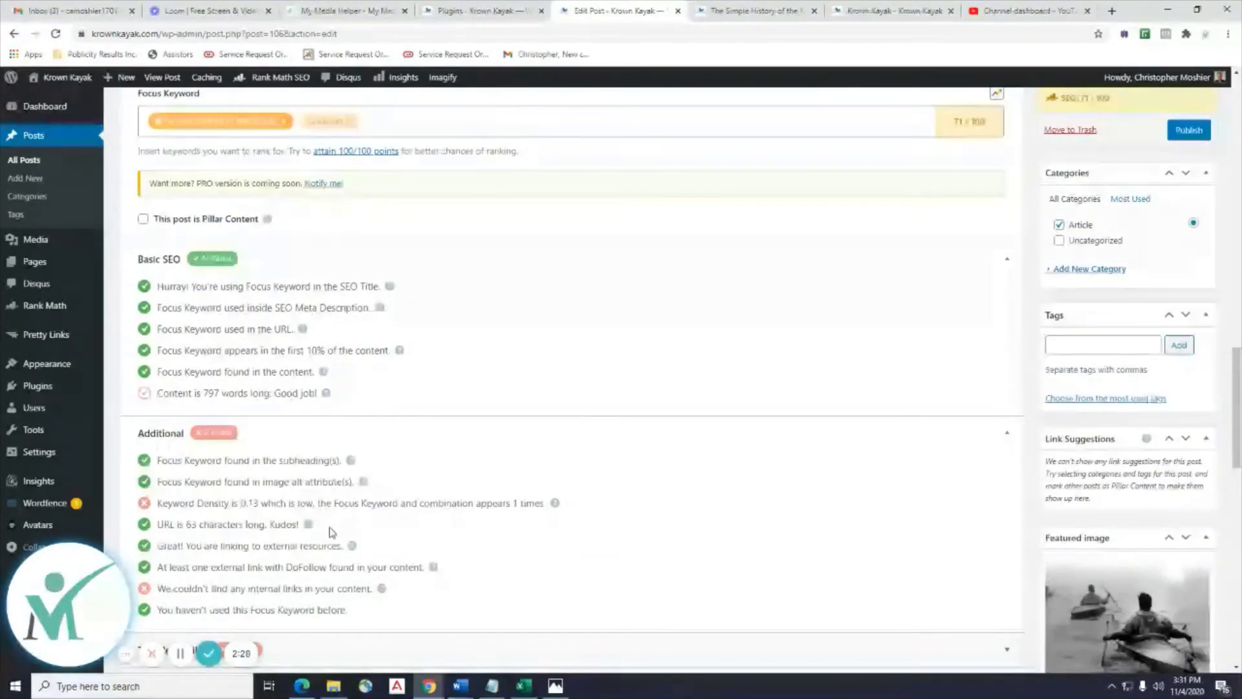
{"action": "scroll", "coordinate": [331, 527], "scroll_direction": "down", "scroll_amount": 1}
{"action": "left_click", "coordinate": [337, 585]}
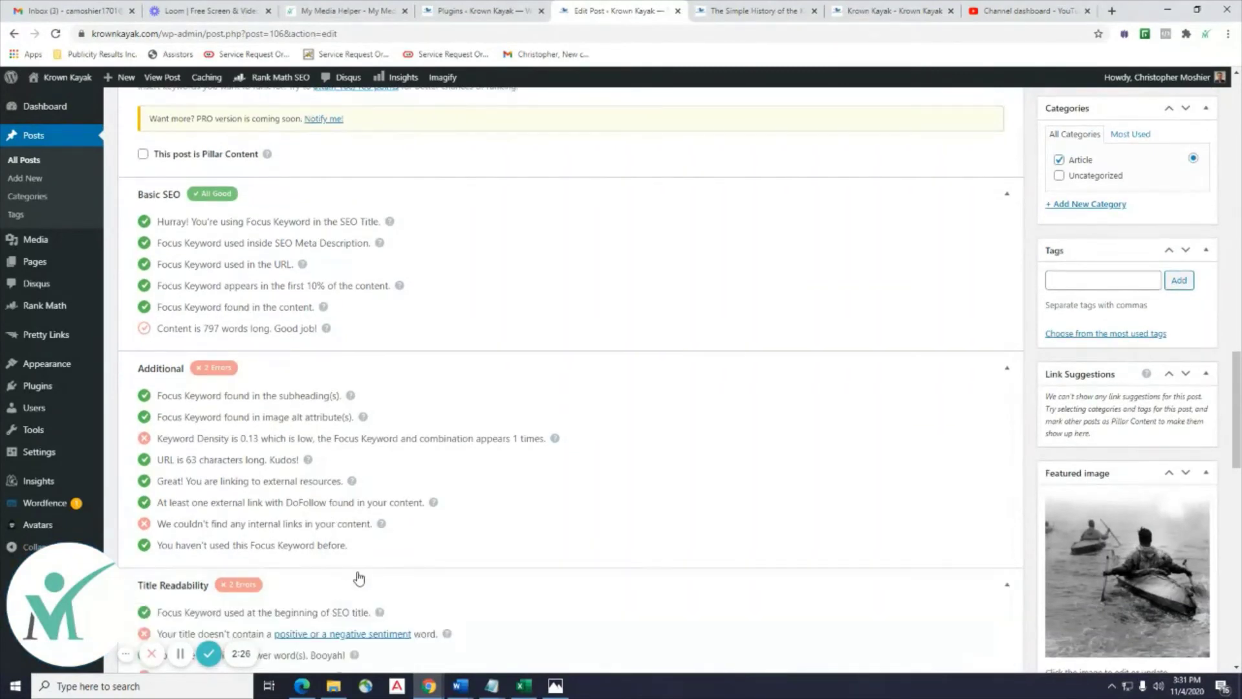
{"action": "scroll", "coordinate": [490, 455], "scroll_direction": "down", "scroll_amount": 2}
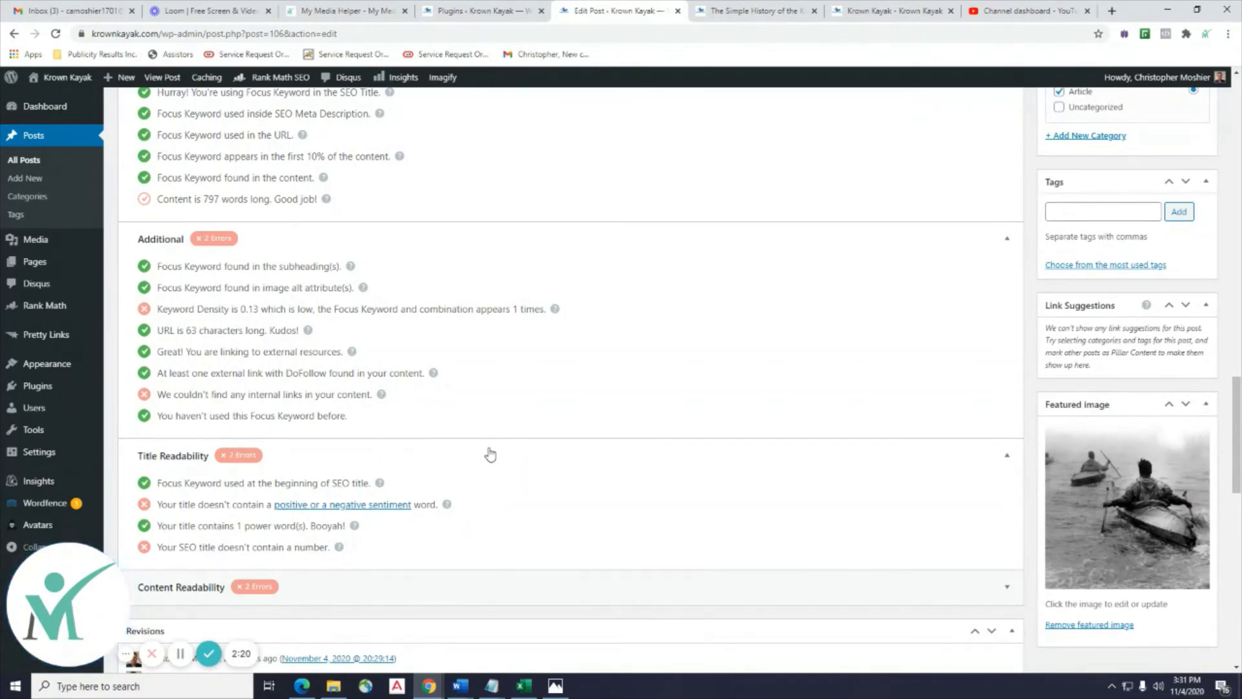
{"action": "scroll", "coordinate": [491, 455], "scroll_direction": "down", "scroll_amount": 1}
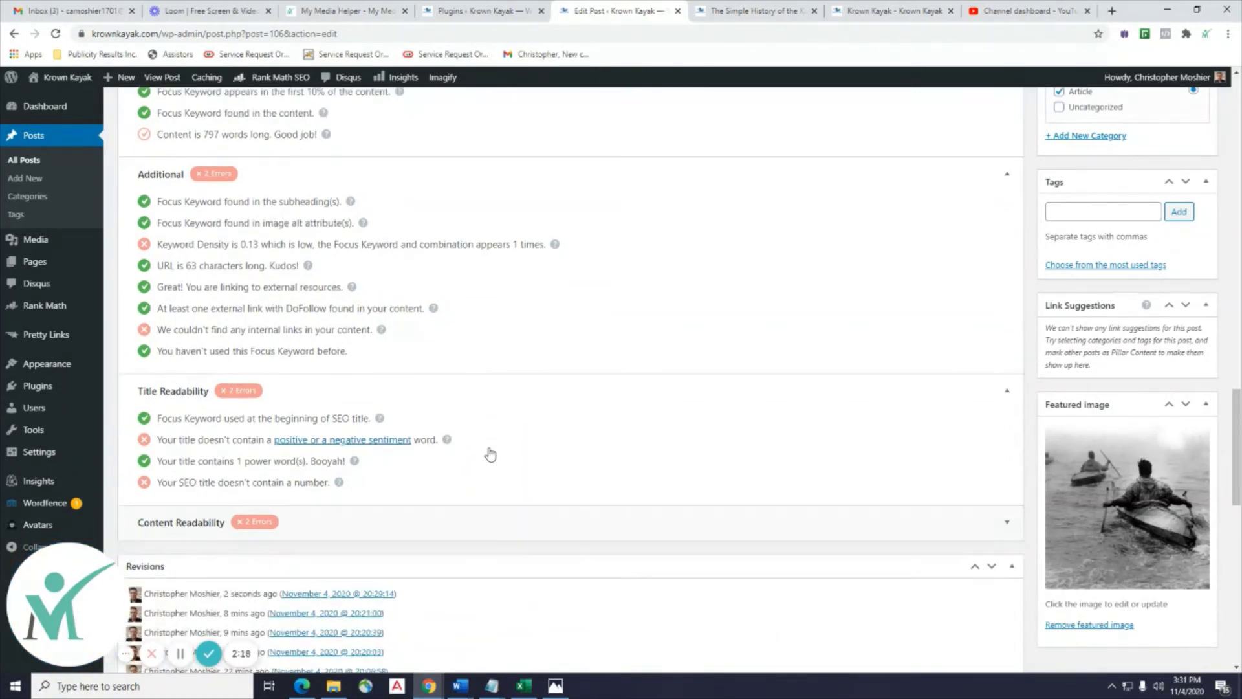
{"action": "left_click", "coordinate": [438, 520]}
{"action": "scroll", "coordinate": [648, 333], "scroll_direction": "down", "scroll_amount": 3}
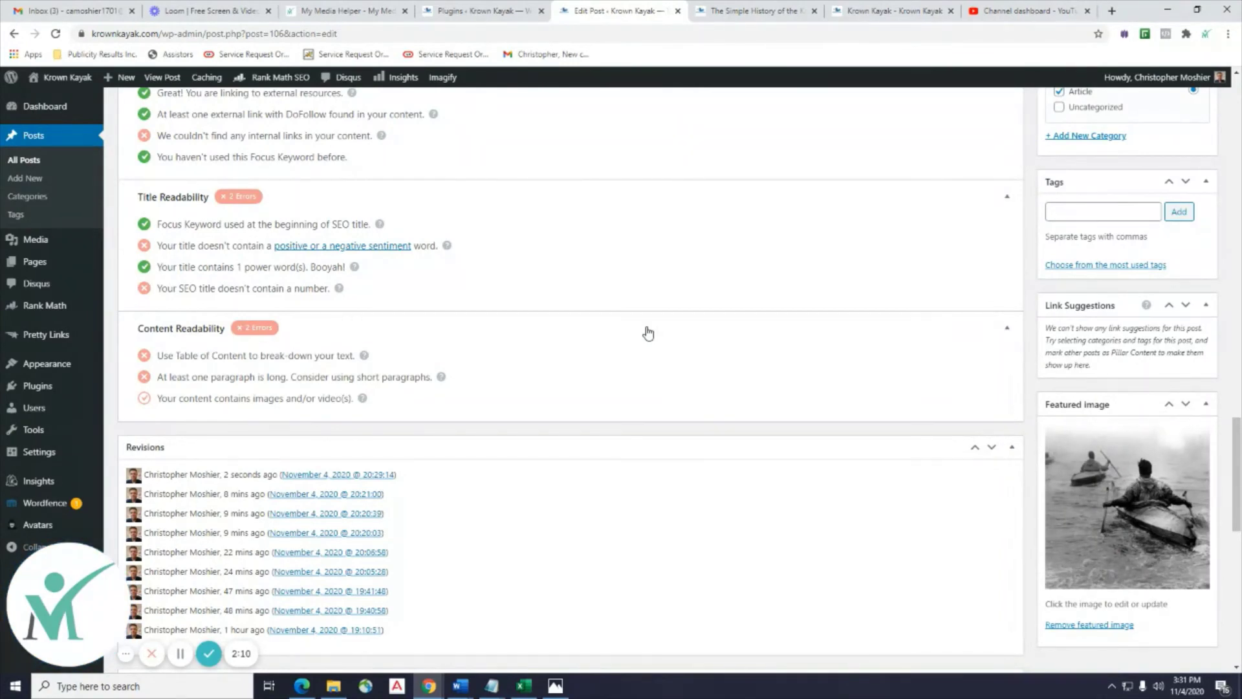
{"action": "scroll", "coordinate": [649, 333], "scroll_direction": "up", "scroll_amount": 20}
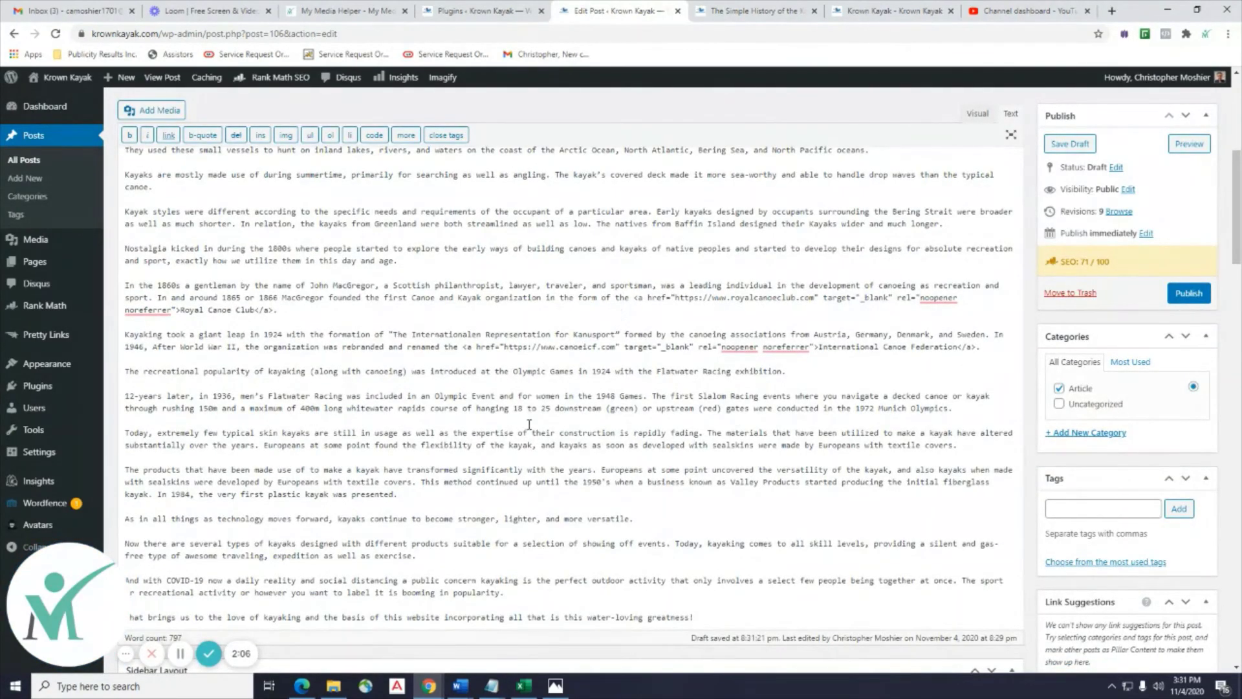
{"action": "scroll", "coordinate": [529, 424], "scroll_direction": "up", "scroll_amount": 5}
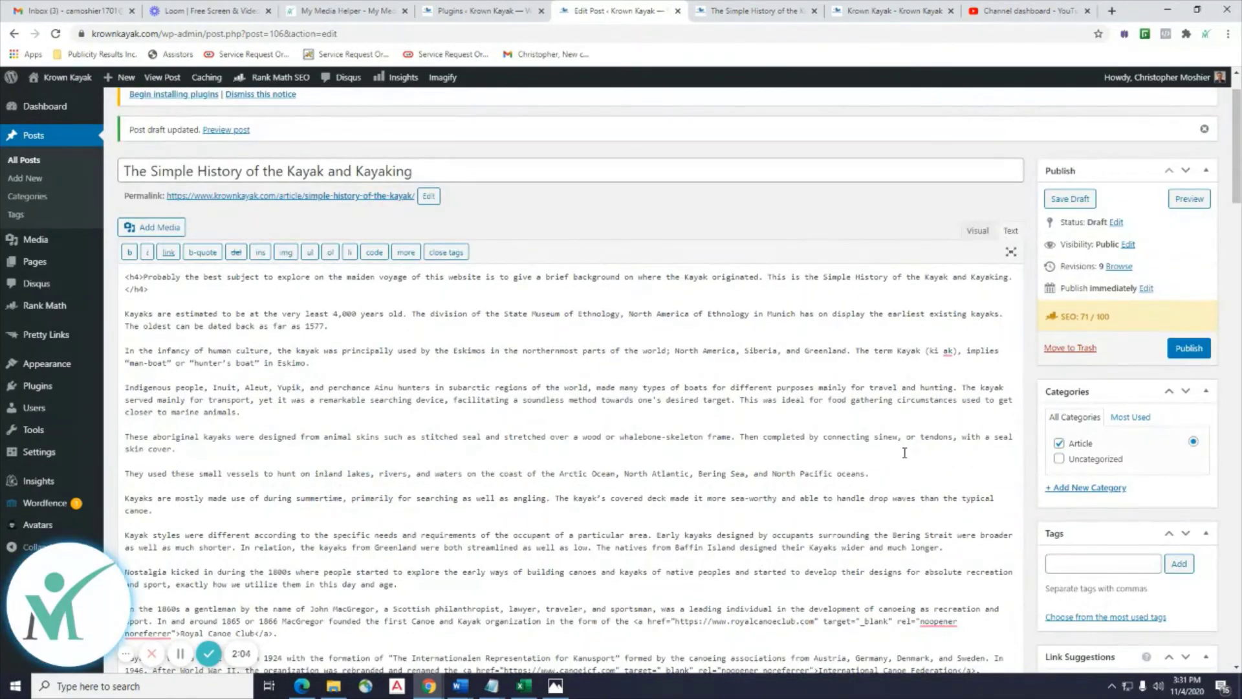
{"action": "scroll", "coordinate": [899, 409], "scroll_direction": "down", "scroll_amount": 4}
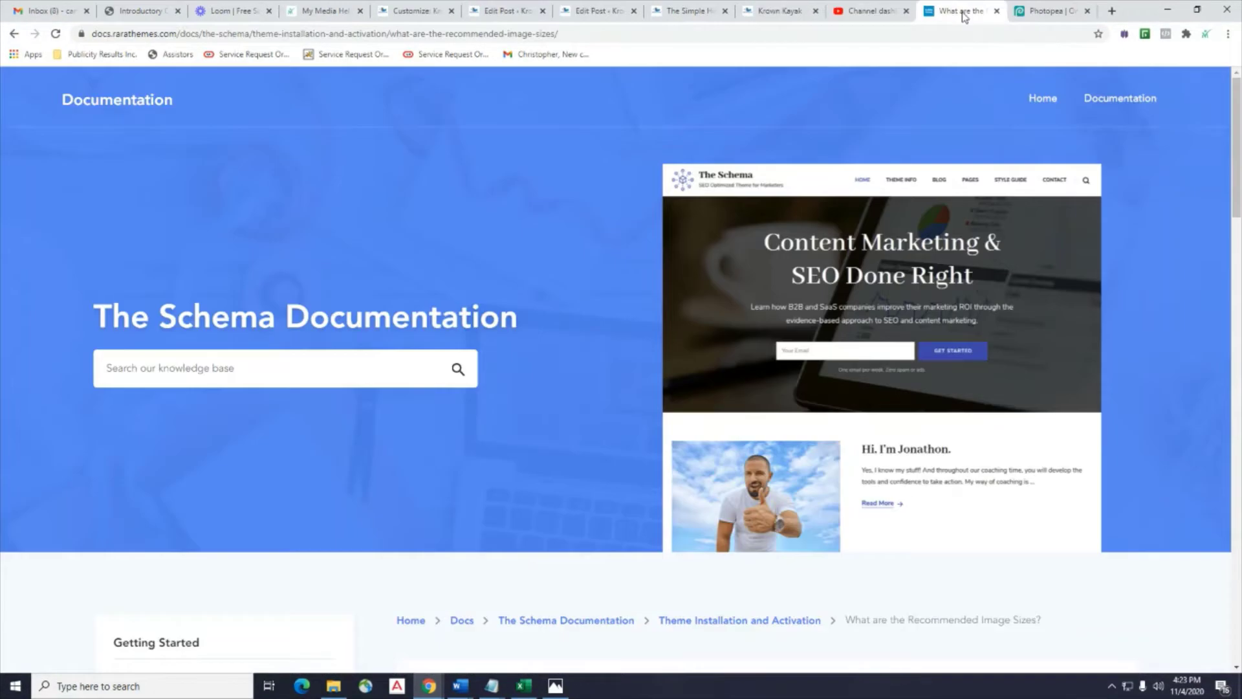
Look up the recommended image sizes for posts and pages in the Schema theme documentation.
{"action": "scroll", "coordinate": [832, 381], "scroll_direction": "down", "scroll_amount": 2}
{"action": "scroll", "coordinate": [833, 382], "scroll_direction": "up", "scroll_amount": 2}
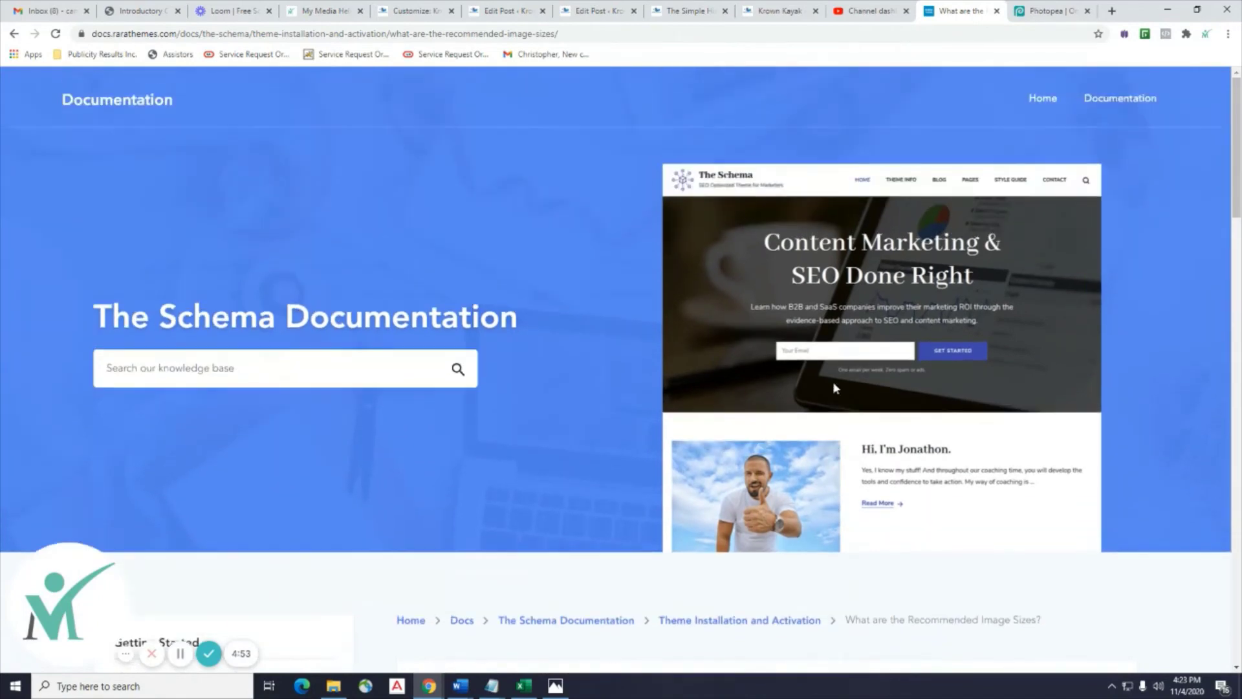
{"action": "scroll", "coordinate": [834, 385], "scroll_direction": "down", "scroll_amount": 1}
{"action": "scroll", "coordinate": [905, 385], "scroll_direction": "up", "scroll_amount": 1}
{"action": "scroll", "coordinate": [751, 427], "scroll_direction": "down", "scroll_amount": 7}
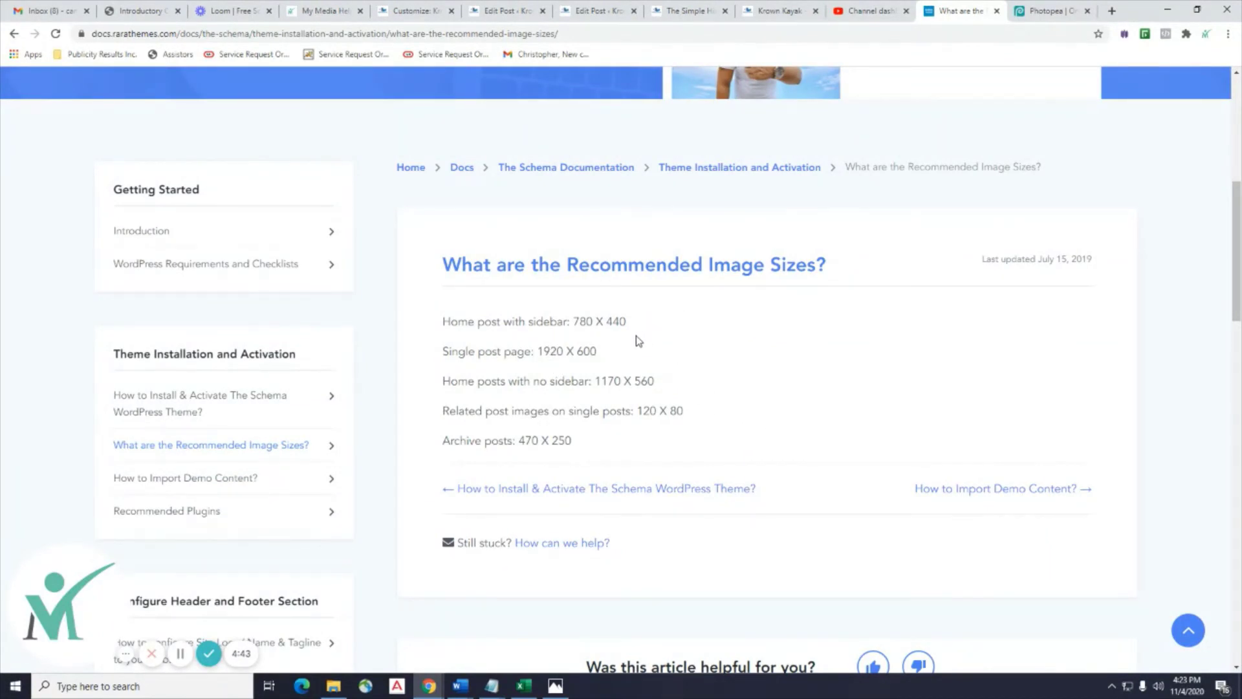
Switch to Photopea and open the image krown-kayak-article1-002 from the Desktop folder.
{"action": "left_click", "coordinate": [1044, 14]}
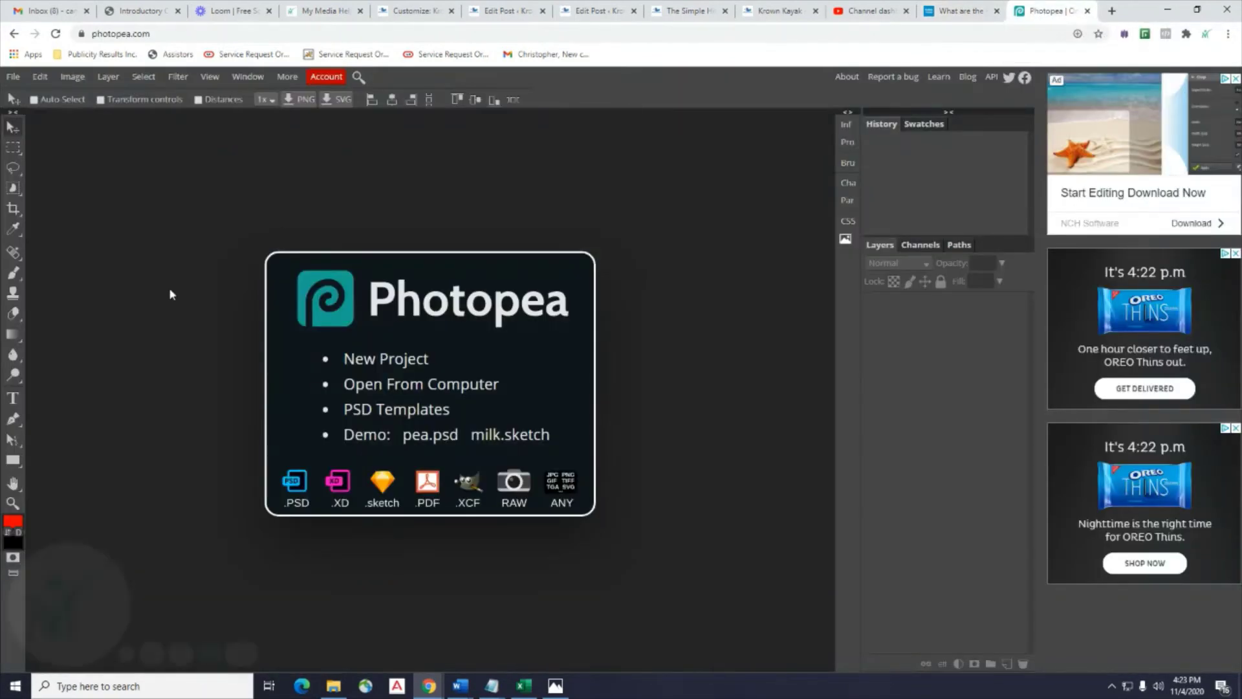
{"action": "left_click", "coordinate": [21, 76]}
{"action": "left_click", "coordinate": [26, 116]}
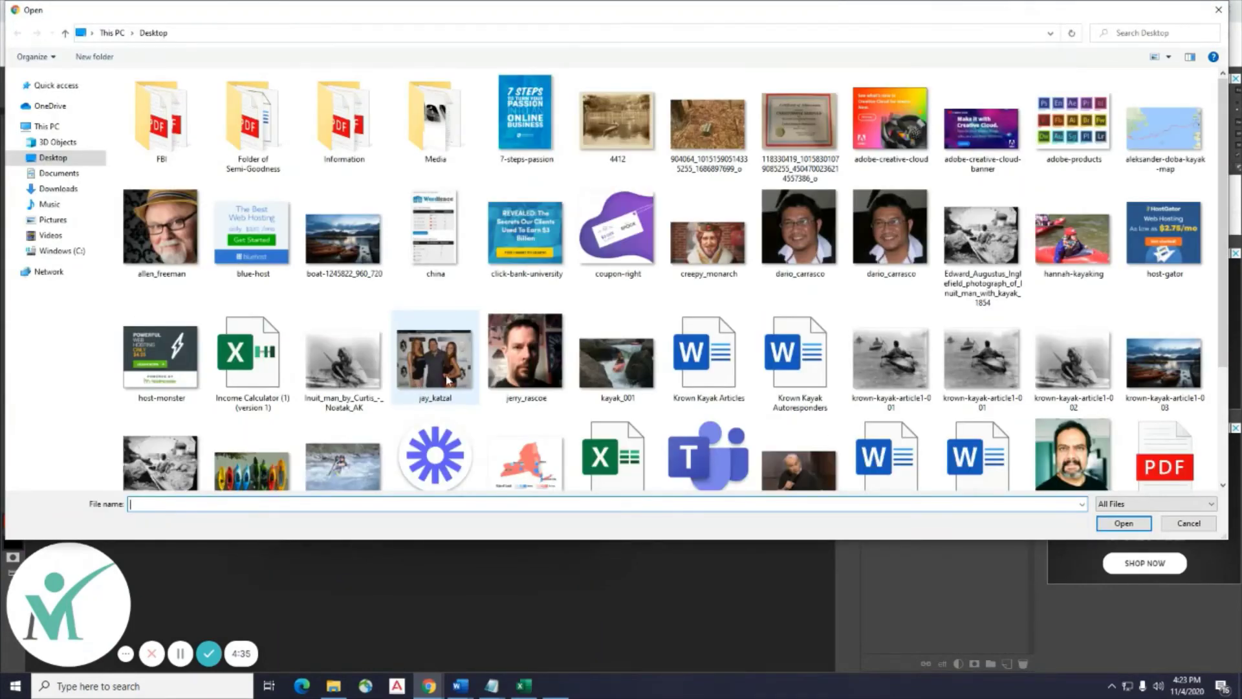
{"action": "scroll", "coordinate": [762, 453], "scroll_direction": "down", "scroll_amount": 3}
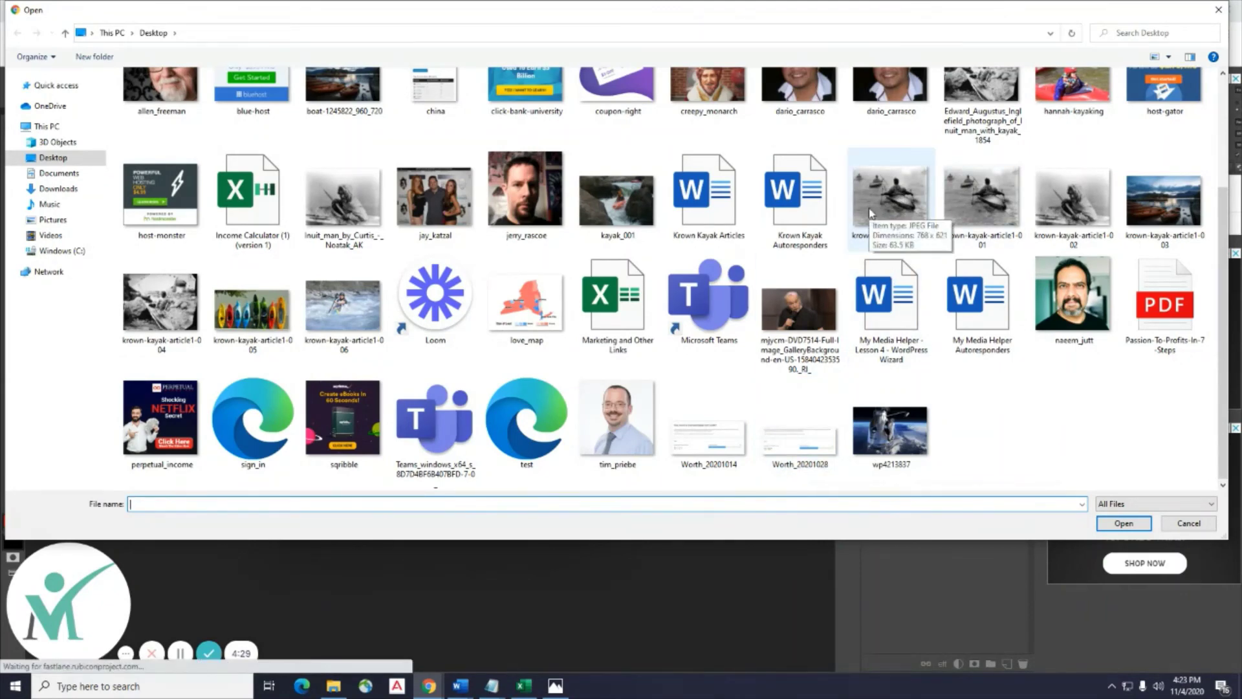
{"action": "double_click", "coordinate": [1083, 218]}
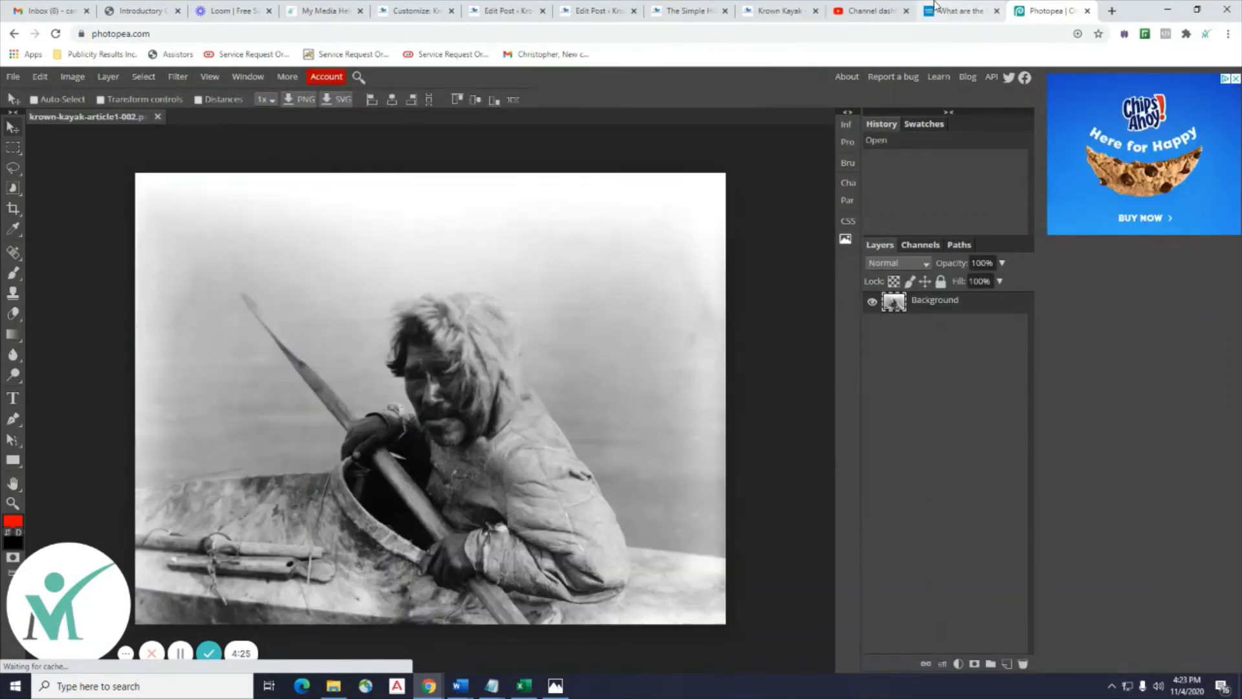
Set the Crop tool to a fixed ratio of 1920 by 600, the documentation's size for a single post page.
{"action": "left_click", "coordinate": [951, 10]}
{"action": "left_click", "coordinate": [1059, 11]}
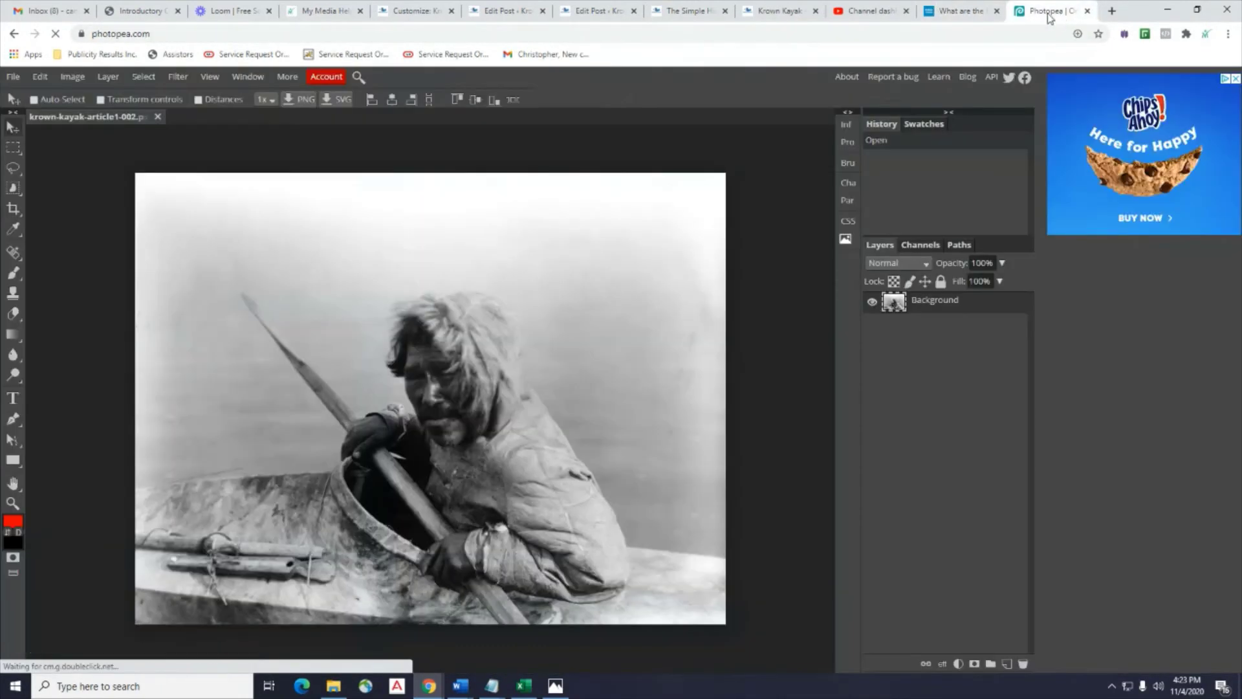
{"action": "left_click", "coordinate": [14, 215]}
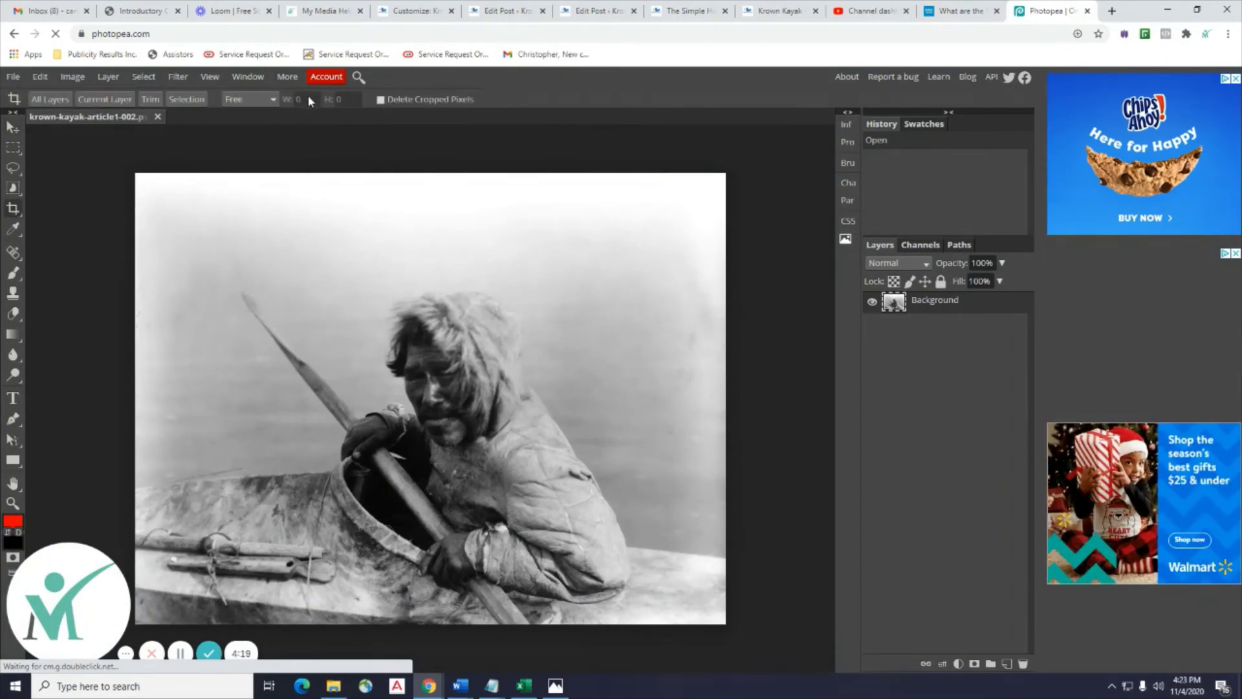
{"action": "left_click", "coordinate": [272, 99]}
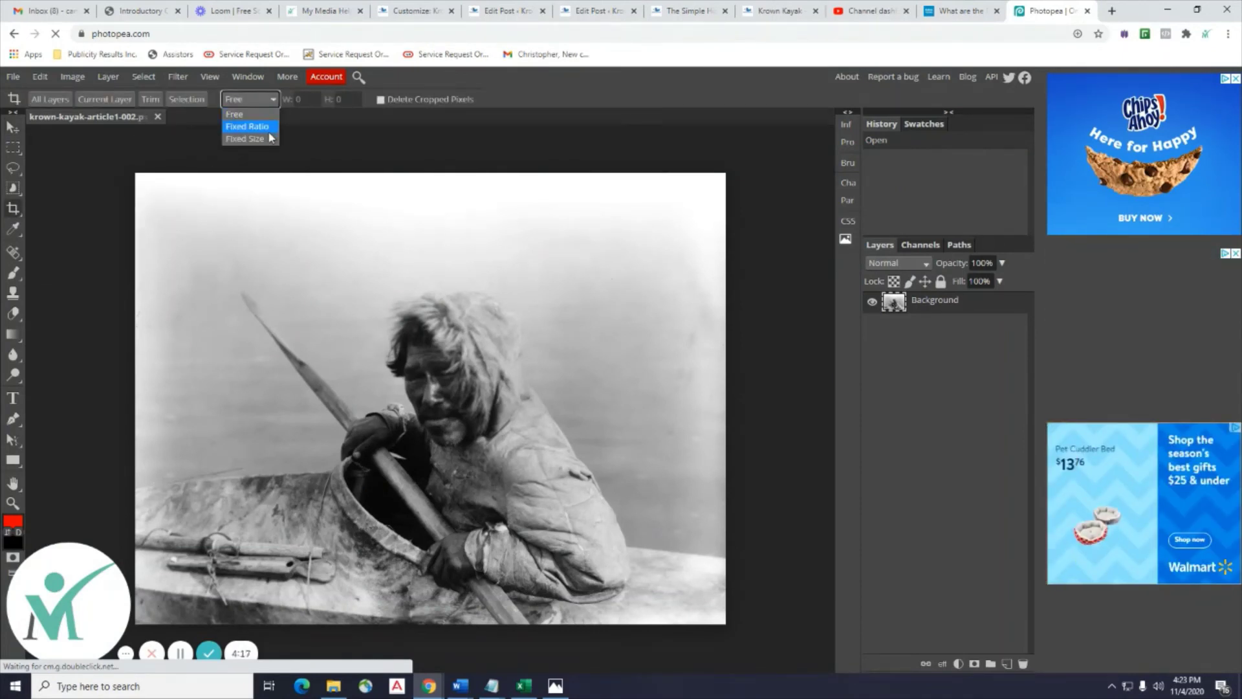
{"action": "left_click", "coordinate": [262, 126]}
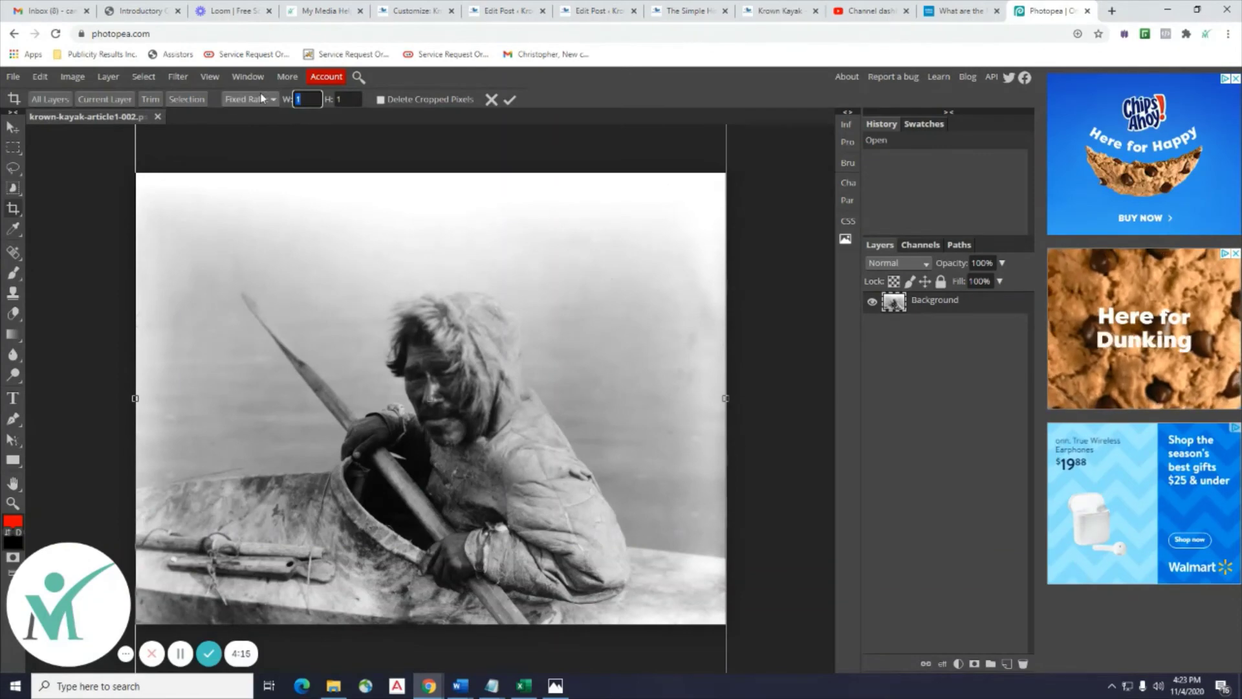
{"action": "type", "text": "1920"}
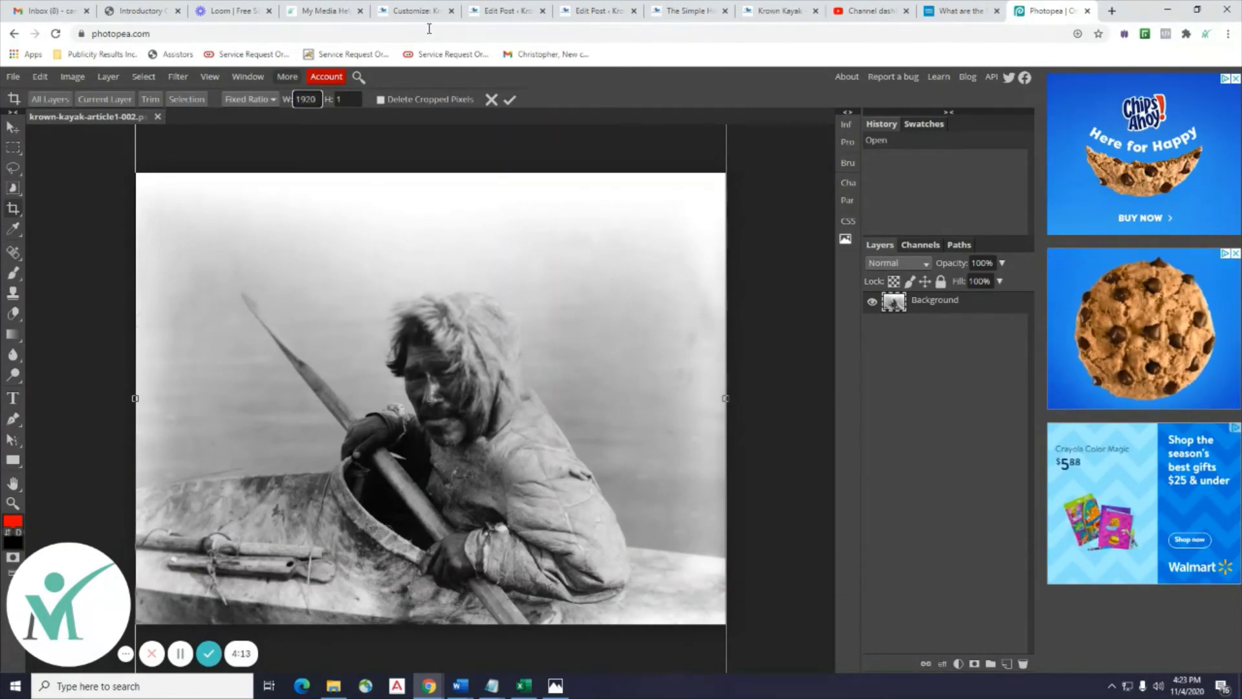
{"action": "left_click", "coordinate": [959, 11]}
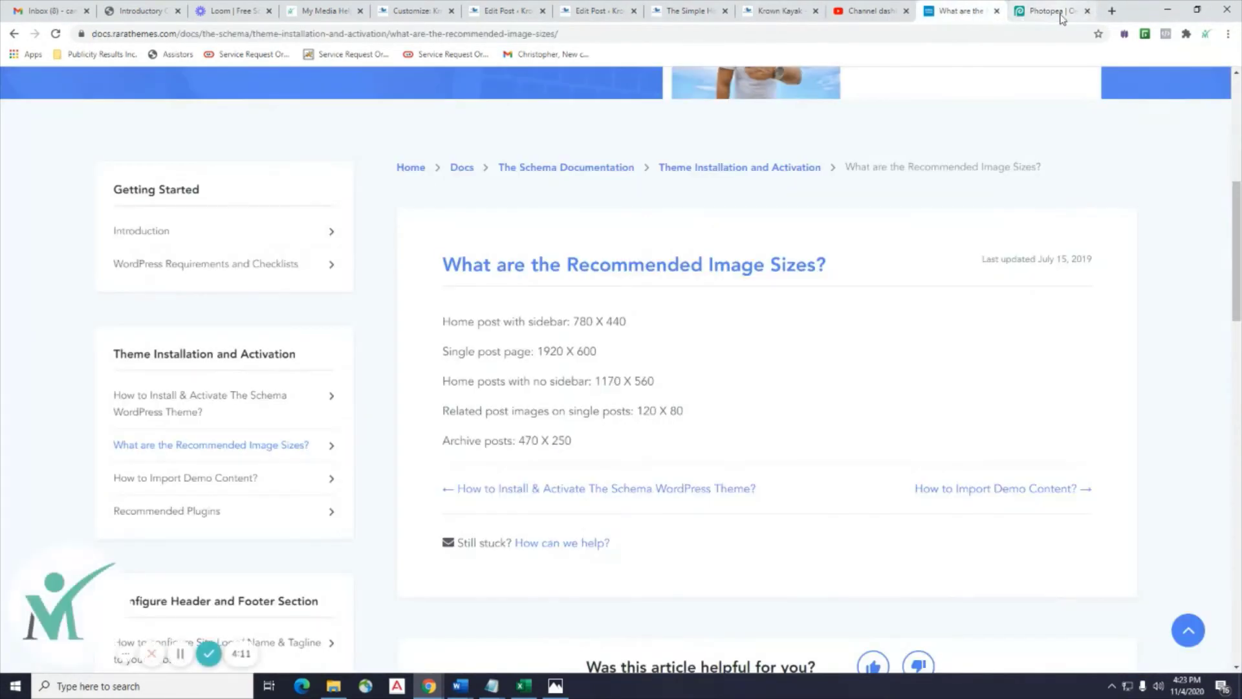
{"action": "left_click", "coordinate": [1054, 11]}
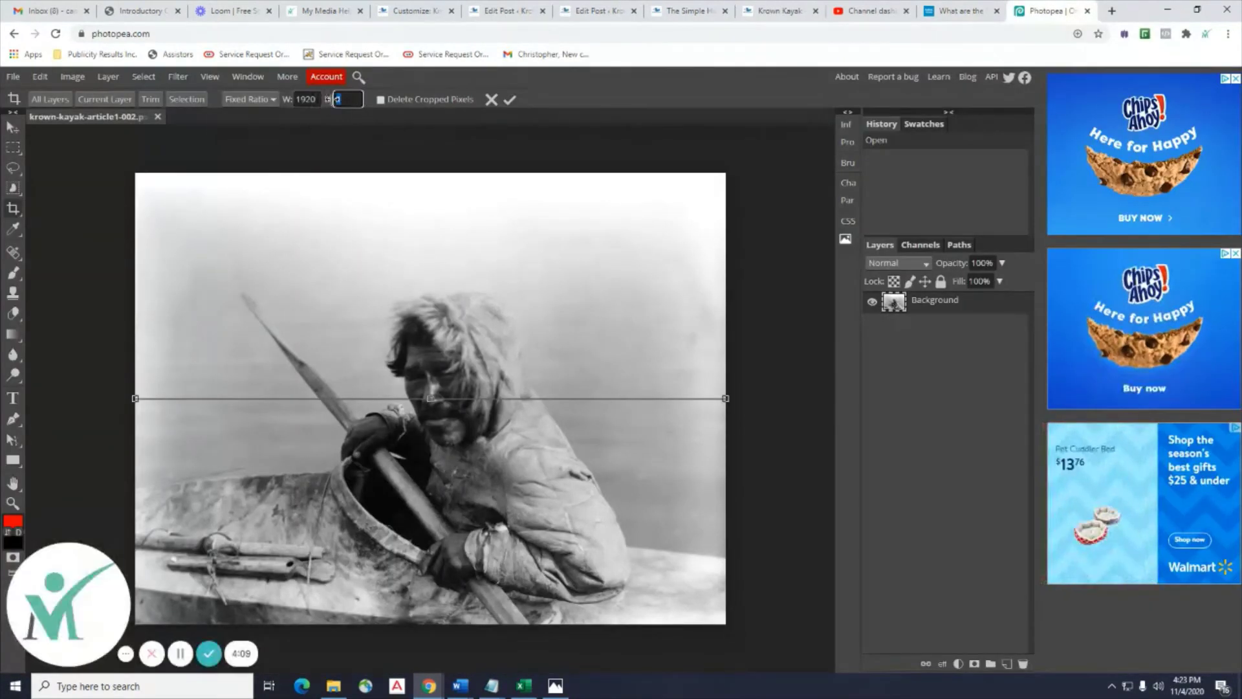
{"action": "type", "text": "500"}
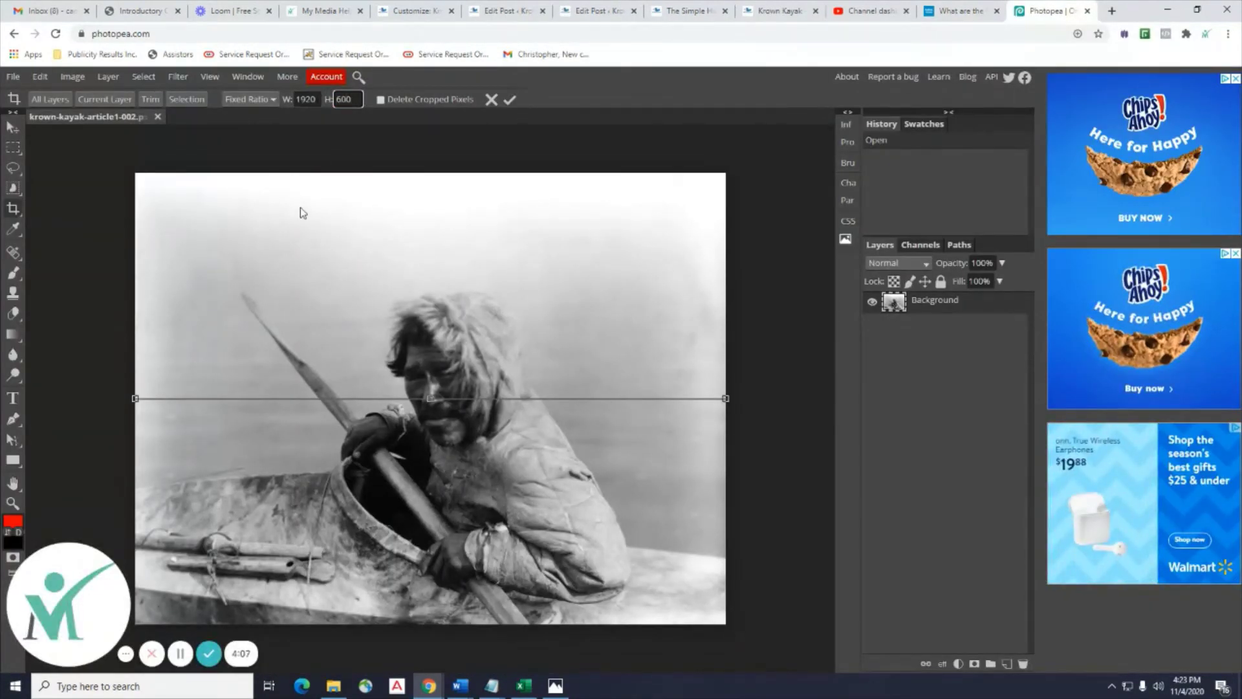
Position the crop frame over the man's face and the upper part of the paddle, and apply the crop.
{"action": "left_click", "coordinate": [456, 480]}
{"action": "mouse_move", "coordinate": [437, 413]}
{"action": "left_mouse_down"}
{"action": "mouse_move", "coordinate": [439, 448]}
{"action": "mouse_move", "coordinate": [444, 421]}
{"action": "mouse_move", "coordinate": [427, 418]}
{"action": "mouse_move", "coordinate": [437, 422]}
{"action": "left_mouse_up"}
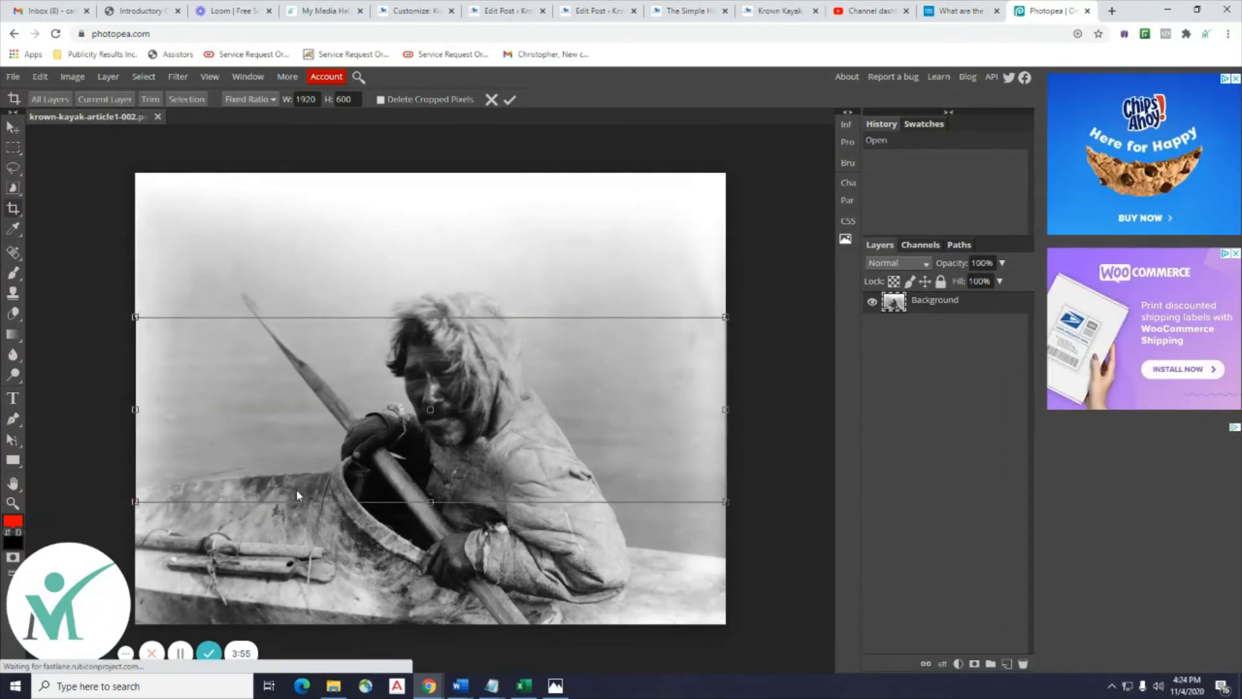
{"action": "left_click", "coordinate": [509, 102]}
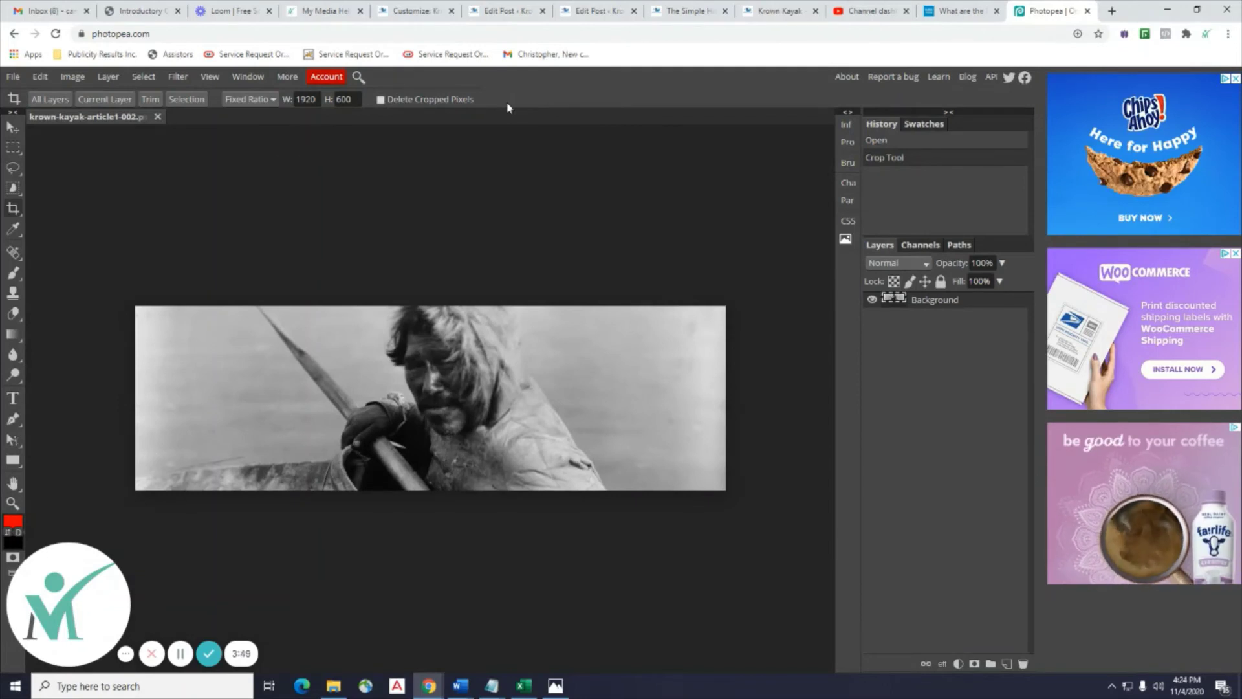
Export the cropped kayaker image as a PNG.
{"action": "left_click", "coordinate": [13, 76]}
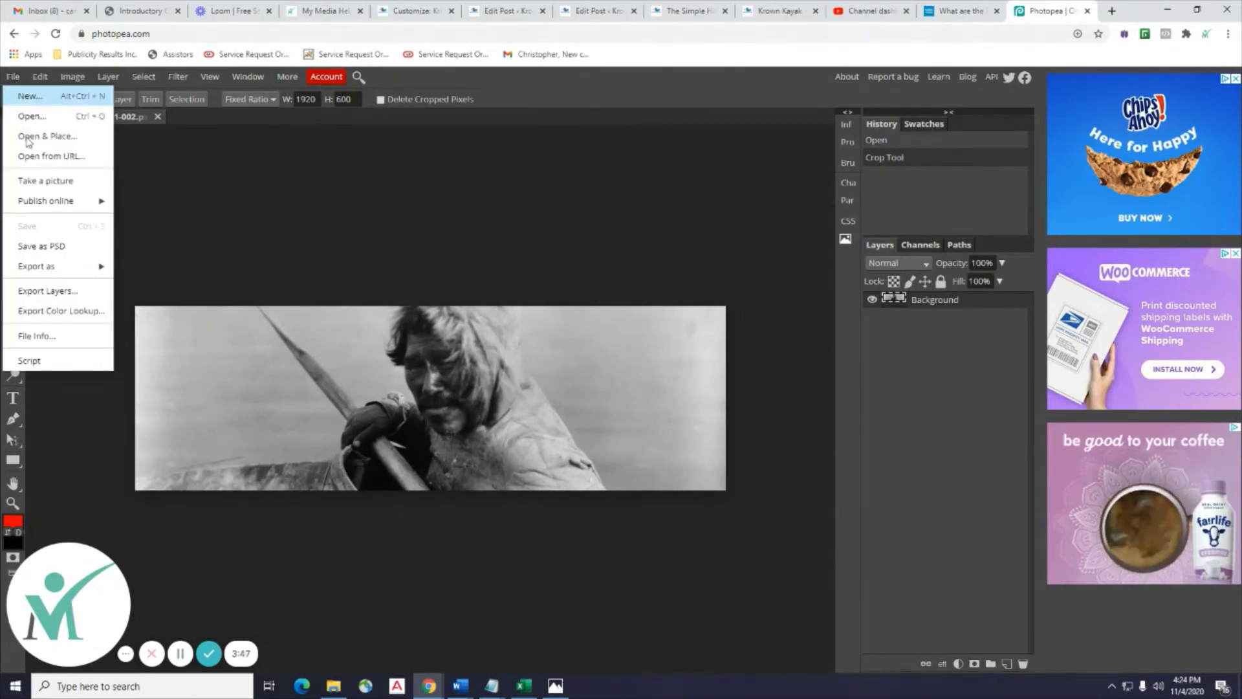
{"action": "mouse_move", "coordinate": [78, 266]}
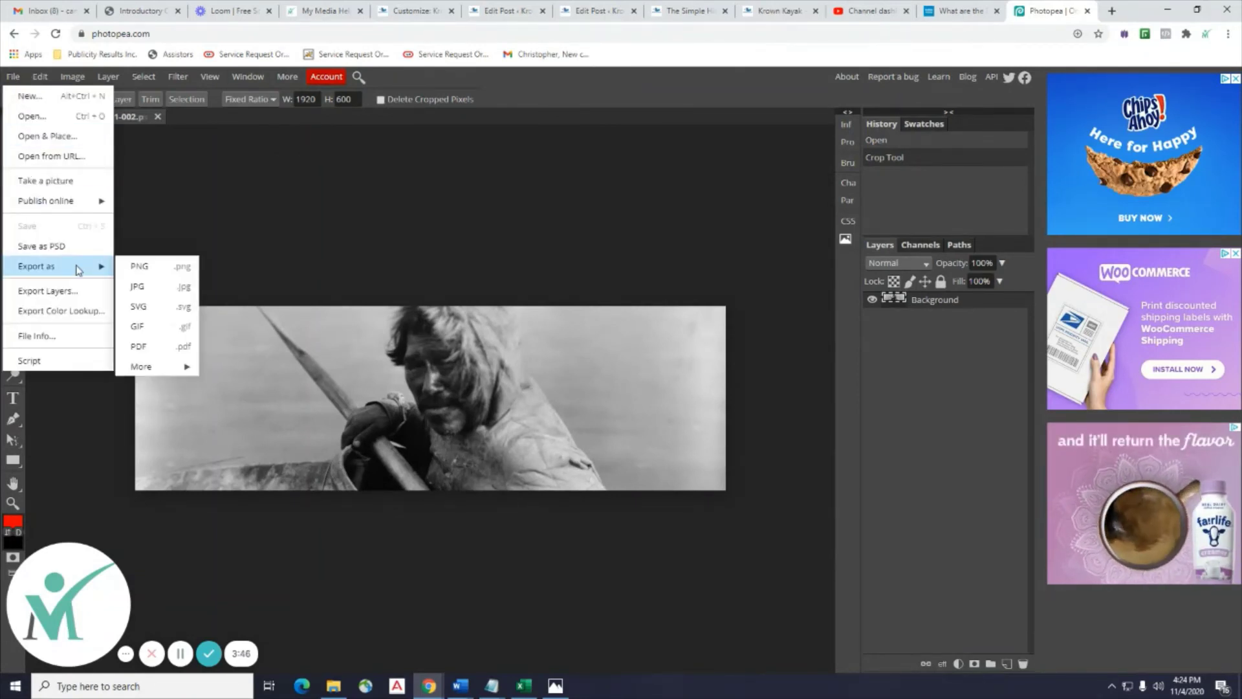
{"action": "left_click", "coordinate": [134, 267]}
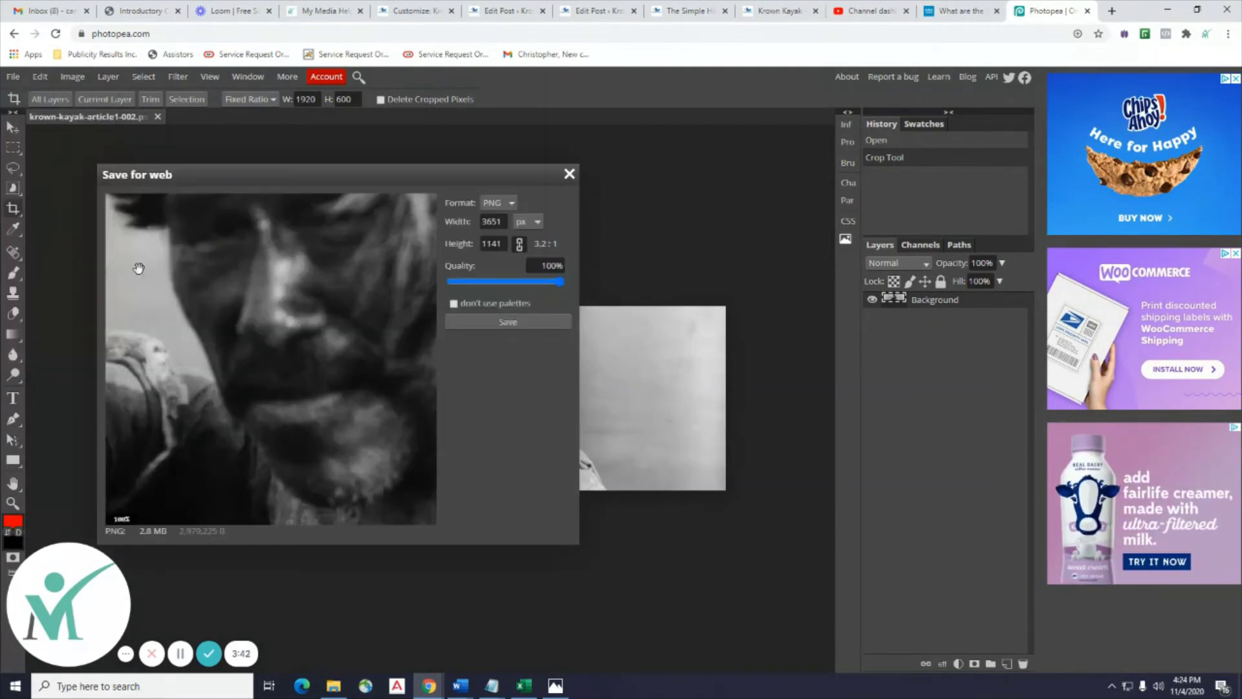
{"action": "left_click", "coordinate": [496, 322]}
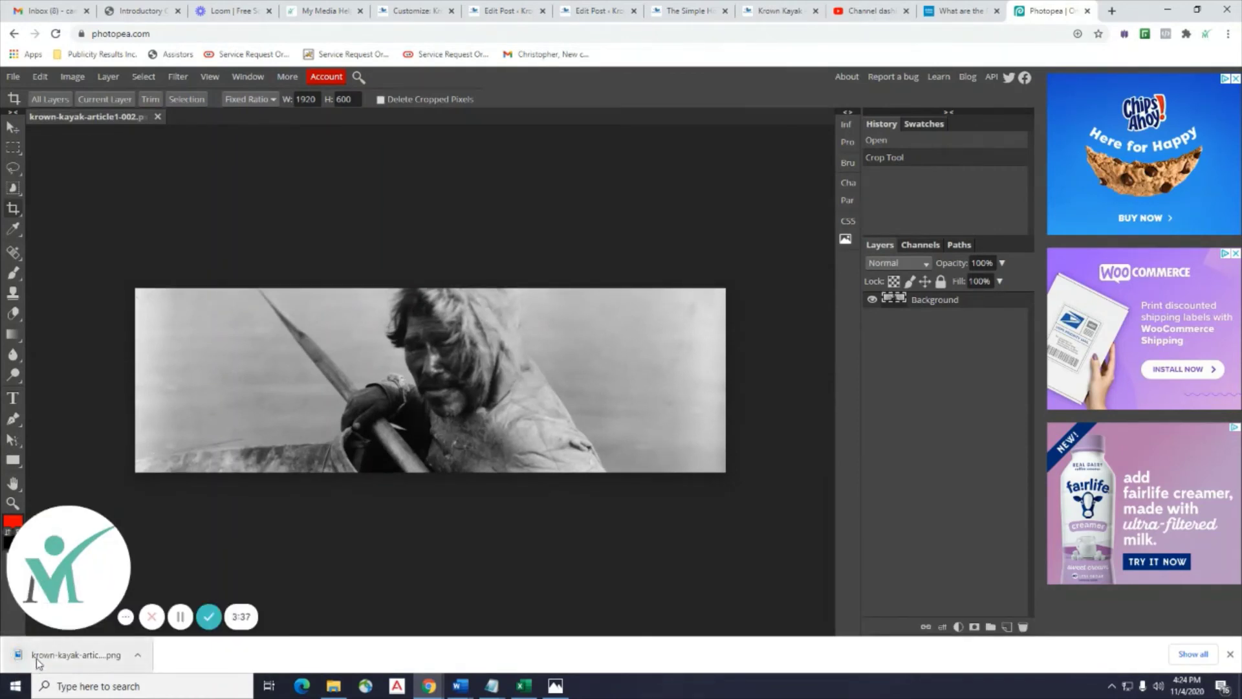
Show the exported PNG in the Downloads folder and sort the folder by date modified.
{"action": "right_click", "coordinate": [37, 660]}
{"action": "left_click", "coordinate": [72, 626]}
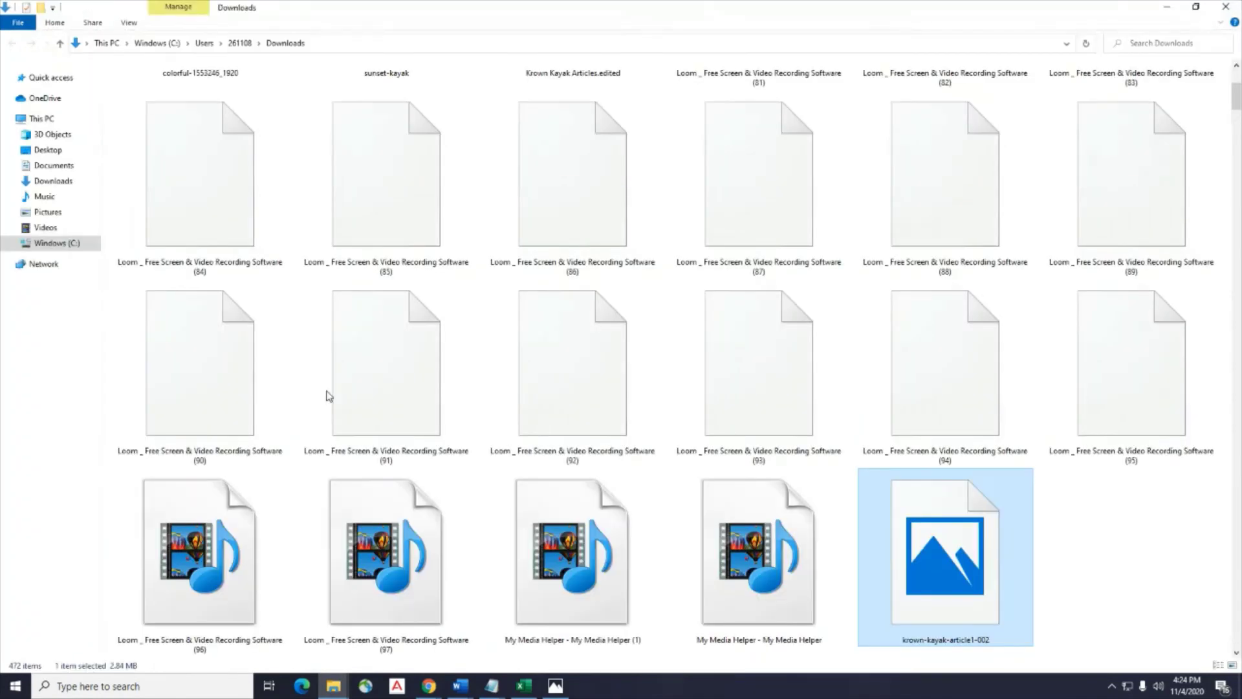
{"action": "scroll", "coordinate": [348, 342], "scroll_direction": "up", "scroll_amount": 2}
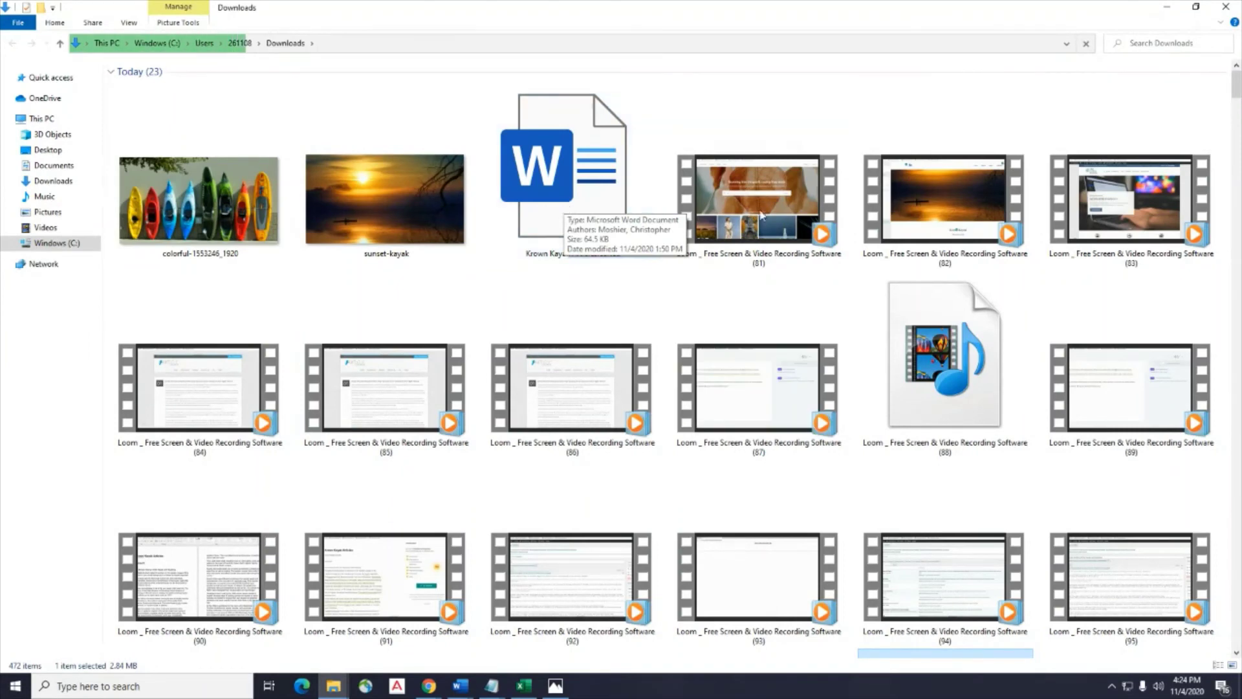
{"action": "right_click", "coordinate": [1061, 128]}
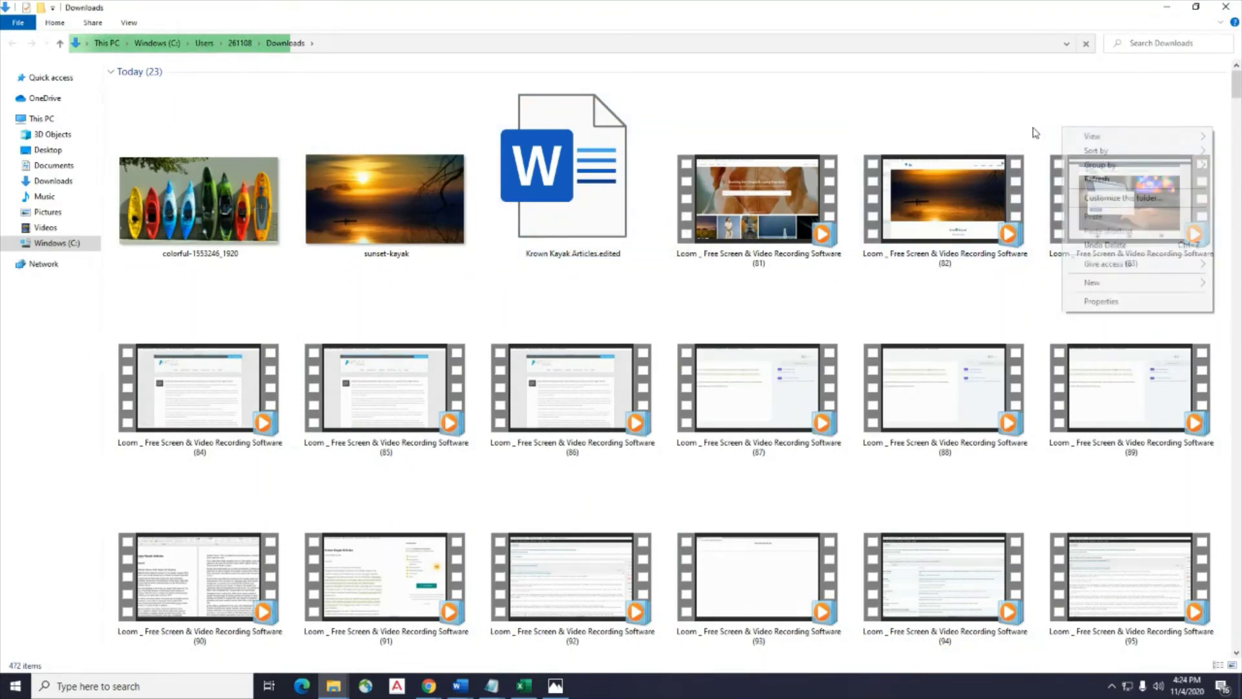
{"action": "mouse_move", "coordinate": [1116, 156]}
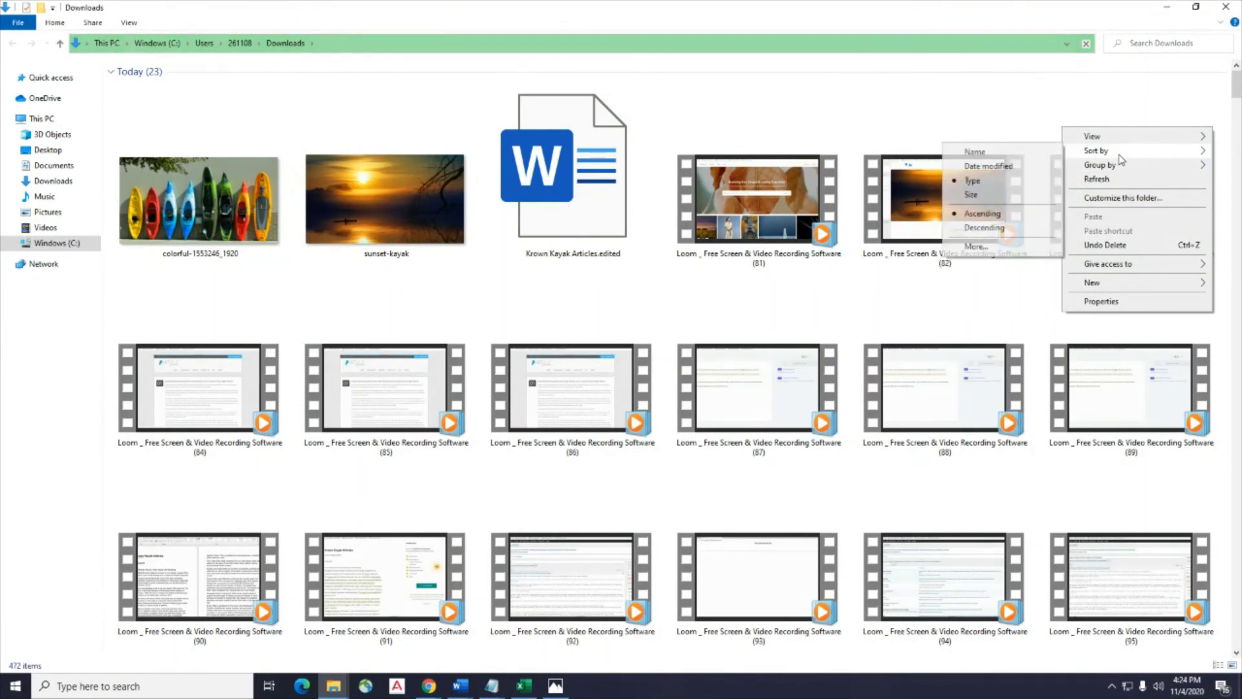
{"action": "left_click", "coordinate": [1035, 173]}
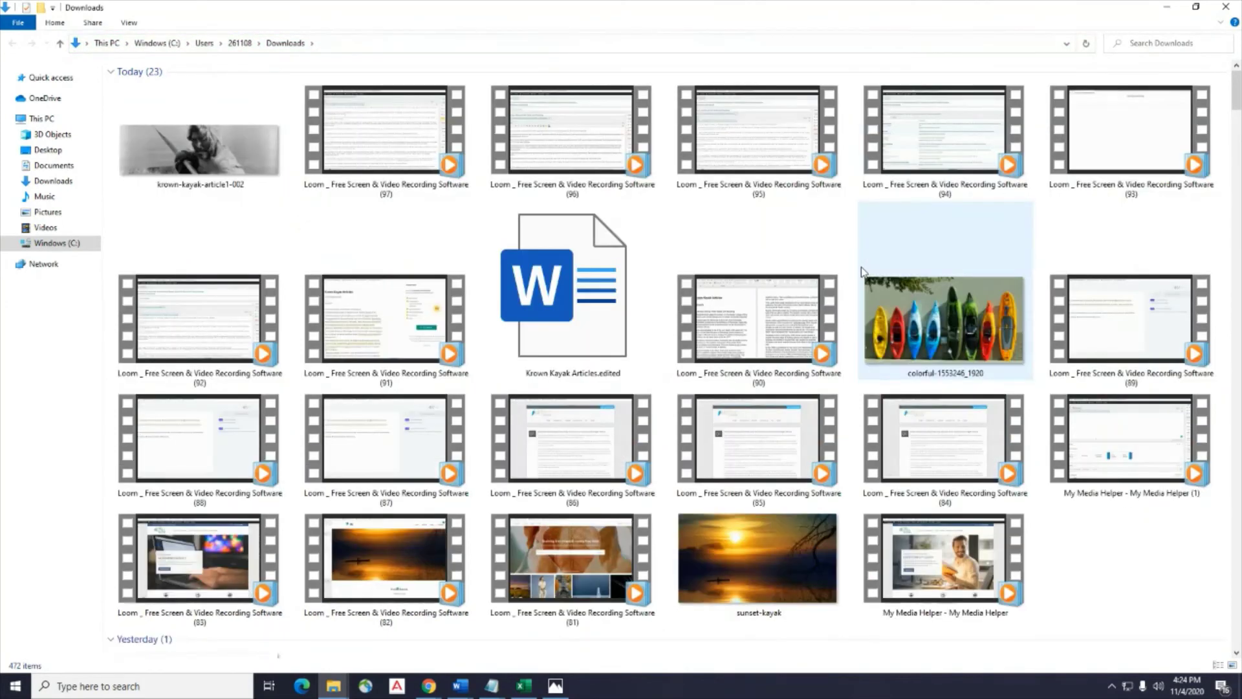
Rename the exported image krown-kayak-article1-002 as krown-kayak-article1-feature.
{"action": "left_click", "coordinate": [239, 184]}
{"action": "right_click", "coordinate": [239, 184]}
{"action": "left_click", "coordinate": [278, 495]}
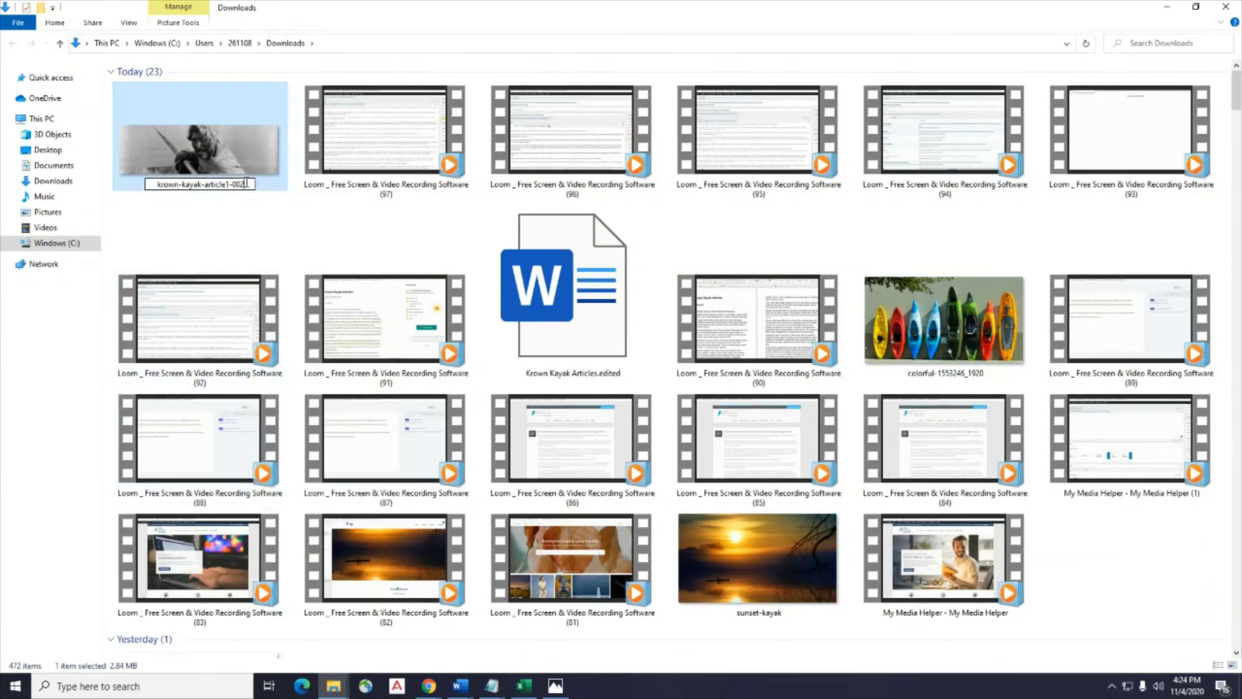
{"action": "key", "text": "BackSpace"}
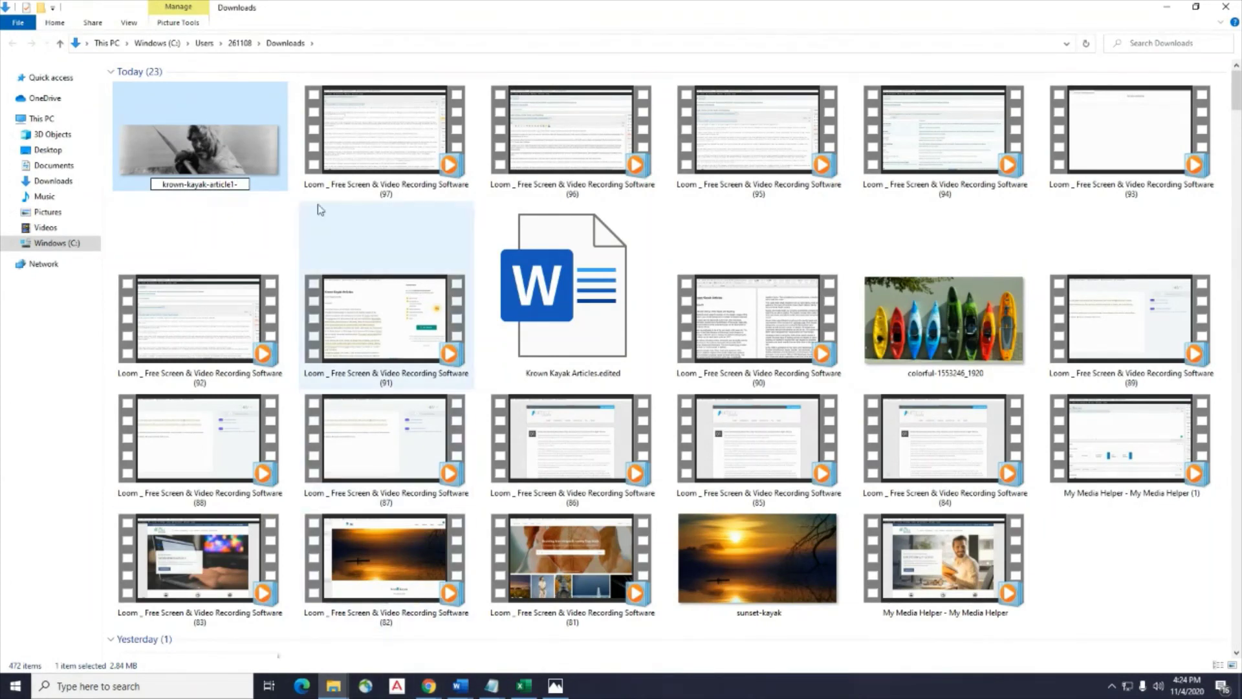
{"action": "type", "text": "feature"}
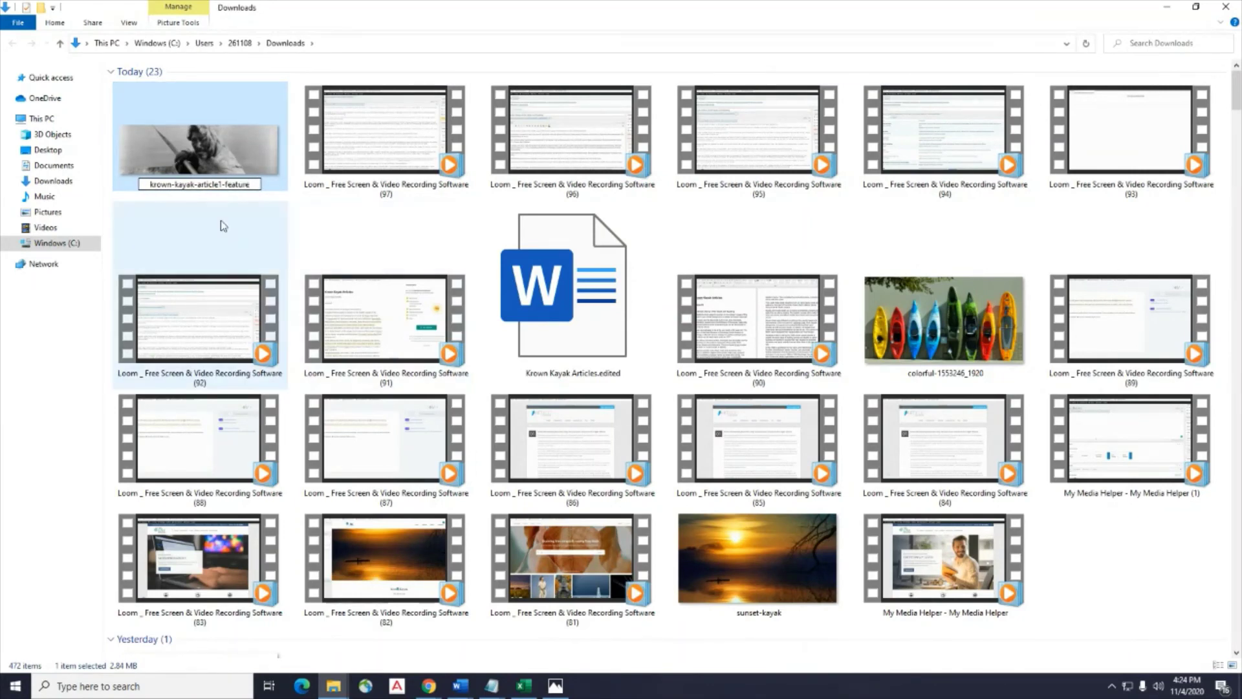
{"action": "key", "text": "Return"}
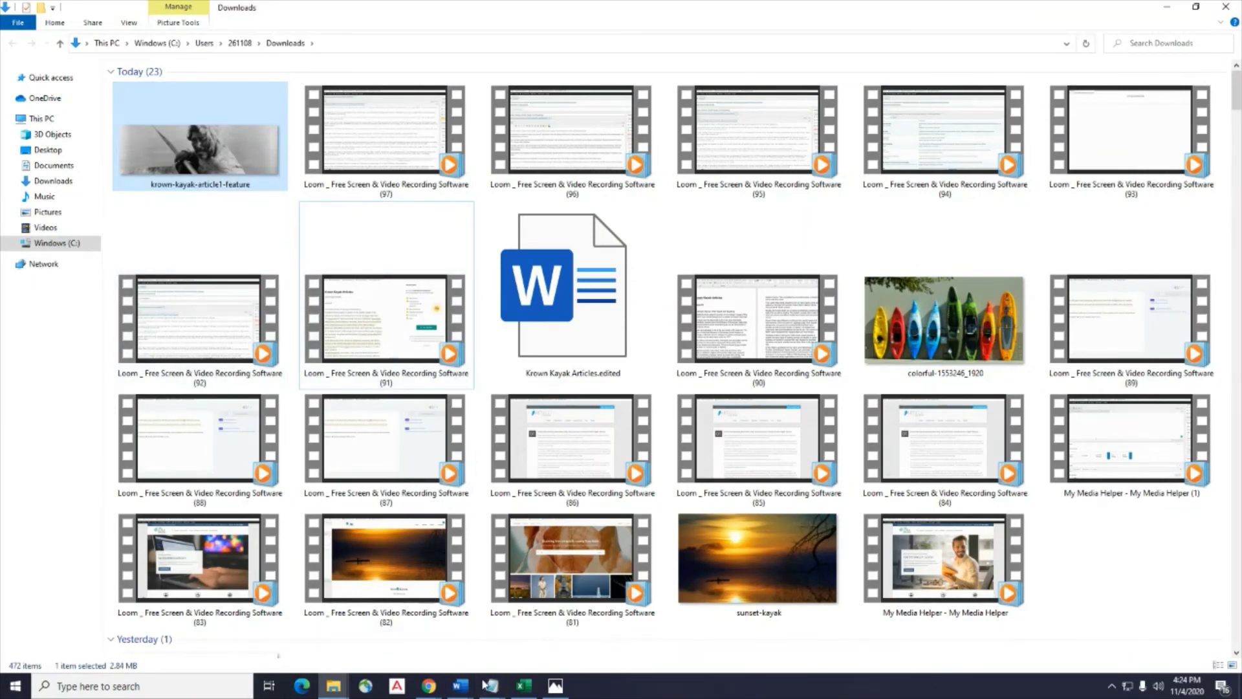
Return to the kayak history post's editor in Chrome, close the image editing dialog and remove the featured image of the boats.
{"action": "left_click", "coordinate": [420, 690]}
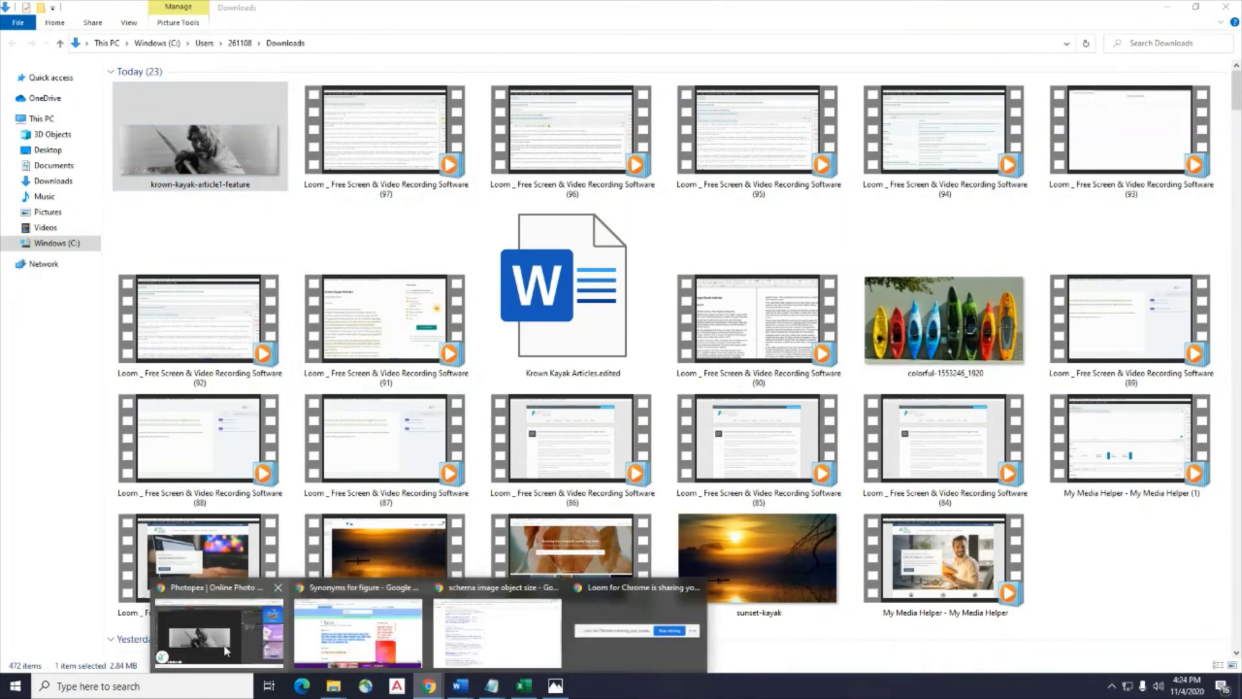
{"action": "left_click", "coordinate": [213, 630]}
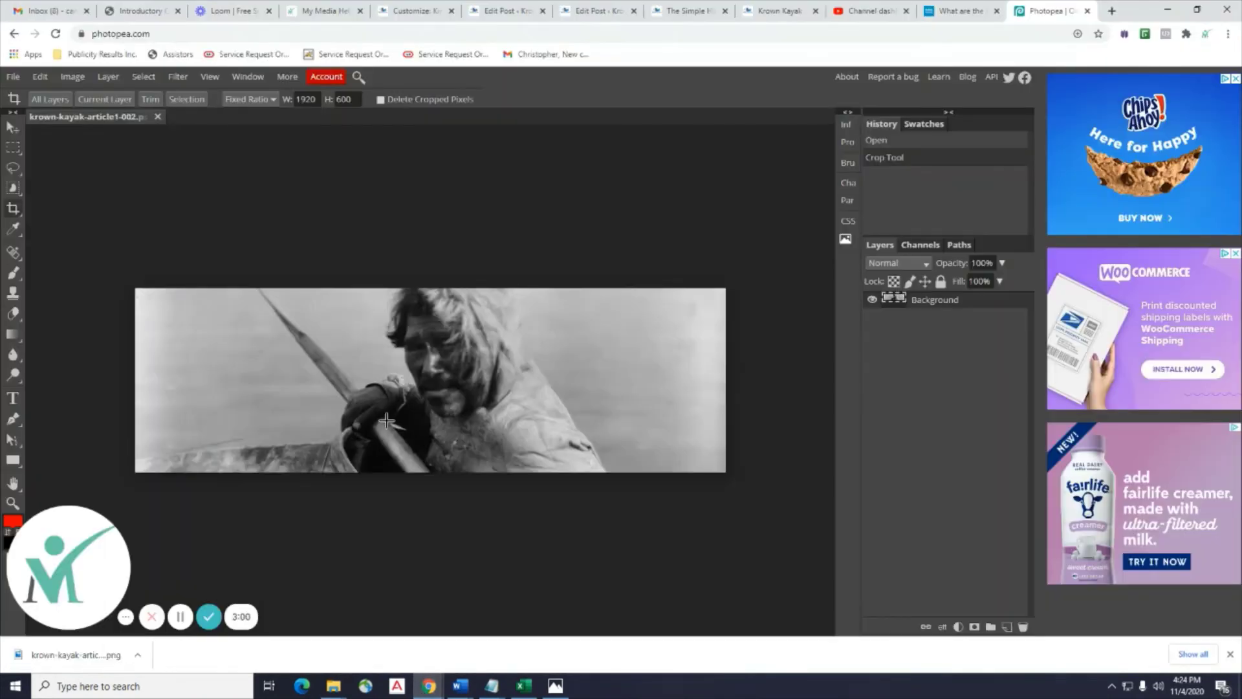
{"action": "left_click", "coordinate": [486, 14]}
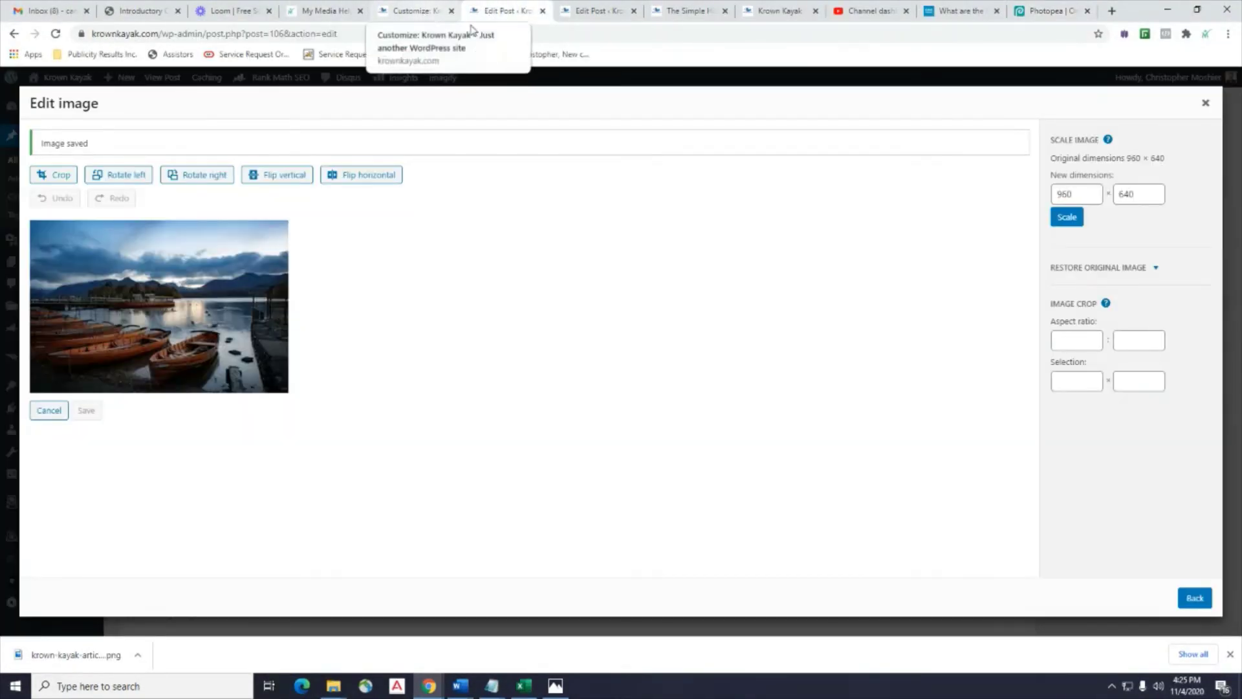
{"action": "left_click", "coordinate": [1207, 103]}
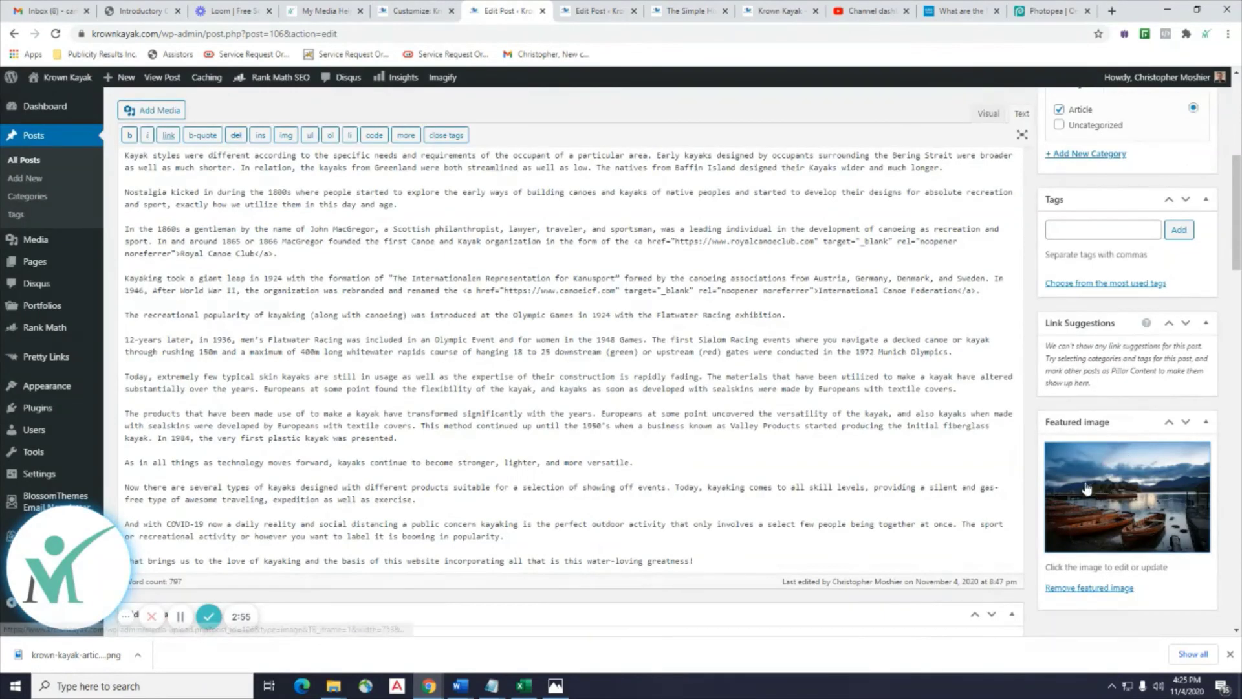
{"action": "left_click", "coordinate": [1075, 591]}
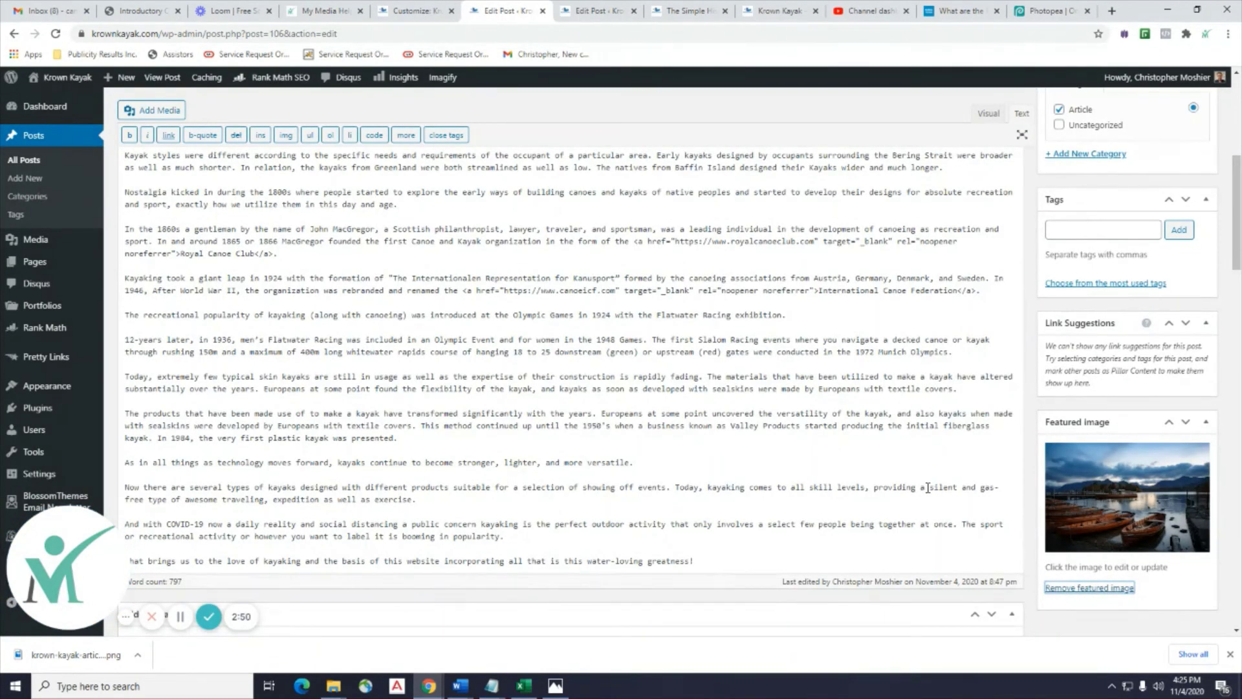
{"action": "left_click", "coordinate": [1050, 587]}
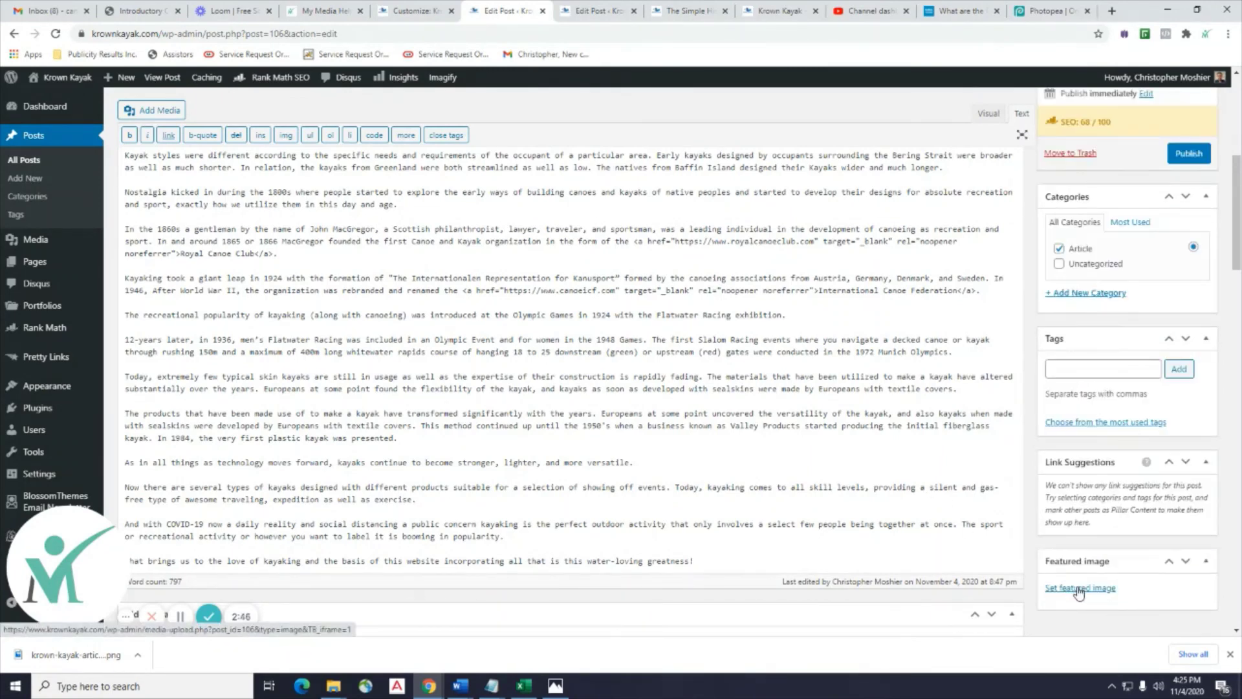
{"action": "left_click", "coordinate": [1230, 654]}
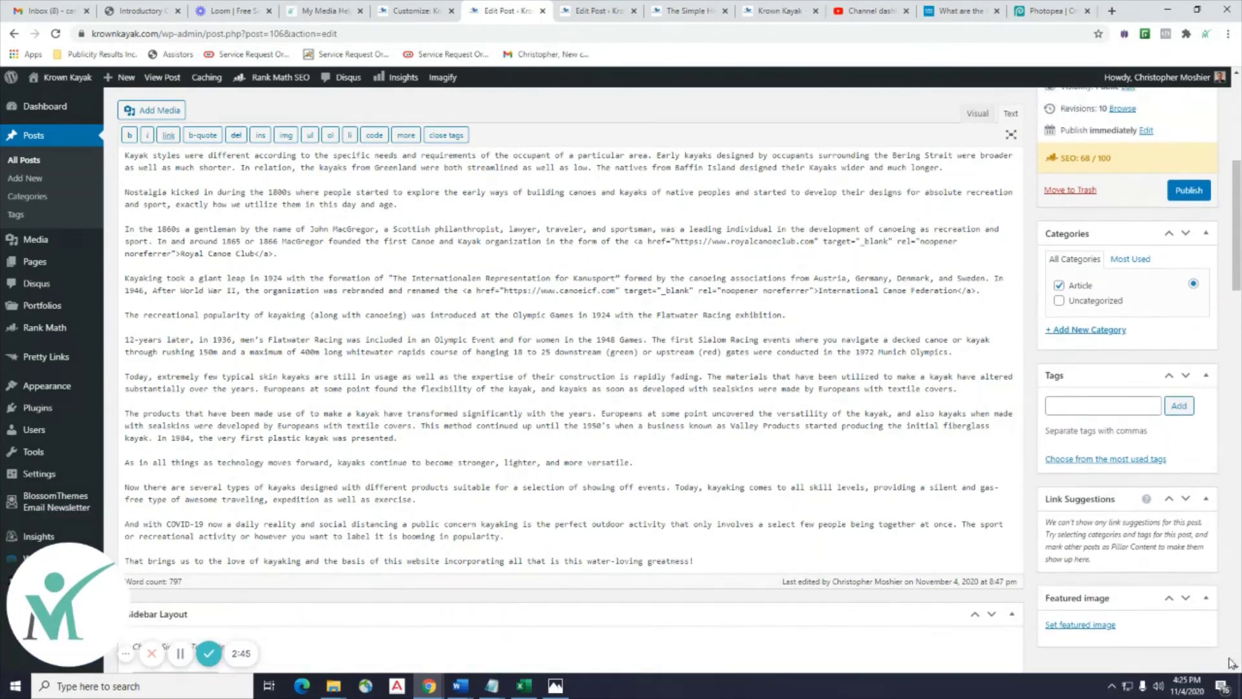
Upload krown-kayak-article1-feature from the Downloads folder through the post's featured image dialog.
{"action": "left_click", "coordinate": [1089, 625]}
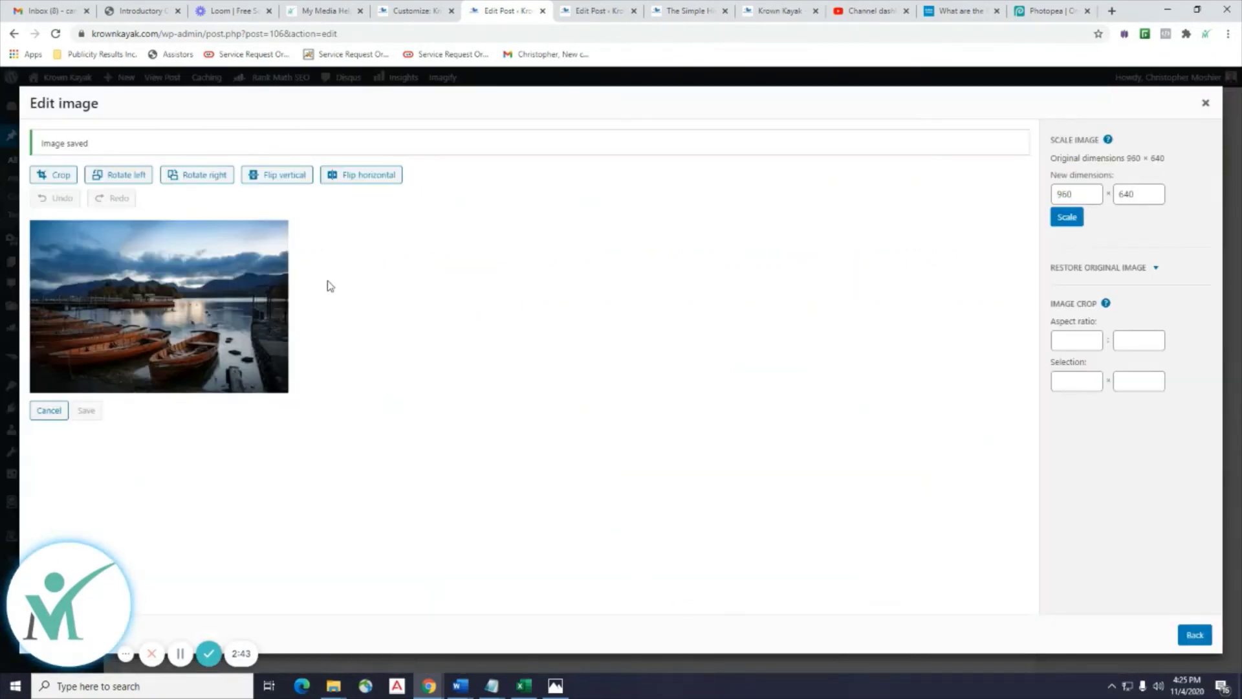
{"action": "left_click", "coordinate": [1195, 633]}
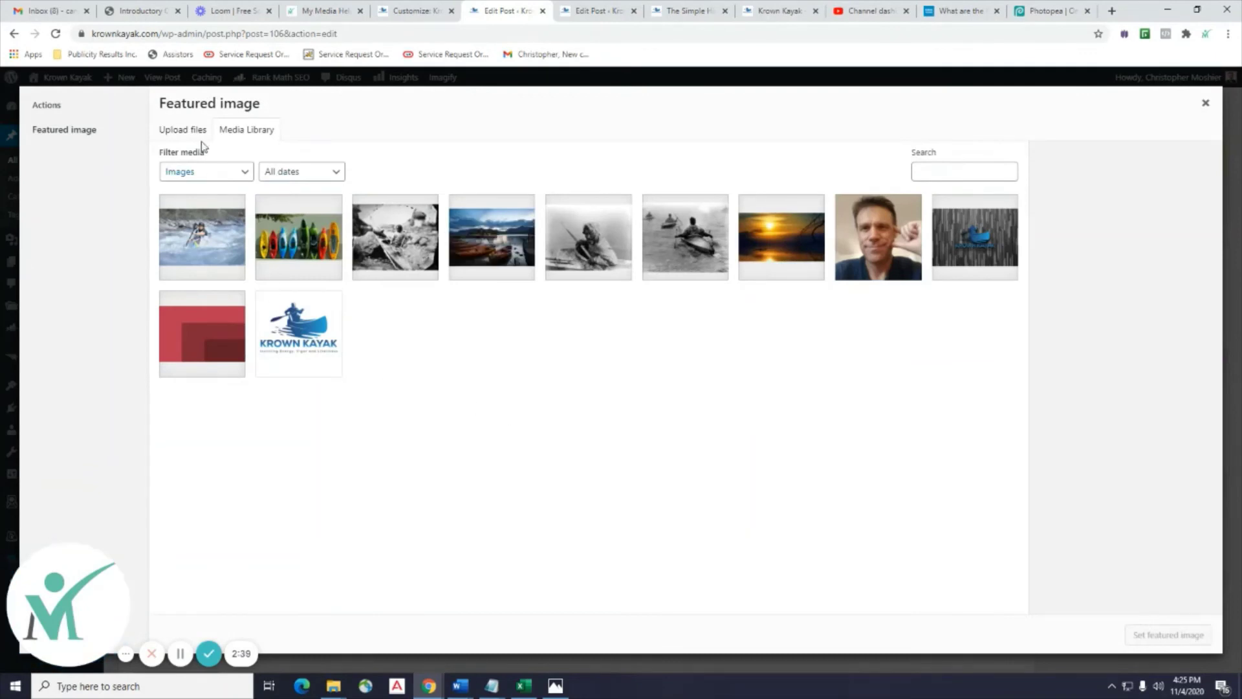
{"action": "left_click", "coordinate": [184, 130]}
{"action": "left_click", "coordinate": [697, 352]}
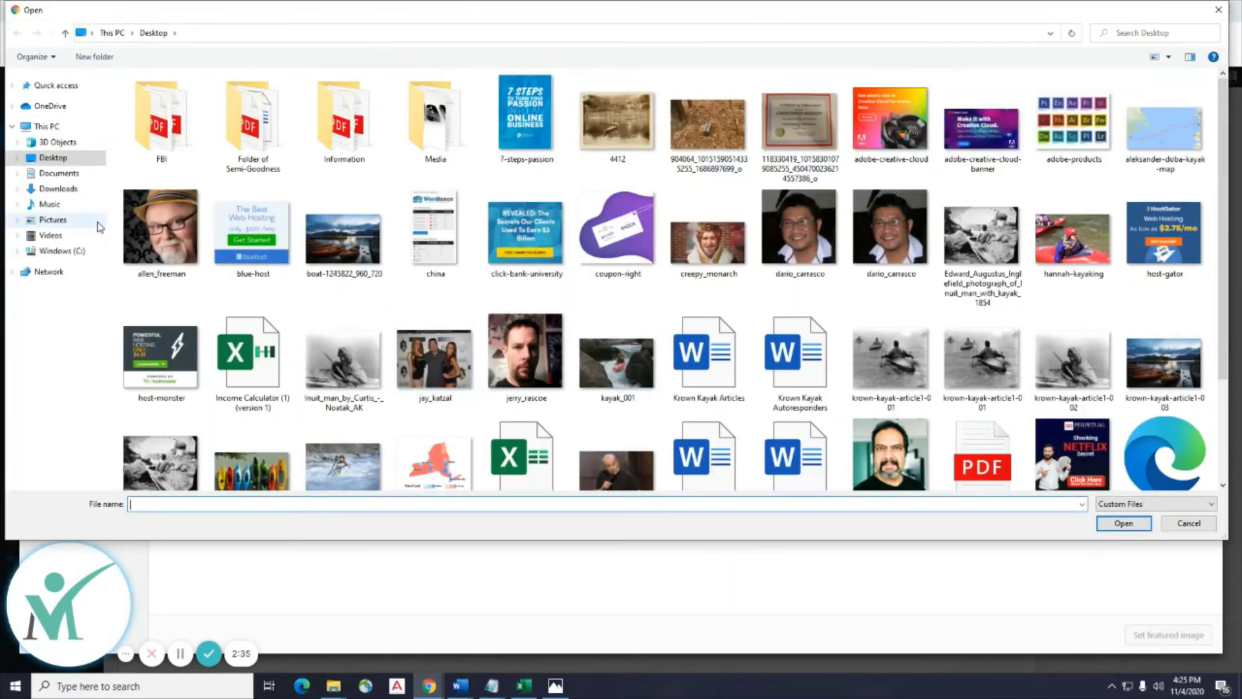
{"action": "left_click", "coordinate": [59, 189]}
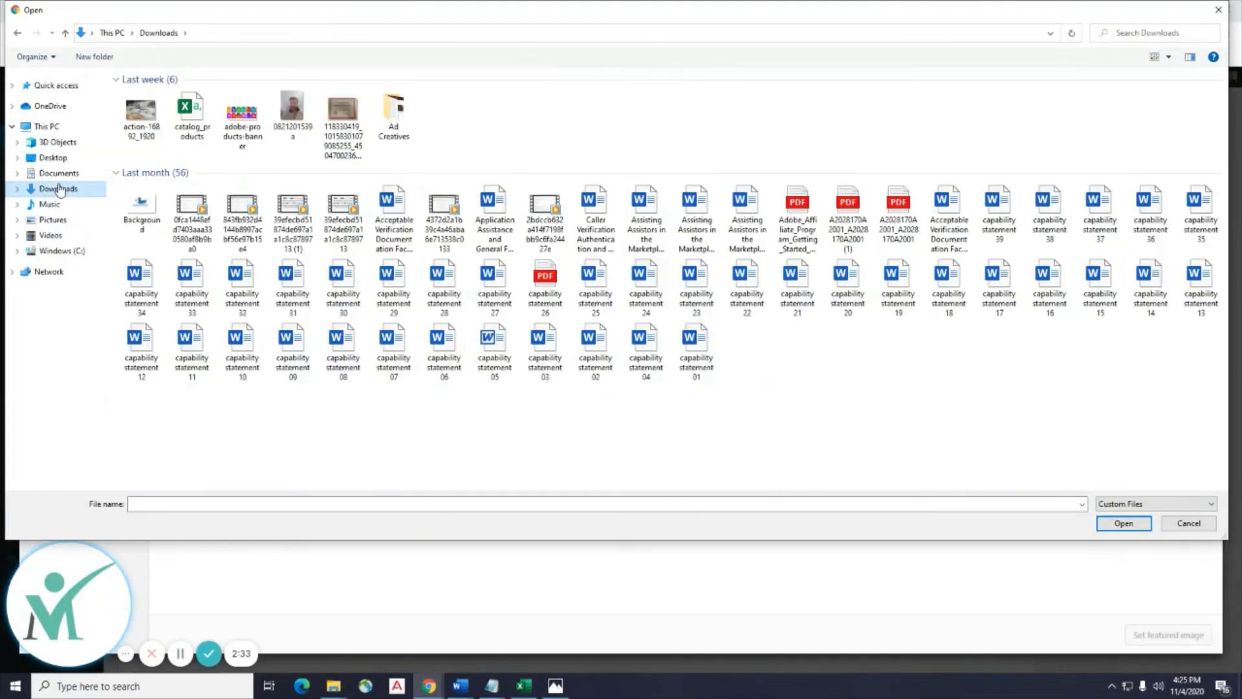
{"action": "left_click", "coordinate": [137, 127]}
{"action": "double_click", "coordinate": [137, 126]}
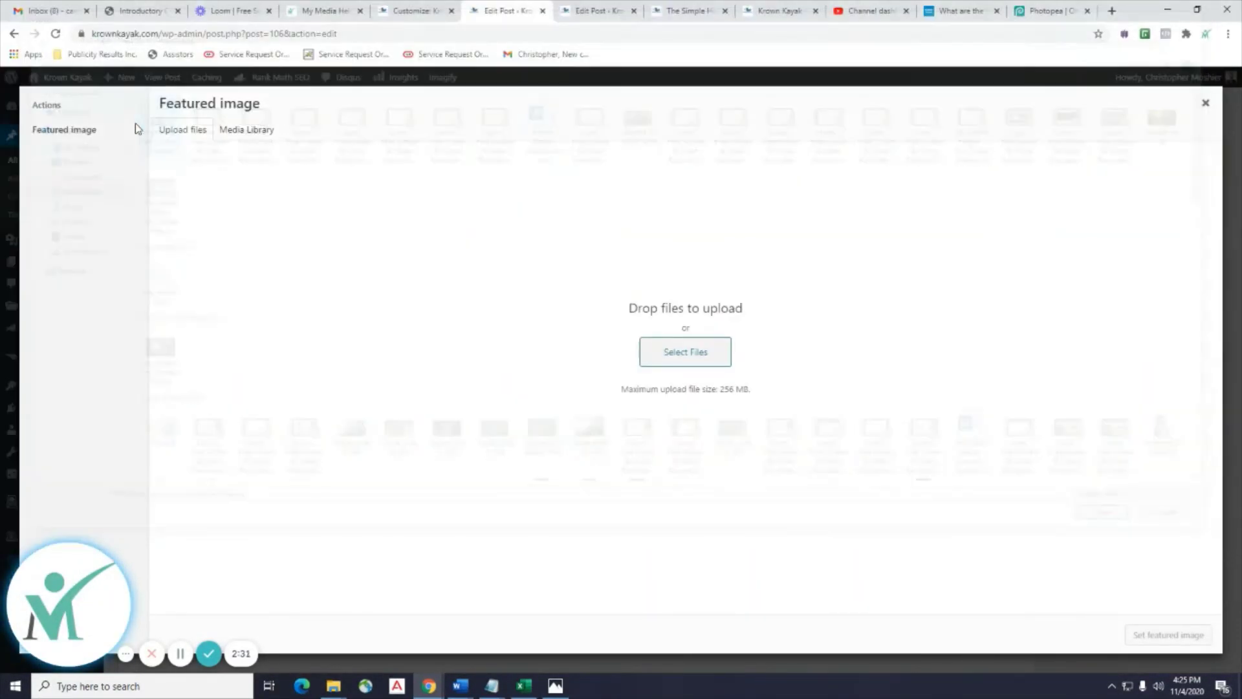
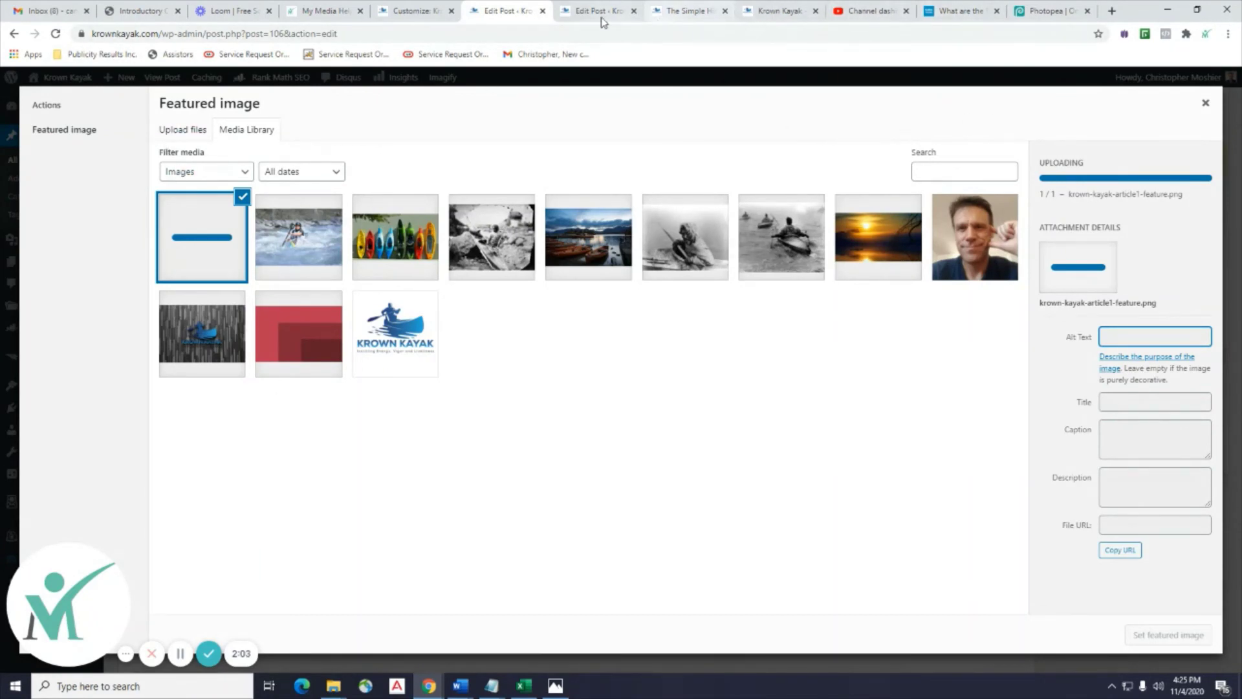
Close the Krown Kayak homepage and old post preview tabs, and set the uploaded krown-kayak-article1-feature picture as the post's featured image.
{"action": "left_click", "coordinate": [779, 12]}
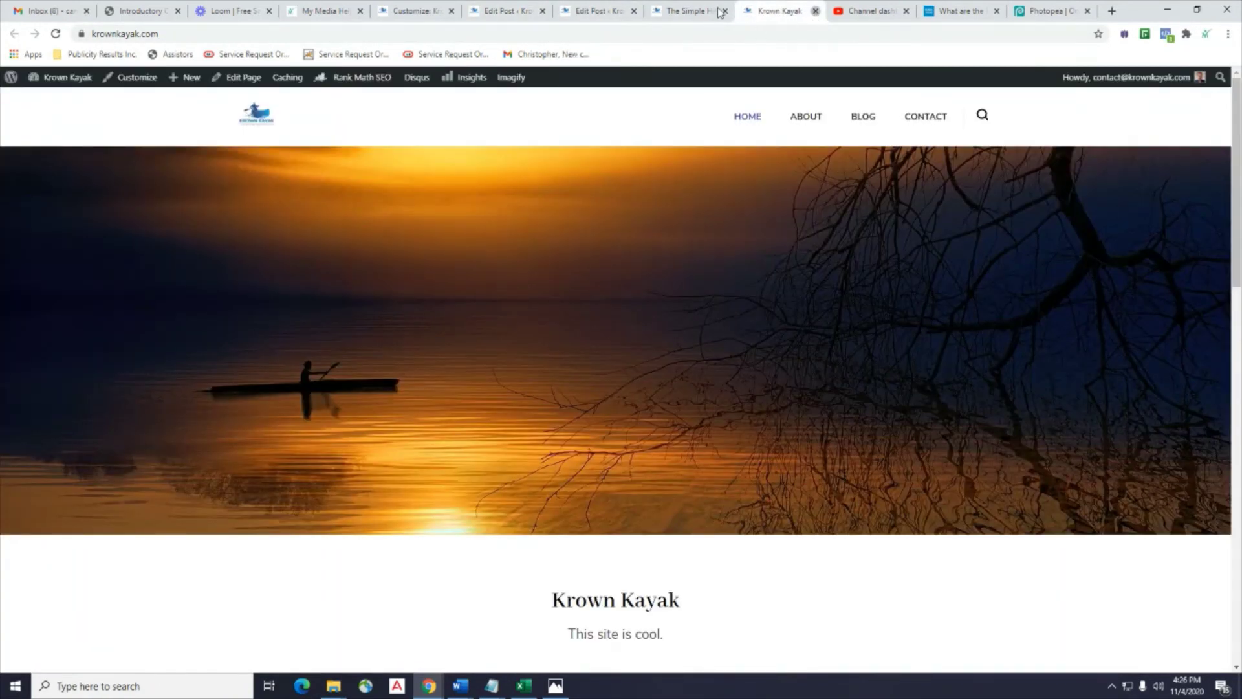
{"action": "key", "text": "ctrl+w"}
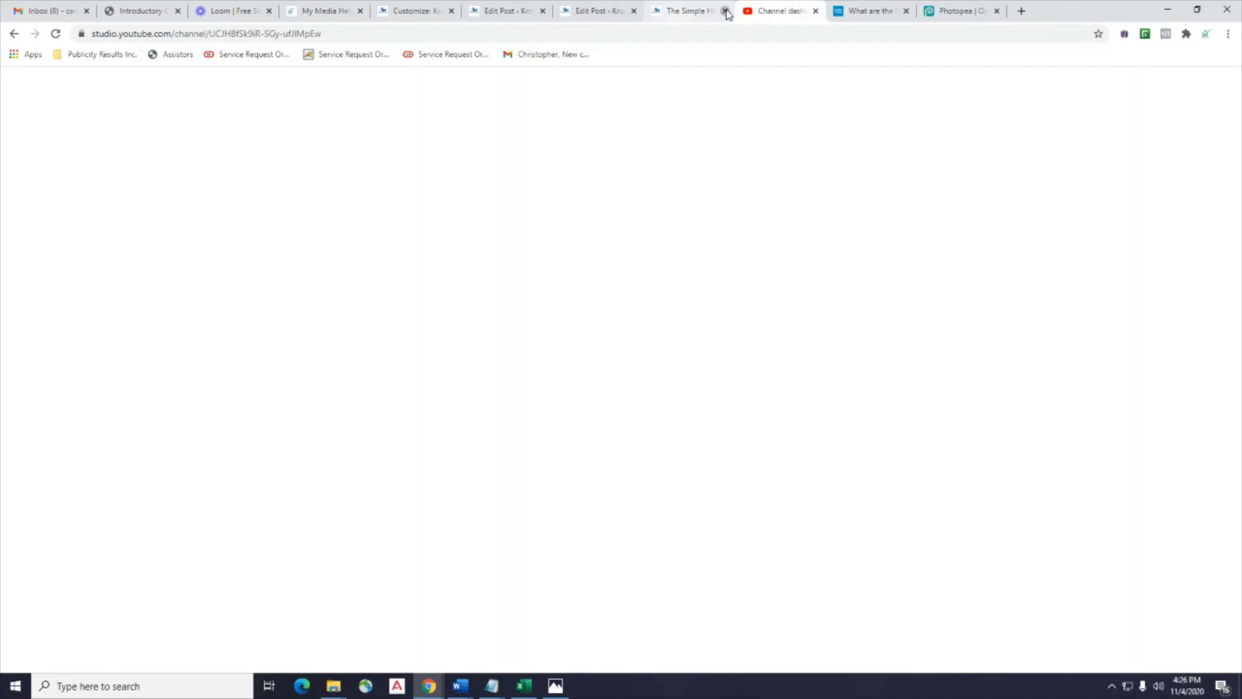
{"action": "left_click", "coordinate": [725, 11]}
{"action": "left_click", "coordinate": [510, 13]}
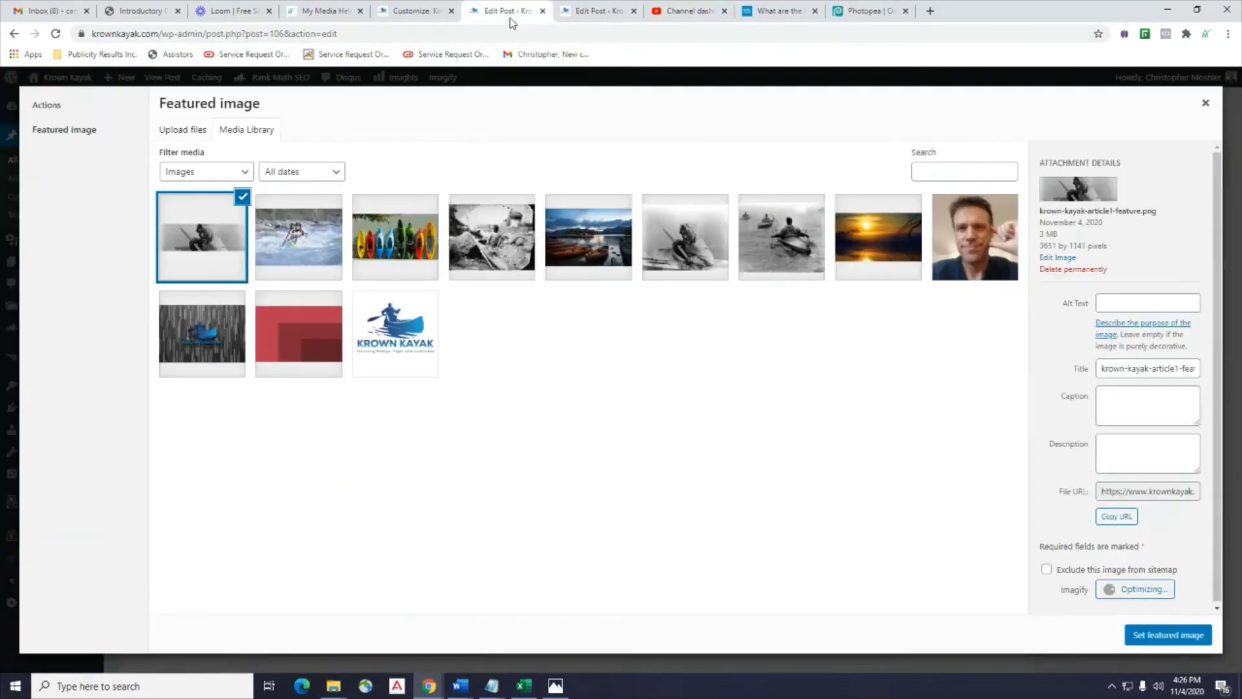
{"action": "left_click", "coordinate": [1148, 636]}
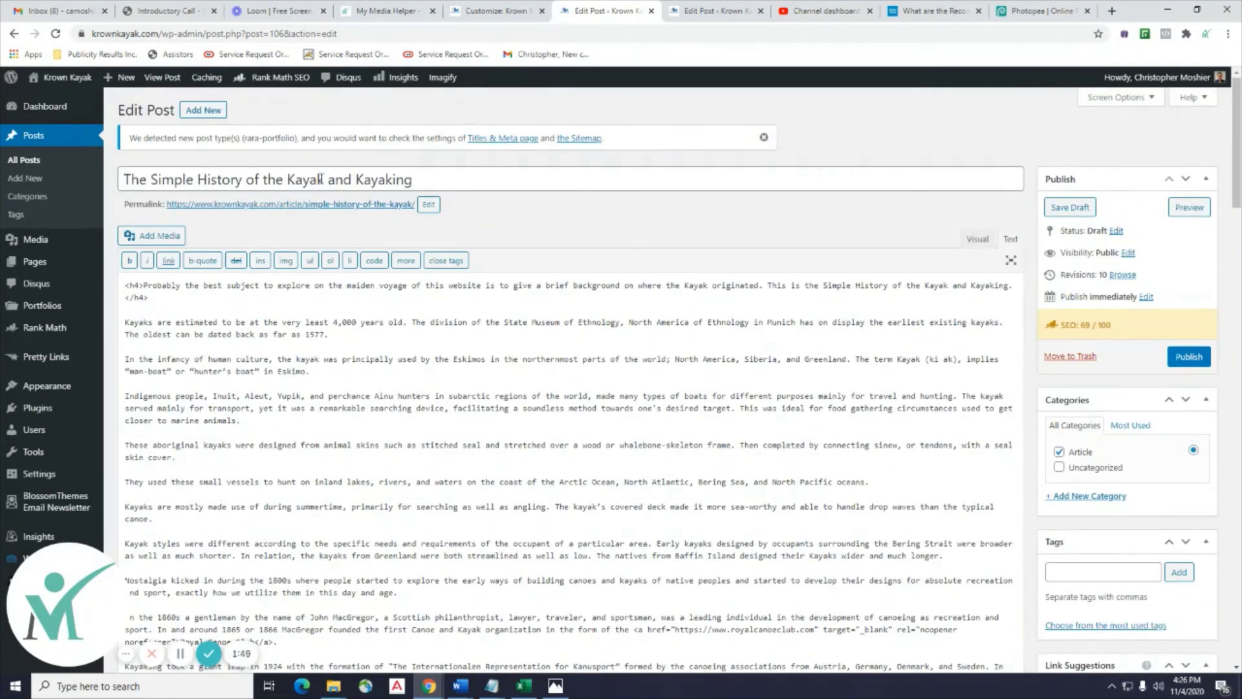
Copy "History of the Kayak" from the post title and apply it as the featured image's alt text.
{"action": "left_click_drag", "start_coordinate": [325, 179], "coordinate": [234, 179]}
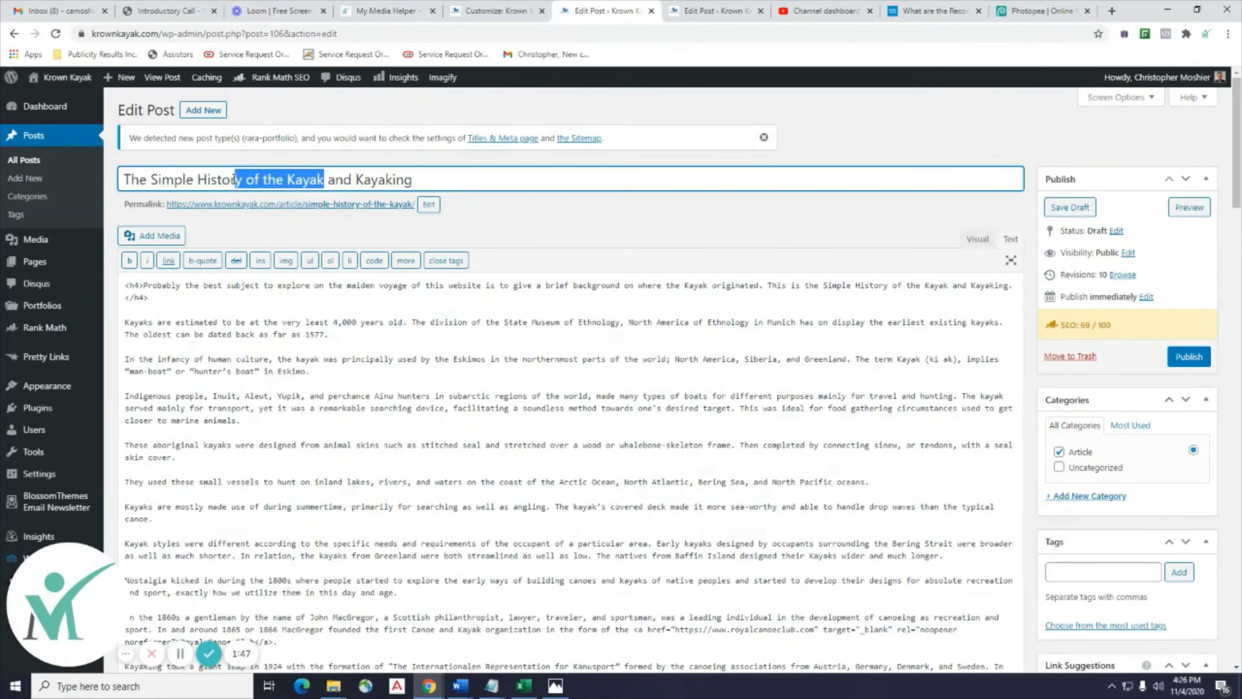
{"action": "right_click", "coordinate": [198, 179]}
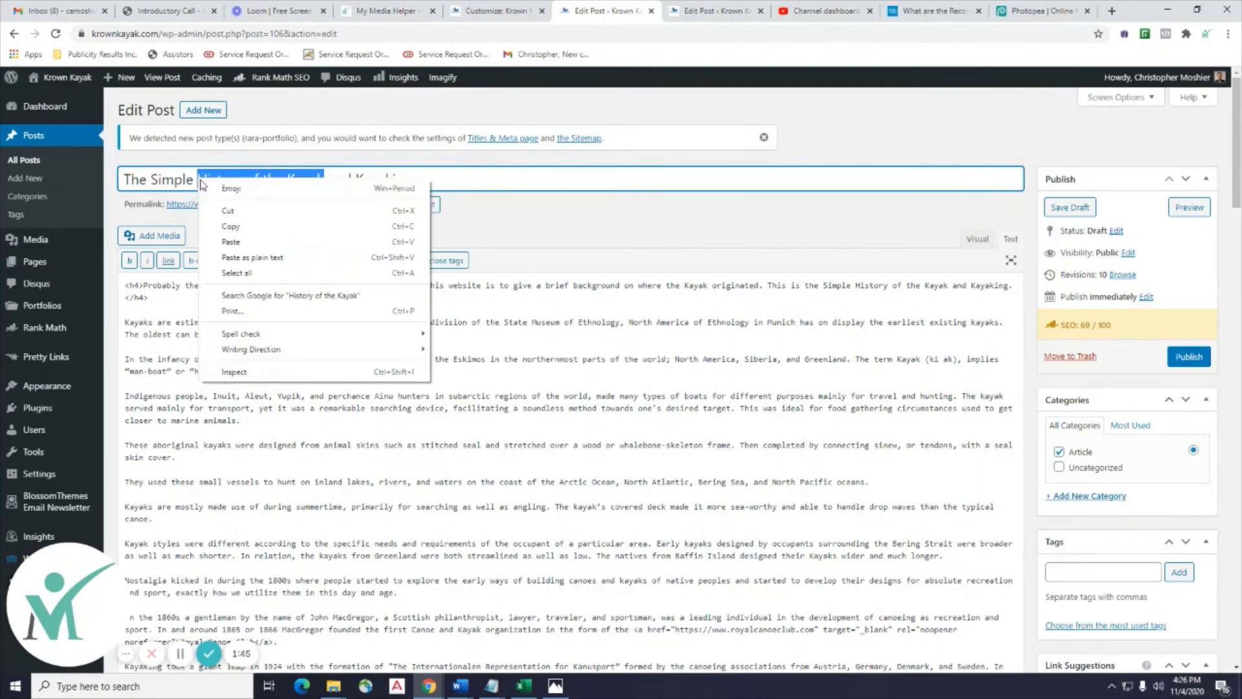
{"action": "left_click", "coordinate": [270, 225]}
{"action": "scroll", "coordinate": [866, 495], "scroll_direction": "down", "scroll_amount": 4}
{"action": "scroll", "coordinate": [1146, 518], "scroll_direction": "down", "scroll_amount": 4}
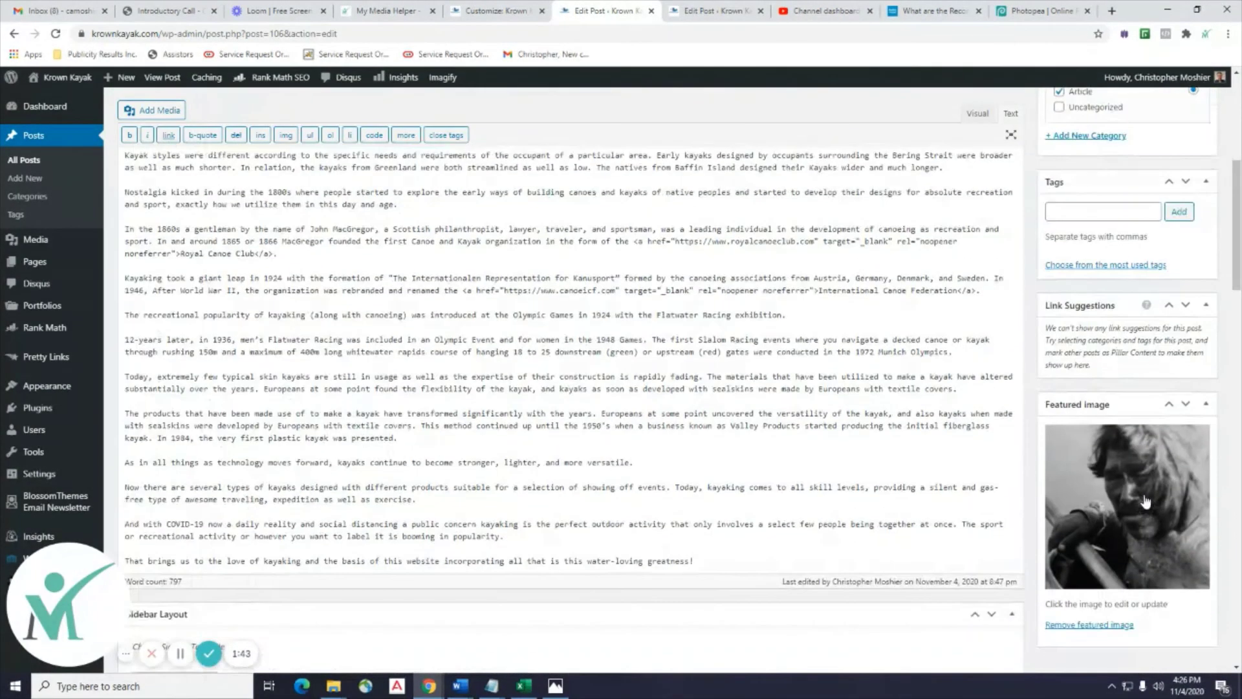
{"action": "left_click", "coordinate": [1146, 472]}
{"action": "left_click", "coordinate": [1126, 304]}
{"action": "right_click", "coordinate": [1126, 305]}
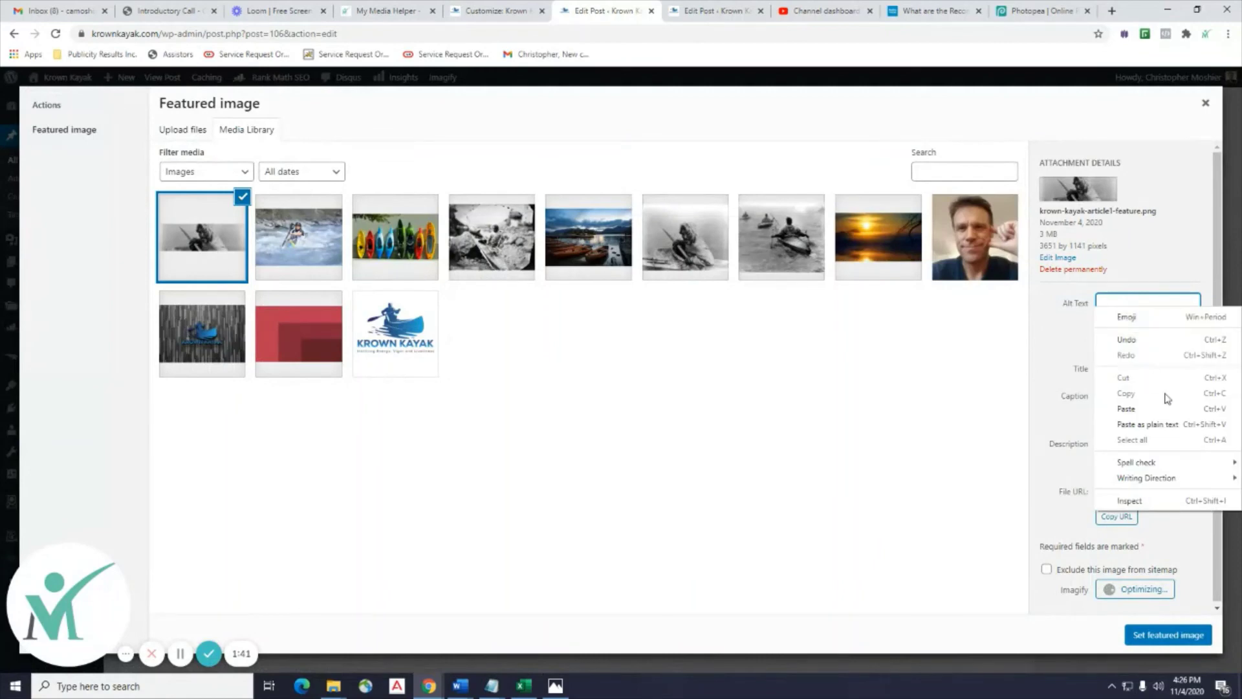
{"action": "left_click", "coordinate": [1167, 400]}
{"action": "left_click", "coordinate": [1161, 635]}
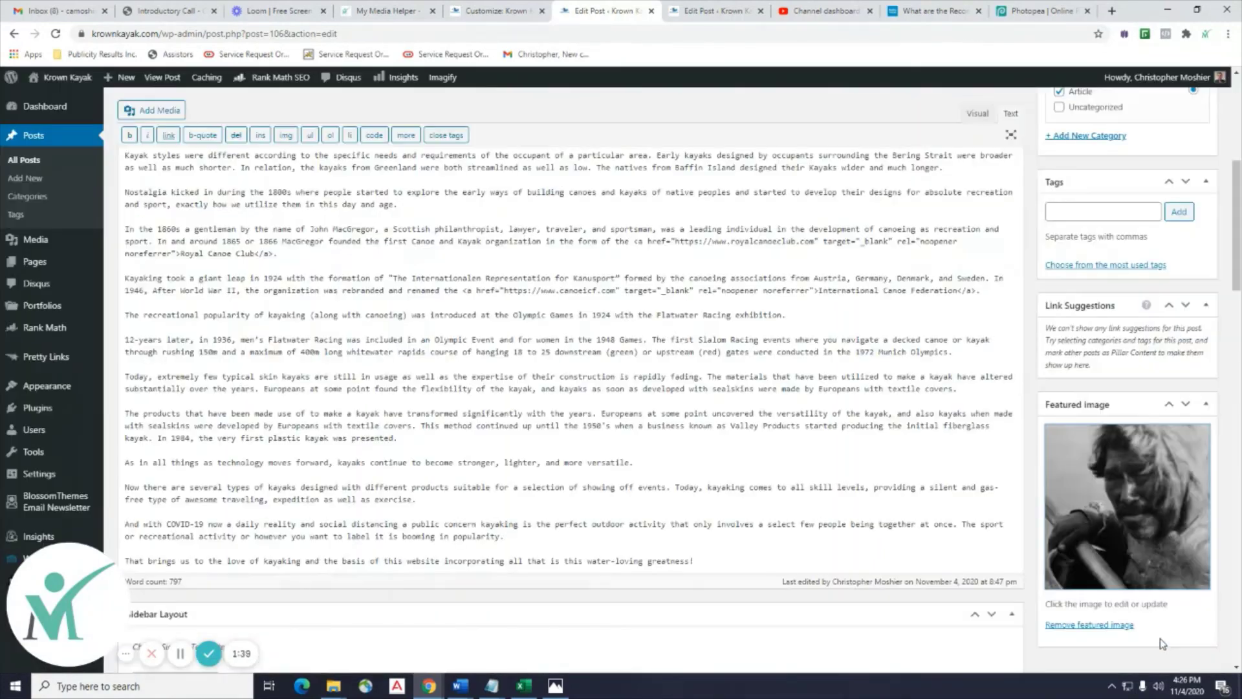
Save the post draft and open its permalink in a new tab to view the page with the new featured image.
{"action": "scroll", "coordinate": [1162, 644], "scroll_direction": "up", "scroll_amount": 5}
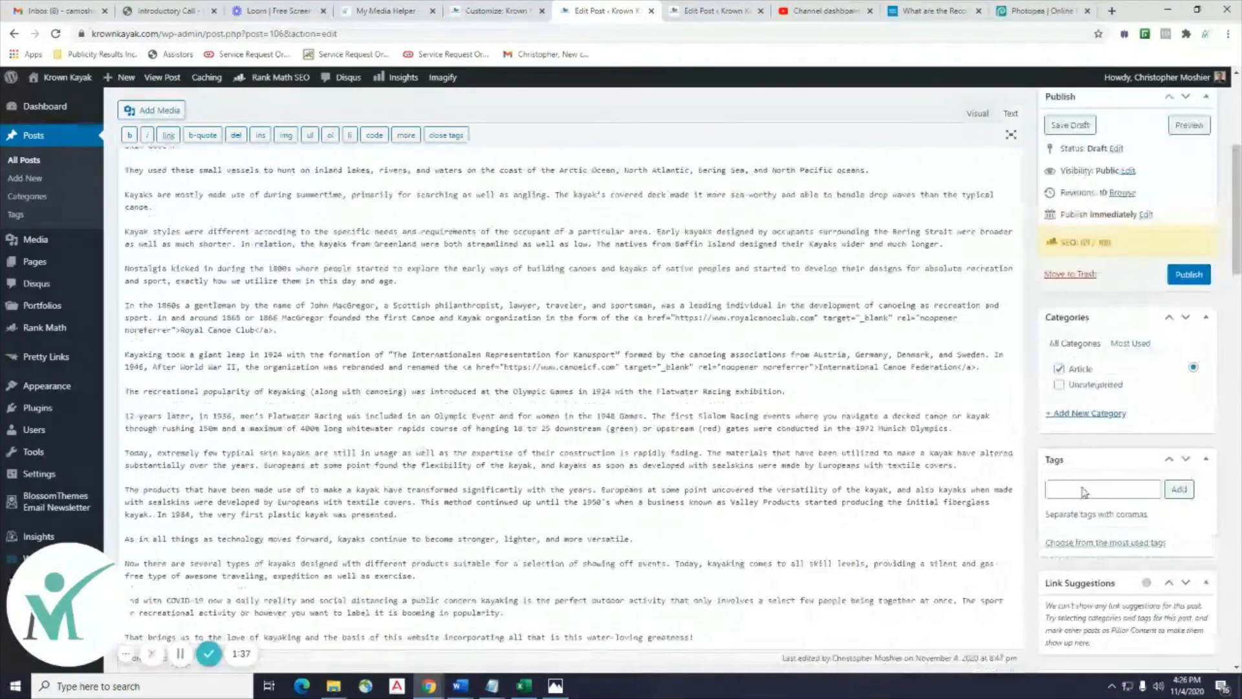
{"action": "left_click", "coordinate": [1069, 144]}
{"action": "left_click", "coordinate": [691, 12]}
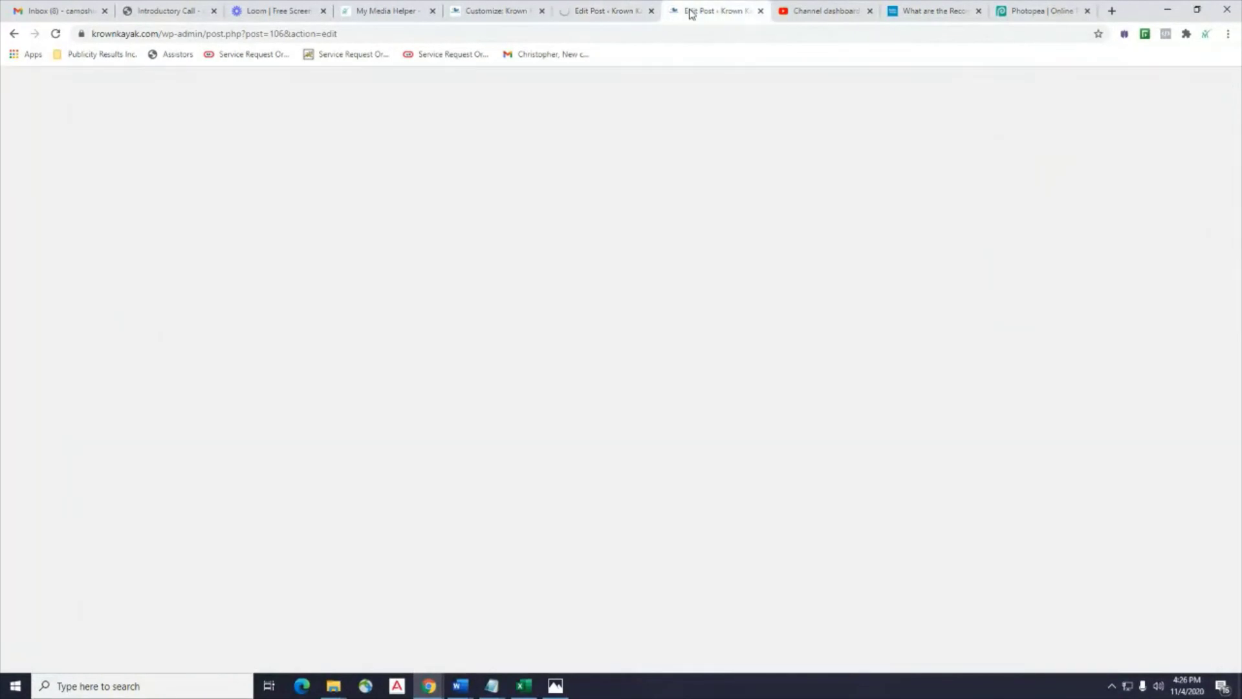
{"action": "left_click", "coordinate": [595, 15]}
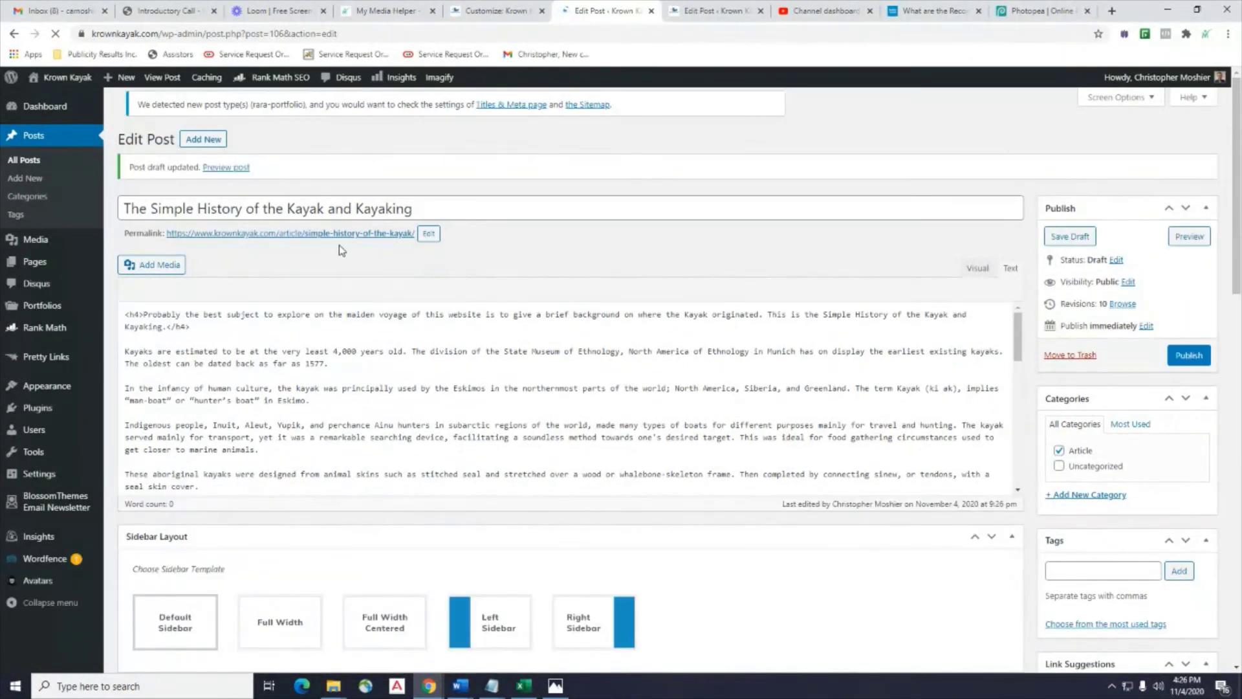
{"action": "right_click", "coordinate": [341, 241]}
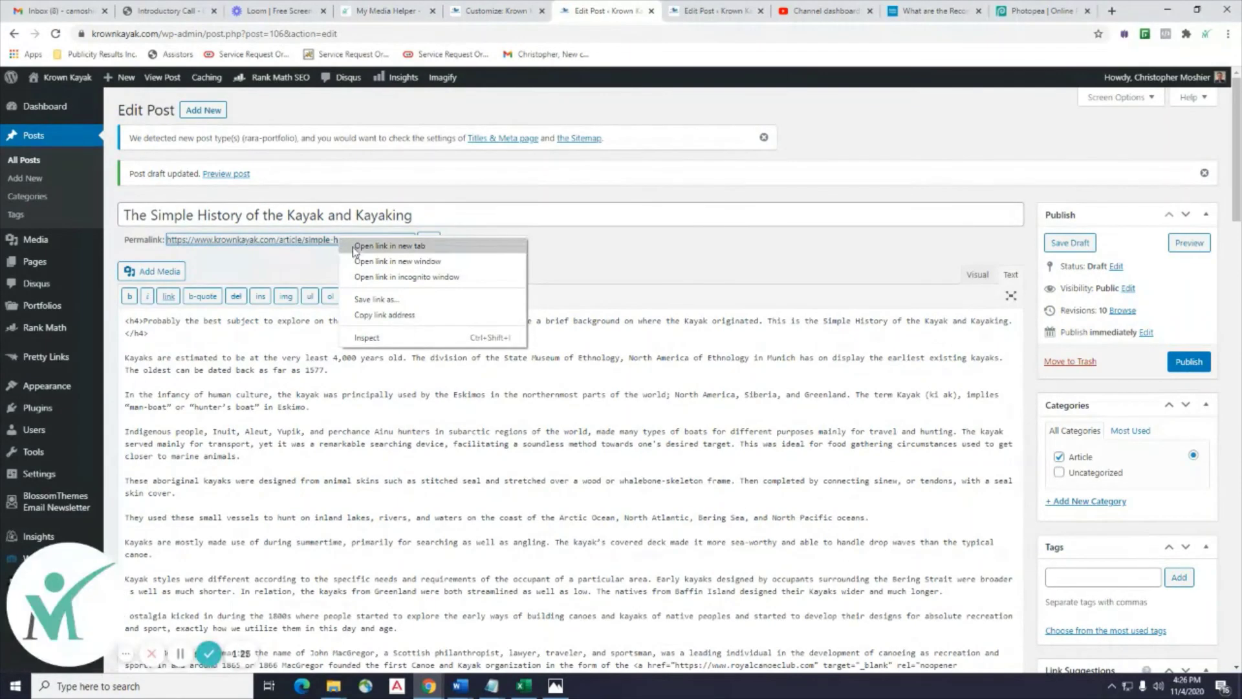
{"action": "left_click", "coordinate": [357, 246]}
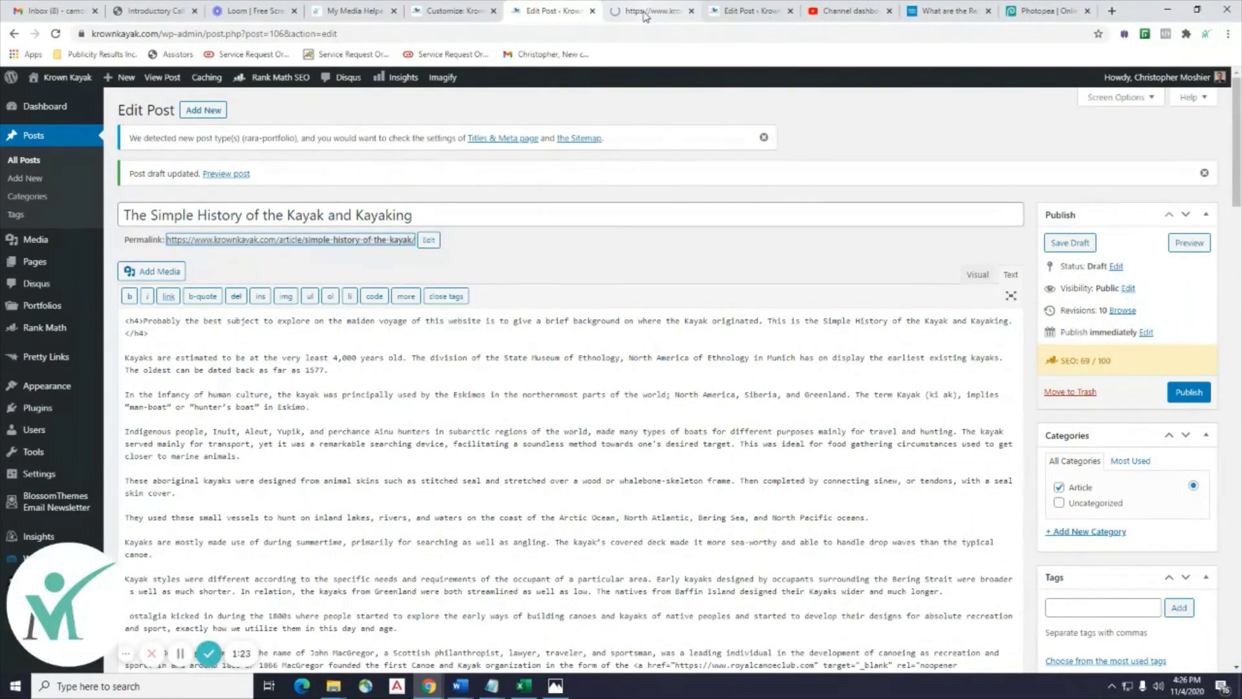
{"action": "left_click", "coordinate": [645, 13]}
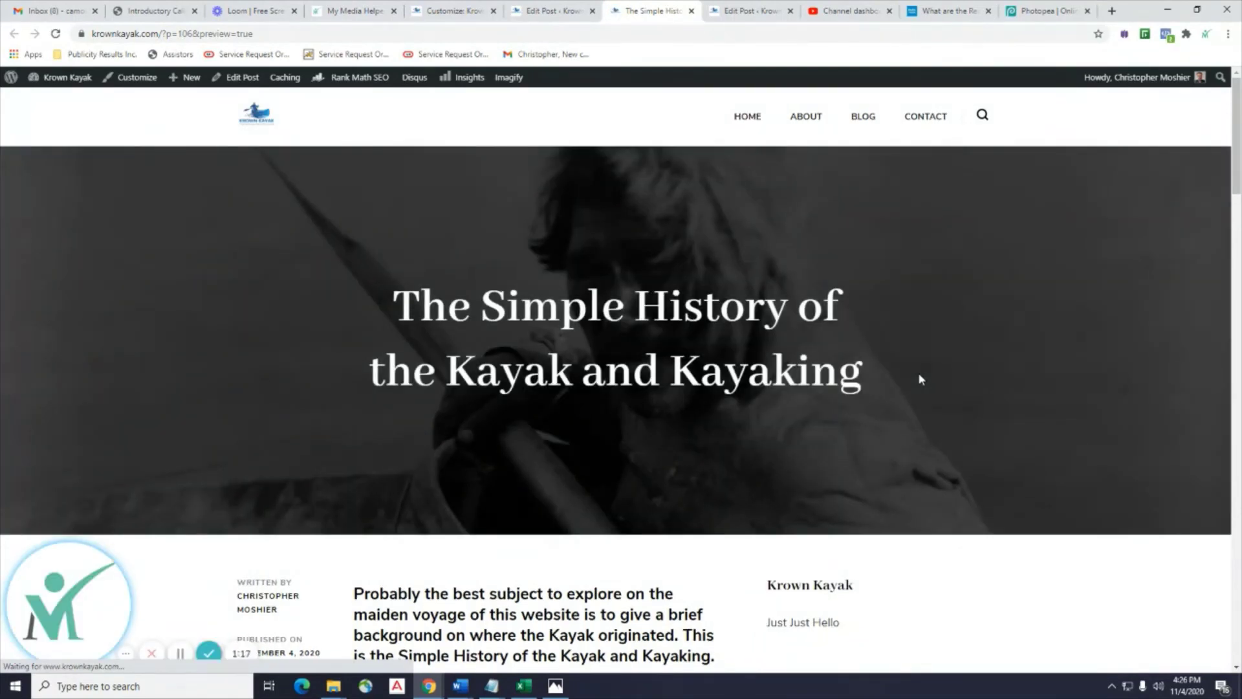
Return to the post editor and expand the Content Readability and Title Readability checks in Rank Math SEO.
{"action": "left_click", "coordinate": [540, 14]}
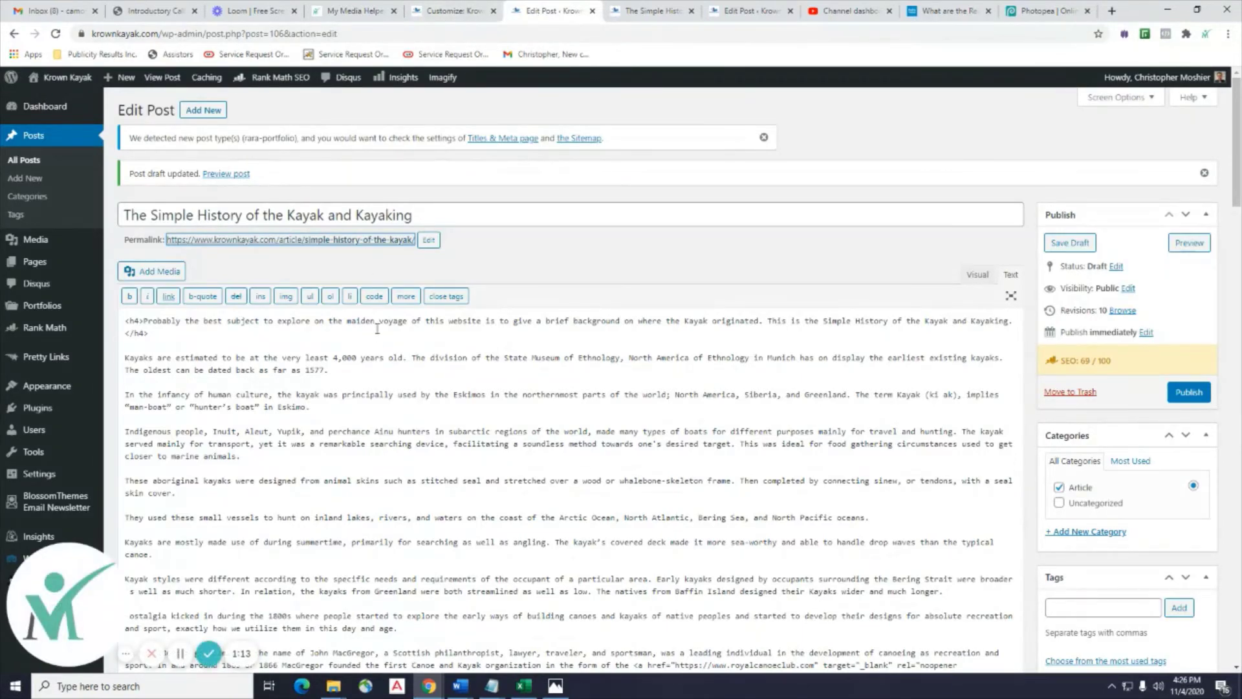
{"action": "scroll", "coordinate": [1006, 427], "scroll_direction": "down", "scroll_amount": 15}
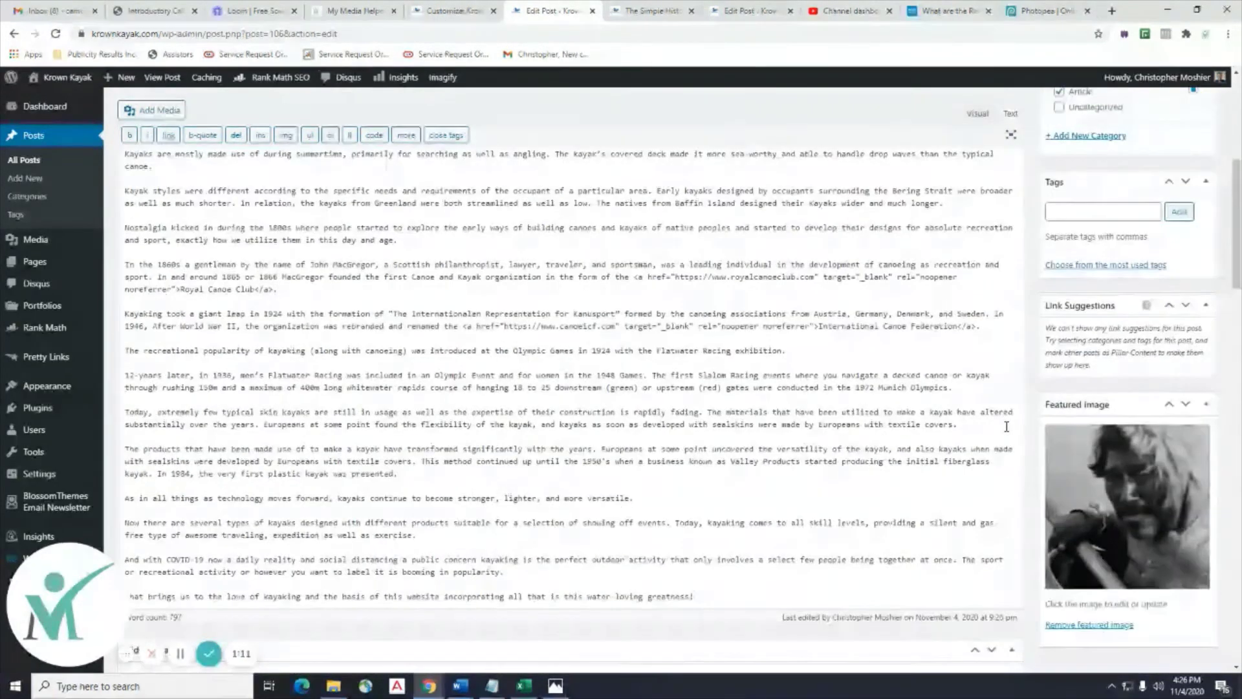
{"action": "scroll", "coordinate": [1007, 427], "scroll_direction": "down", "scroll_amount": 5}
{"action": "scroll", "coordinate": [1007, 432], "scroll_direction": "down", "scroll_amount": 2}
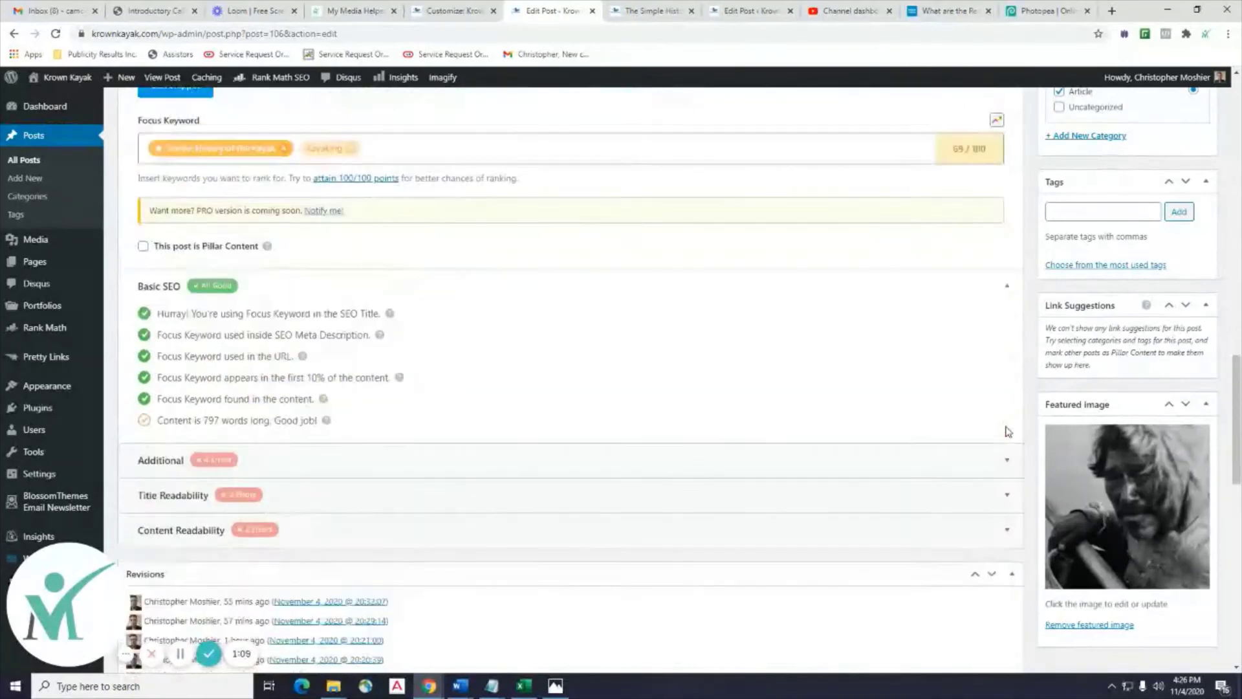
{"action": "left_click", "coordinate": [313, 485]}
{"action": "scroll", "coordinate": [531, 451], "scroll_direction": "down", "scroll_amount": 2}
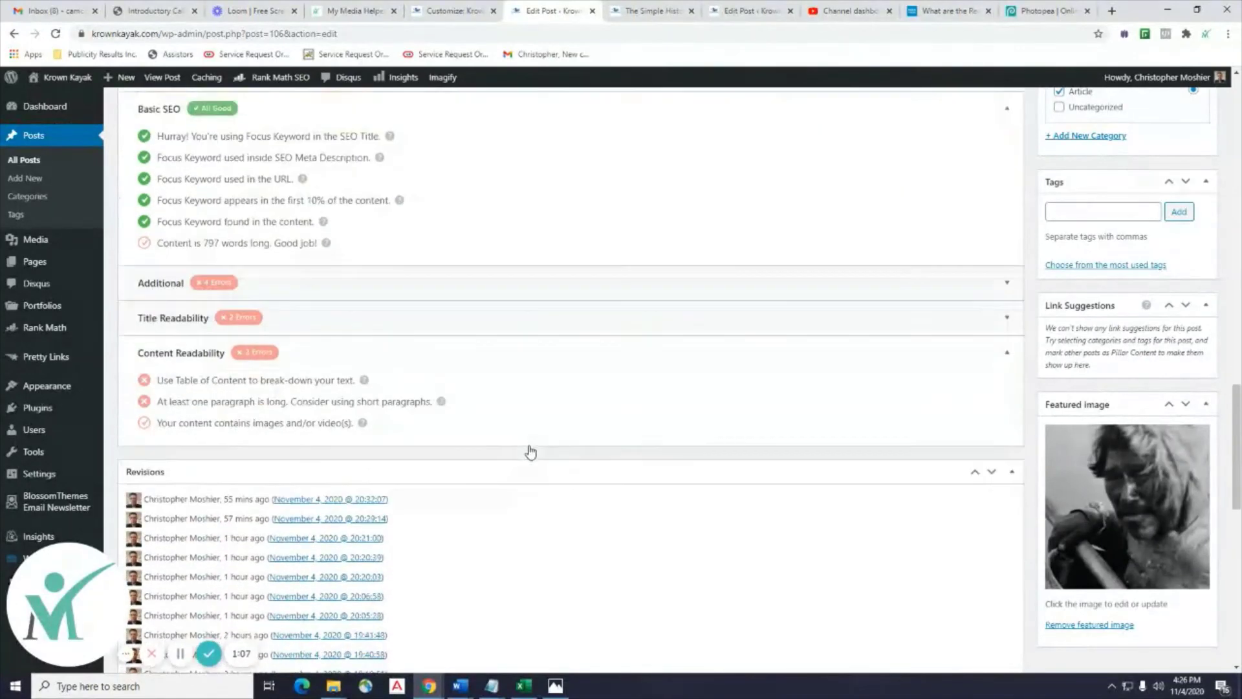
{"action": "left_click", "coordinate": [376, 321]}
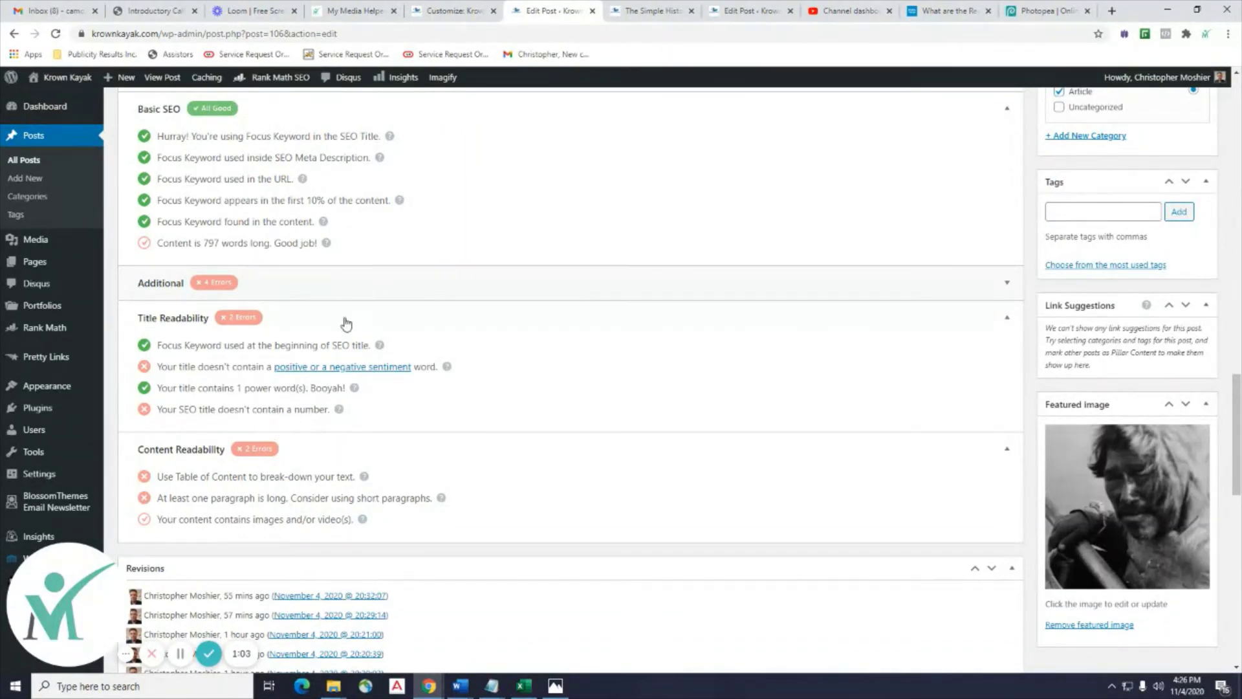
Replace "Simple" with "Incredible" in the post title so it reads "The Incredible History of the Kayak and Kayaking".
{"action": "scroll", "coordinate": [554, 440], "scroll_direction": "up", "scroll_amount": 15}
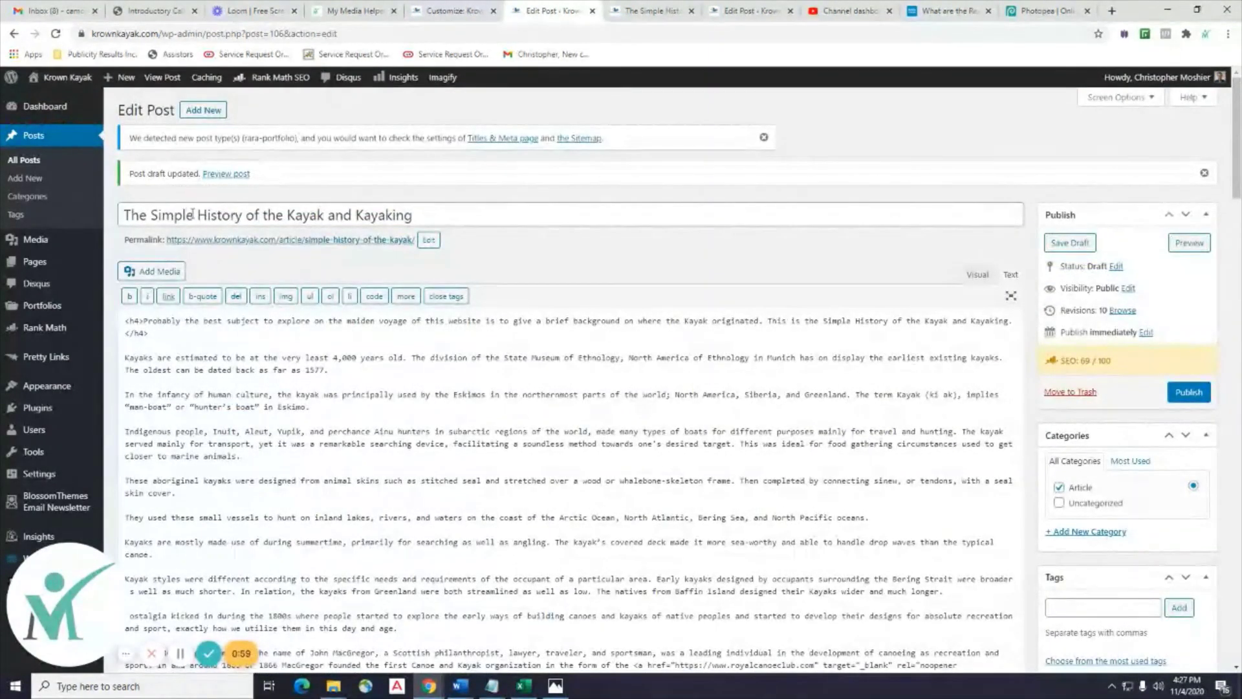
{"action": "left_click_drag", "start_coordinate": [193, 215], "coordinate": [158, 215]}
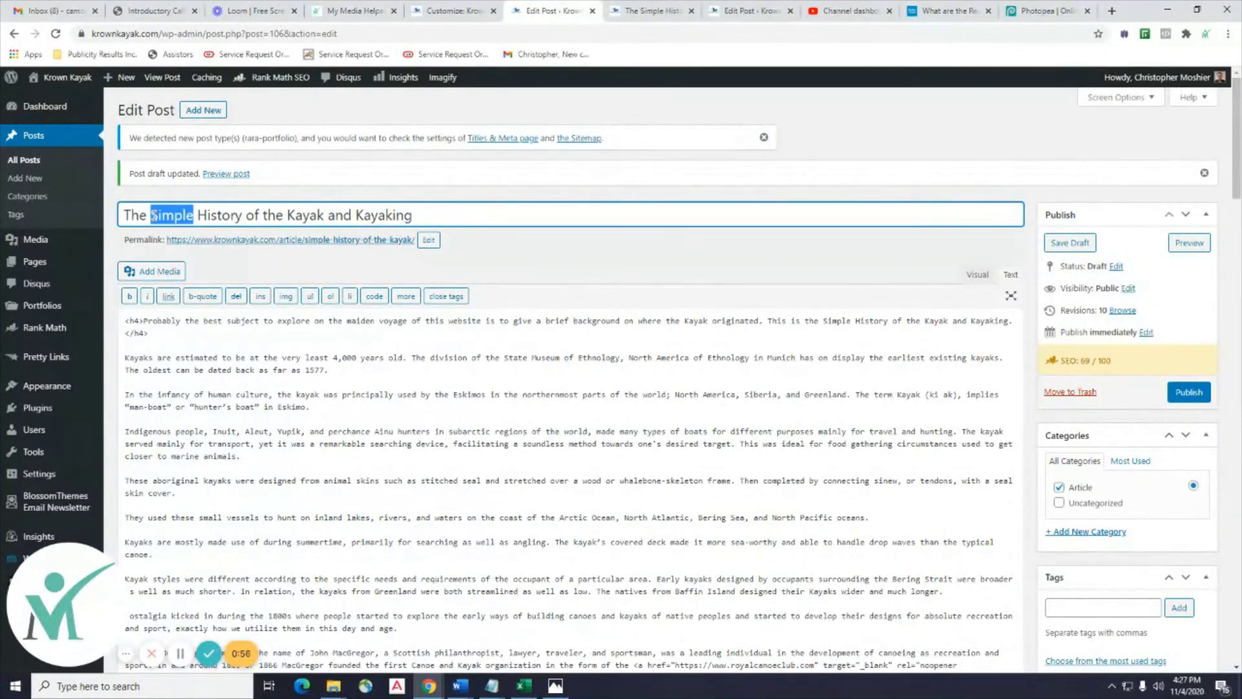
{"action": "type", "text": "Incr3e"}
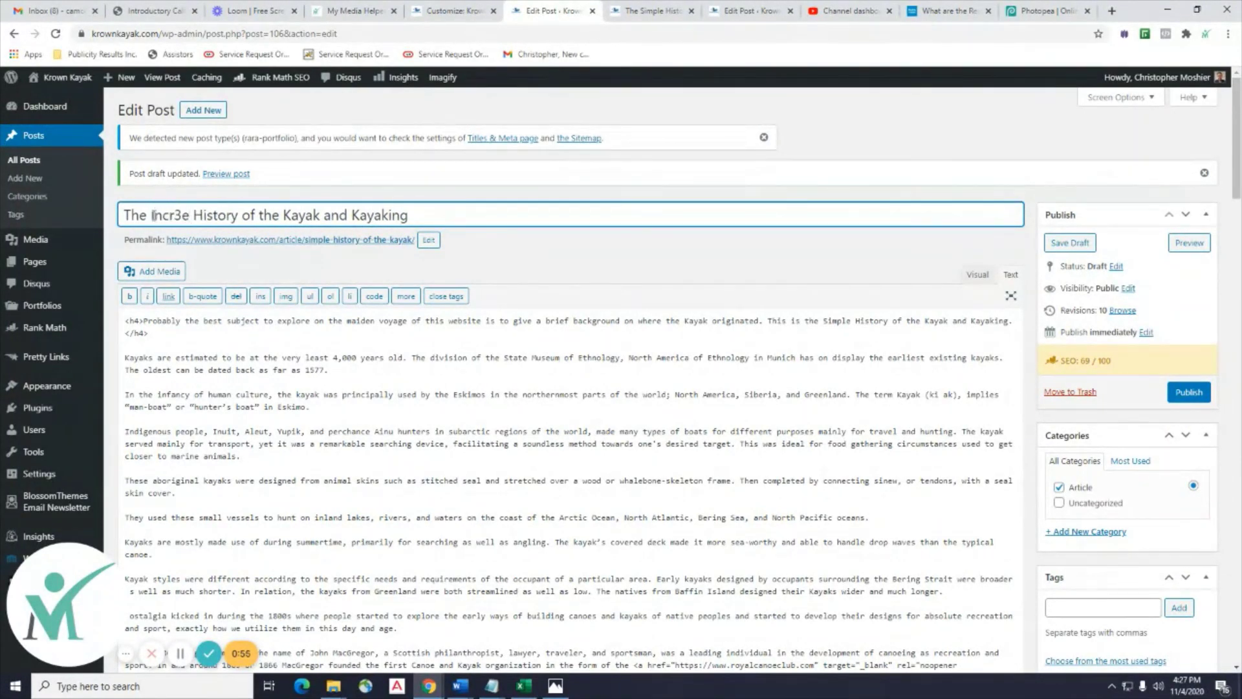
{"action": "key", "text": "BackSpace"}
{"action": "key", "text": "BackSpace"}
{"action": "type", "text": "ed"}
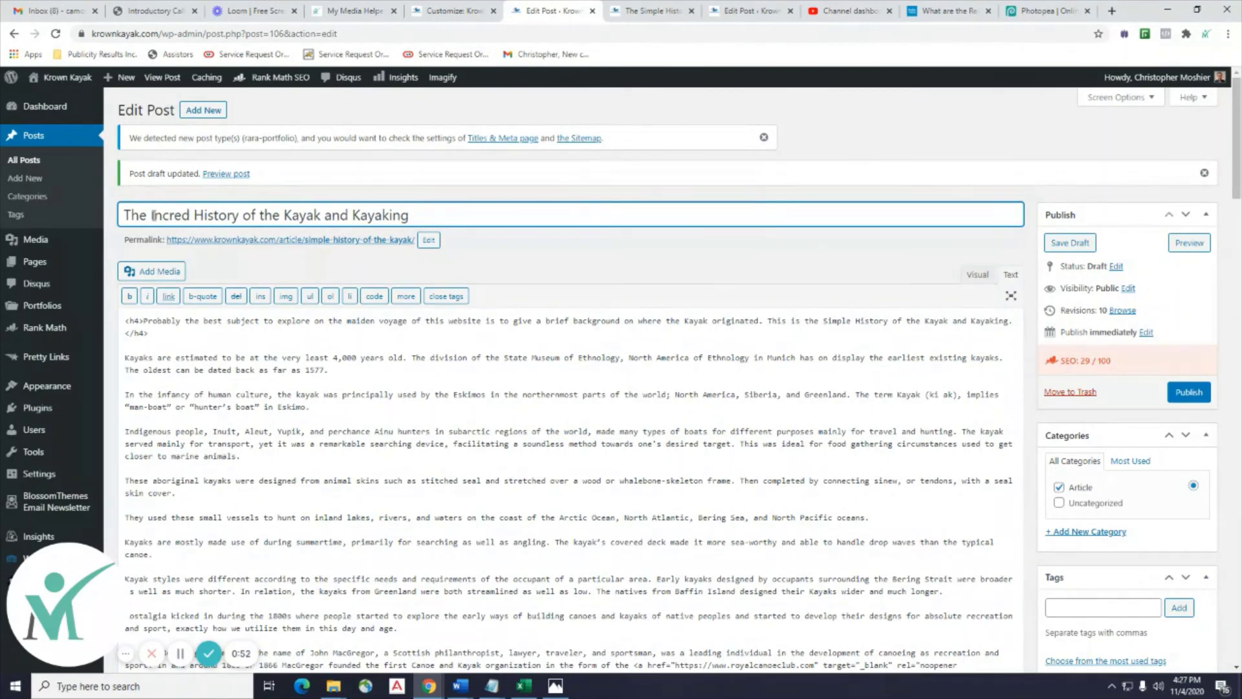
{"action": "type", "text": "ible"}
{"action": "left_click", "coordinate": [457, 526]}
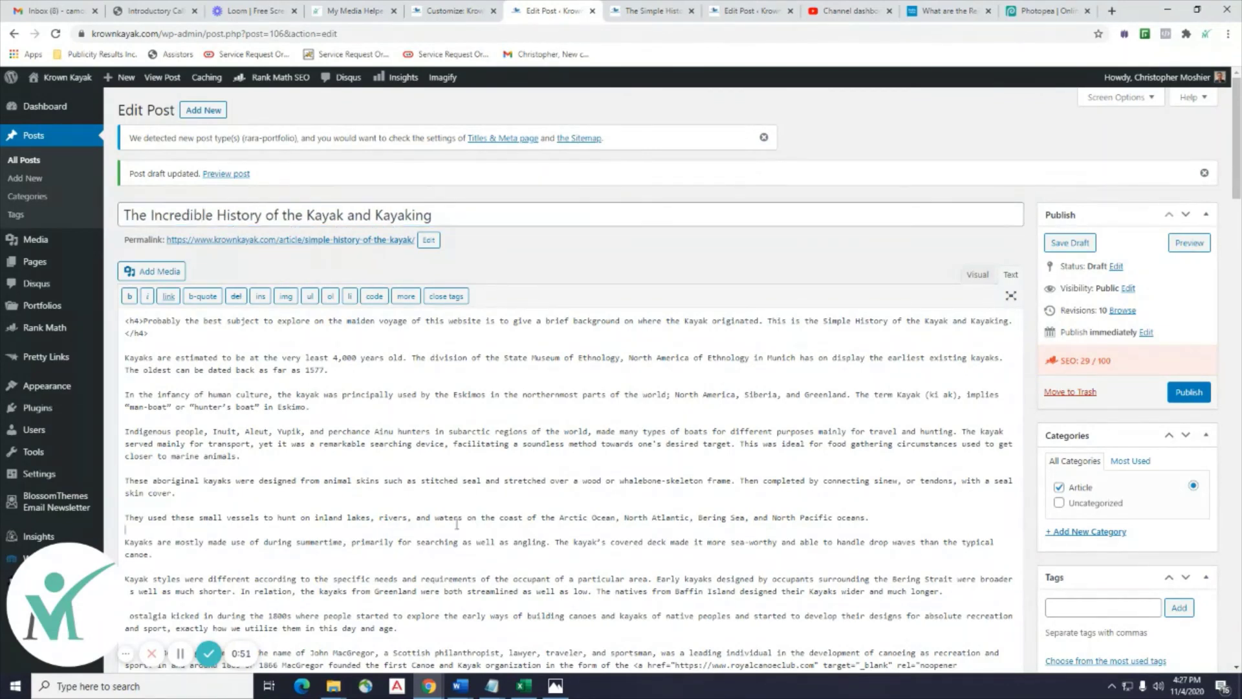
Change the permalink slug text to incredible-history-of-the-kayak and replace "Simple" with "Incredible" in the post's opening heading.
{"action": "left_click", "coordinate": [431, 239]}
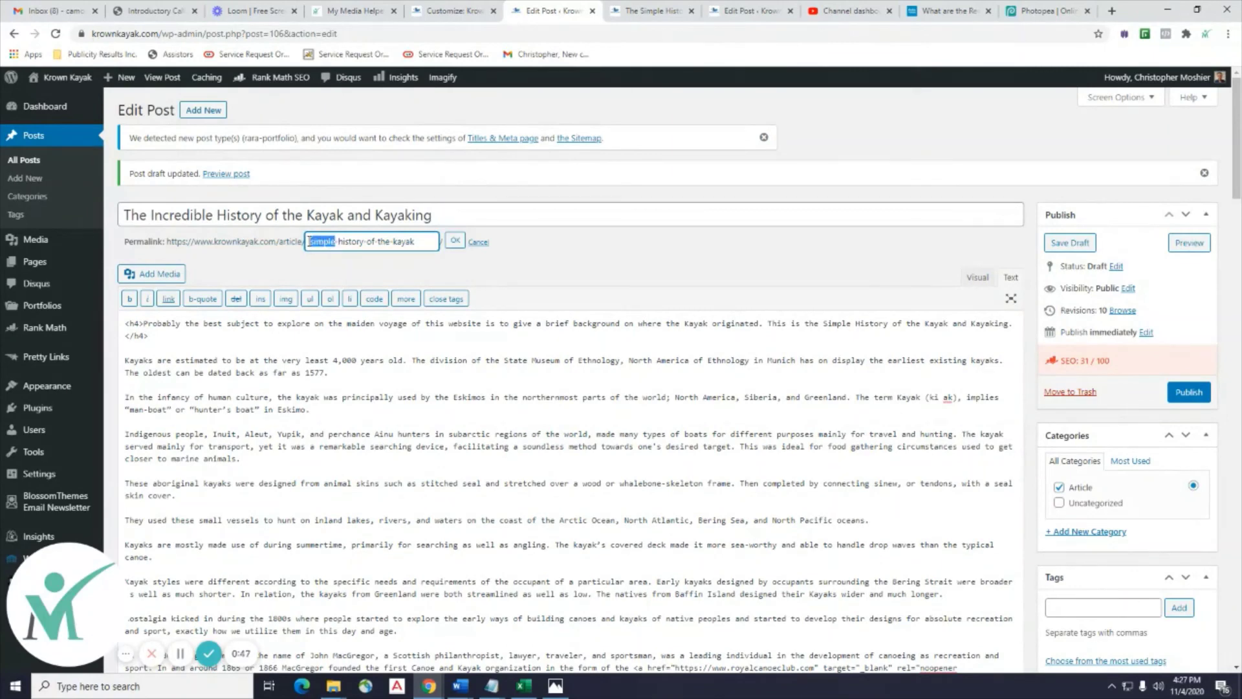
{"action": "type", "text": "incredib"}
{"action": "left_click", "coordinate": [400, 447]}
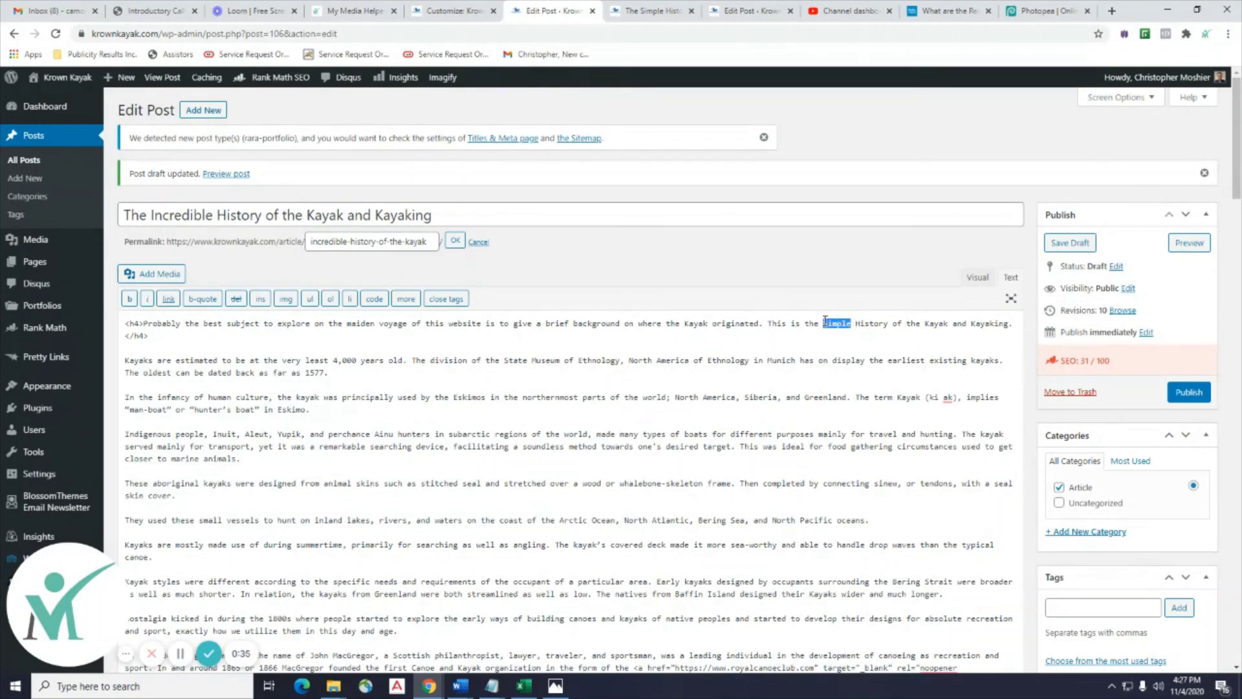
{"action": "type", "text": "Incredib"}
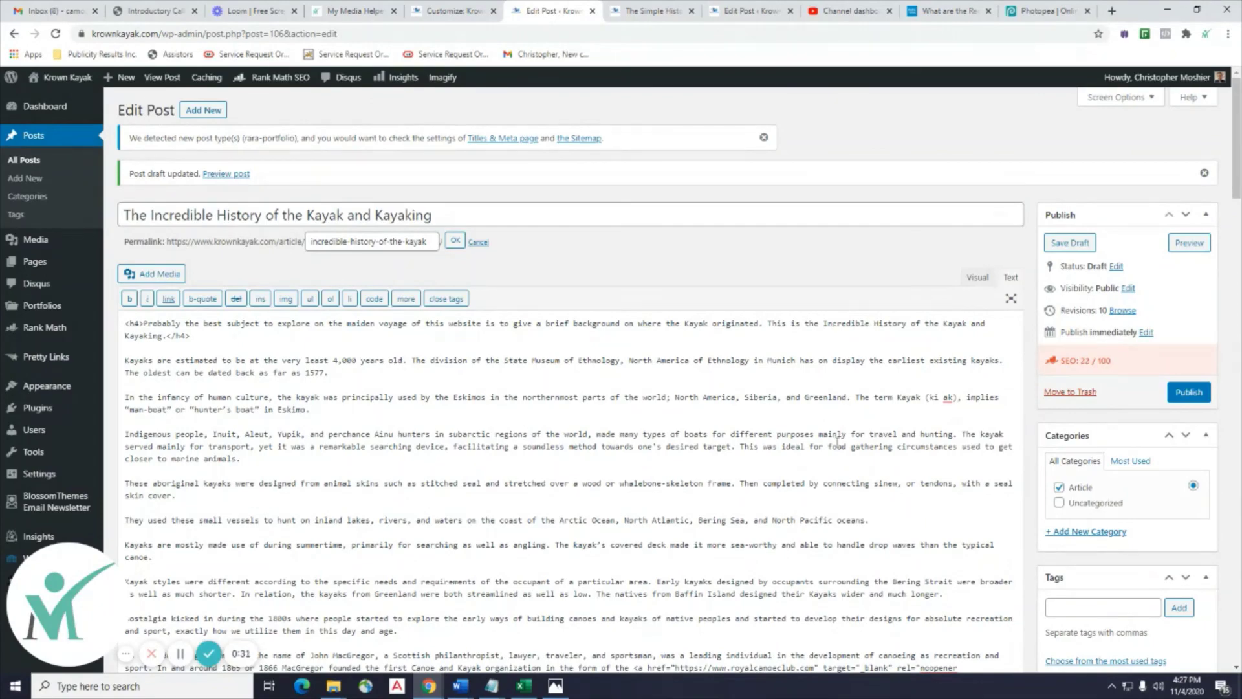
Remove the focus keyword "Simple History of the Kayak" from the Rank Math SEO settings.
{"action": "scroll", "coordinate": [838, 441], "scroll_direction": "down", "scroll_amount": 15}
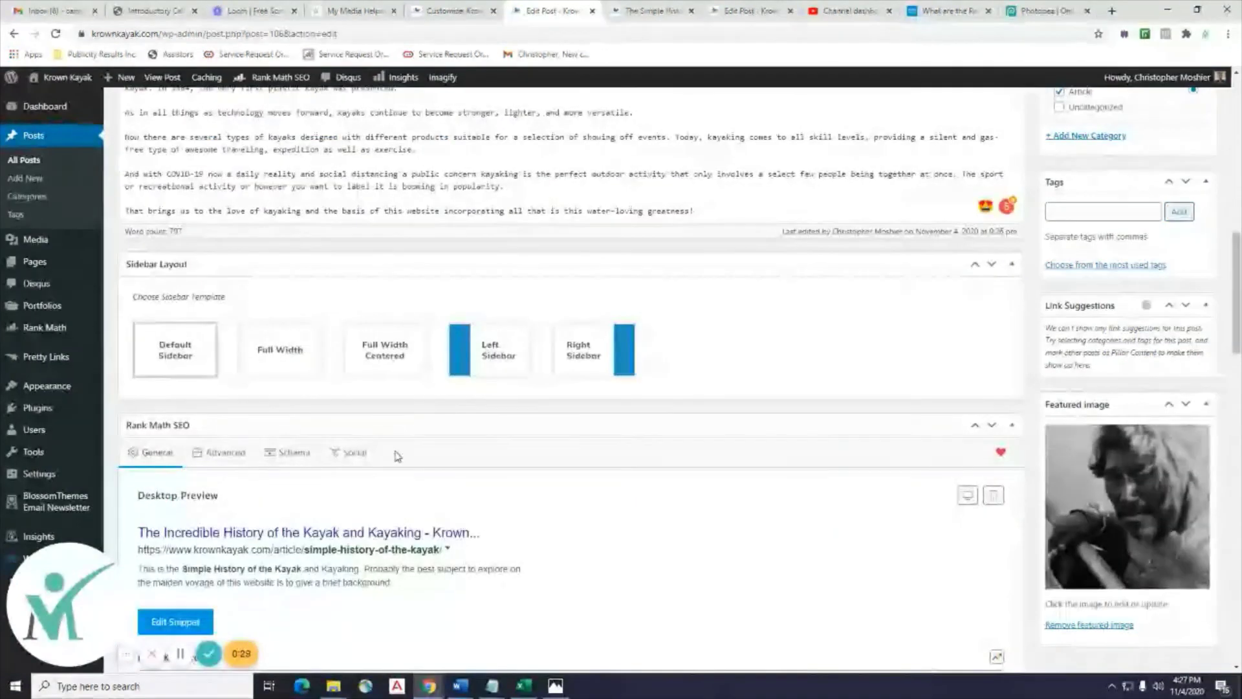
{"action": "scroll", "coordinate": [398, 456], "scroll_direction": "down", "scroll_amount": 3}
{"action": "scroll", "coordinate": [225, 495], "scroll_direction": "down", "scroll_amount": 2}
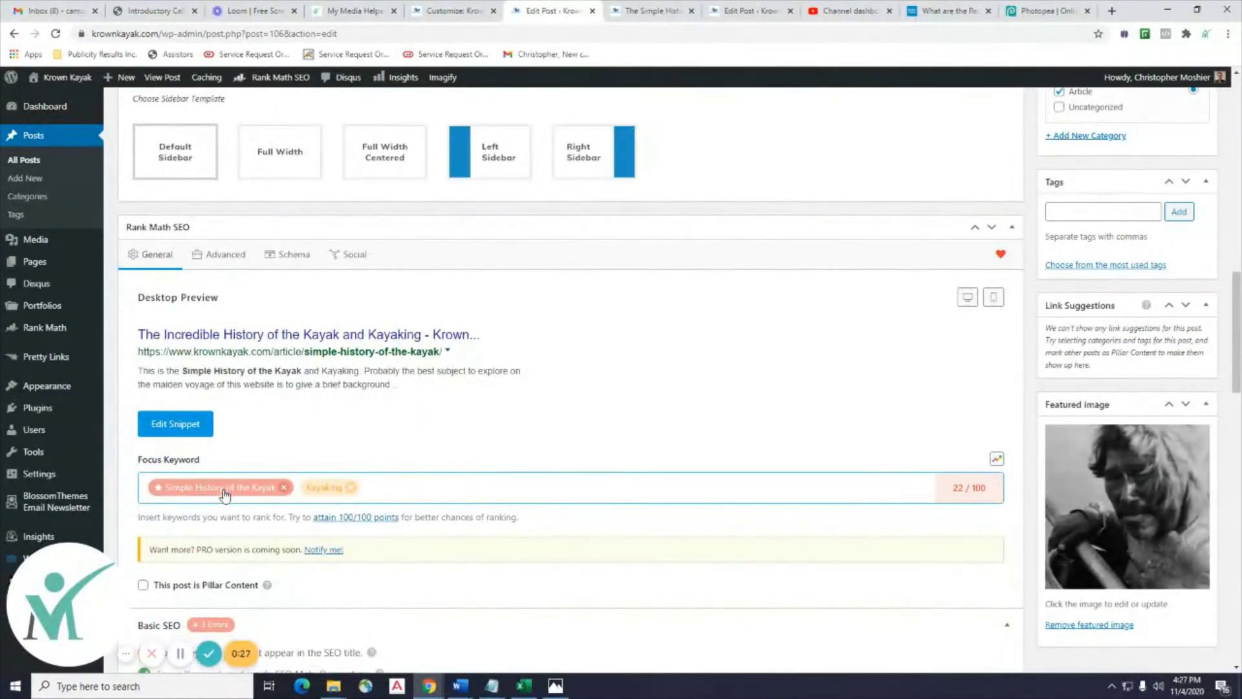
{"action": "left_click", "coordinate": [283, 362]}
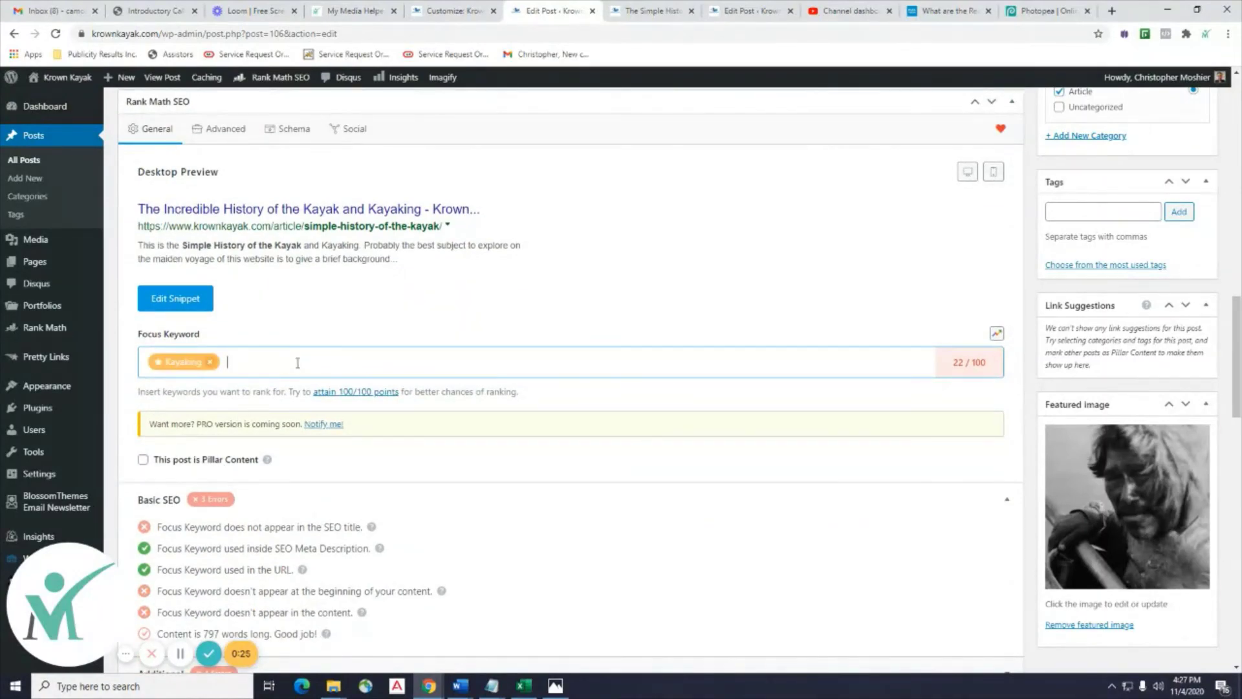
Replace the focus keyword "Kayaking" with "Incredible History of the Kayak" in the Rank Math SEO settings.
{"action": "scroll", "coordinate": [349, 162], "scroll_direction": "up", "scroll_amount": 8}
{"action": "scroll", "coordinate": [296, 230], "scroll_direction": "up", "scroll_amount": 8}
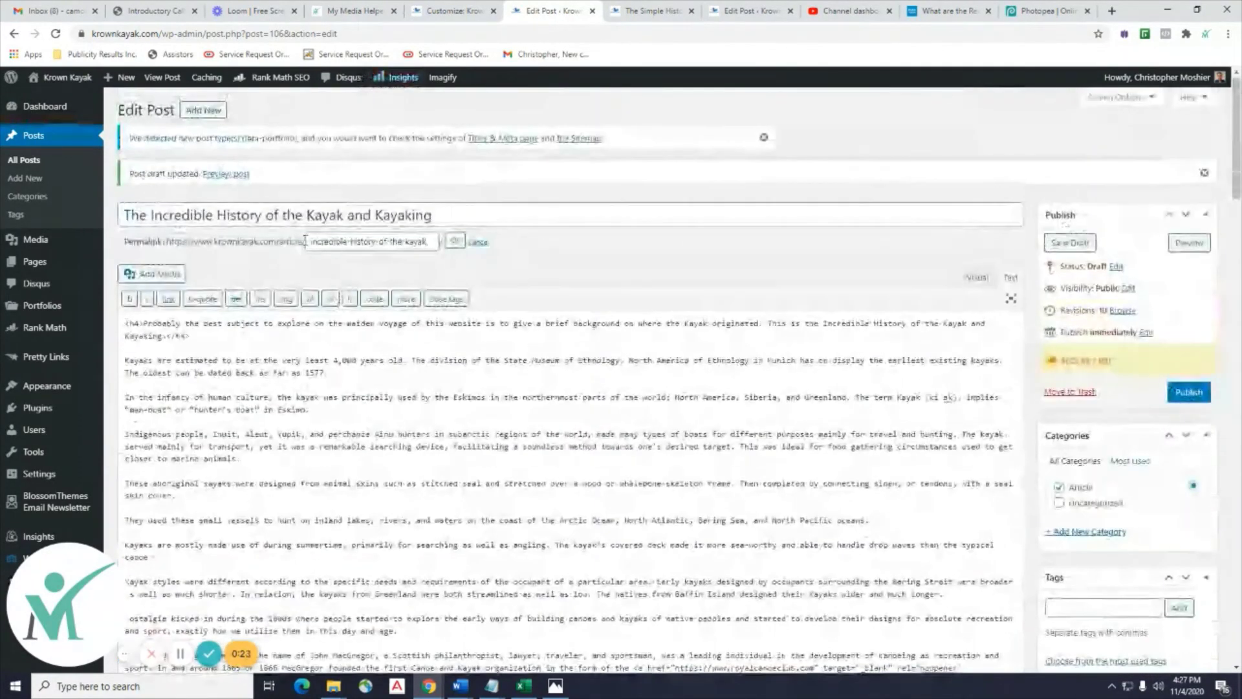
{"action": "left_click_drag", "start_coordinate": [345, 216], "coordinate": [166, 214]}
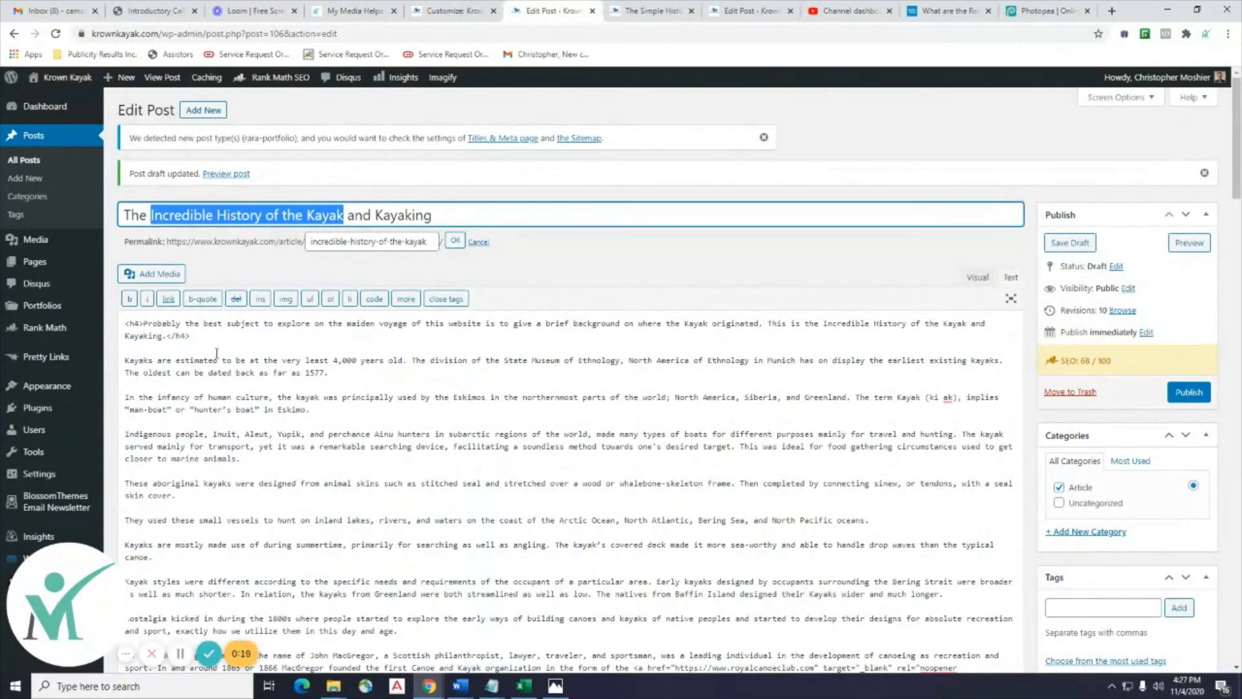
{"action": "scroll", "coordinate": [246, 452], "scroll_direction": "down", "scroll_amount": 10}
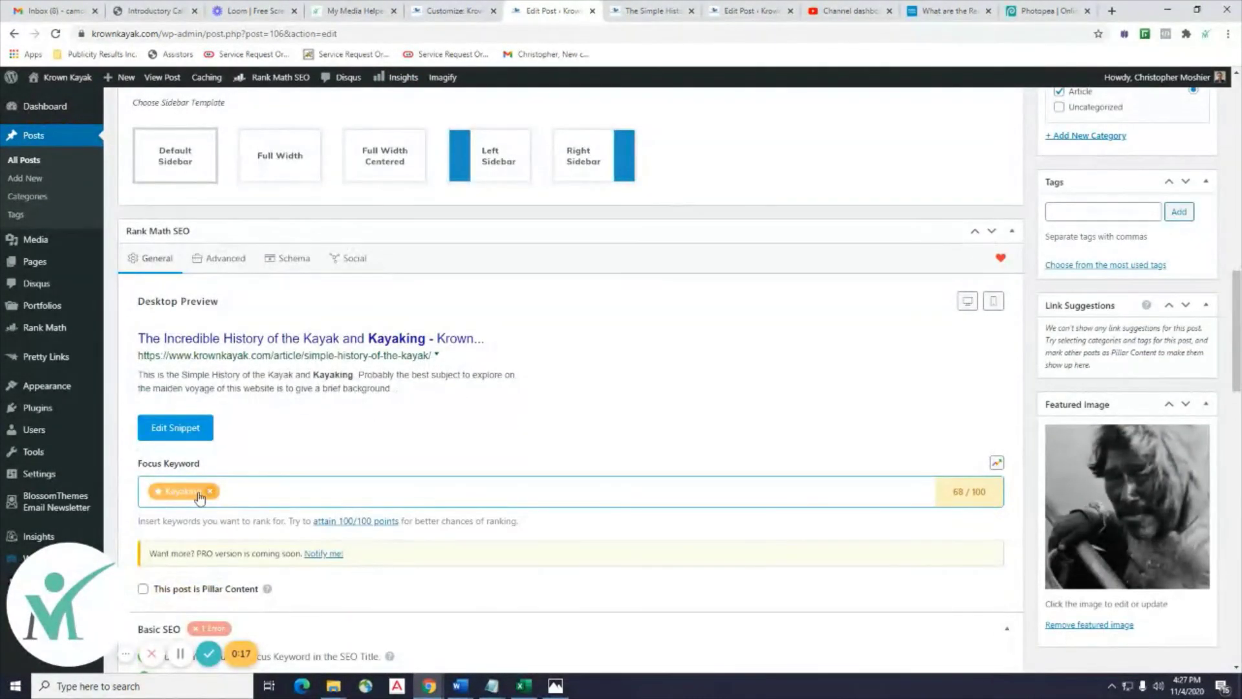
{"action": "left_click", "coordinate": [209, 492]}
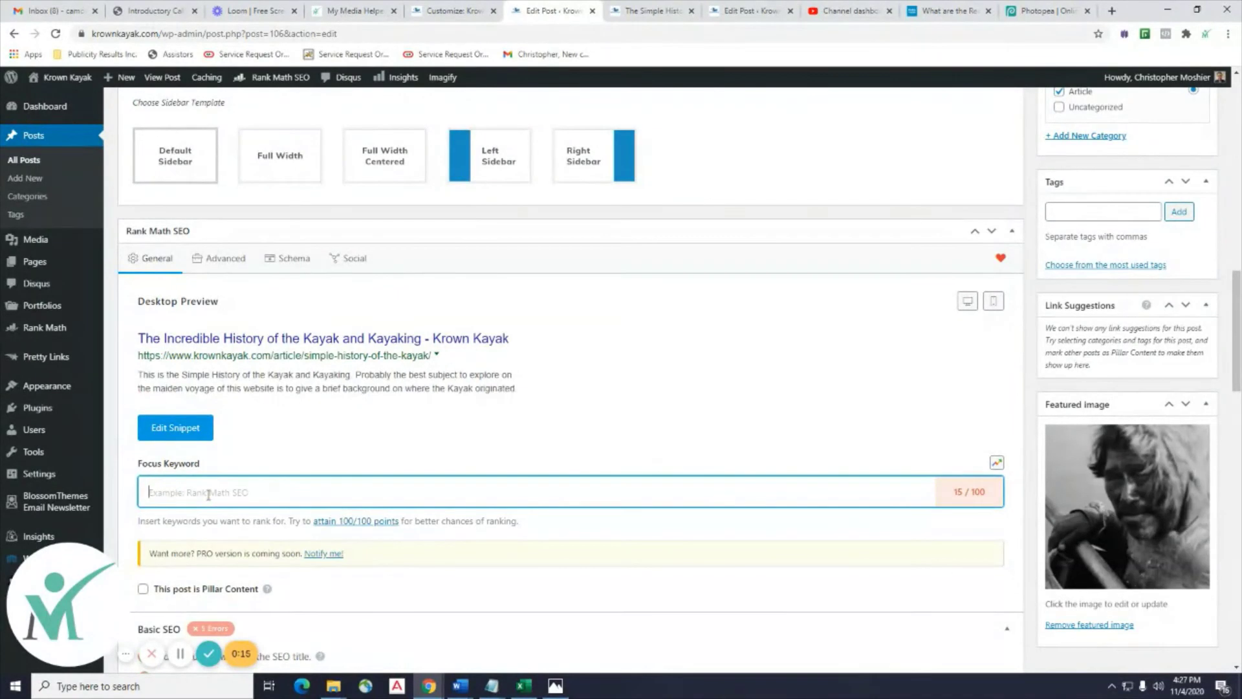
{"action": "type", "text": "Incredible History of the Kayak"}
{"action": "key", "text": "Return"}
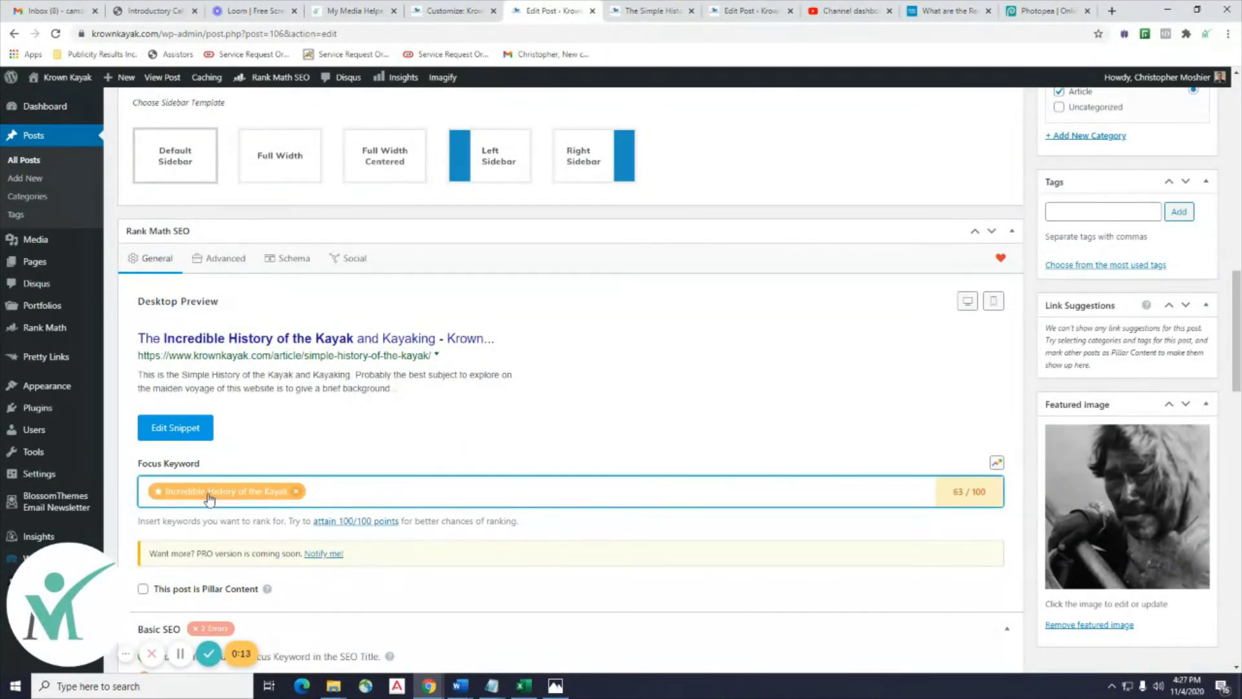
Copy "This is the Incredible History of the Kayak and Kayaking." from the opening heading and open the Rank Math snippet for editing.
{"action": "scroll", "coordinate": [435, 465], "scroll_direction": "up", "scroll_amount": 15}
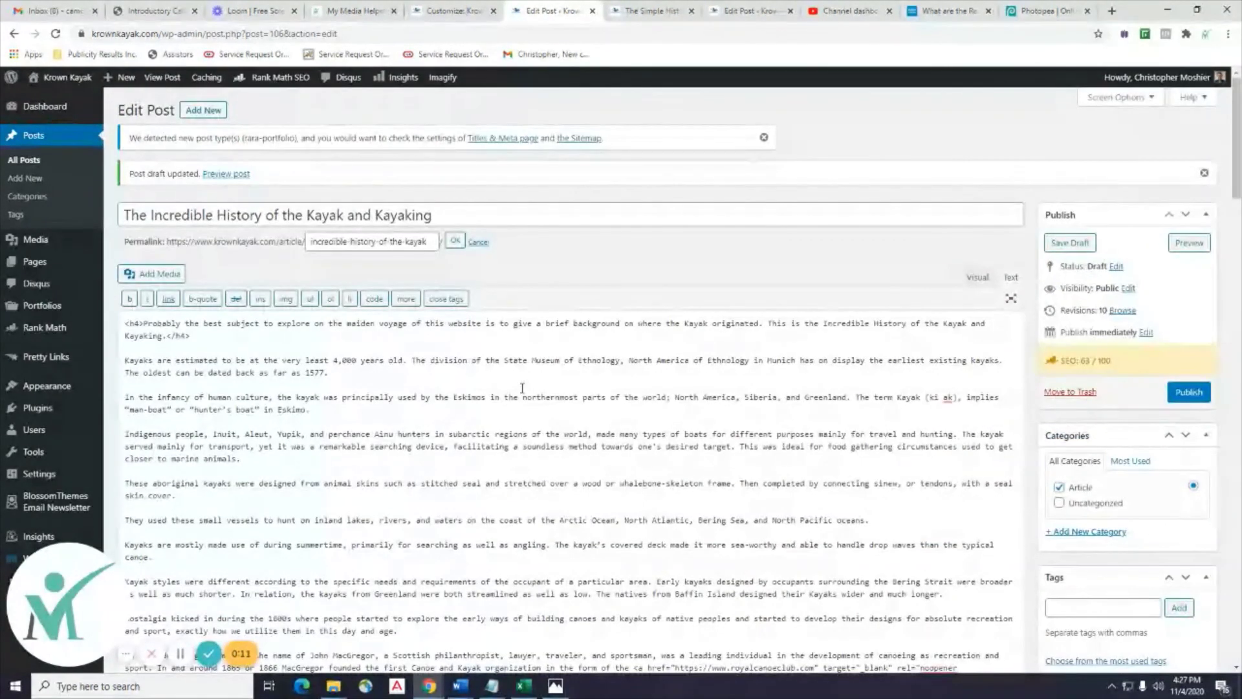
{"action": "scroll", "coordinate": [490, 377], "scroll_direction": "down", "scroll_amount": 3}
{"action": "scroll", "coordinate": [490, 377], "scroll_direction": "down", "scroll_amount": 3}
{"action": "scroll", "coordinate": [601, 285], "scroll_direction": "up", "scroll_amount": 7}
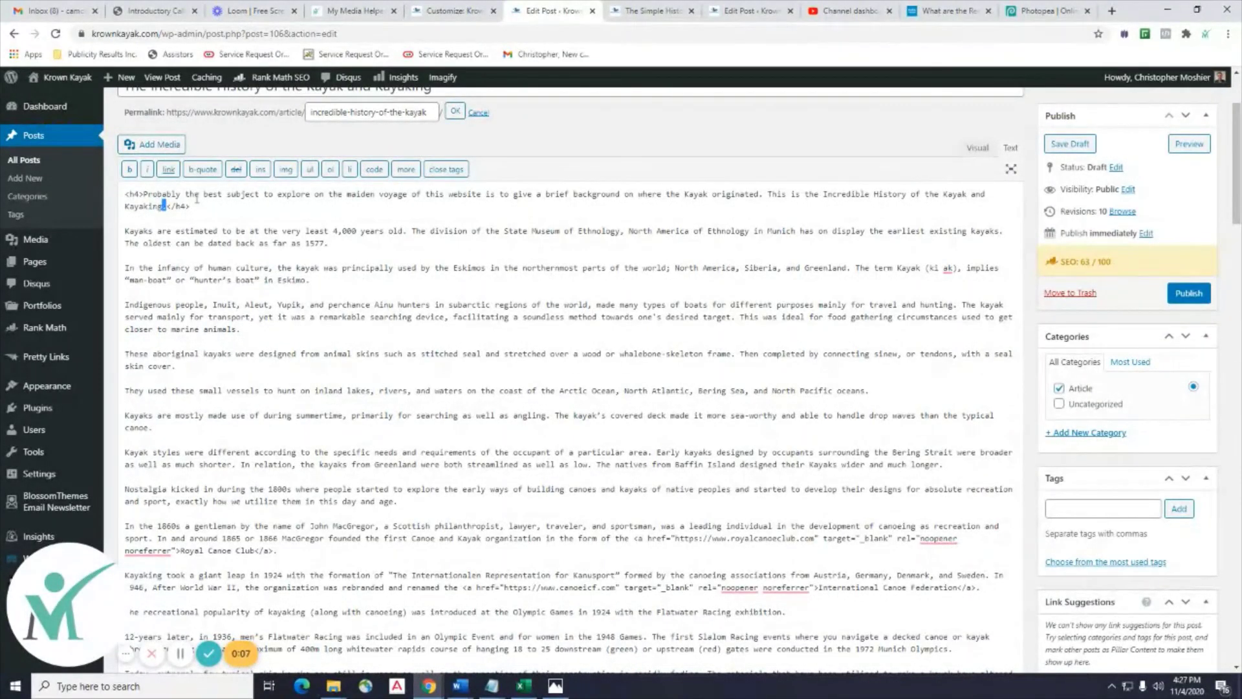
{"action": "left_click", "coordinate": [769, 194], "text": "shift"}
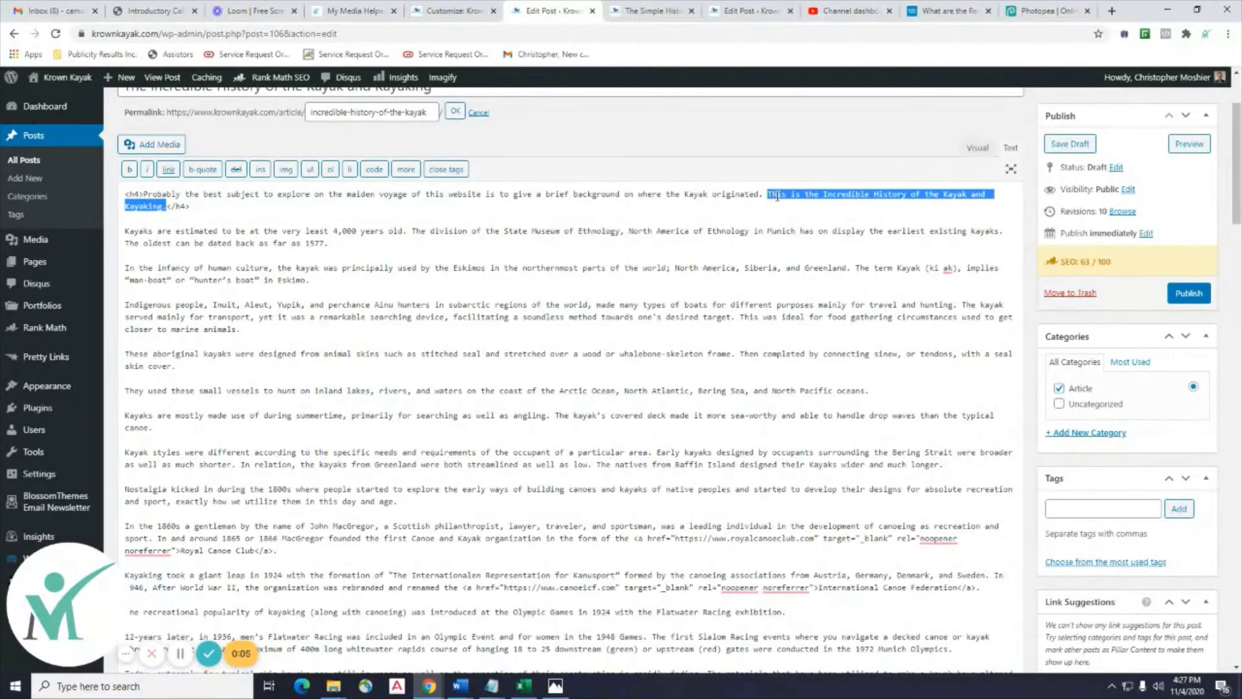
{"action": "right_click", "coordinate": [777, 196]}
{"action": "left_click", "coordinate": [829, 253]}
{"action": "scroll", "coordinate": [435, 540], "scroll_direction": "down", "scroll_amount": 15}
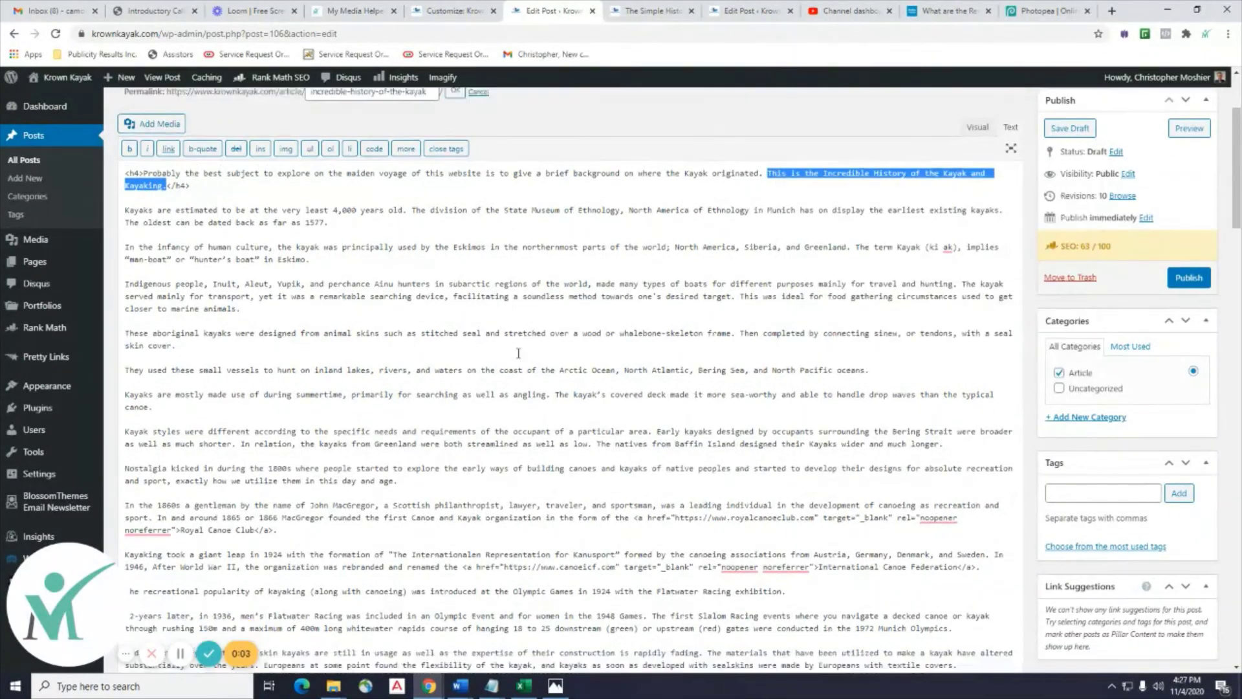
{"action": "left_click", "coordinate": [178, 552]}
{"action": "scroll", "coordinate": [436, 539], "scroll_direction": "down", "scroll_amount": 5}
{"action": "left_click", "coordinate": [435, 475]}
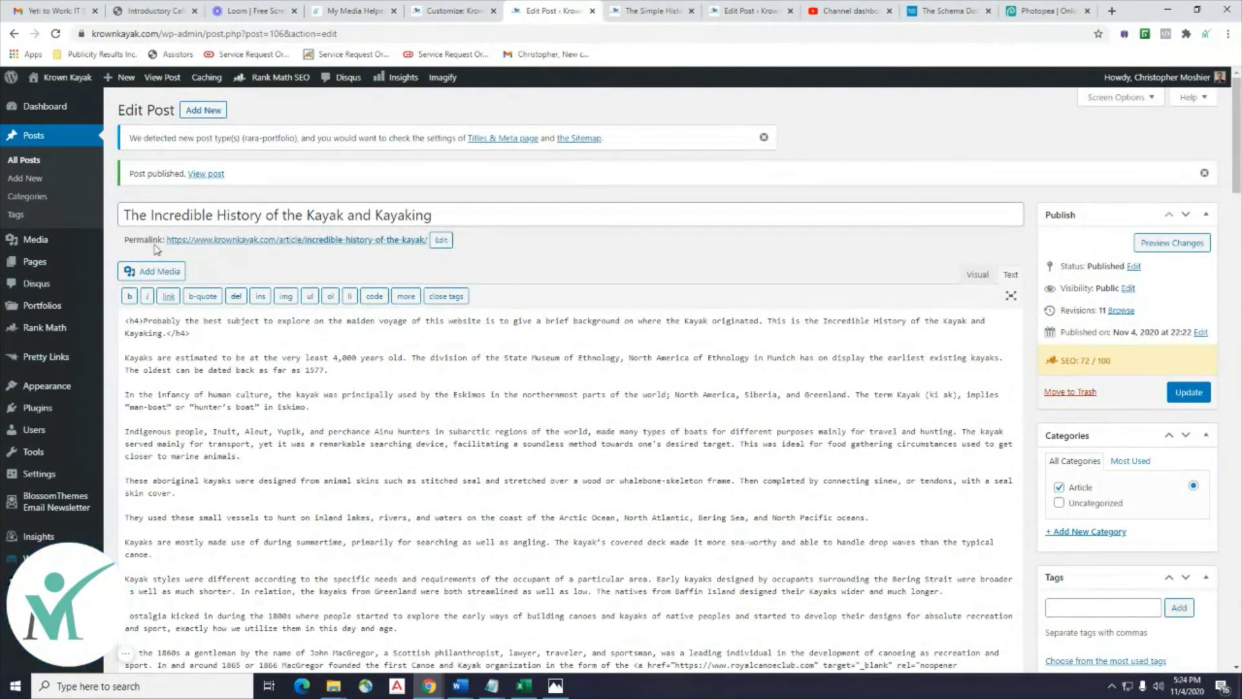
Review the published post's title and permalink against the Rank Math snippet's title, permalink and description.
{"action": "scroll", "coordinate": [132, 314], "scroll_direction": "down", "scroll_amount": 6}
{"action": "scroll", "coordinate": [132, 314], "scroll_direction": "down", "scroll_amount": 15}
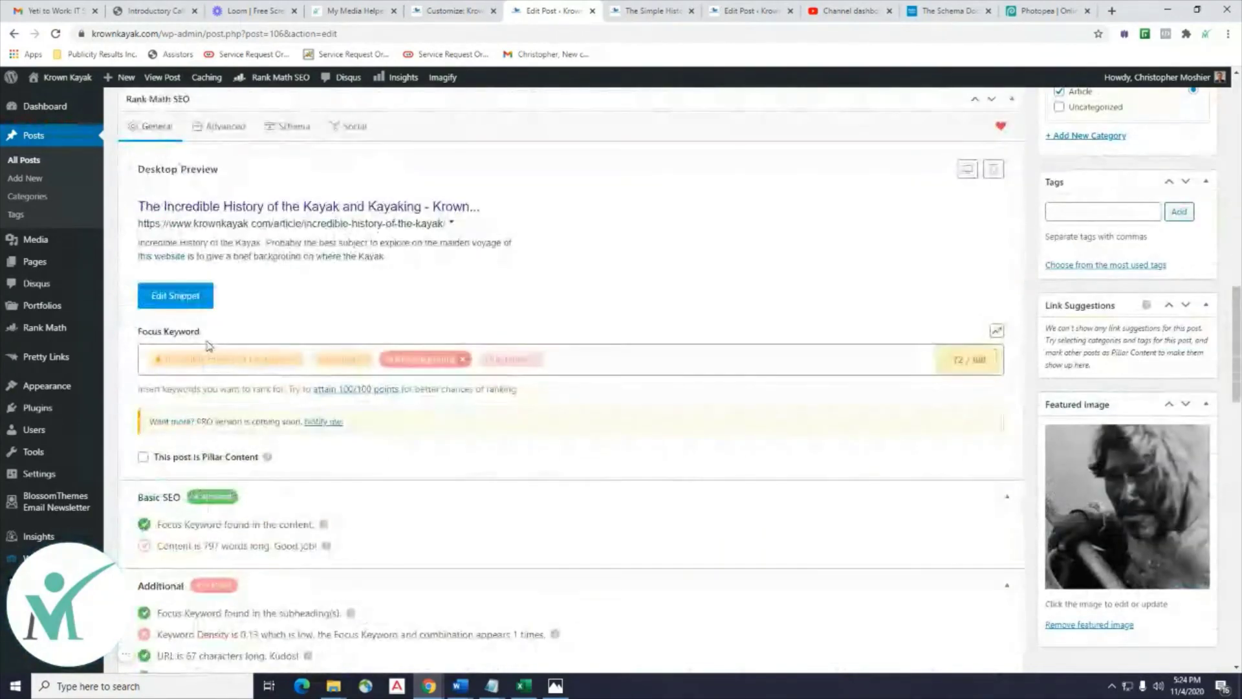
{"action": "scroll", "coordinate": [209, 346], "scroll_direction": "up", "scroll_amount": 4}
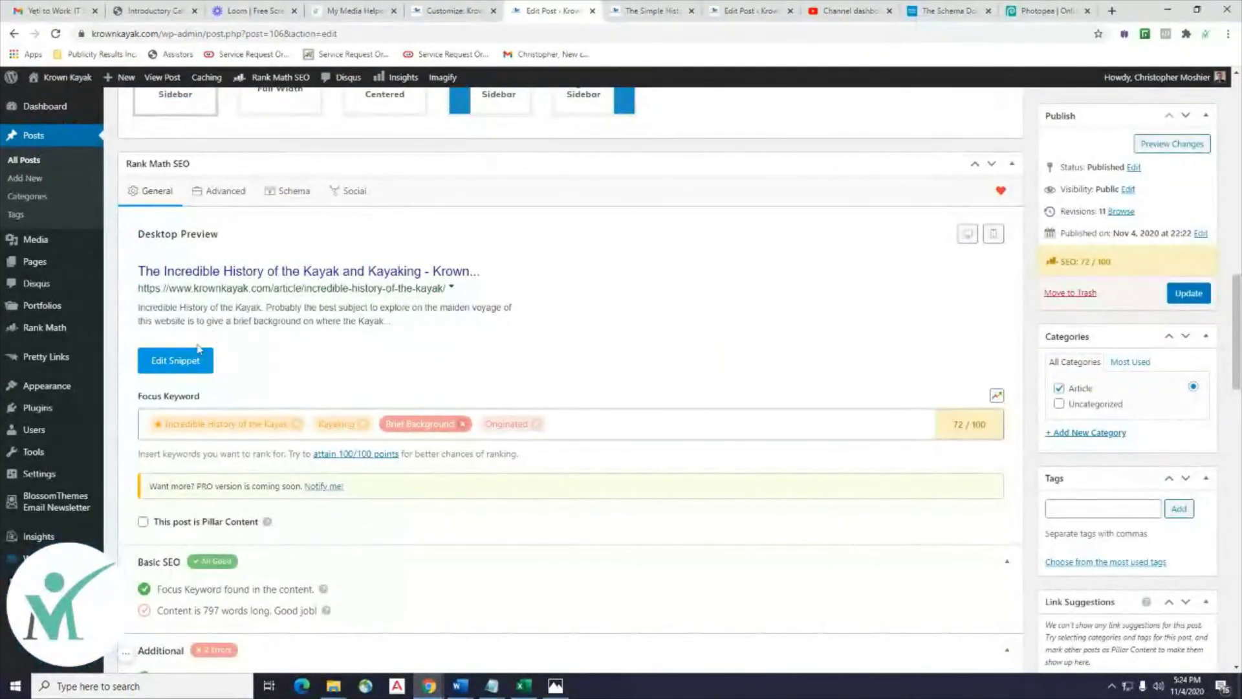
{"action": "left_click", "coordinate": [187, 362]}
{"action": "scroll", "coordinate": [200, 447], "scroll_direction": "up", "scroll_amount": 4}
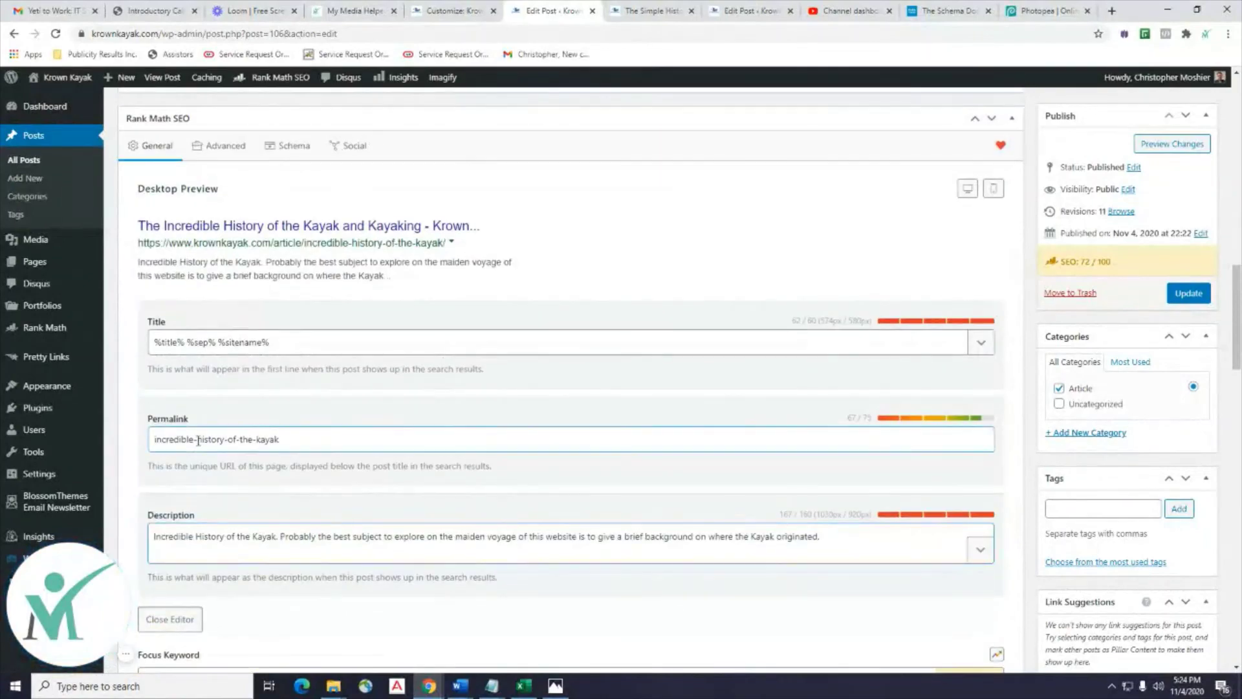
{"action": "scroll", "coordinate": [387, 239], "scroll_direction": "up", "scroll_amount": 15}
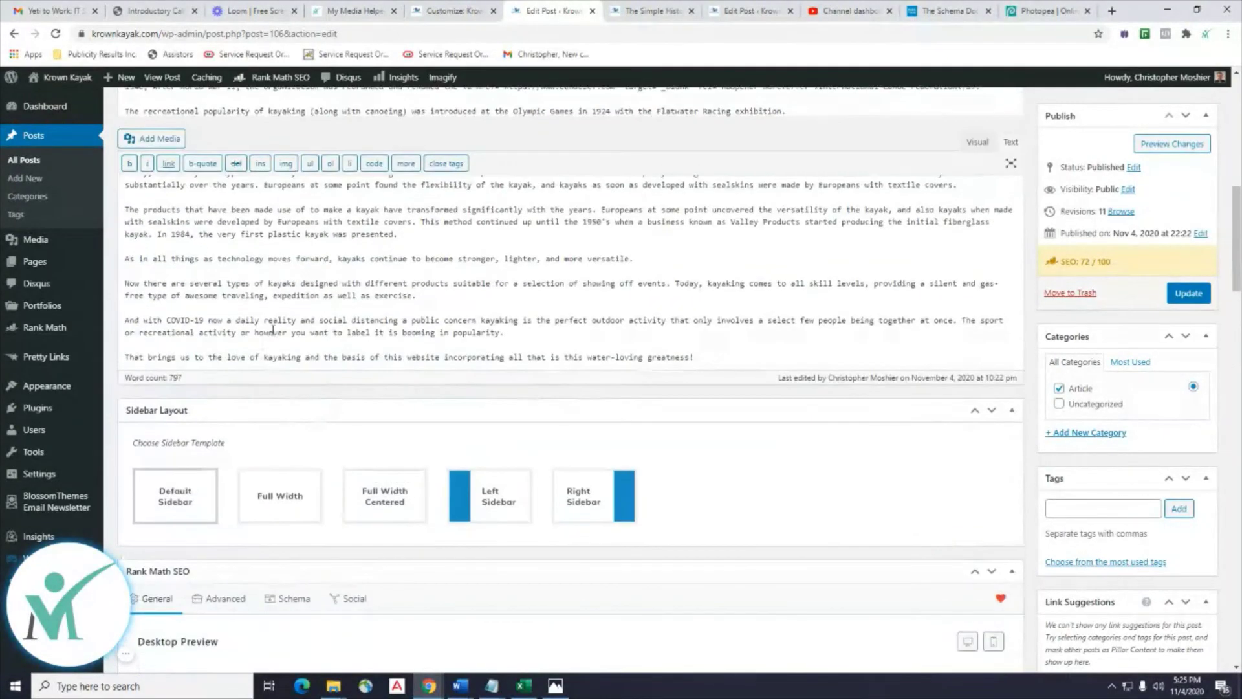
{"action": "scroll", "coordinate": [387, 239], "scroll_direction": "up", "scroll_amount": 2}
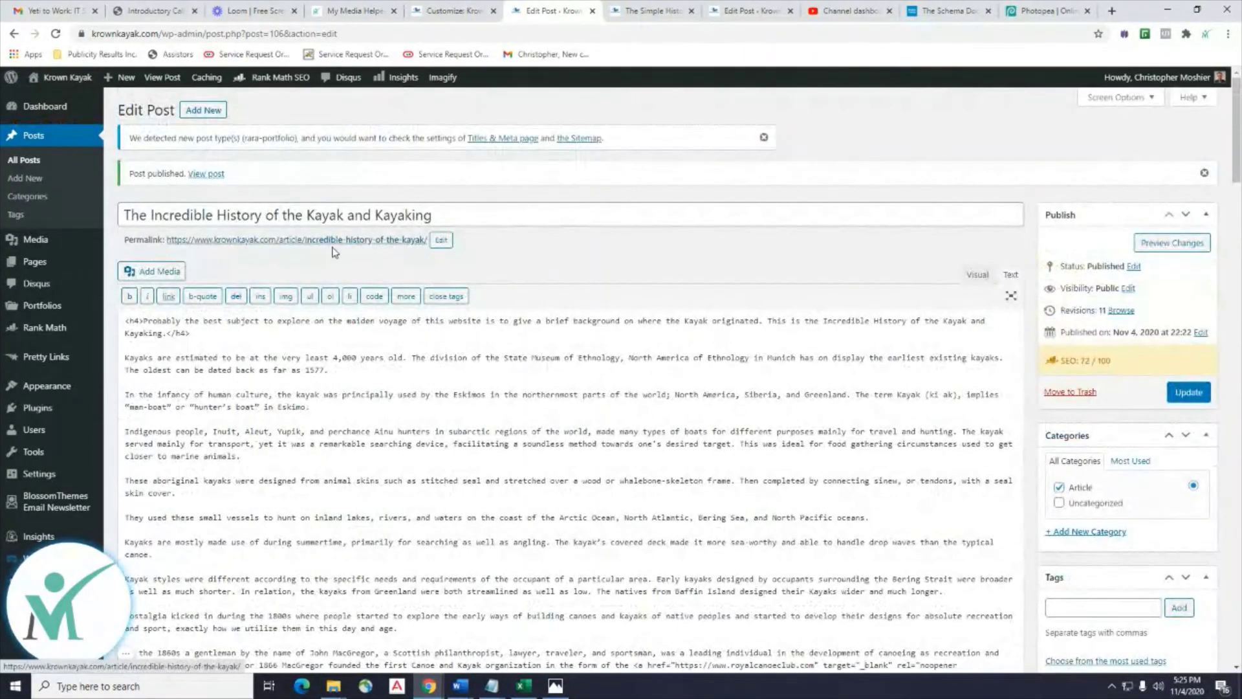
{"action": "scroll", "coordinate": [386, 283], "scroll_direction": "down", "scroll_amount": 17}
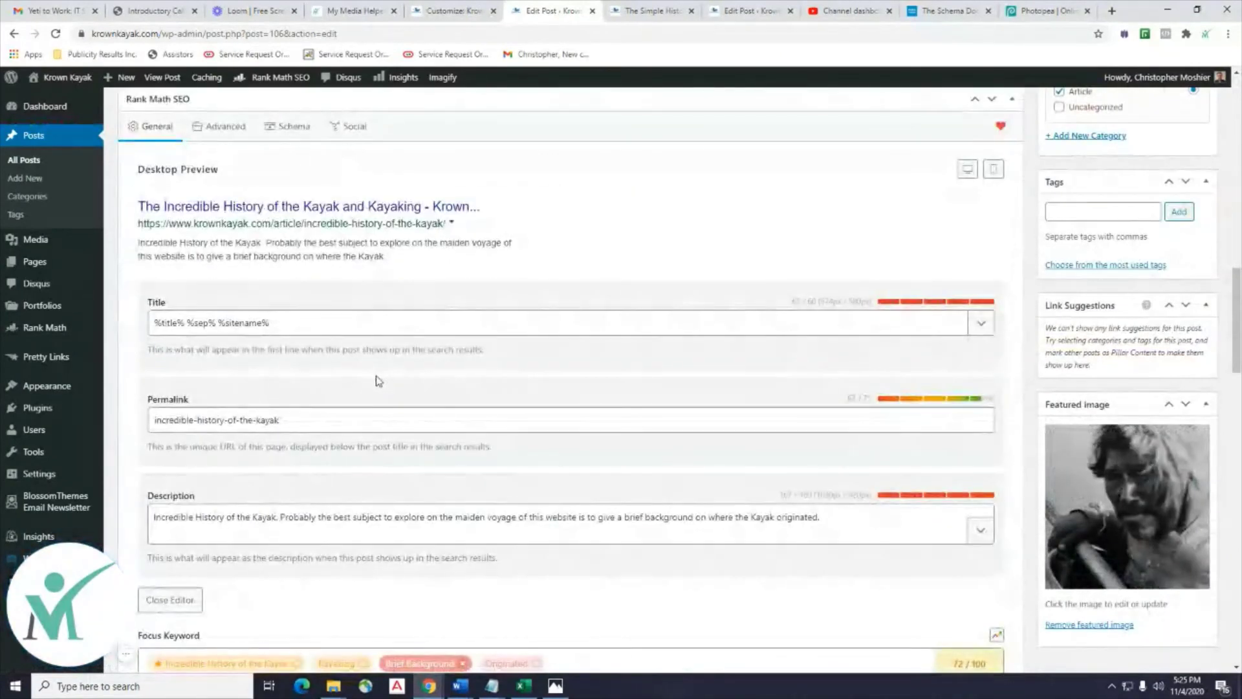
{"action": "scroll", "coordinate": [377, 377], "scroll_direction": "up", "scroll_amount": 15}
{"action": "scroll", "coordinate": [367, 368], "scroll_direction": "up", "scroll_amount": 3}
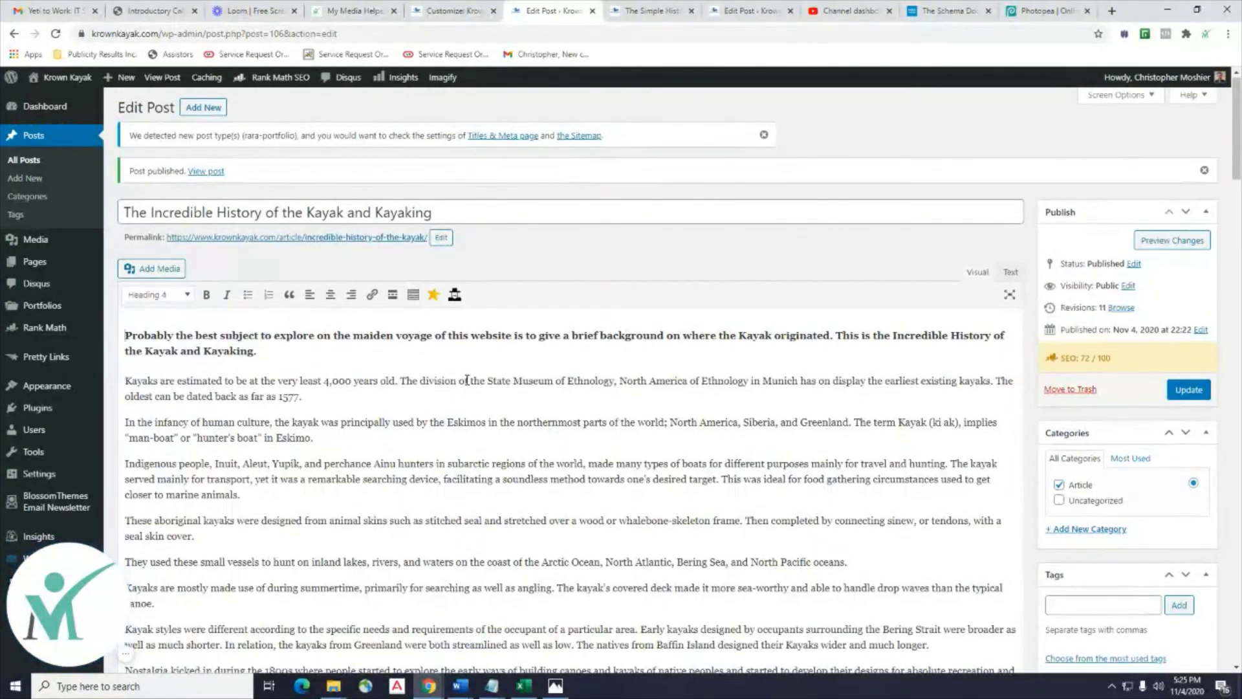
Insert the image krown-kayak-article1-001.jpg from the media library before the paragraph beginning "Kayaks are estimated".
{"action": "scroll", "coordinate": [266, 360], "scroll_direction": "down", "scroll_amount": 2}
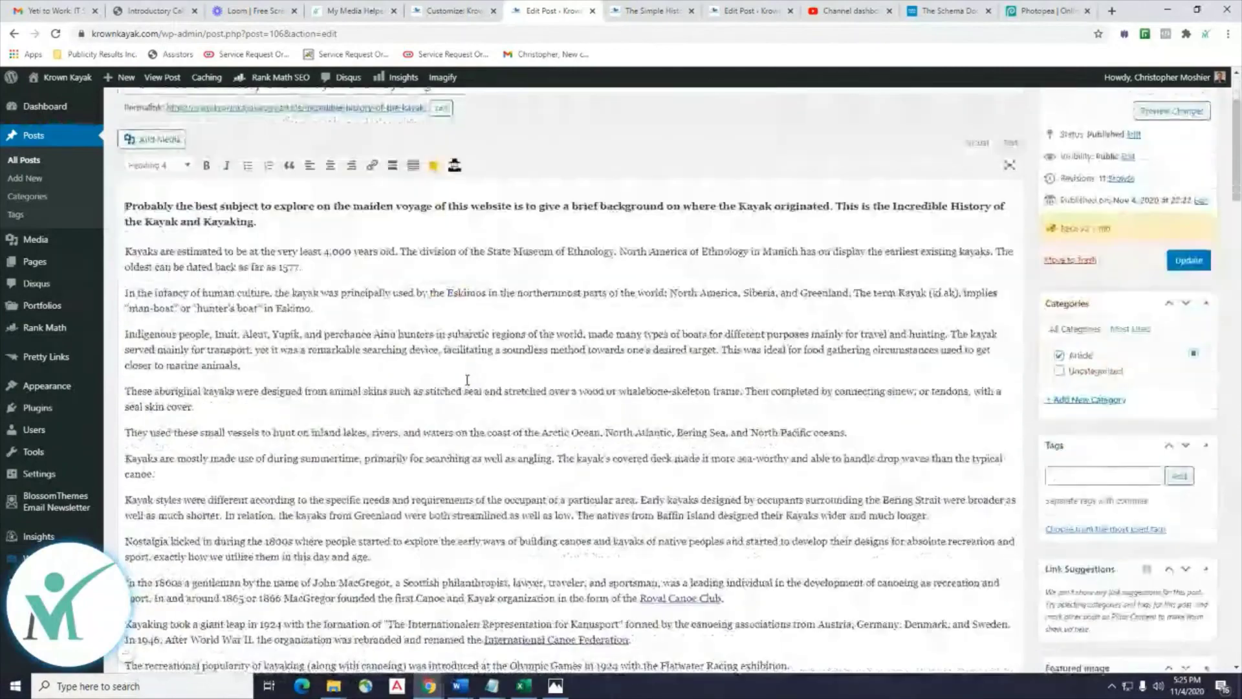
{"action": "left_click", "coordinate": [127, 250]}
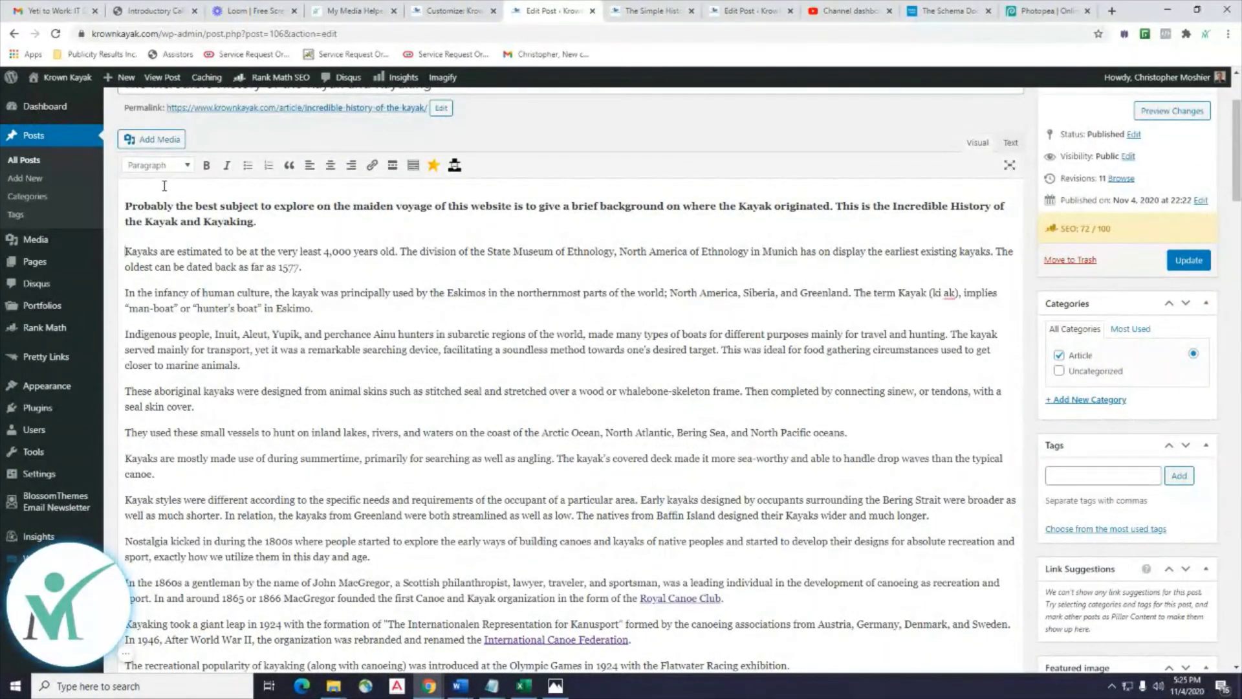
{"action": "scroll", "coordinate": [333, 249], "scroll_direction": "up", "scroll_amount": 1}
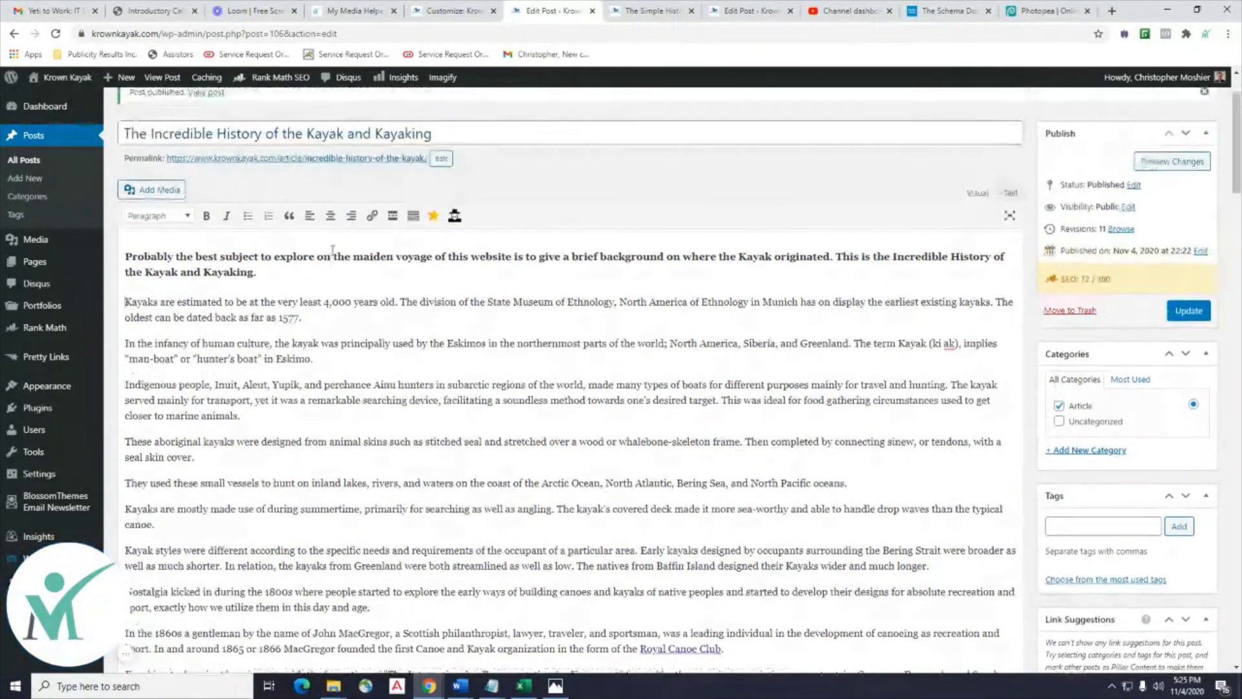
{"action": "left_click", "coordinate": [153, 189]}
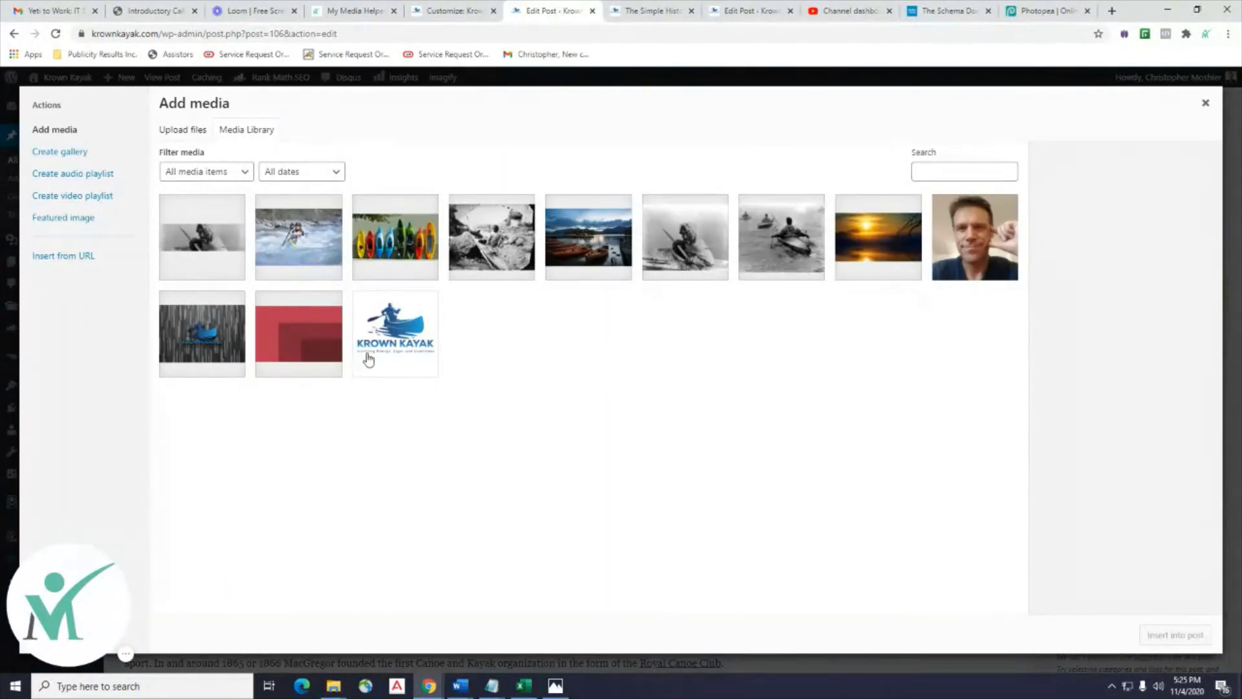
{"action": "left_click", "coordinate": [771, 251]}
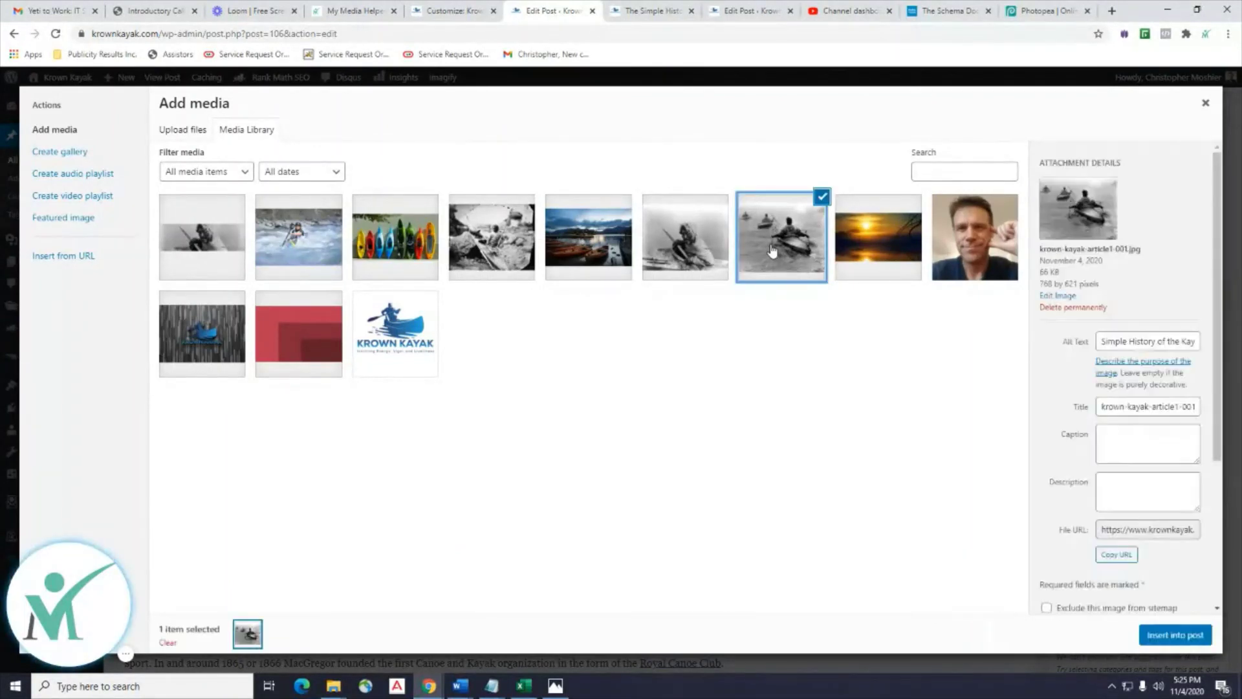
{"action": "left_click", "coordinate": [1194, 636]}
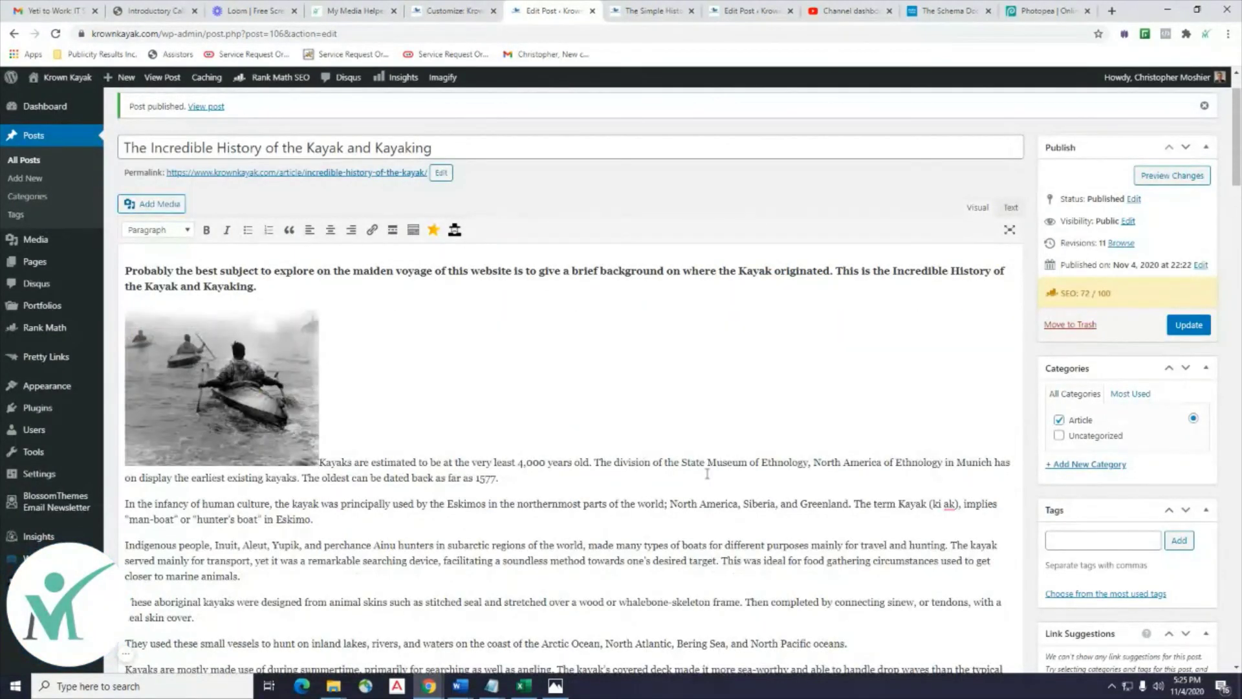
Try right alignment on the inserted kayak image and set it to left alignment.
{"action": "left_click", "coordinate": [209, 353]}
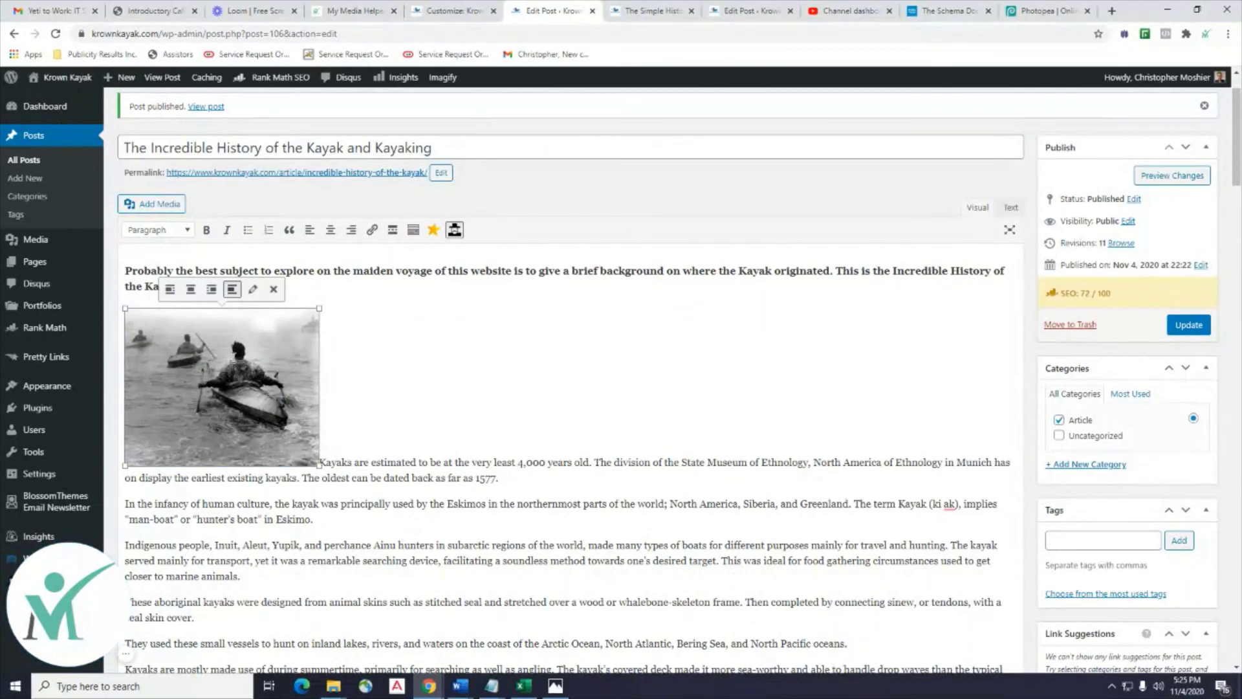
{"action": "left_click", "coordinate": [210, 291]}
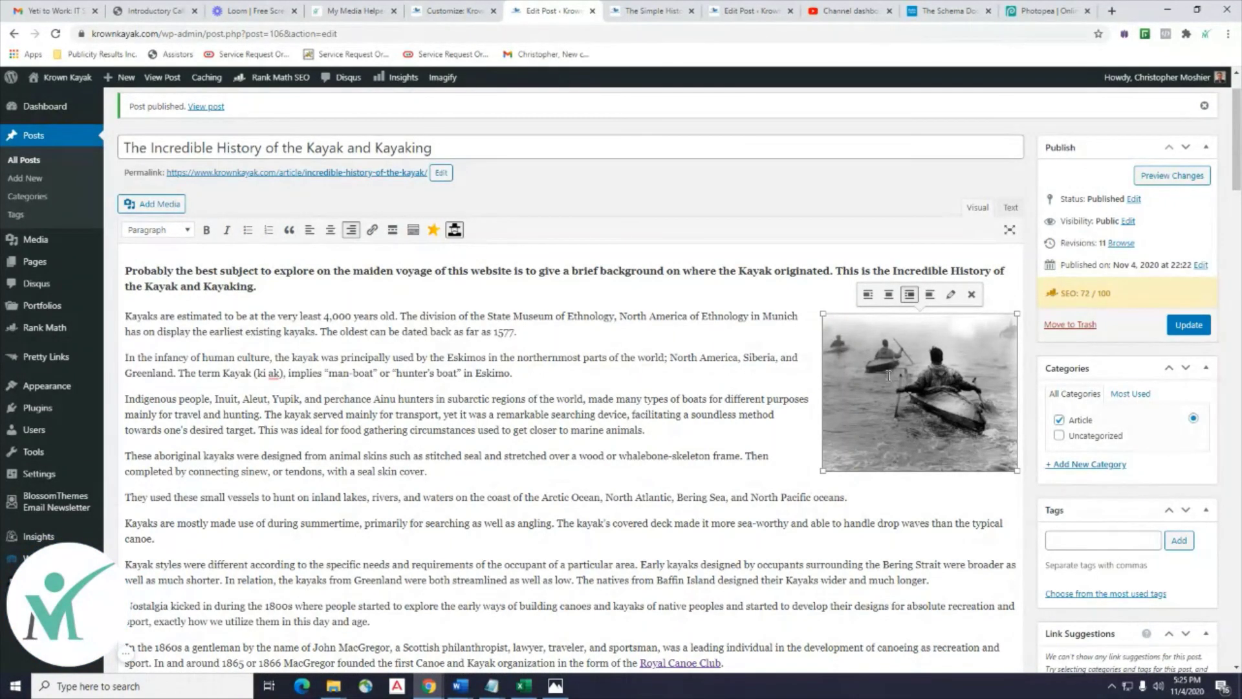
{"action": "left_click", "coordinate": [868, 294]}
{"action": "left_click", "coordinate": [625, 431]}
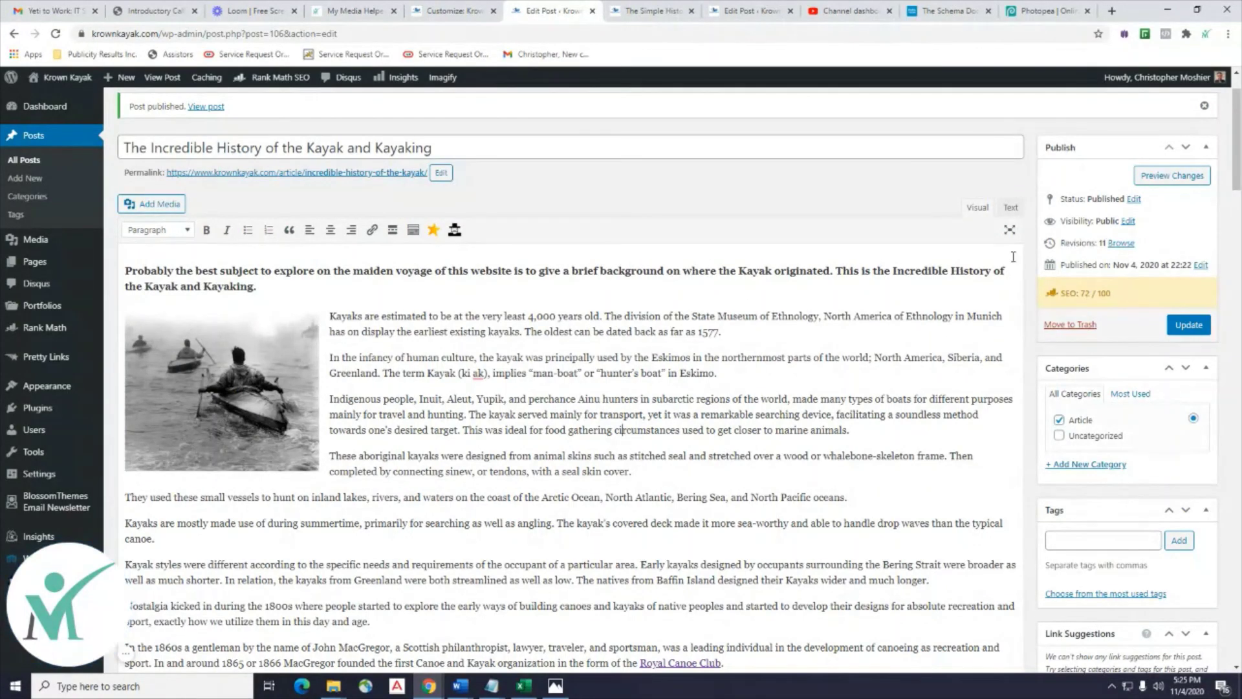
Add an empty line between the opening heading and the image in the post's HTML source and update the post.
{"action": "left_click", "coordinate": [1009, 207]}
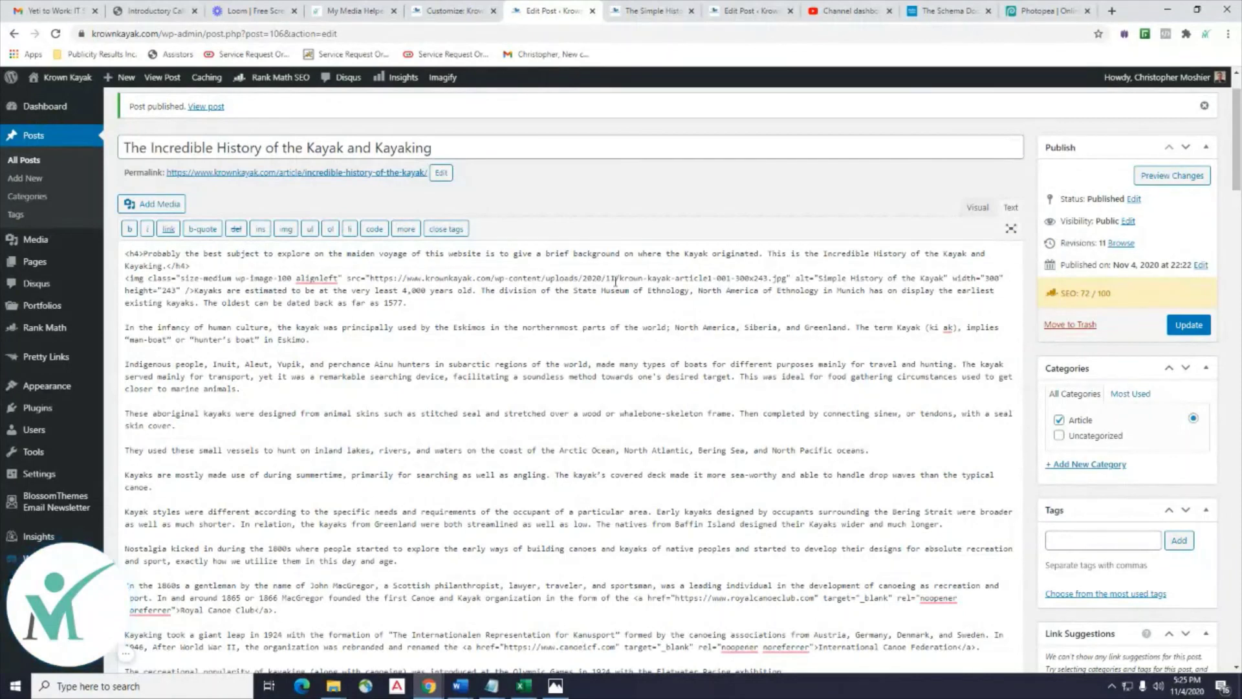
{"action": "left_click", "coordinate": [217, 267]}
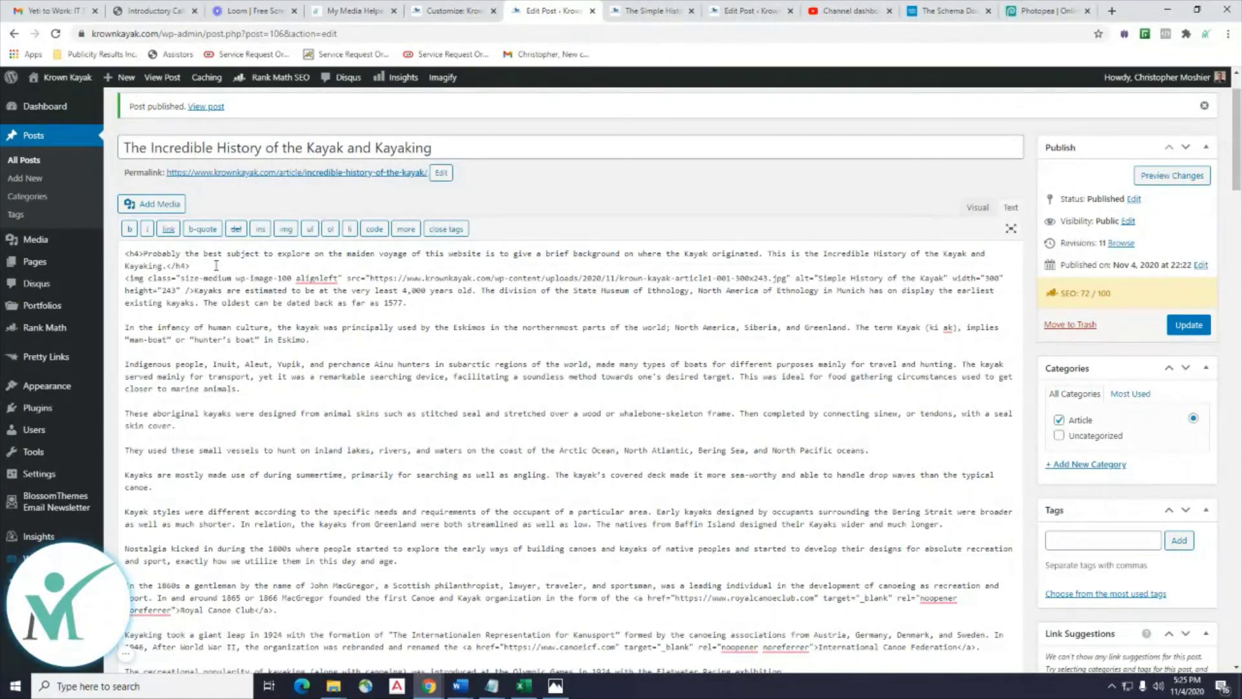
{"action": "key", "text": "Return"}
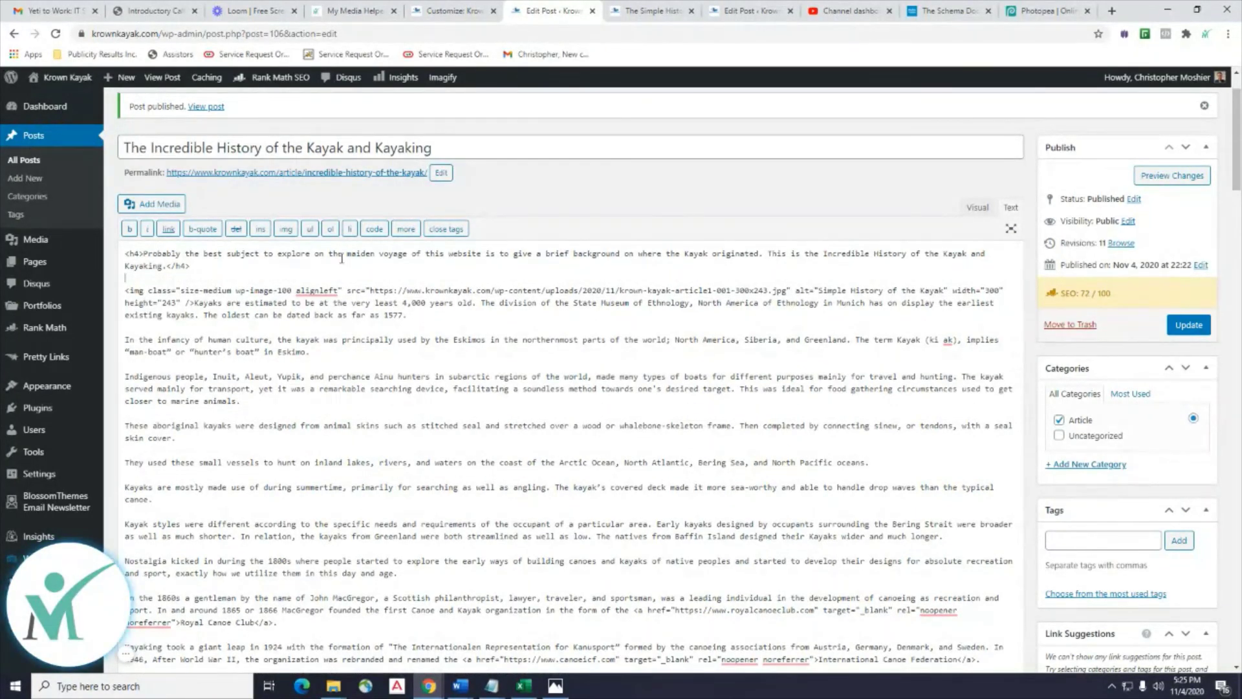
{"action": "left_click", "coordinate": [978, 208]}
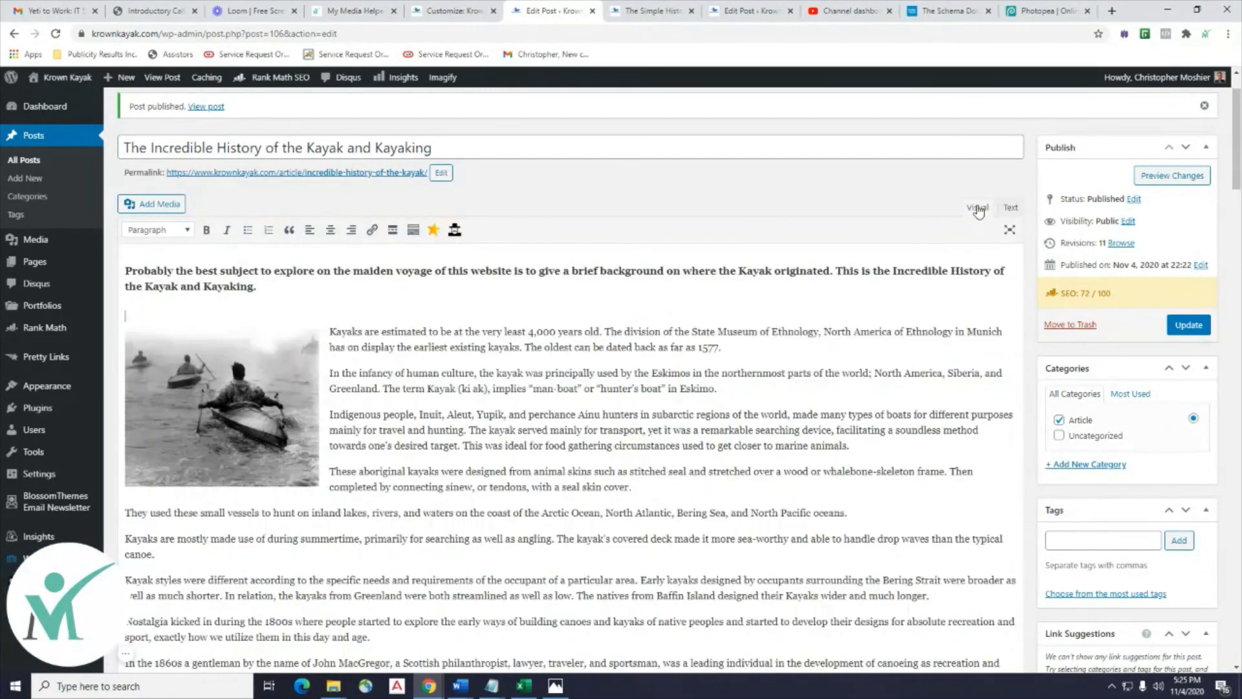
{"action": "left_click", "coordinate": [1189, 325]}
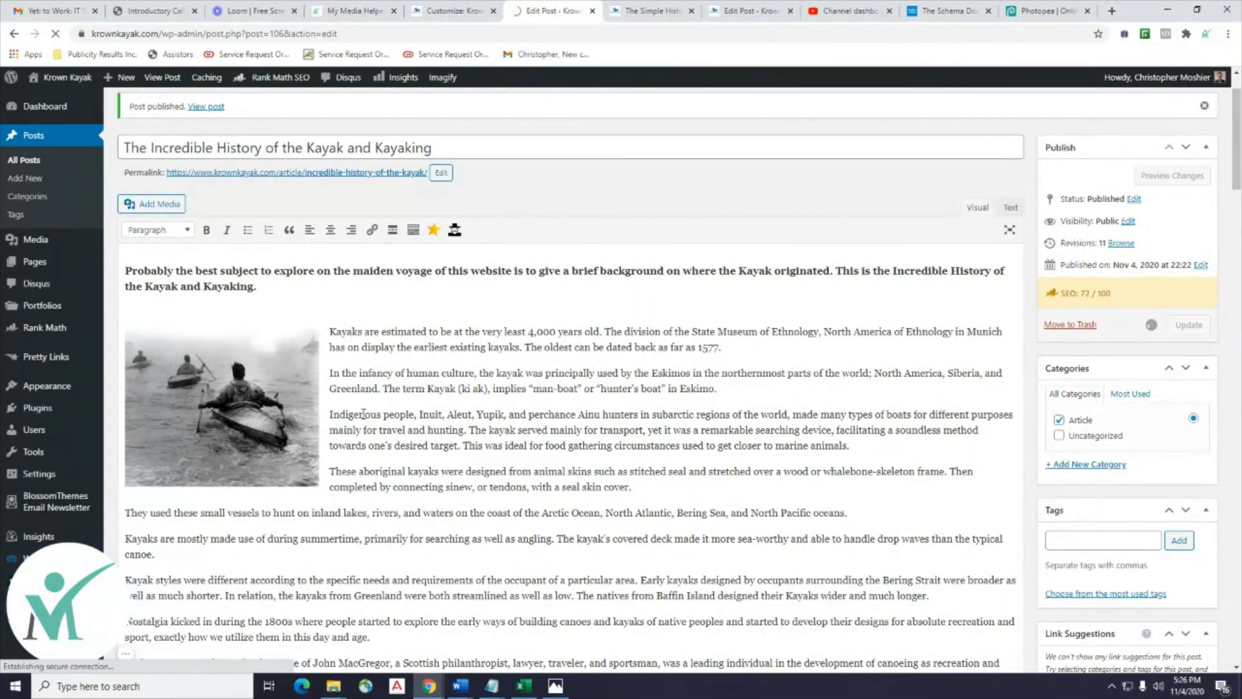
Close the outdated "The Simple History of the Kayak and Kayaking" preview and open the updated post's permalink in a new browser tab.
{"action": "left_click", "coordinate": [639, 9]}
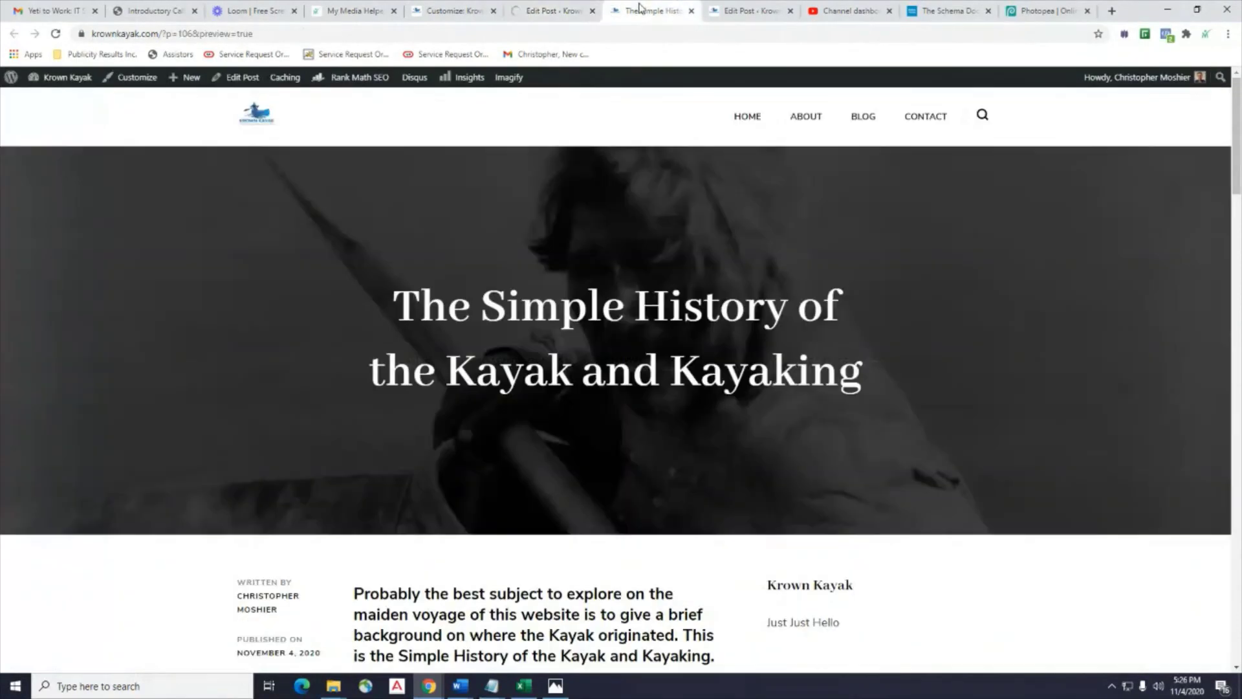
{"action": "left_click", "coordinate": [691, 11]}
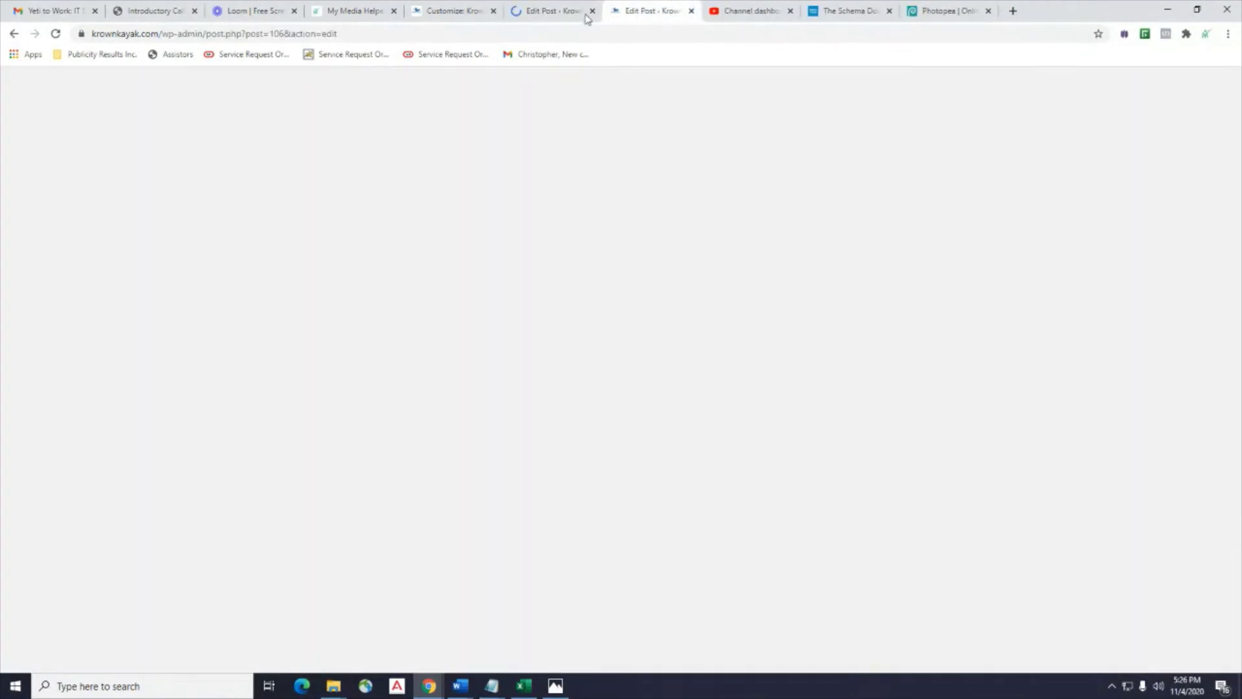
{"action": "left_click", "coordinate": [549, 11]}
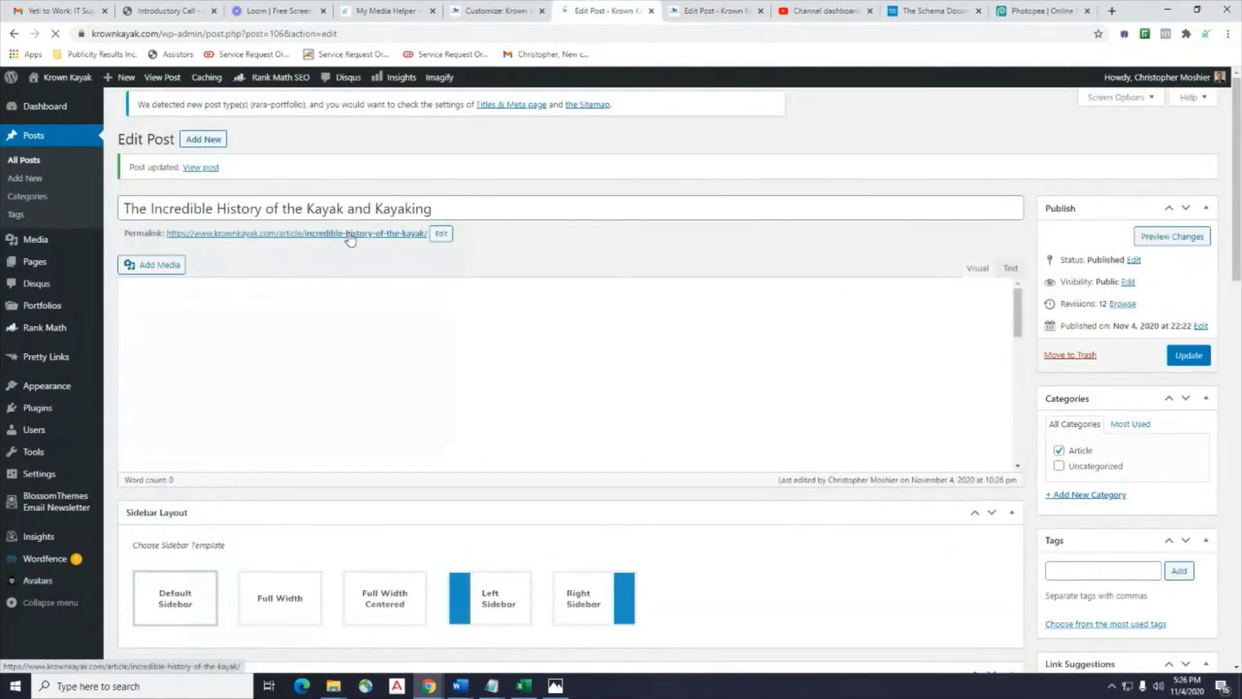
{"action": "right_click", "coordinate": [349, 239]}
{"action": "left_click", "coordinate": [380, 248]}
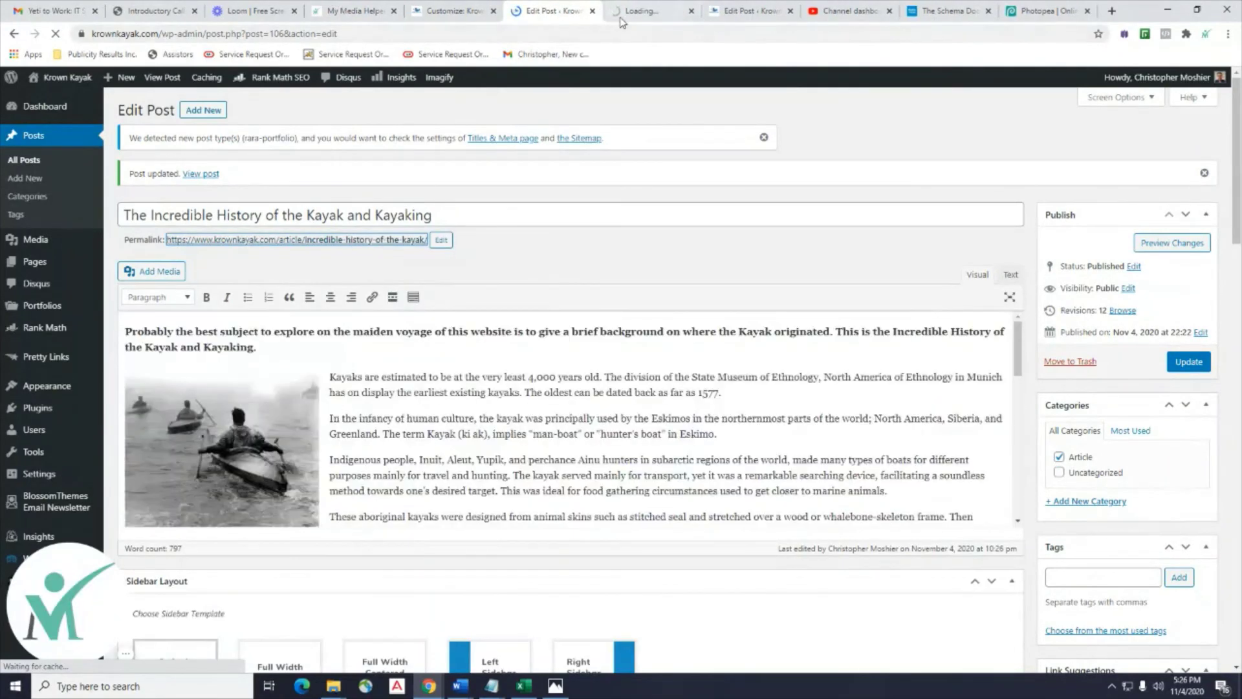
Check how the opening heading and the left-aligned kayak image appear on the live post page.
{"action": "left_click", "coordinate": [650, 11]}
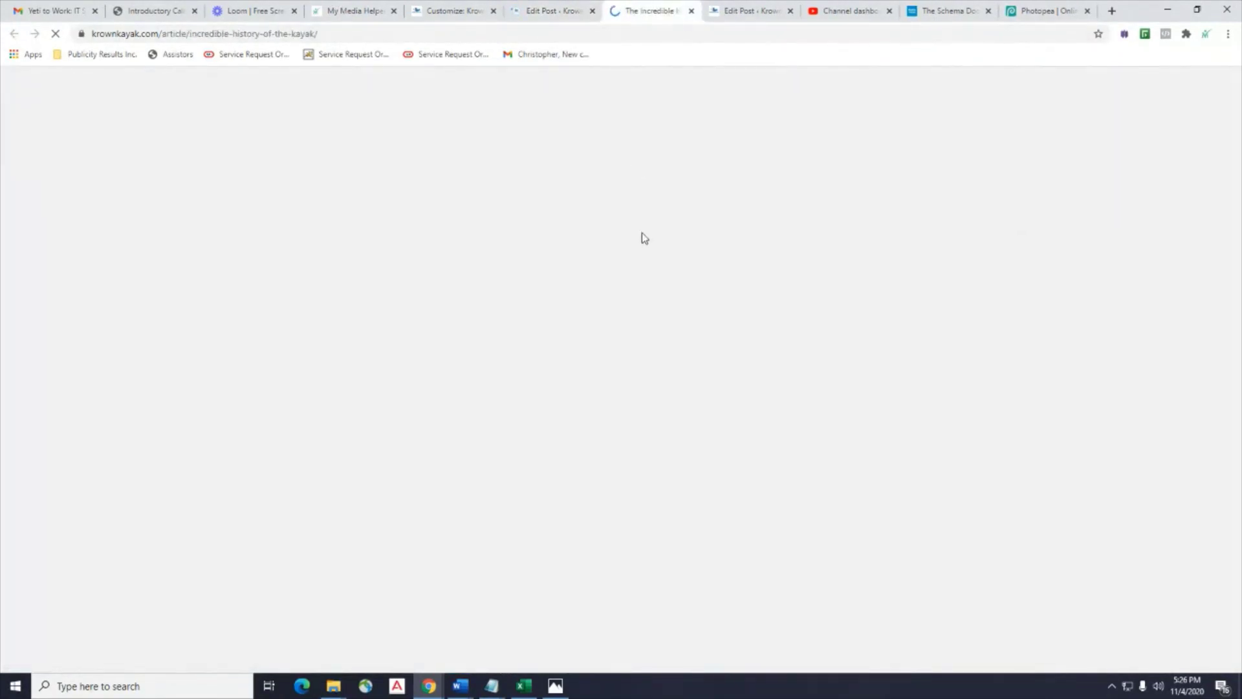
{"action": "scroll", "coordinate": [613, 313], "scroll_direction": "down", "scroll_amount": 1}
{"action": "scroll", "coordinate": [614, 313], "scroll_direction": "down", "scroll_amount": 5}
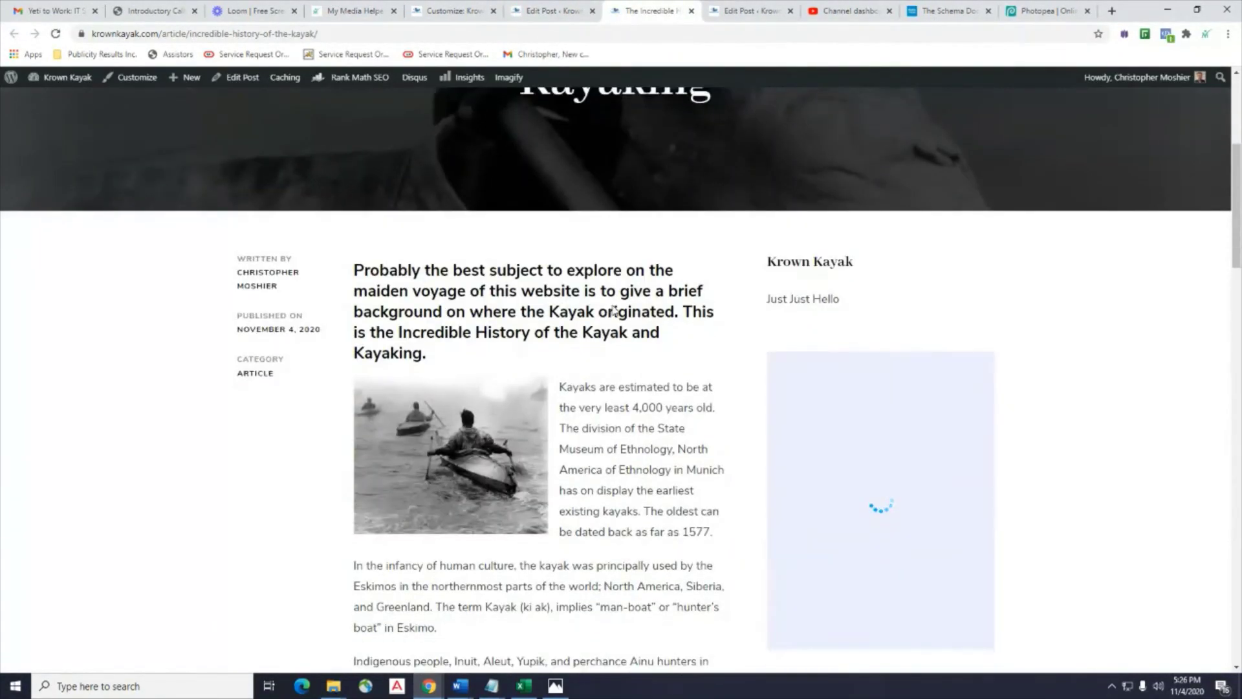
{"action": "scroll", "coordinate": [613, 306], "scroll_direction": "down", "scroll_amount": 2}
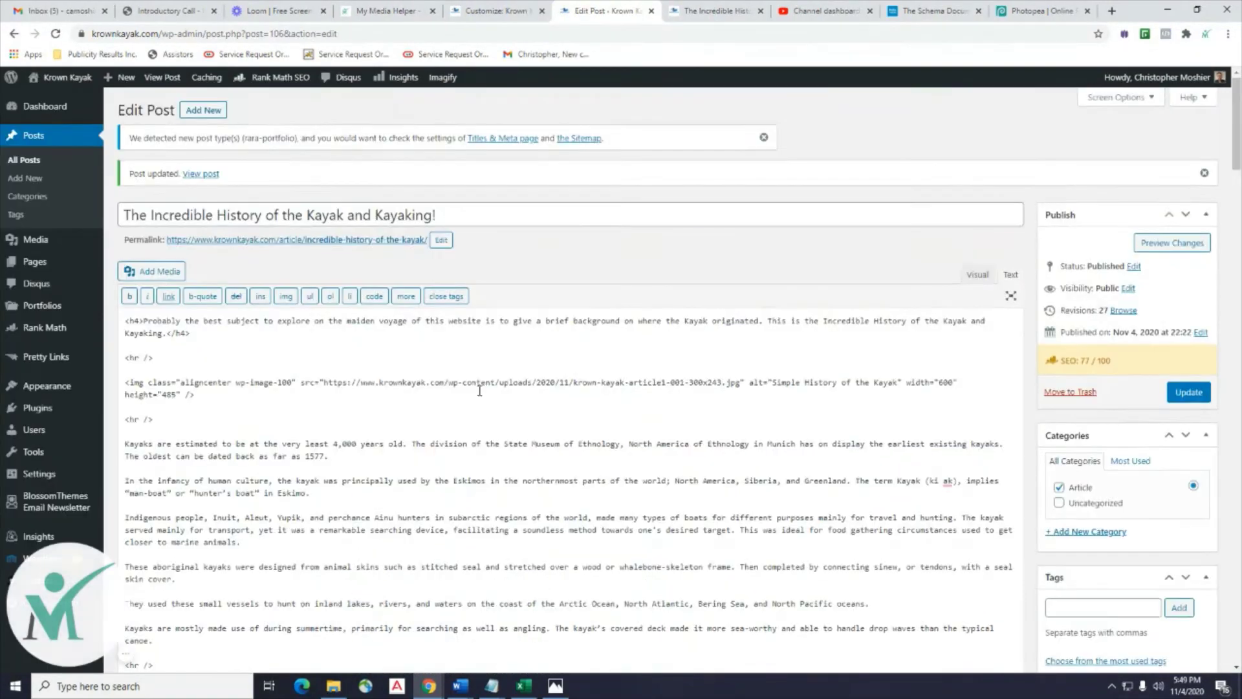
Examine the added images and horizontal rules throughout the post in both its HTML source and its visual layout.
{"action": "scroll", "coordinate": [479, 390], "scroll_direction": "down", "scroll_amount": 6}
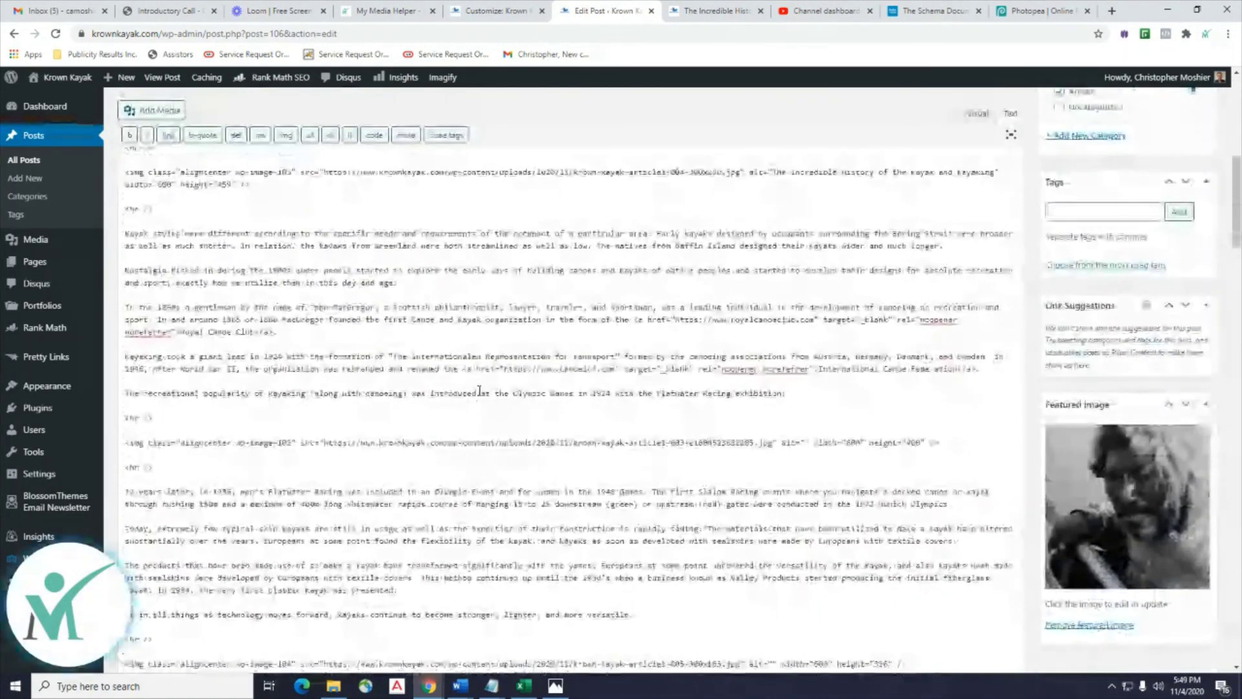
{"action": "scroll", "coordinate": [479, 390], "scroll_direction": "up", "scroll_amount": 5}
{"action": "scroll", "coordinate": [711, 336], "scroll_direction": "down", "scroll_amount": 2}
{"action": "scroll", "coordinate": [964, 285], "scroll_direction": "up", "scroll_amount": 3}
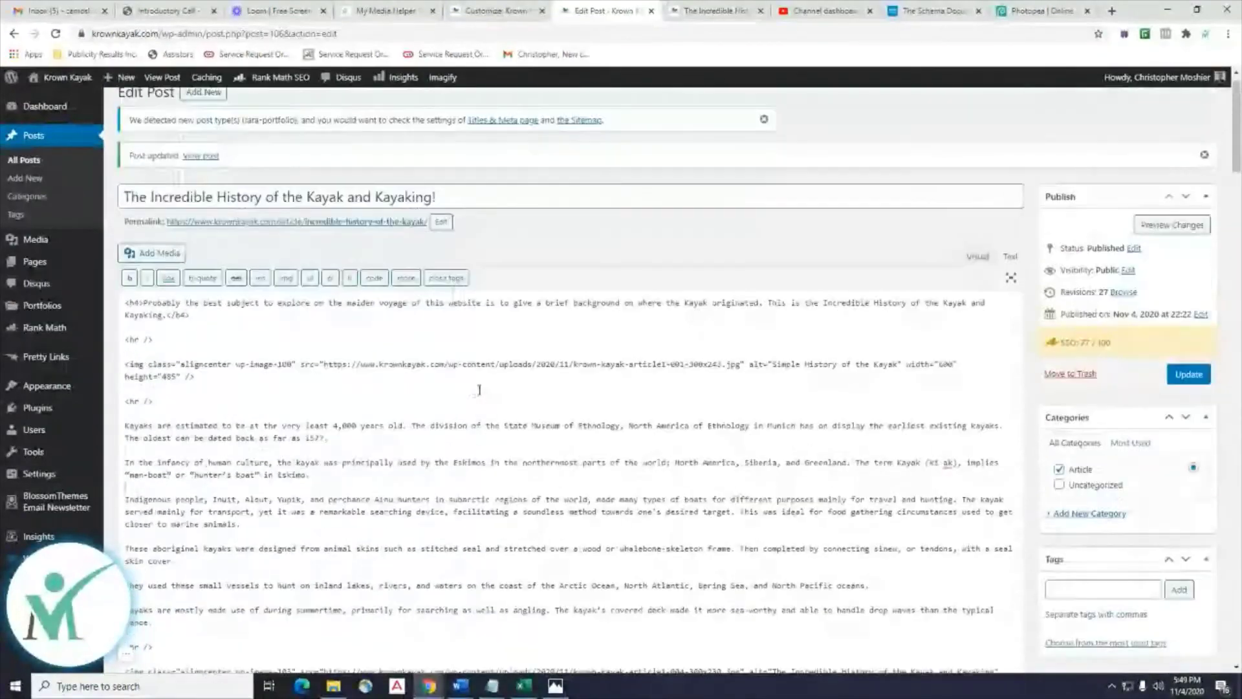
{"action": "left_click", "coordinate": [977, 274]}
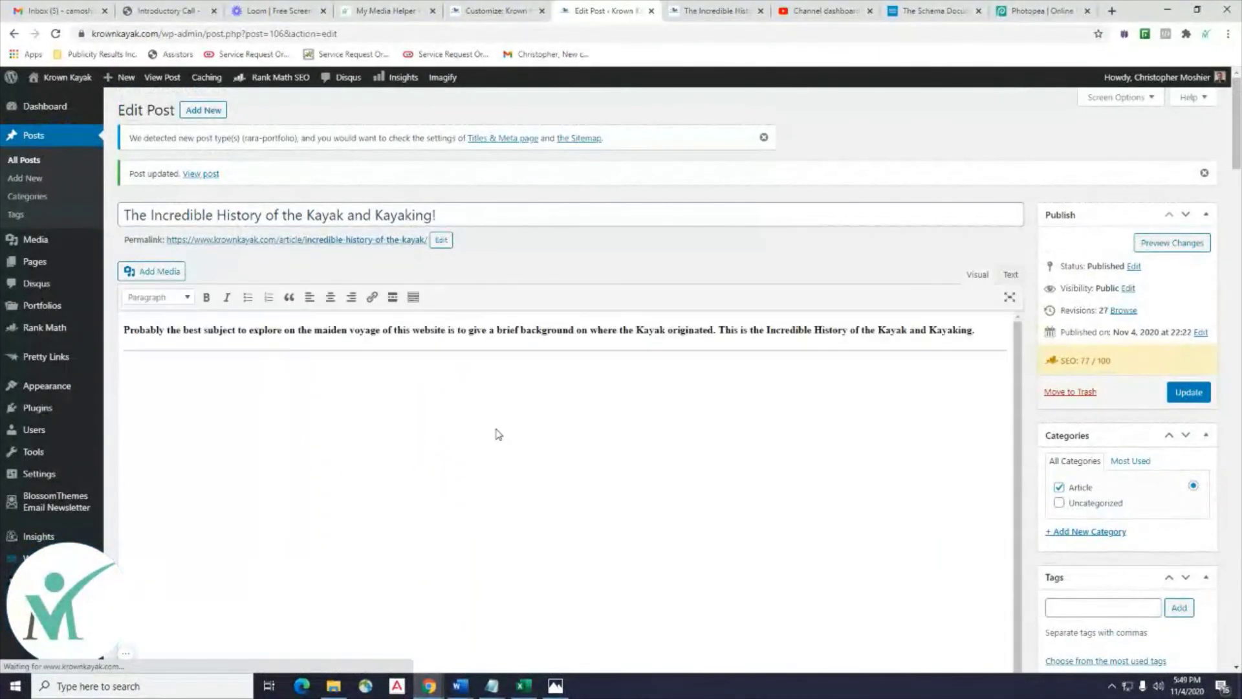
{"action": "scroll", "coordinate": [497, 429], "scroll_direction": "down", "scroll_amount": 2}
{"action": "scroll", "coordinate": [497, 429], "scroll_direction": "down", "scroll_amount": 10}
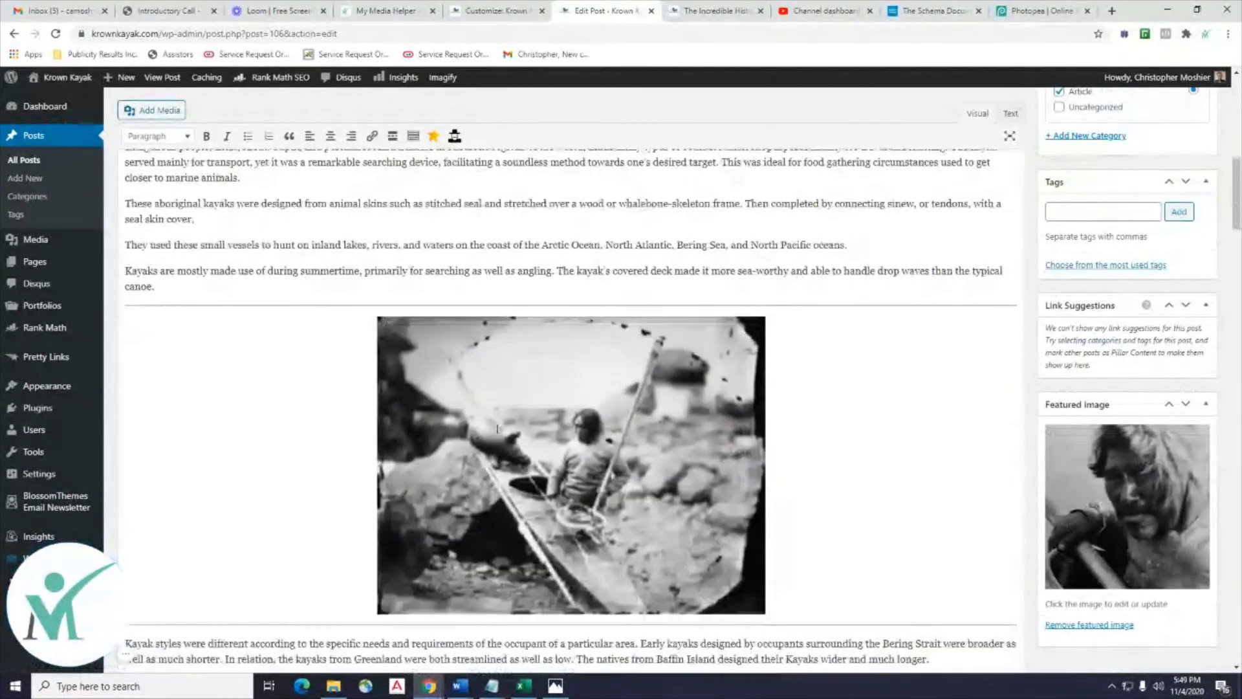
{"action": "scroll", "coordinate": [496, 429], "scroll_direction": "down", "scroll_amount": 3}
{"action": "scroll", "coordinate": [963, 282], "scroll_direction": "up", "scroll_amount": 8}
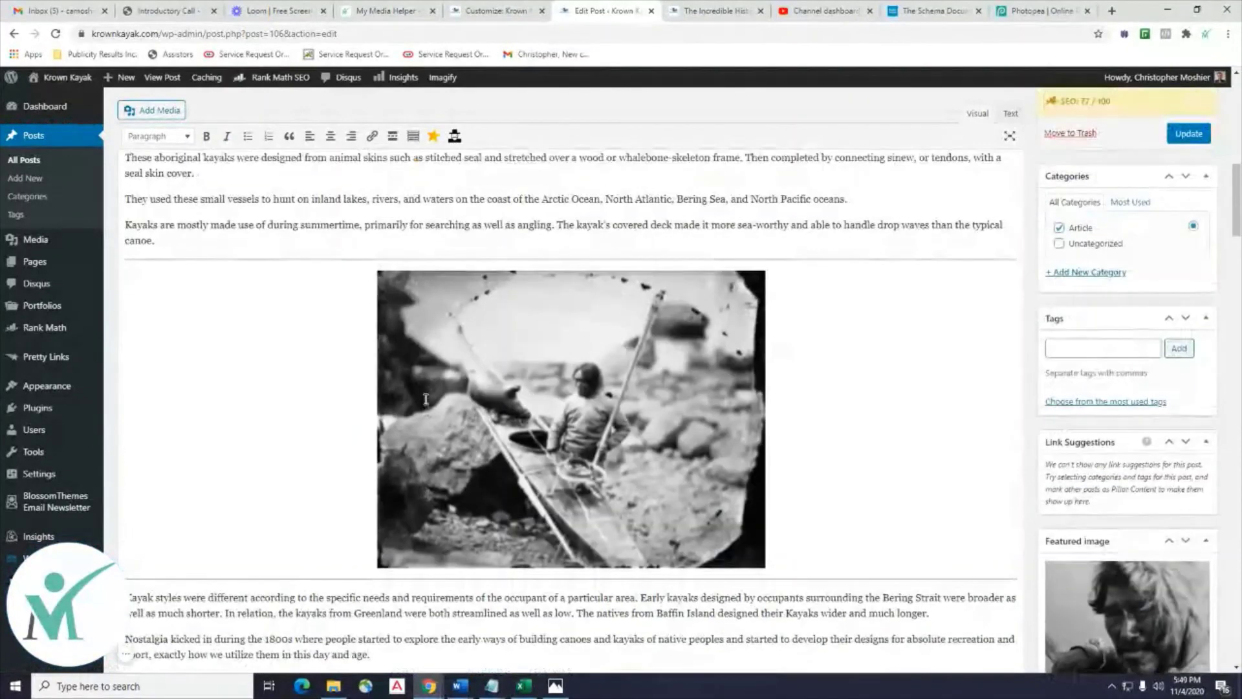
{"action": "left_click", "coordinate": [1010, 113]}
{"action": "scroll", "coordinate": [582, 357], "scroll_direction": "down", "scroll_amount": 5}
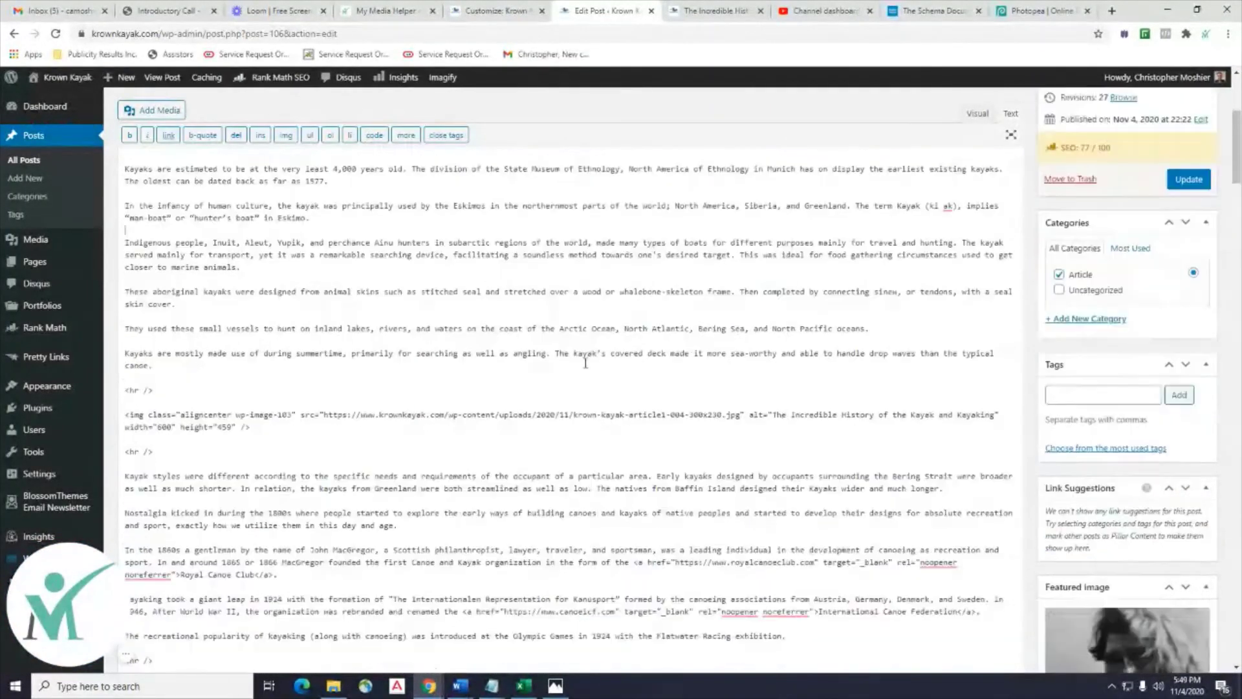
{"action": "scroll", "coordinate": [582, 357], "scroll_direction": "up", "scroll_amount": 5}
{"action": "left_click", "coordinate": [975, 172]}
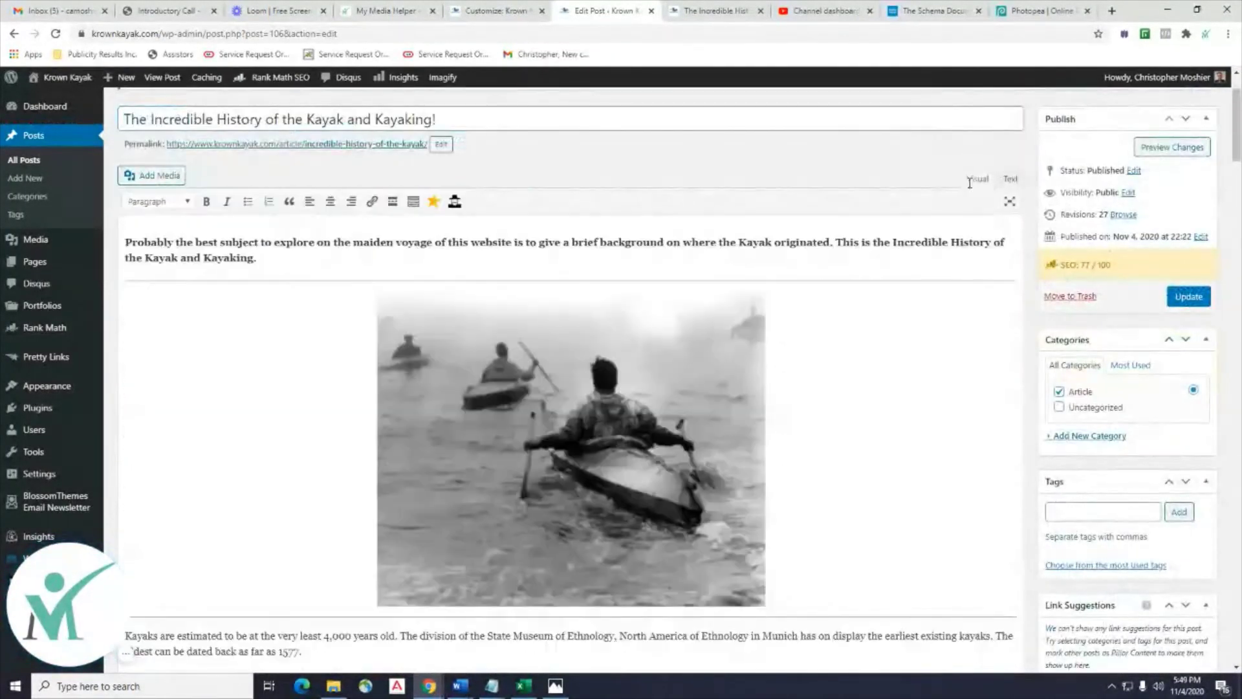
{"action": "scroll", "coordinate": [540, 293], "scroll_direction": "down", "scroll_amount": 5}
{"action": "scroll", "coordinate": [540, 293], "scroll_direction": "up", "scroll_amount": 4}
Try right alignment on the first kayak image and return it to center alignment.
{"action": "left_click", "coordinate": [549, 361]}
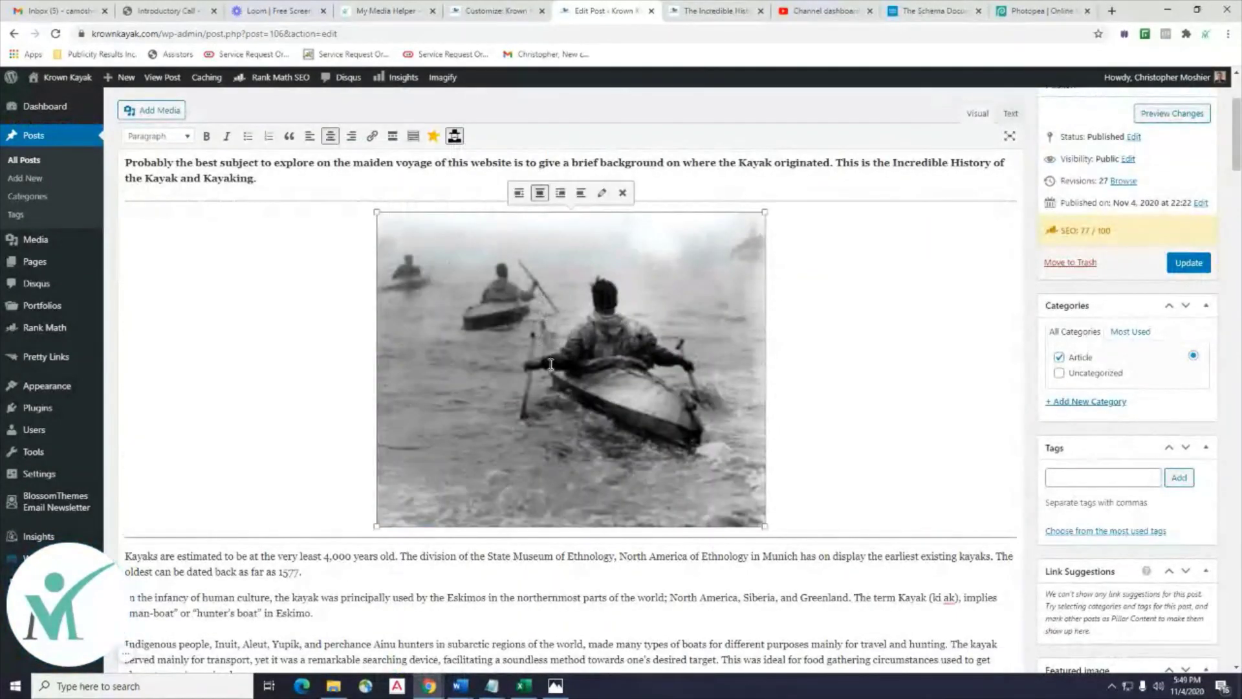
{"action": "left_click", "coordinate": [560, 193]}
{"action": "left_click", "coordinate": [791, 197]}
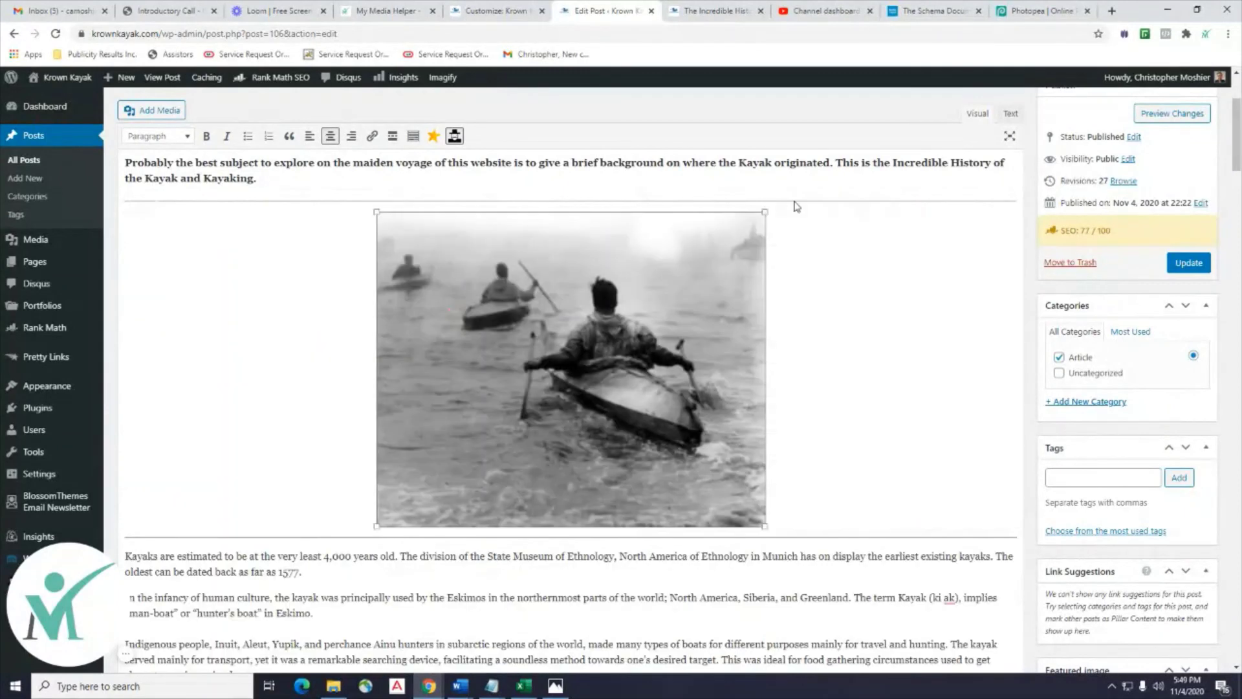
Check the first image's markup between the horizontal rules in the HTML source and update the post.
{"action": "left_click", "coordinate": [1010, 113]}
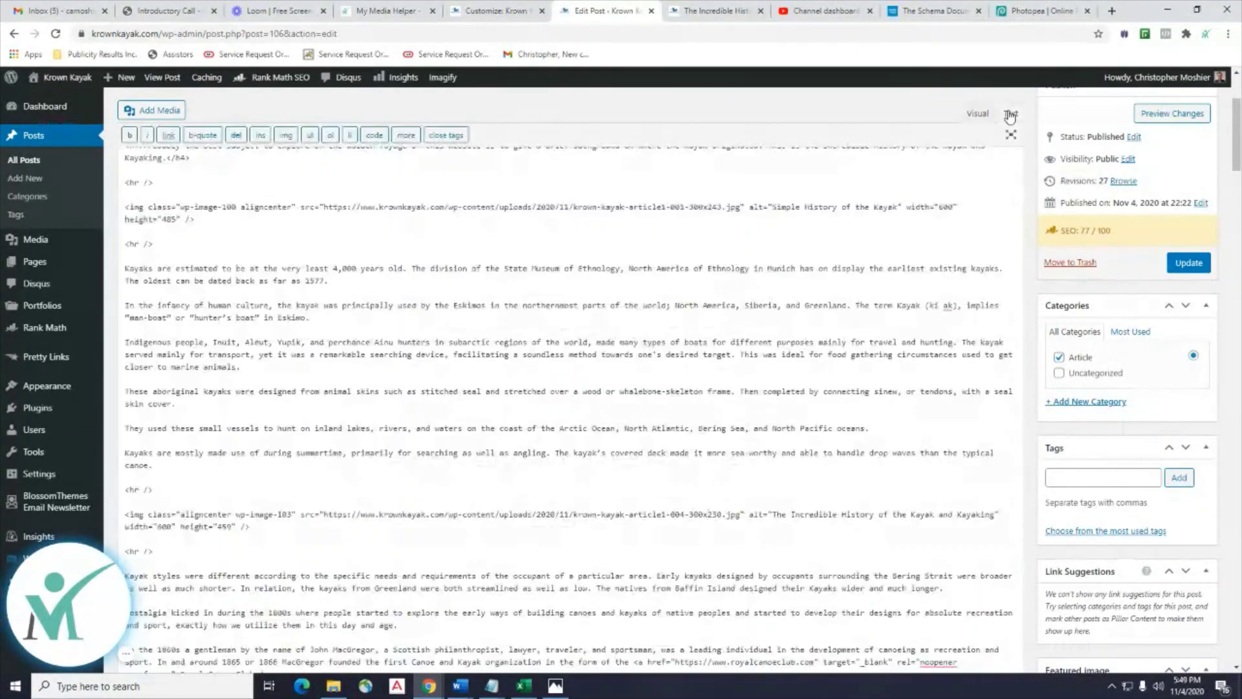
{"action": "left_click", "coordinate": [199, 259]}
{"action": "scroll", "coordinate": [151, 280], "scroll_direction": "up", "scroll_amount": 3}
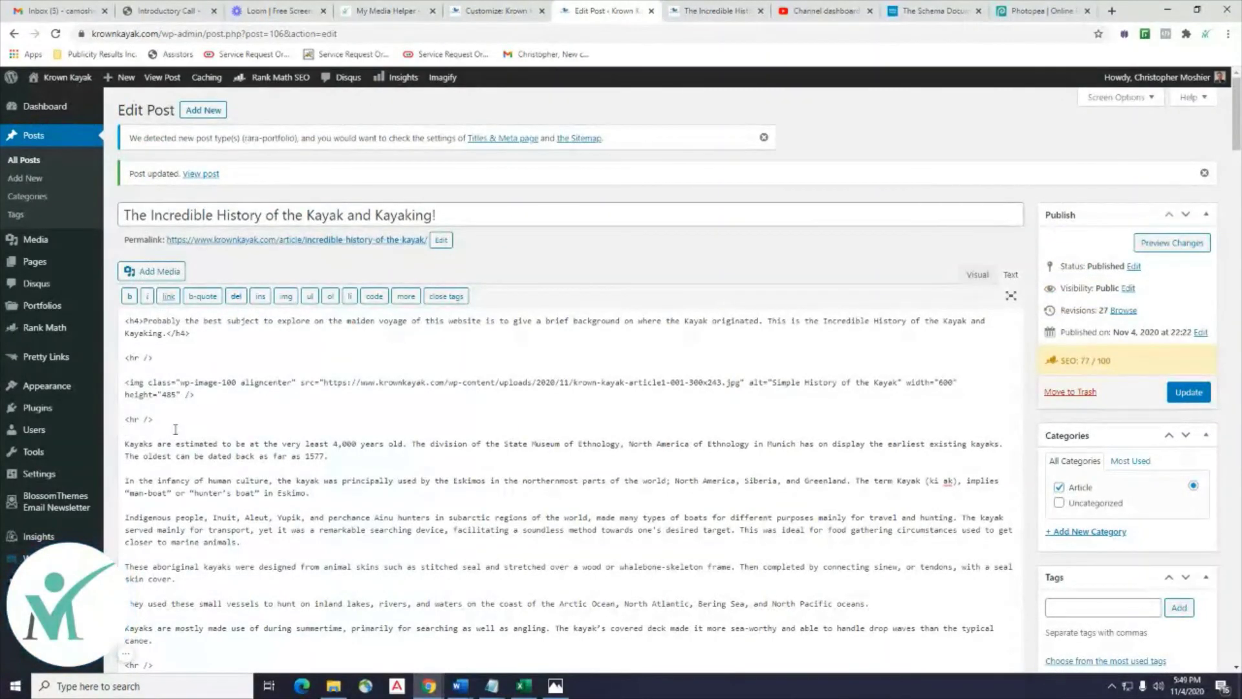
{"action": "left_click", "coordinate": [1188, 392]}
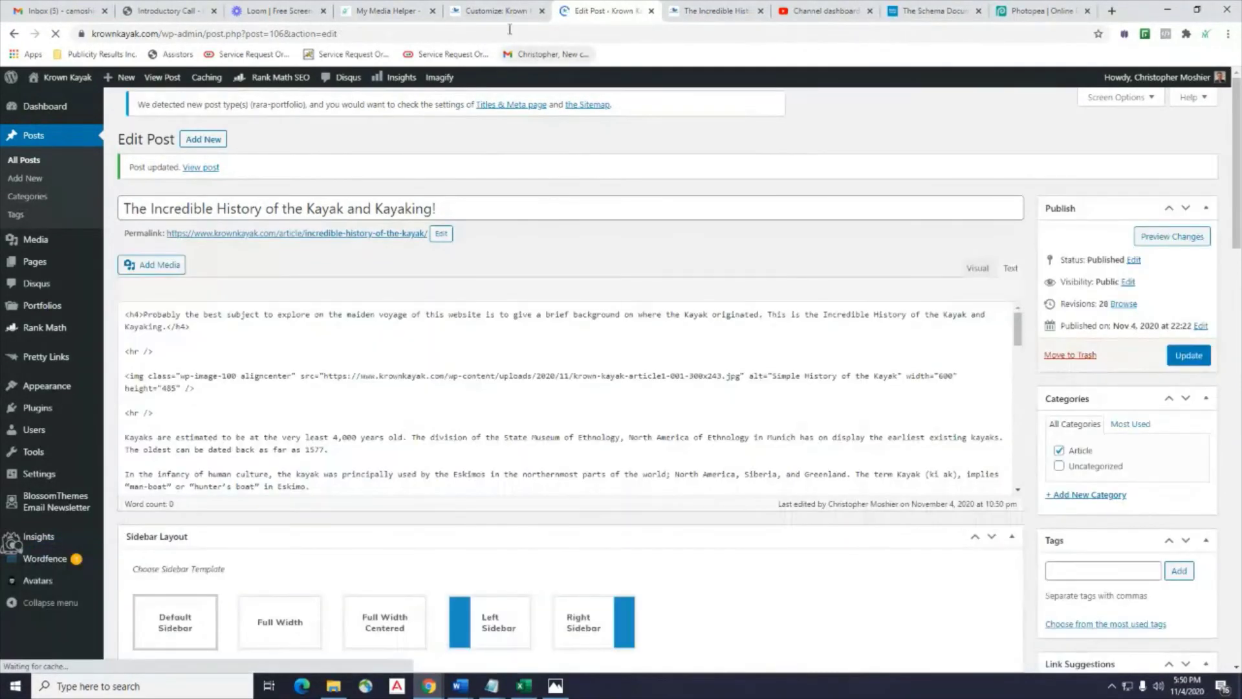
Switch to the live post page and look through the whole article down to the author section and footer.
{"action": "left_click", "coordinate": [482, 6]}
{"action": "left_click", "coordinate": [708, 11]}
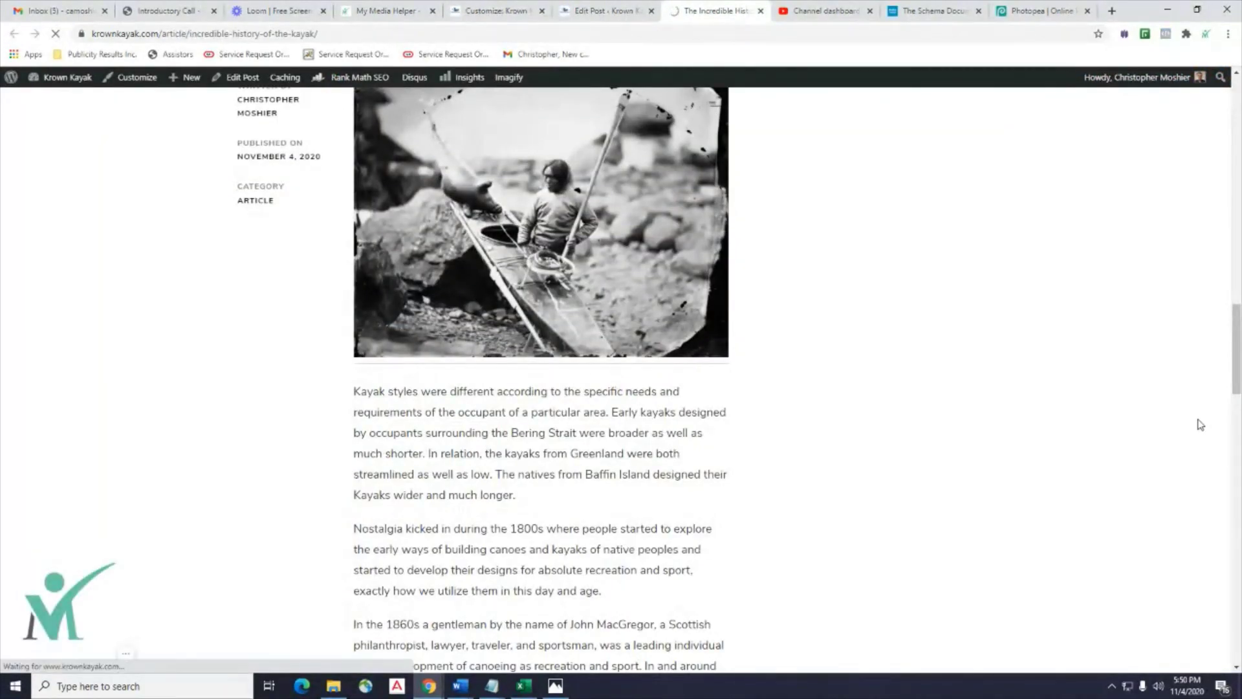
{"action": "scroll", "coordinate": [1200, 425], "scroll_direction": "down", "scroll_amount": 12}
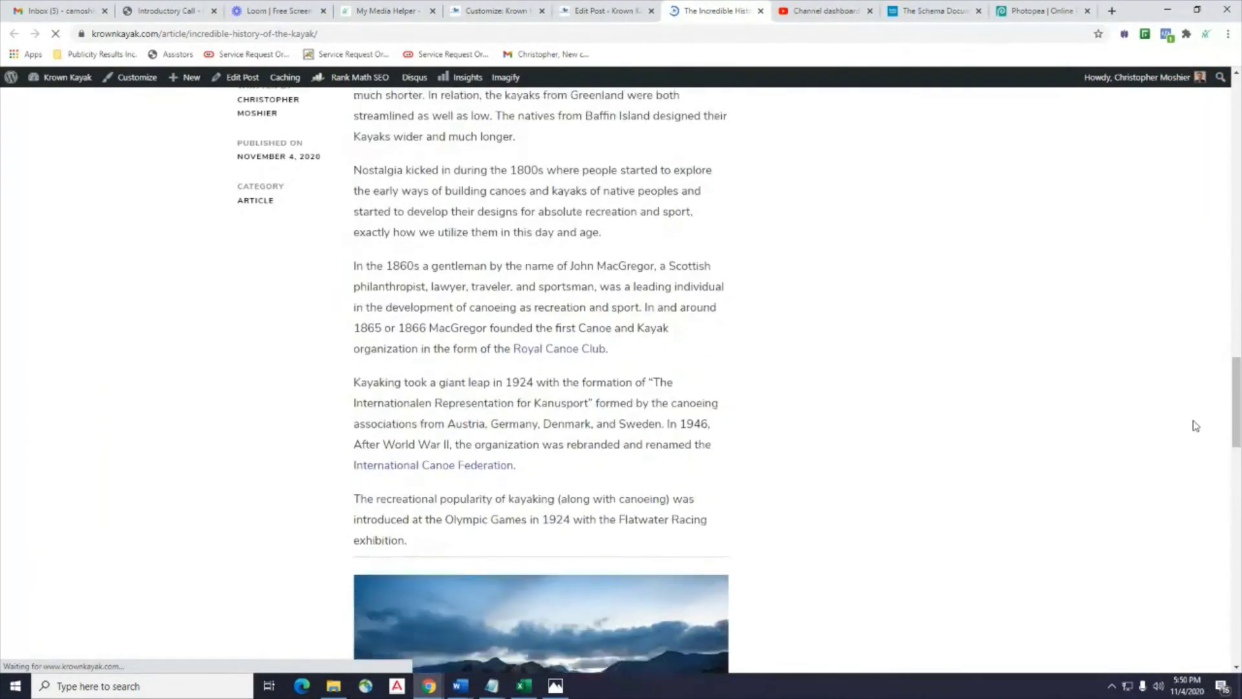
{"action": "scroll", "coordinate": [1174, 432], "scroll_direction": "down", "scroll_amount": 13}
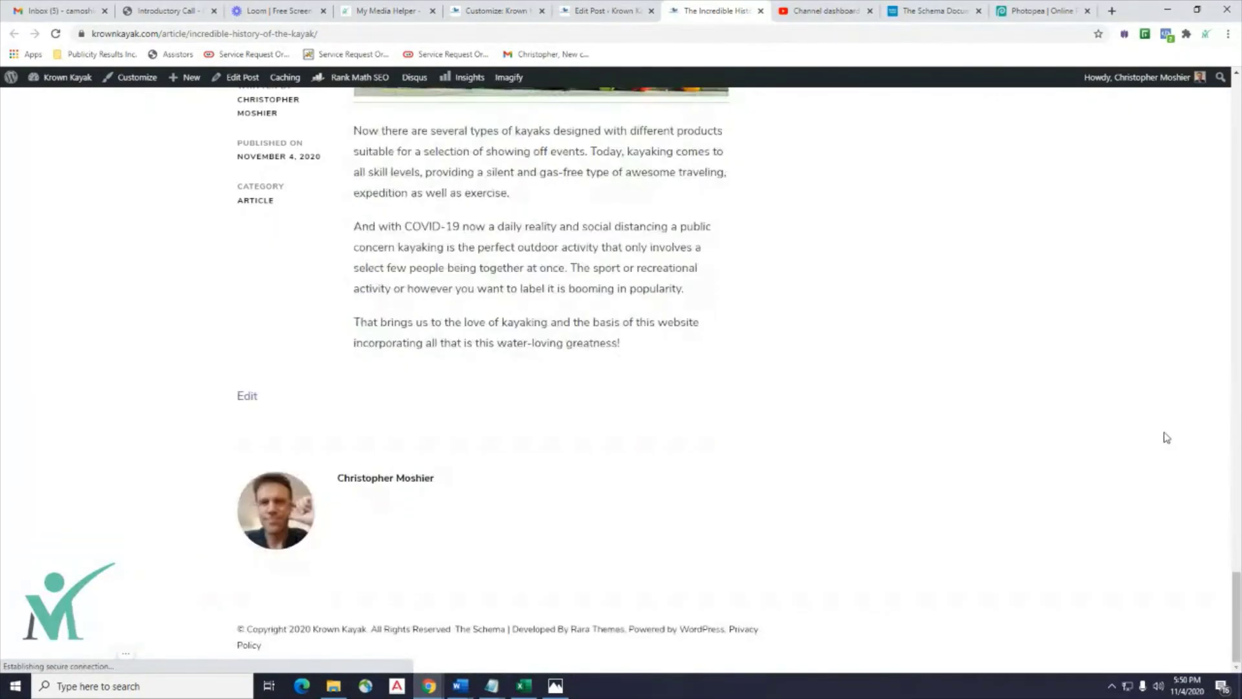
{"action": "scroll", "coordinate": [1165, 436], "scroll_direction": "up", "scroll_amount": 8}
{"action": "scroll", "coordinate": [1166, 437], "scroll_direction": "up", "scroll_amount": 10}
{"action": "scroll", "coordinate": [1166, 438], "scroll_direction": "up", "scroll_amount": 15}
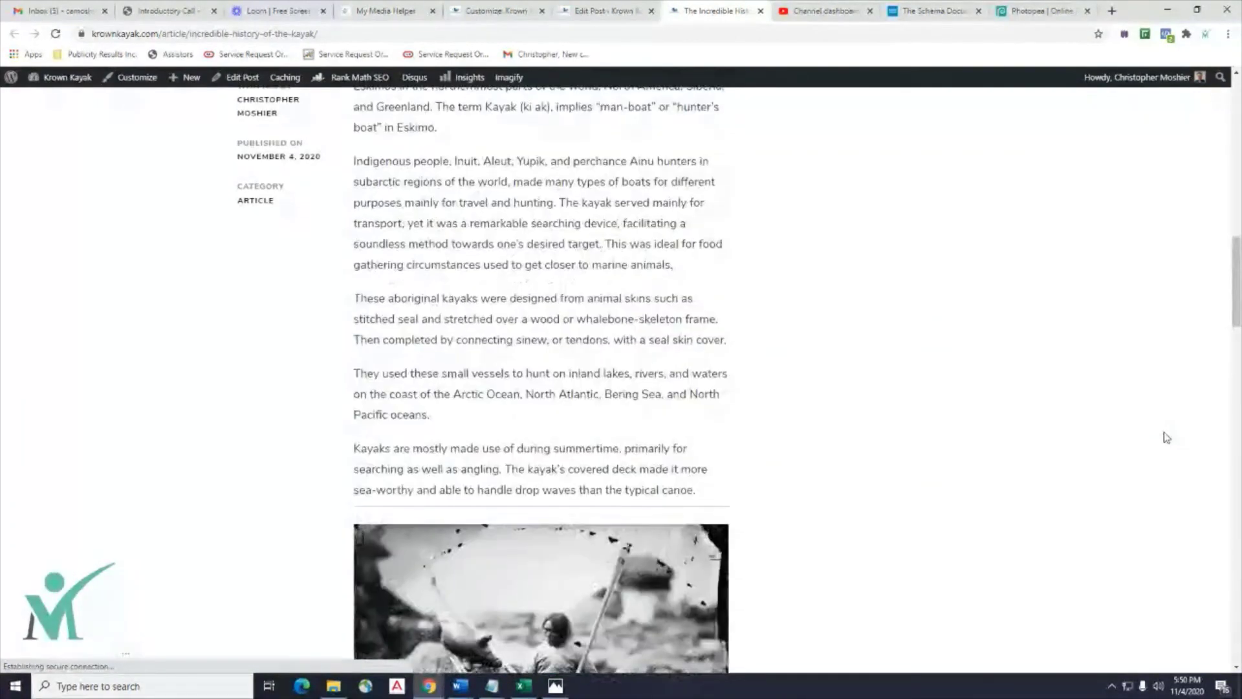
Examine the live post's title banner, opening heading, first centered image and sidebar subscription form.
{"action": "scroll", "coordinate": [1163, 435], "scroll_direction": "down", "scroll_amount": 3}
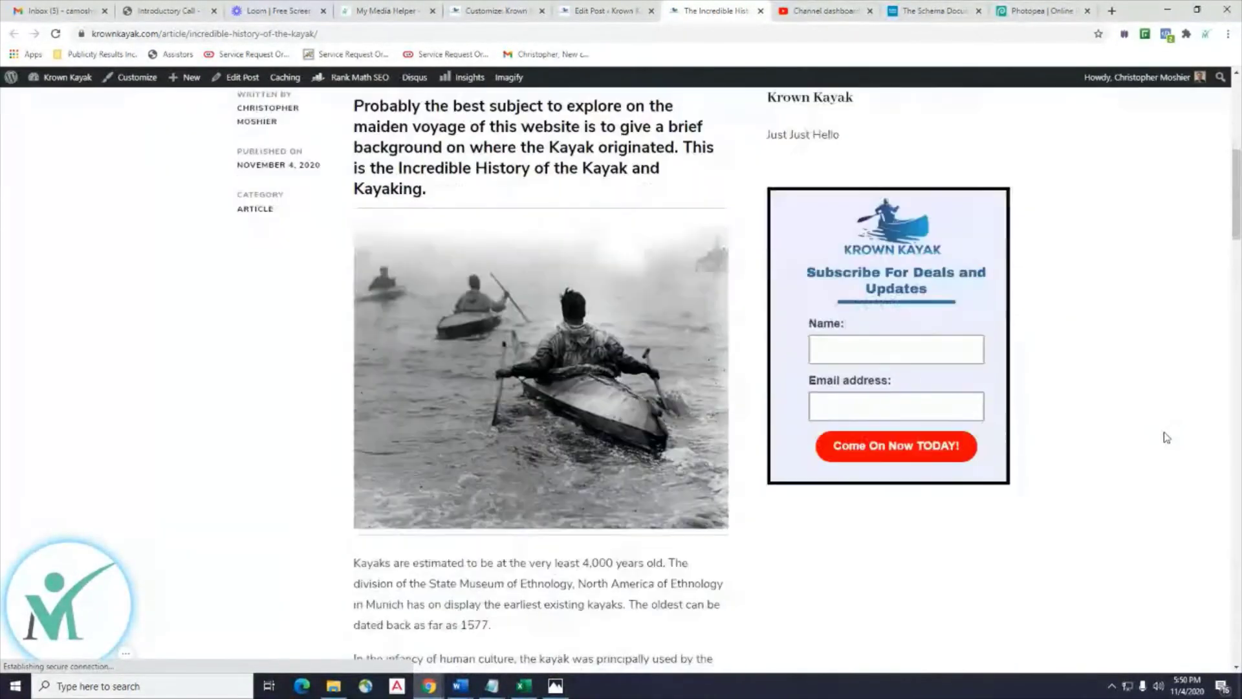
{"action": "scroll", "coordinate": [1163, 436], "scroll_direction": "up", "scroll_amount": 4}
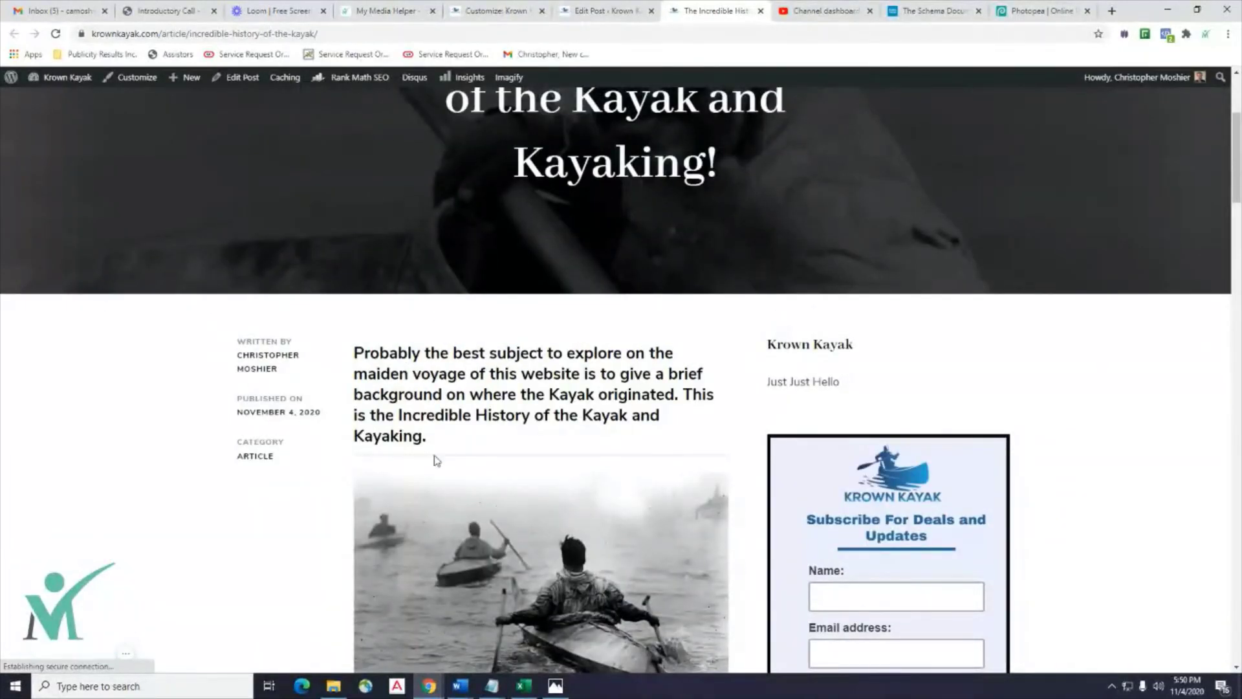
{"action": "scroll", "coordinate": [674, 444], "scroll_direction": "down", "scroll_amount": 4}
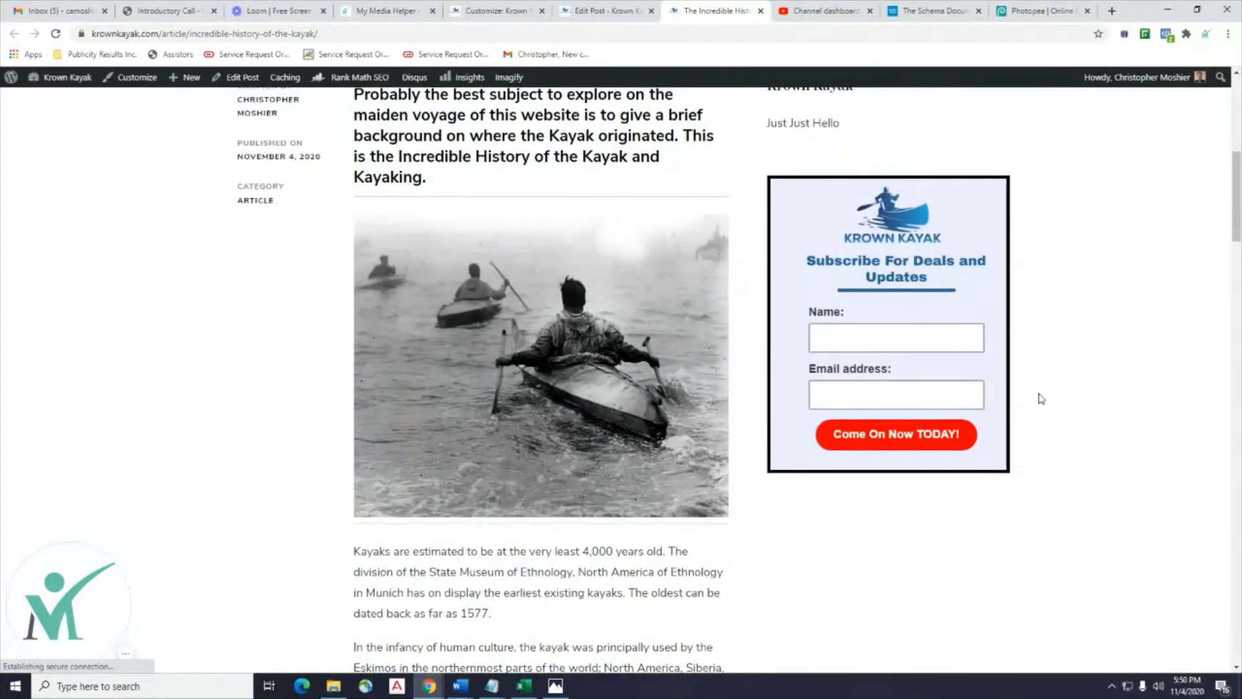
{"action": "scroll", "coordinate": [1057, 385], "scroll_direction": "down", "scroll_amount": 1}
{"action": "scroll", "coordinate": [1056, 385], "scroll_direction": "up", "scroll_amount": 6}
{"action": "scroll", "coordinate": [1059, 386], "scroll_direction": "down", "scroll_amount": 5}
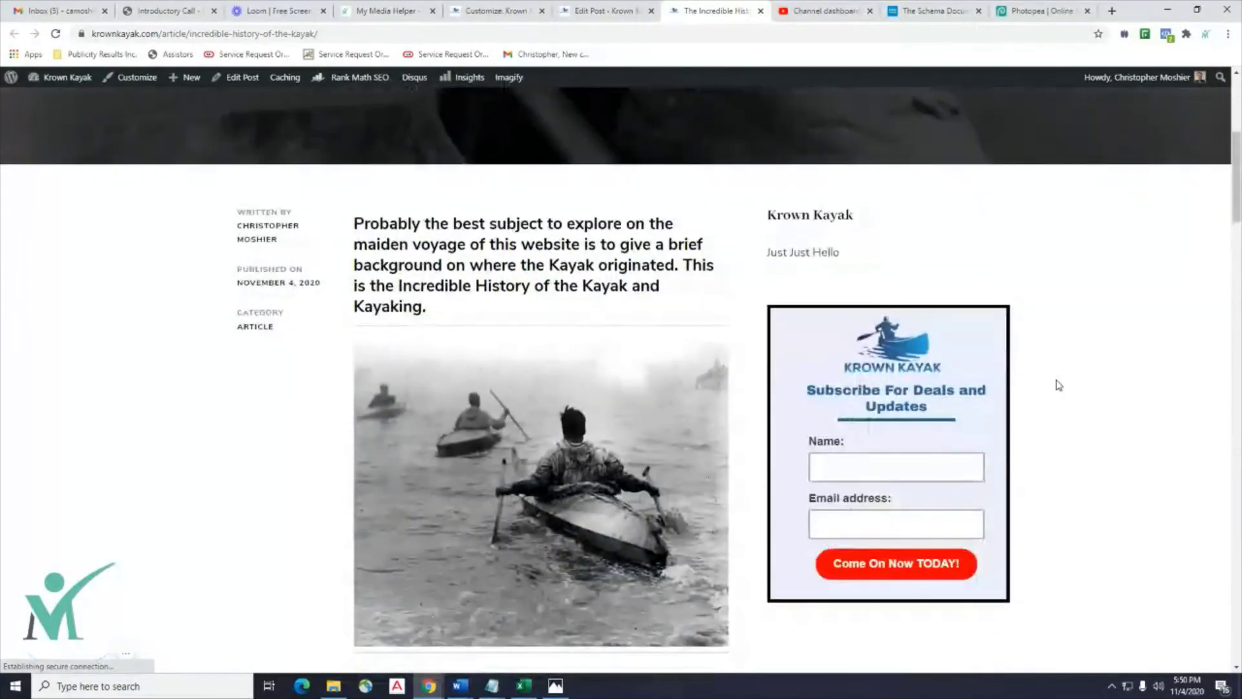
Review the live article's body text and remaining images from the opening paragraphs to the end of the page.
{"action": "scroll", "coordinate": [1056, 386], "scroll_direction": "down", "scroll_amount": 6}
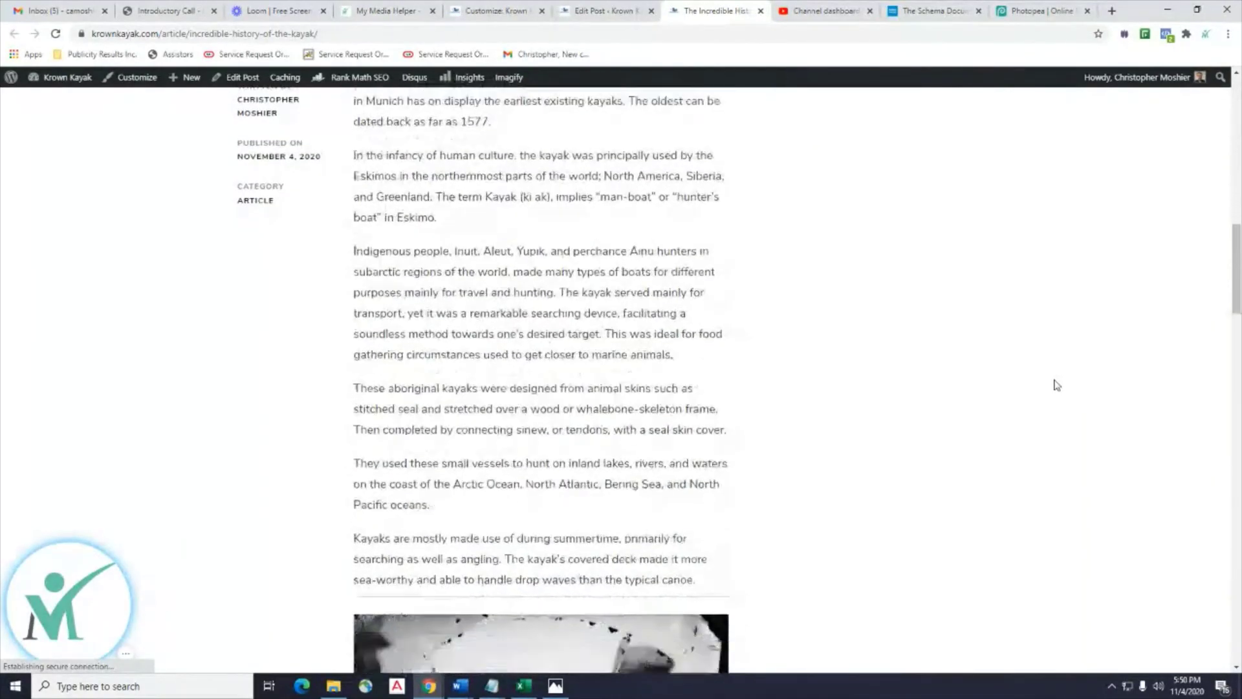
{"action": "scroll", "coordinate": [1054, 384], "scroll_direction": "down", "scroll_amount": 4}
{"action": "scroll", "coordinate": [1053, 385], "scroll_direction": "down", "scroll_amount": 13}
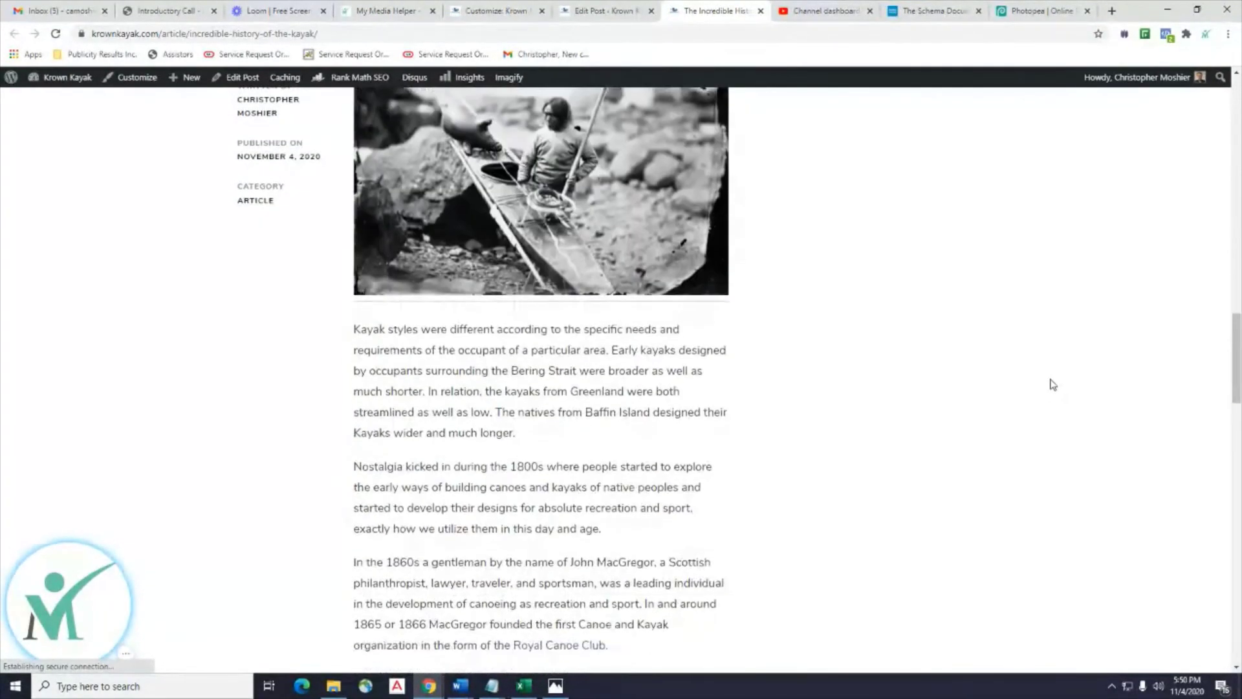
{"action": "scroll", "coordinate": [1051, 384], "scroll_direction": "down", "scroll_amount": 18}
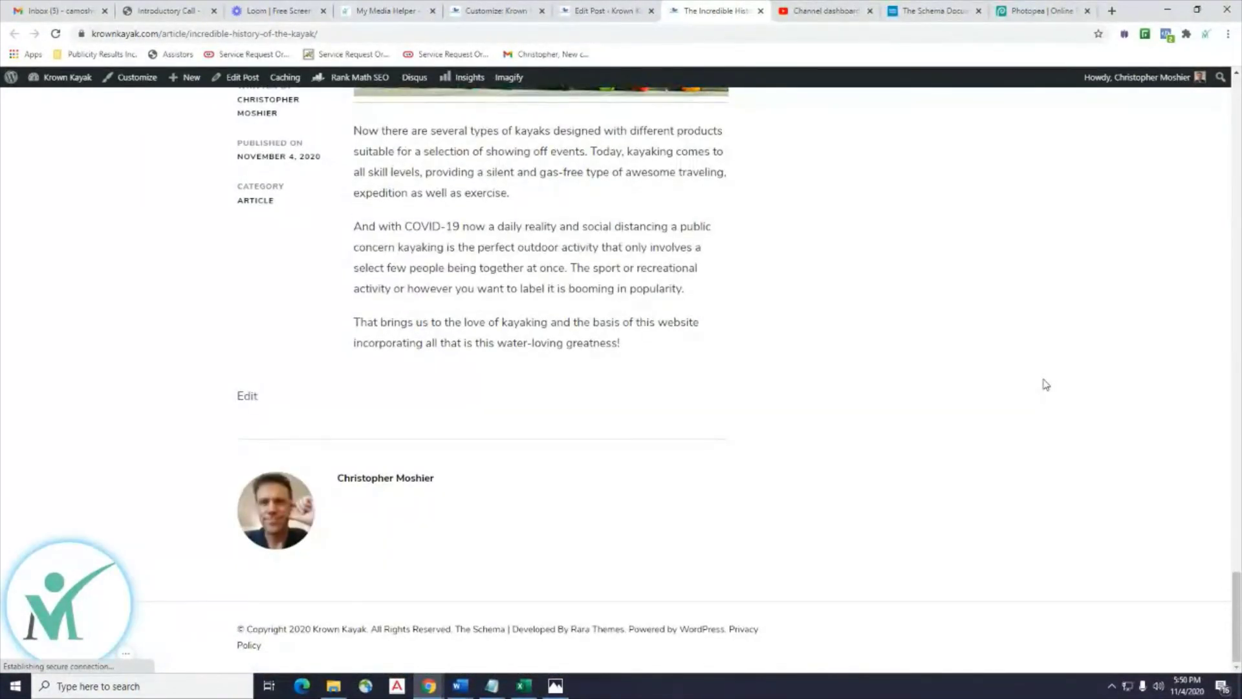
{"action": "scroll", "coordinate": [1044, 383], "scroll_direction": "up", "scroll_amount": 20}
{"action": "scroll", "coordinate": [1062, 334], "scroll_direction": "up", "scroll_amount": 20}
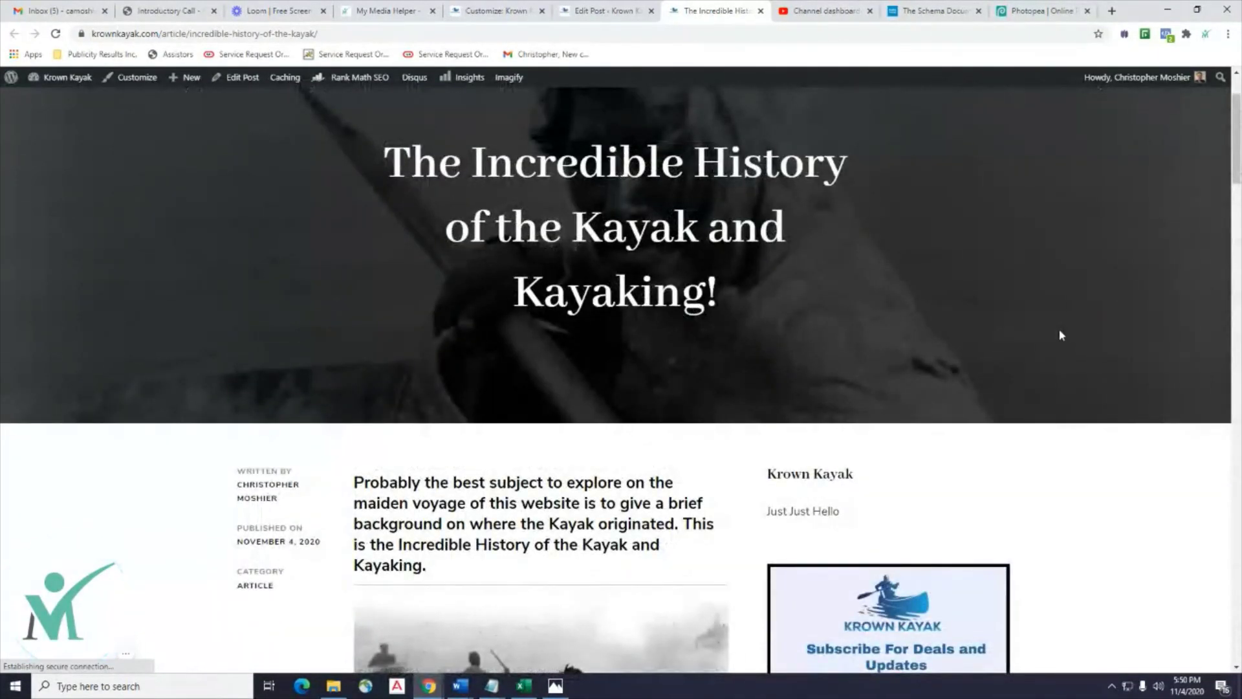
Open the site's home page and examine how the kayak history post's teaser appears under Stuff About Kayaks.
{"action": "scroll", "coordinate": [1058, 328], "scroll_direction": "up", "scroll_amount": 2}
{"action": "left_click", "coordinate": [744, 119]}
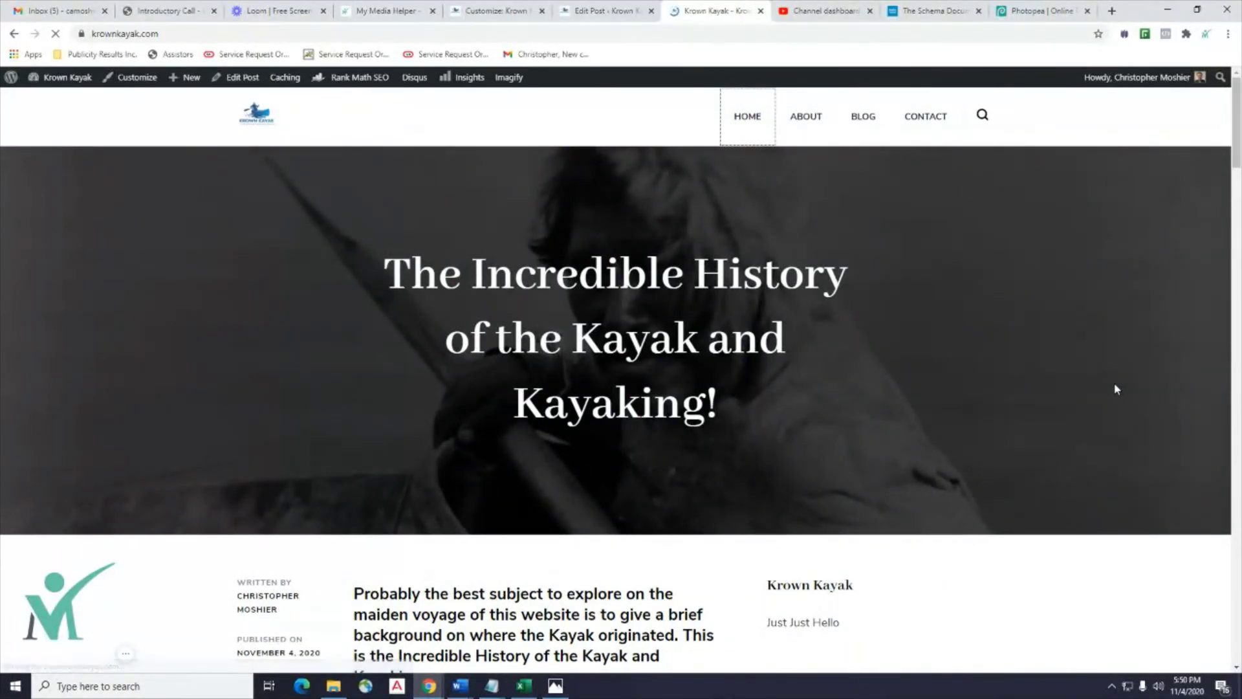
{"action": "scroll", "coordinate": [590, 394], "scroll_direction": "down", "scroll_amount": 15}
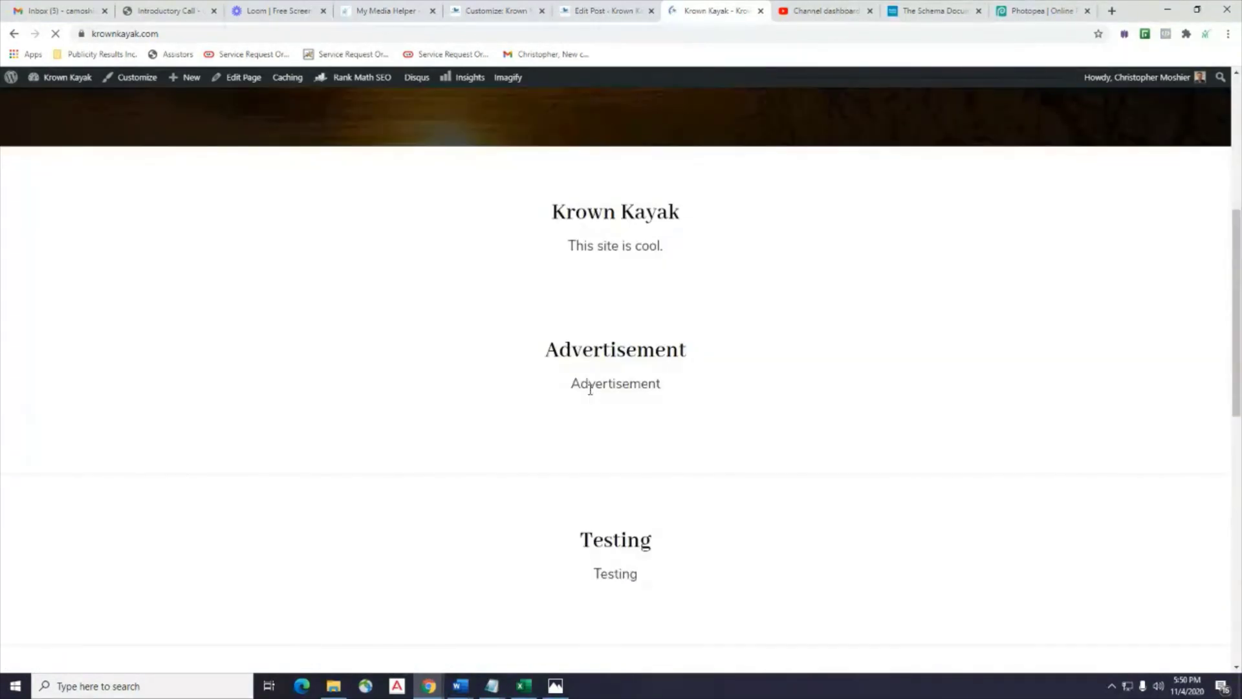
{"action": "scroll", "coordinate": [537, 362], "scroll_direction": "up", "scroll_amount": 6}
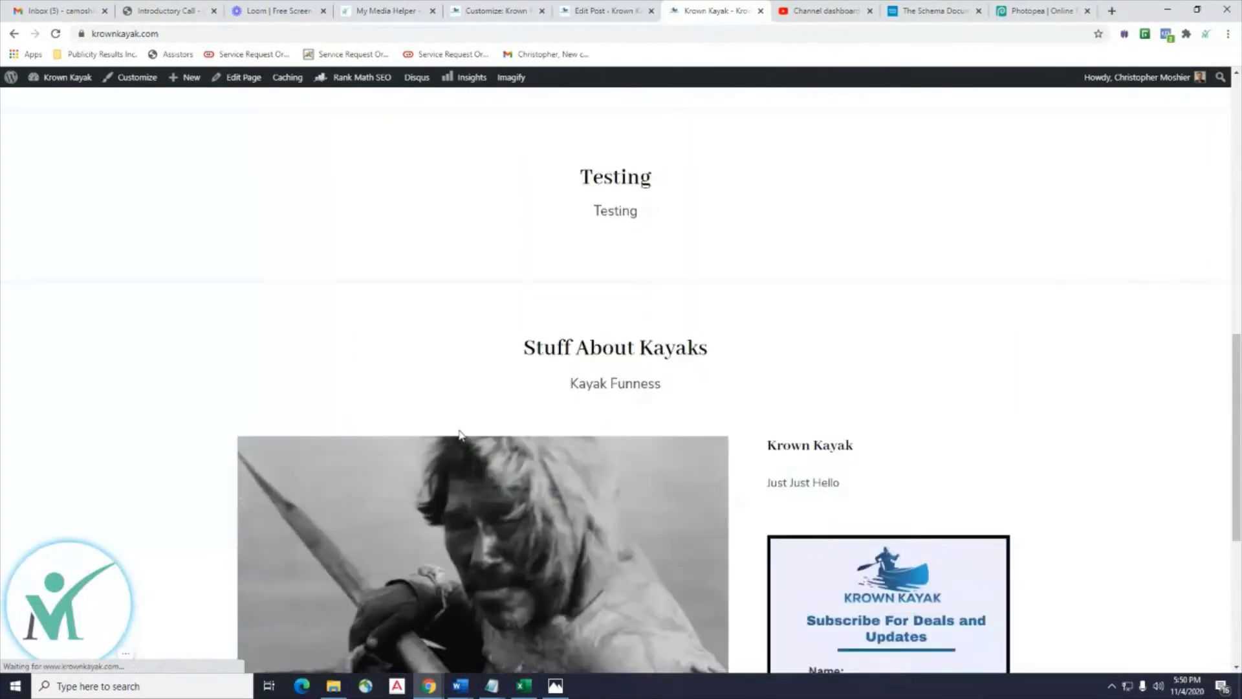
{"action": "scroll", "coordinate": [458, 428], "scroll_direction": "down", "scroll_amount": 4}
{"action": "scroll", "coordinate": [337, 545], "scroll_direction": "down", "scroll_amount": 2}
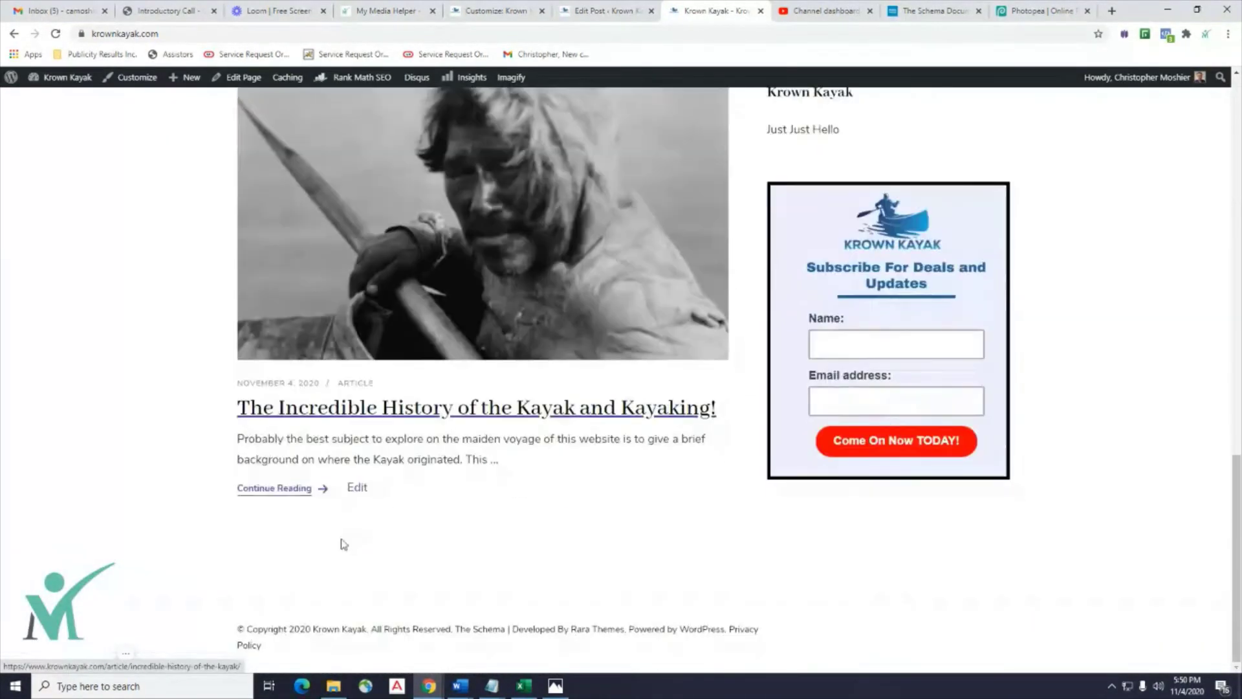
{"action": "scroll", "coordinate": [441, 502], "scroll_direction": "up", "scroll_amount": 5}
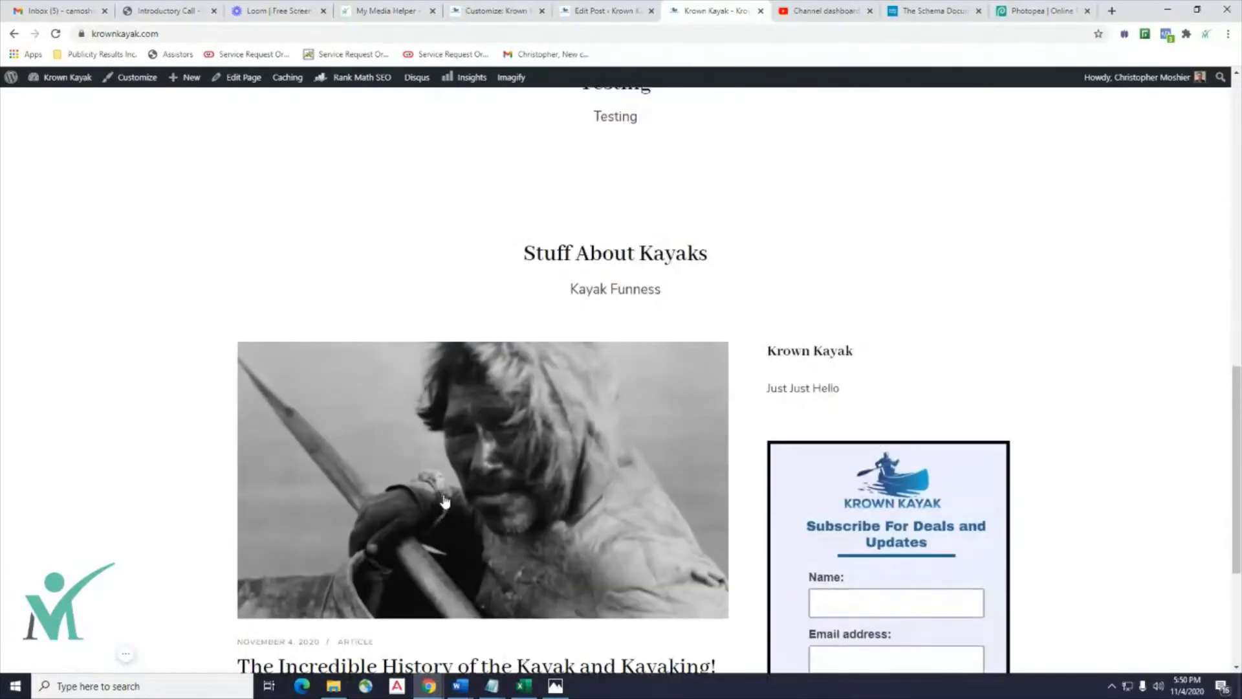
{"action": "scroll", "coordinate": [324, 511], "scroll_direction": "down", "scroll_amount": 5}
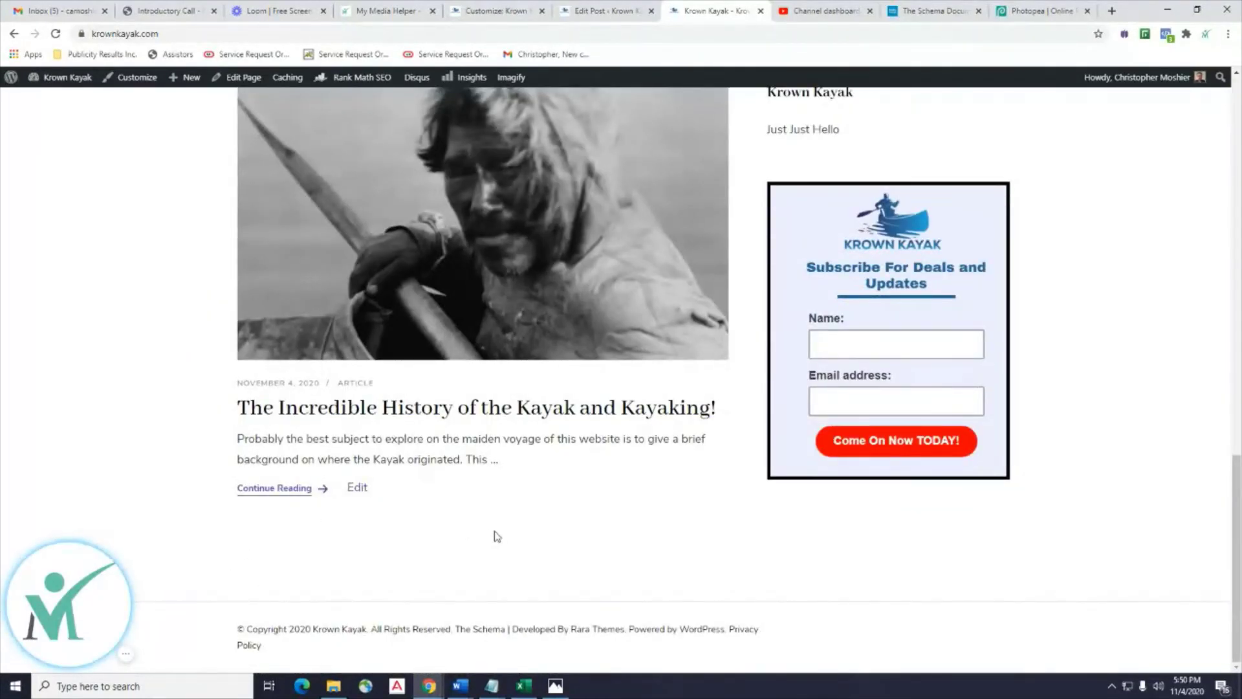
{"action": "scroll", "coordinate": [492, 532], "scroll_direction": "up", "scroll_amount": 15}
{"action": "scroll", "coordinate": [487, 513], "scroll_direction": "down", "scroll_amount": 15}
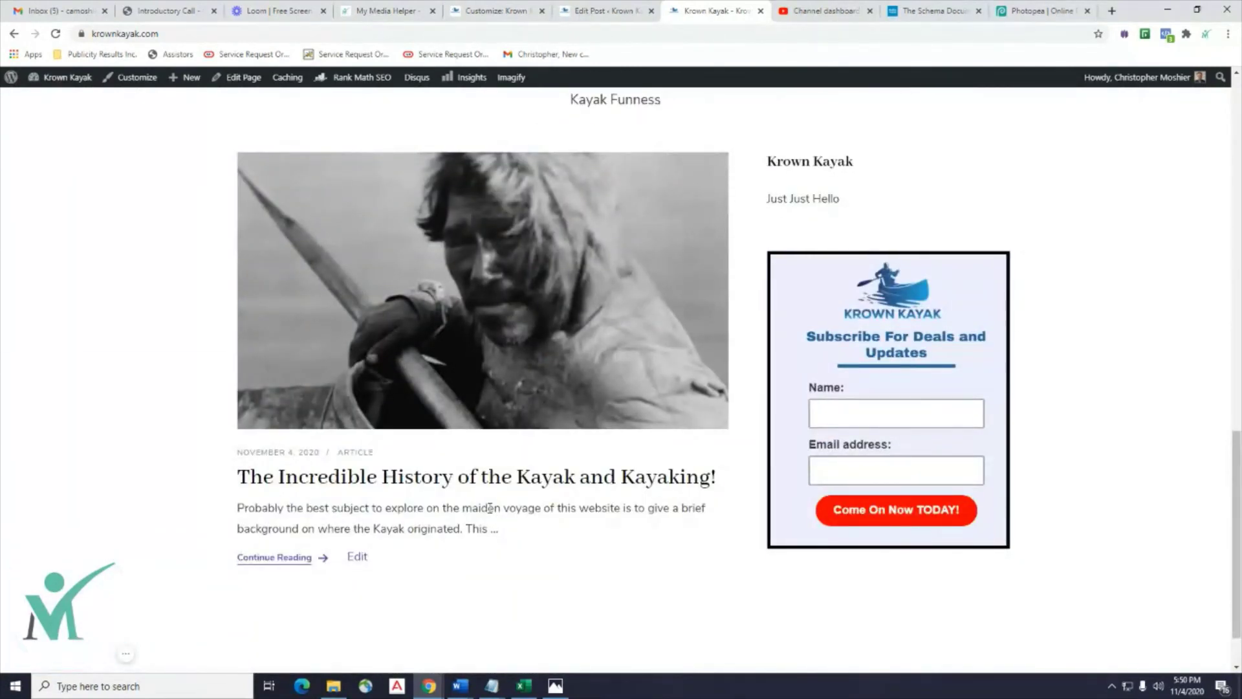
{"action": "scroll", "coordinate": [490, 508], "scroll_direction": "up", "scroll_amount": 5}
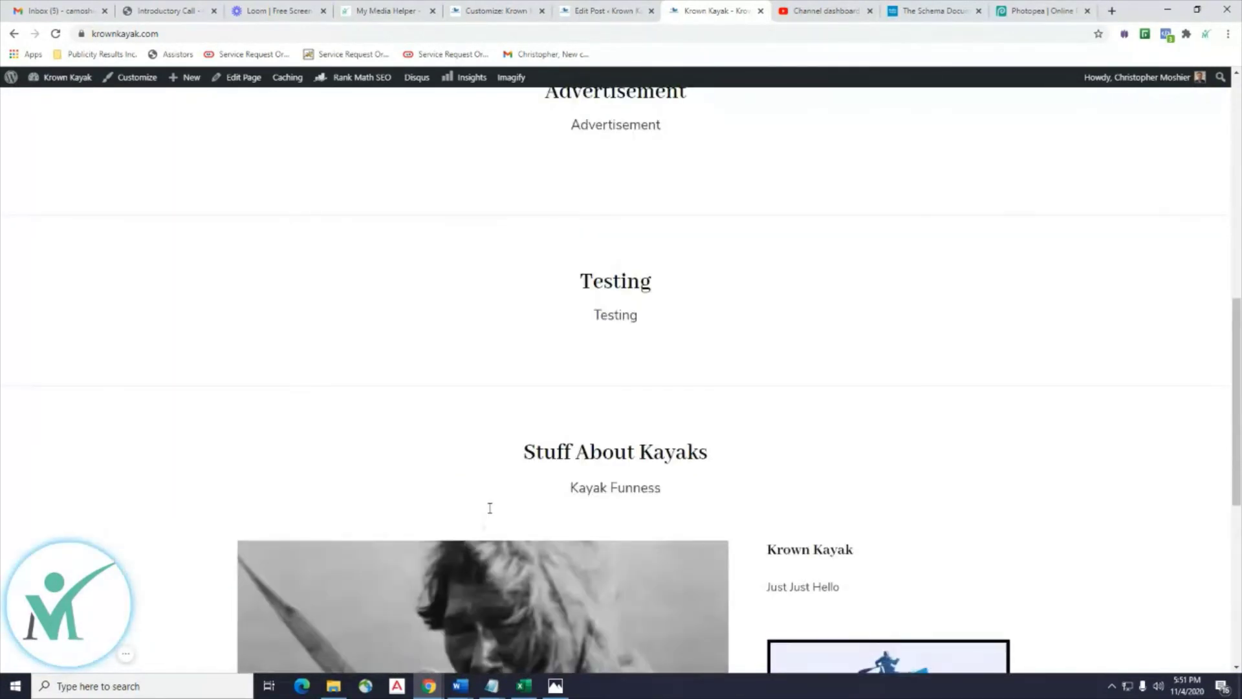
Review the home page from the header banner through the Advertisement and Testing sections to the kayak history teaser, subscription form and footer.
{"action": "scroll", "coordinate": [490, 508], "scroll_direction": "up", "scroll_amount": 6}
{"action": "scroll", "coordinate": [490, 509], "scroll_direction": "down", "scroll_amount": 11}
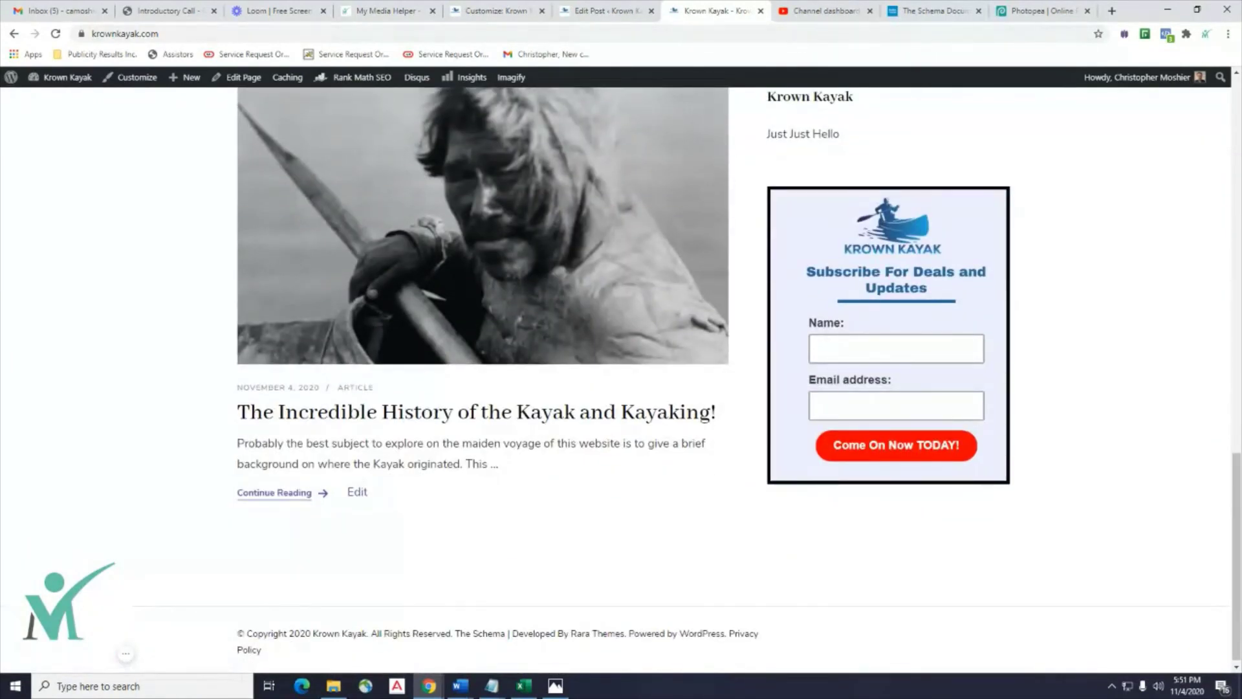
{"action": "scroll", "coordinate": [879, 250], "scroll_direction": "up", "scroll_amount": 6}
{"action": "scroll", "coordinate": [878, 249], "scroll_direction": "down", "scroll_amount": 6}
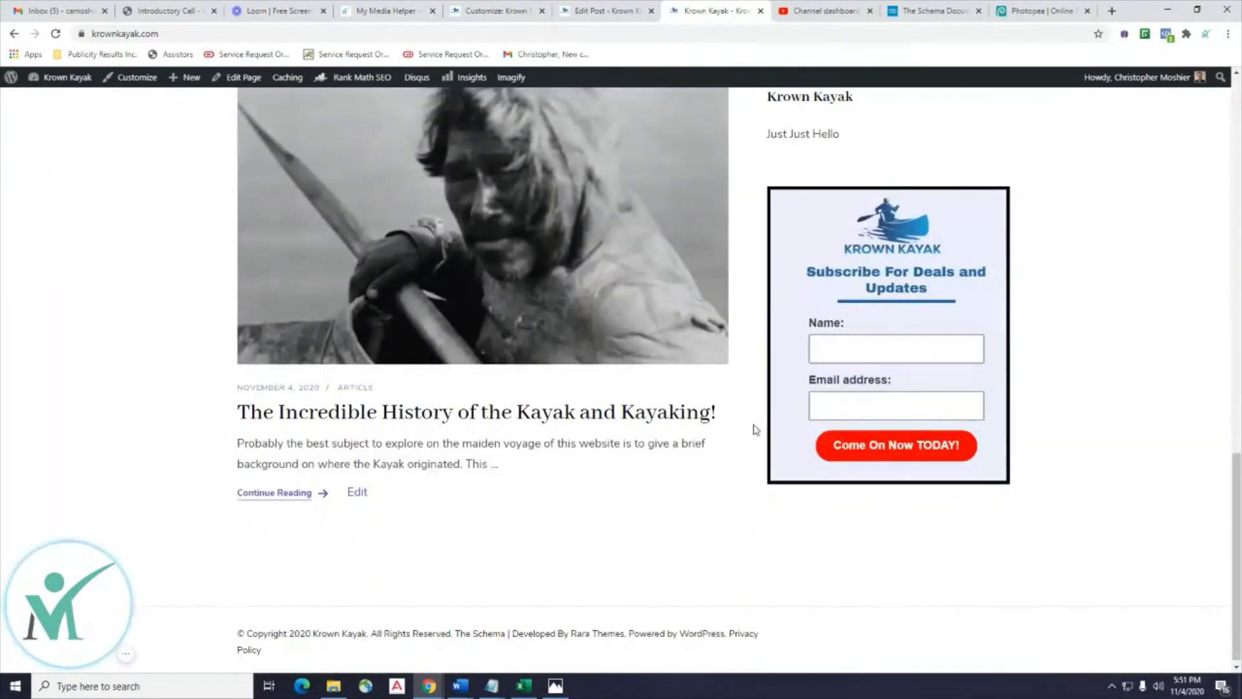
{"action": "scroll", "coordinate": [925, 202], "scroll_direction": "up", "scroll_amount": 5}
{"action": "scroll", "coordinate": [751, 244], "scroll_direction": "up", "scroll_amount": 6}
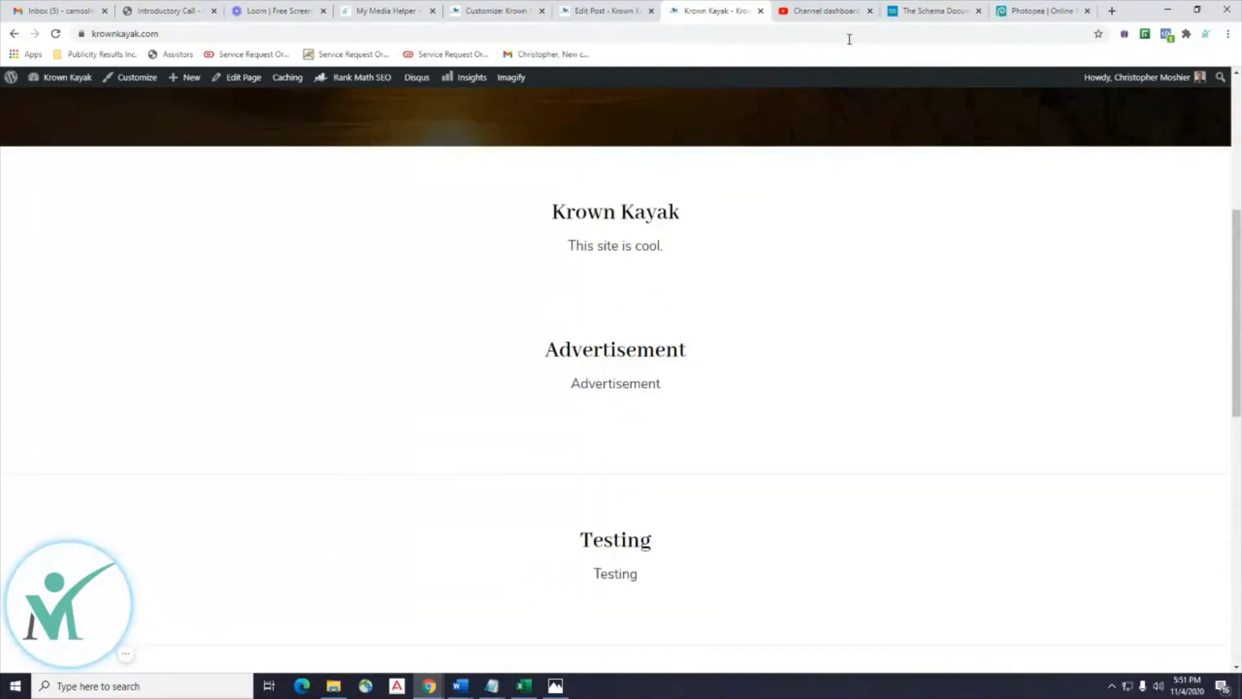
{"action": "scroll", "coordinate": [791, 184], "scroll_direction": "down", "scroll_amount": 3}
{"action": "scroll", "coordinate": [789, 185], "scroll_direction": "down", "scroll_amount": 7}
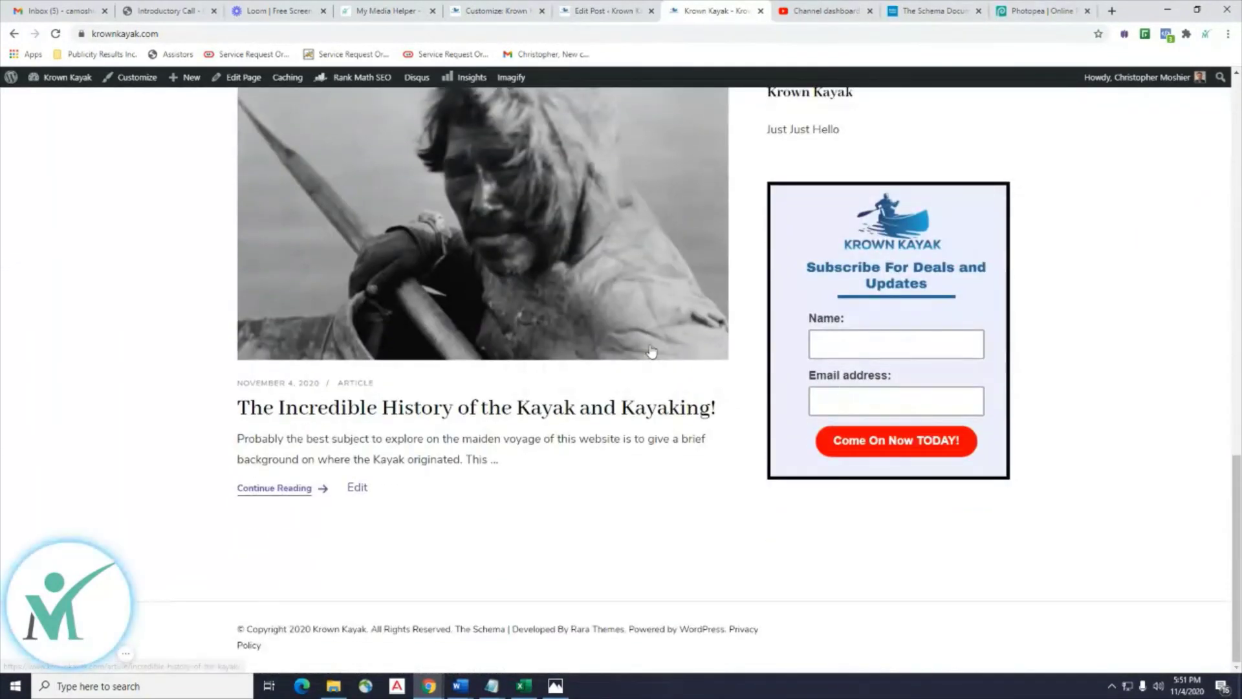
{"action": "scroll", "coordinate": [657, 349], "scroll_direction": "up", "scroll_amount": 10}
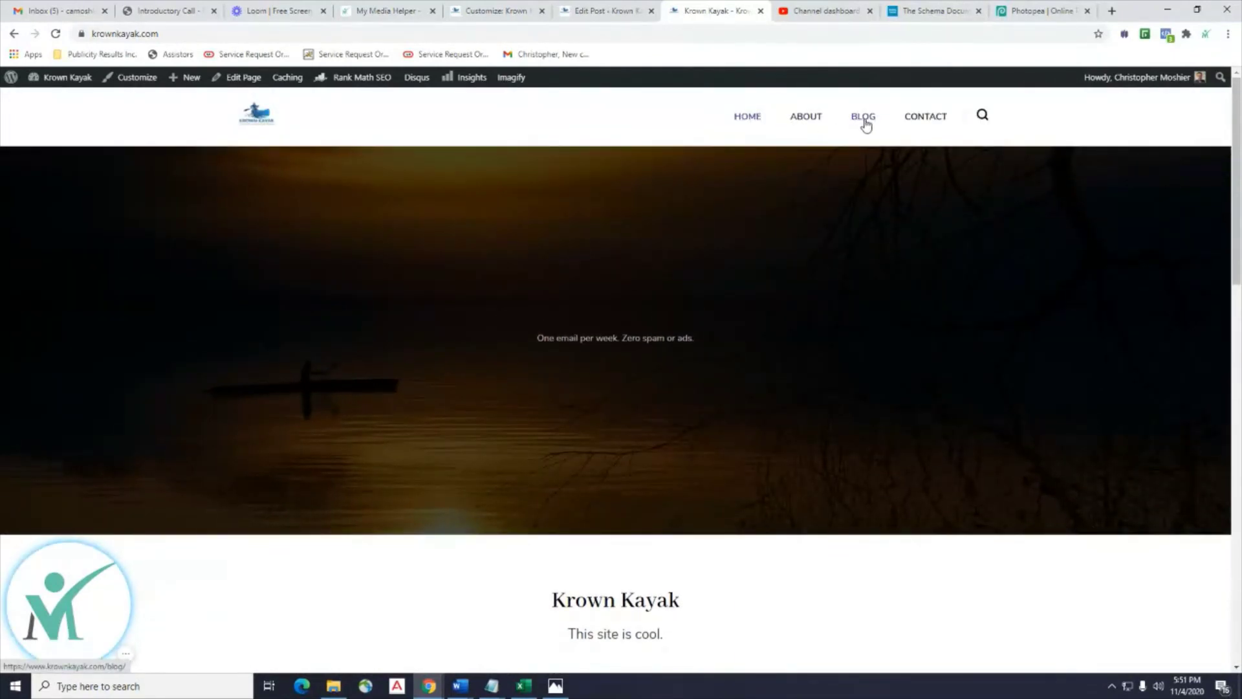
{"action": "scroll", "coordinate": [825, 409], "scroll_direction": "down", "scroll_amount": 10}
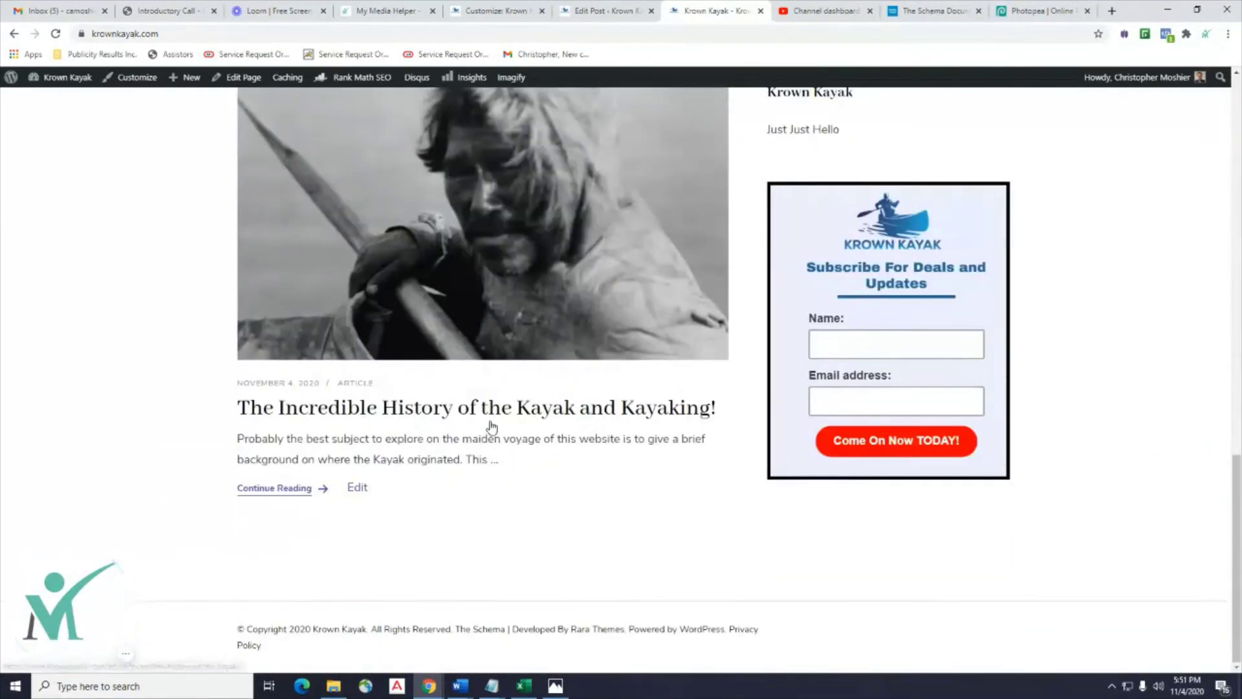